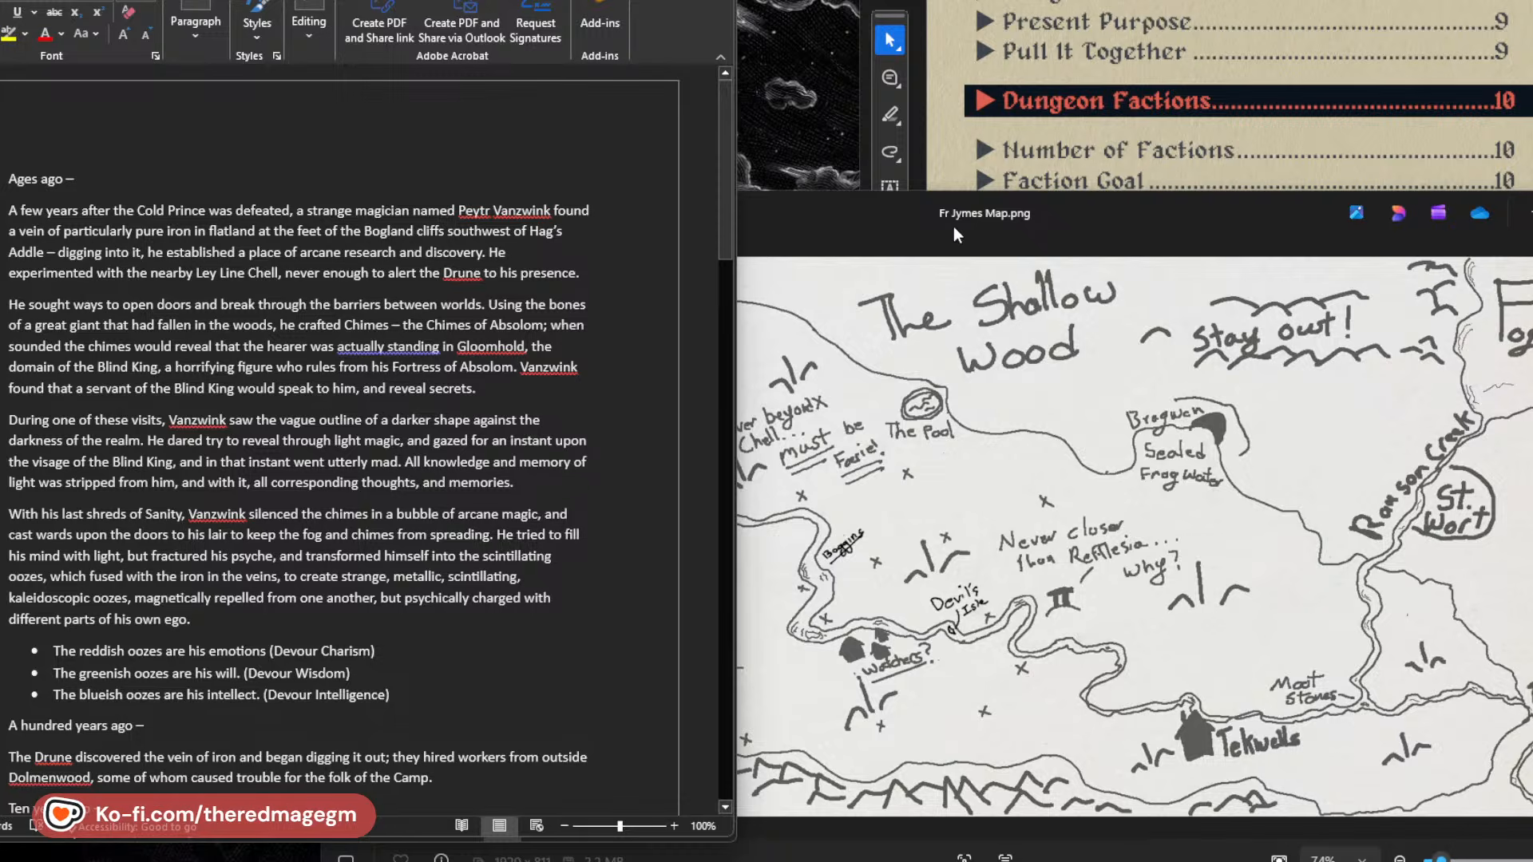
Bring up The Rotting Gardens of Rafflesia PDF at its numbered dungeon map, beside the Fr Jymes Map image.
drag(953, 227, 770, 93)
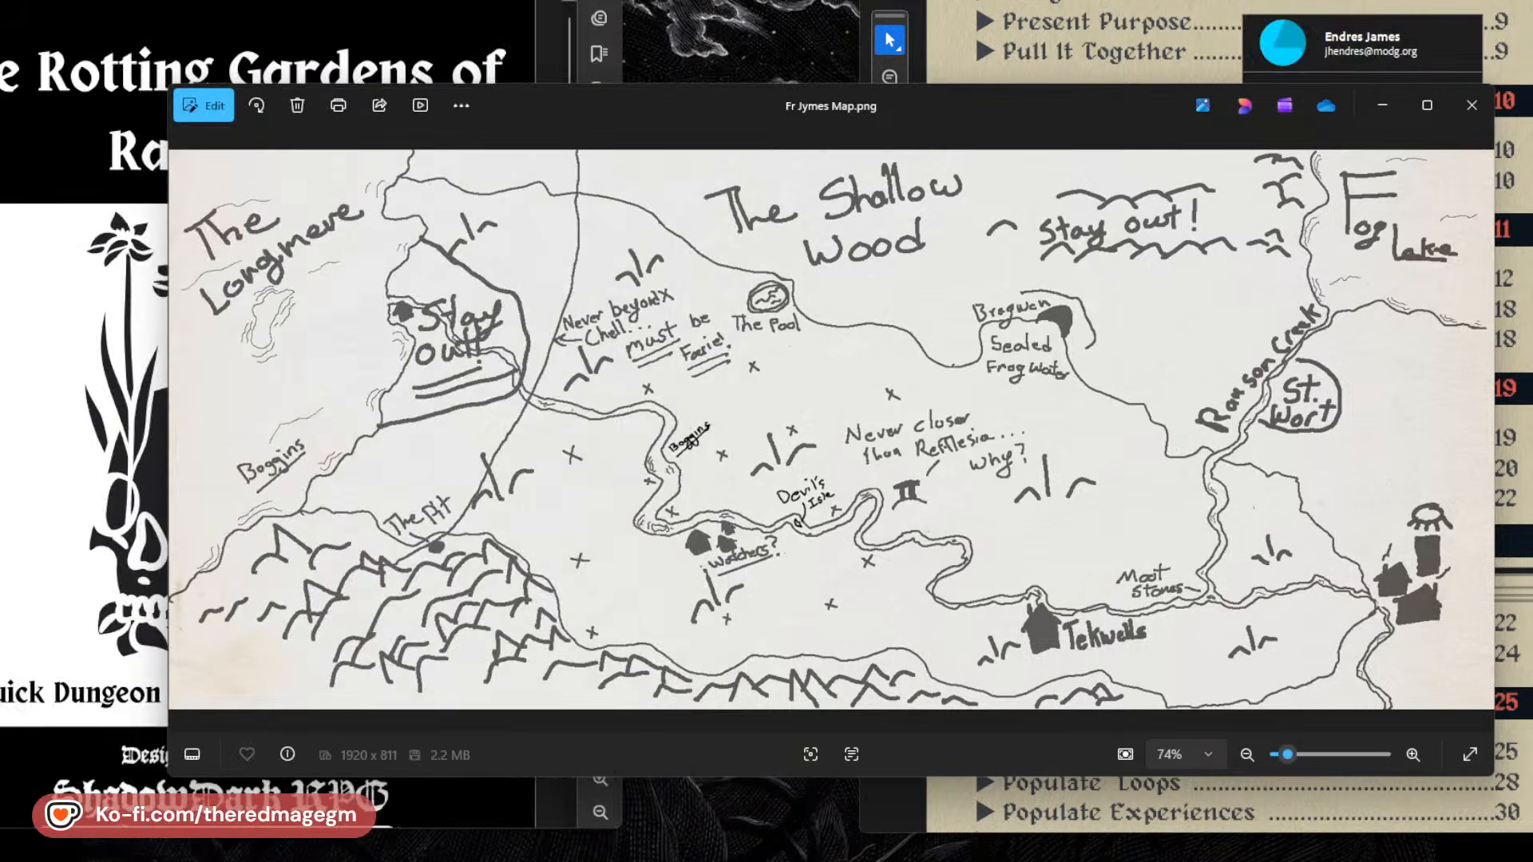
key(alt+Tab)
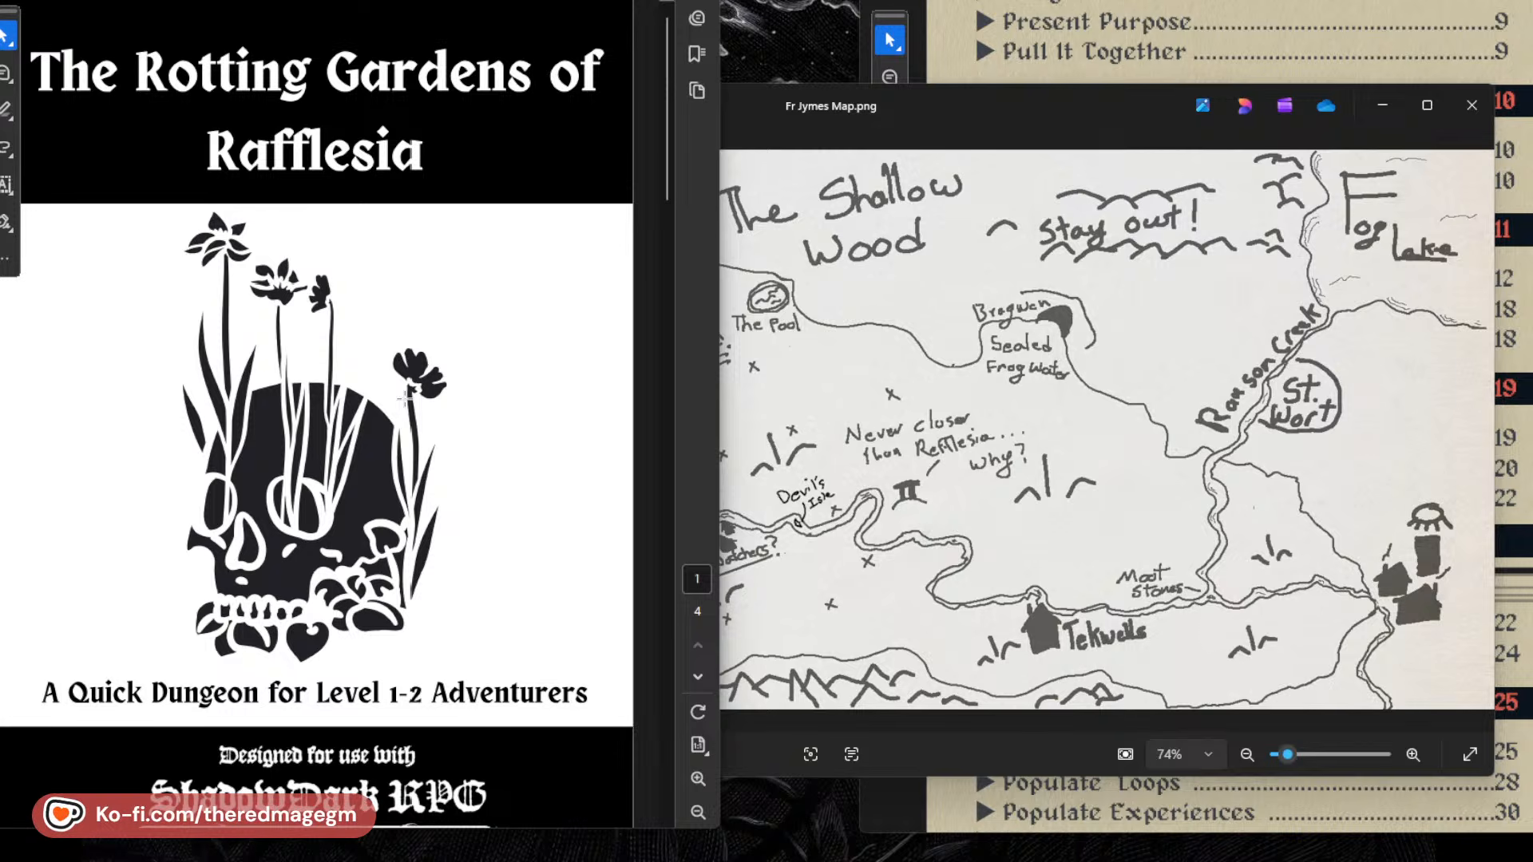
scroll(407, 399, down, 10)
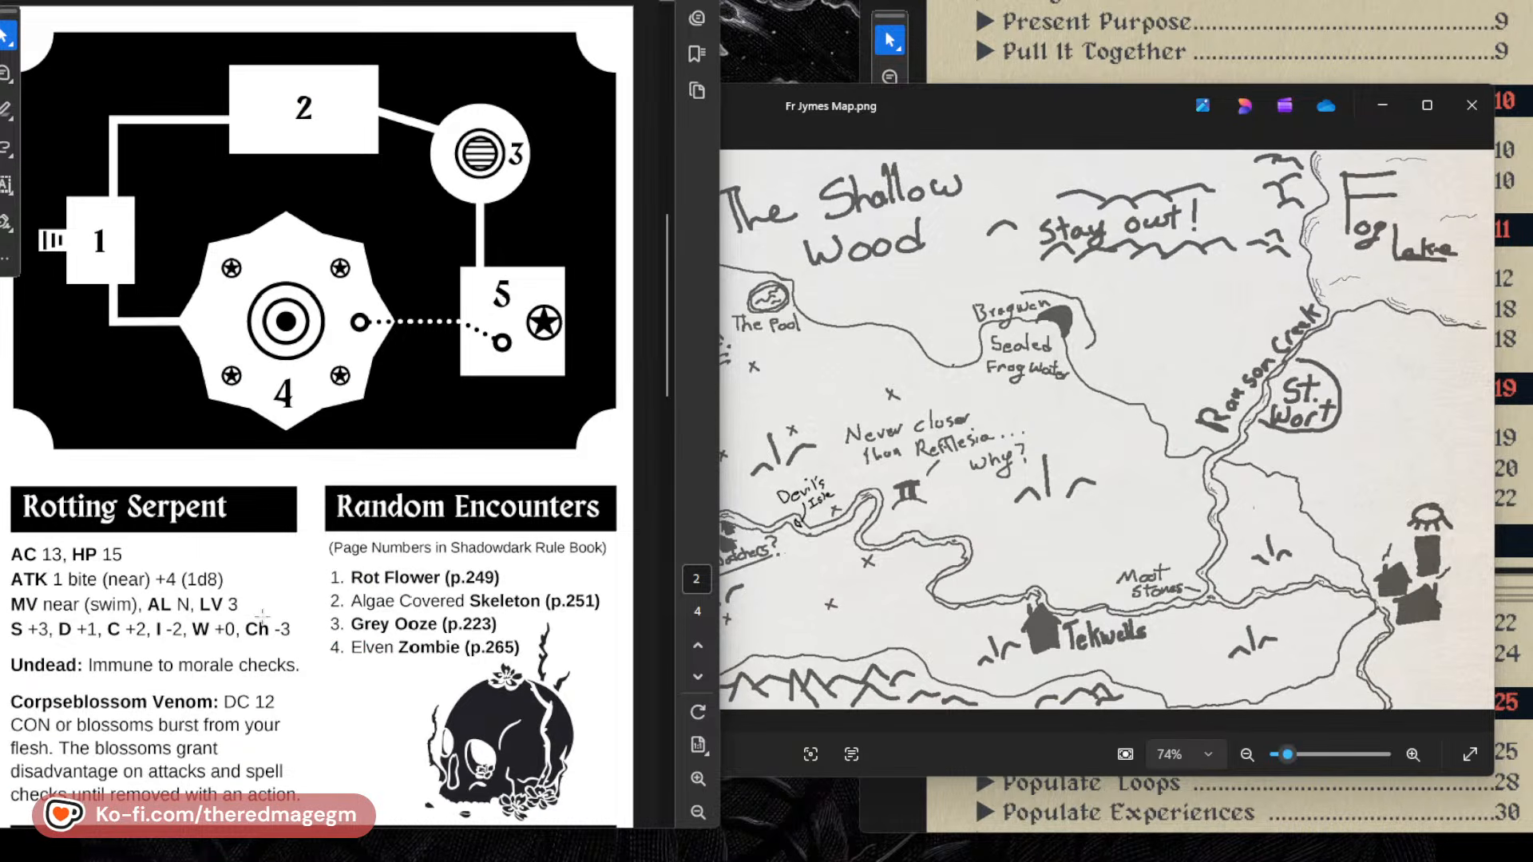
scroll(366, 650, down, 1)
scroll(368, 648, up, 1)
Switch to Dungeon Scrawl and place its blank map window beside the PDF's dungeon map.
drag(667, 0, 701, 27)
key(super+Up)
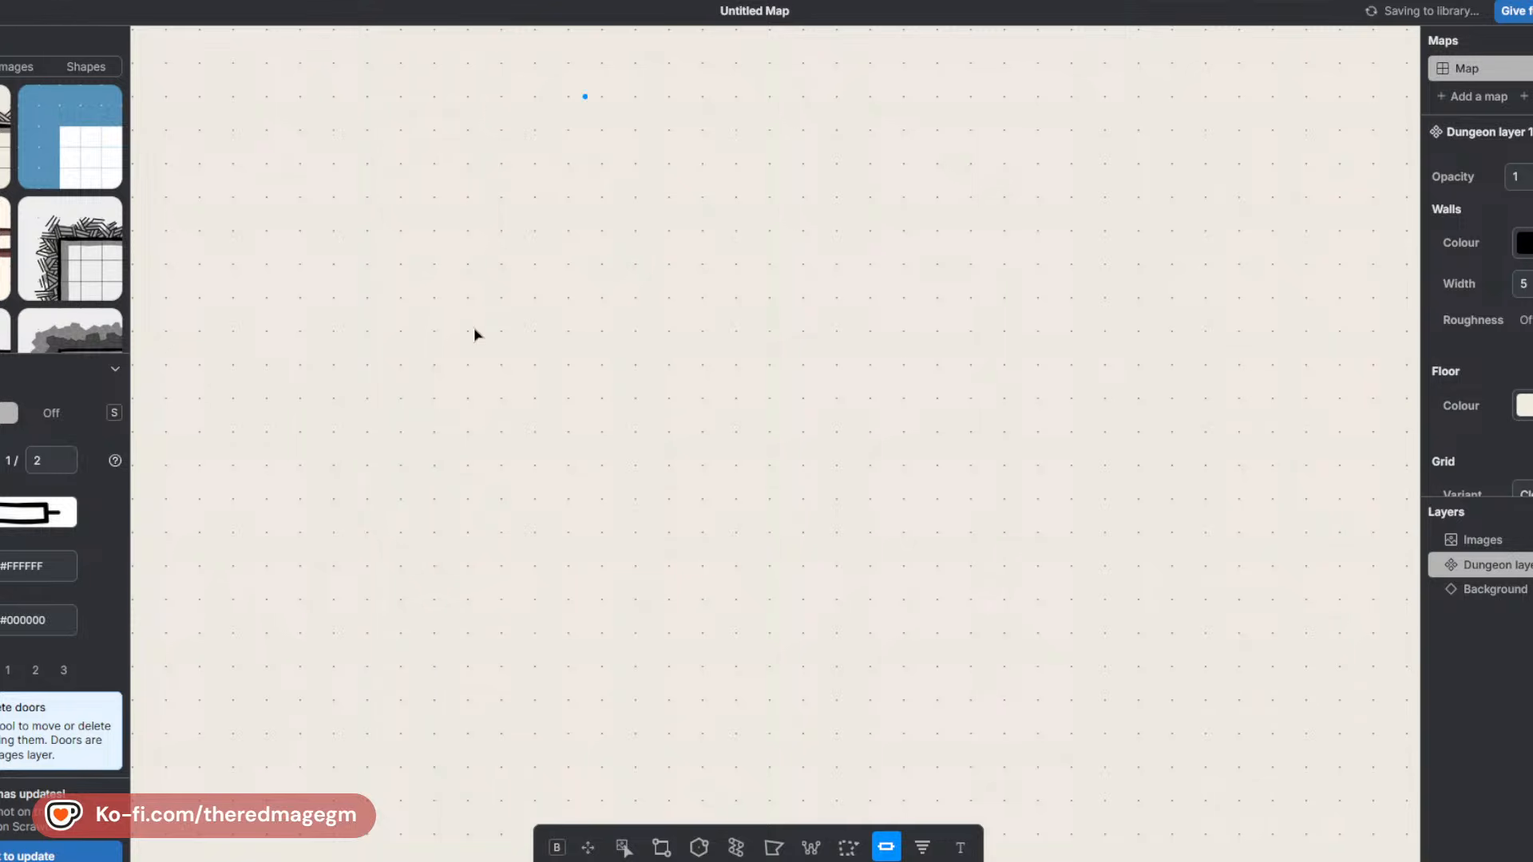
key(super+Down)
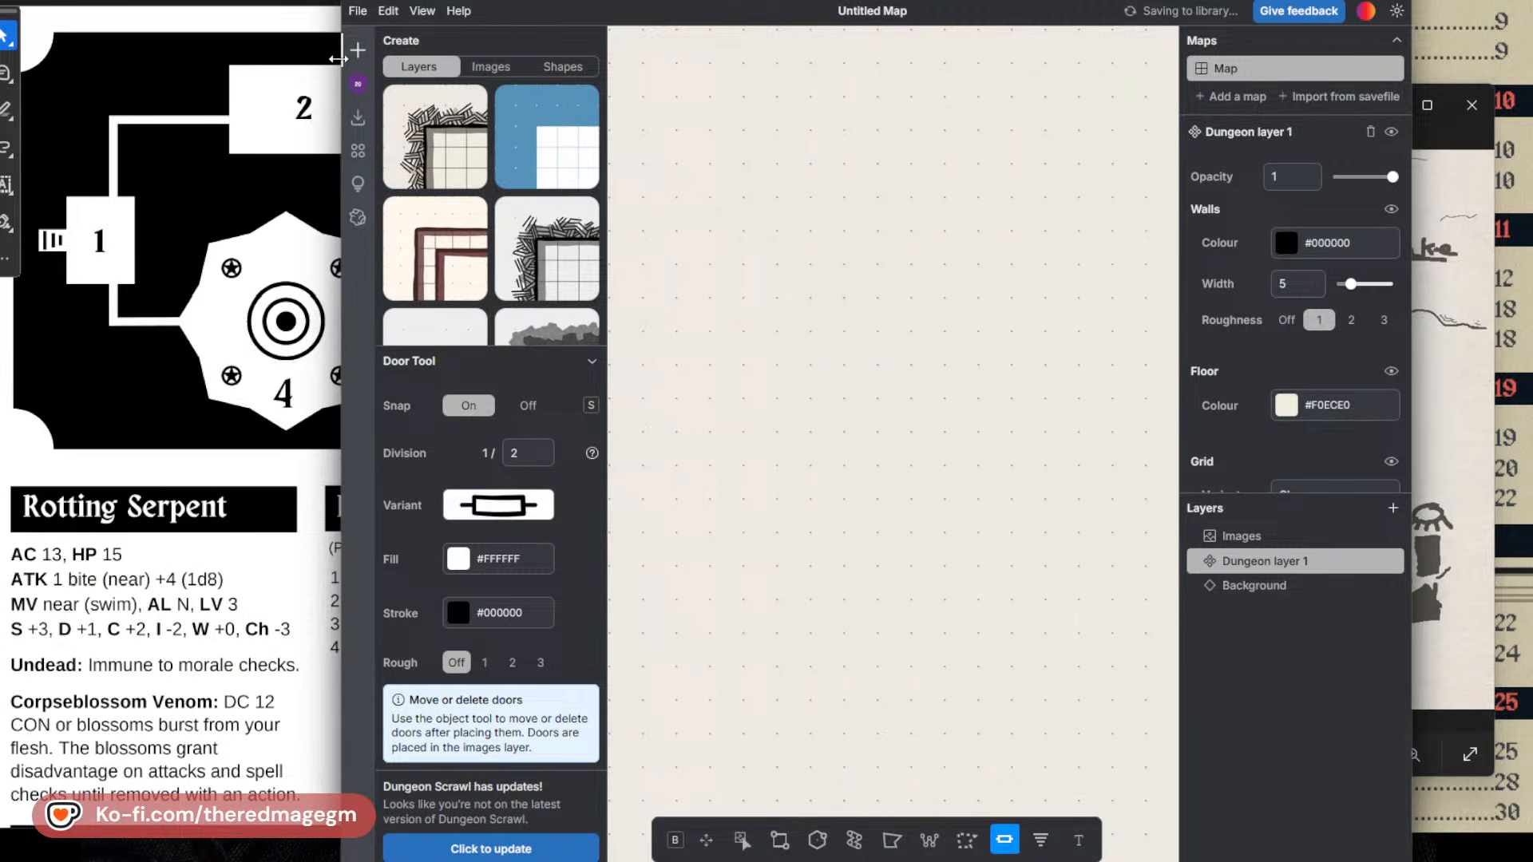
drag(339, 58, 53, 59)
drag(320, 0, 573, 15)
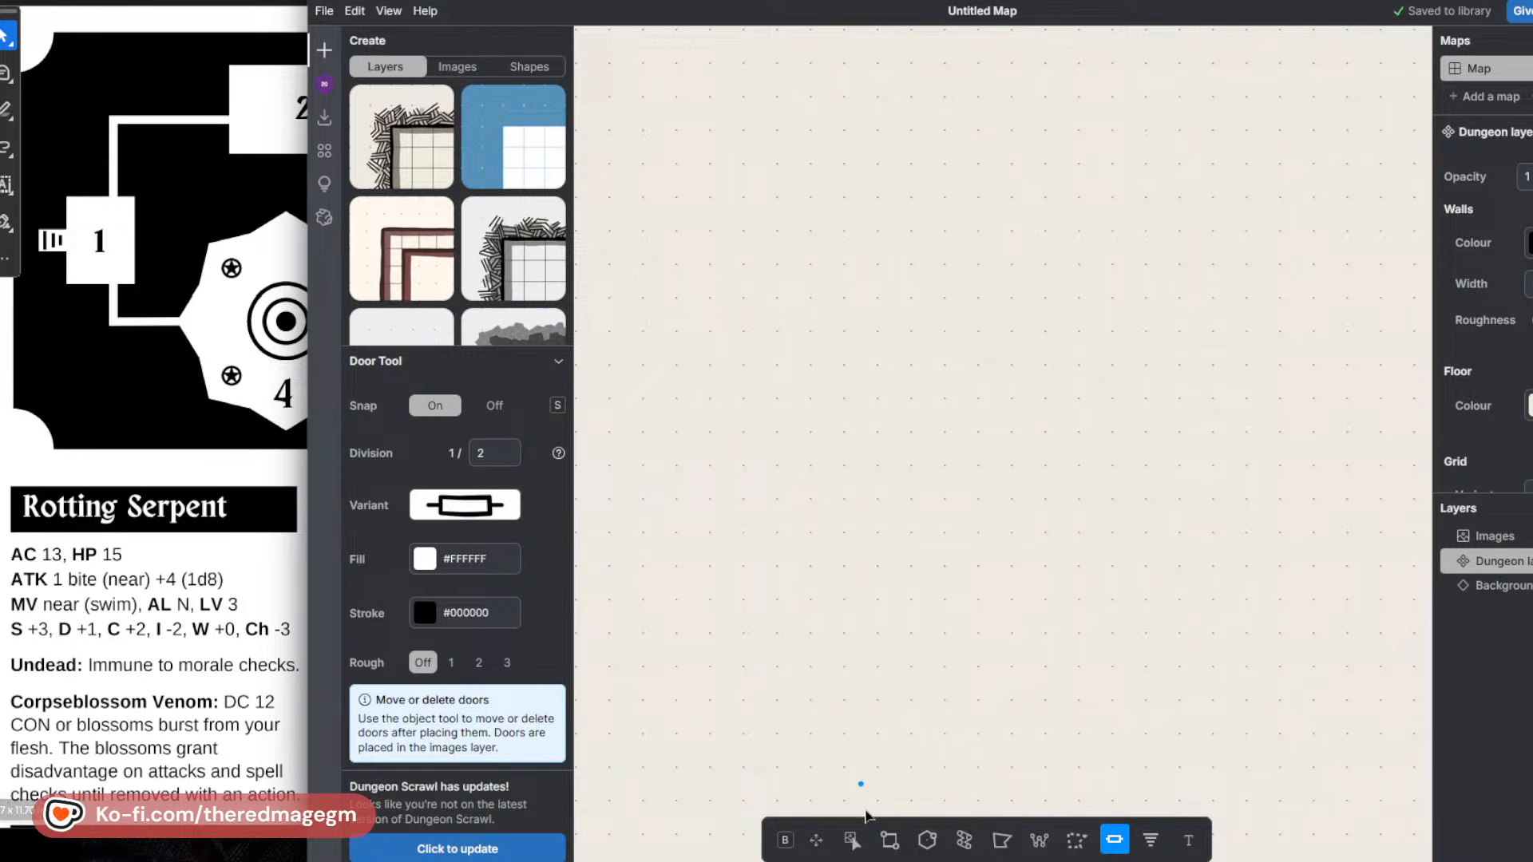
Draw room 1 as a rectangle three by four squares, with an L-shaped corridor running down and right from its lower wall.
click(890, 839)
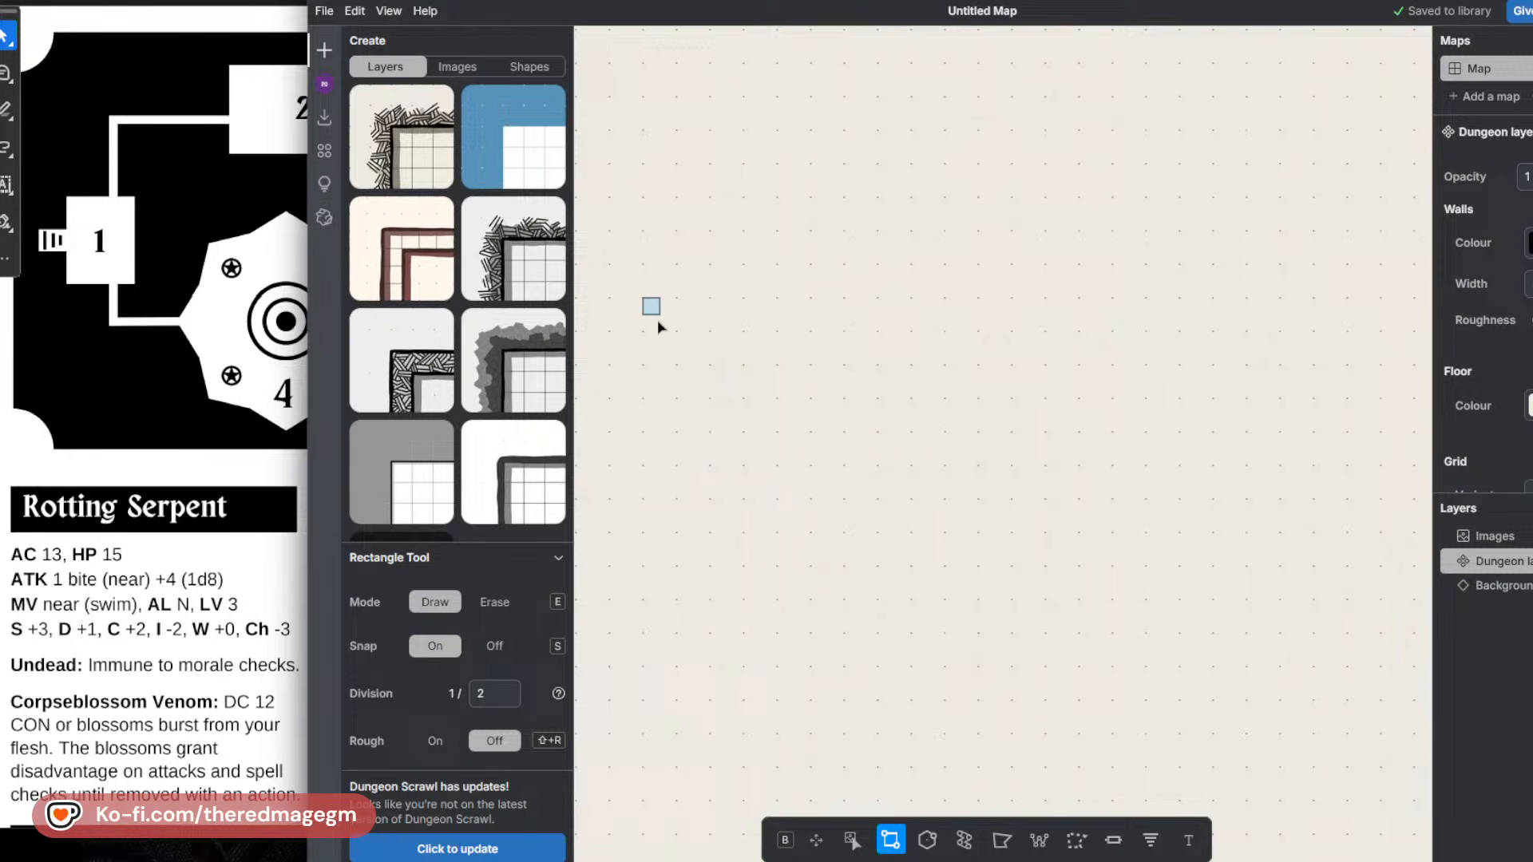
drag(658, 321, 741, 438)
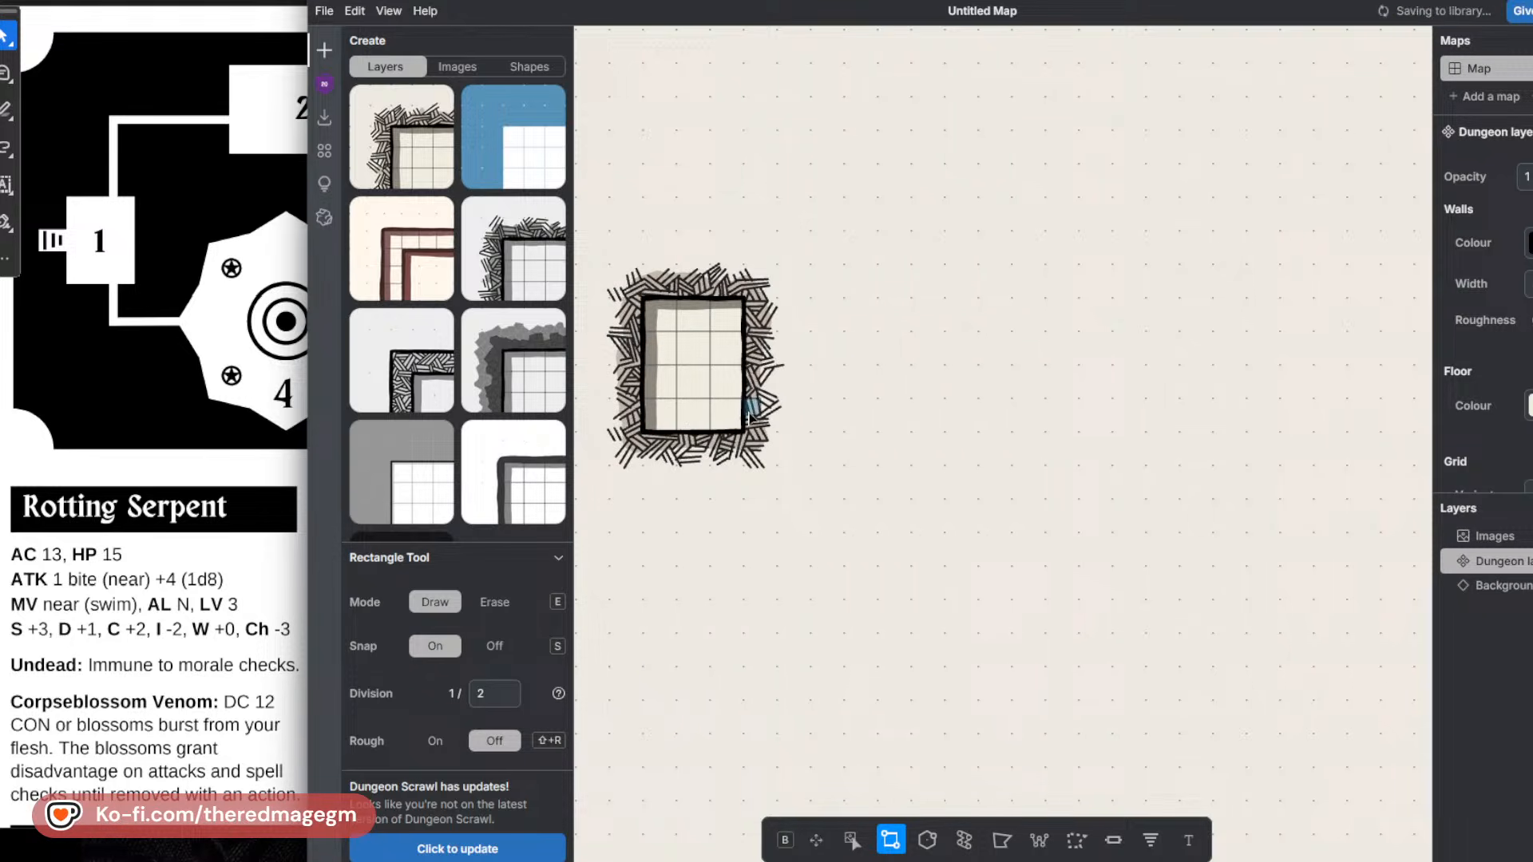
mouse_move(687, 431)
mouse_down()
mouse_move(719, 467)
mouse_move(722, 566)
mouse_move(1045, 564)
mouse_up()
Draw a regular polygon room with 5 sides at the far end of the corridor as room 4.
click(931, 844)
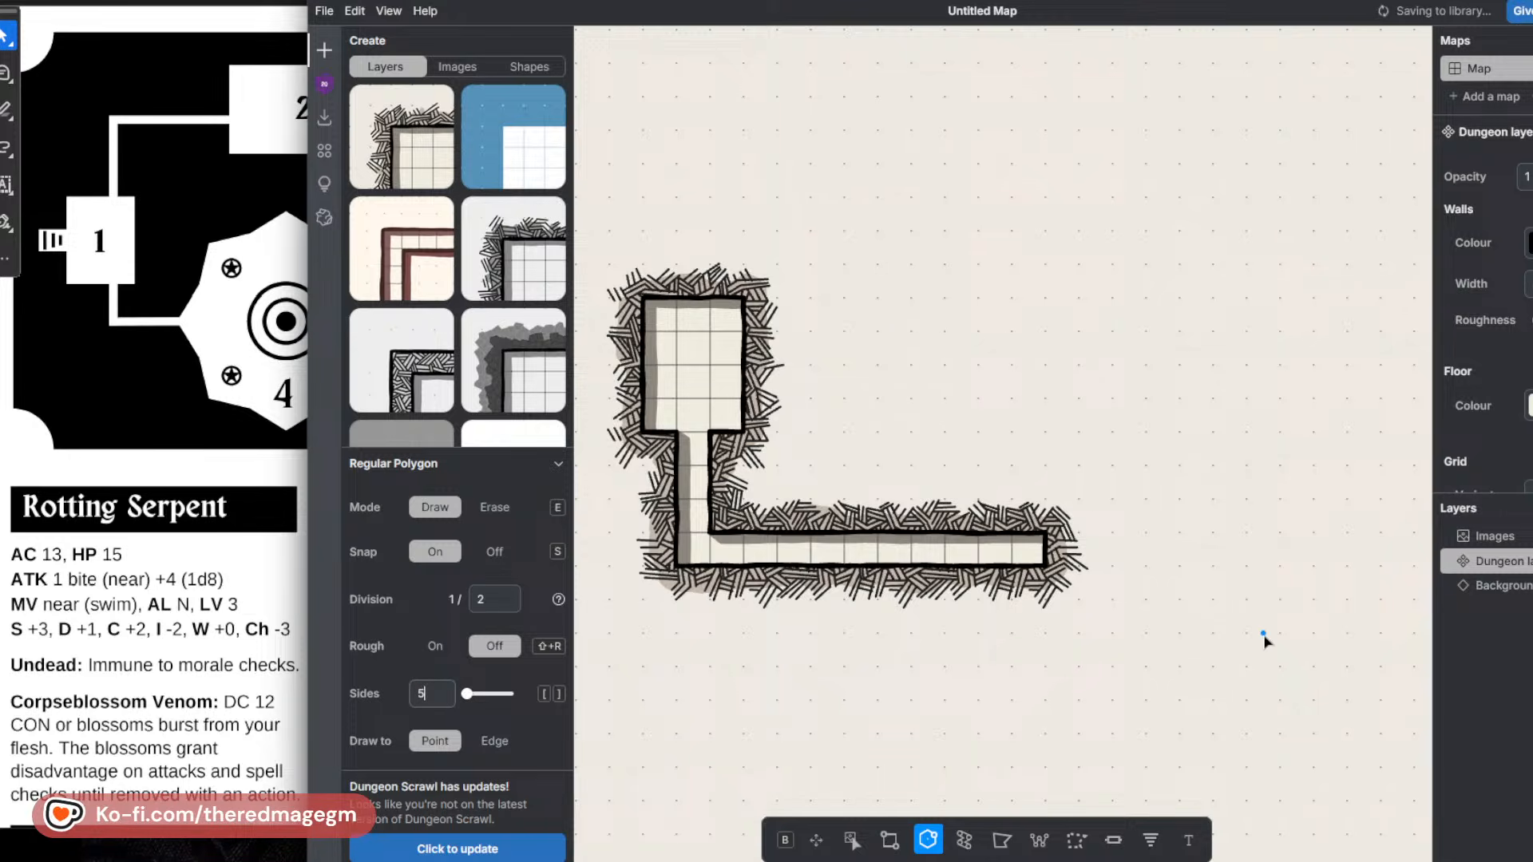
mouse_move(1263, 566)
mouse_down()
mouse_move(1126, 524)
mouse_move(1013, 551)
mouse_up()
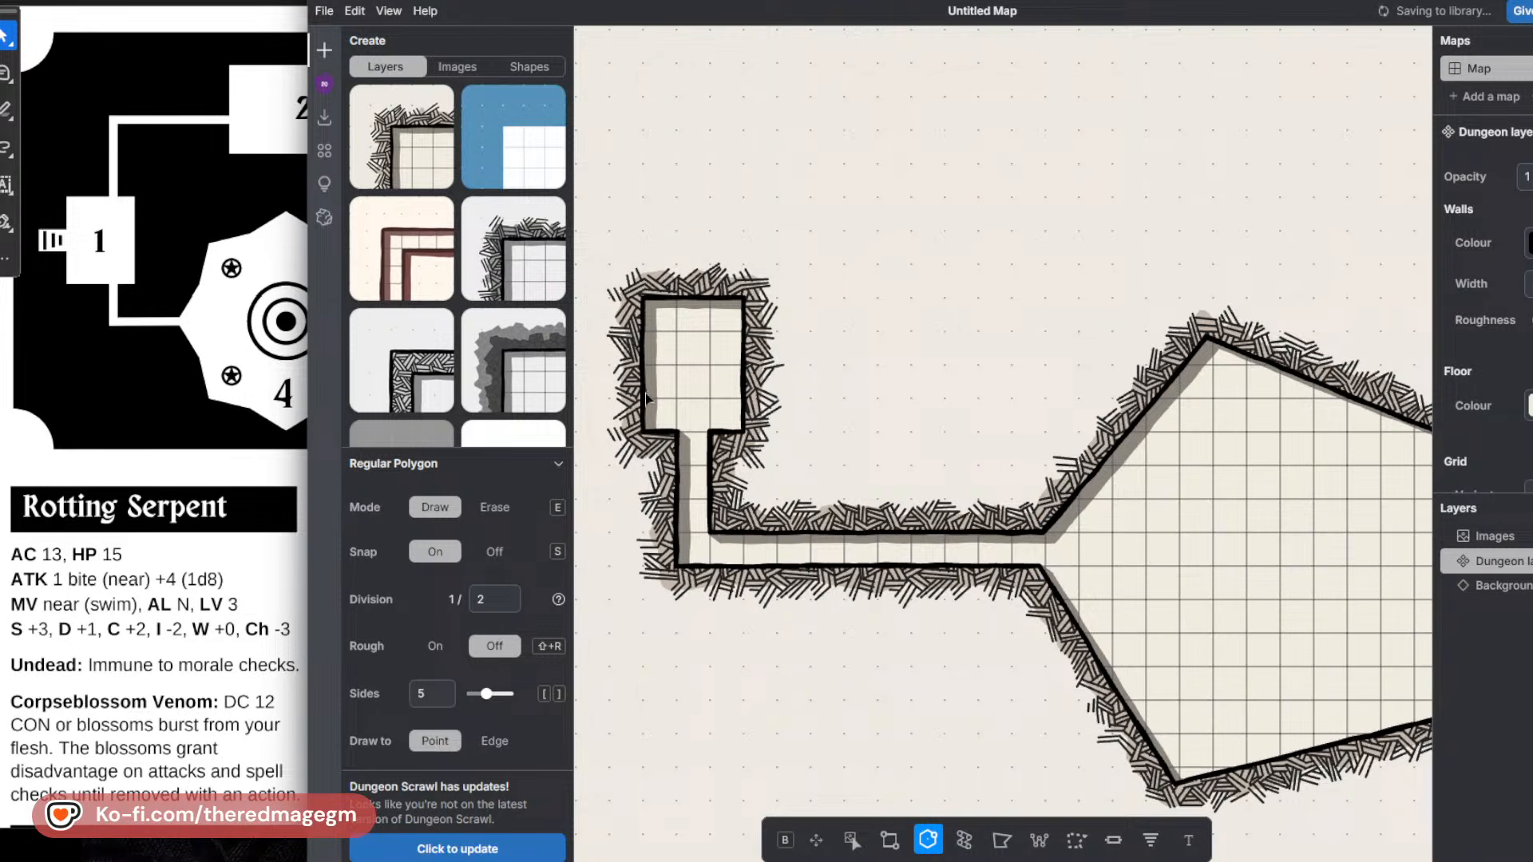
Draw a one-square-wide corridor up from room 1's upper wall that turns right towards the location of room 2.
click(891, 840)
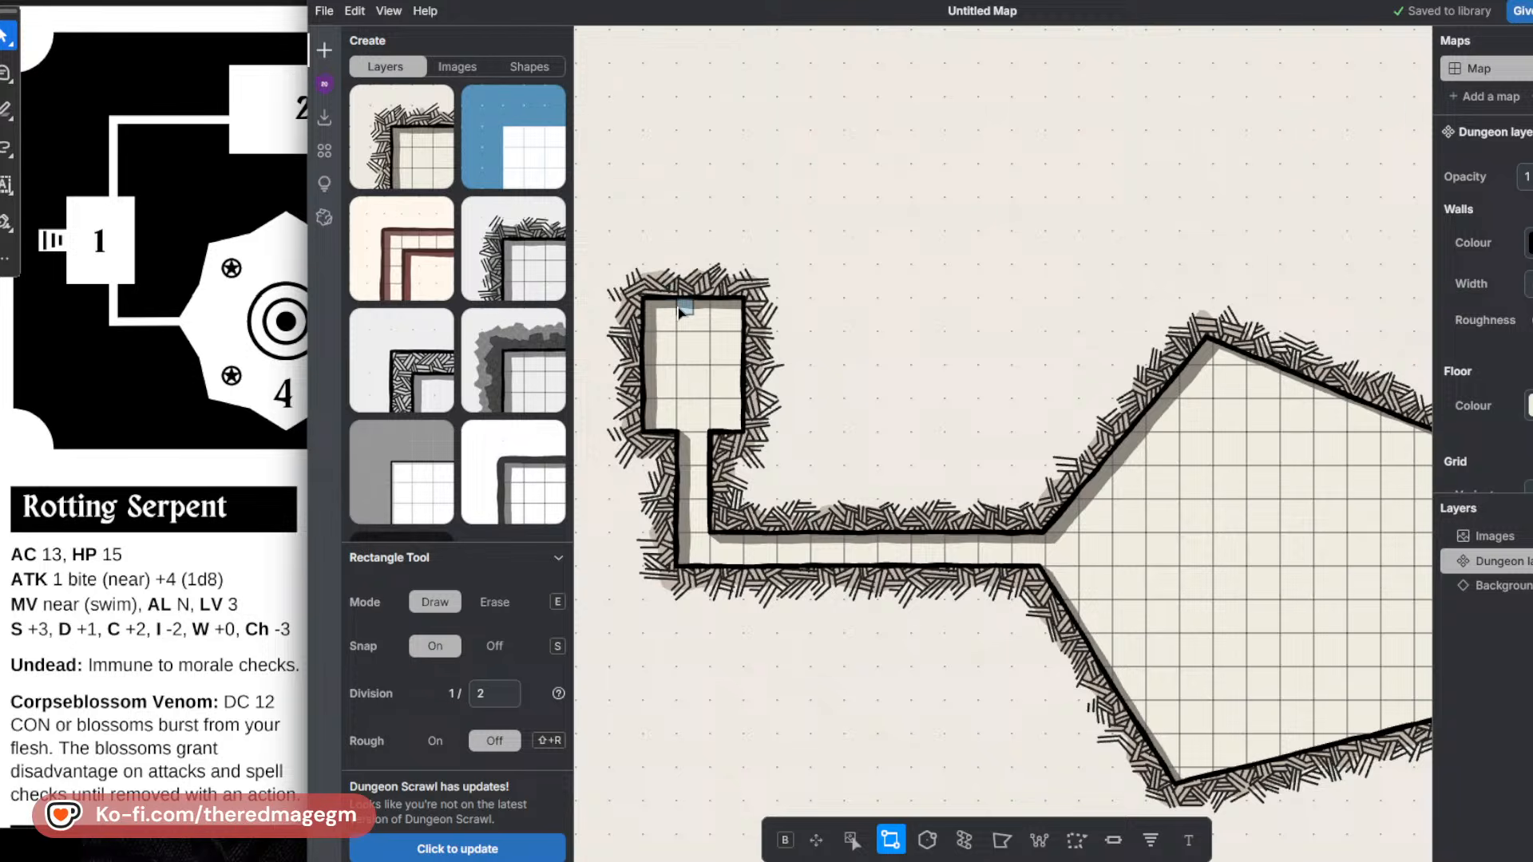
mouse_move(680, 312)
mouse_down()
mouse_move(723, 156)
mouse_move(709, 148)
mouse_up()
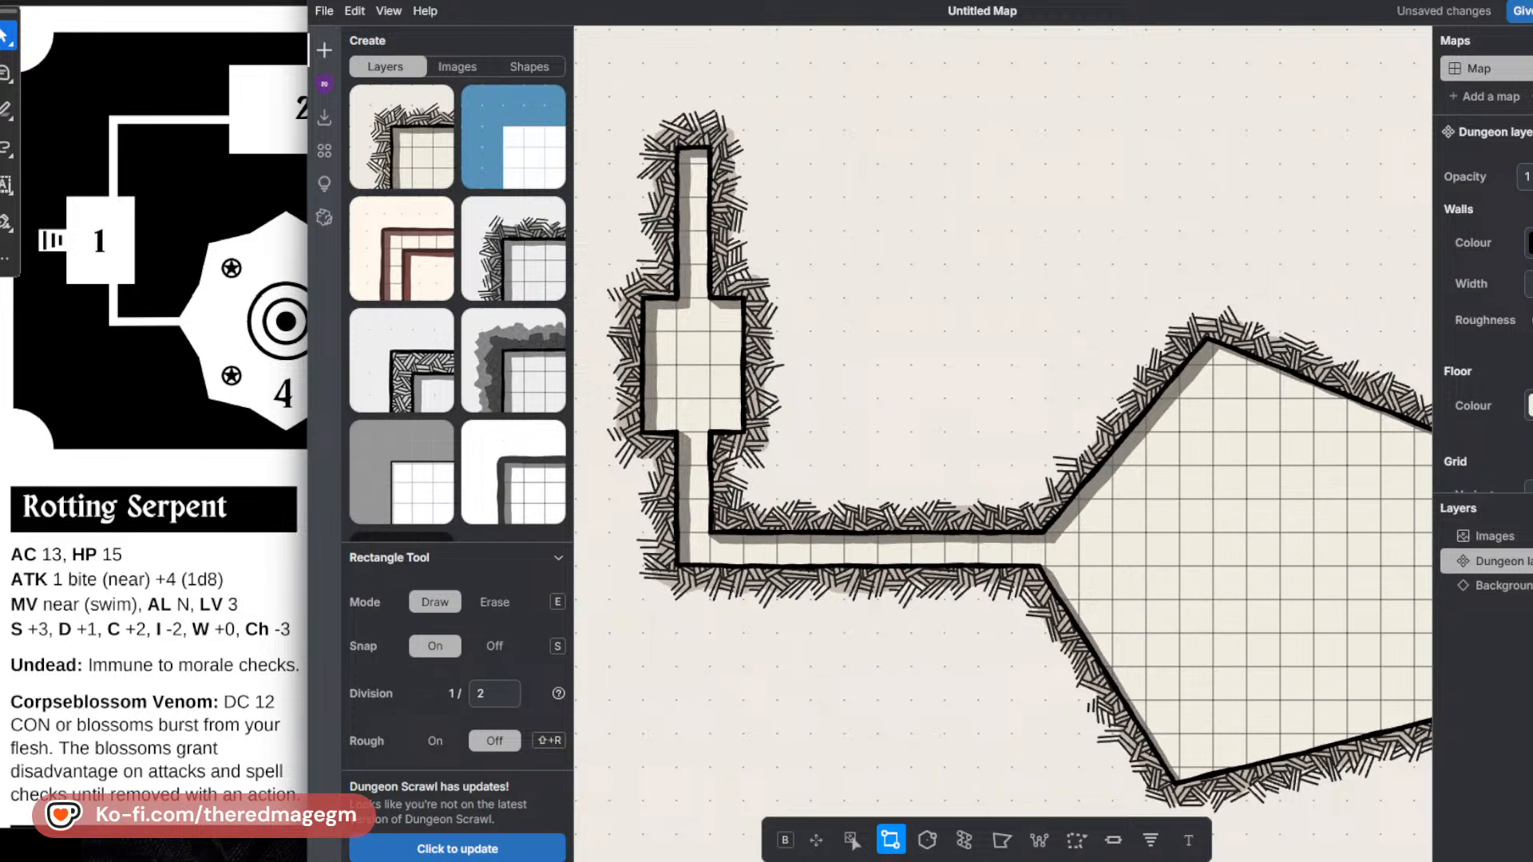
click(215, 186)
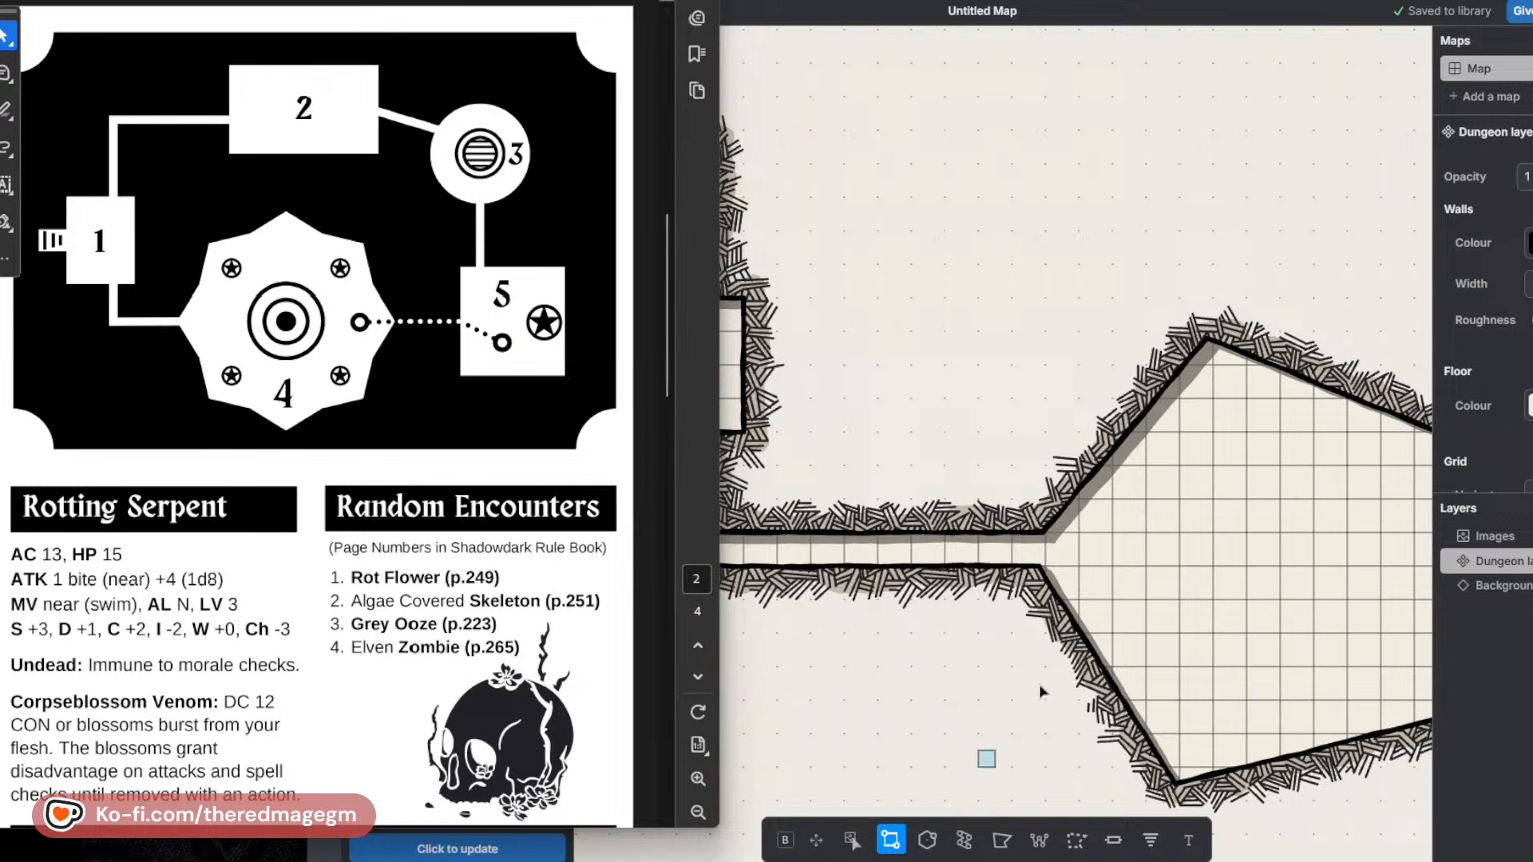
click(822, 844)
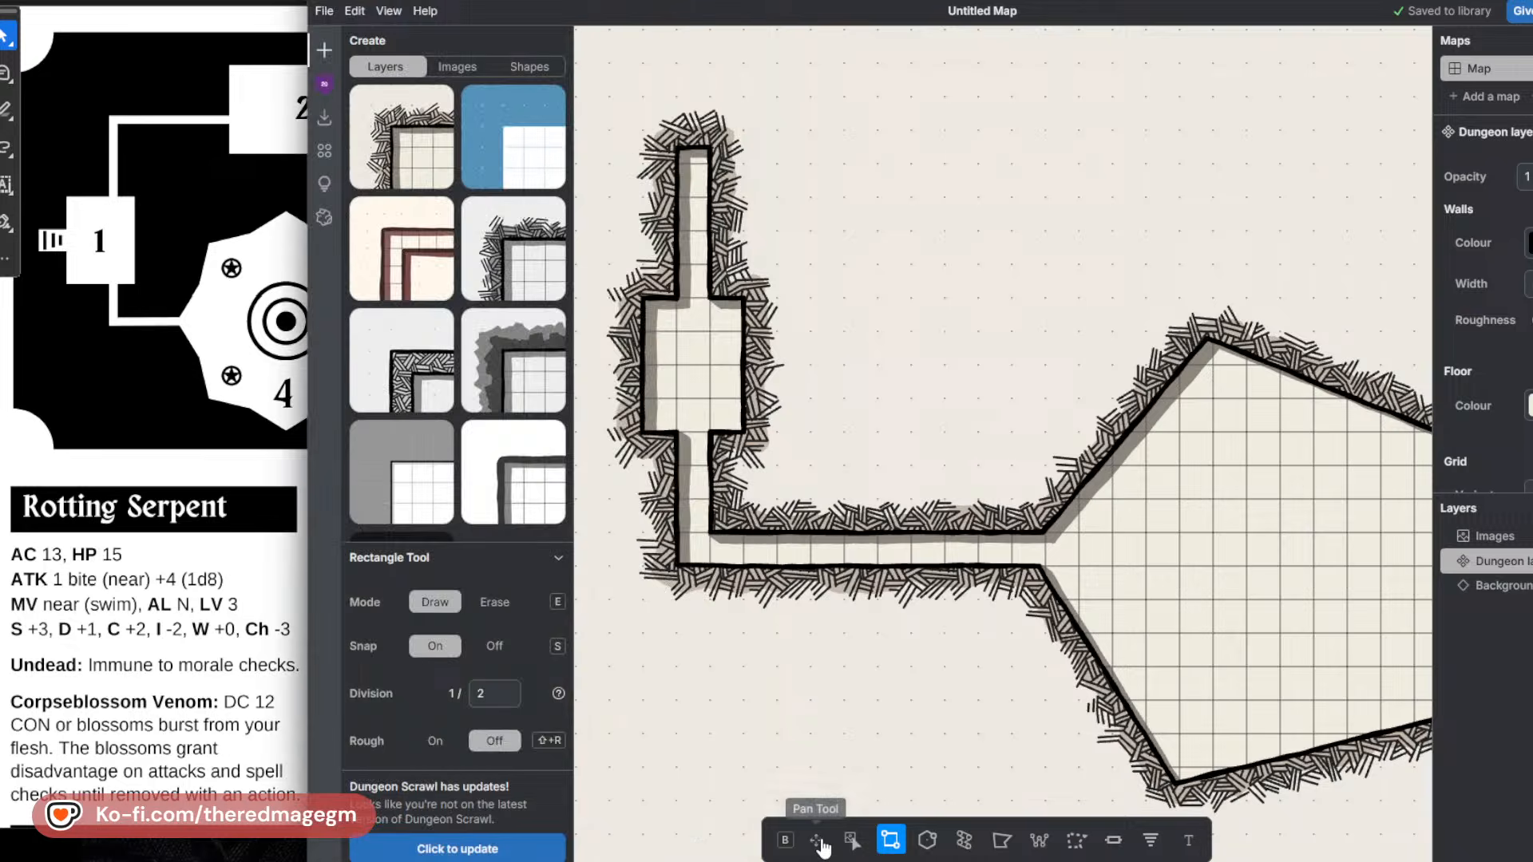
drag(1098, 613, 892, 592)
scroll(892, 592, down, 4)
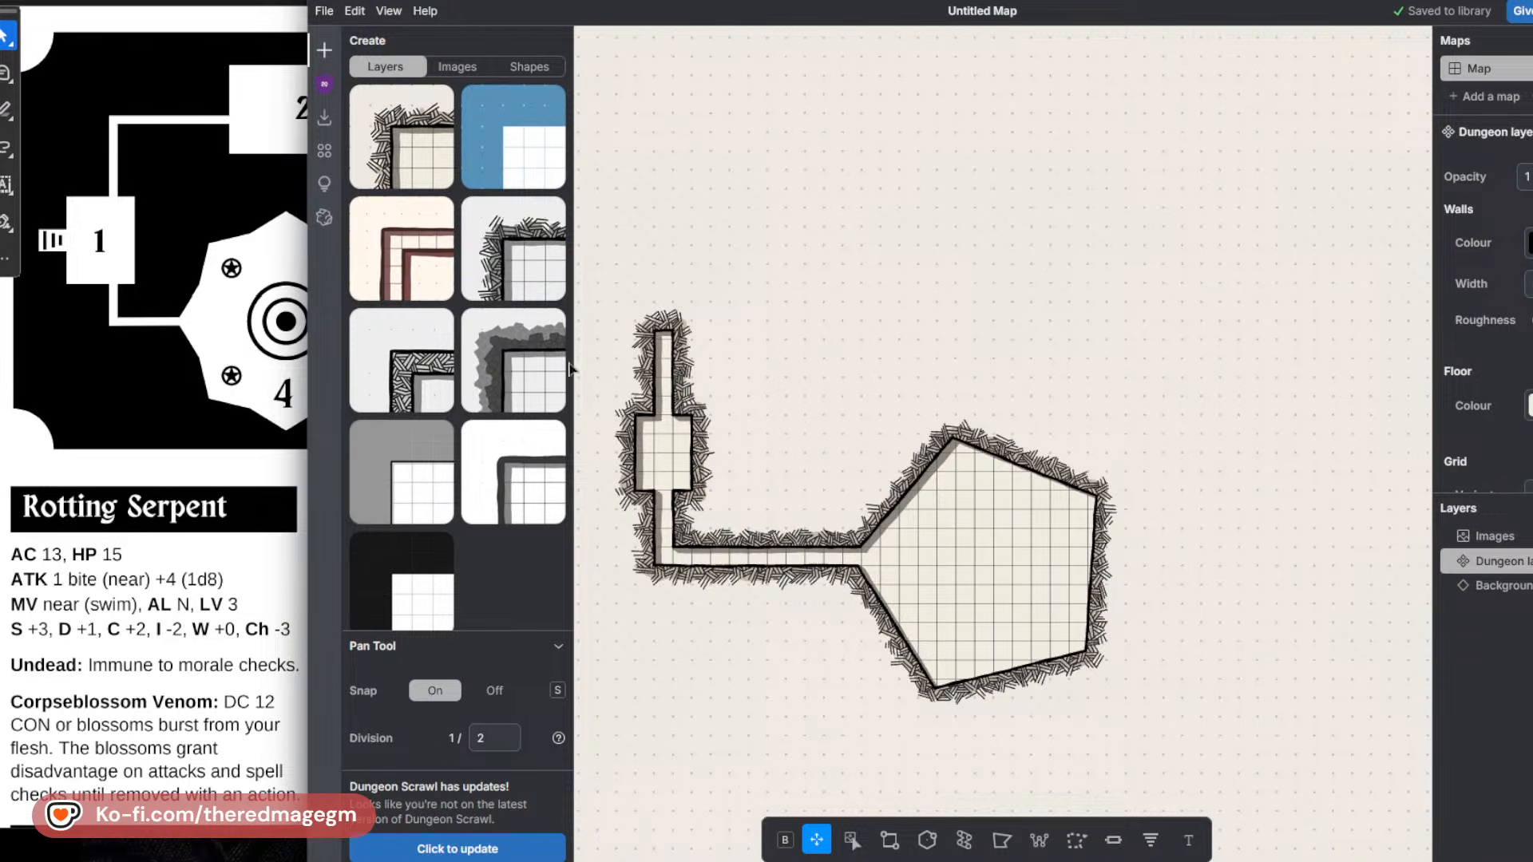
click(891, 840)
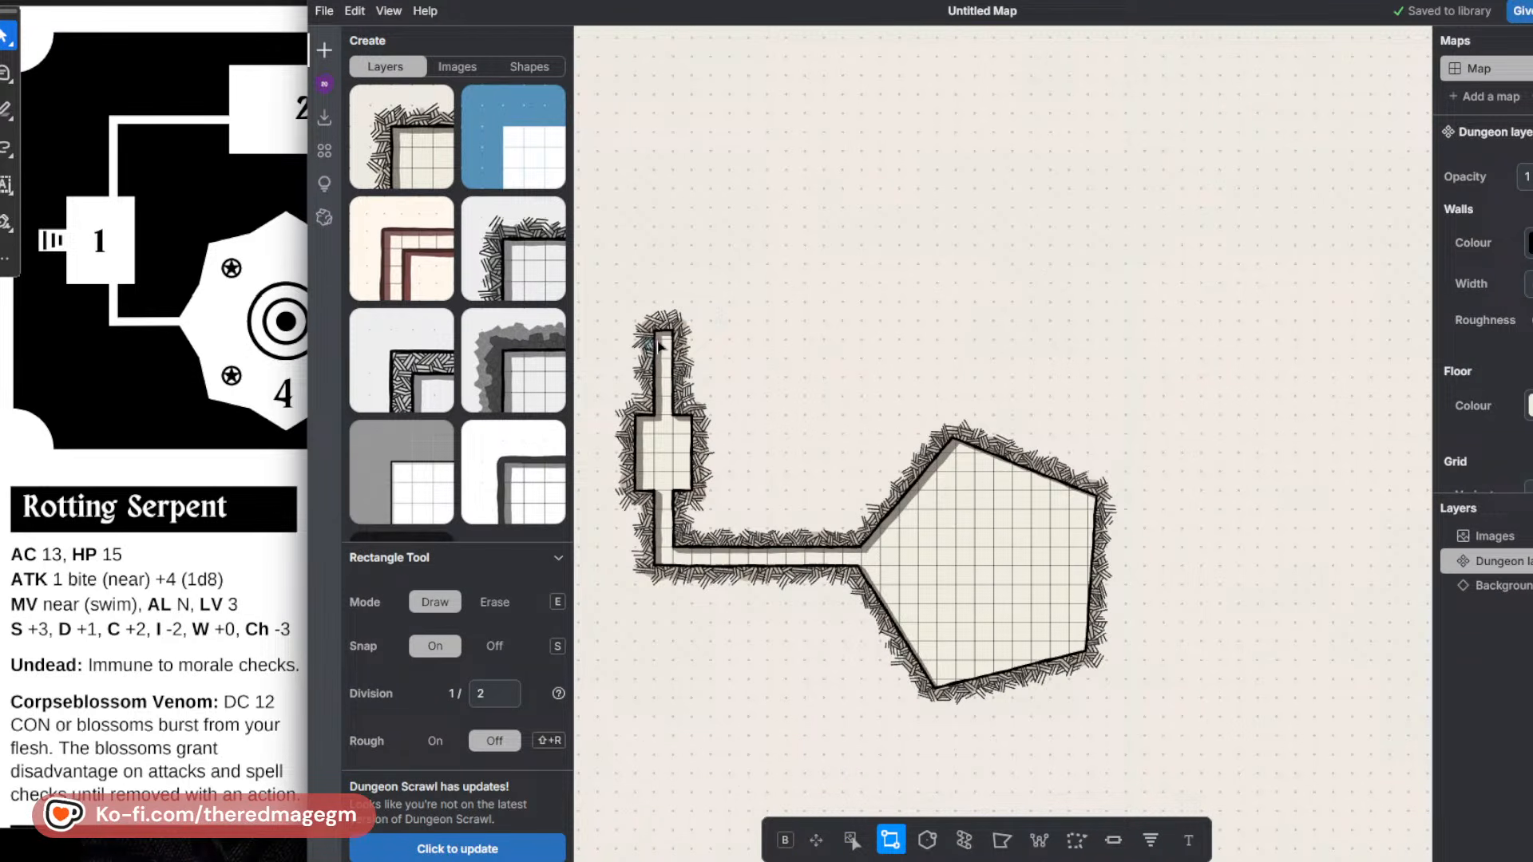
drag(662, 344, 843, 263)
Draw room 2 as a nine-by-five-square rectangle at the corridor's end, plus a five-square corridor from its right wall.
click(263, 188)
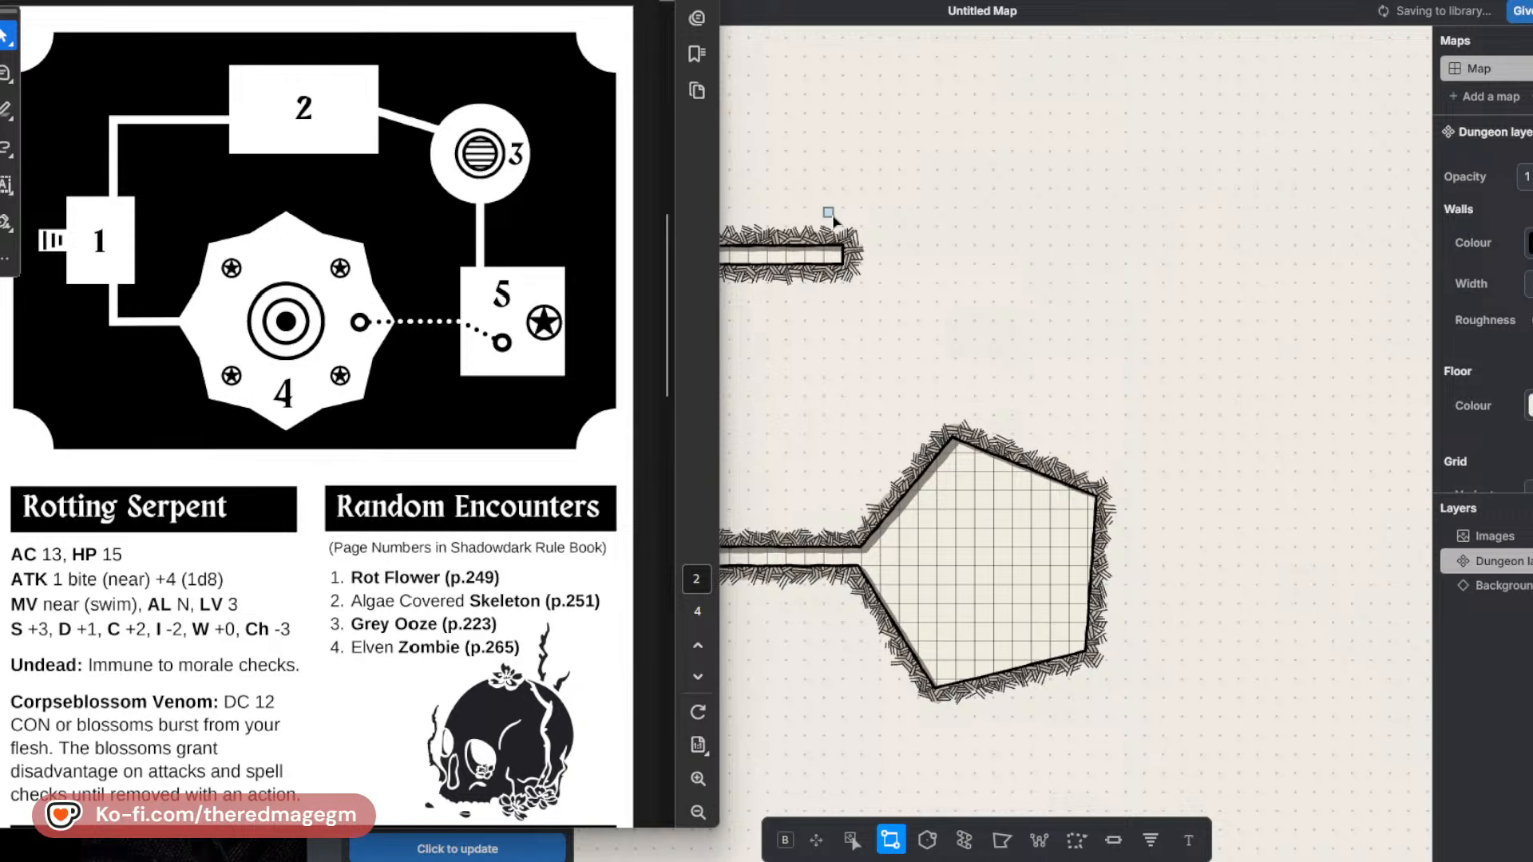
drag(829, 214, 994, 324)
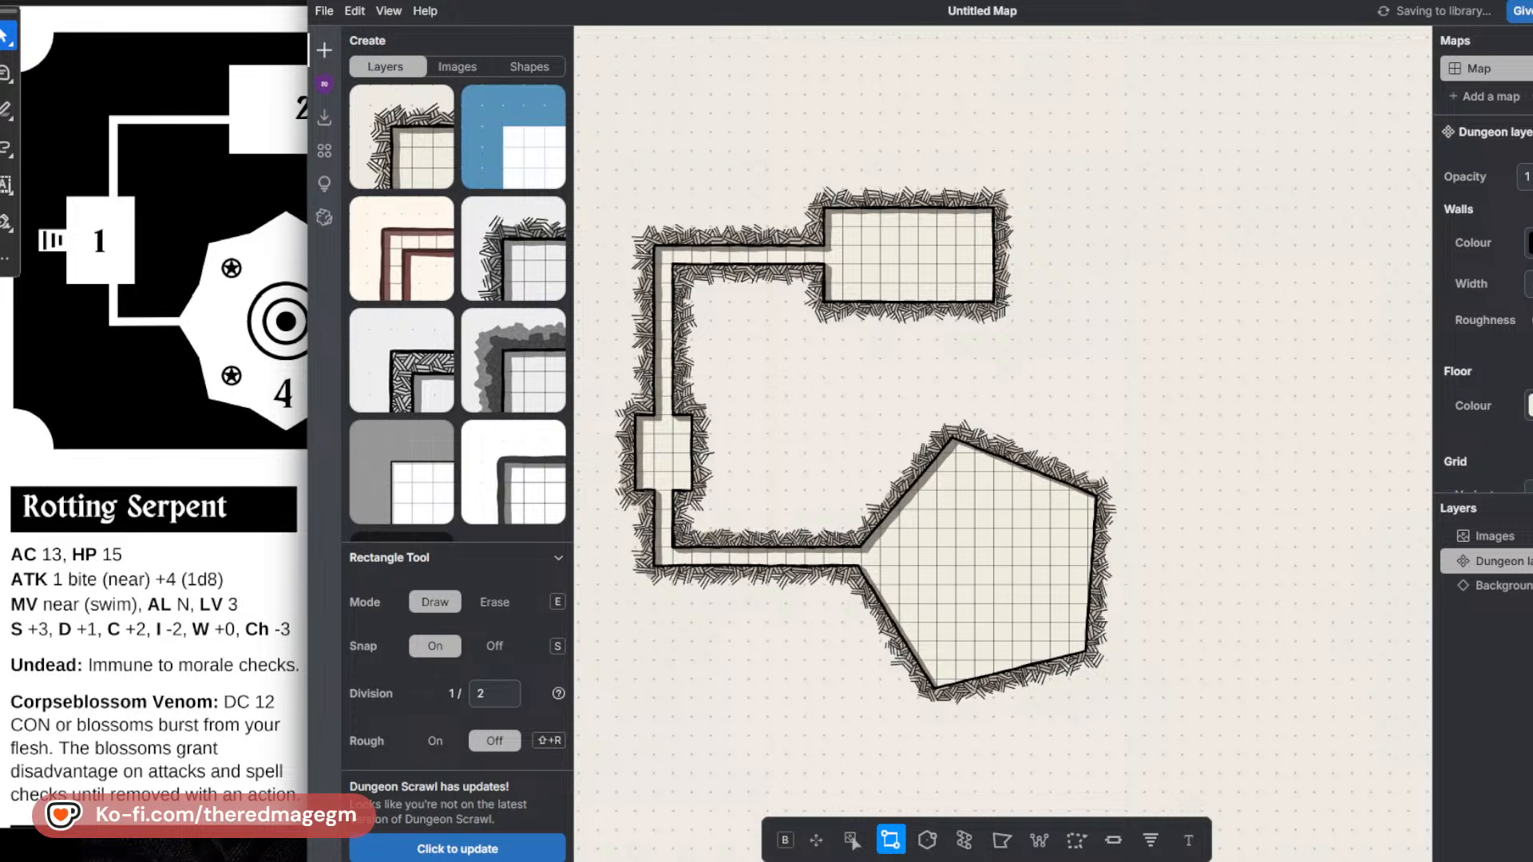
key(super+Tab)
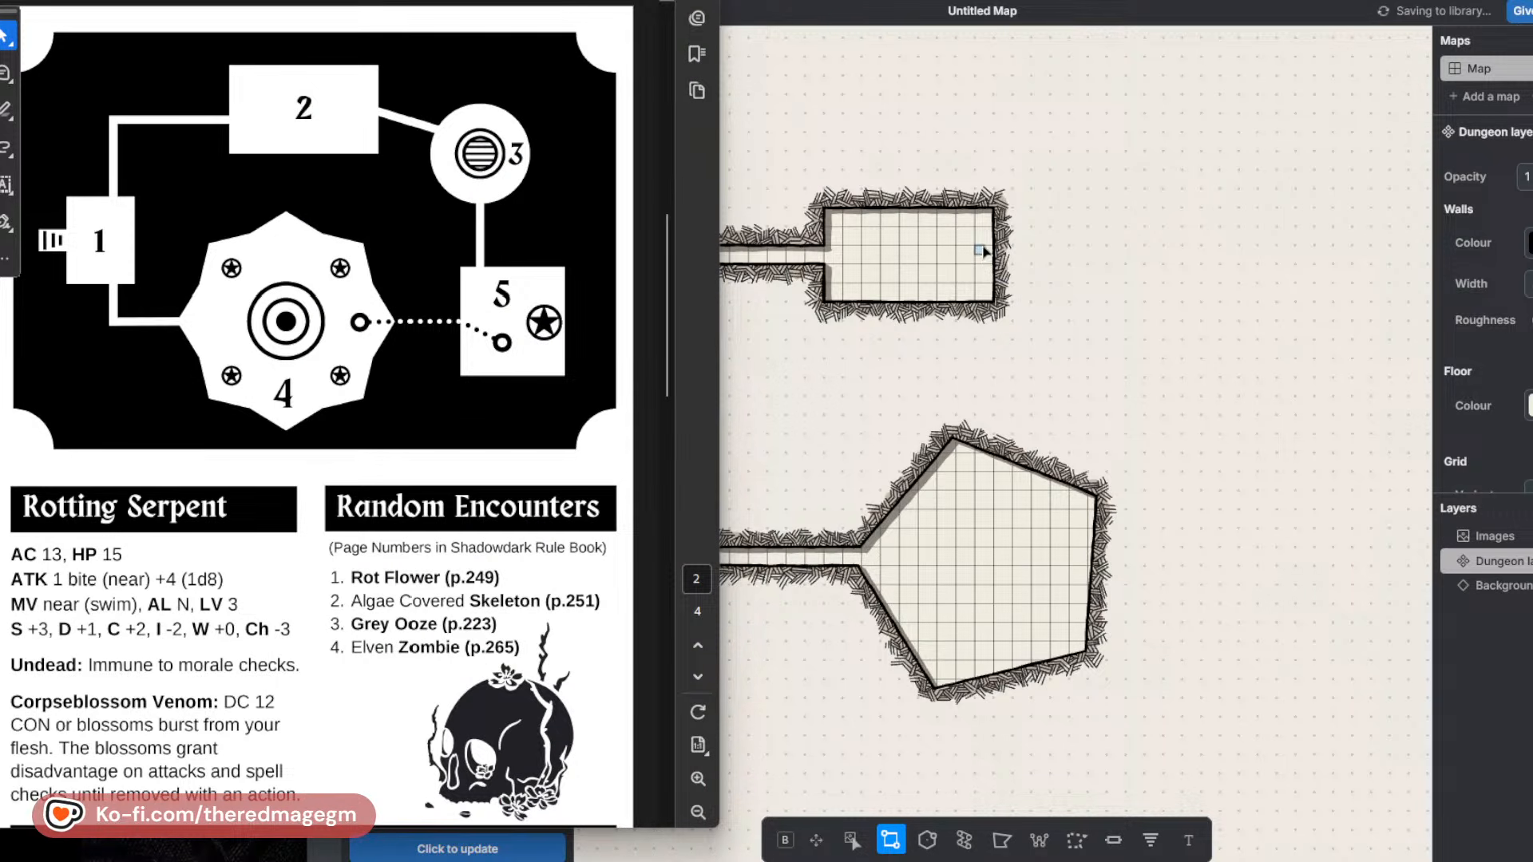
drag(982, 252, 1090, 267)
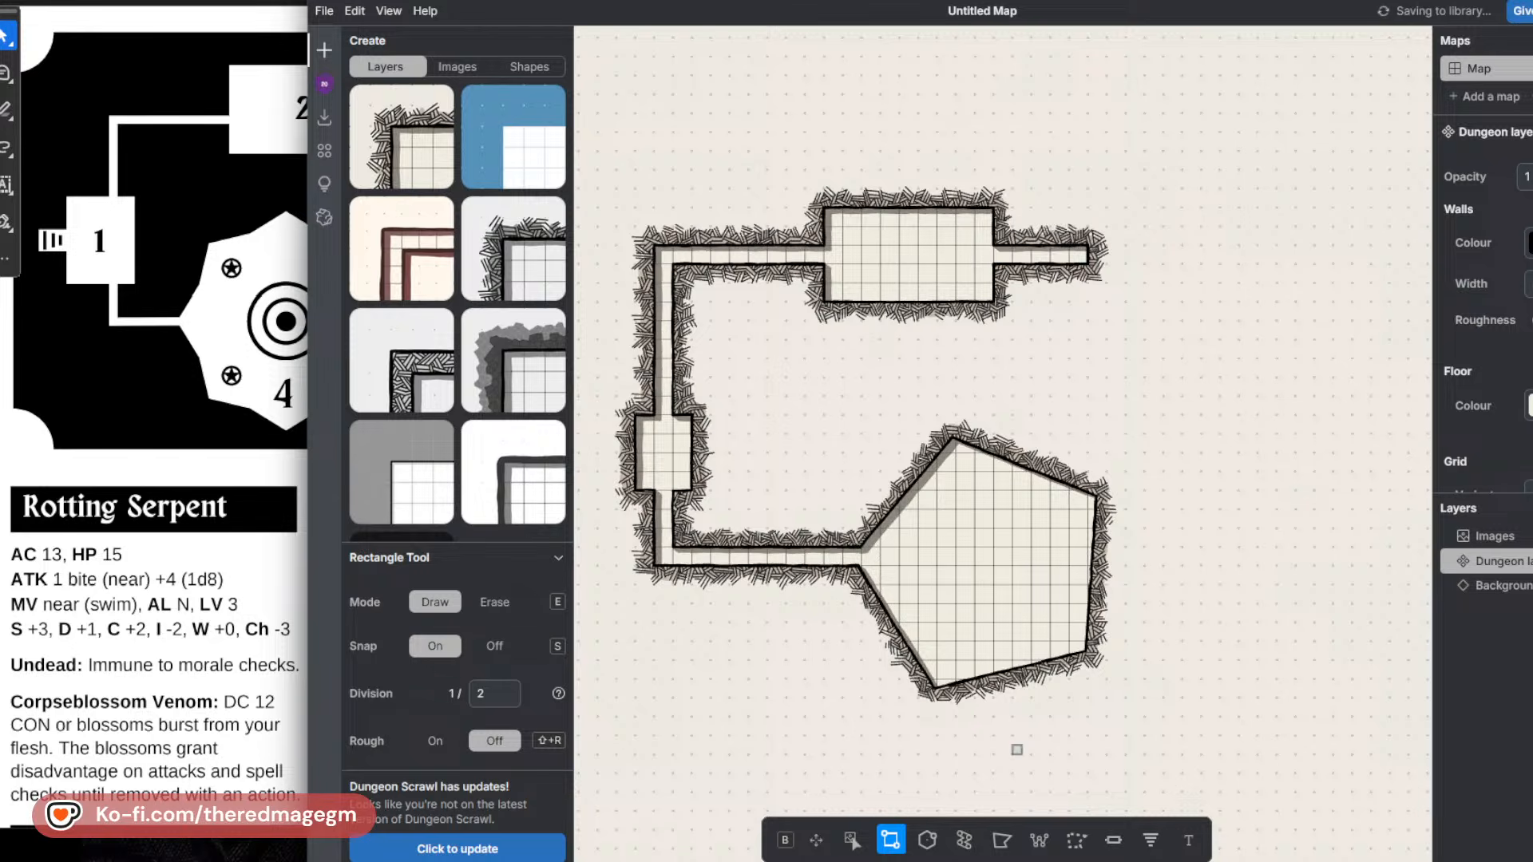
Draw a circular room 3 at the end of room 2's right corridor, using the Regular Polygon tool with 1 side.
click(926, 838)
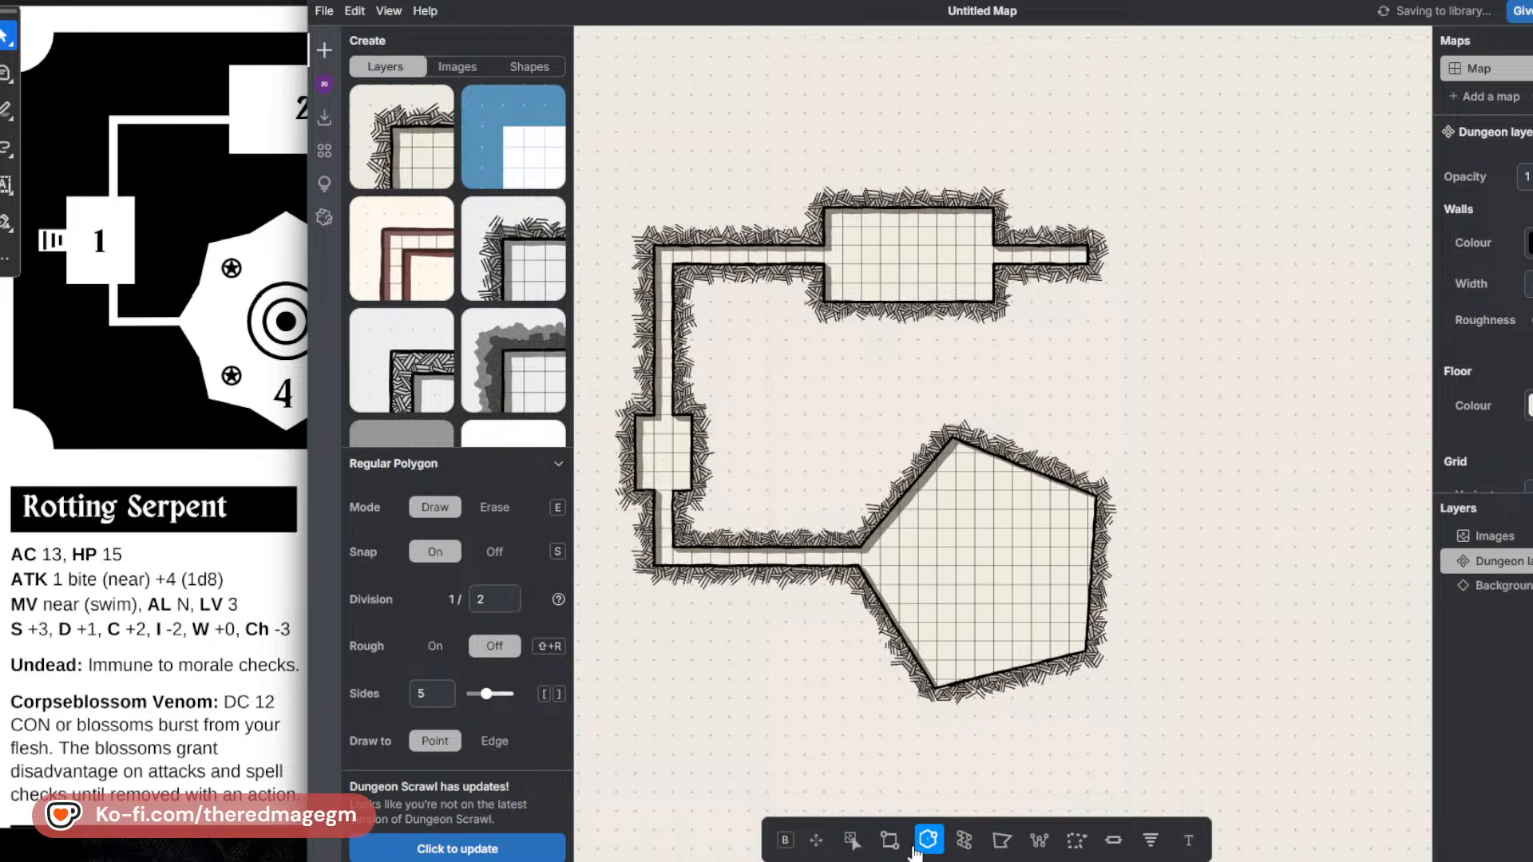
double_click(419, 693)
text(1)
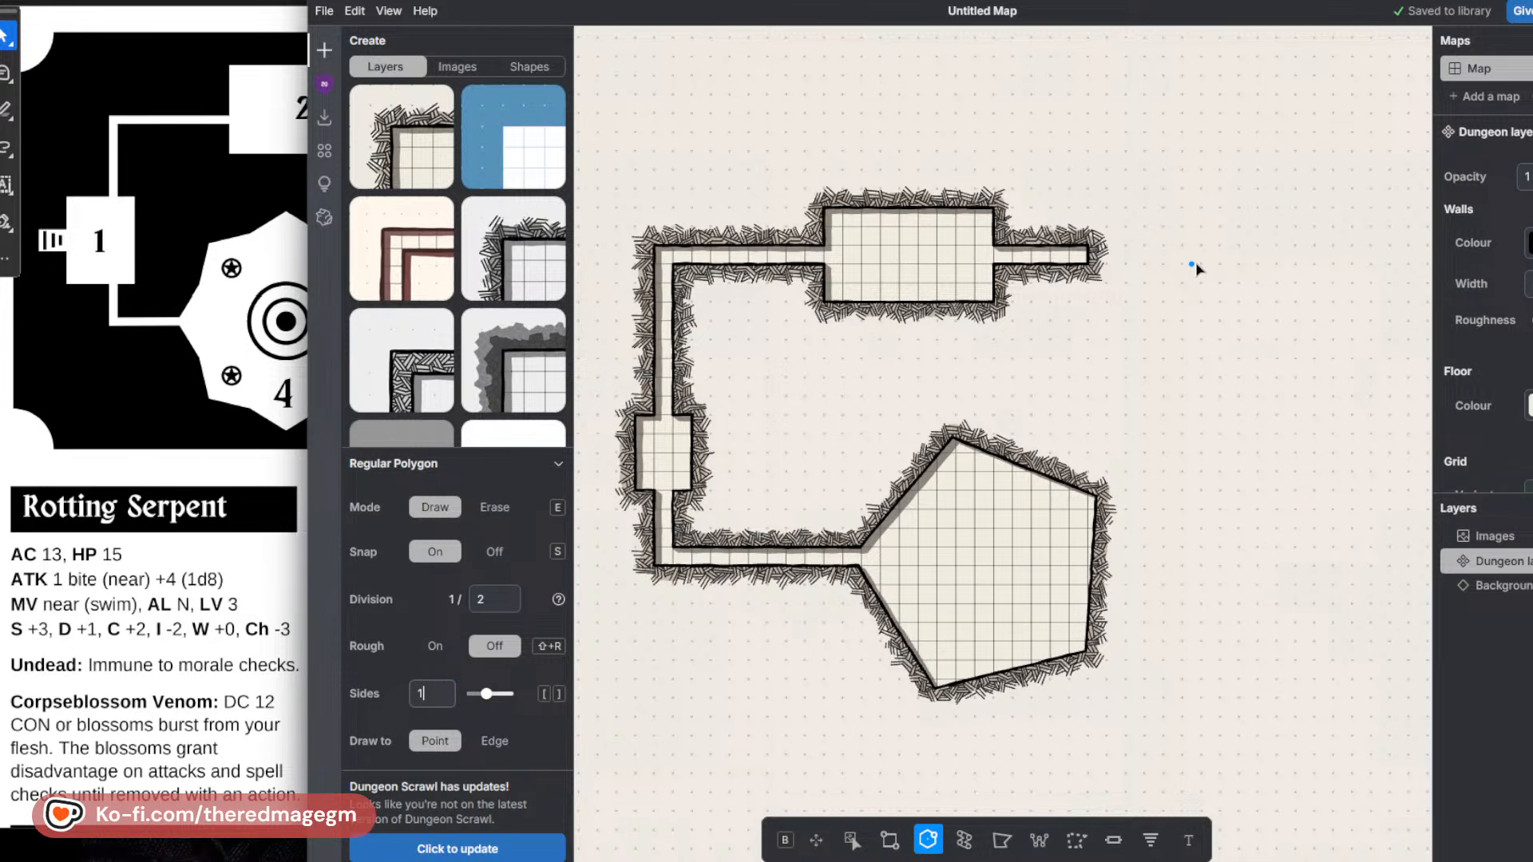
drag(1194, 256, 1090, 258)
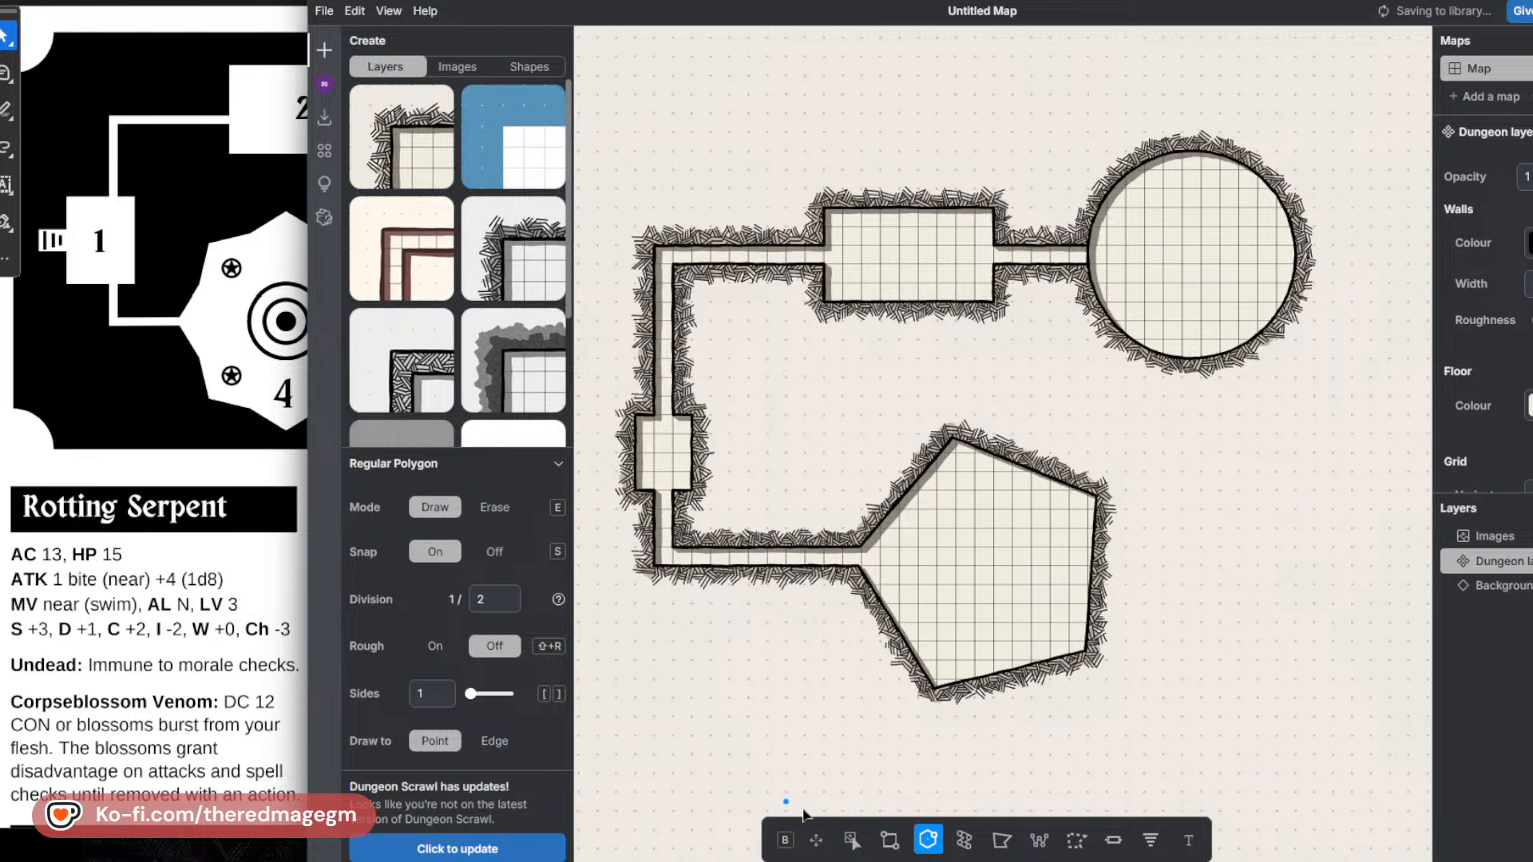
Draw room 5 as a six-by-six-square room below the circular room and connect the two with a vertical corridor.
click(890, 838)
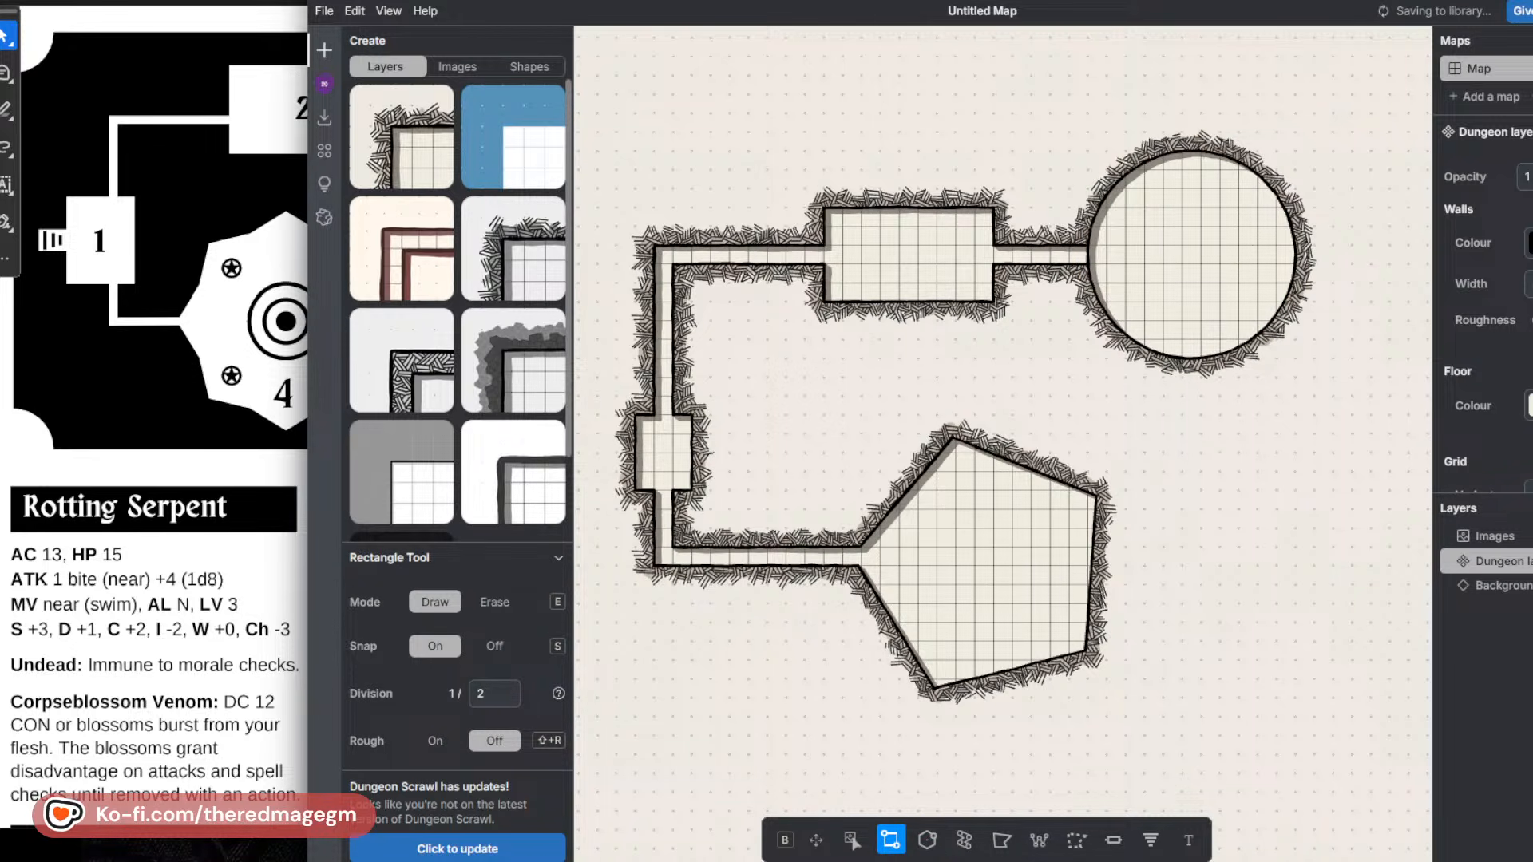
click(232, 188)
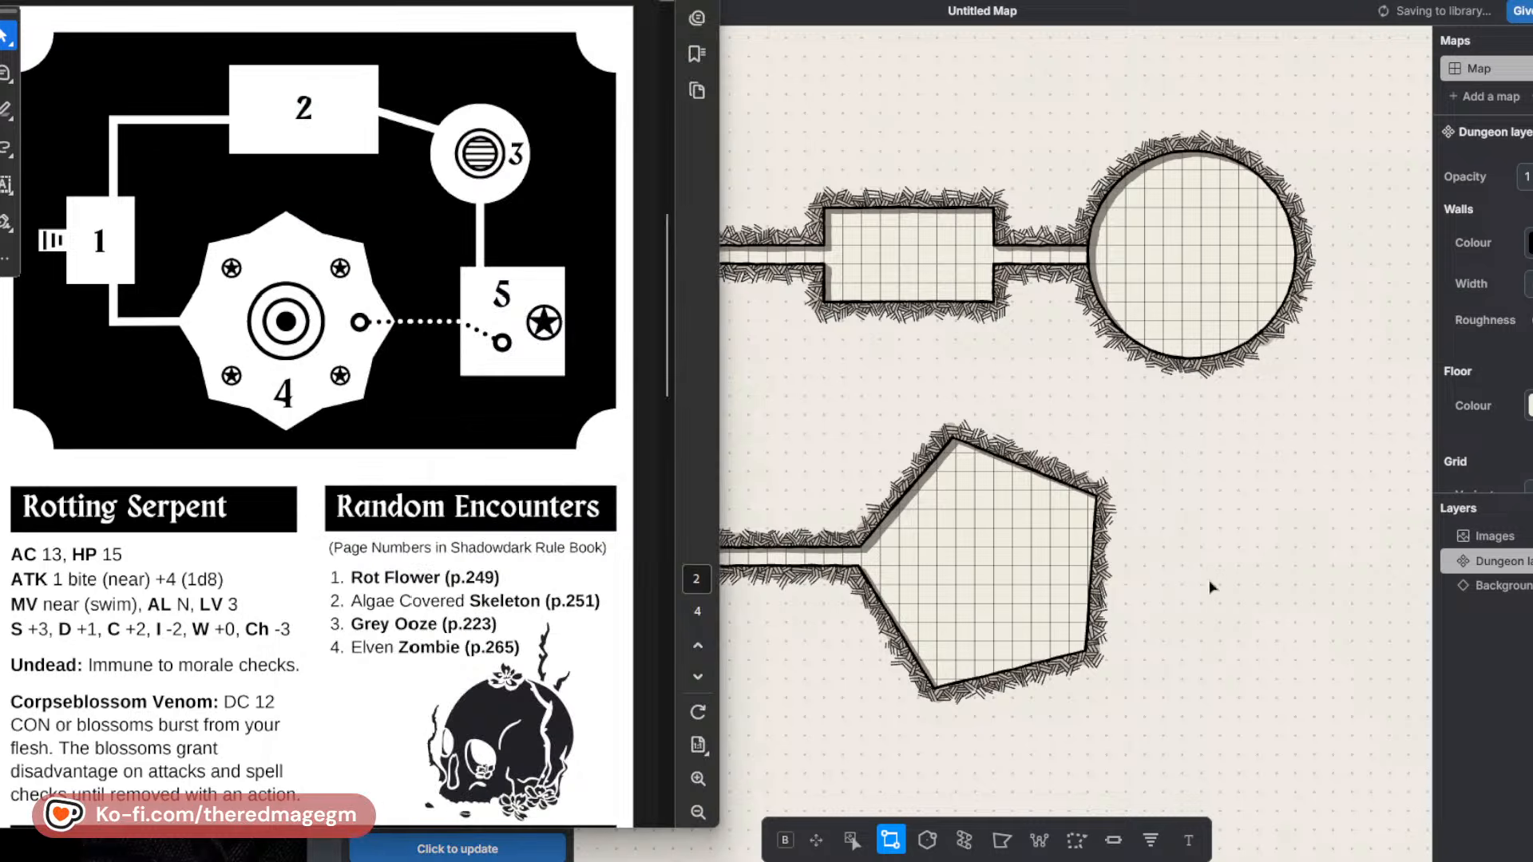
click(1214, 526)
drag(1202, 510, 1315, 622)
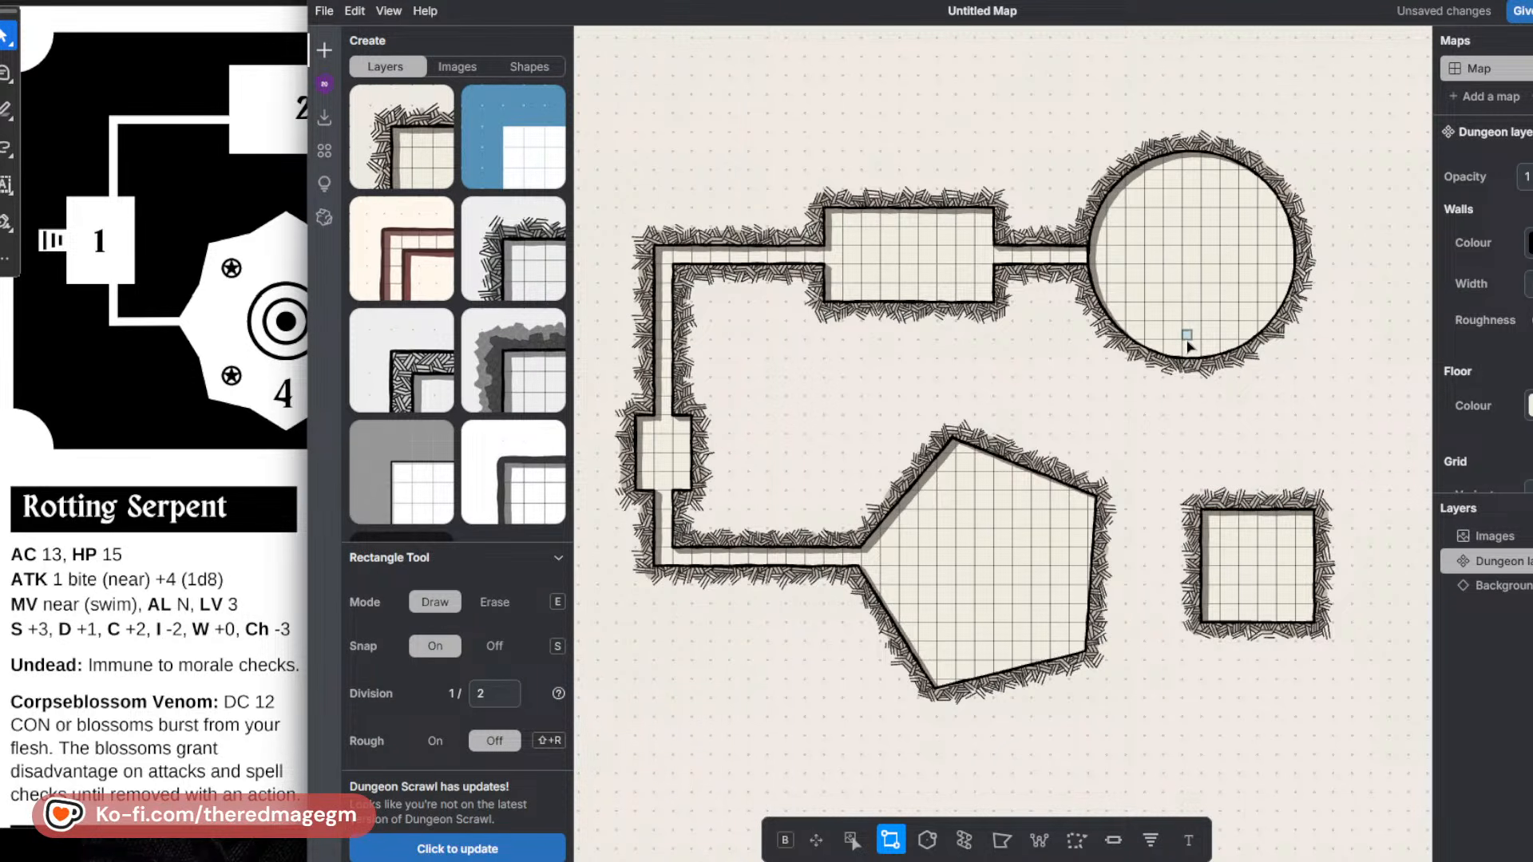
drag(1202, 353, 1270, 566)
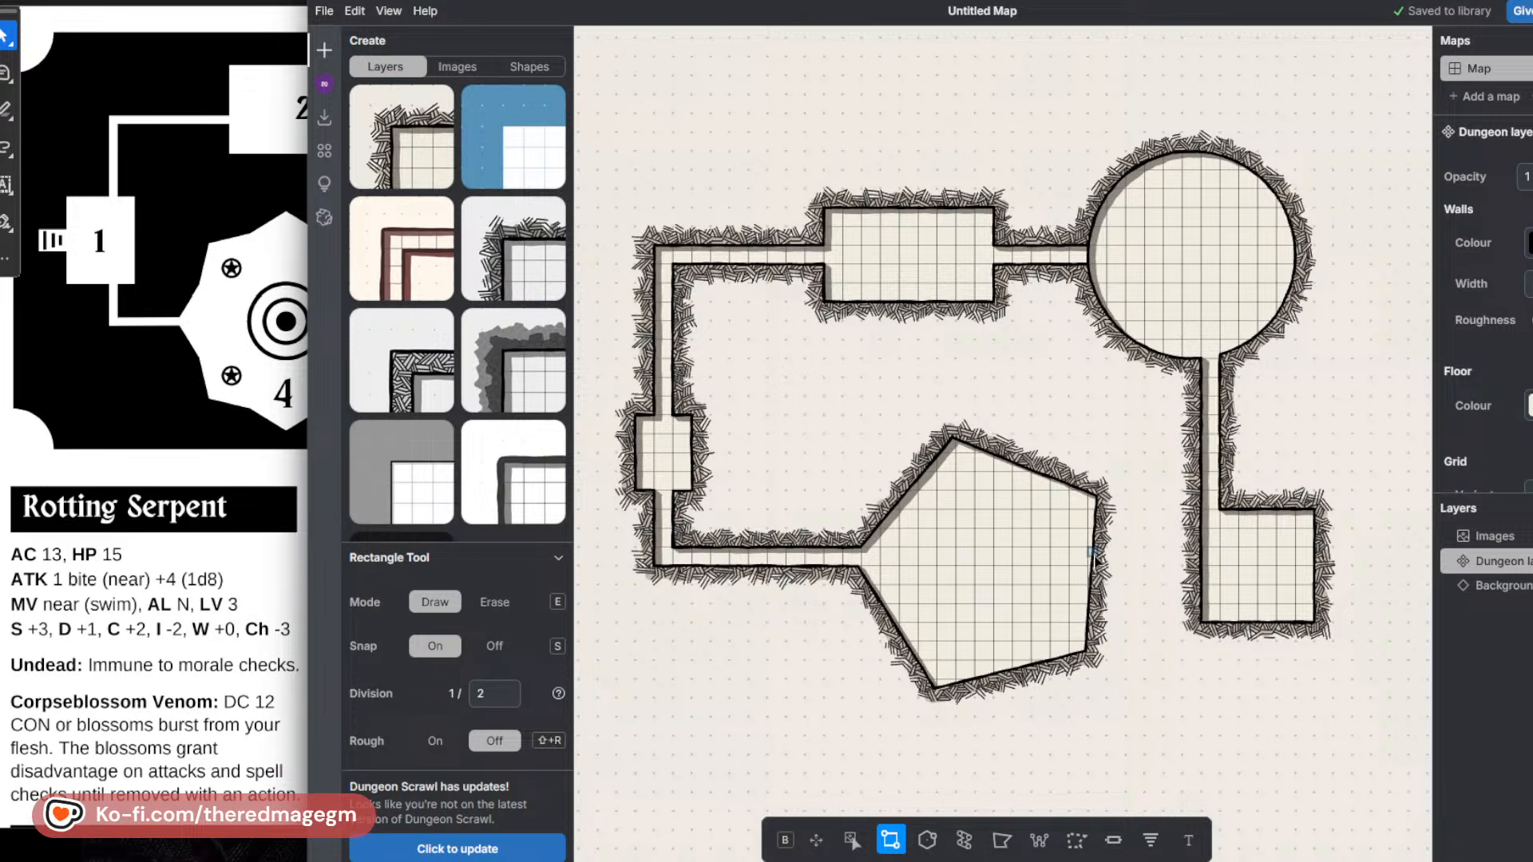
Draw a closed five-square passage between the pentagonal room and the square room, and shift the map window to the left.
drag(1075, 556, 1016, 578)
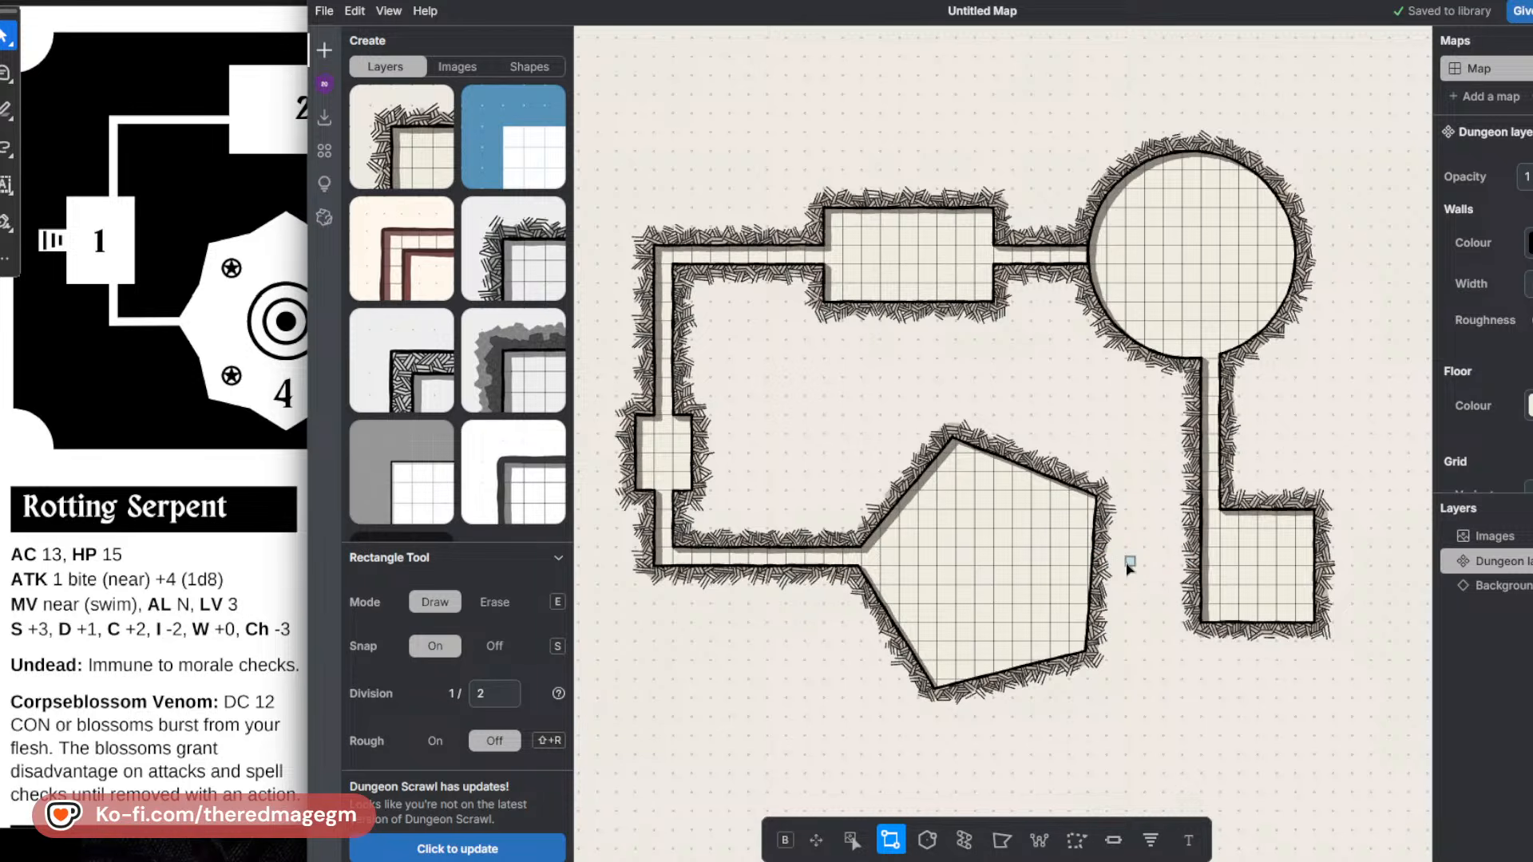
mouse_move(1099, 548)
mouse_down()
mouse_move(1152, 575)
mouse_move(1189, 570)
mouse_up()
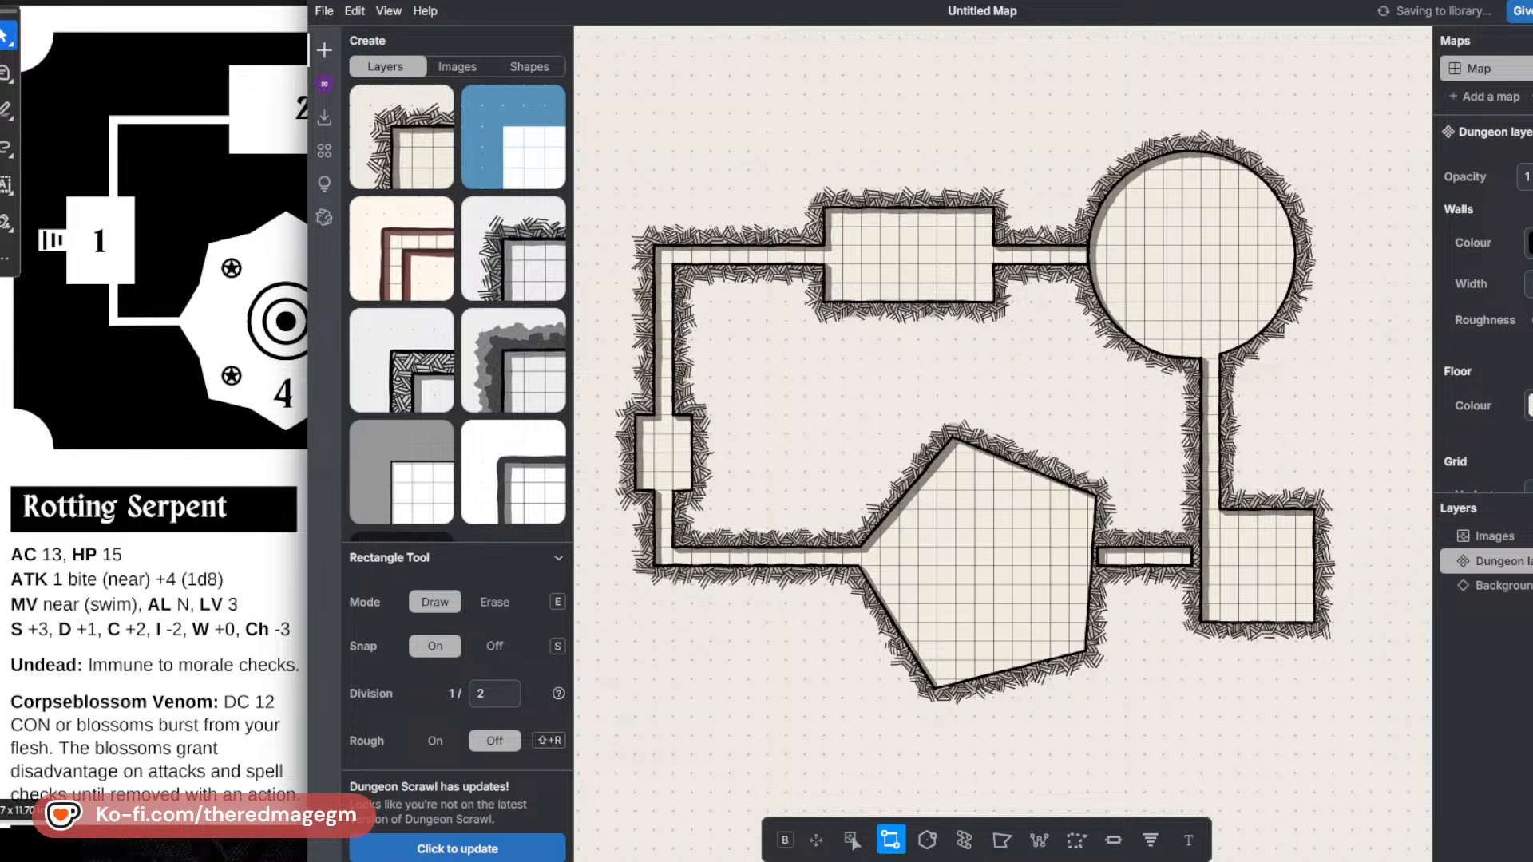
drag(982, 3, 875, 2)
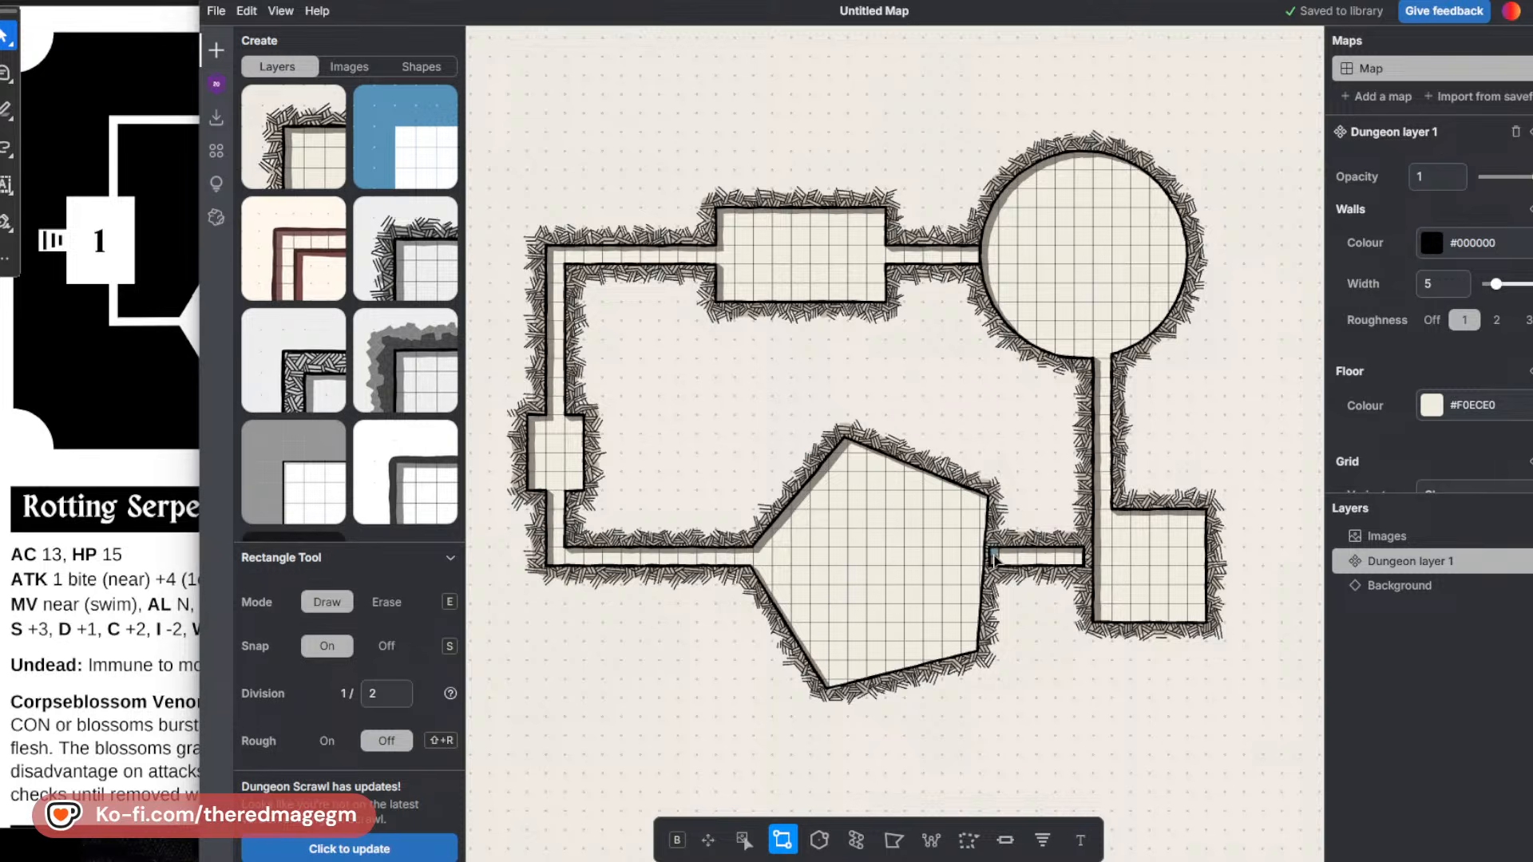
Read the PDF's room 4 and room 5 descriptions, including the Floor Drain Secret Passage, and return to the map.
click(163, 352)
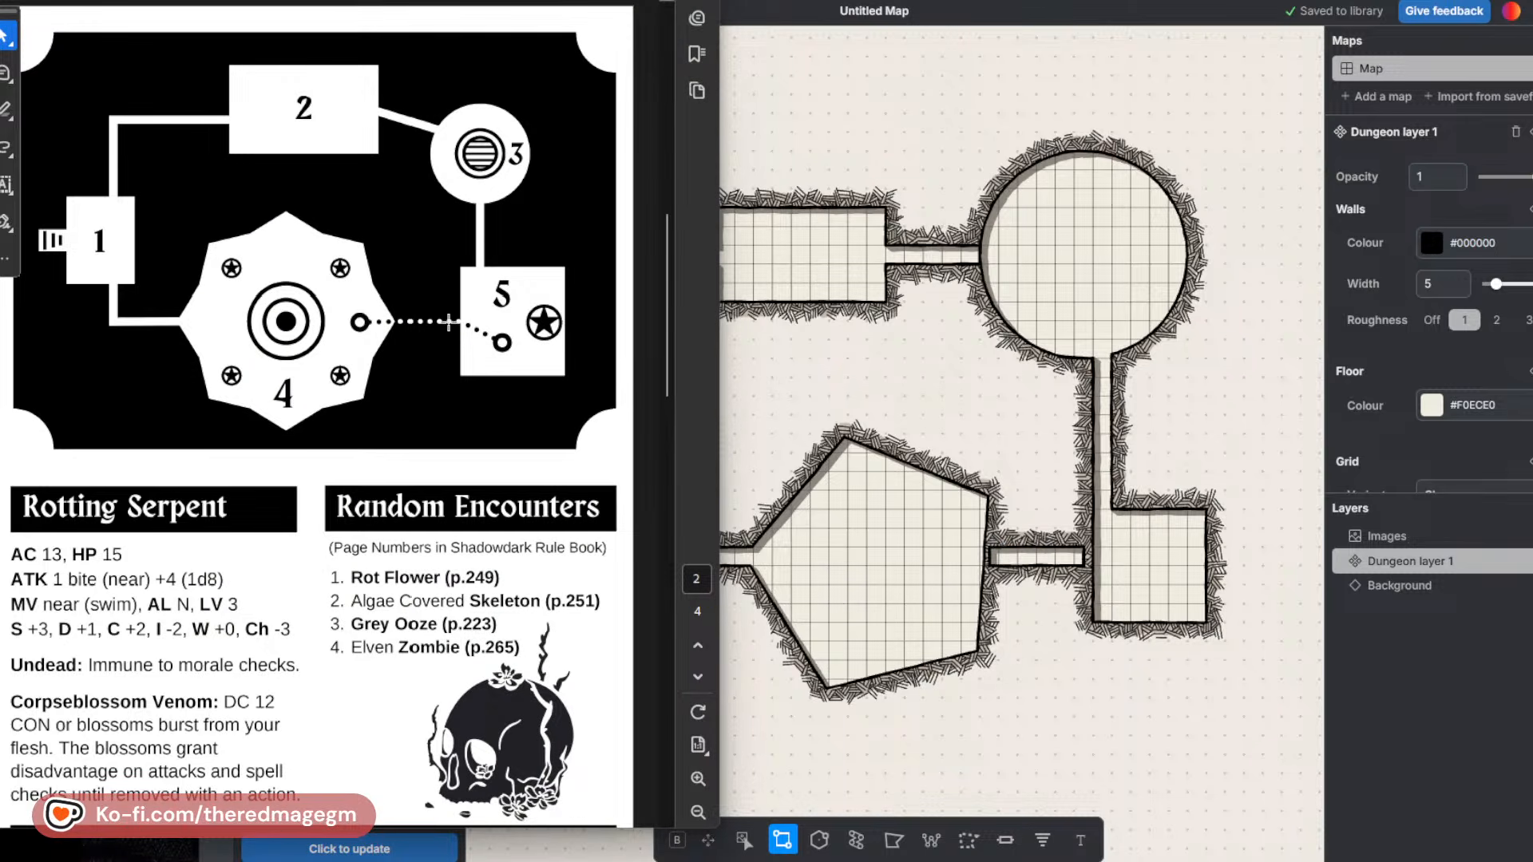
scroll(378, 562, down, 10)
scroll(372, 547, down, 8)
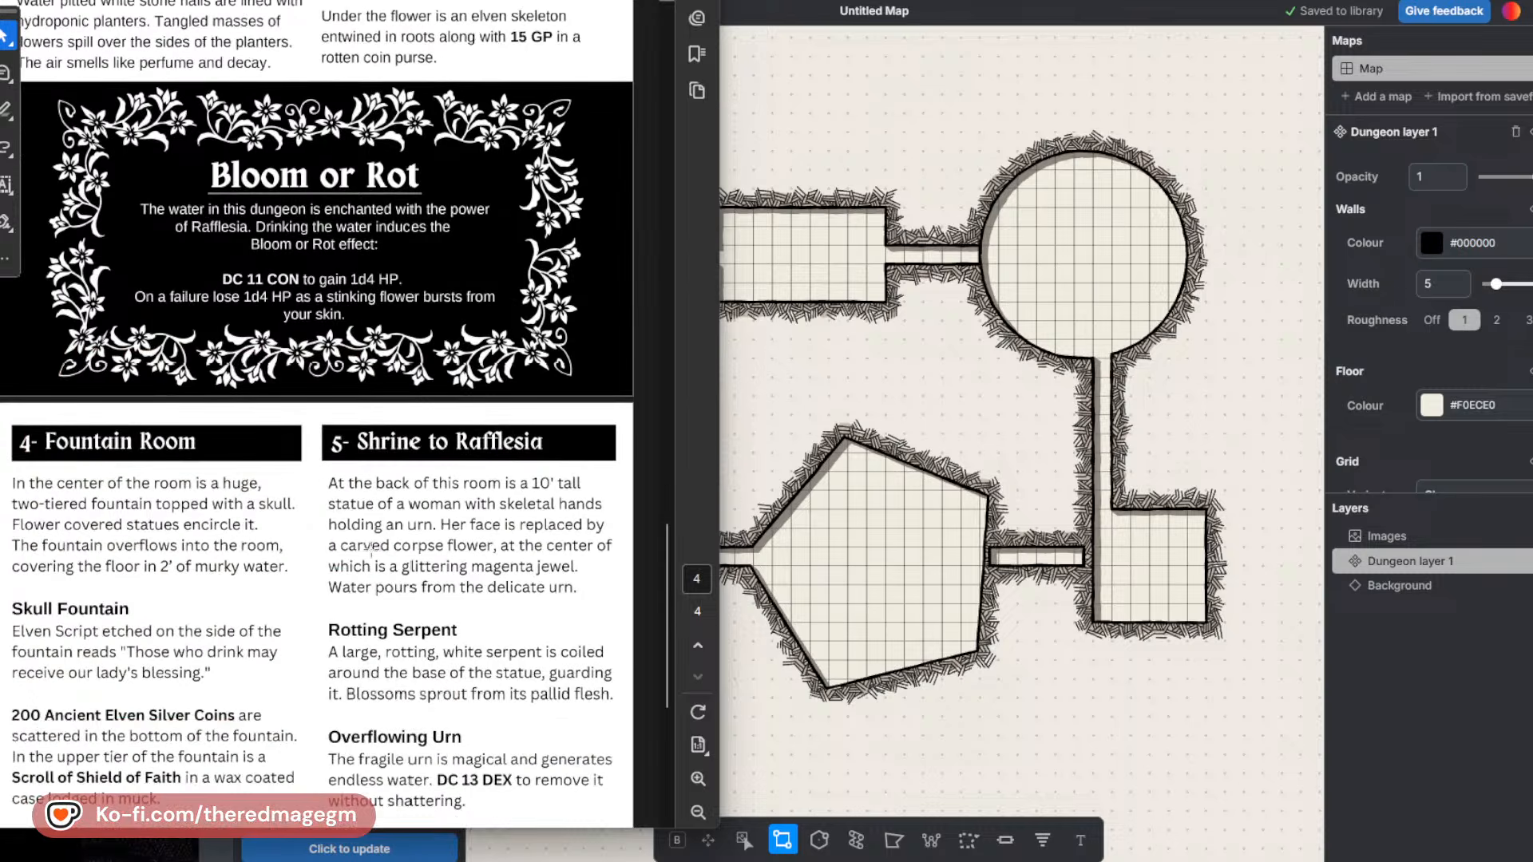
scroll(157, 579, down, 1)
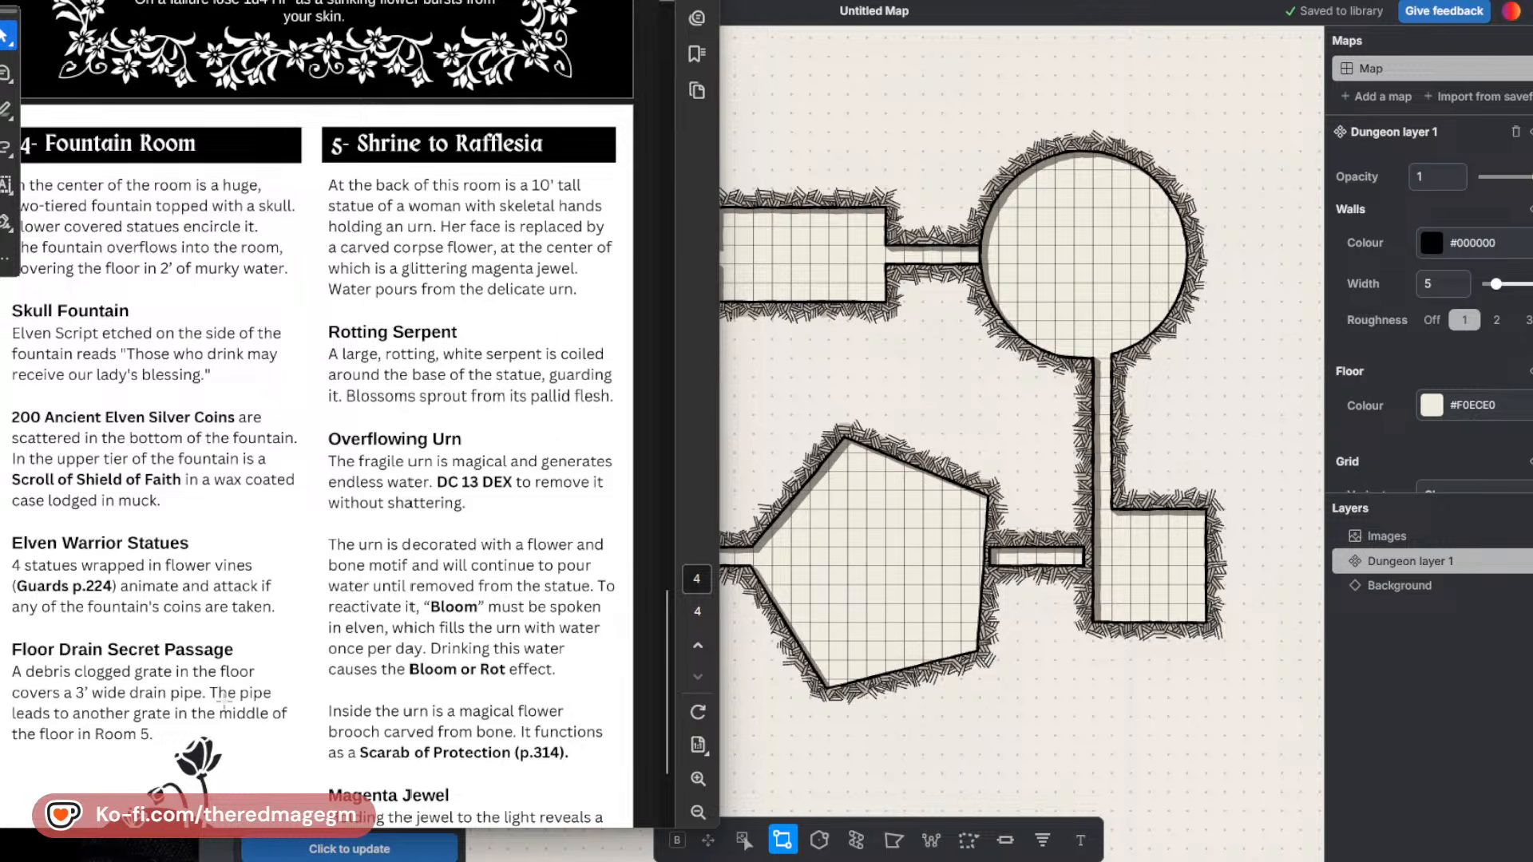
key(alt+Tab)
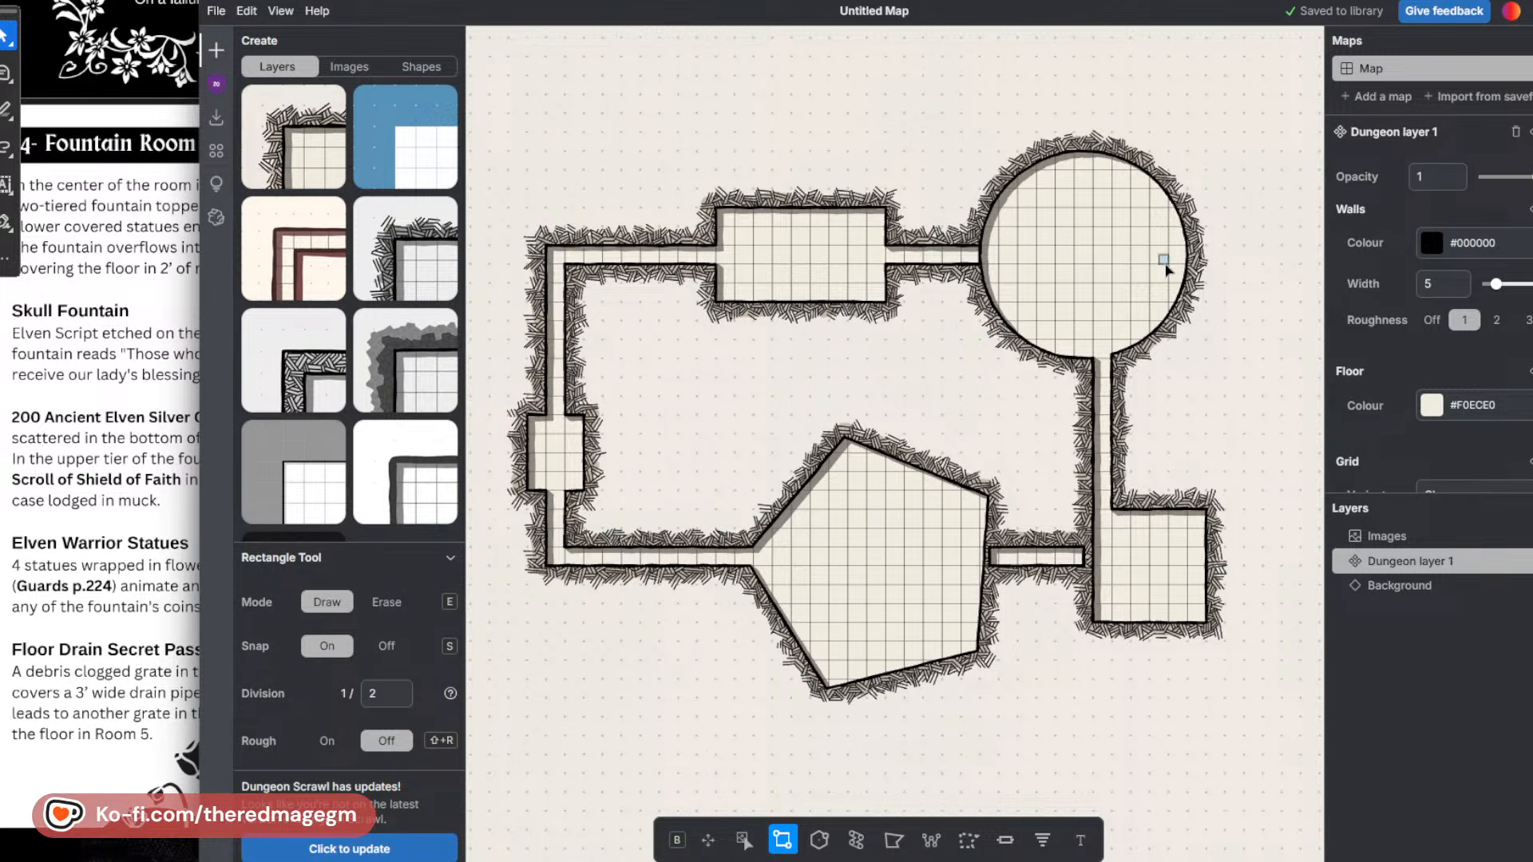
scroll(892, 393, down, 2)
scroll(1030, 533, down, 2)
scroll(1030, 531, down, 2)
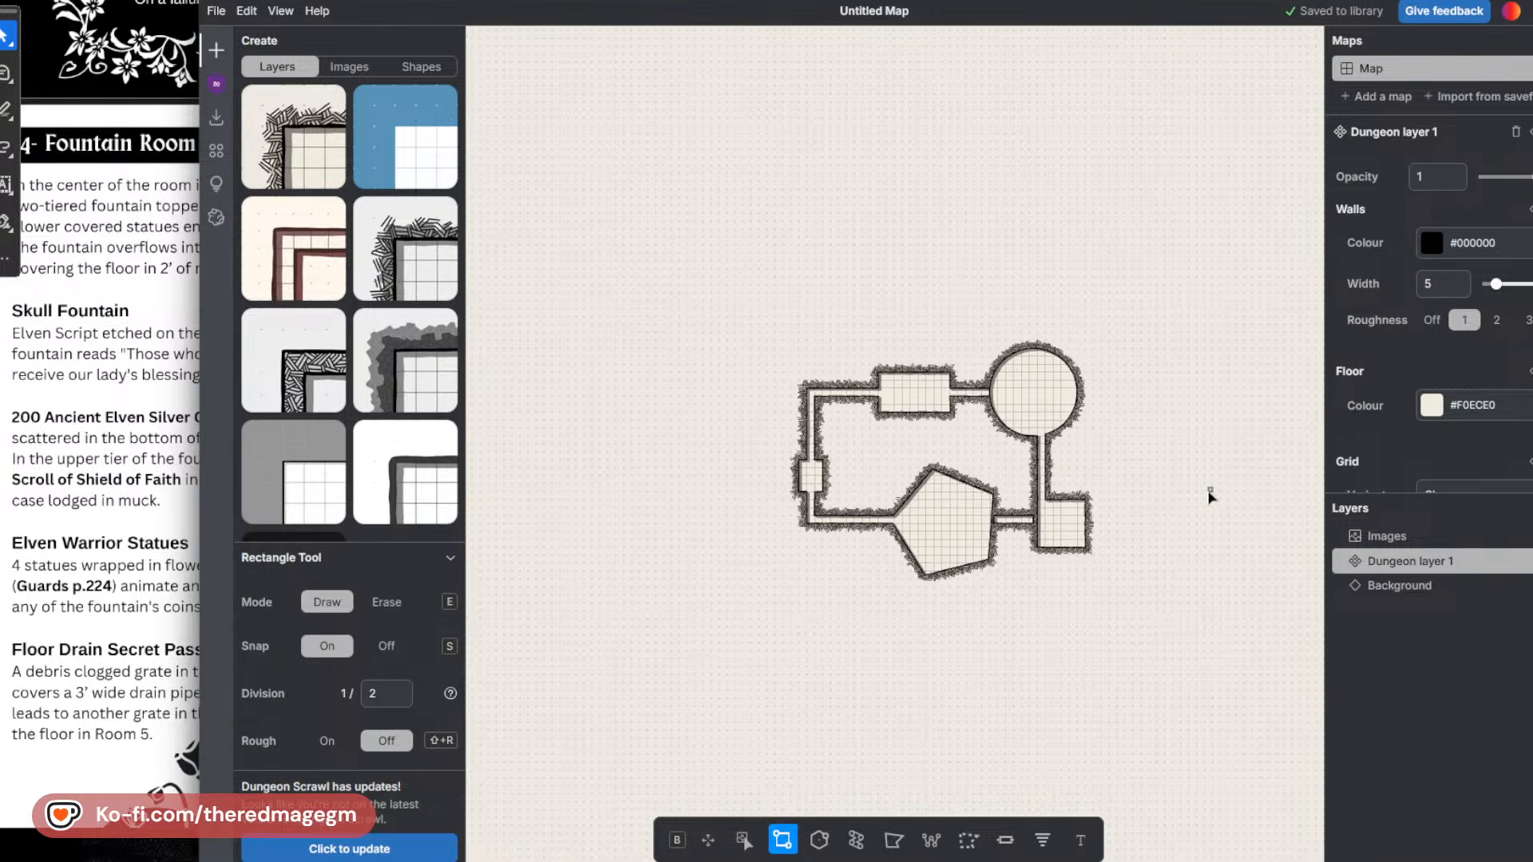
scroll(1240, 472, up, 2)
scroll(1241, 471, up, 1)
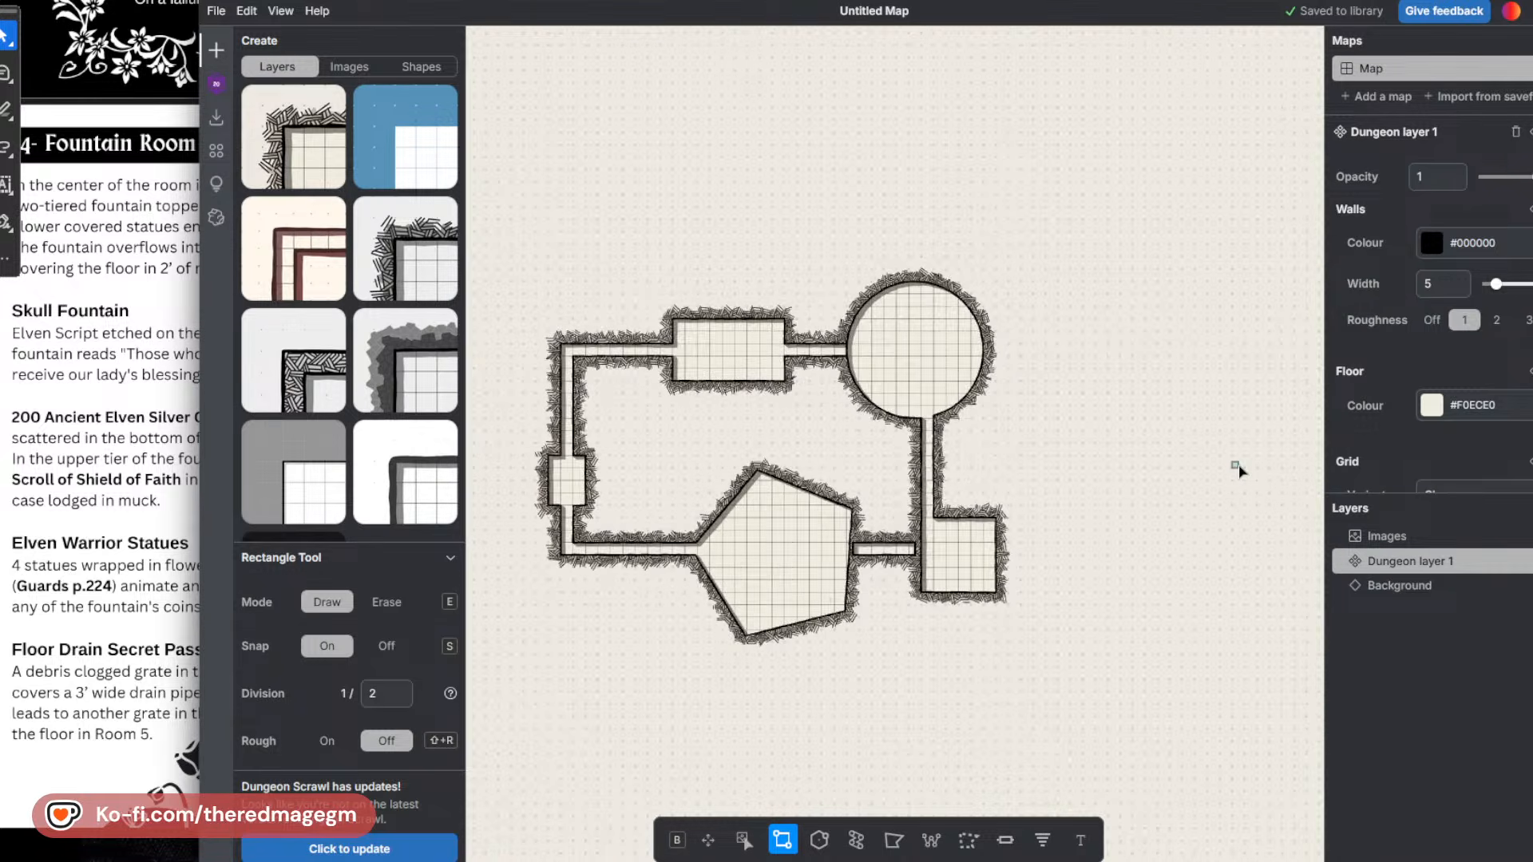
Draw corridors up and right from the circular room, and add an open room about seven by ten squares at the right corridor's end.
drag(914, 296, 923, 196)
drag(980, 367, 1089, 352)
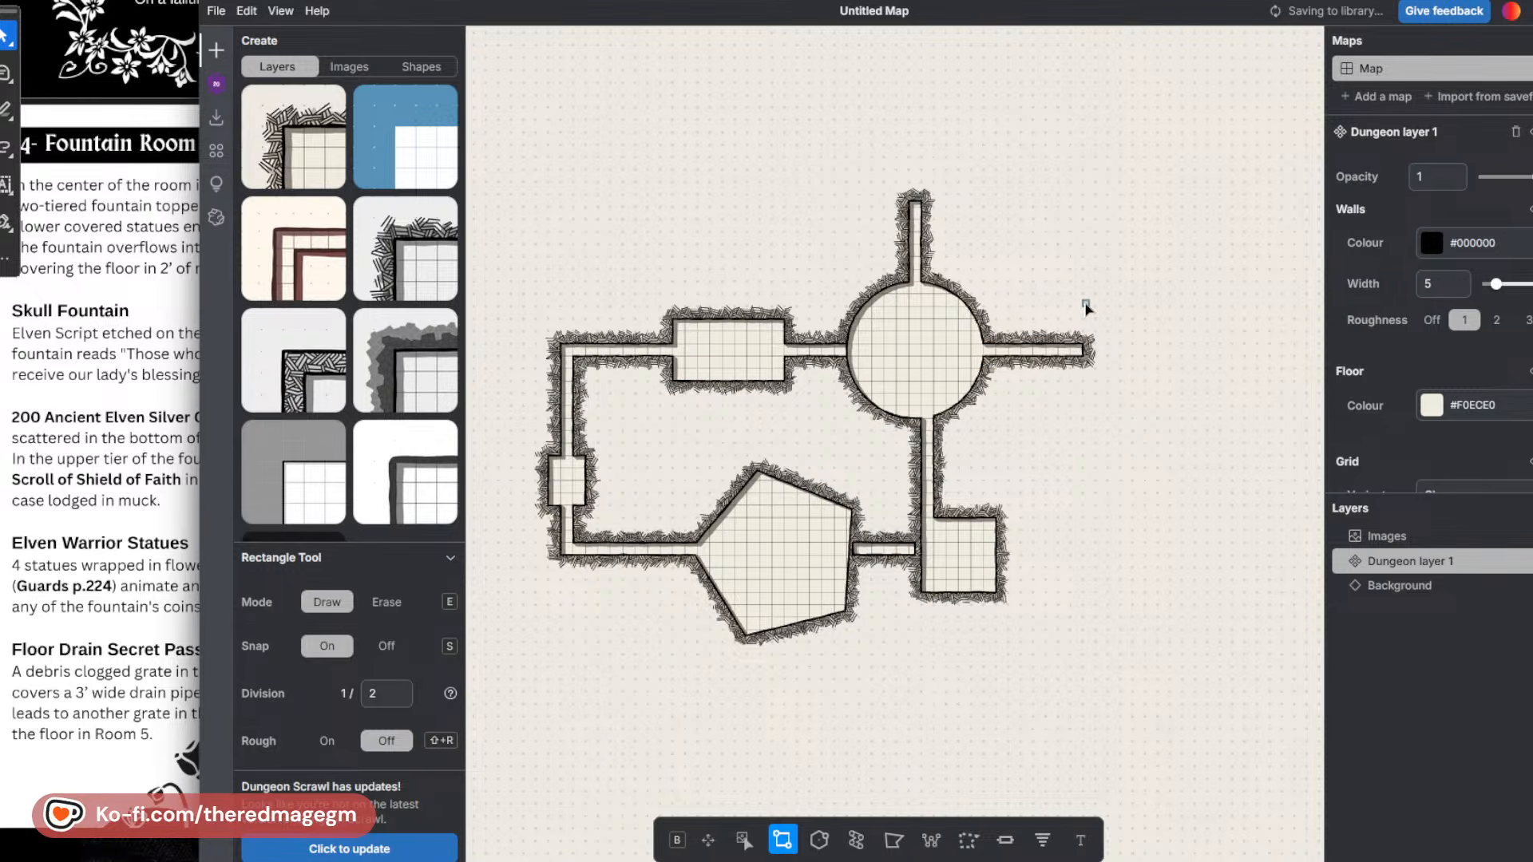
drag(1083, 296, 1167, 425)
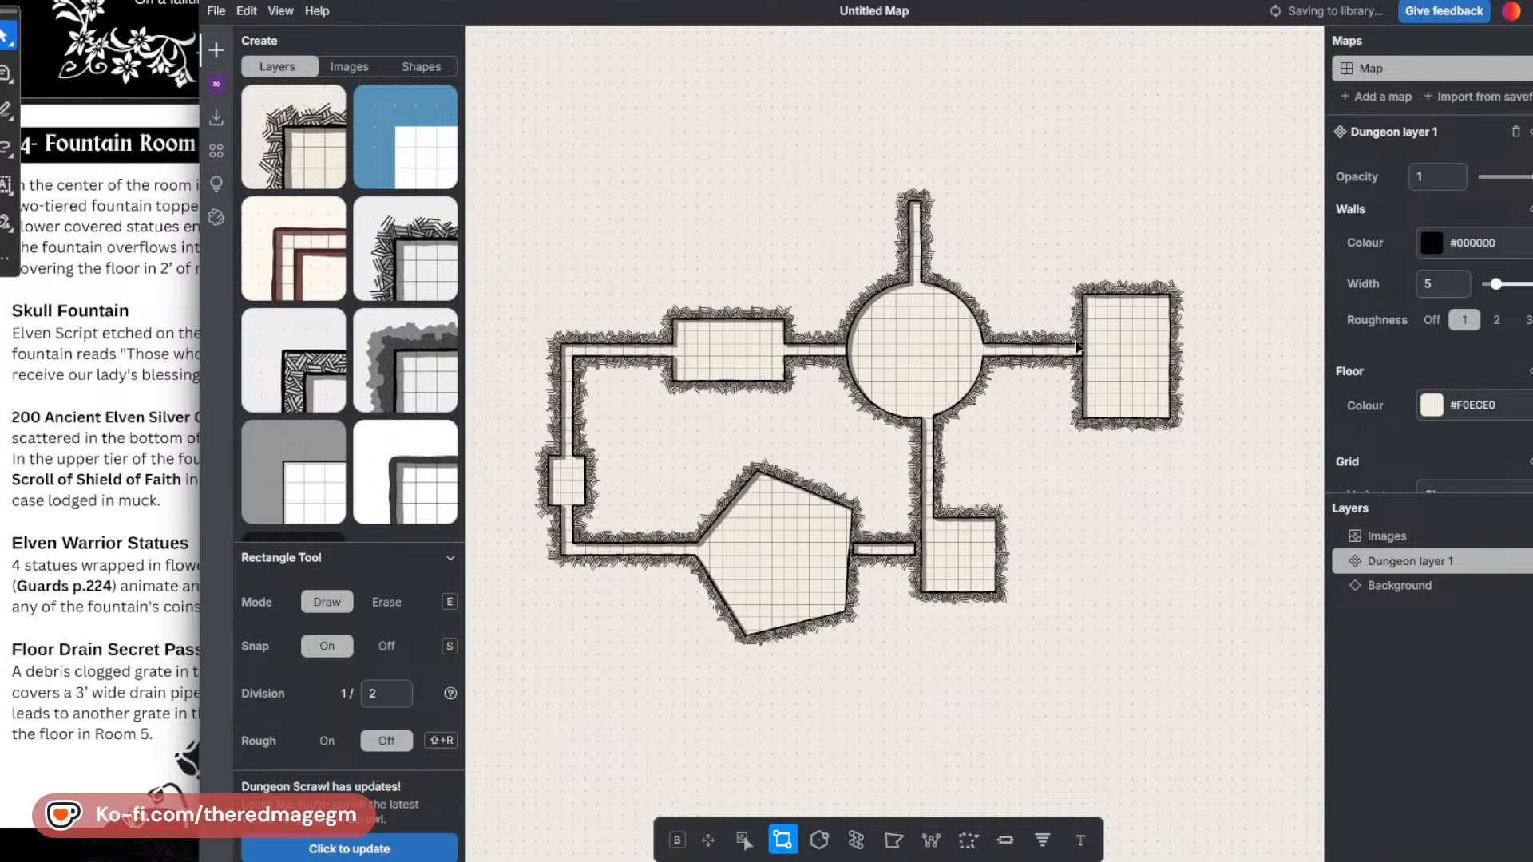
drag(1077, 346, 1083, 359)
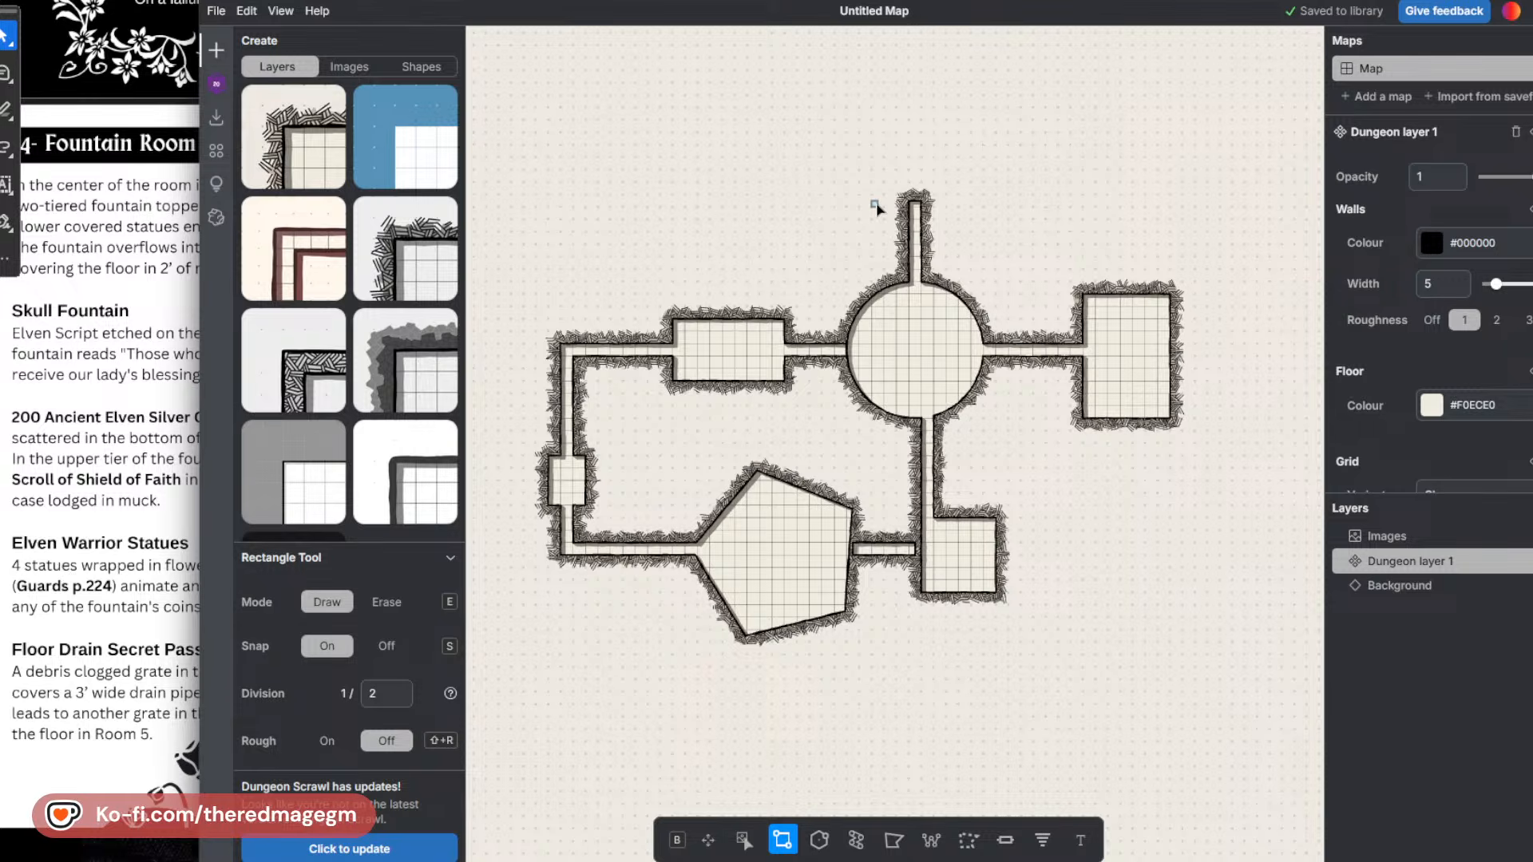
Draw a room about nine by five squares atop the upper corridor, and add closed passages leading left from it and up from room 2.
drag(876, 206, 988, 159)
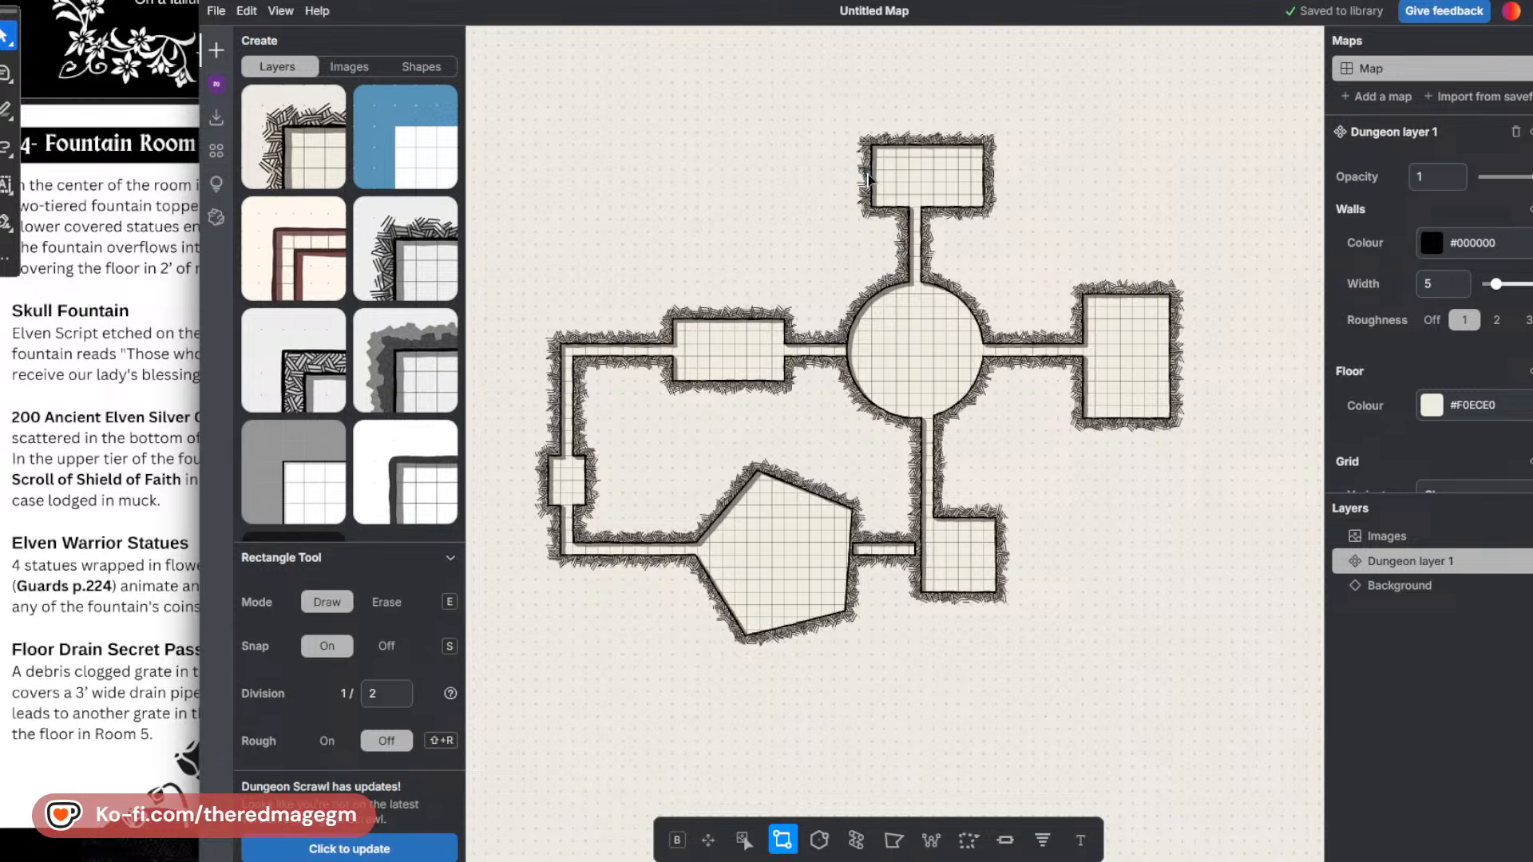
drag(869, 178, 791, 182)
key(ctrl+z)
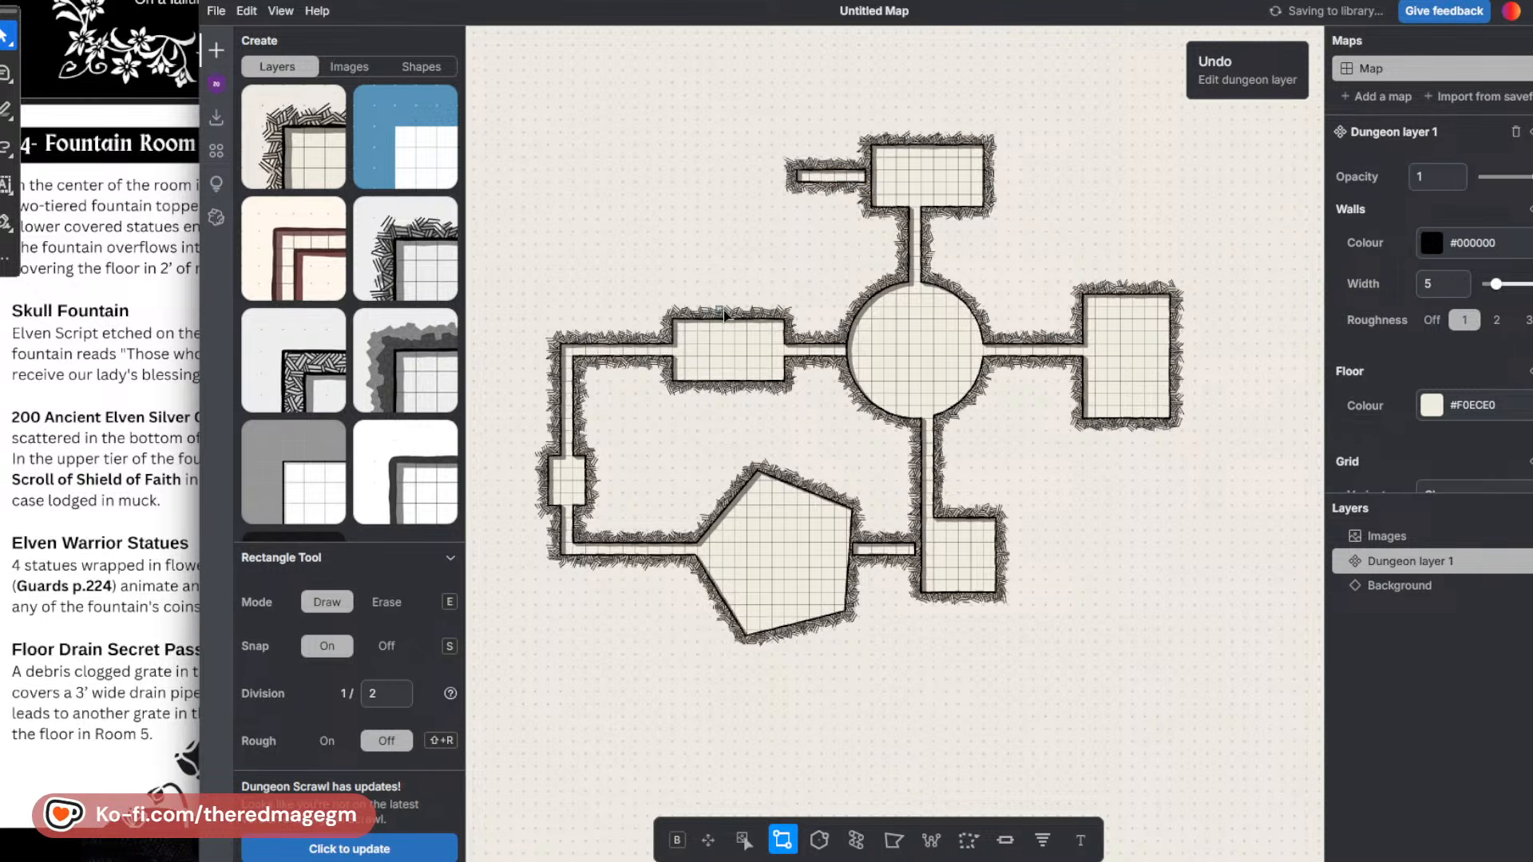
drag(713, 309, 778, 146)
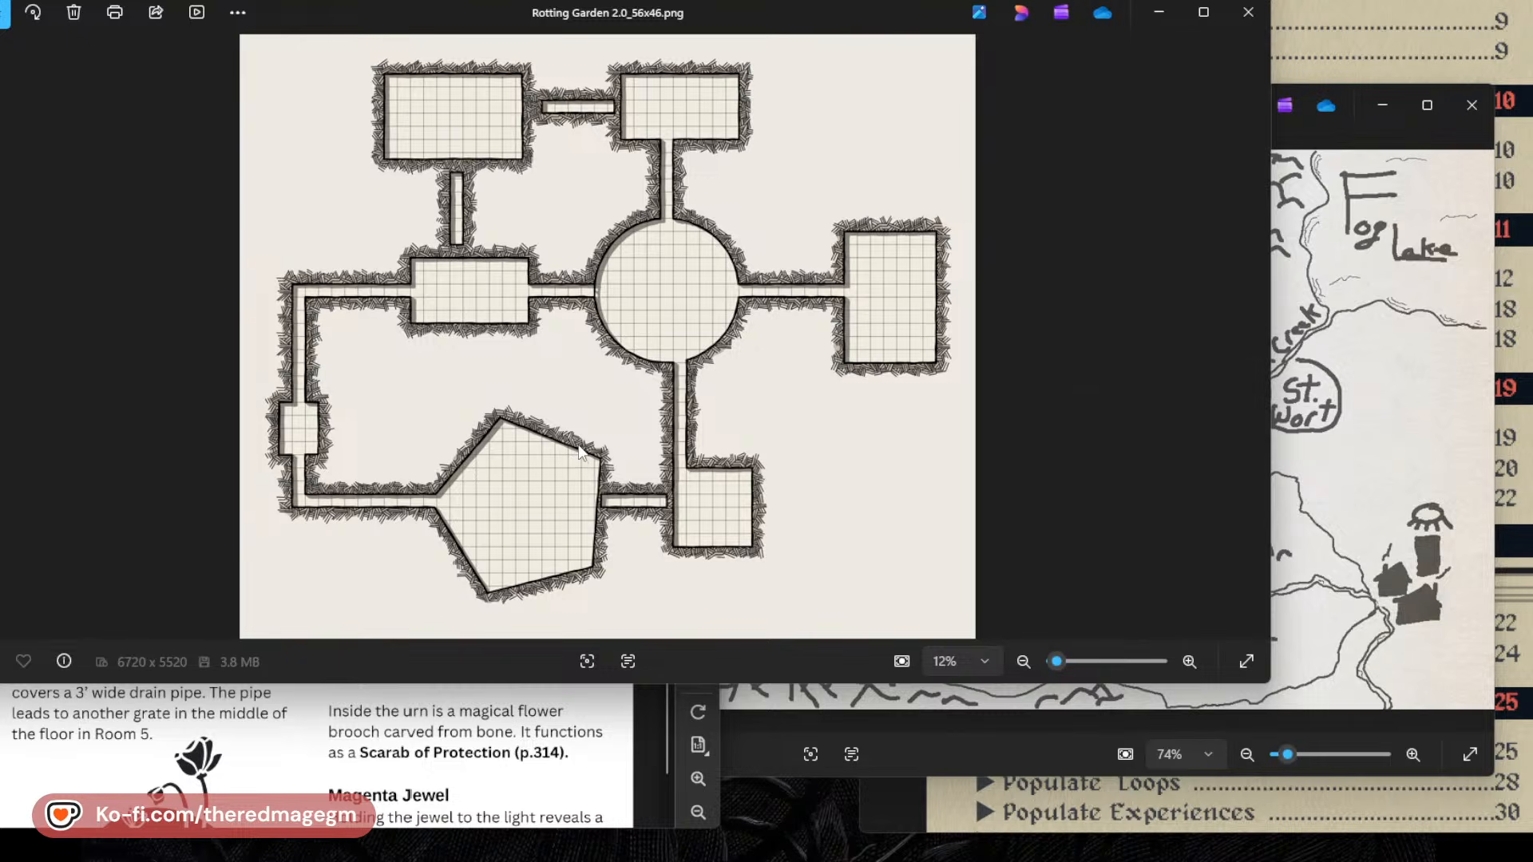
Close the preview of Rotting Garden 2.0_56x46.png and cancel copying the PNG onto itself.
click(1250, 14)
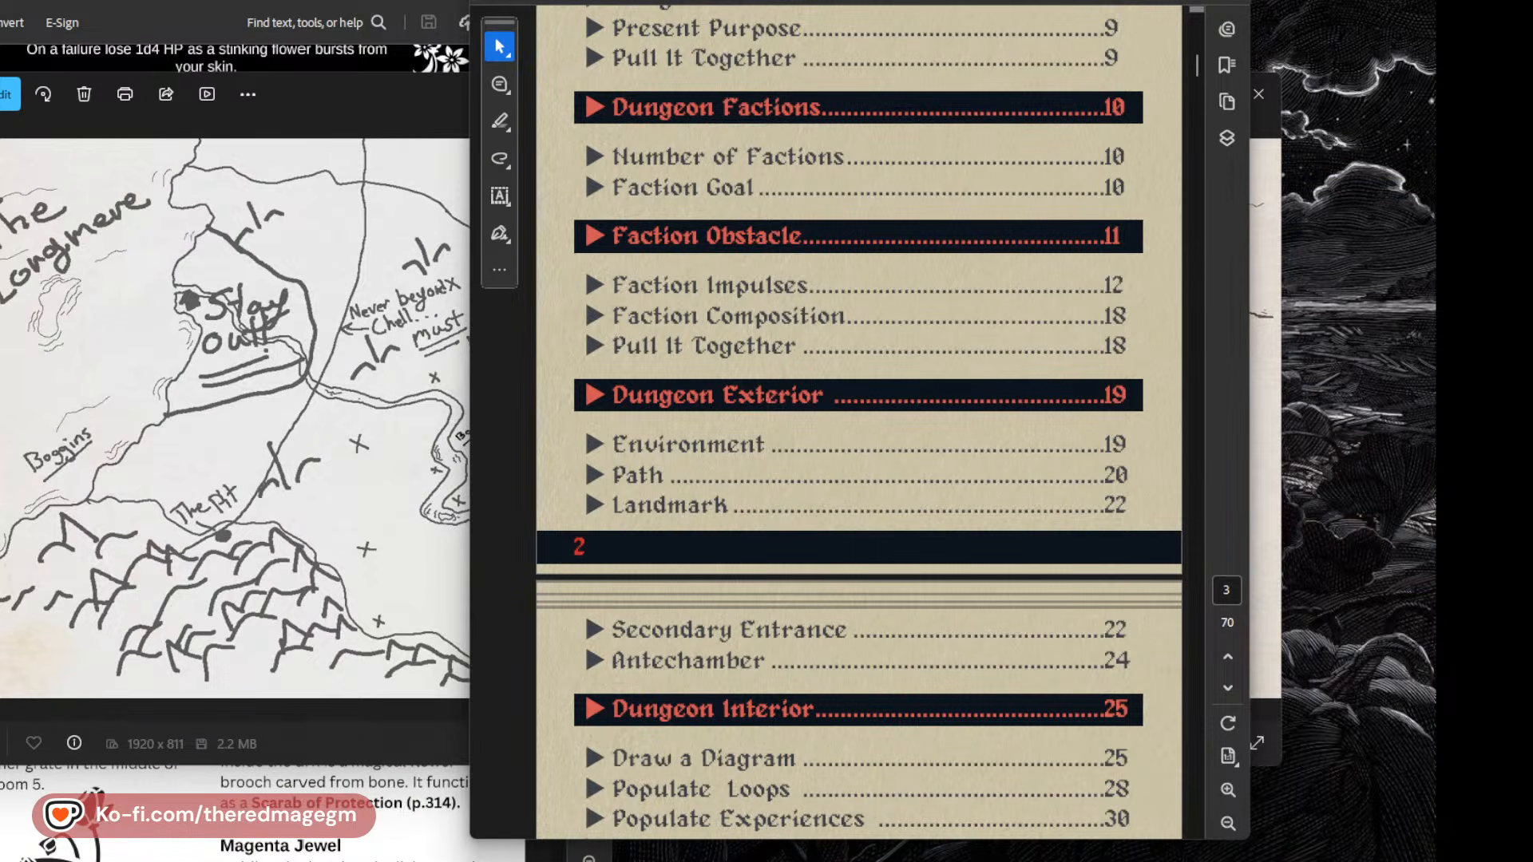
drag(1054, 0, 1430, 0)
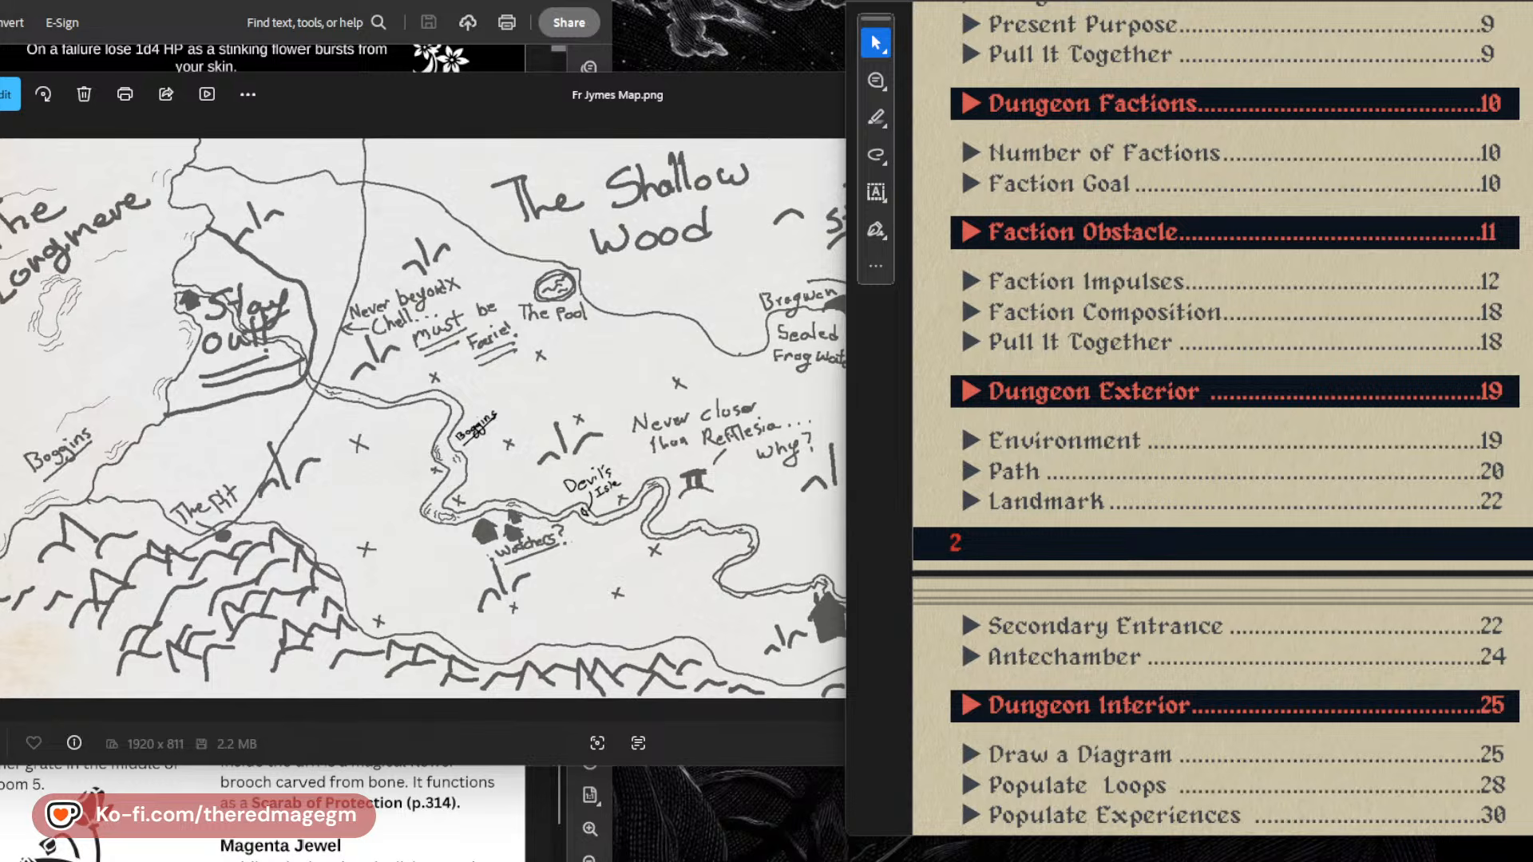
key(super+e)
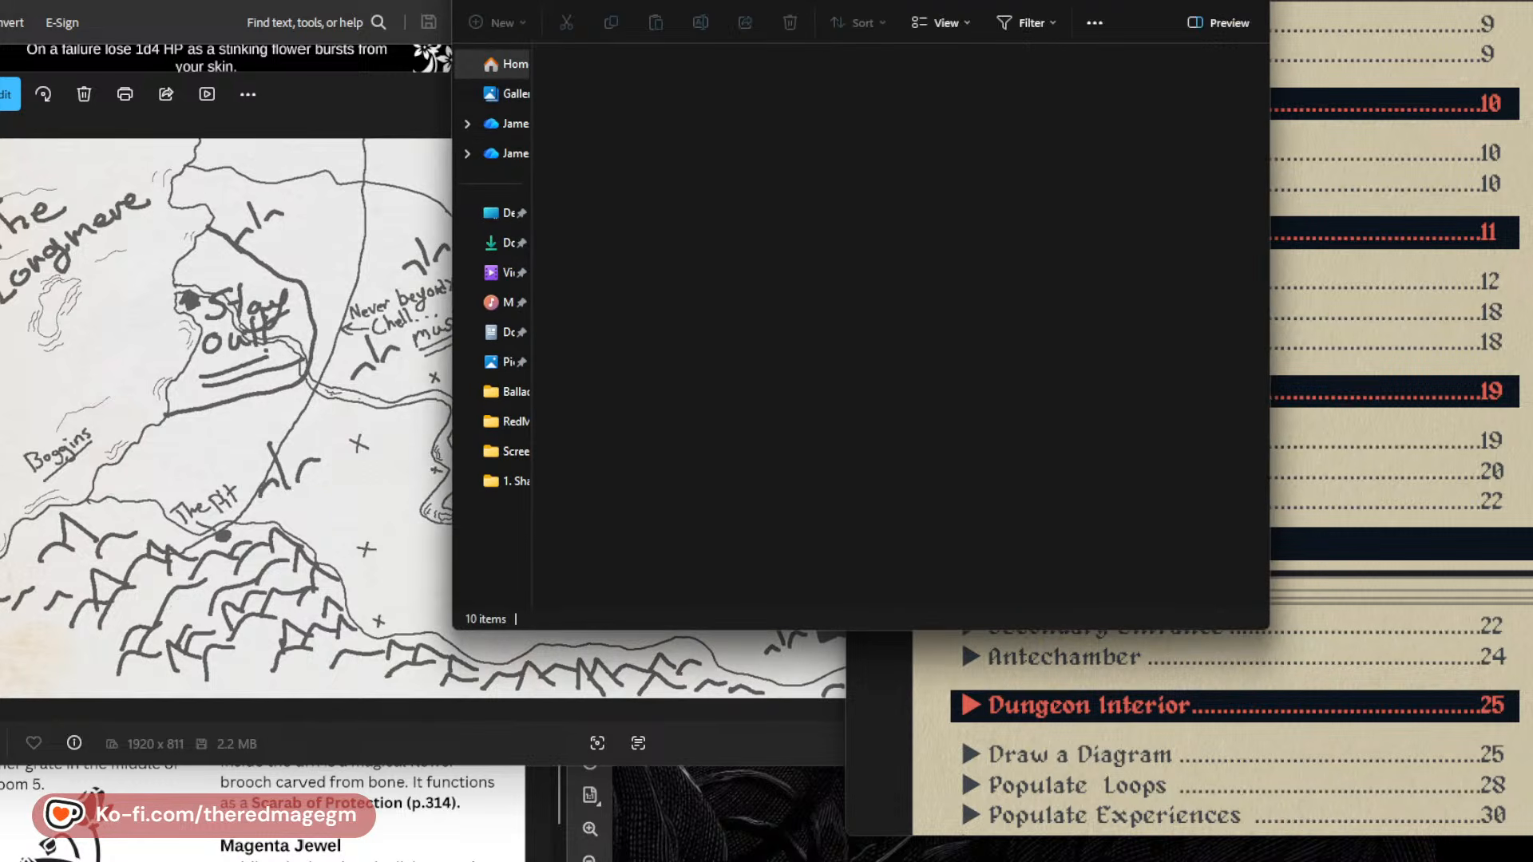
drag(862, 0, 0, 240)
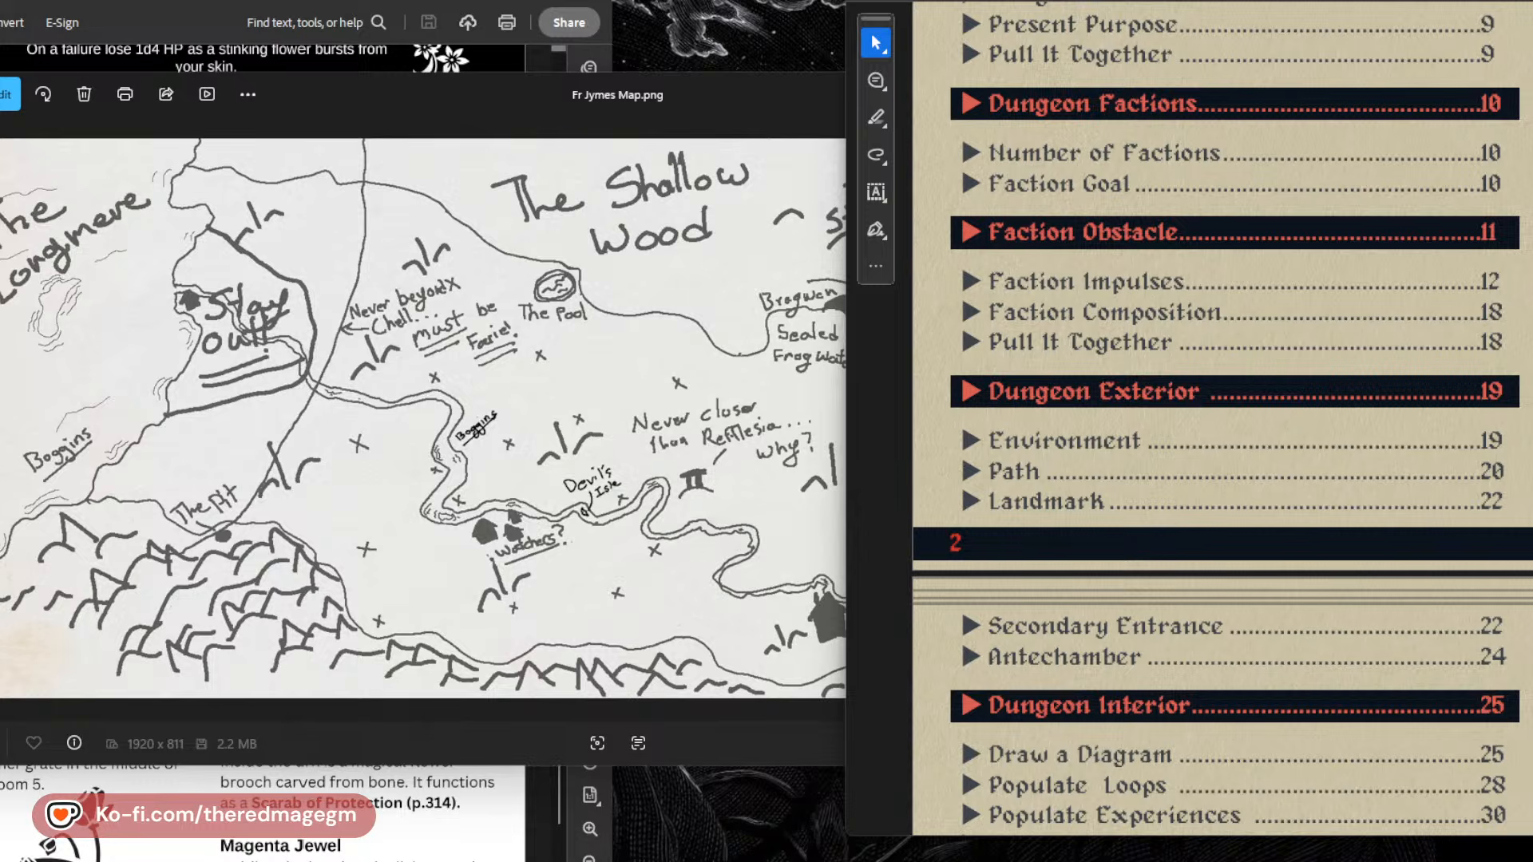
drag(4, 790, 720, 818)
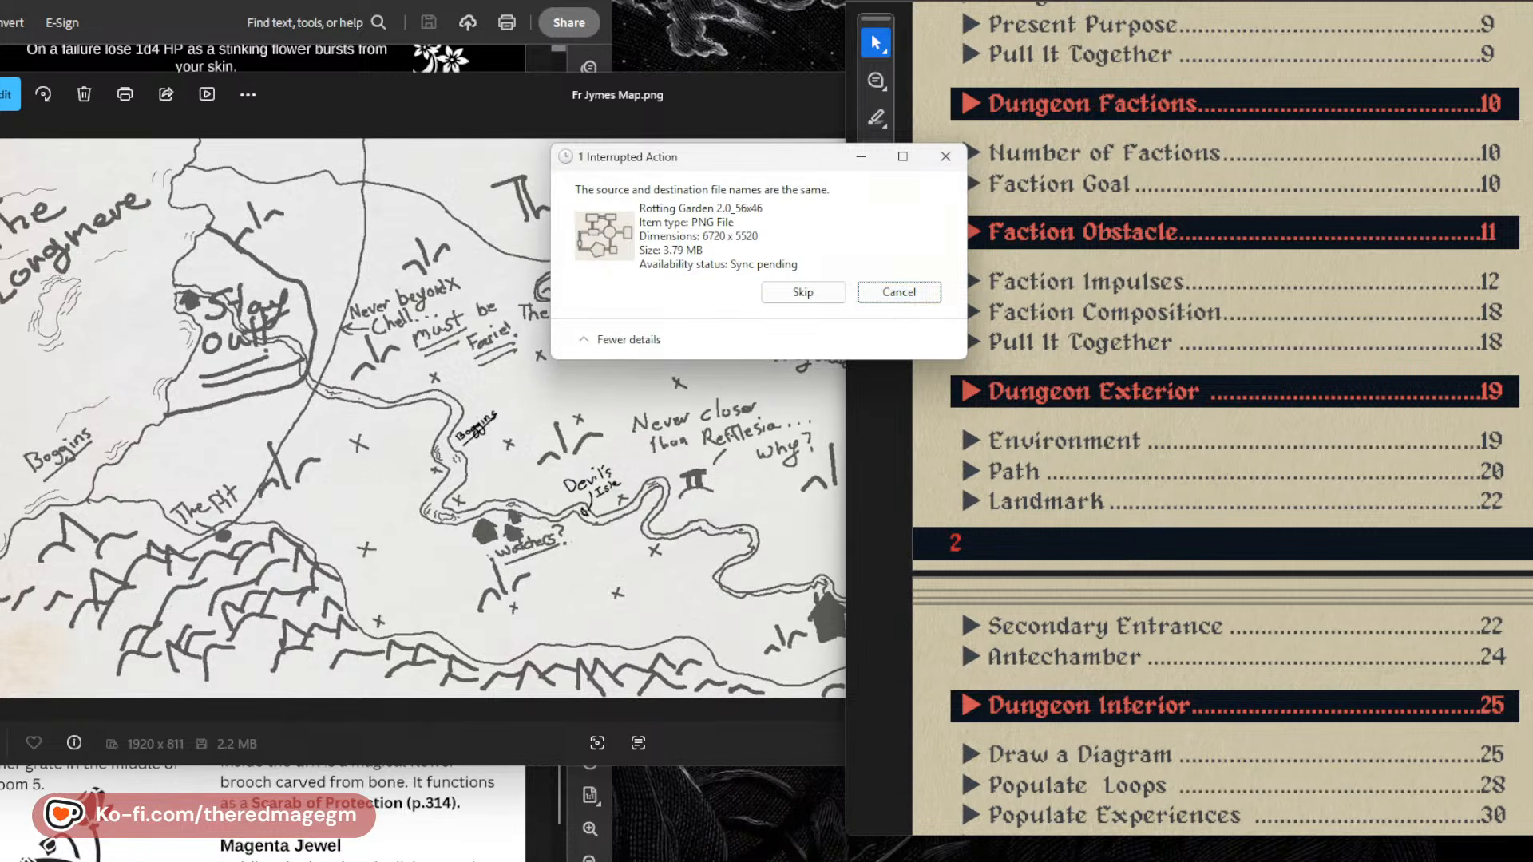
click(899, 292)
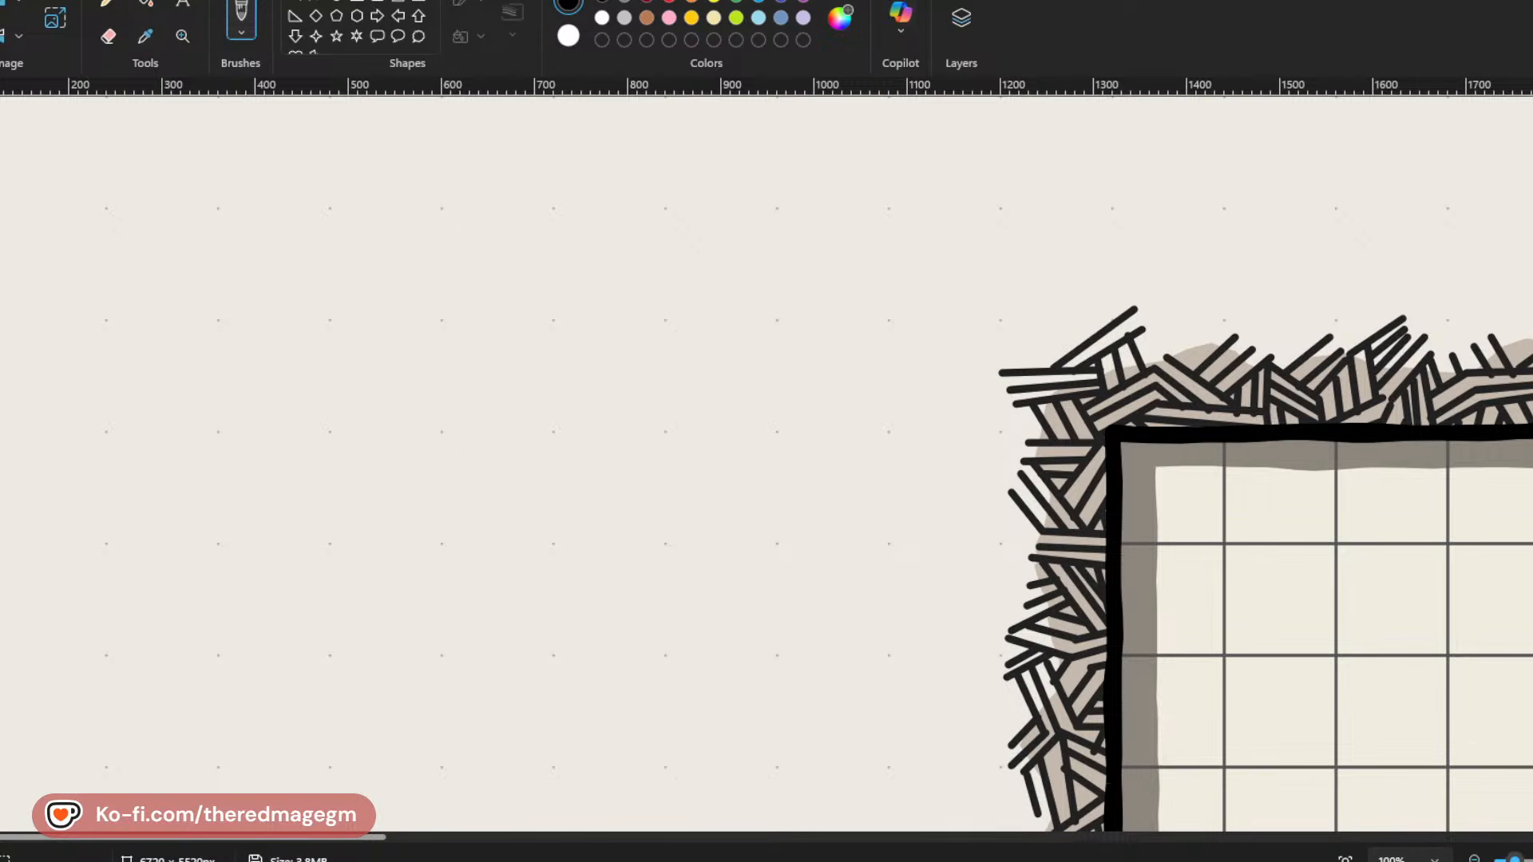
Show the exported map in Paint at 20% zoom, in a smaller window beside the reference PDF.
click(1475, 859)
click(1475, 859)
click(1475, 860)
click(1475, 859)
click(1474, 859)
click(1474, 859)
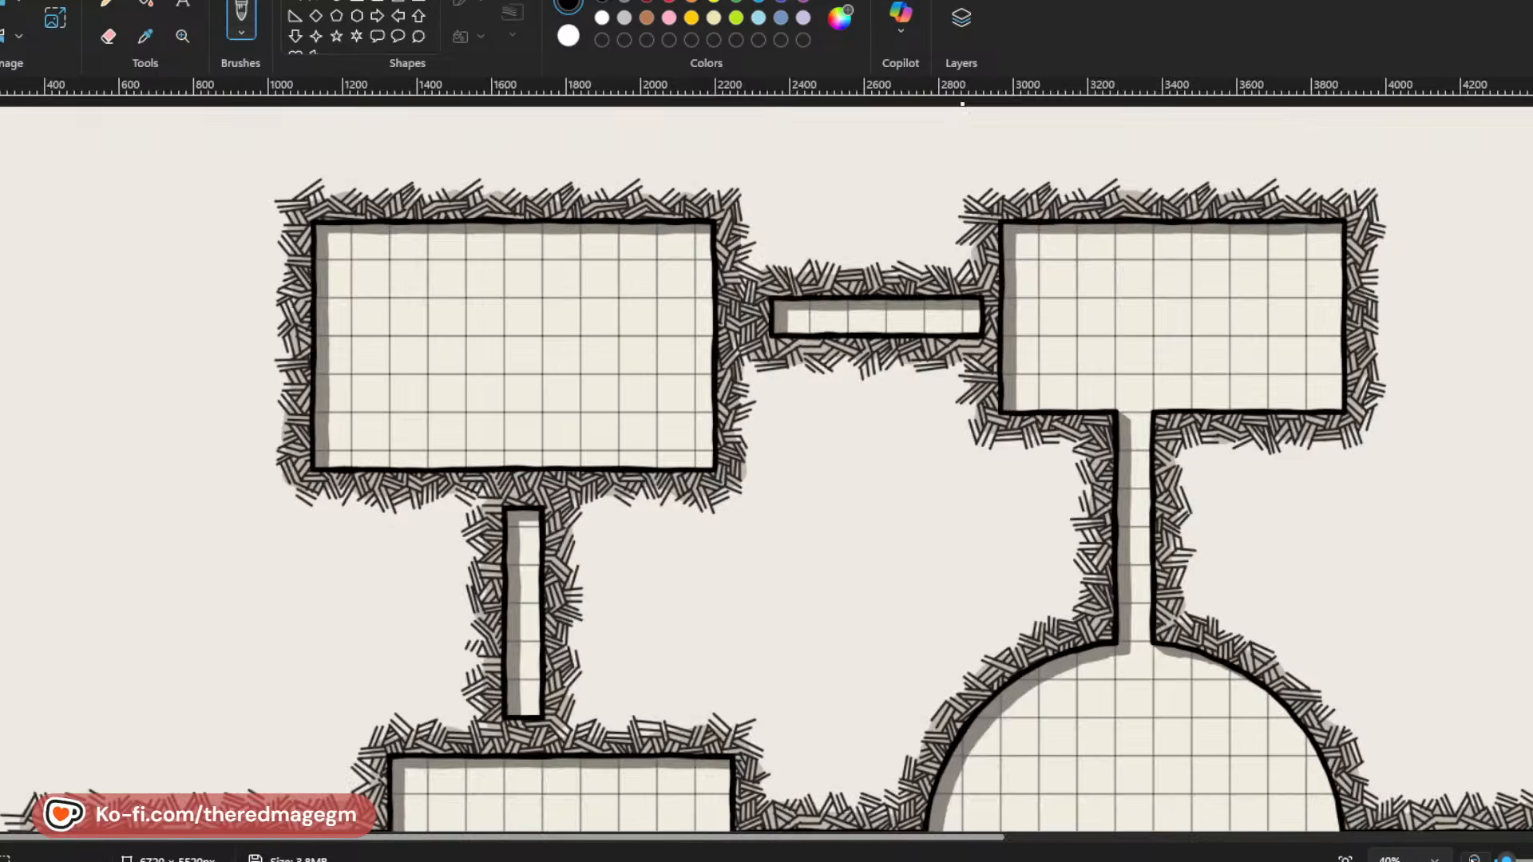
click(1474, 859)
click(1475, 859)
click(1475, 860)
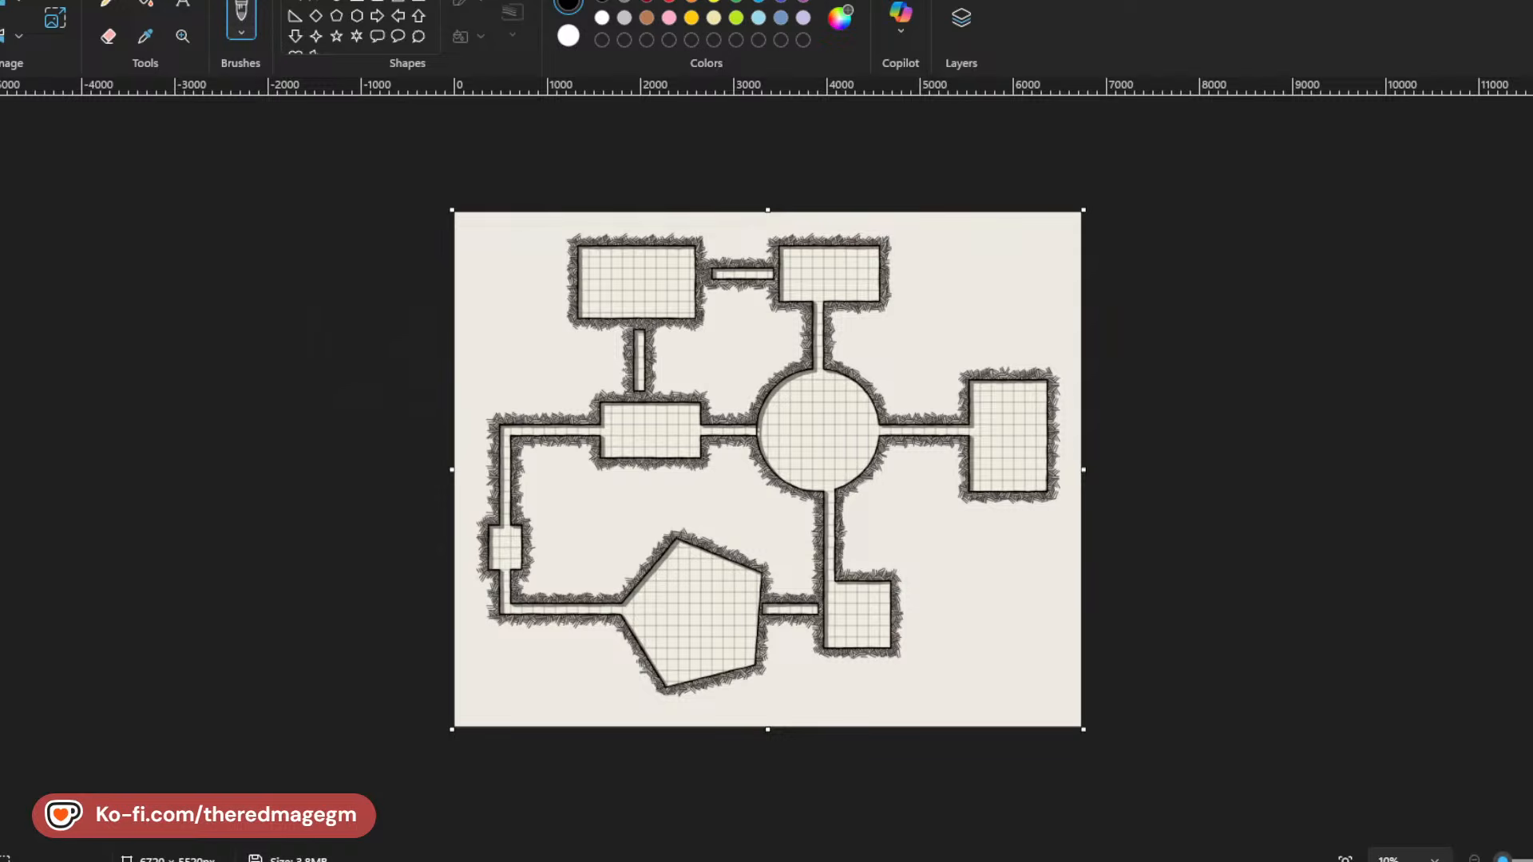
click(1531, 860)
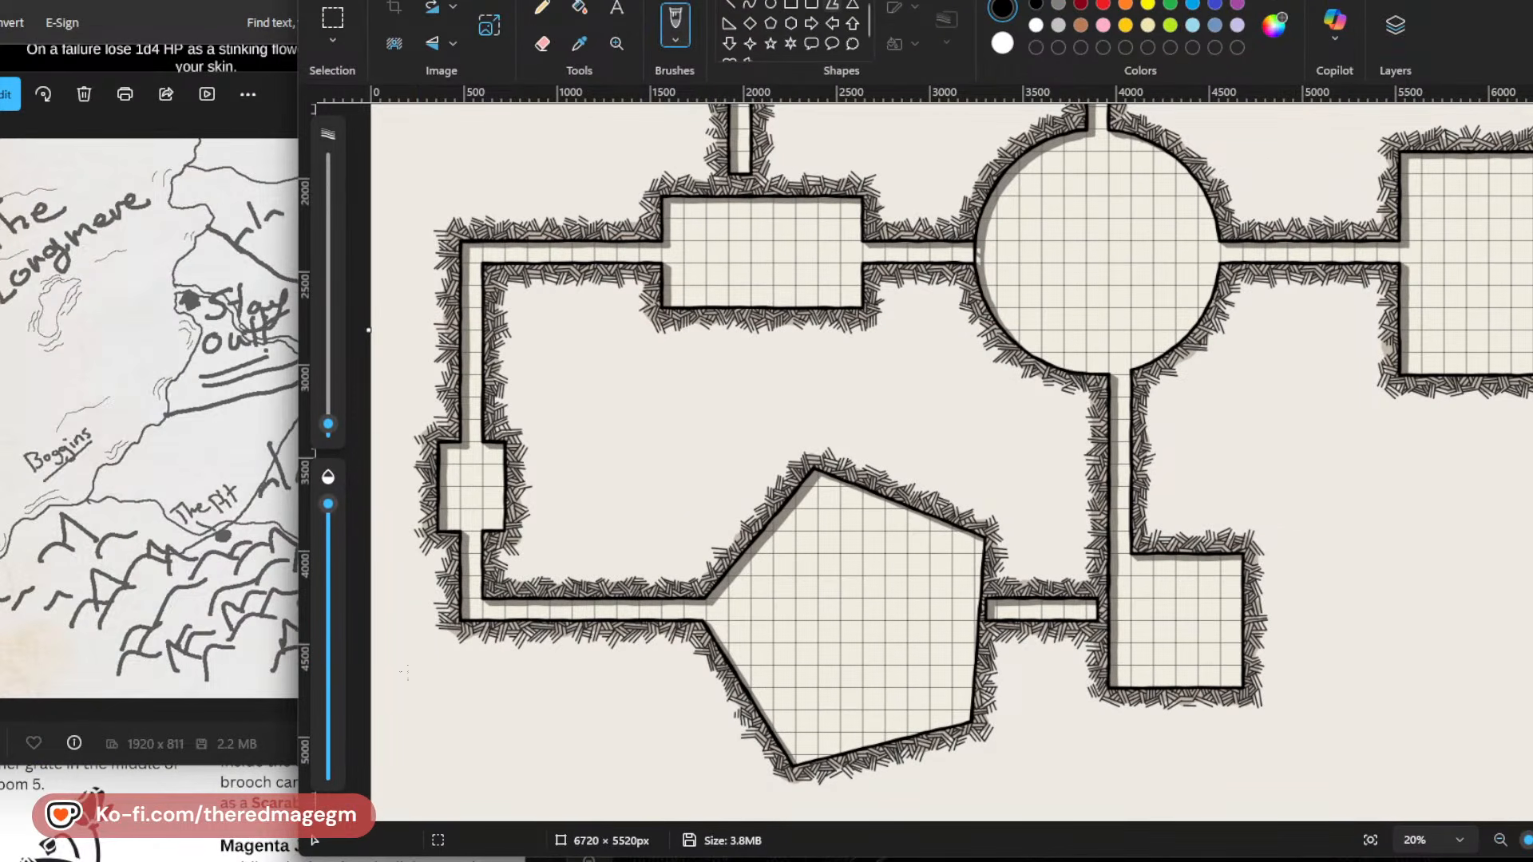
Review the PDF's dungeon map, random encounters, and the descriptions of rooms 2 and 3.
key(alt+Tab)
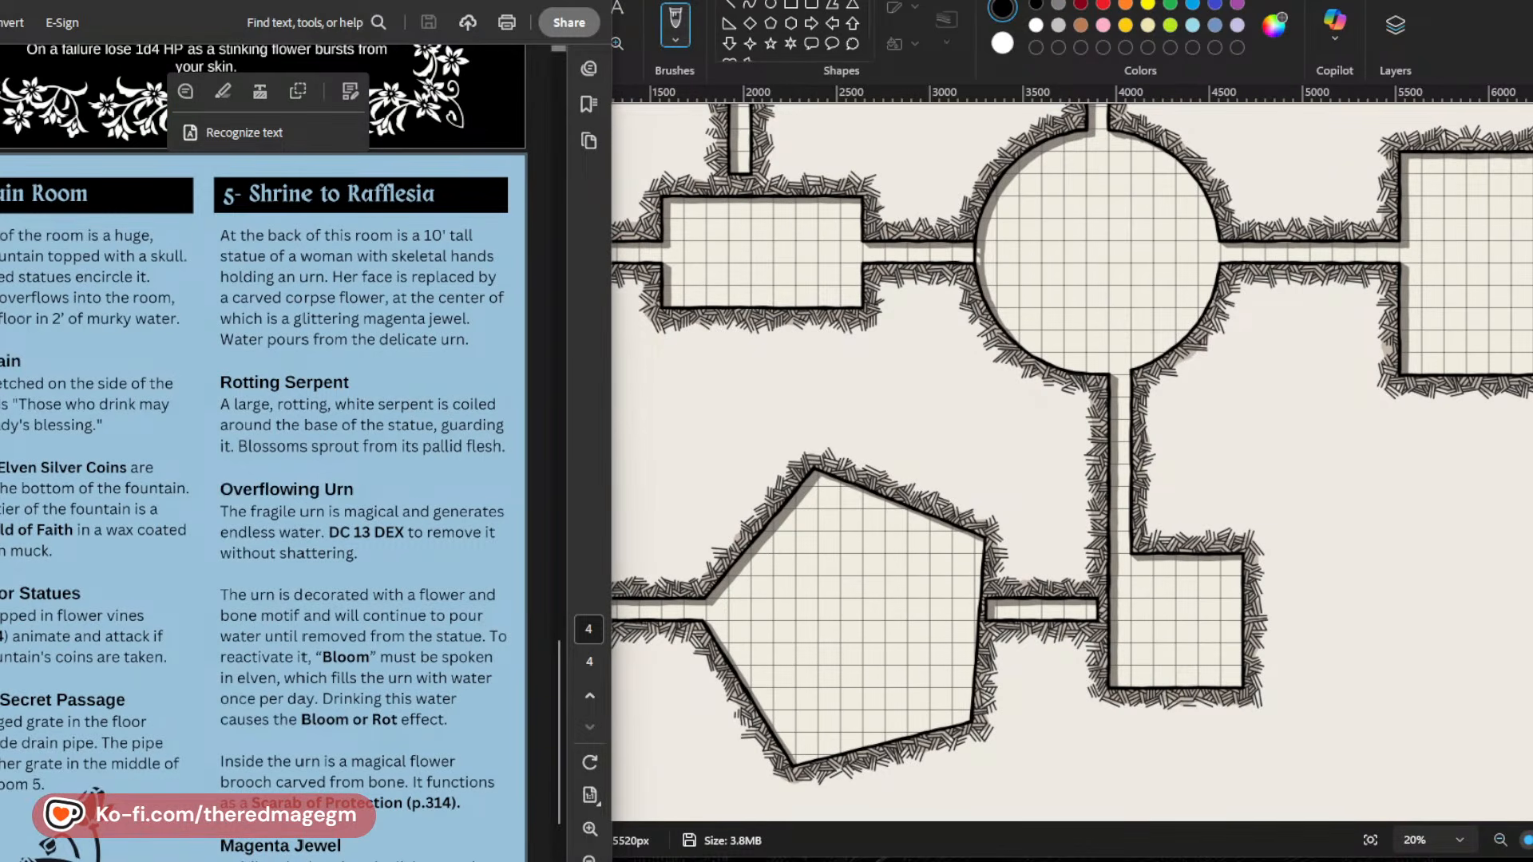
key(Escape)
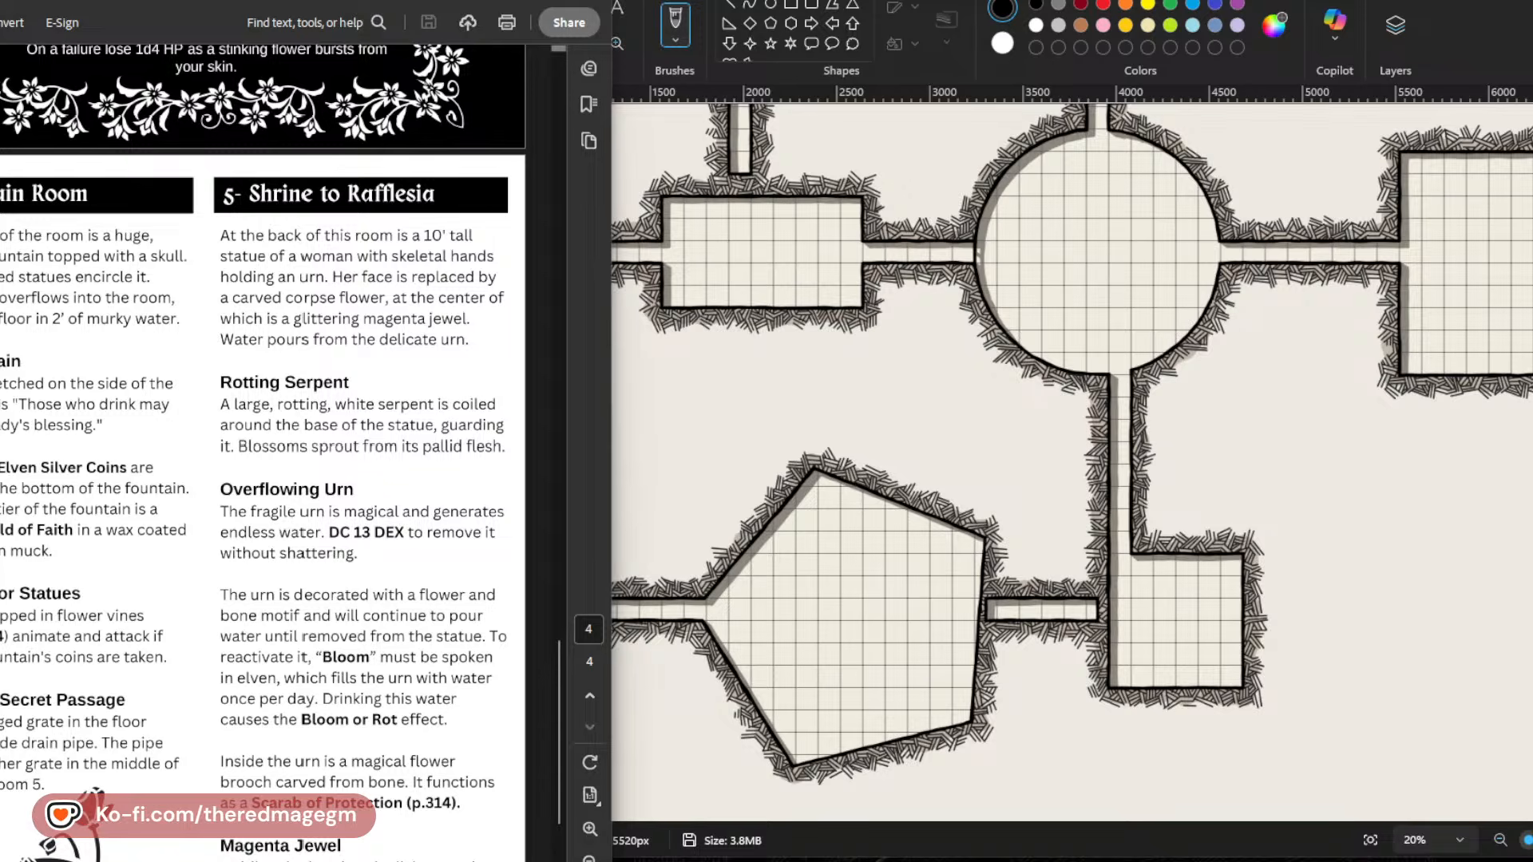
scroll(212, 603, up, 15)
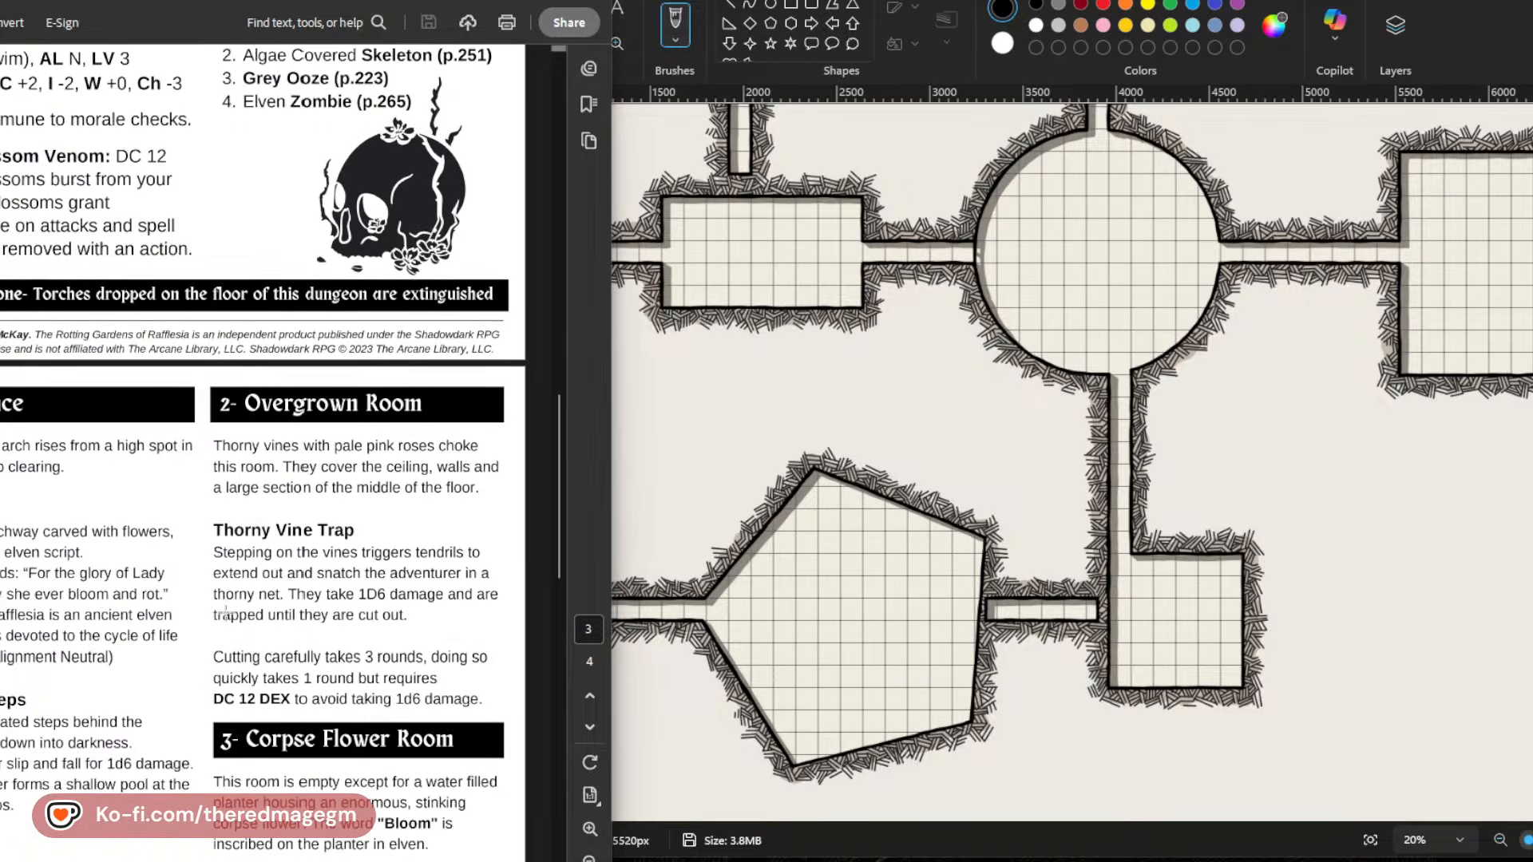
scroll(226, 612, up, 5)
scroll(226, 611, down, 2)
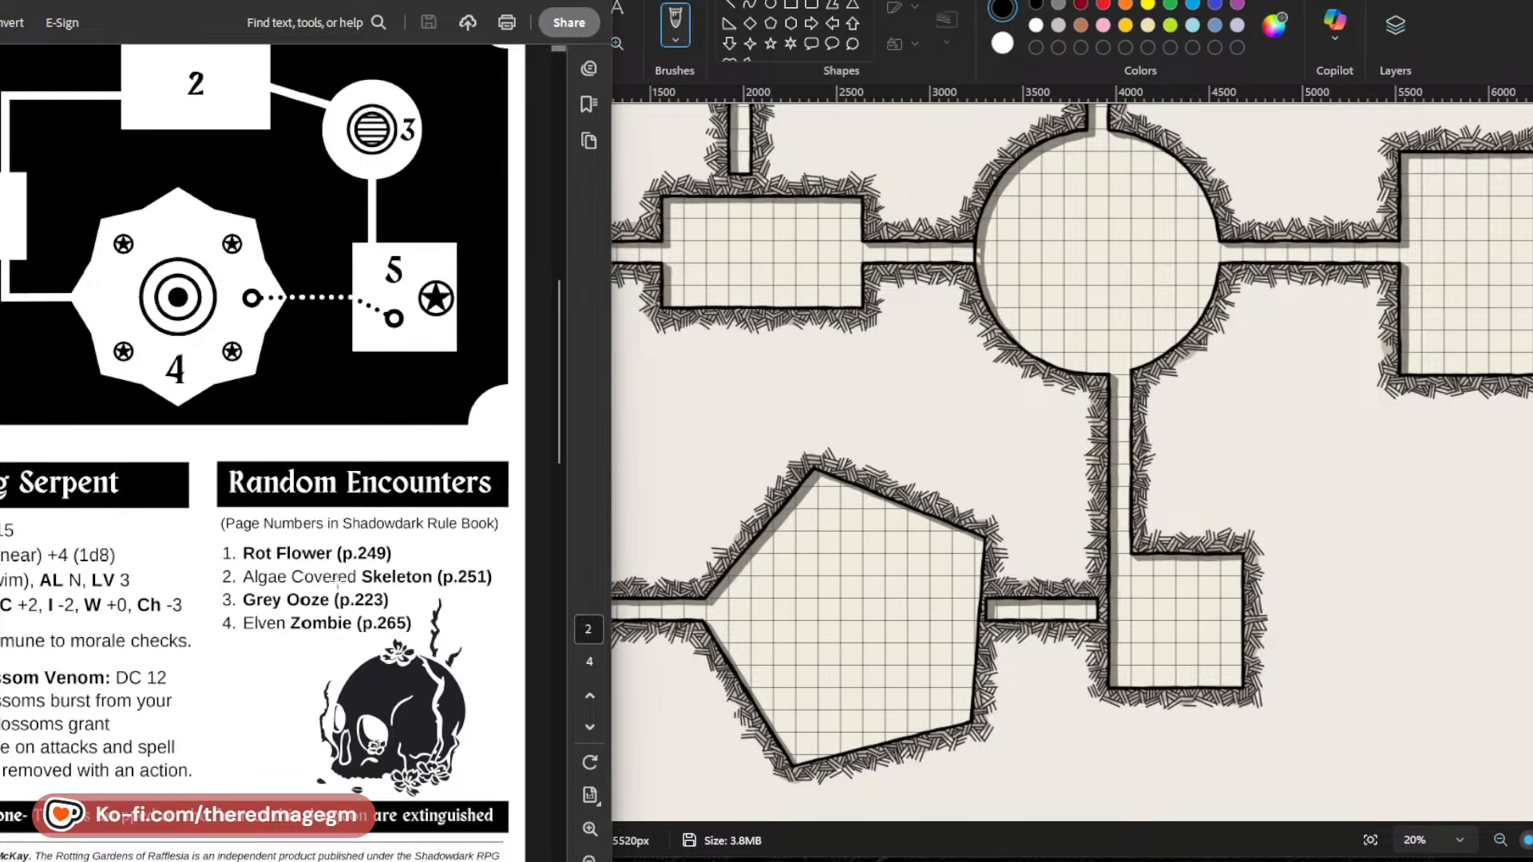
scroll(343, 614, down, 1)
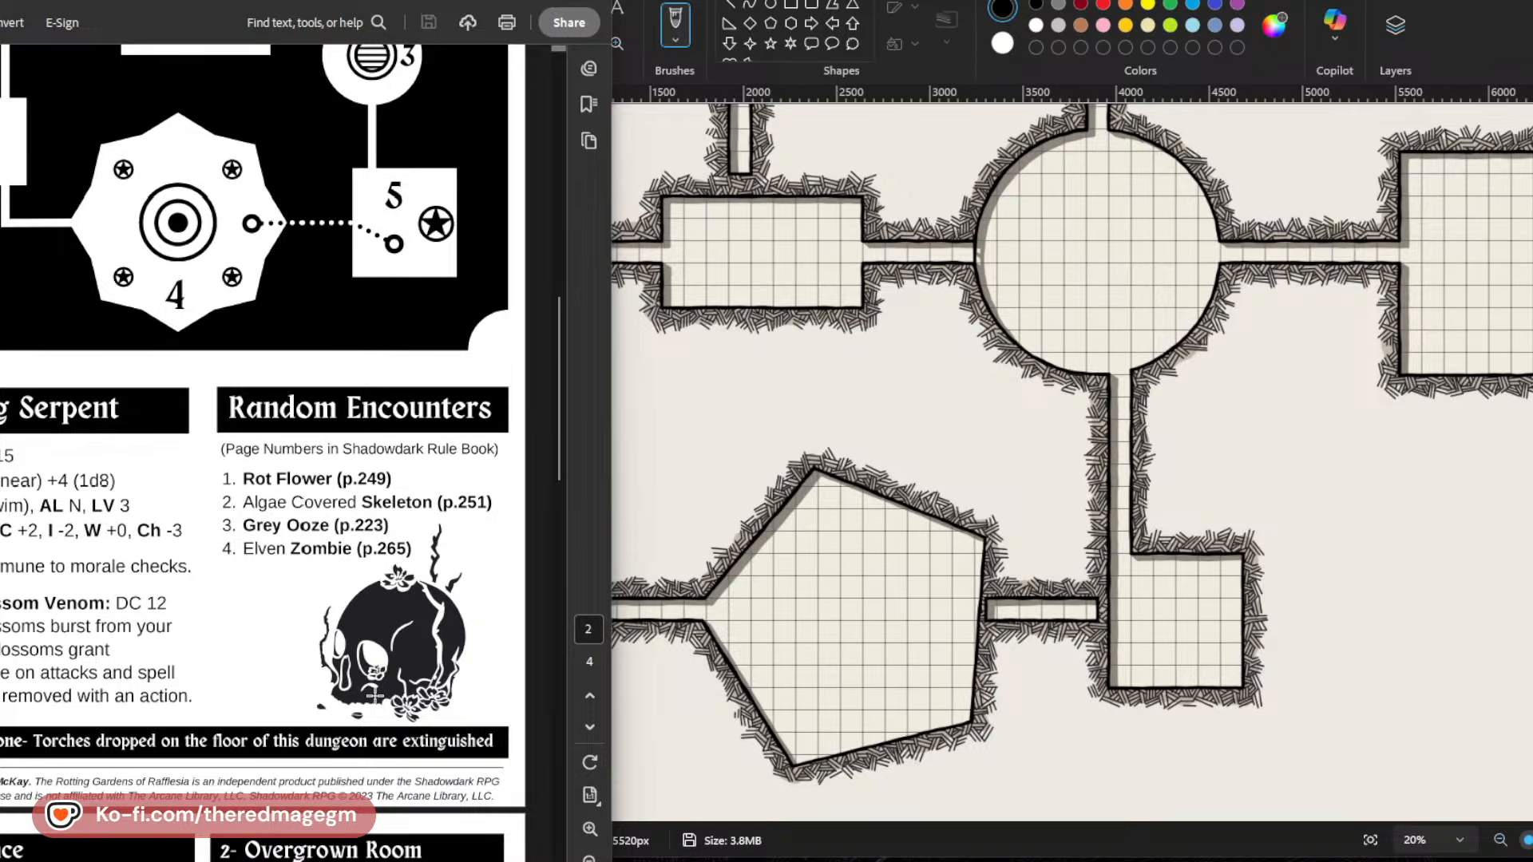
scroll(375, 694, up, 5)
scroll(375, 694, down, 5)
scroll(432, 456, down, 1)
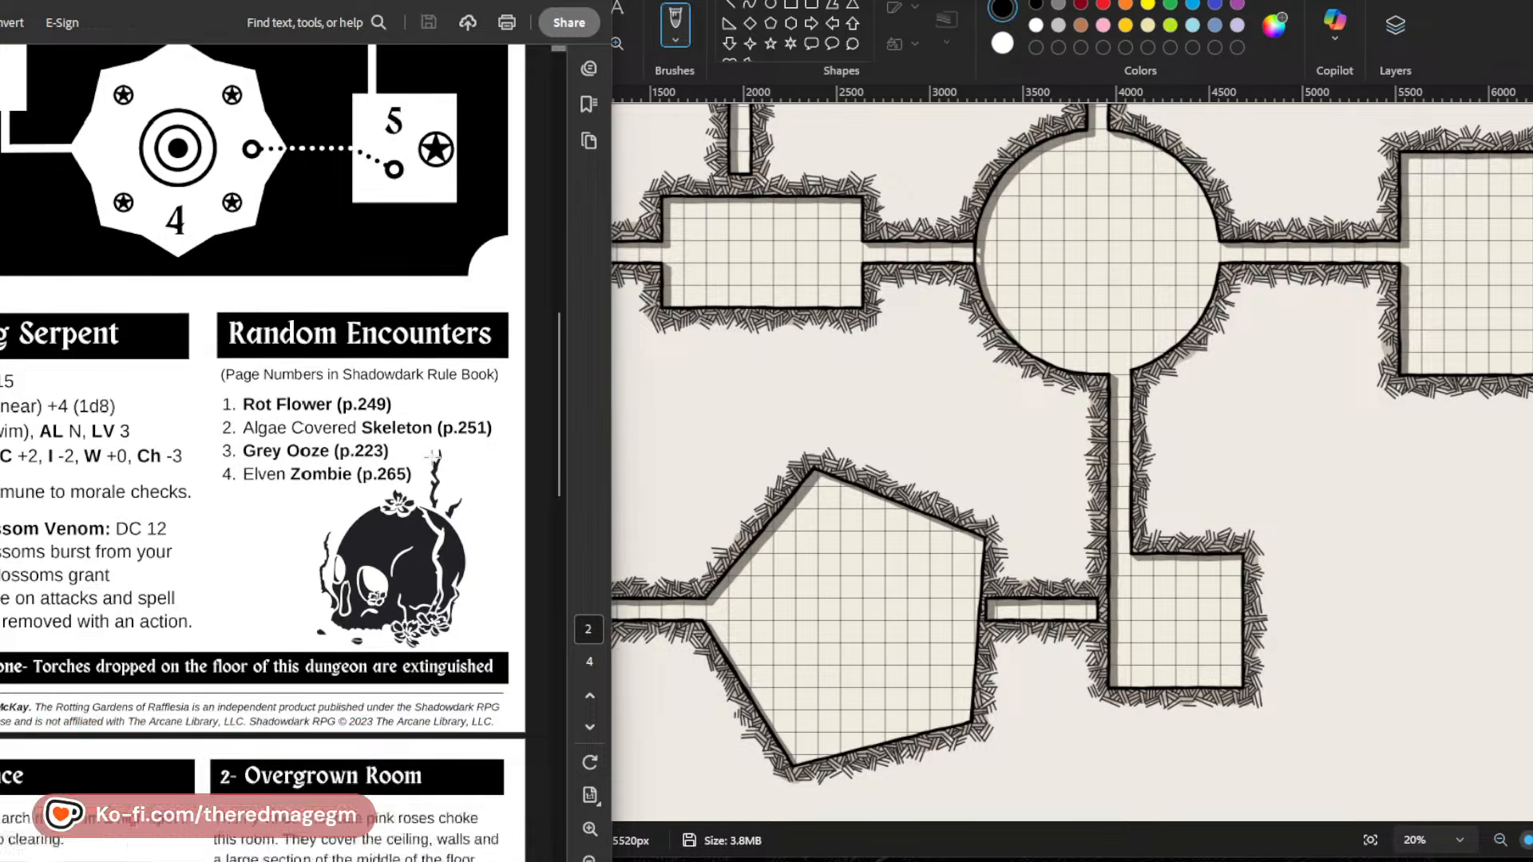
scroll(432, 456, down, 10)
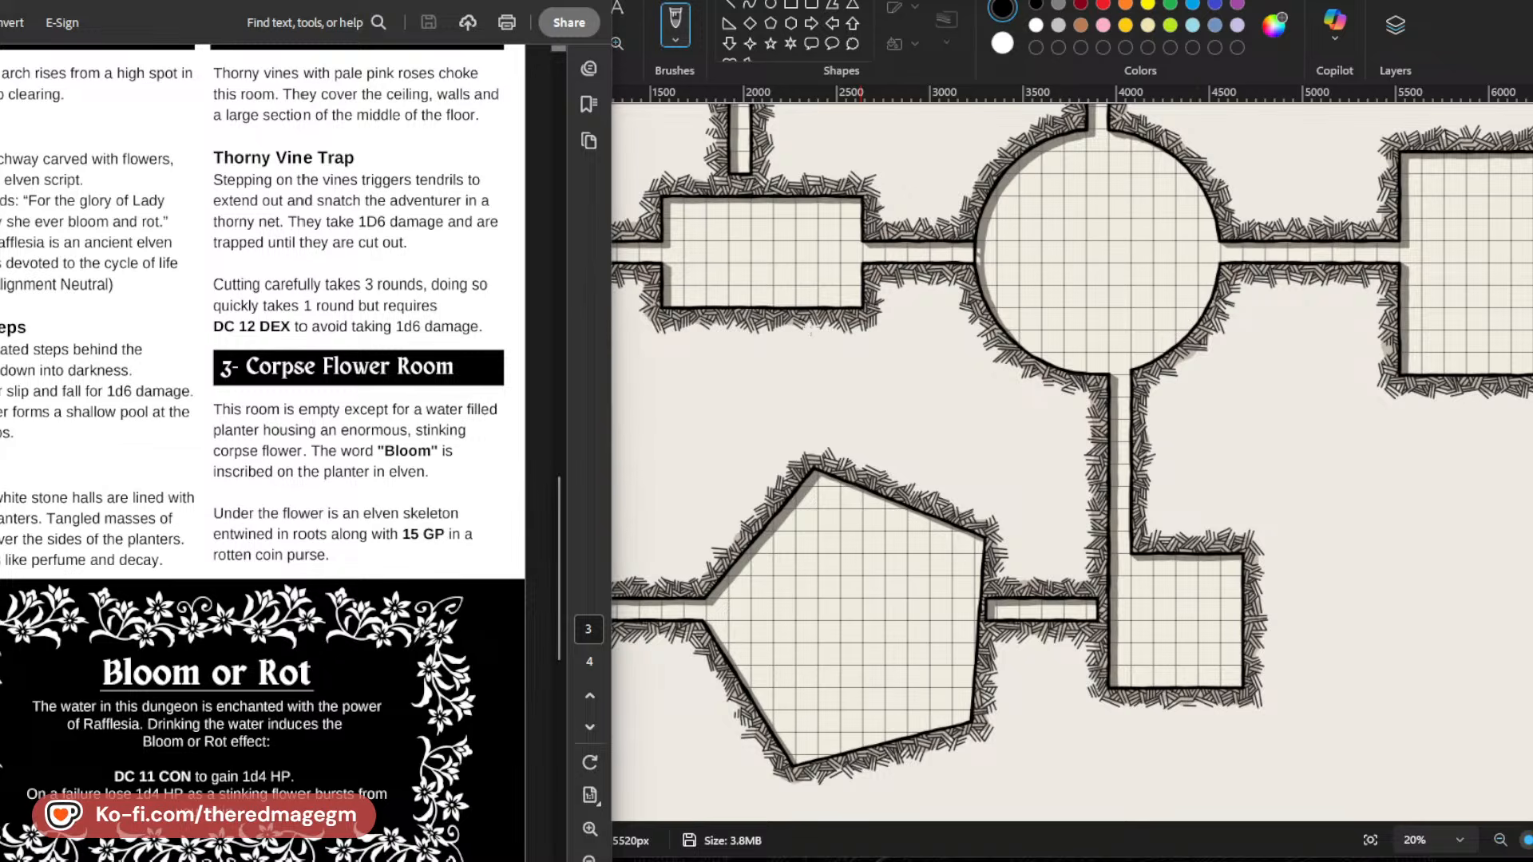
Start a text box in the small entrance room on the map's left side, using Breathe Fire IV at font size 108.
scroll(1071, 460, up, 5)
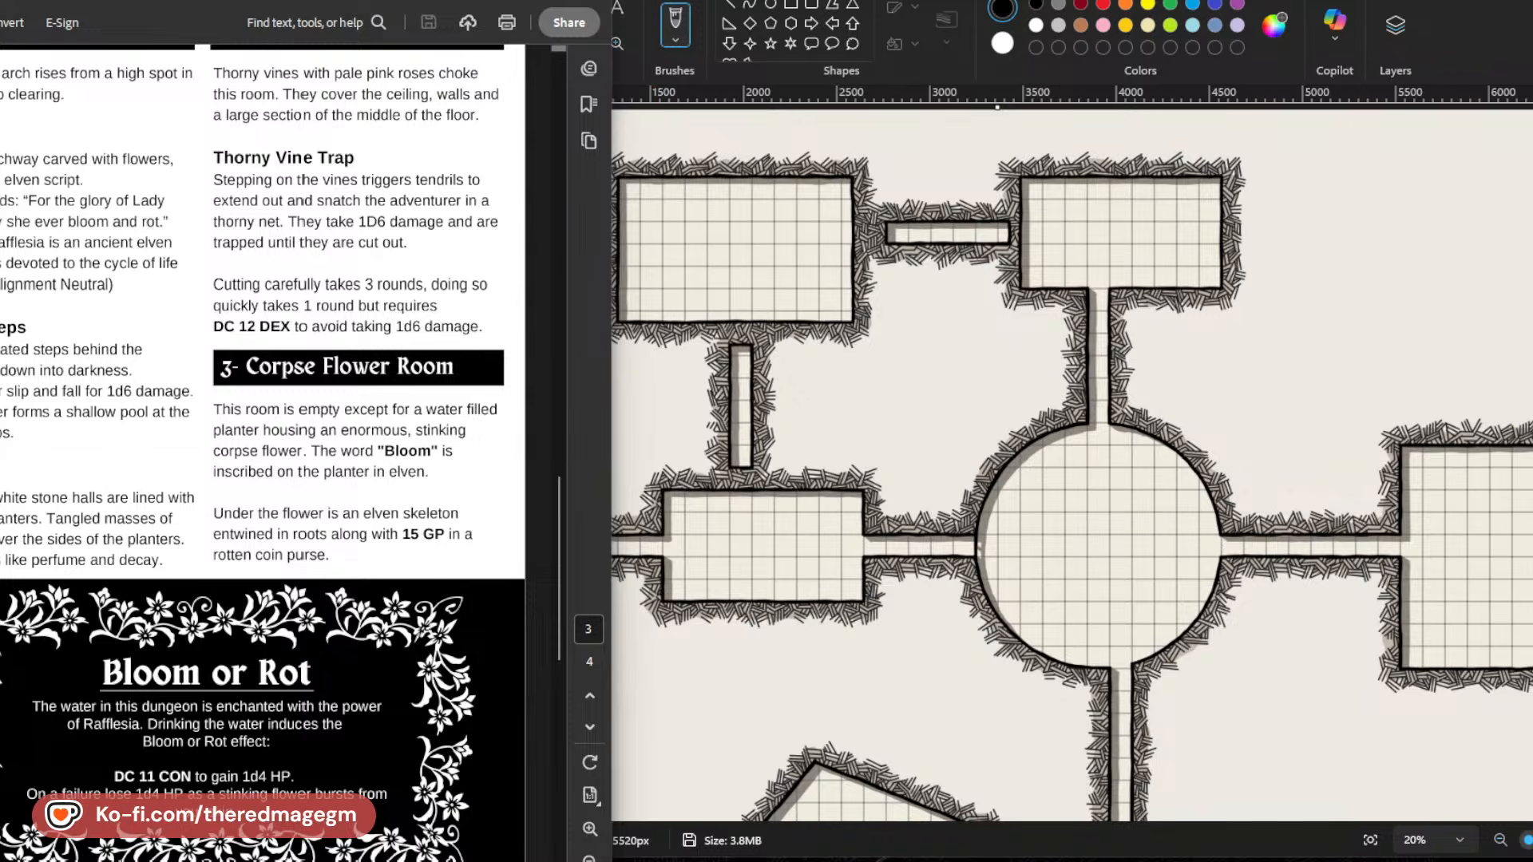
click(634, 8)
click(618, 9)
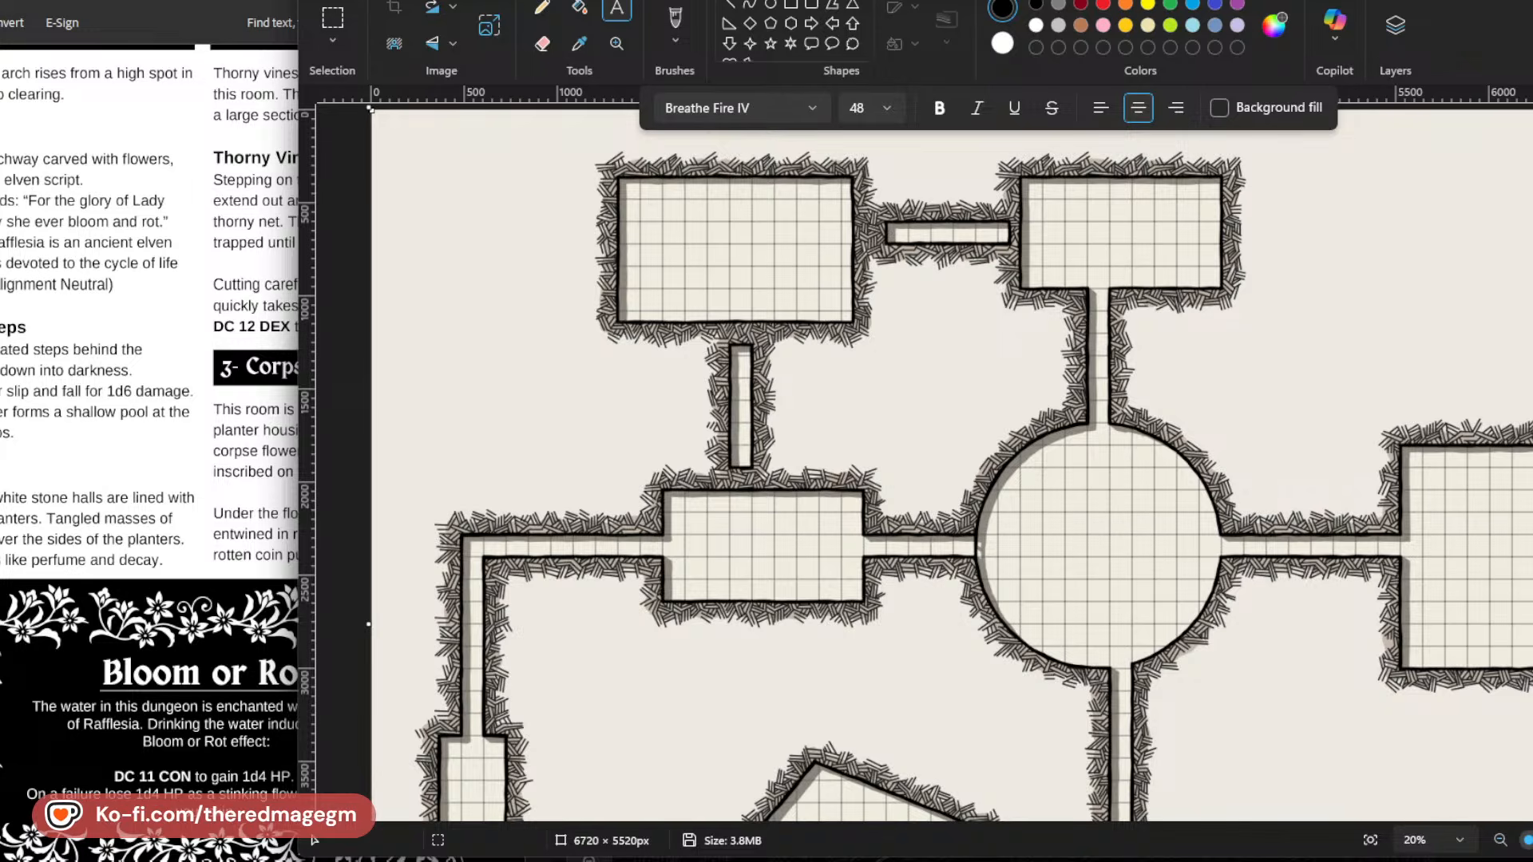
scroll(163, 510, up, 10)
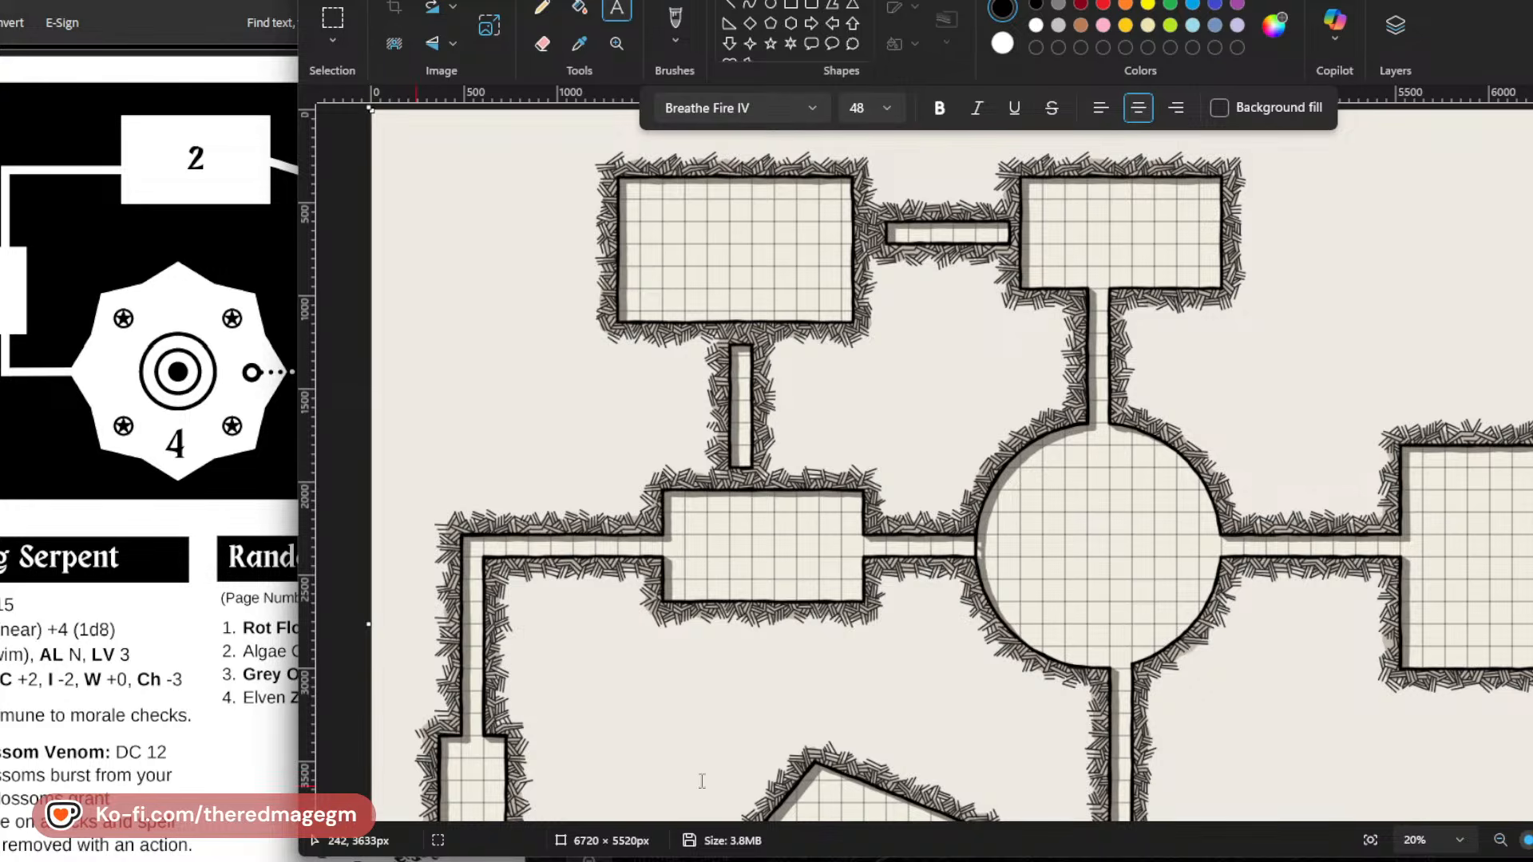
scroll(701, 781, down, 3)
drag(453, 590, 535, 614)
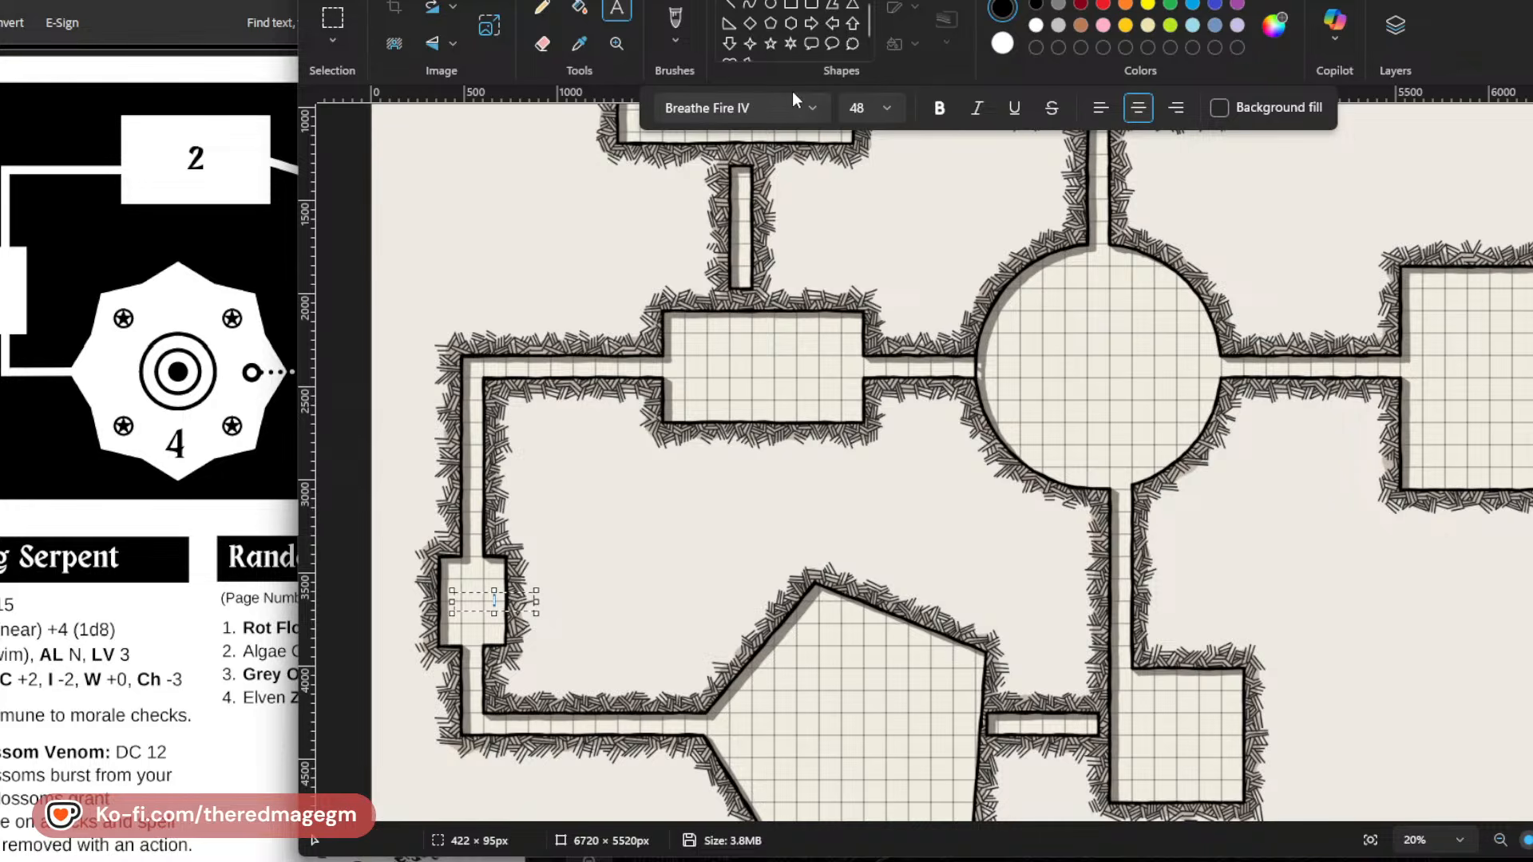
click(813, 107)
click(886, 99)
click(886, 99)
click(871, 440)
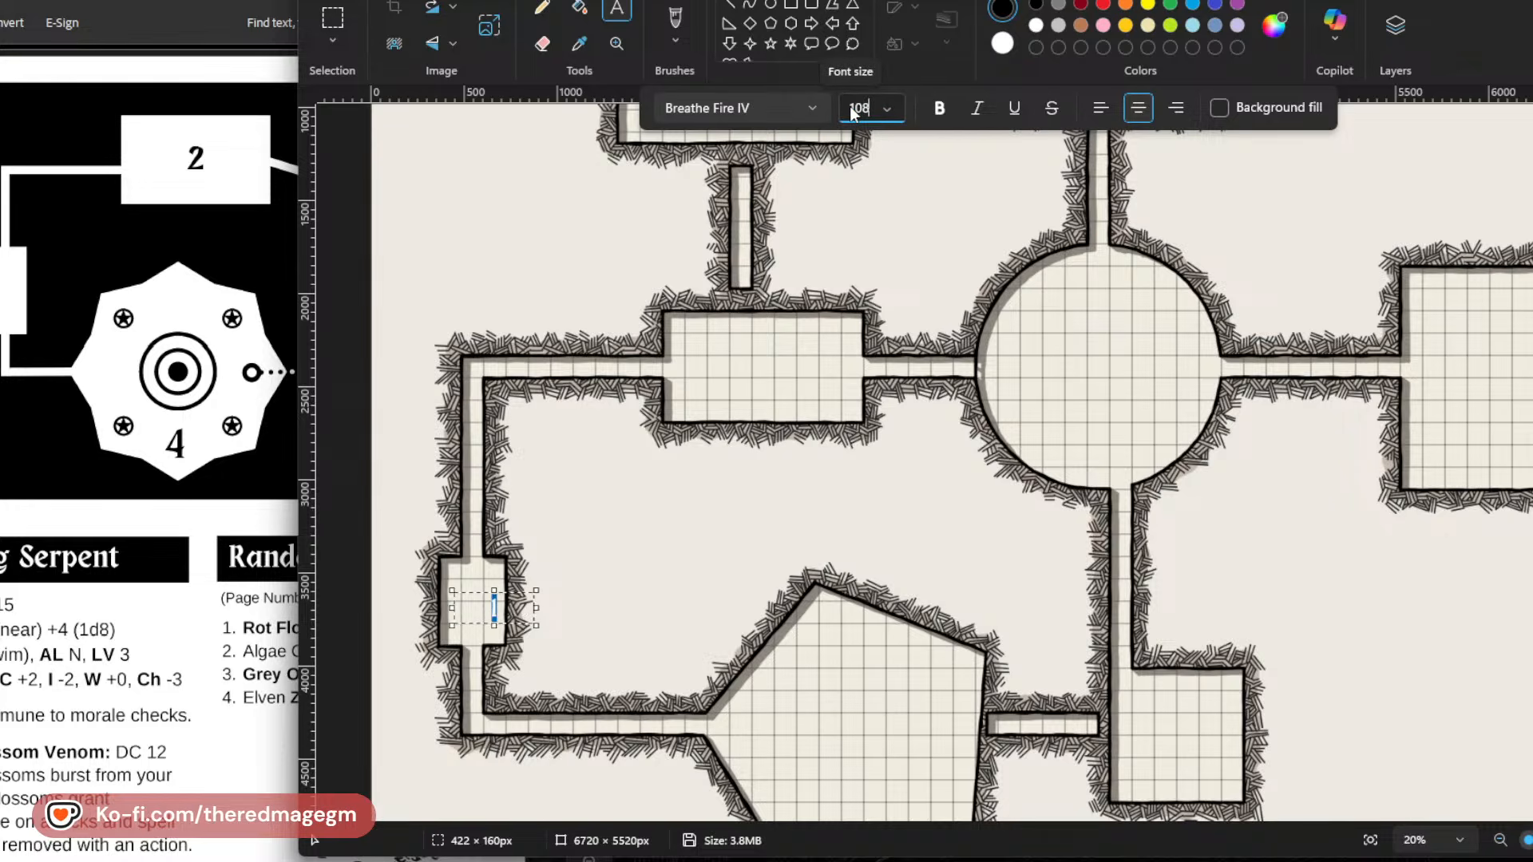
click(509, 622)
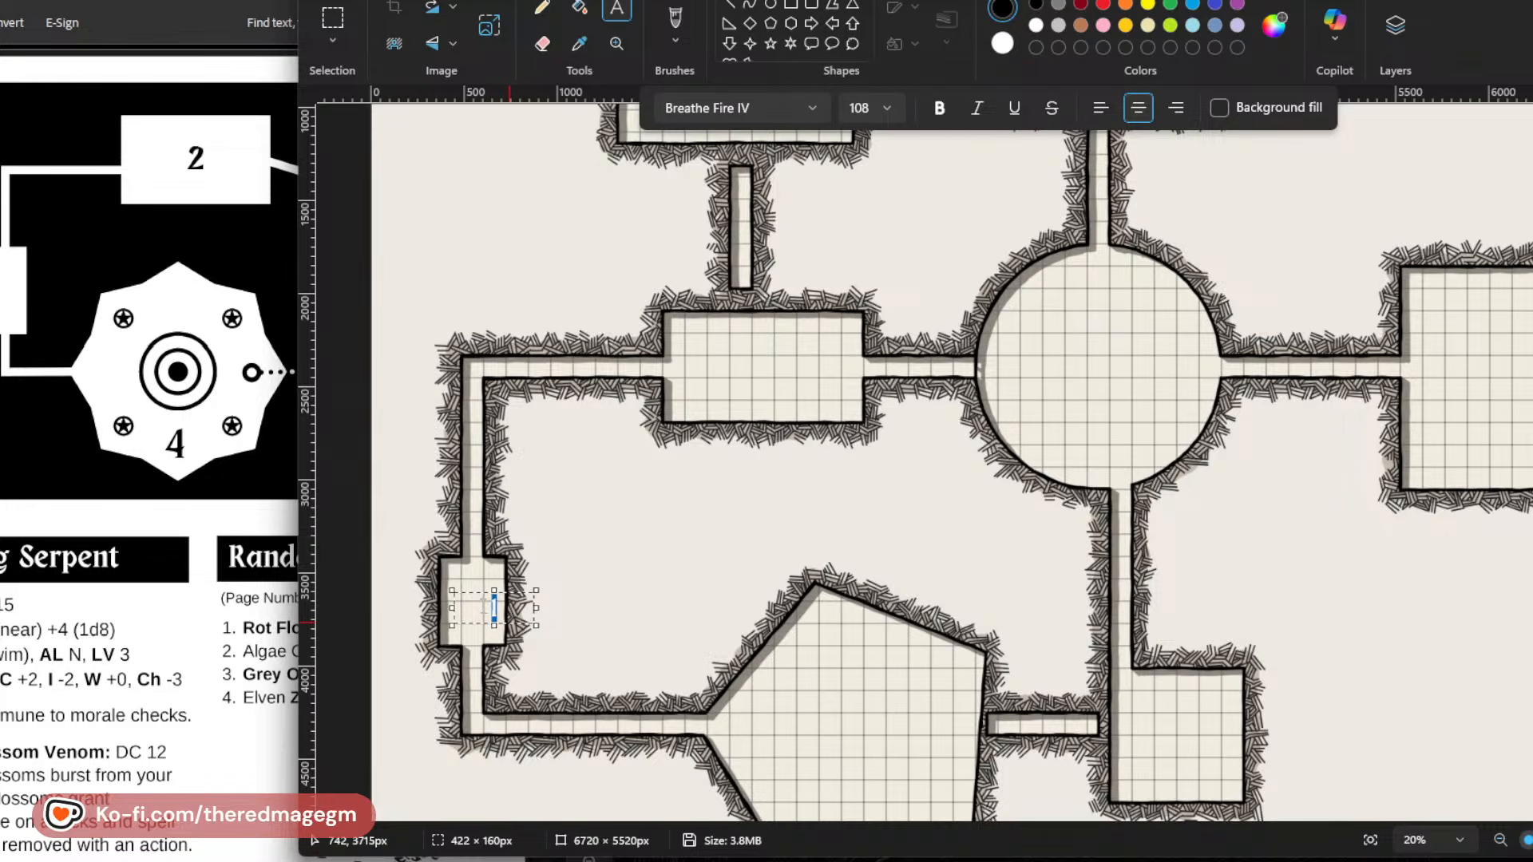
Set the text colour to red, label the entrance room 1, and centre the number in the room.
click(1103, 5)
drag(536, 591, 554, 586)
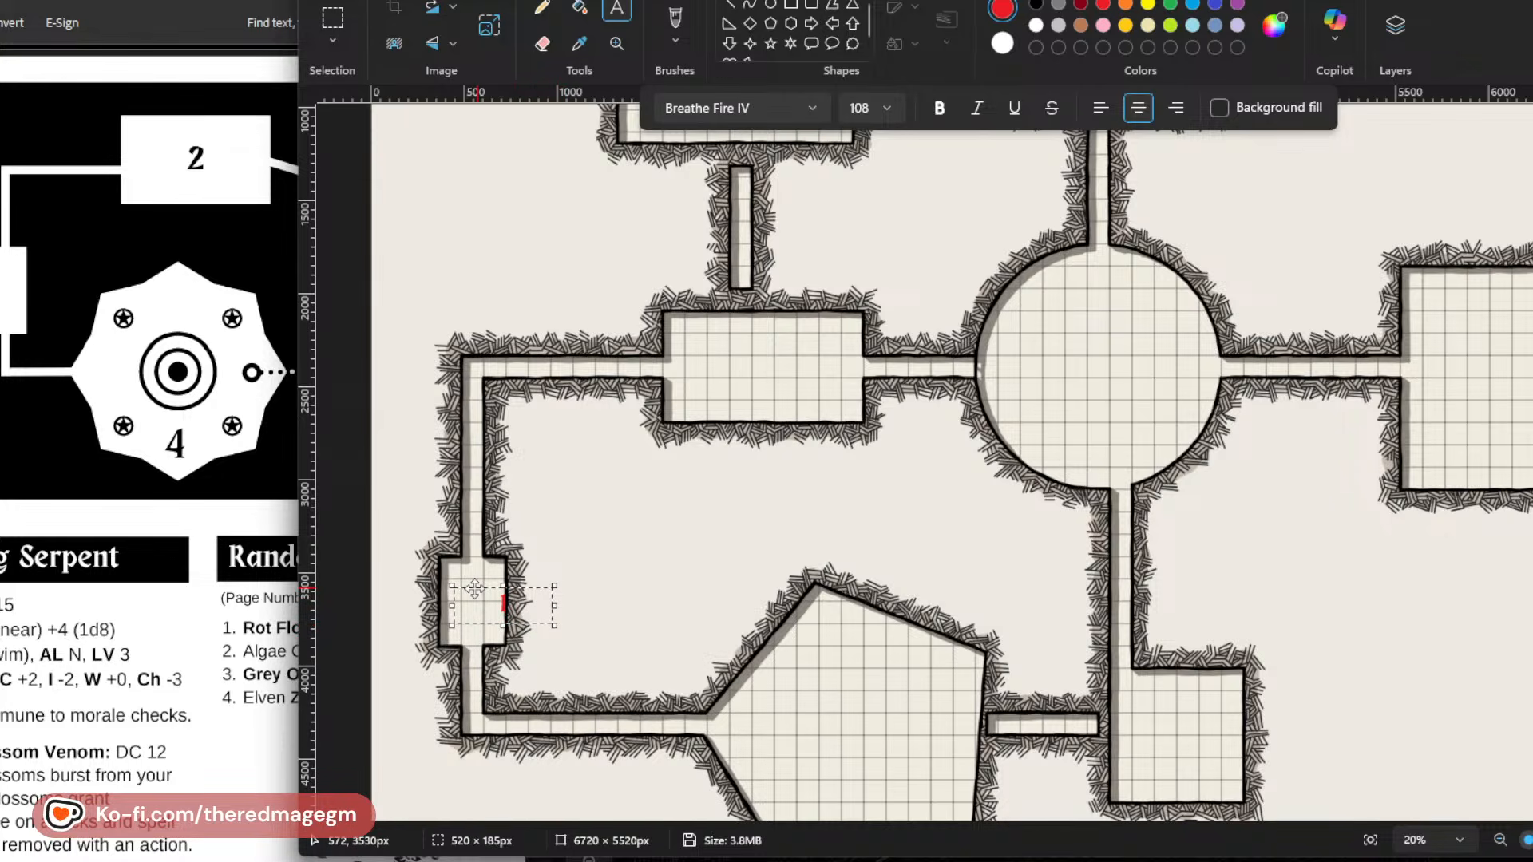
drag(475, 590, 444, 586)
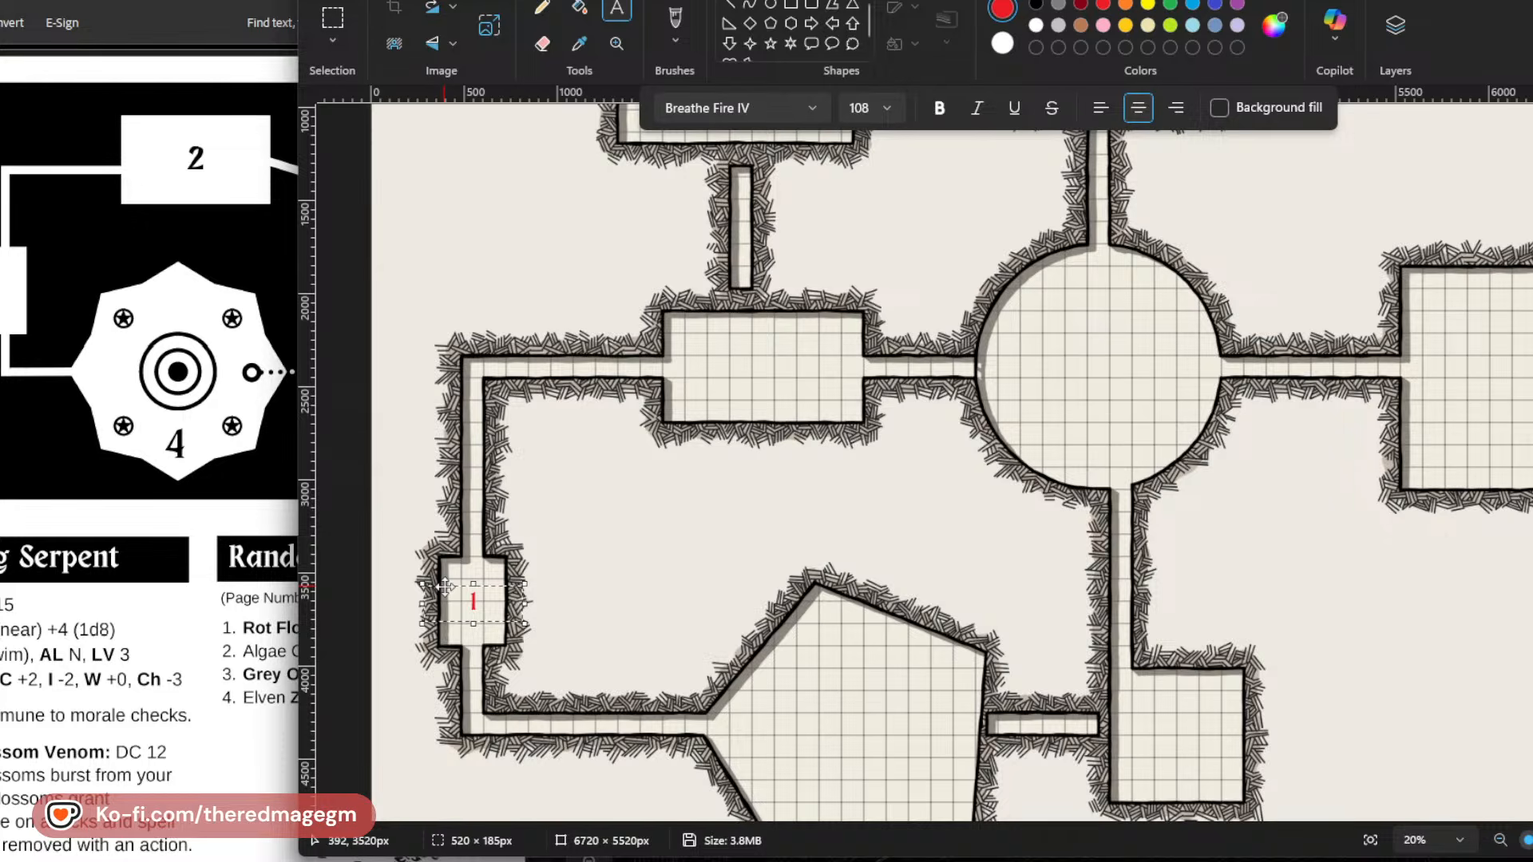
click(651, 658)
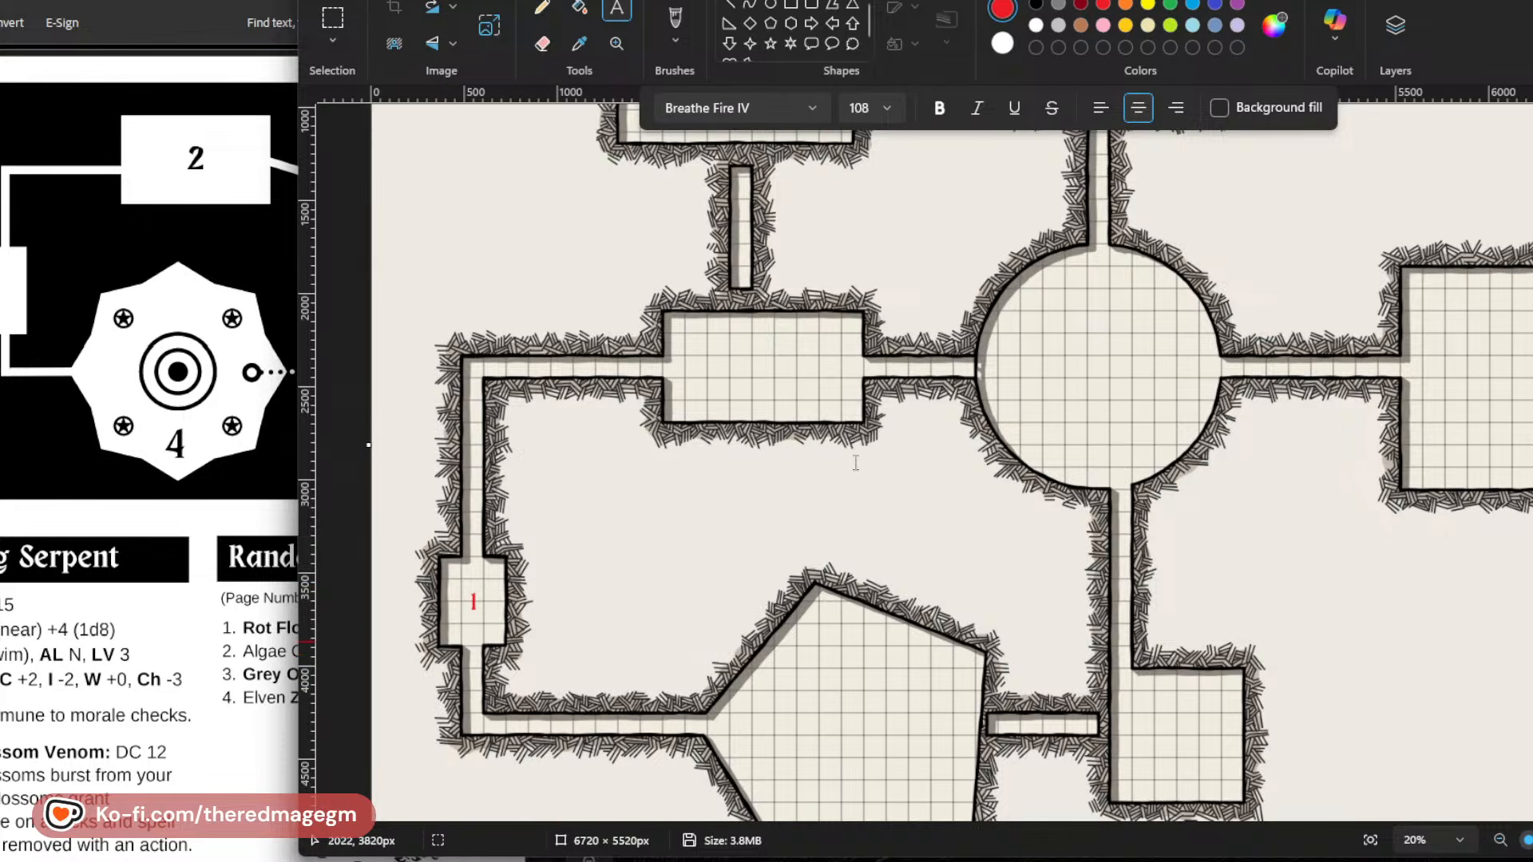
Add a red 2 to the rectangular room left of the circular room and centre it there.
click(715, 371)
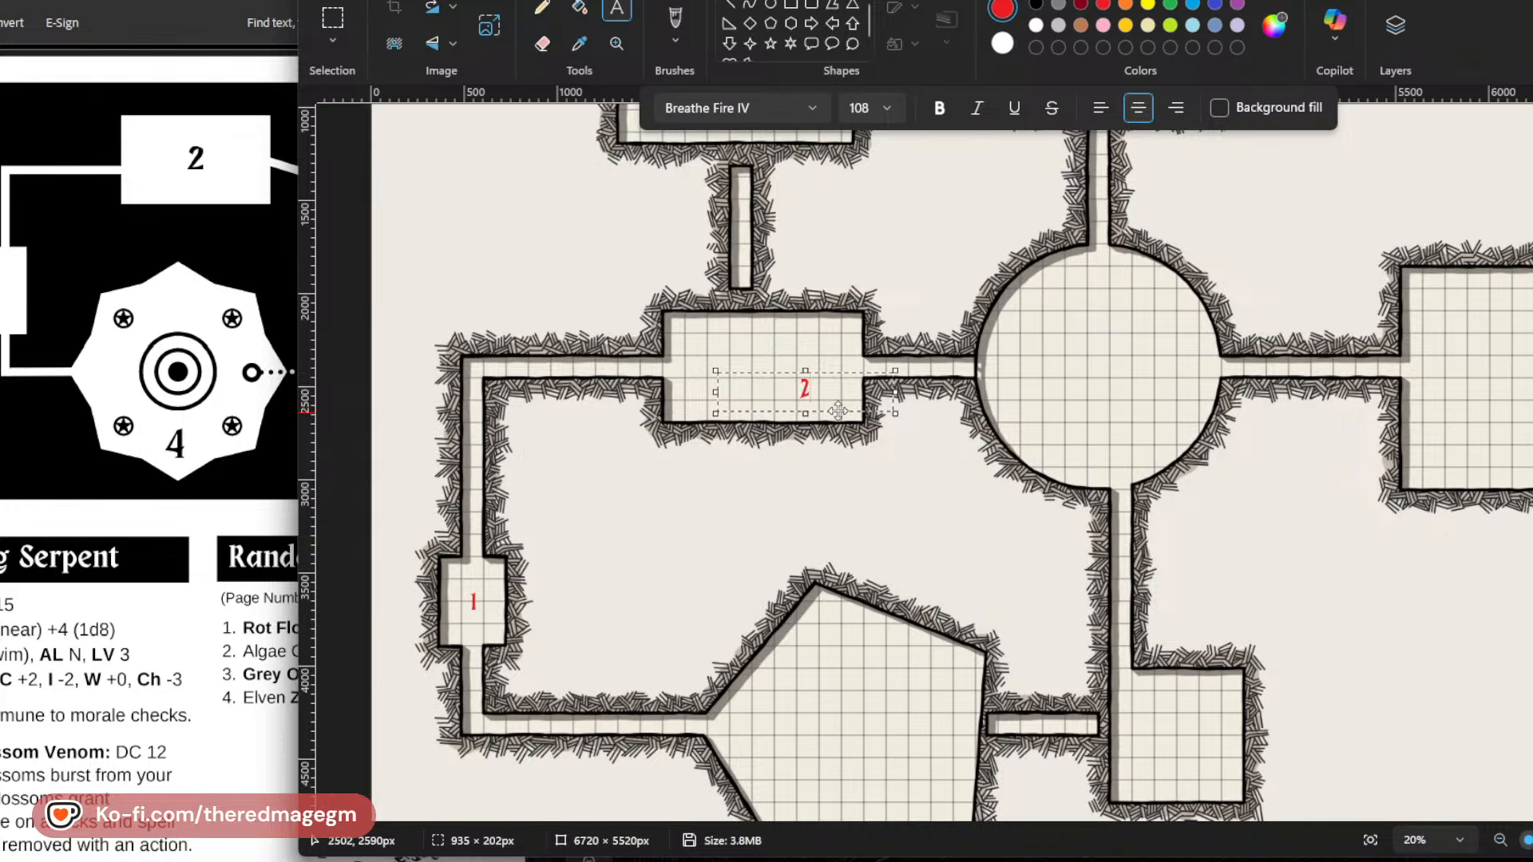
drag(838, 411, 808, 394)
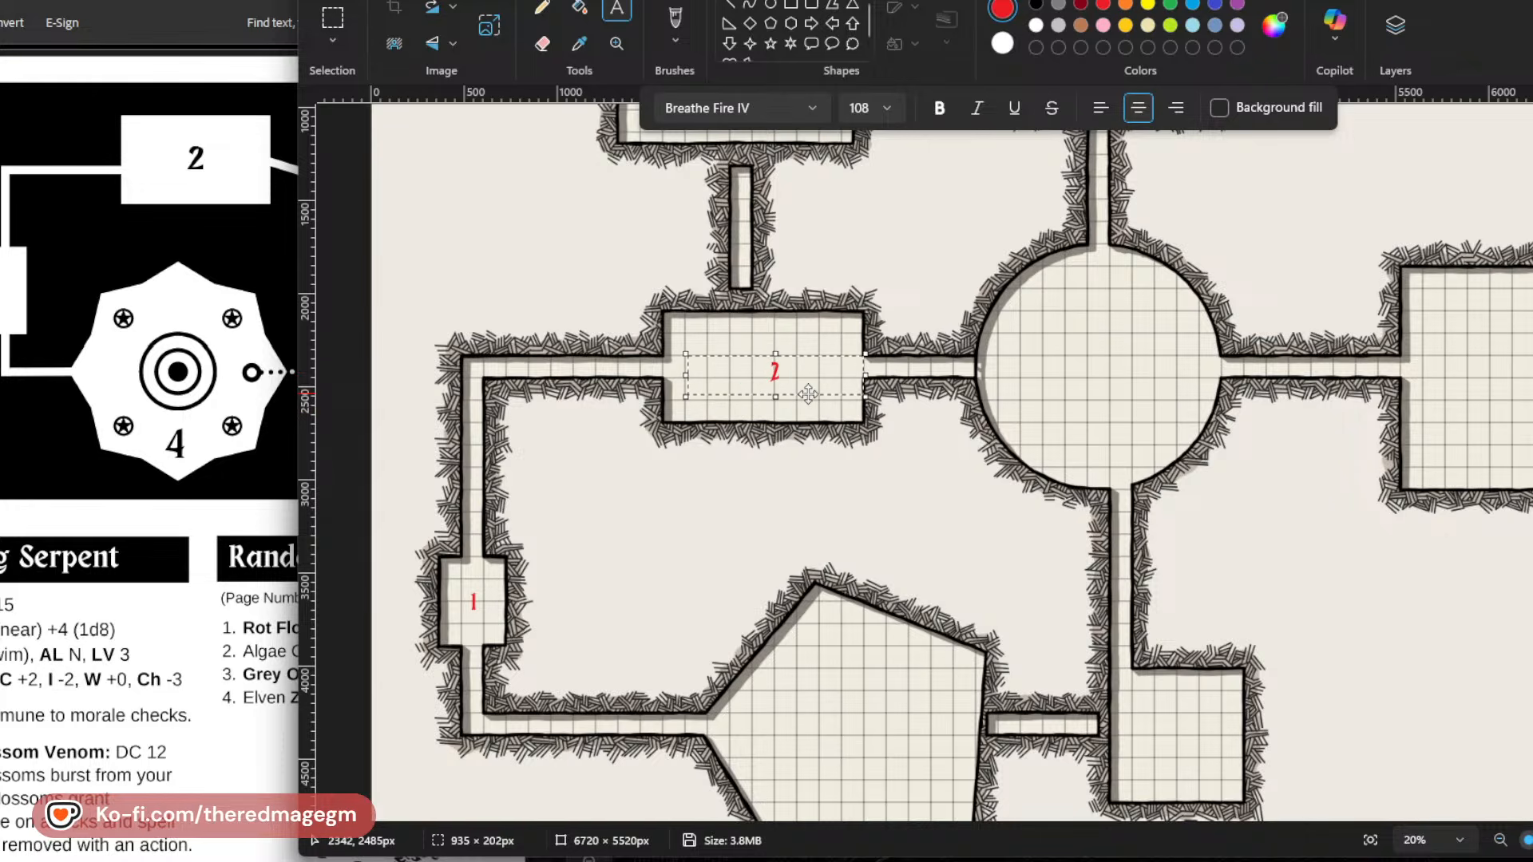
click(823, 726)
Check the dungeon map in the PDF and add a red 3 to the circular room.
click(239, 367)
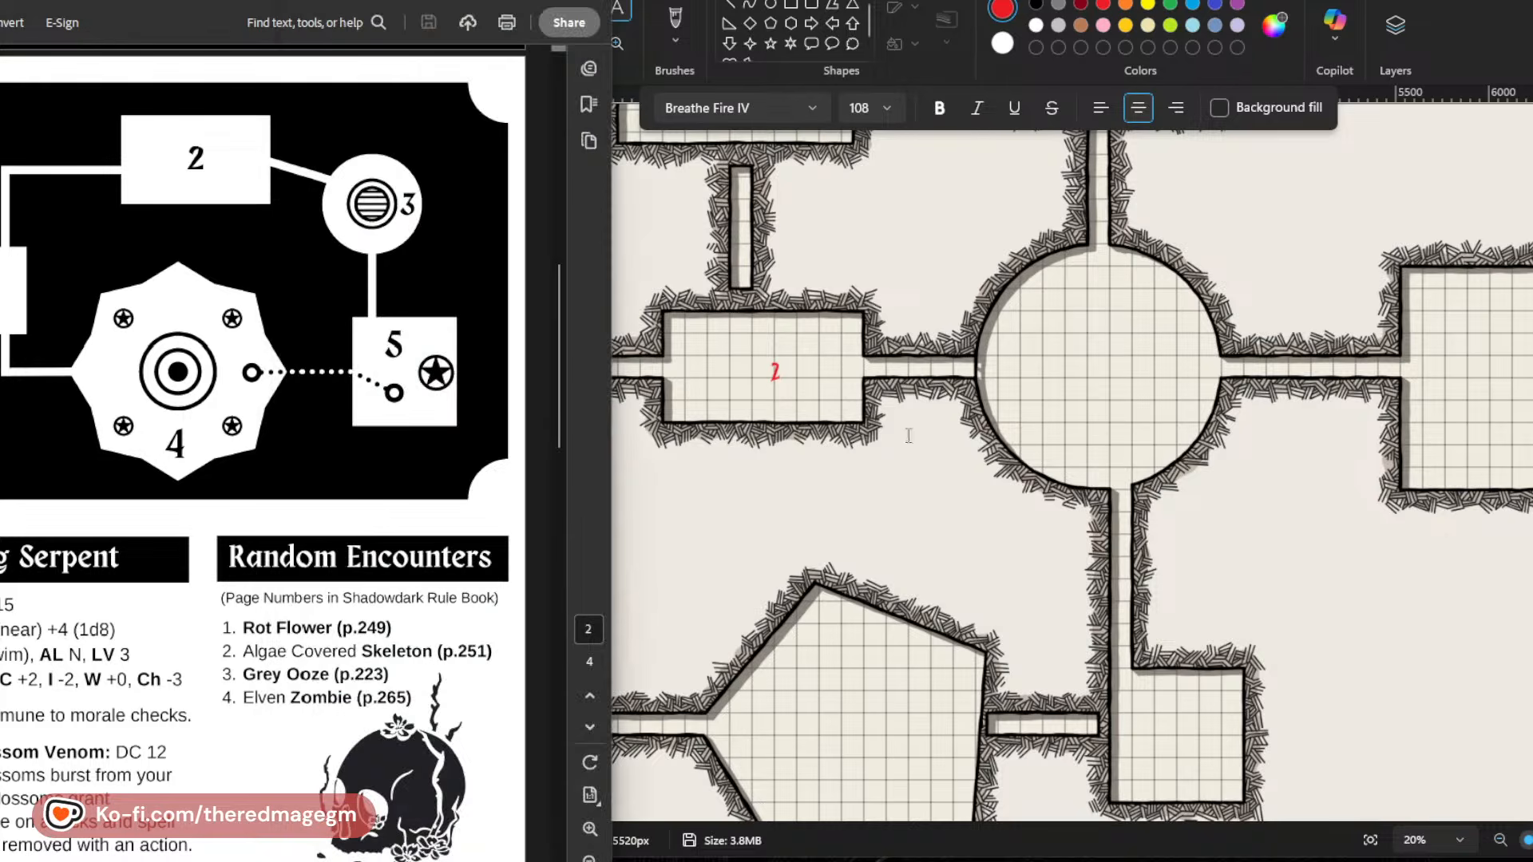
click(1077, 349)
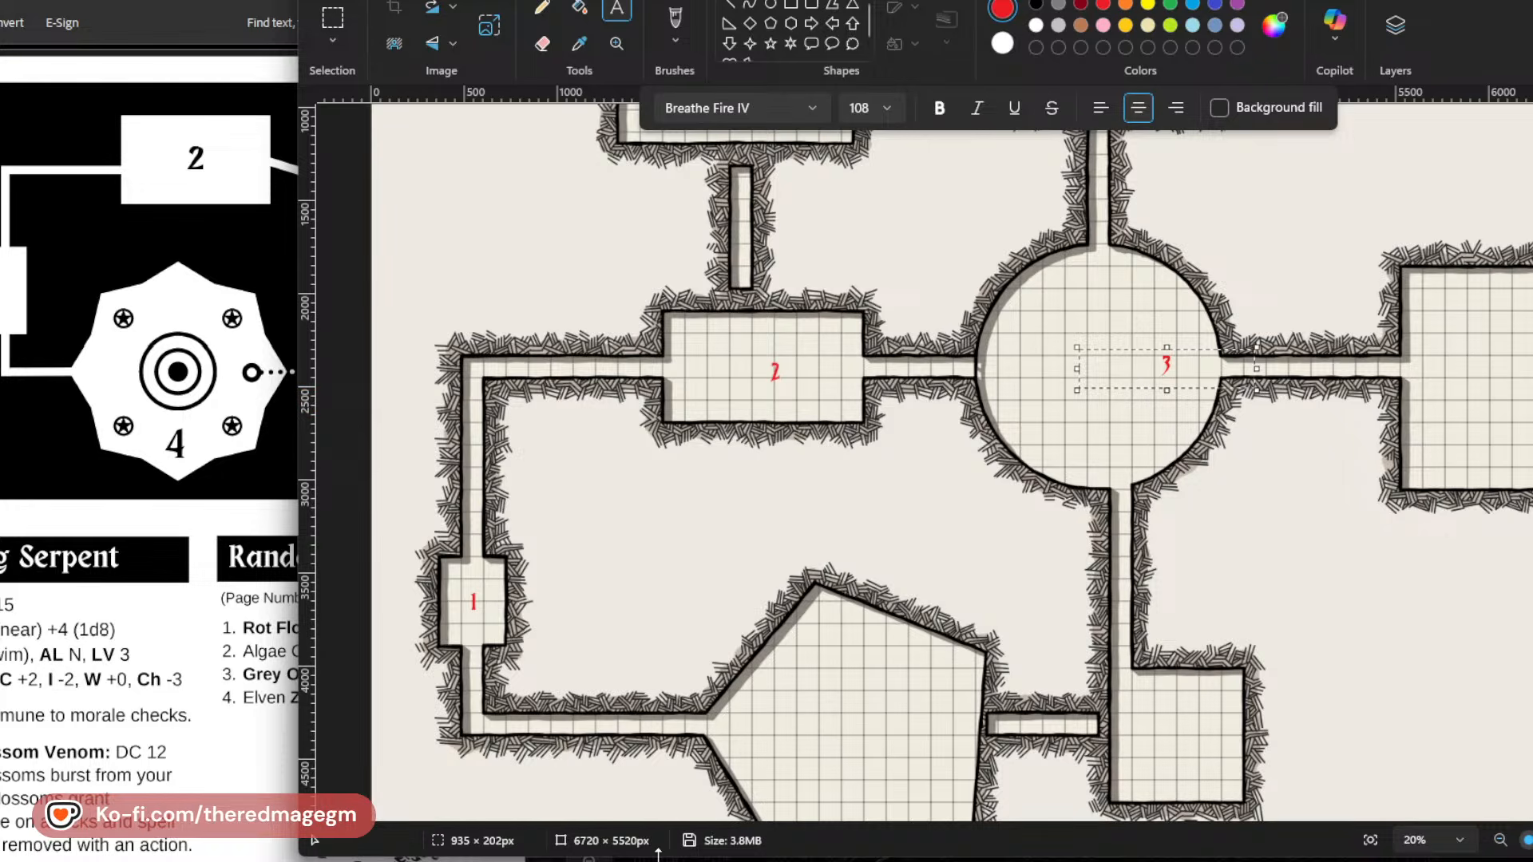
click(733, 594)
Undo the red room numbers 3, 2 and 1 on the map.
key(ctrl+z)
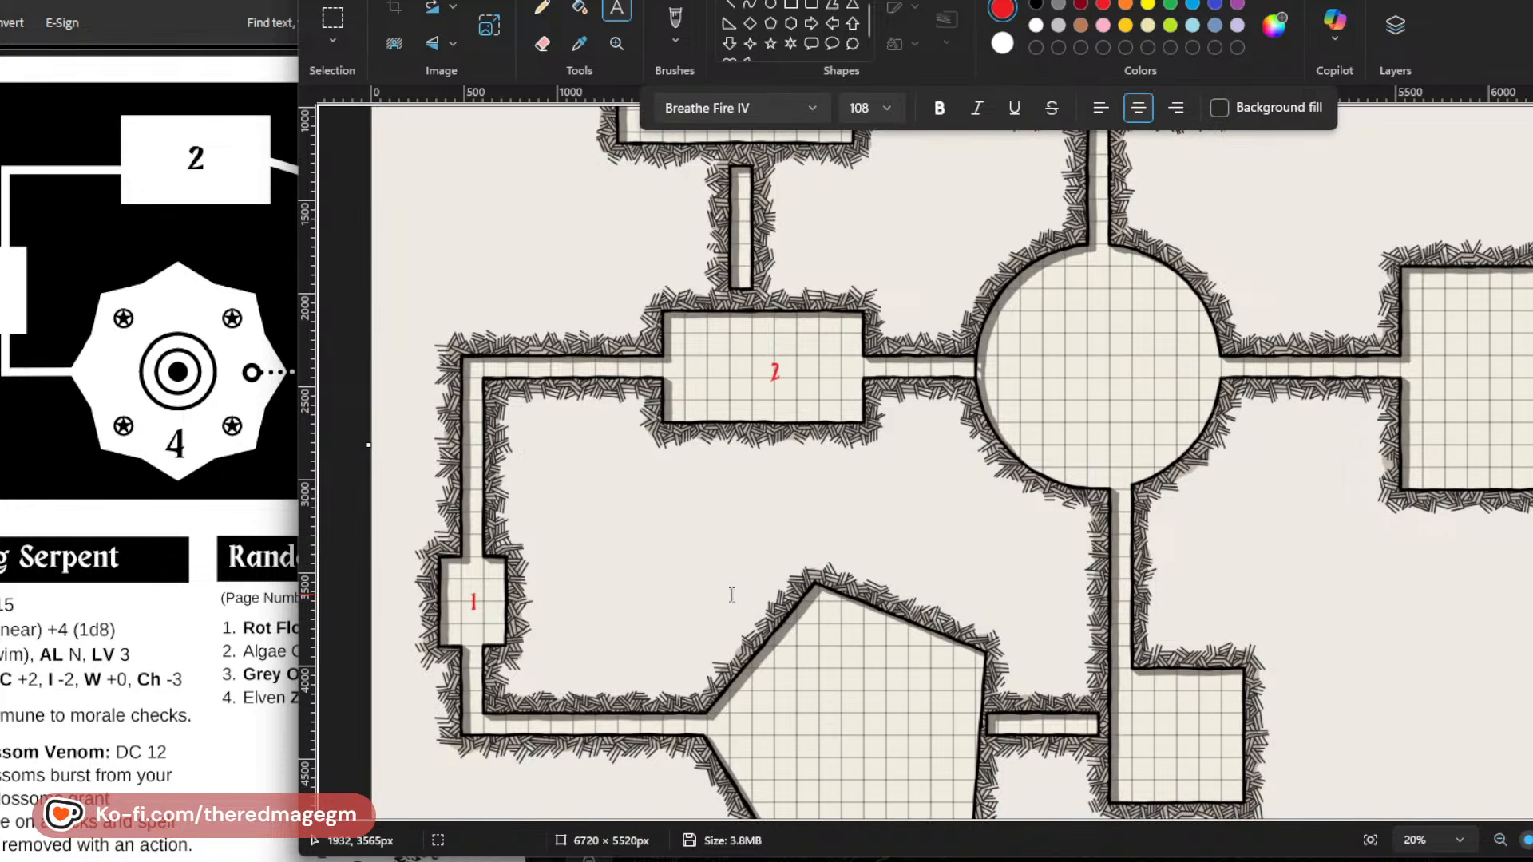
key(ctrl+z)
key(ctrl+z)
Label the small room on the map's west side "Entrance" in red, placing the text just outside its east wall.
scroll(236, 608, down, 7)
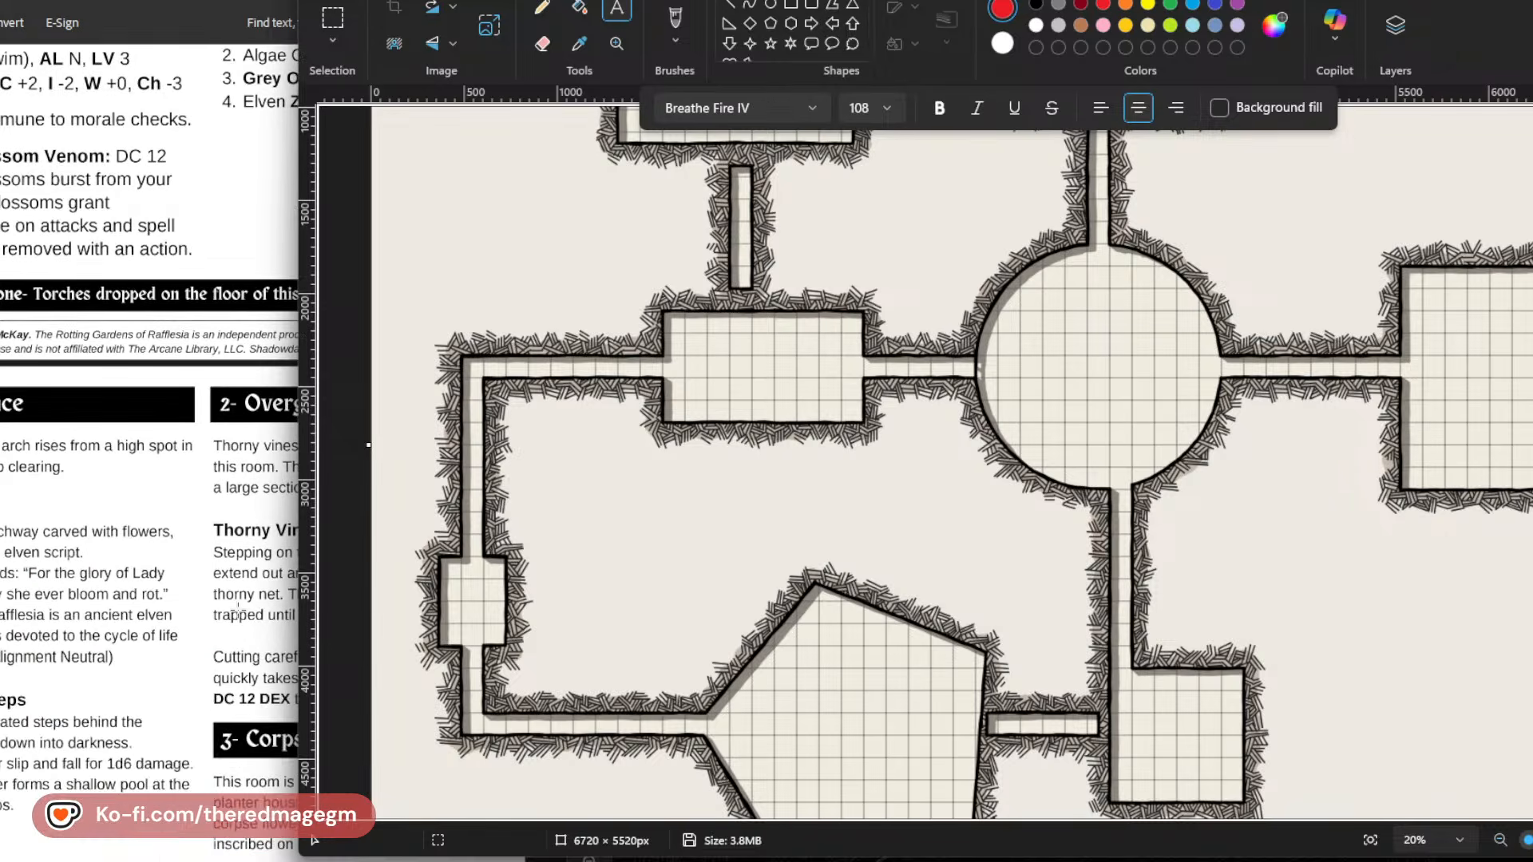
click(542, 572)
text(E)
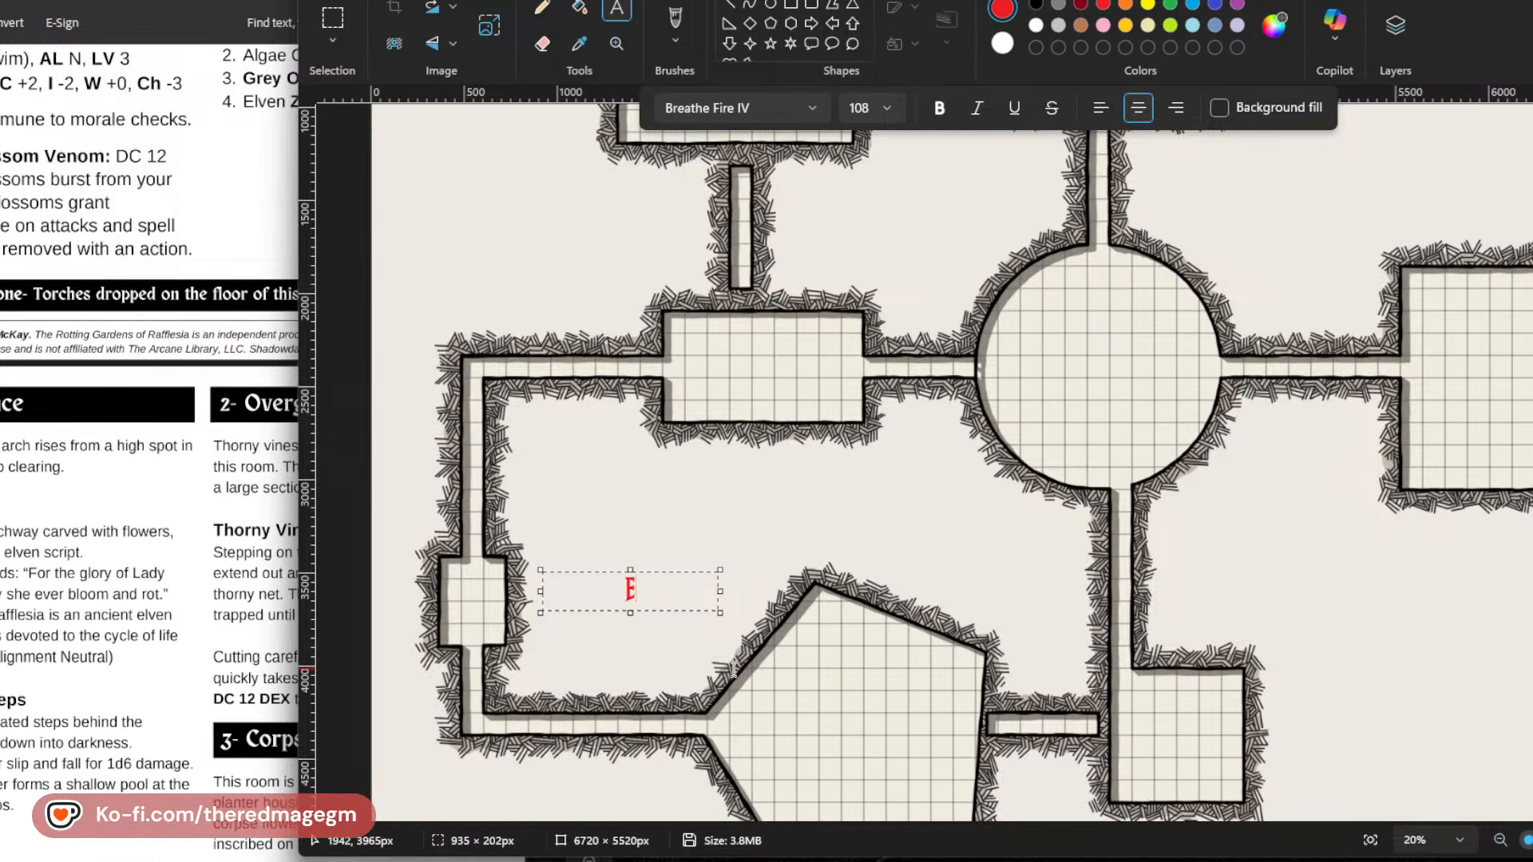
text(NTRANCE)
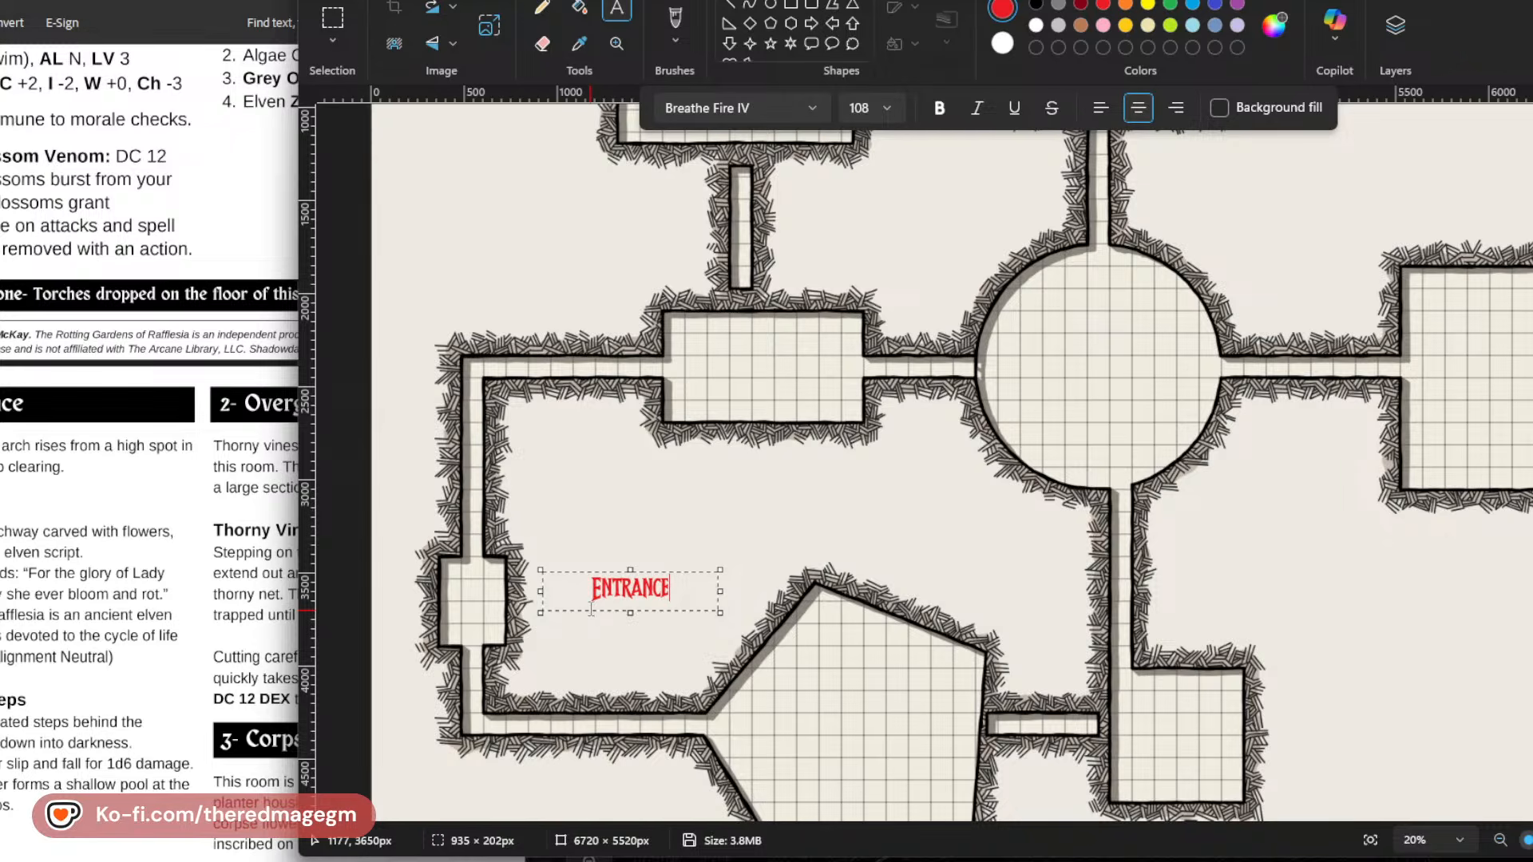
drag(583, 610, 522, 600)
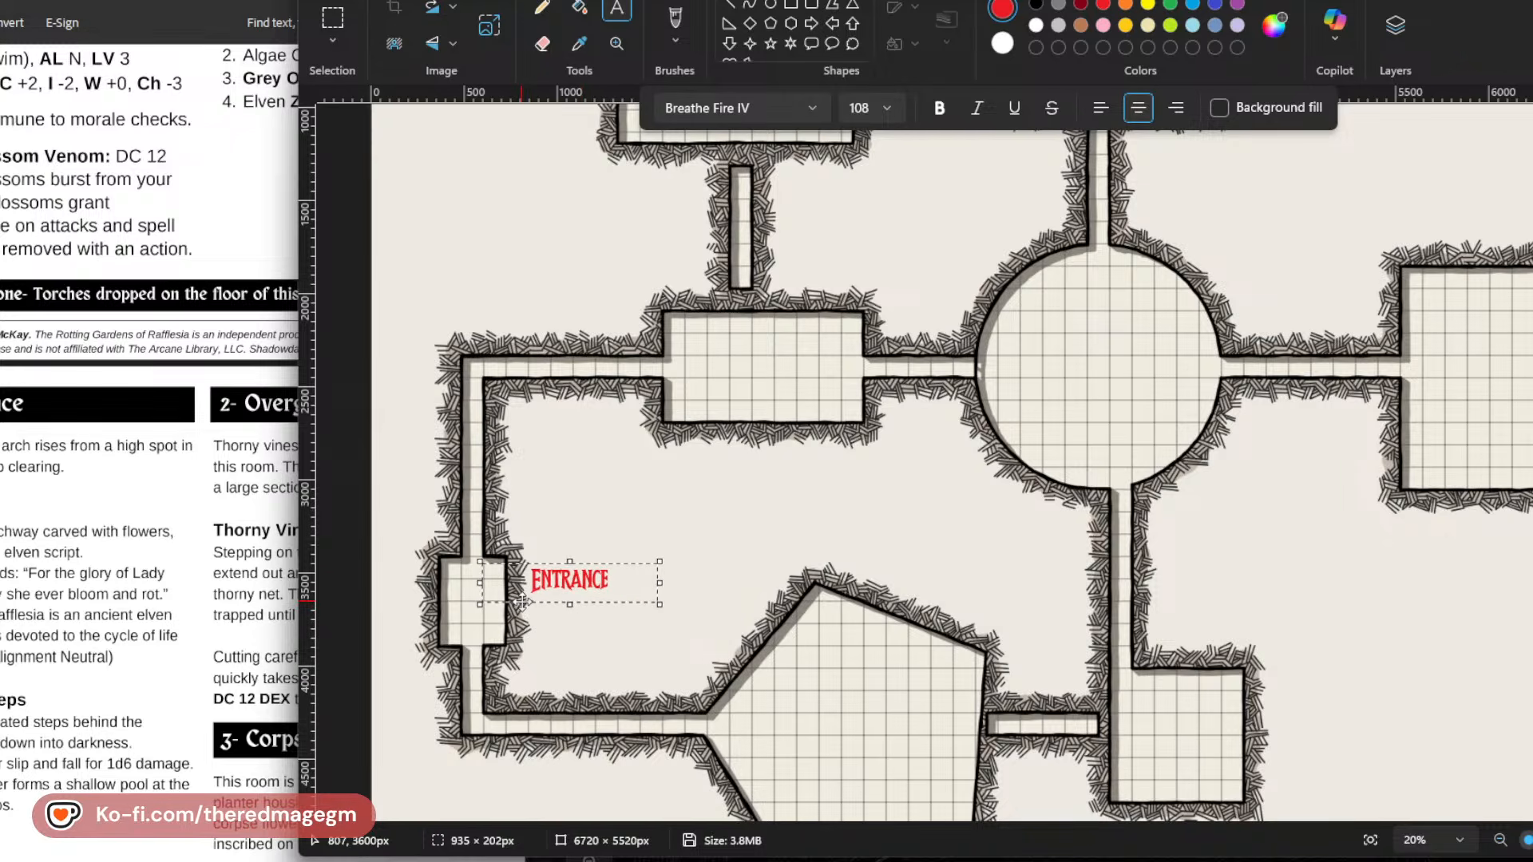
click(628, 490)
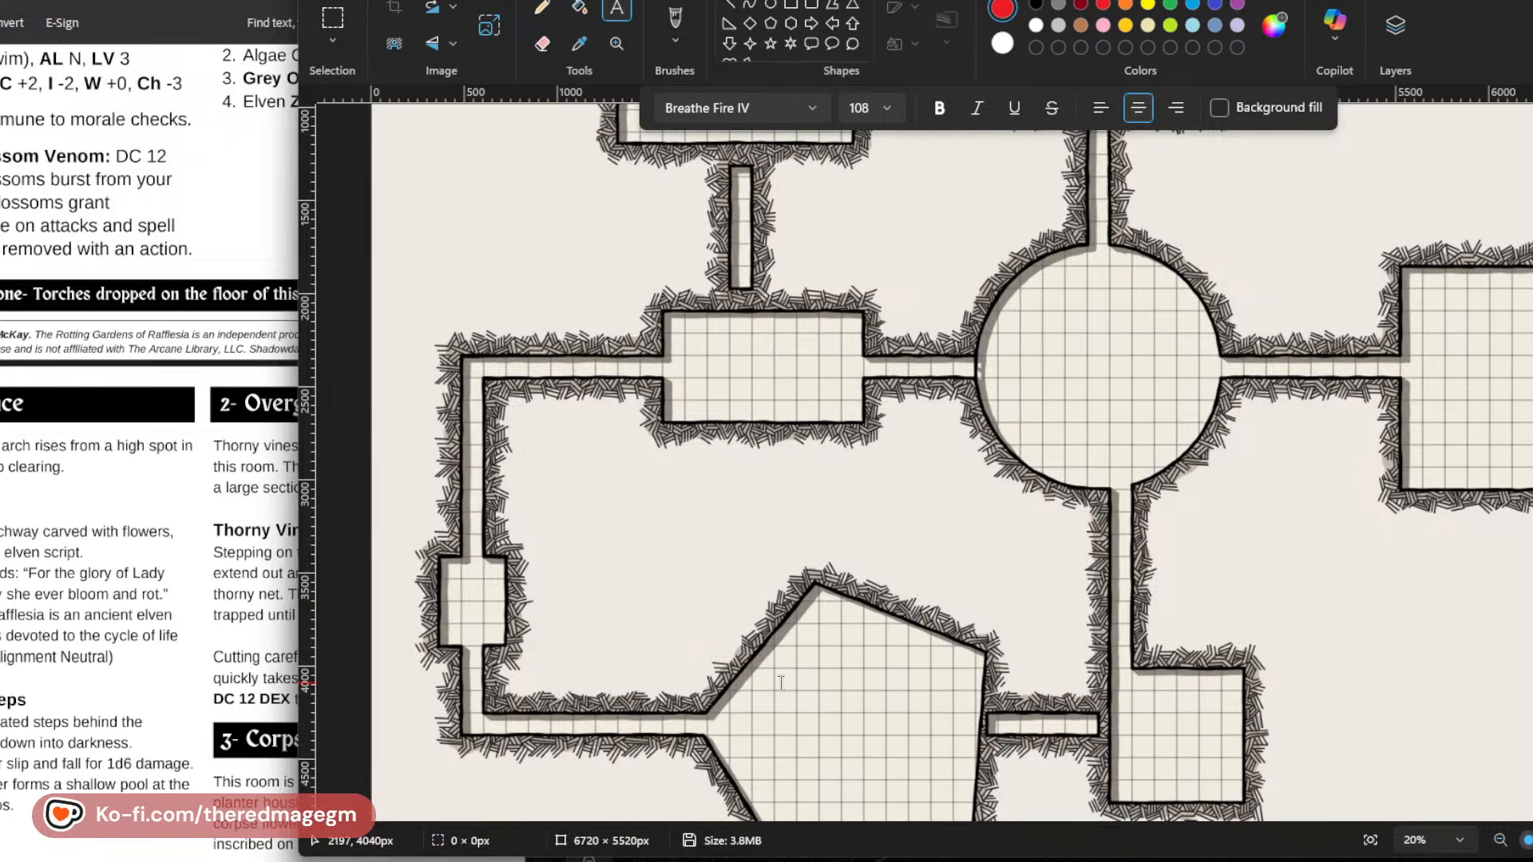
Check room 2's name in the PDF and place a red "Overgrown Room" label centred just below the rectangular room west of the circular room.
key(alt+Tab)
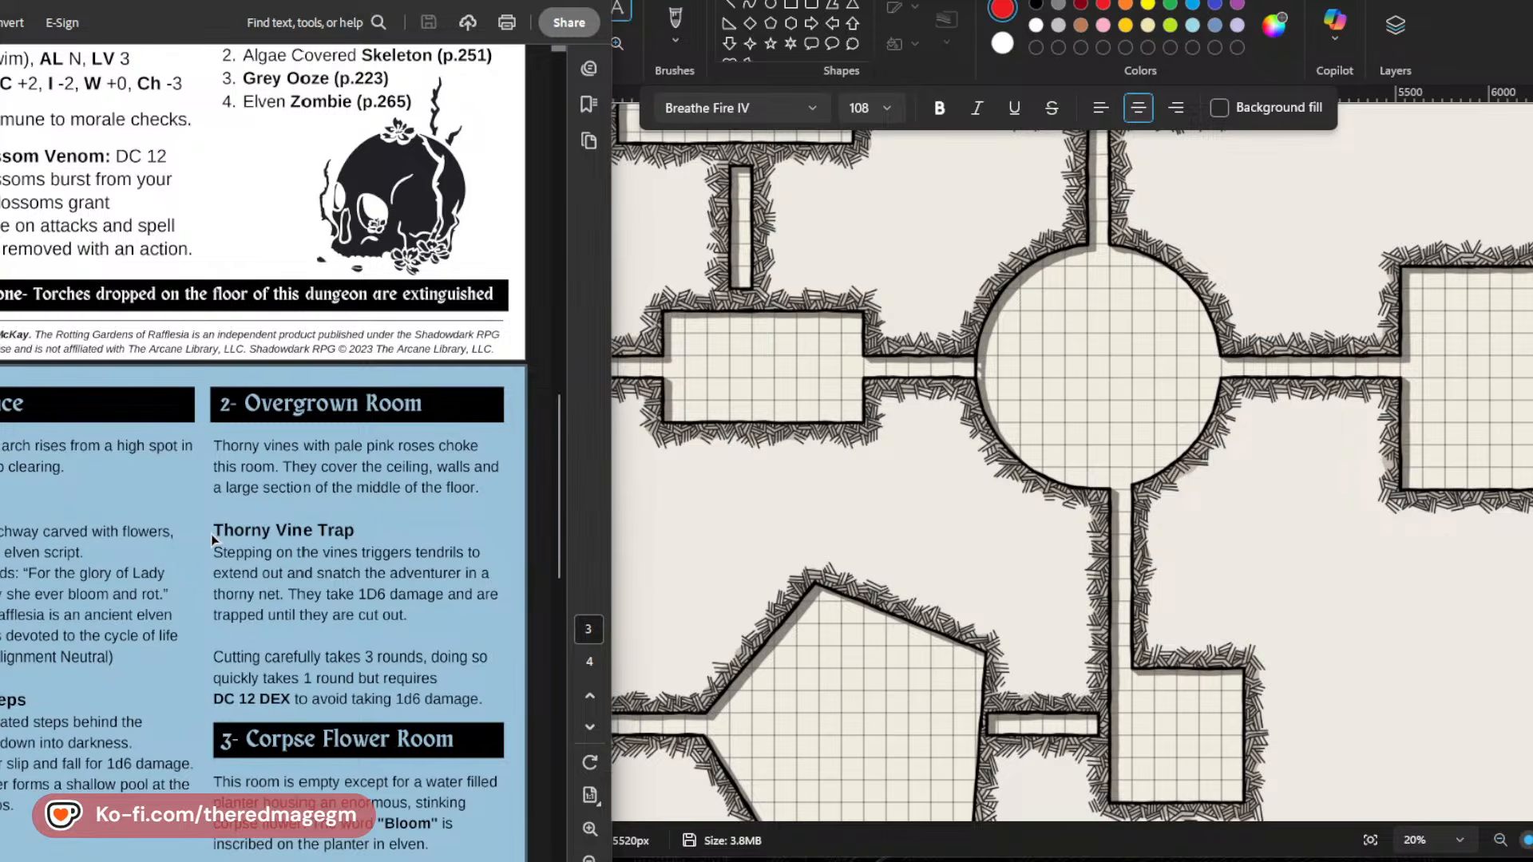
scroll(589, 553, up, 8)
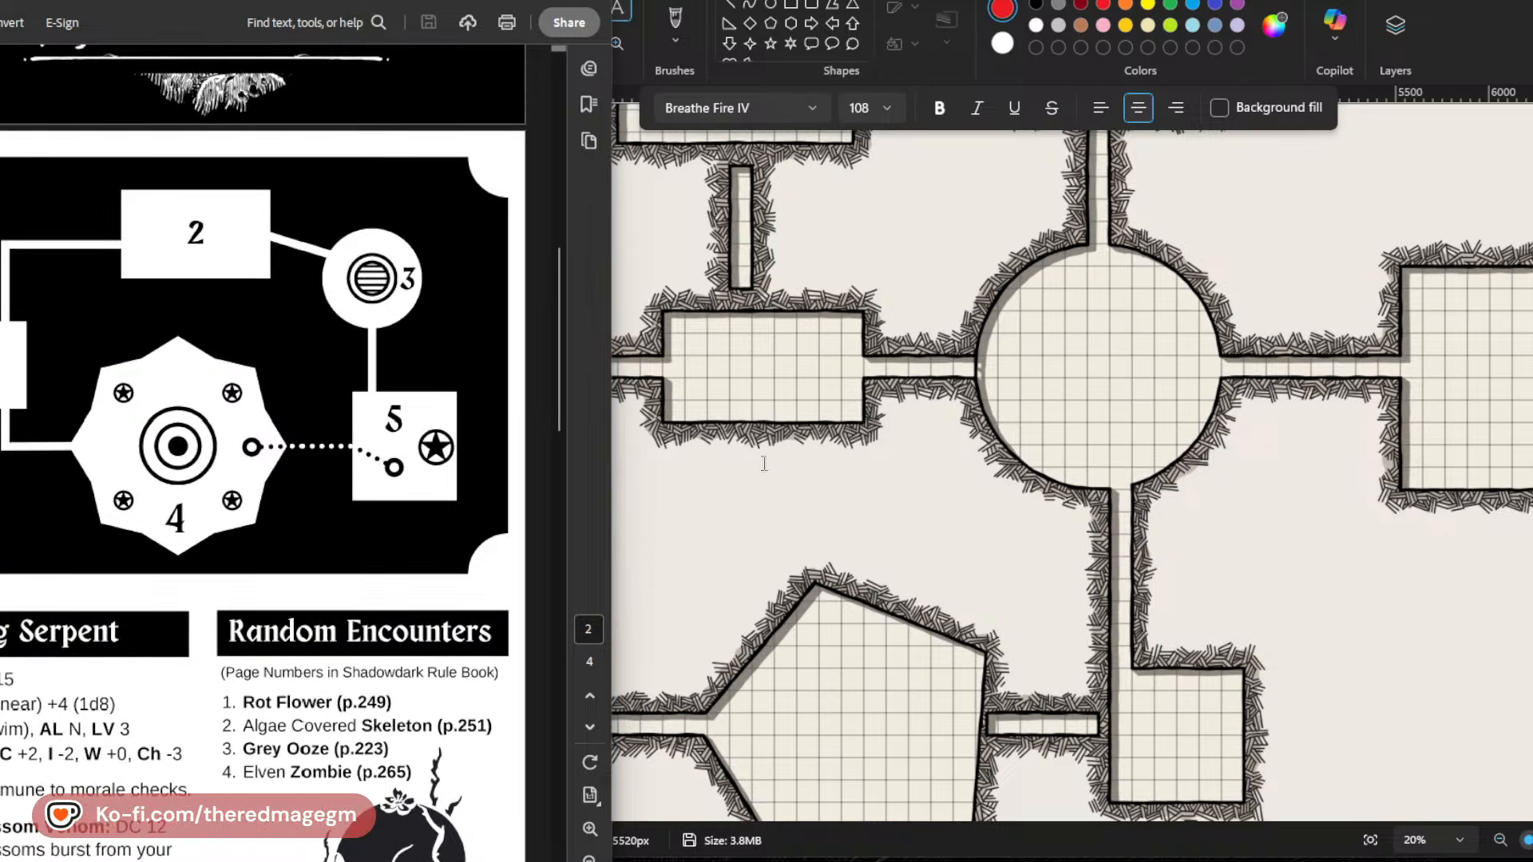
click(700, 462)
click(653, 455)
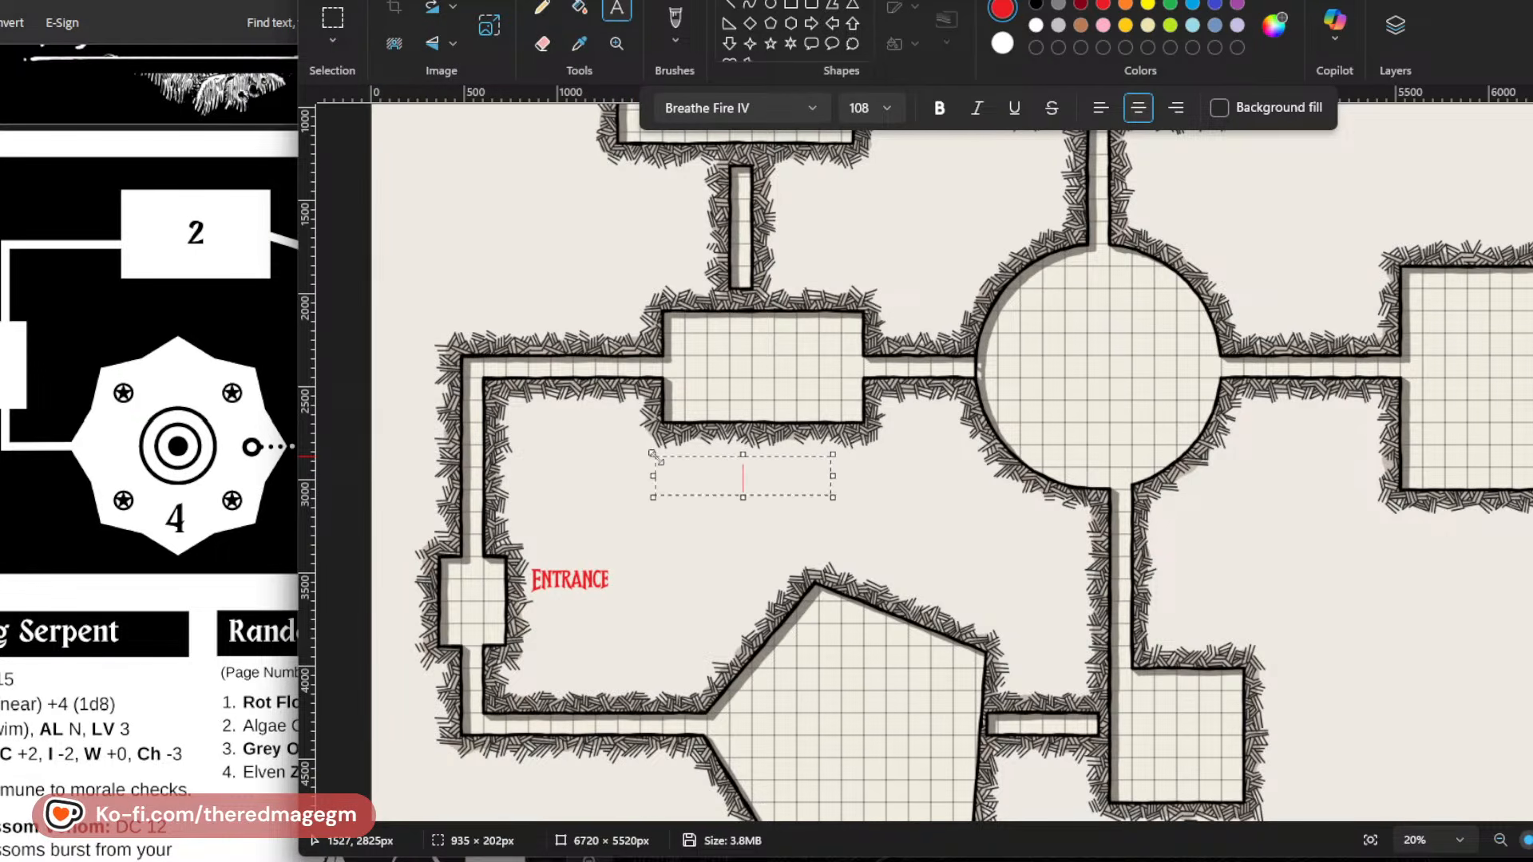
text(OVERGROWN ROOM)
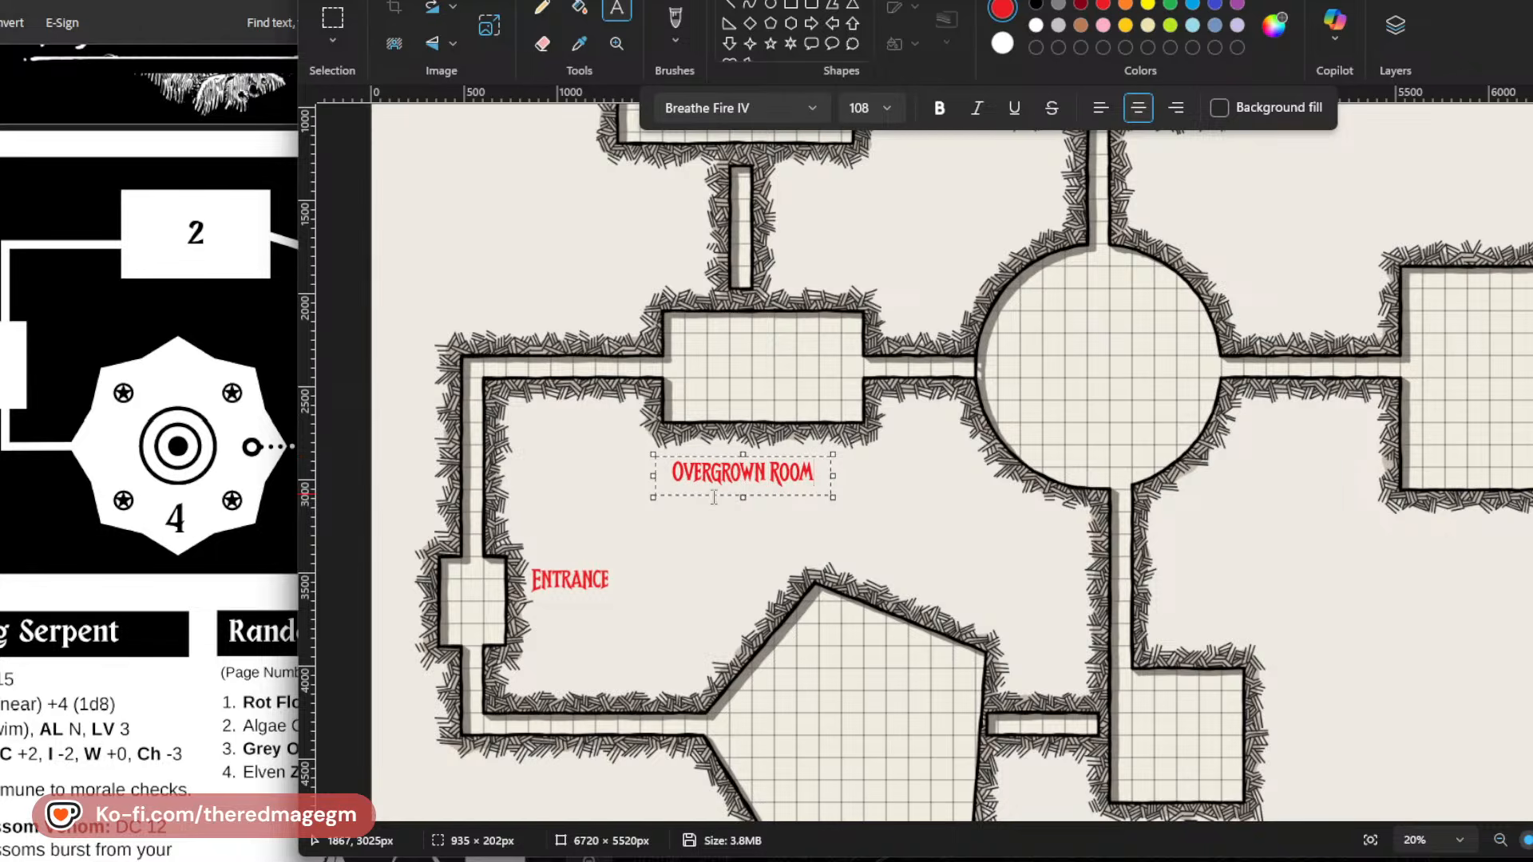
drag(720, 494, 735, 482)
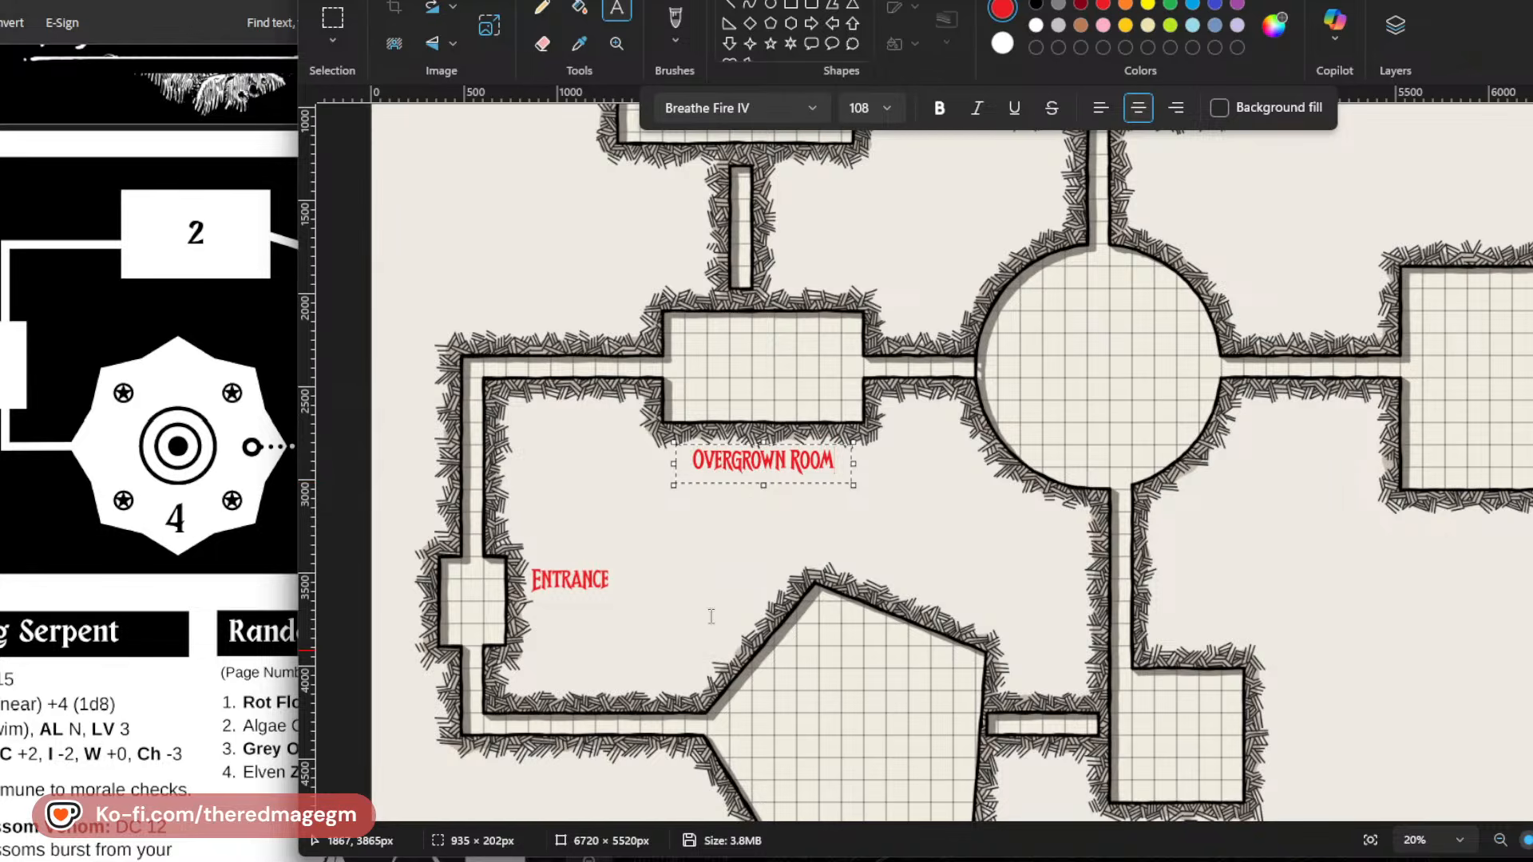
click(780, 552)
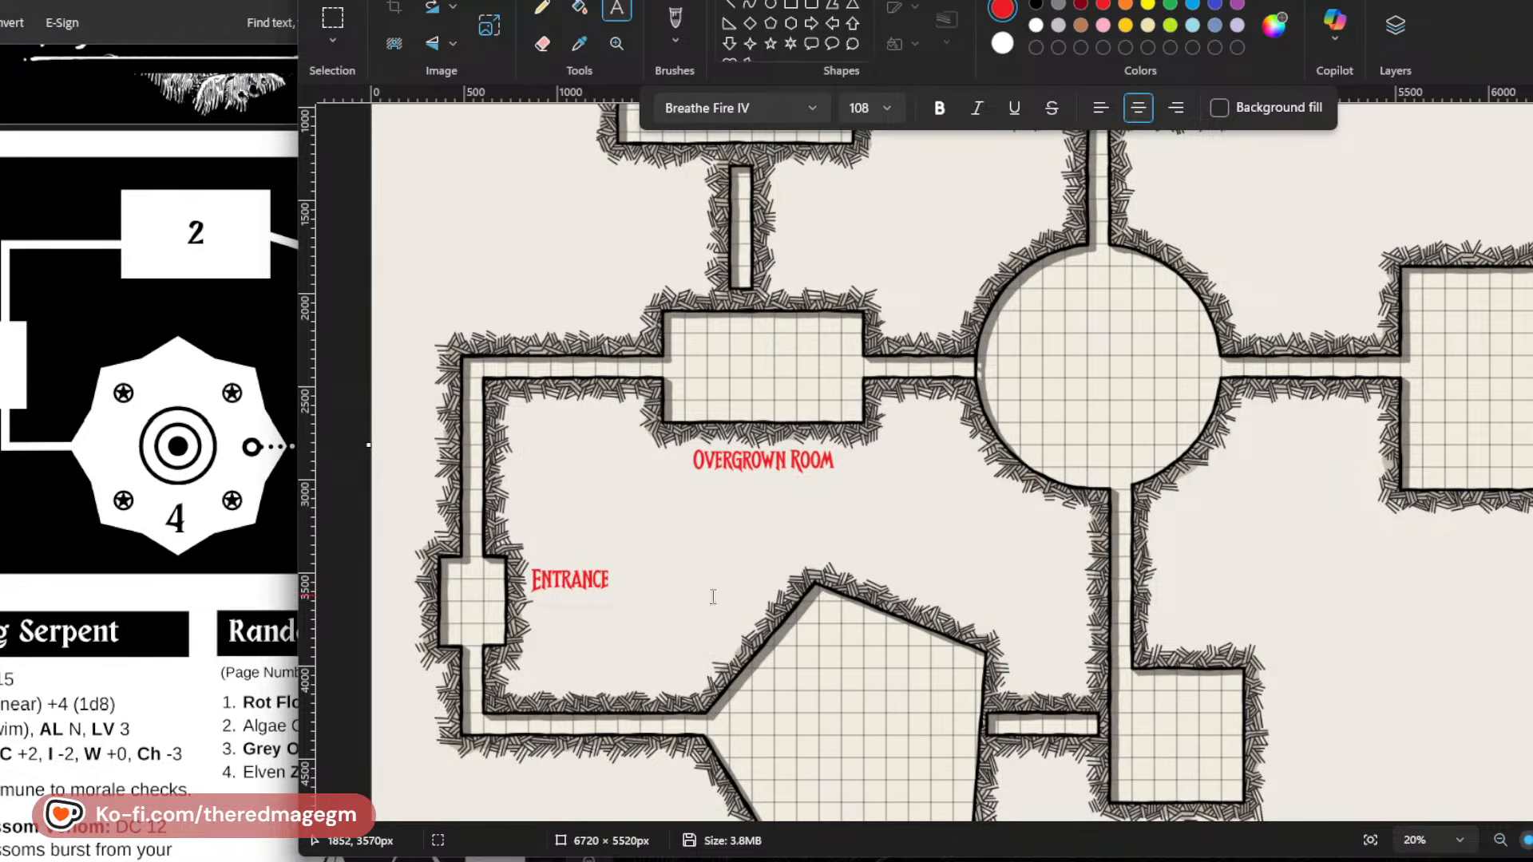
Look up room 3's name in the PDF's room descriptions and its location on the PDF's dungeon map.
scroll(708, 602, down, 3)
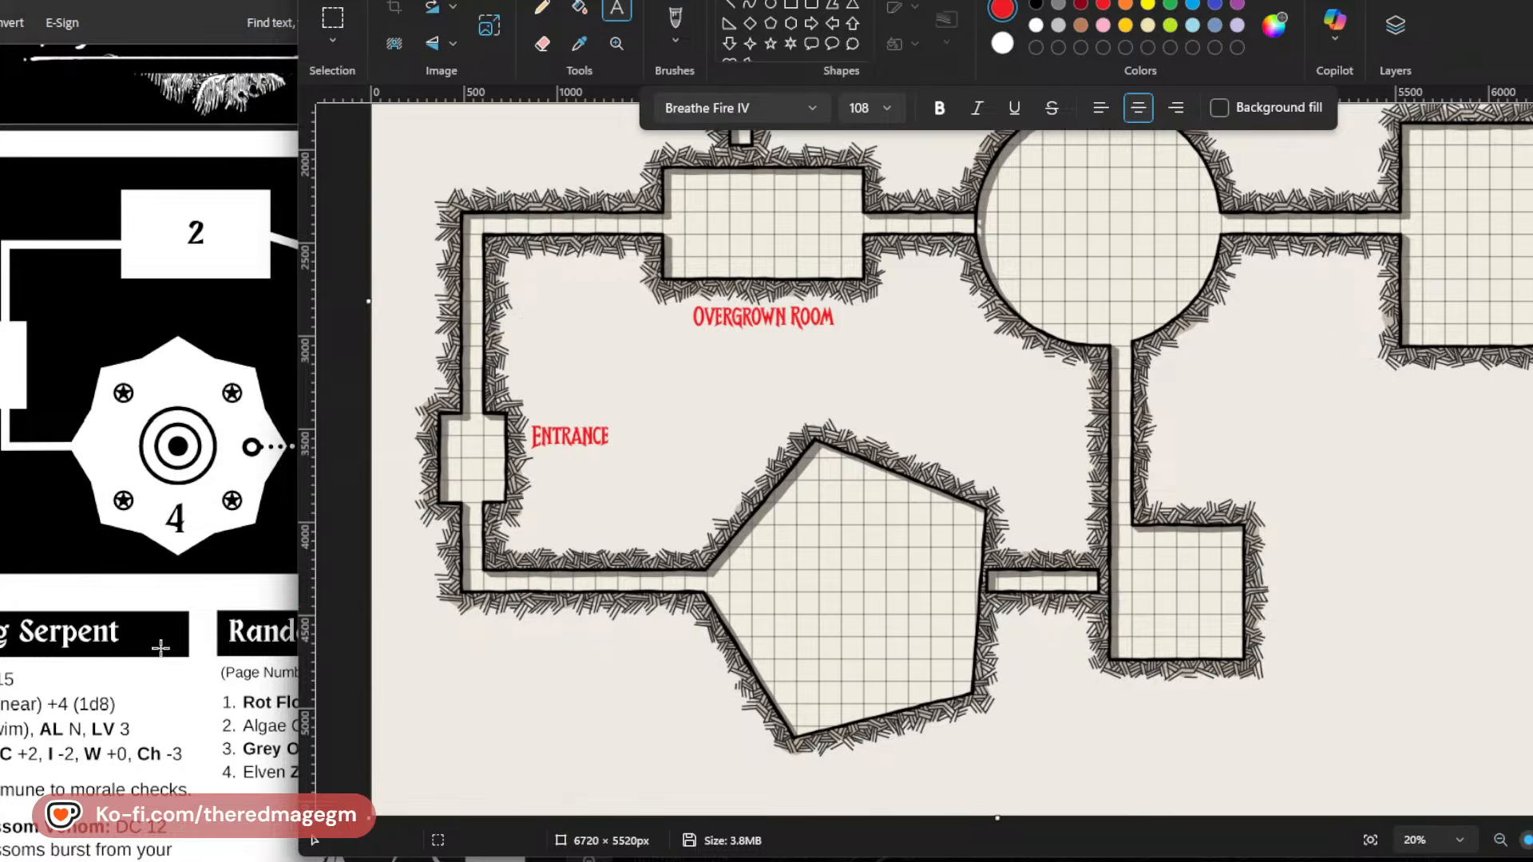
scroll(162, 654, down, 2)
click(162, 654)
scroll(162, 643, down, 10)
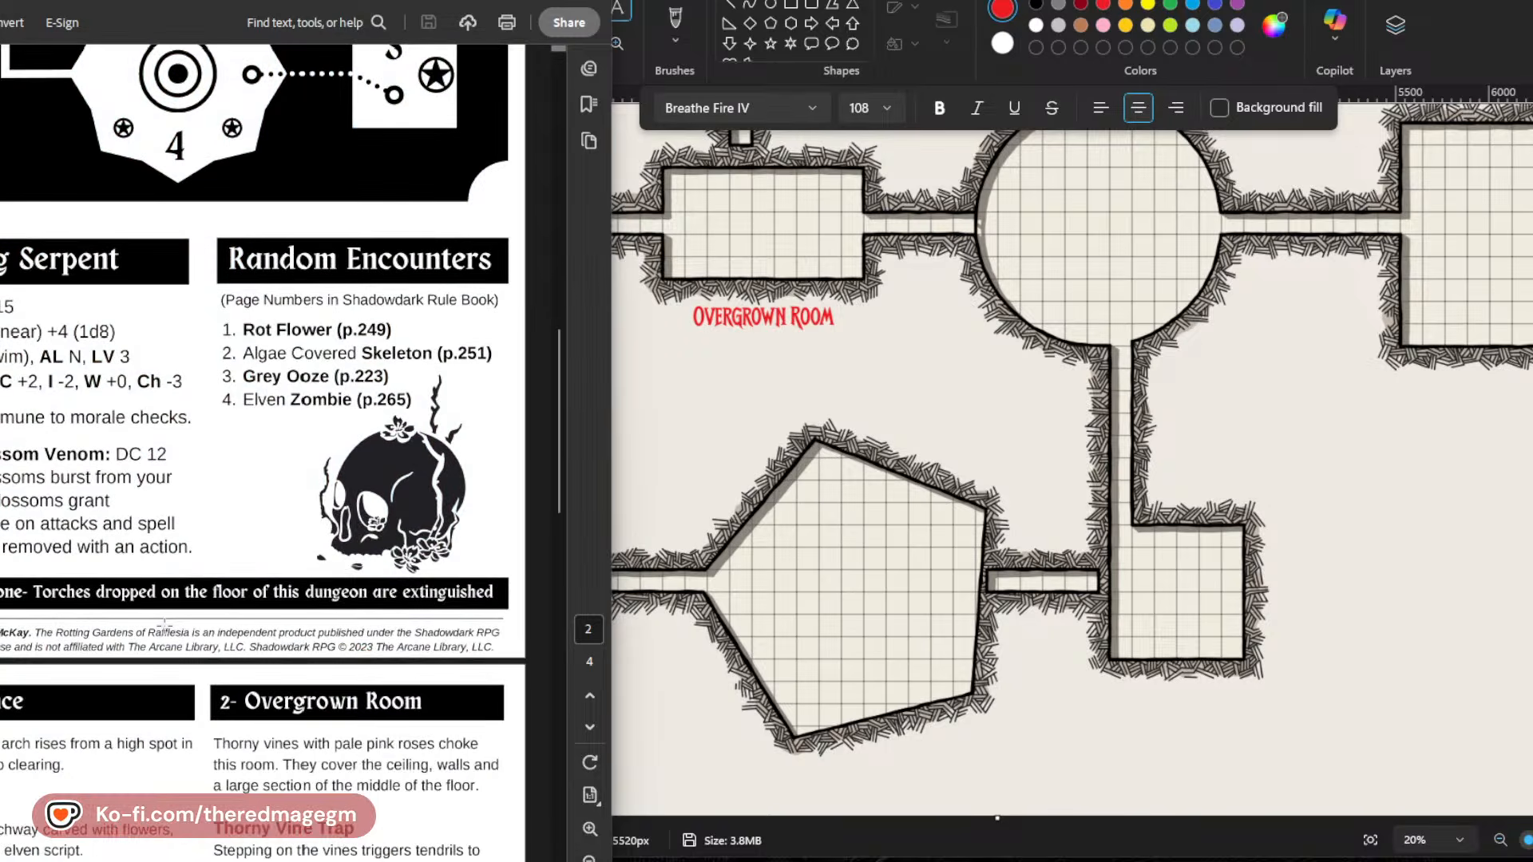
scroll(163, 625, up, 2)
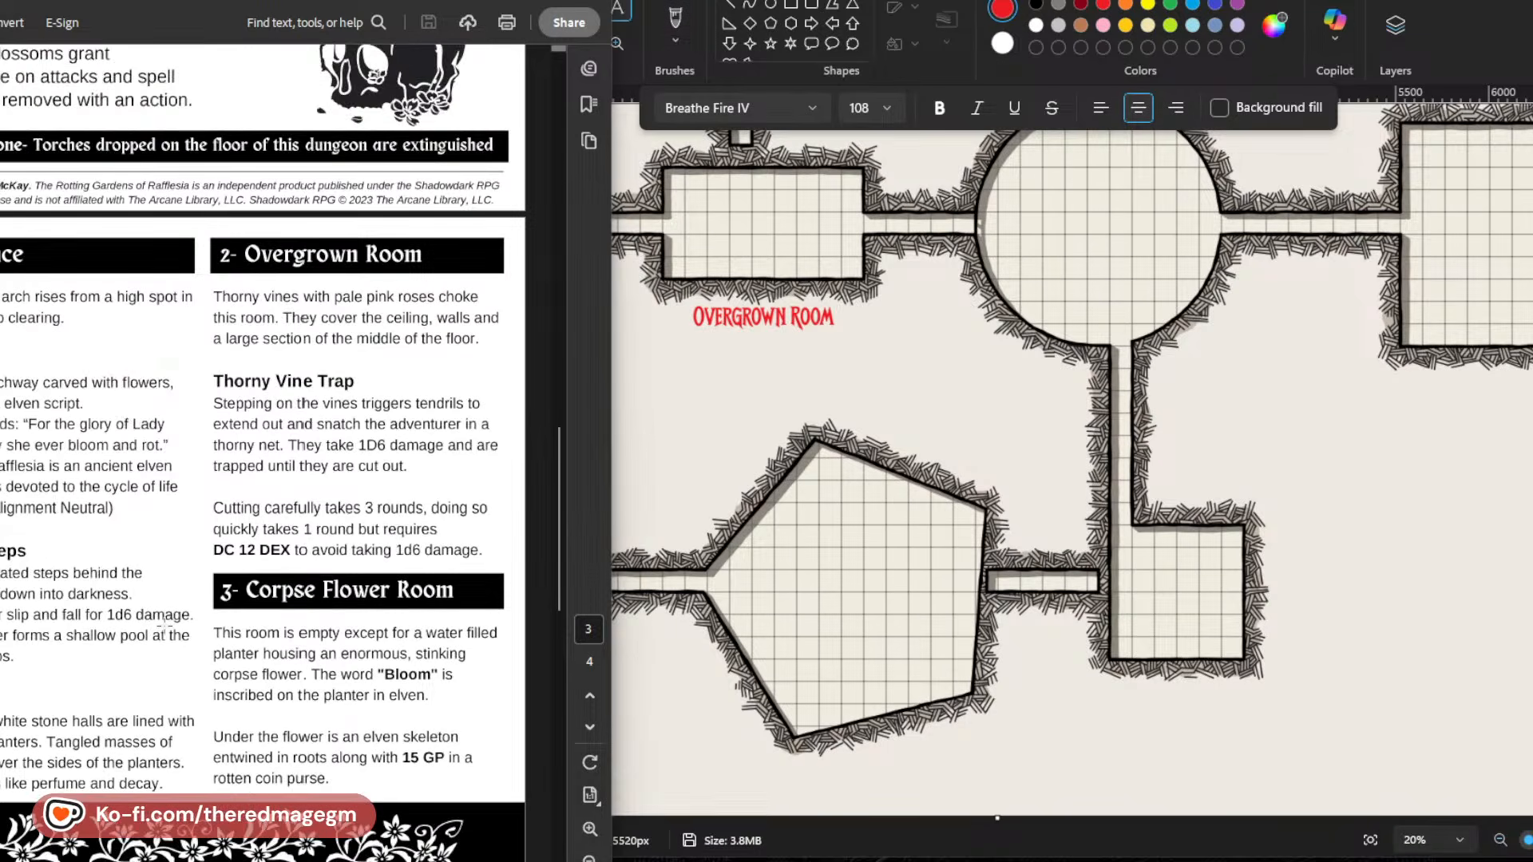
scroll(1002, 276, up, 1)
scroll(1003, 275, up, 3)
scroll(491, 406, up, 8)
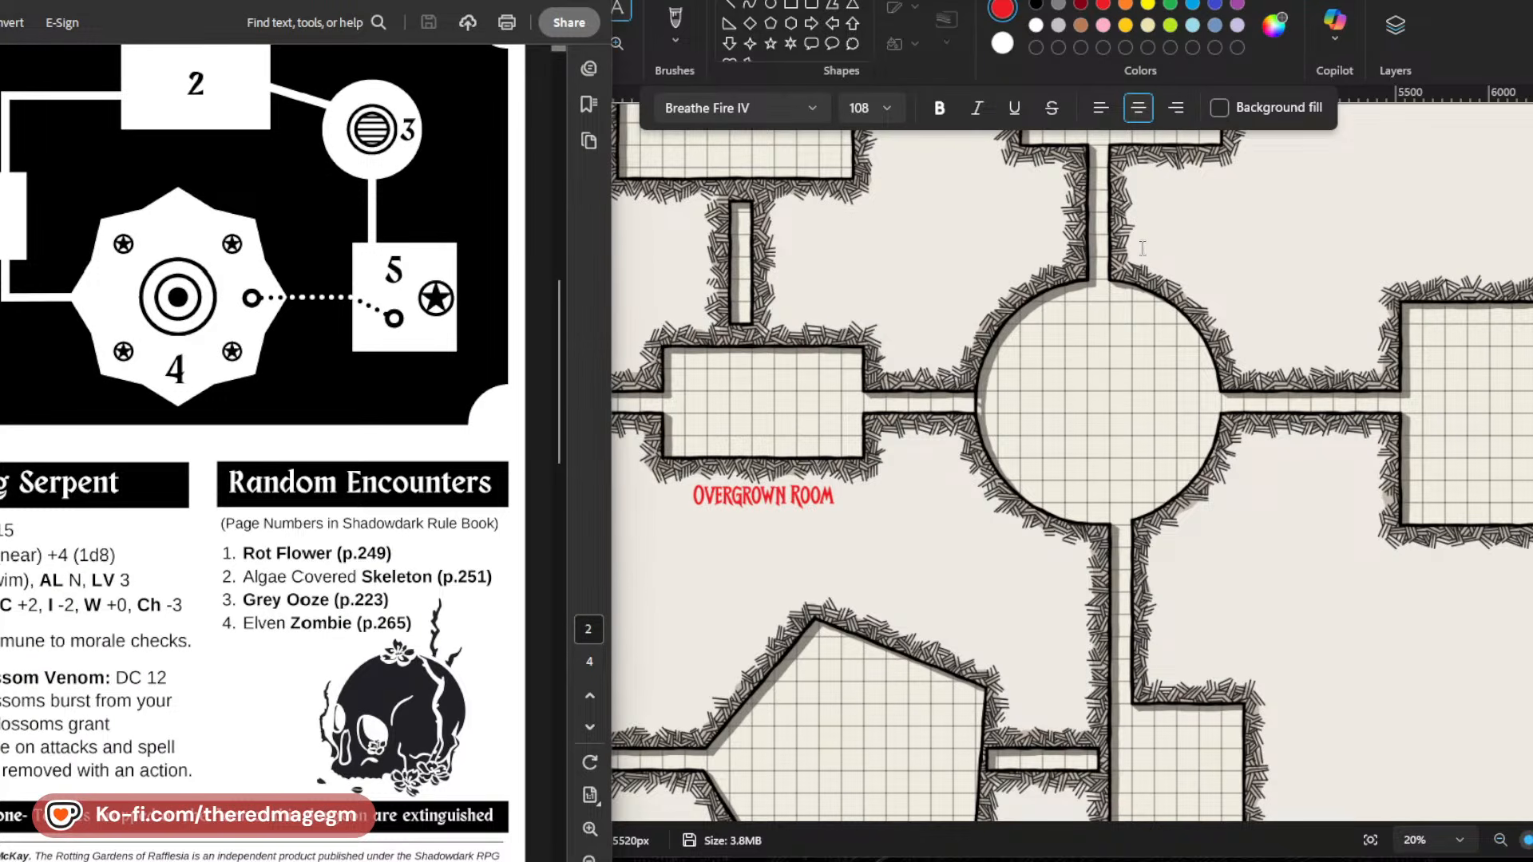
Add a red two-line label "Corpse Flower Room" outside the circular room's upper-right edge.
click(1138, 249)
text(CORPSE FLOWER)
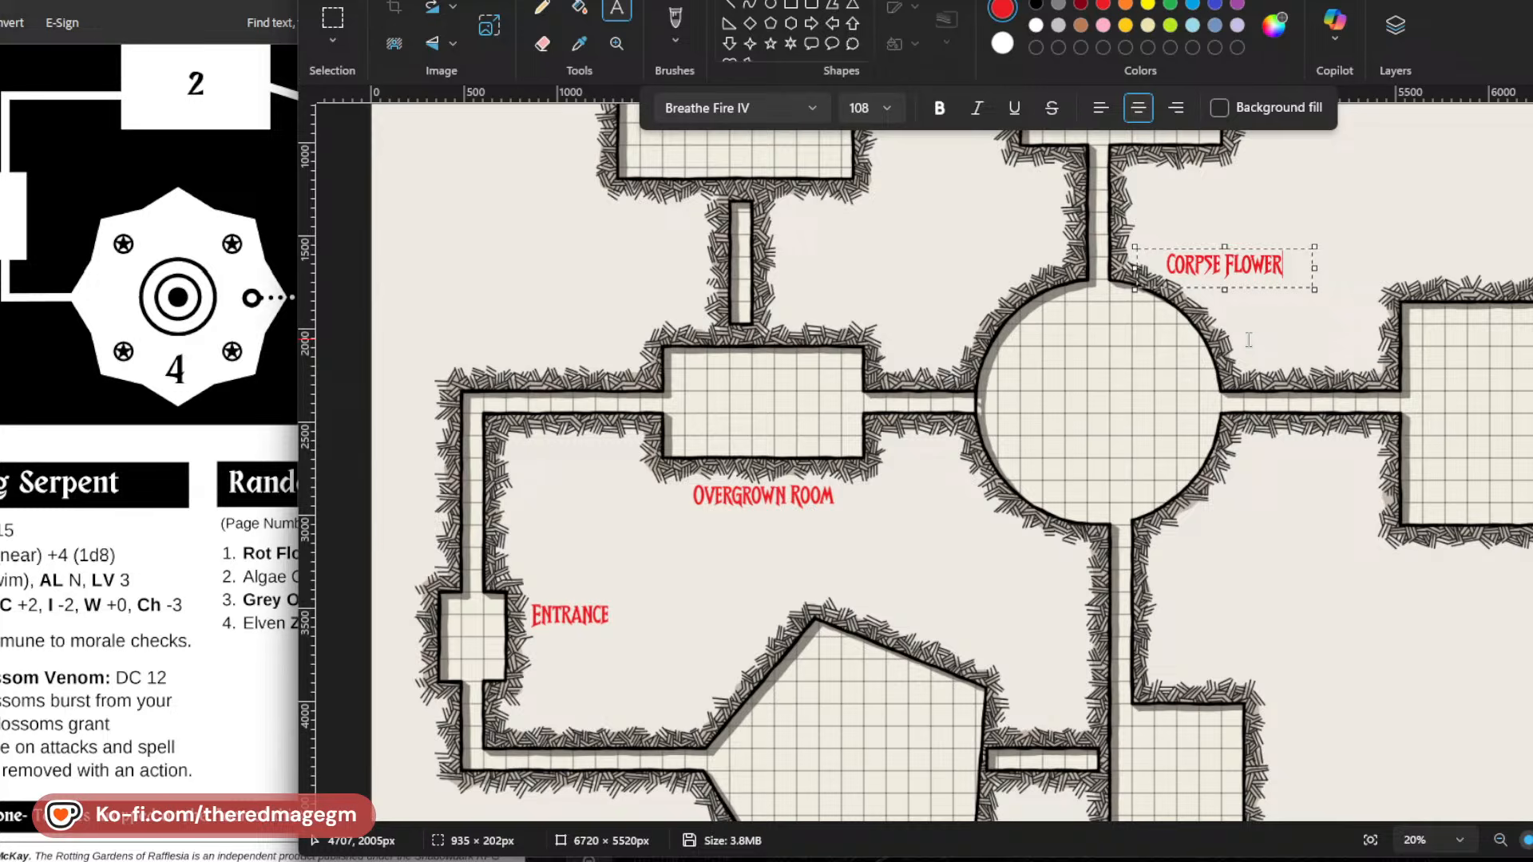
key(Return)
text(ROOM)
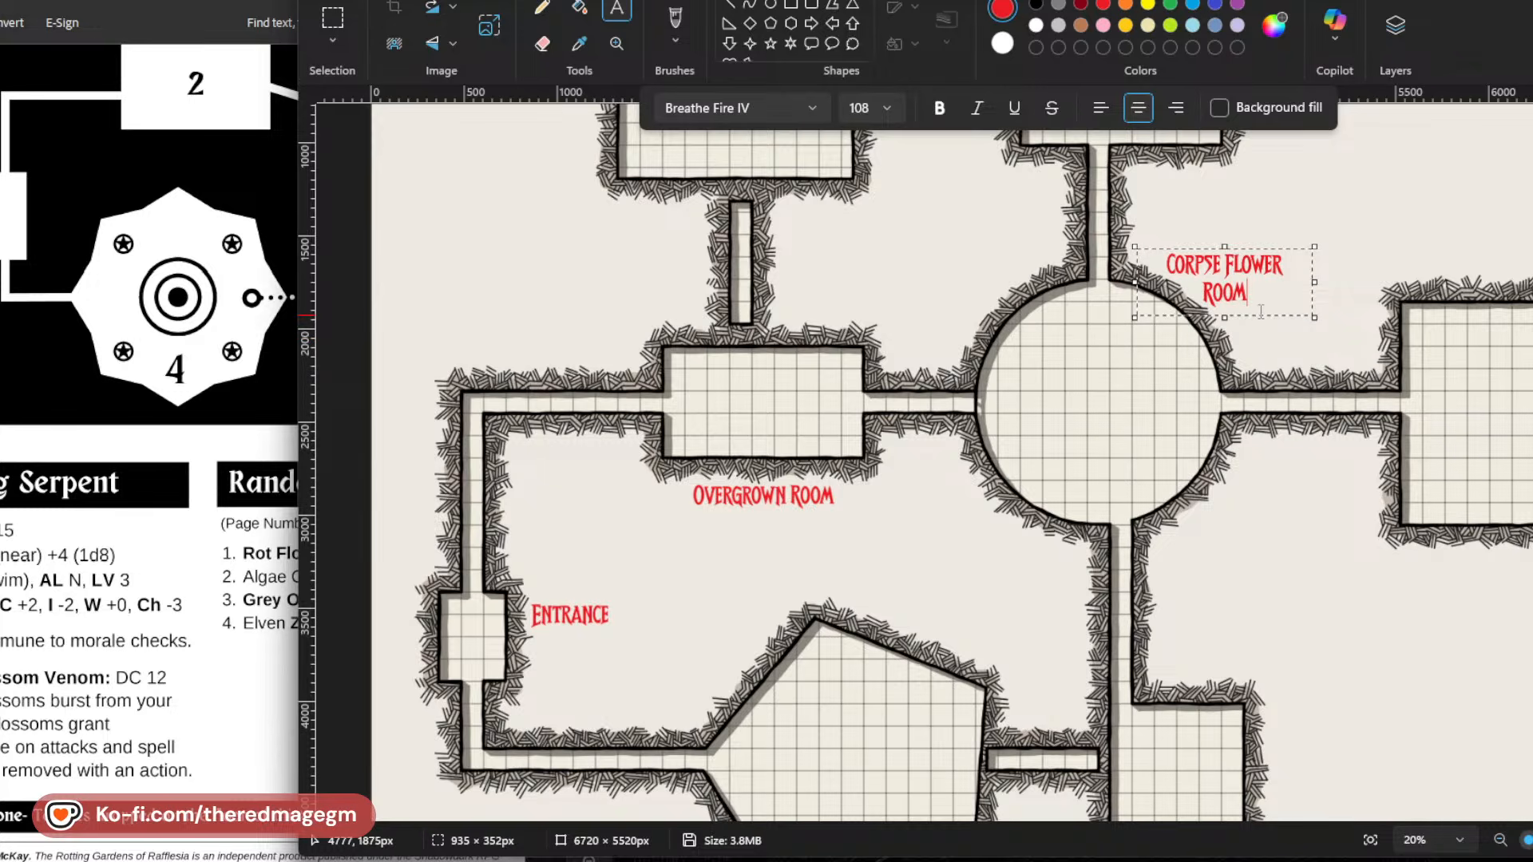
drag(1246, 314, 1258, 327)
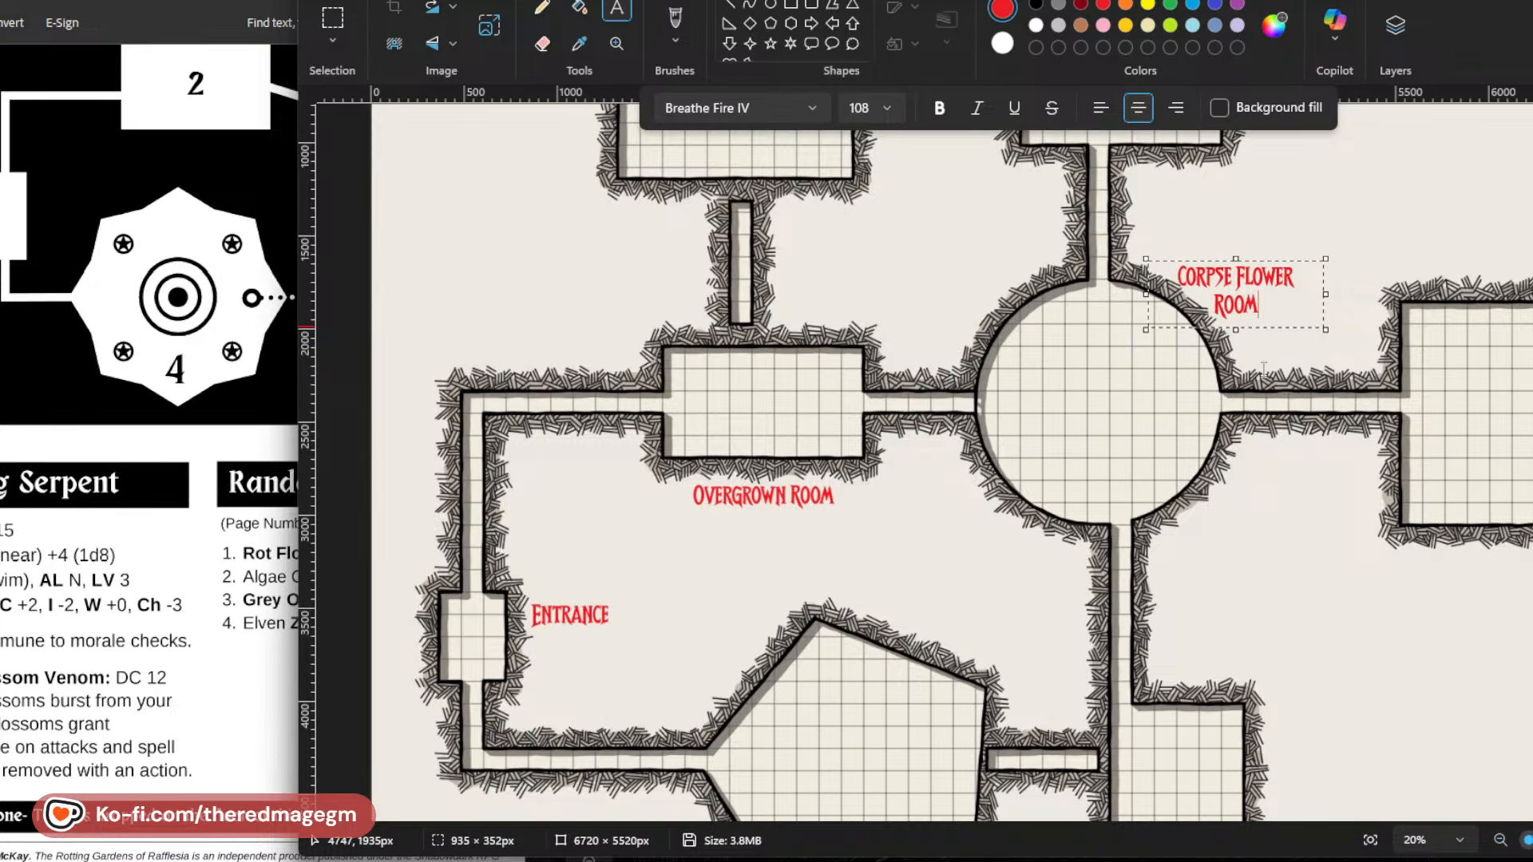
click(1287, 502)
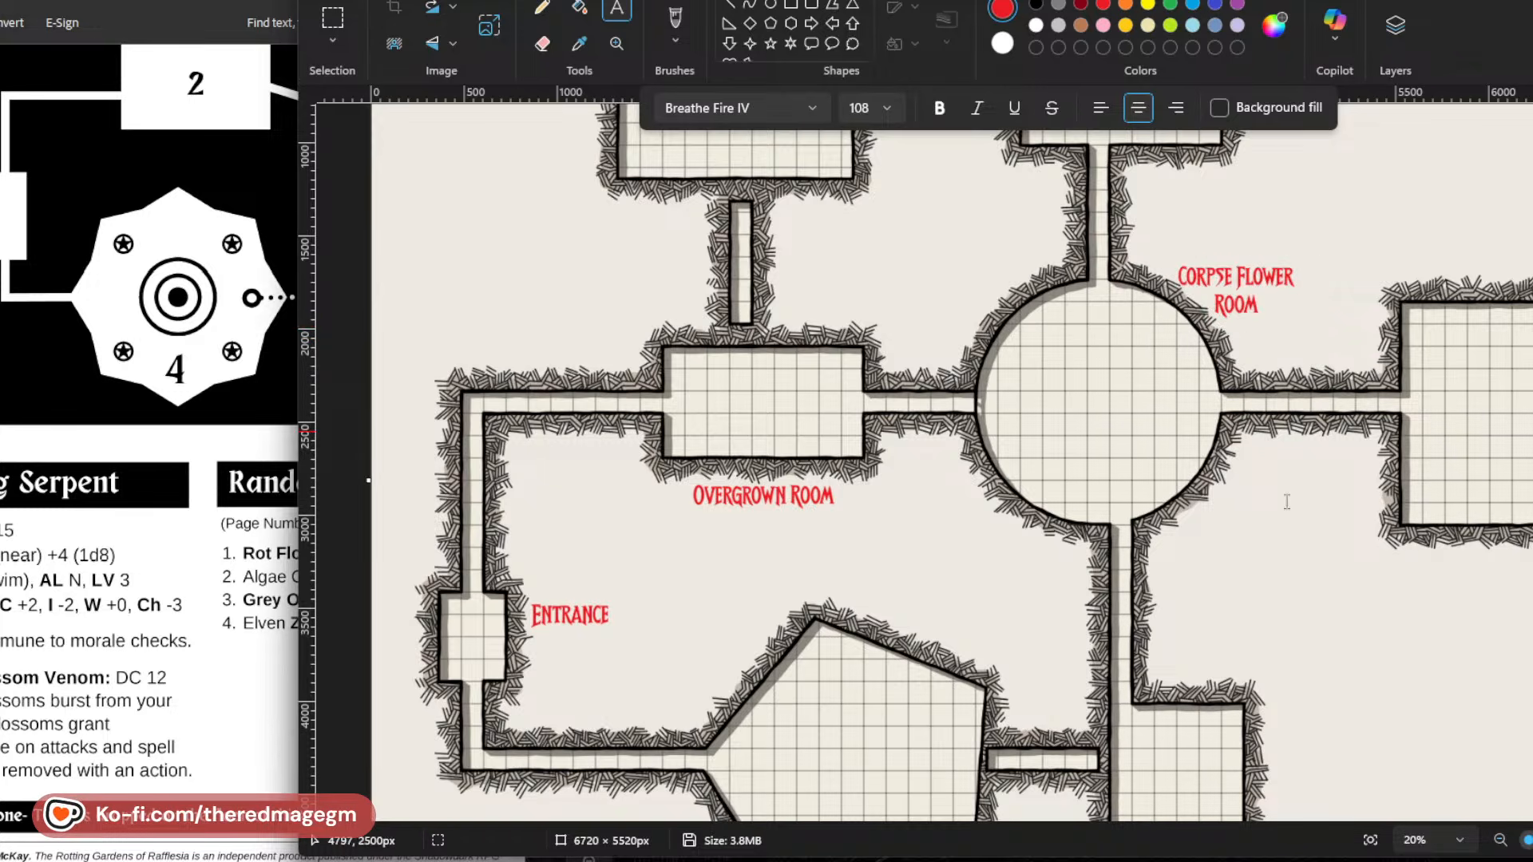
Look up room 4's name in the PDF and place a red "Fountain Room" label just below the pentagonal room.
scroll(199, 545, down, 7)
click(218, 548)
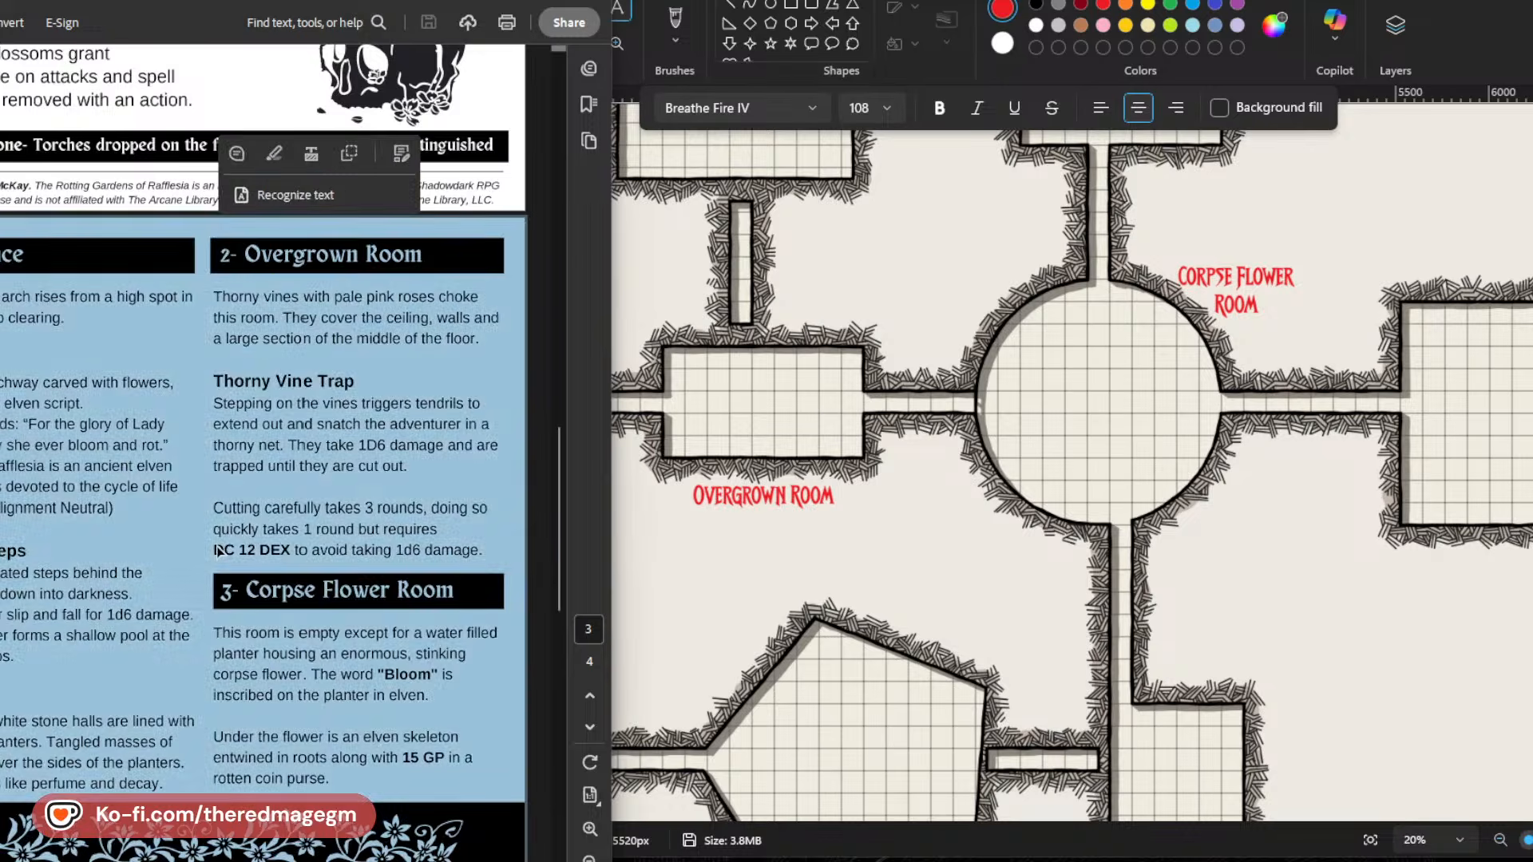
scroll(218, 548, down, 8)
scroll(1028, 612, down, 1)
scroll(1029, 612, down, 3)
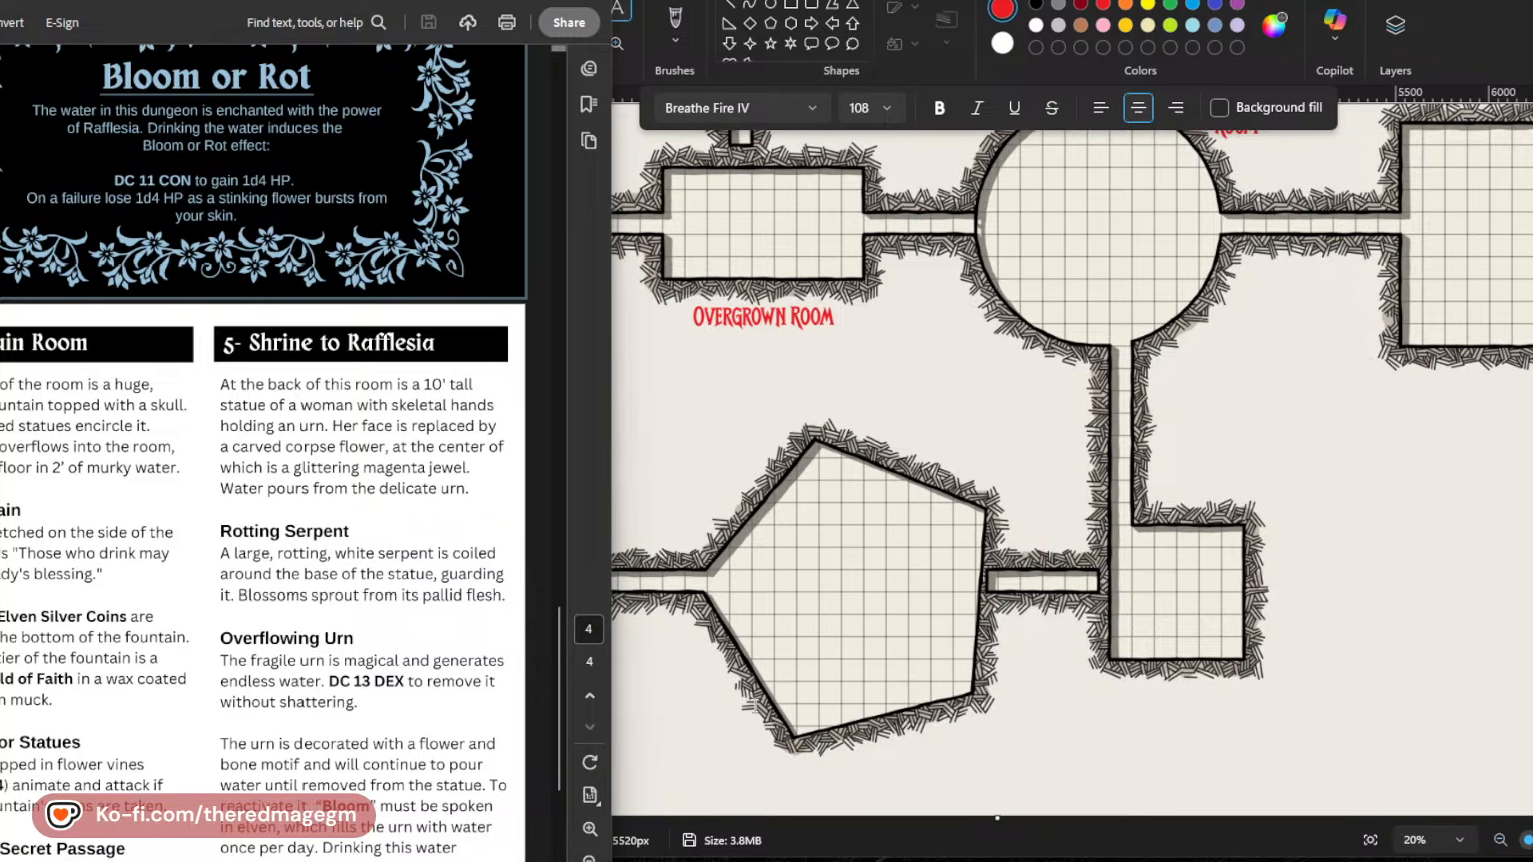
click(838, 770)
text(Fountain Room)
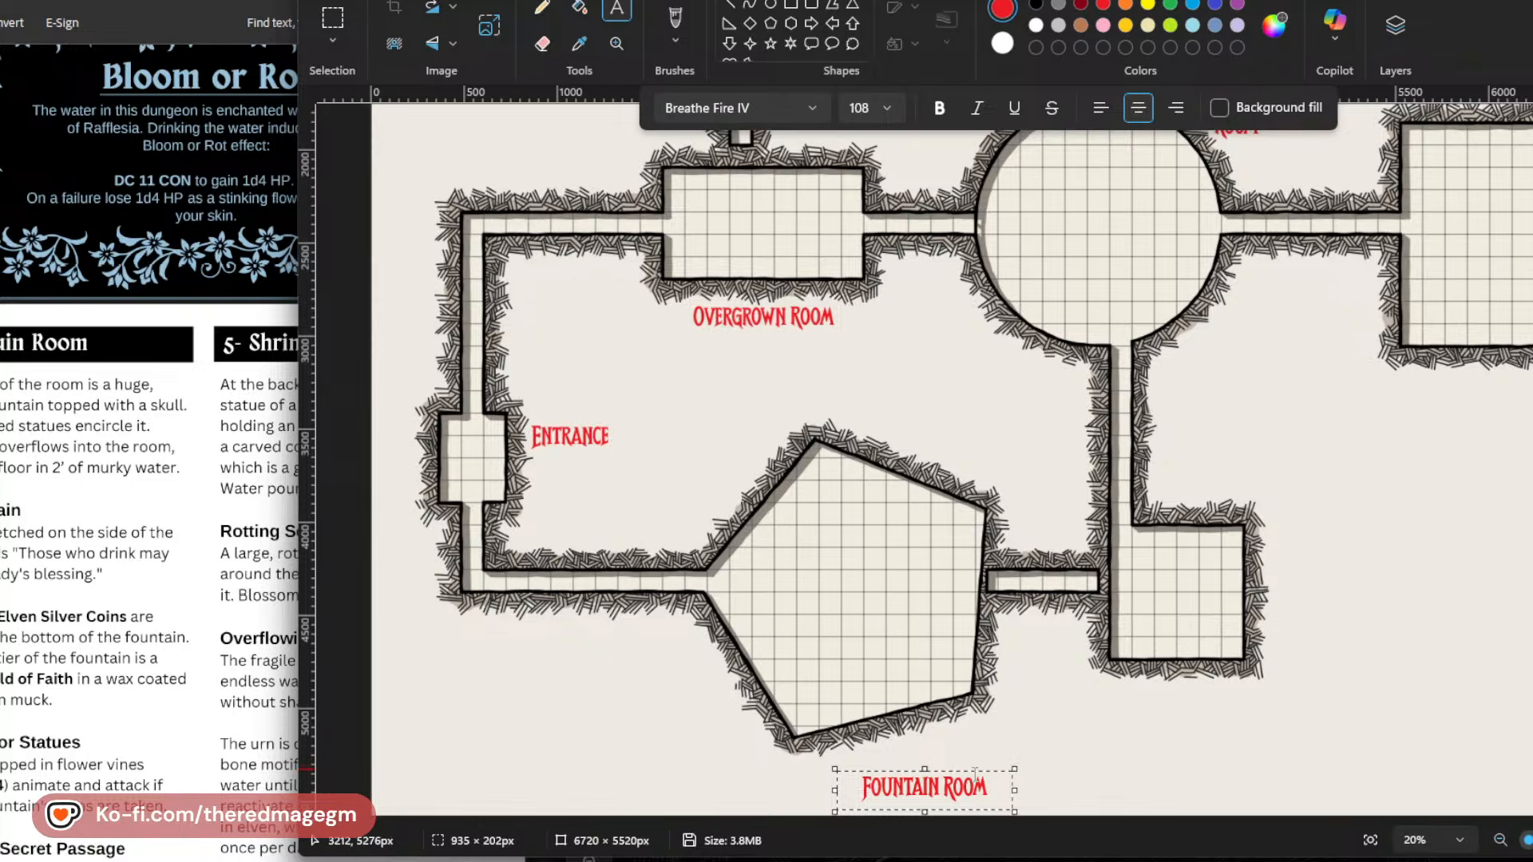
drag(950, 771, 926, 745)
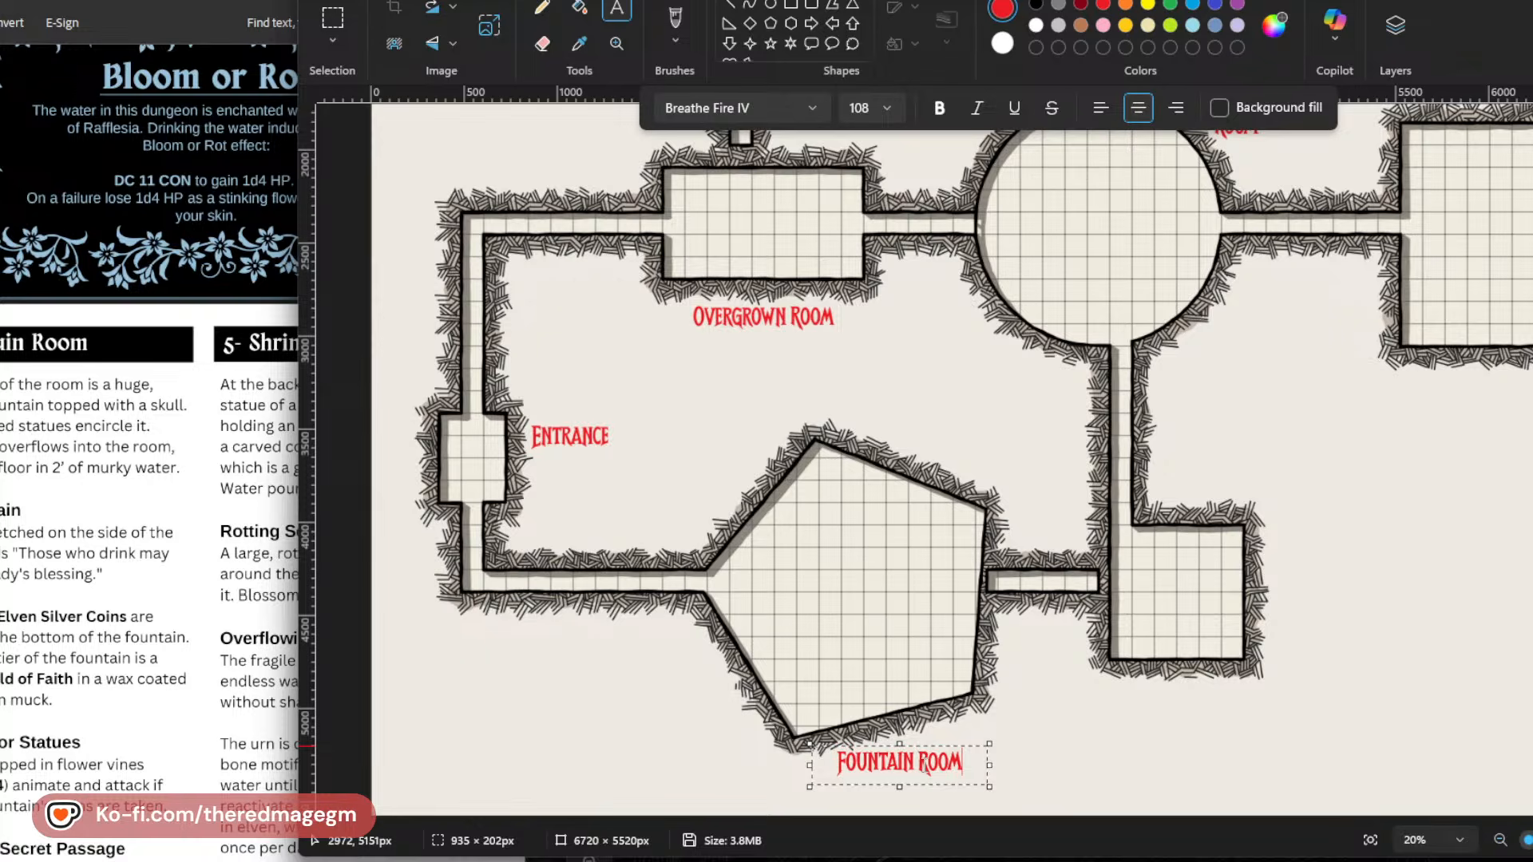
click(1094, 714)
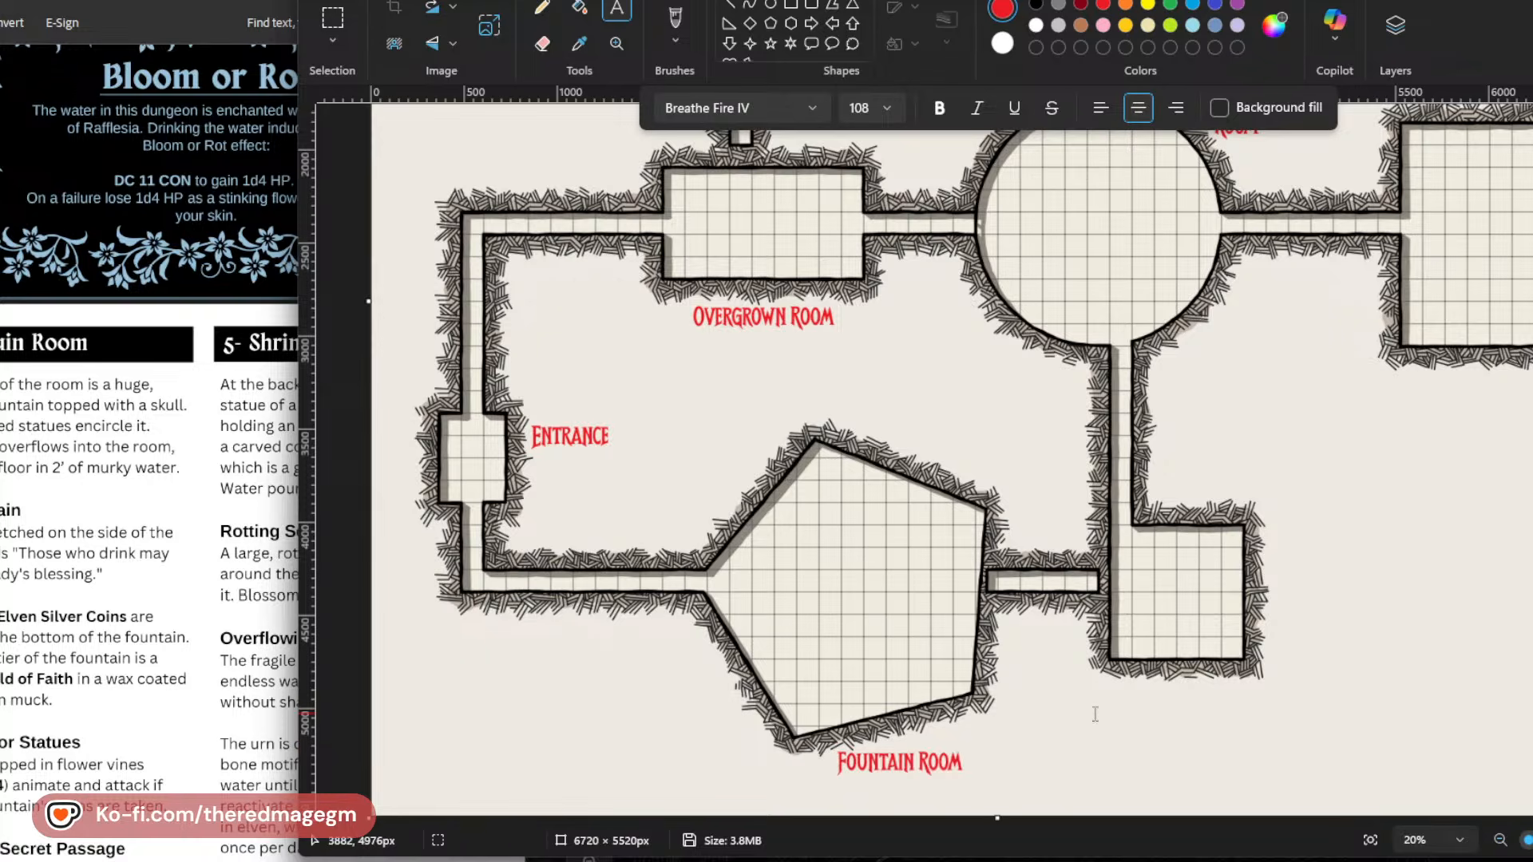
Check room 5 in the PDF and place a red two-line label "Rafflesia's Prison" beside the small southeast room's east wall.
click(122, 566)
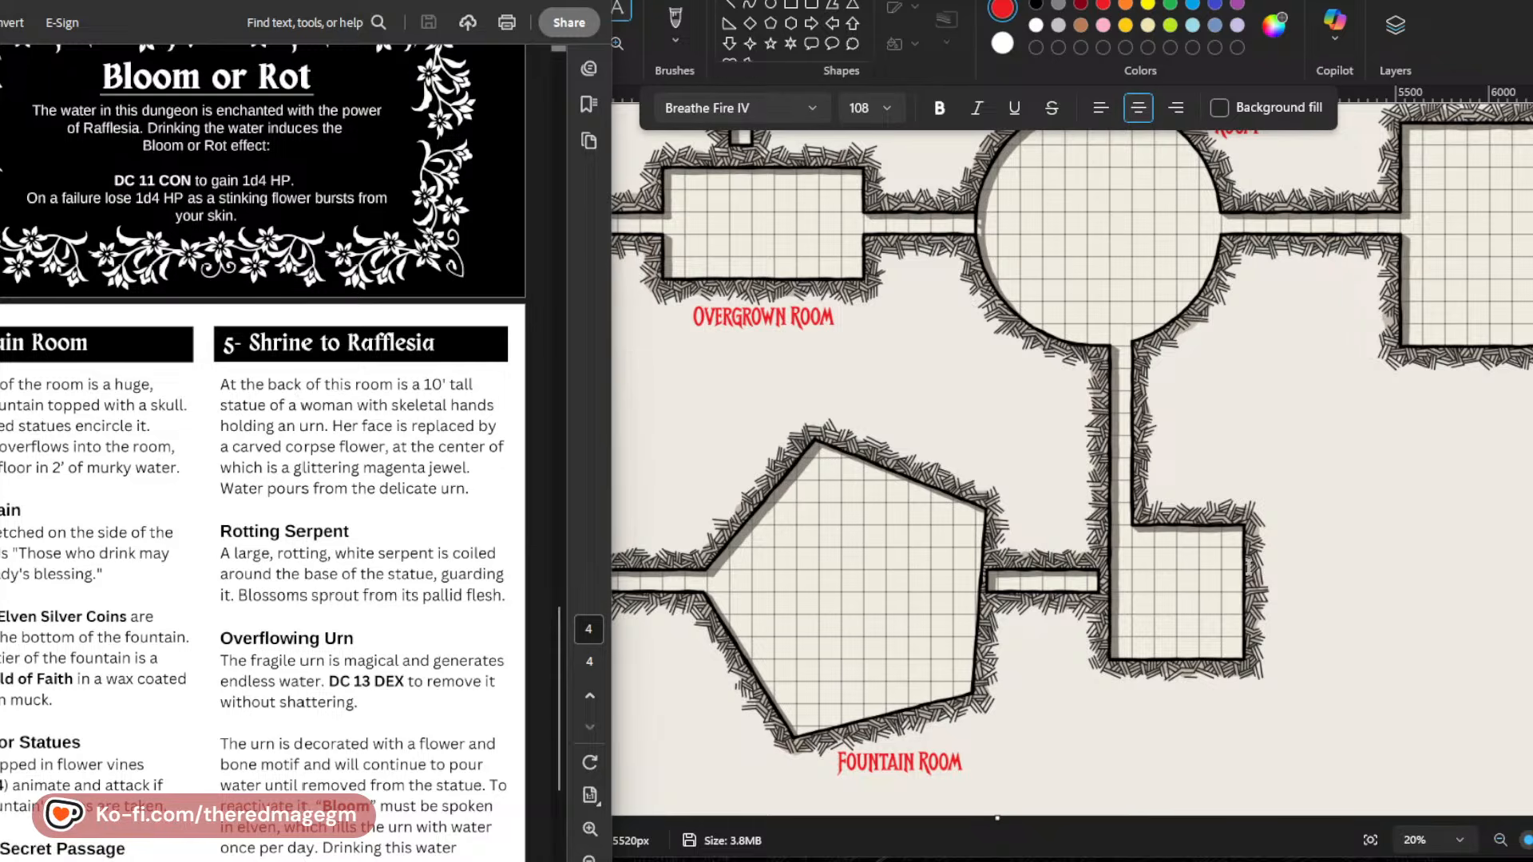
click(1274, 550)
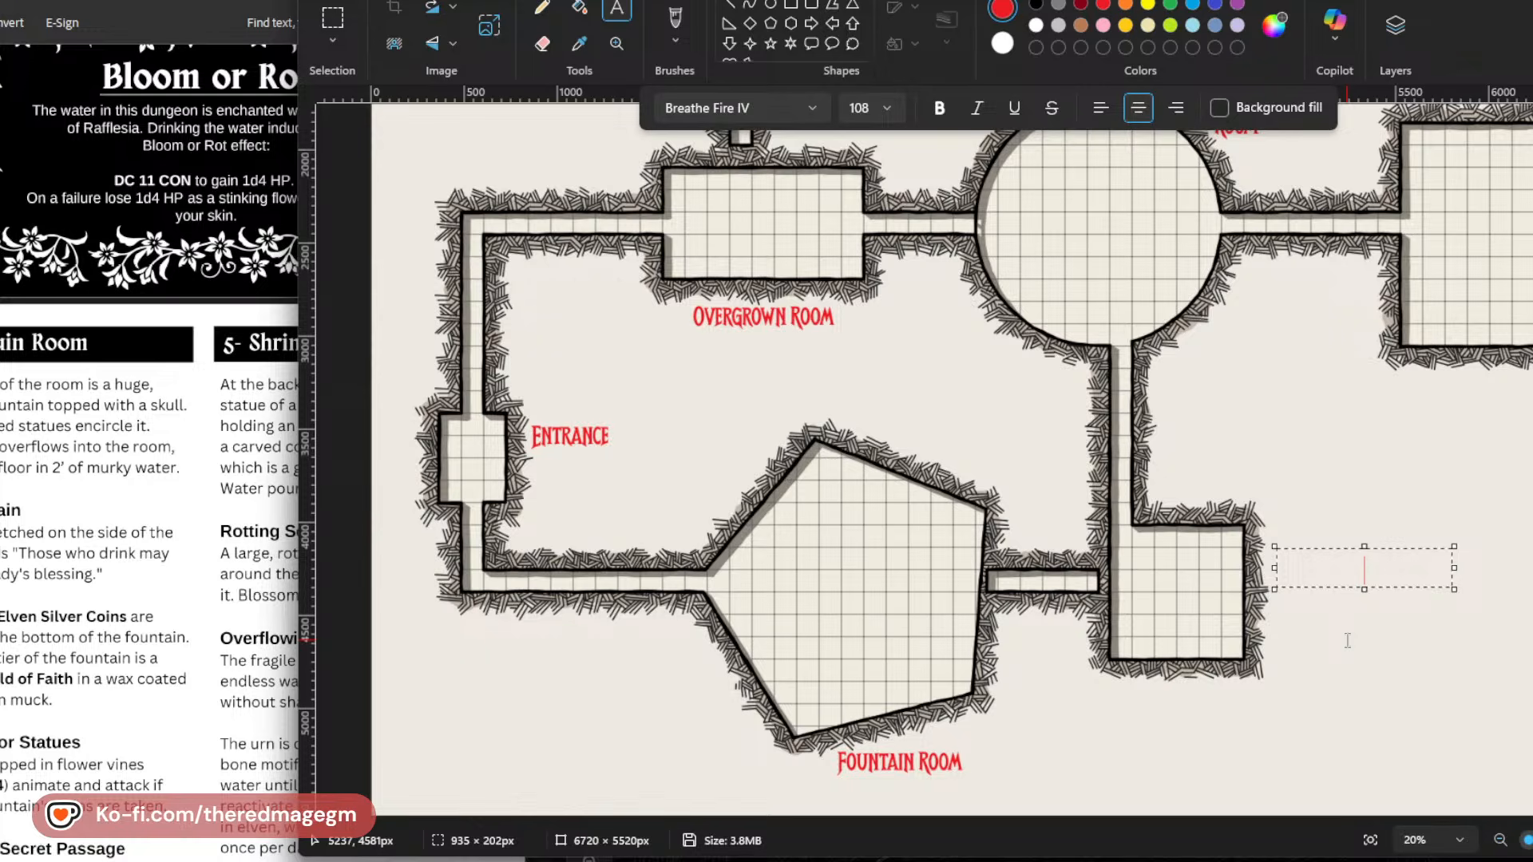
text(Rafflesia's pr)
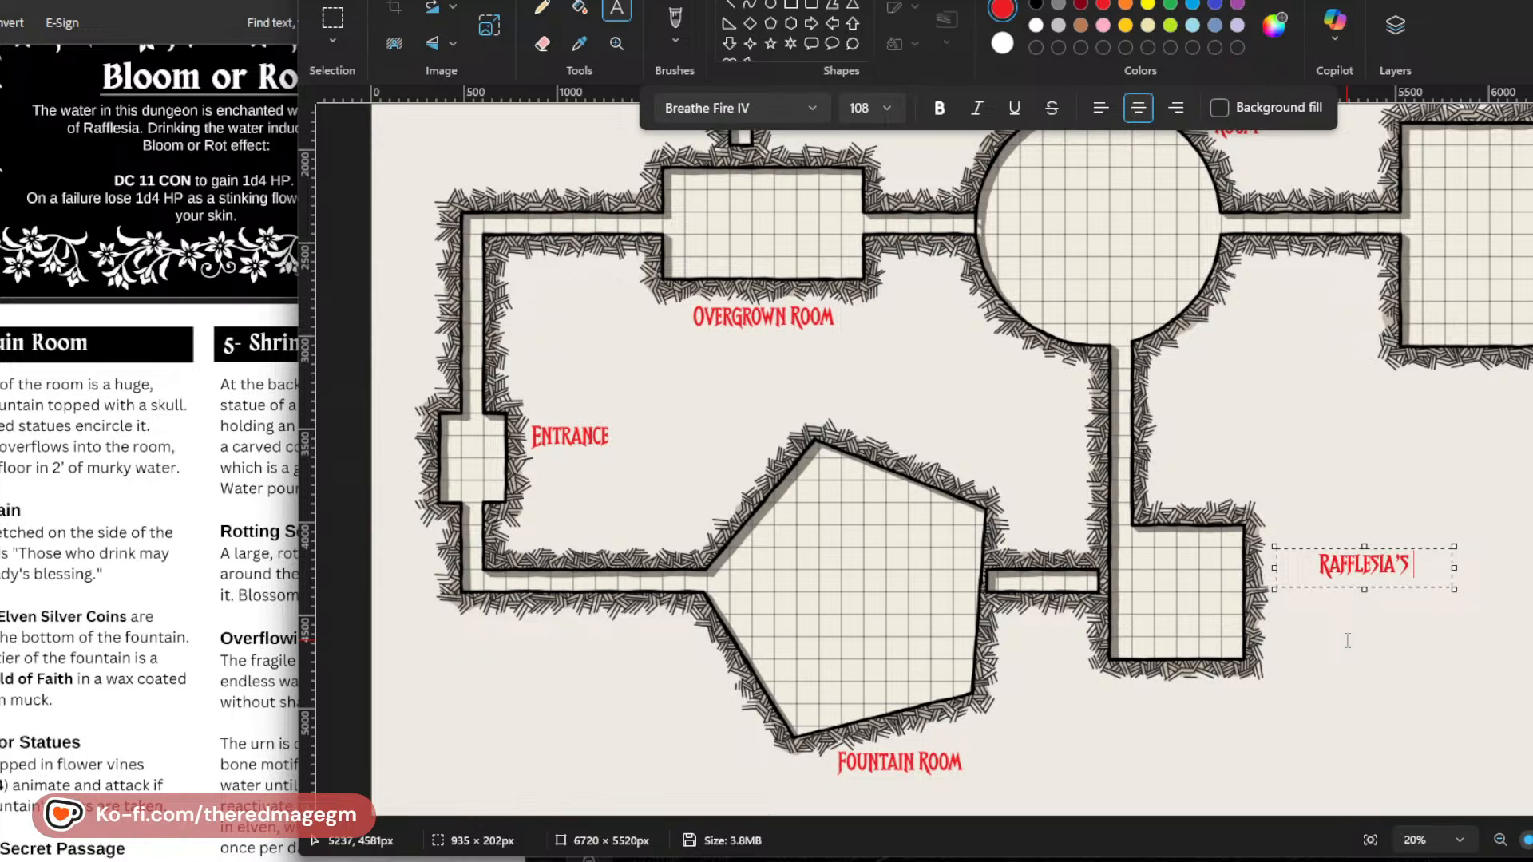
text(ison)
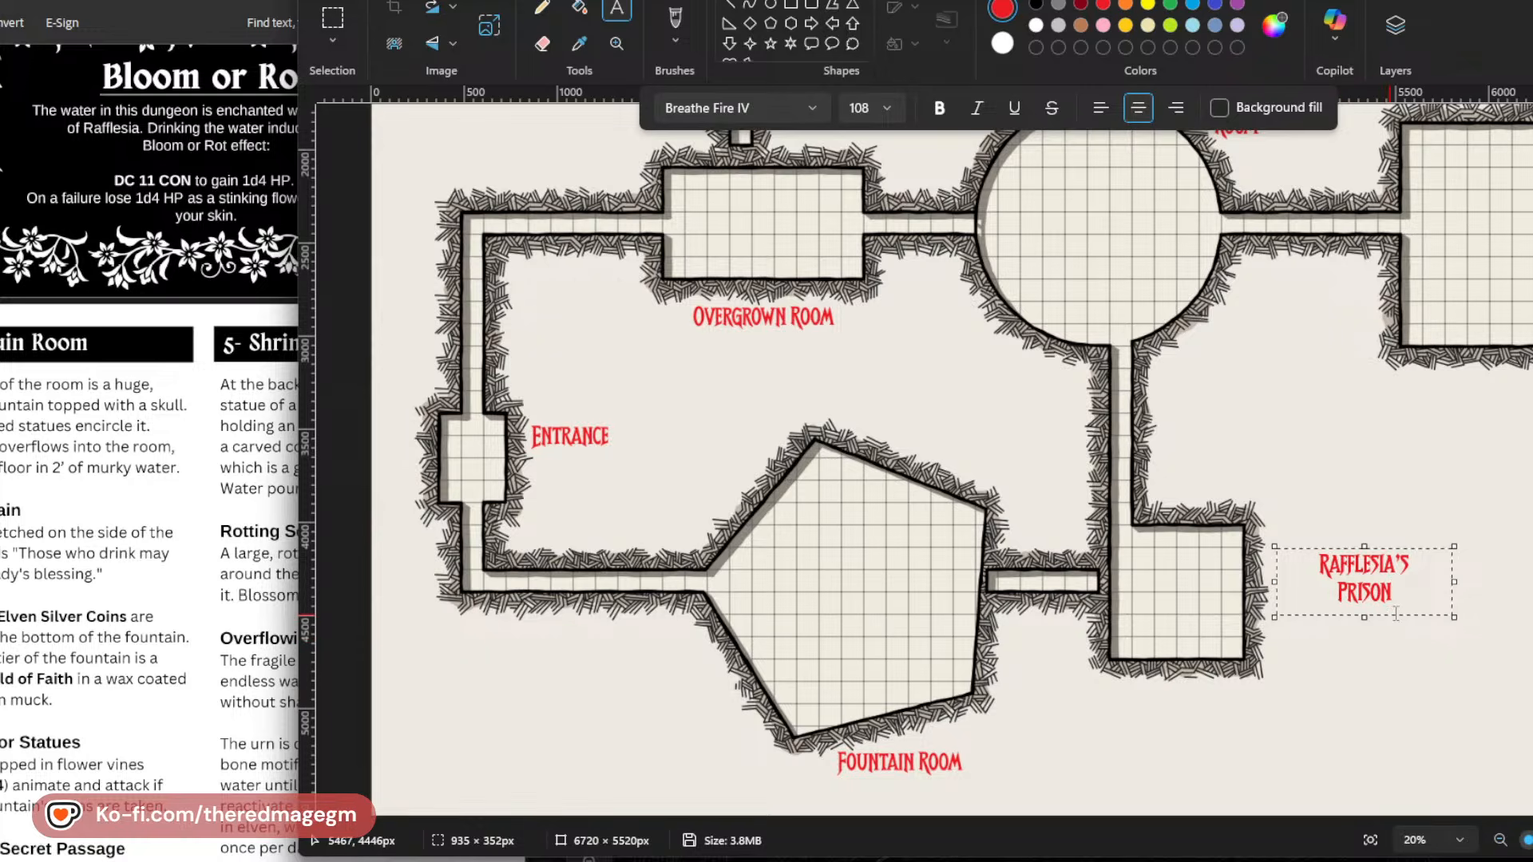
drag(1416, 615, 1363, 622)
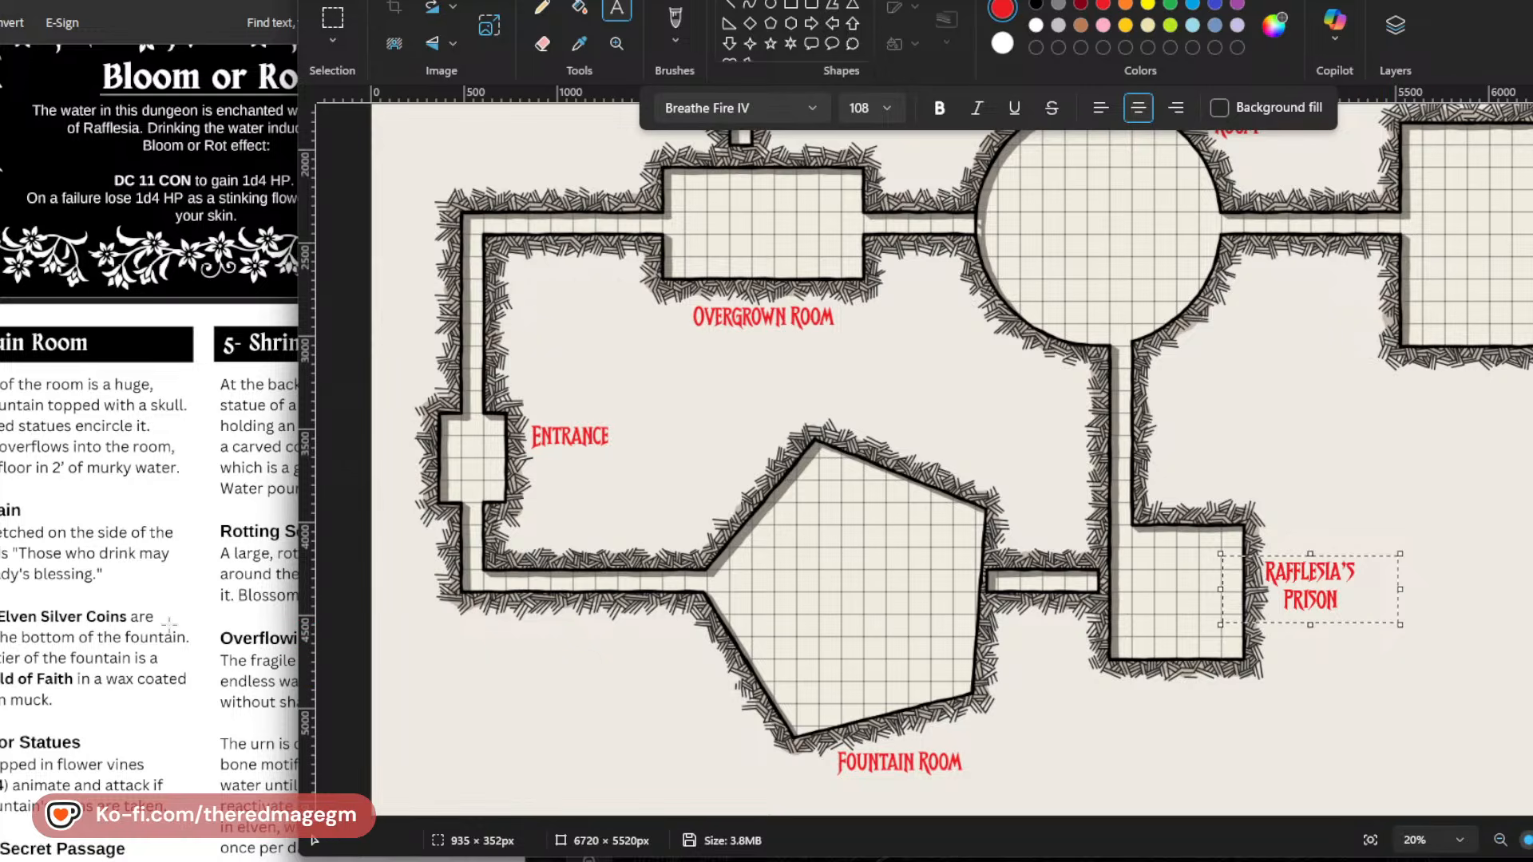
click(1397, 658)
scroll(1042, 581, up, 1)
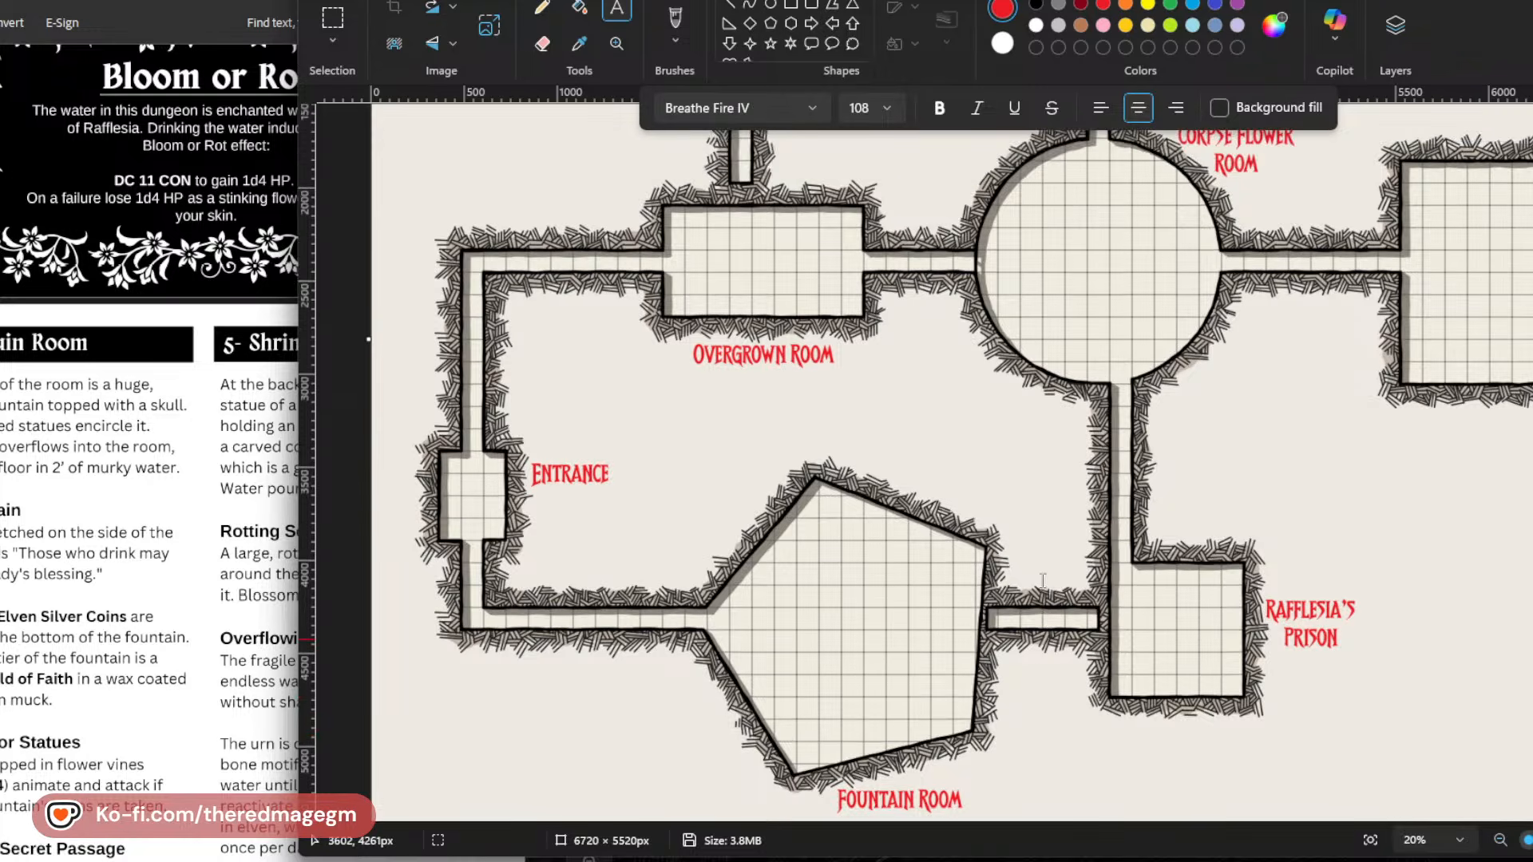
scroll(1042, 581, up, 3)
scroll(1066, 588, down, 4)
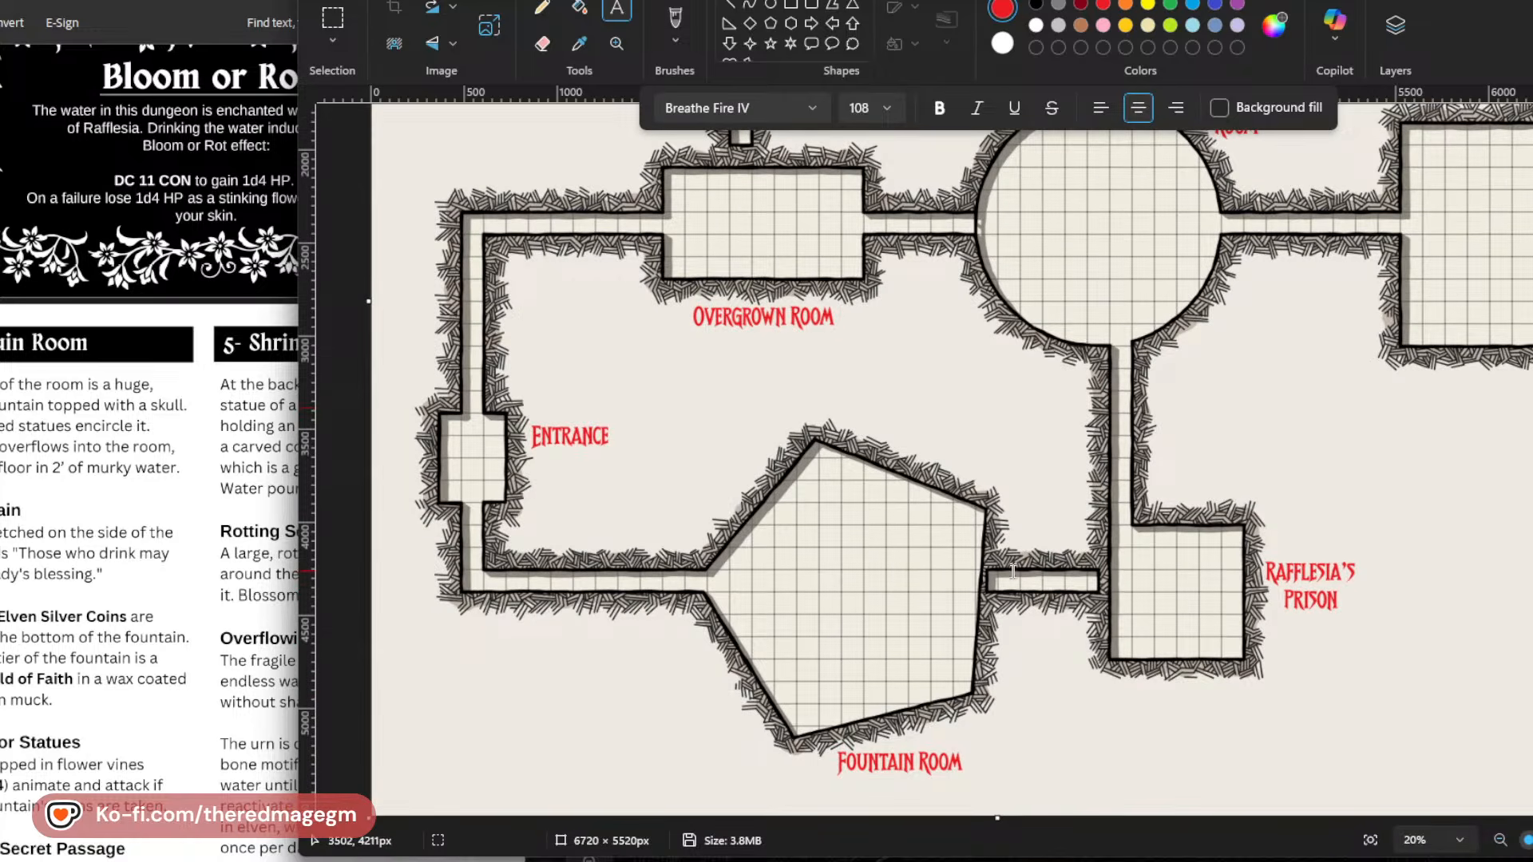
scroll(1012, 571, up, 7)
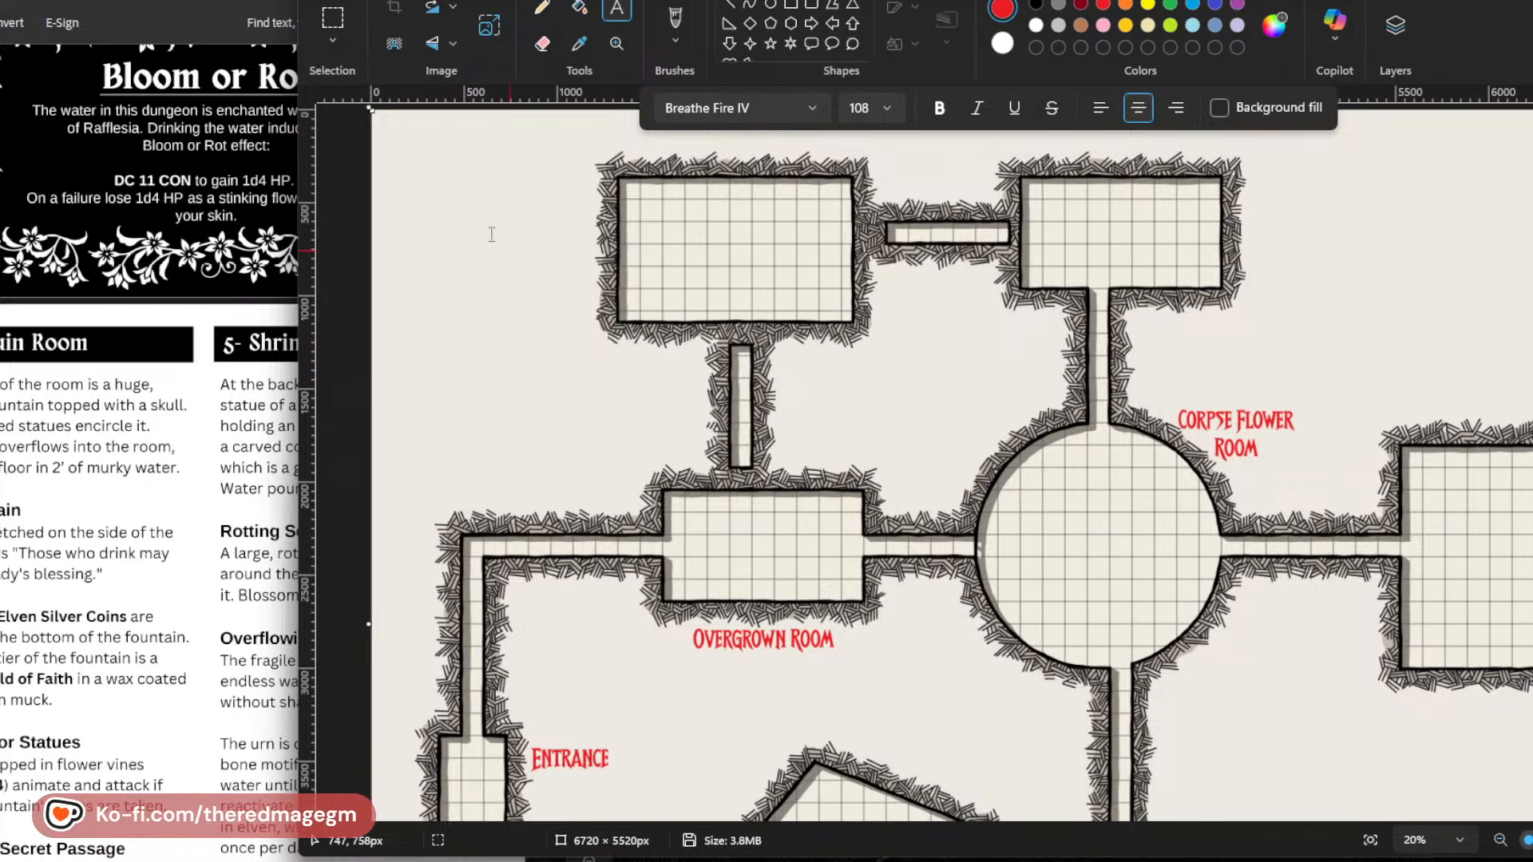
Add a red "Ballroom" label centred just above the large northwest room.
click(619, 156)
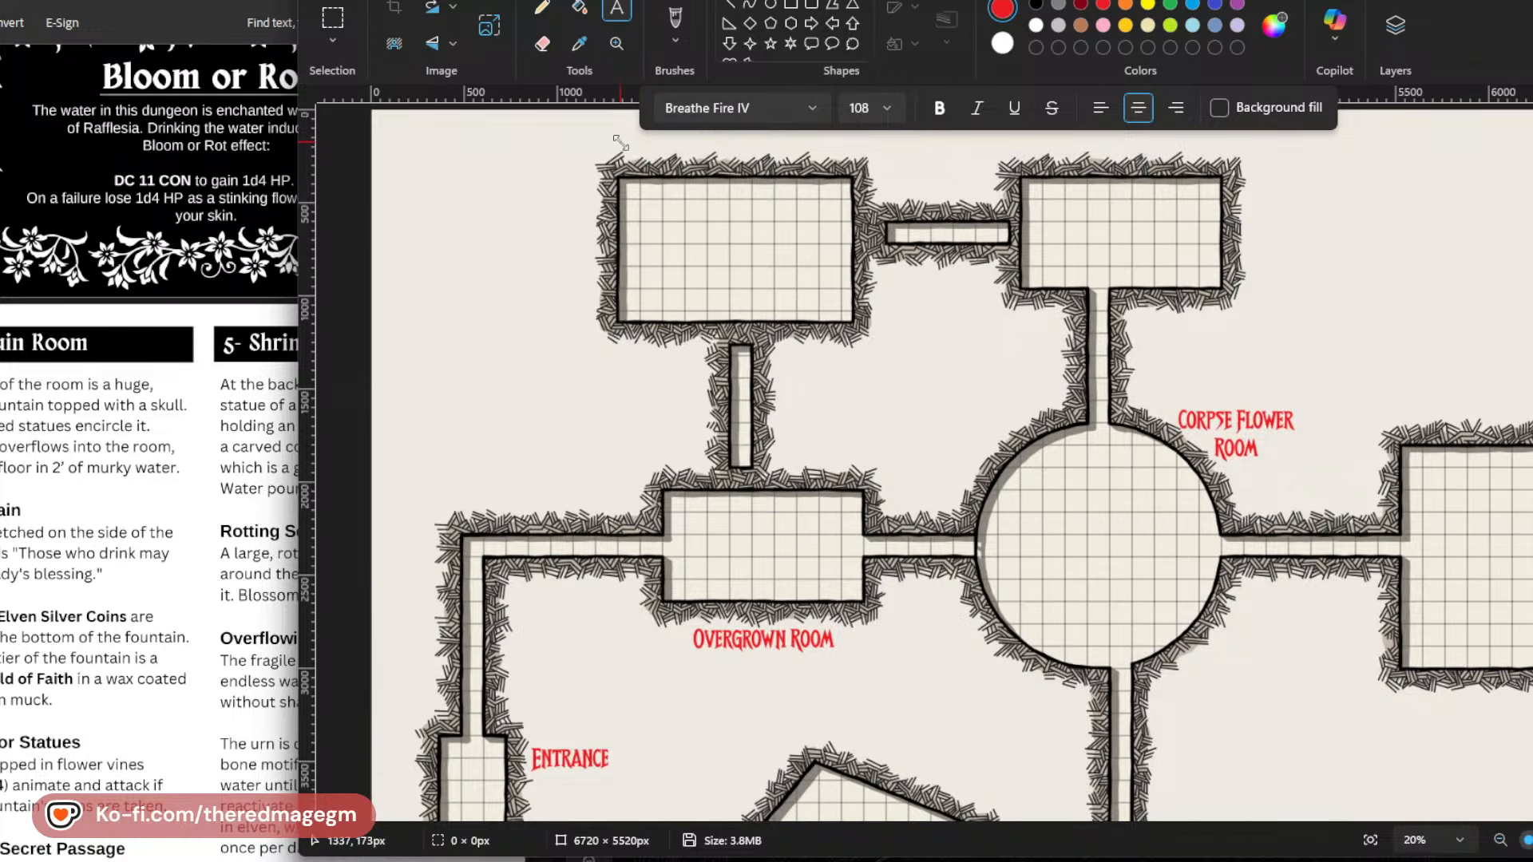
text(BALLROOM)
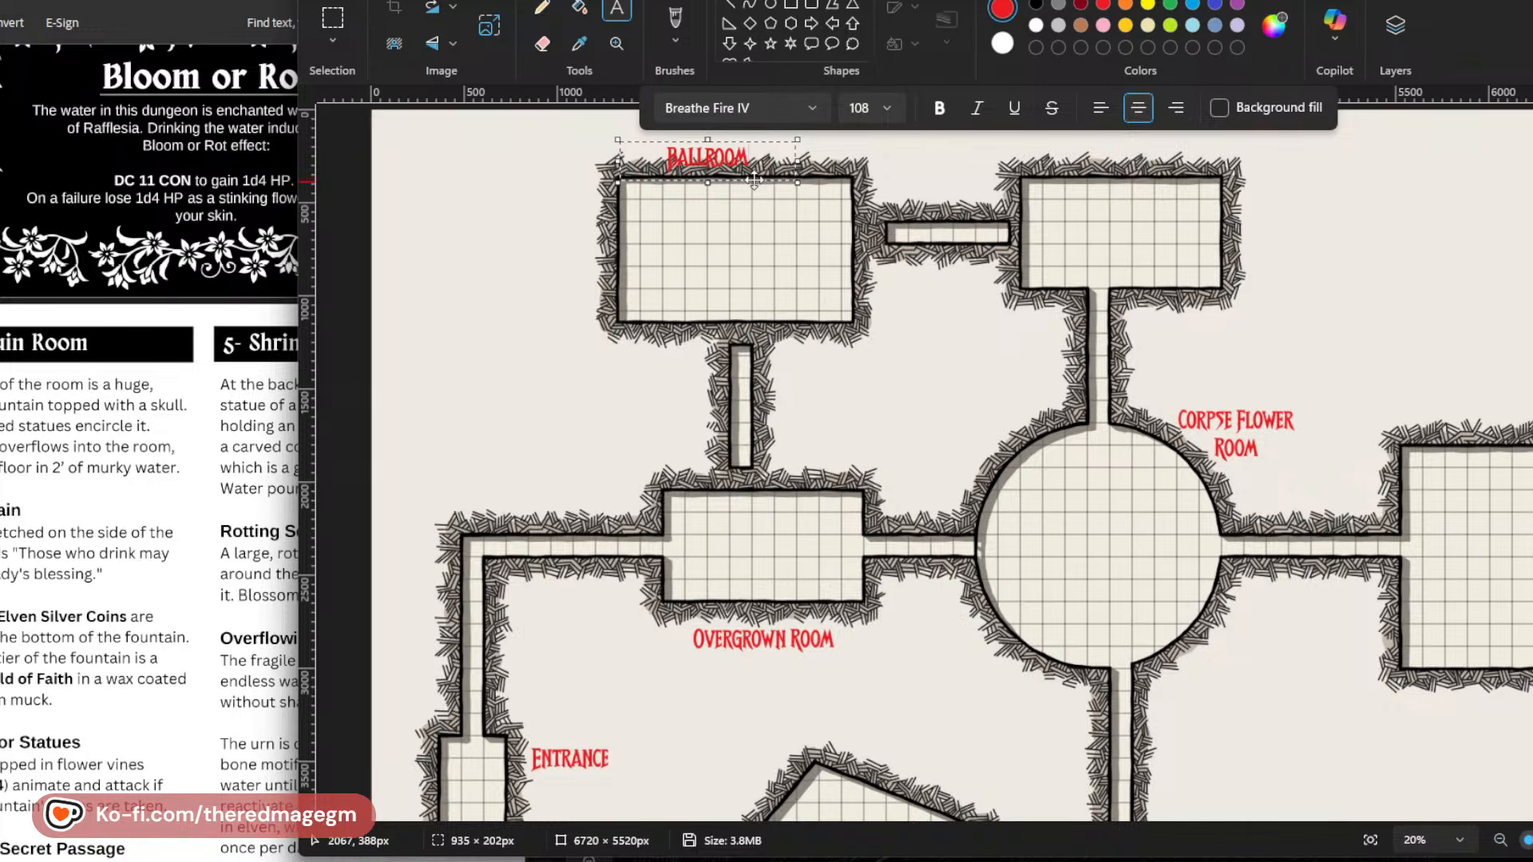
drag(754, 181, 779, 164)
click(955, 410)
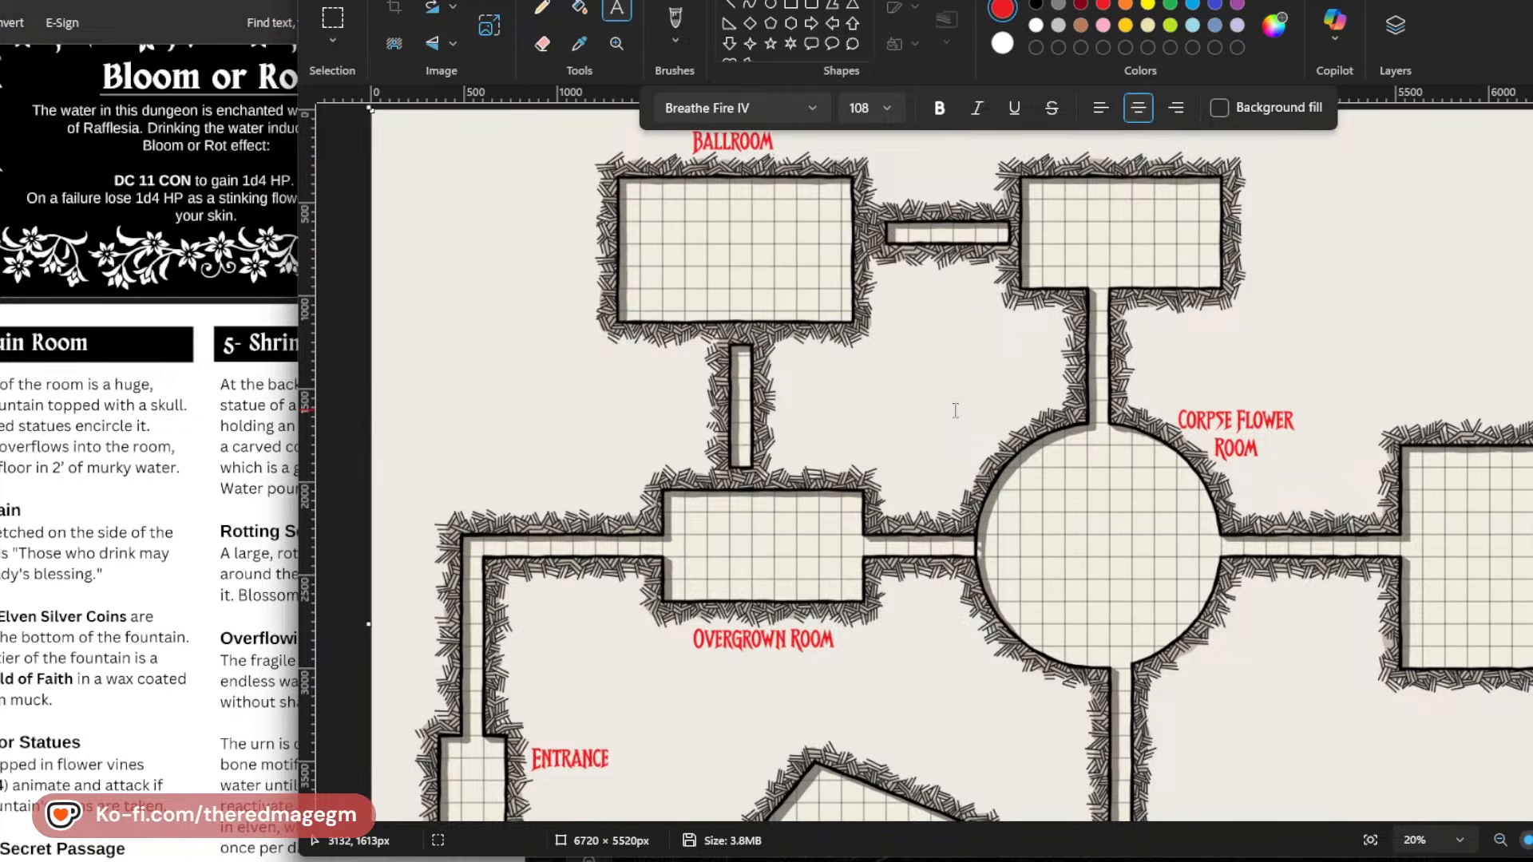
Add a red two-line label "Dining Hall" just outside the east wall of the northern room above the circular room.
click(1252, 183)
text(DINING)
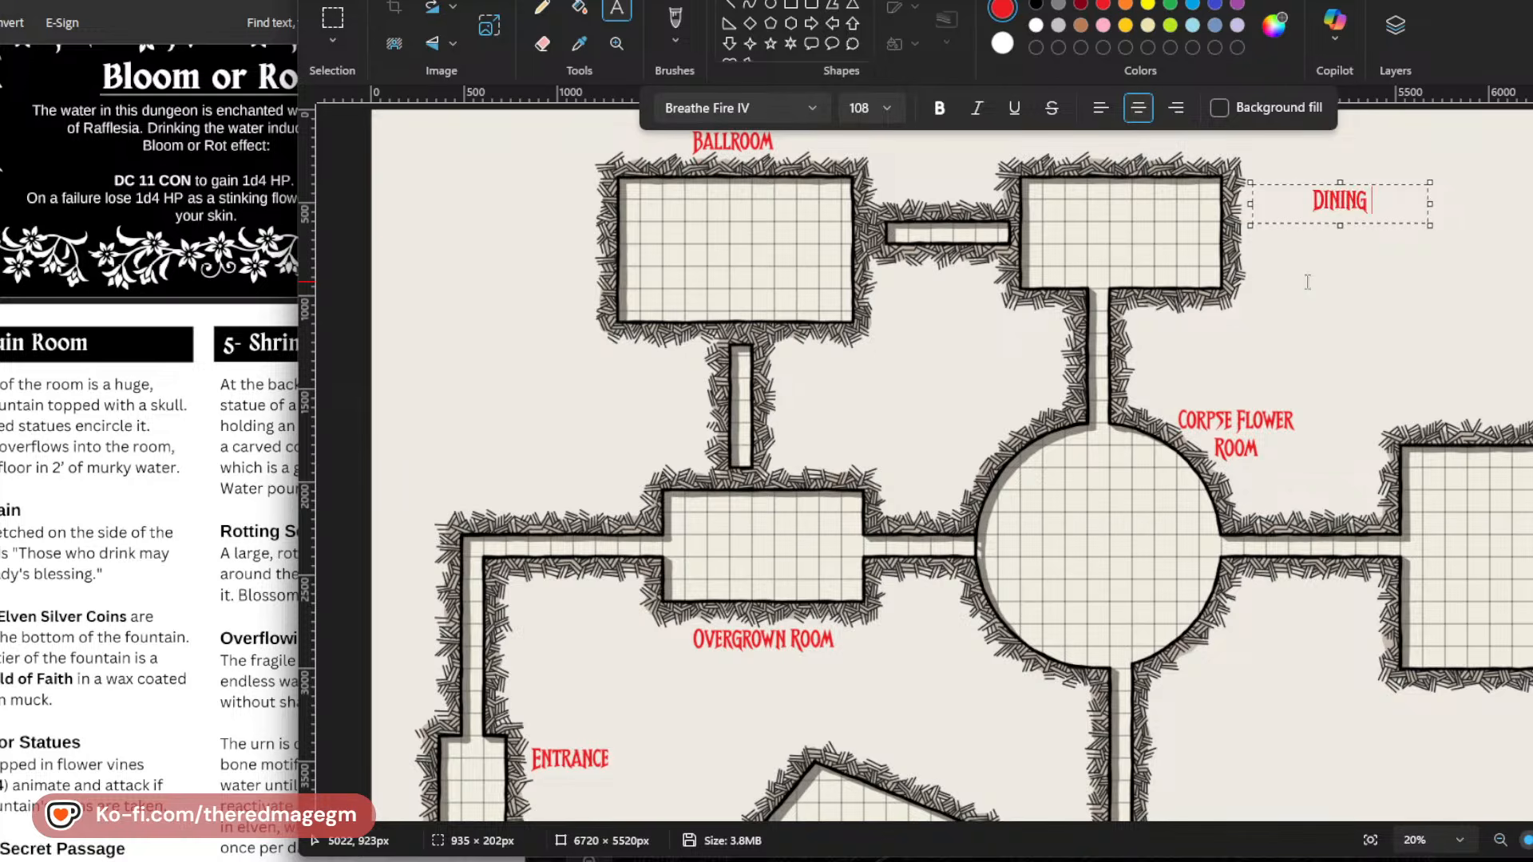
key(Return)
text(HALL)
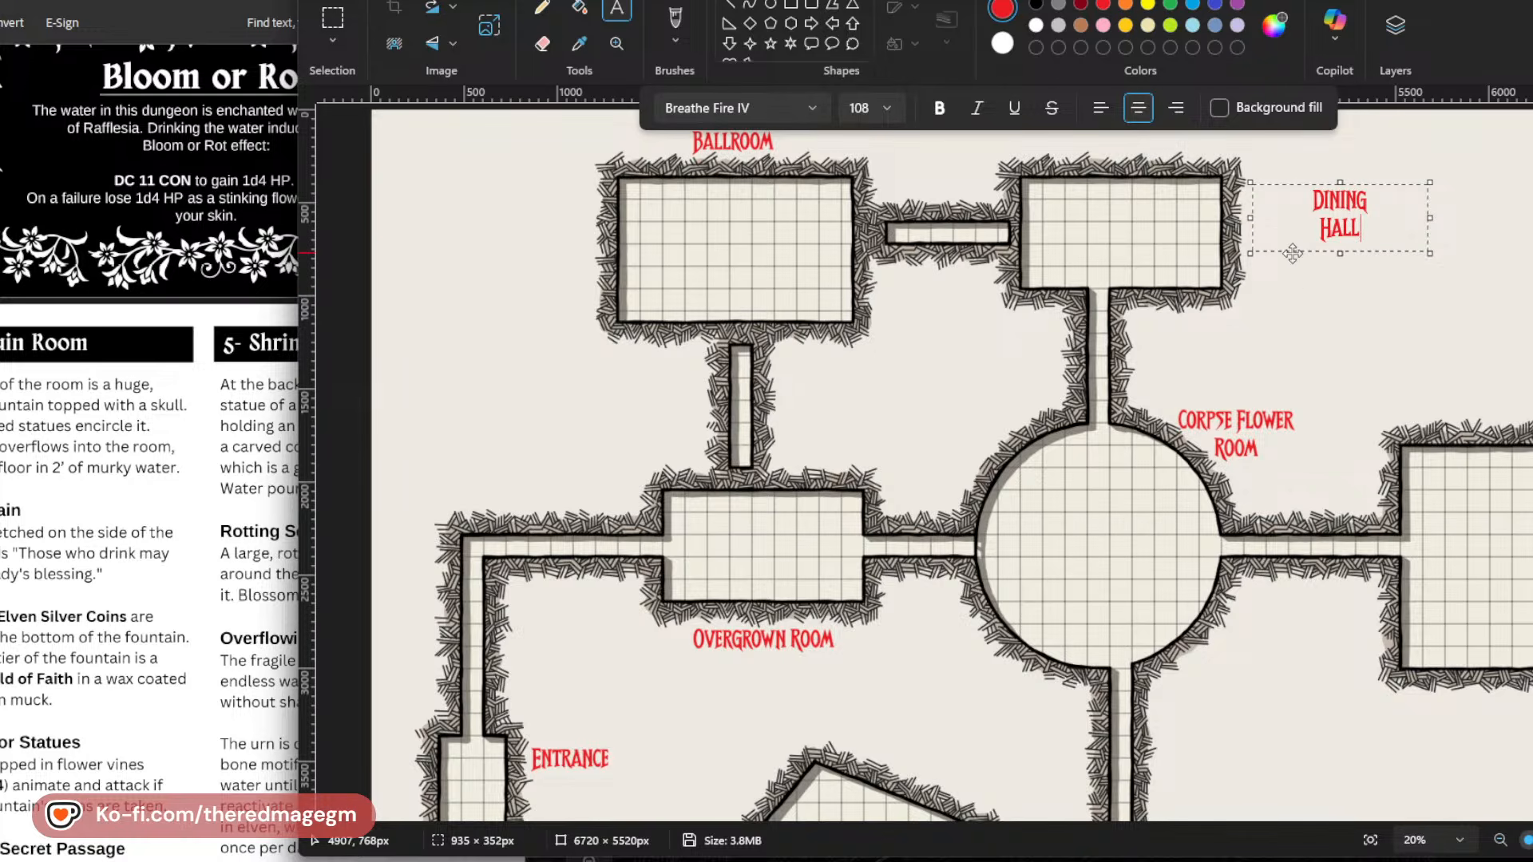
drag(1278, 256, 1209, 273)
Review the labelled map from the Ballroom and Dining Hall down to the Fountain Room, examining the room names and connecting corridors.
scroll(1148, 731, down, 5)
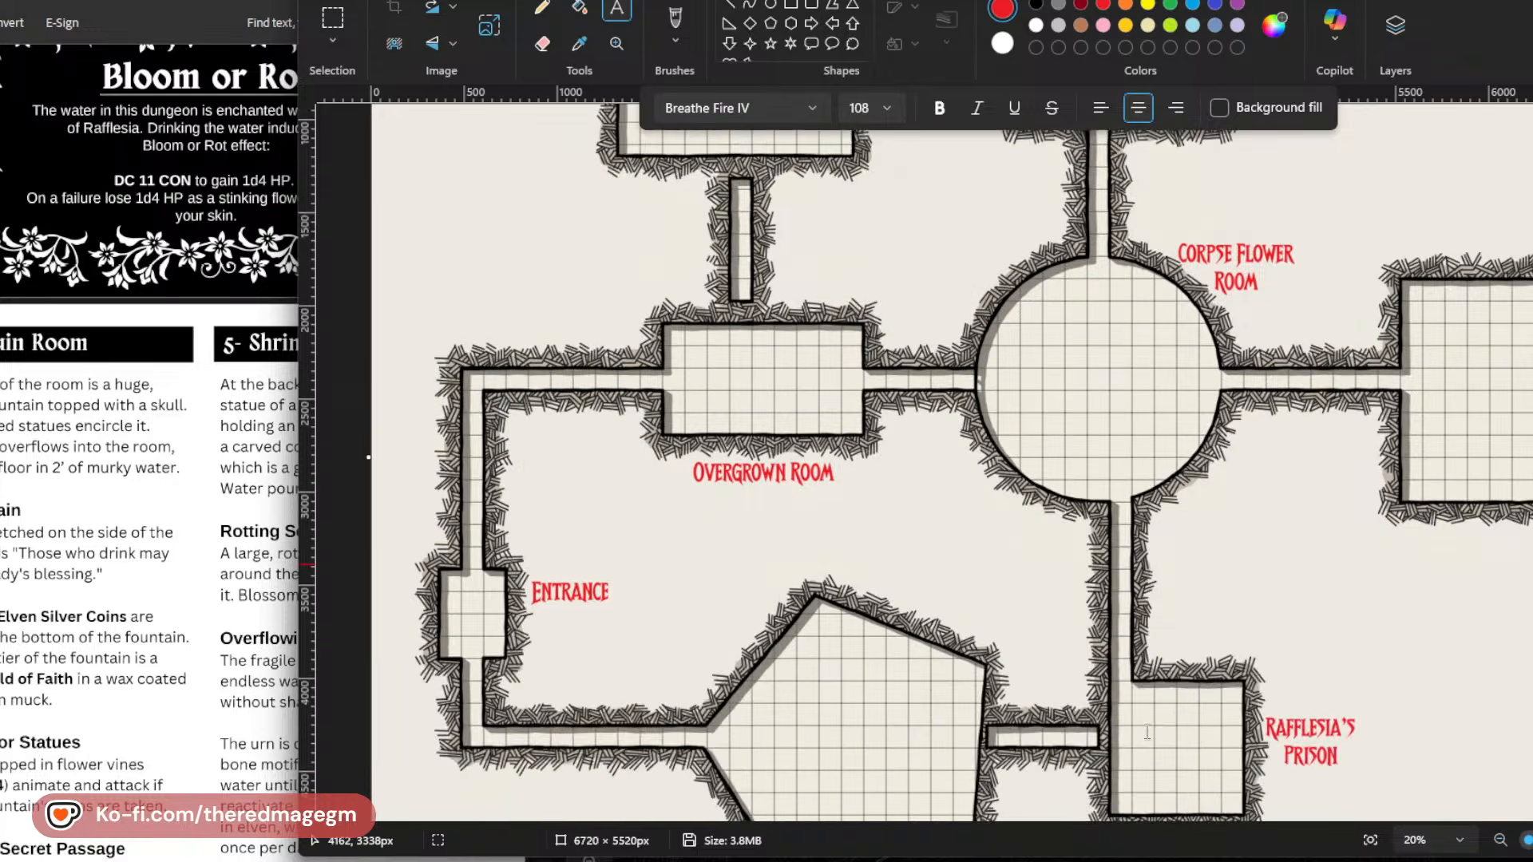
scroll(1505, 411, up, 5)
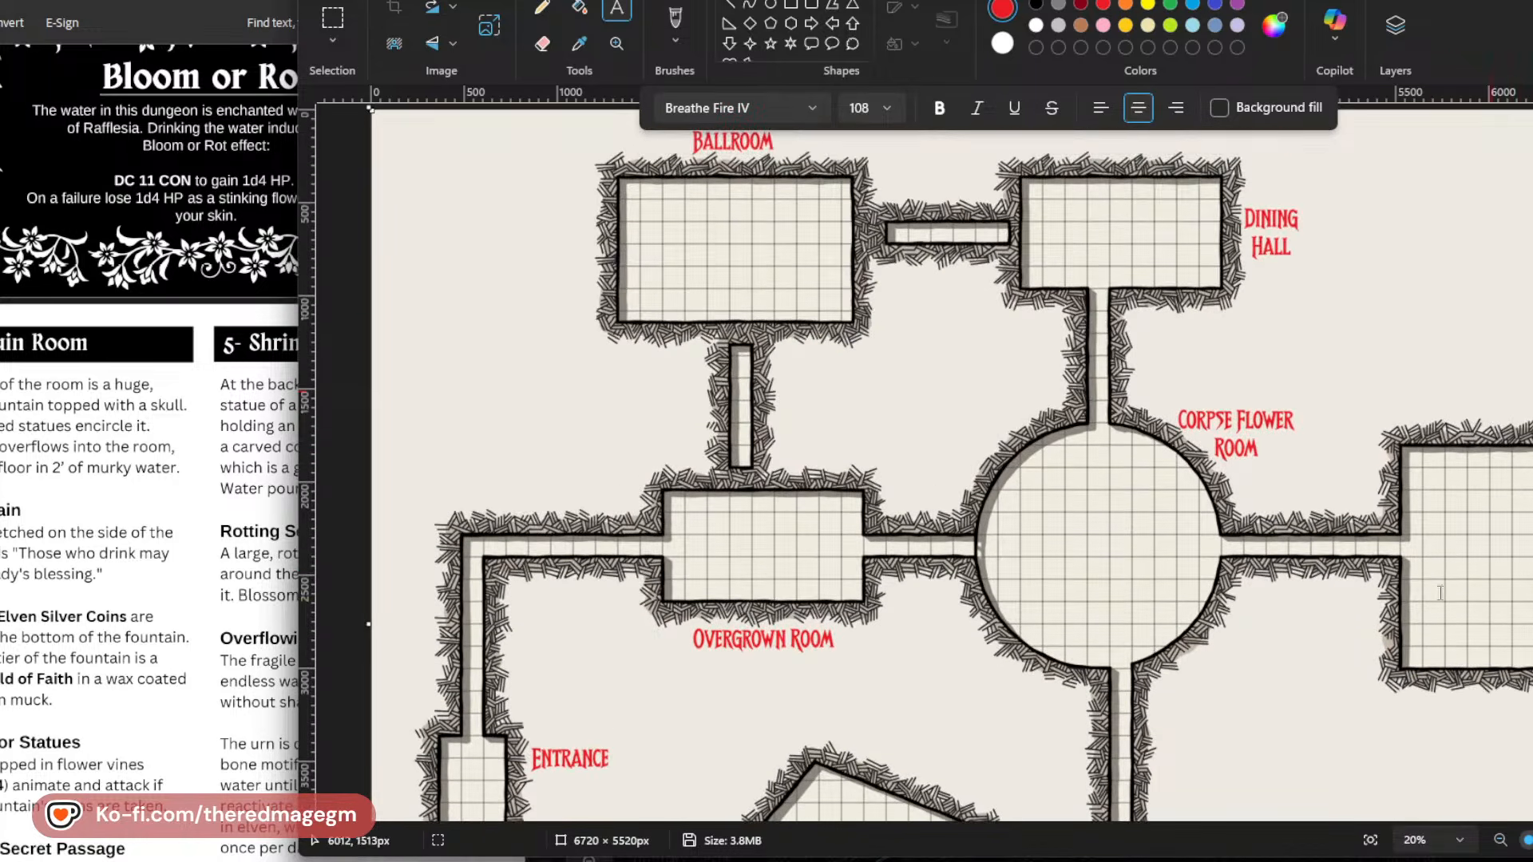
scroll(1430, 591, down, 3)
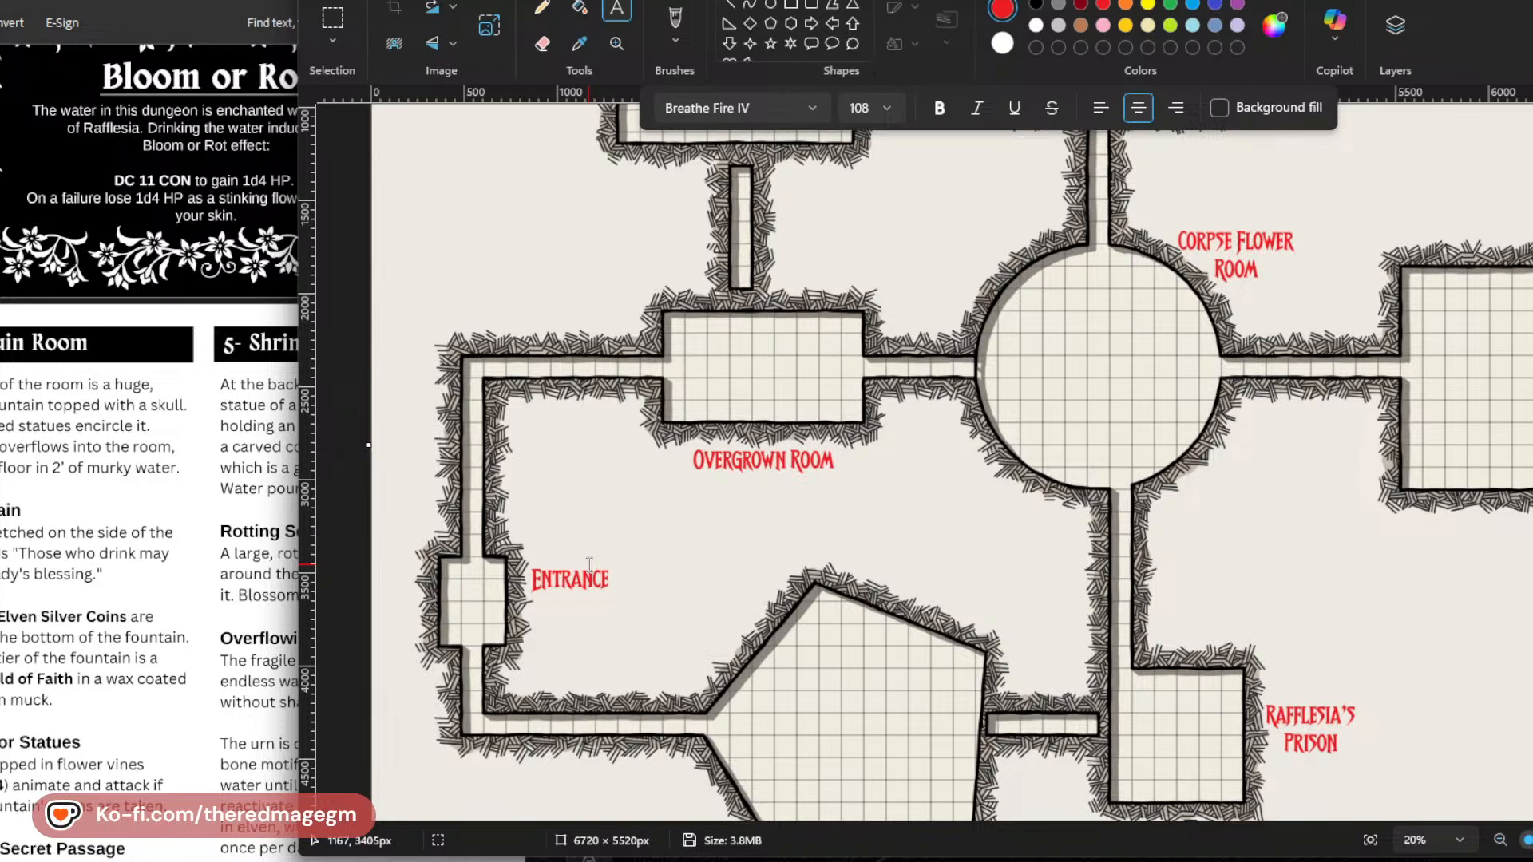
scroll(589, 564, down, 3)
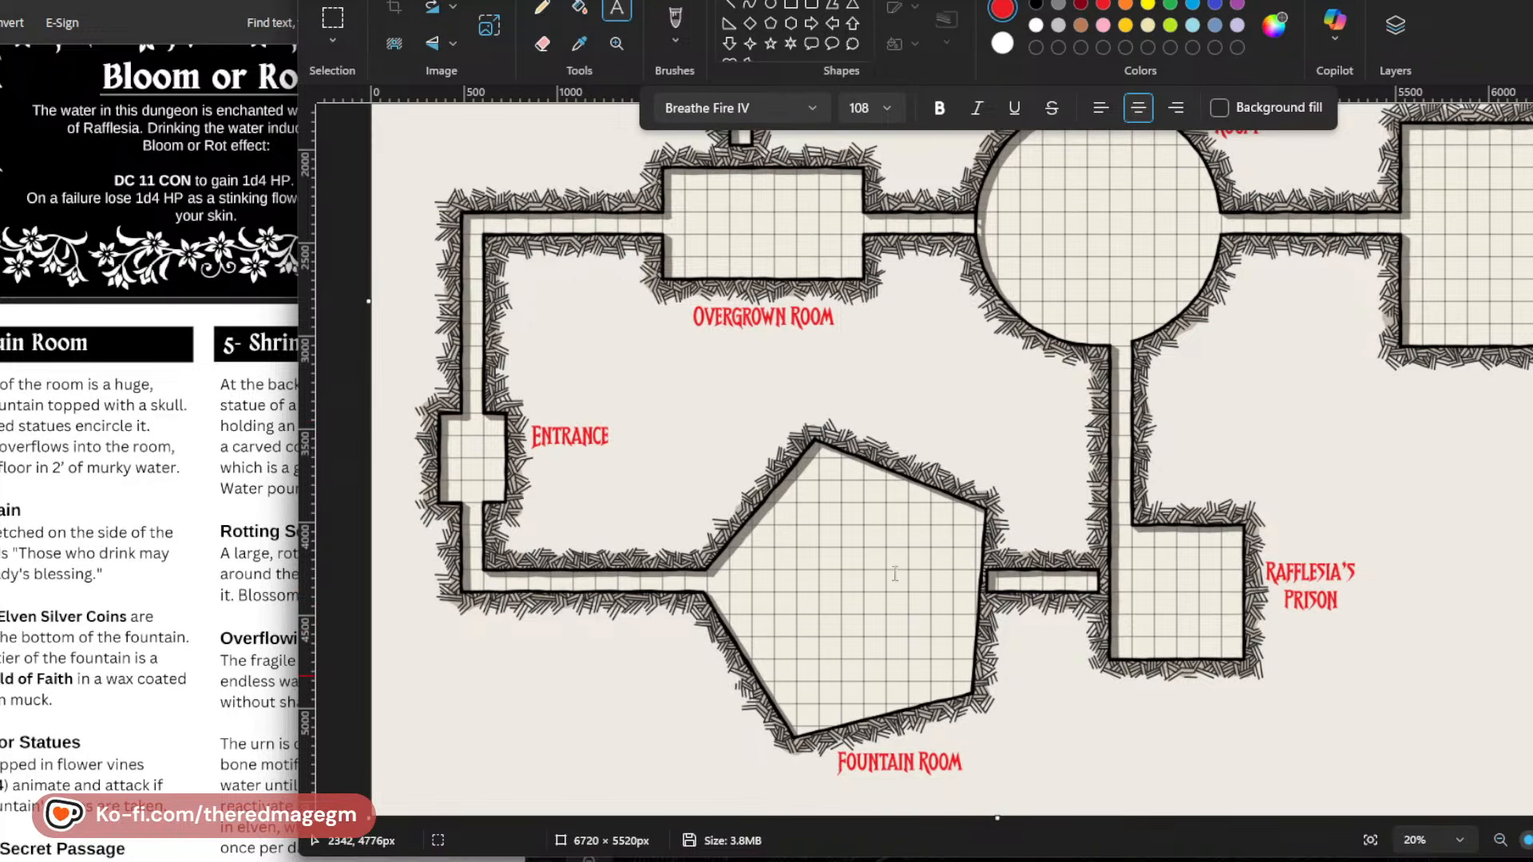
scroll(1134, 344, up, 4)
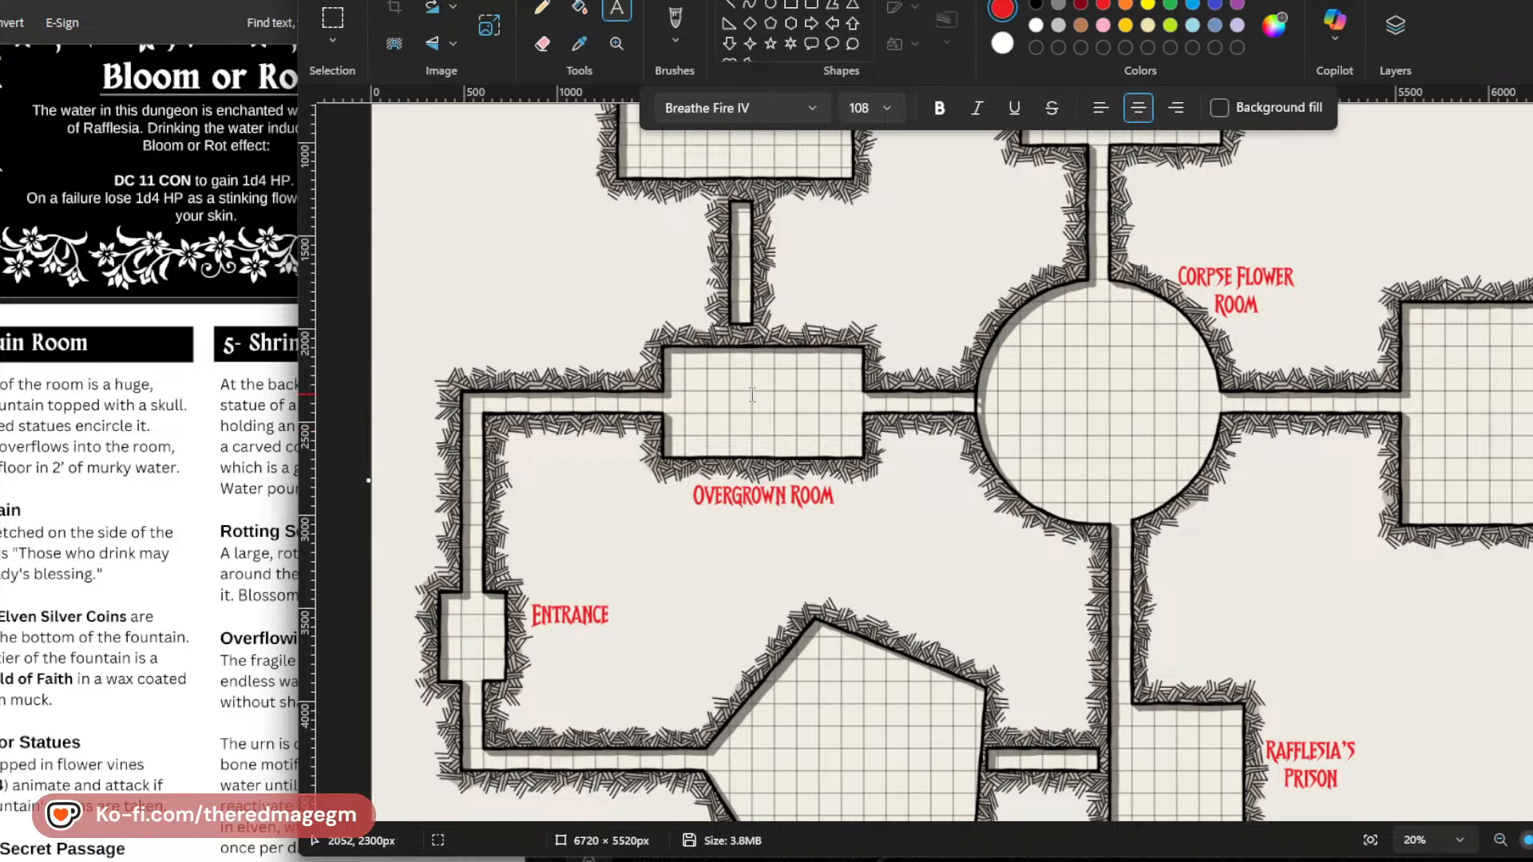
scroll(751, 394, up, 3)
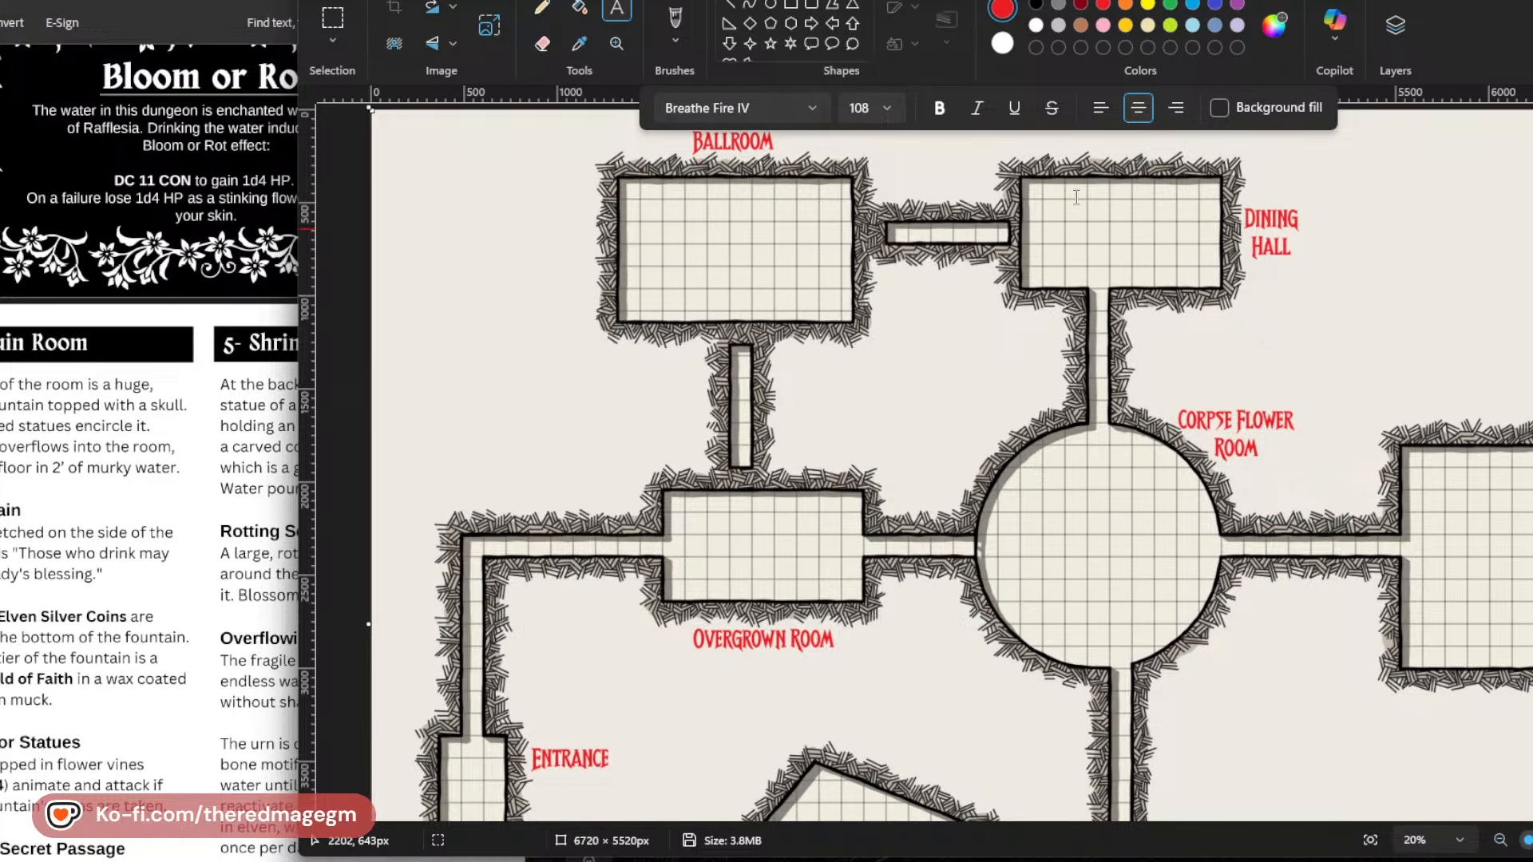
scroll(1132, 369, down, 3)
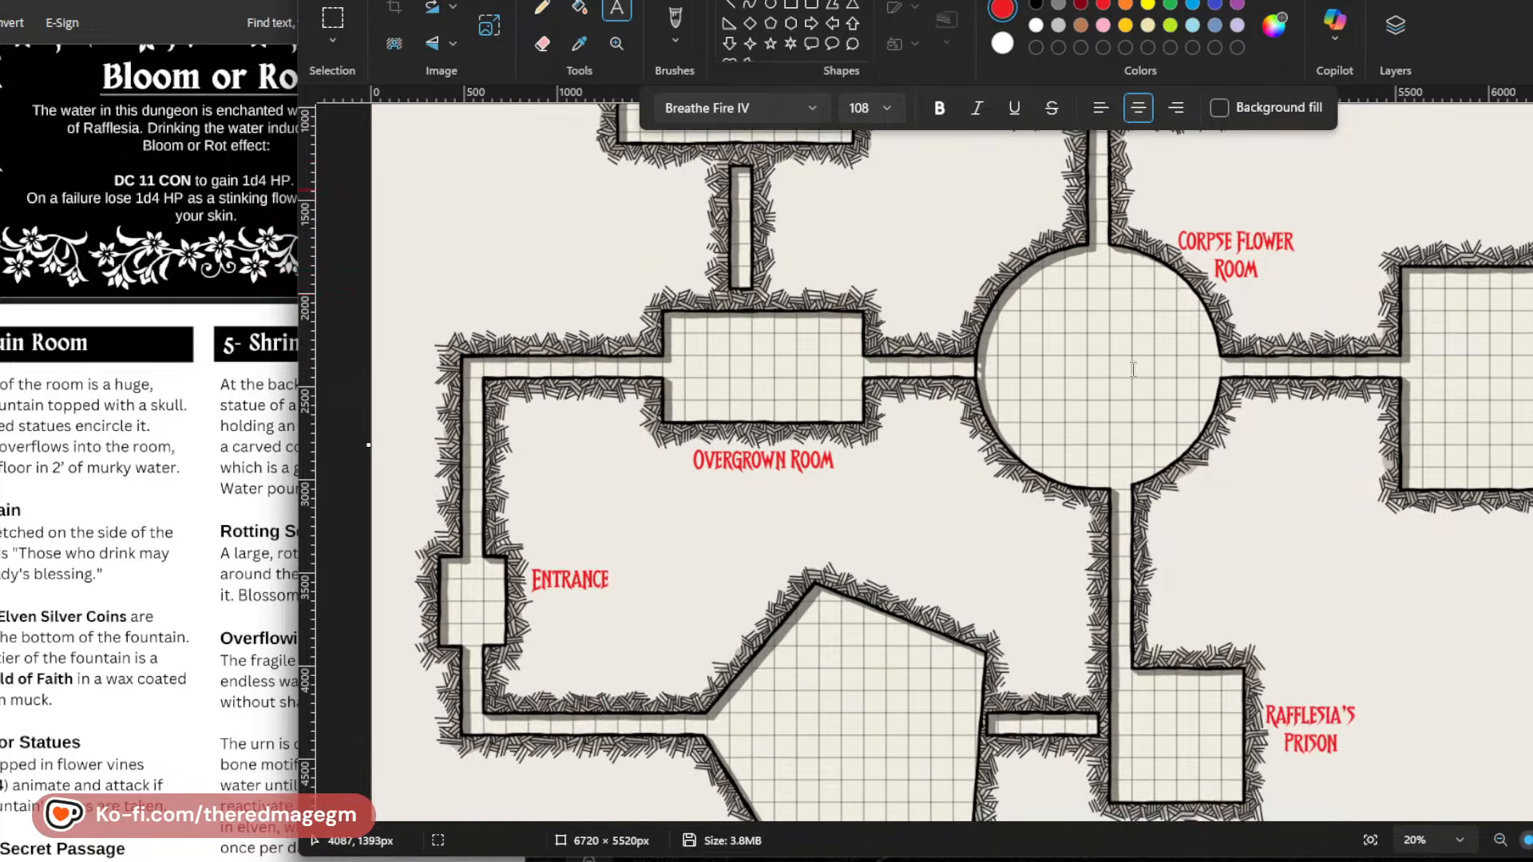
scroll(796, 252, up, 1)
scroll(796, 252, up, 2)
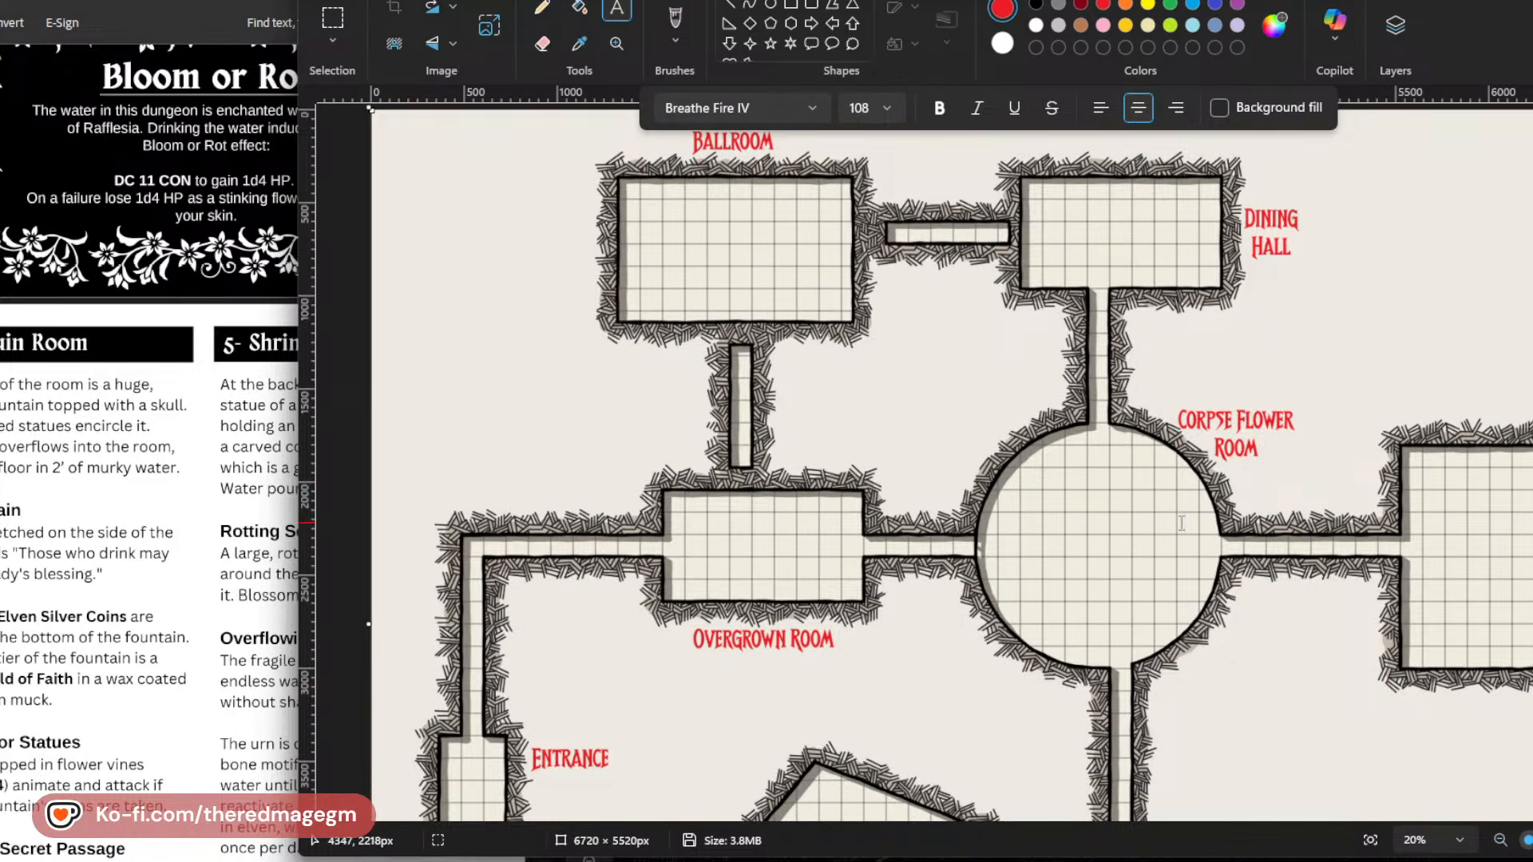
scroll(928, 299, down, 3)
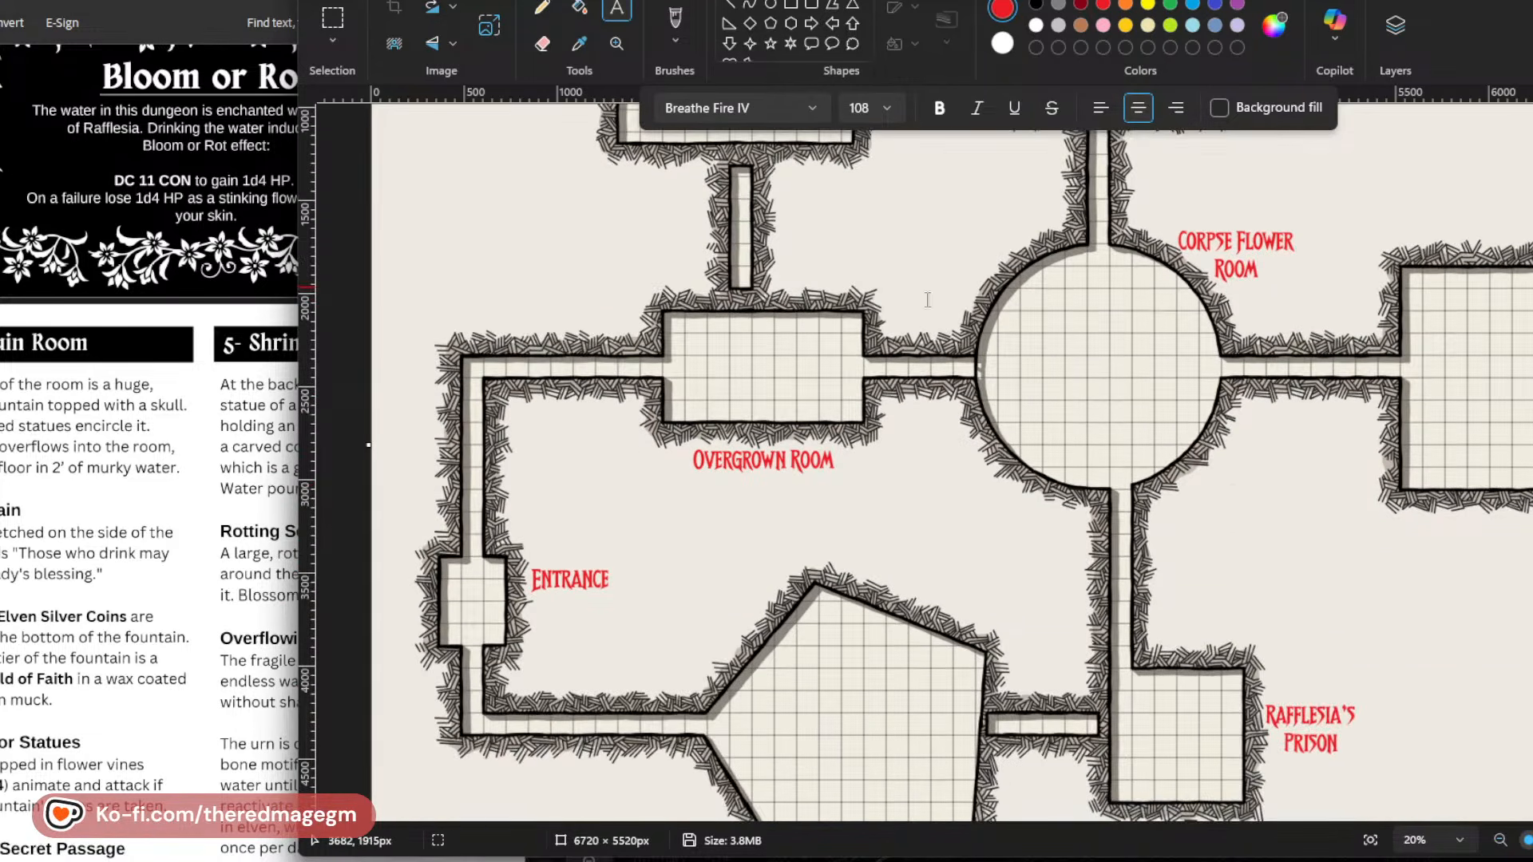
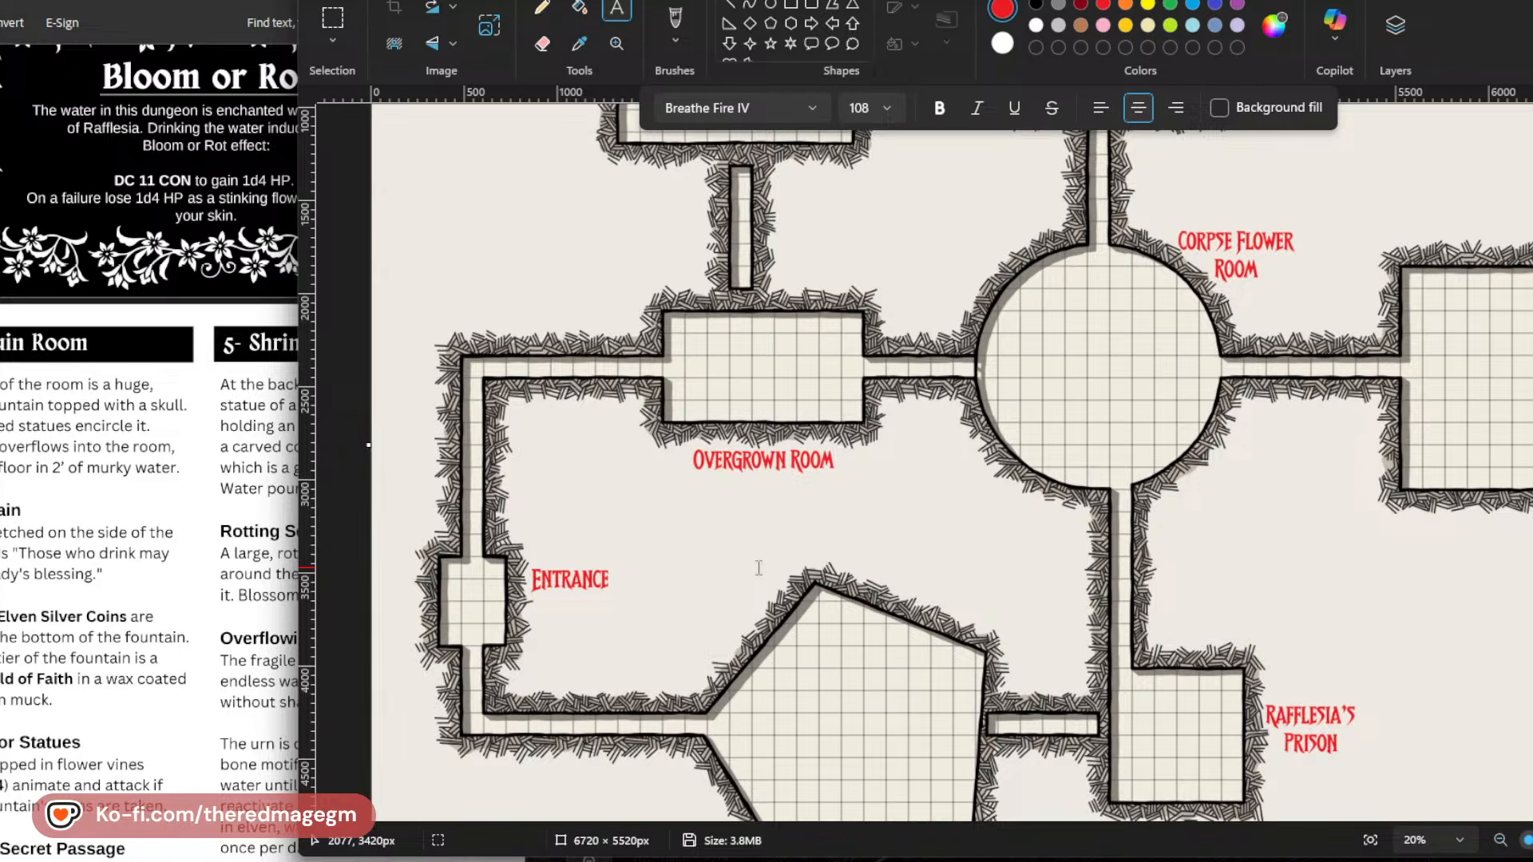
scroll(1062, 551, down, 3)
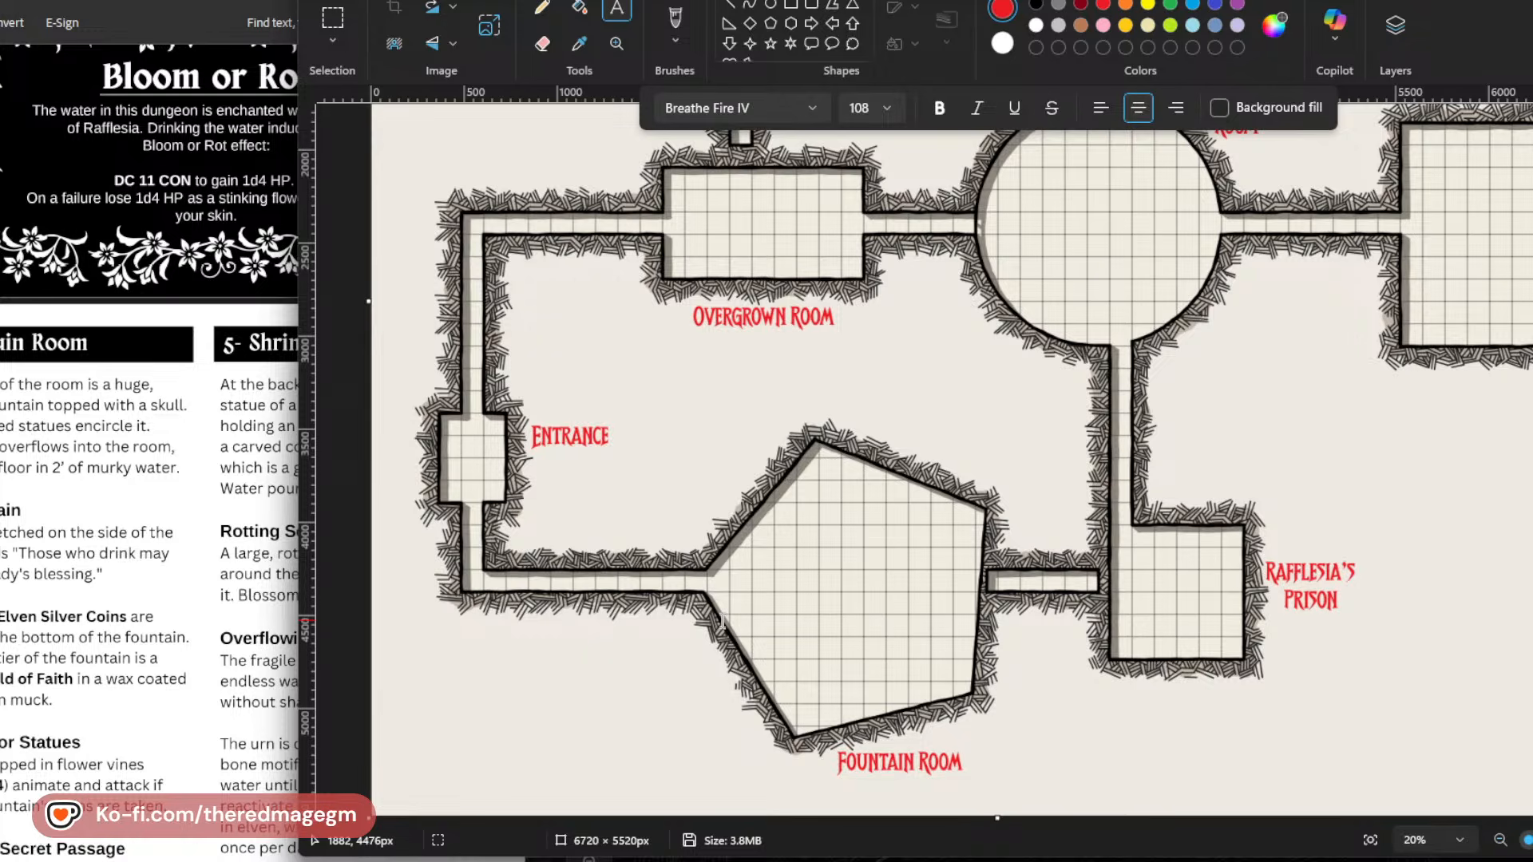
scroll(1045, 535, up, 3)
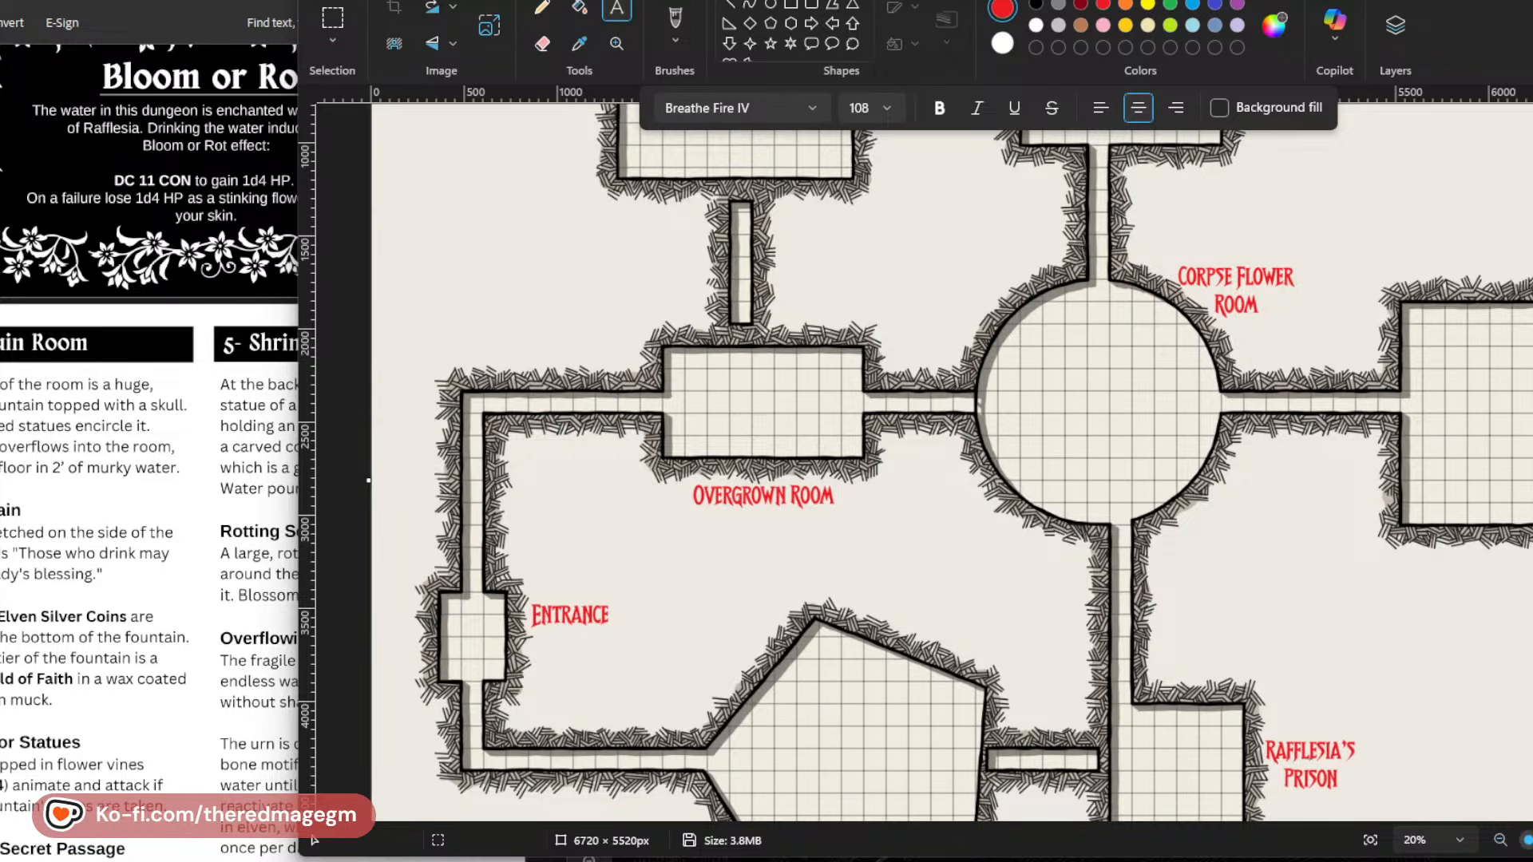
Switch to the Into the Wyrd and Wild PDF in Acrobat and open The Wilderness Dungeon section from its chapter list.
click(271, 2)
scroll(341, 325, down, 1)
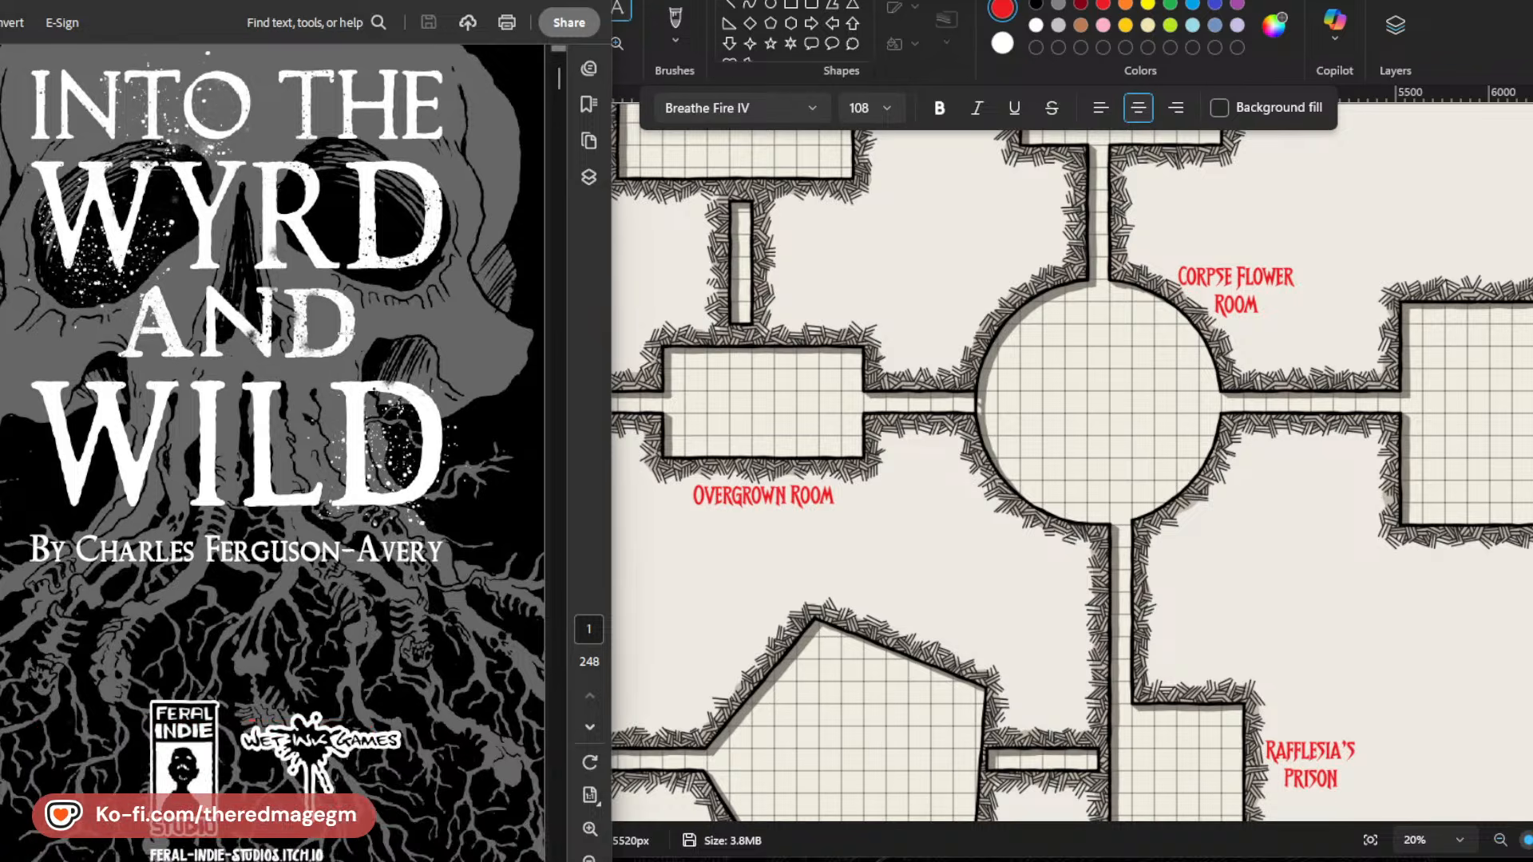
scroll(299, 454, down, 10)
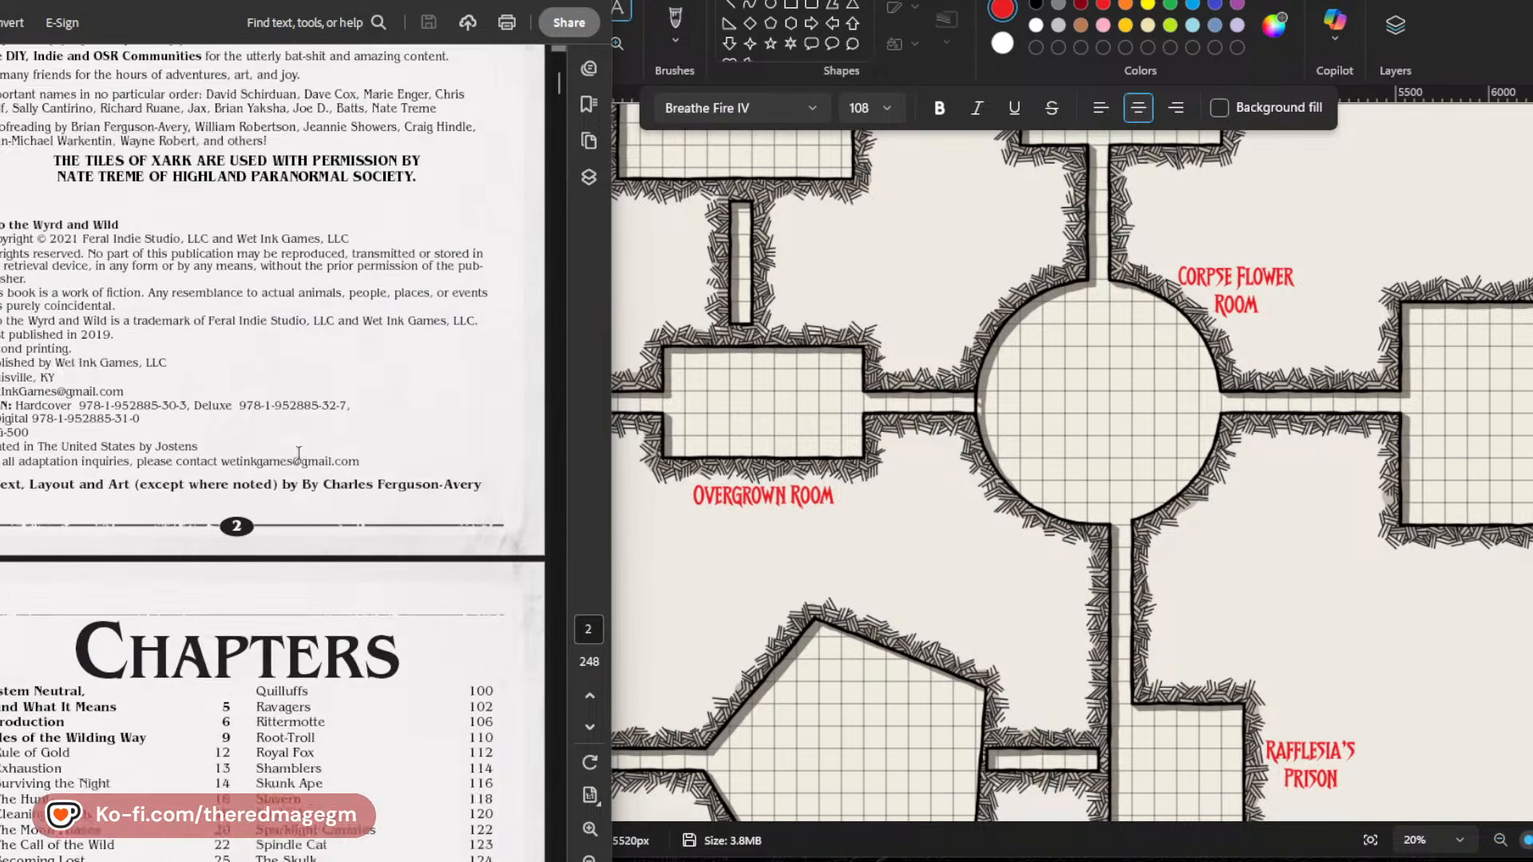
scroll(298, 454, down, 4)
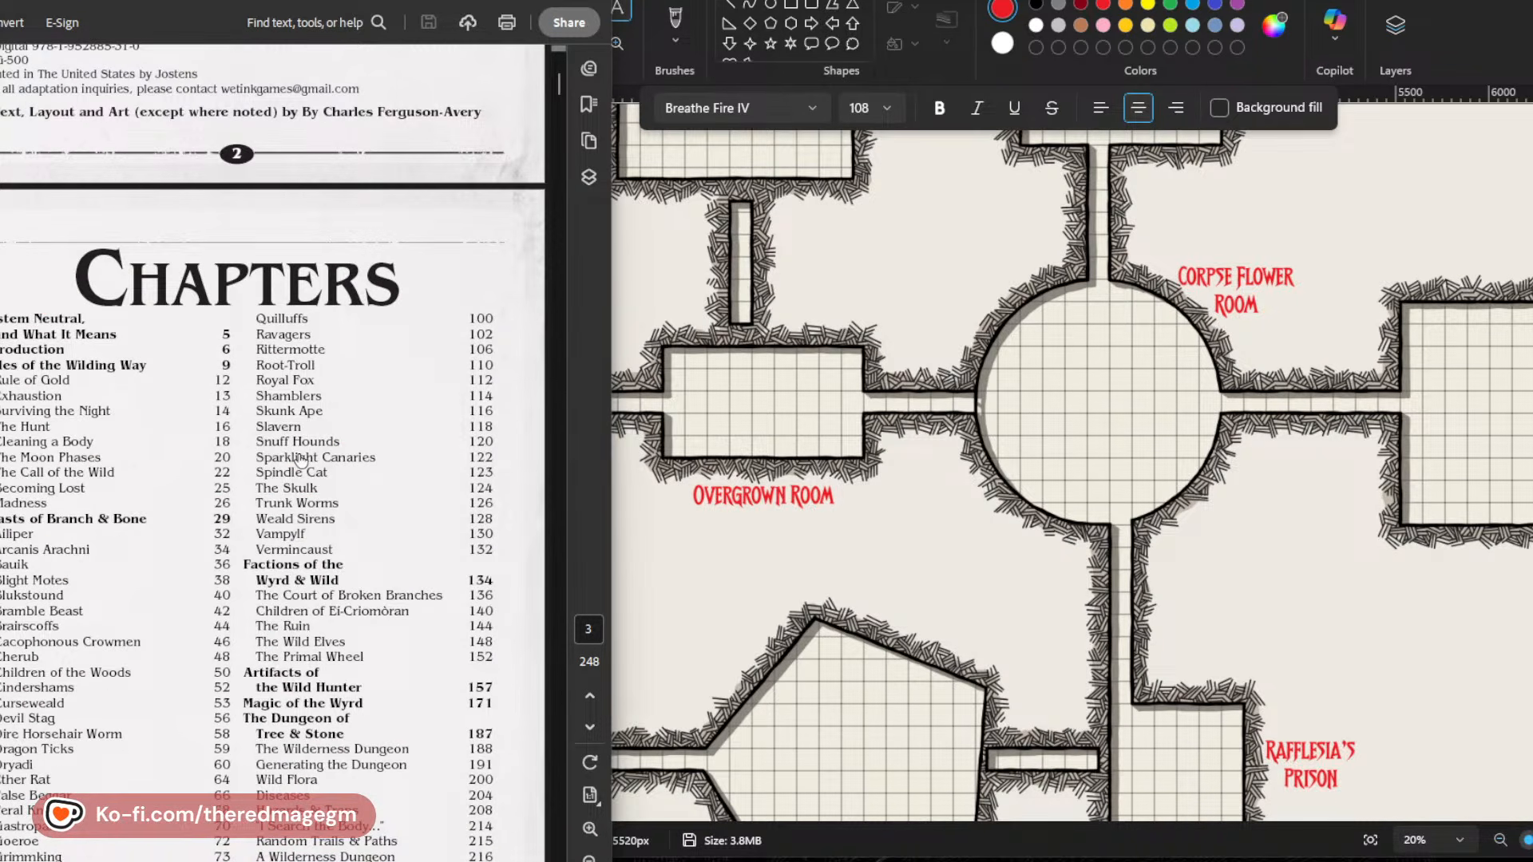
scroll(312, 541, down, 2)
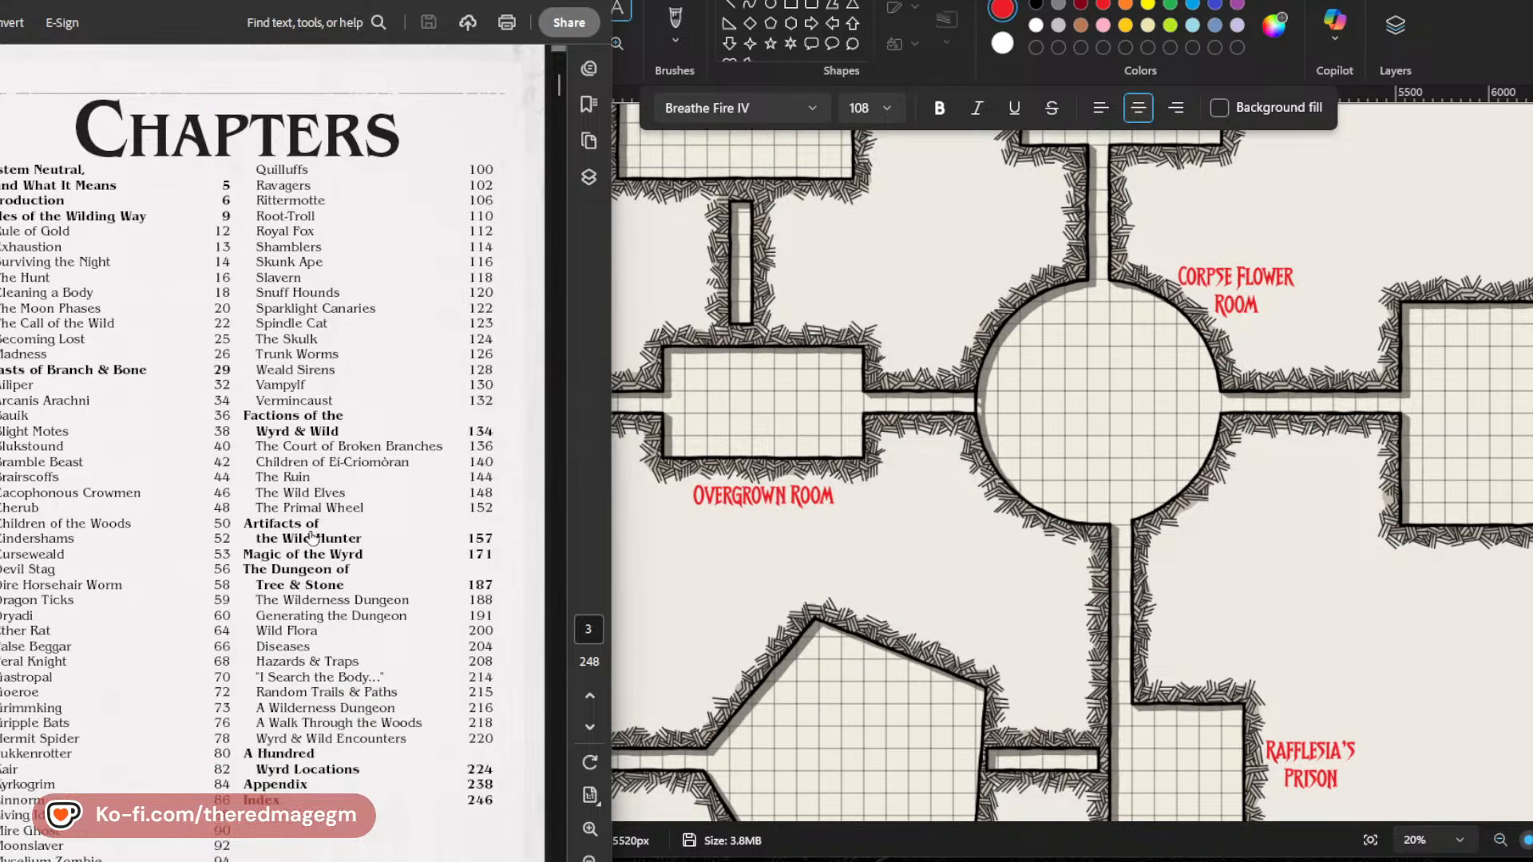
click(319, 605)
Read pages 188 to 190 on why to use a wilderness dungeon, trails as corridors and distance as hazard.
scroll(318, 600, down, 10)
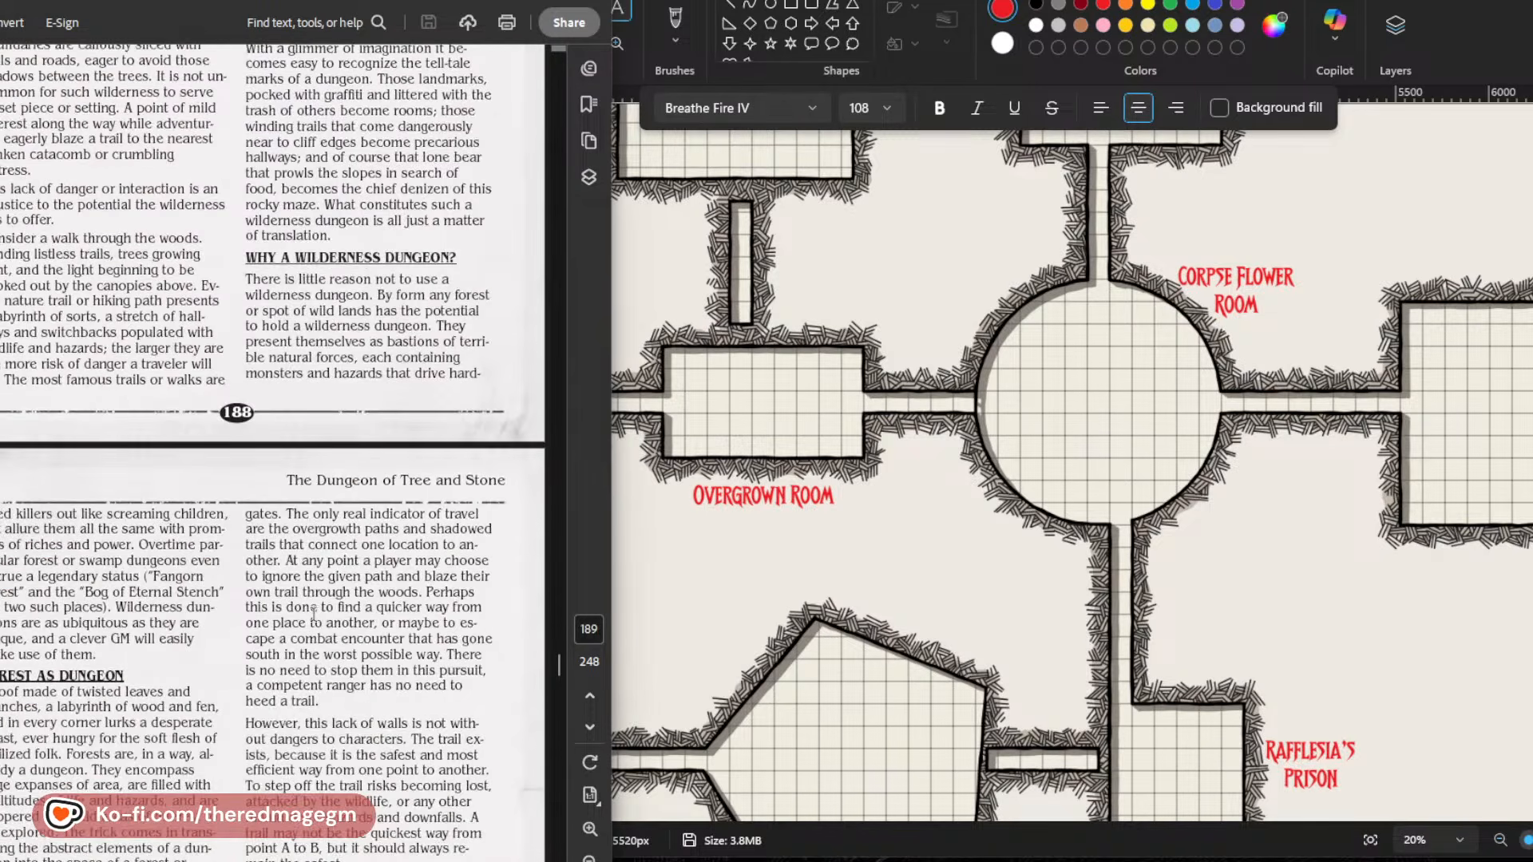
scroll(314, 613, down, 6)
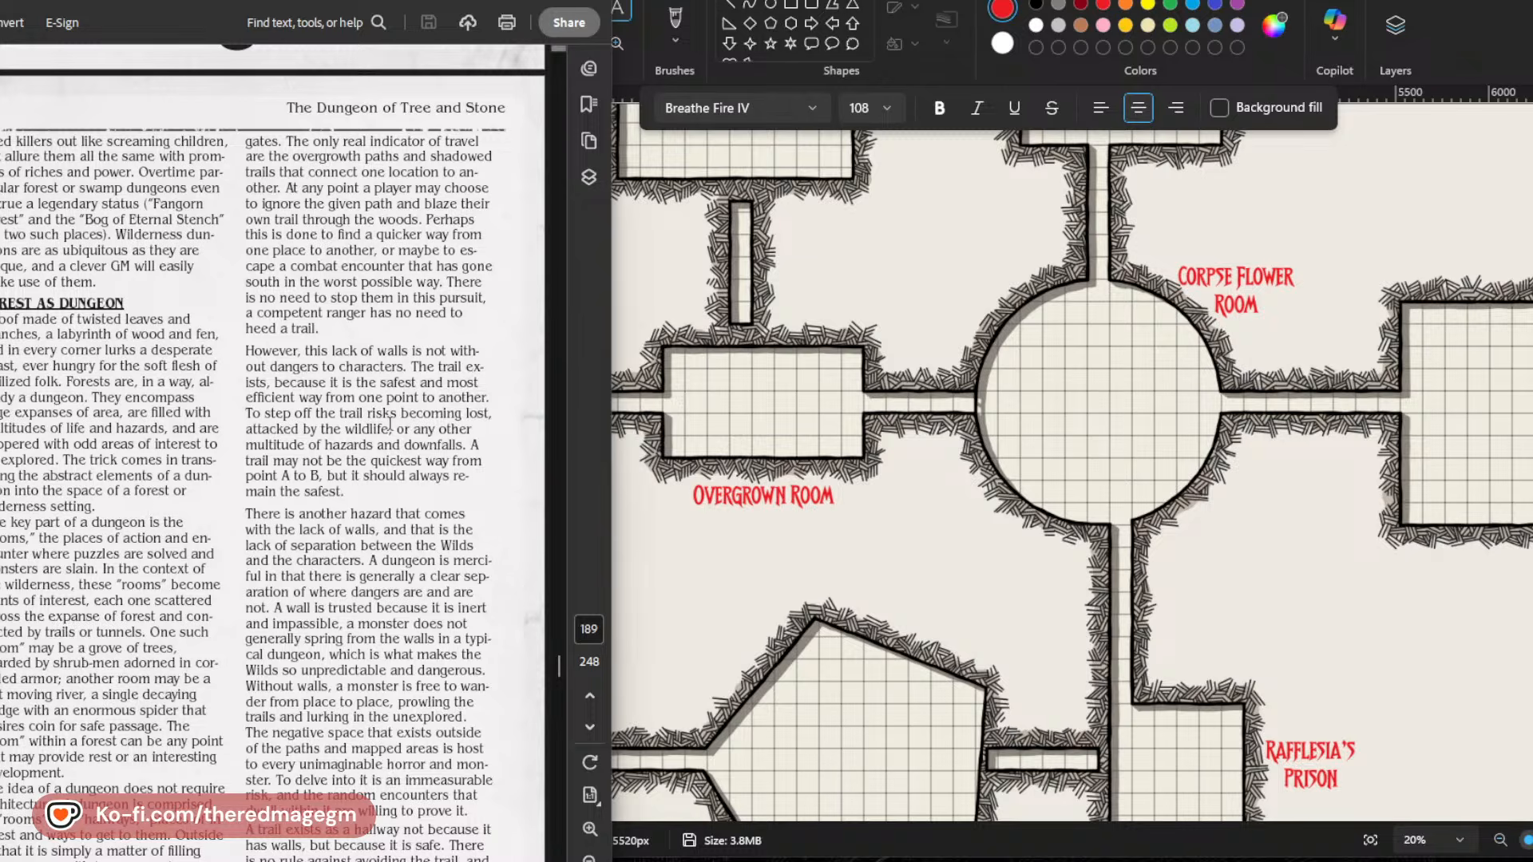
scroll(198, 508, down, 2)
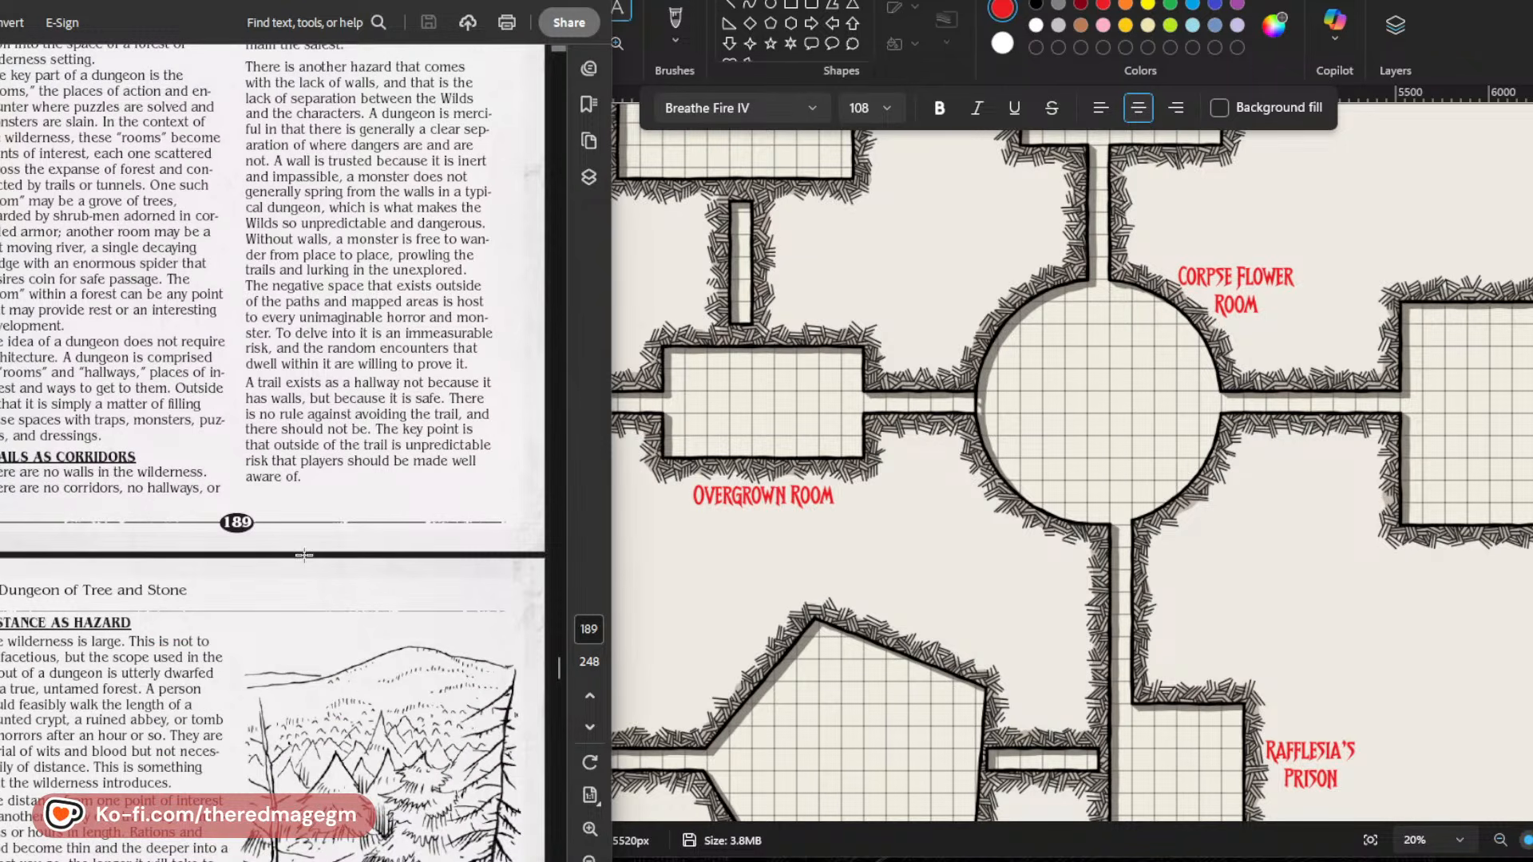
scroll(304, 554, down, 5)
scroll(153, 452, down, 4)
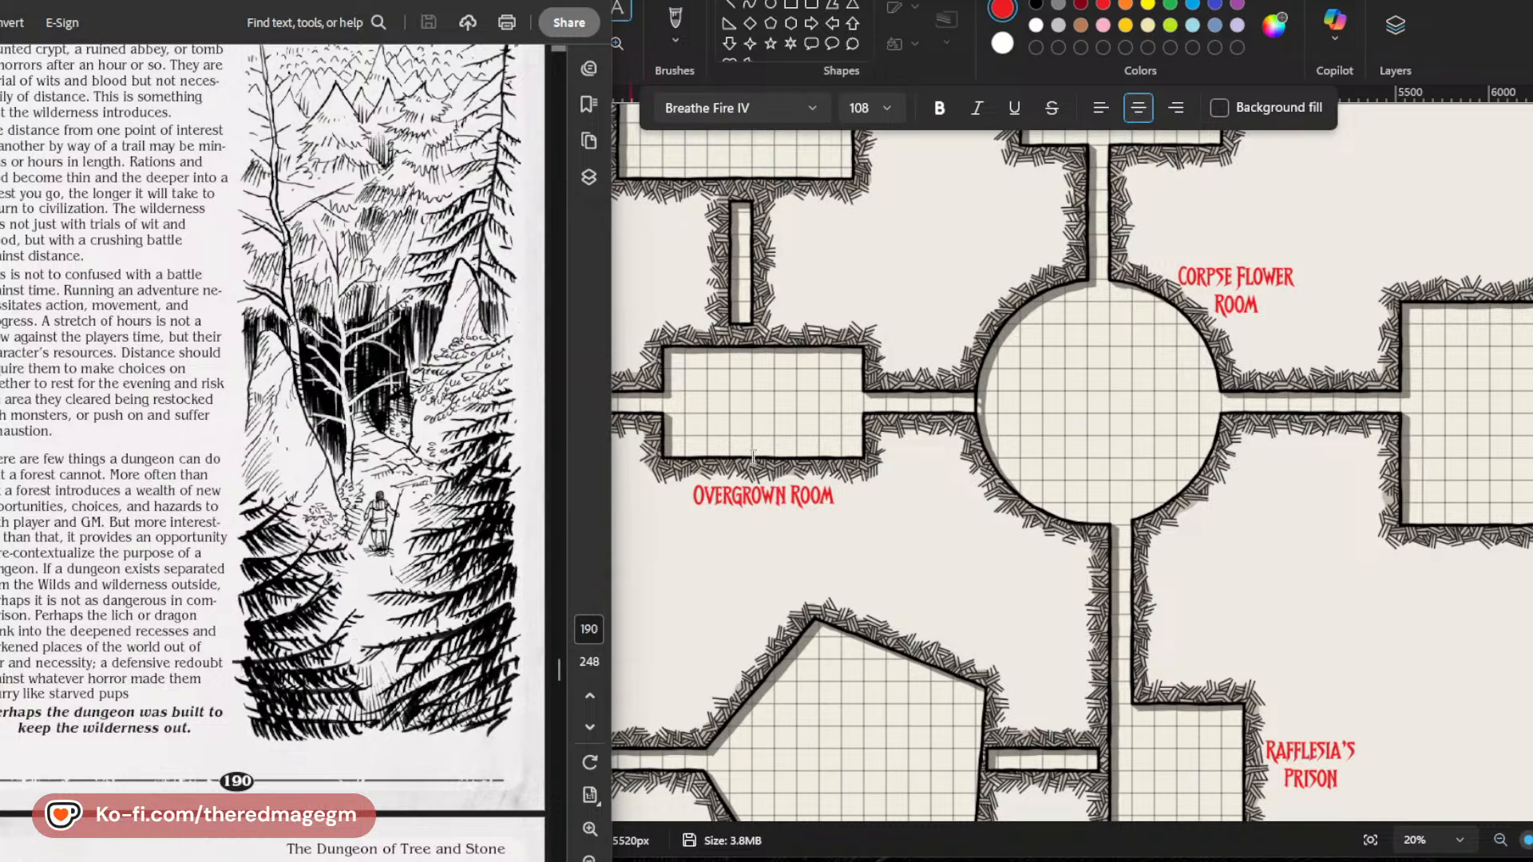
Examine the Generating the Dungeon steps, Random Entrances table and six-mile hex examples on pages 191 to 193, comparing them with the labelled map.
scroll(423, 606, down, 5)
scroll(422, 607, down, 4)
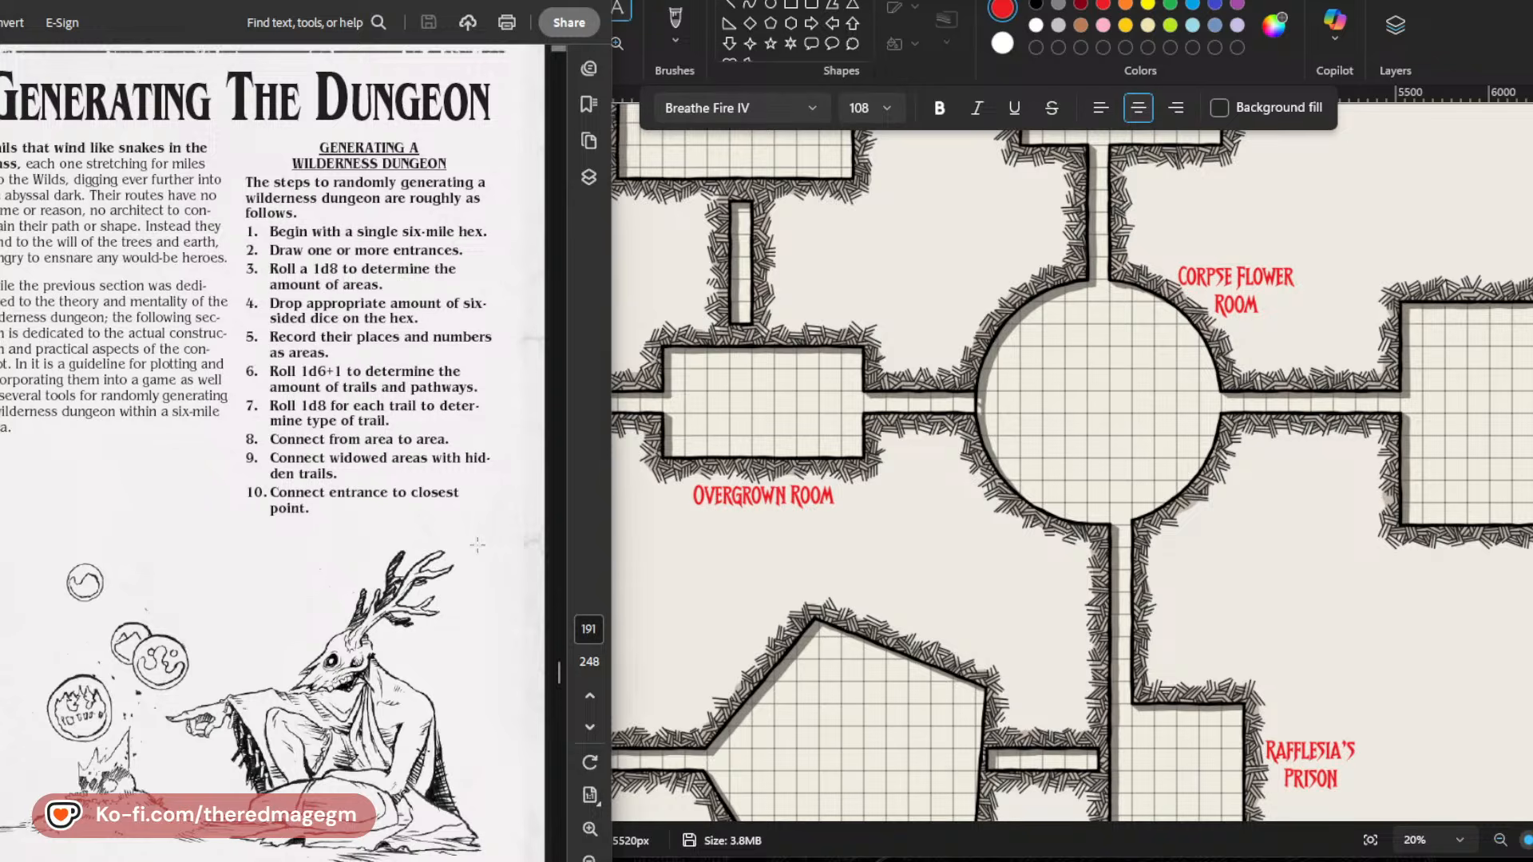
scroll(311, 247, down, 9)
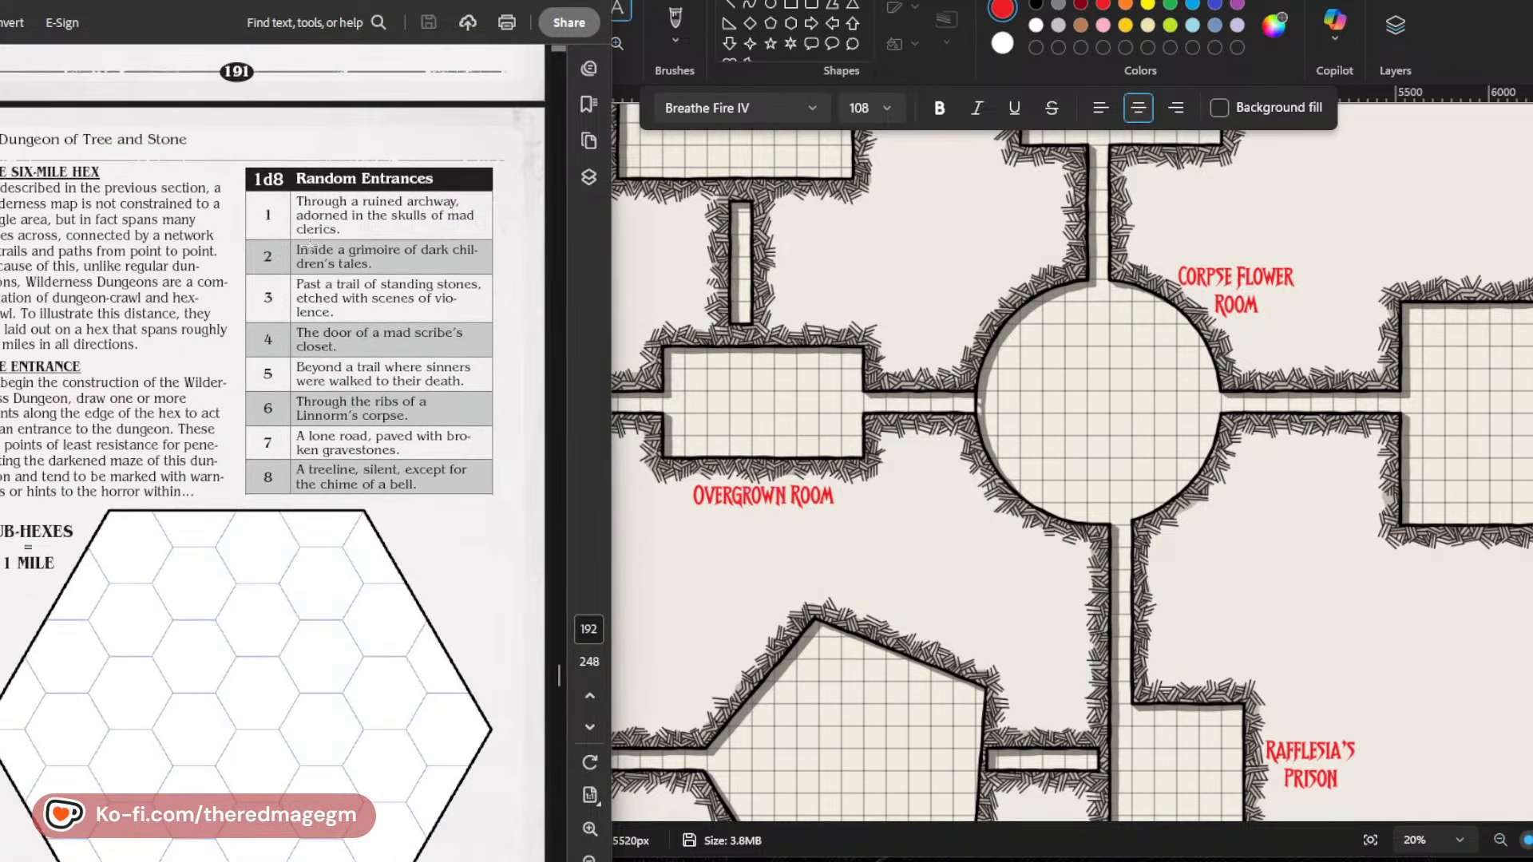
scroll(312, 247, down, 2)
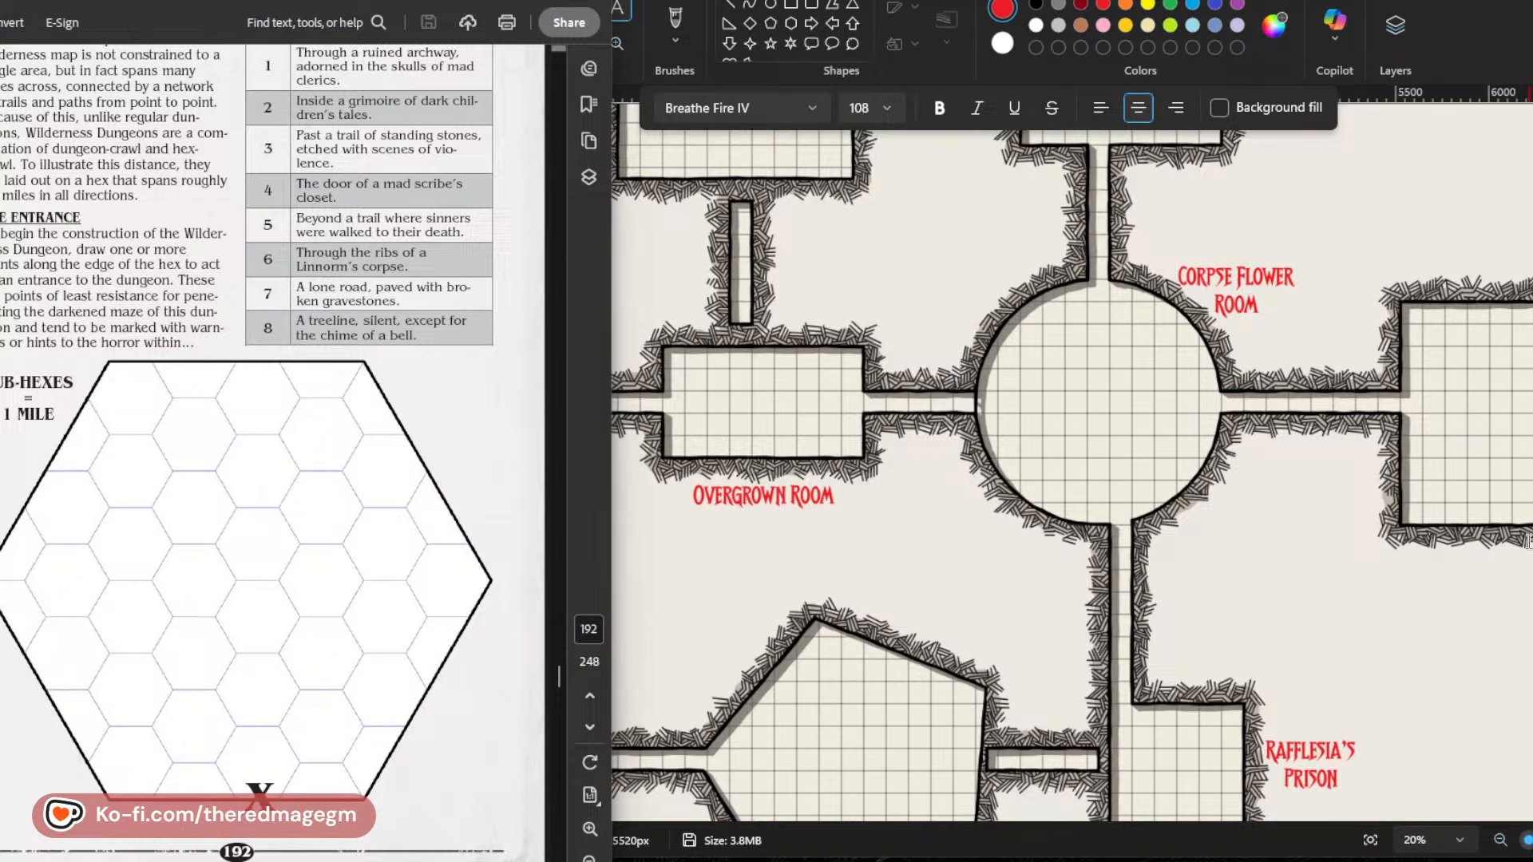
scroll(1284, 649, down, 3)
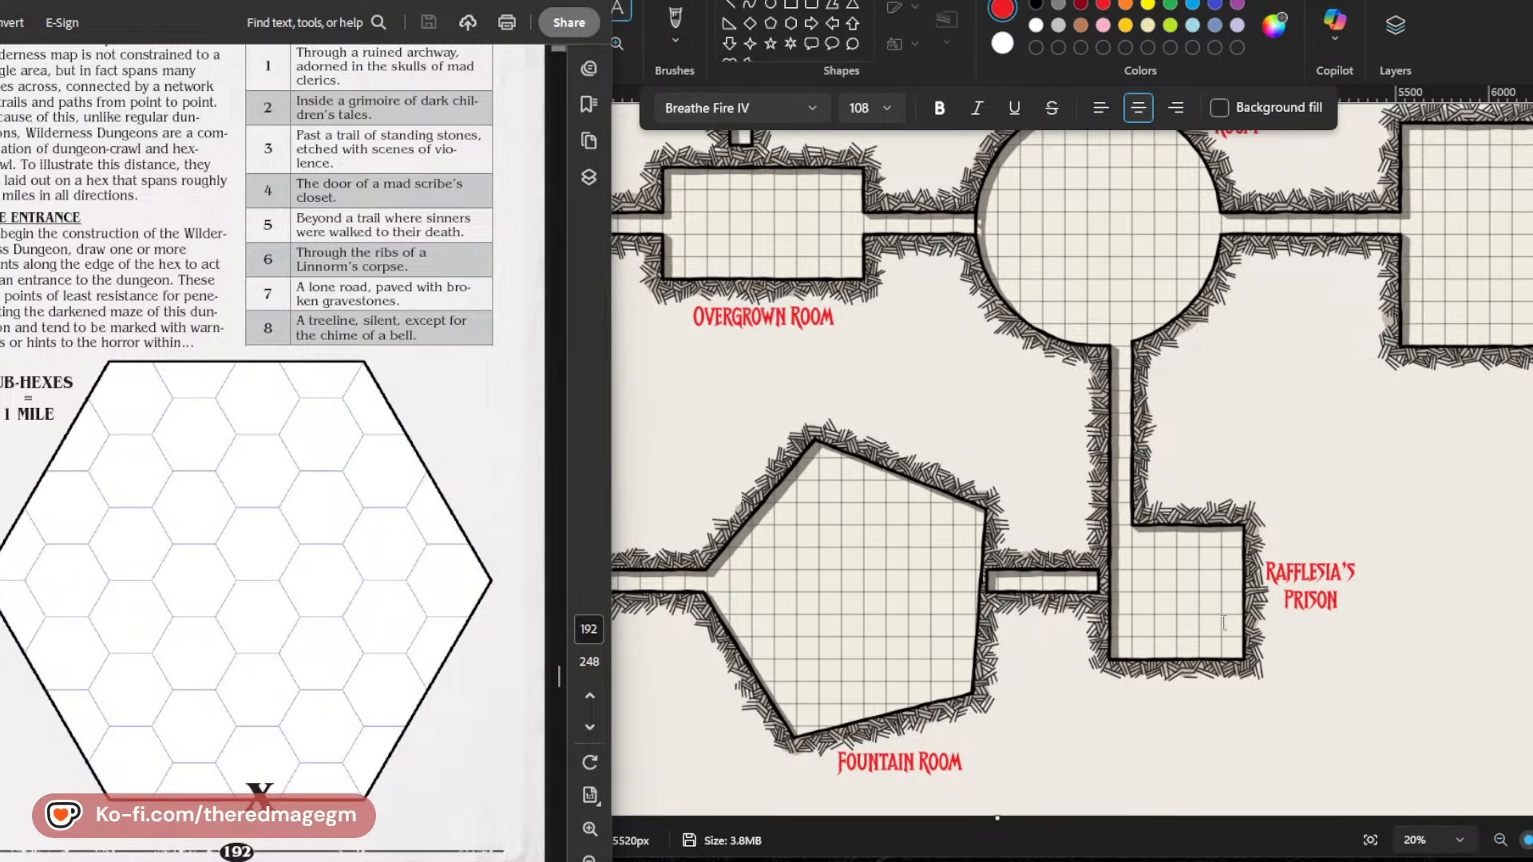
scroll(1267, 650, up, 5)
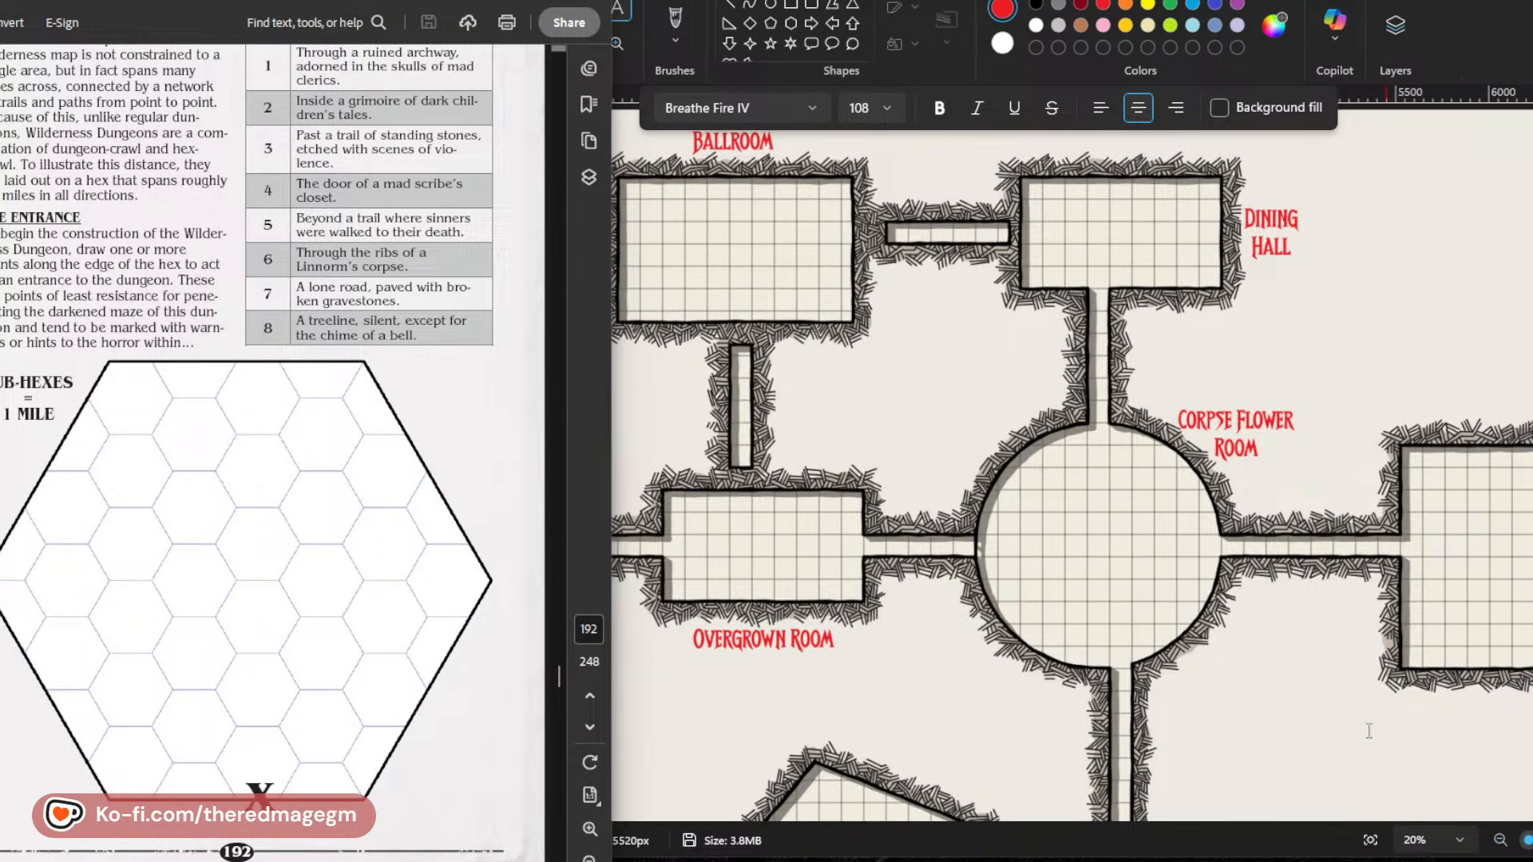
scroll(1368, 730, down, 3)
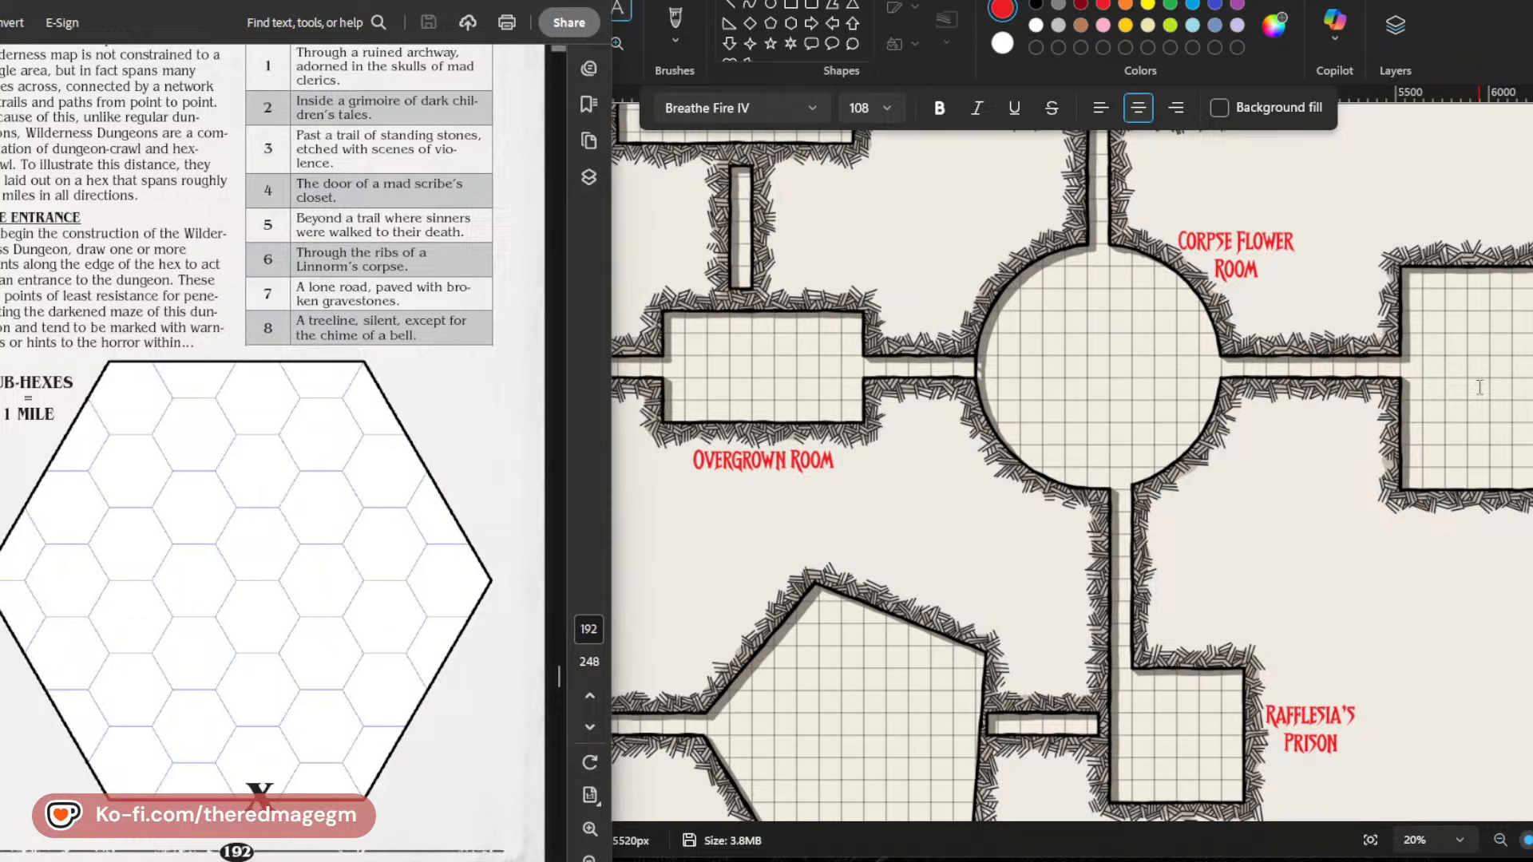
scroll(223, 384, down, 10)
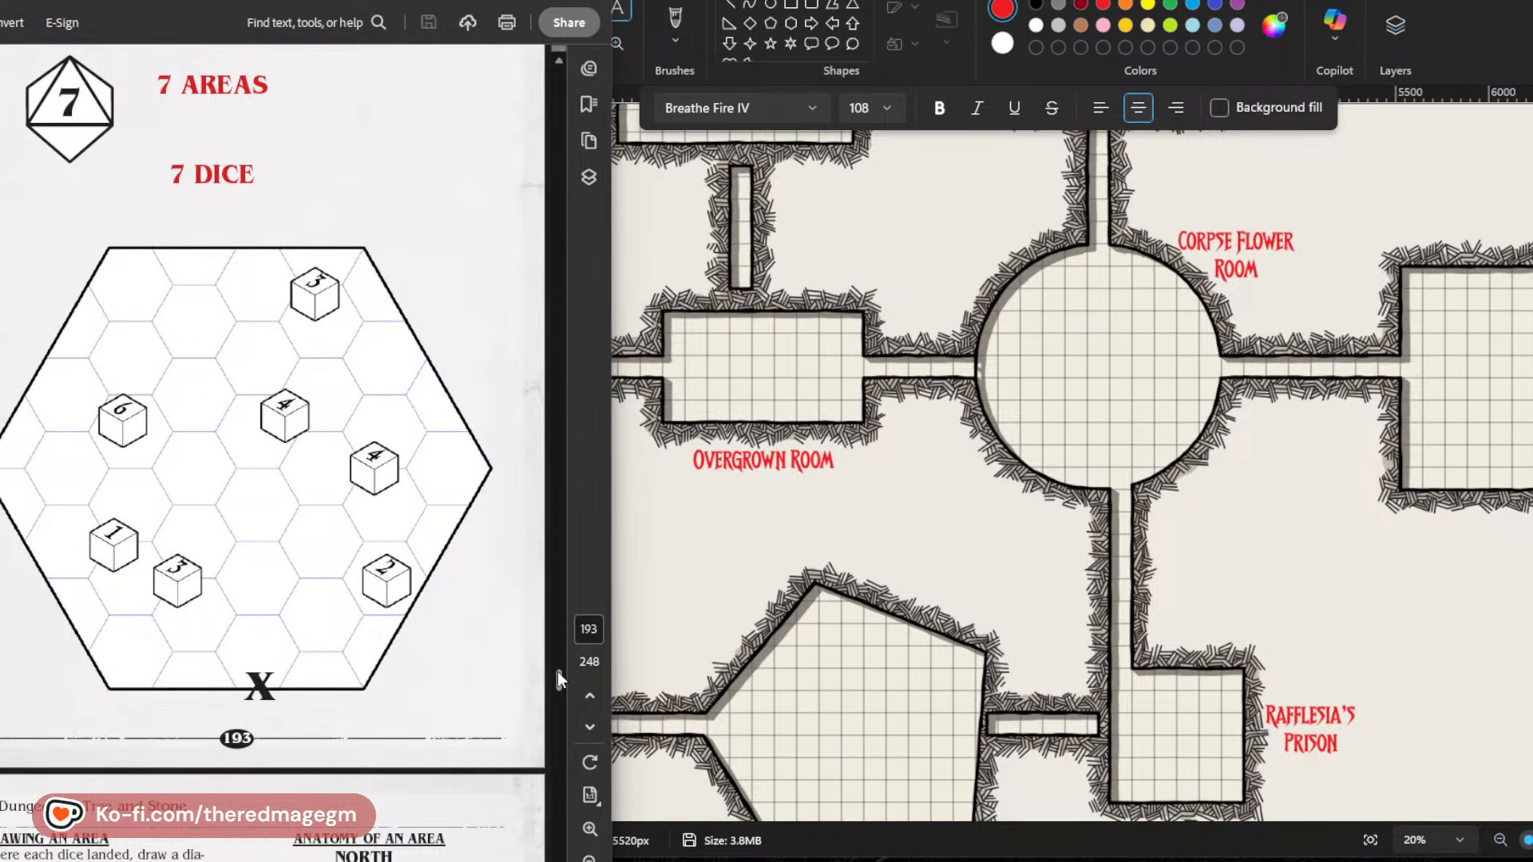
Return to the PDF's chapter list and open the A Hundred Wyrd Locations section.
drag(557, 672, 562, 96)
scroll(352, 383, up, 20)
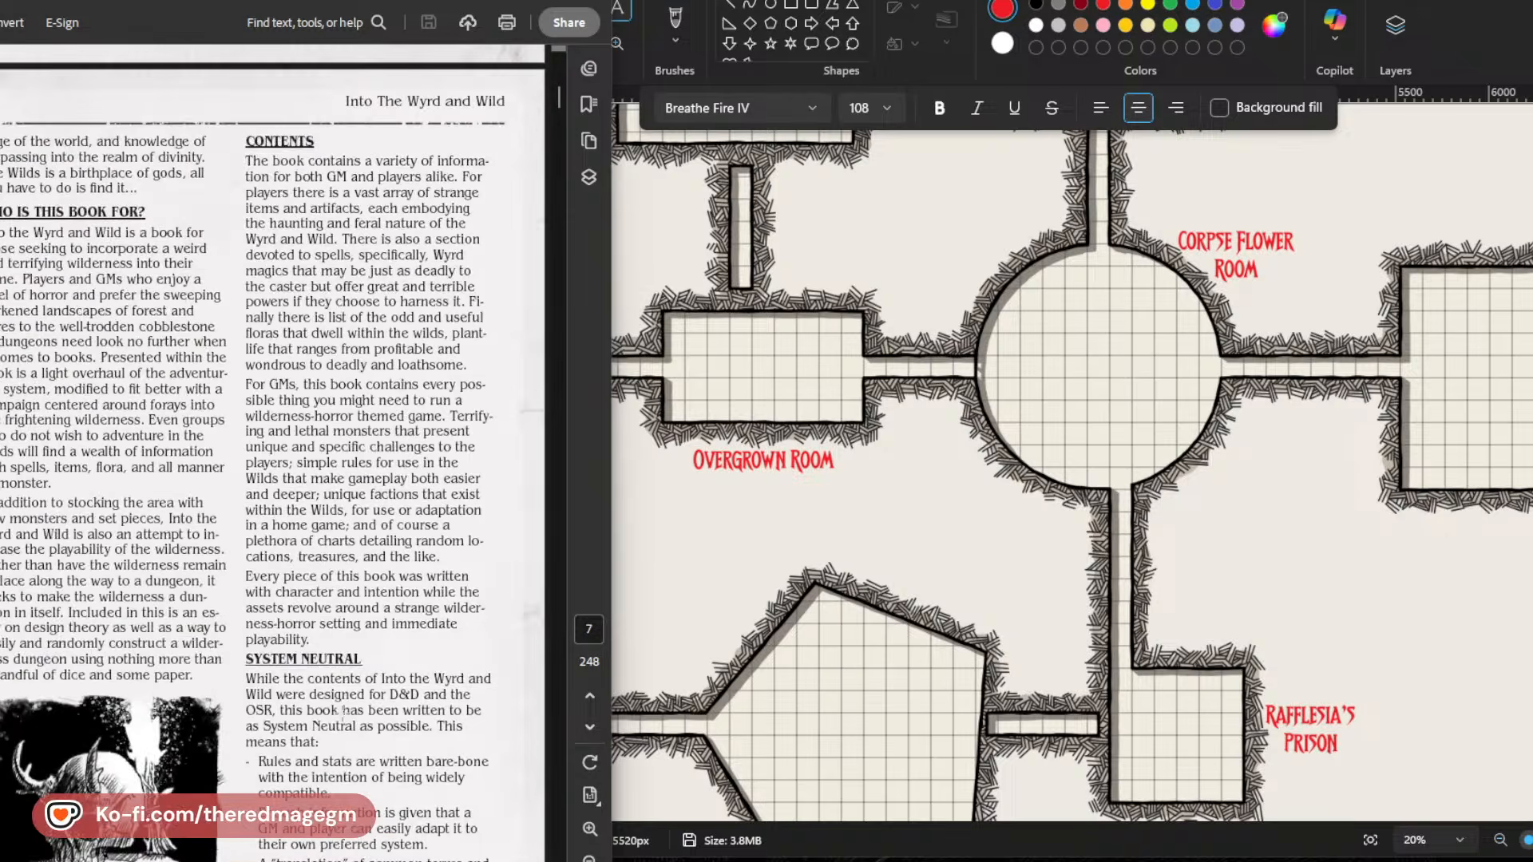
scroll(349, 716, up, 20)
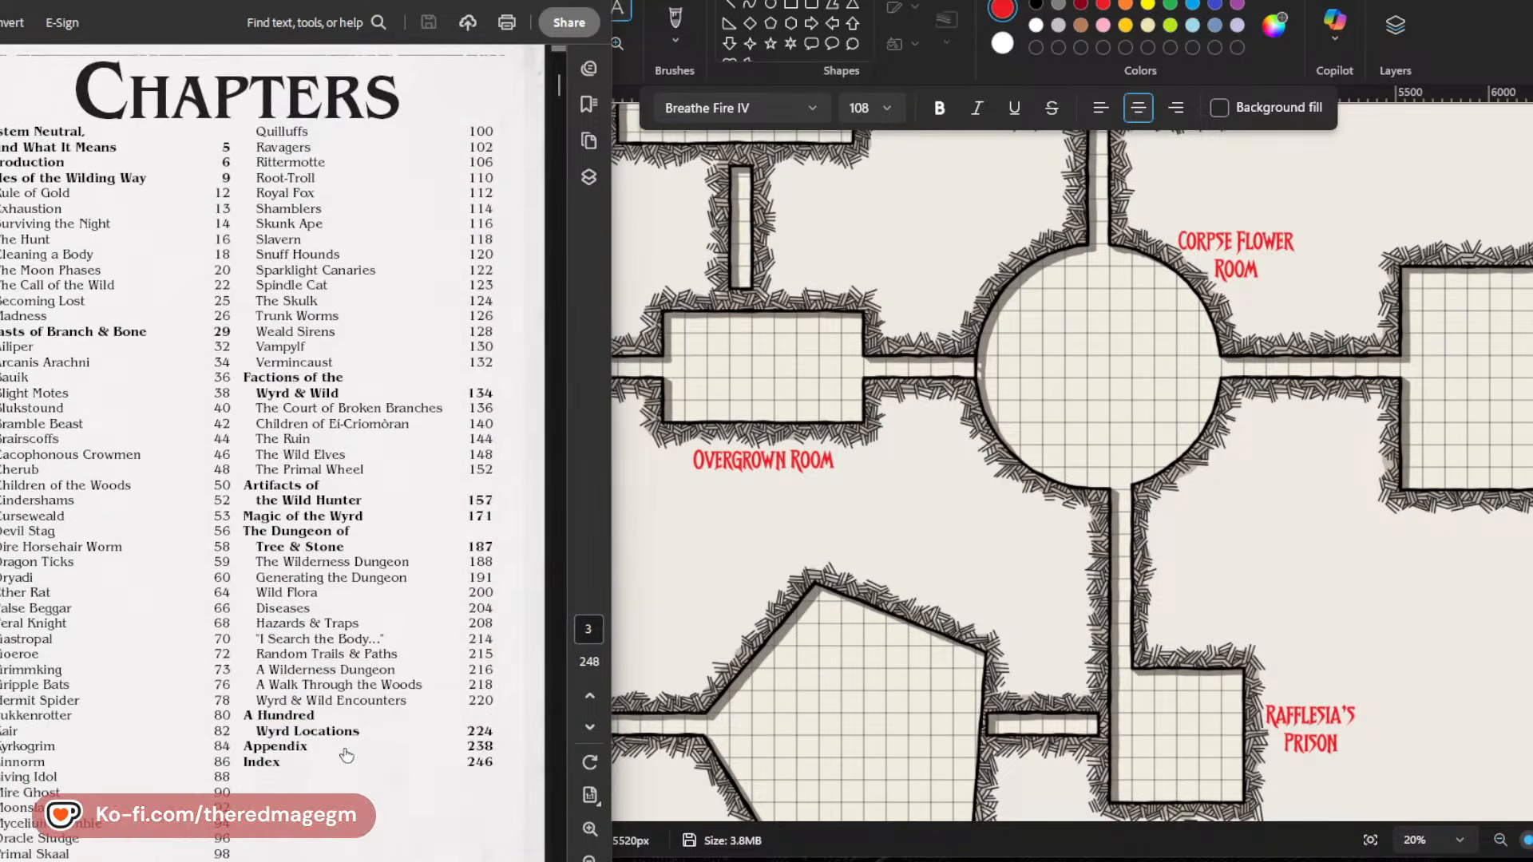
click(285, 717)
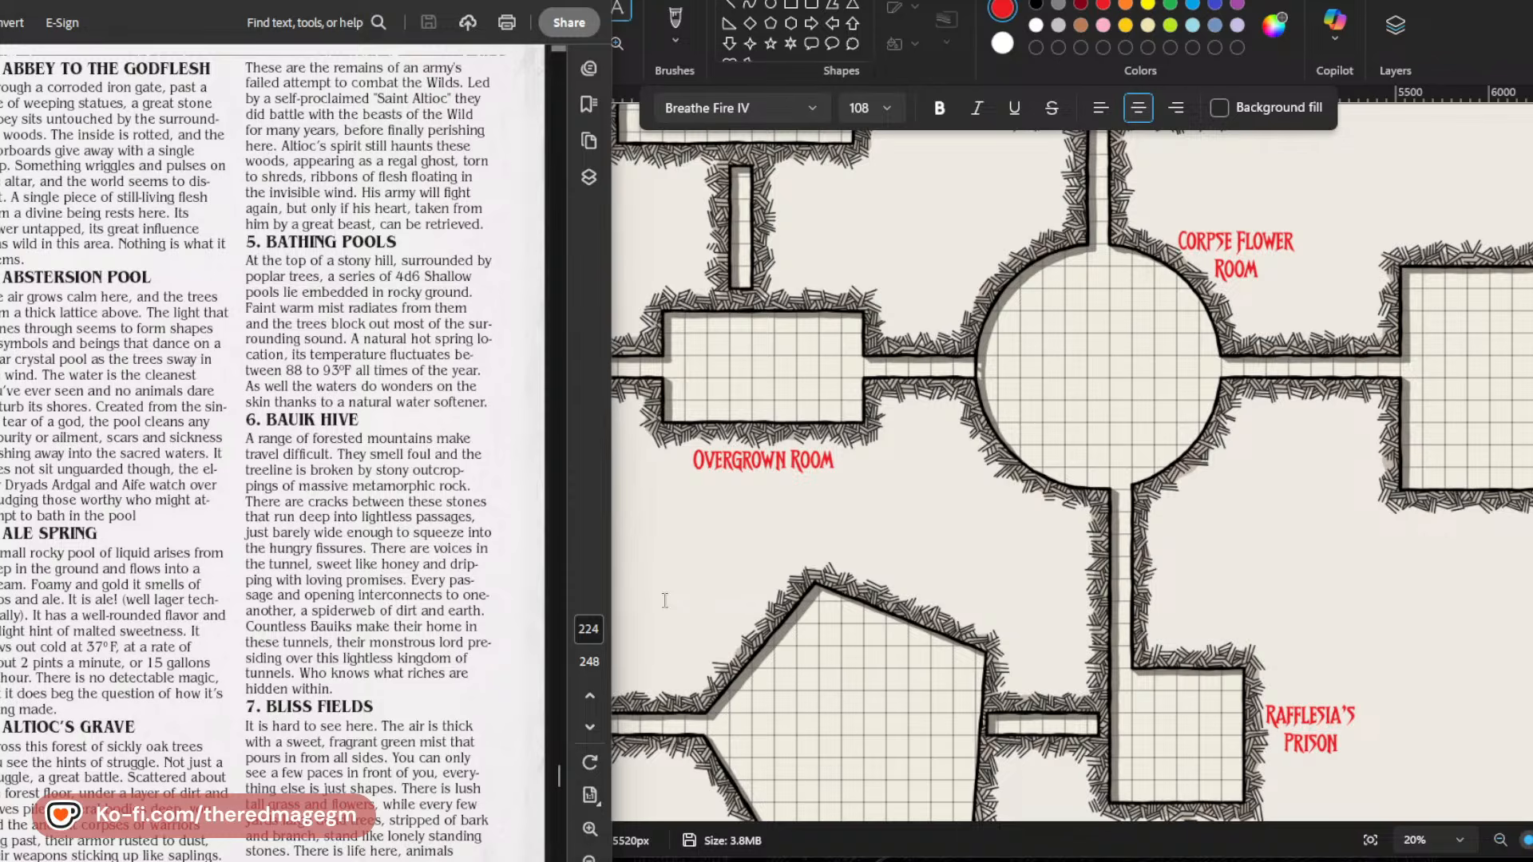
Read location entries 1 to 34 on pages 224 to 227 for ideas to use in the dungeon.
scroll(486, 636, down, 5)
scroll(486, 635, down, 5)
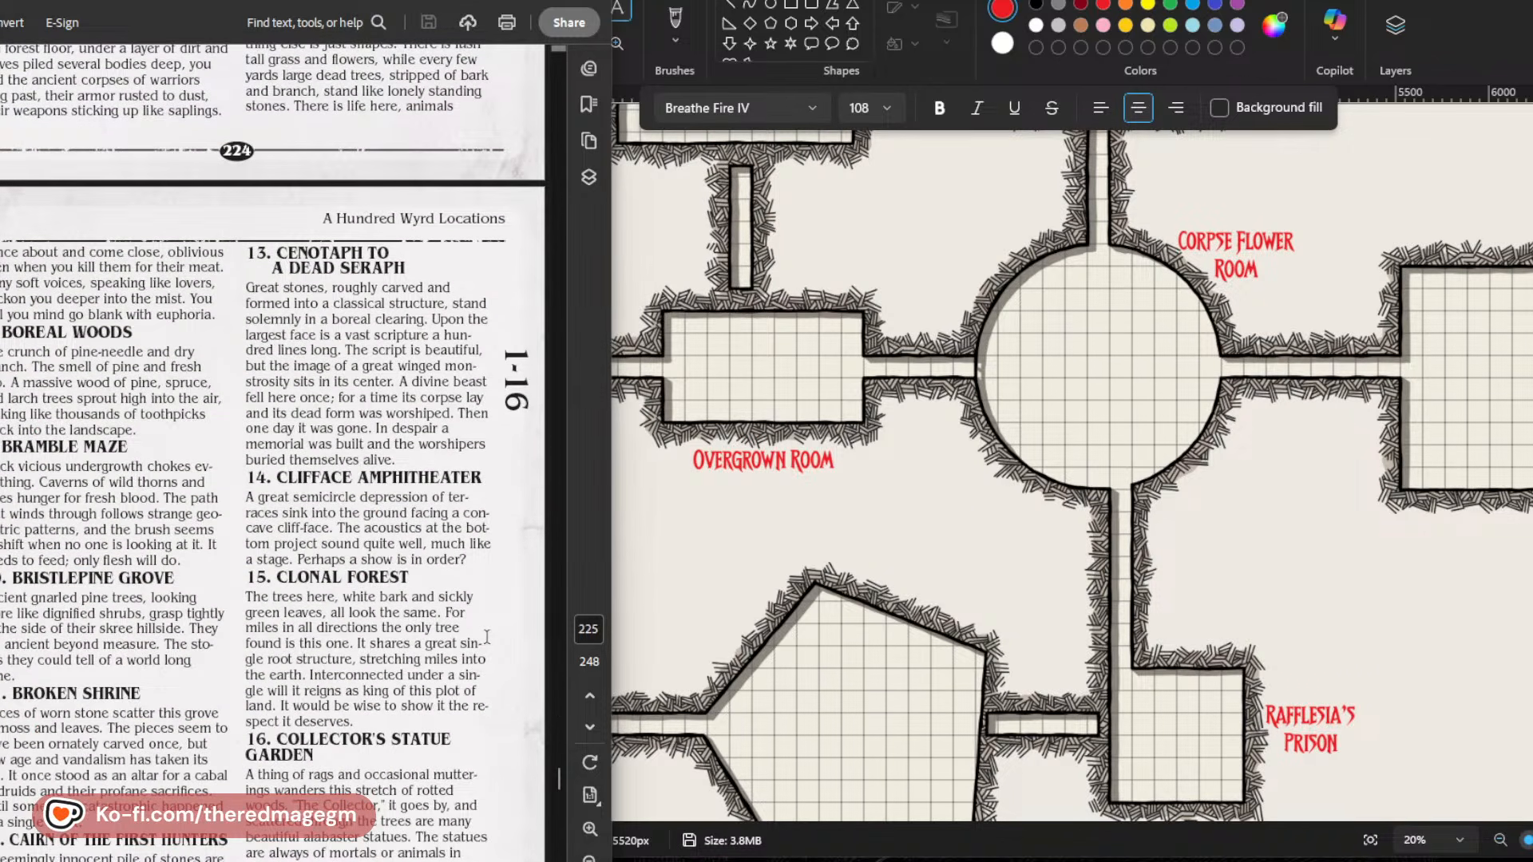
scroll(486, 636, down, 1)
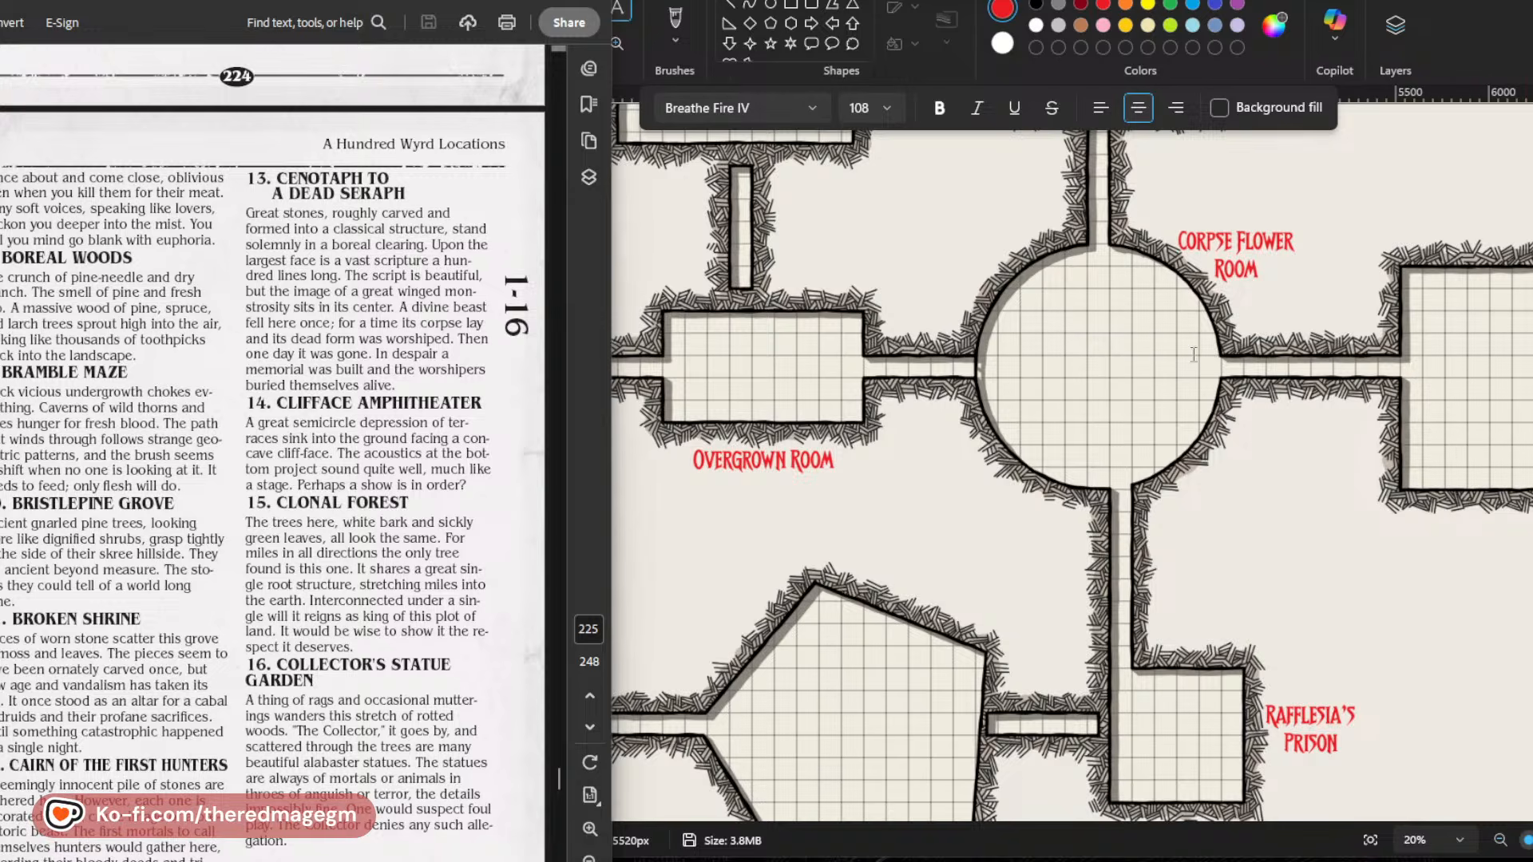
scroll(206, 679, down, 1)
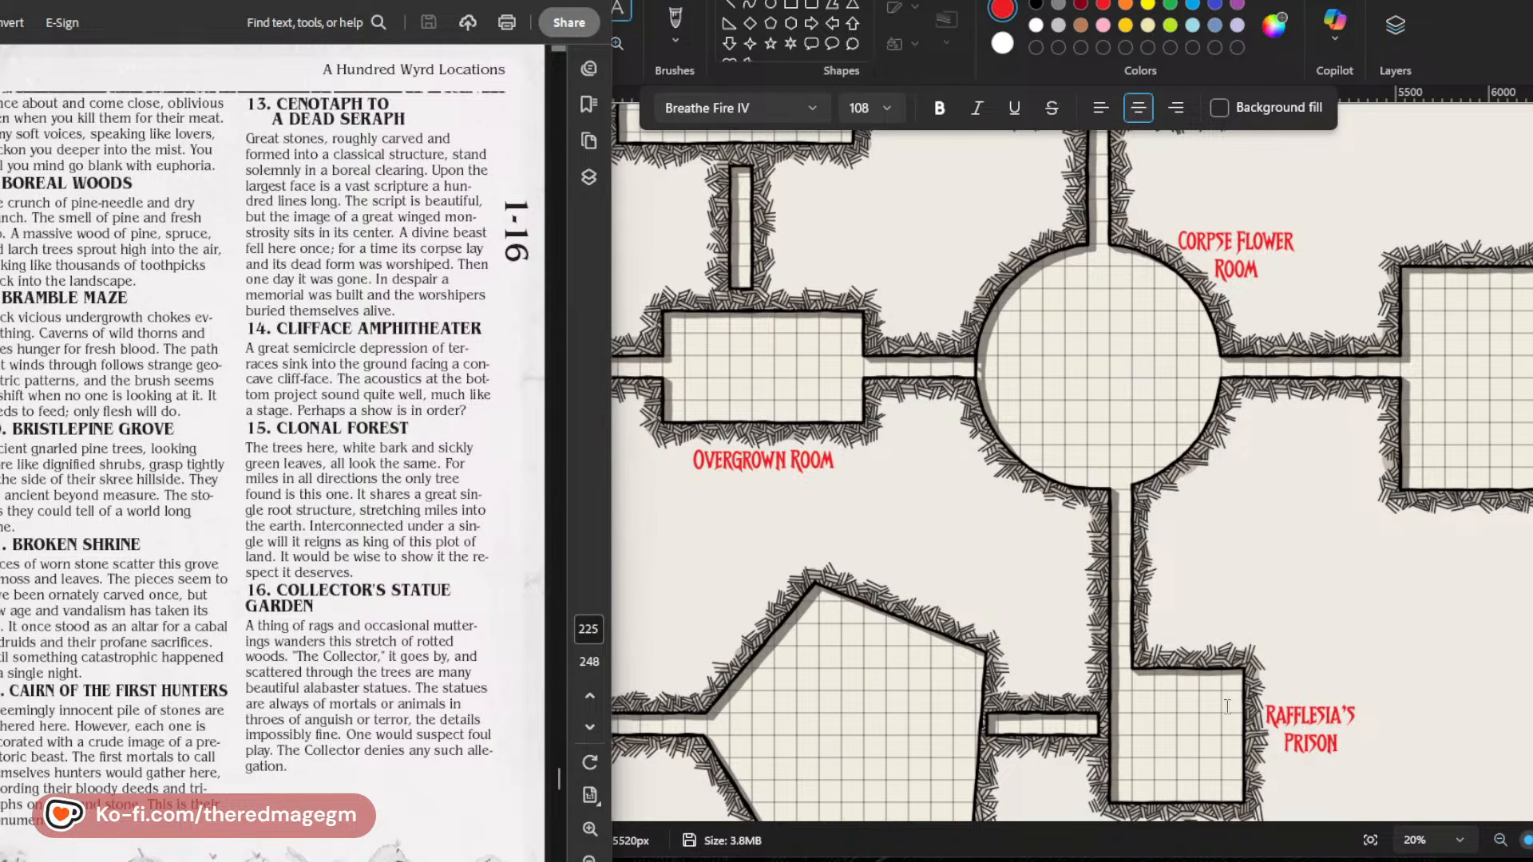
scroll(194, 567, down, 6)
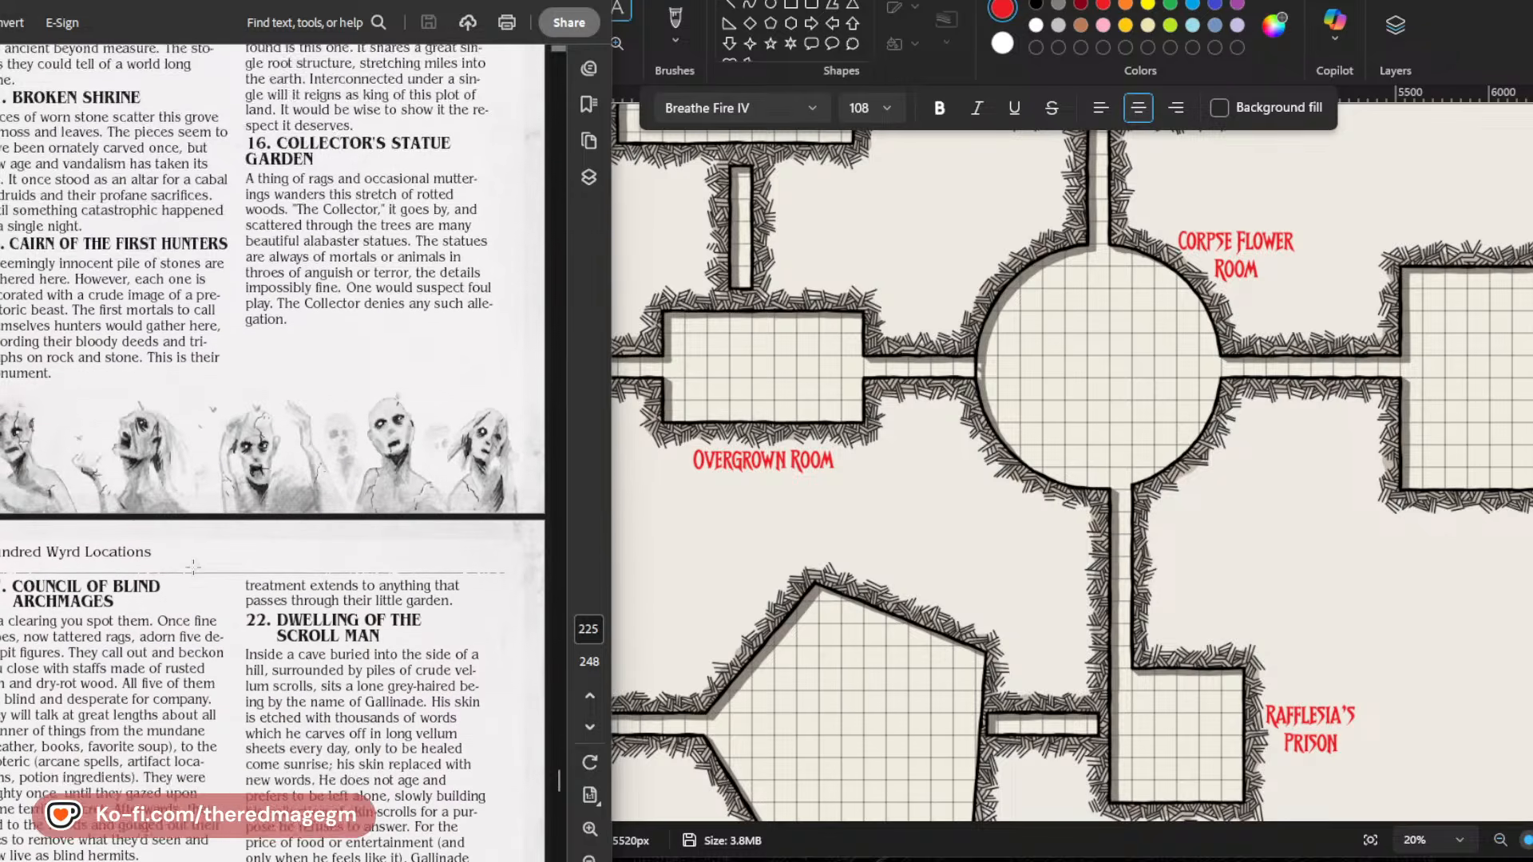
scroll(193, 567, down, 3)
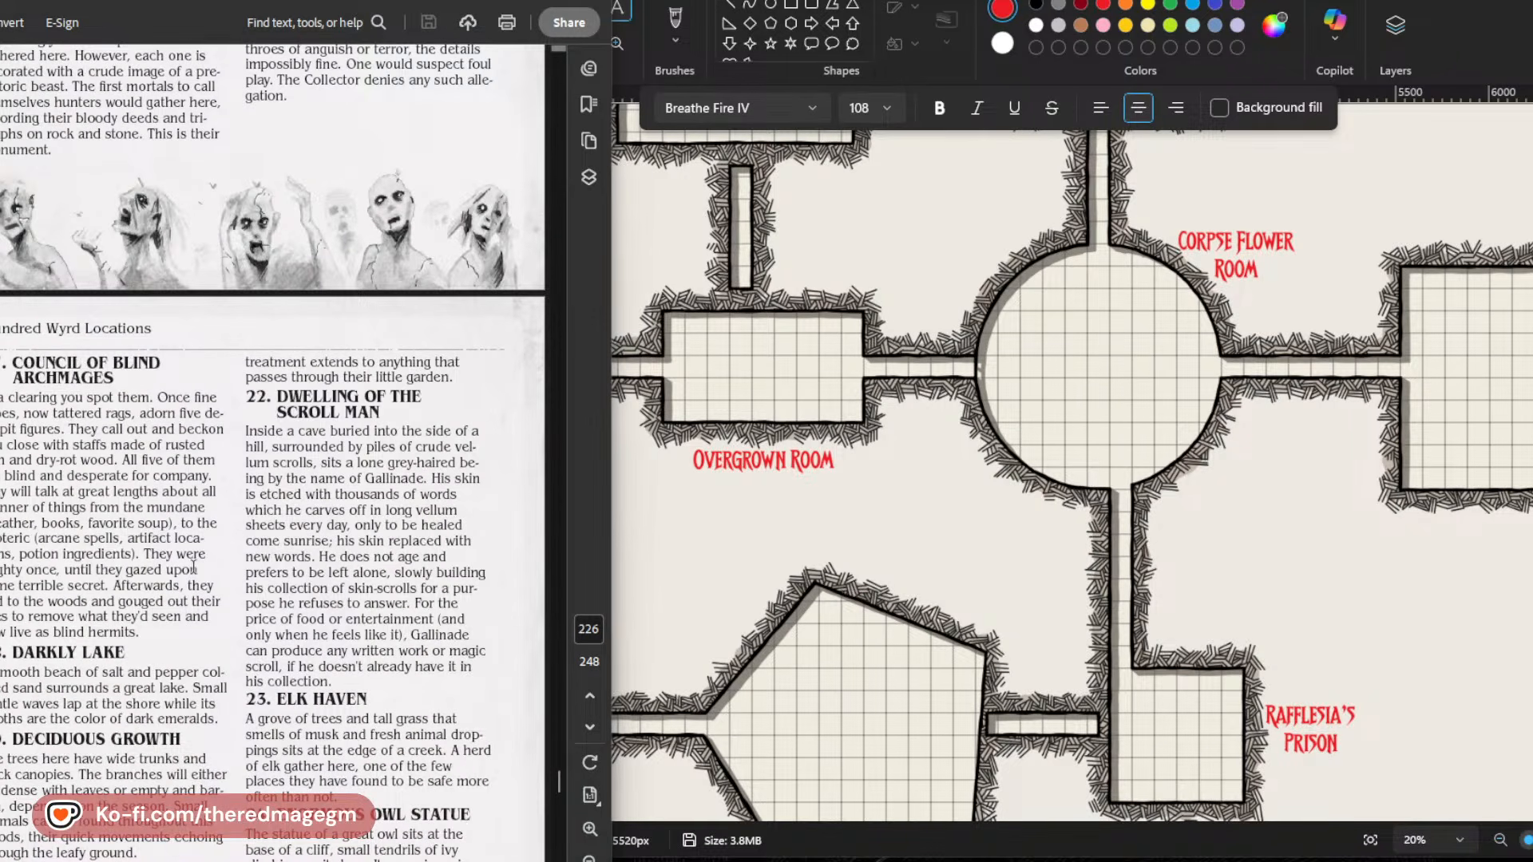
scroll(193, 567, down, 1)
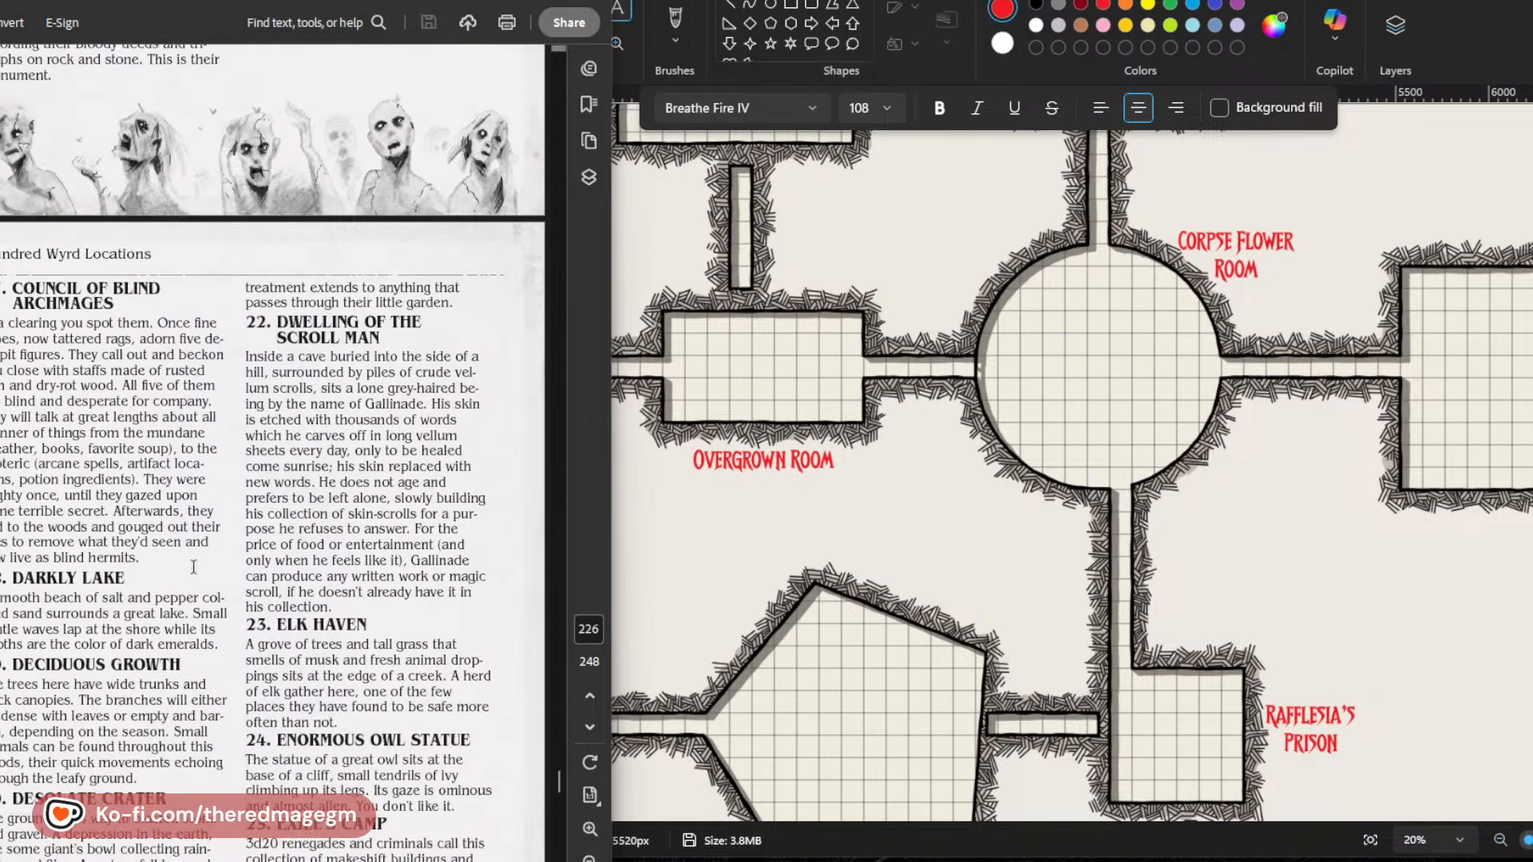
scroll(193, 567, down, 2)
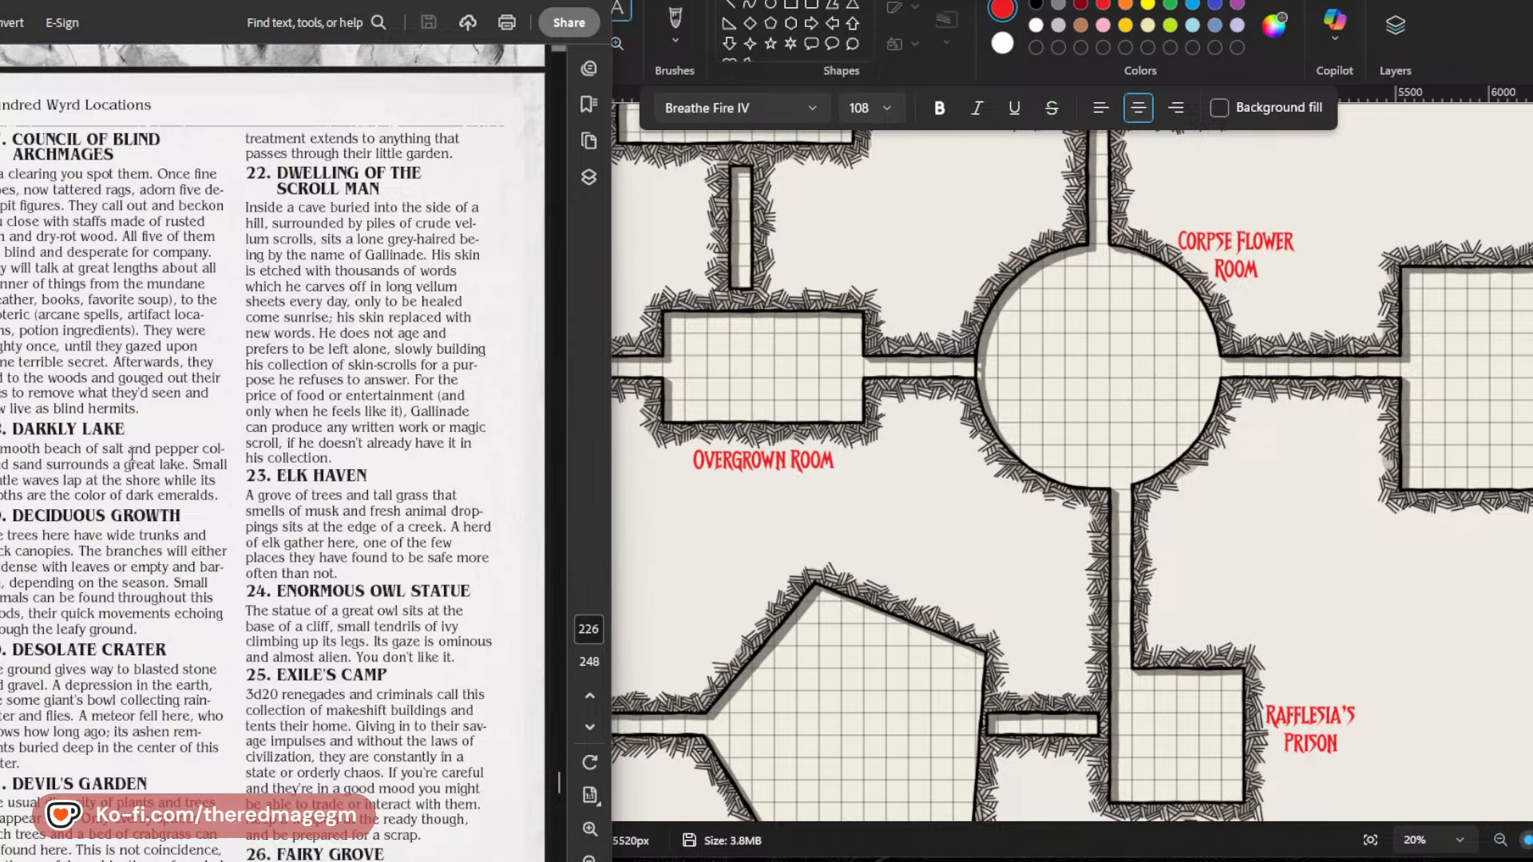
scroll(132, 591, down, 1)
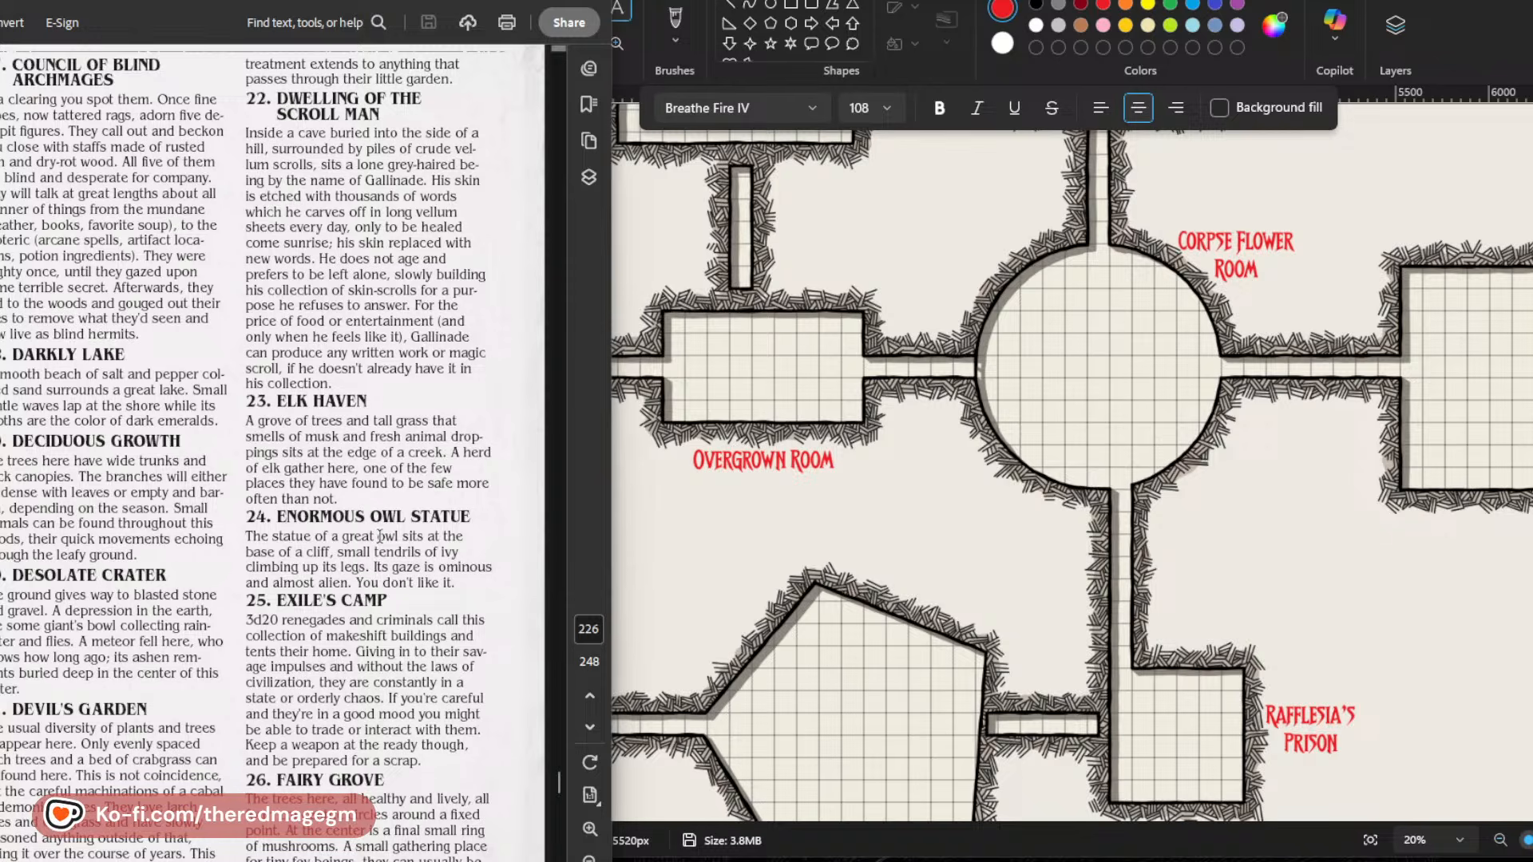
scroll(378, 536, down, 10)
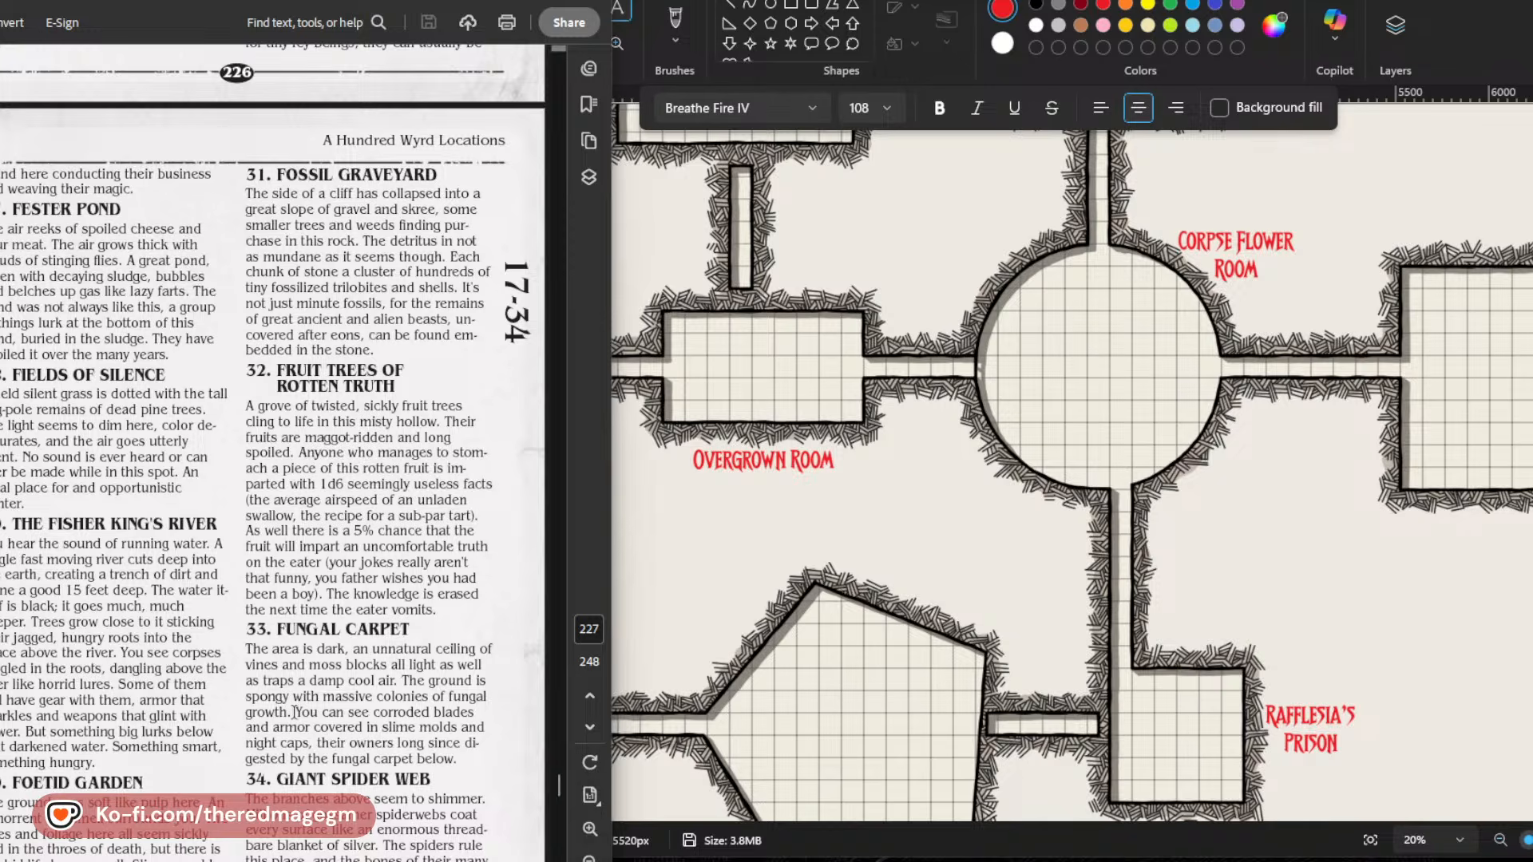
scroll(295, 711, down, 1)
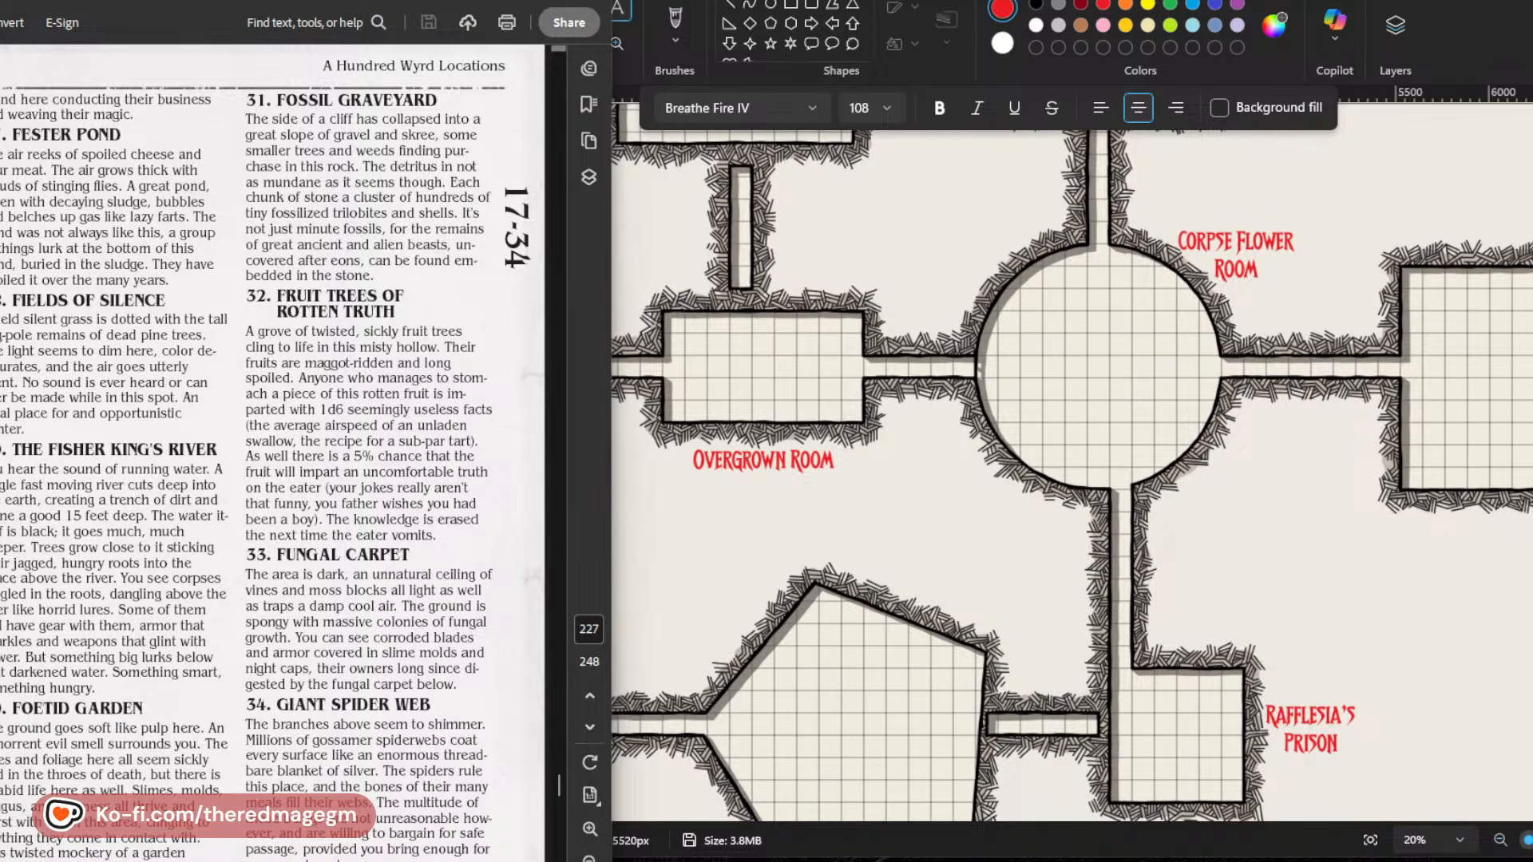
Look over the labelled map from the Ballroom to the Fountain Room and read the location entries on page 228.
scroll(1401, 516, up, 2)
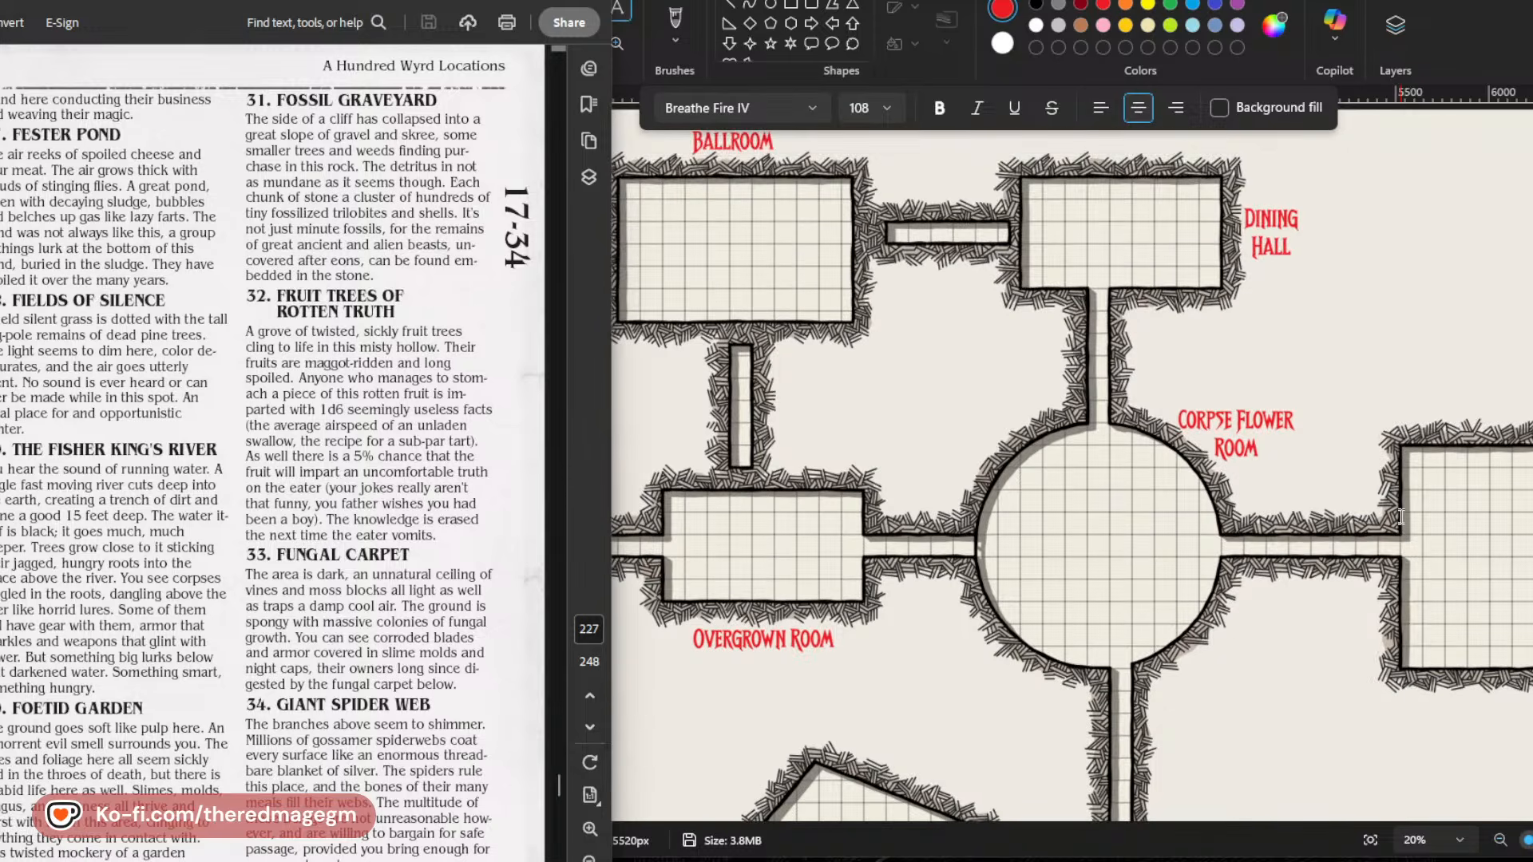
scroll(1401, 517, down, 4)
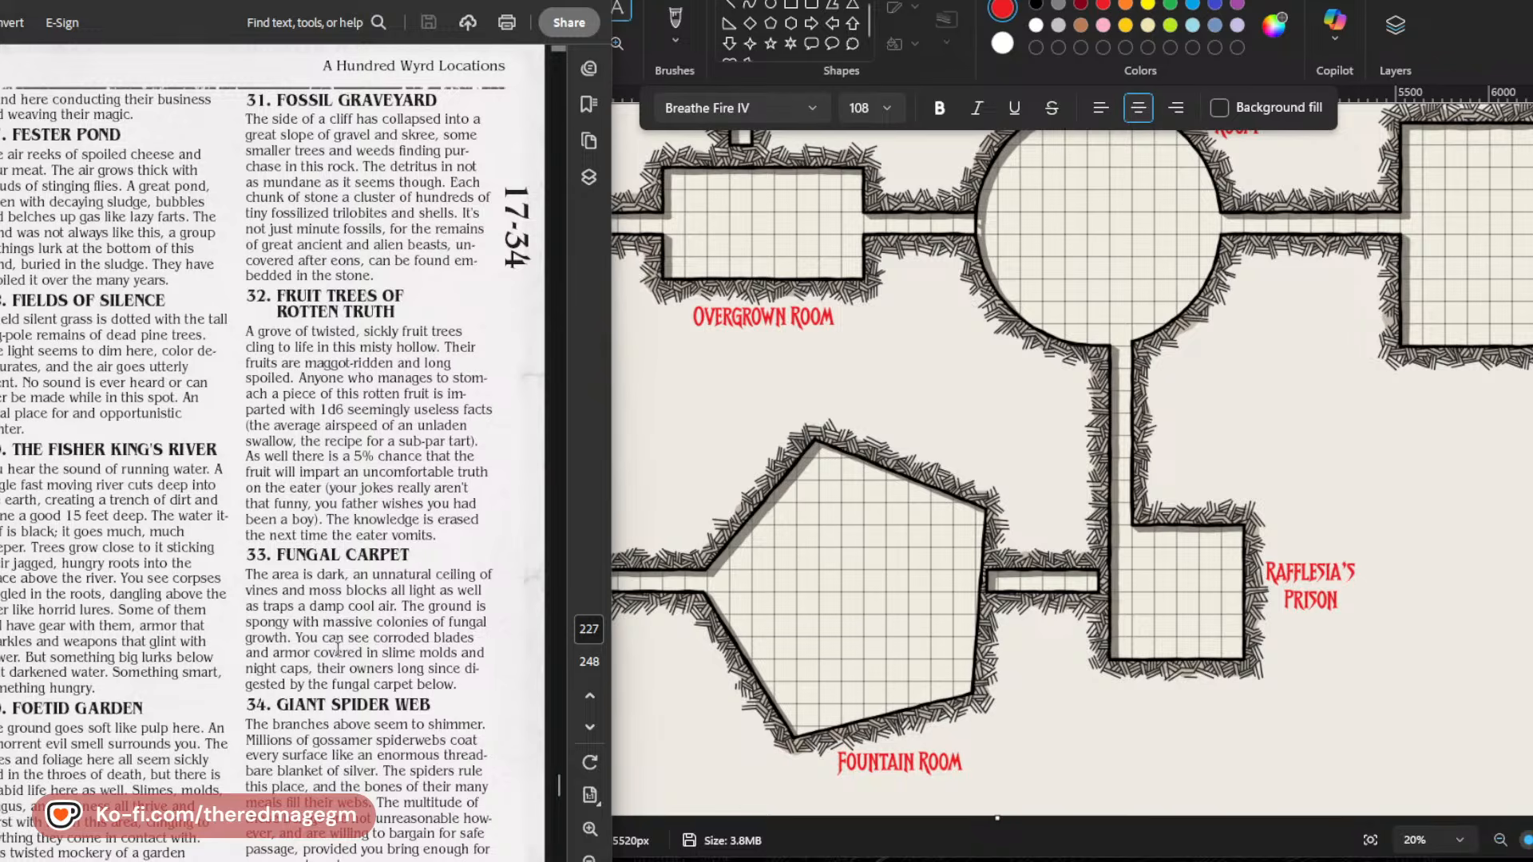
scroll(336, 648, down, 6)
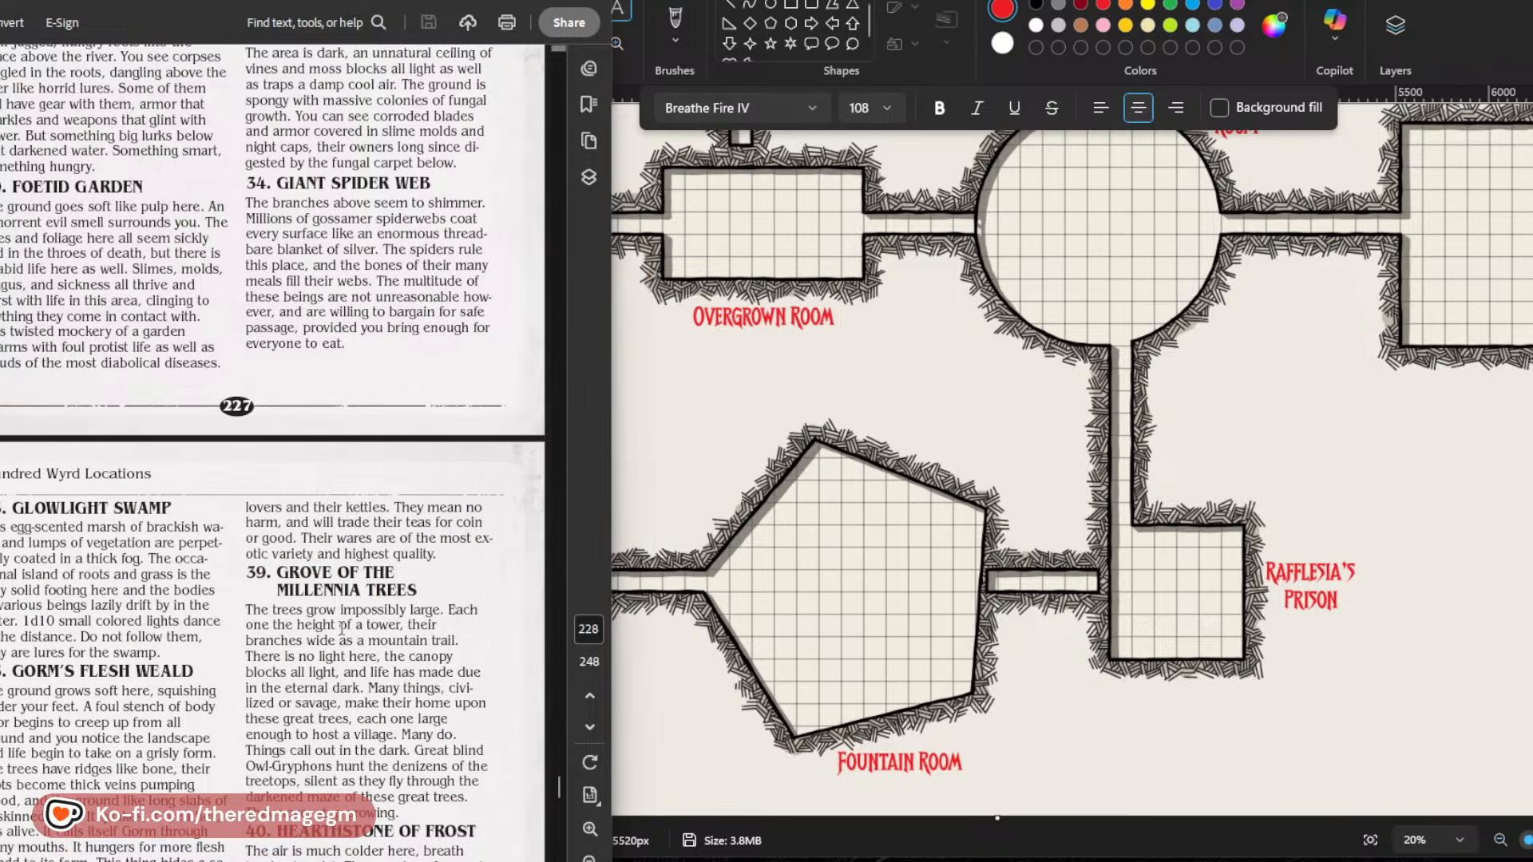
scroll(342, 628, down, 4)
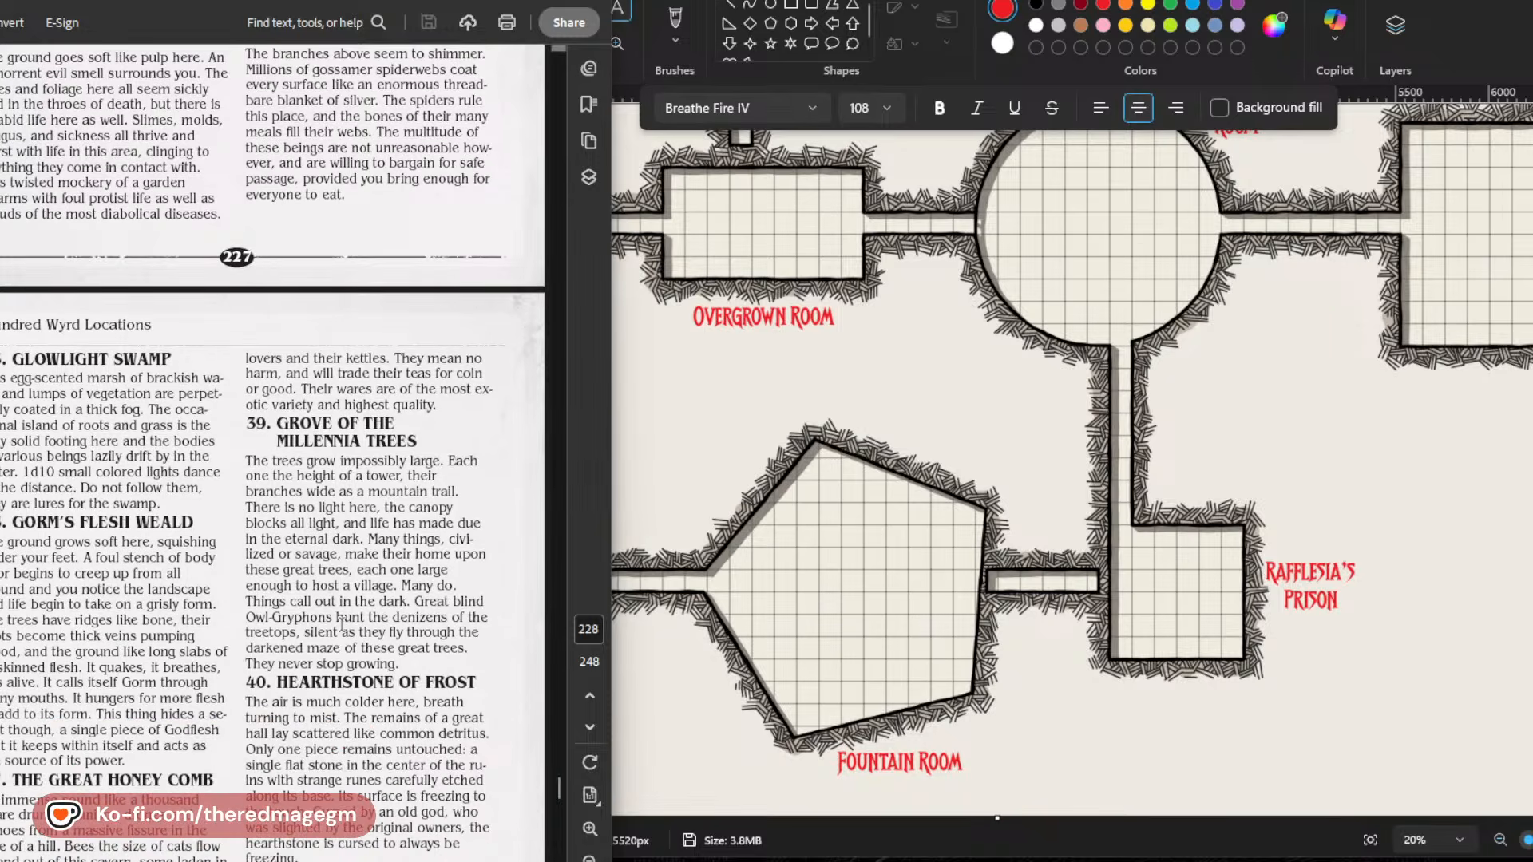
scroll(341, 625, down, 2)
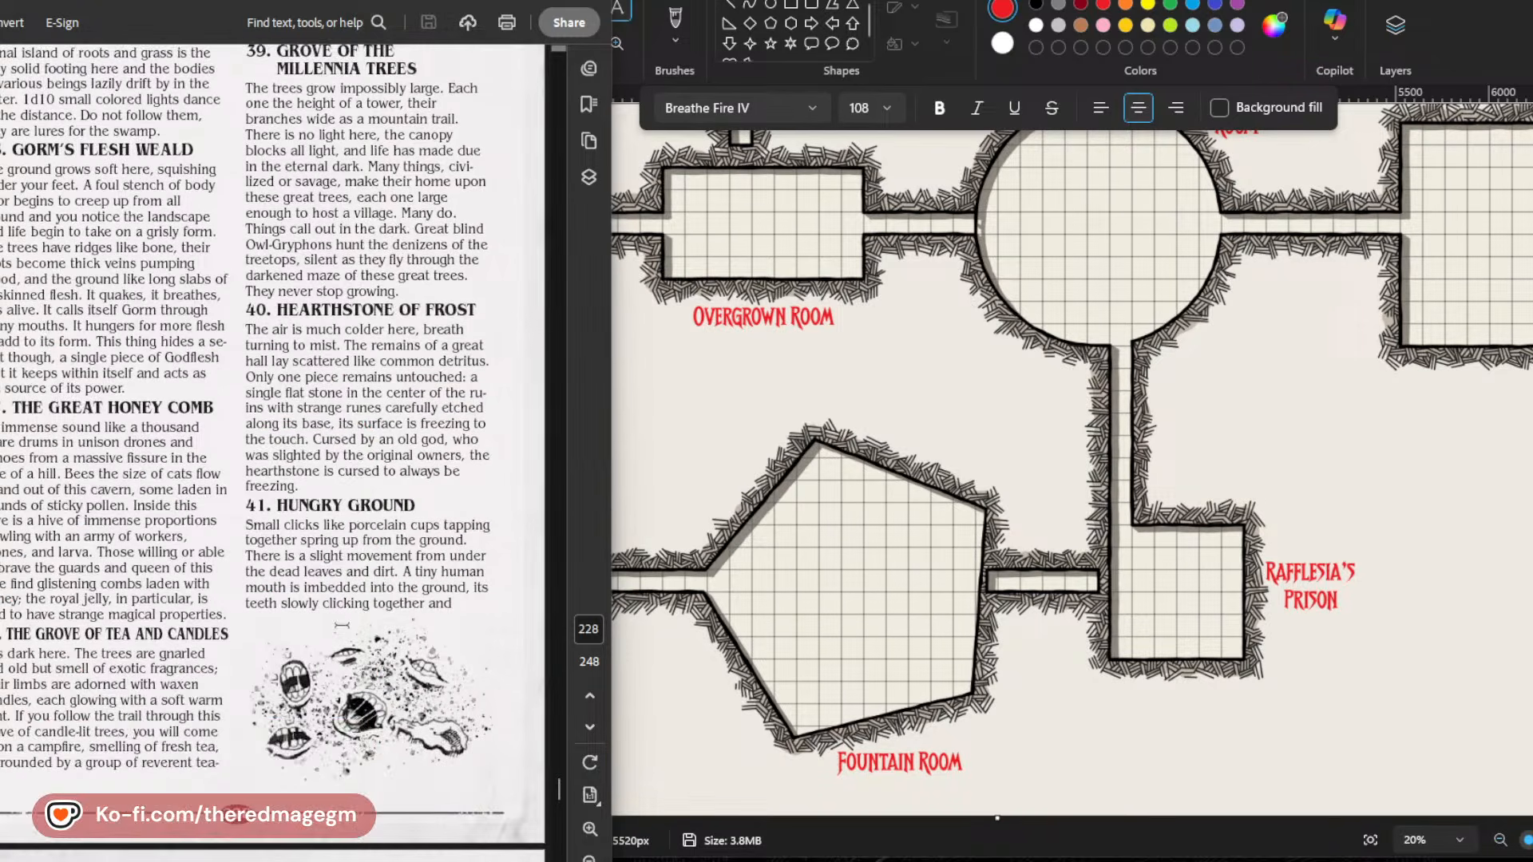
Reposition the PDF so both text columns show in full and read location entries 42 to 57 on pages 229 and 230 alongside the map.
scroll(342, 626, down, 8)
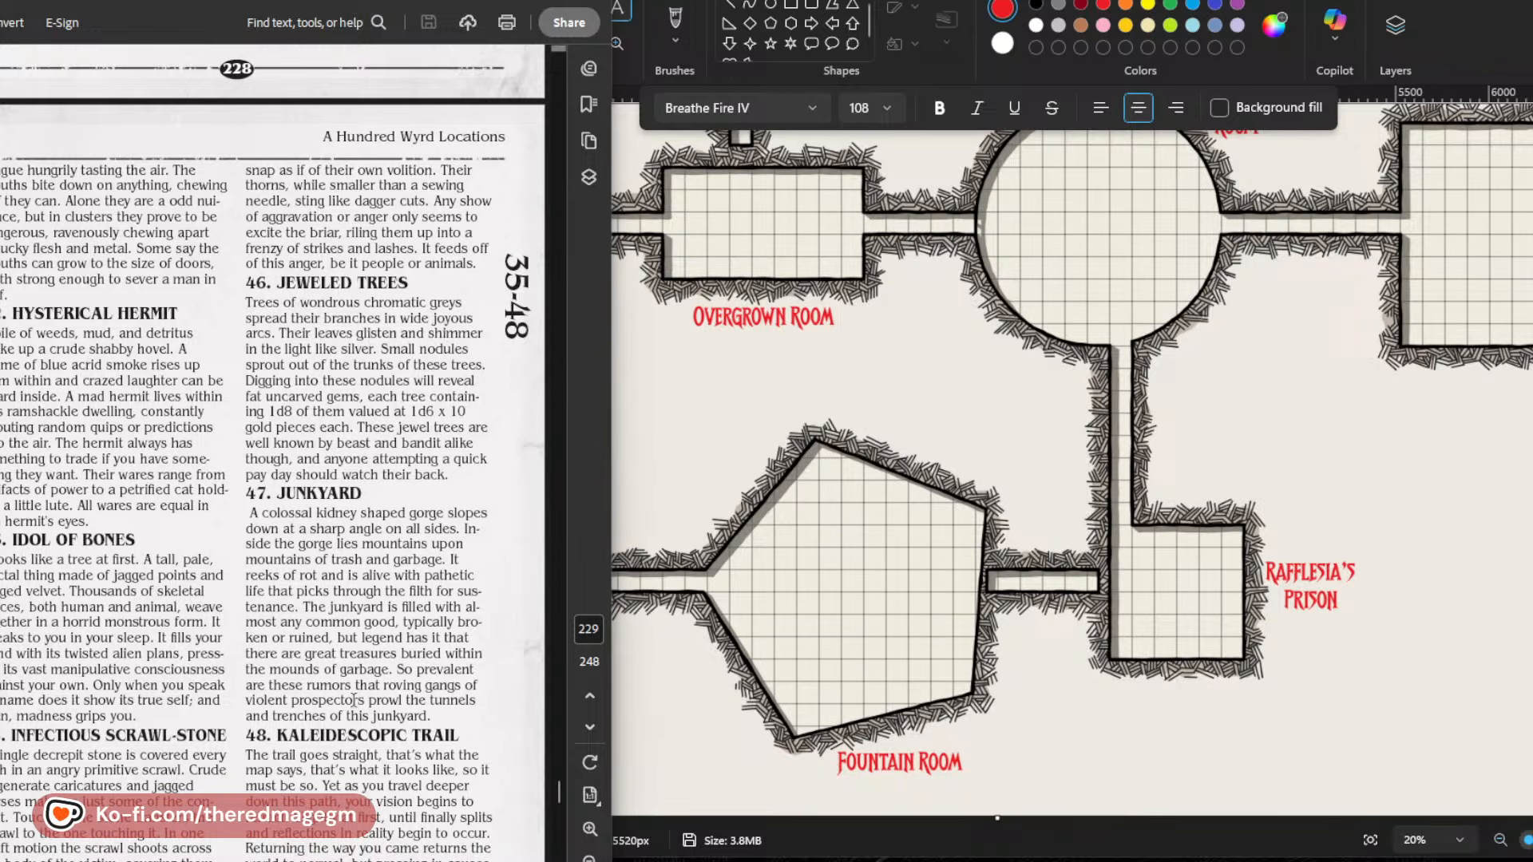
drag(387, 32, 455, 4)
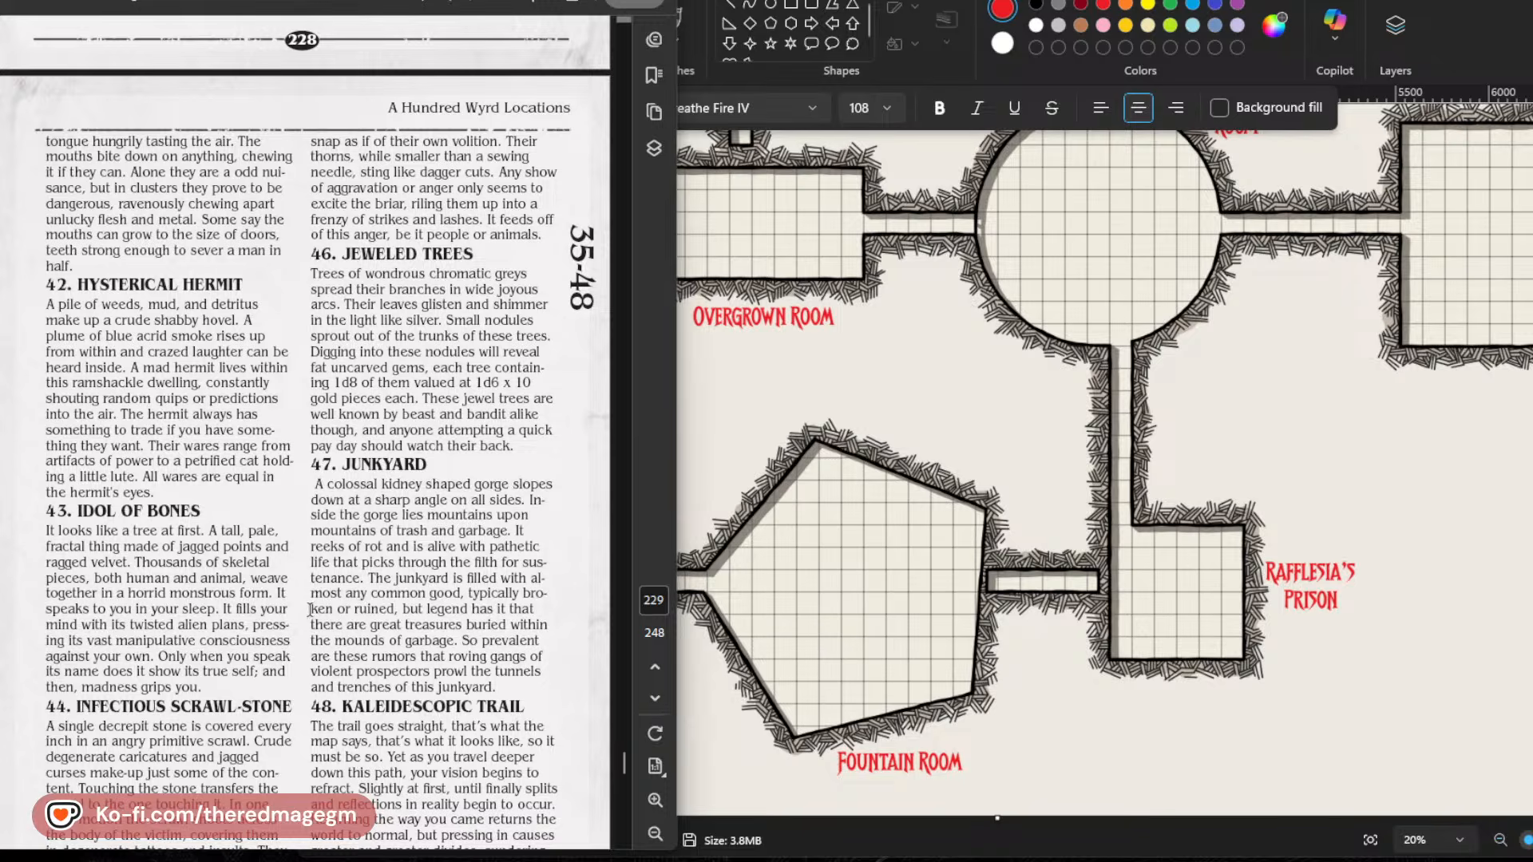
scroll(310, 609, down, 3)
scroll(310, 611, down, 4)
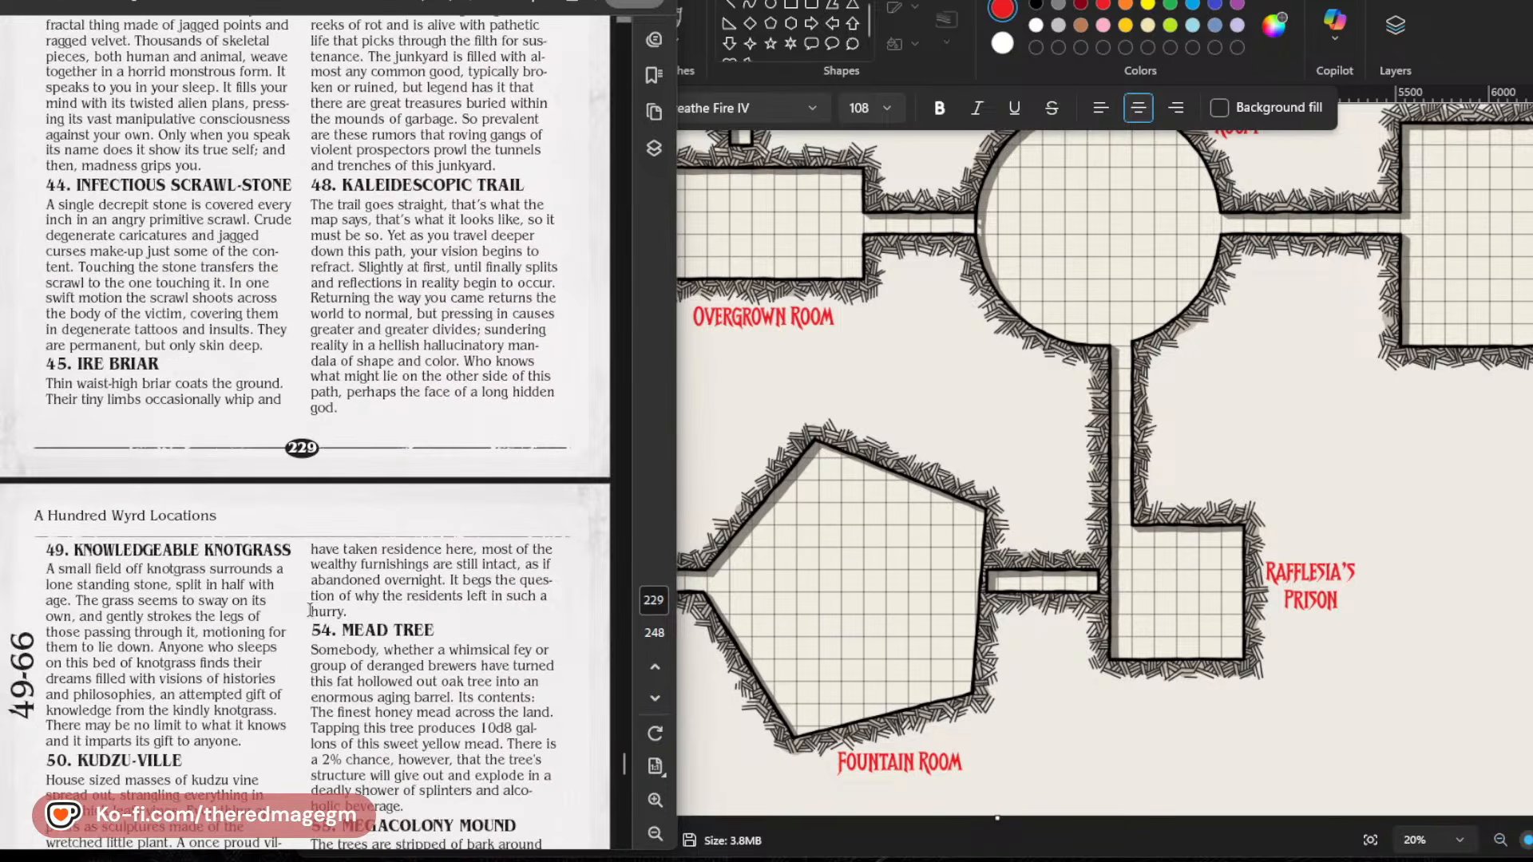
scroll(310, 610, down, 4)
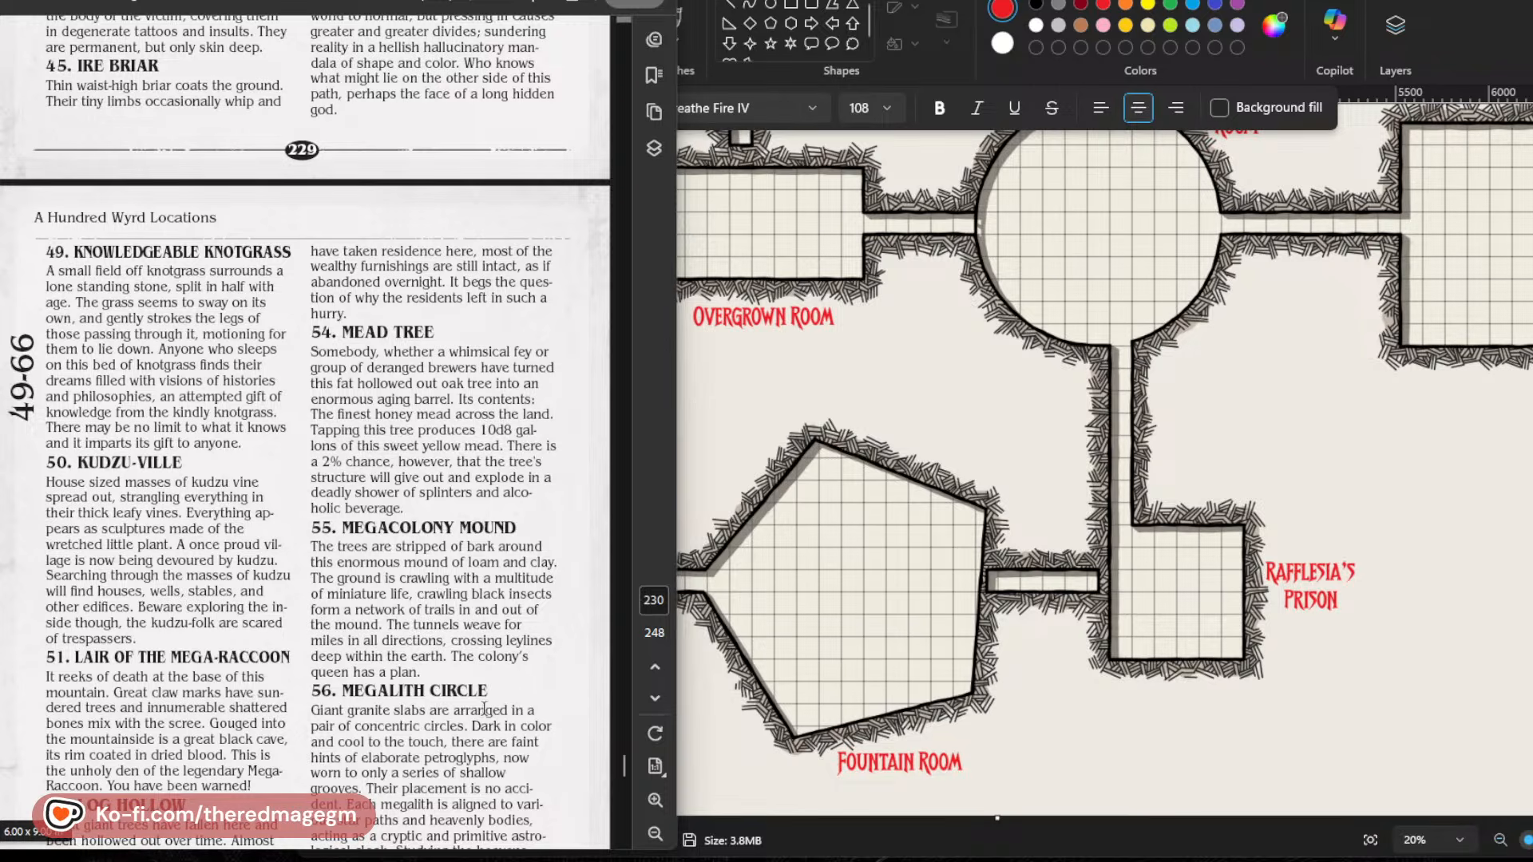
scroll(522, 541, down, 2)
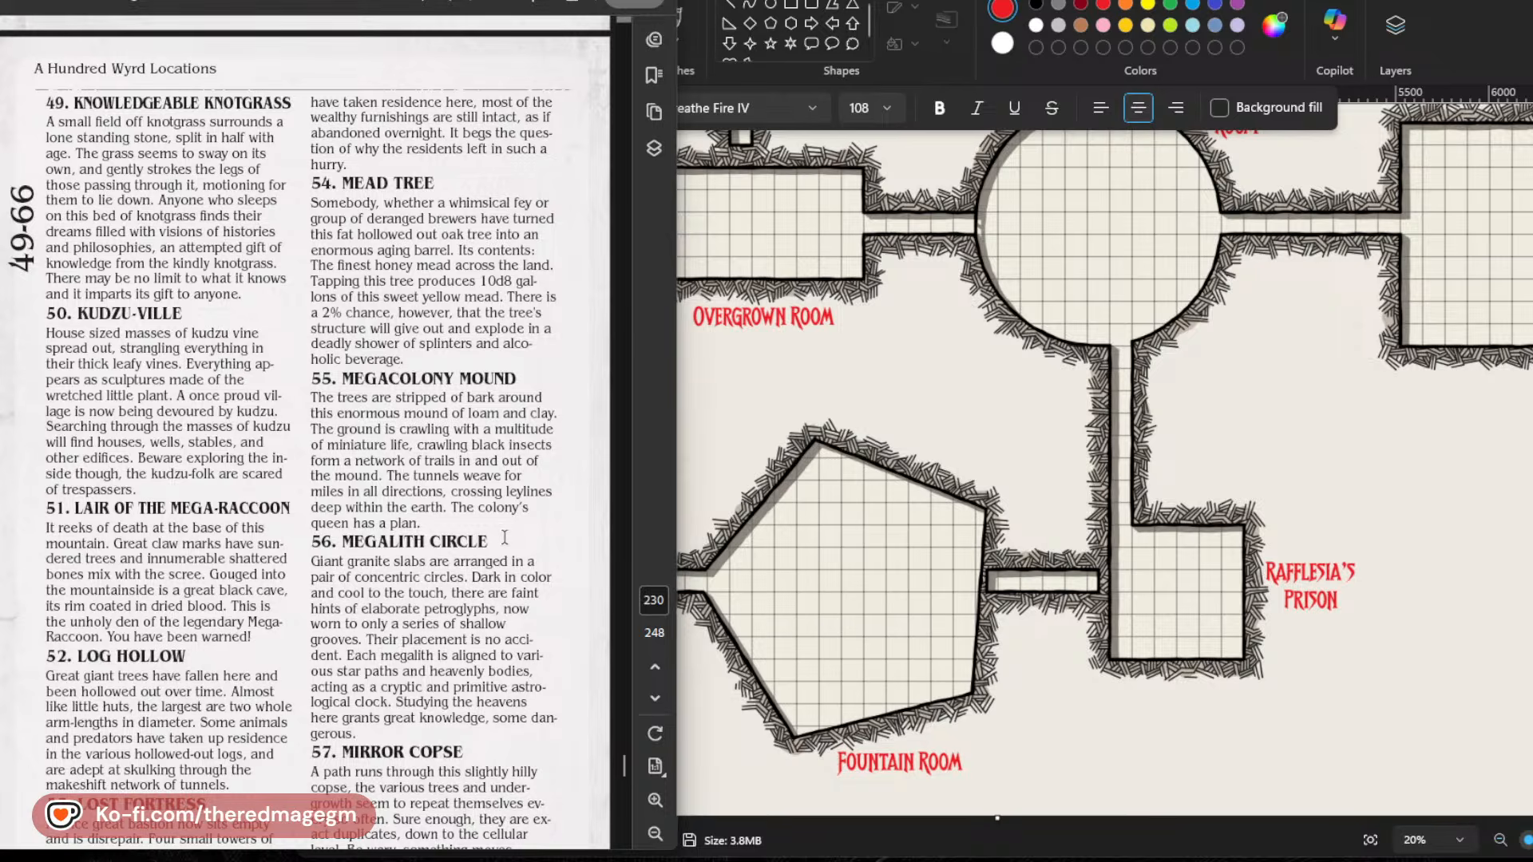
scroll(504, 537, down, 1)
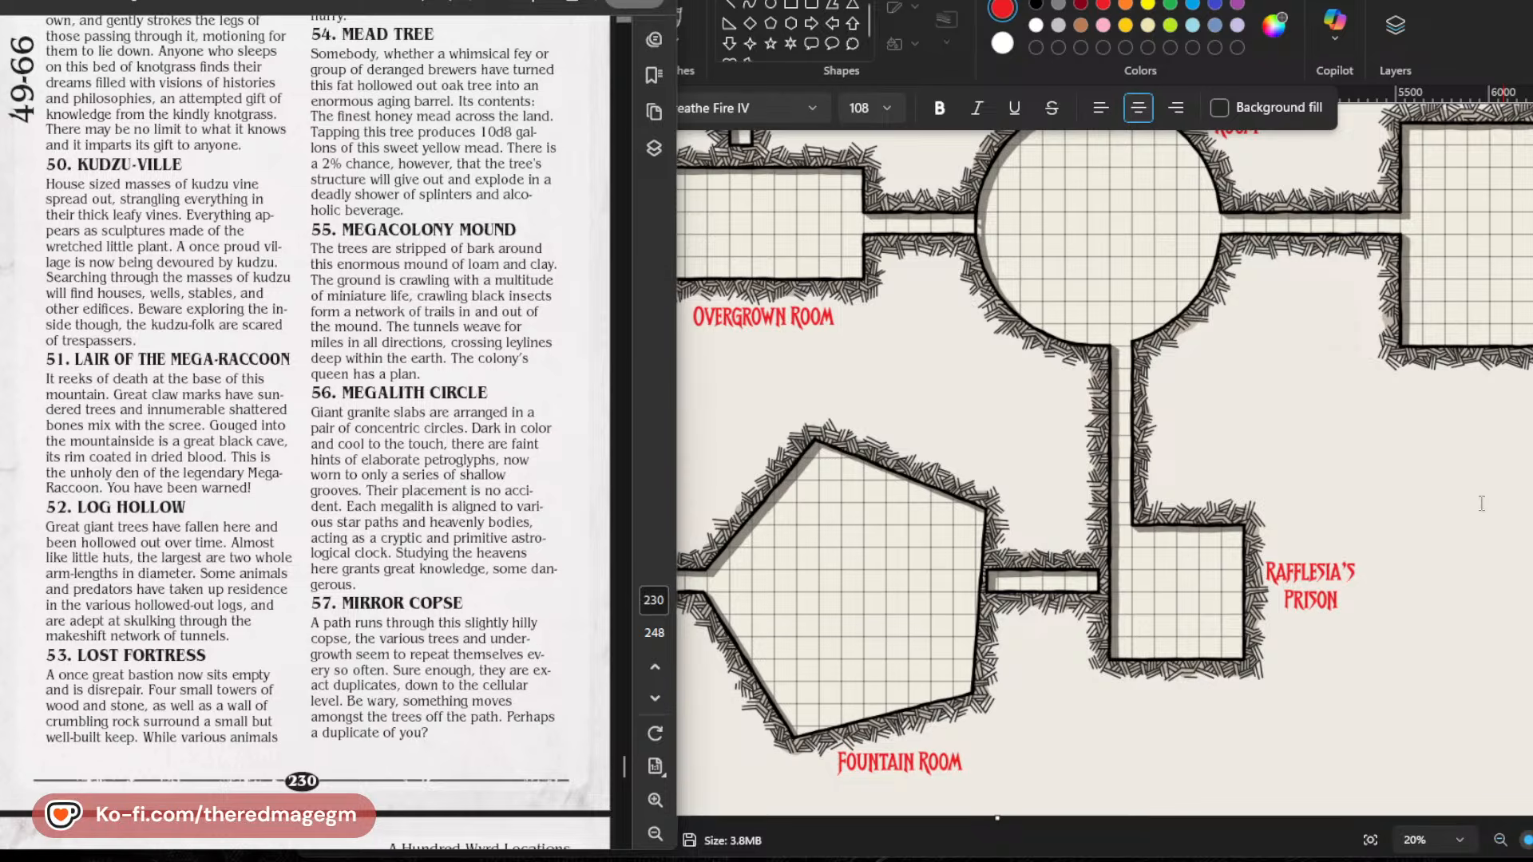
scroll(1481, 503, up, 3)
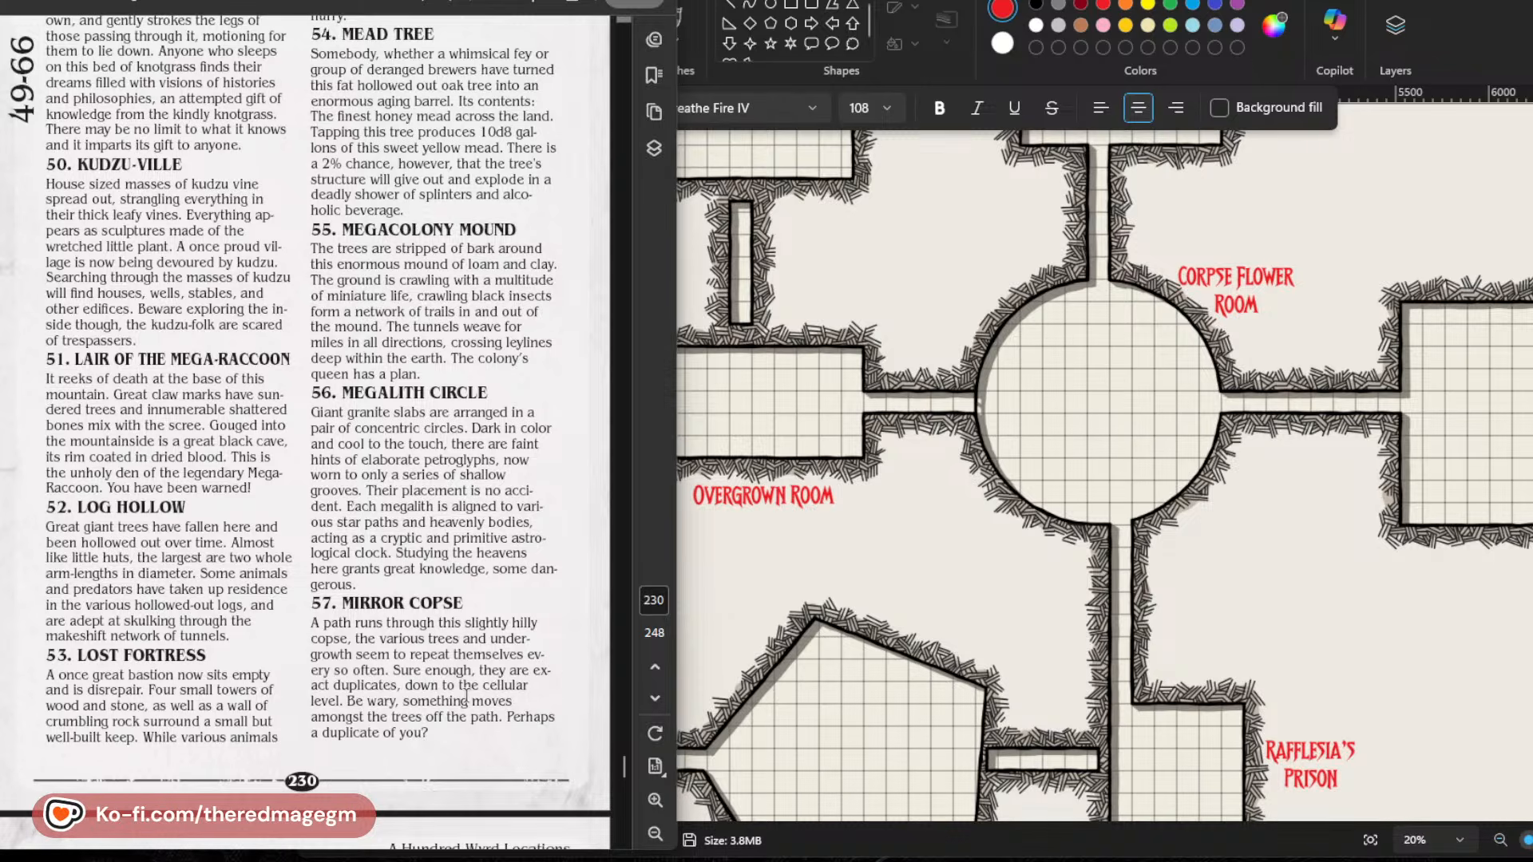
Read location entries 58 to 82 on pages 231 to 234 for ideas that suit the dungeon rooms.
scroll(507, 706, down, 5)
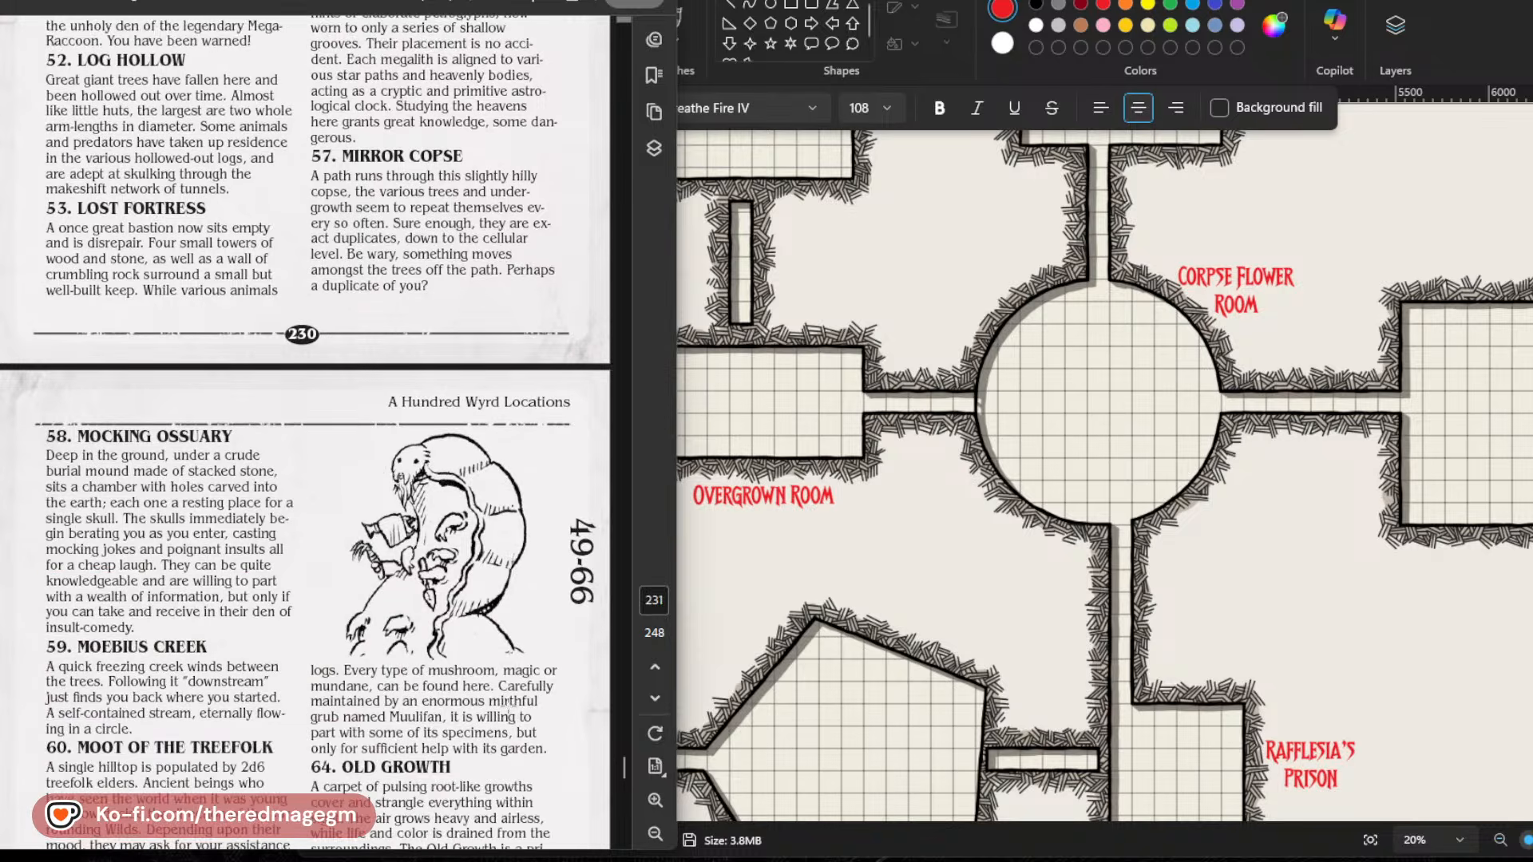
scroll(508, 707, down, 3)
scroll(507, 707, down, 3)
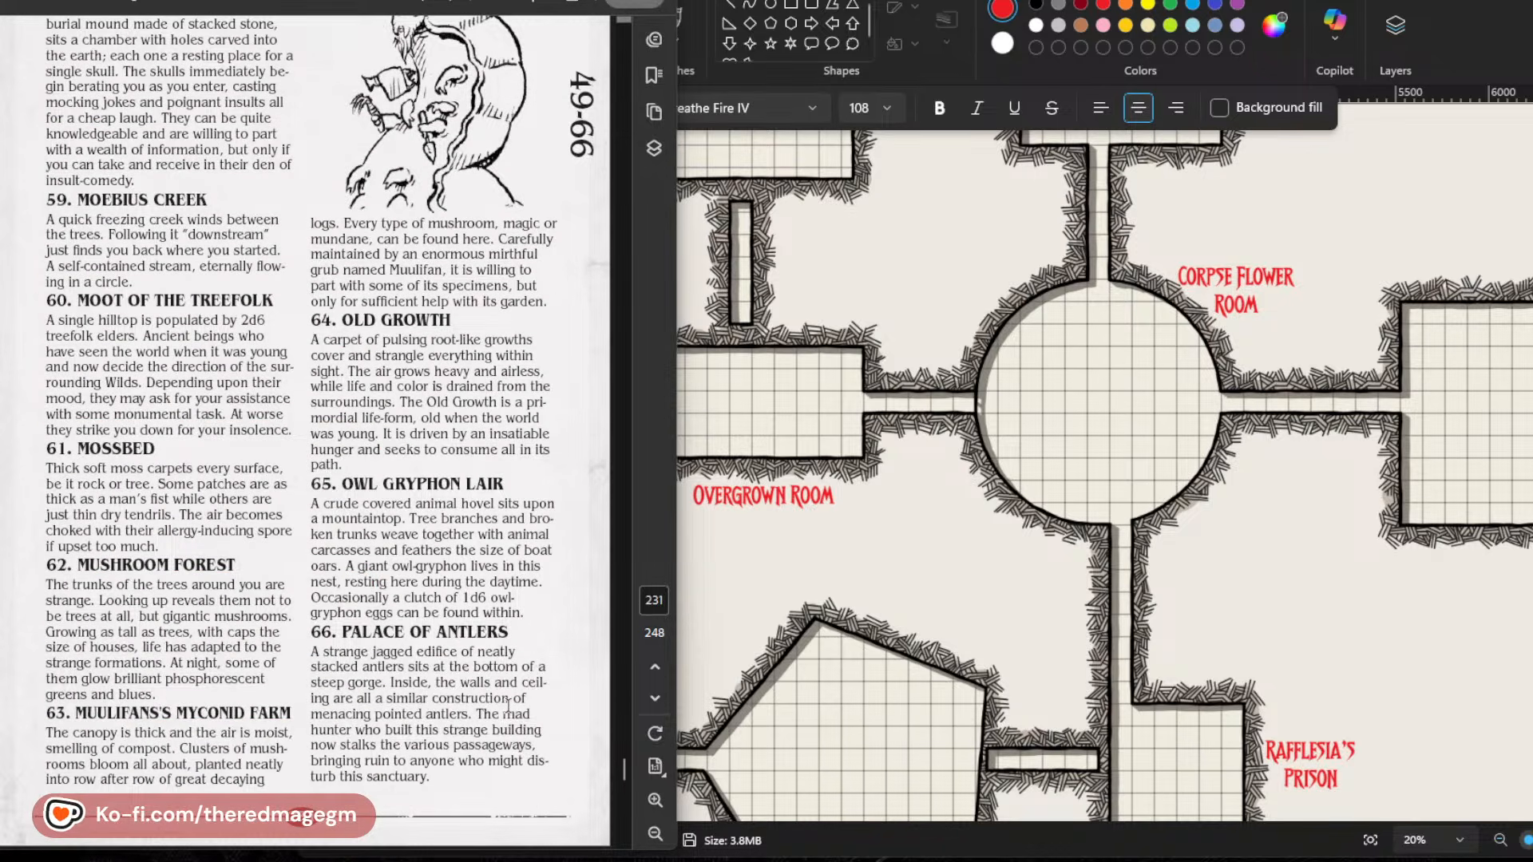
scroll(508, 707, down, 9)
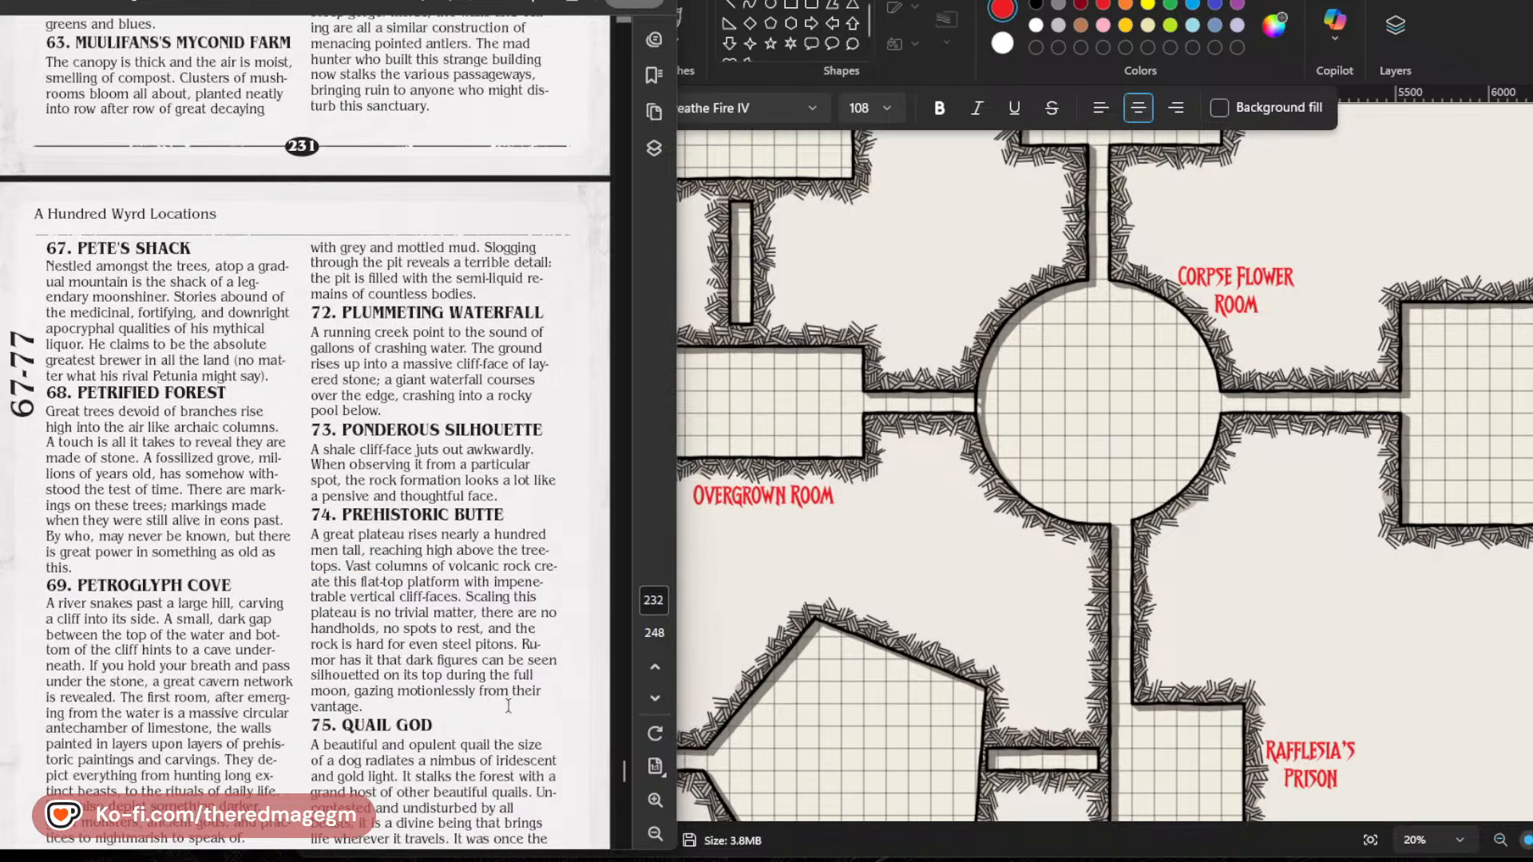
scroll(508, 706, down, 2)
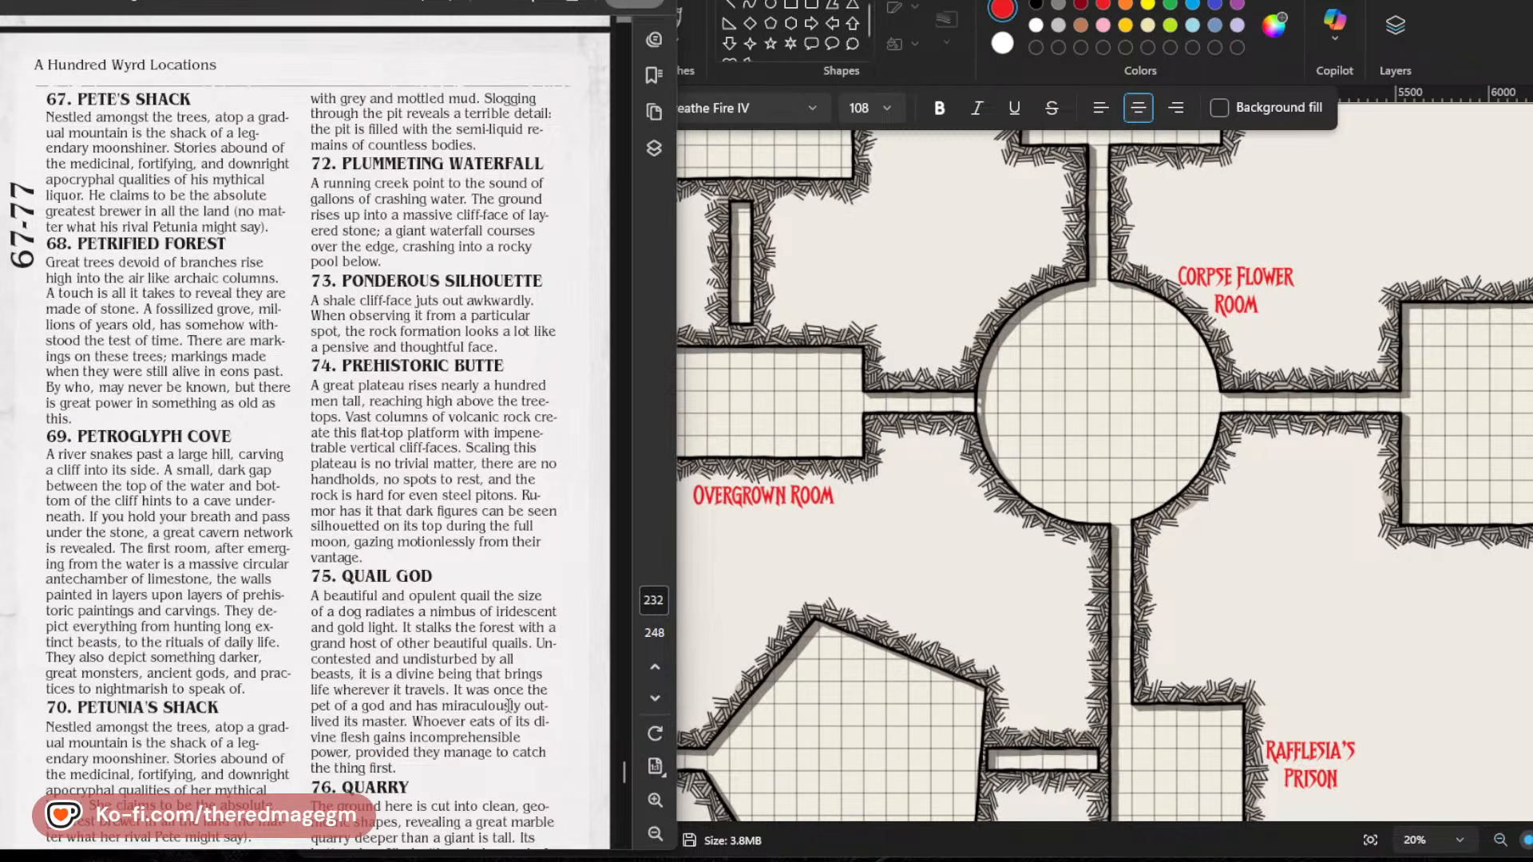
scroll(508, 707, down, 2)
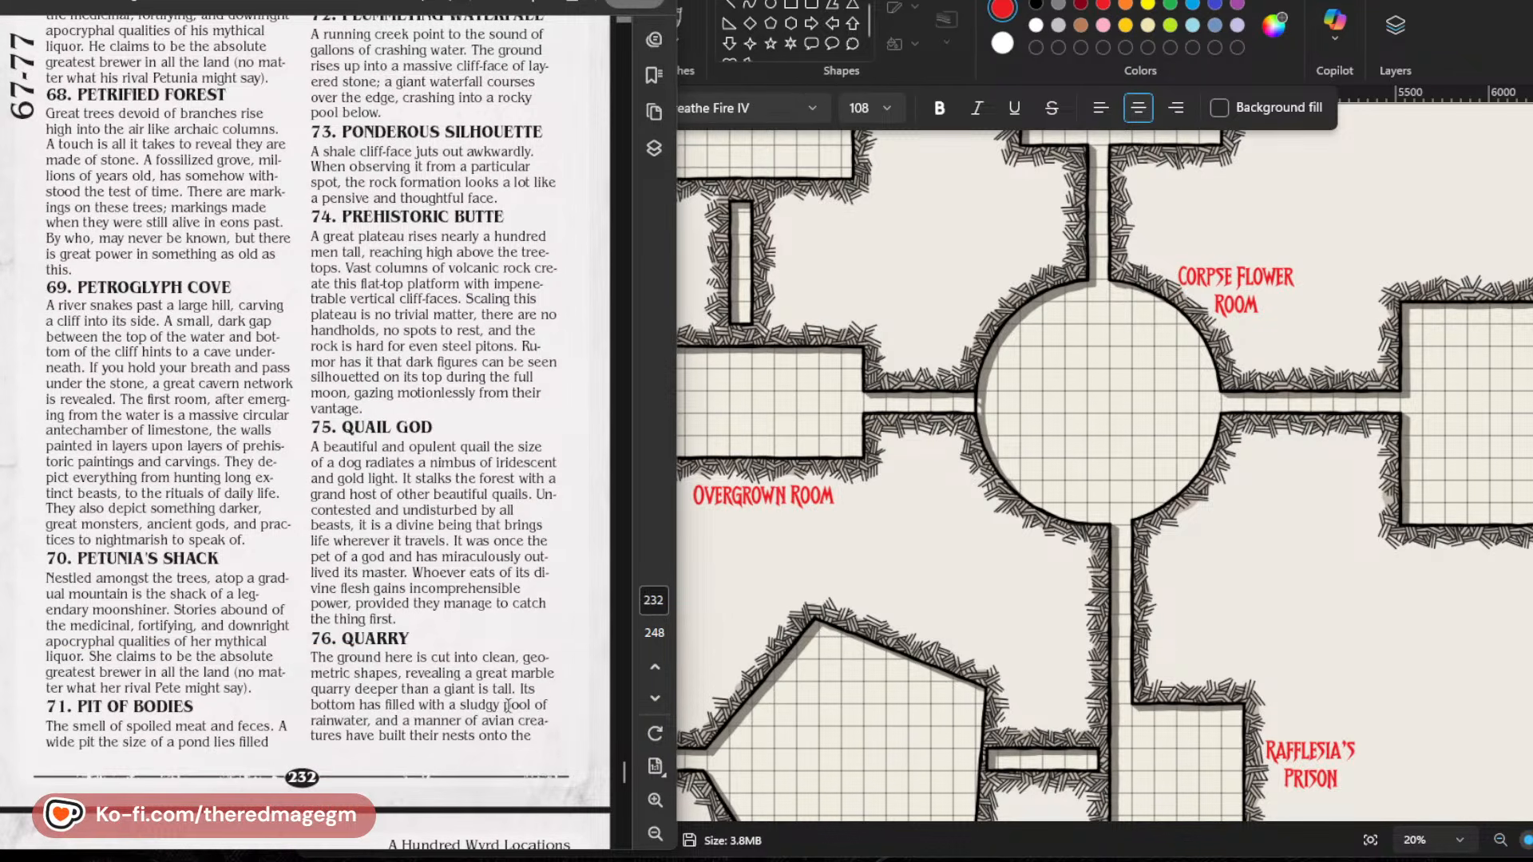
scroll(508, 706, up, 1)
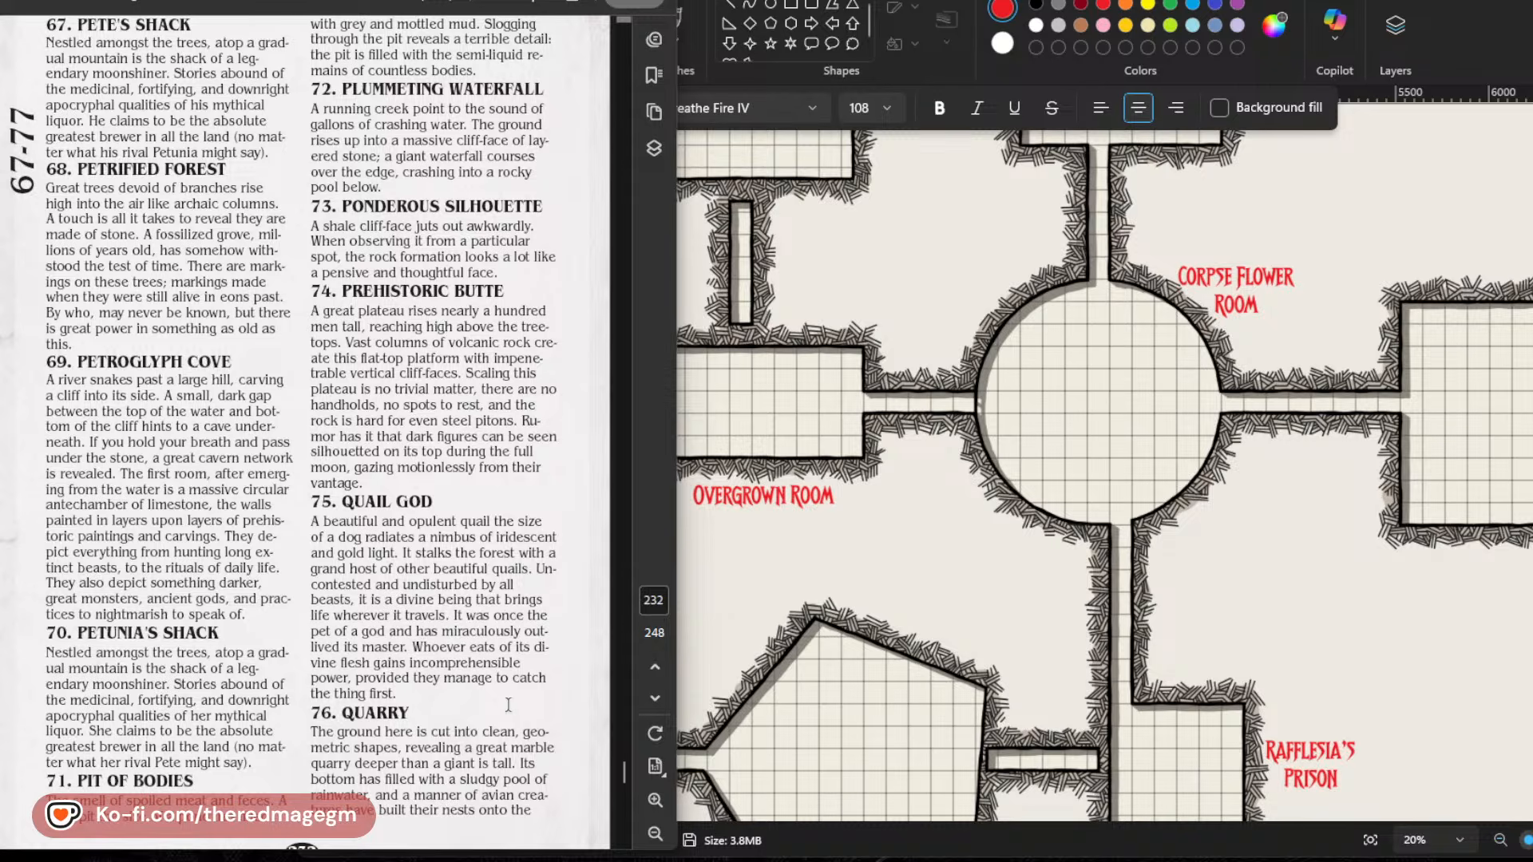
scroll(508, 705, down, 15)
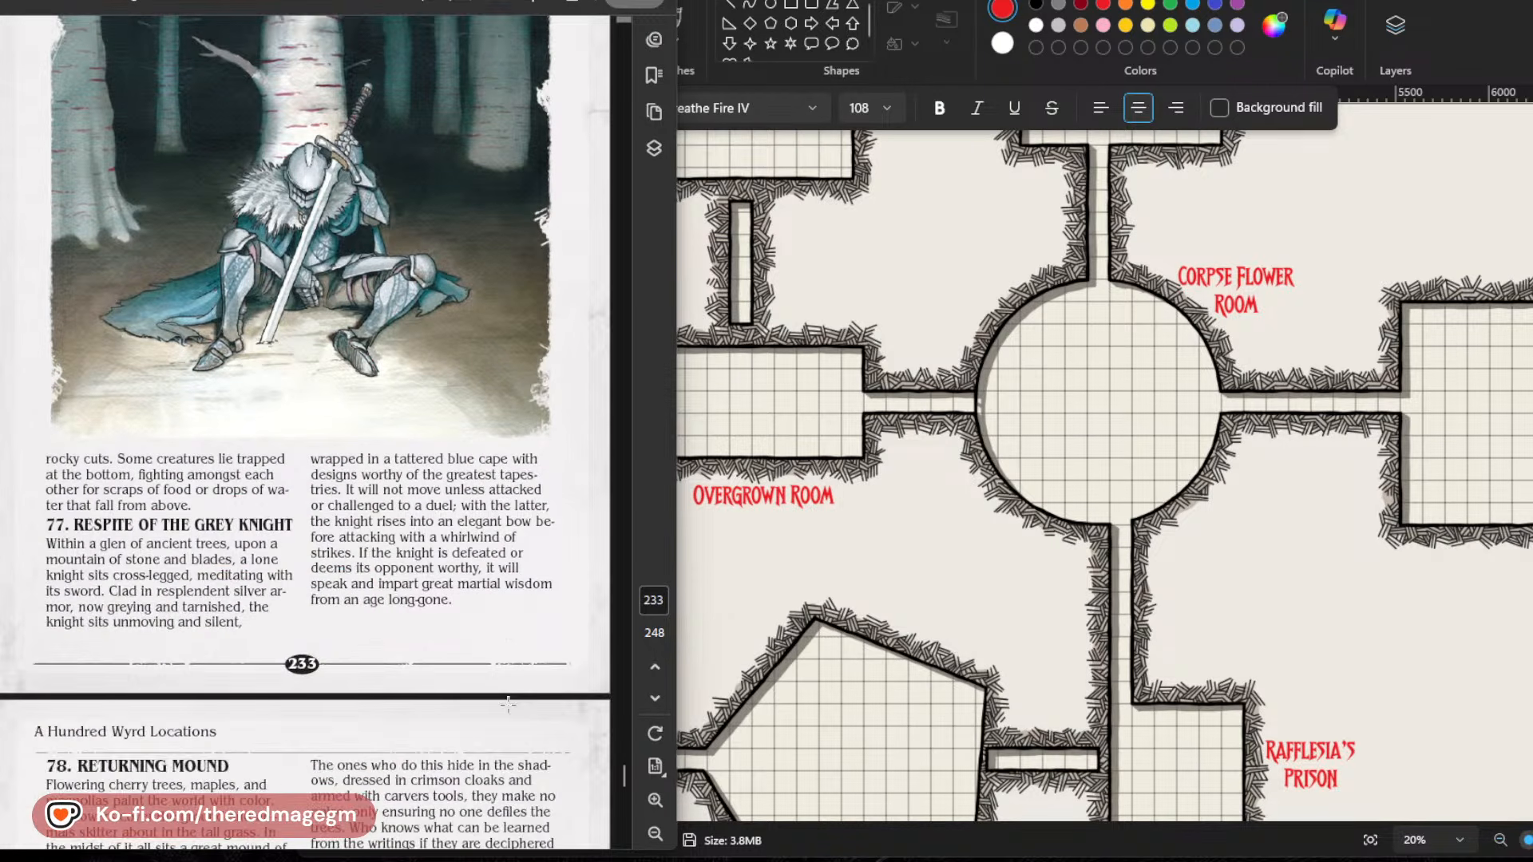
scroll(508, 705, down, 8)
scroll(508, 705, down, 1)
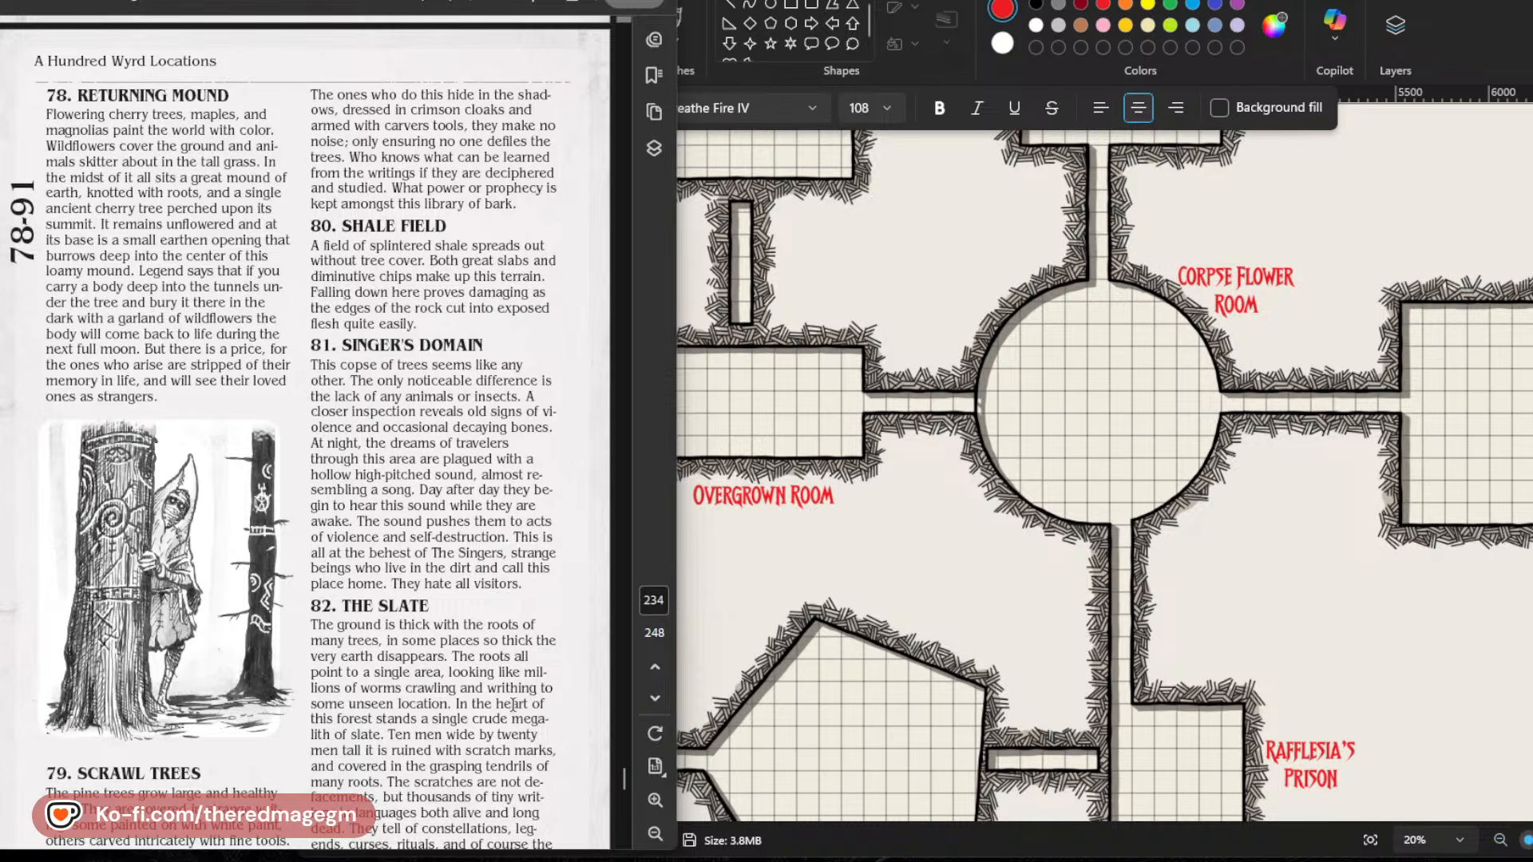
Read the remaining location entries 83 to 100 on pages 235 and 236, plus the illustration on page 237.
scroll(514, 705, down, 11)
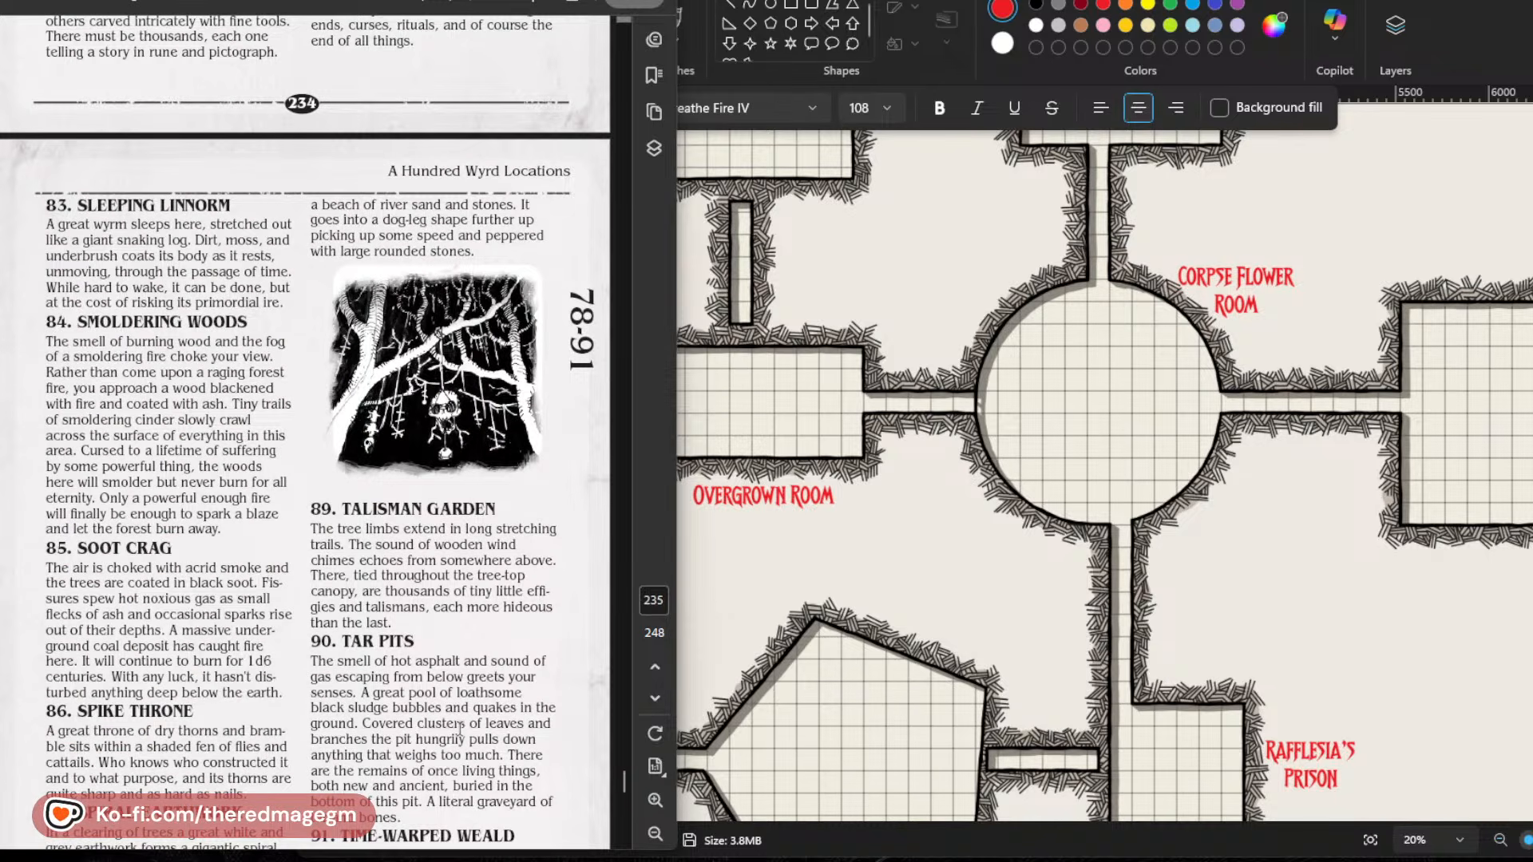
scroll(460, 729, down, 2)
scroll(460, 729, down, 1)
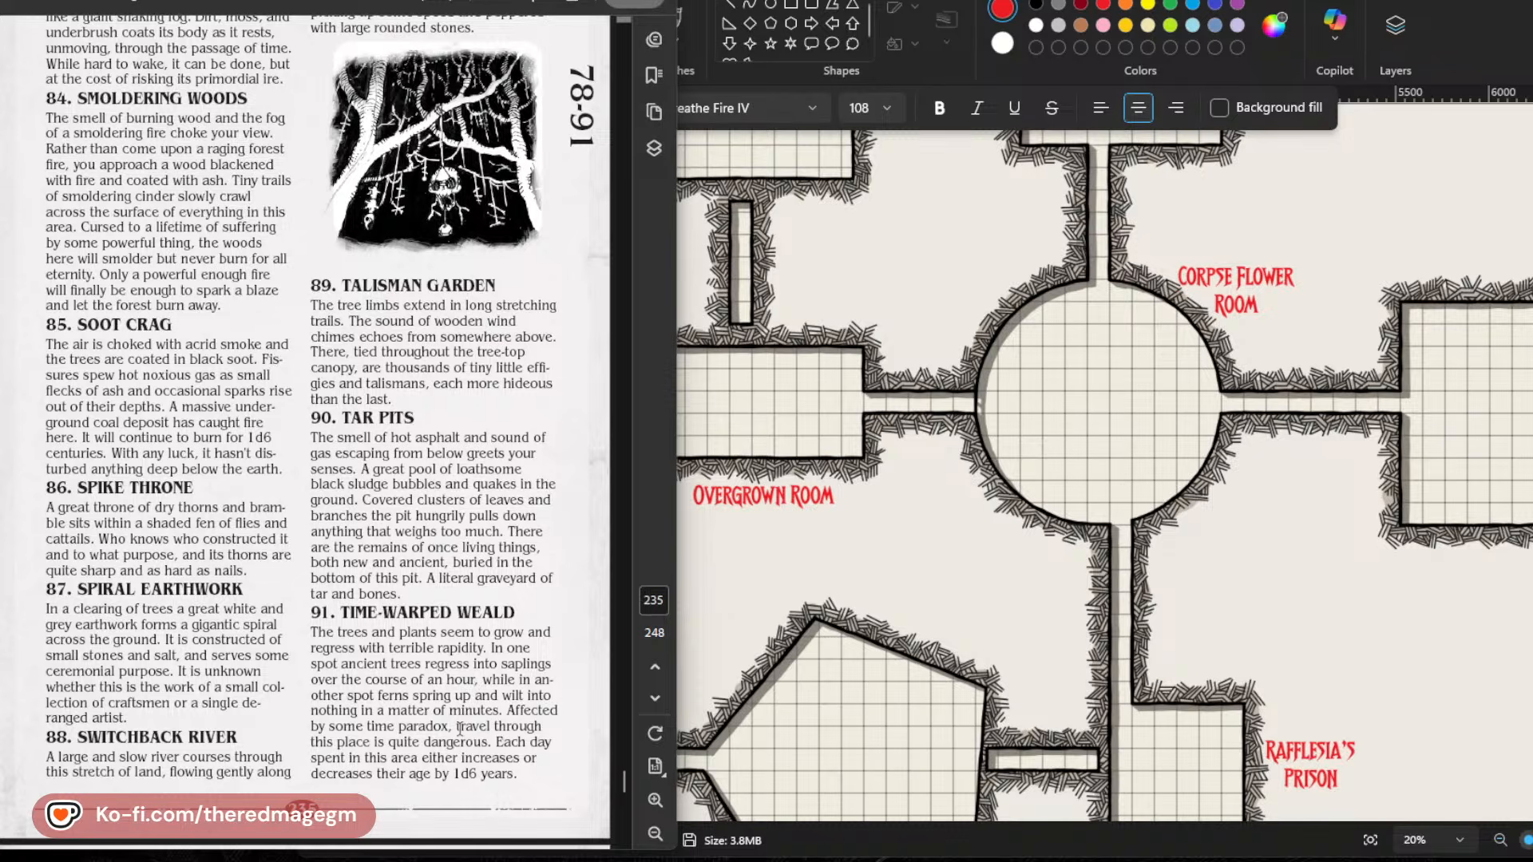
scroll(314, 683, down, 10)
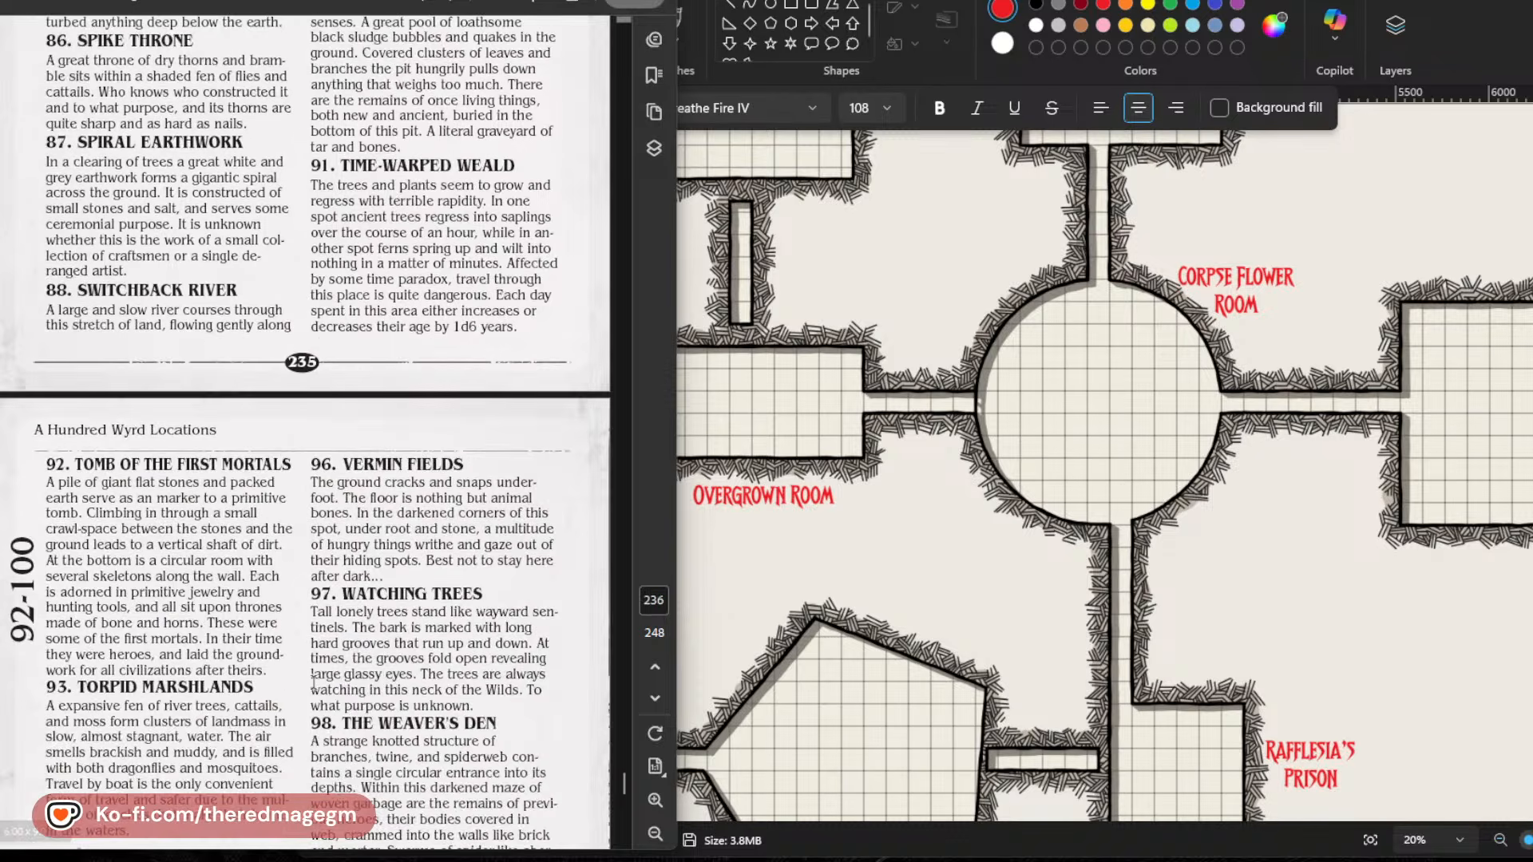
scroll(314, 683, down, 2)
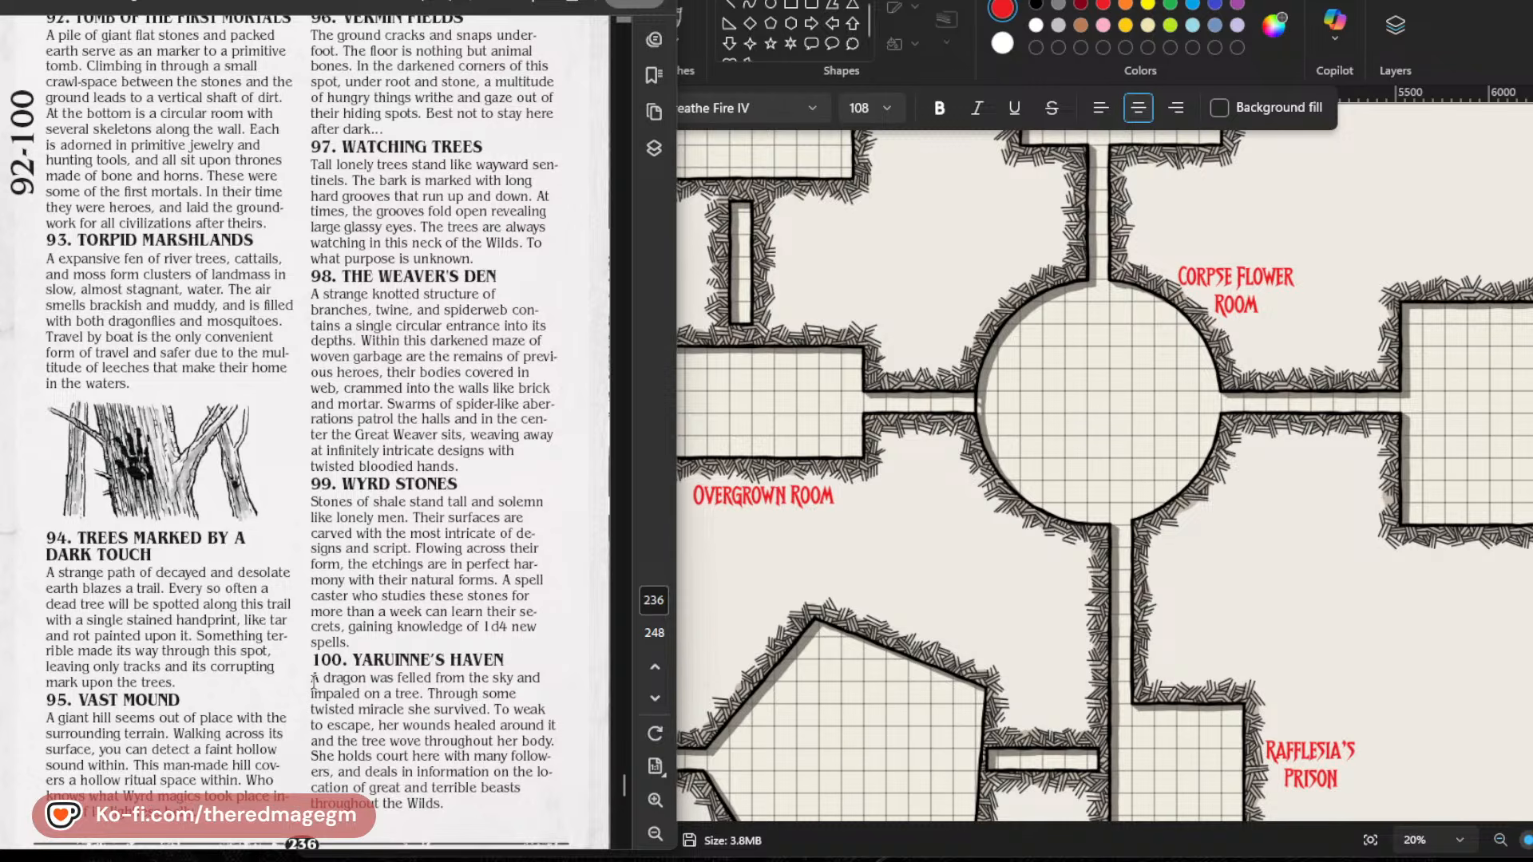
scroll(444, 747, down, 12)
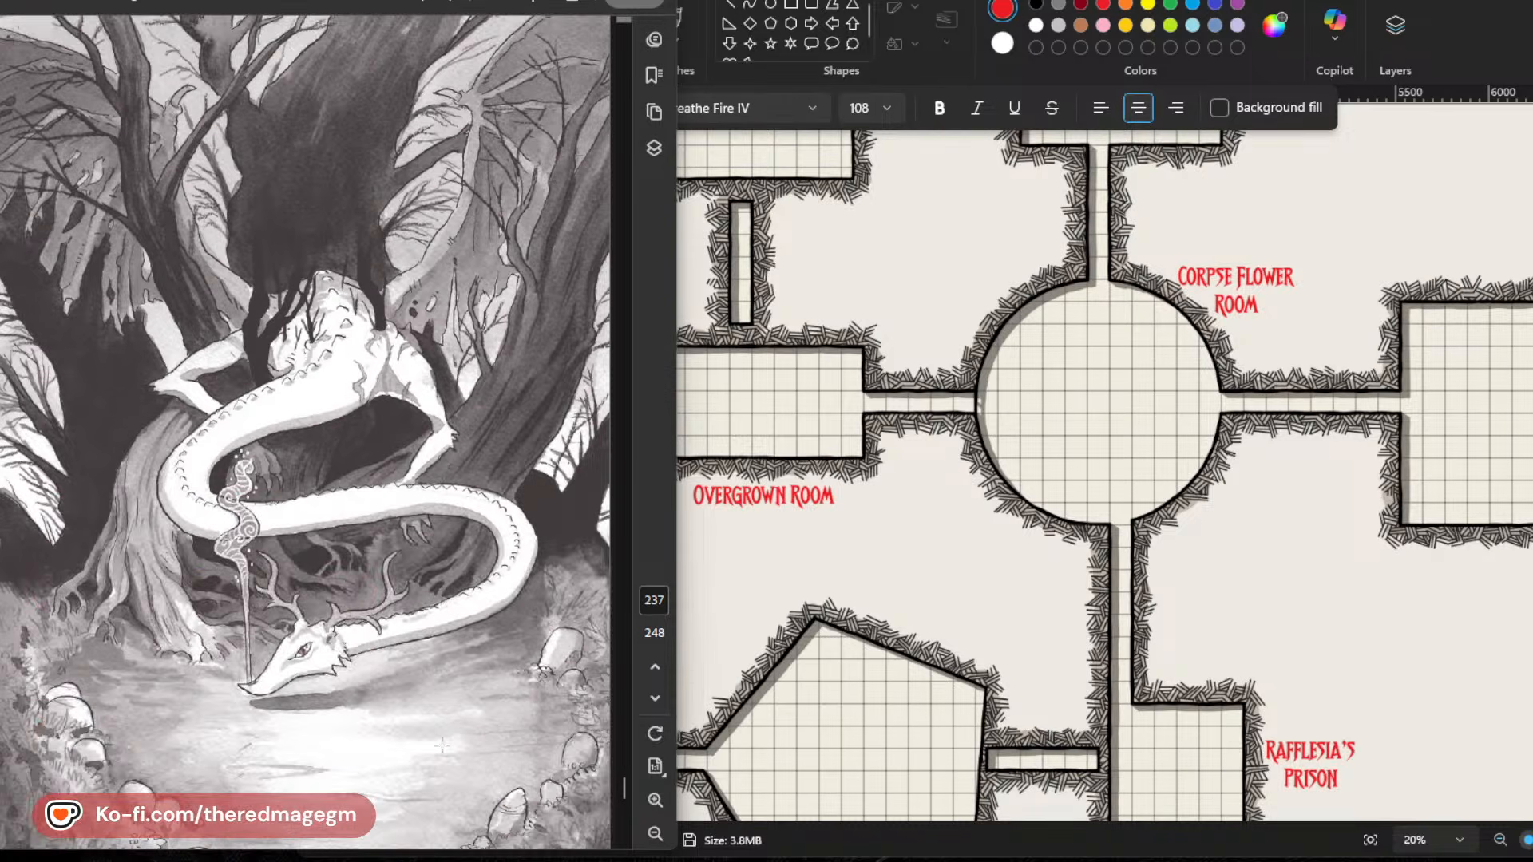
Go back through the location entries from page 236 to page 229, reviewing them down to Hysterical Hermit and Idol of Bones.
scroll(441, 745, up, 8)
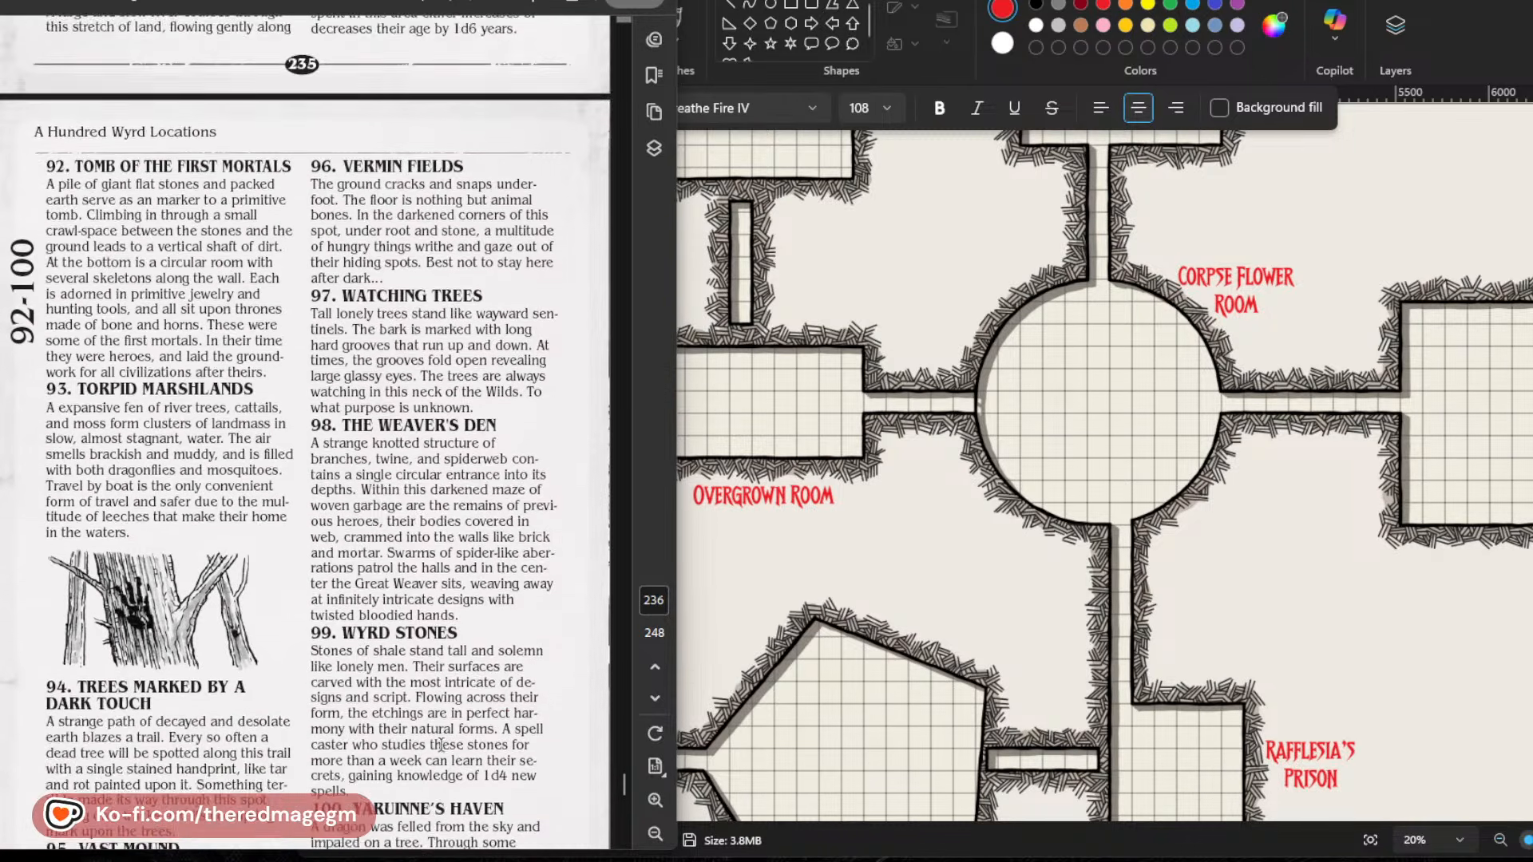
scroll(442, 745, up, 3)
scroll(442, 745, up, 7)
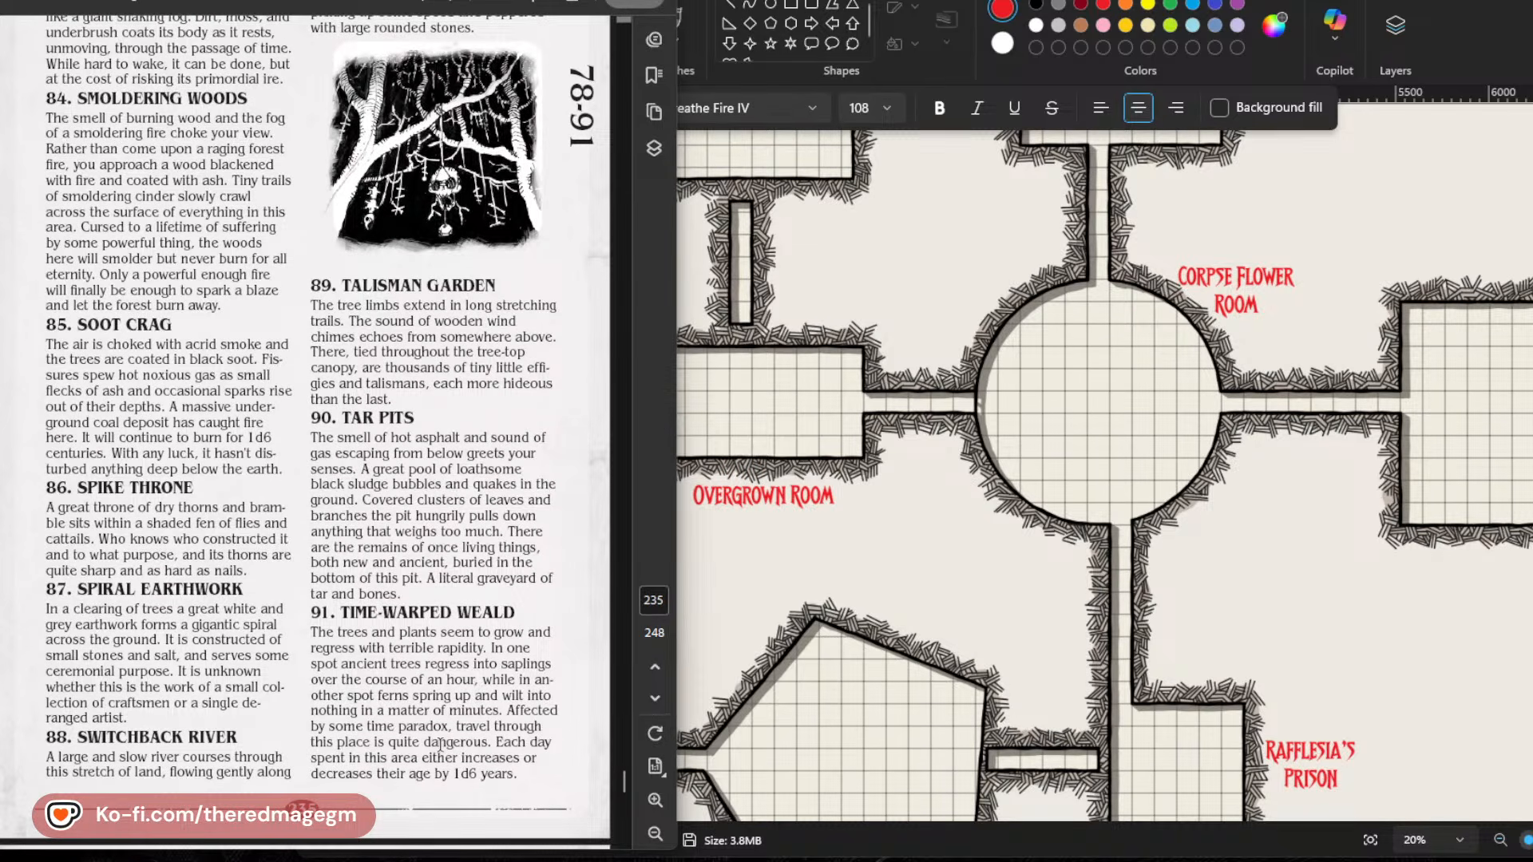
scroll(442, 745, up, 20)
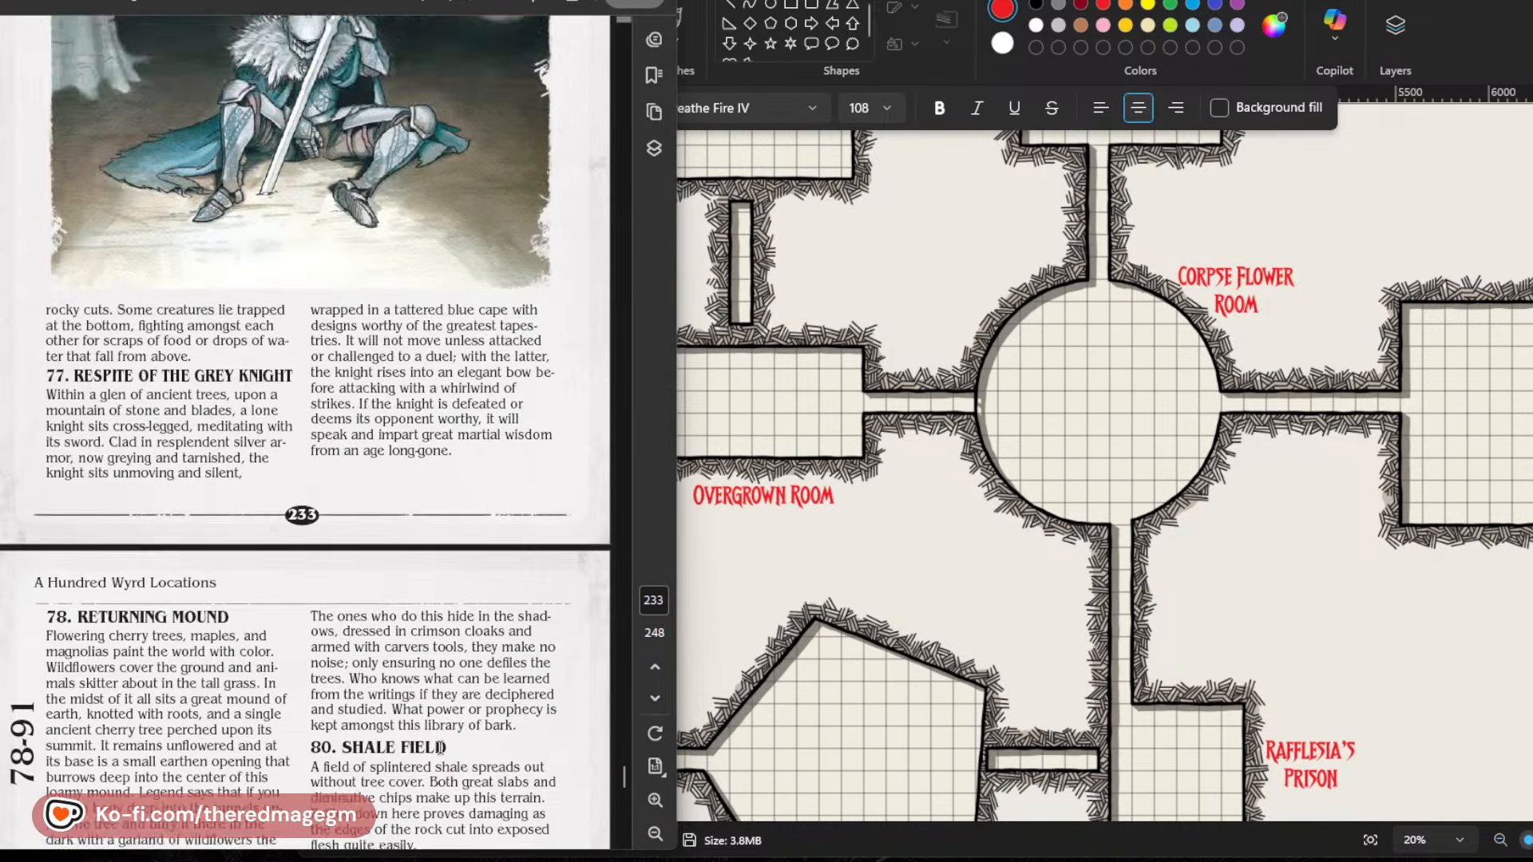
scroll(440, 748, up, 7)
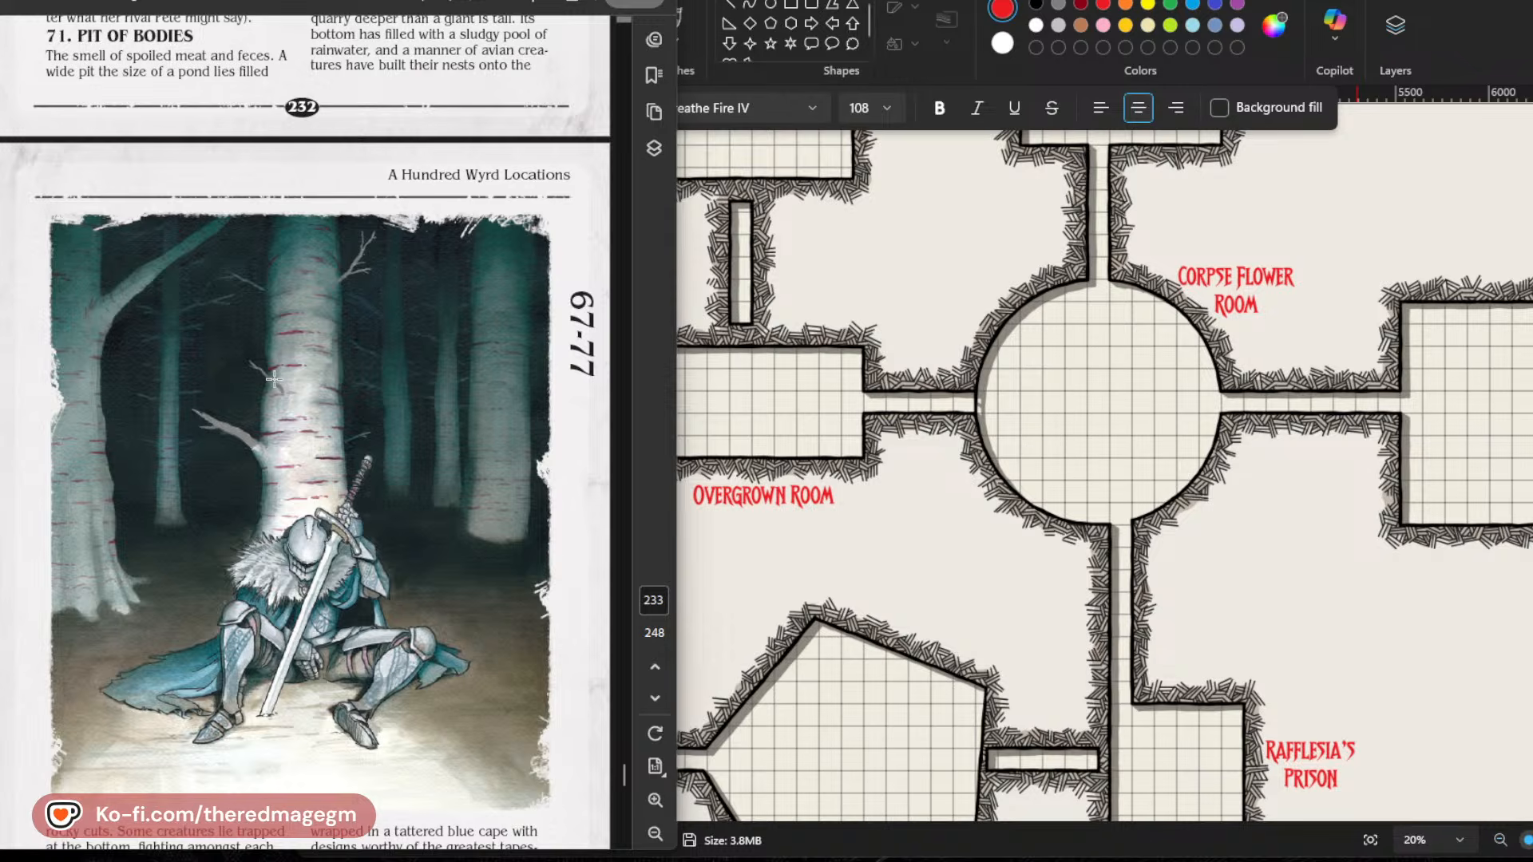
scroll(284, 492, up, 7)
scroll(439, 671, up, 3)
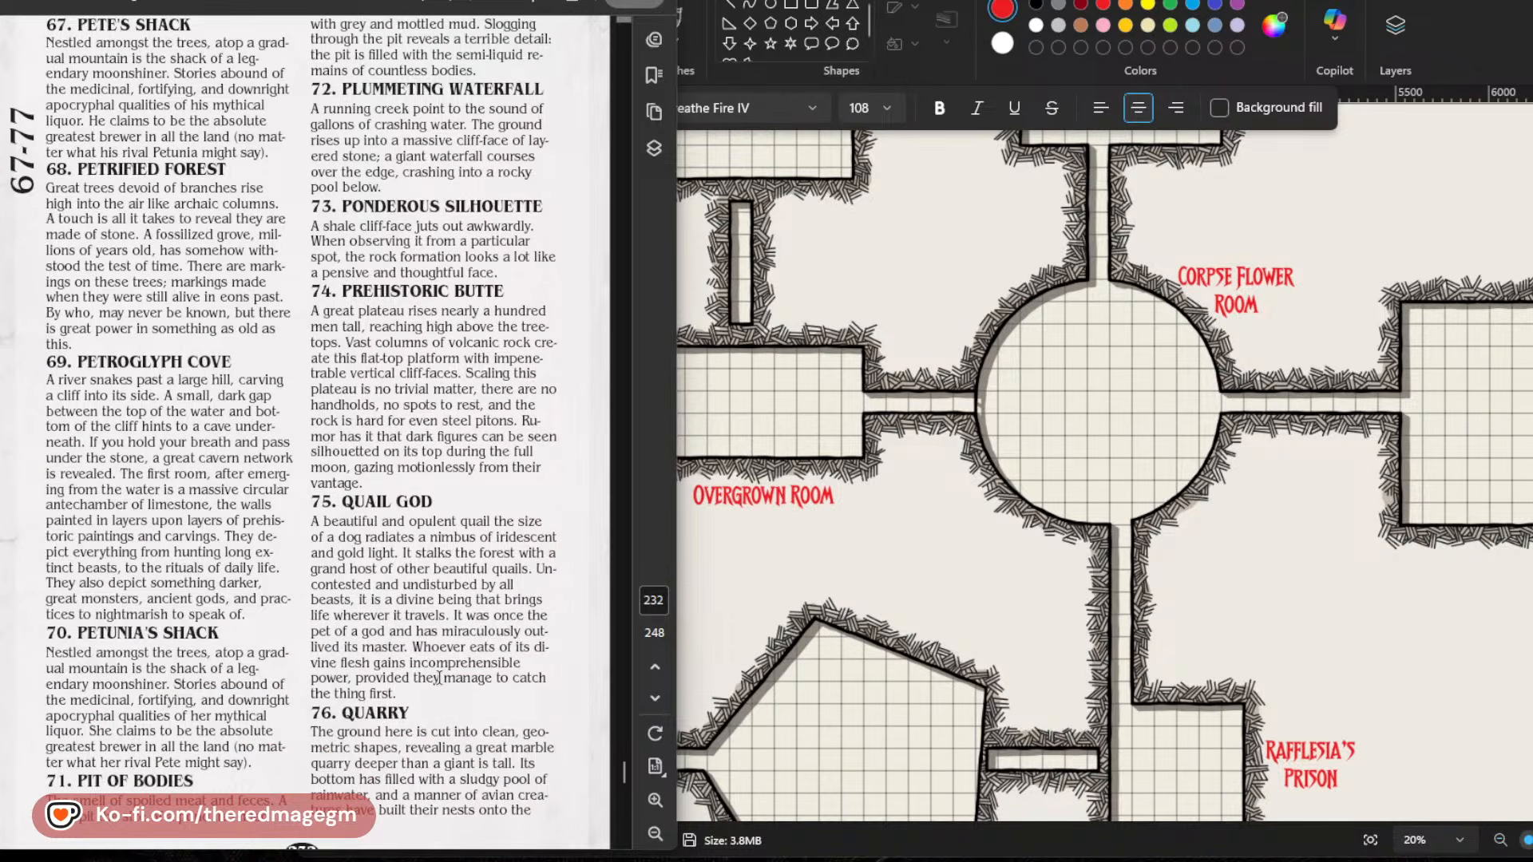
scroll(439, 677, up, 12)
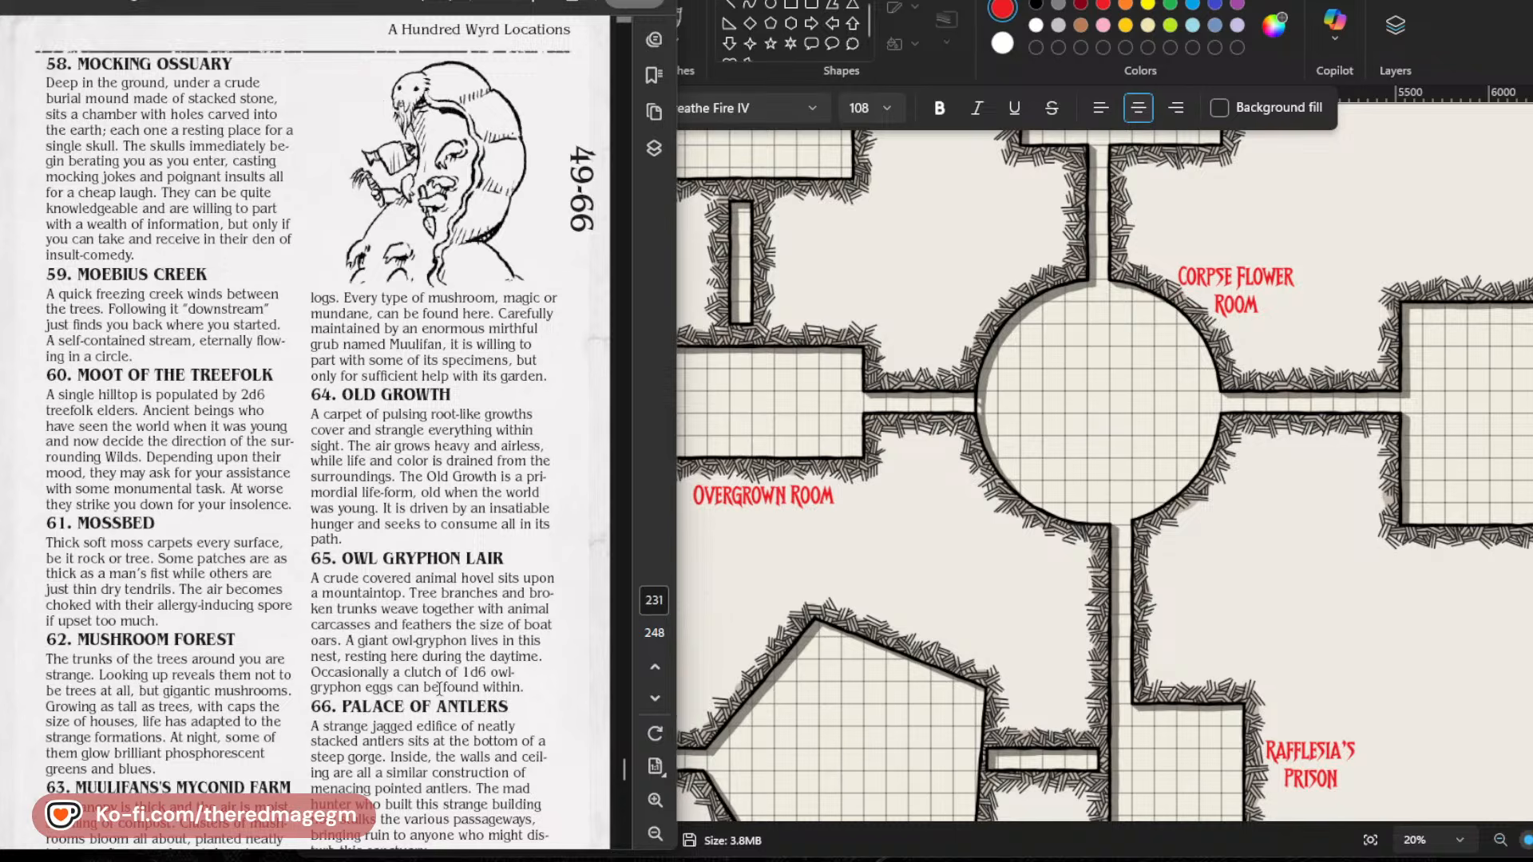
scroll(439, 688, up, 10)
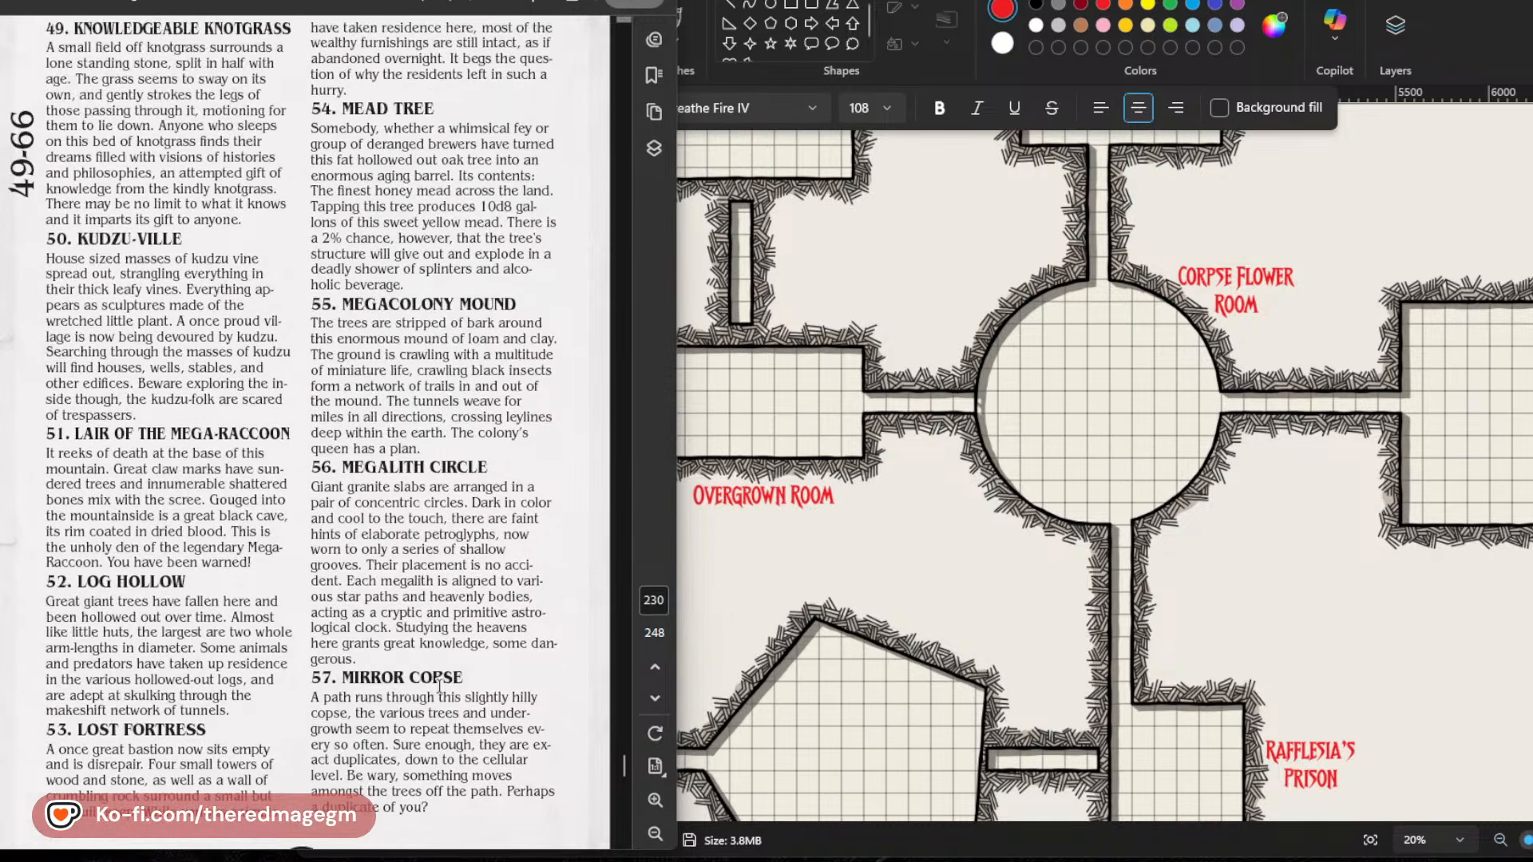
scroll(438, 685, up, 10)
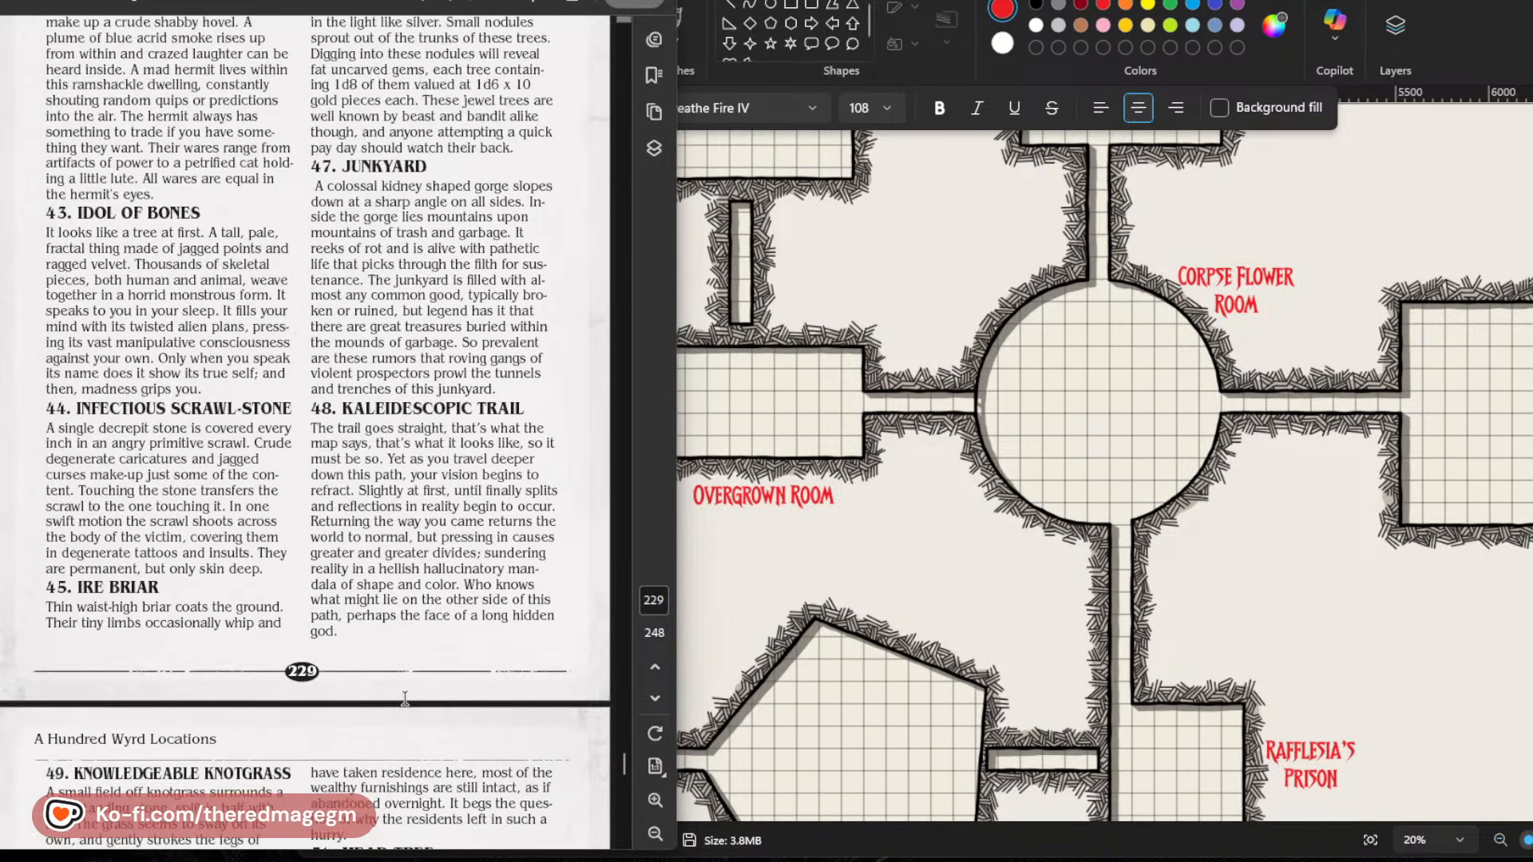
scroll(404, 700, up, 2)
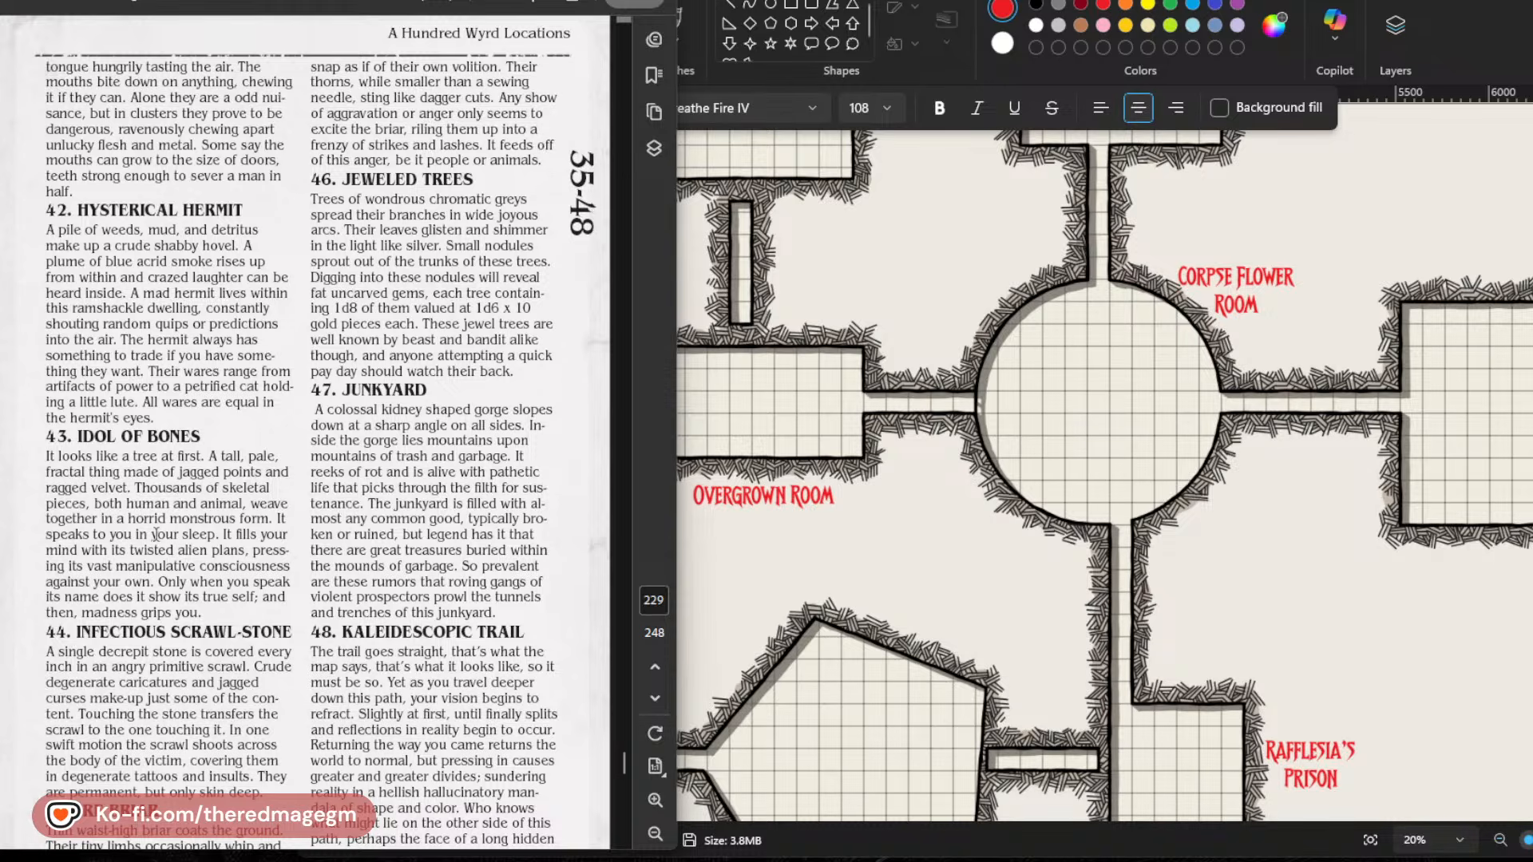
Return the Wyrd and Wild PDF to its cover, then switch to the Rotting Gardens PDF and review its Random Encounters, Bloom or Rot and room descriptions.
drag(628, 765, 631, 23)
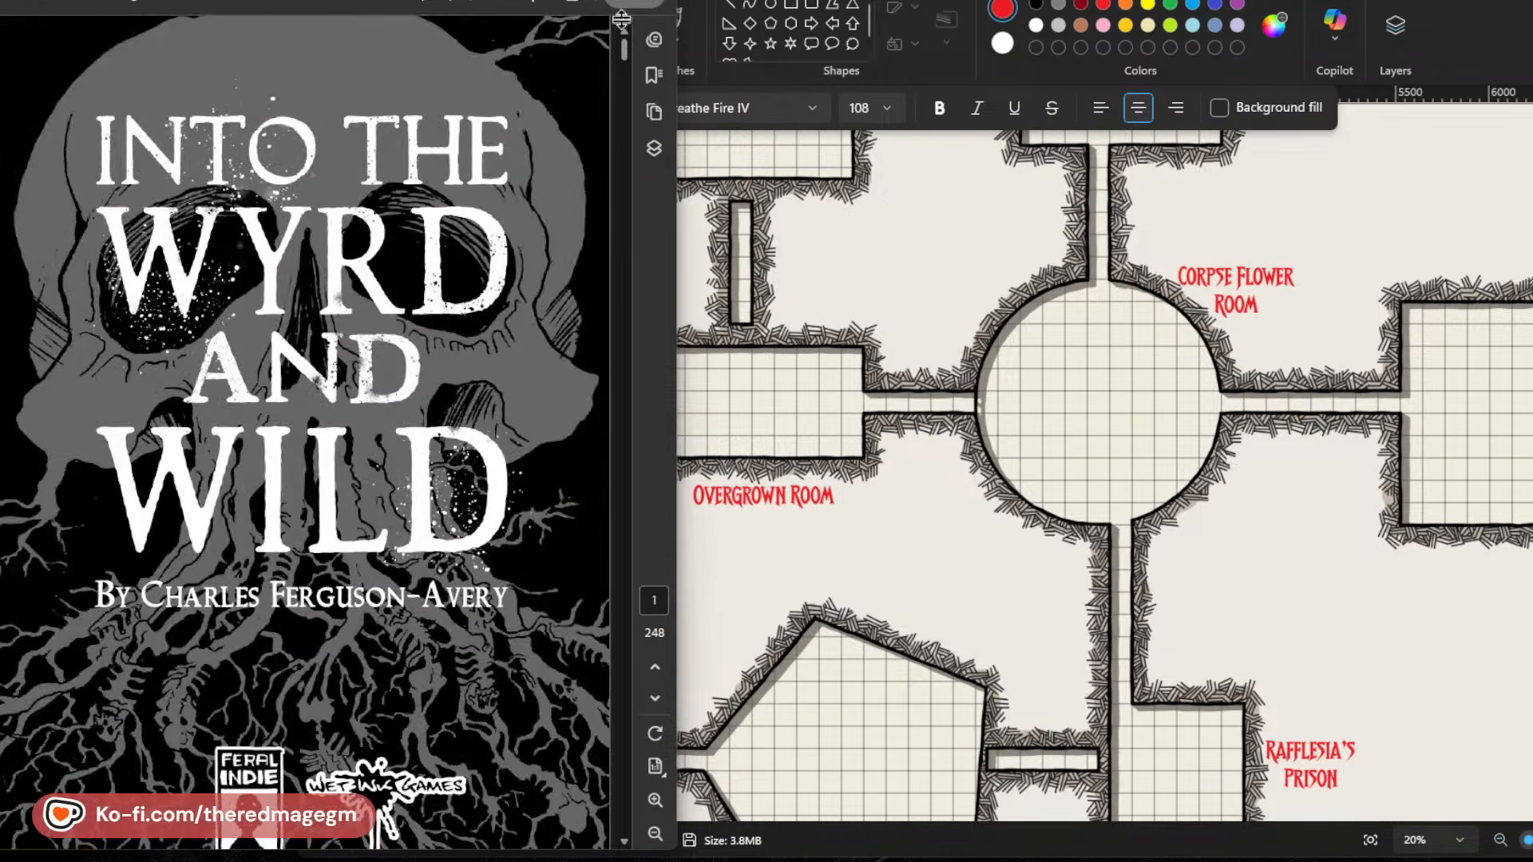
scroll(306, 684, down, 8)
scroll(306, 683, up, 5)
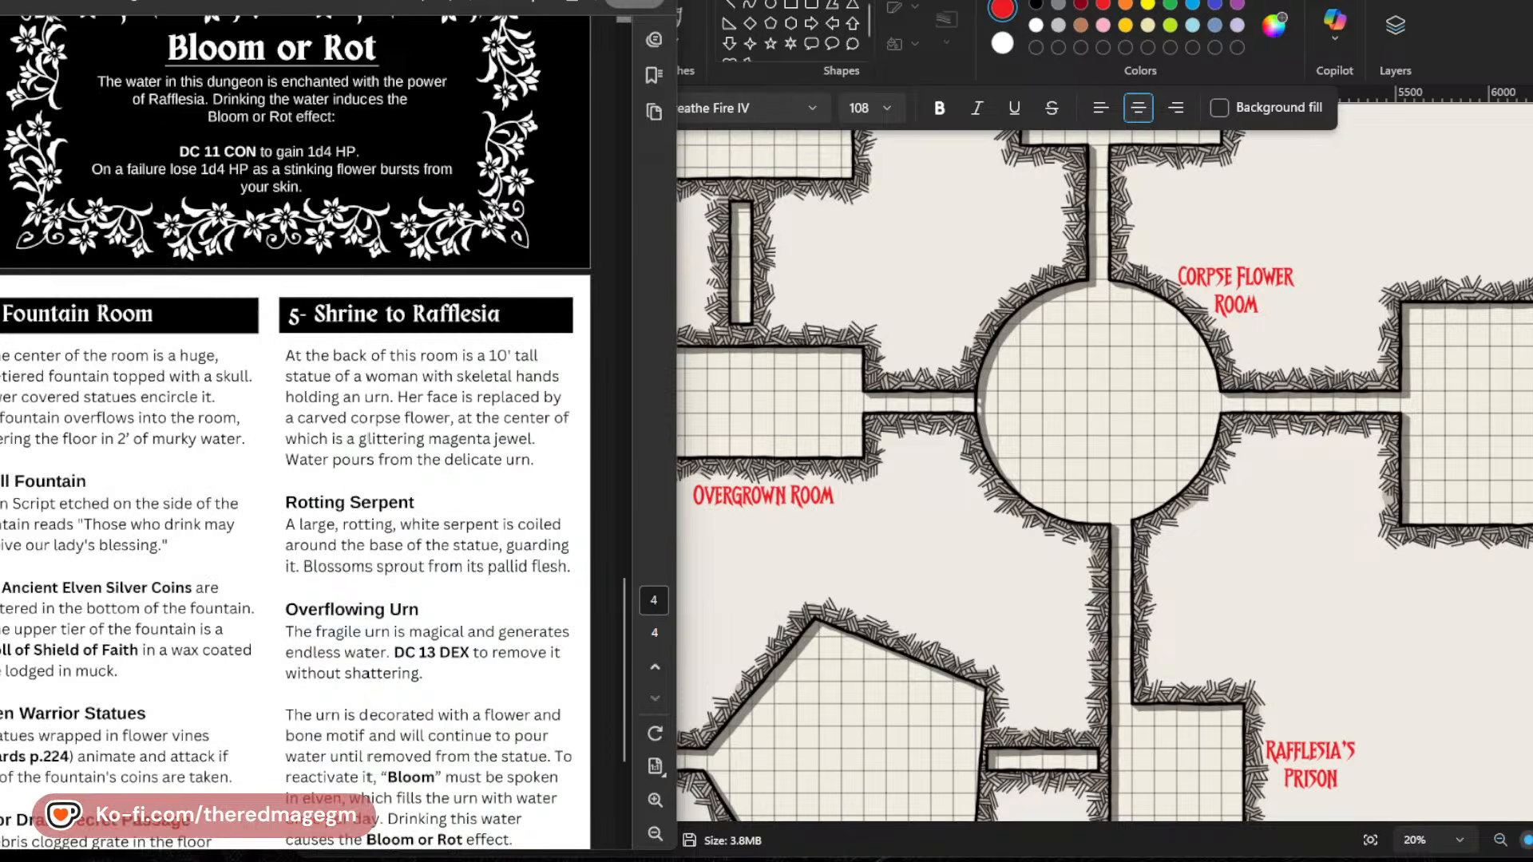
scroll(375, 616, down, 5)
scroll(375, 615, up, 2)
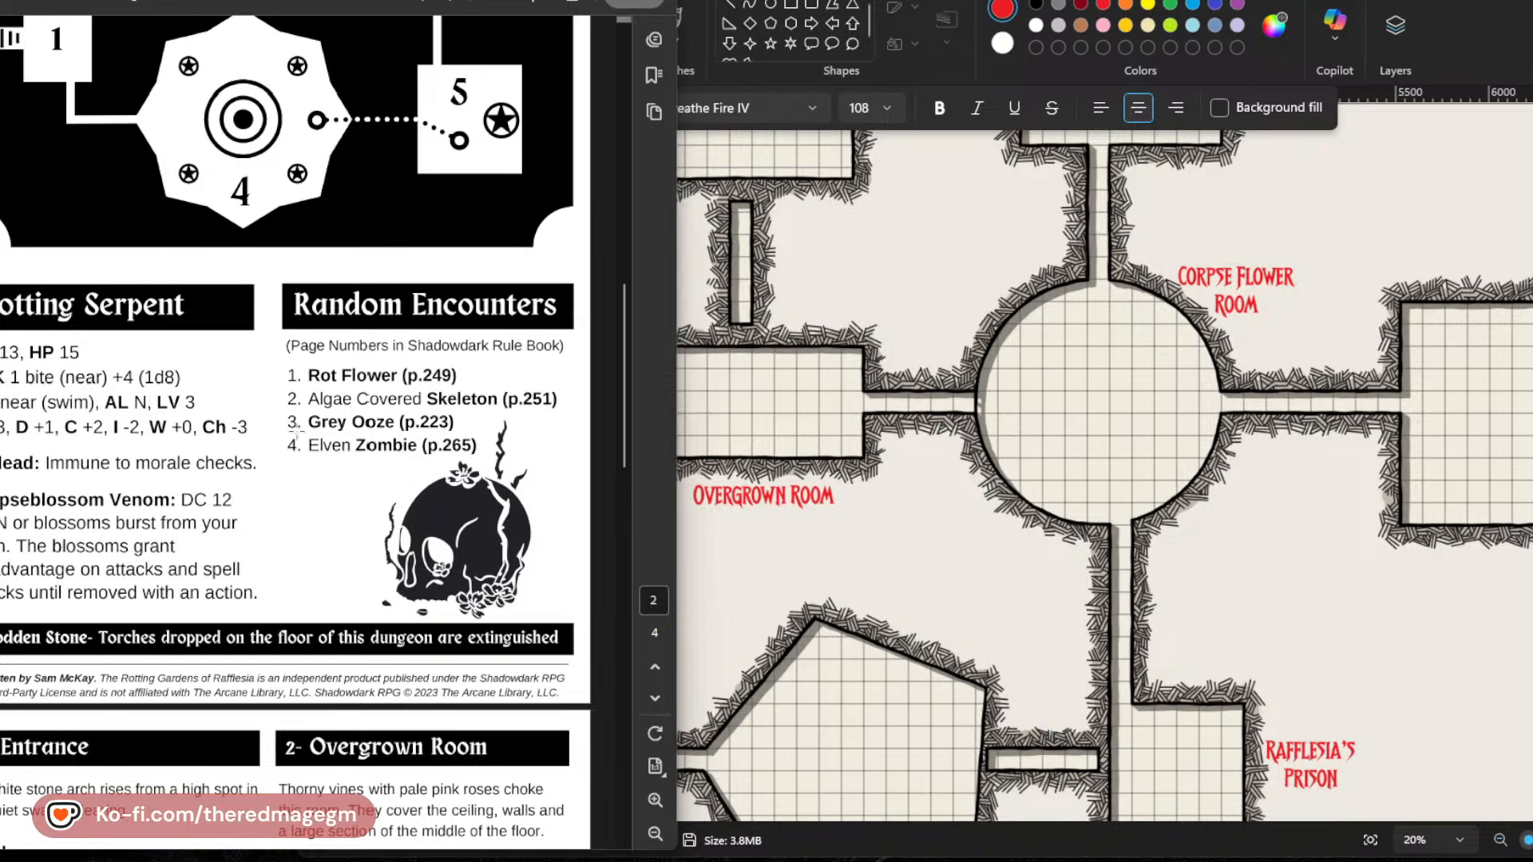
scroll(447, 487, down, 1)
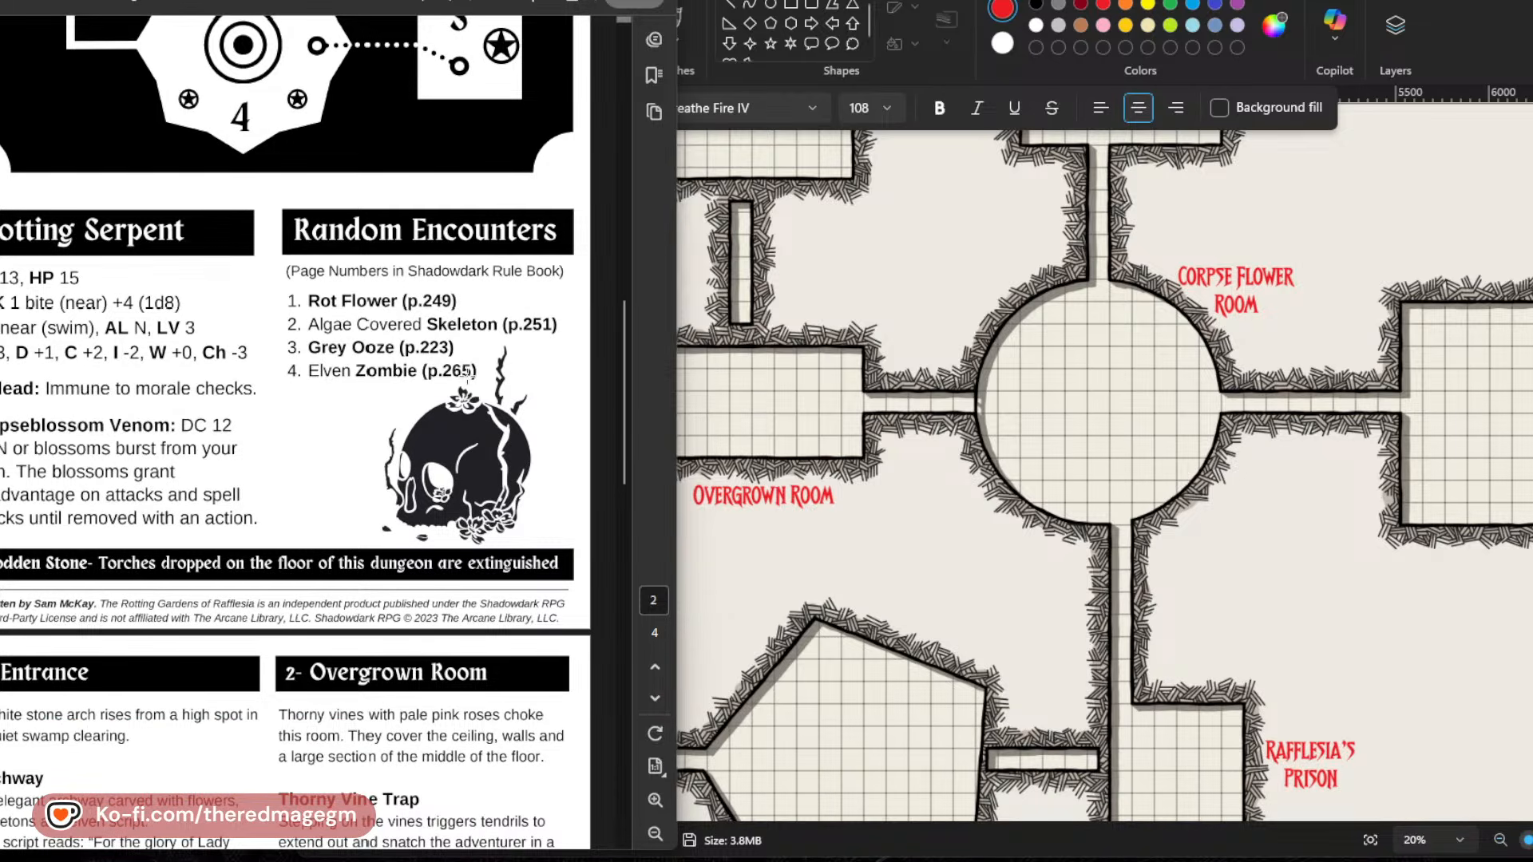
scroll(467, 373, down, 10)
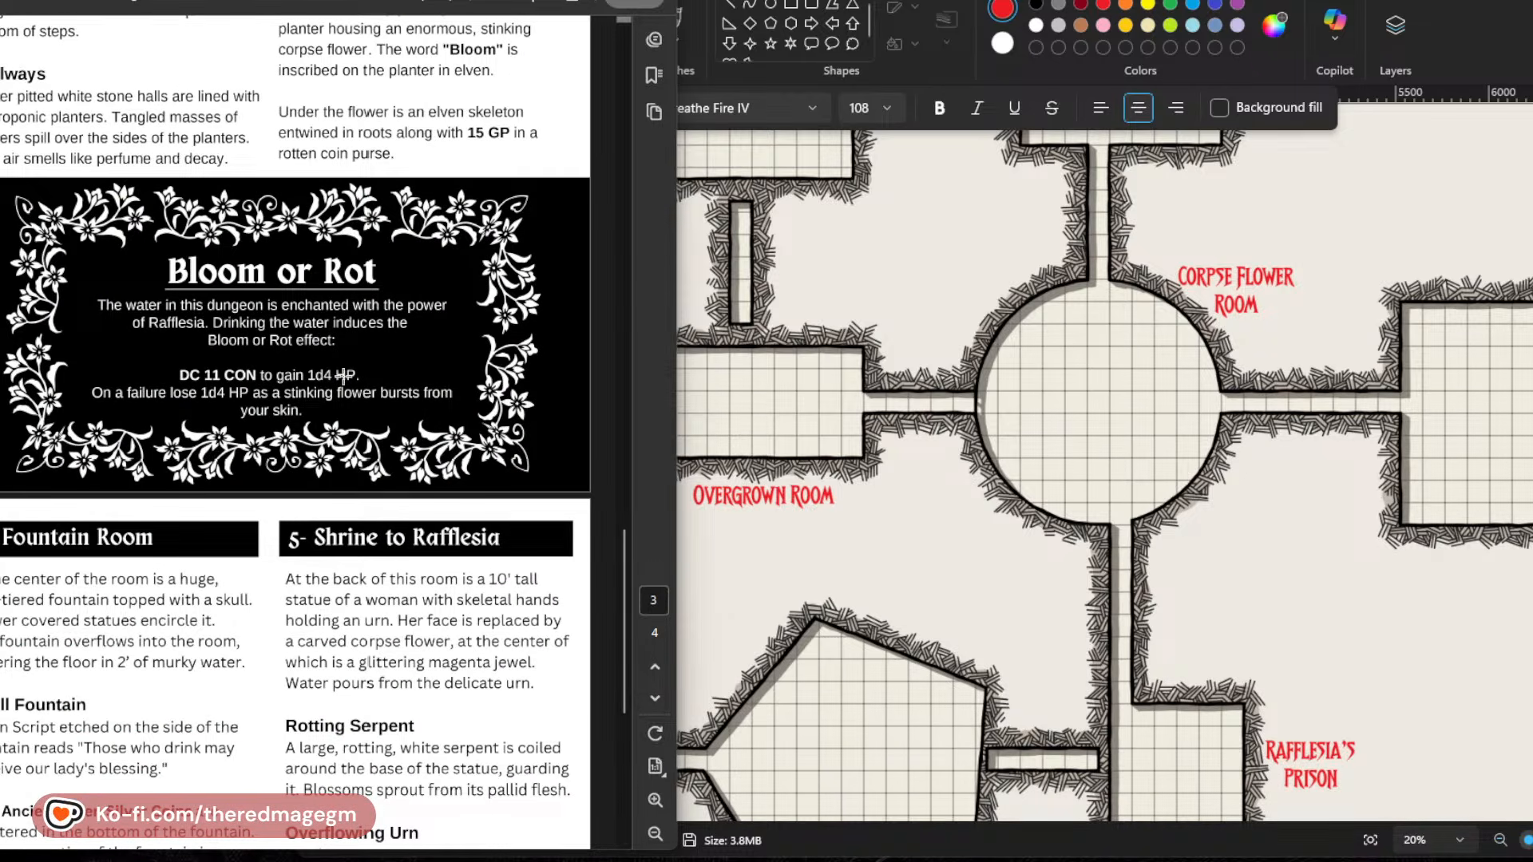
scroll(343, 376, down, 7)
scroll(374, 745, up, 7)
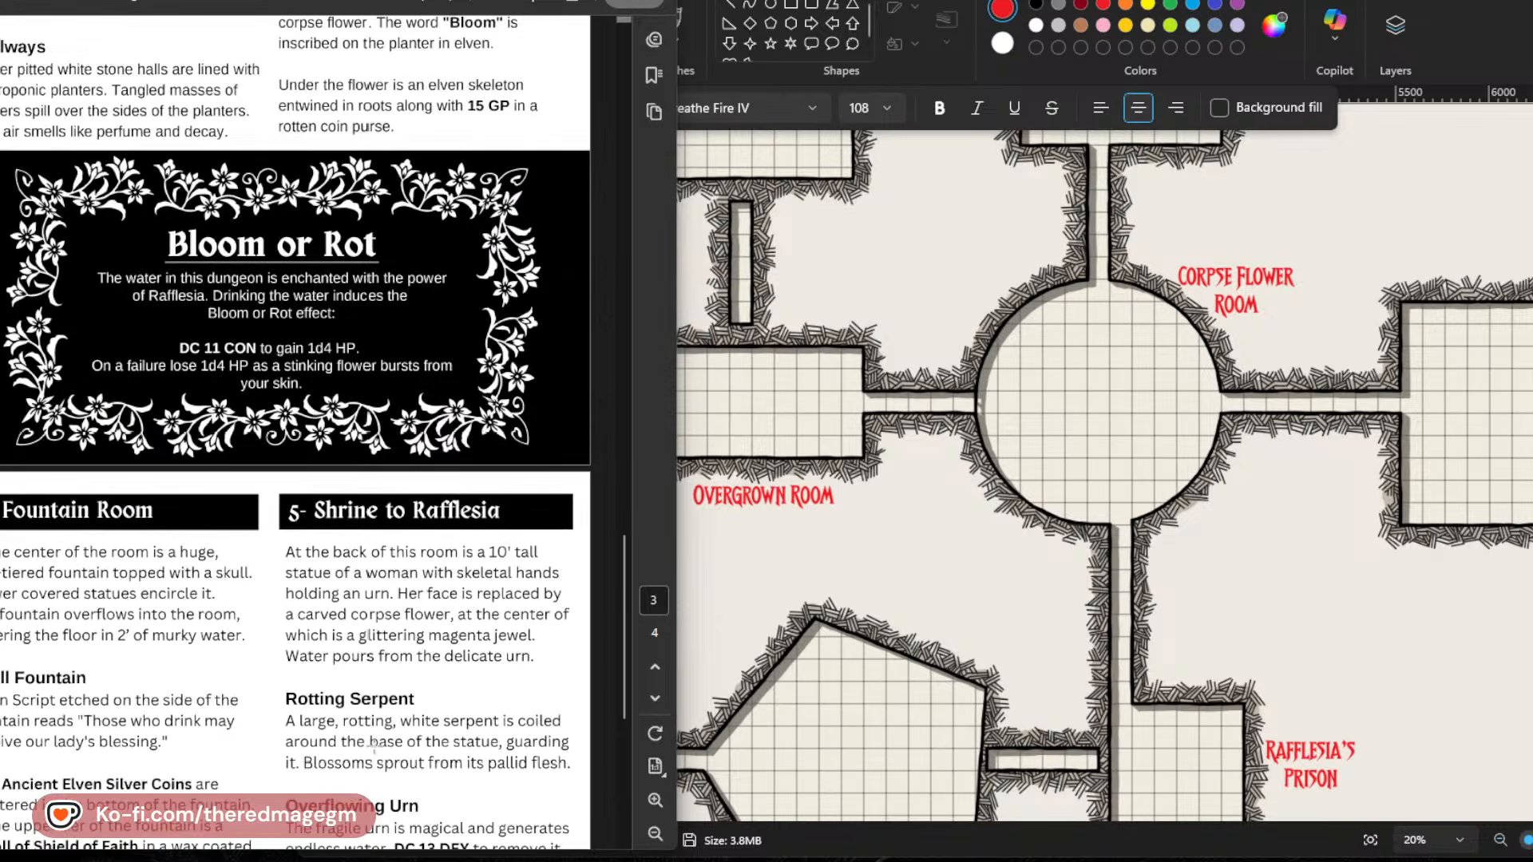
Review the adventure's Rotting Serpent stats, Random Encounters and room descriptions alongside the map's labelled rooms for a Rafflesia's Prison monster.
scroll(373, 745, up, 10)
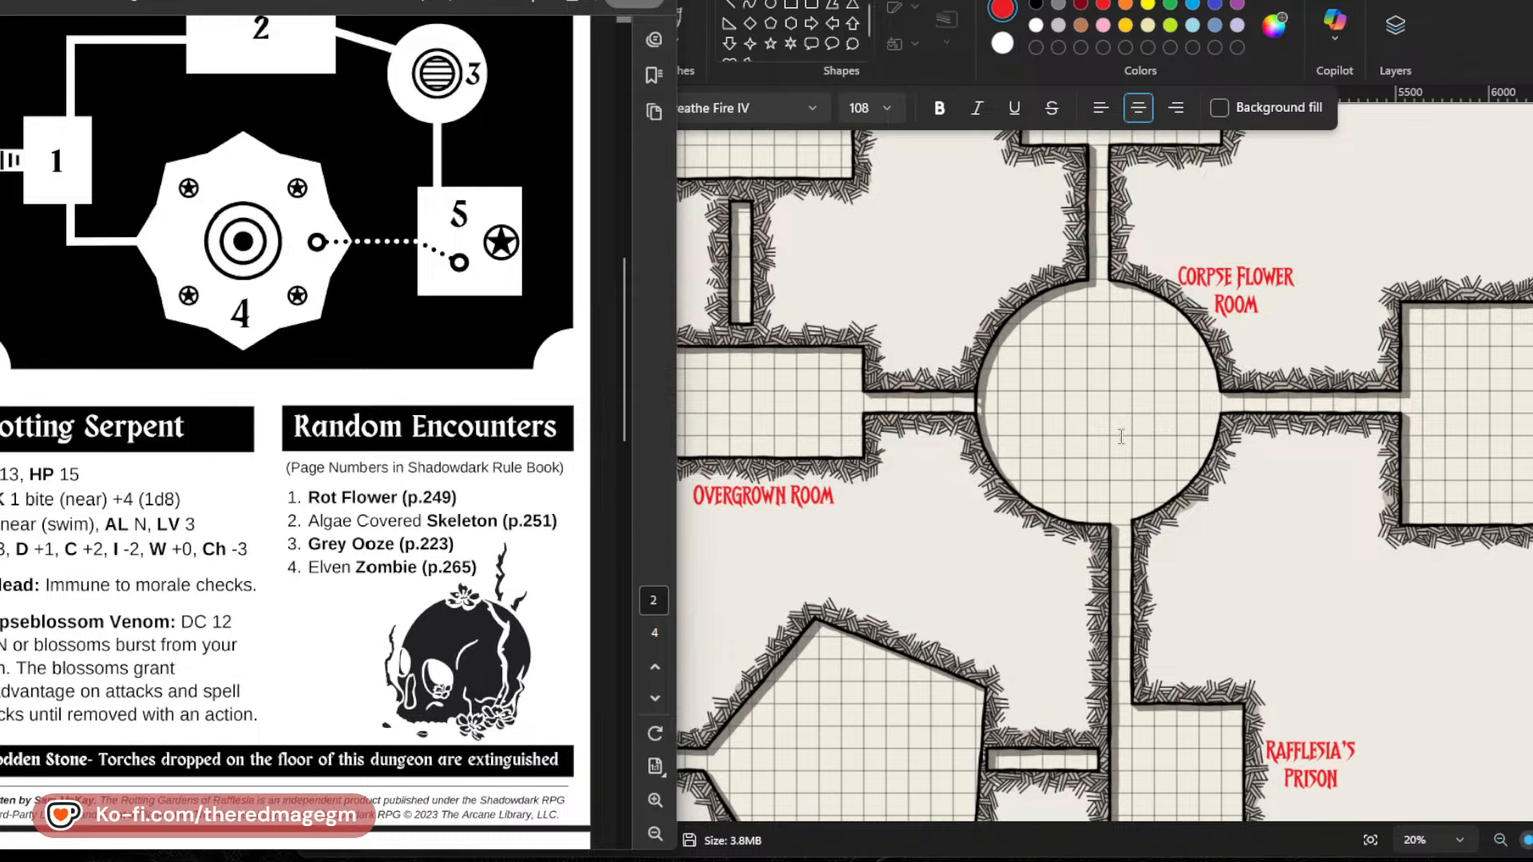
scroll(1123, 436, down, 3)
scroll(1123, 437, up, 3)
scroll(576, 565, down, 10)
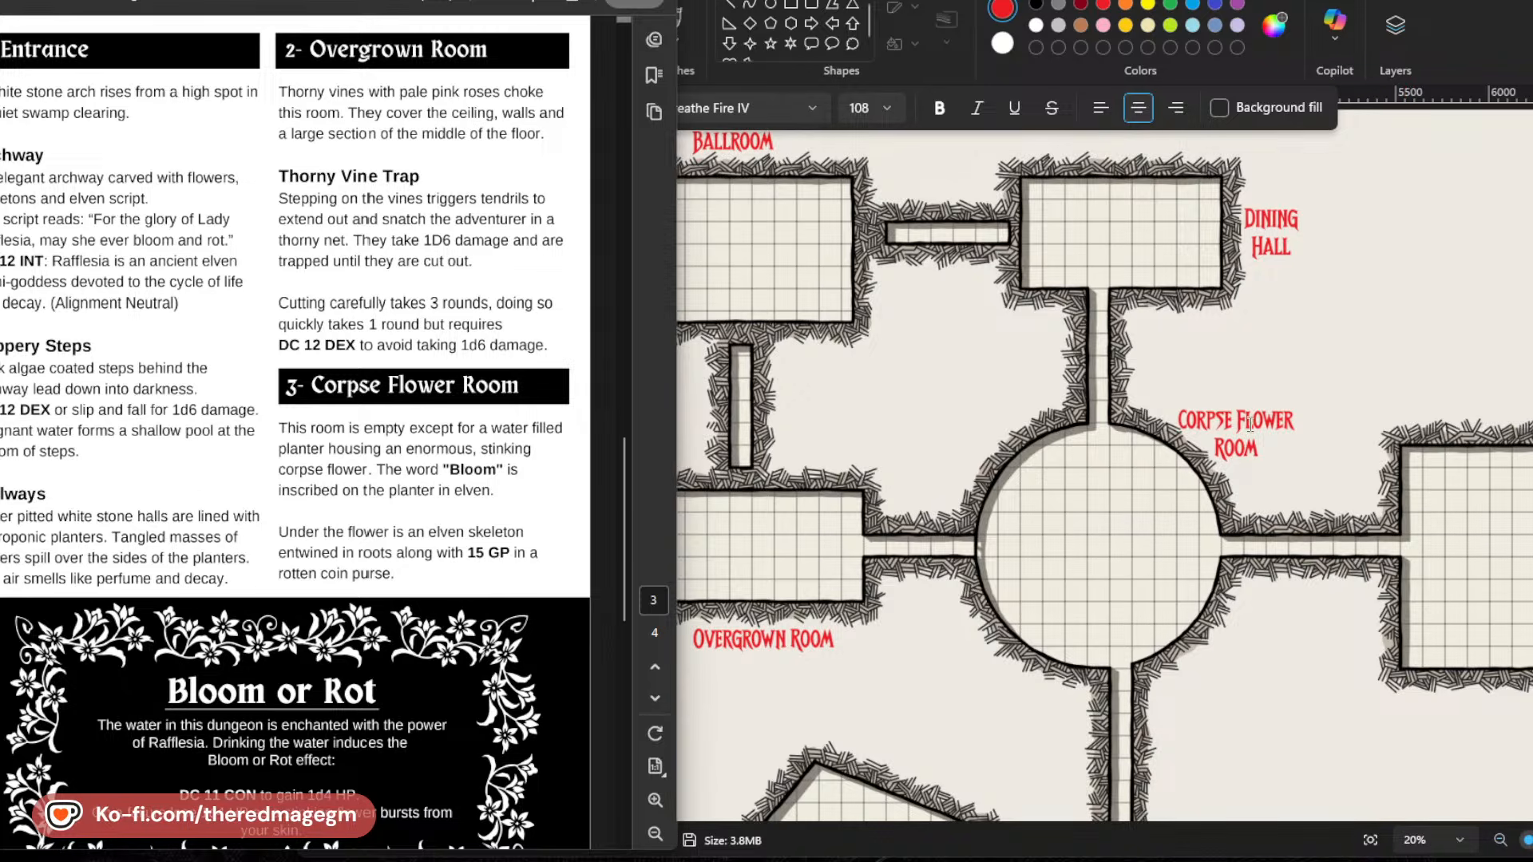
scroll(1530, 631, down, 4)
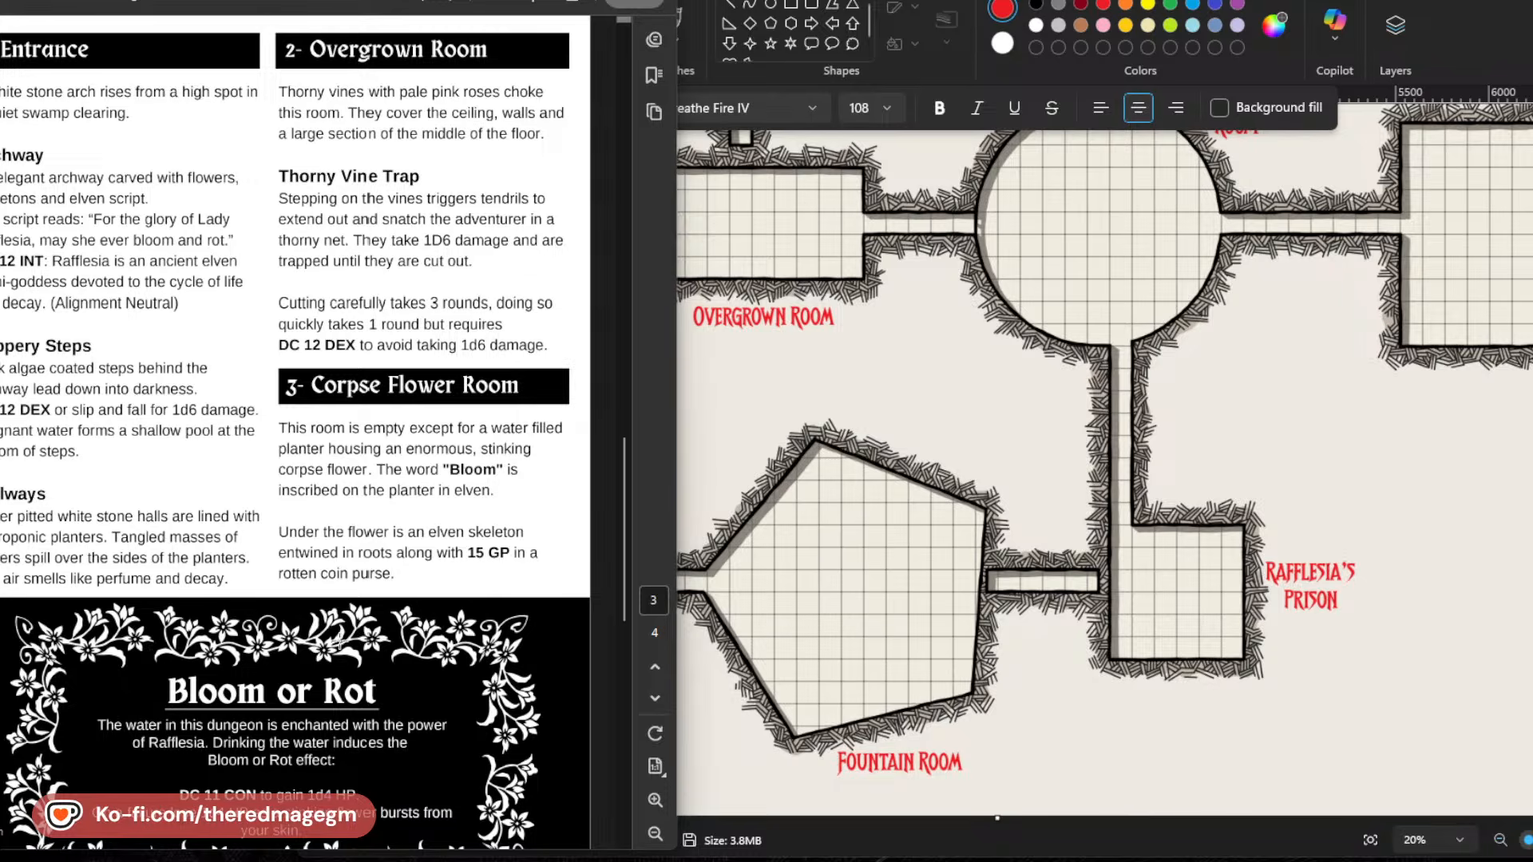
scroll(424, 667, up, 5)
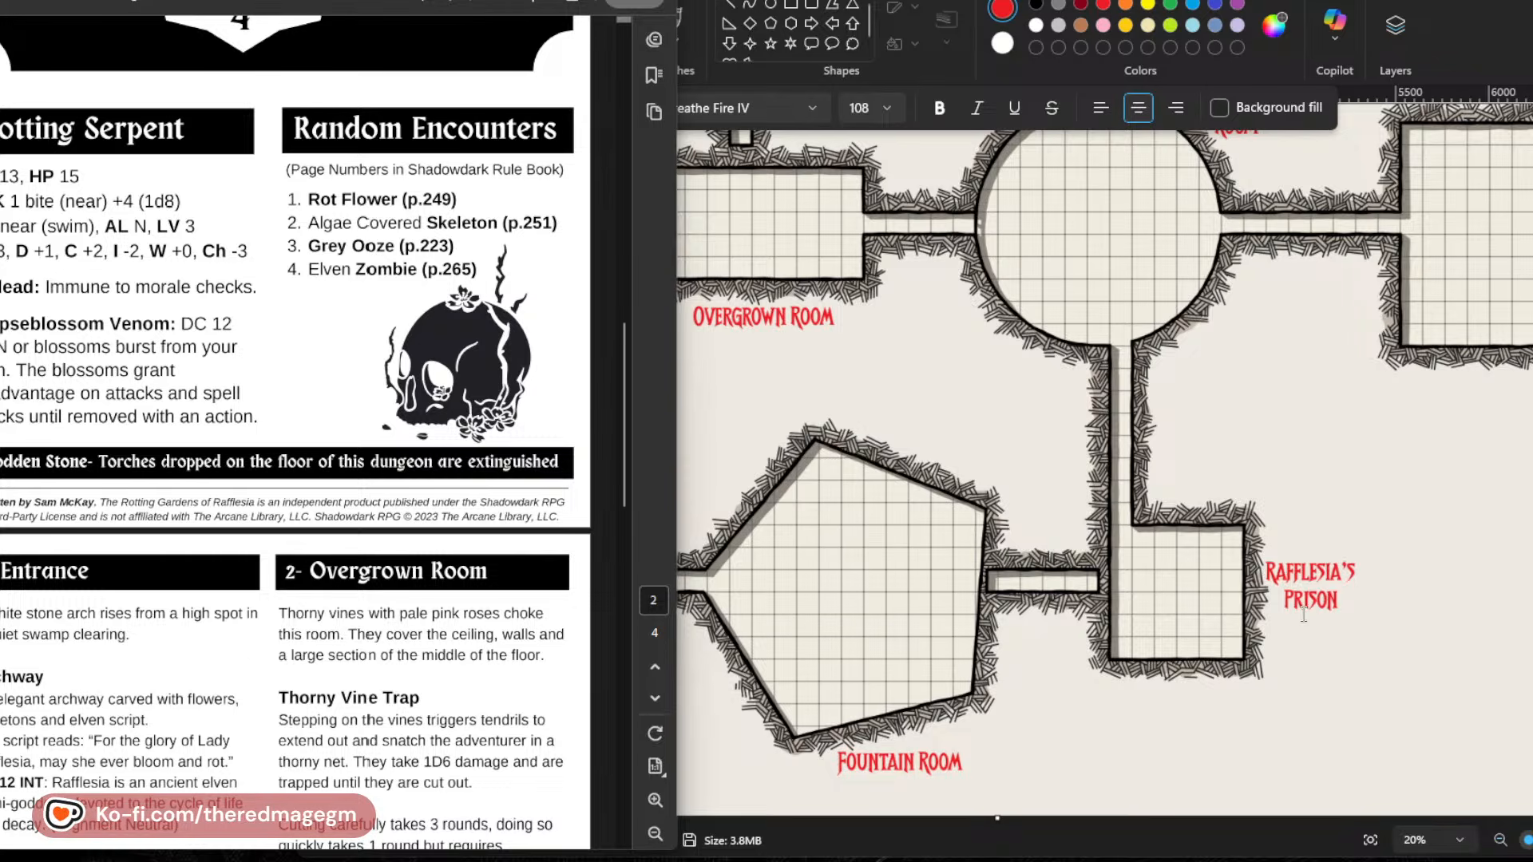
Start an empty text box on the map just below the Rafflesia's Prison label.
click(1272, 630)
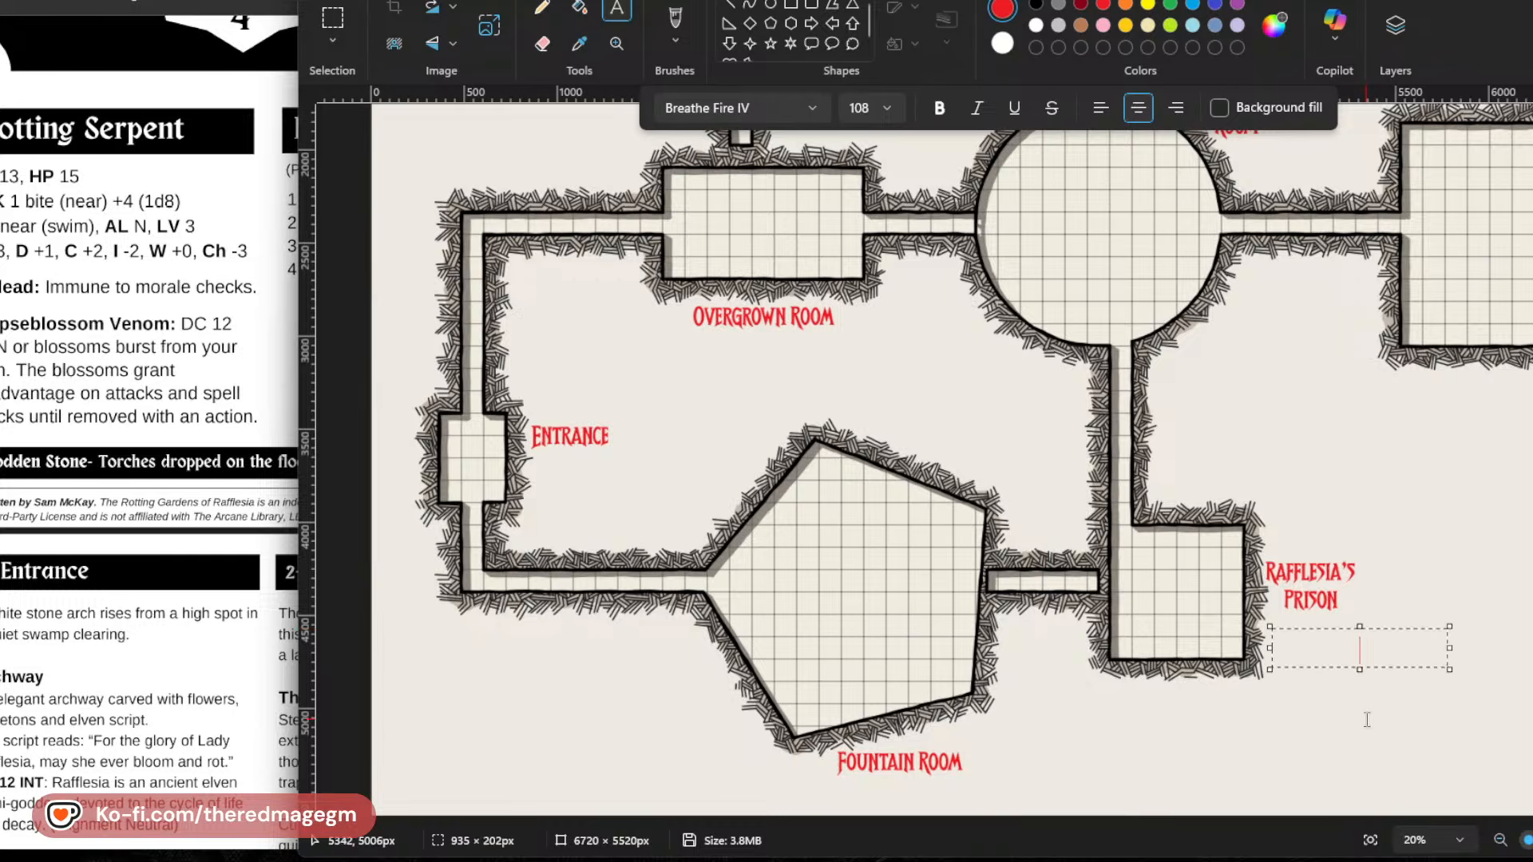
text(BOG S)
key(BackSpace)
key(BackSpace)
key(BackSpace)
key(BackSpace)
key(BackSpace)
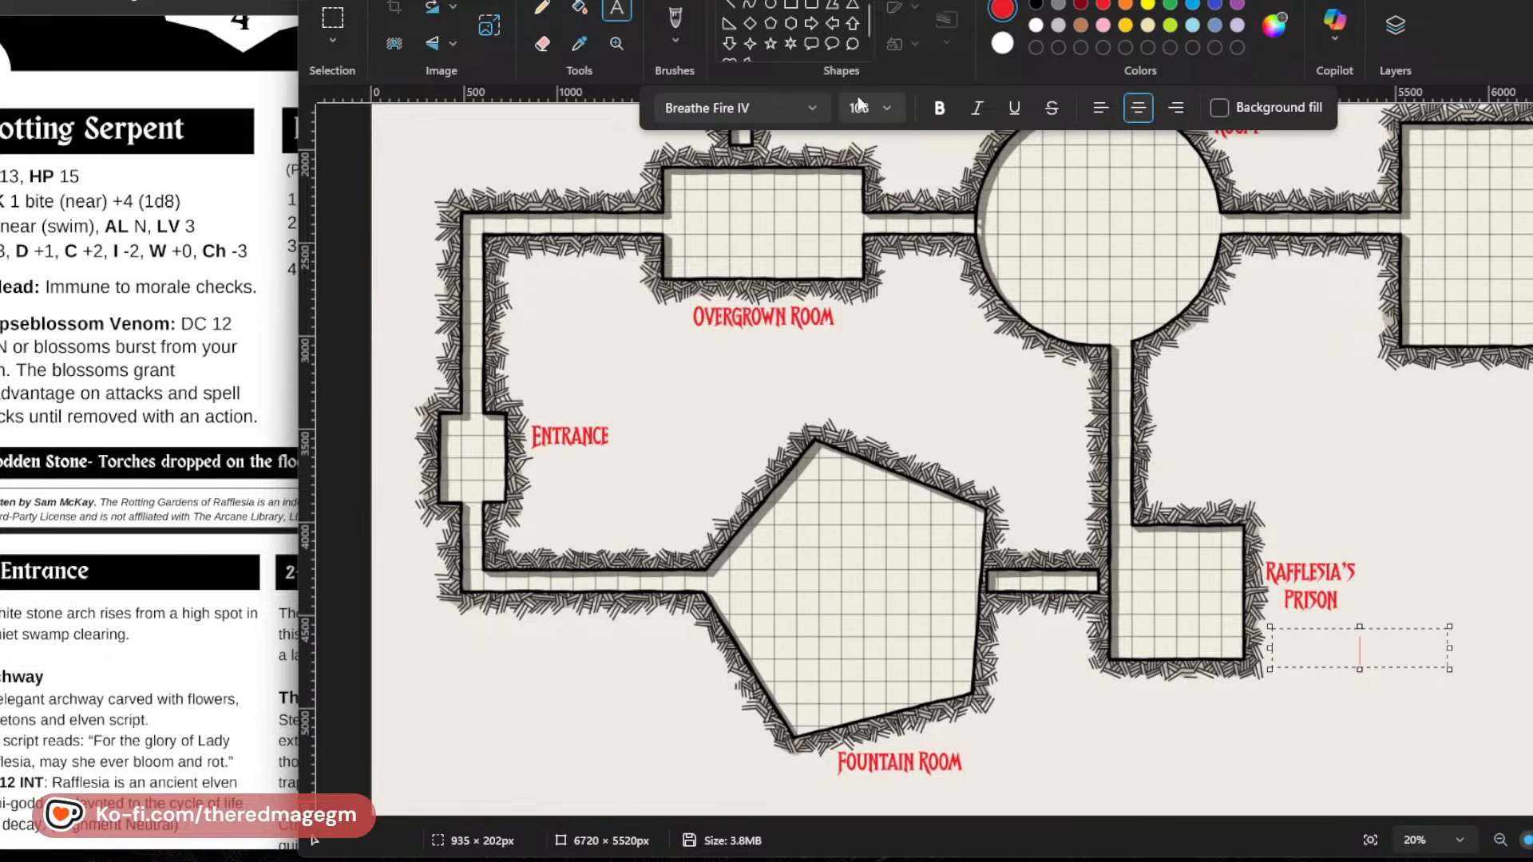
Try to set the font size of the empty text box to 94.
click(862, 107)
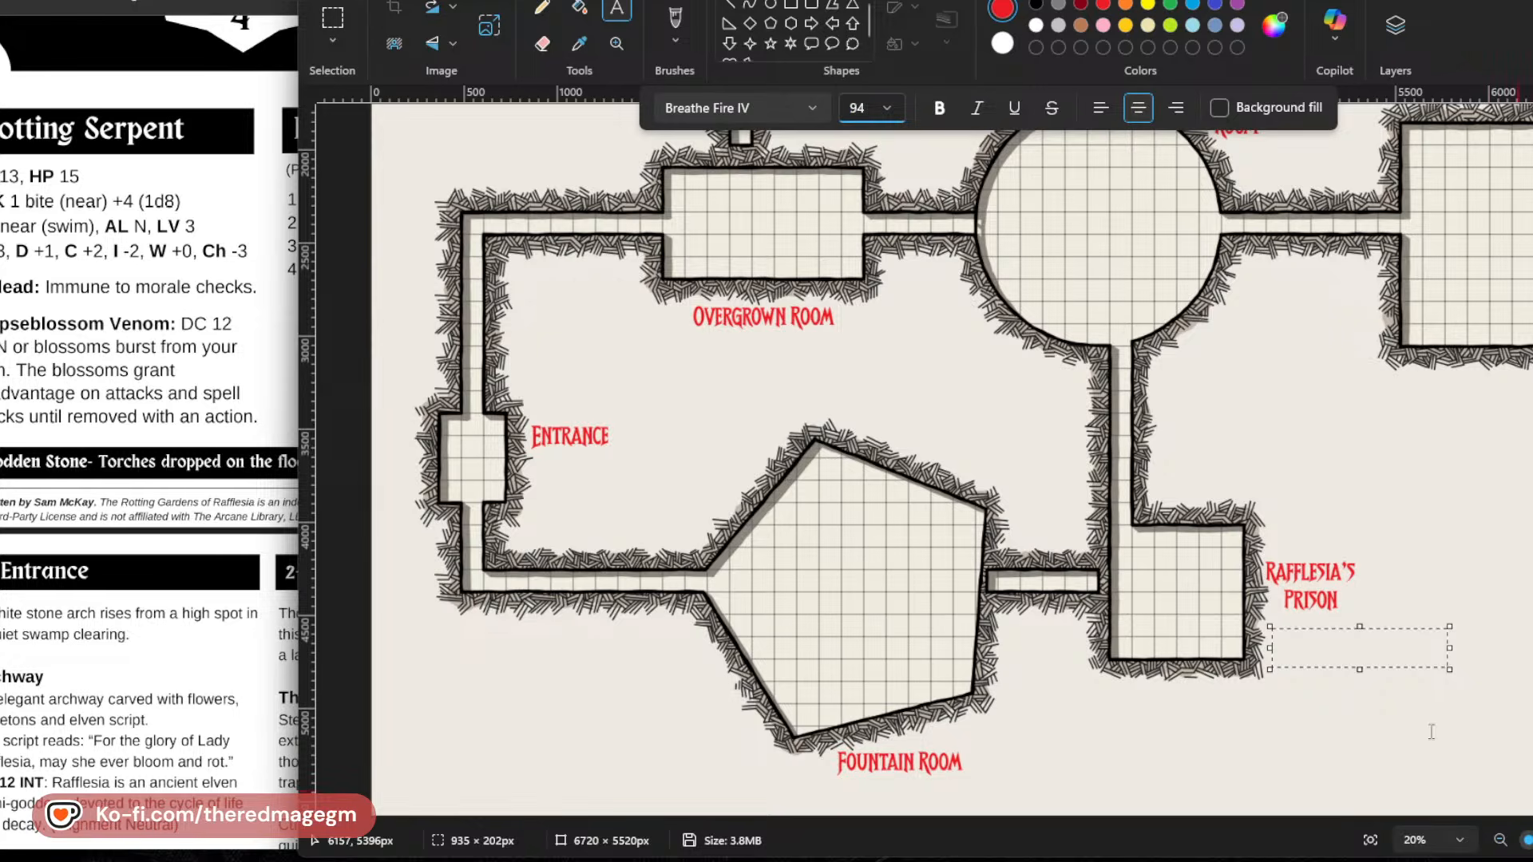
click(1357, 659)
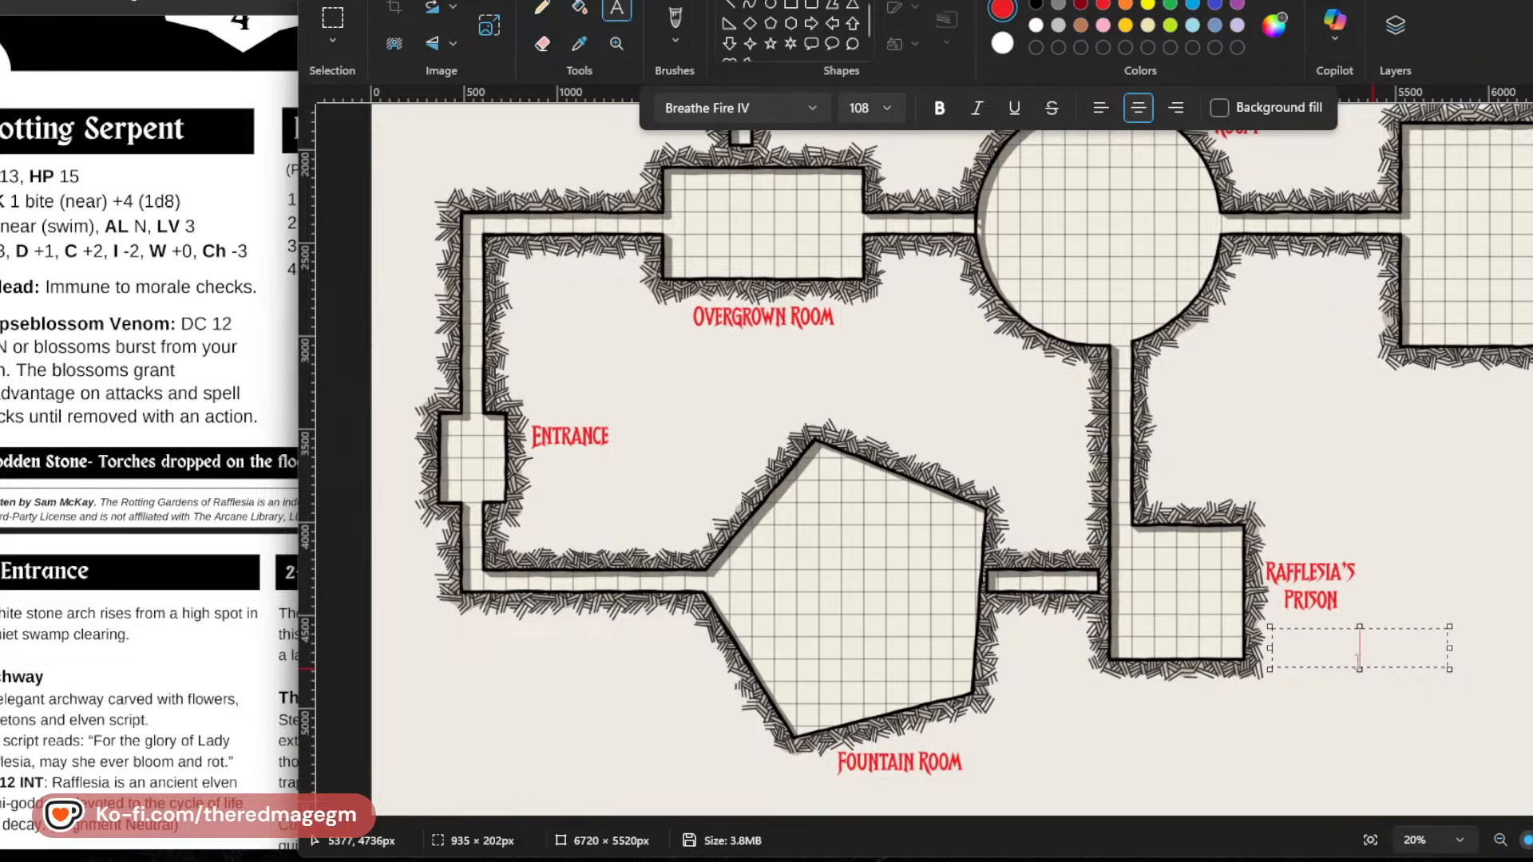
click(866, 106)
text(94)
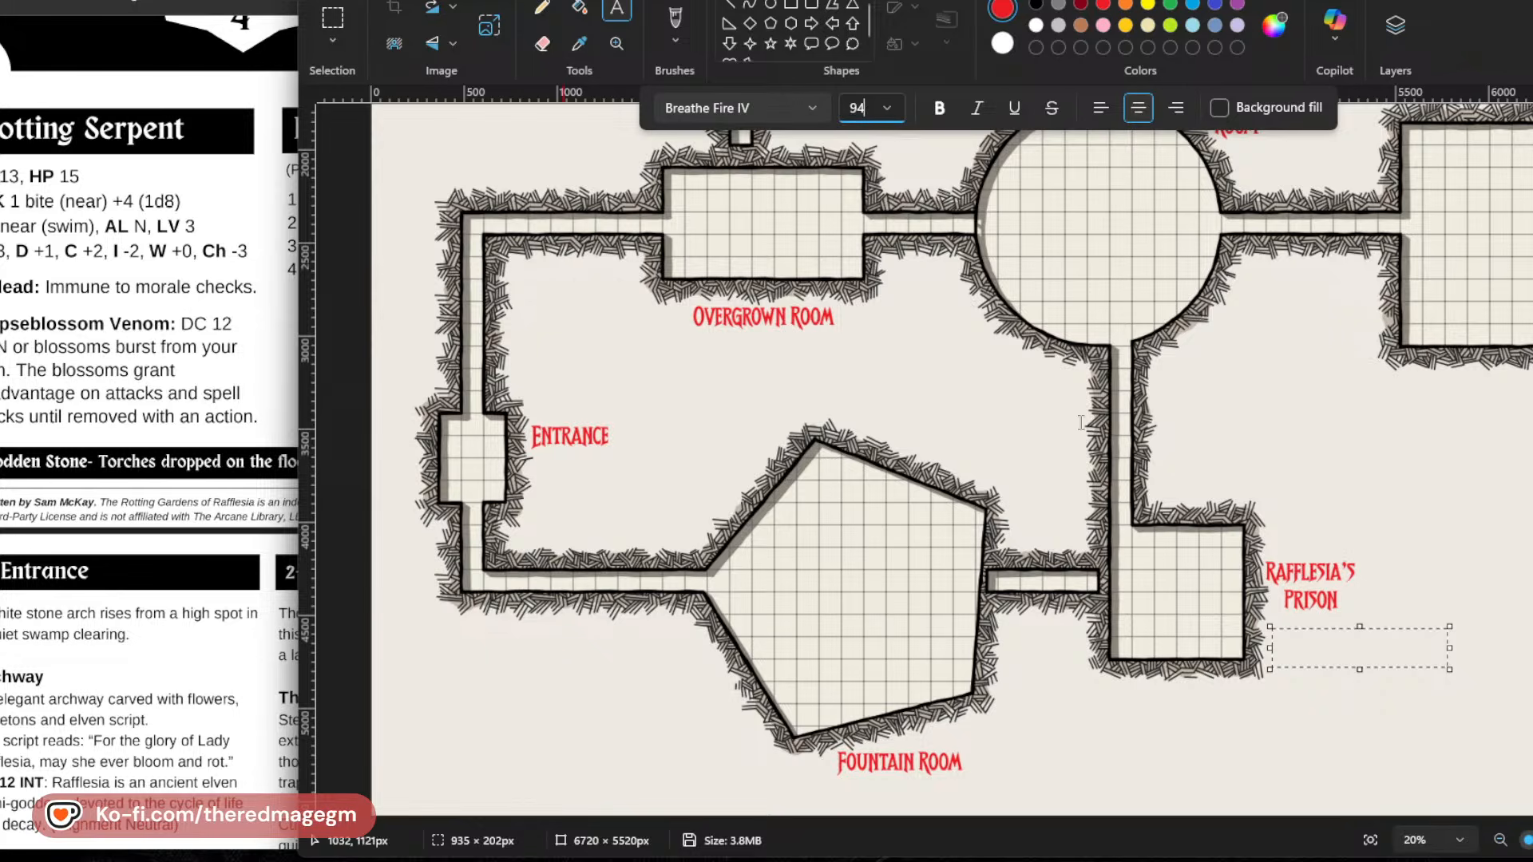
click(1354, 655)
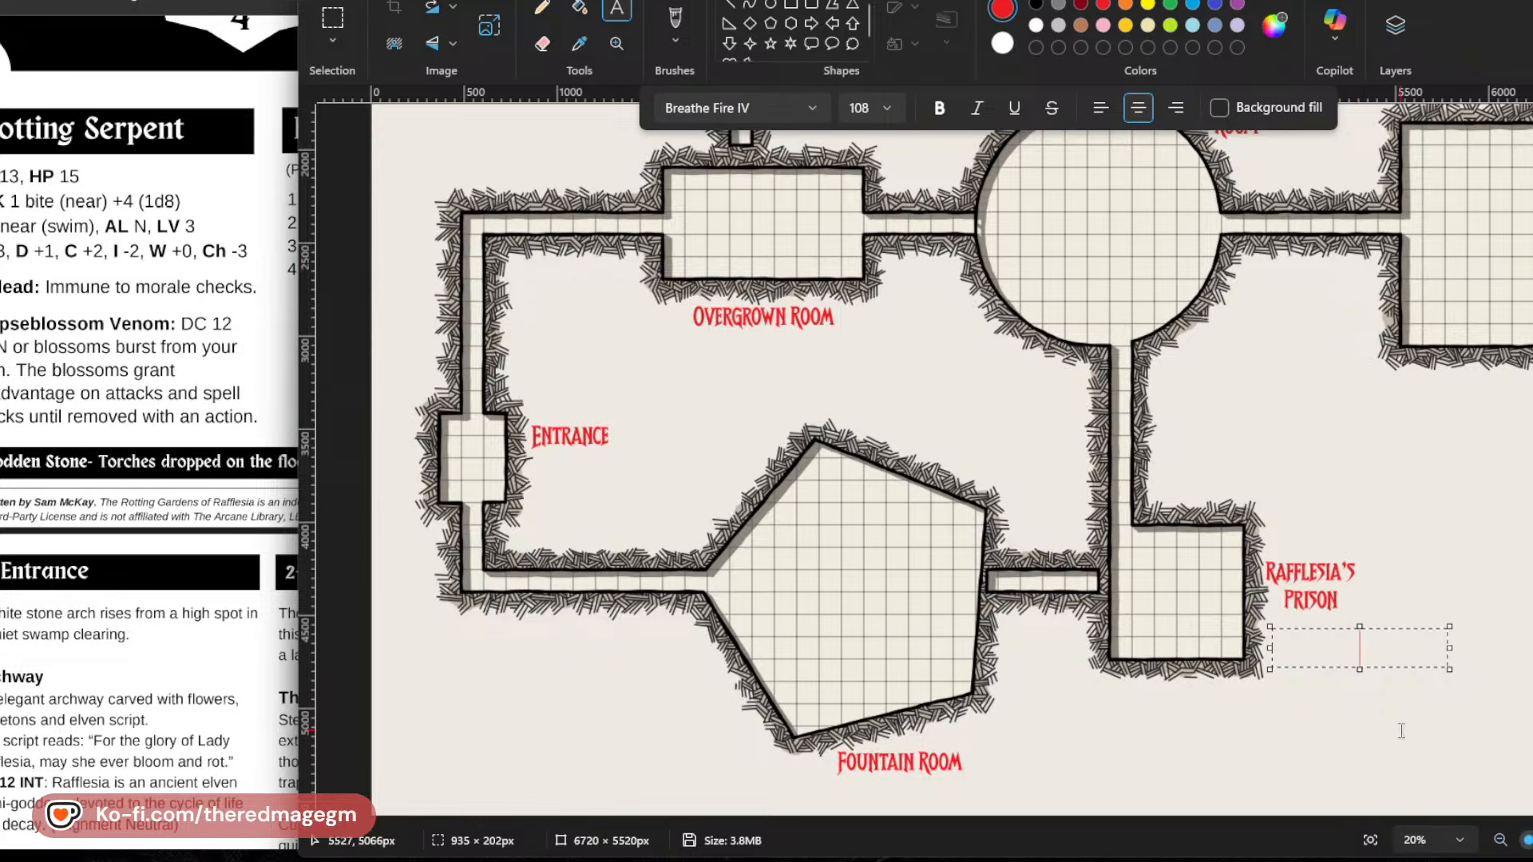
Write "Bog Salamander" in the text box below Rafflesia's Prison, with "w/No Eyes" on a second line.
text(Bog)
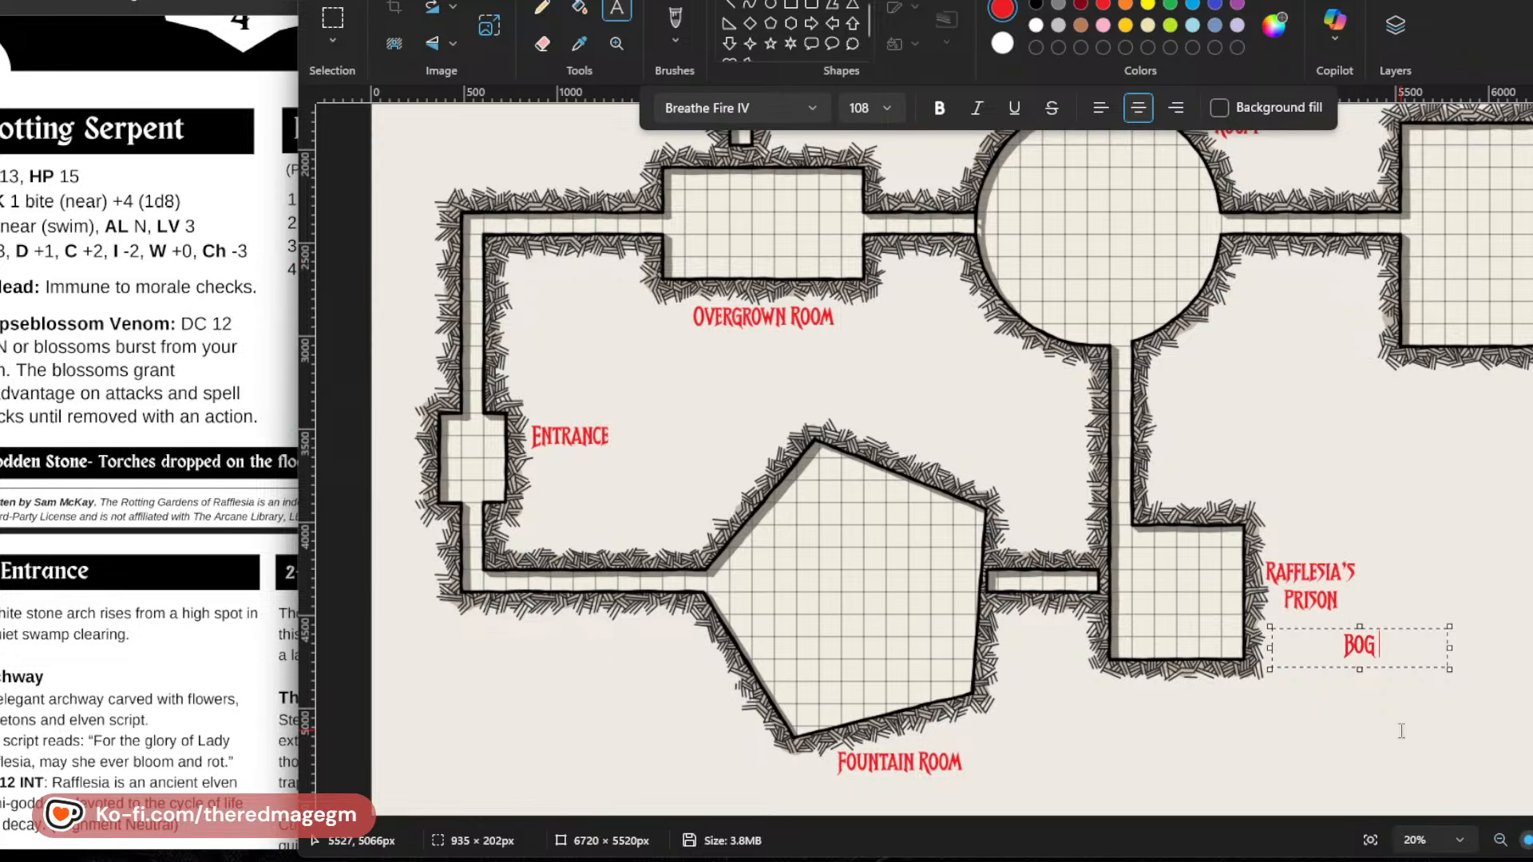
text( Salamander)
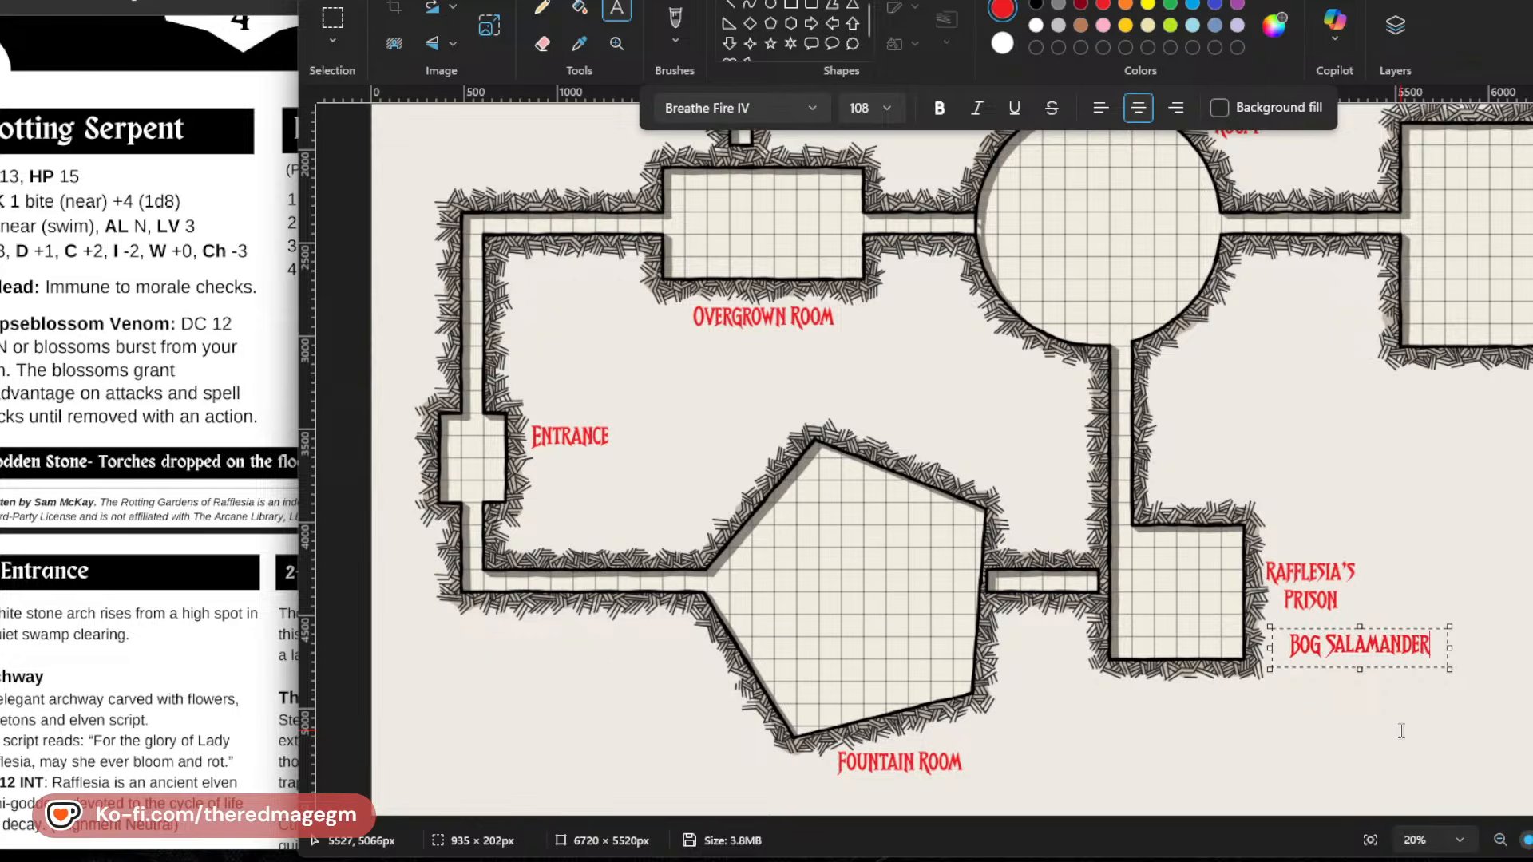
key(Return)
text(W/)
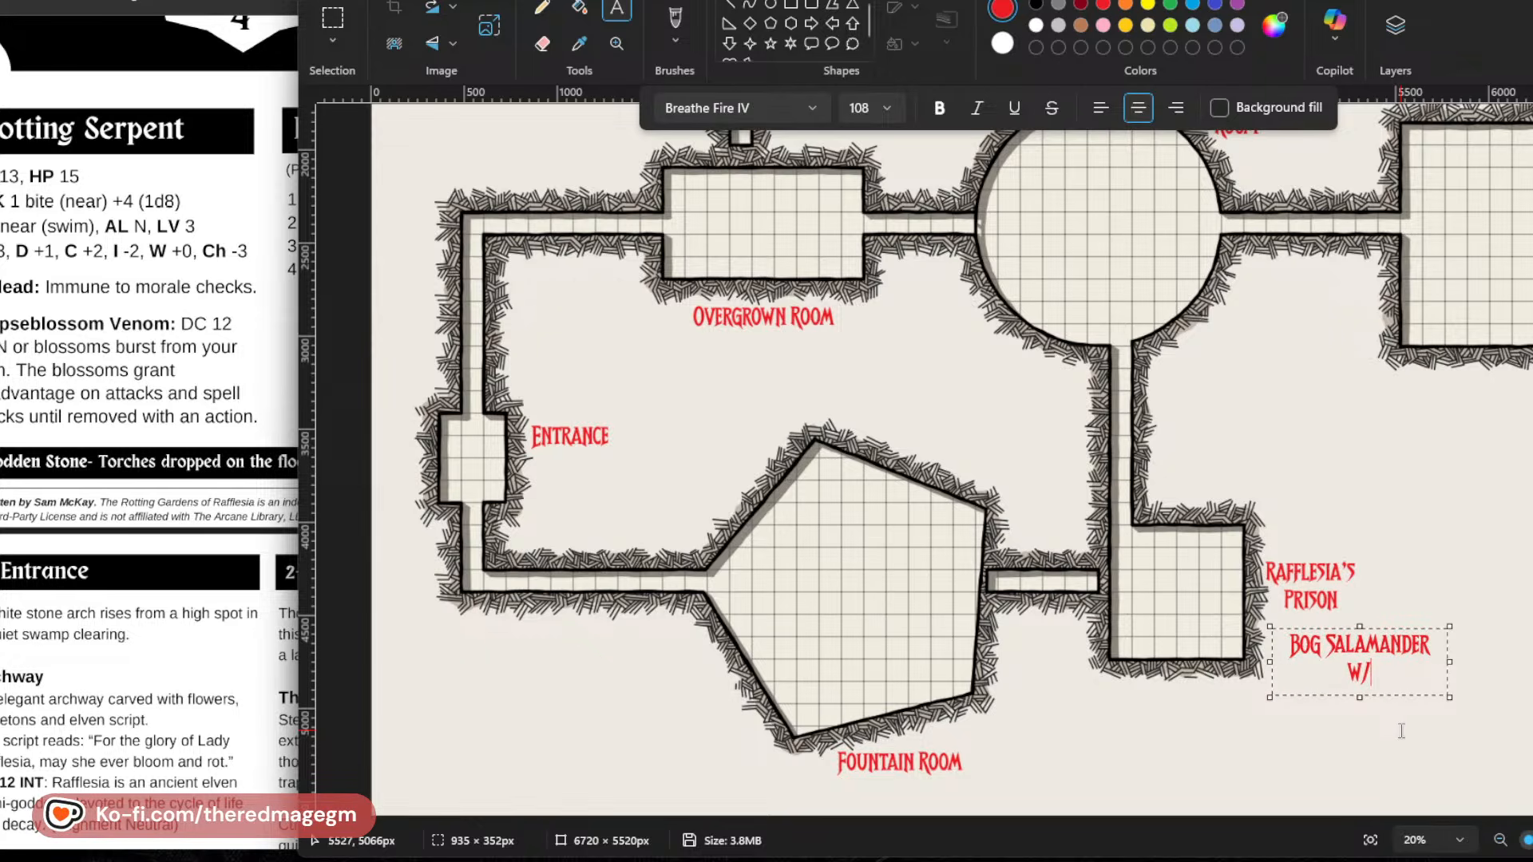
text(No Eyes And)
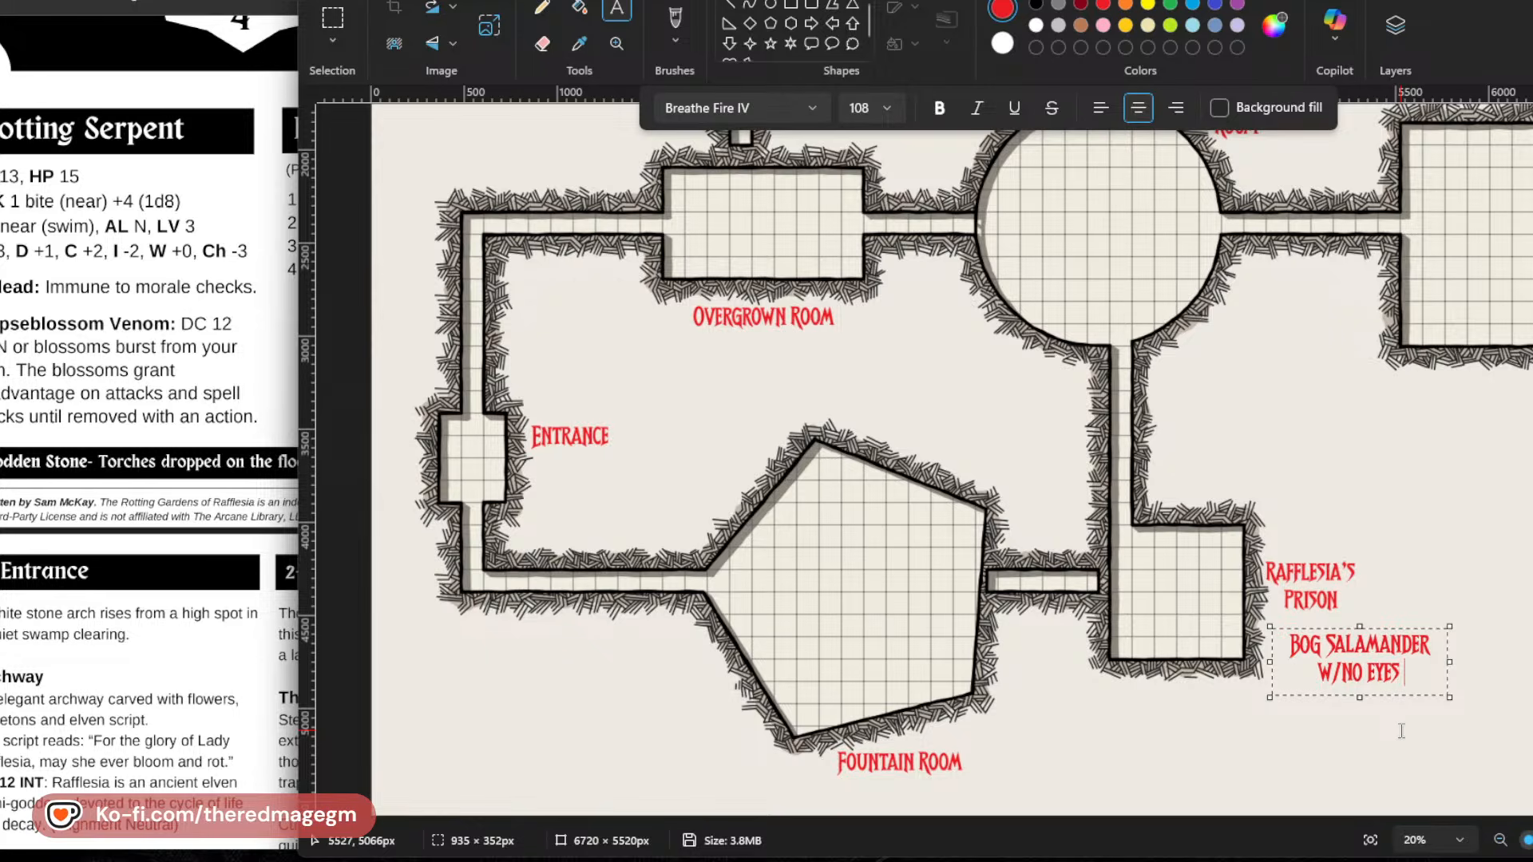
text( The)
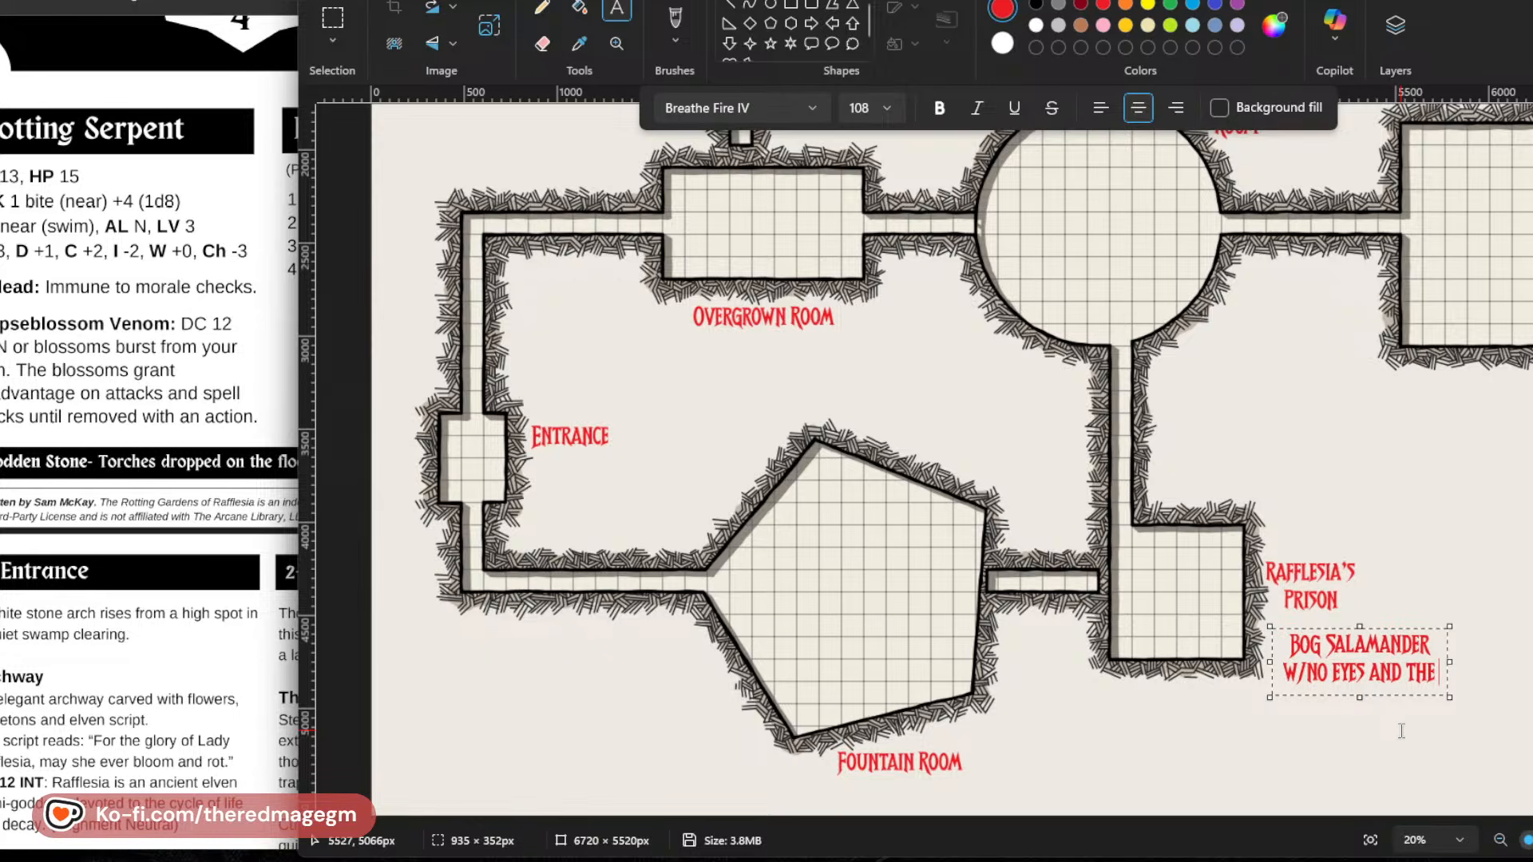
key(BackSpace)
key(BackSpace)
key(BackSpace)
key(BackSpace)
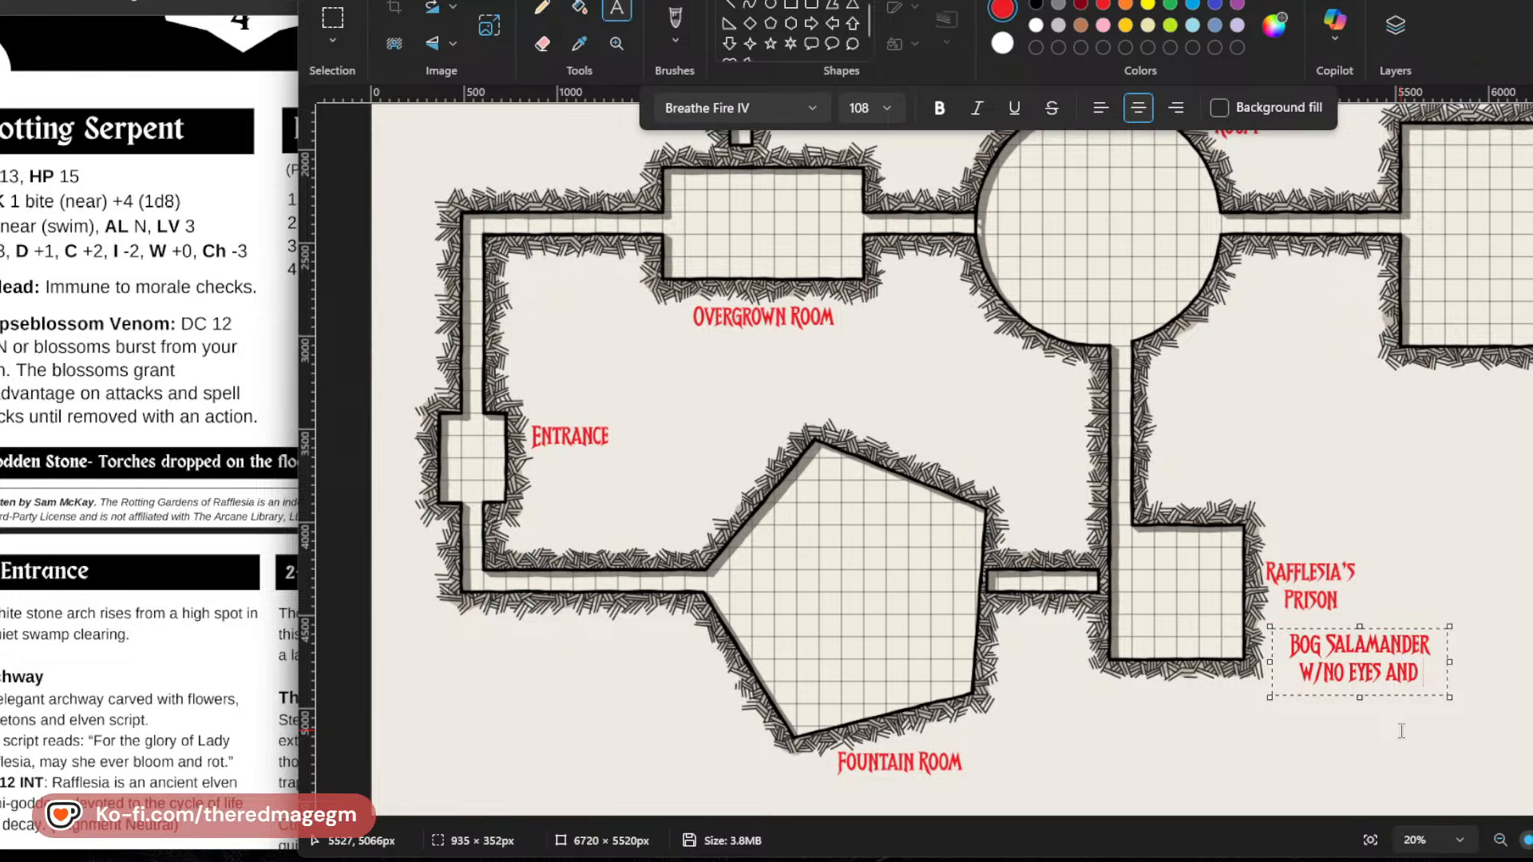
key(BackSpace)
key(BackSpace)
key(BackSpace)
key(BackSpace)
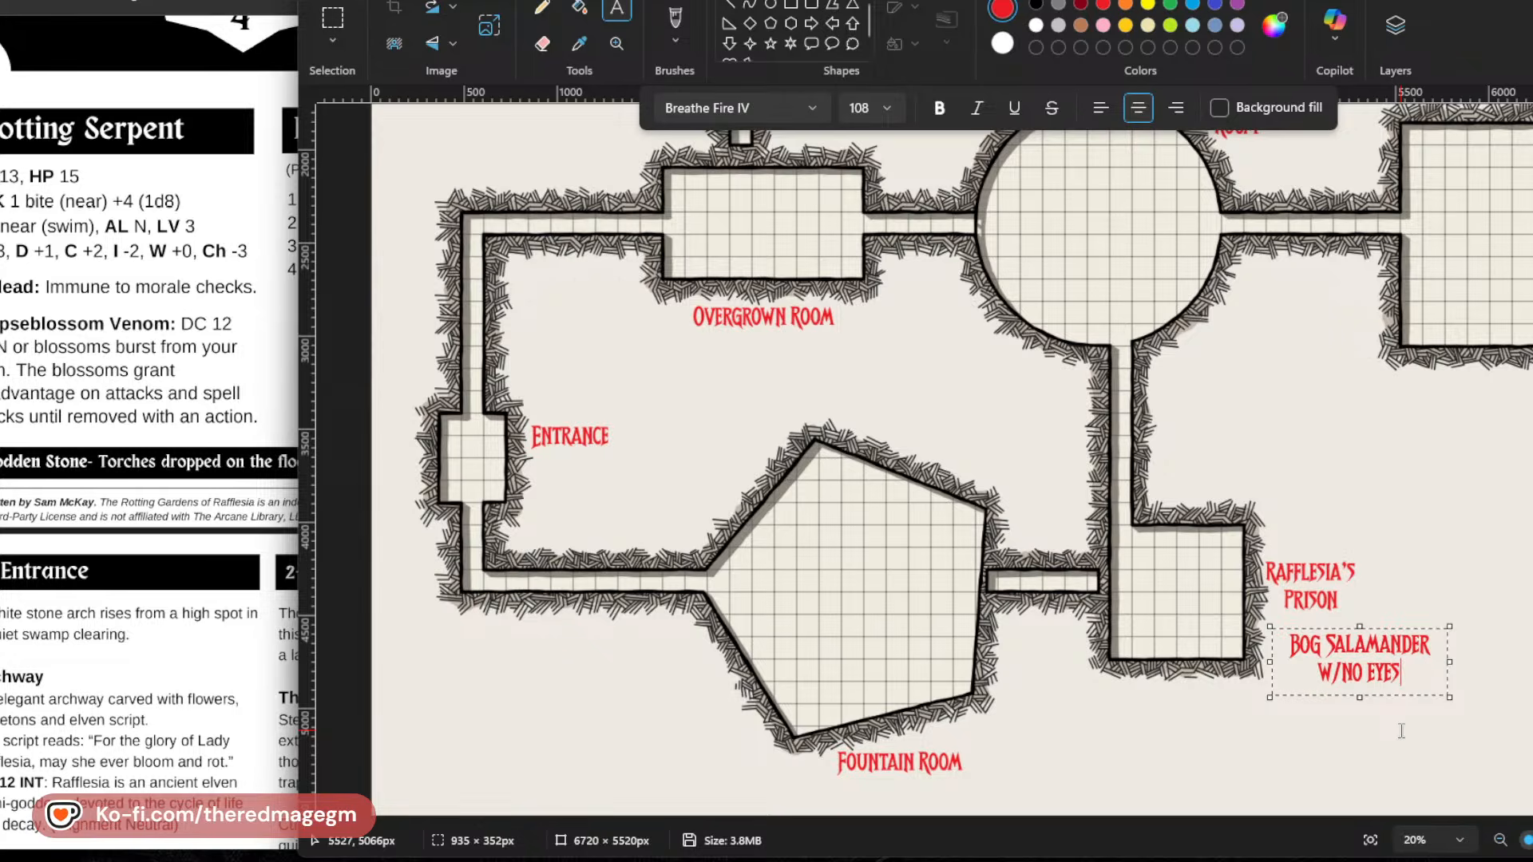
Extend the Bog Salamander note with its attacks: "; 1 Claw and 1 Bite".
text(; 1 Claw An)
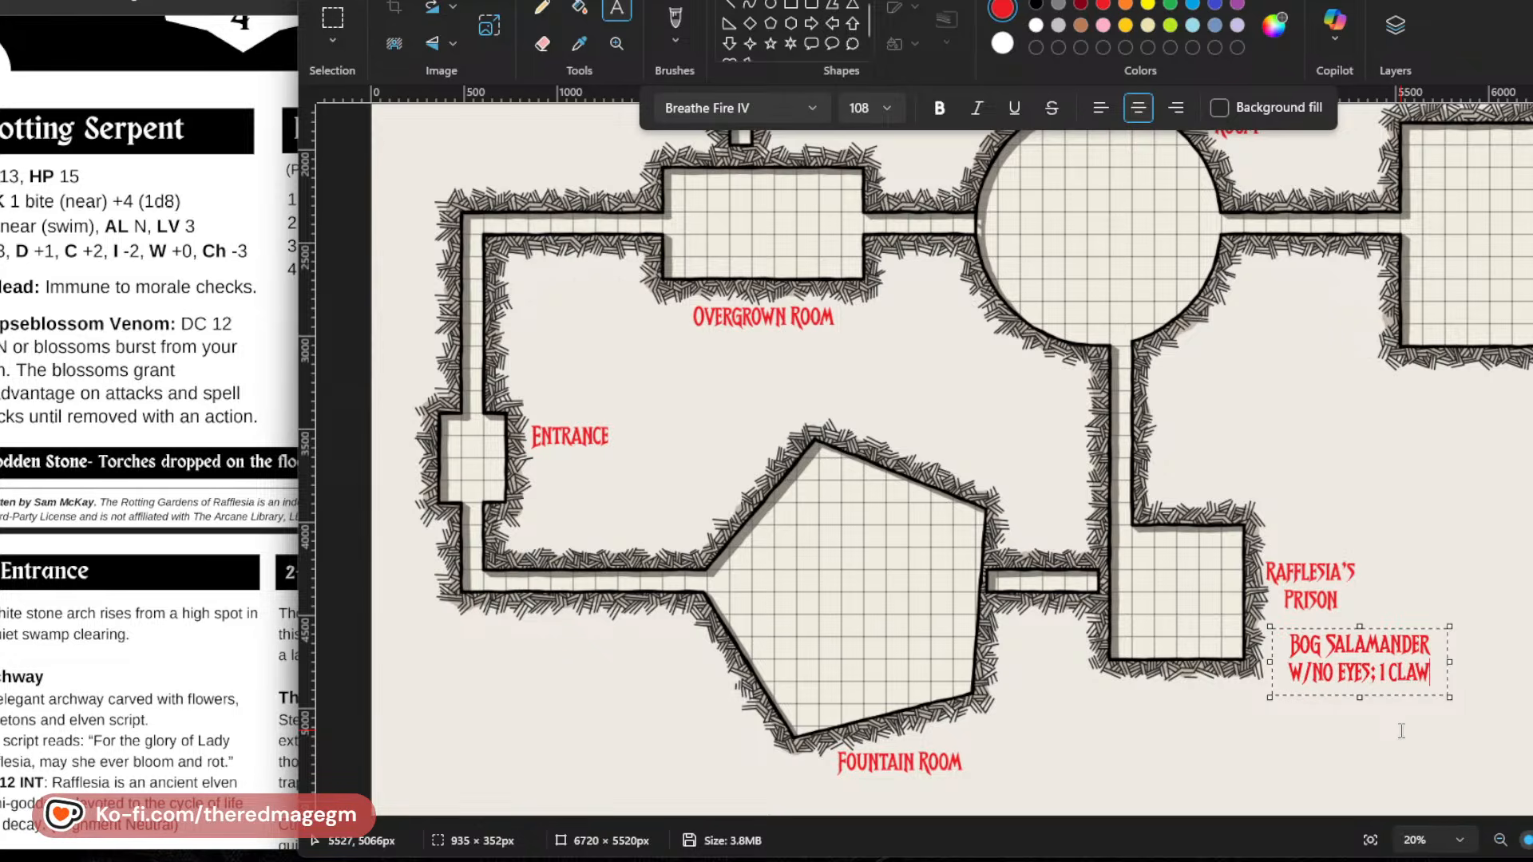
text(d 1 Bite)
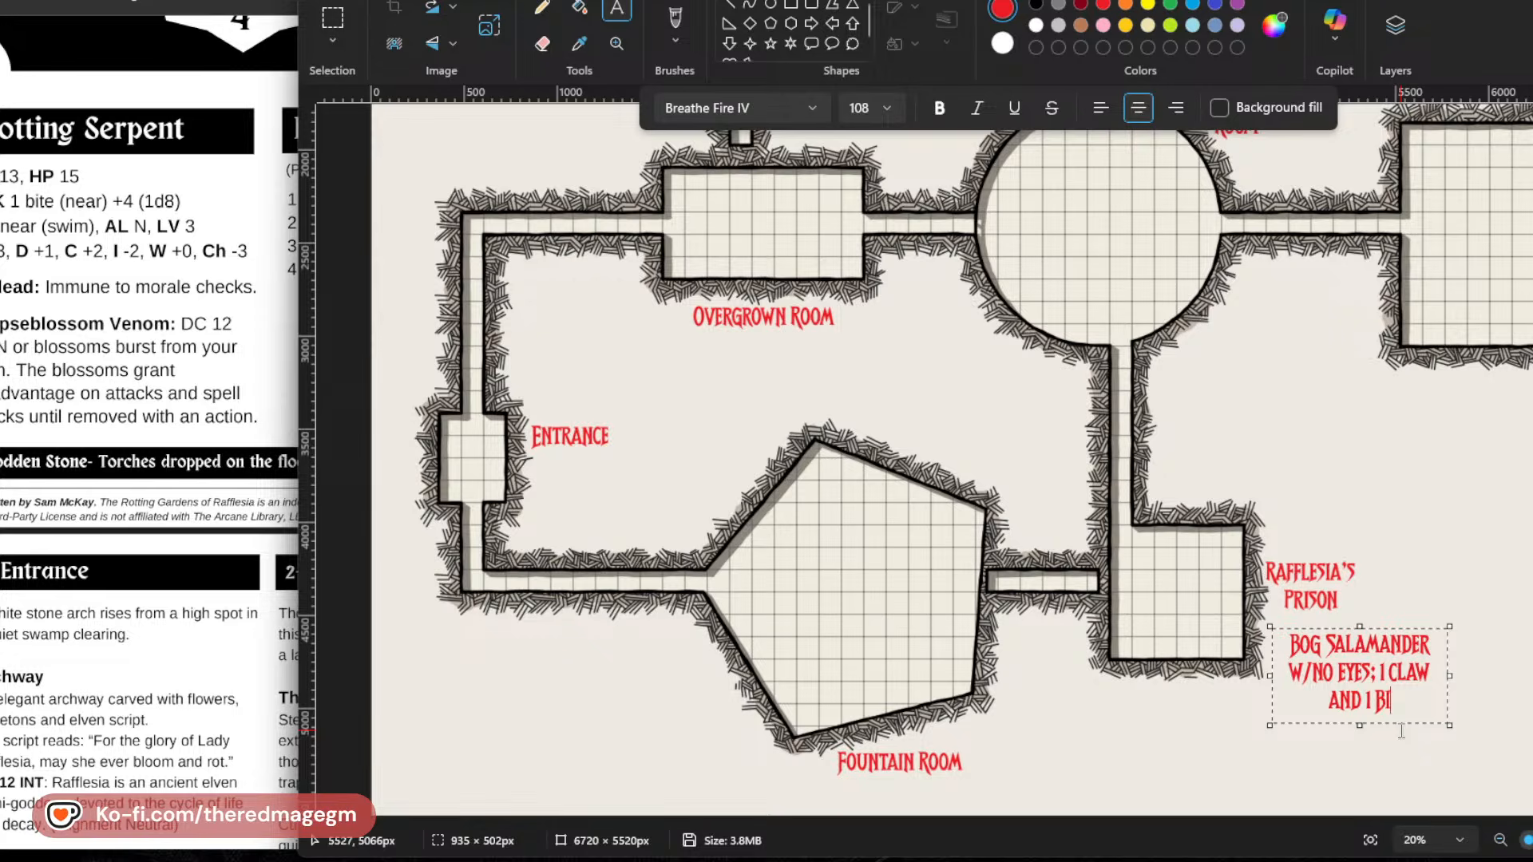
Insert the attack bonus "+3;" before "1 Claw" in the Bog Salamander note.
key(Up)
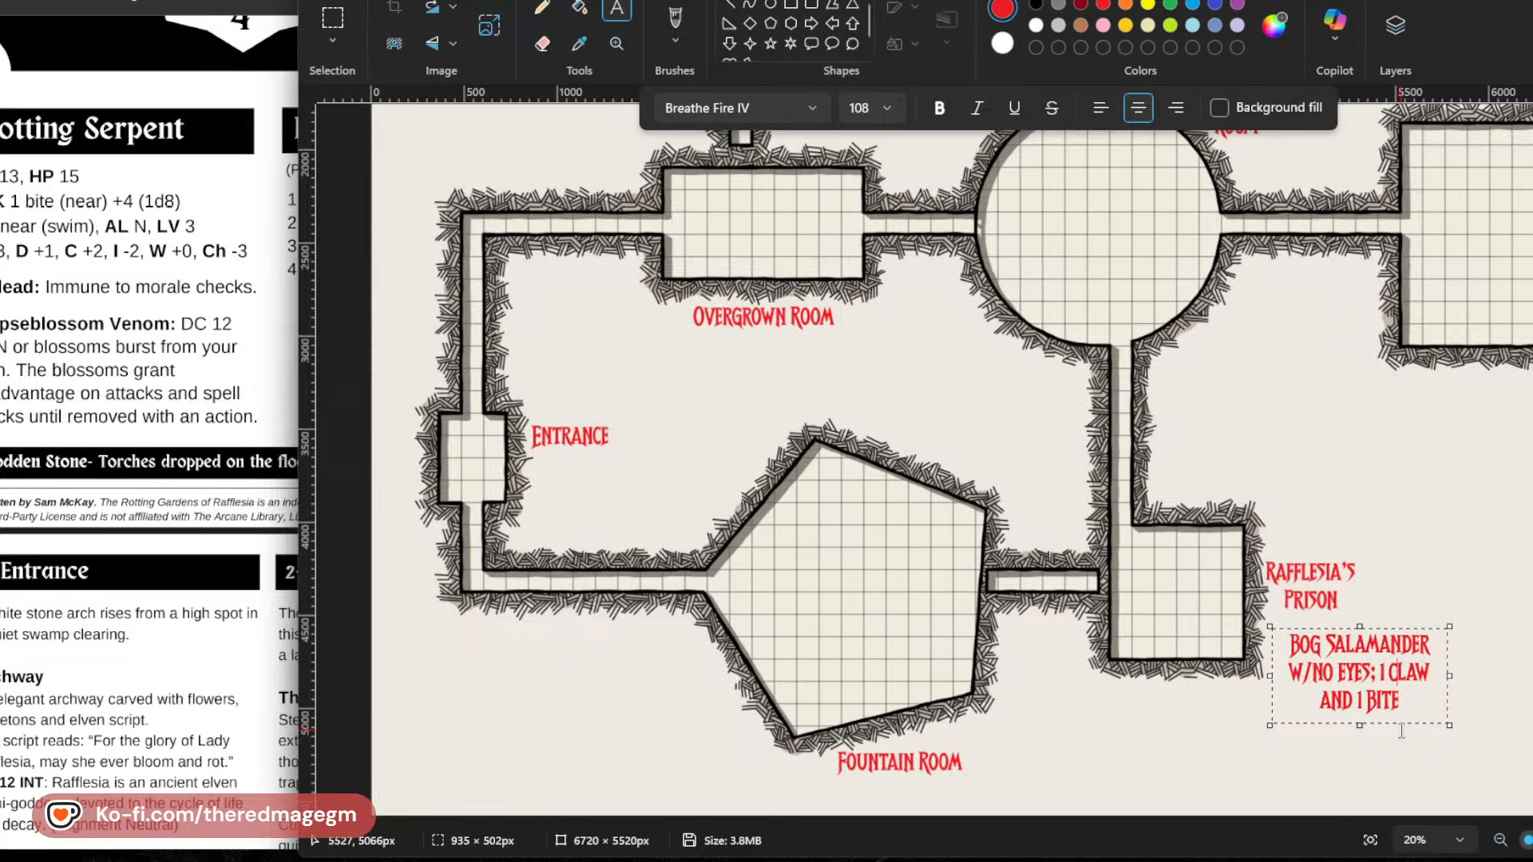
key(Right)
key(Right)
key(Right)
key(Right)
key(Left)
key(Left)
key(Left)
key(Left)
key(Left)
key(Left)
key(Left)
text(+3)
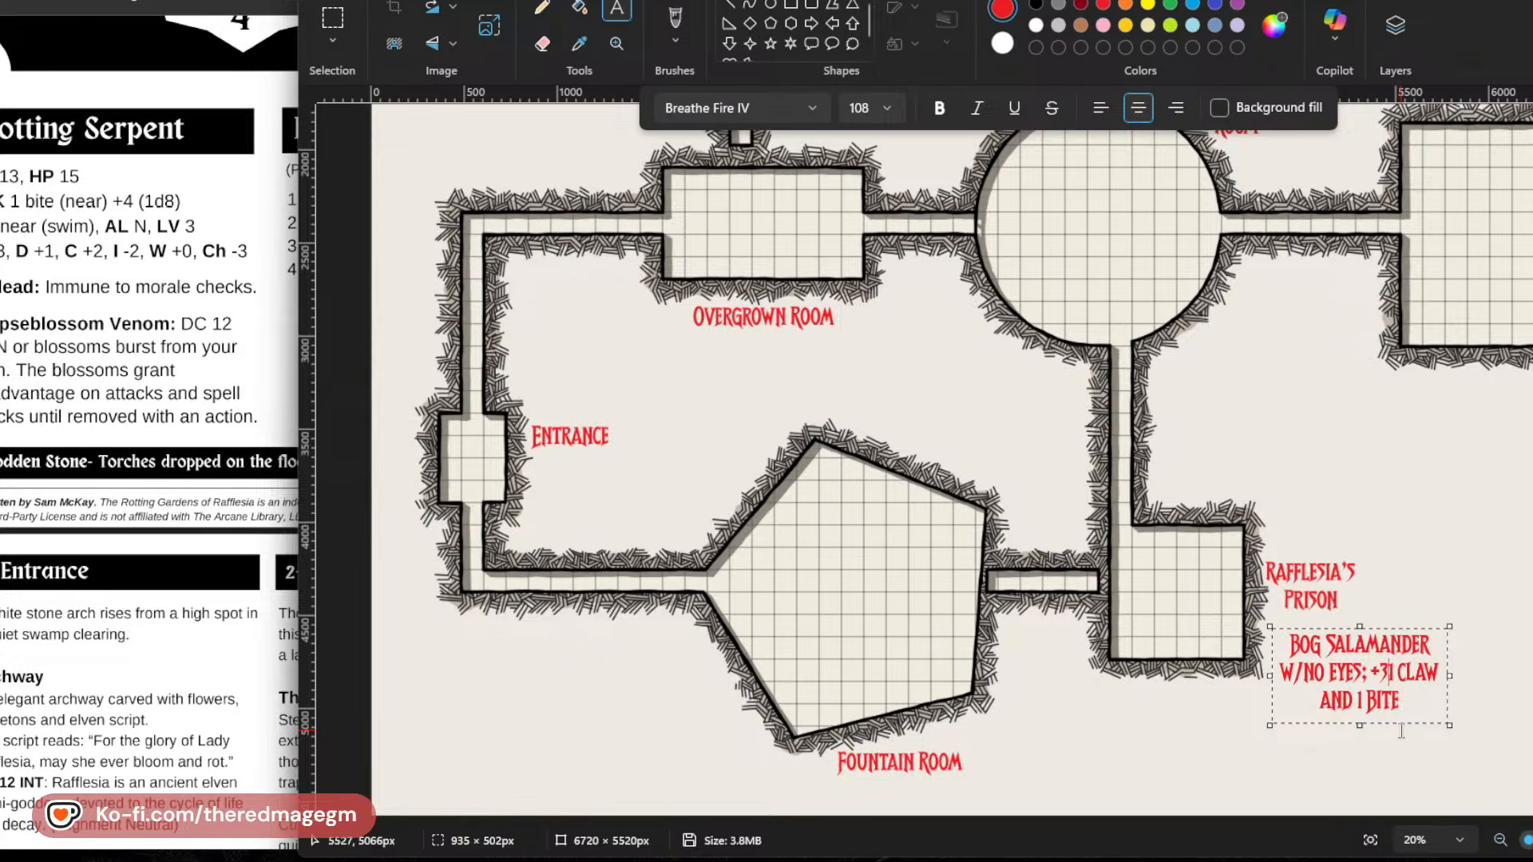
text(;)
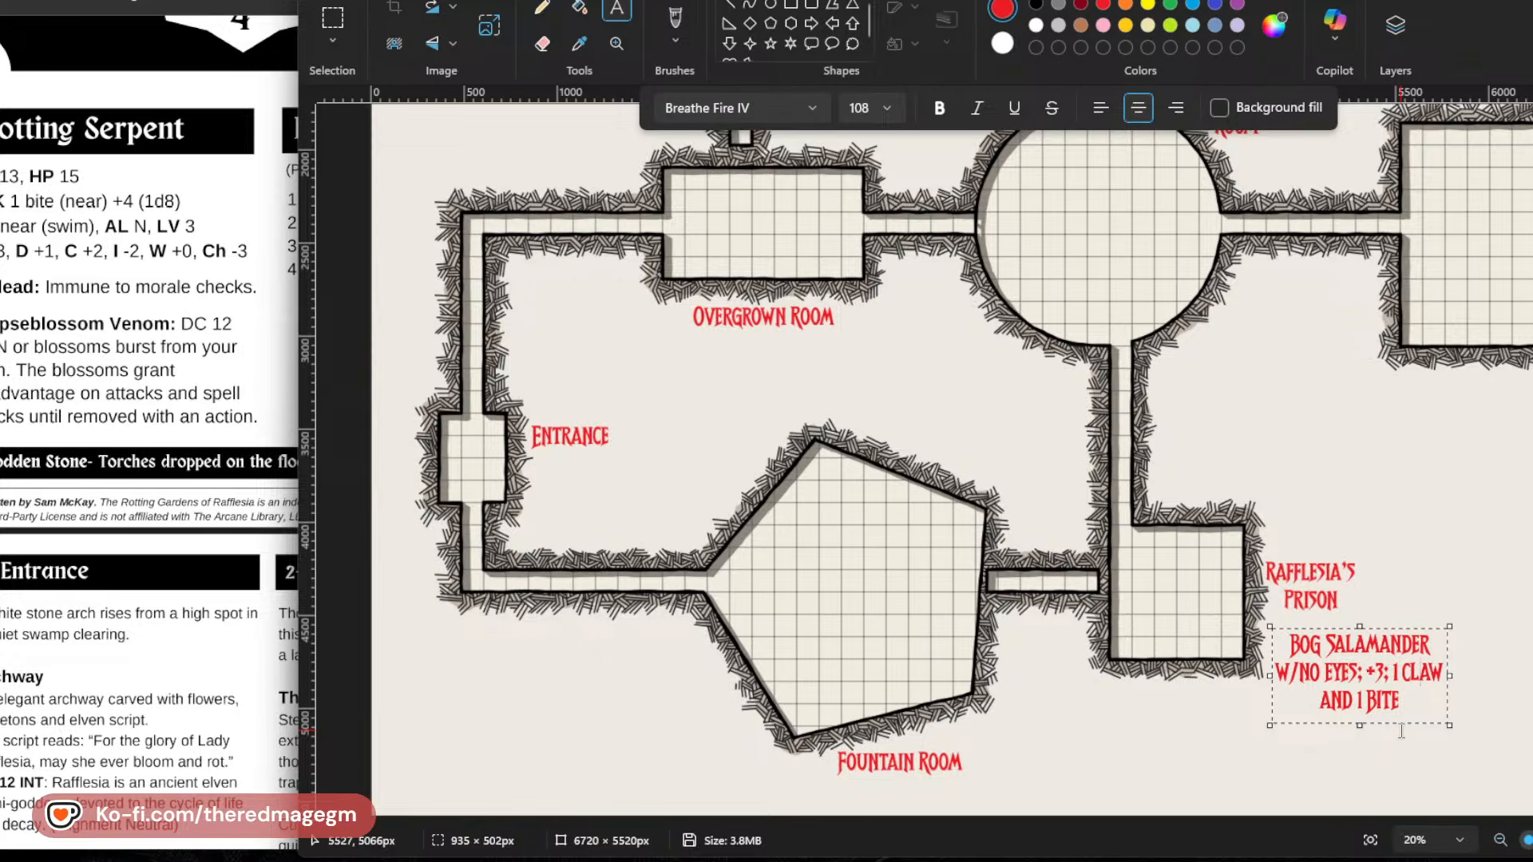
Add the damage dice to the Bog Salamander note: [D6] on its own line after the claw and [D8] after the bite.
key(Return)
text([D6])
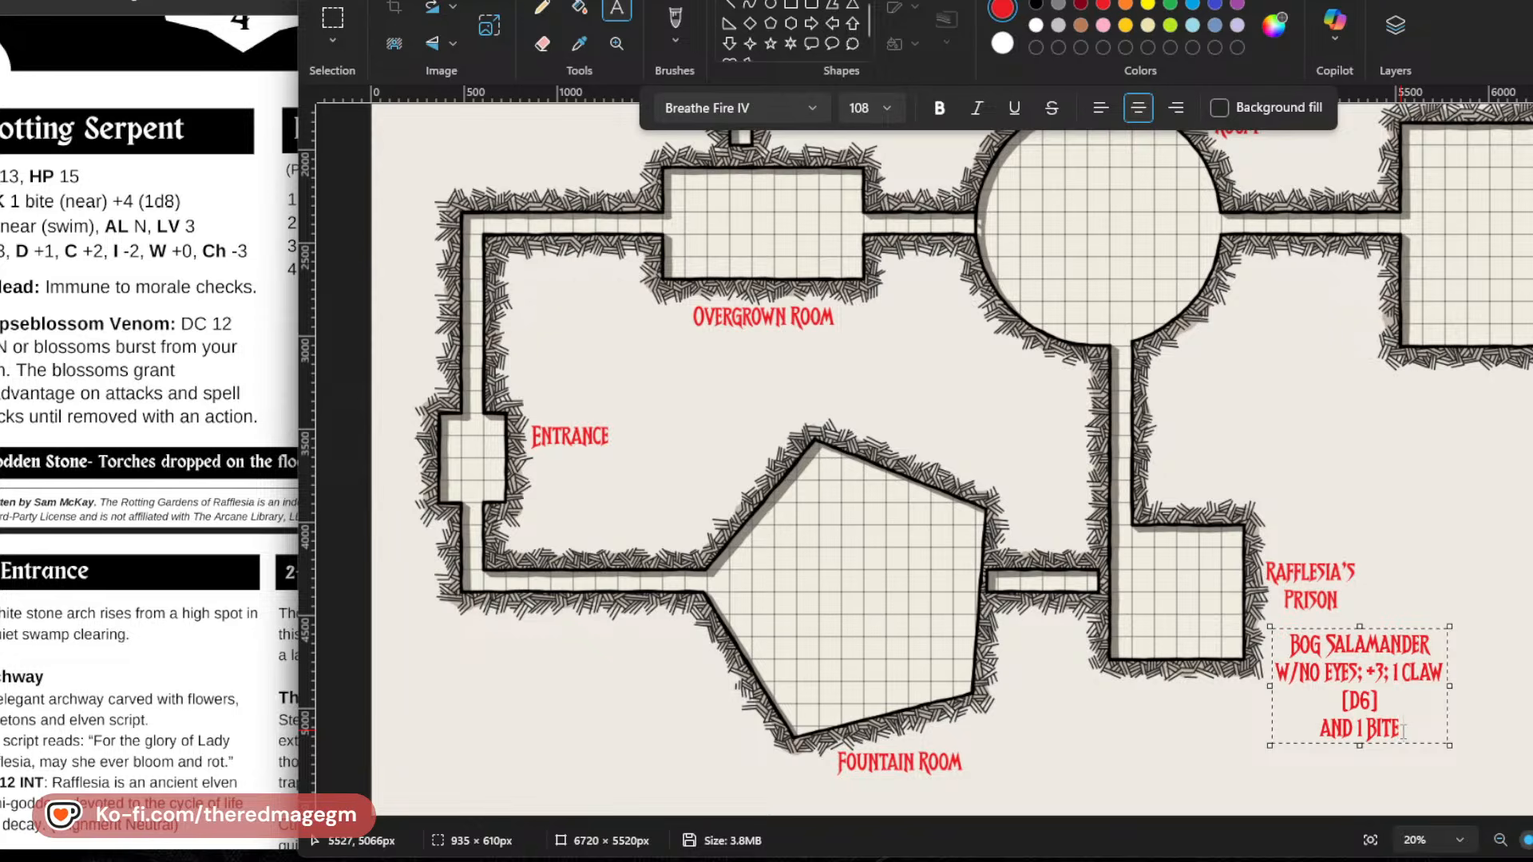
text( [D8])
key(Return)
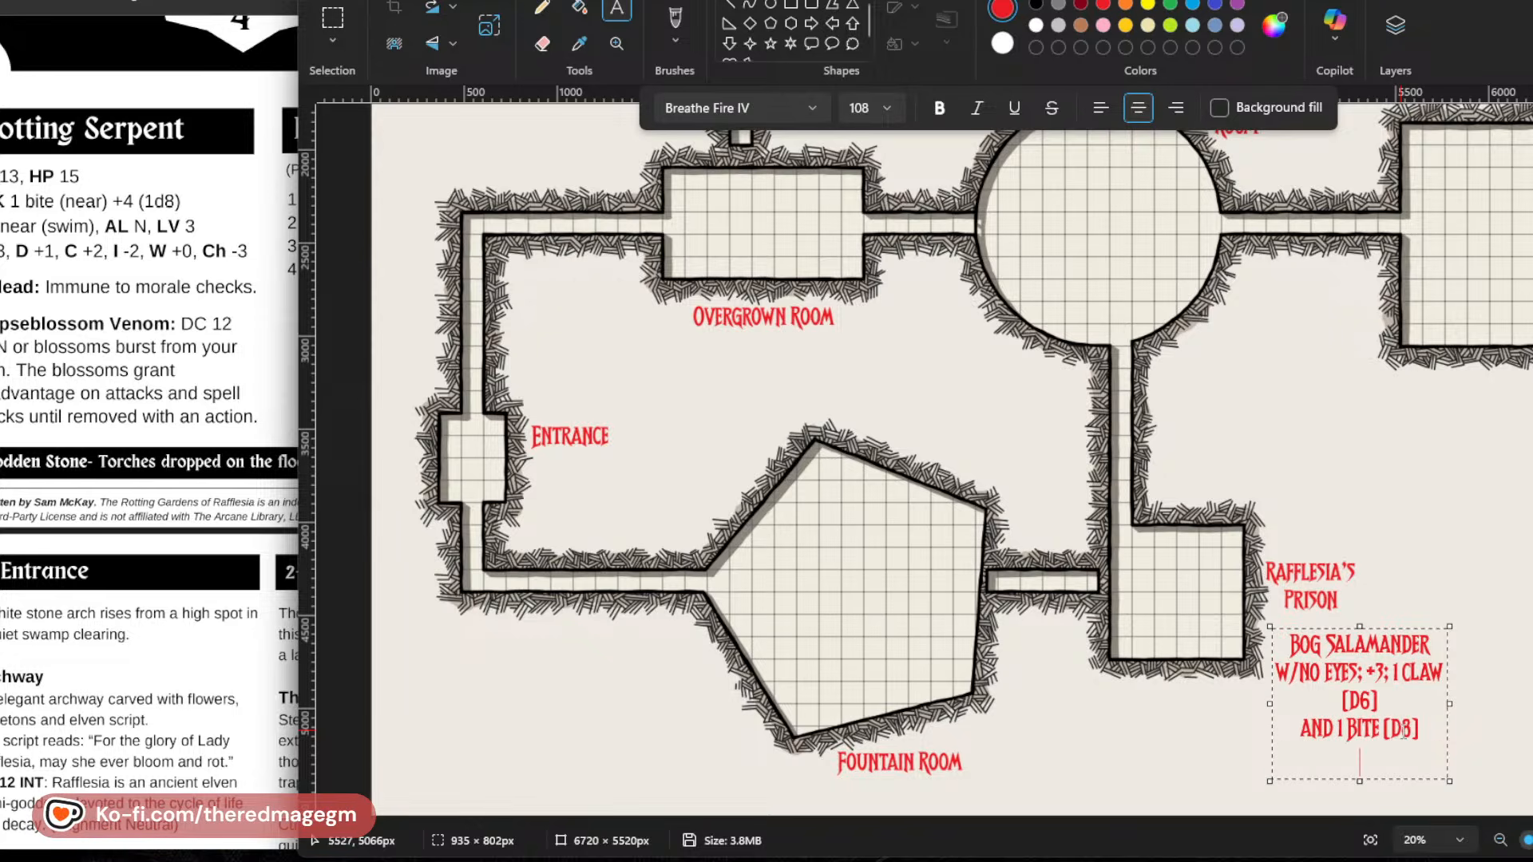
Change the Bog Salamander's attack bonus to +2.
key(Up)
key(Up)
key(Up)
key(Right)
key(BackSpace)
text(2)
Append "+ Venom" after the bite damage, removing the spare blank line in the note.
key(Down)
key(Down)
key(Down)
key(BackSpace)
text(+)
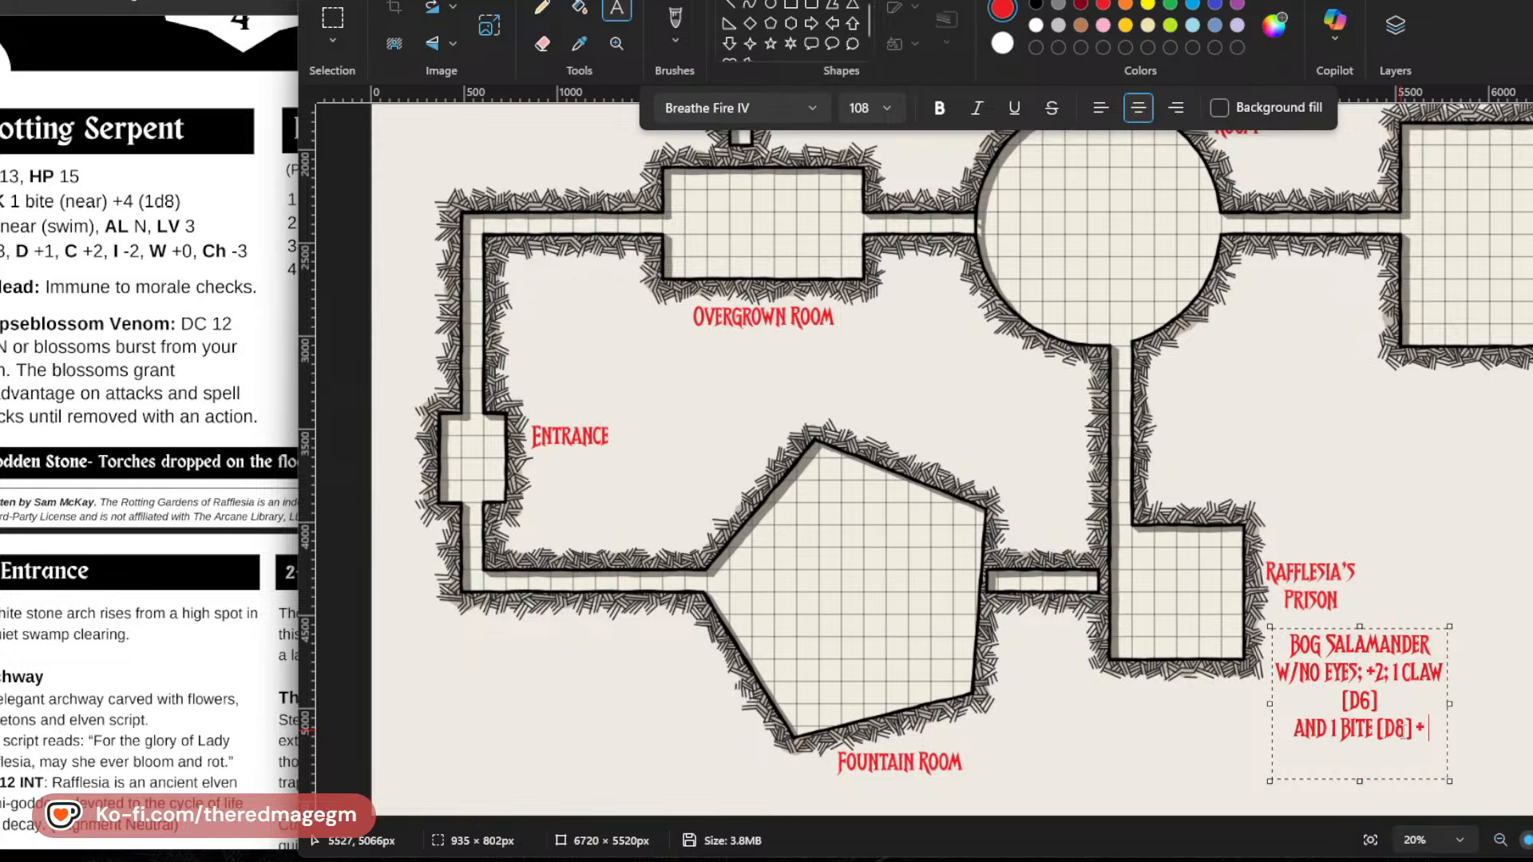
key(Return)
text(VENOM)
Commit the salamander note and write "Corpseblossom Venom" in a new text box below the corridor leading from the Entrance to the Fountain Room.
scroll(688, 527, up, 1)
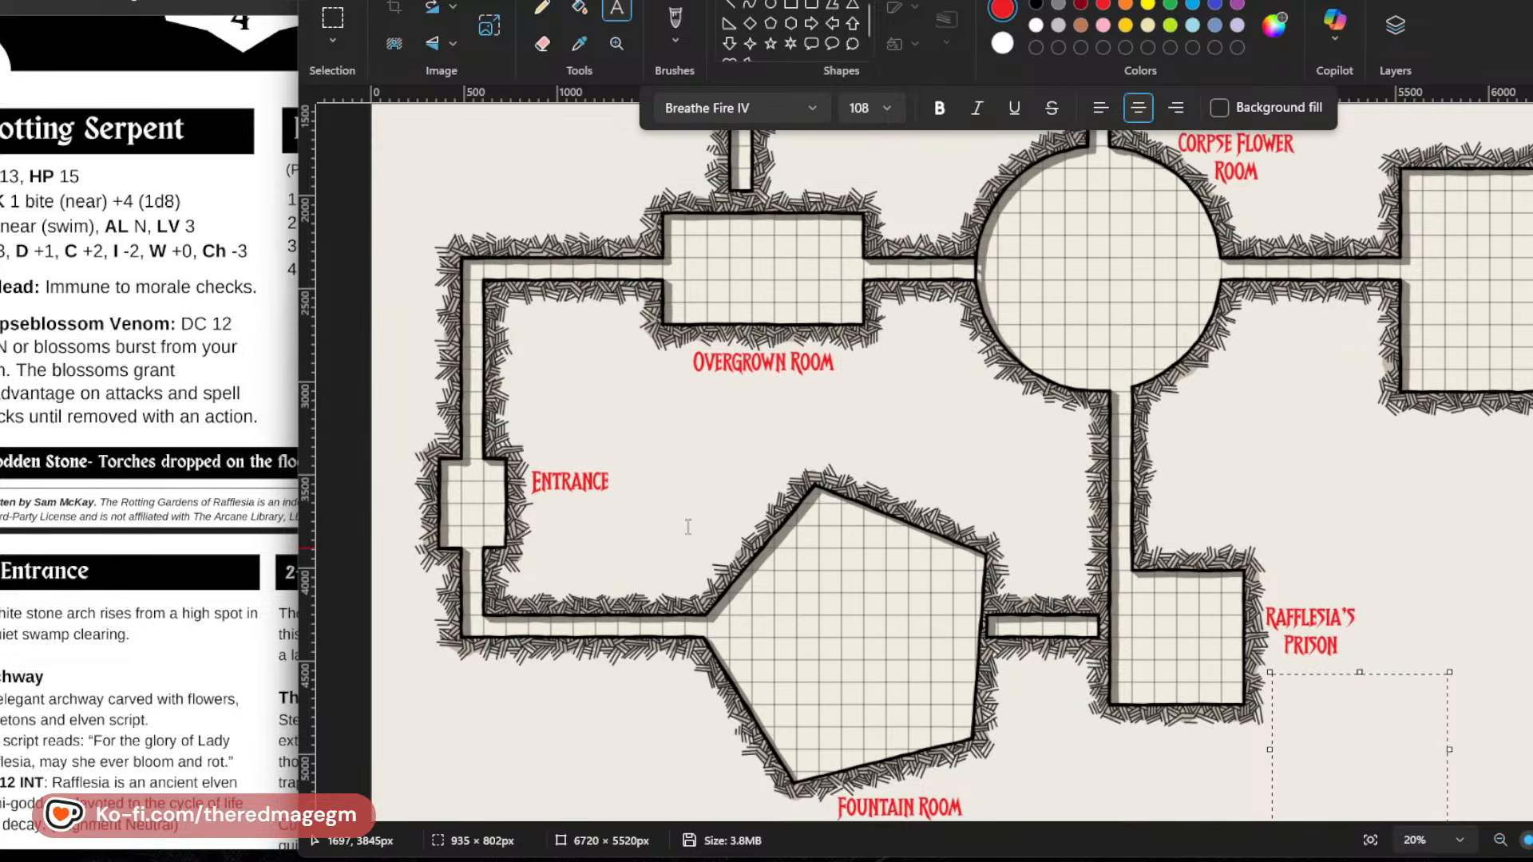
scroll(689, 527, up, 6)
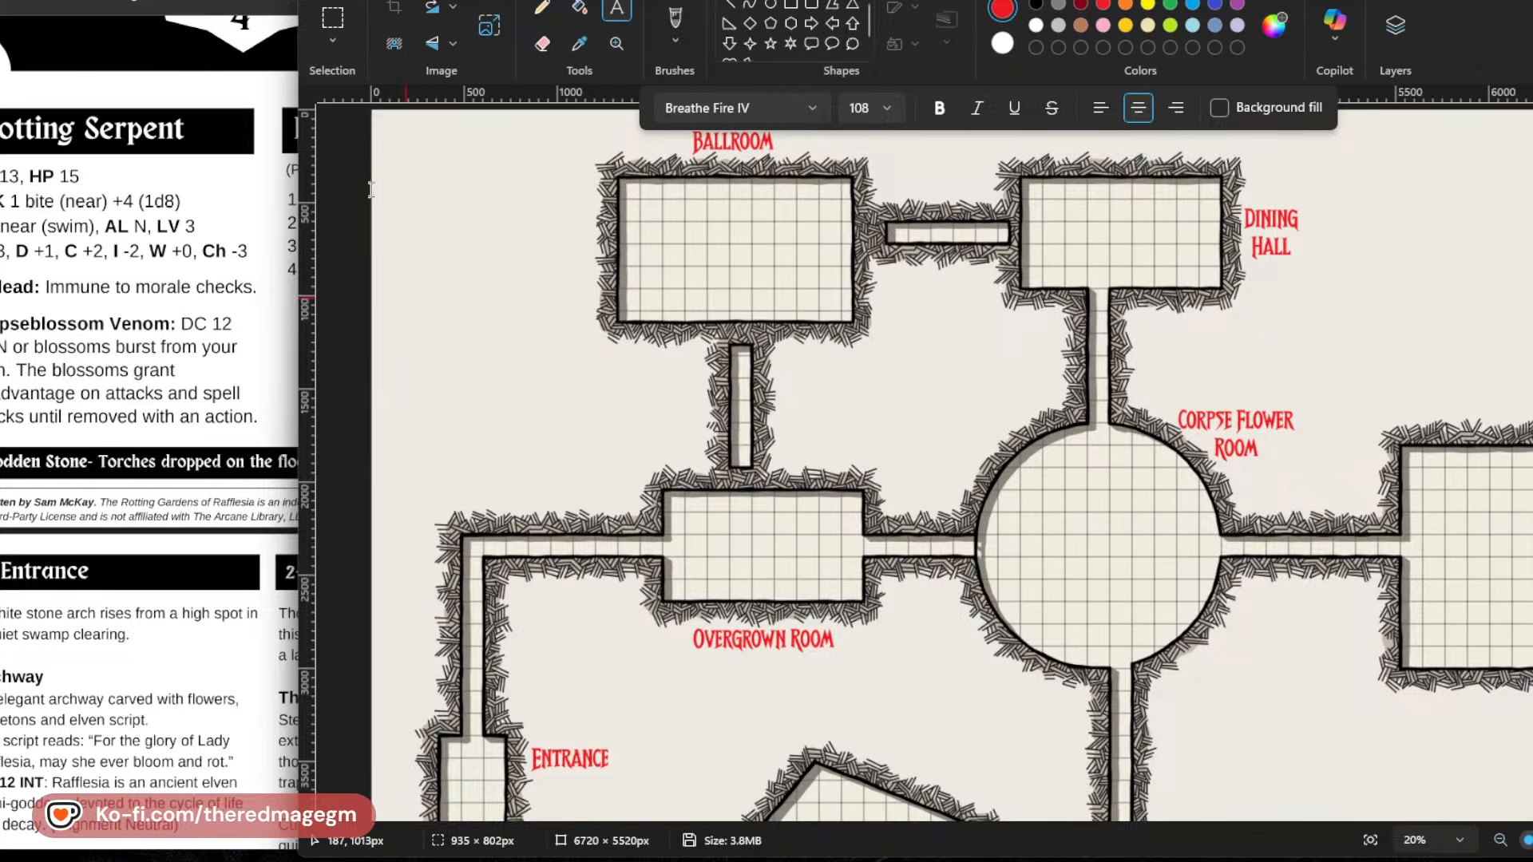
scroll(394, 702, down, 7)
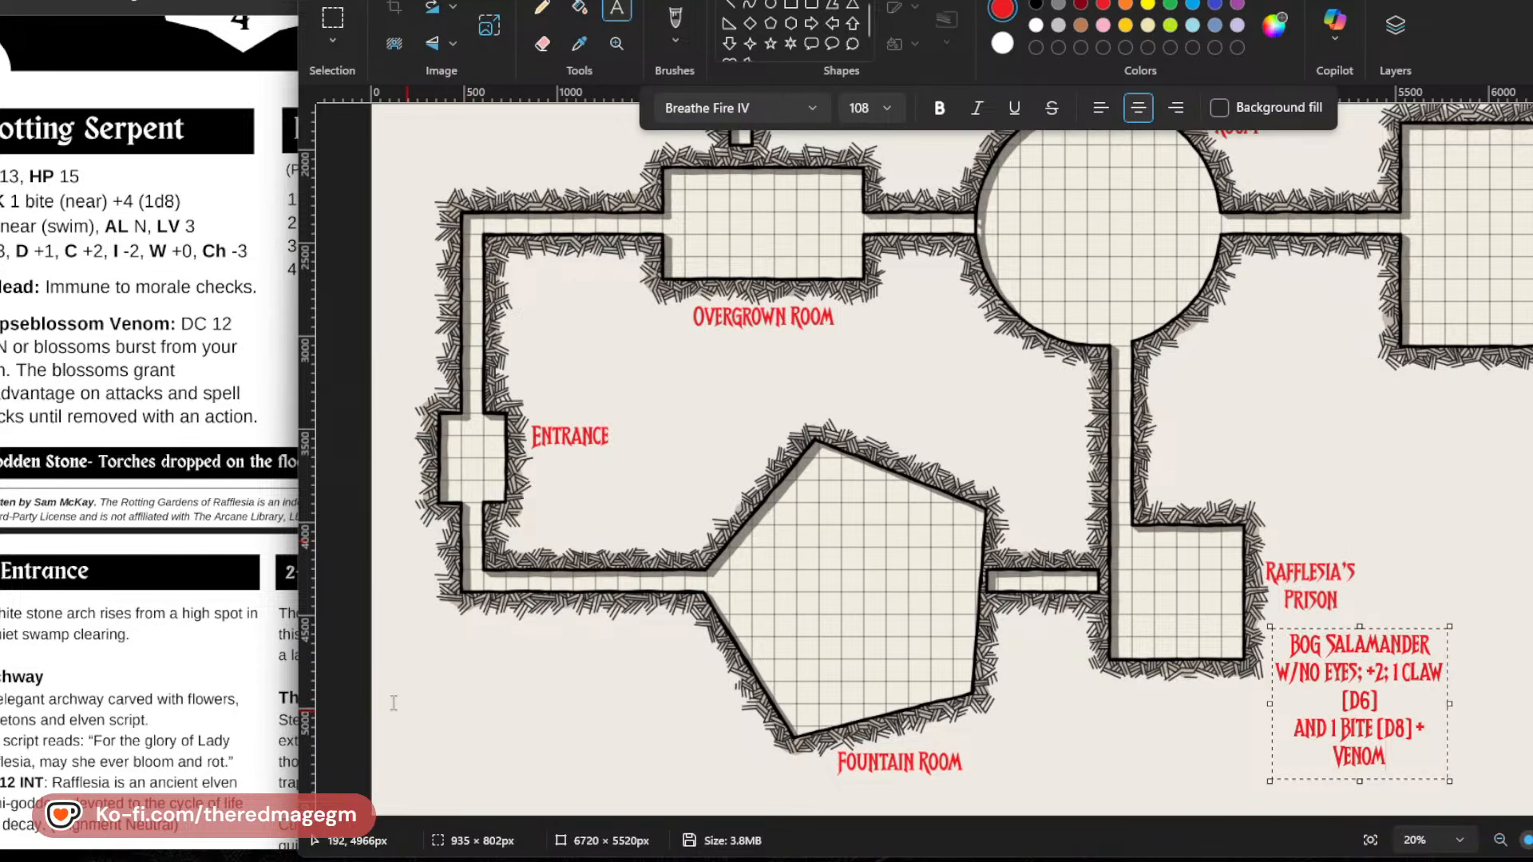
click(597, 767)
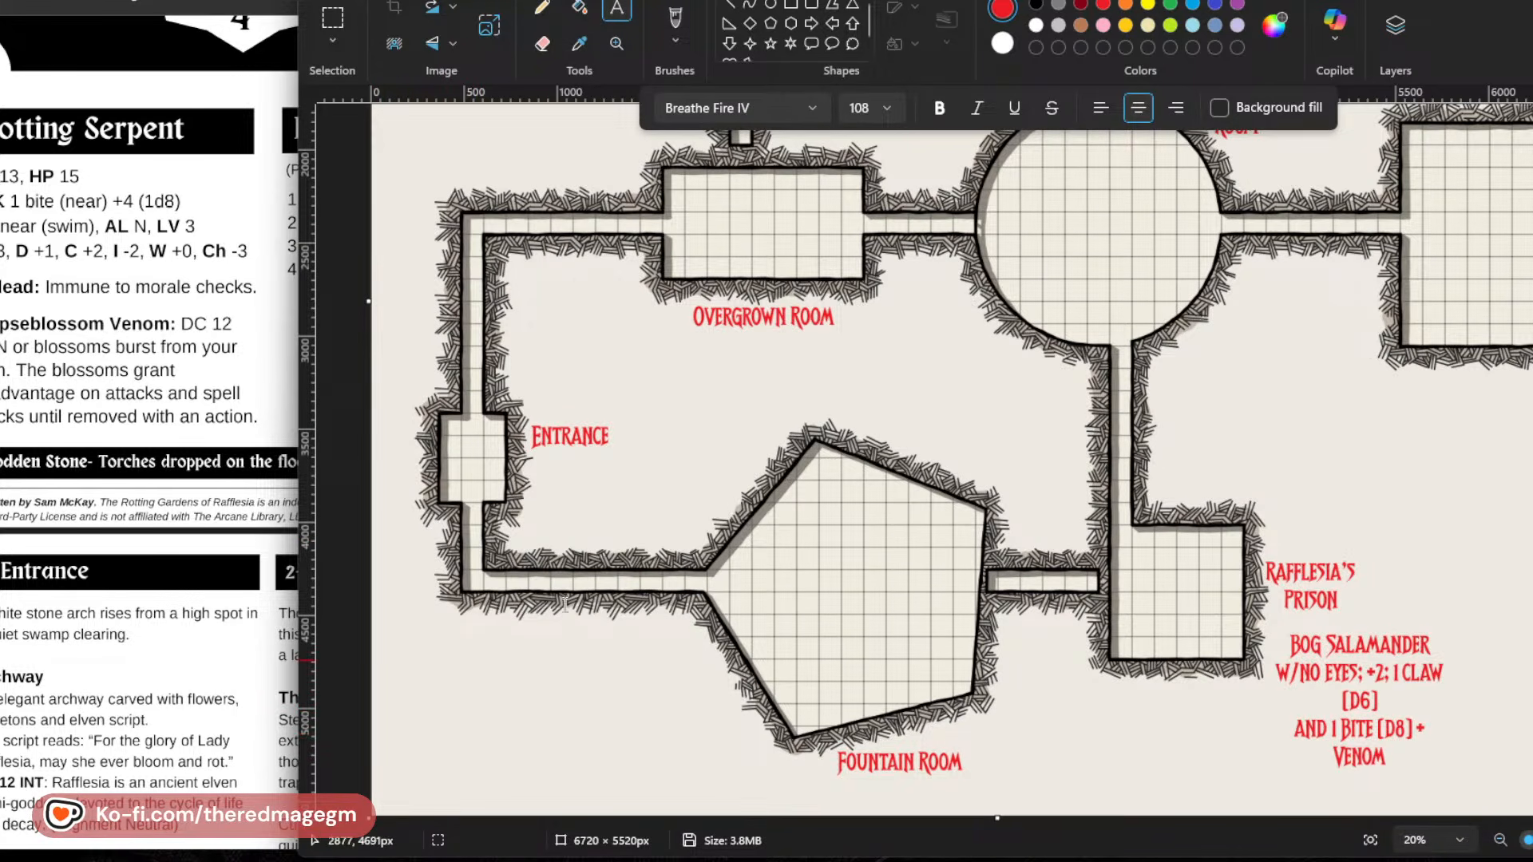
drag(375, 654, 543, 754)
text(cvo)
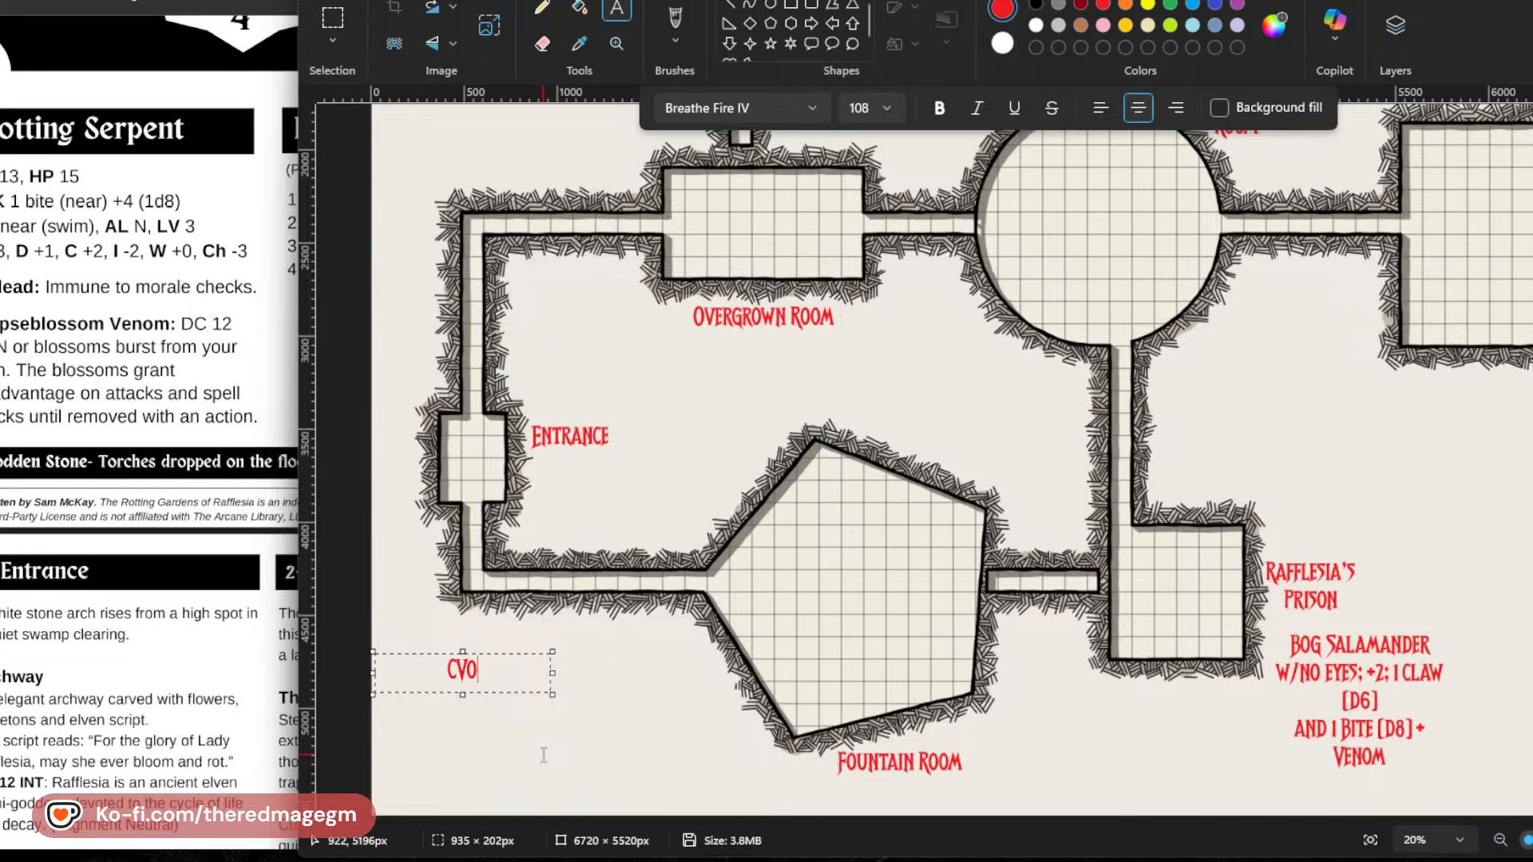
key(BackSpace)
key(BackSpace)
text(orpseblos)
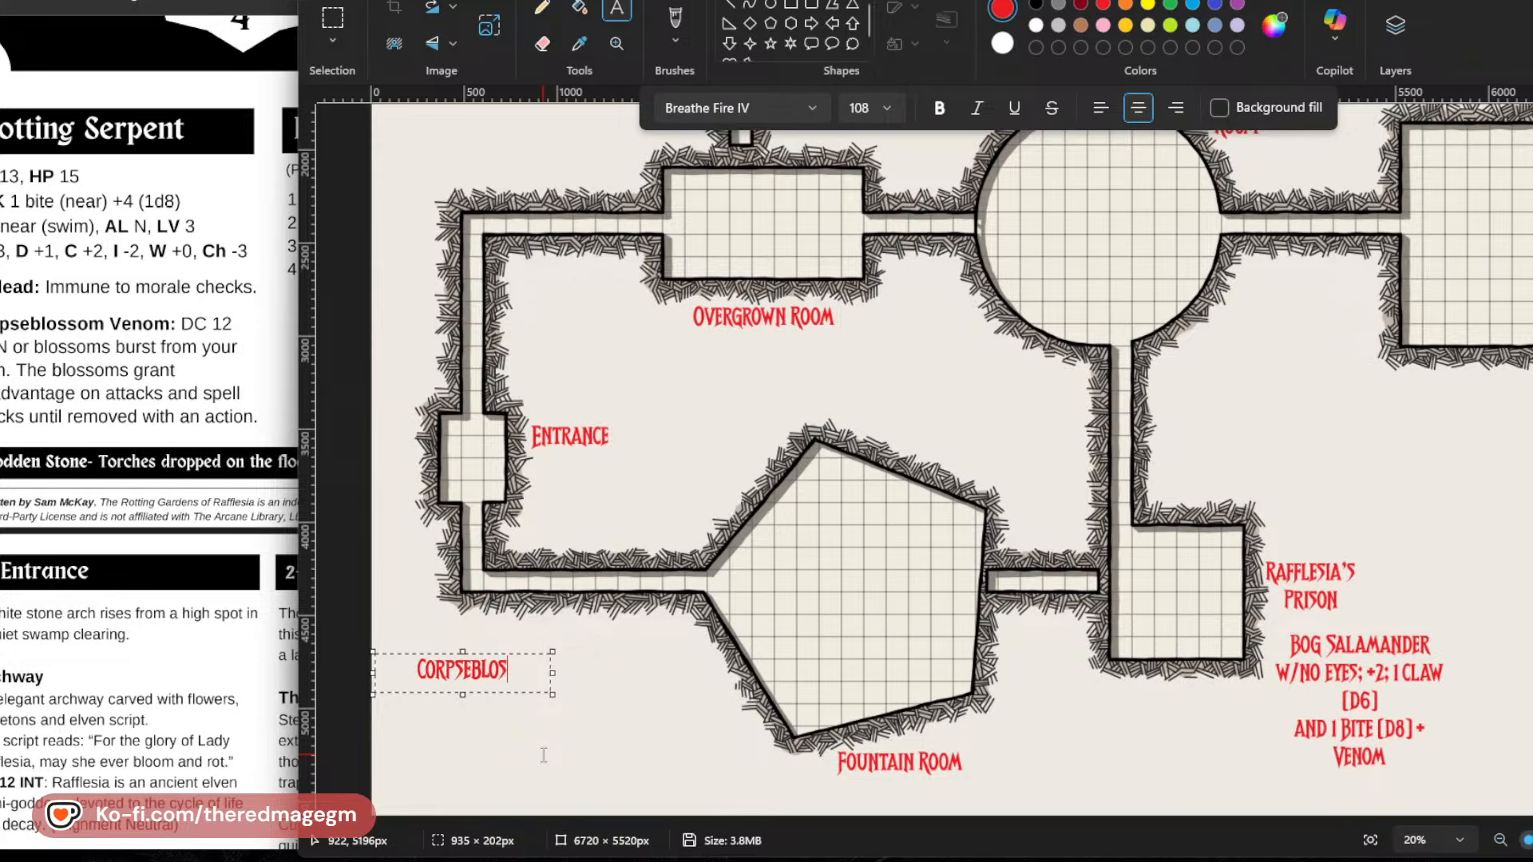
text(som venom)
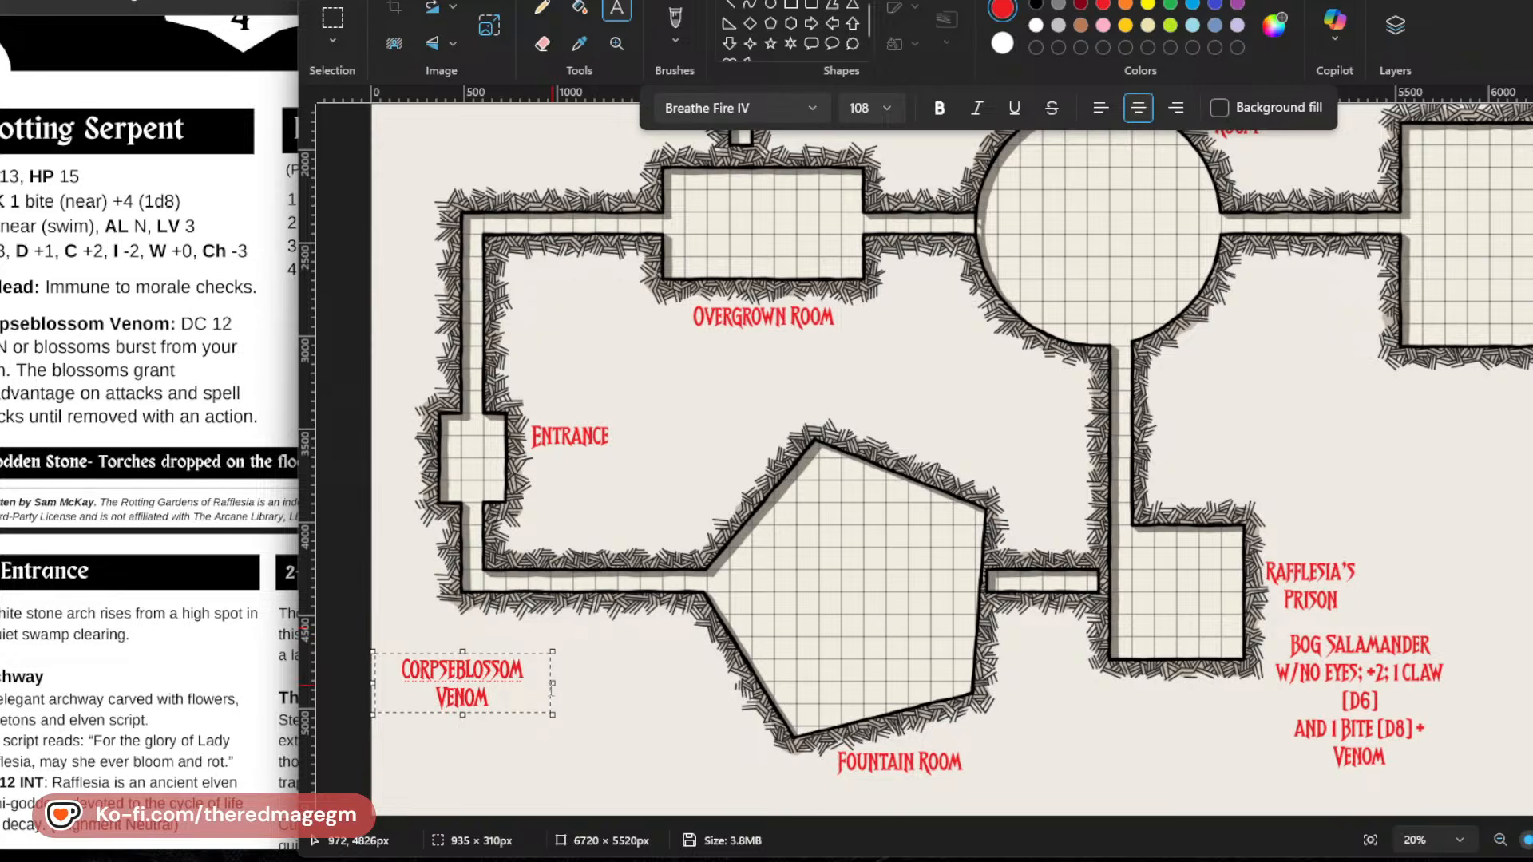
Widen the "Corpseblossom Venom" text box and add "DC 12 CON or blossom bursts from flesh" beneath the heading.
drag(552, 685, 598, 678)
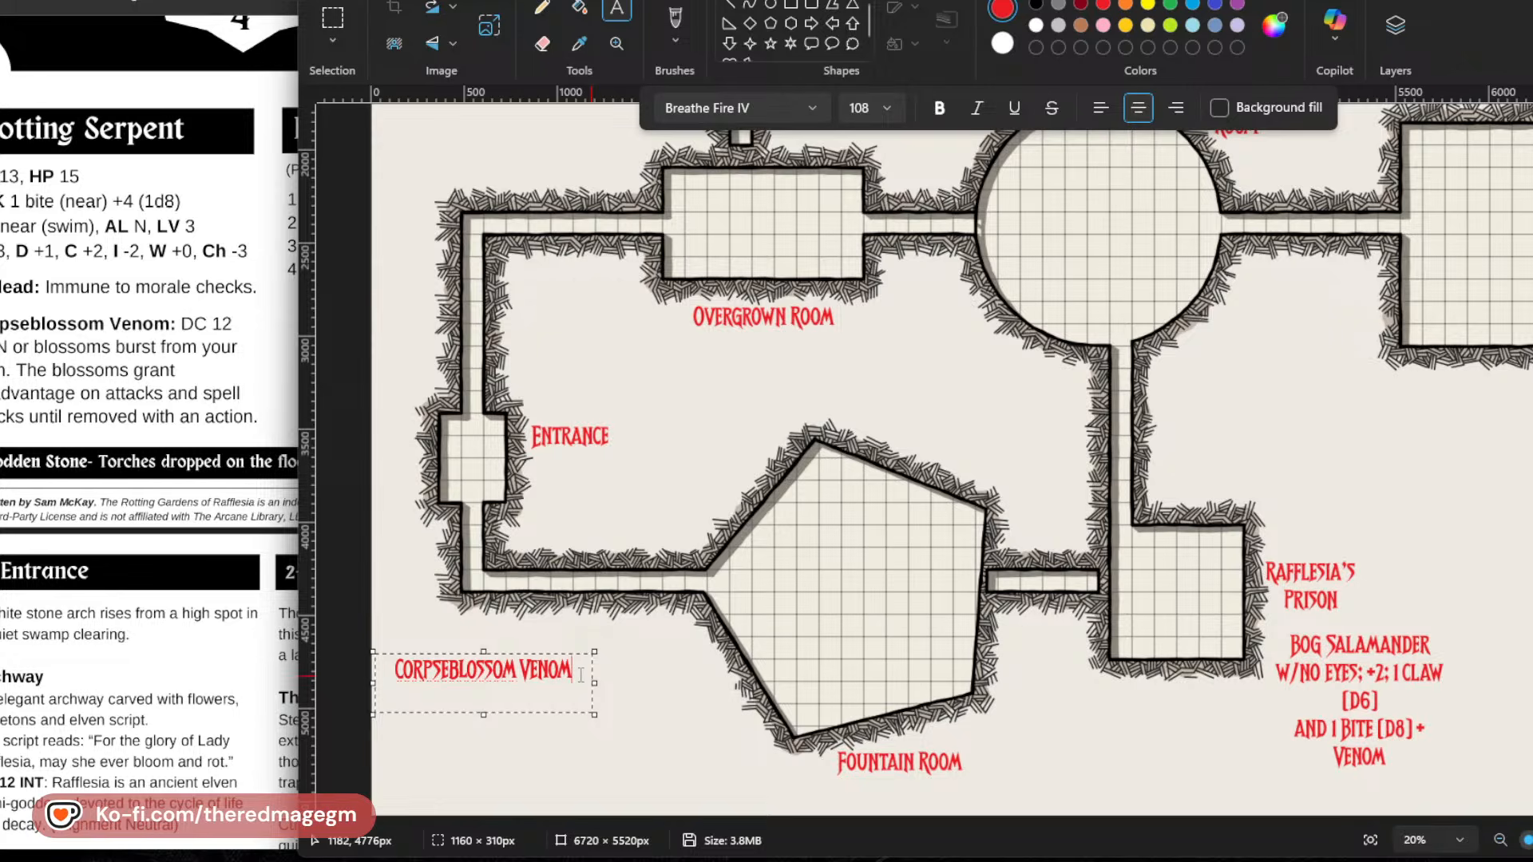
key(Return)
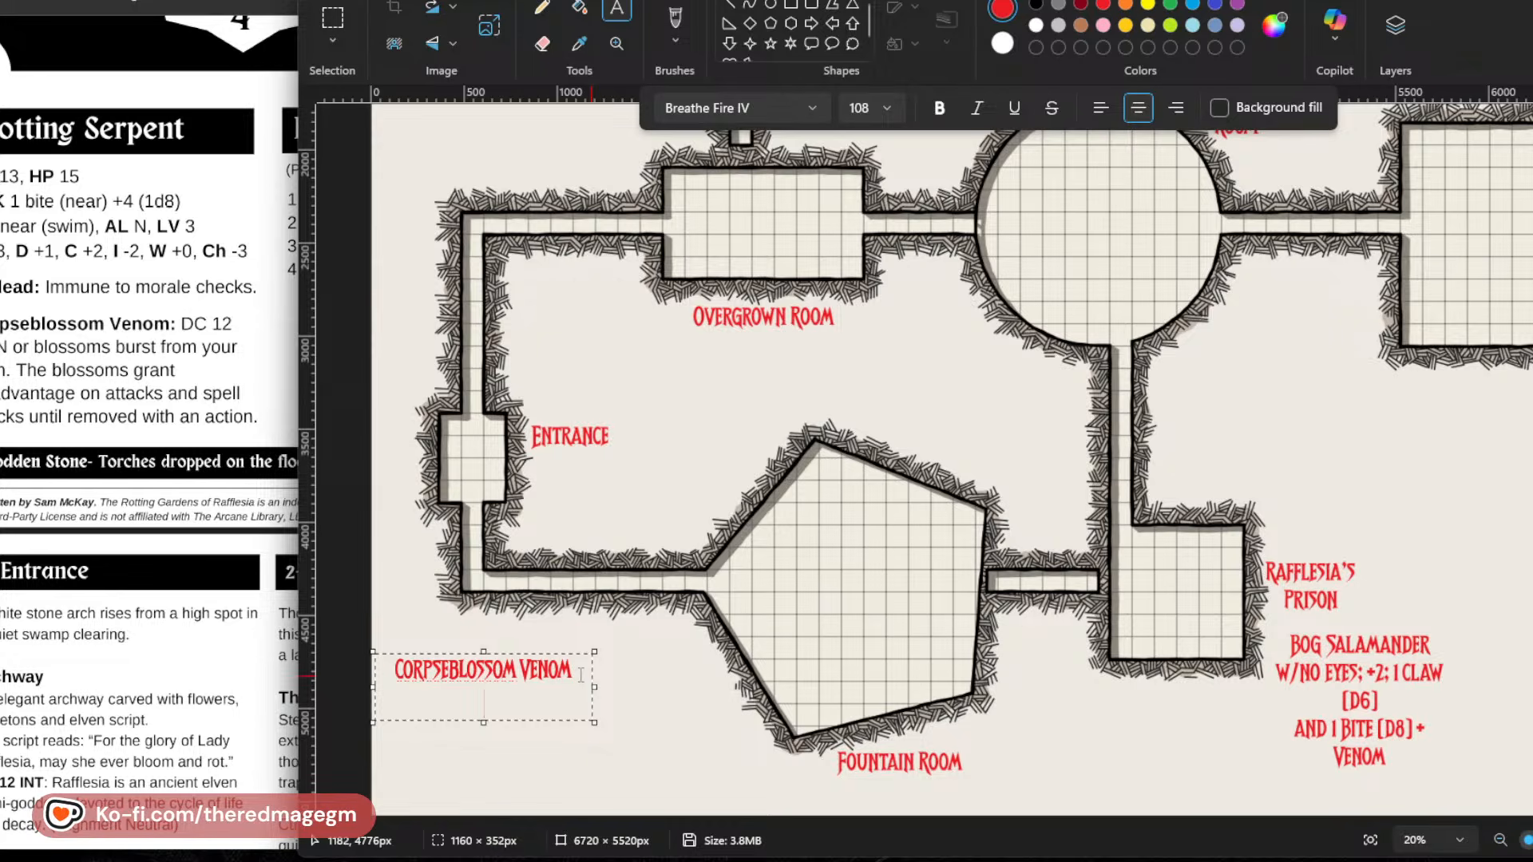
text(DC 12)
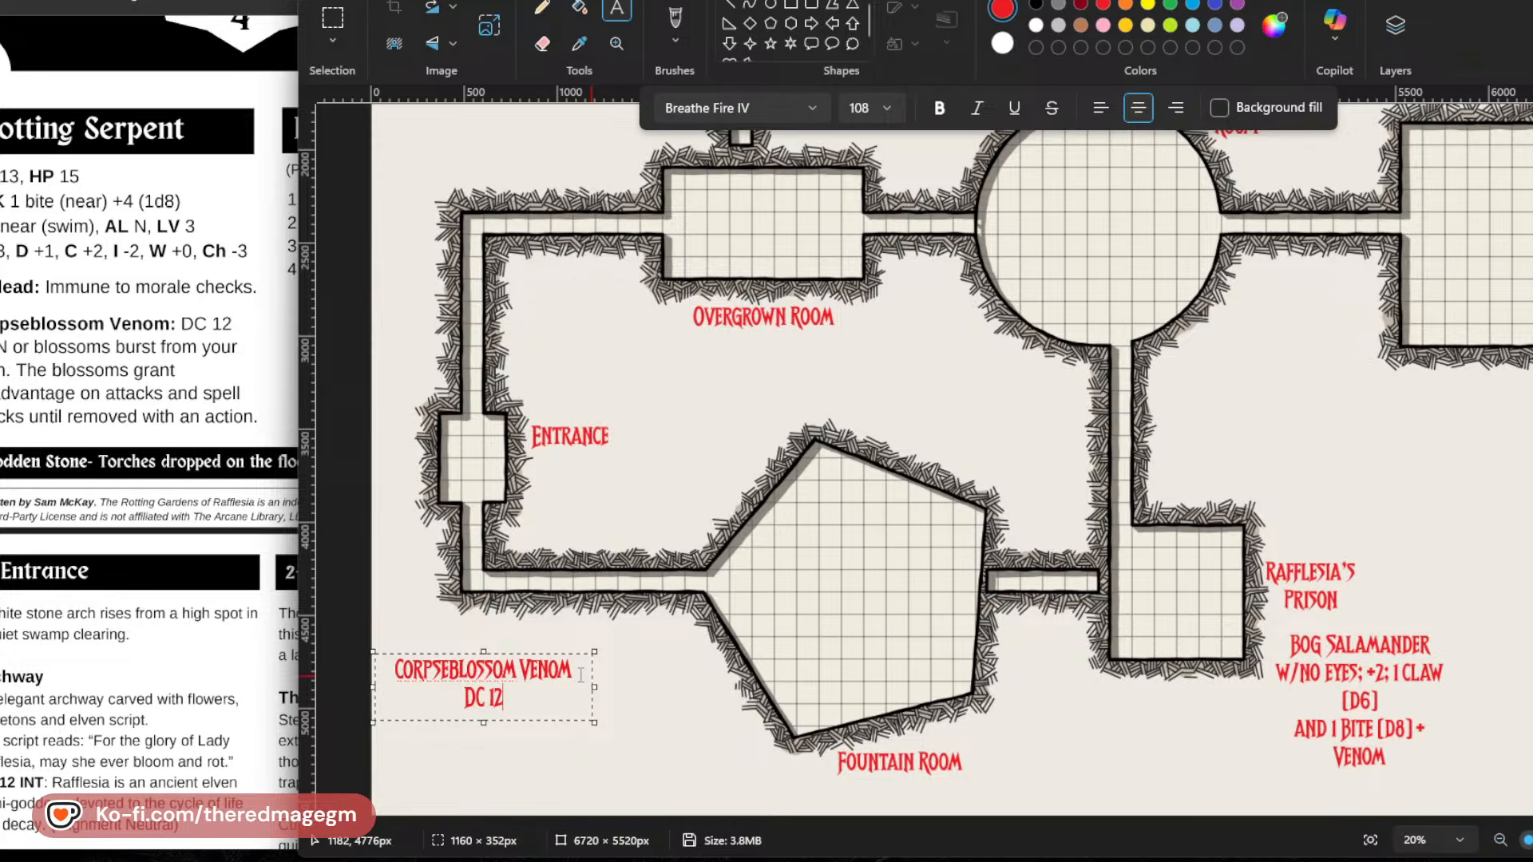
text( CON)
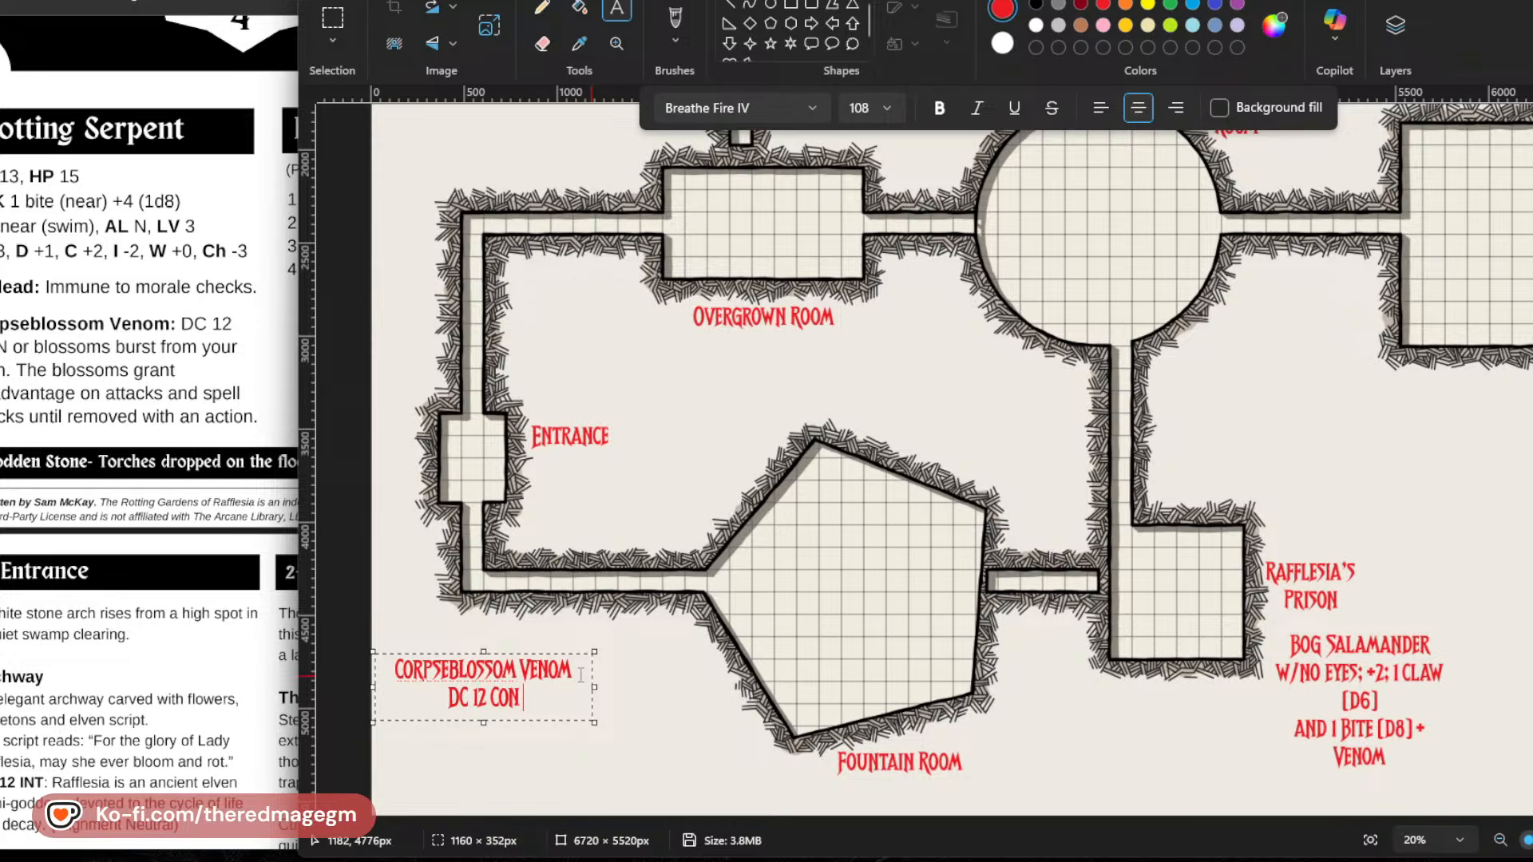
text( OR BLO)
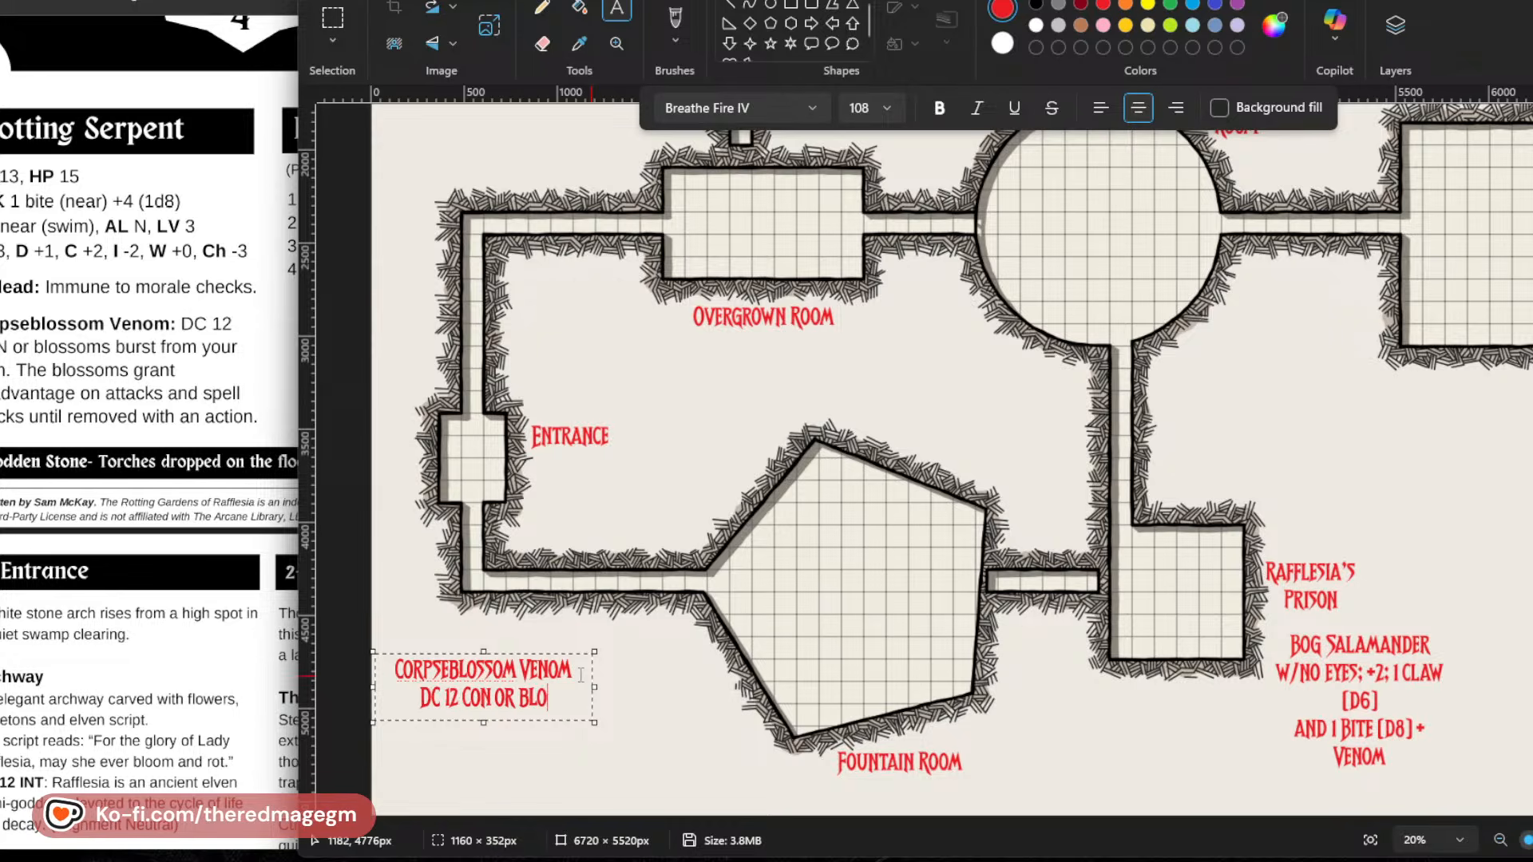
text(SSOM BURSTS)
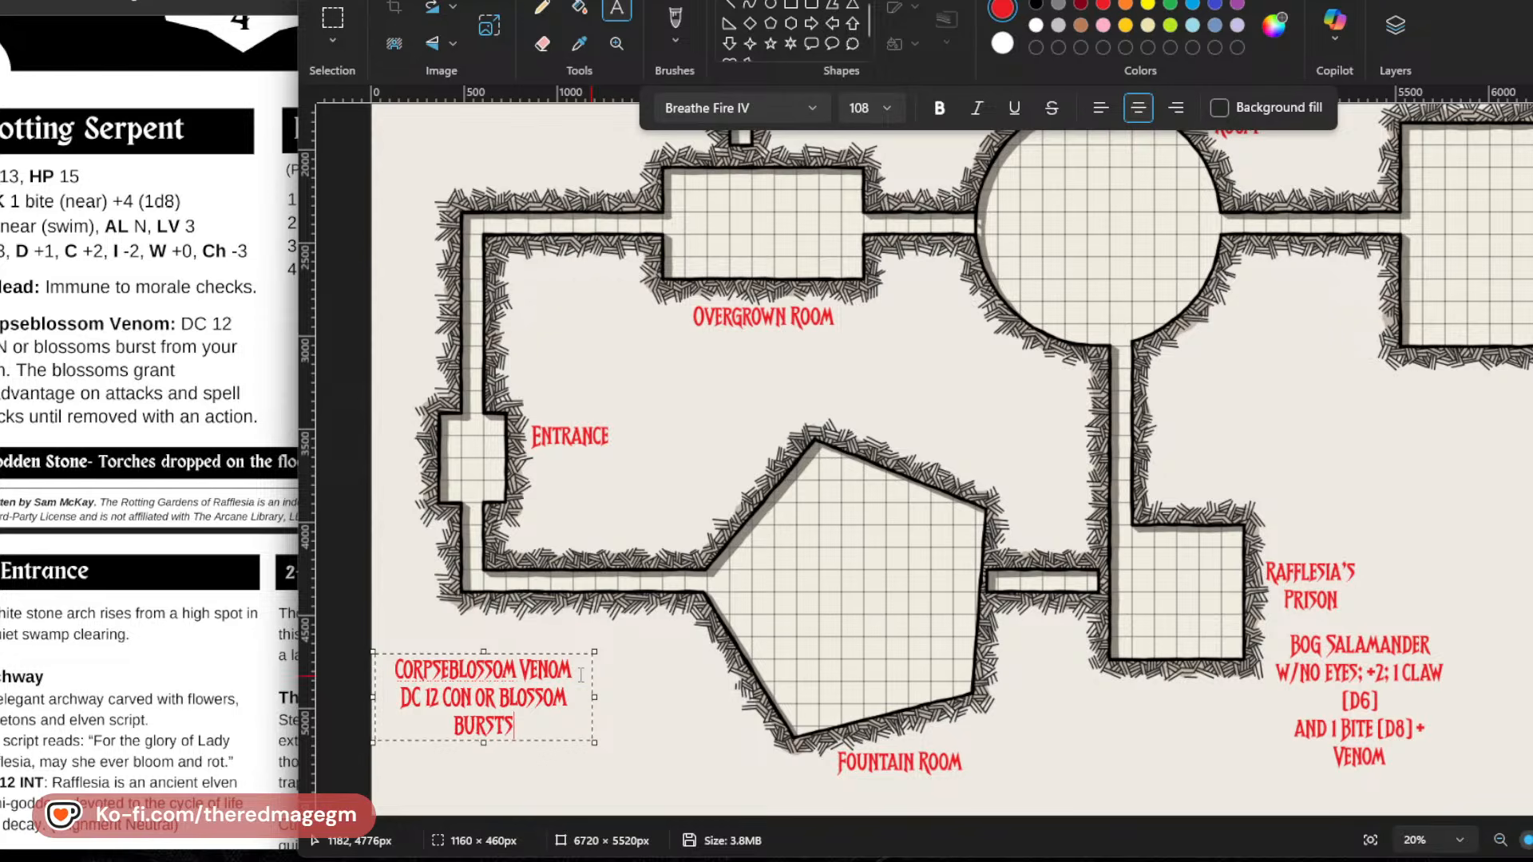
text( FROM FLESH:)
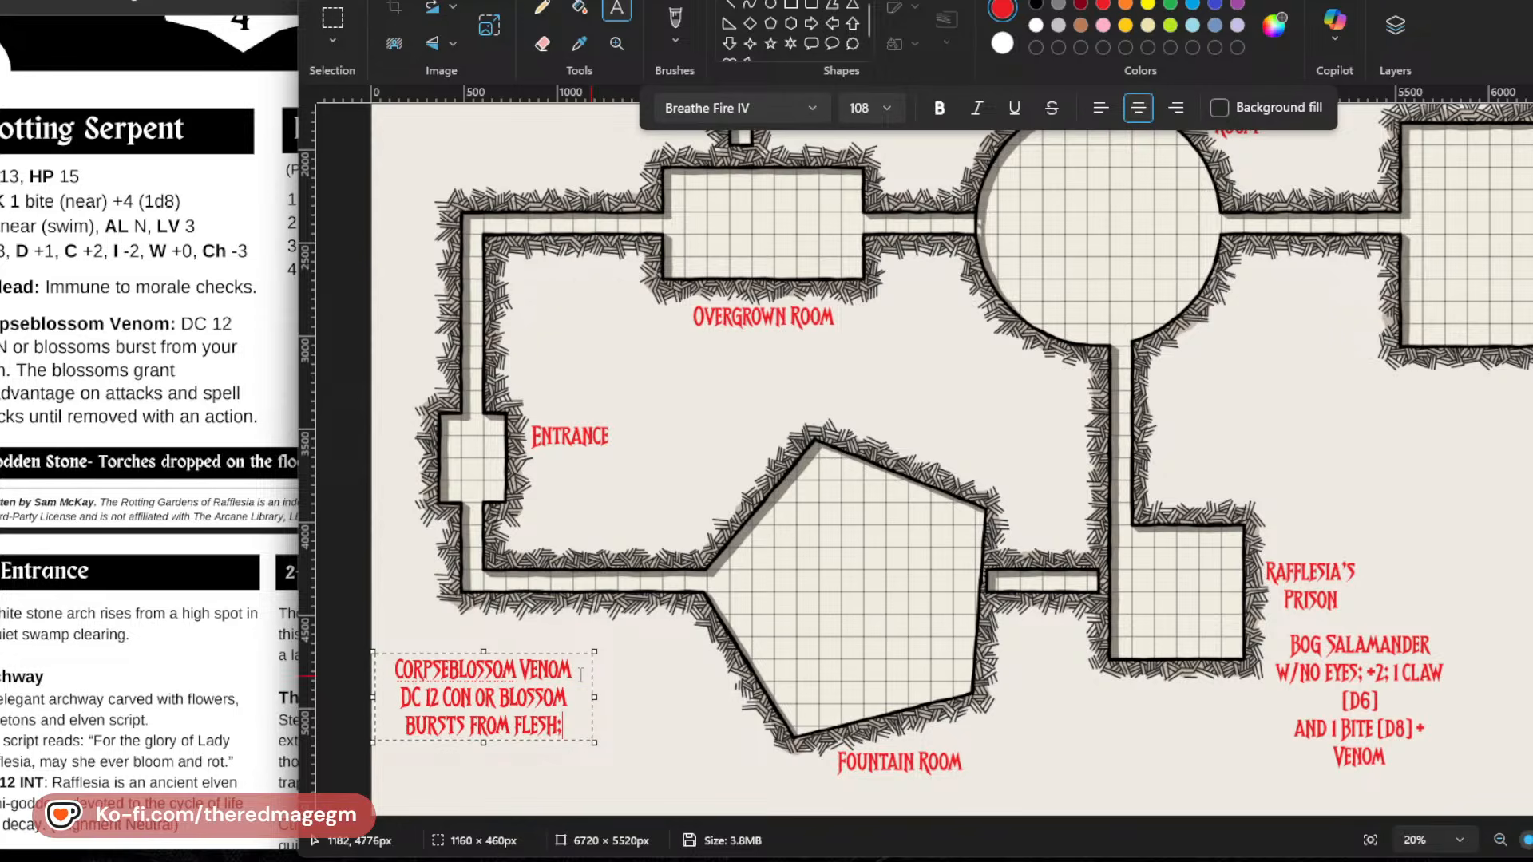
text( D4 CON DAMAGE)
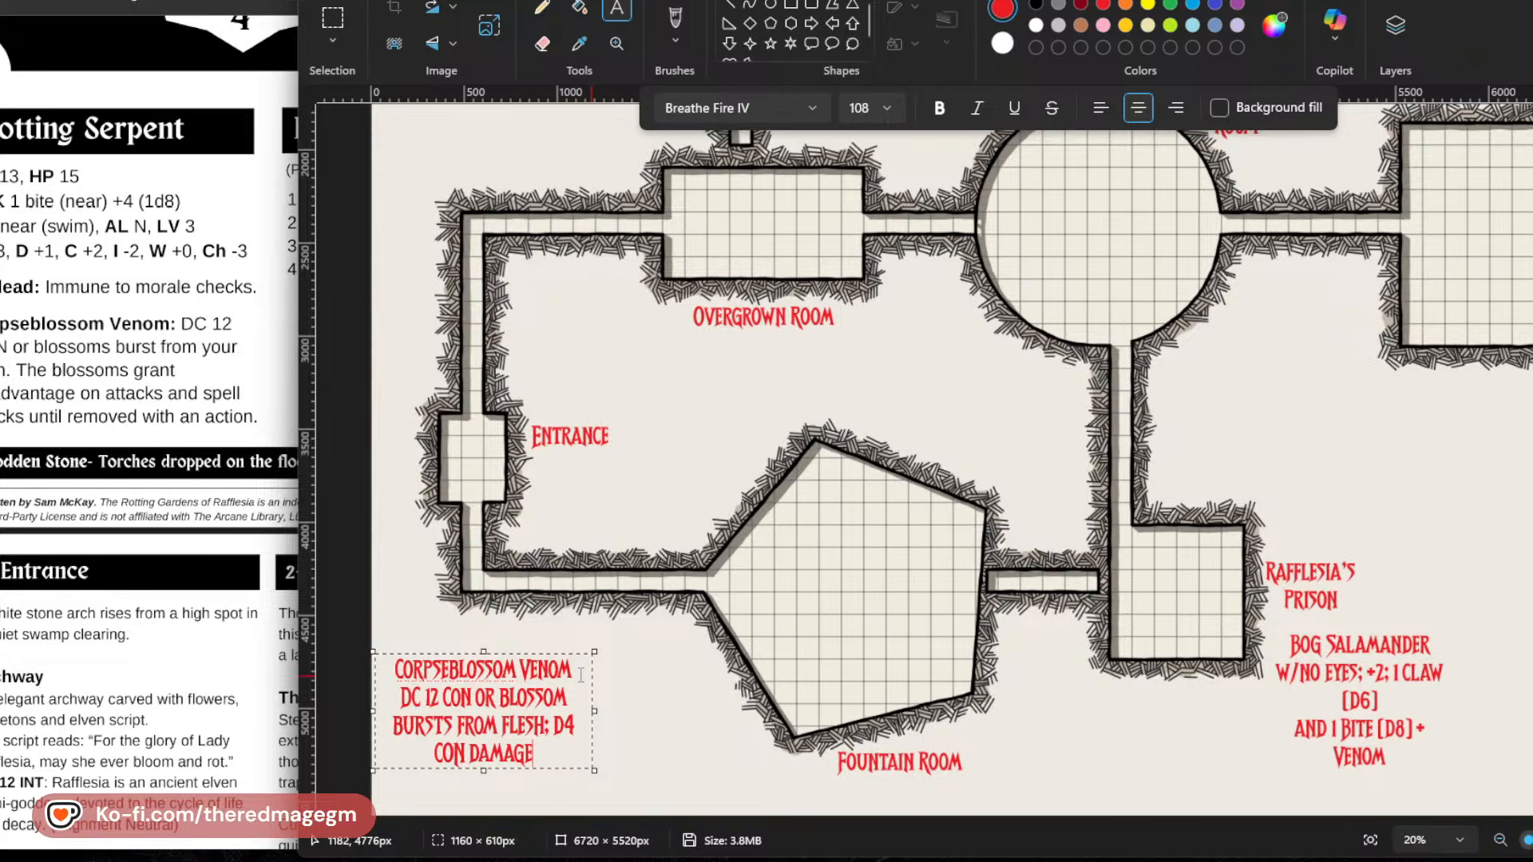
text( + DIS)
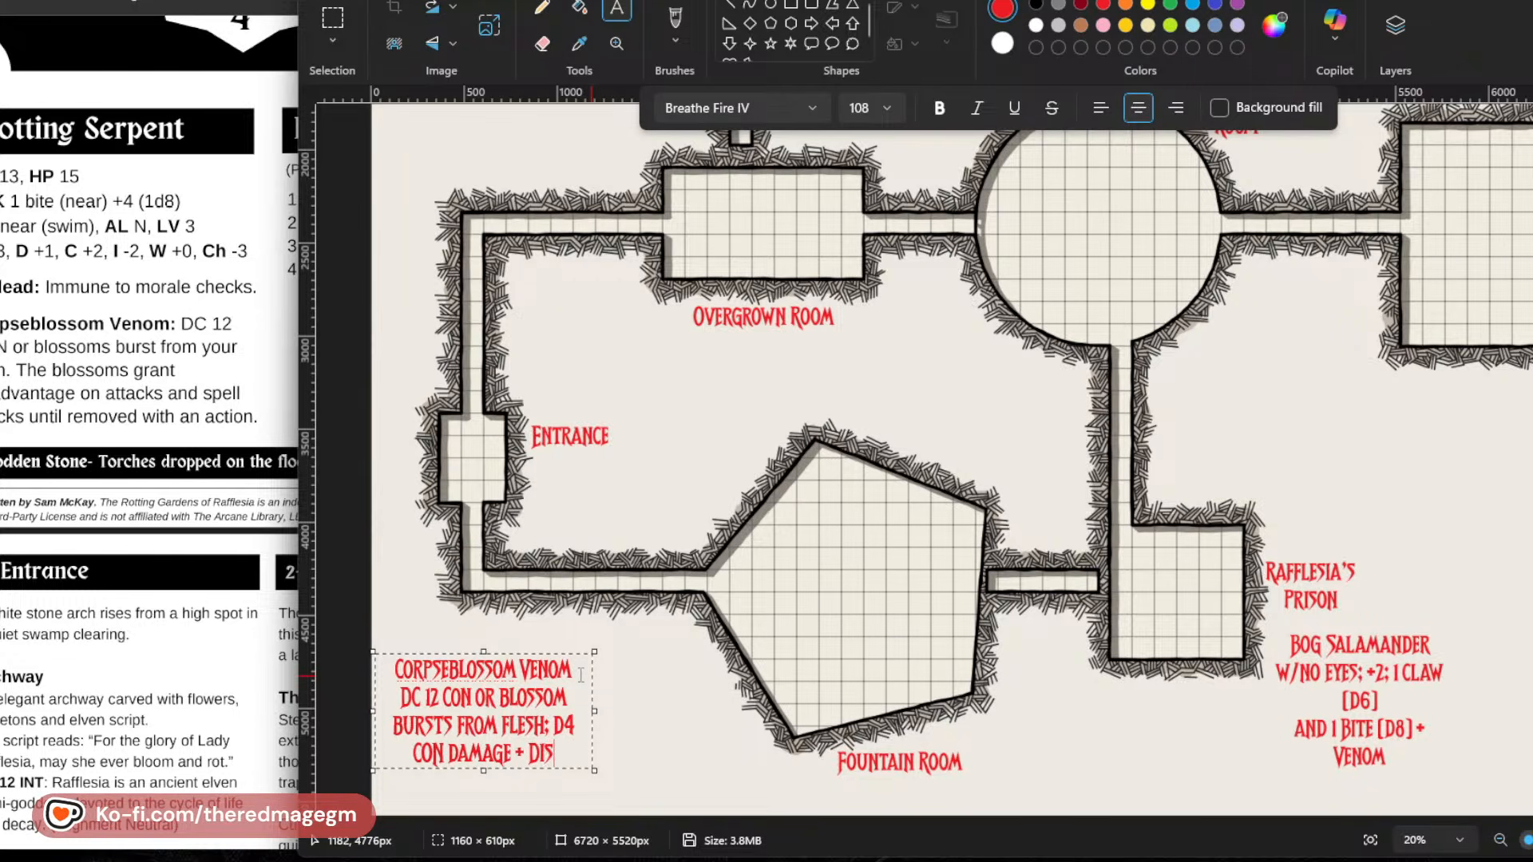
text(. ON A)
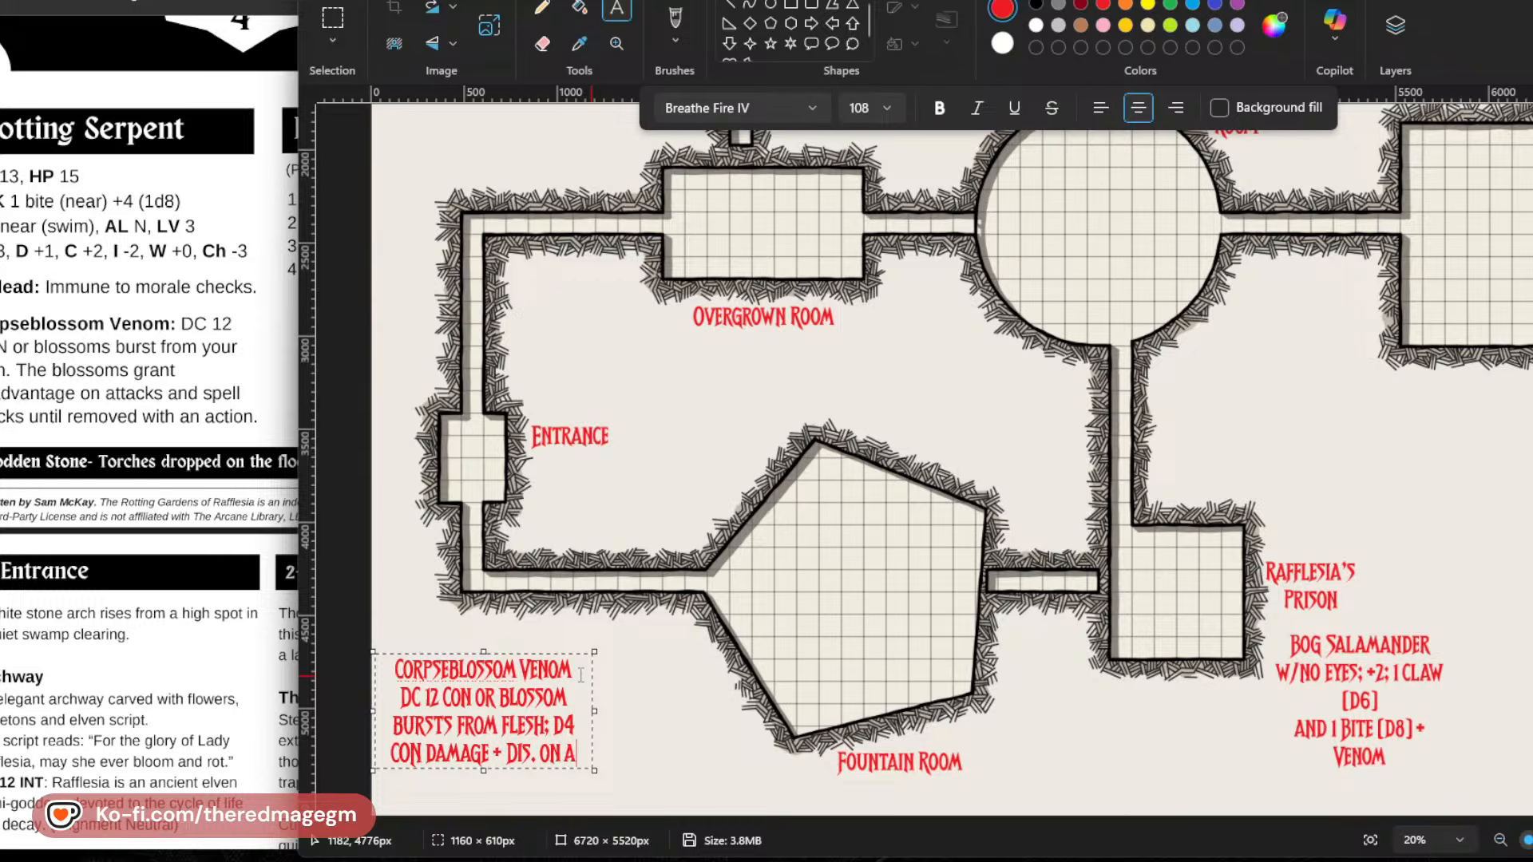
text(LL ATTACKS)
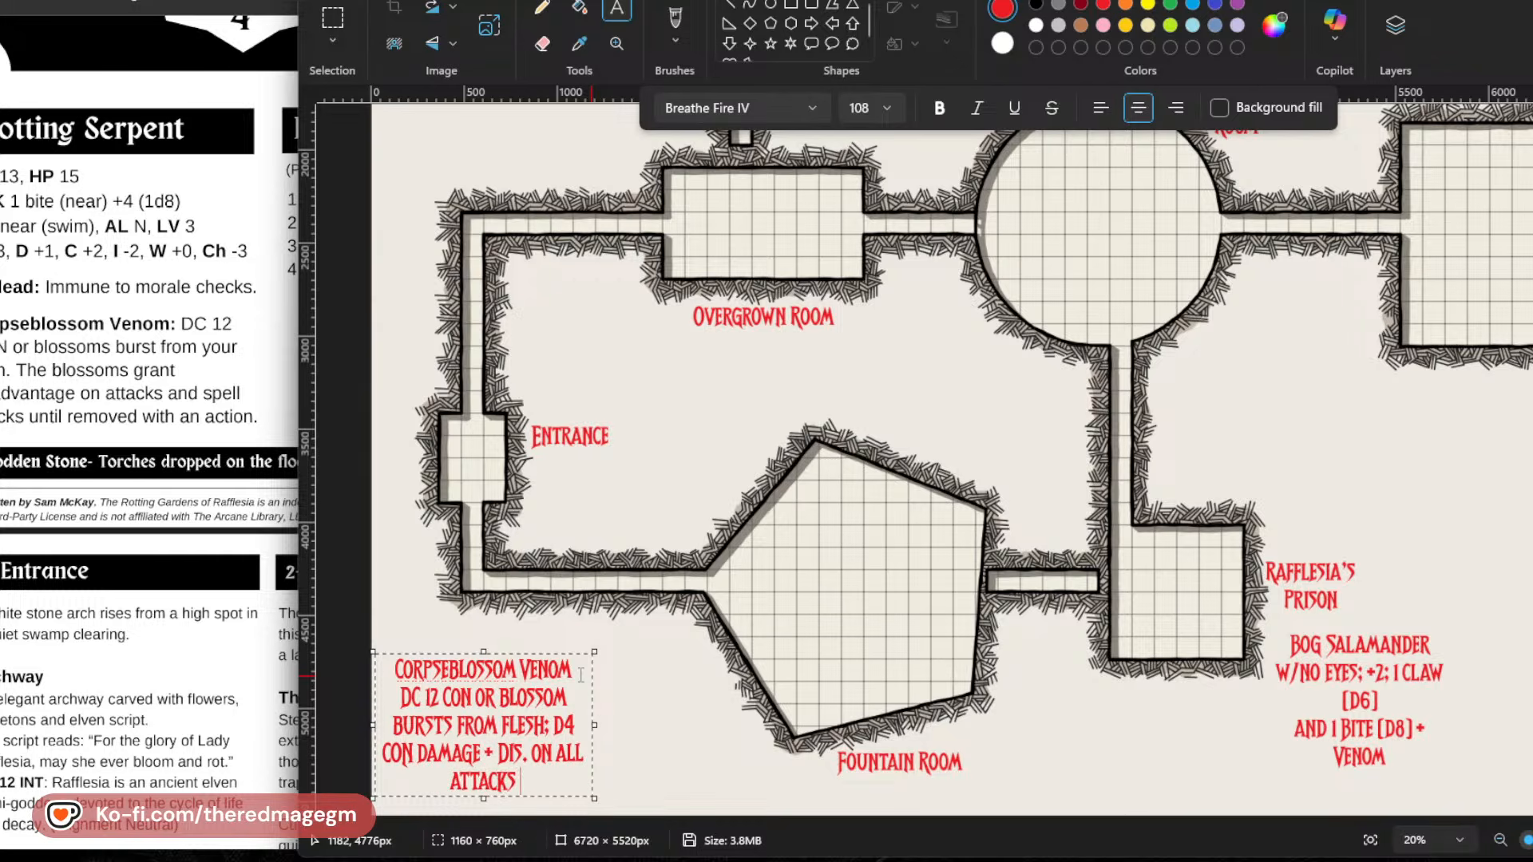
text( AND SPELL CH)
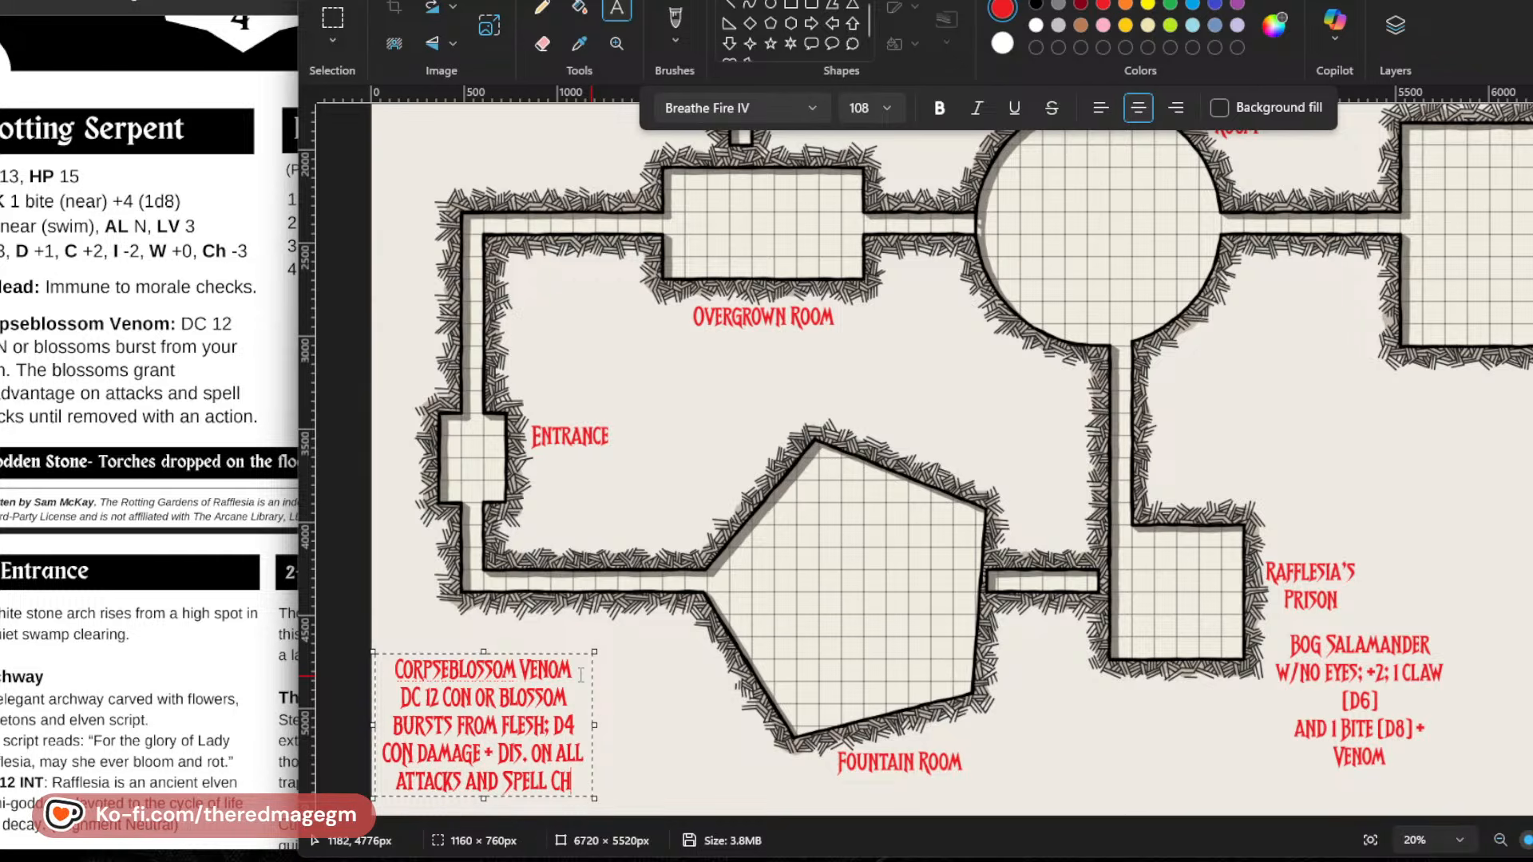
text(ECKS)
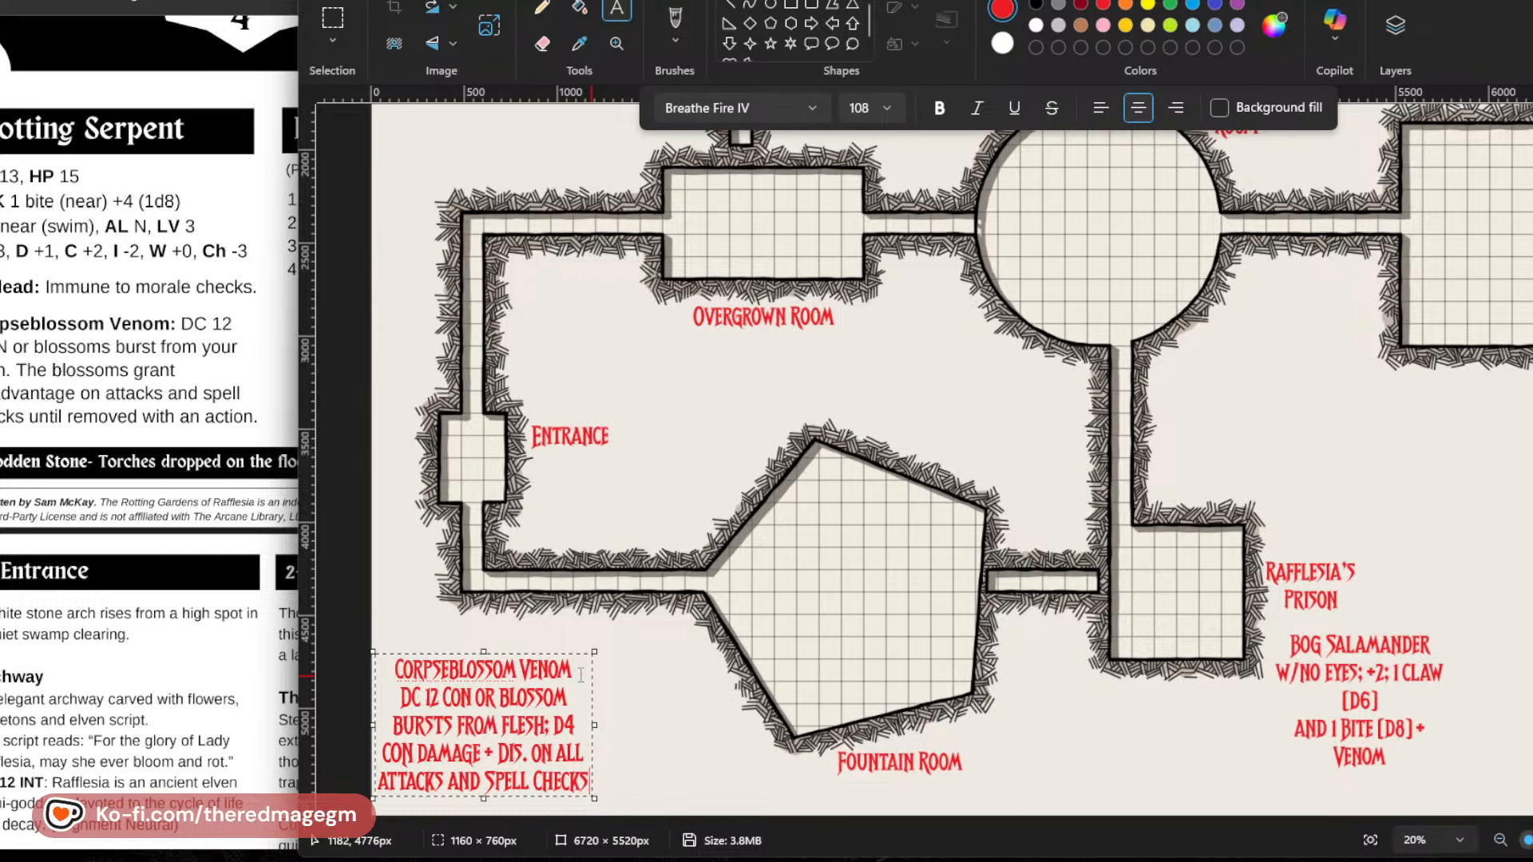
key(BackSpace)
key(BackSpace)
key(BackSpace)
key(BackSpace)
key(BackSpace)
key(BackSpace)
key(BackSpace)
key(BackSpace)
key(BackSpace)
key(BackSpace)
key(BackSpace)
key(BackSpace)
key(BackSpace)
key(BackSpace)
key(BackSpace)
key(BackSpace)
key(BackSpace)
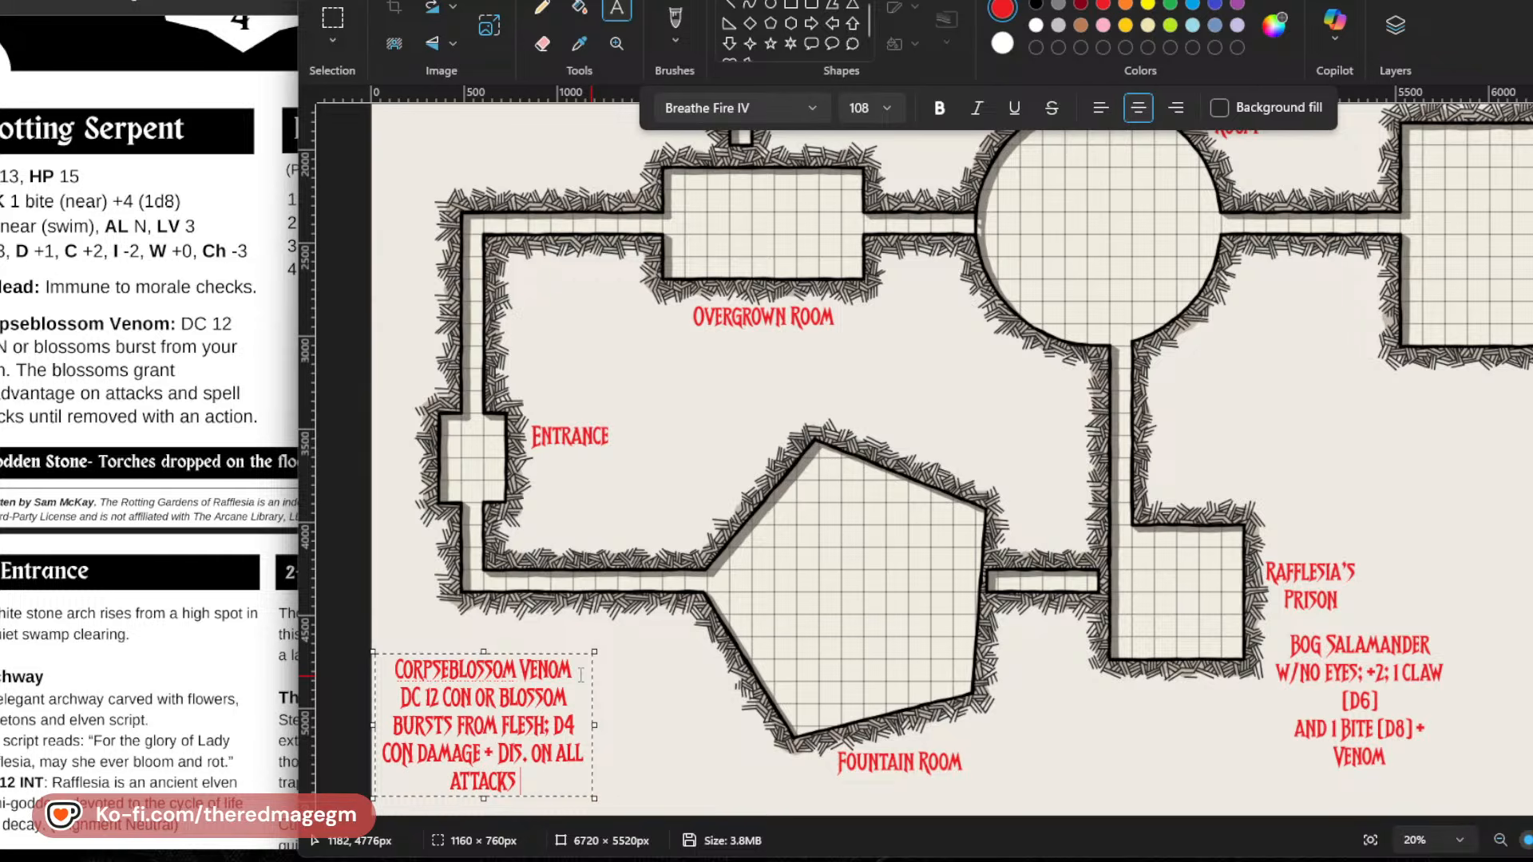
End the venom rule with "until removed by an action".
text(UNTIL REM)
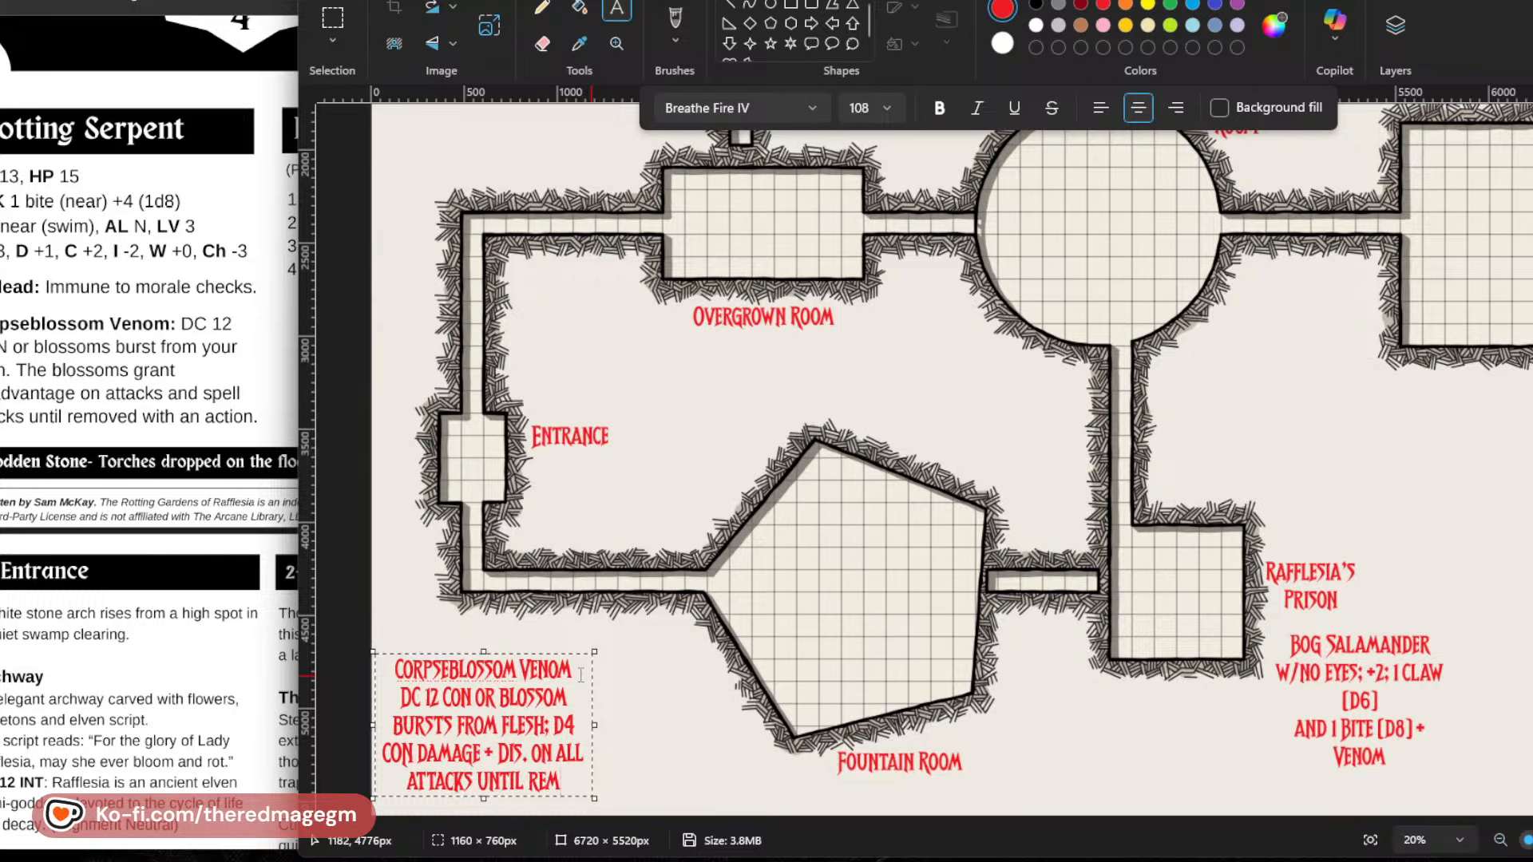
text(OVED BY)
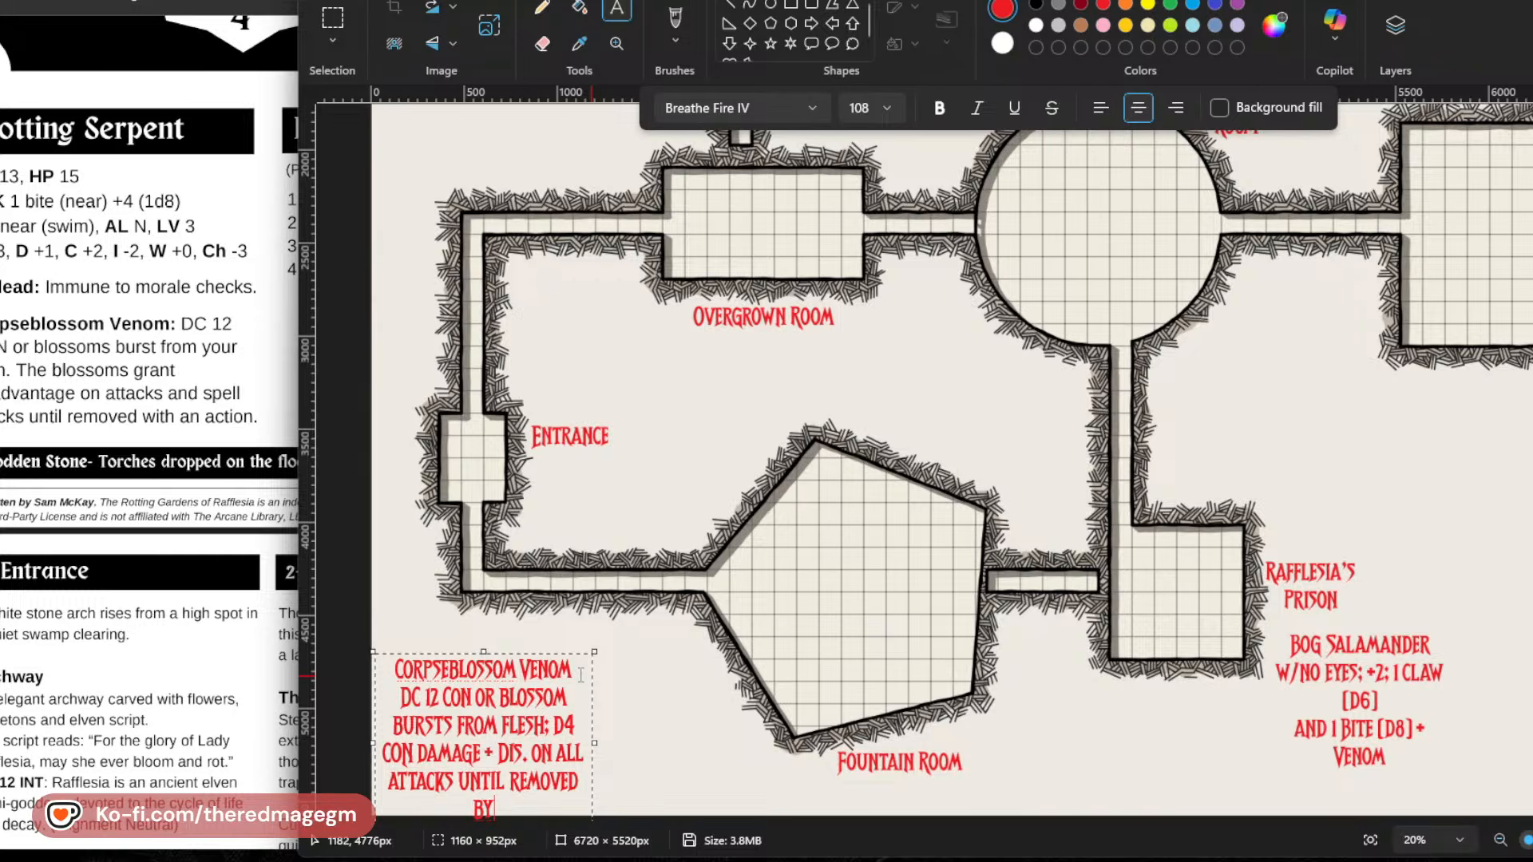
text( AN ACTION)
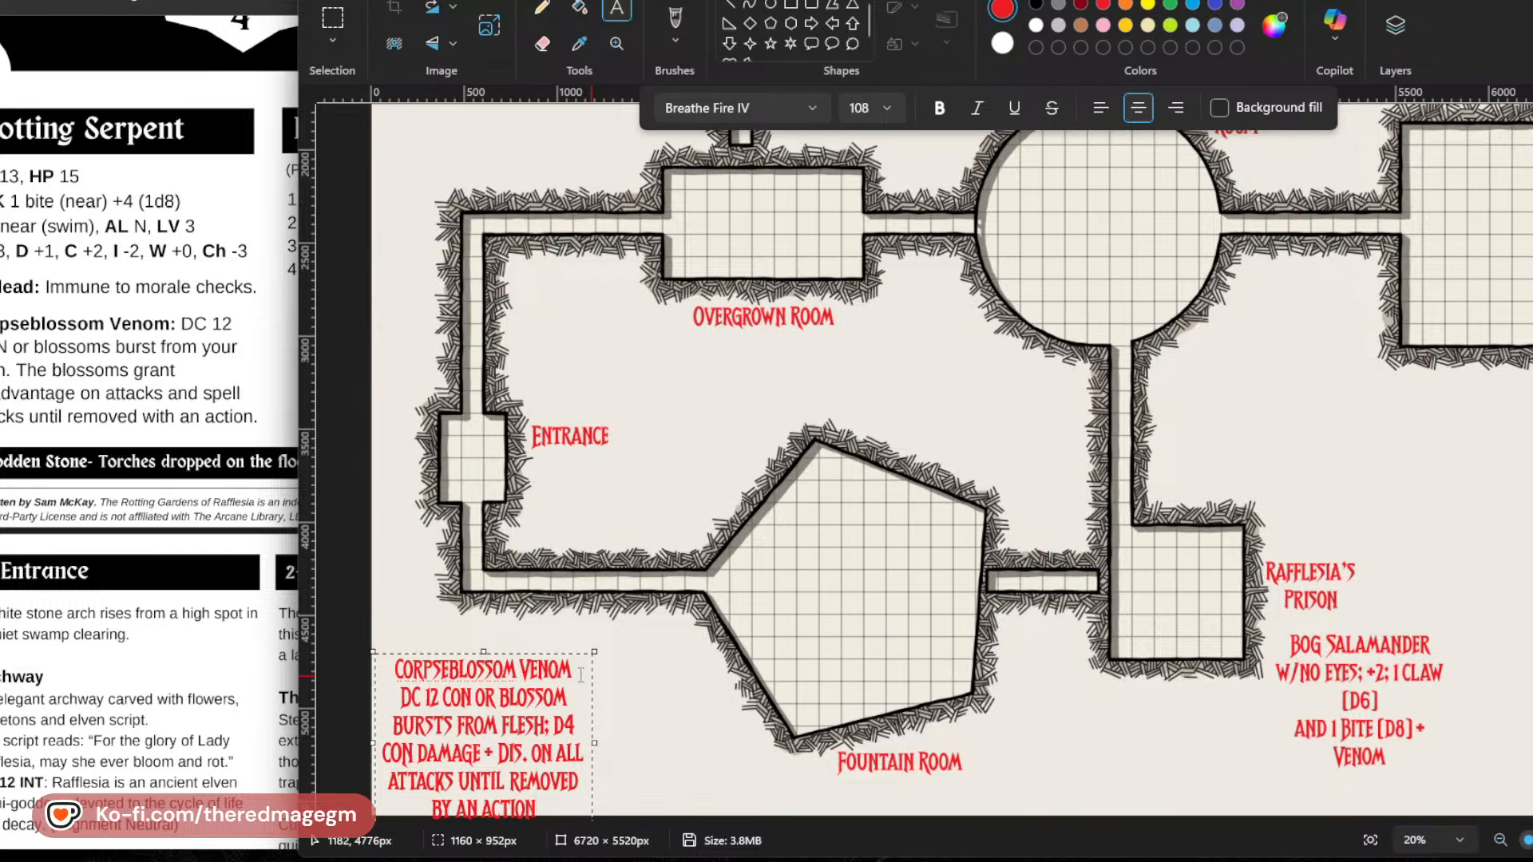
Reduce the venom rule text below the heading to font size 94.
drag(550, 813, 397, 698)
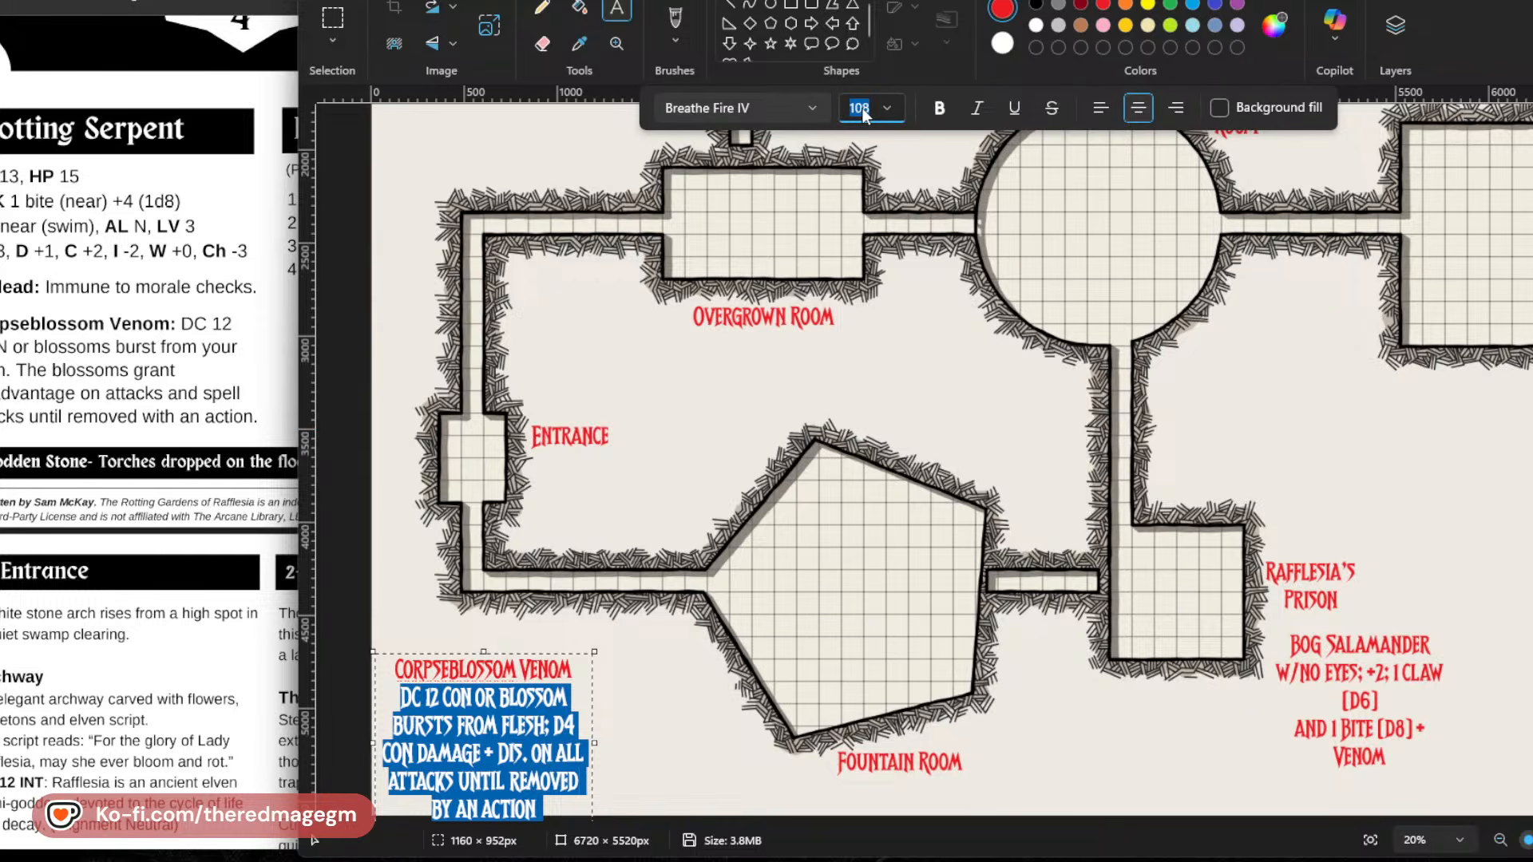
text(94)
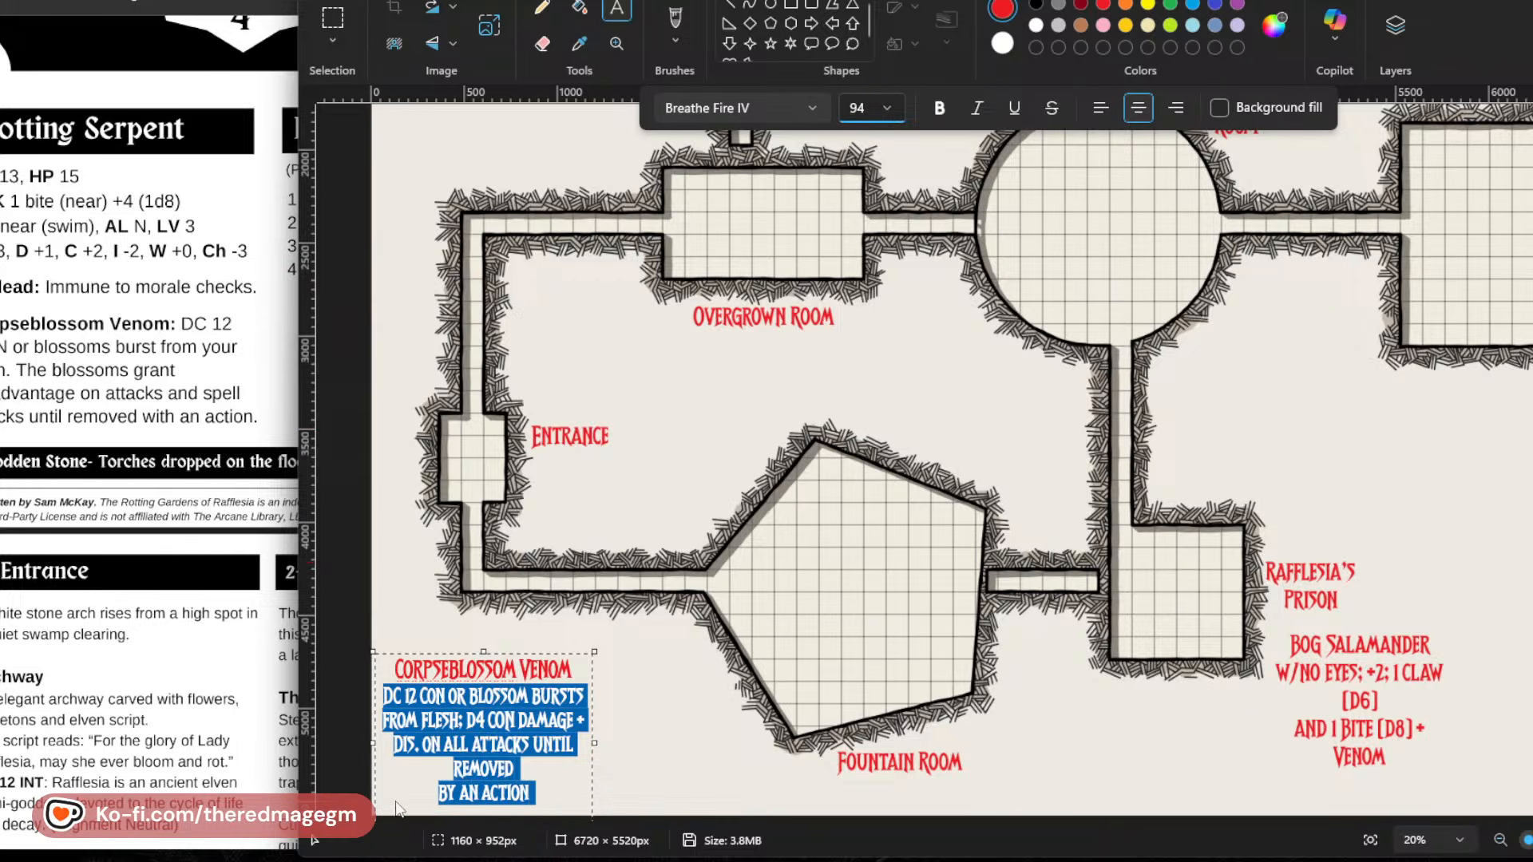
click(431, 747)
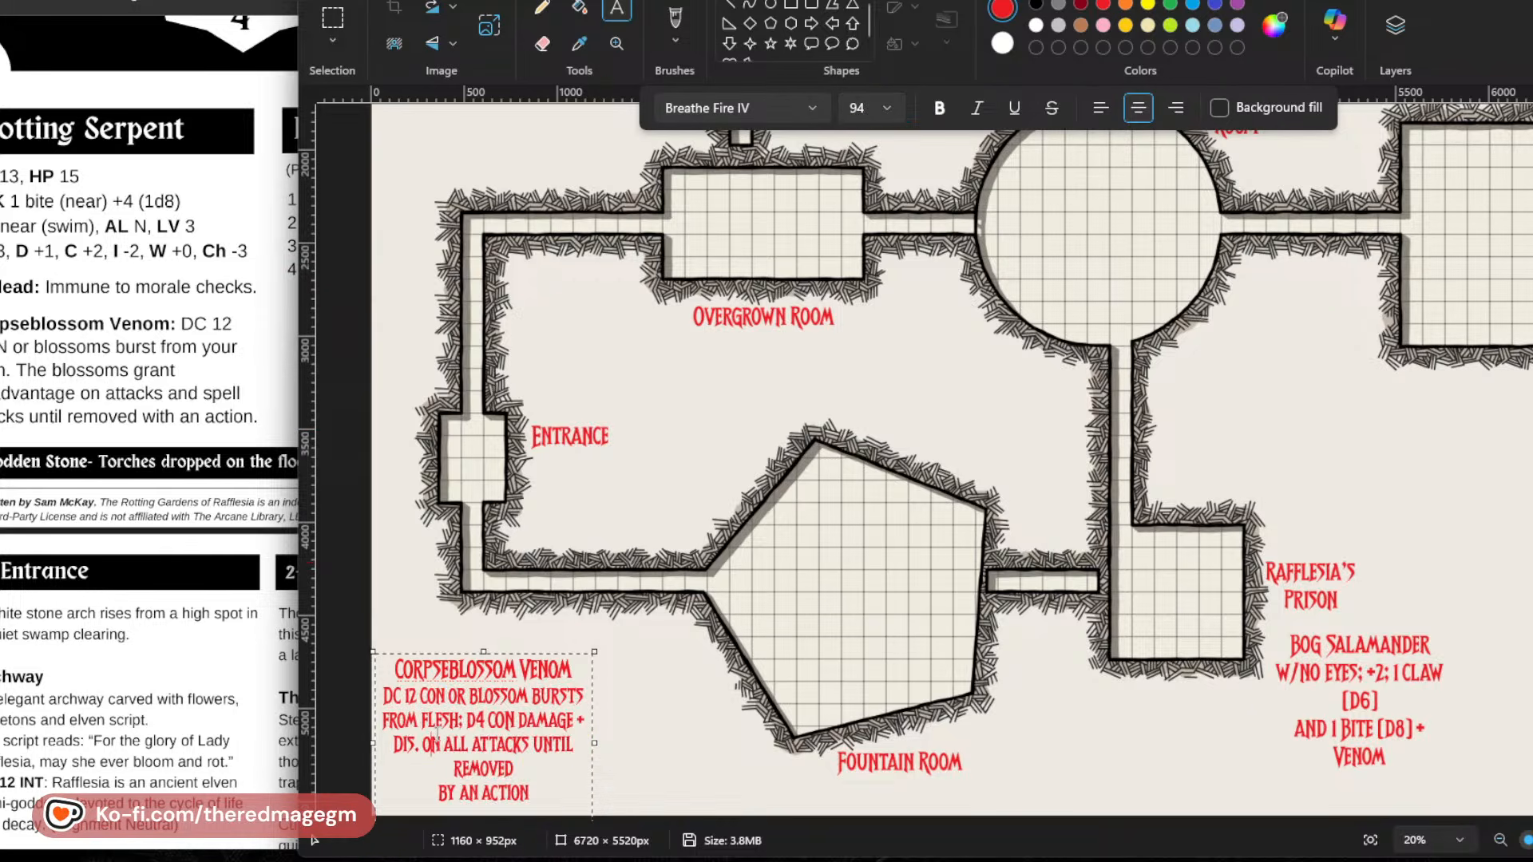
Format the "Corpseblossom Venom" heading as underlined at size 94, and commit the note slightly lower on the map.
triple_click(435, 668)
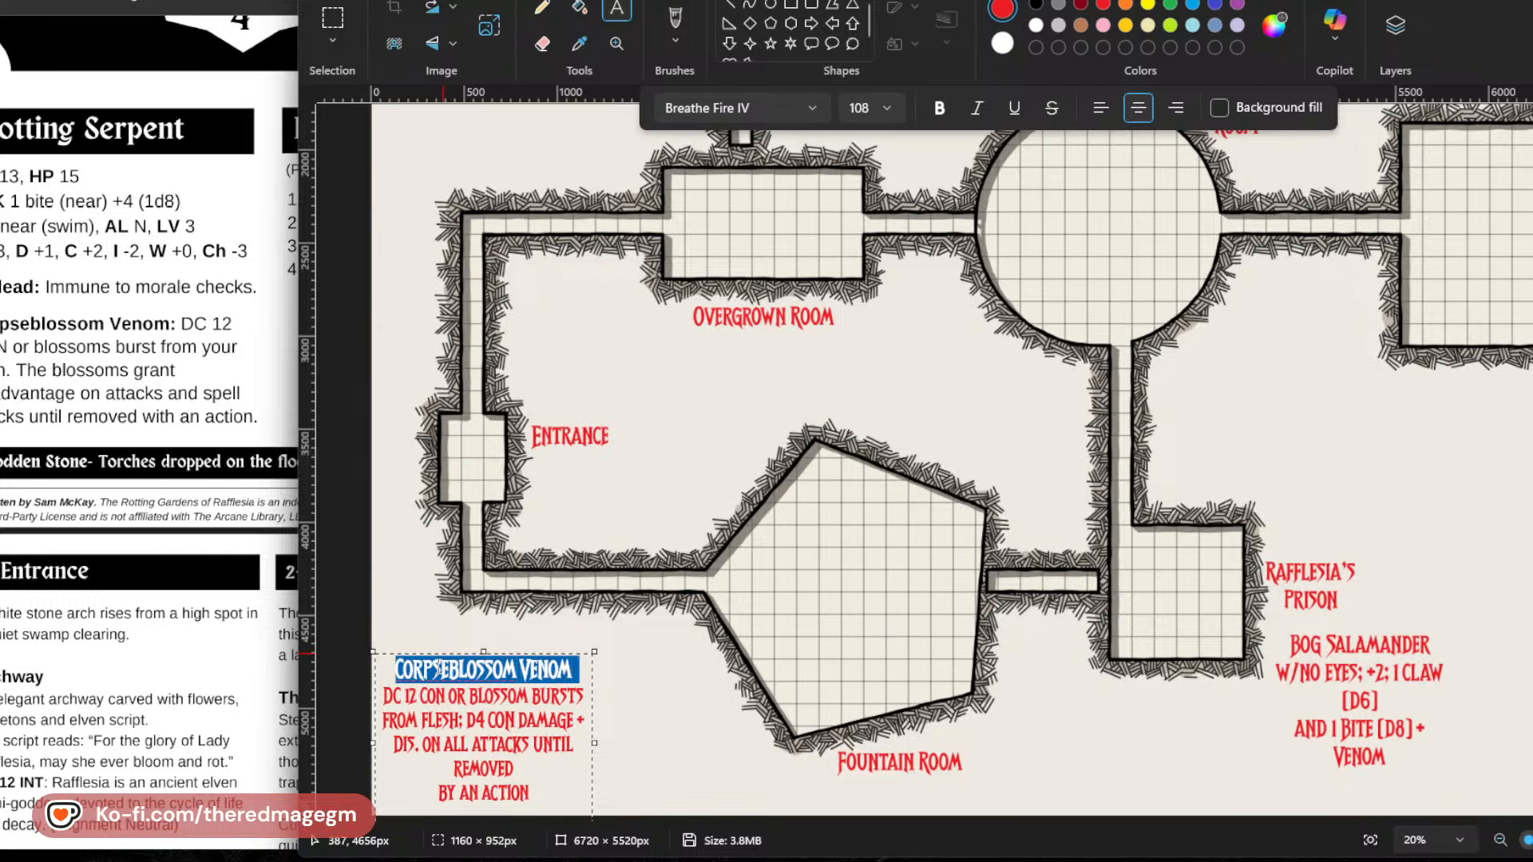
click(971, 110)
click(976, 108)
click(1014, 108)
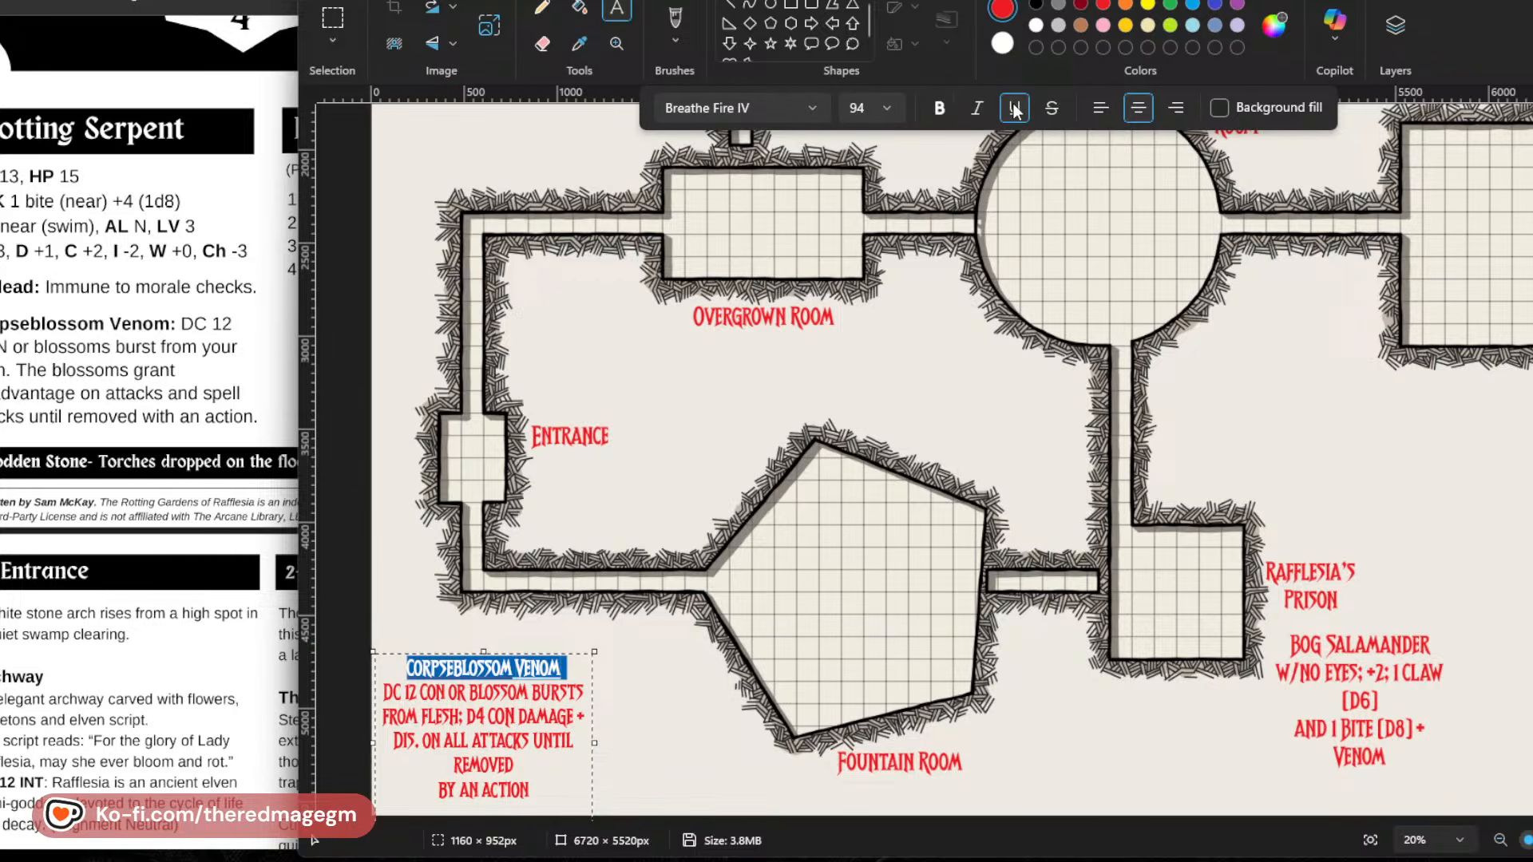
click(473, 716)
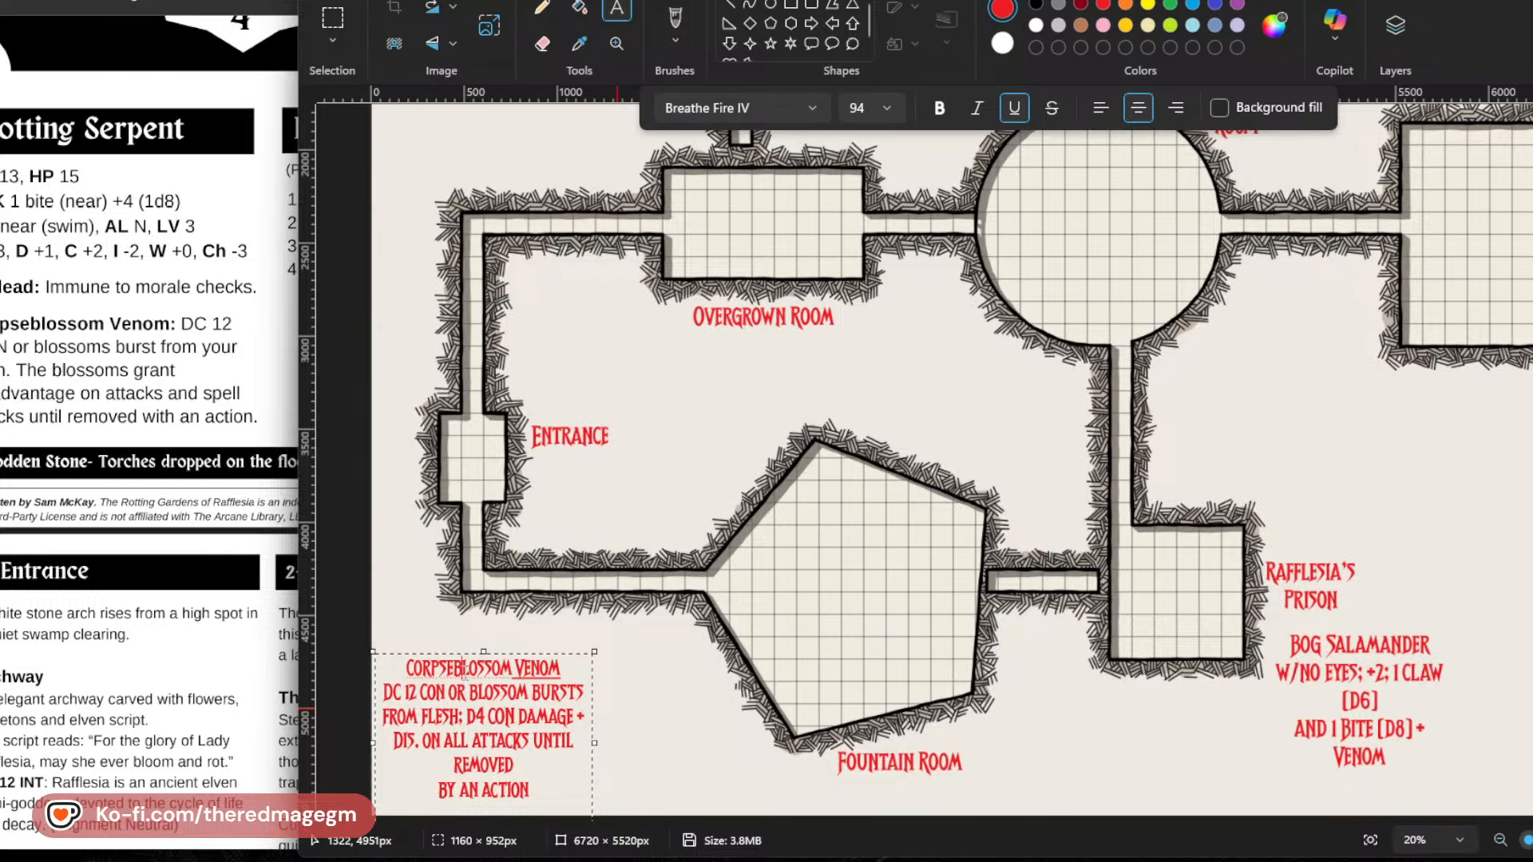
double_click(463, 668)
click(426, 783)
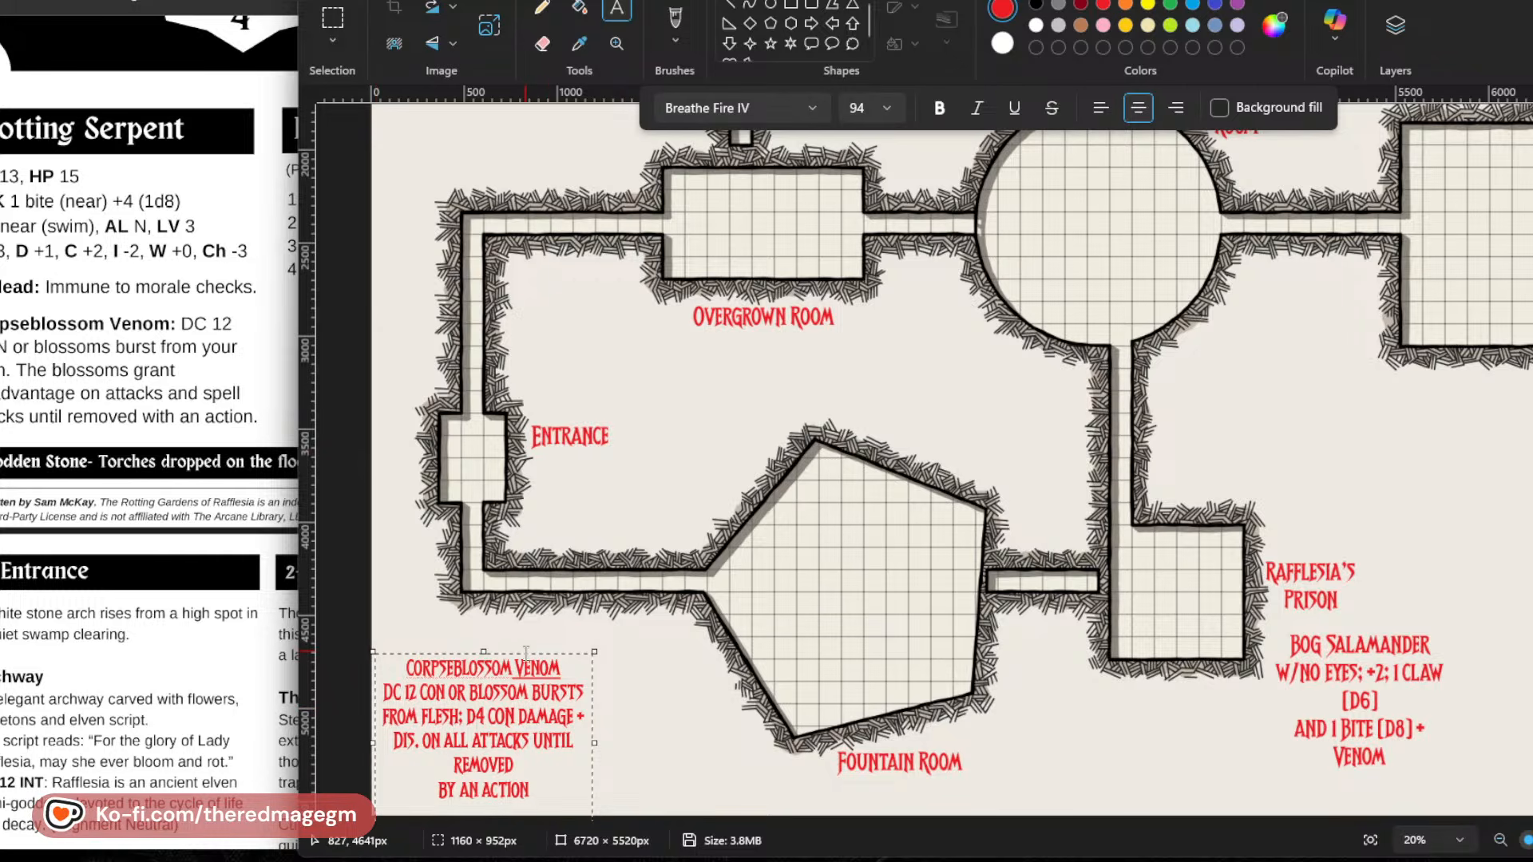
drag(526, 651, 518, 662)
click(697, 791)
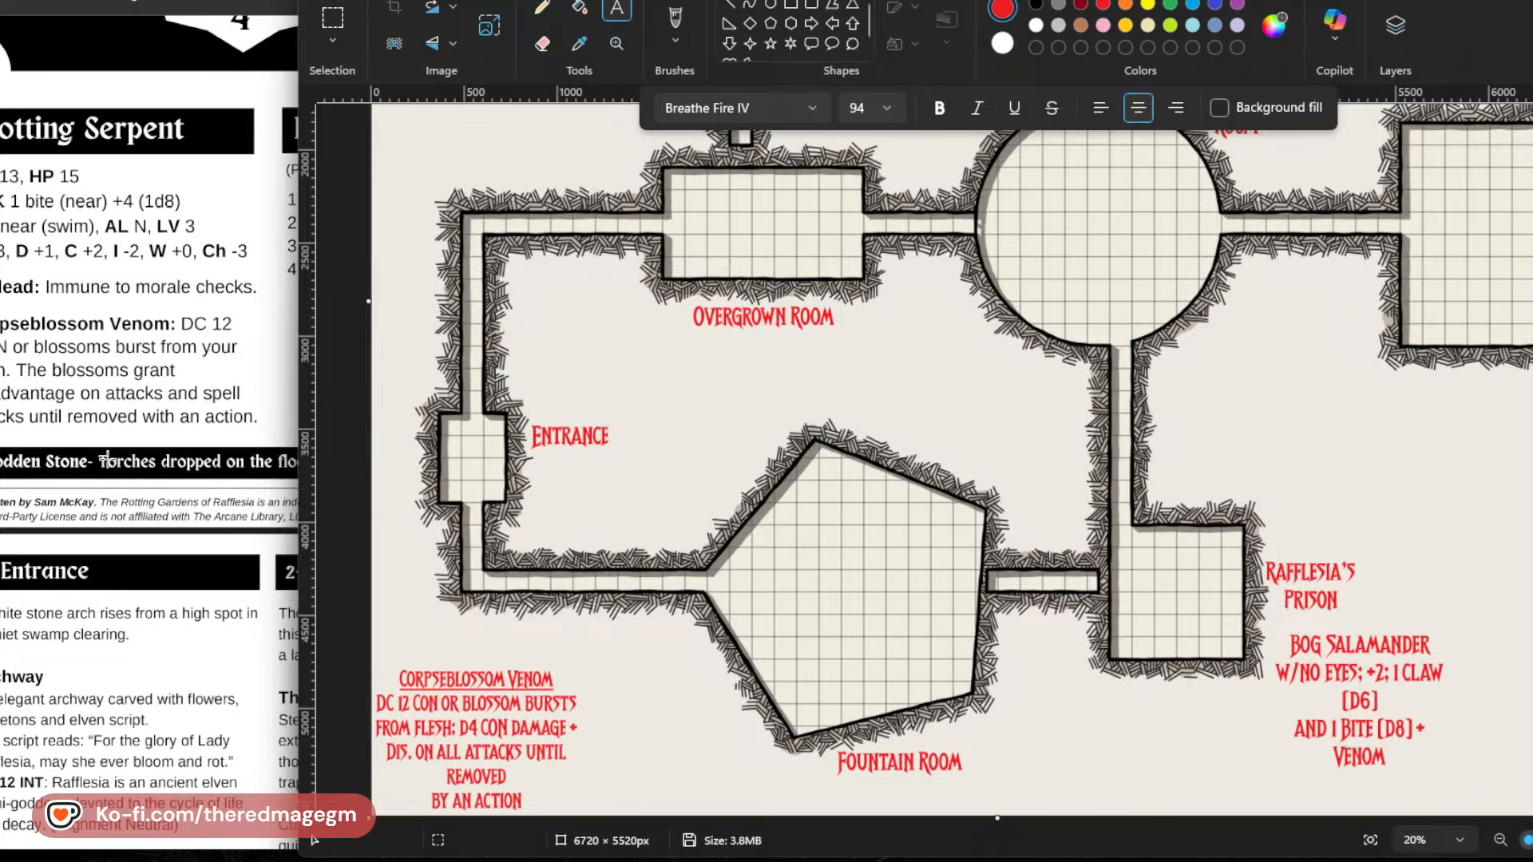
Examine the Entrance, Overgrown Room and Corpse Flower Room descriptions in the adventure PDF against the map.
scroll(107, 457, down, 3)
click(145, 506)
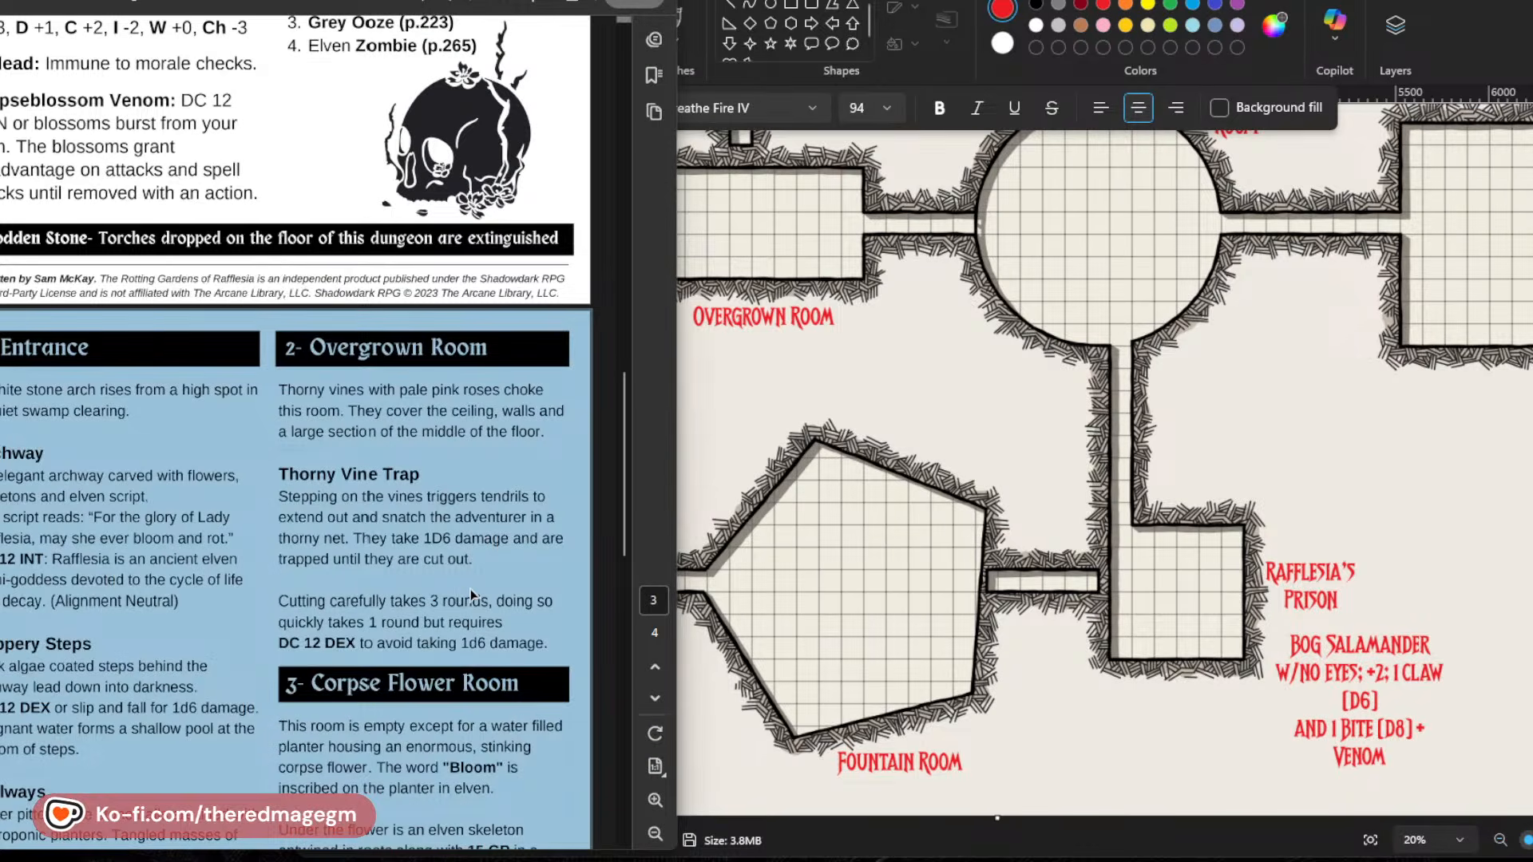
scroll(283, 614, down, 3)
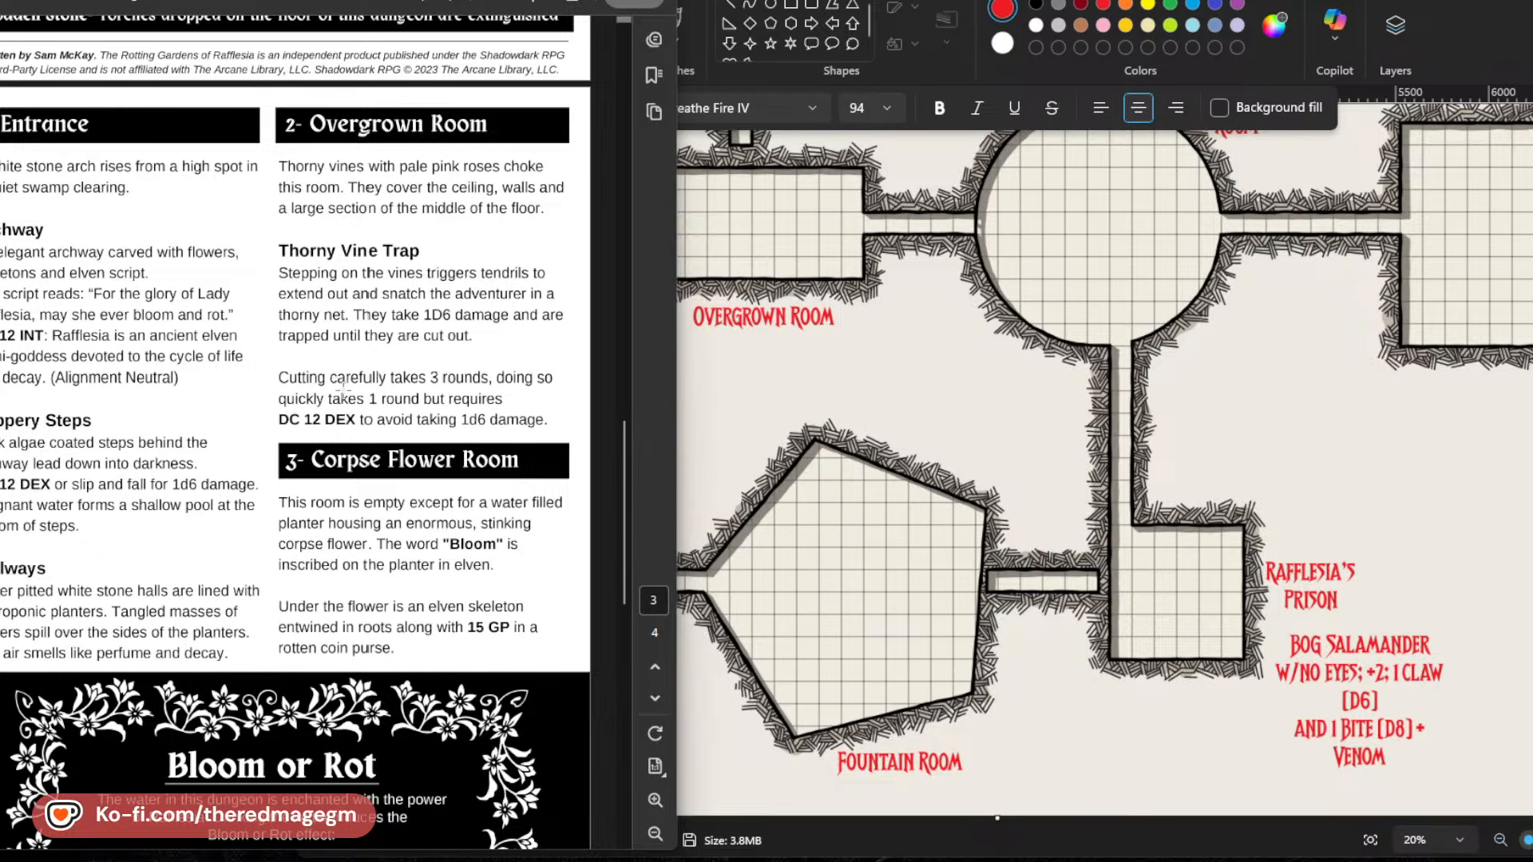
scroll(1275, 508, up, 2)
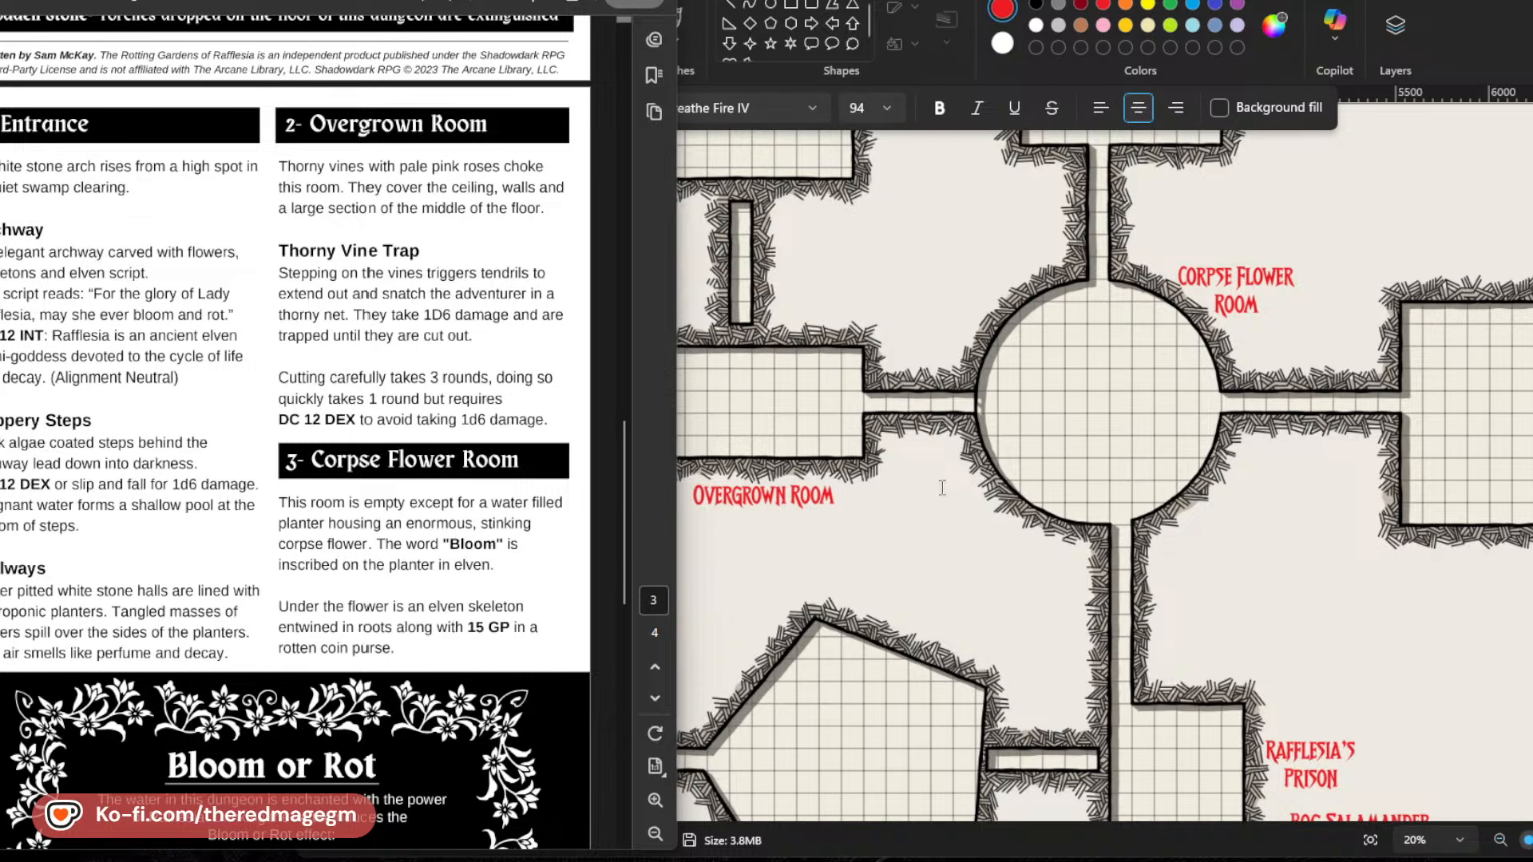
scroll(801, 463, down, 2)
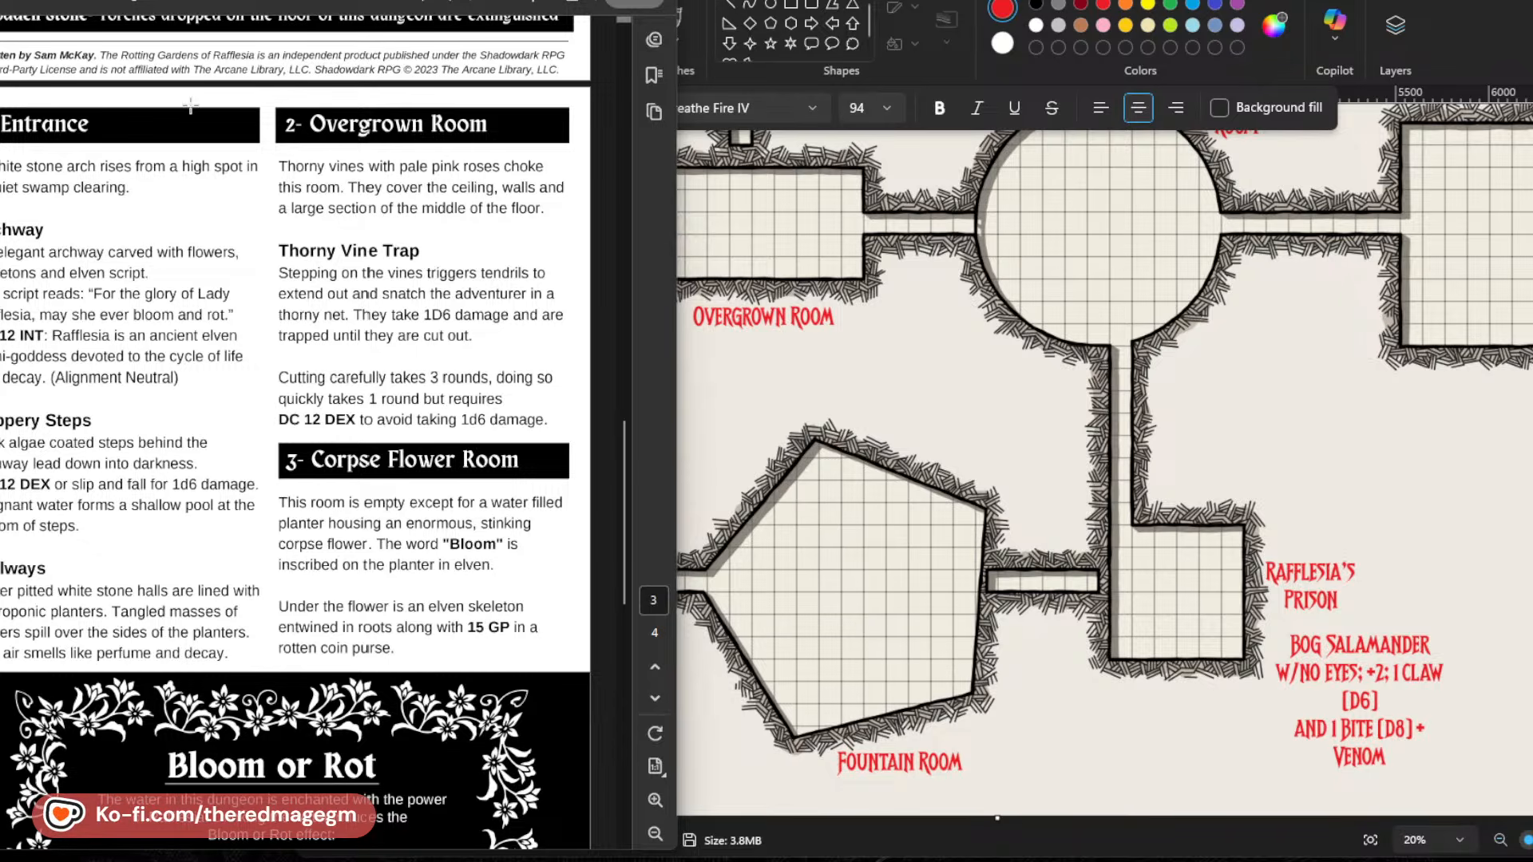
click(164, 95)
click(162, 95)
Switch to Paint and add a note below the Entrance label reading "MAY SHE EVER BLOOM AND ROT" ADDED LATER IN JAGGED SCRIPT.
key(alt+Tab)
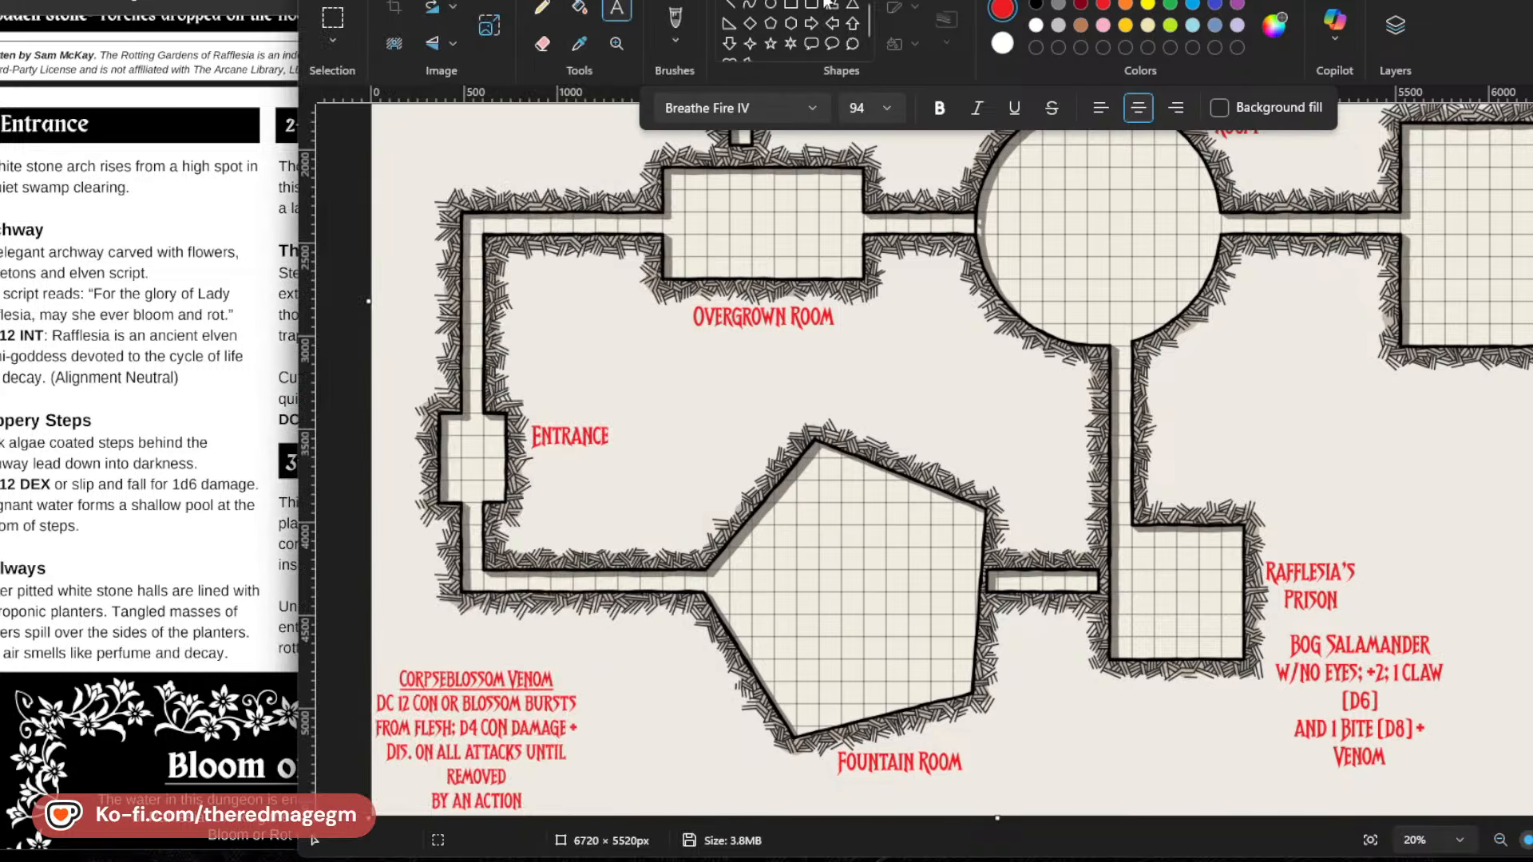
drag(535, 462, 688, 495)
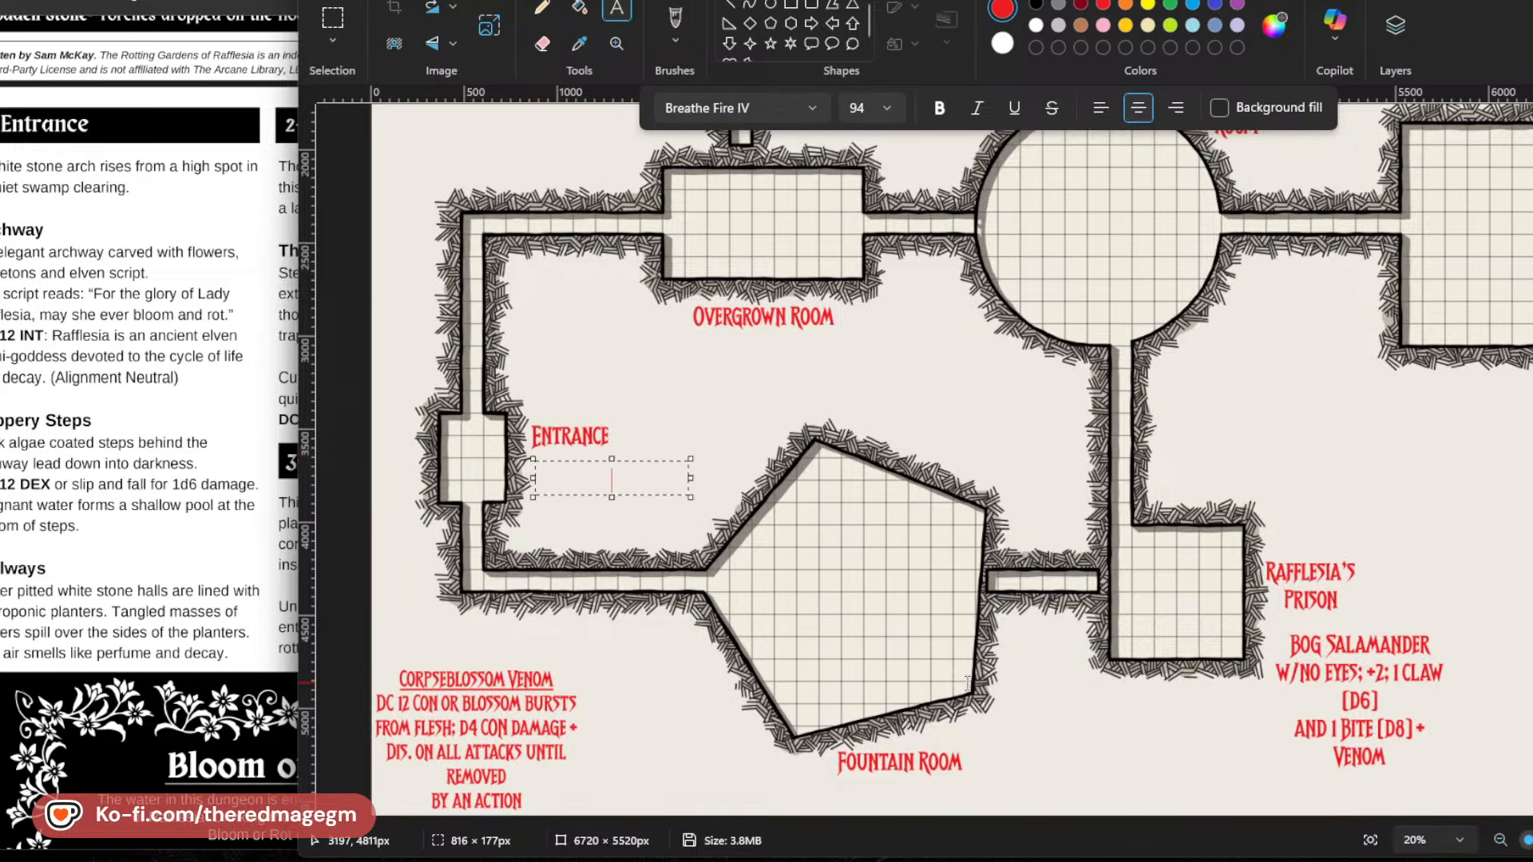
text("MAY SHE EVER BLOM)
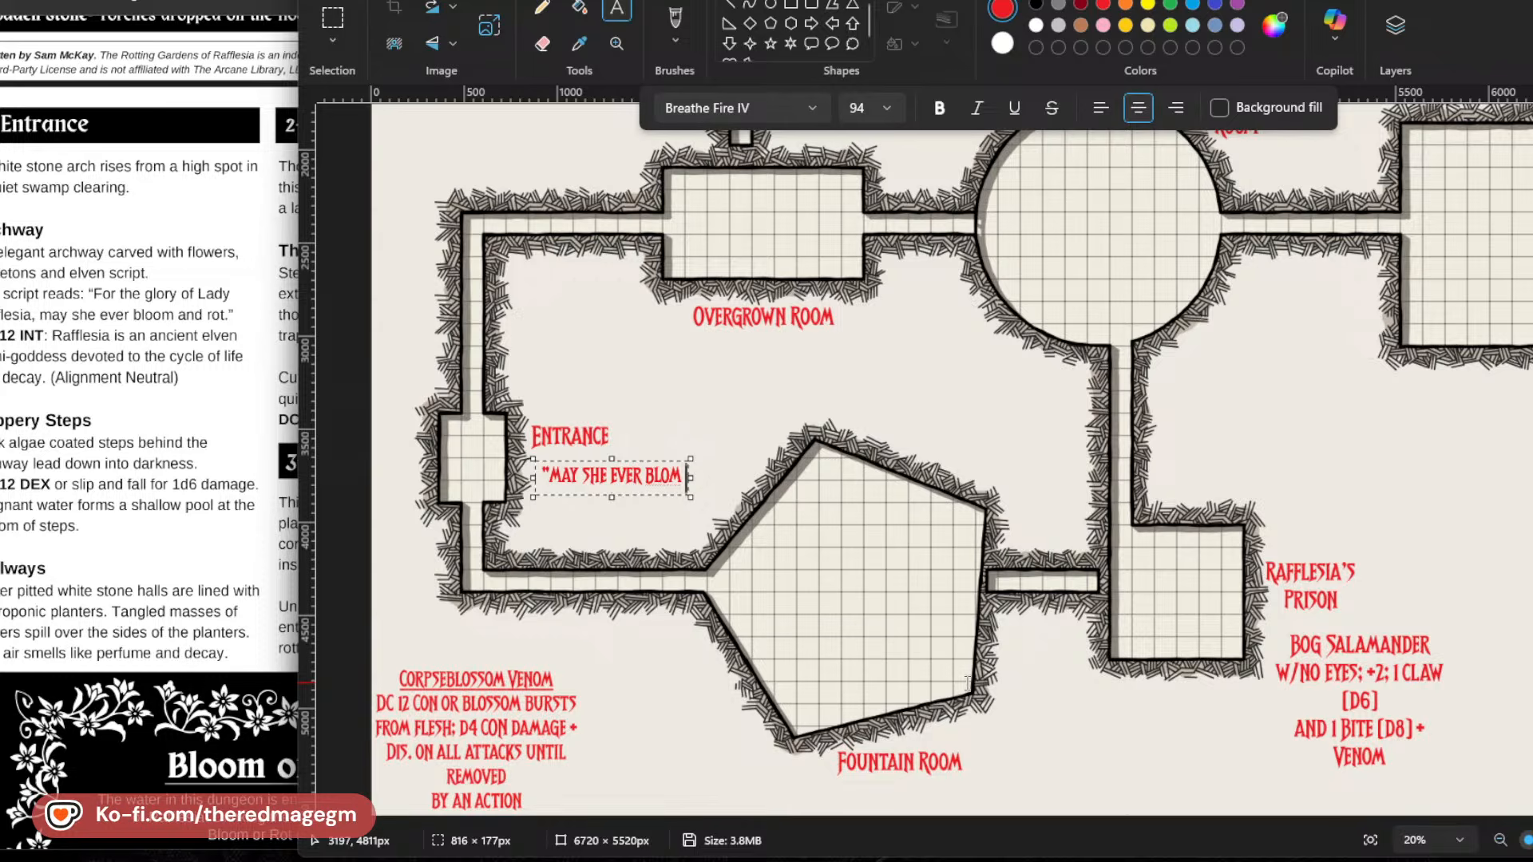
key(Return)
key(BackSpace)
text(OM)
key(Return)
text(AND R)
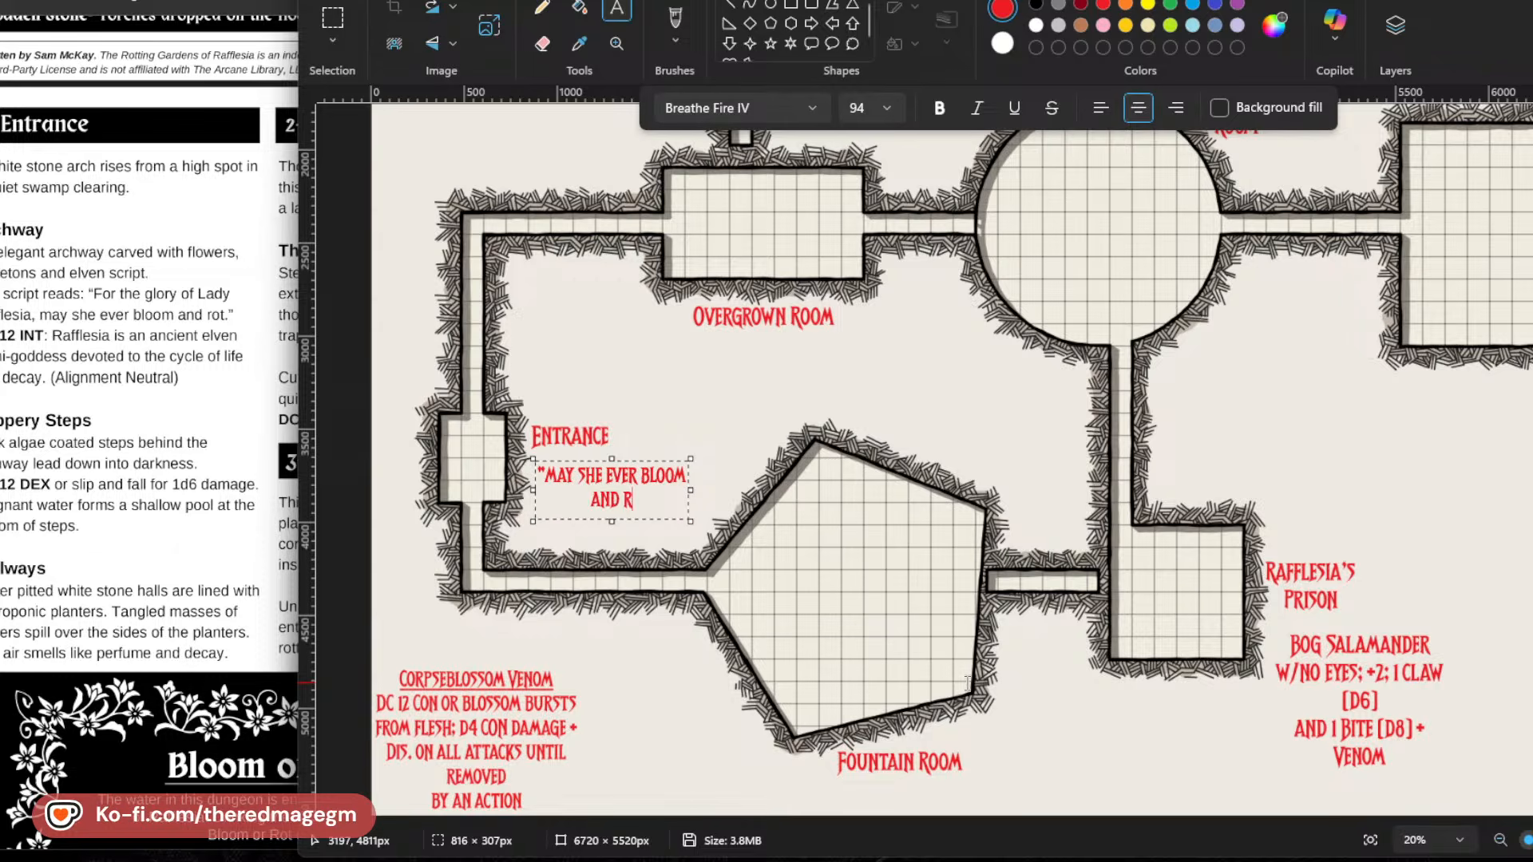
text(OT" ADDE)
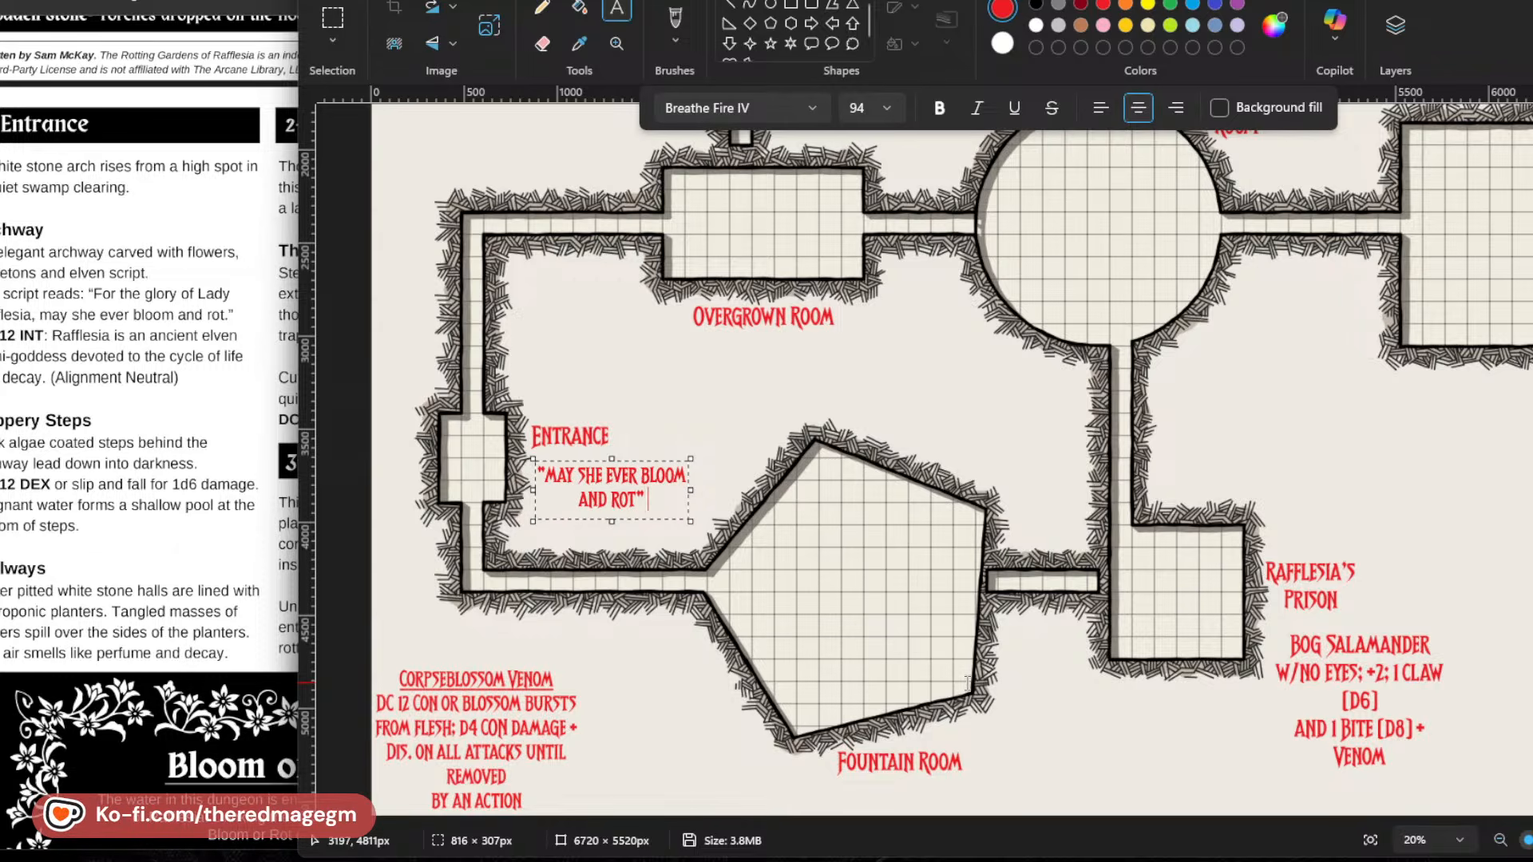
text(D LATER IN)
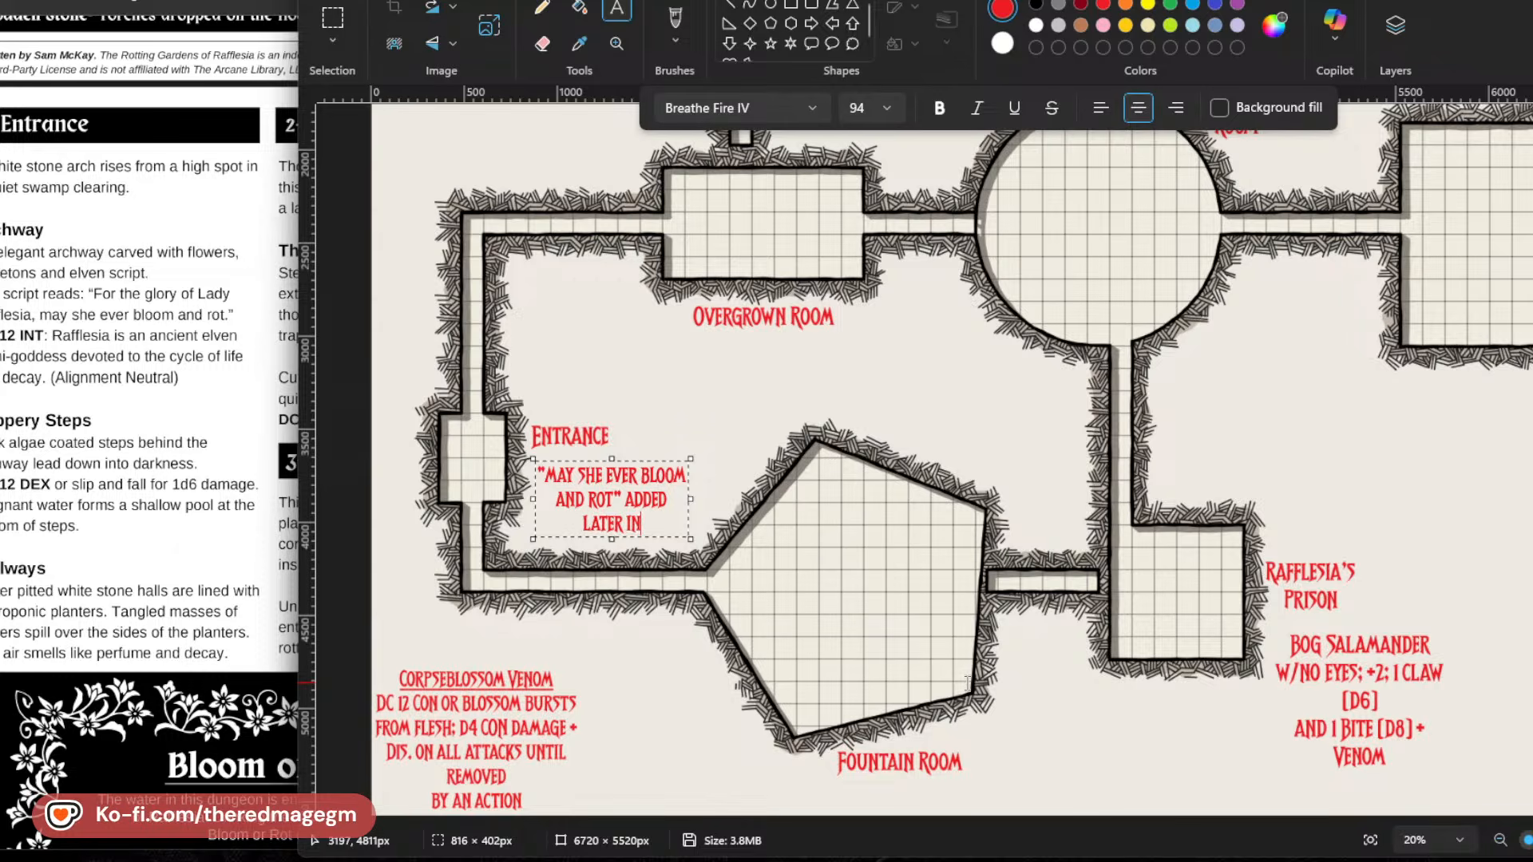
text( JAGGED SCRIPT)
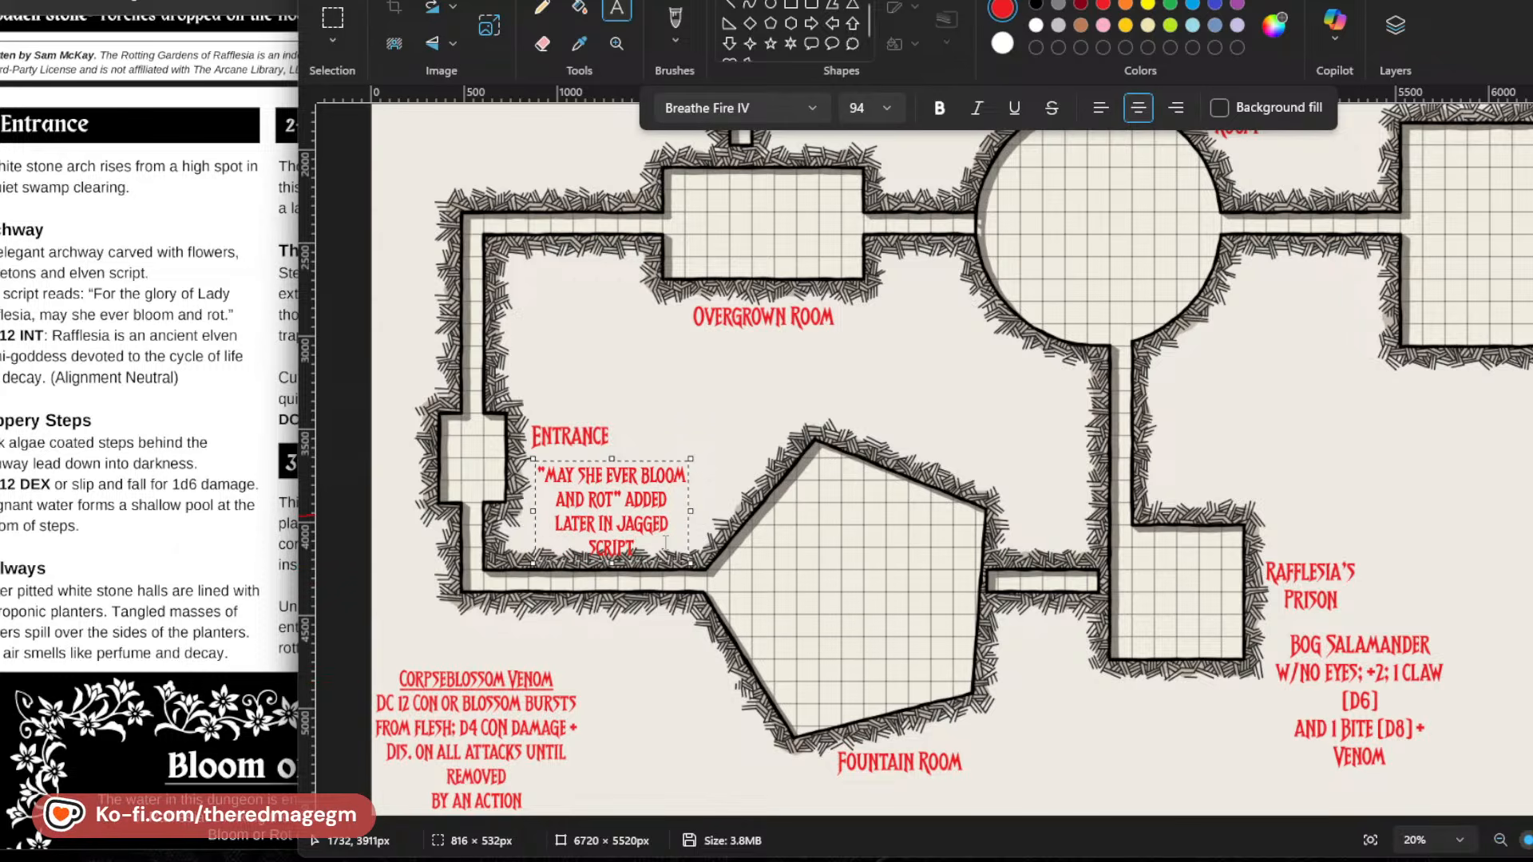
Reduce the whole Entrance note to font size 74, move it slightly up closer to the Entrance label, and commit it.
key(ctrl+a)
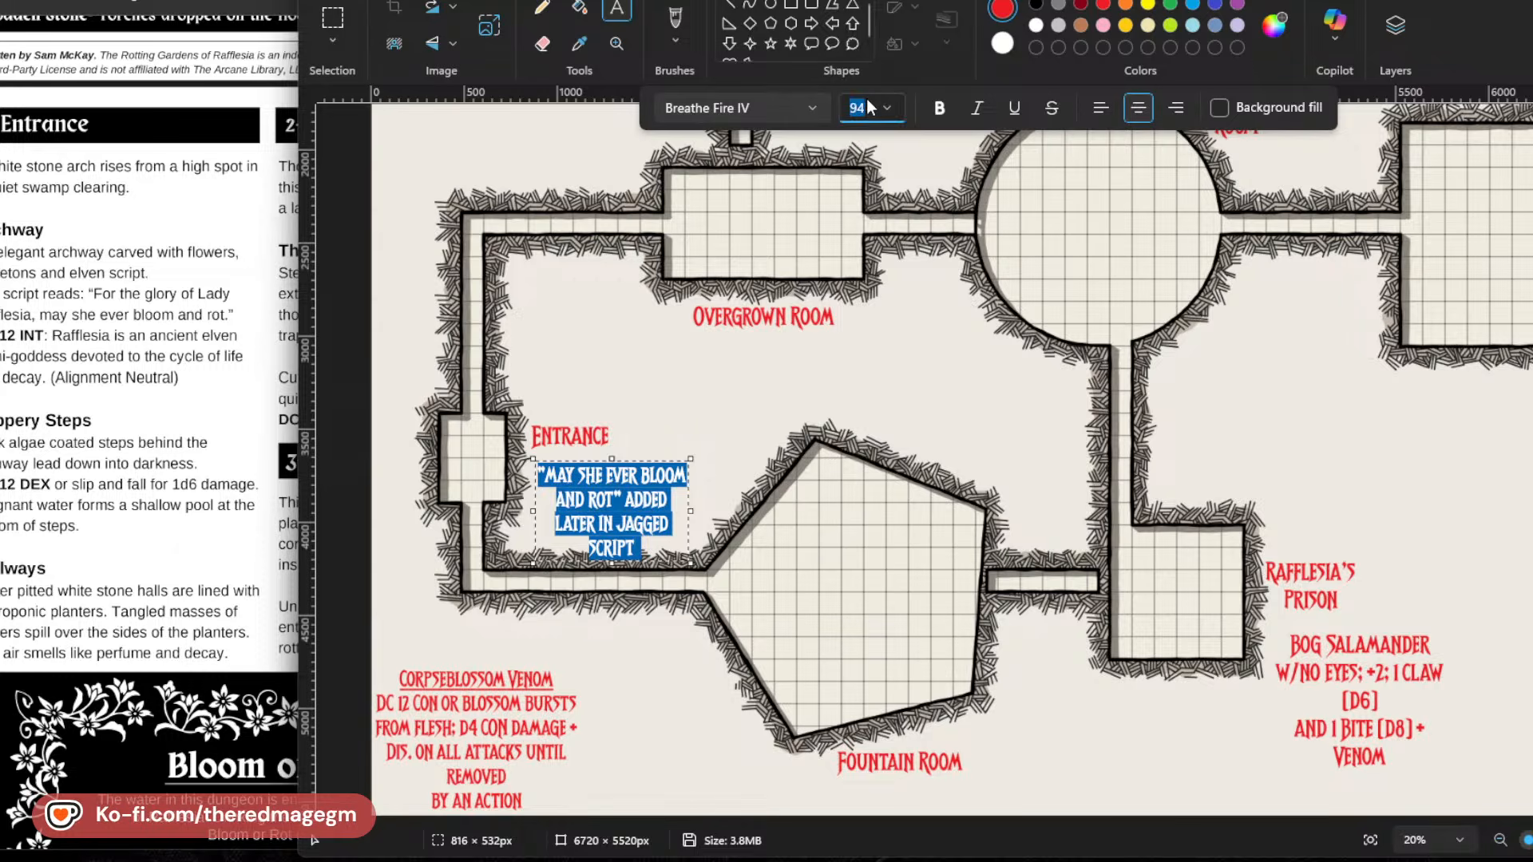
key(Return)
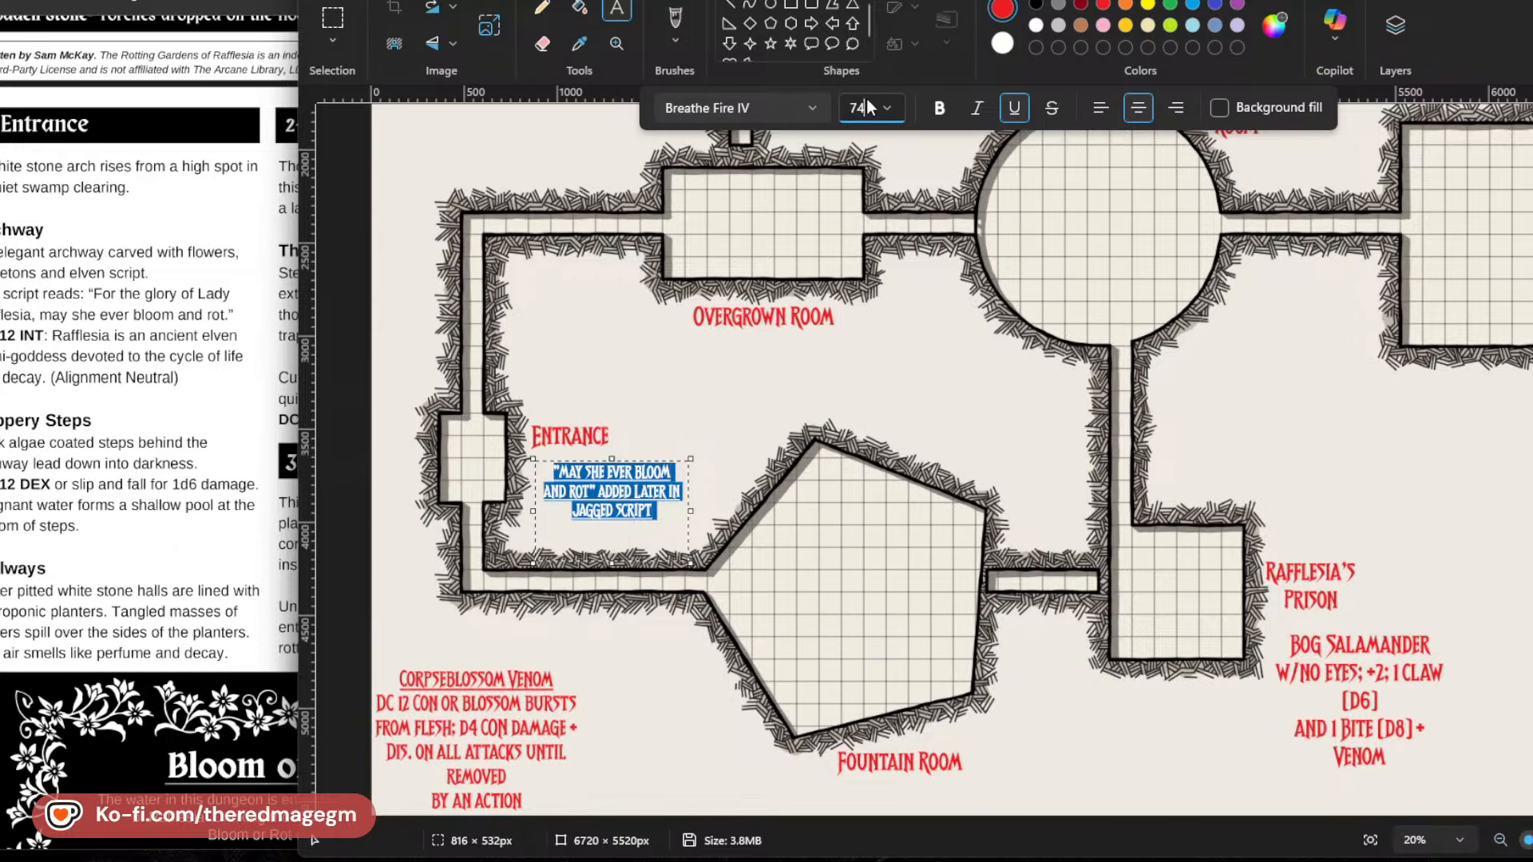
click(613, 493)
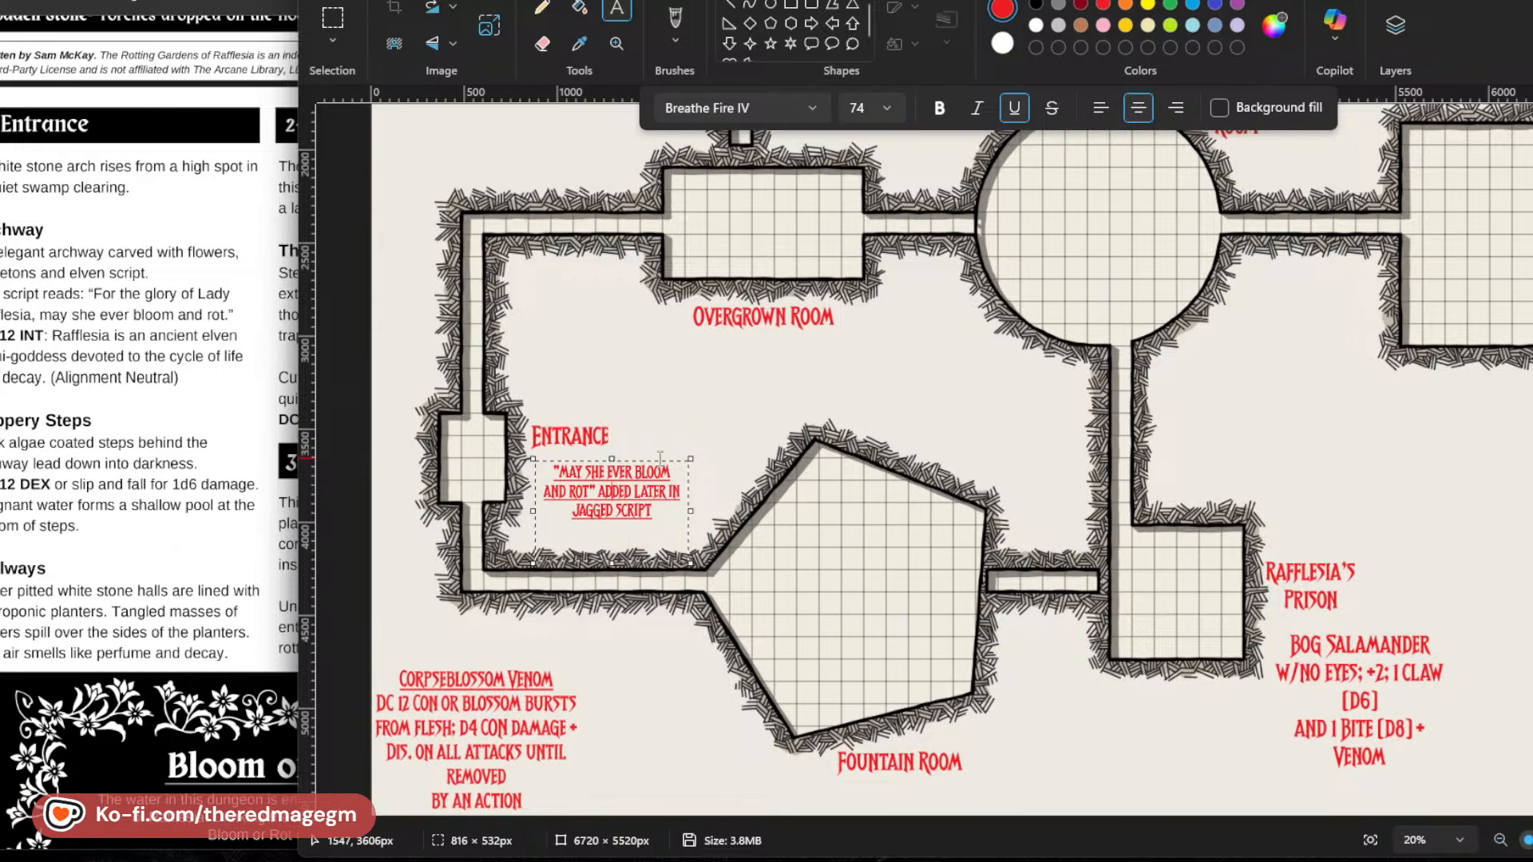
drag(653, 461, 648, 448)
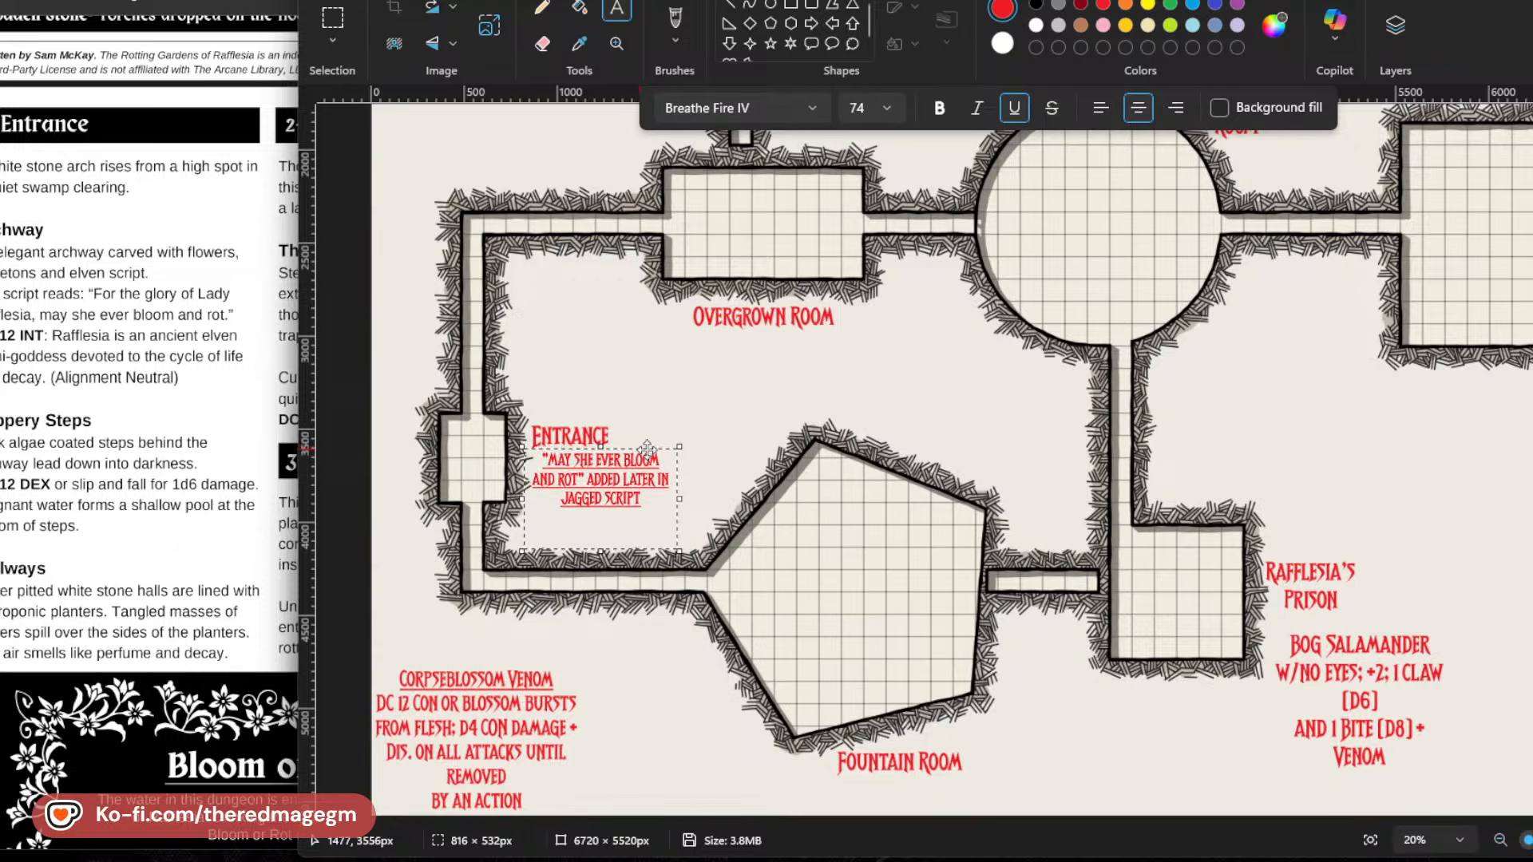
click(679, 392)
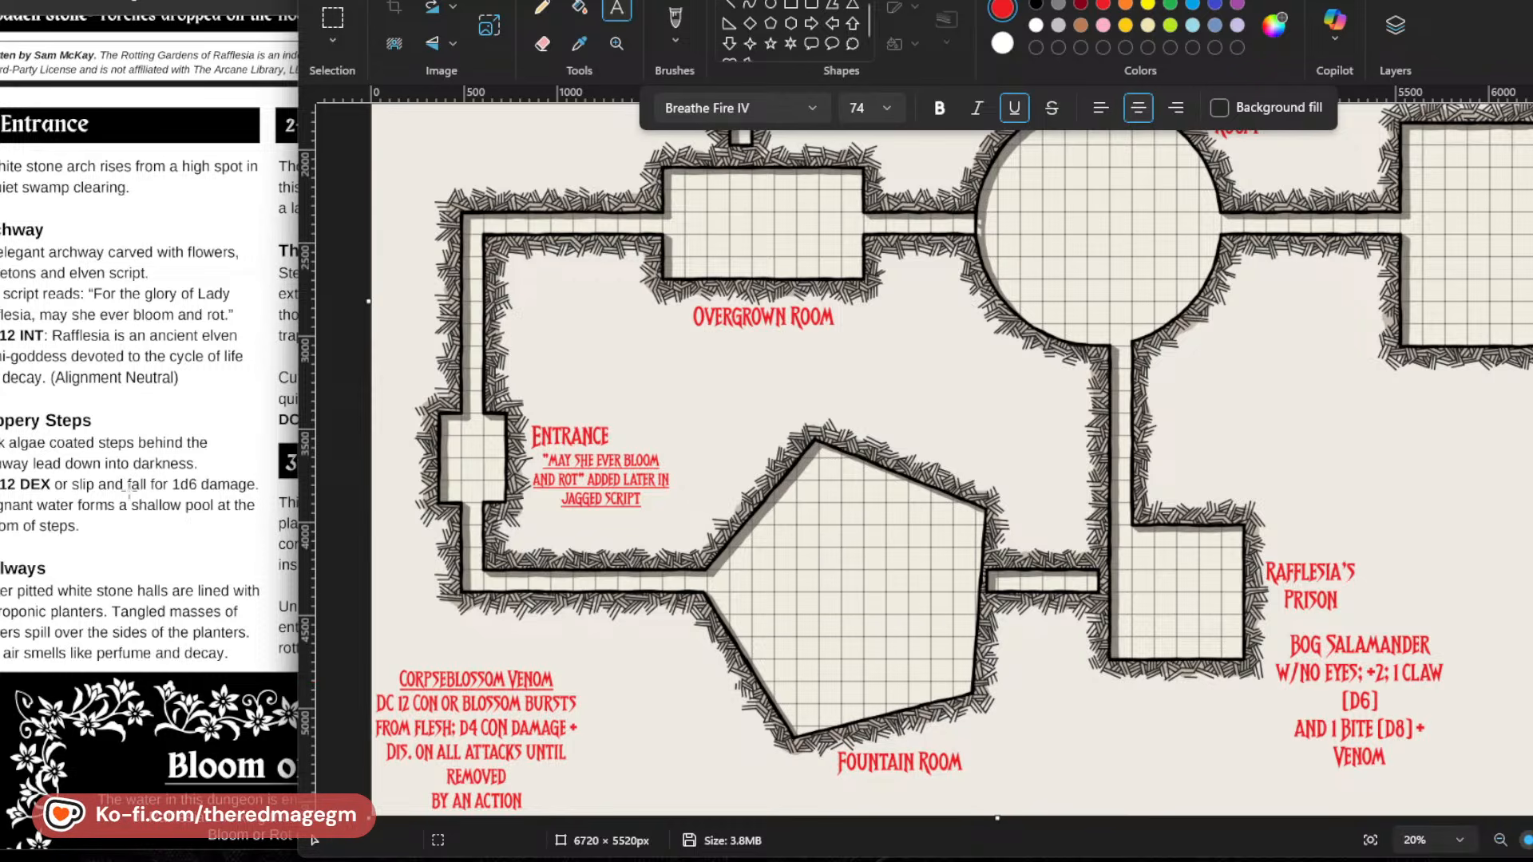
Examine the Overgrown Room, Corpse Flower Room and Bloom or Rot descriptions in the adventure PDF against the matching rooms on the map.
click(128, 489)
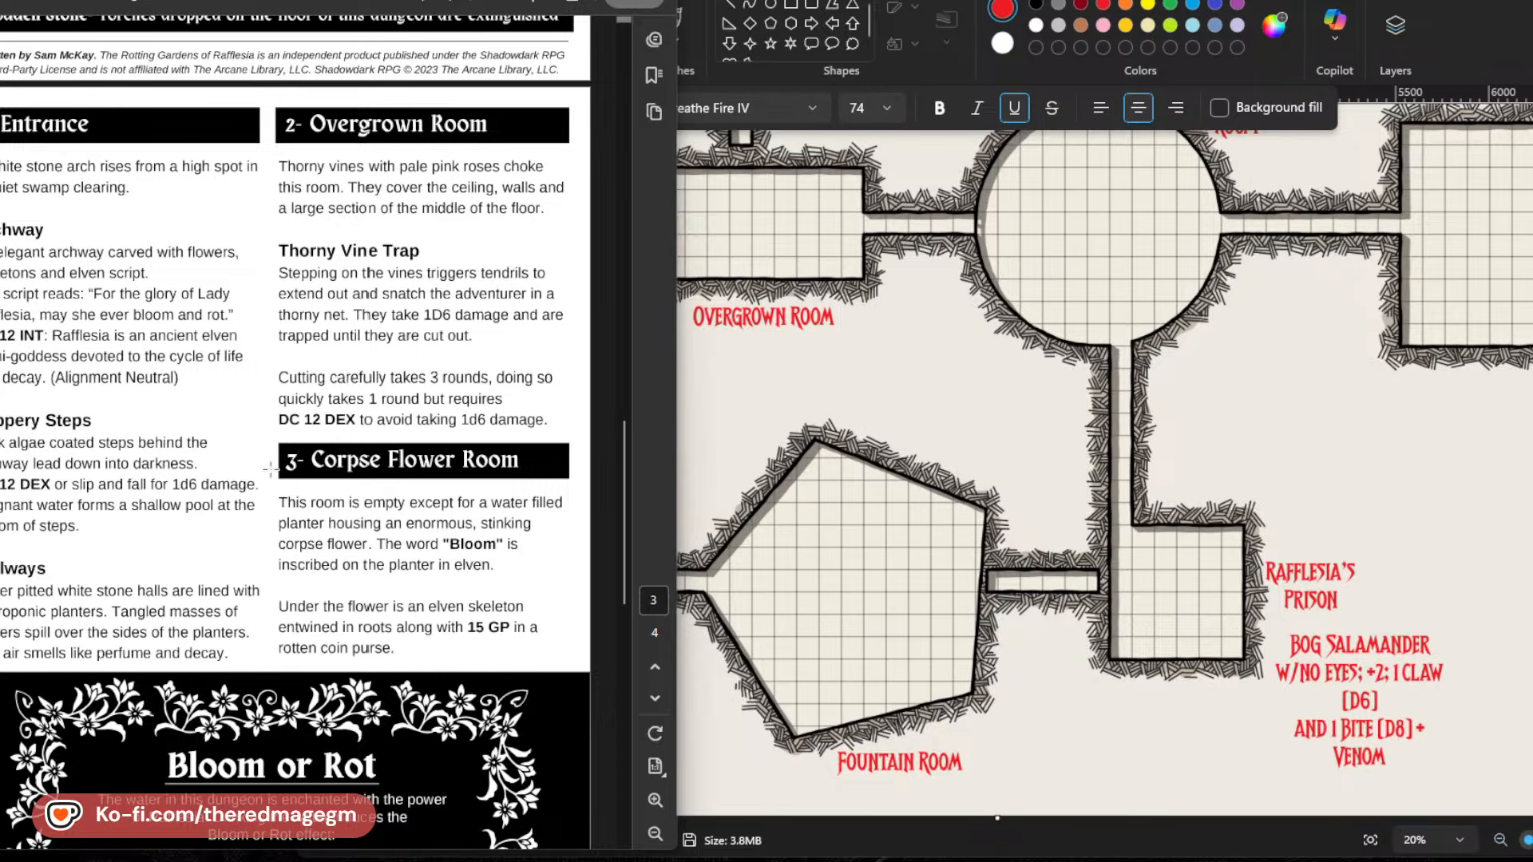
click(272, 469)
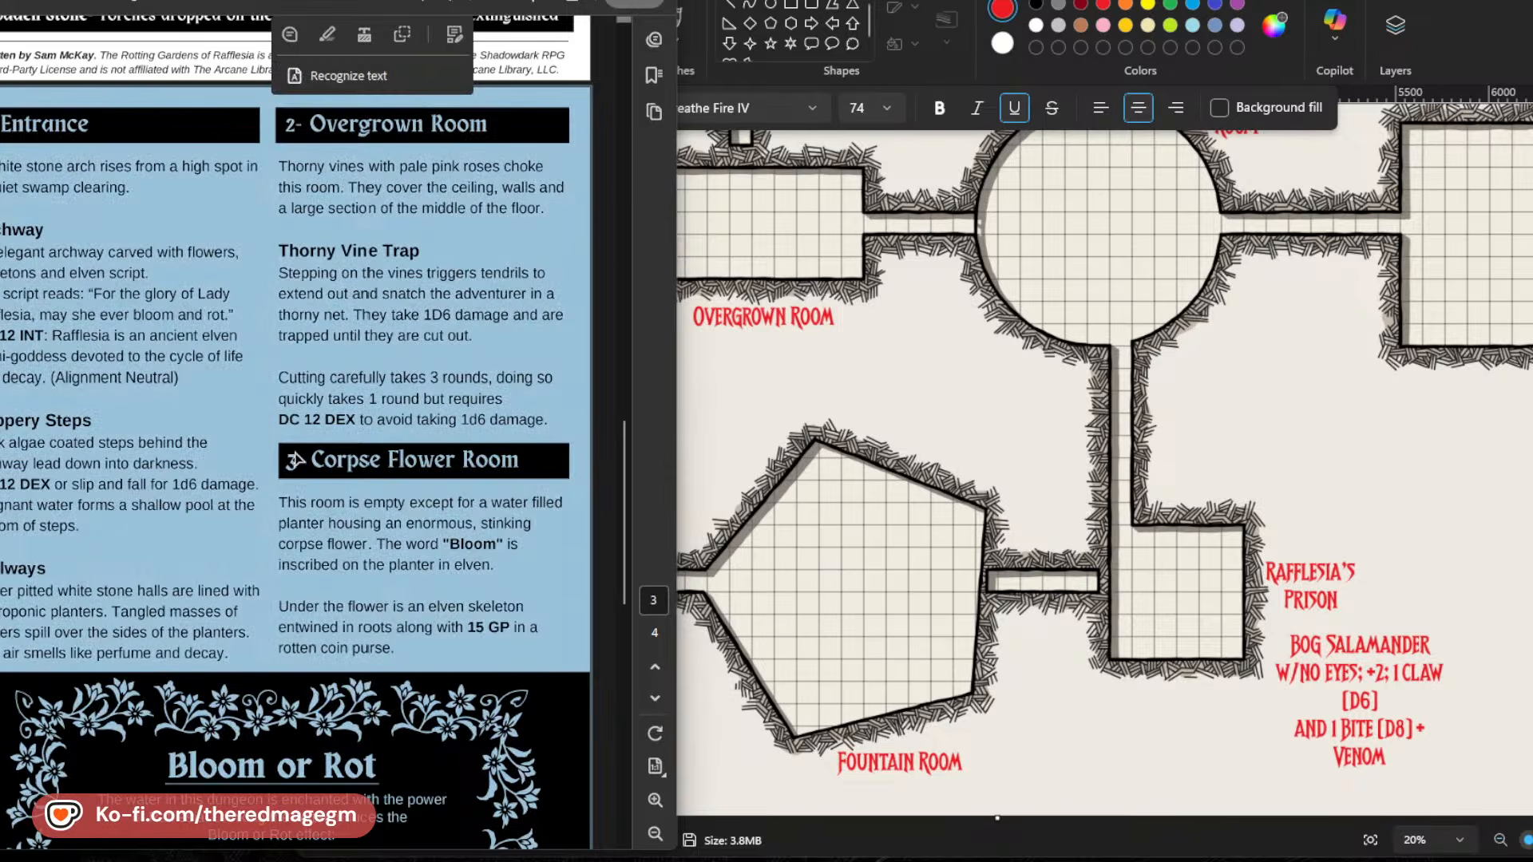
click(305, 522)
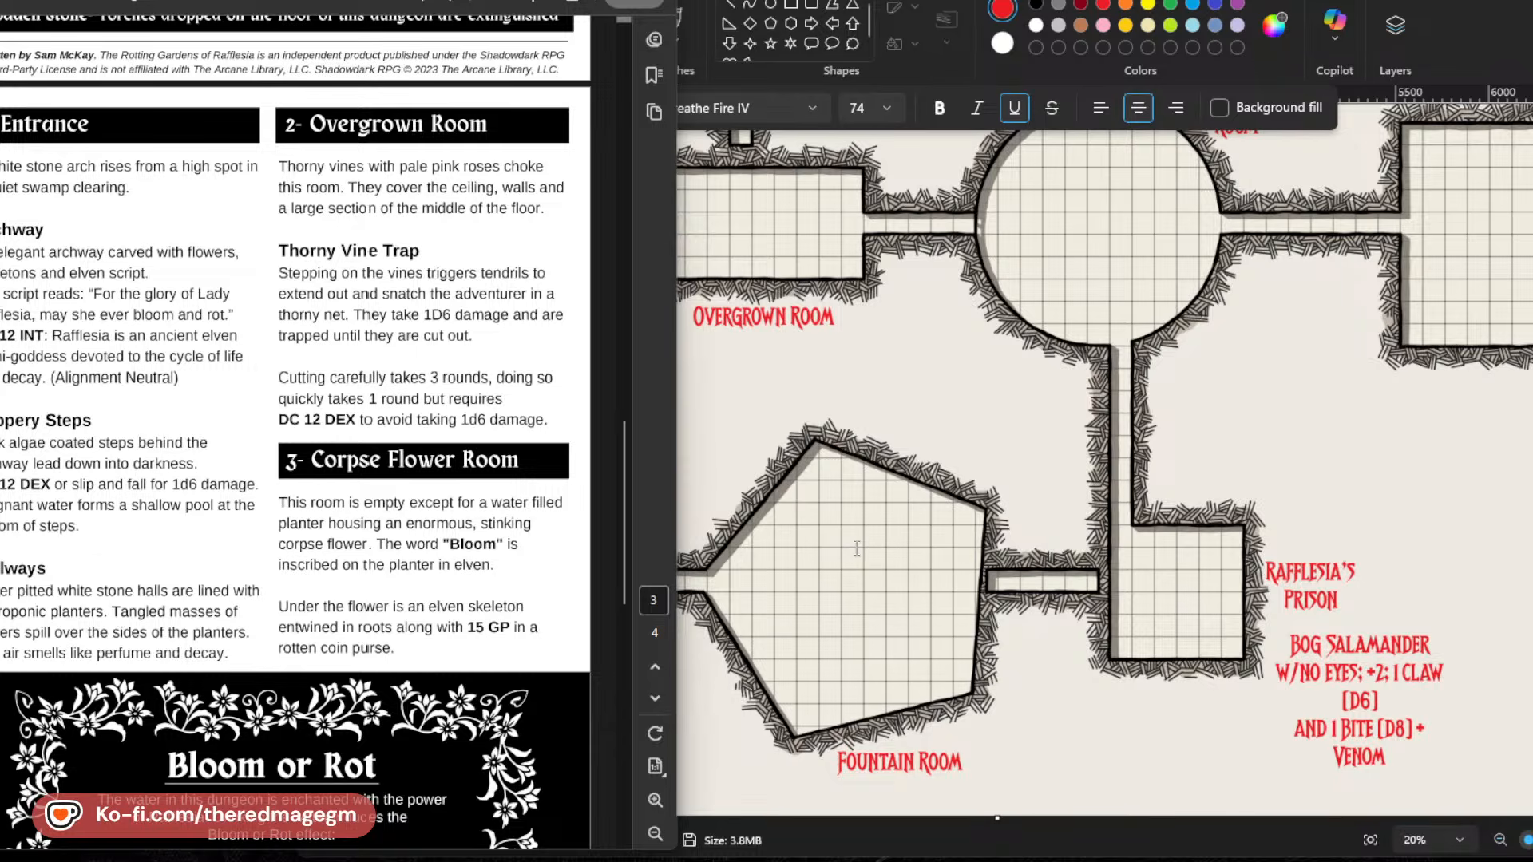
scroll(857, 548, up, 4)
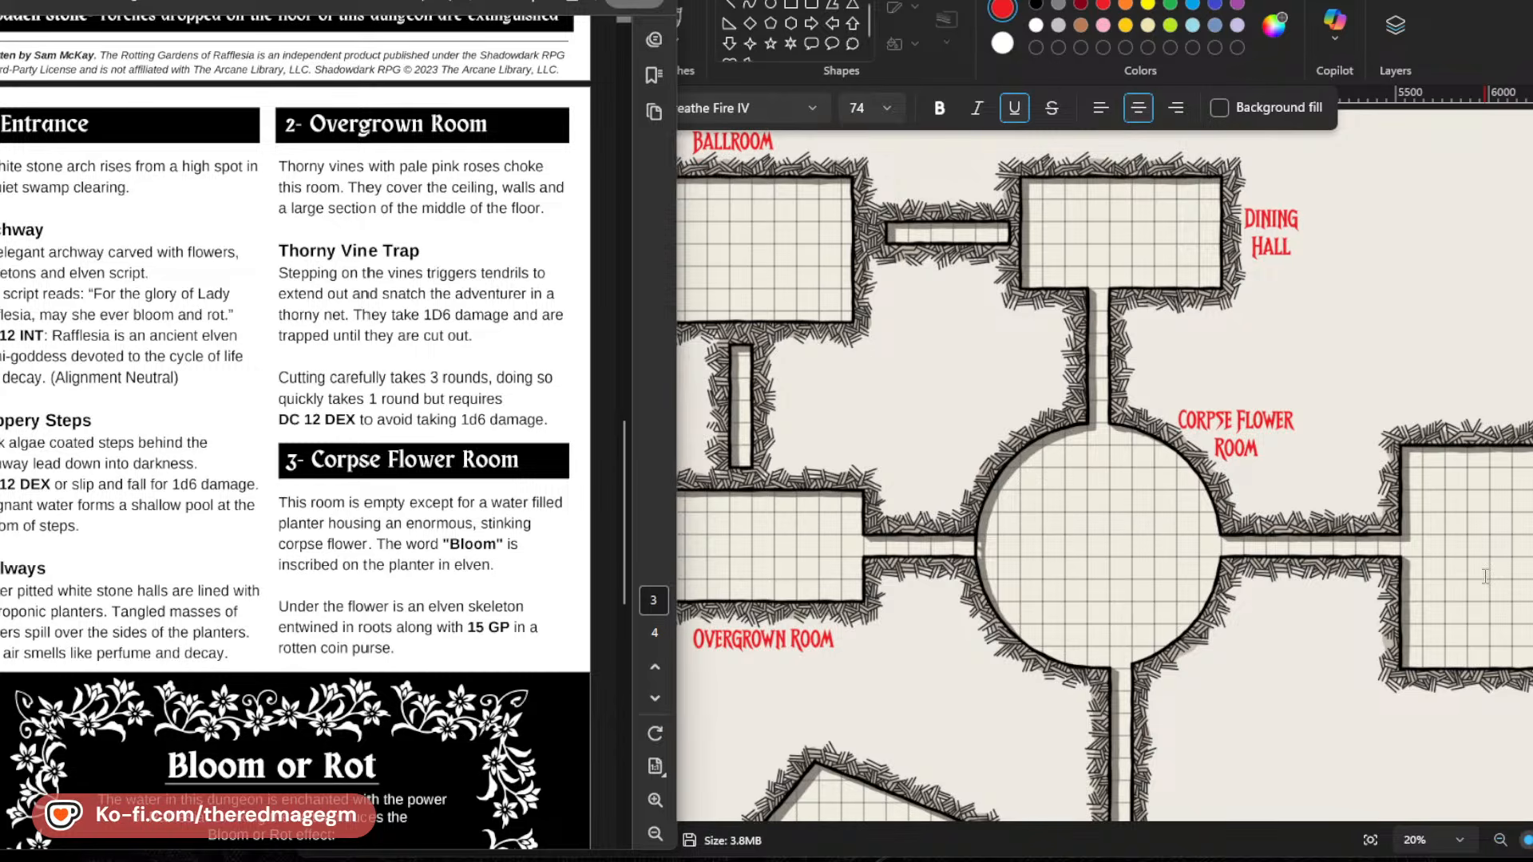
scroll(286, 731, down, 2)
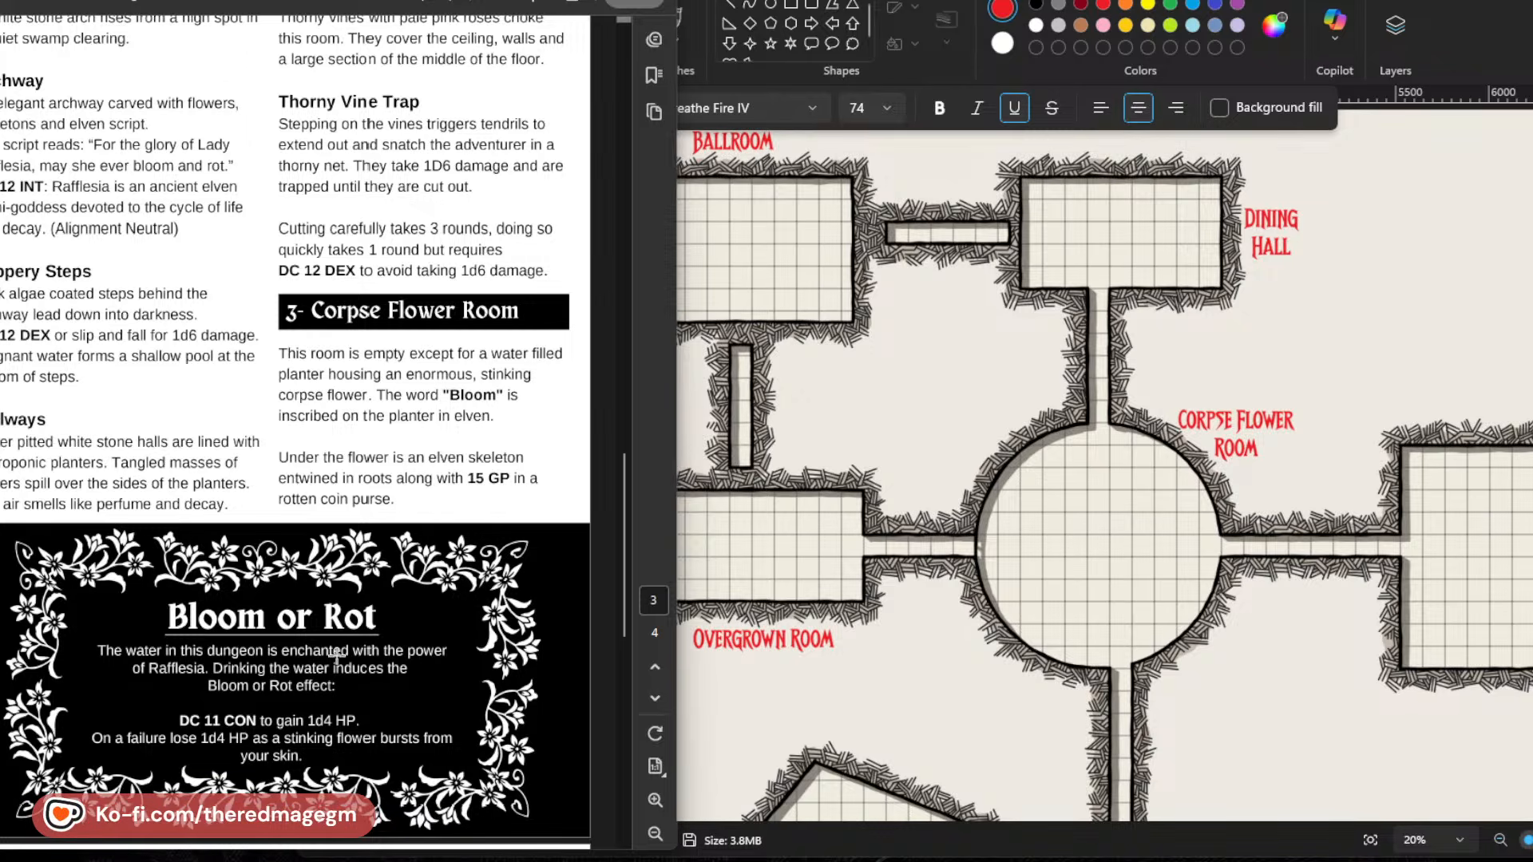
scroll(887, 710, down, 4)
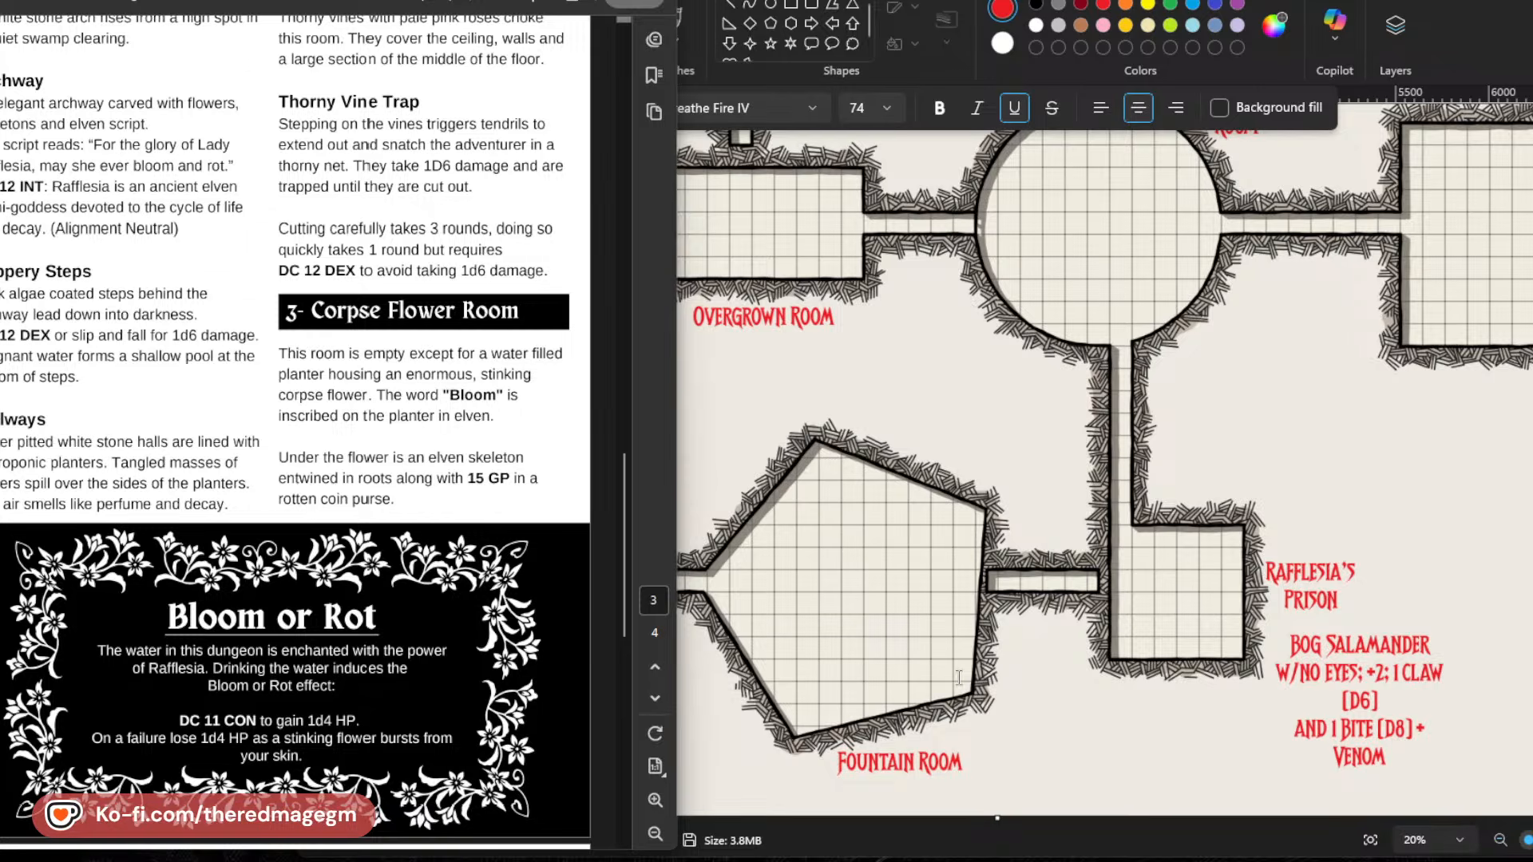
scroll(918, 383, up, 4)
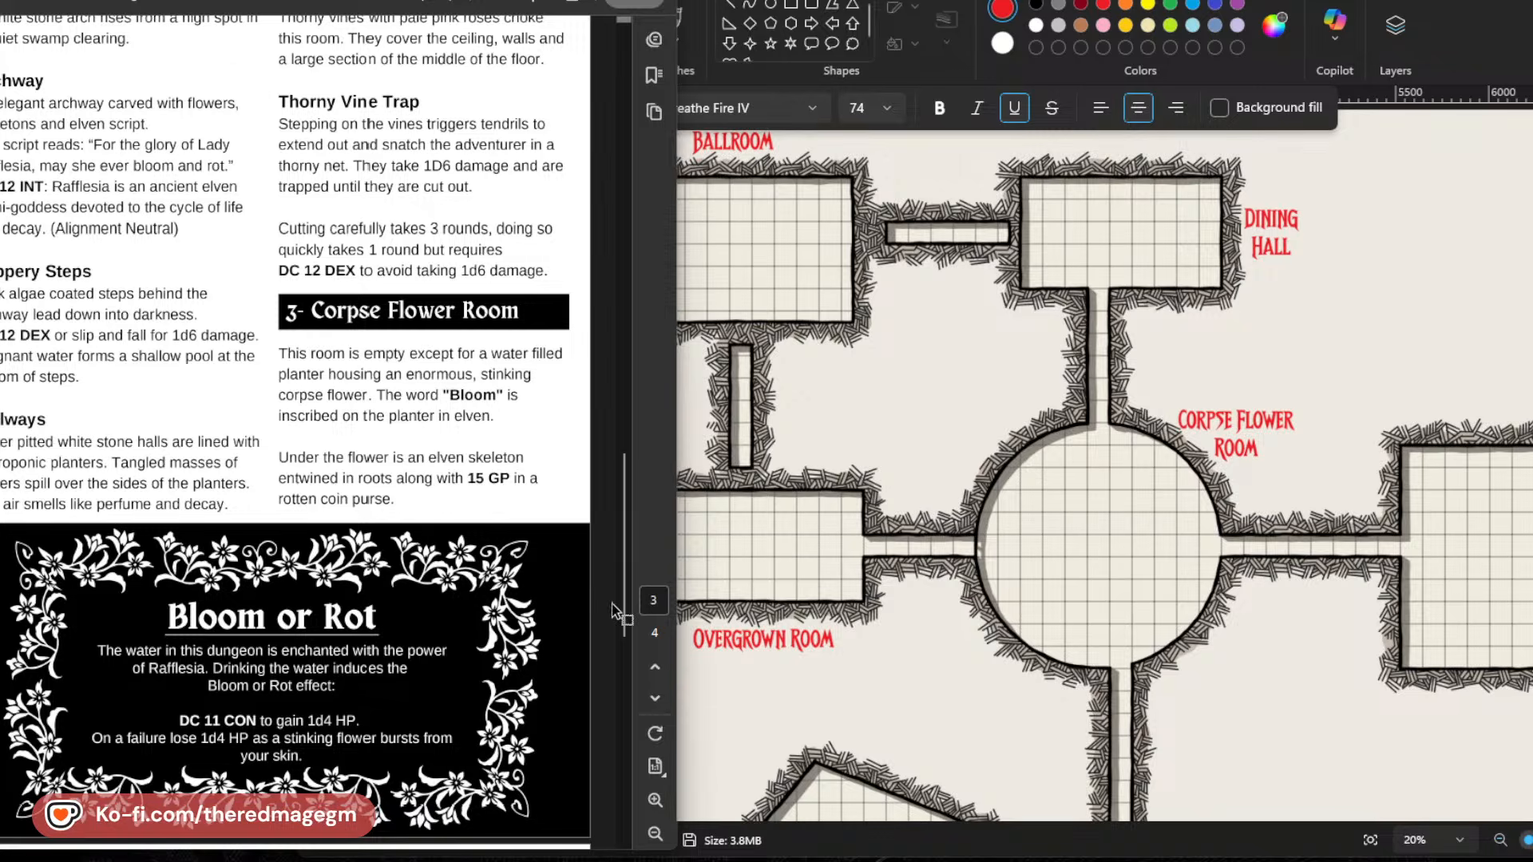
scroll(975, 628, down, 3)
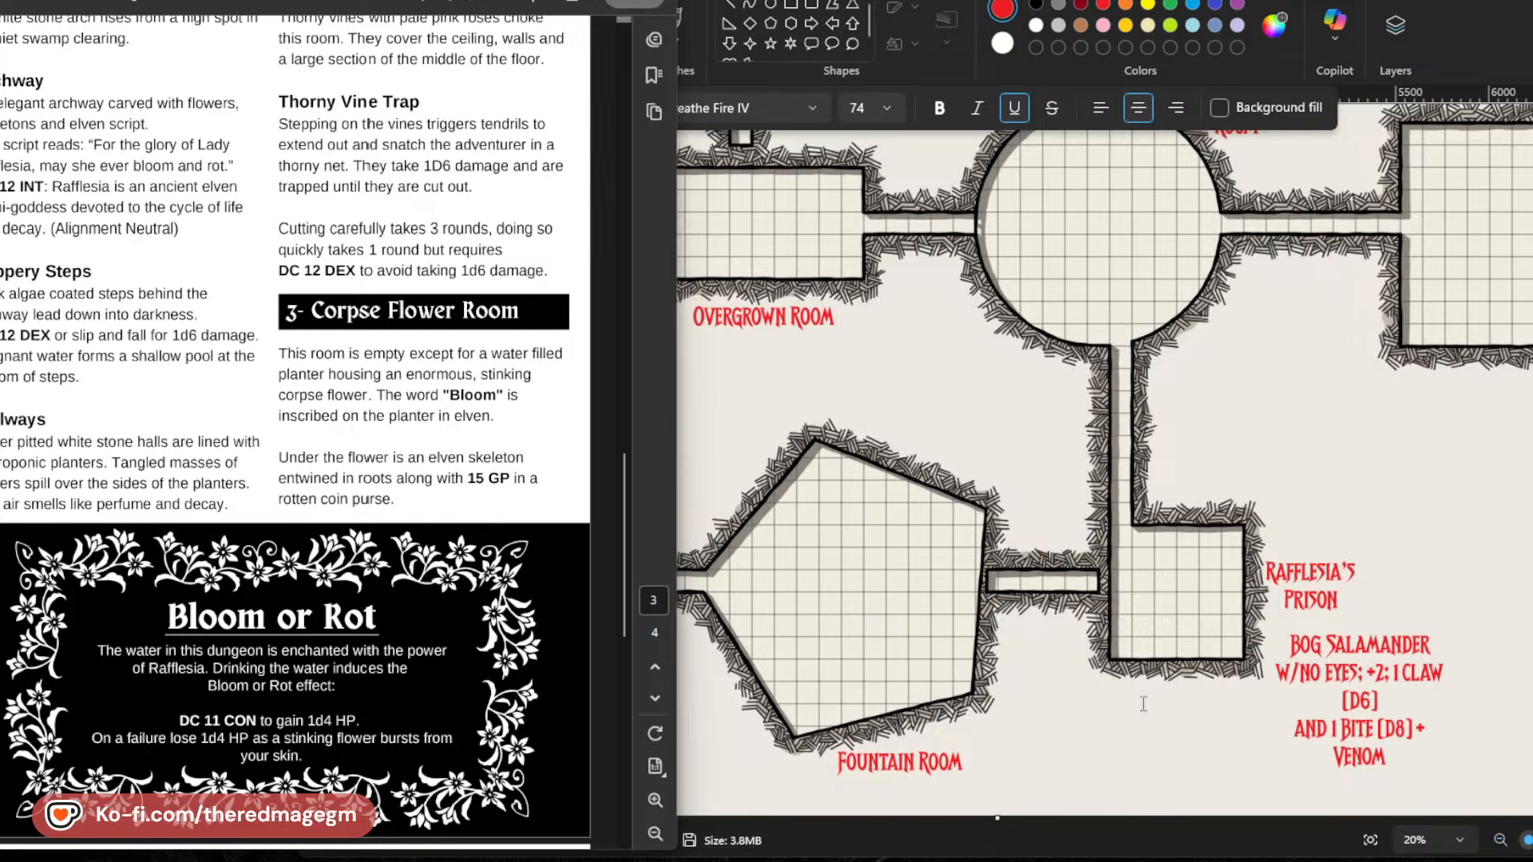
scroll(390, 564, down, 4)
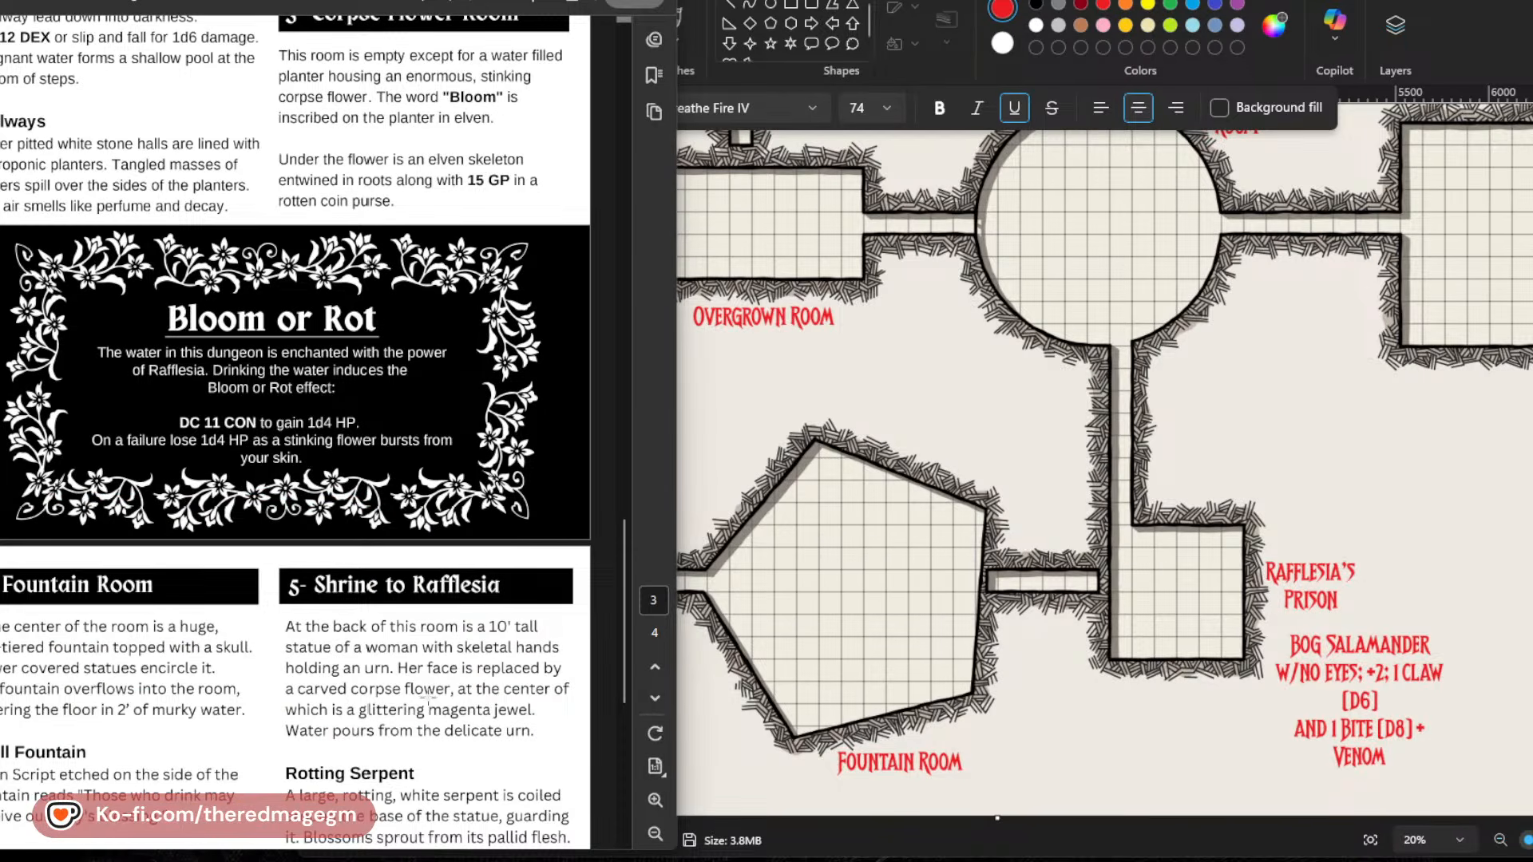
scroll(391, 578, up, 8)
scroll(391, 578, down, 1)
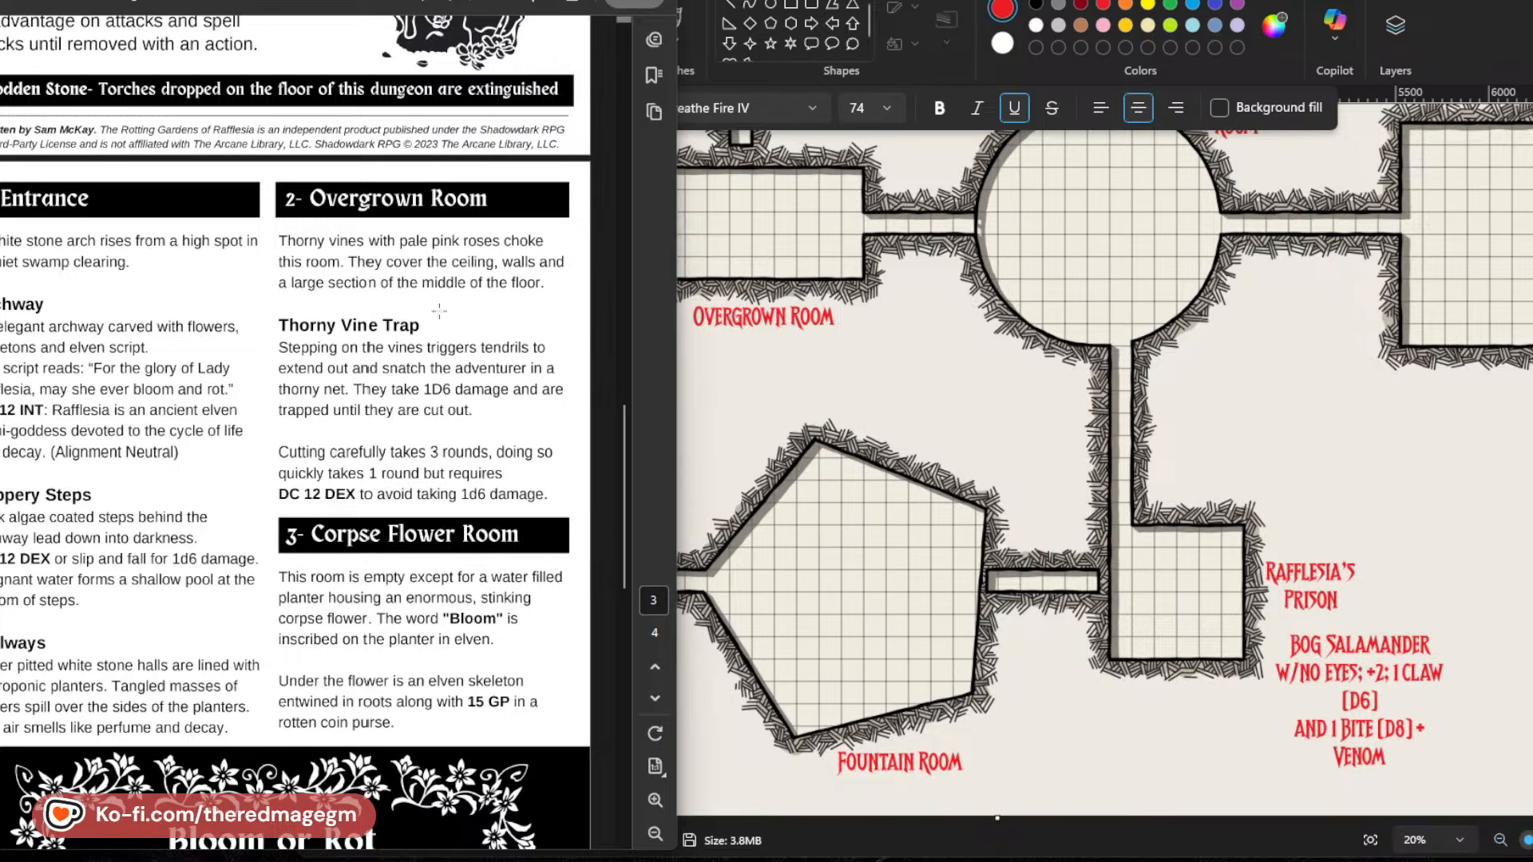
Examine the Corpse Flower Room and Bloom or Rot descriptions in the adventure PDF and check the Hornswoggler entry in the Word notes.
scroll(384, 355, down, 3)
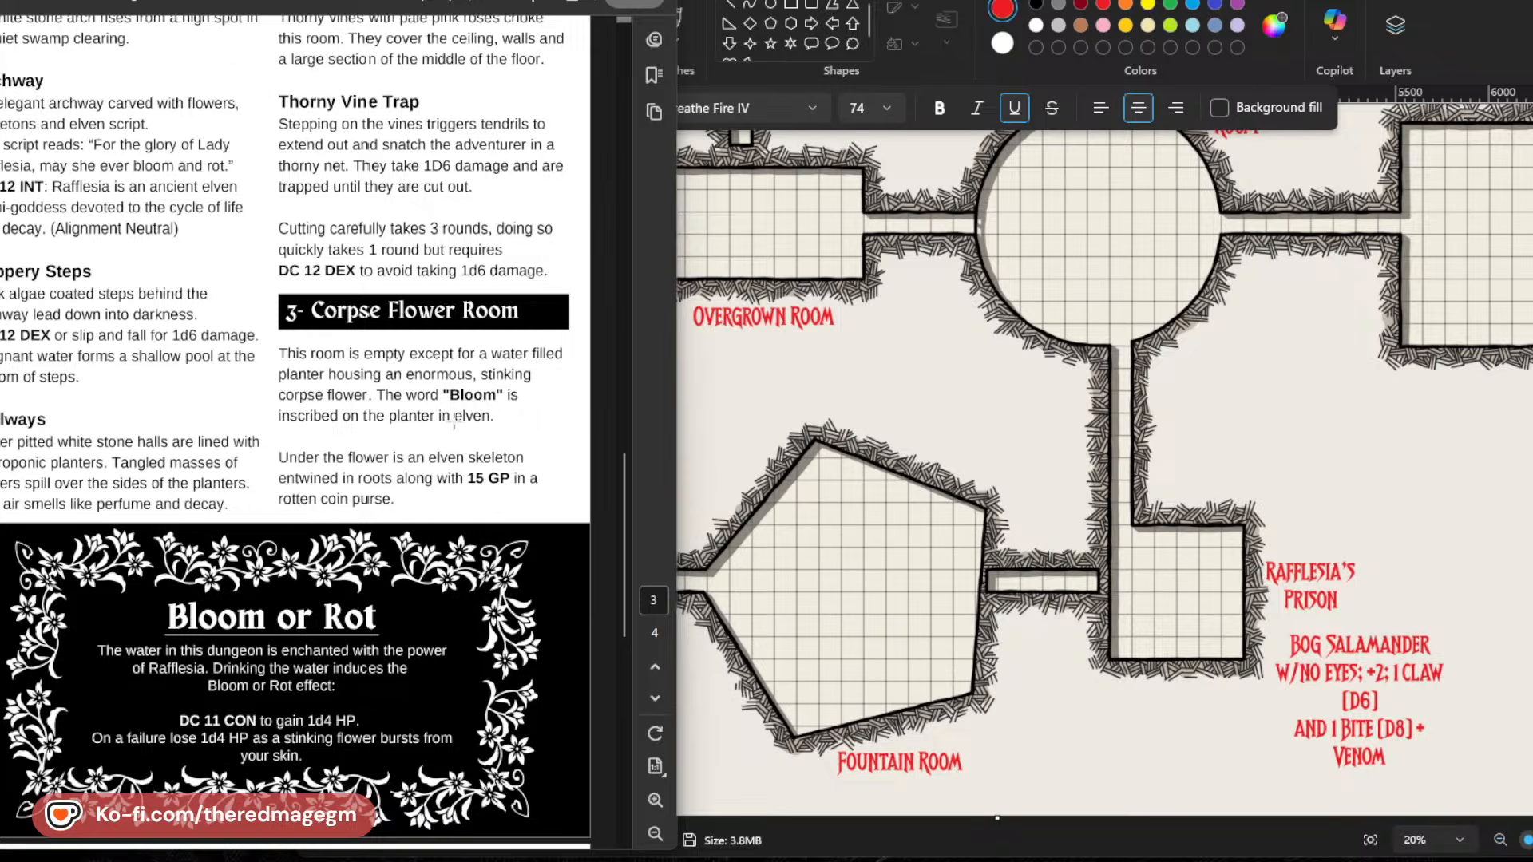
scroll(1197, 263, up, 3)
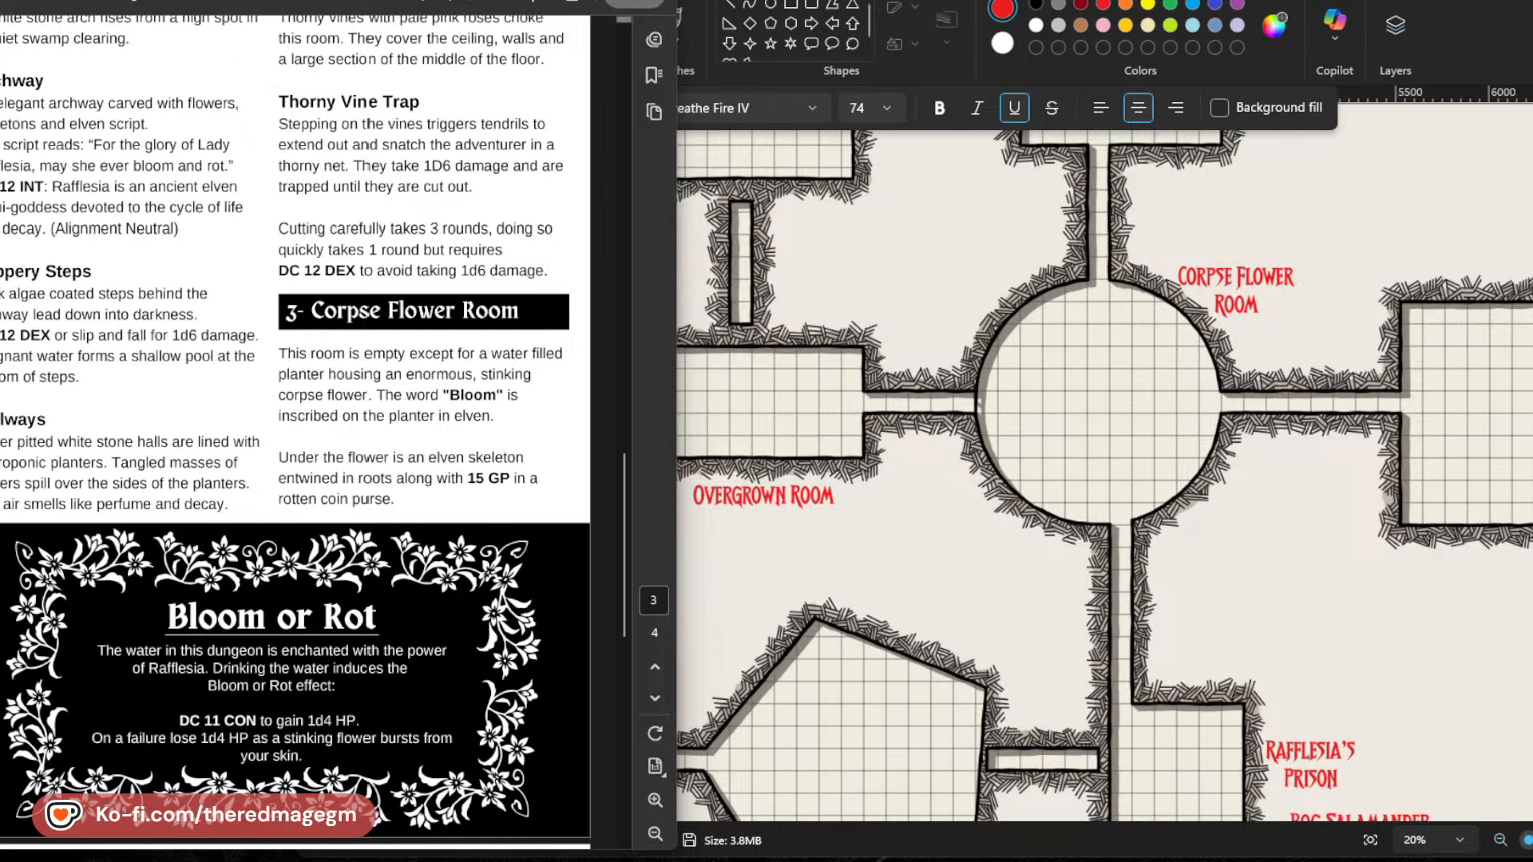
mouse_move(309, 860)
click(254, 787)
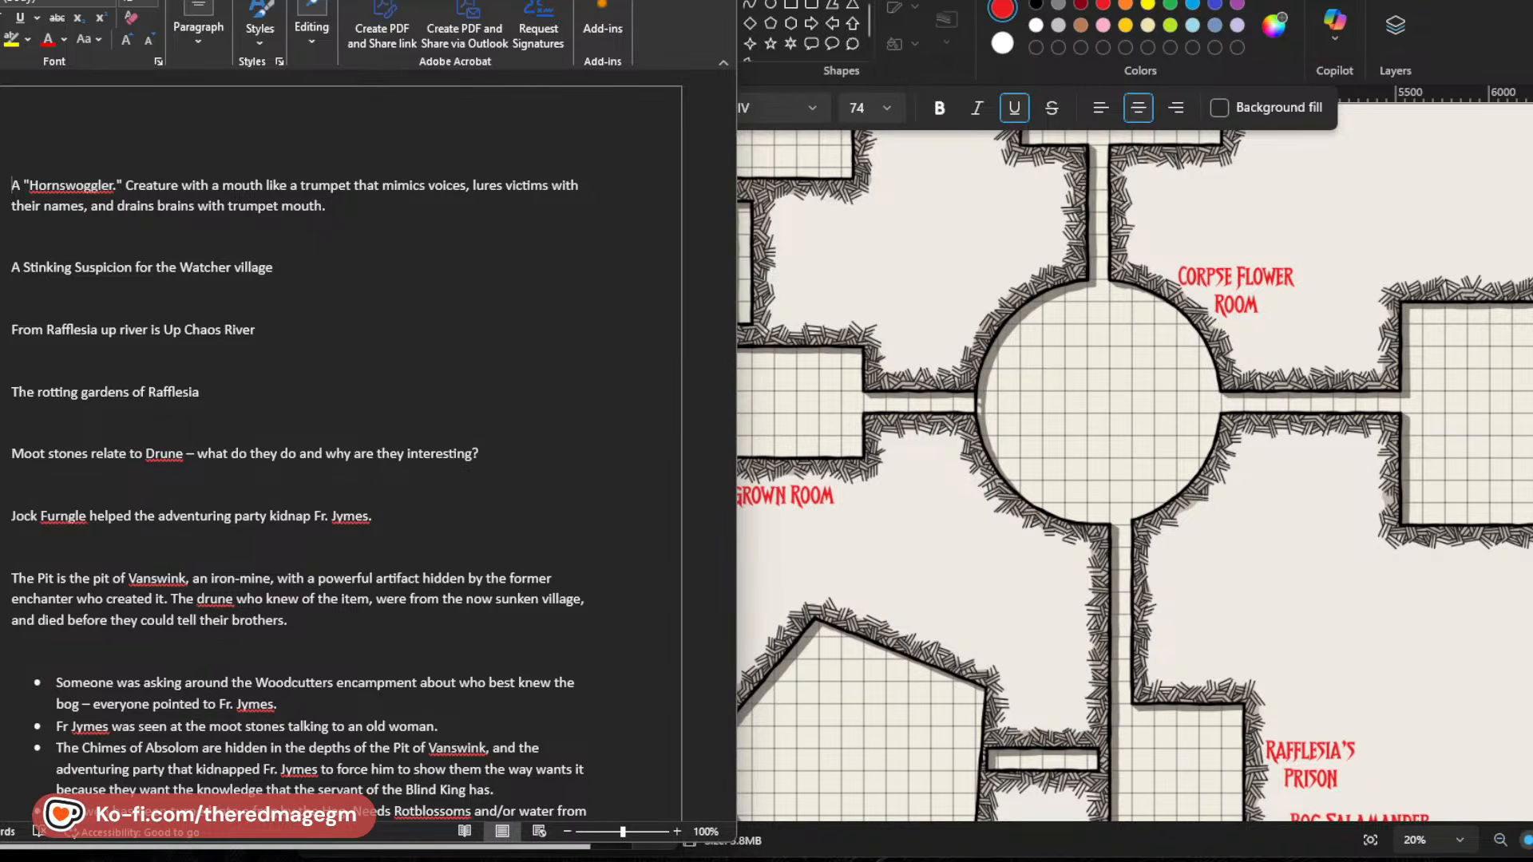
click(644, 2)
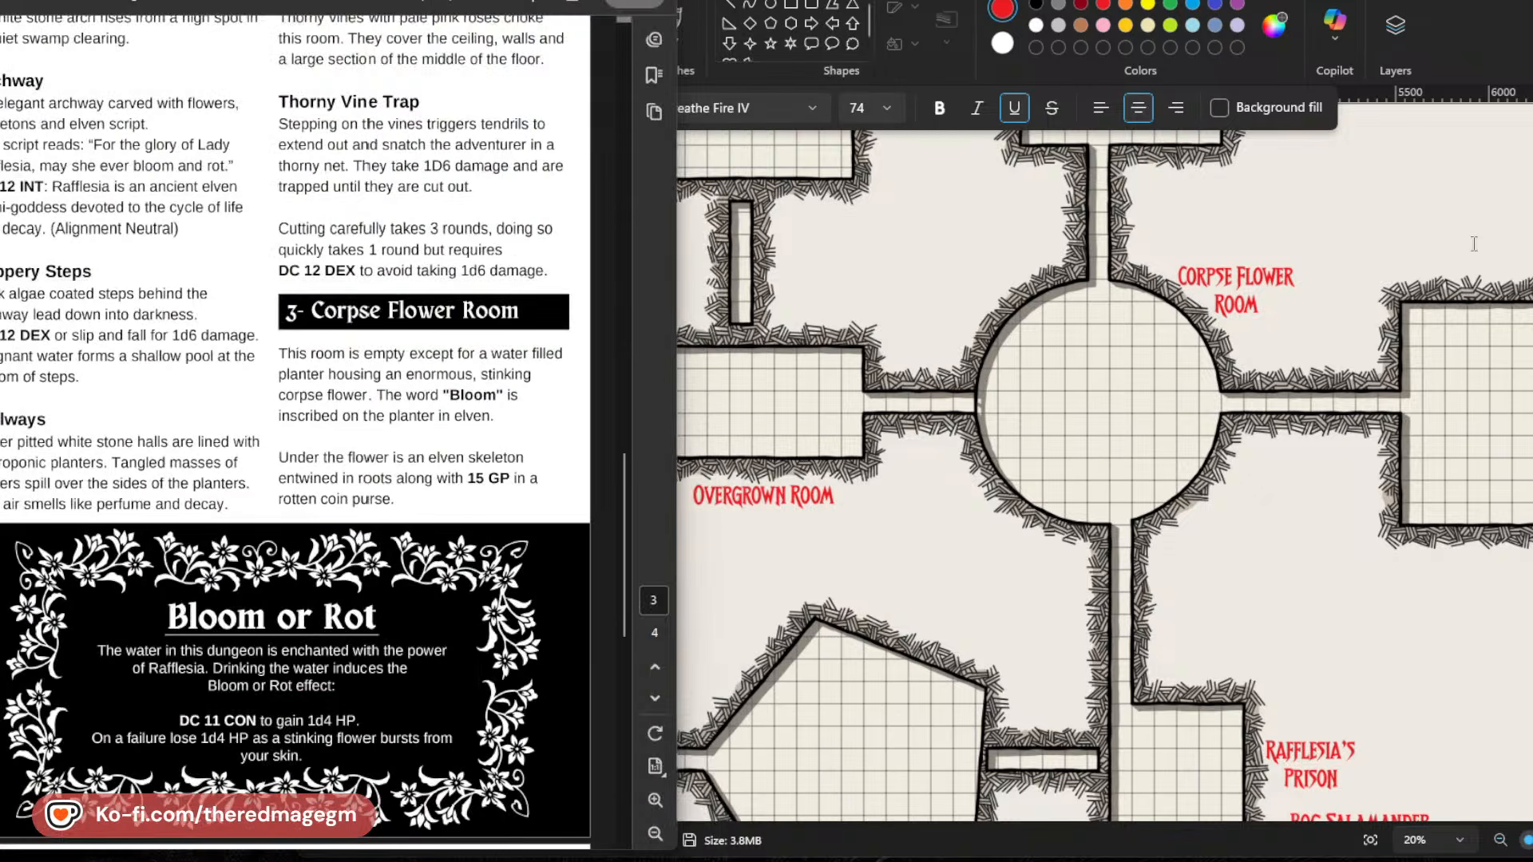
Switch to Paint and add the text "Hornswoggler's Lair" above the large room east of the Corpse Flower Room, at font size 108.
click(1374, 190)
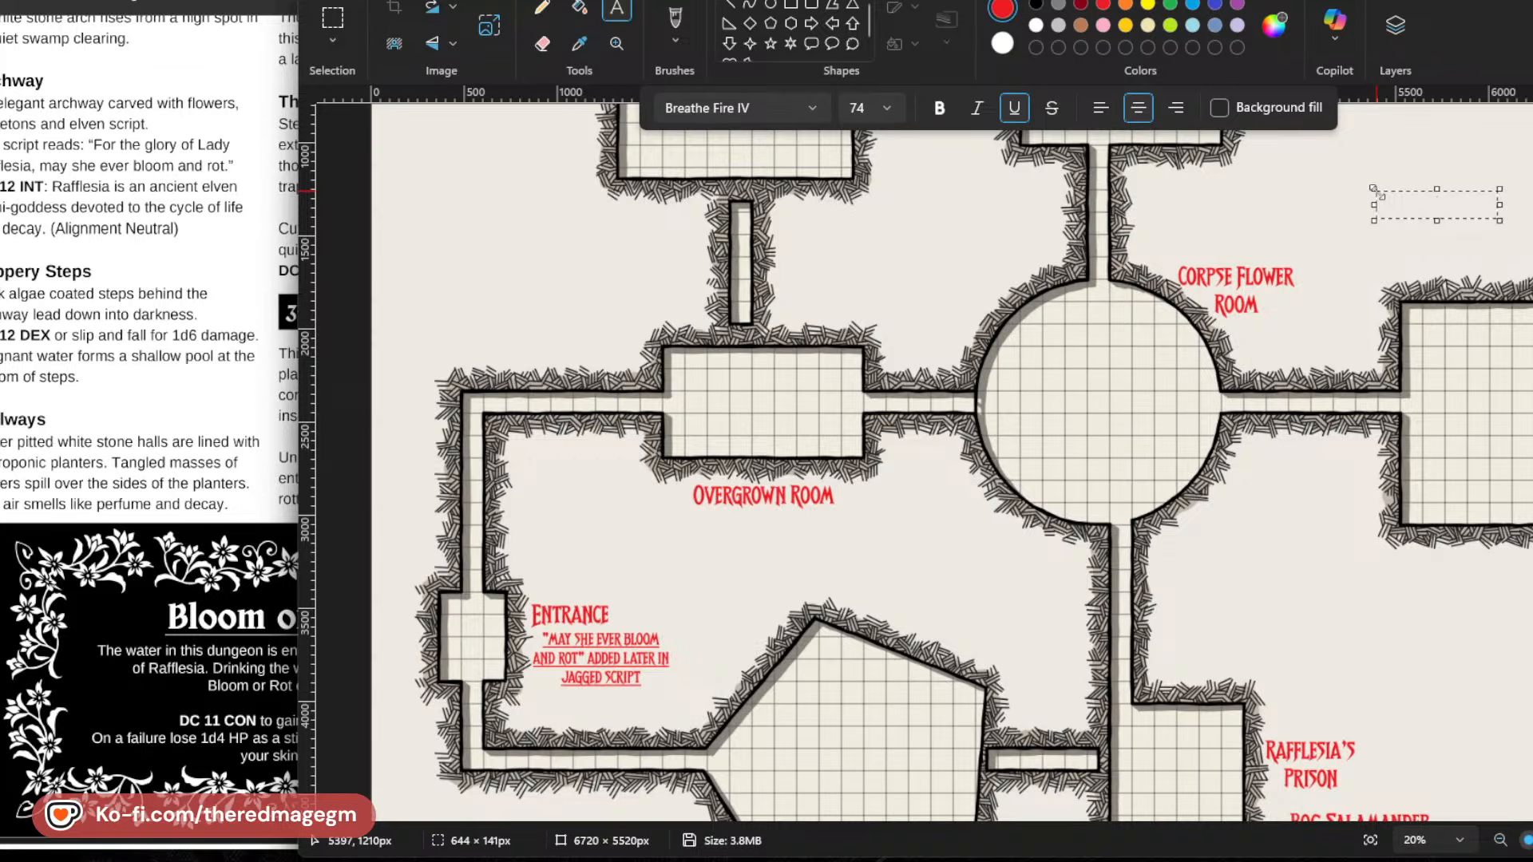
text(Hornswoggler)
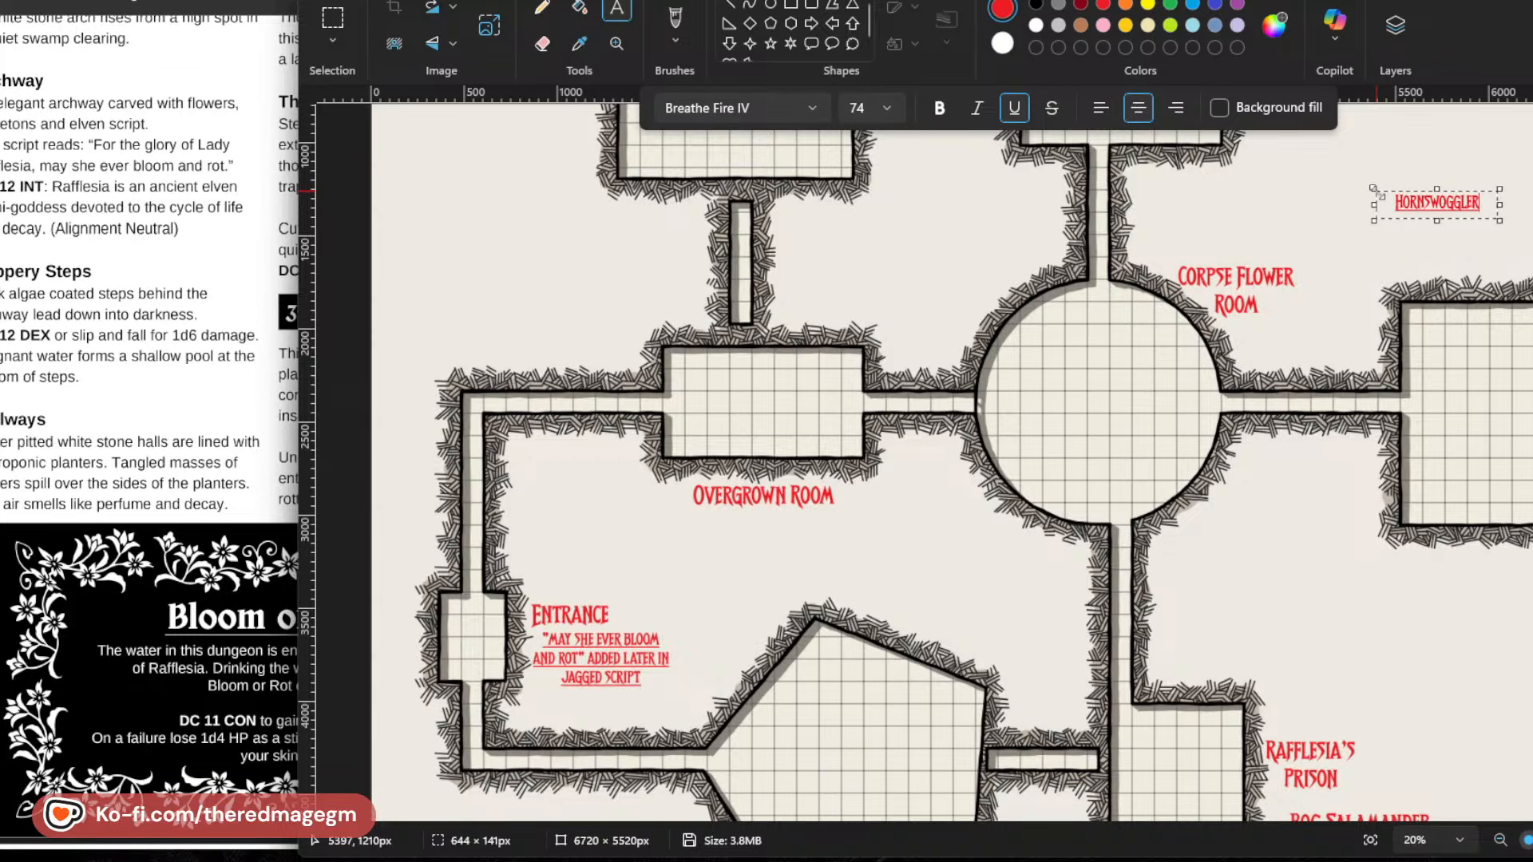
text('s Lair)
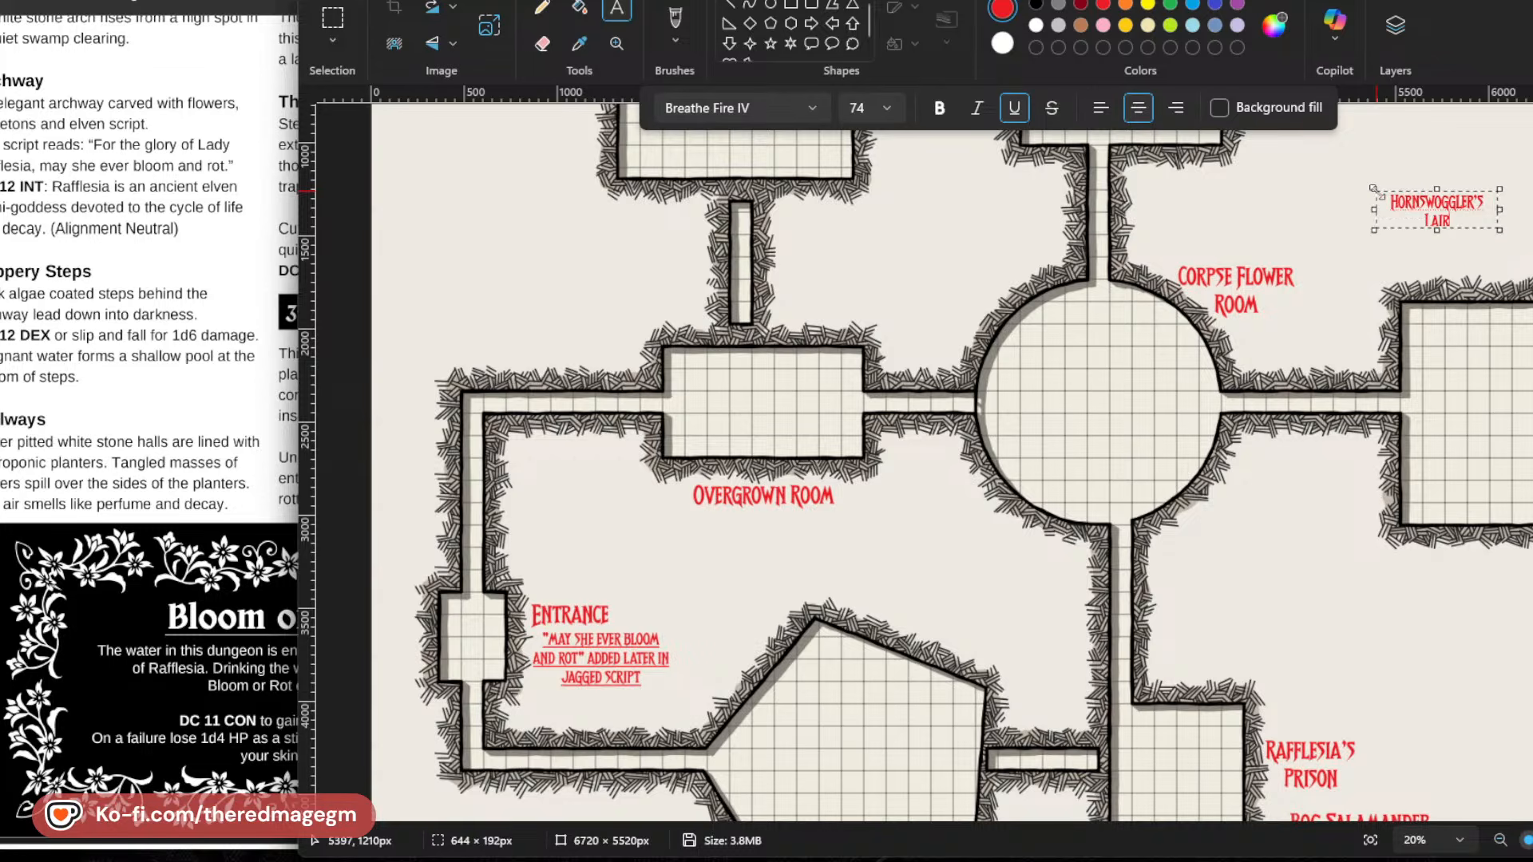
drag(1463, 224, 1354, 199)
click(851, 113)
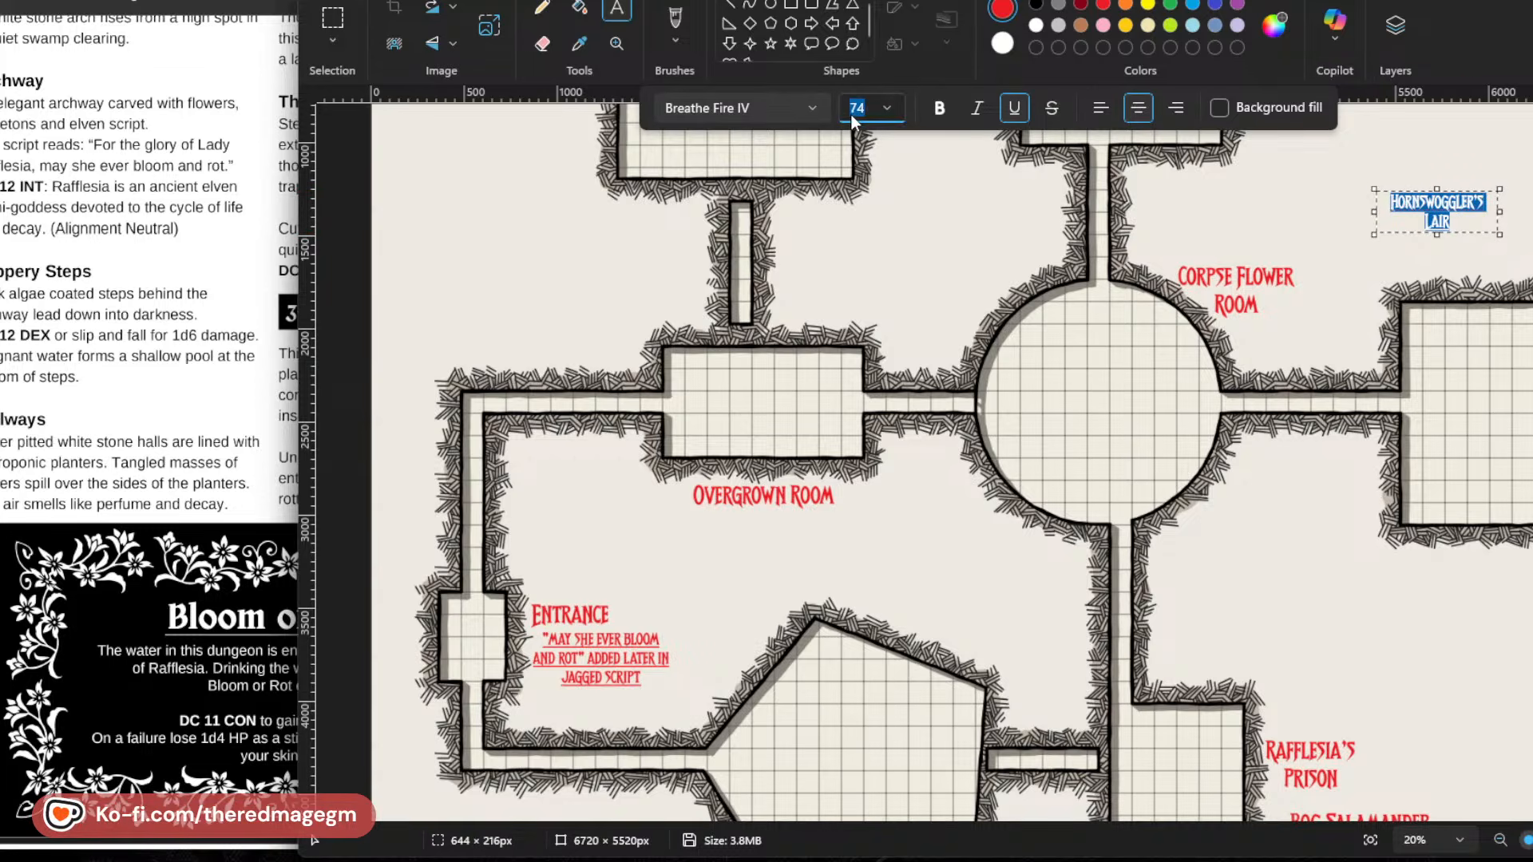
text(180)
key(Return)
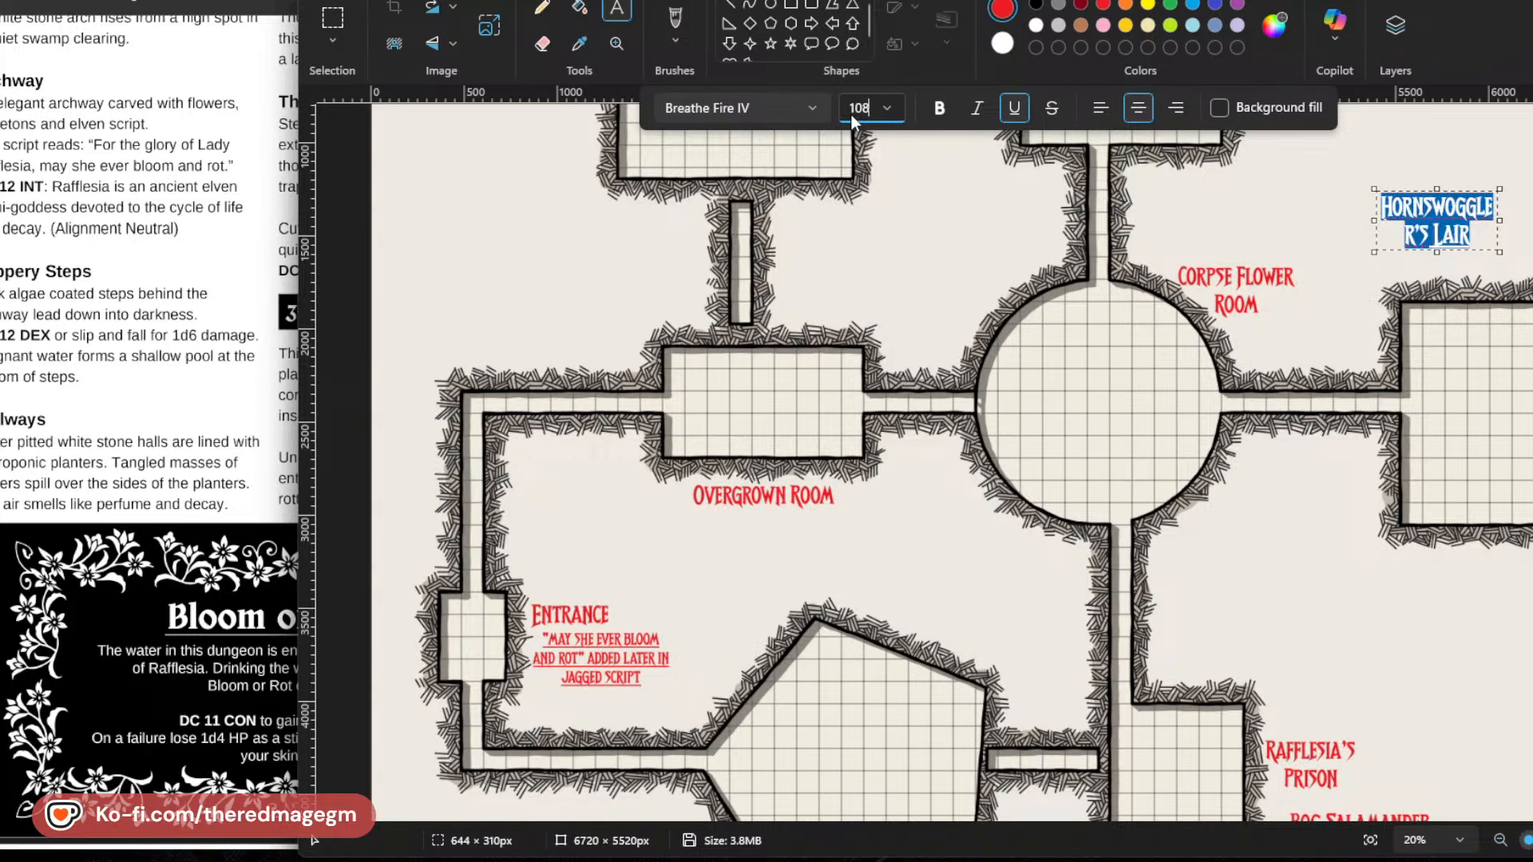
Widen the Hornswoggler's Lair text box so the name fits on one line, lower it to just above the room, and commit it.
drag(1503, 216, 1532, 218)
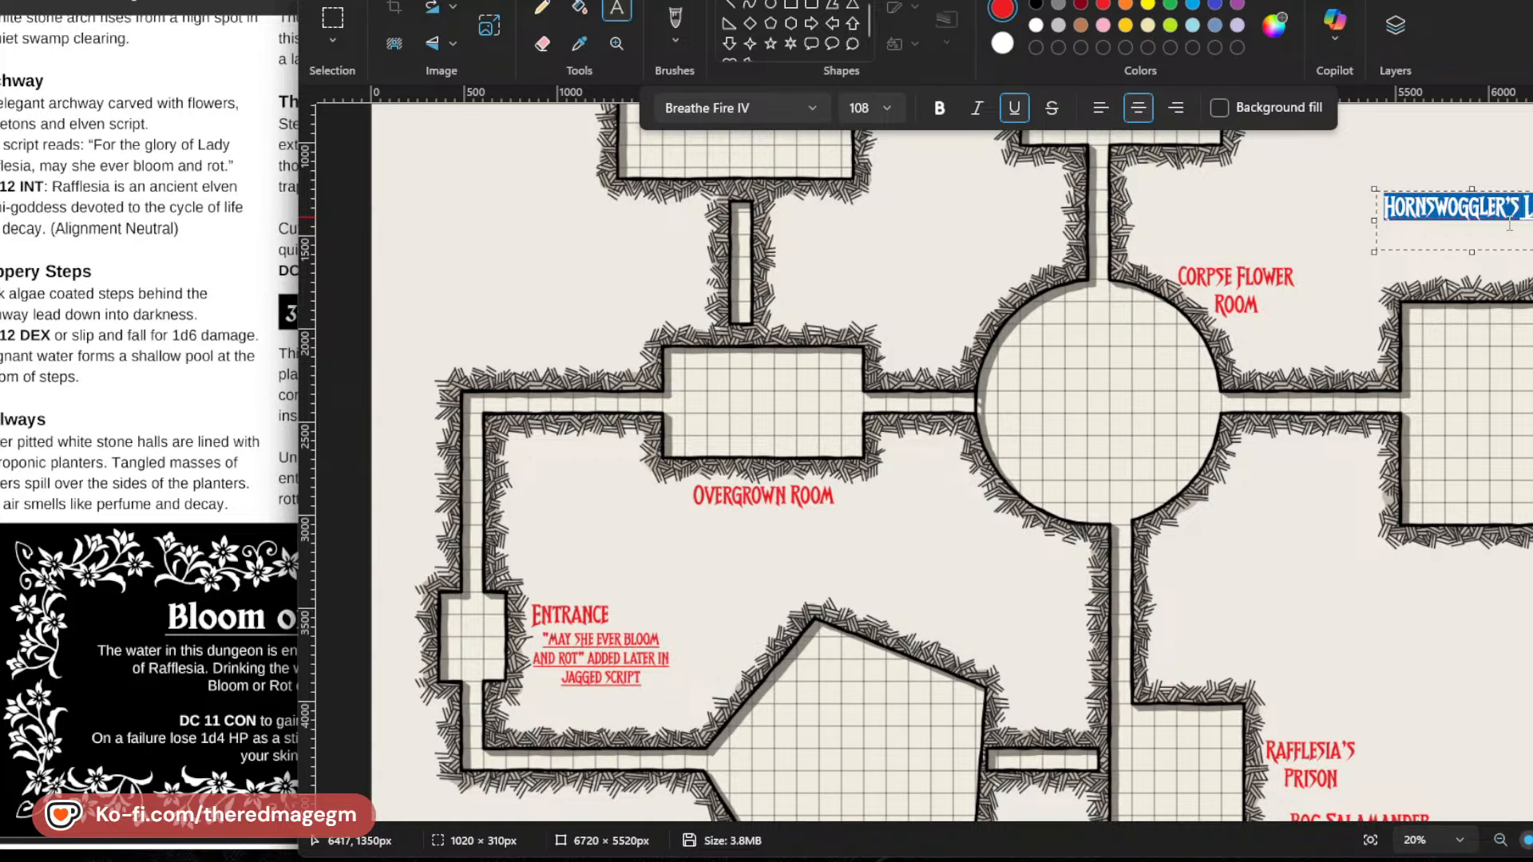
click(1510, 232)
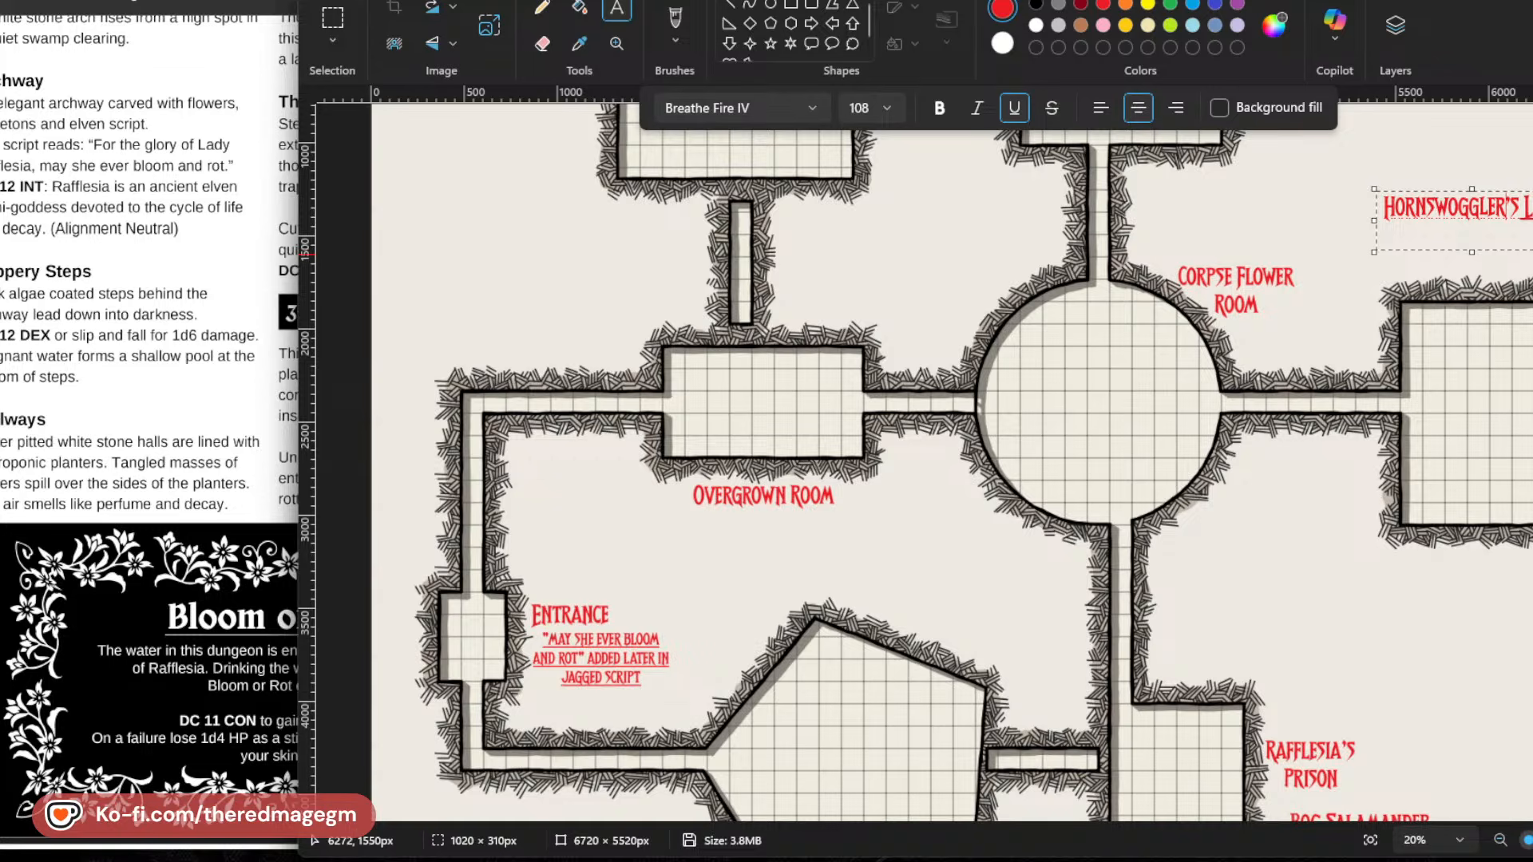
drag(1514, 190, 1517, 244)
click(1481, 638)
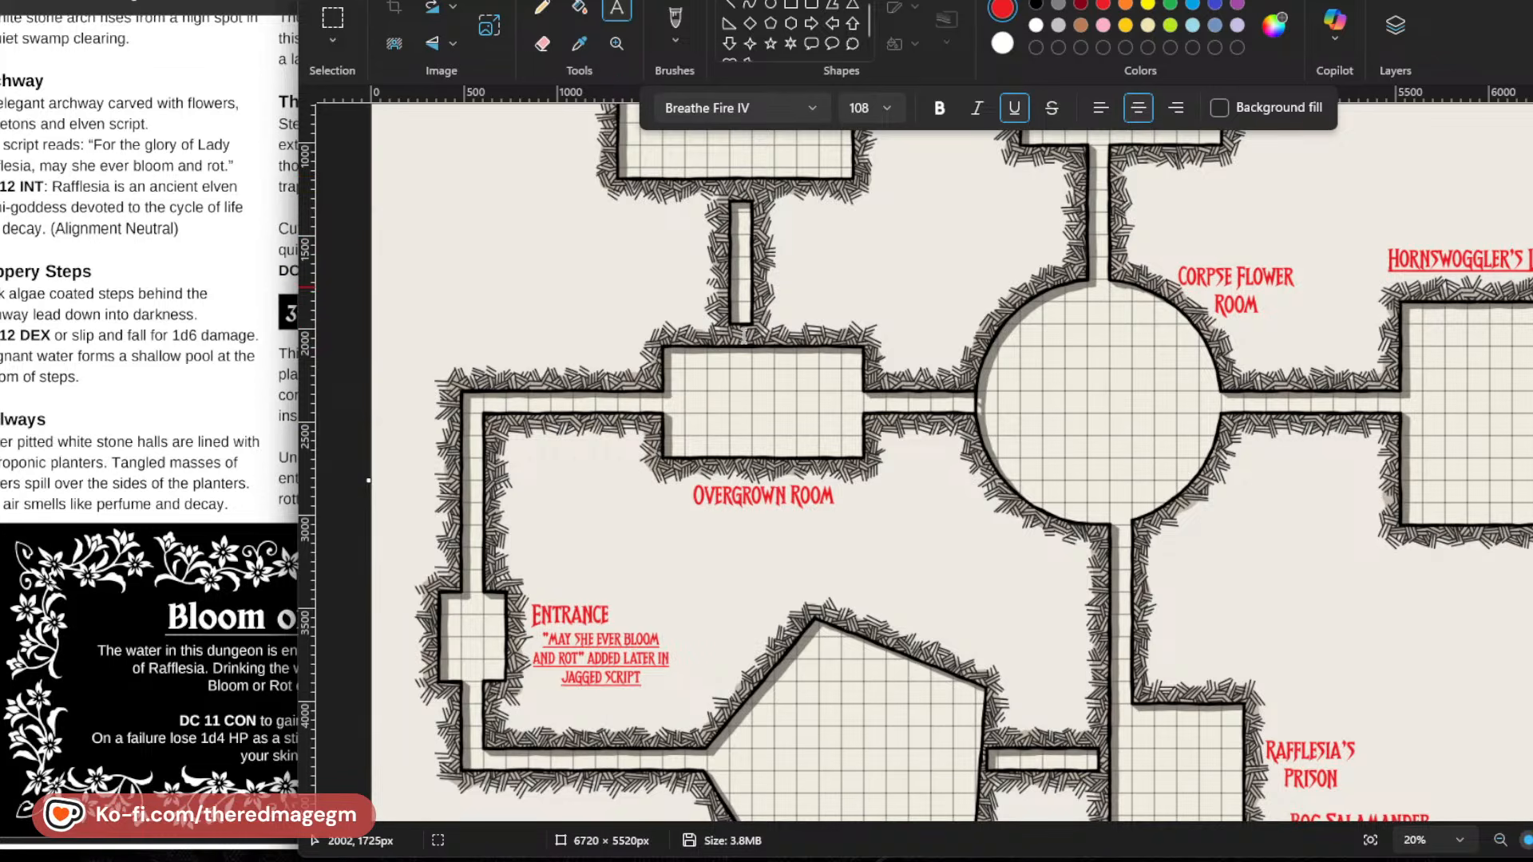
Add the label "THORNY VINE-TRAP HALL" beside the narrow corridor north of the Overgrown Room, checking the trap's name in the adventure PDF.
click(774, 226)
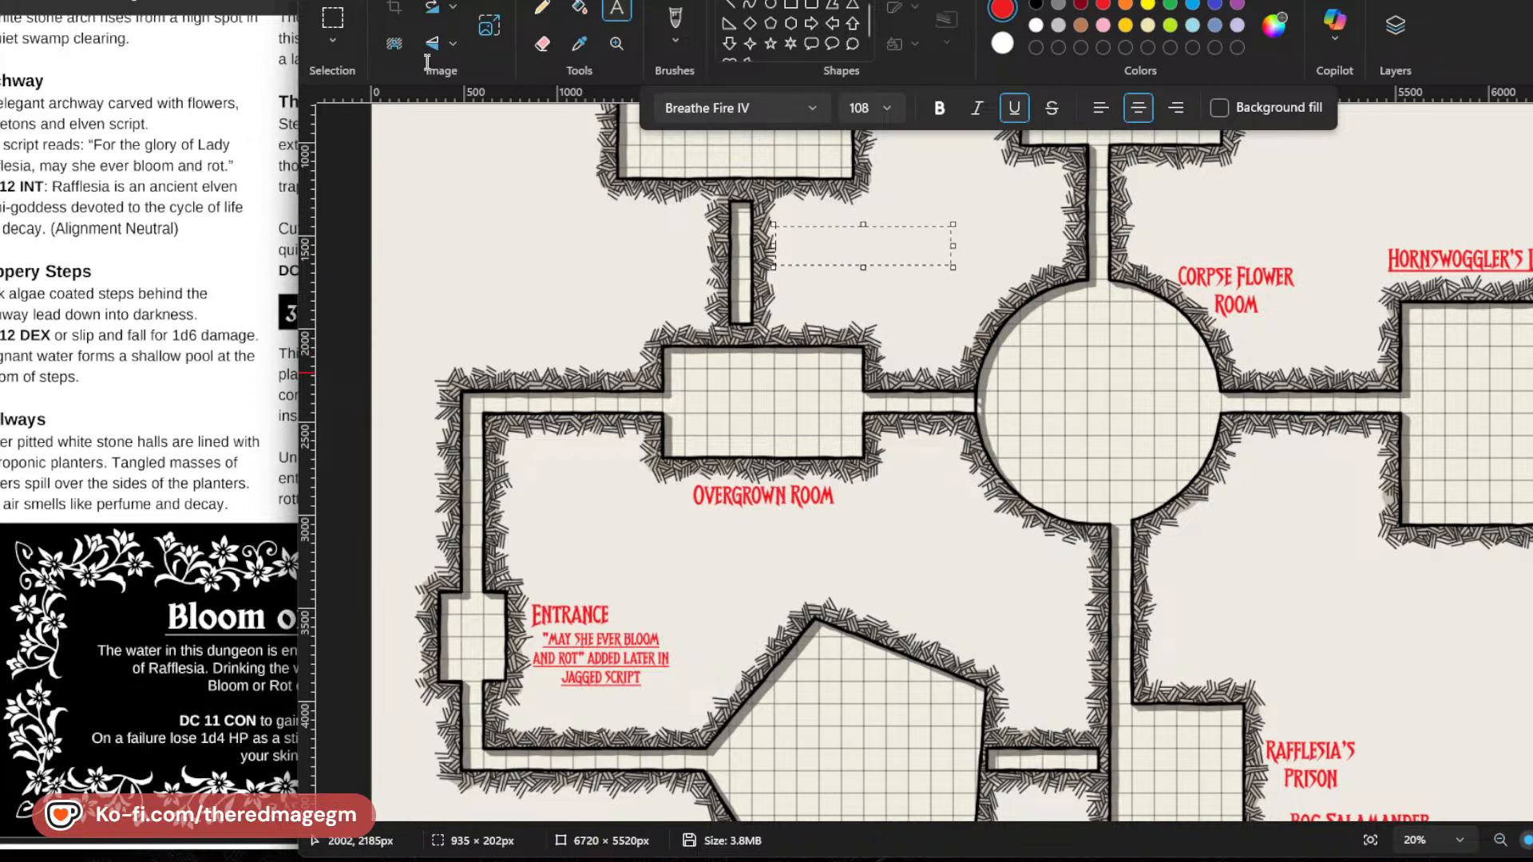
click(274, 468)
scroll(274, 468, up, 1)
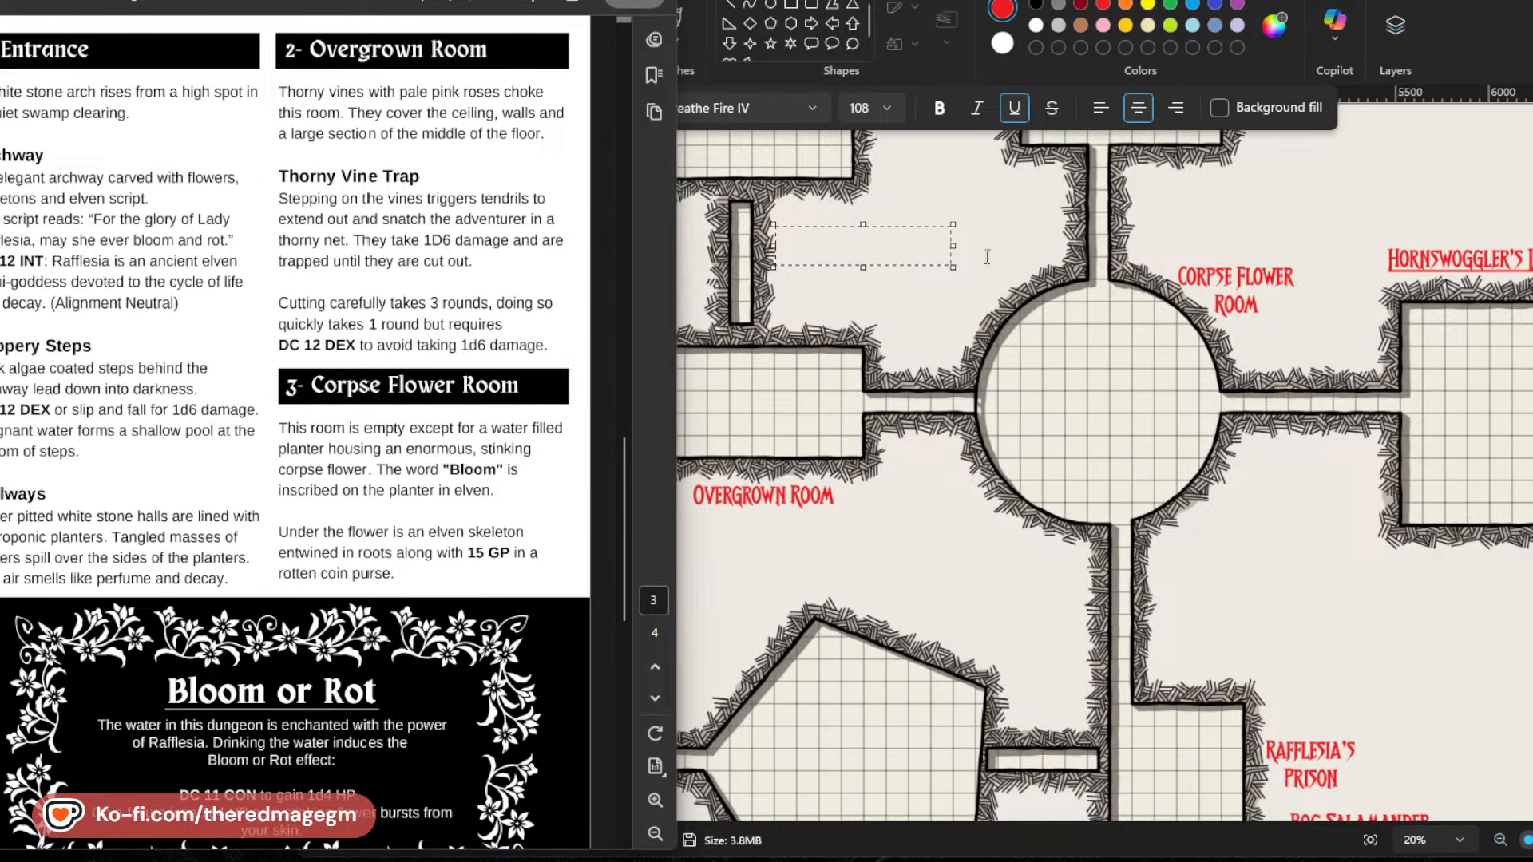
click(833, 236)
text(THORNY)
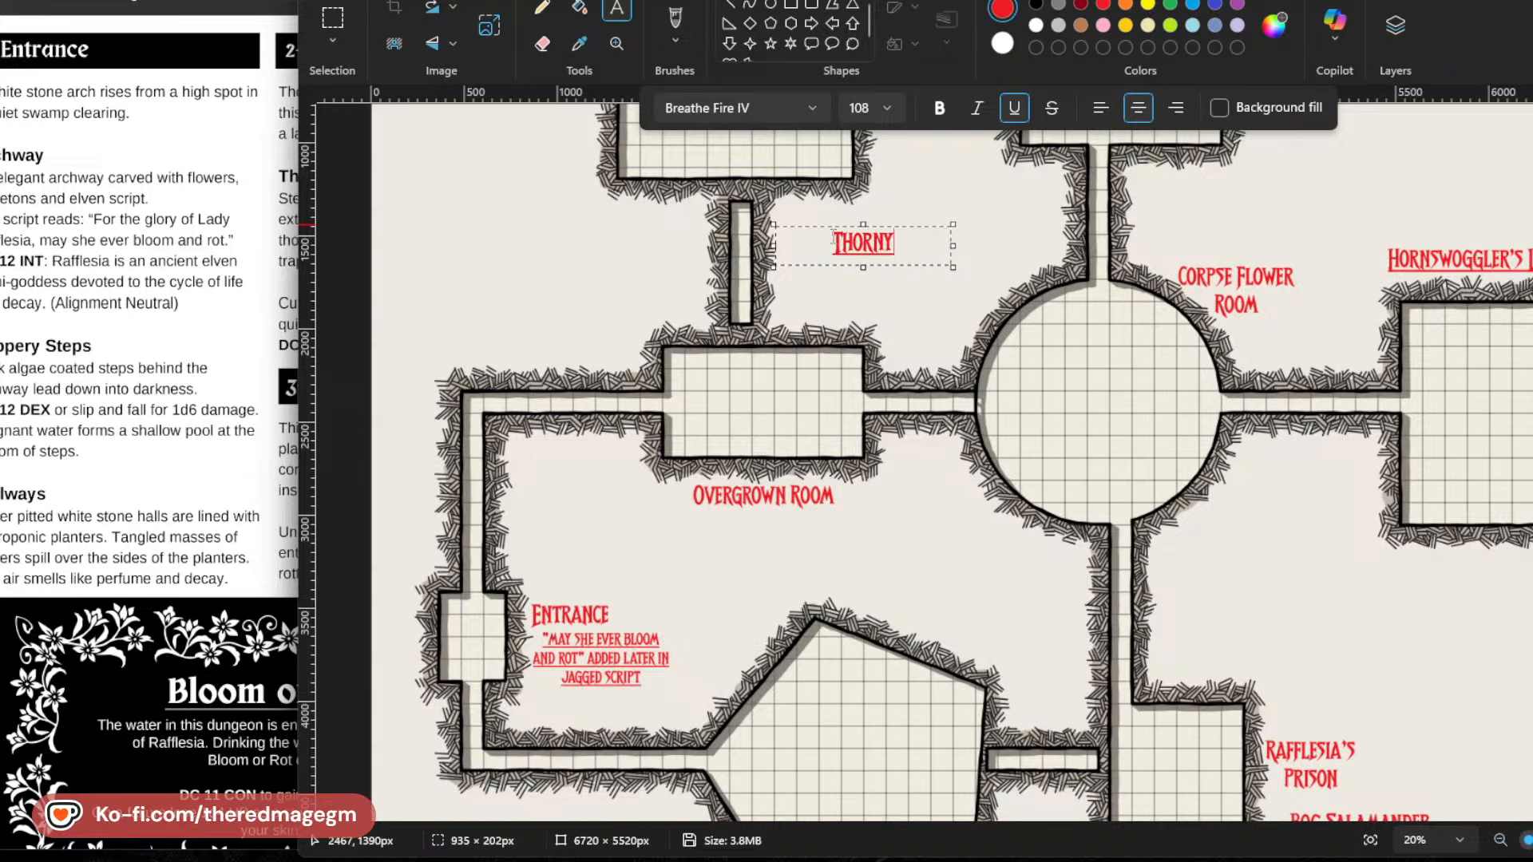
text( VINE-)
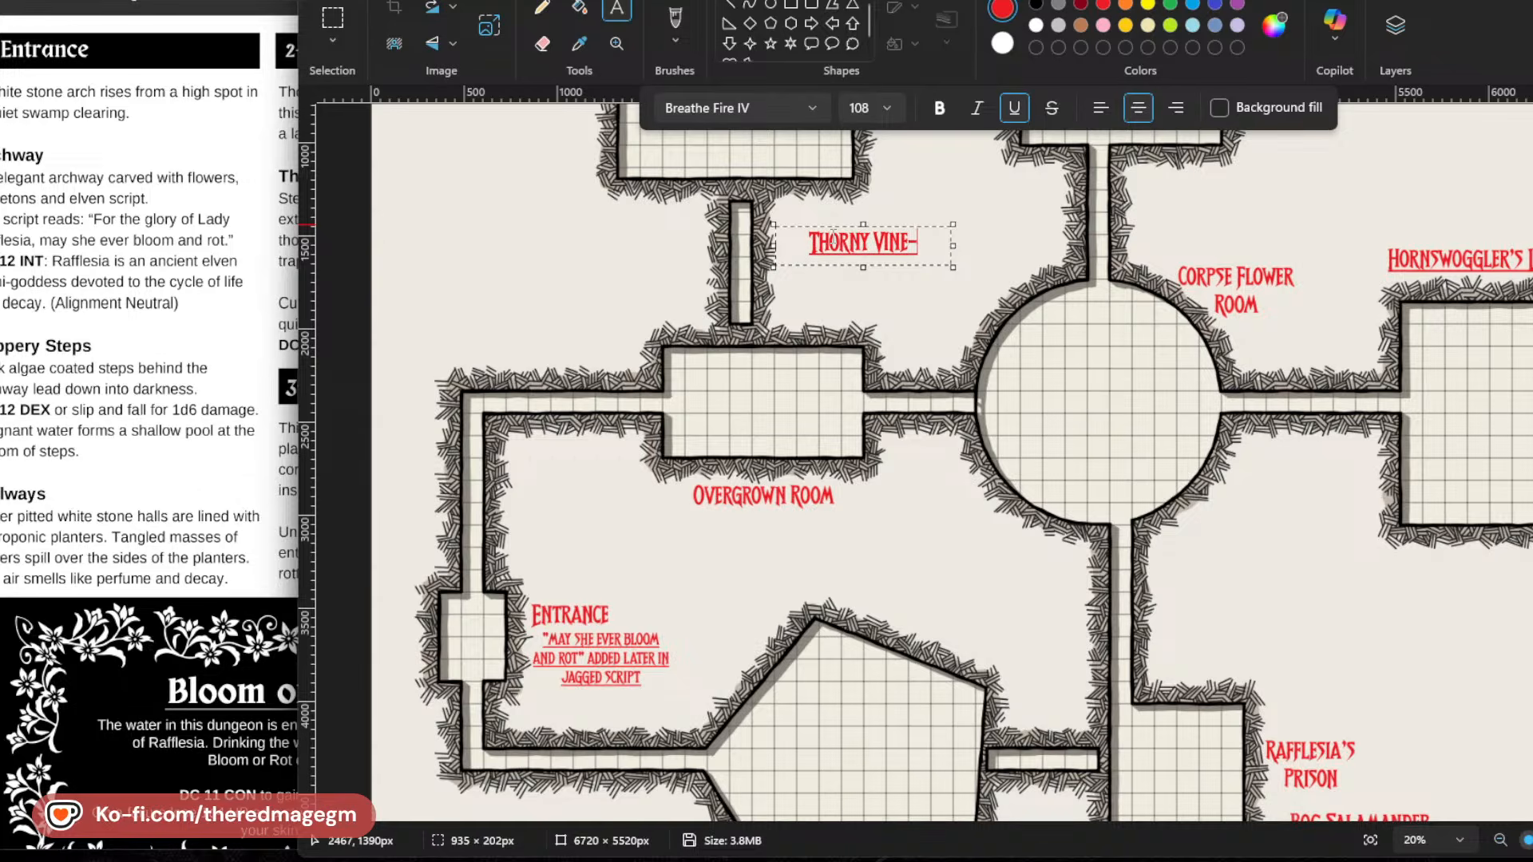
text(TRAP HALL)
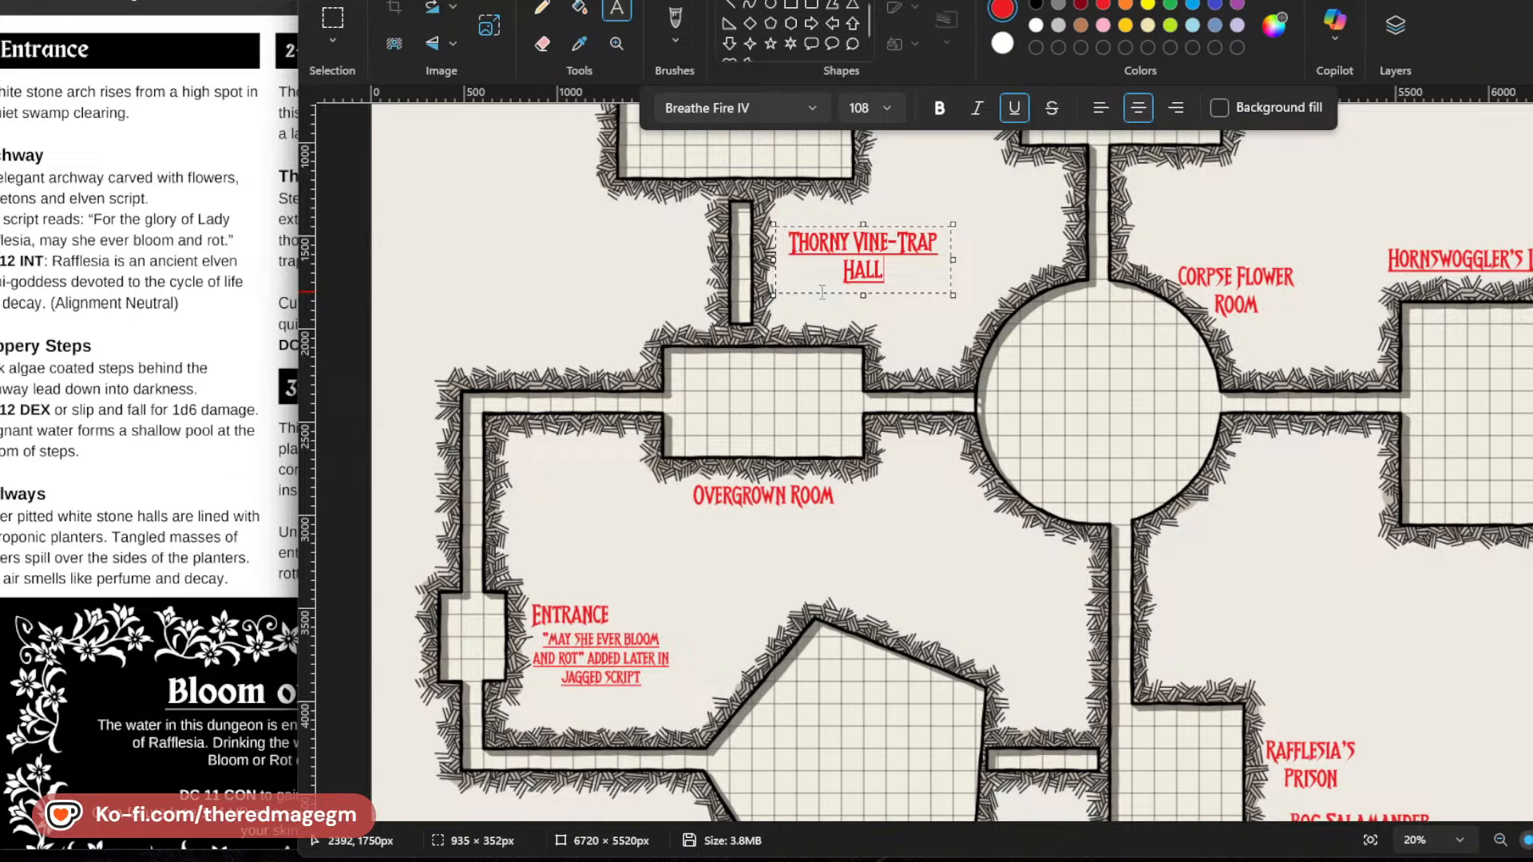
Rearrange the corridor label into two lines, "THORNY VINE" and "TRAP HALL", without the hyphen, move it close to the corridor, and commit it.
drag(814, 301, 813, 302)
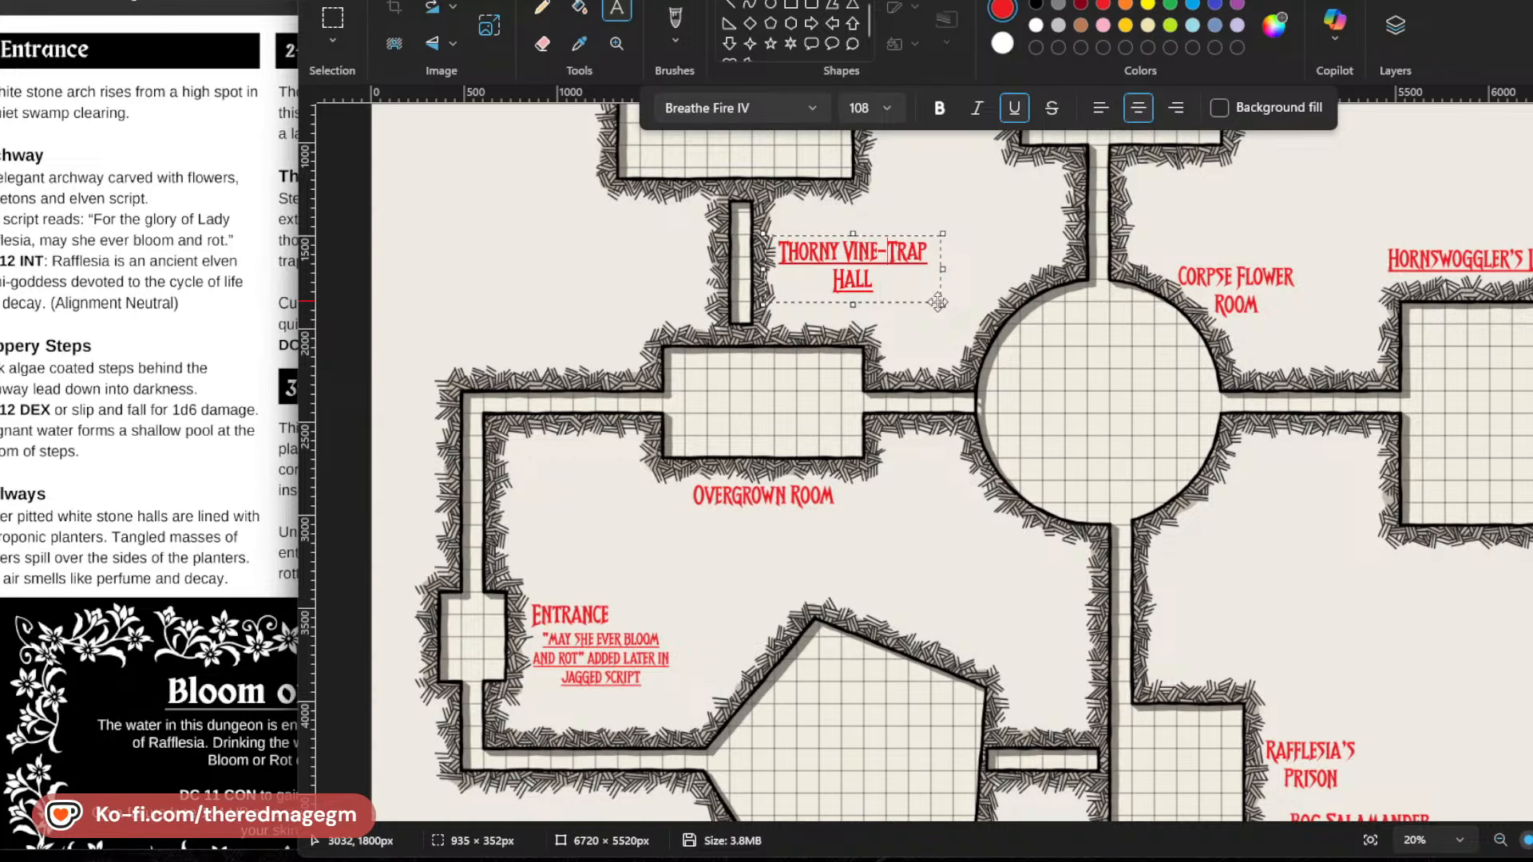
key(BackSpace)
key(Return)
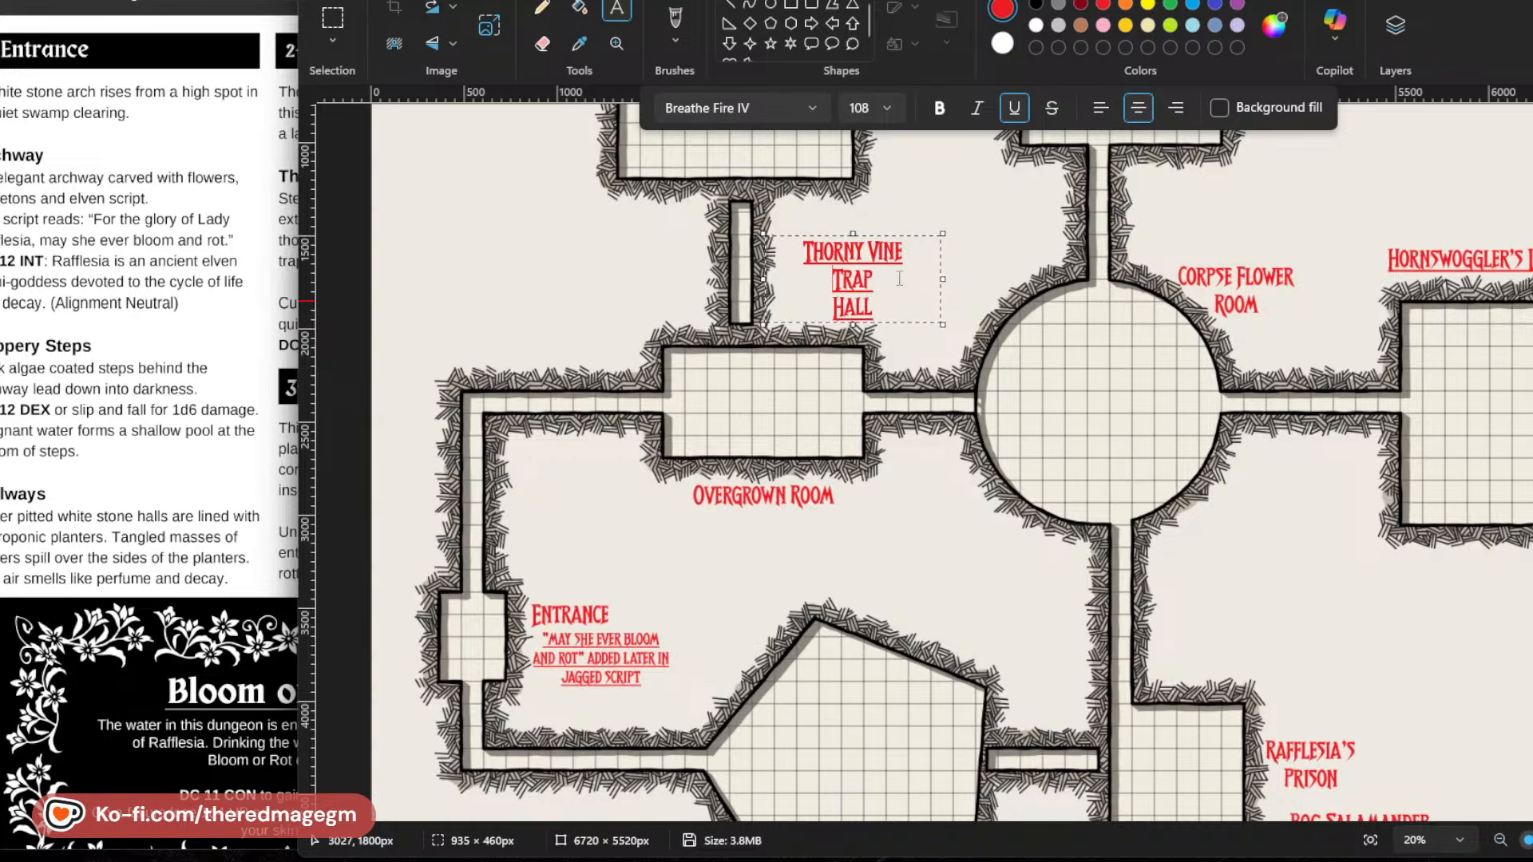
key(Down)
key(BackSpace)
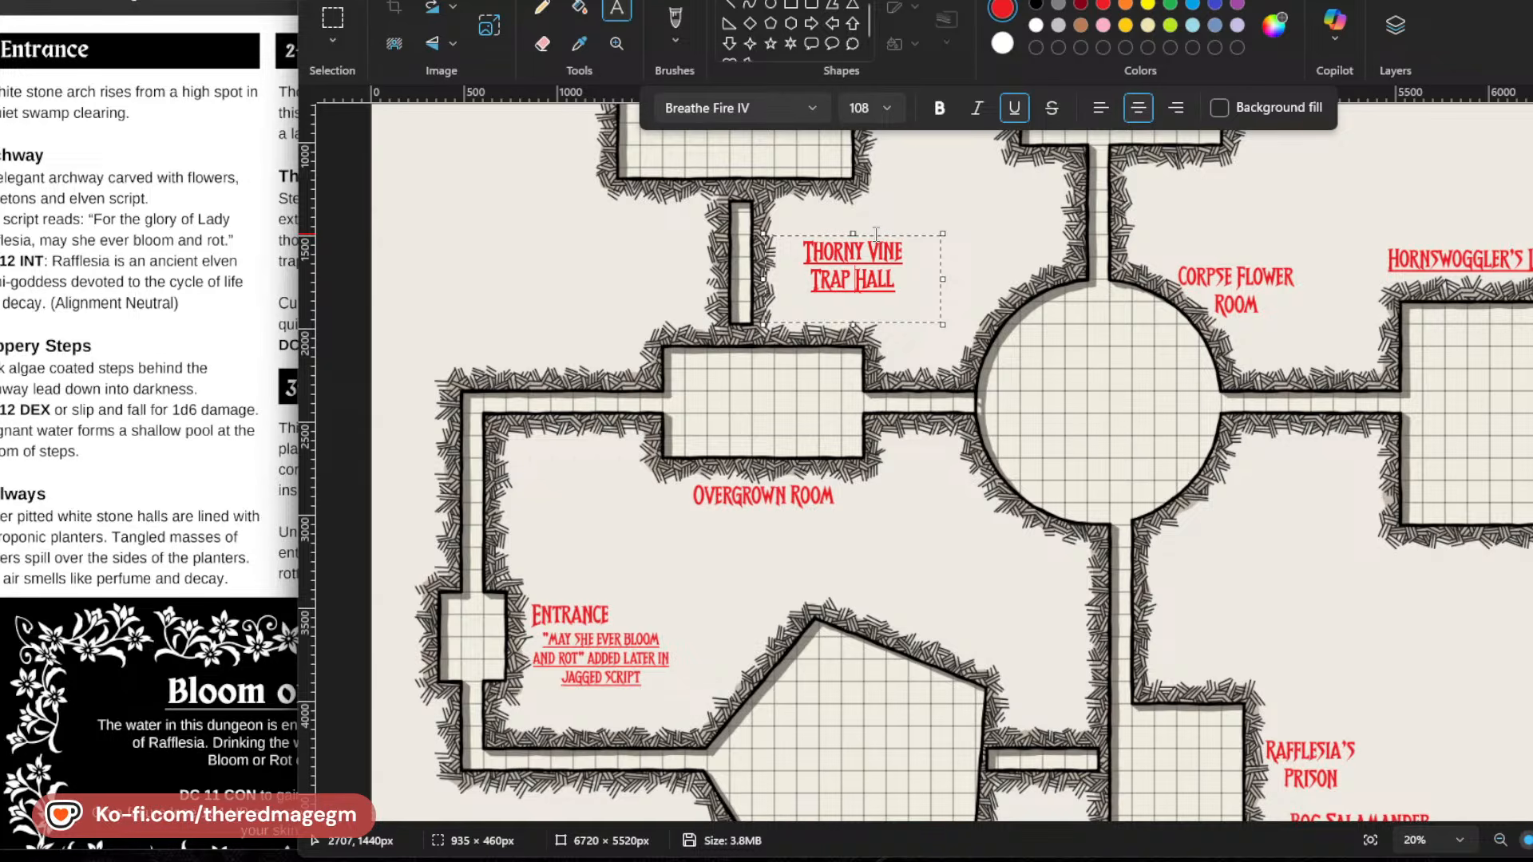
drag(871, 235, 843, 237)
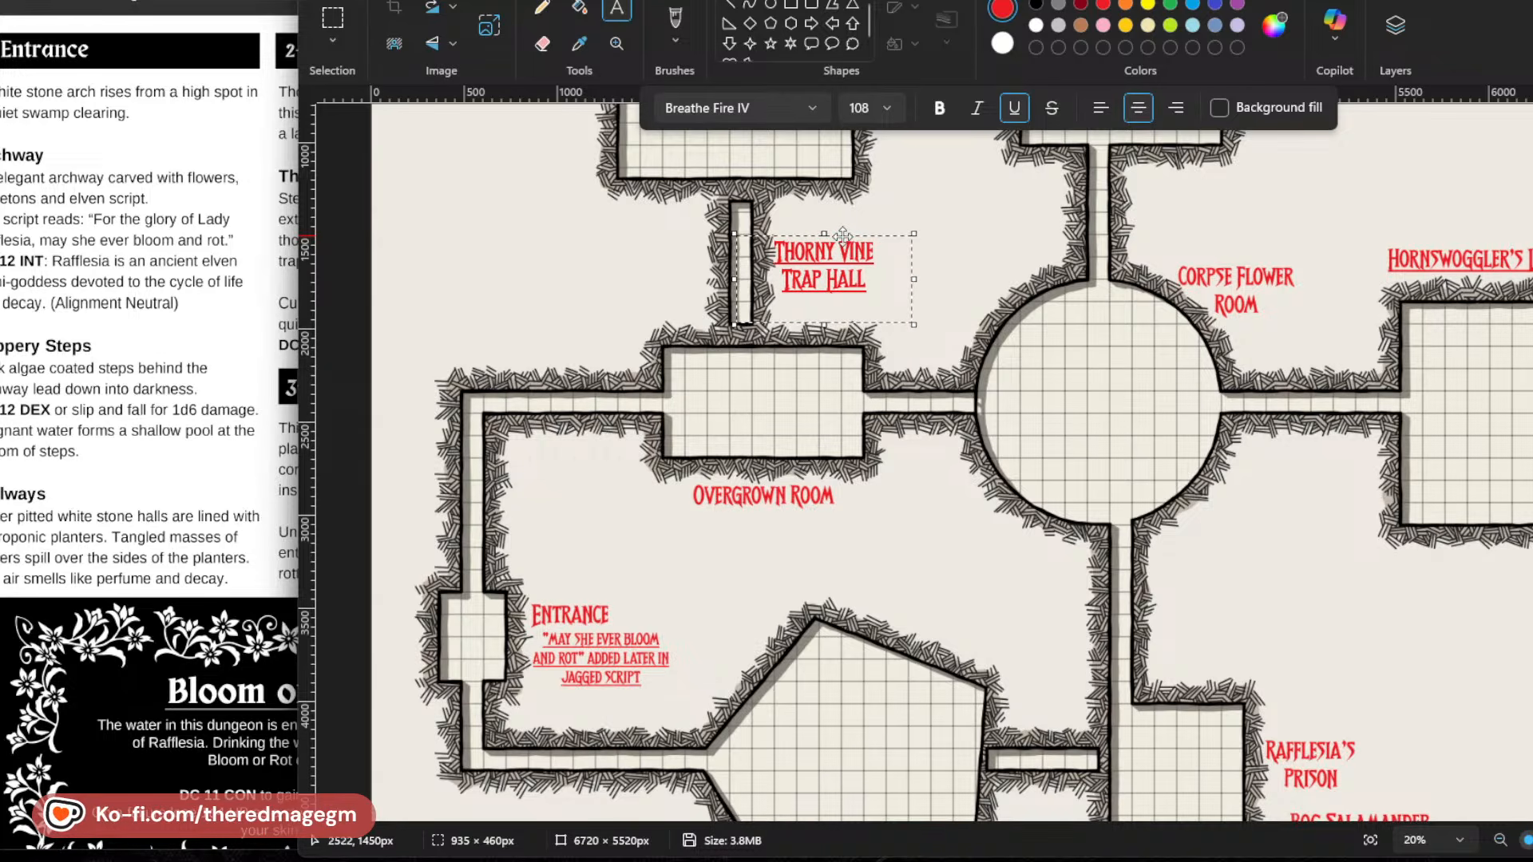
click(884, 454)
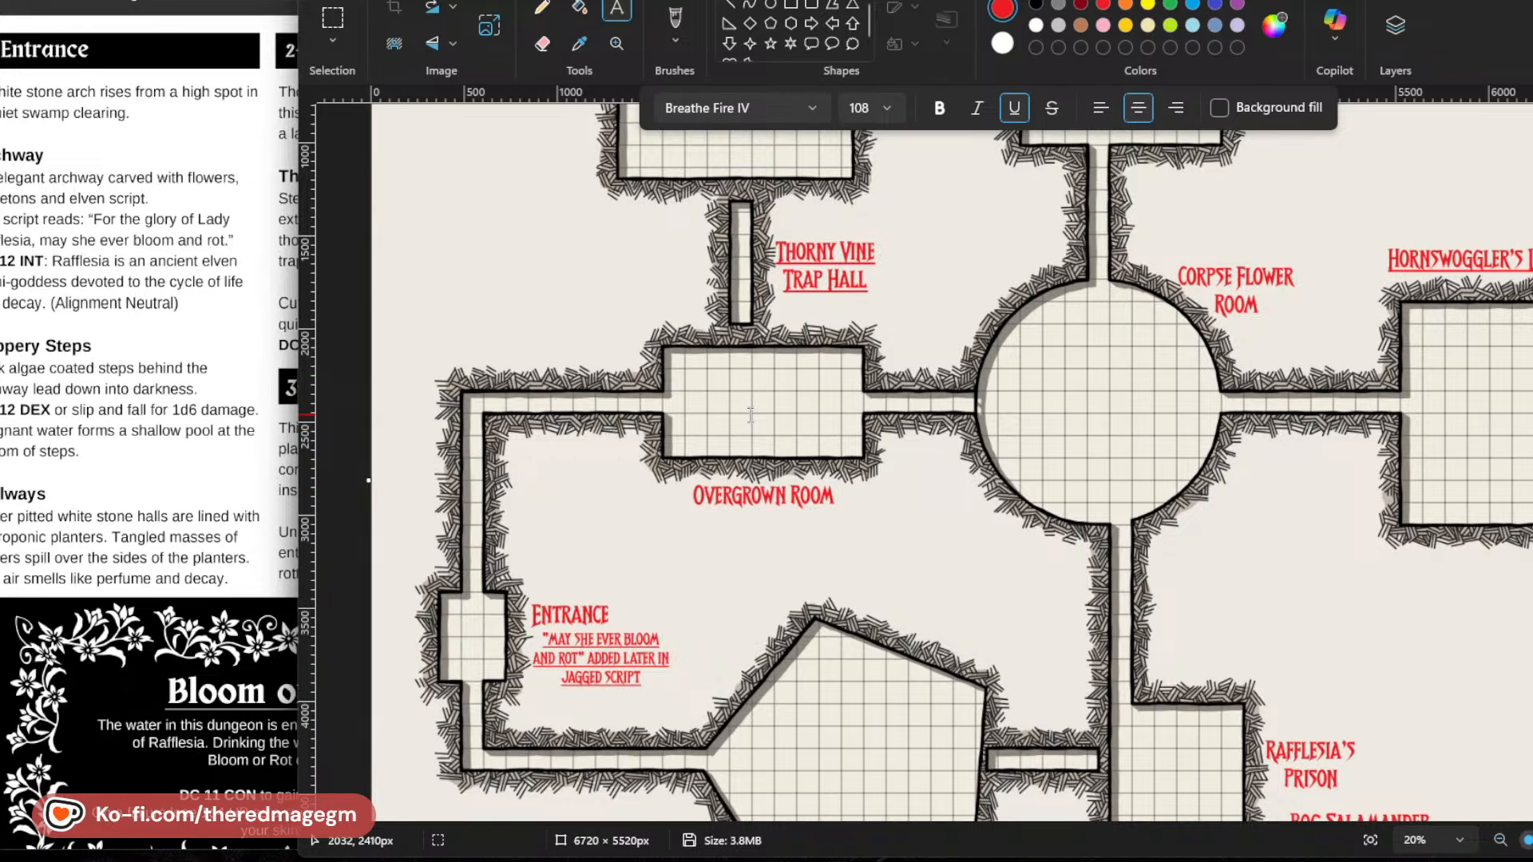
Add a note reading "Water Pooling From Fountain" below the Entrance note, above the corridor leading to the Fountain Room.
scroll(489, 648, down, 3)
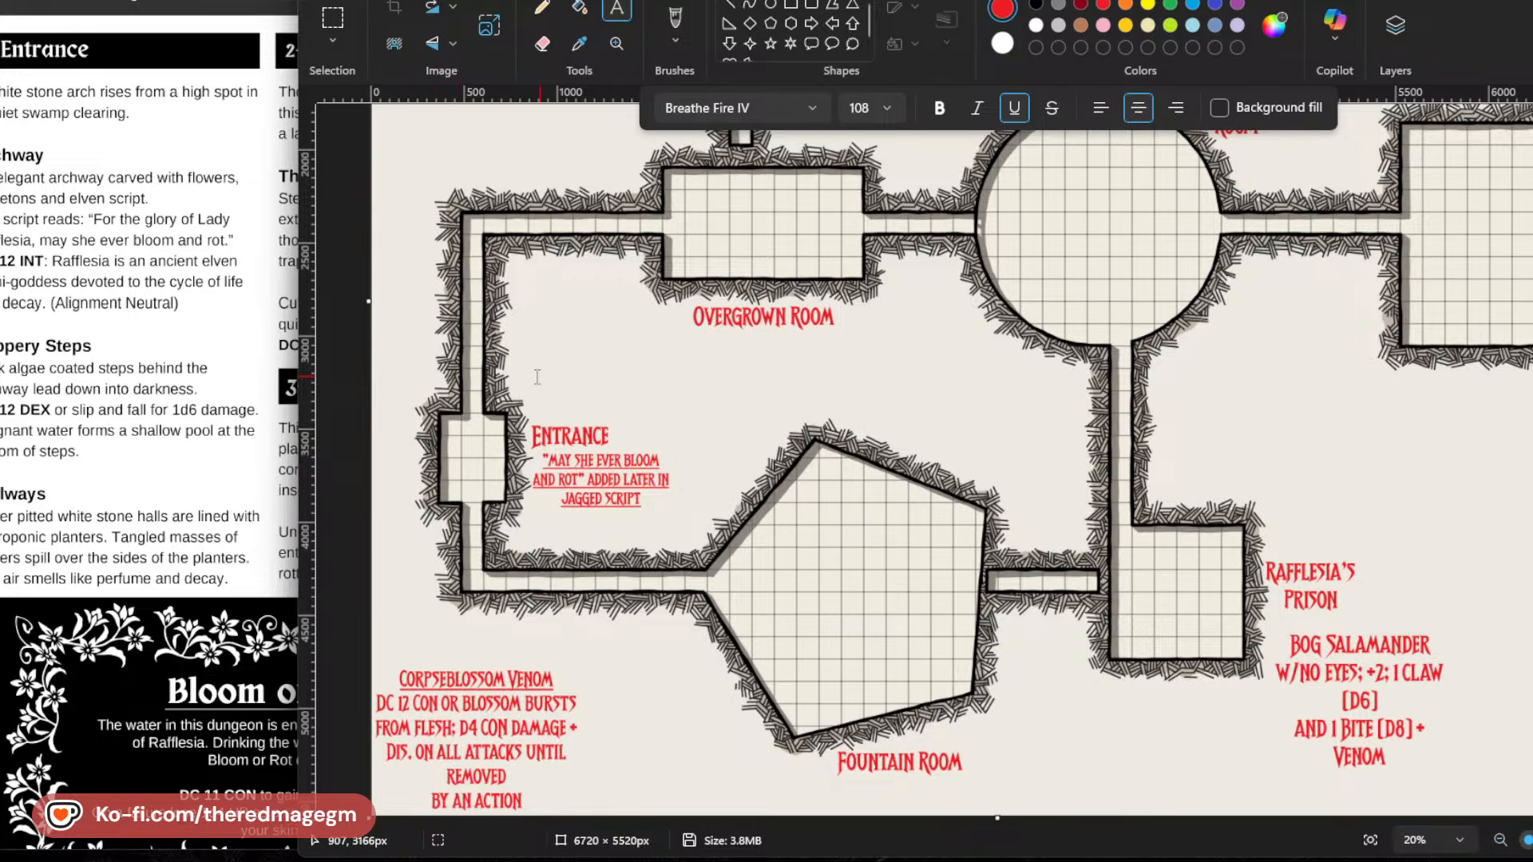
drag(520, 523, 699, 565)
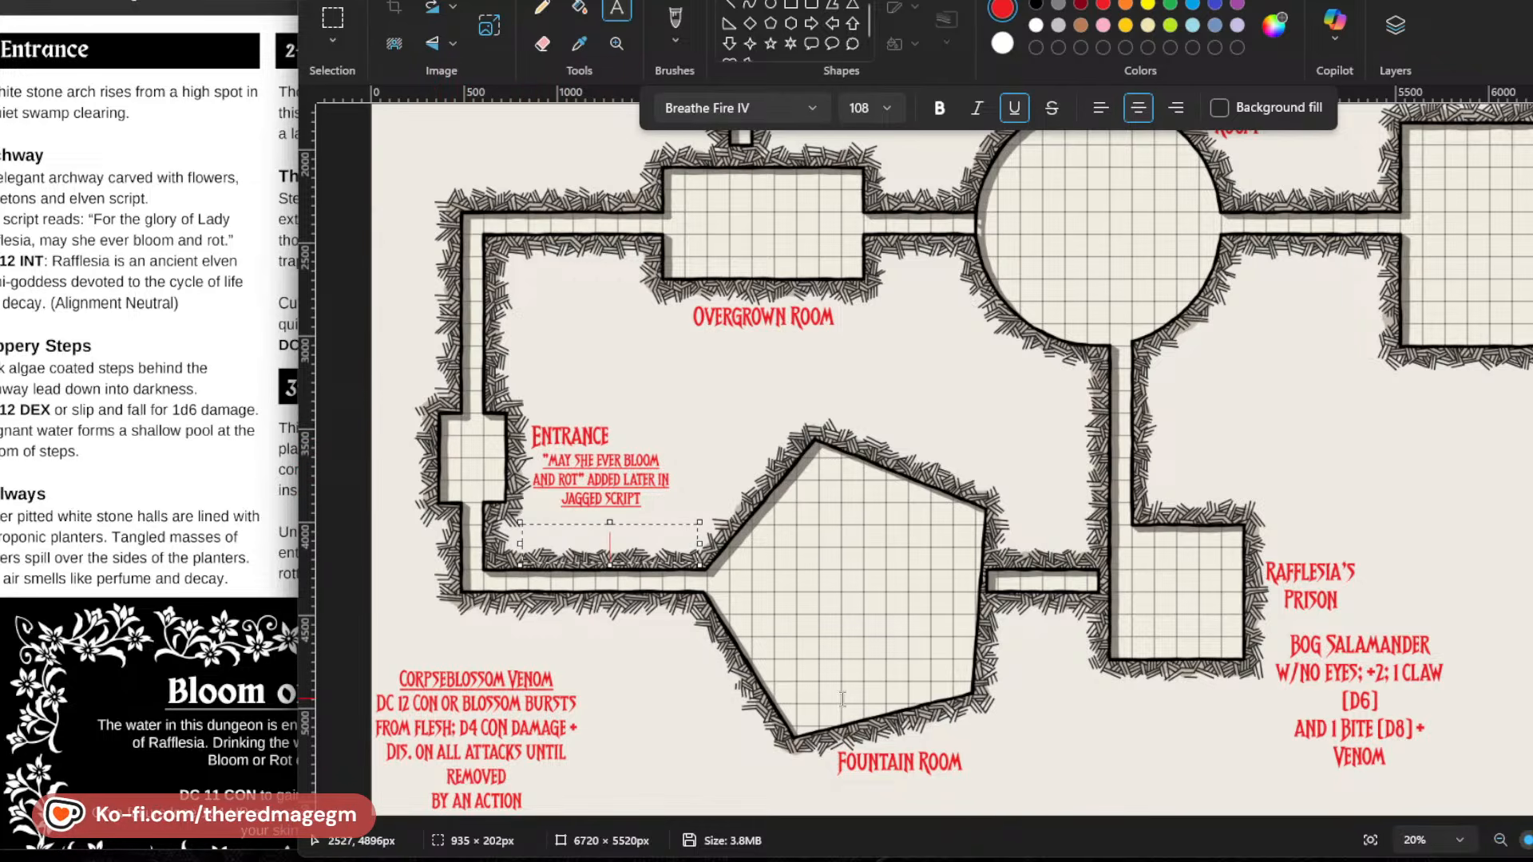
text(Water Pool)
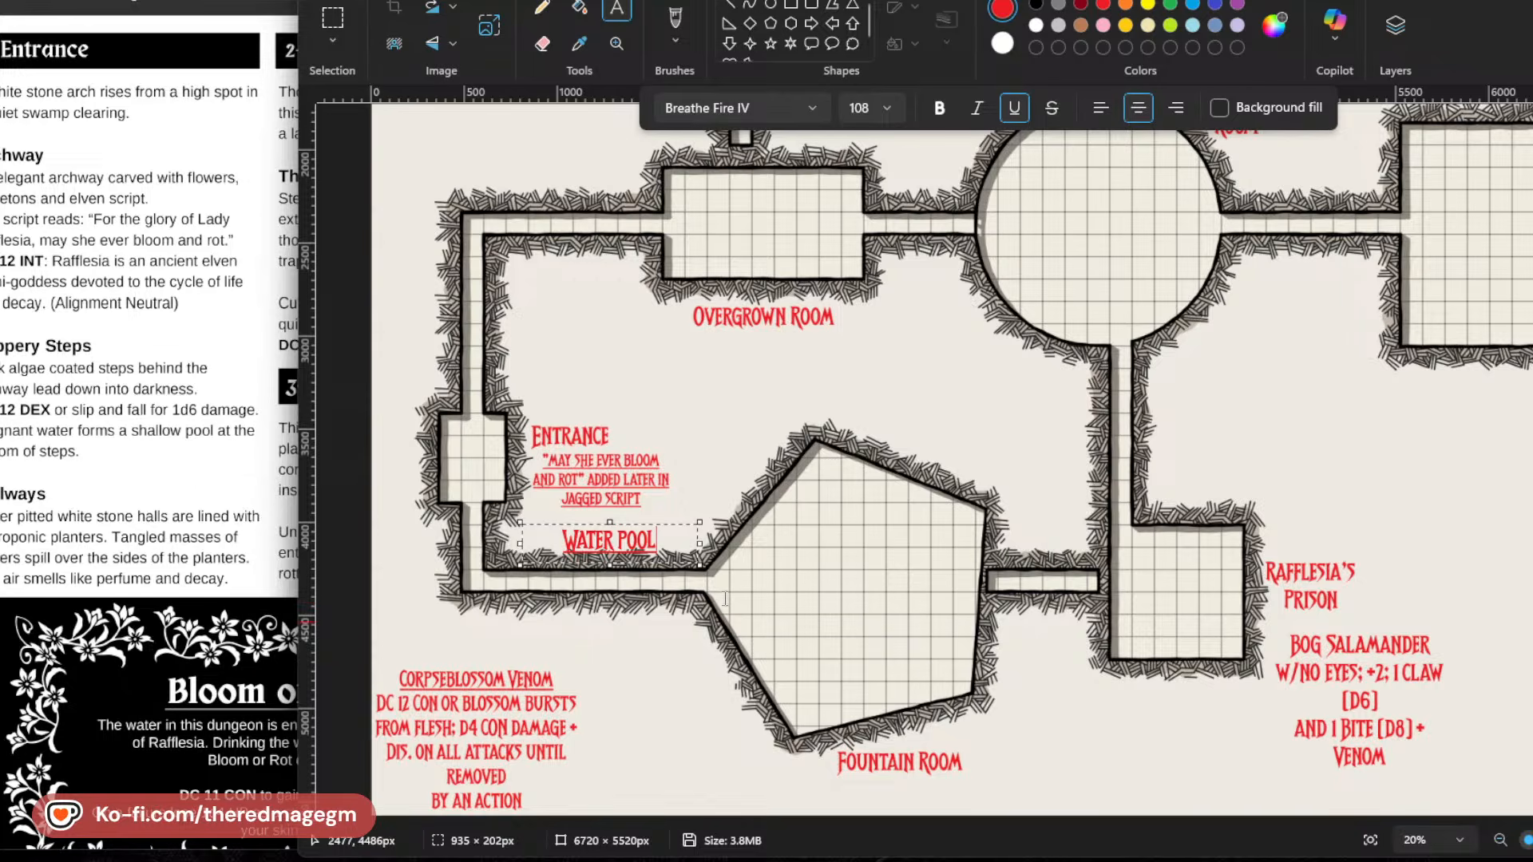
text(ing F)
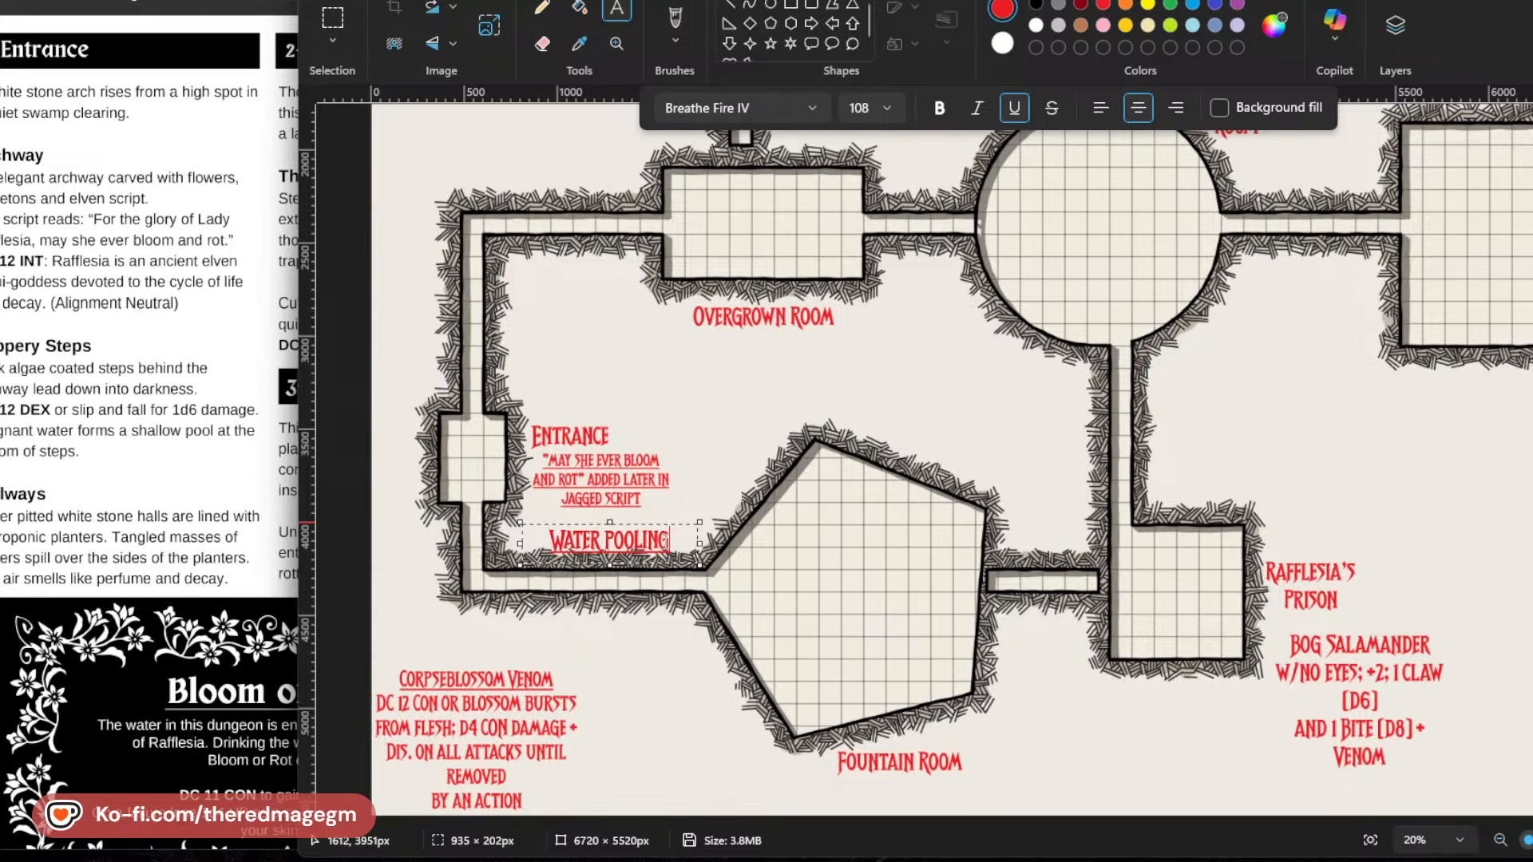
text(ROM)
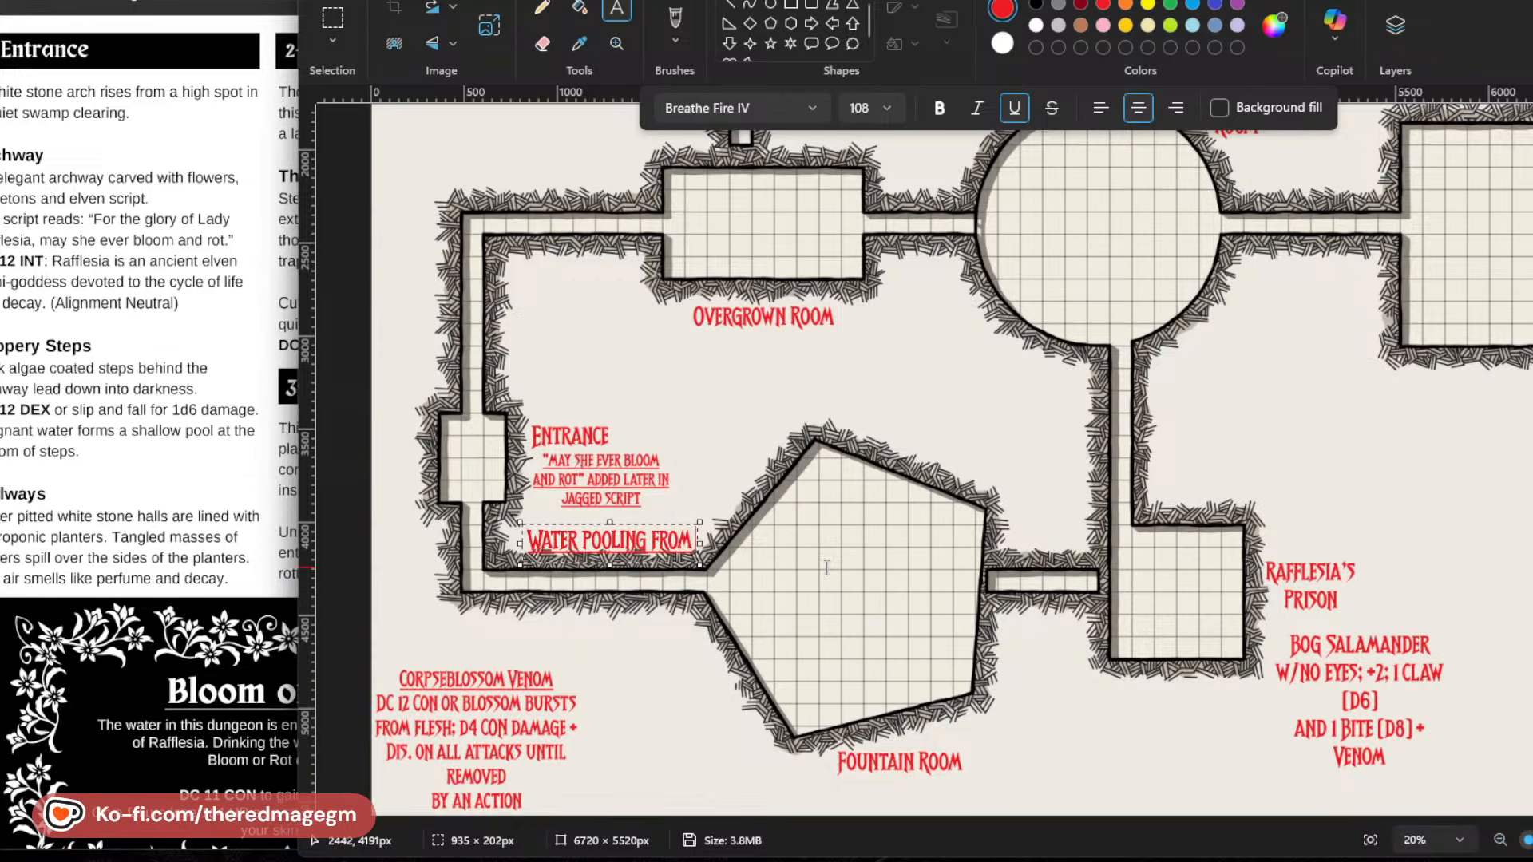
text( FOUNTain)
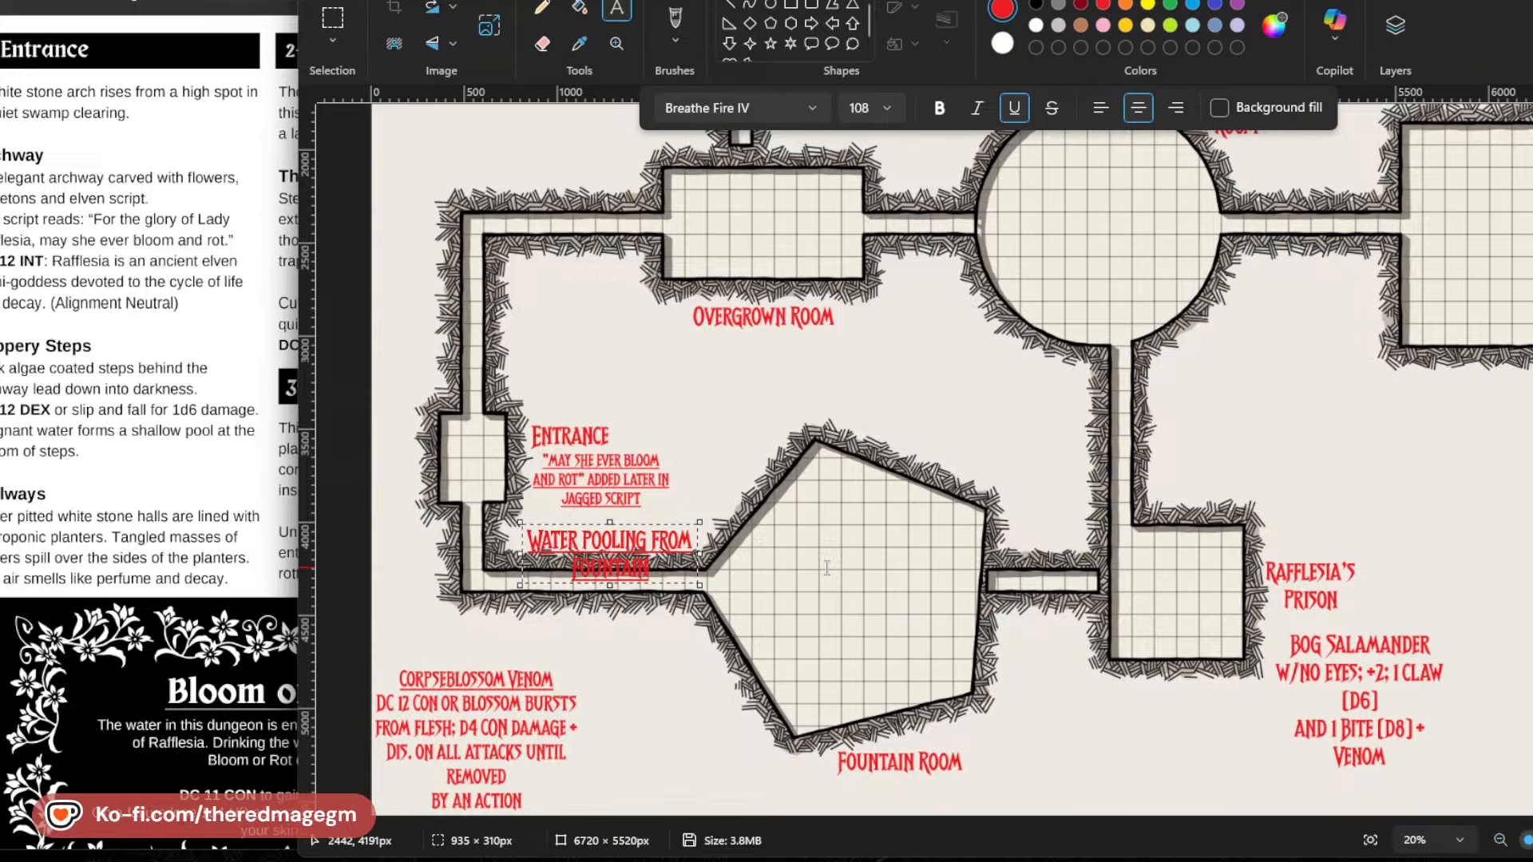
Reduce the water pooling note to font size 74, shorten its text box, shift it slightly left, and commit it.
drag(652, 576, 495, 539)
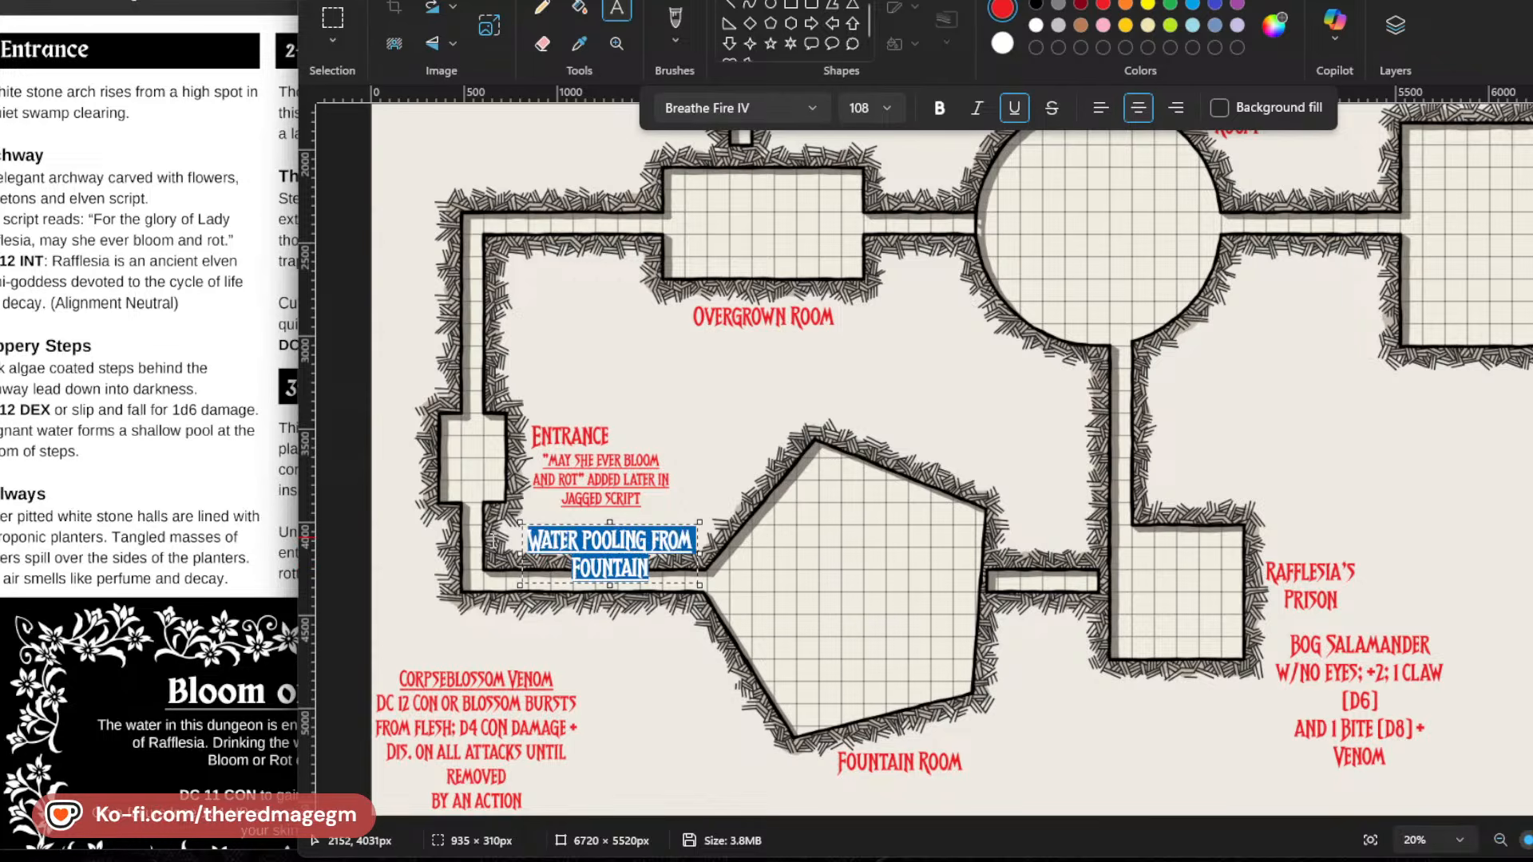
click(856, 110)
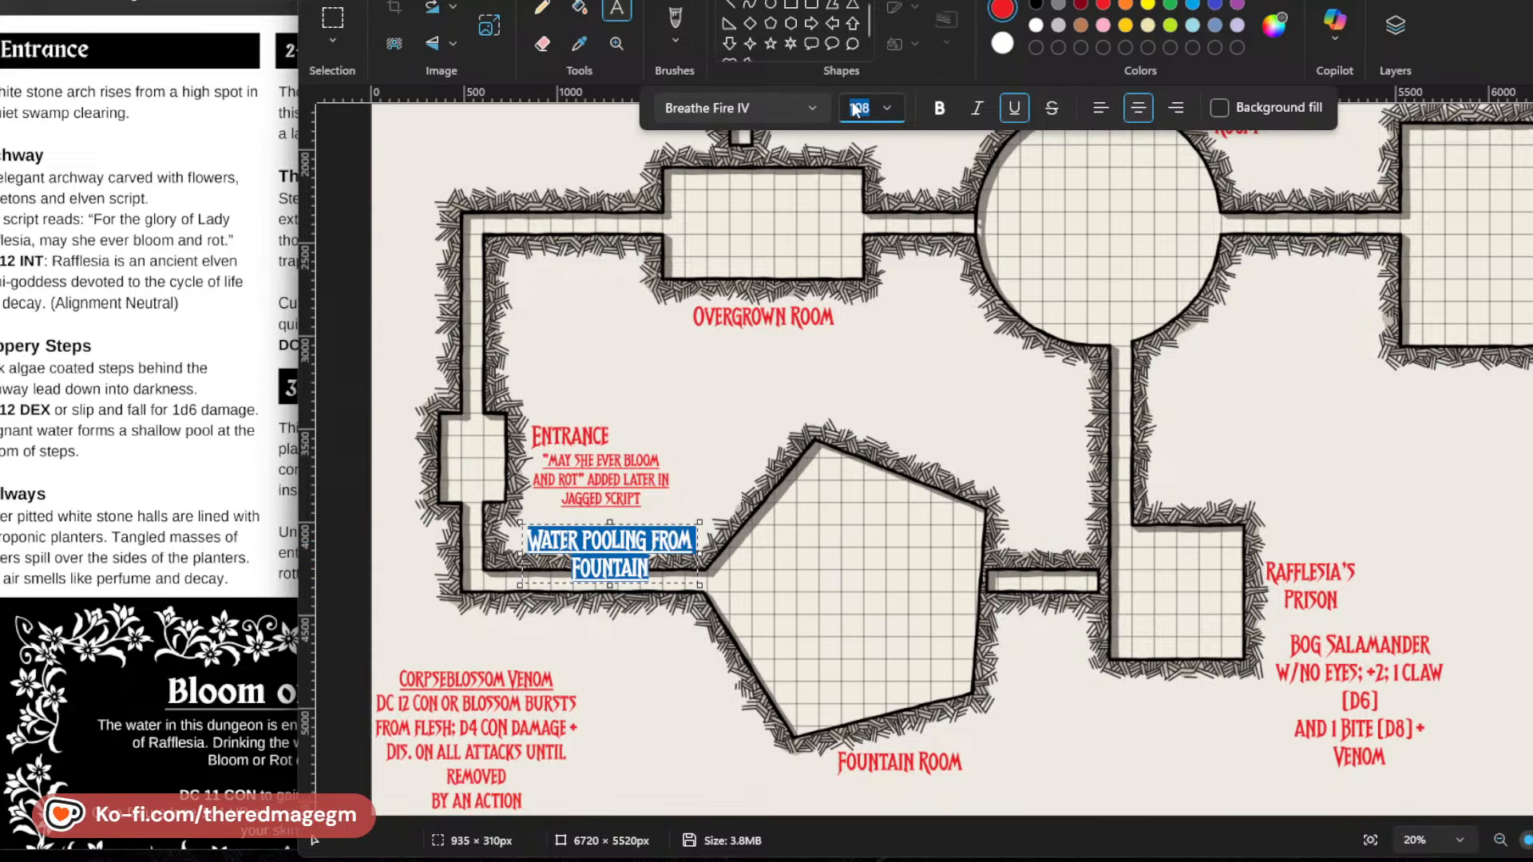
text(74)
key(Return)
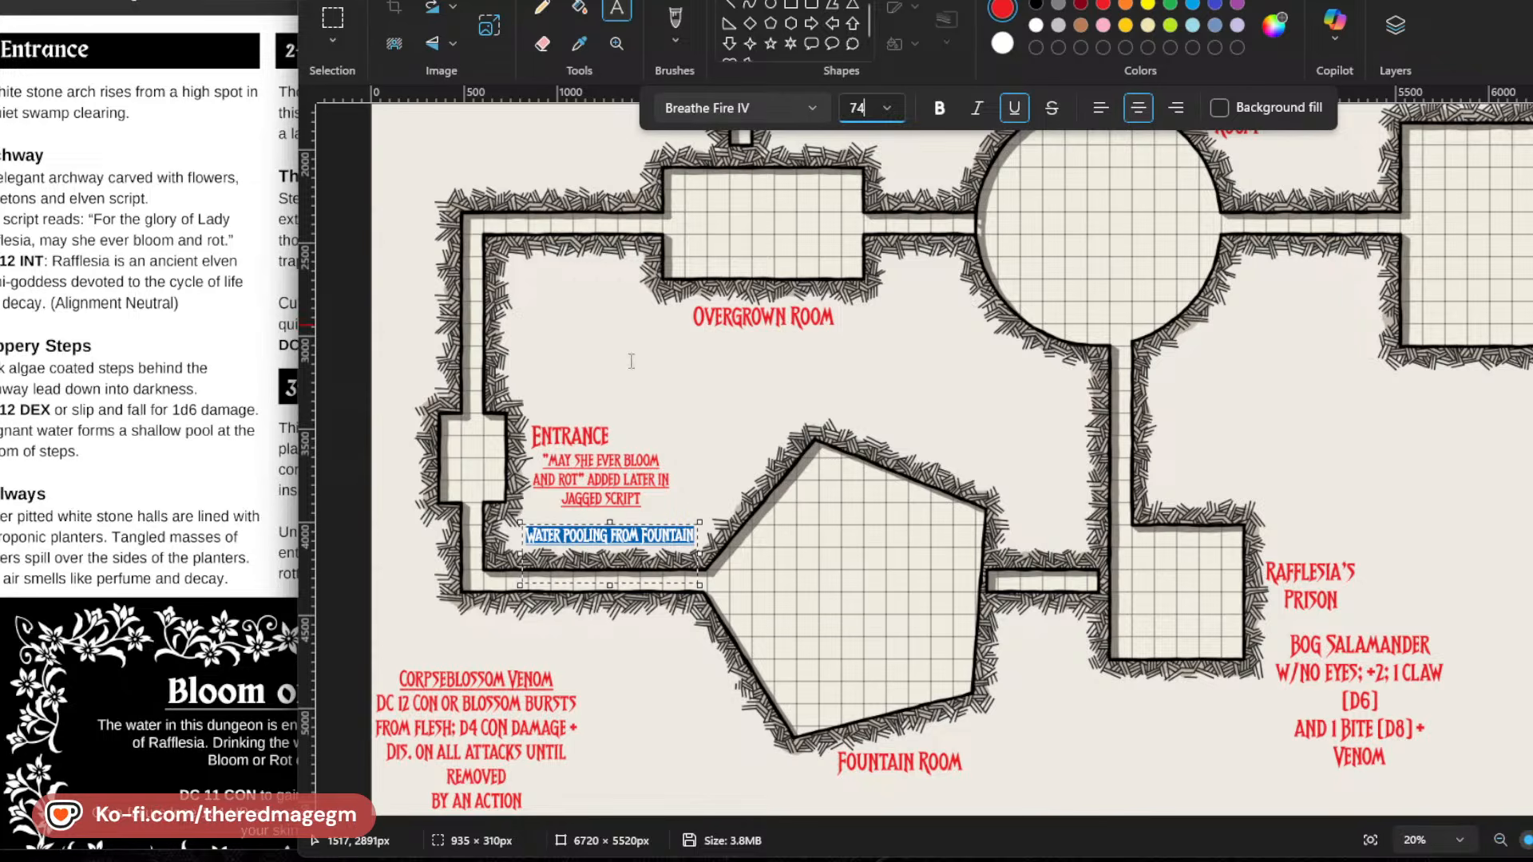
click(601, 579)
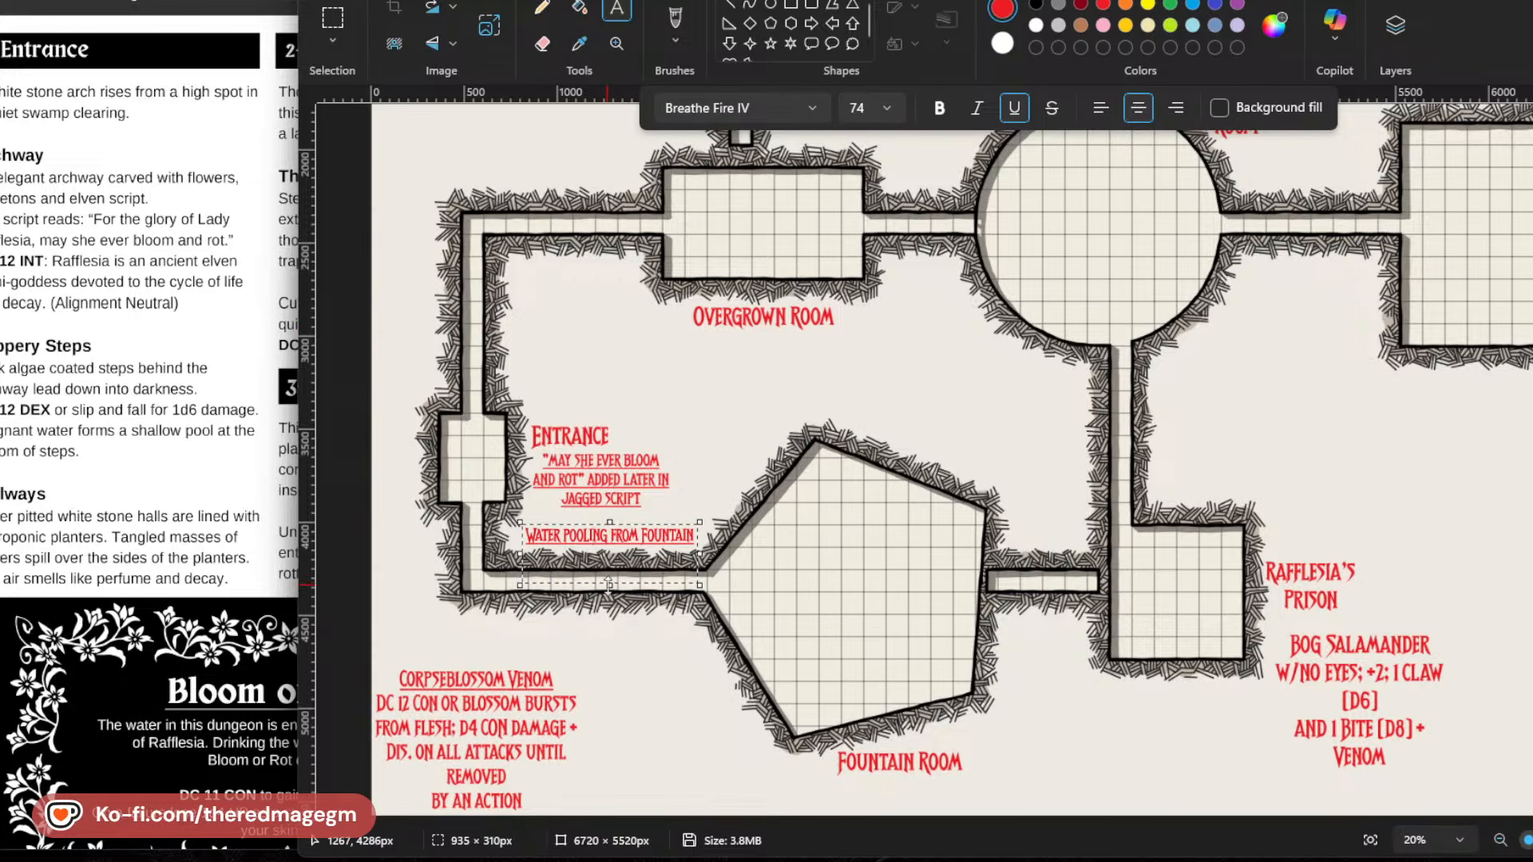
drag(610, 586, 608, 556)
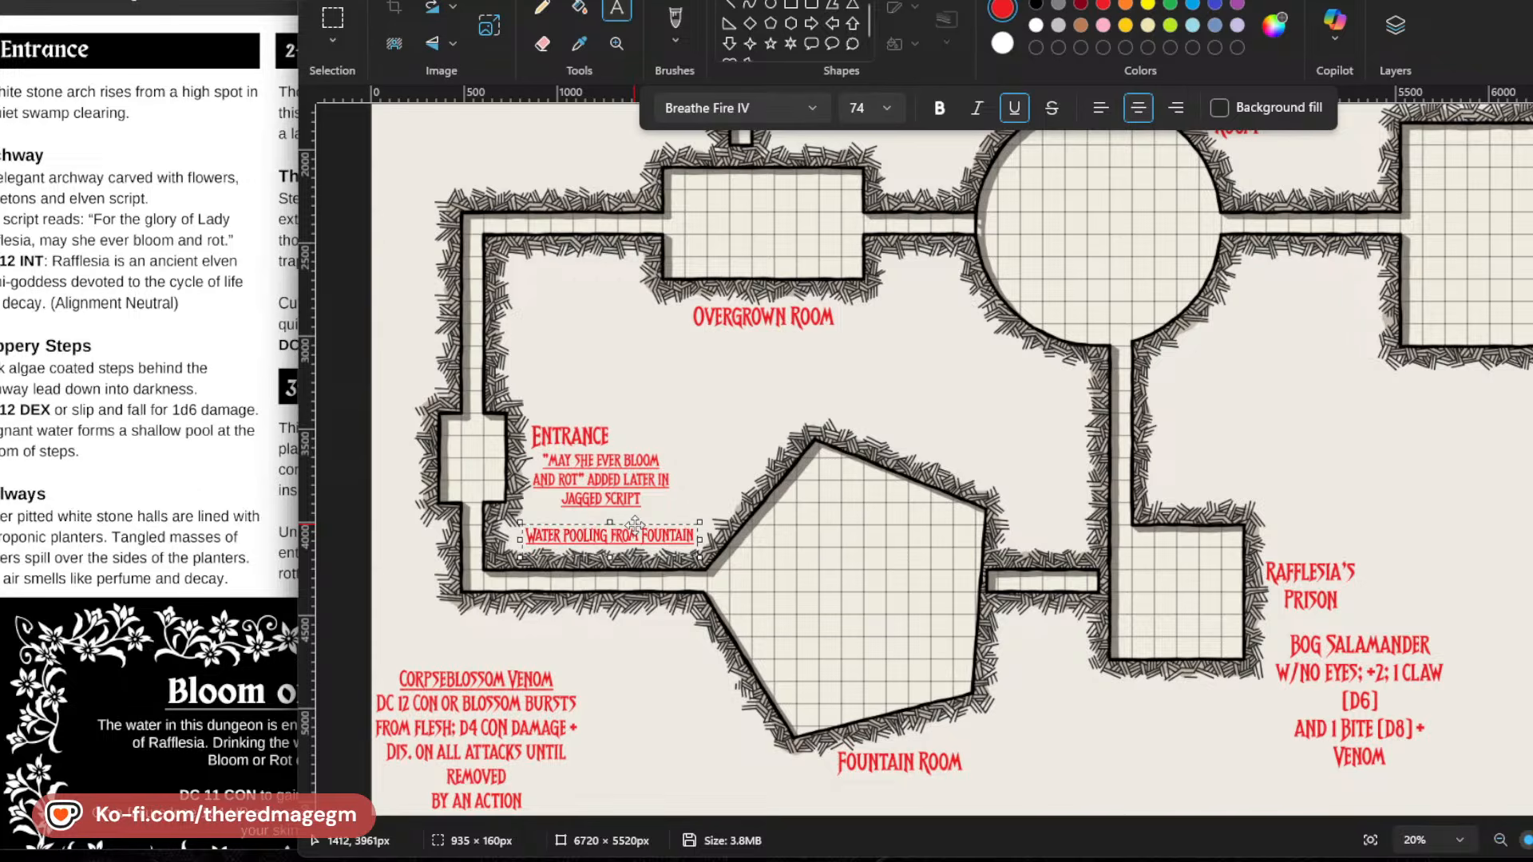
drag(635, 525, 616, 526)
click(739, 622)
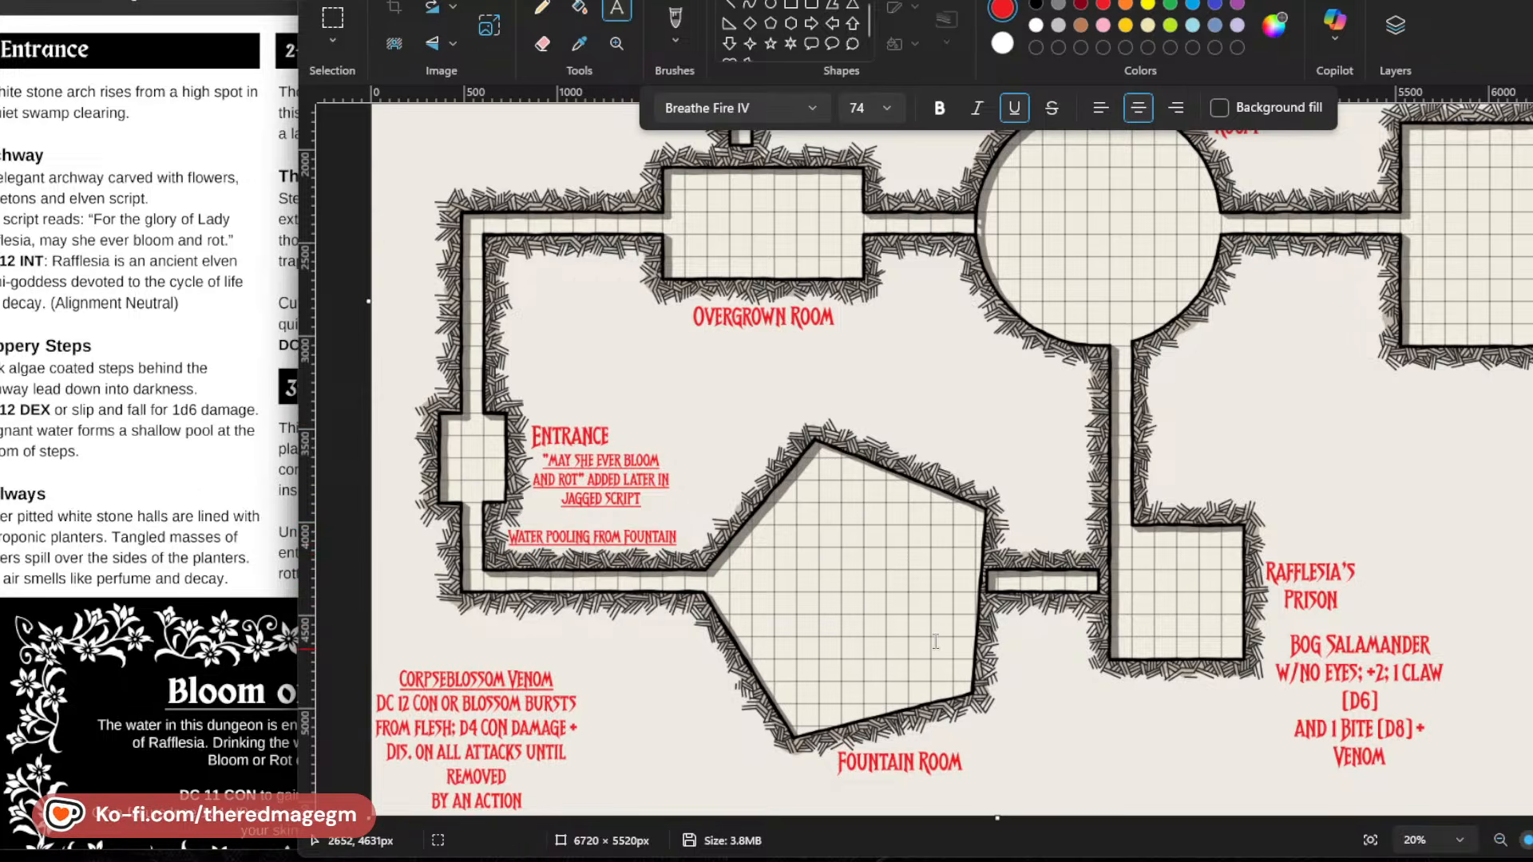
Read the Bloom or Rot effect and the Fountain Room and Shrine to Rafflesia entries in the adventure PDF.
click(95, 302)
scroll(311, 438, down, 15)
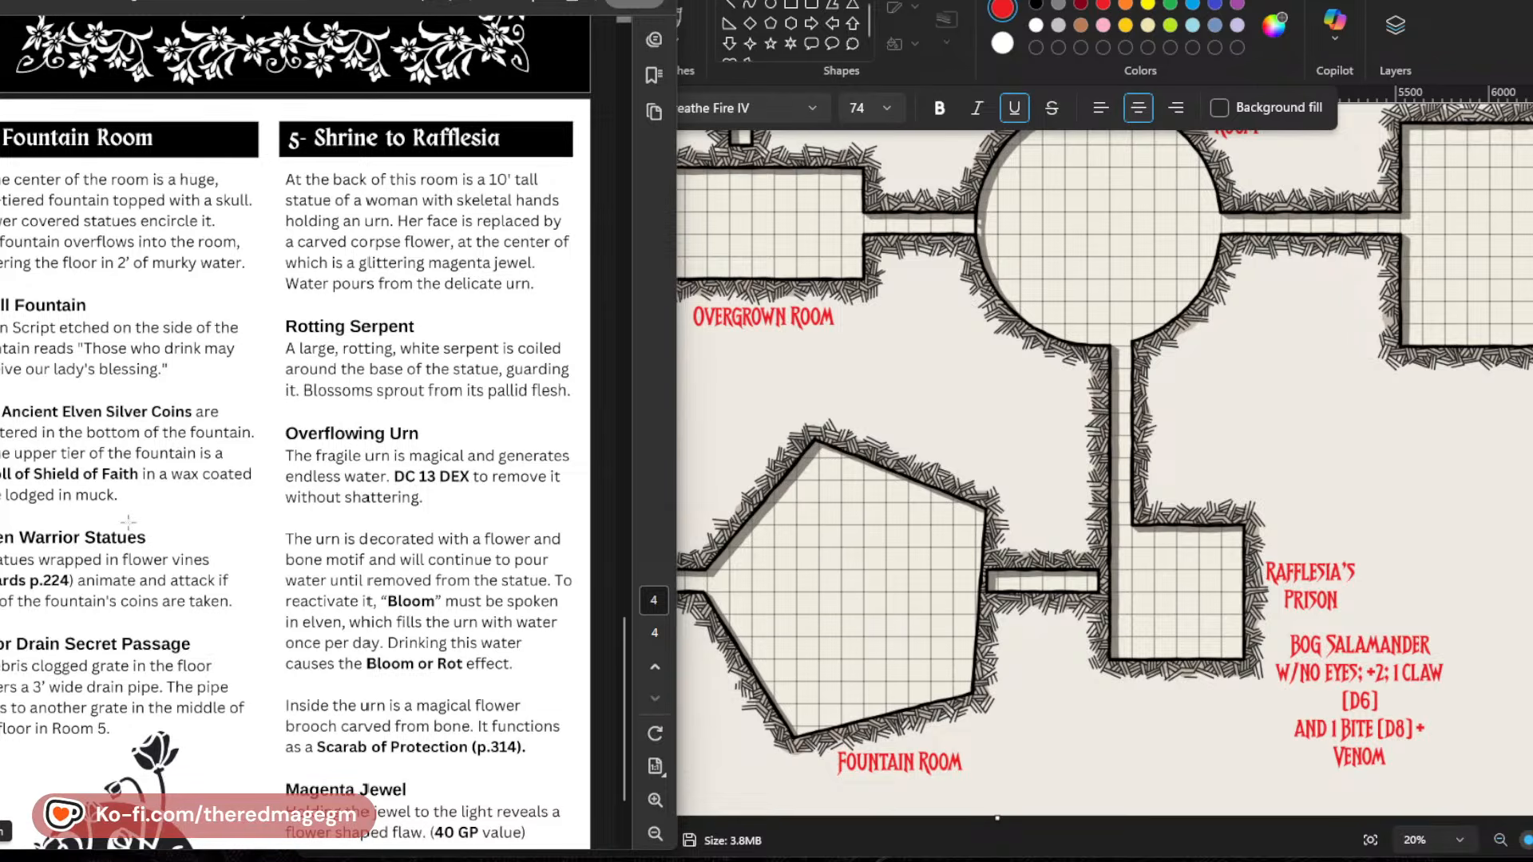
click(216, 304)
click(214, 303)
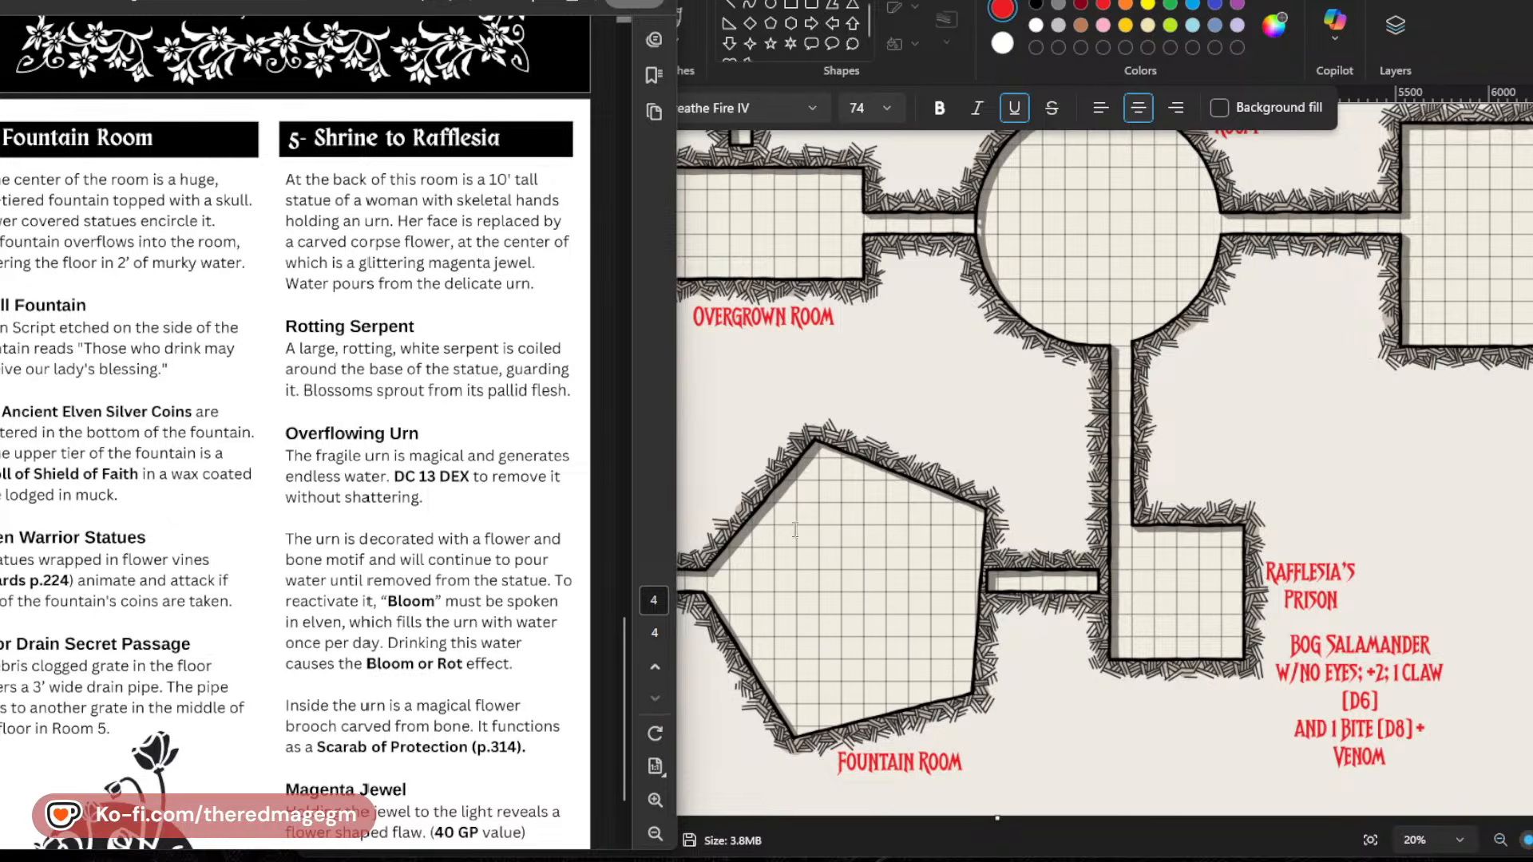
click(690, 481)
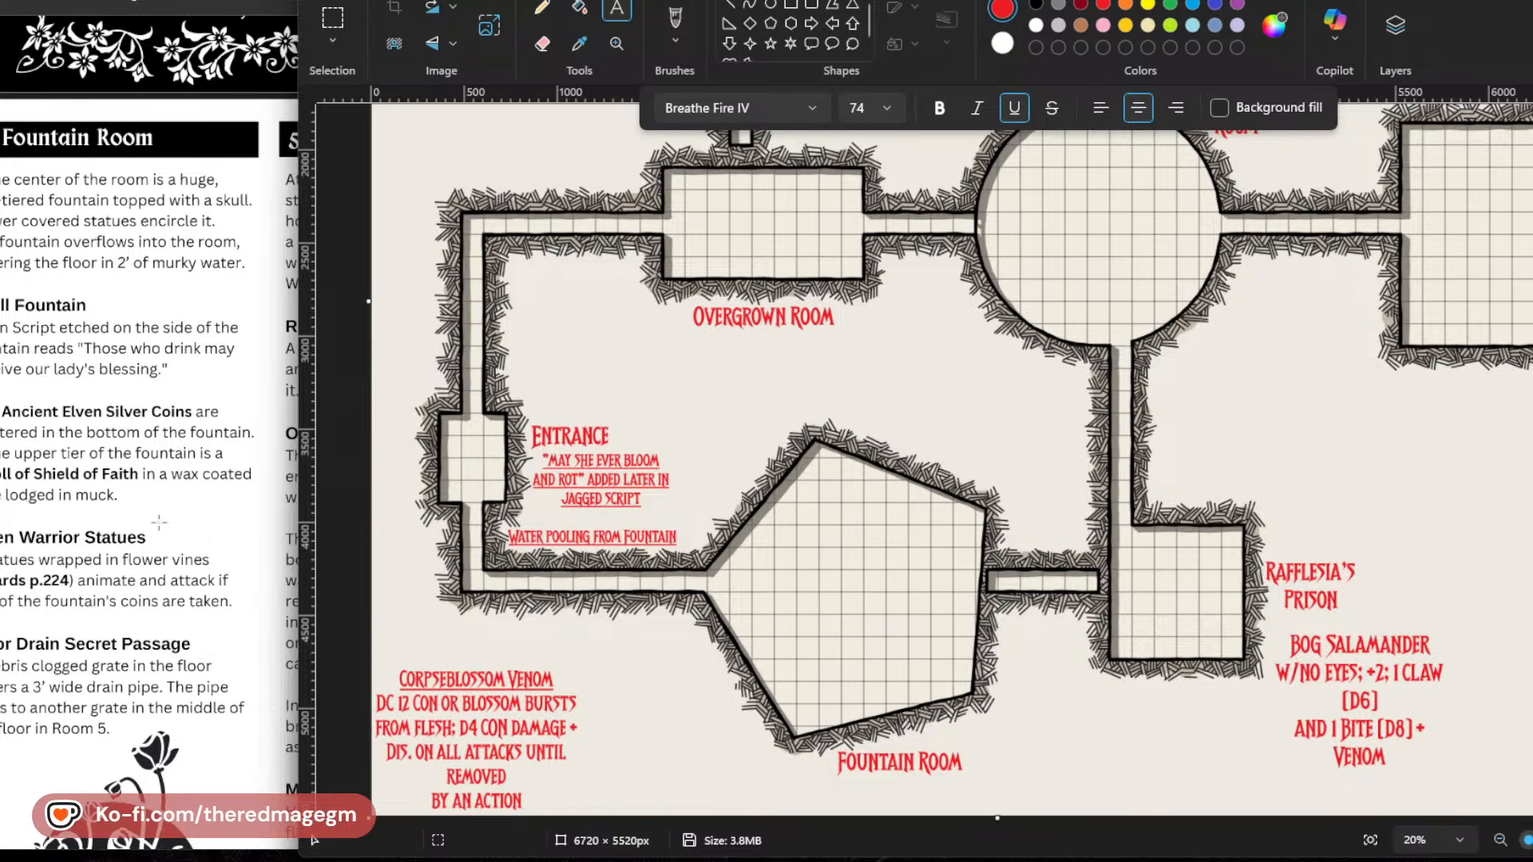
click(75, 559)
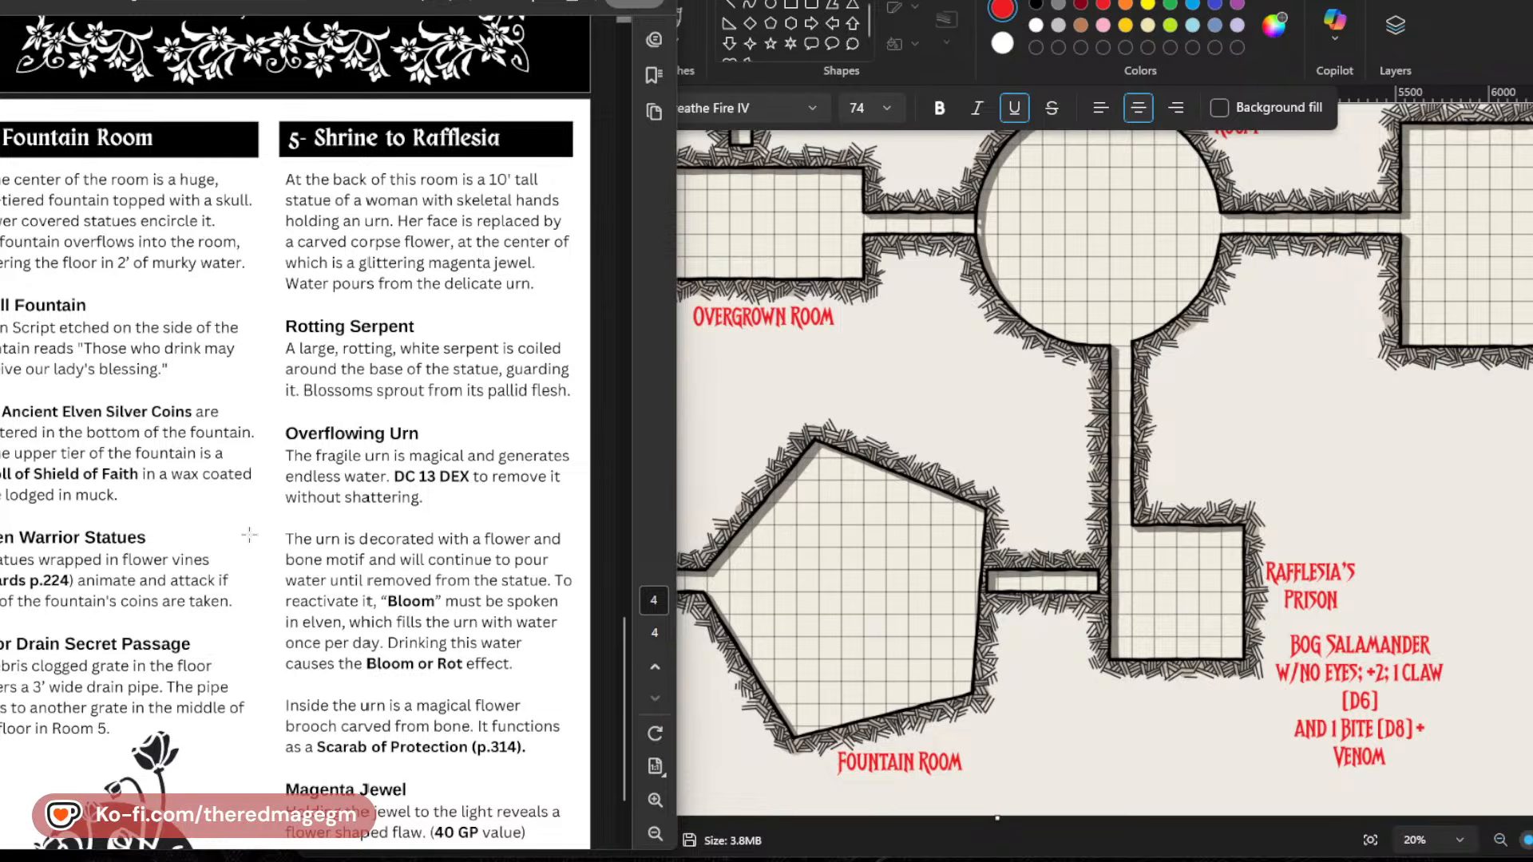
scroll(417, 380, down, 1)
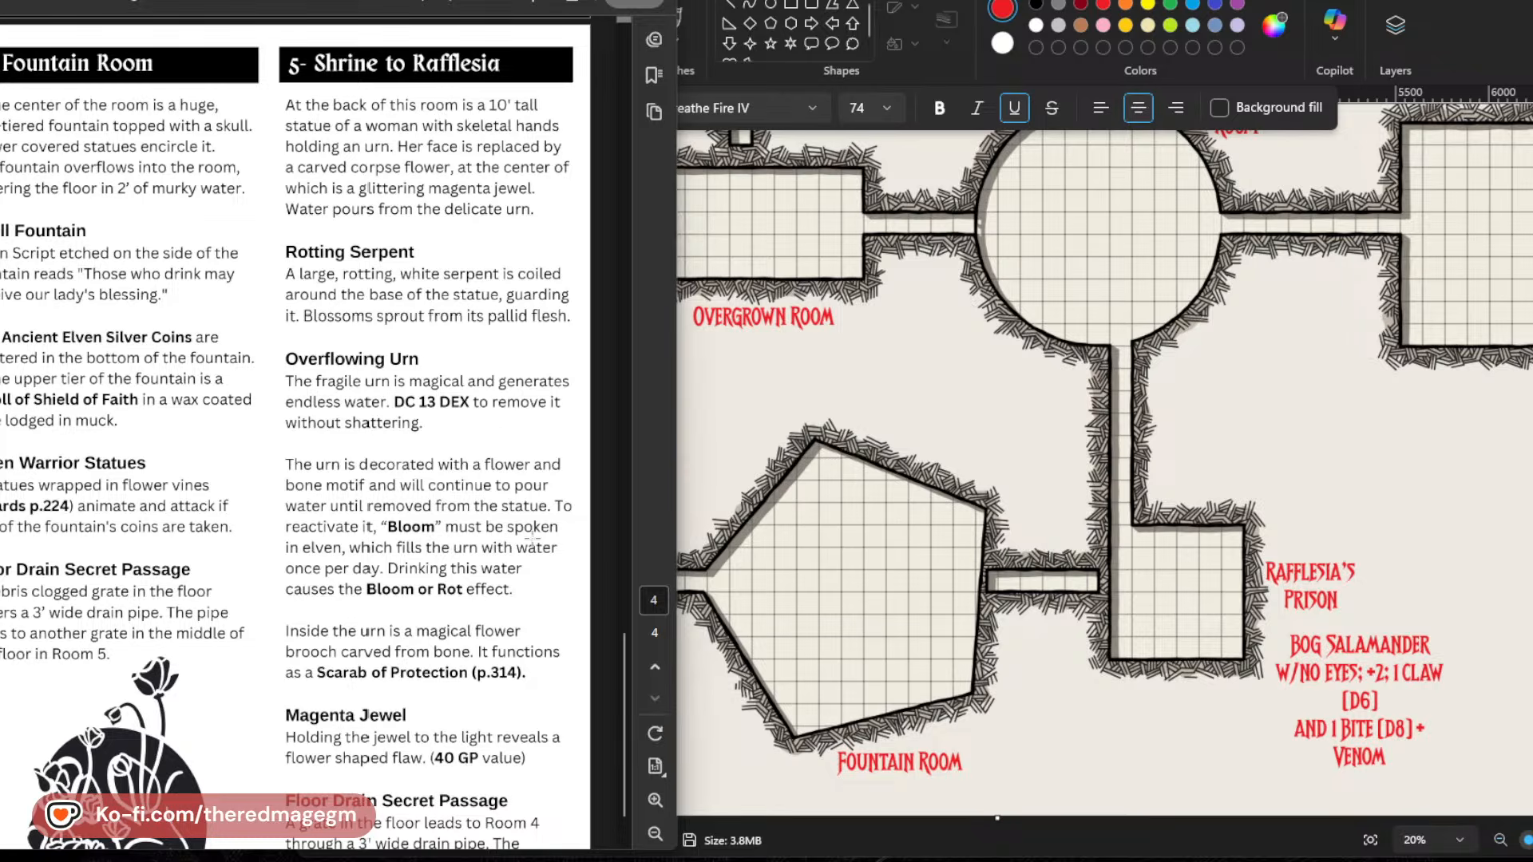
scroll(333, 591, down, 1)
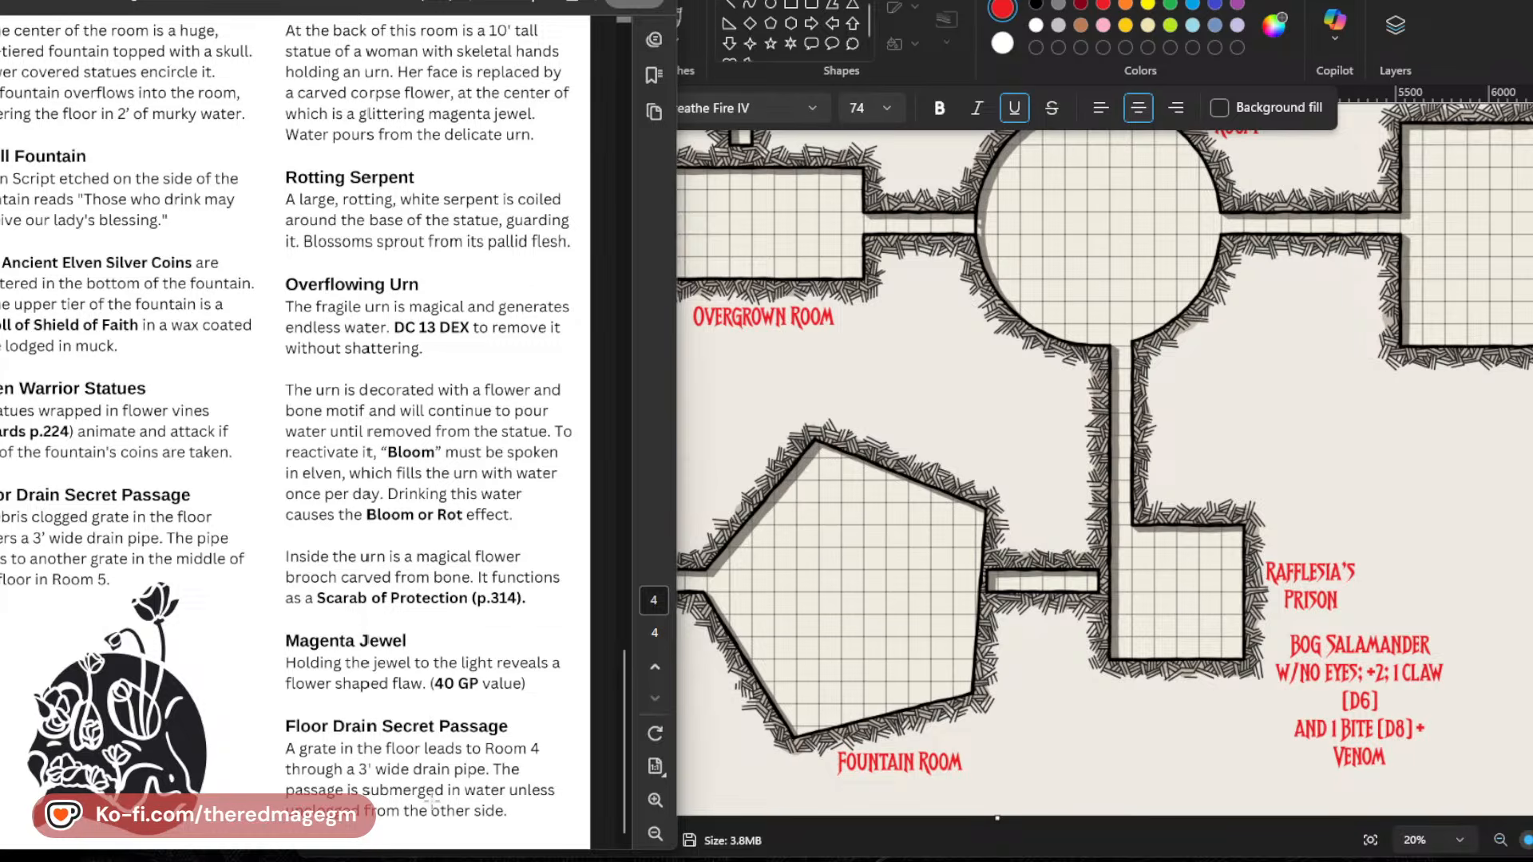
scroll(432, 799, up, 3)
scroll(432, 798, up, 5)
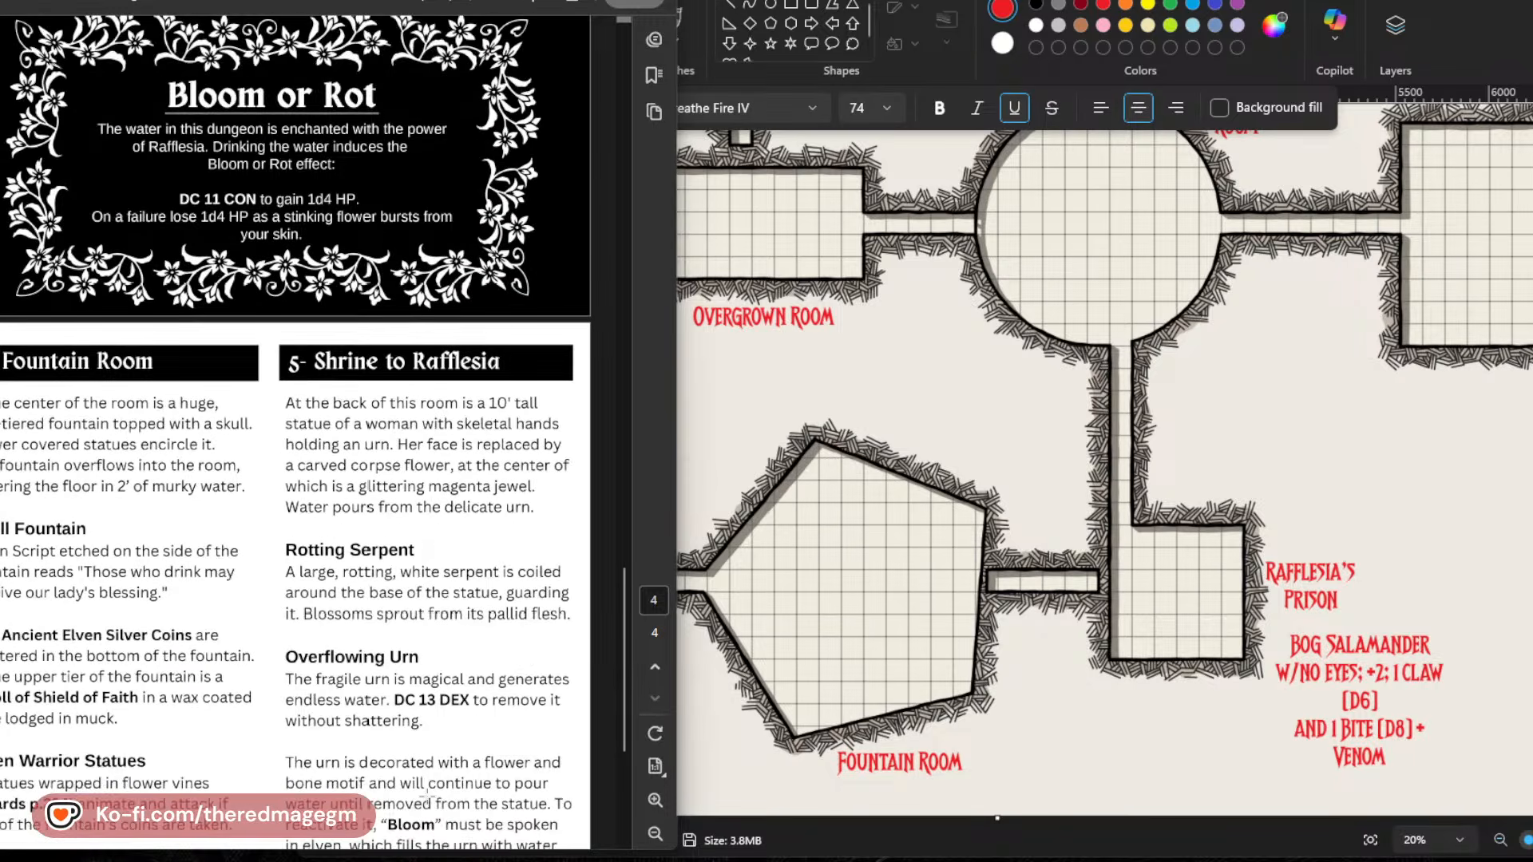
scroll(416, 791, down, 2)
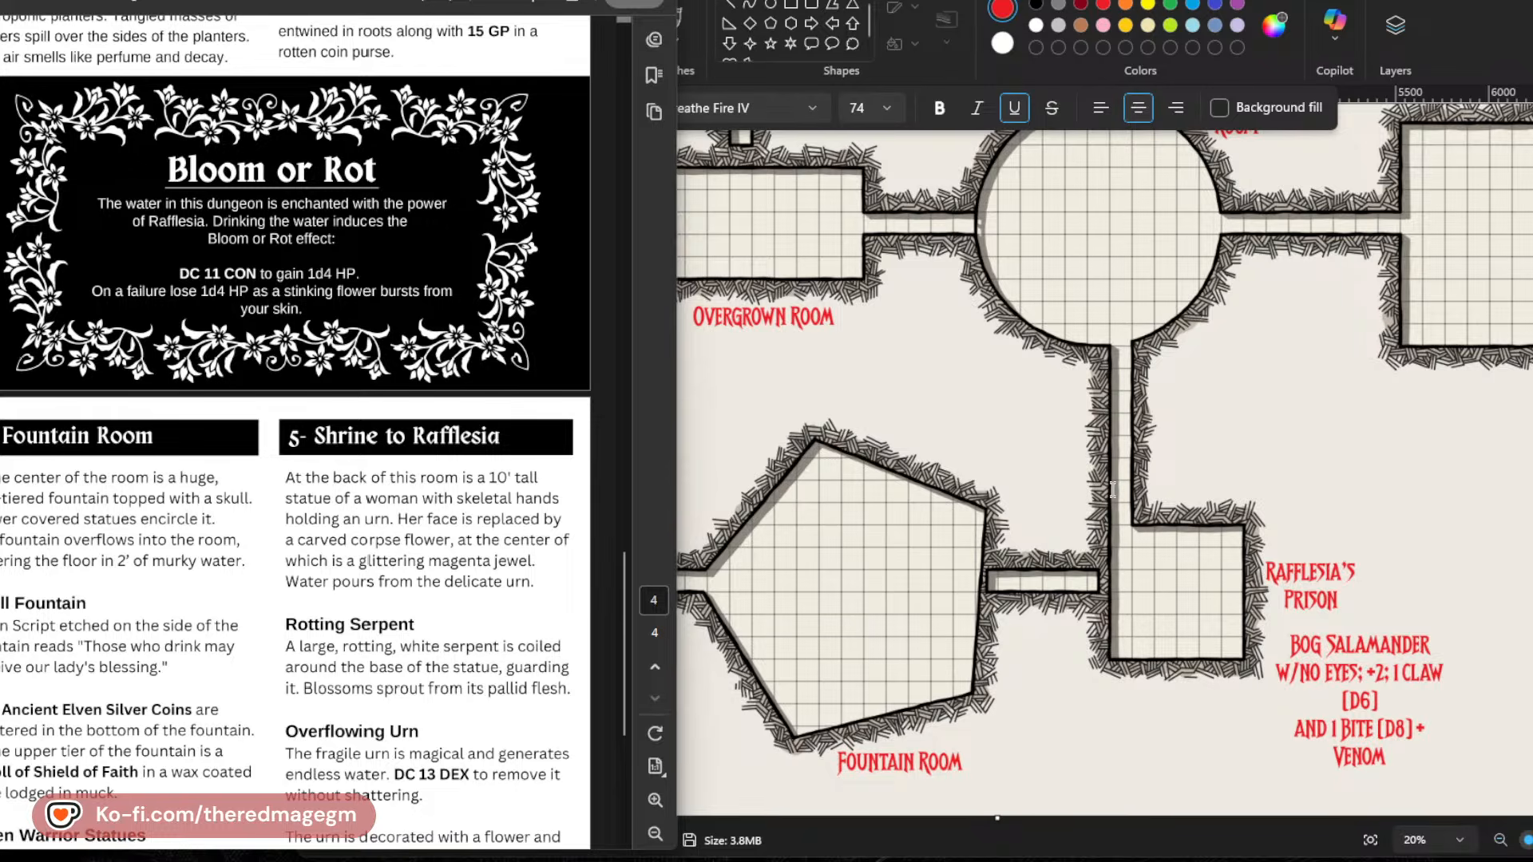
Add a two-line label, "THORNY VINE" and "TRAP HALL", beside the corridor between the Corpse Flower Room and Rafflesia's Prison.
scroll(1112, 488, up, 5)
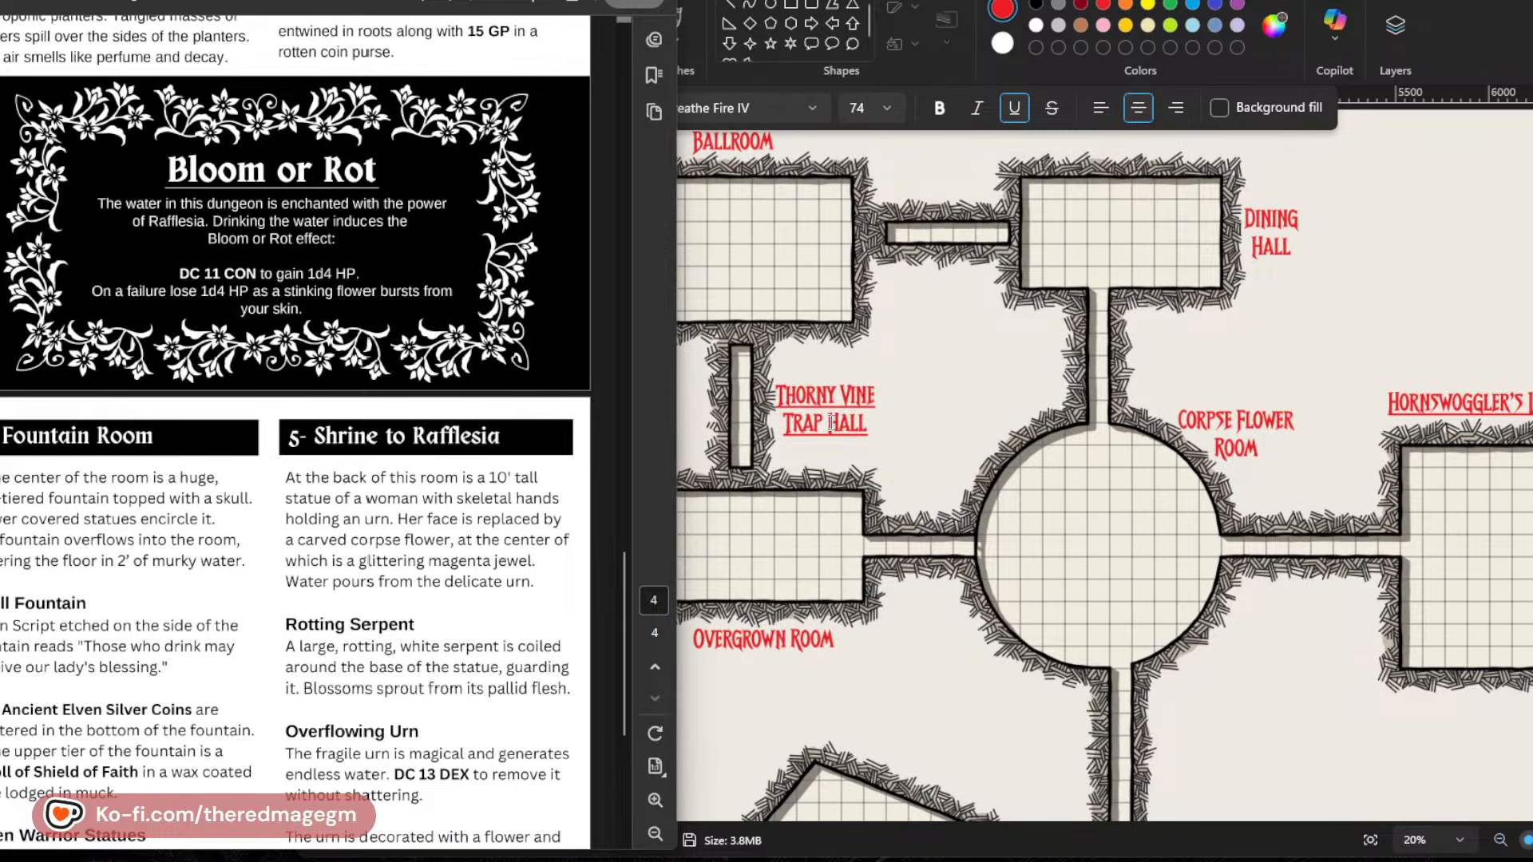
scroll(831, 423, down, 5)
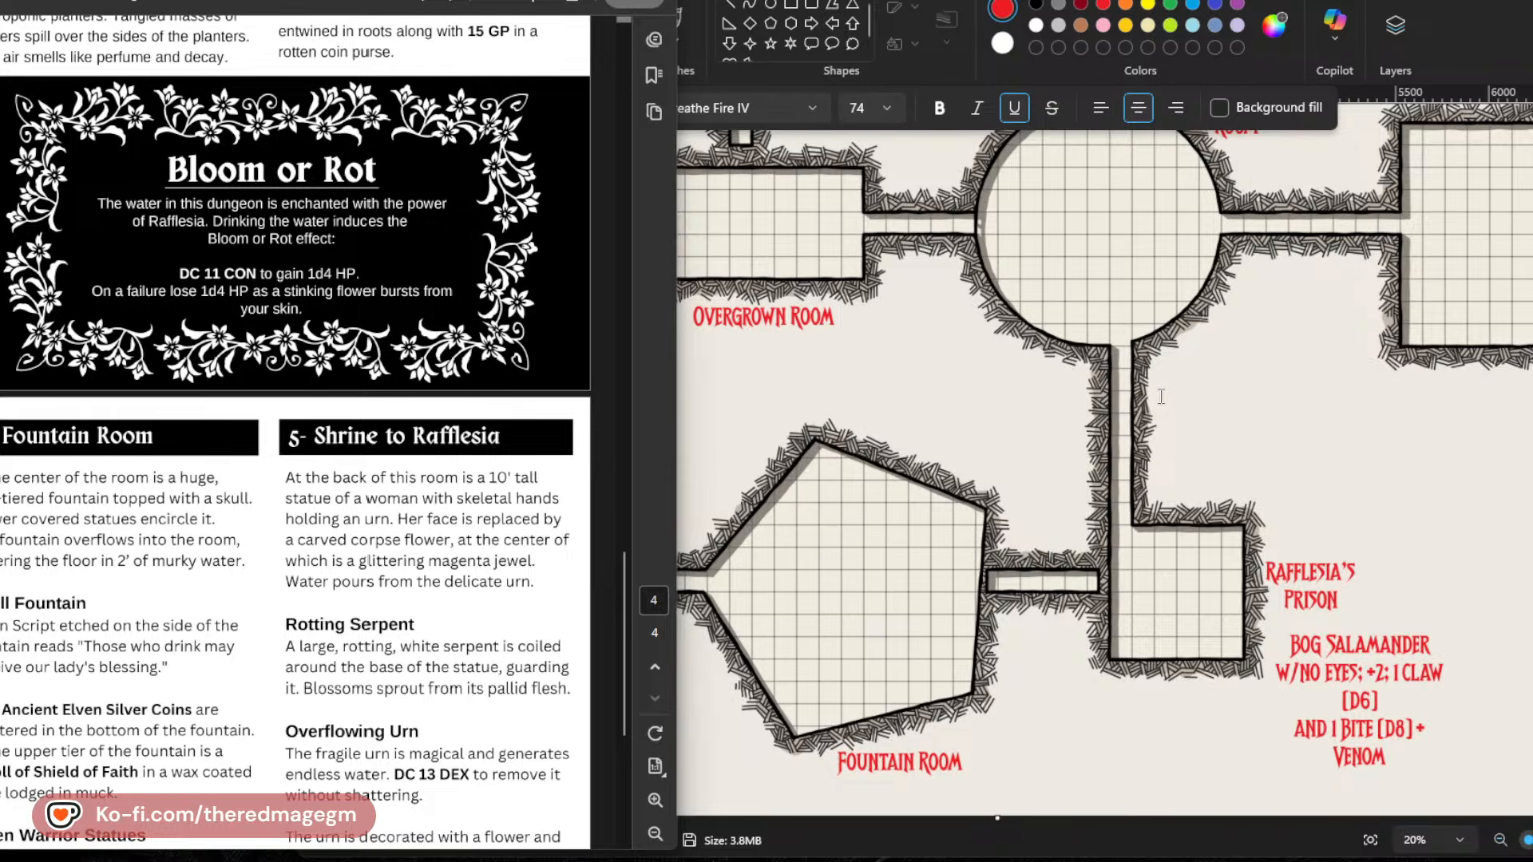
click(1152, 391)
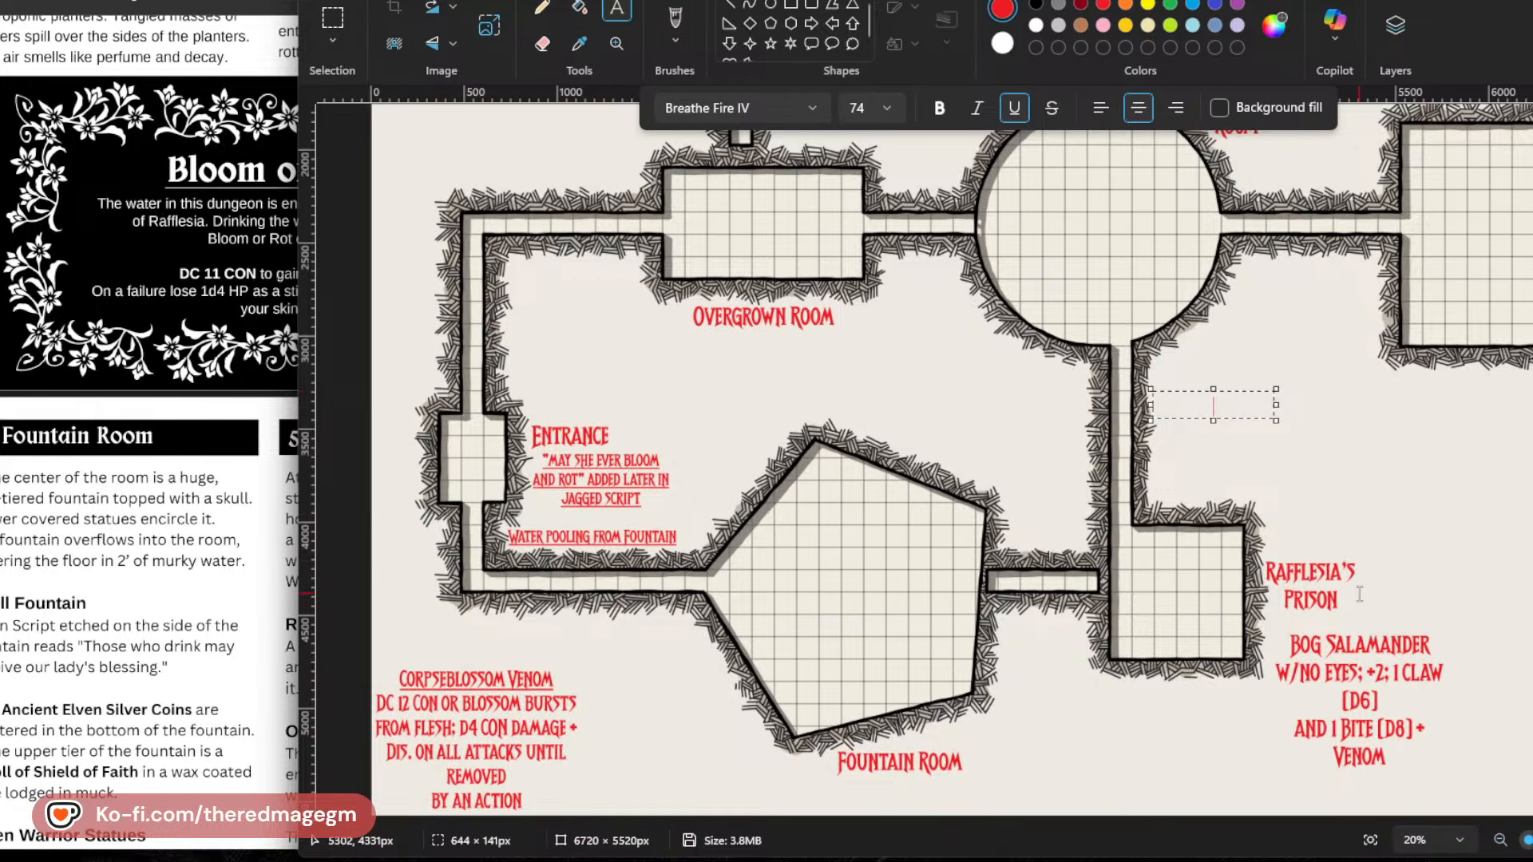
text(THORNY VINE)
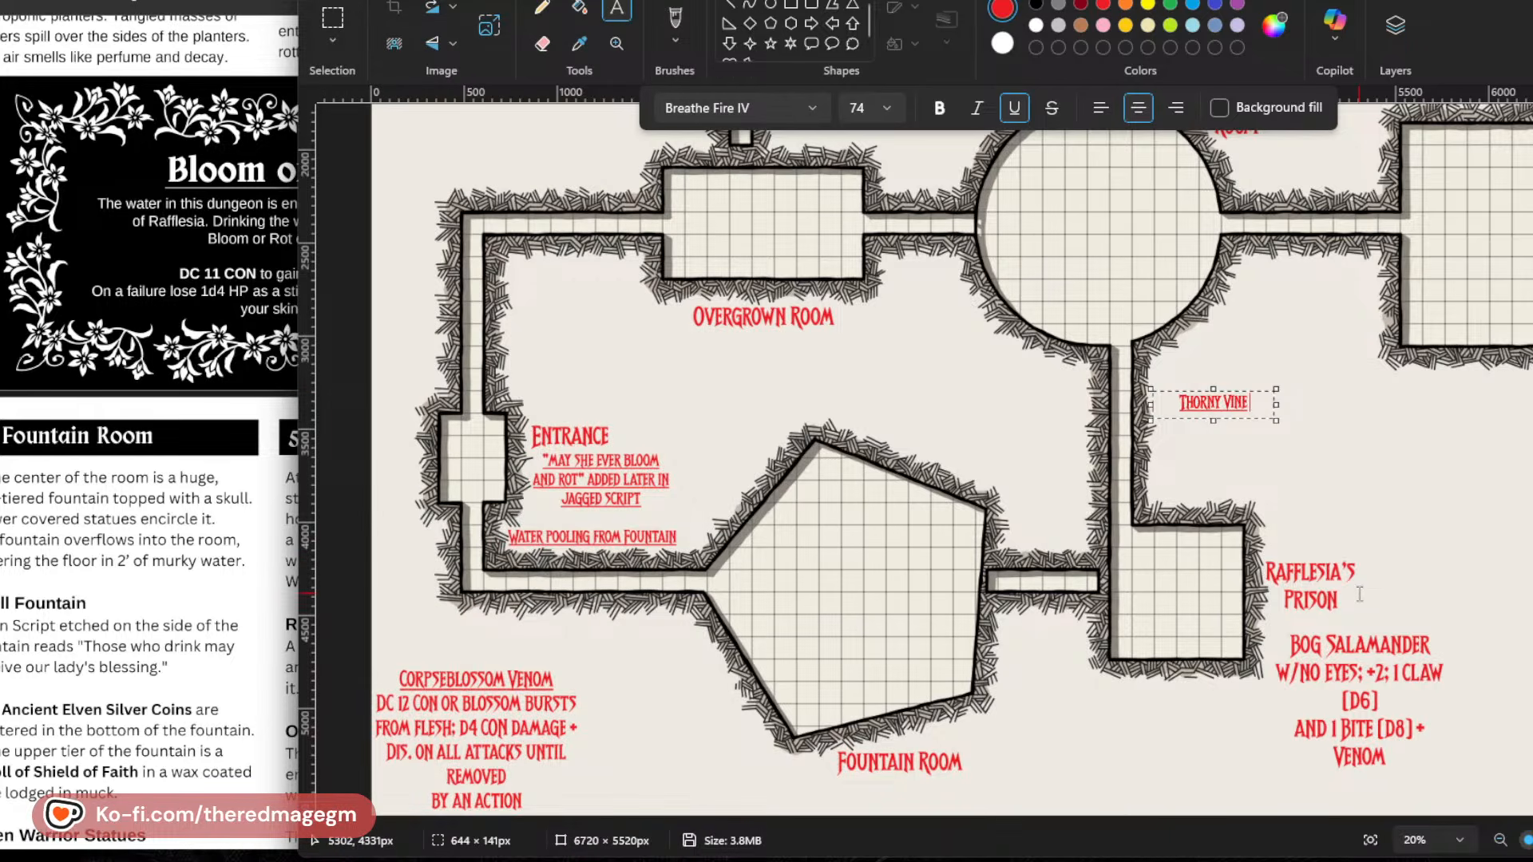
key(Return)
text(TRAP HALL)
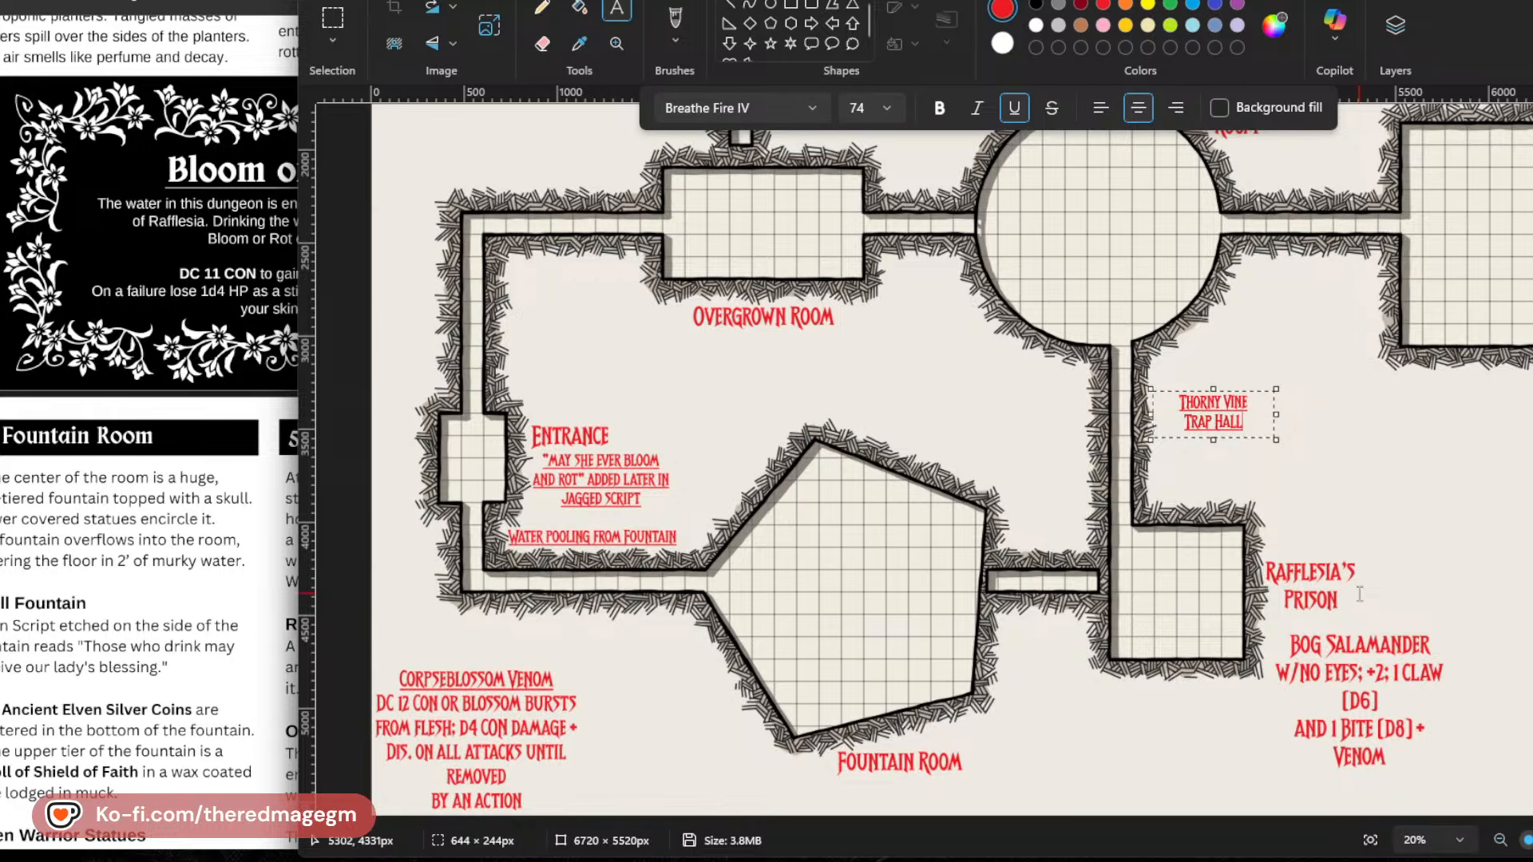
Enlarge the new Thorny Vine Trap Hall label to font size 108, move it slightly down and closer to the corridor, and commit it.
key(ctrl+a)
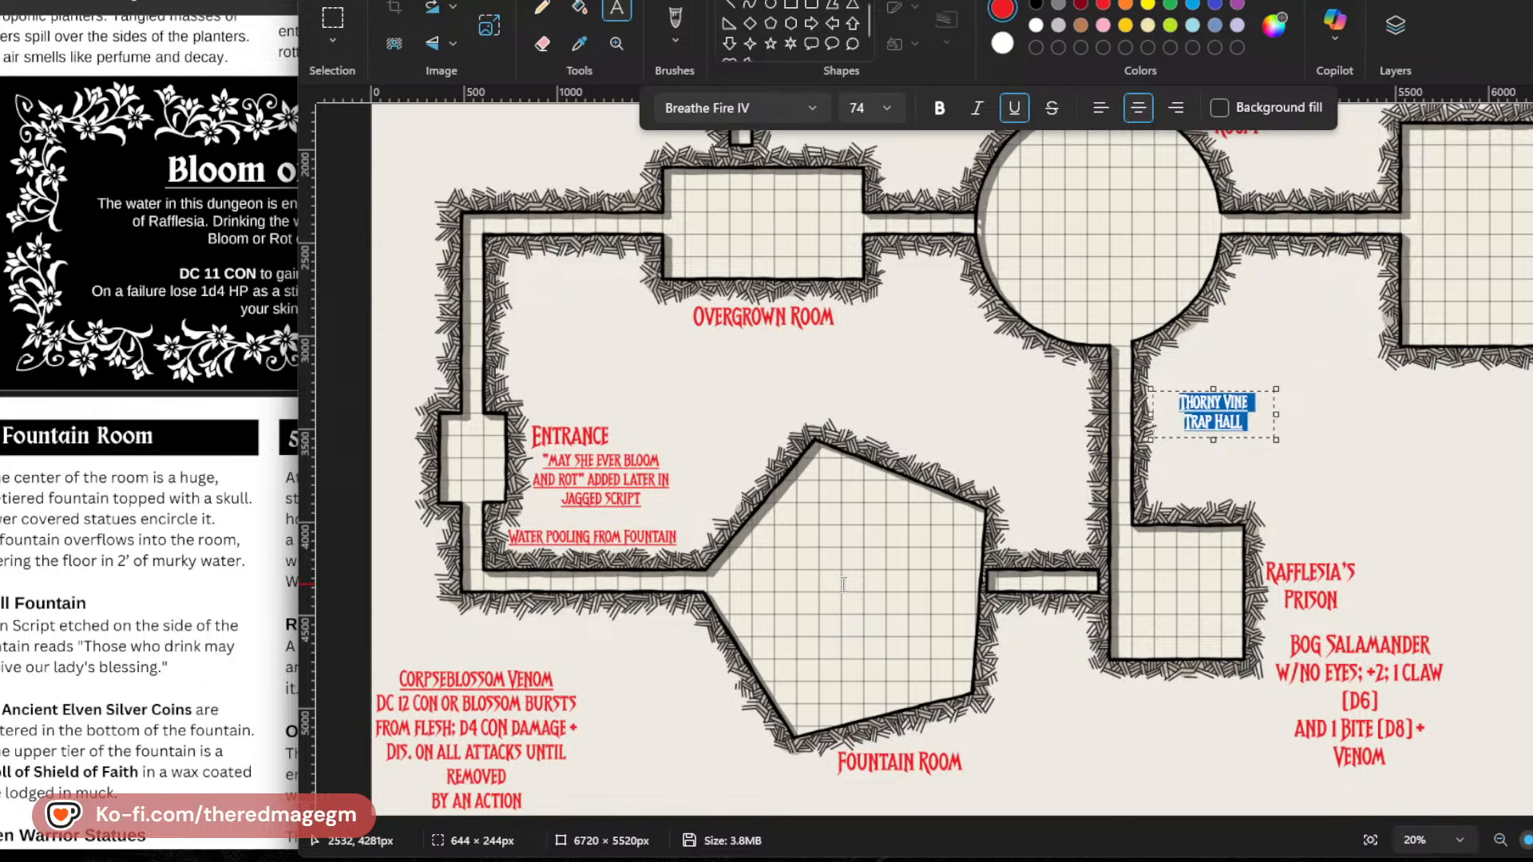
click(860, 108)
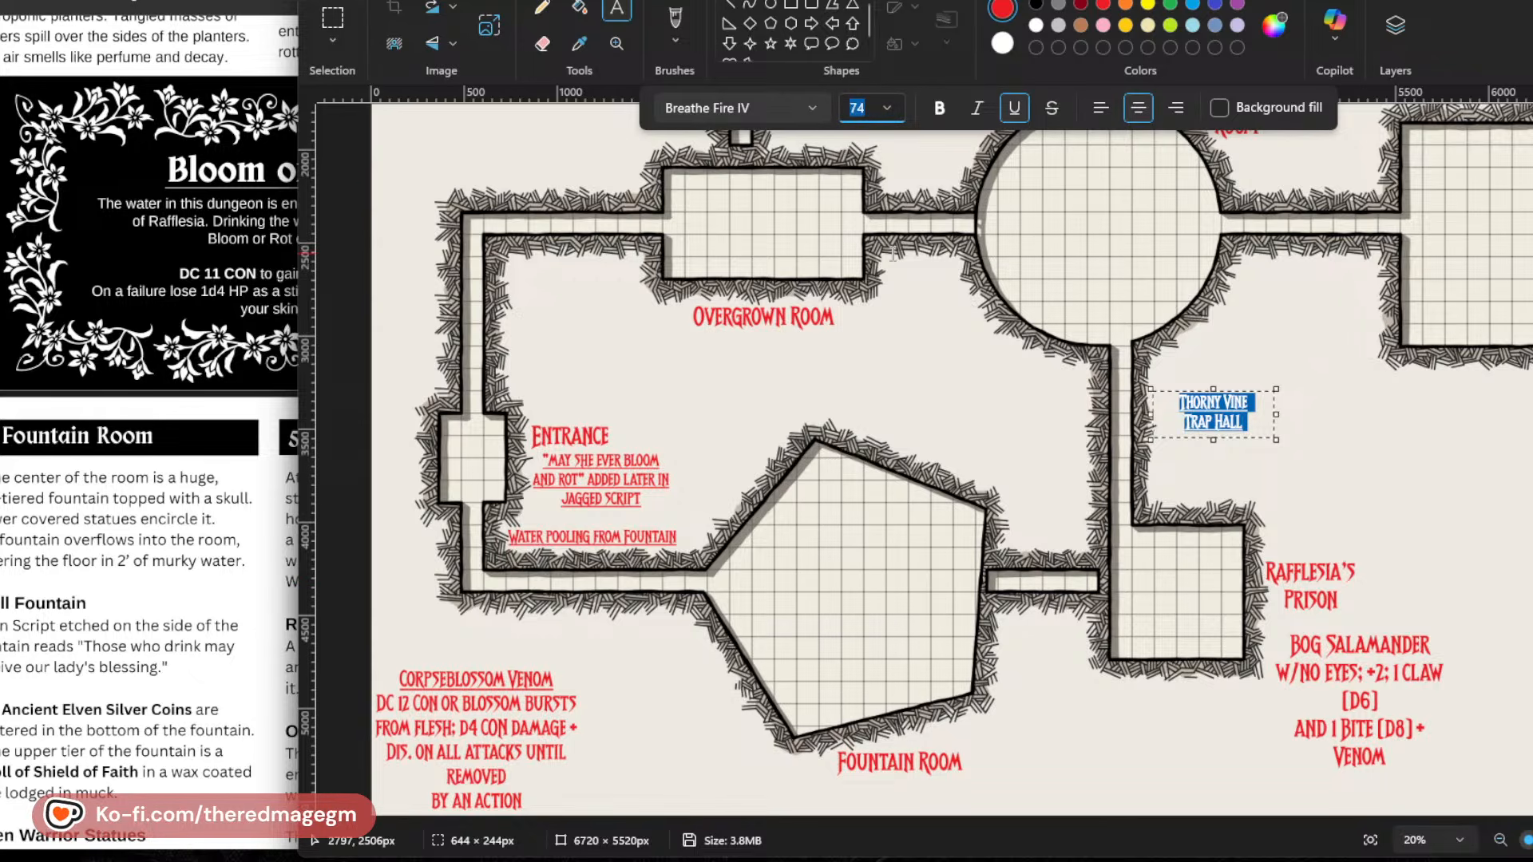
text(108)
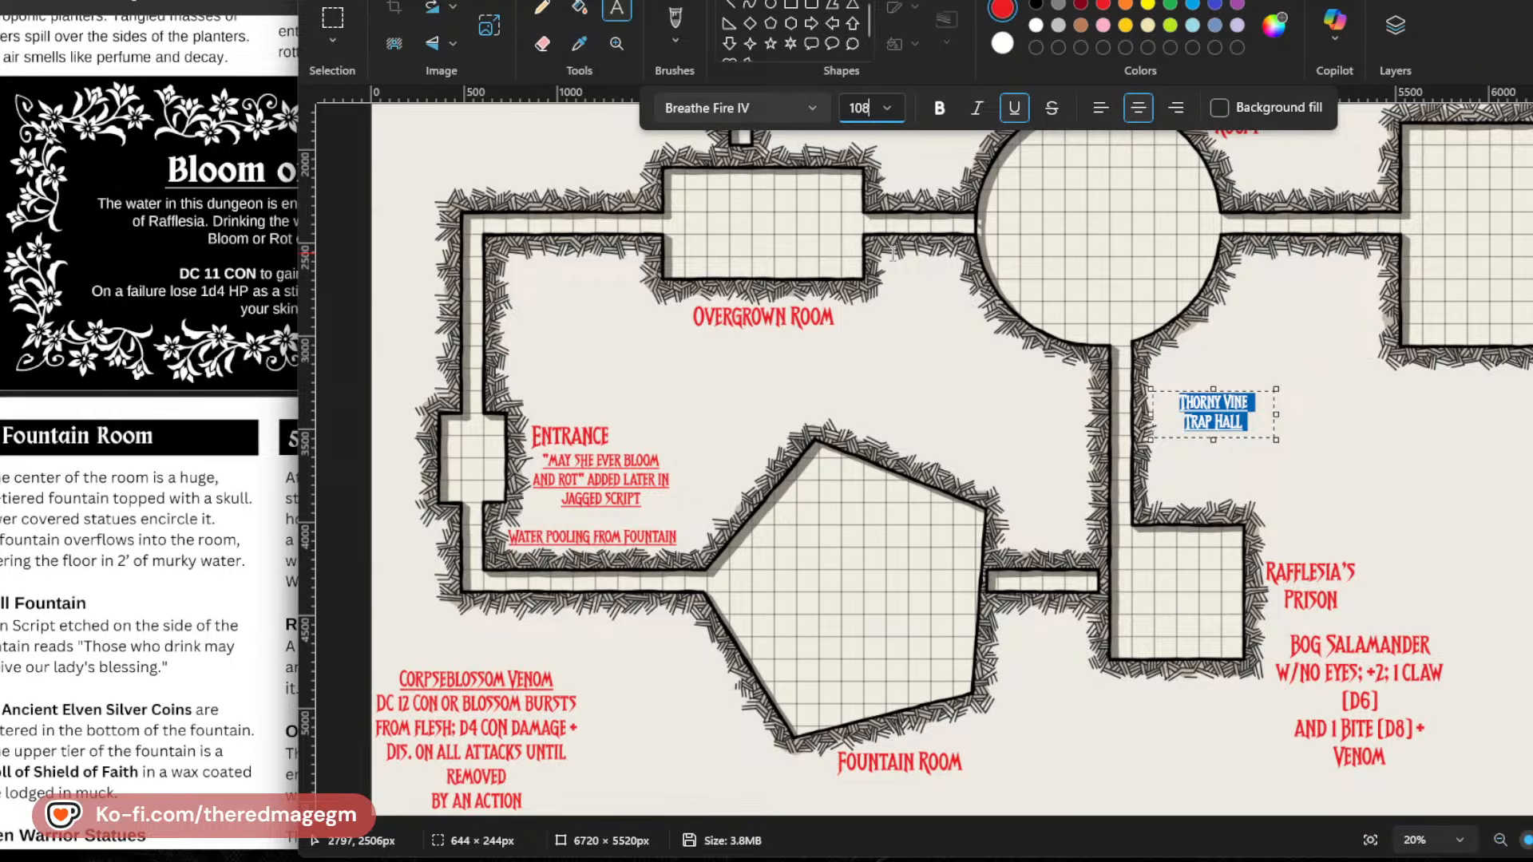
key(Return)
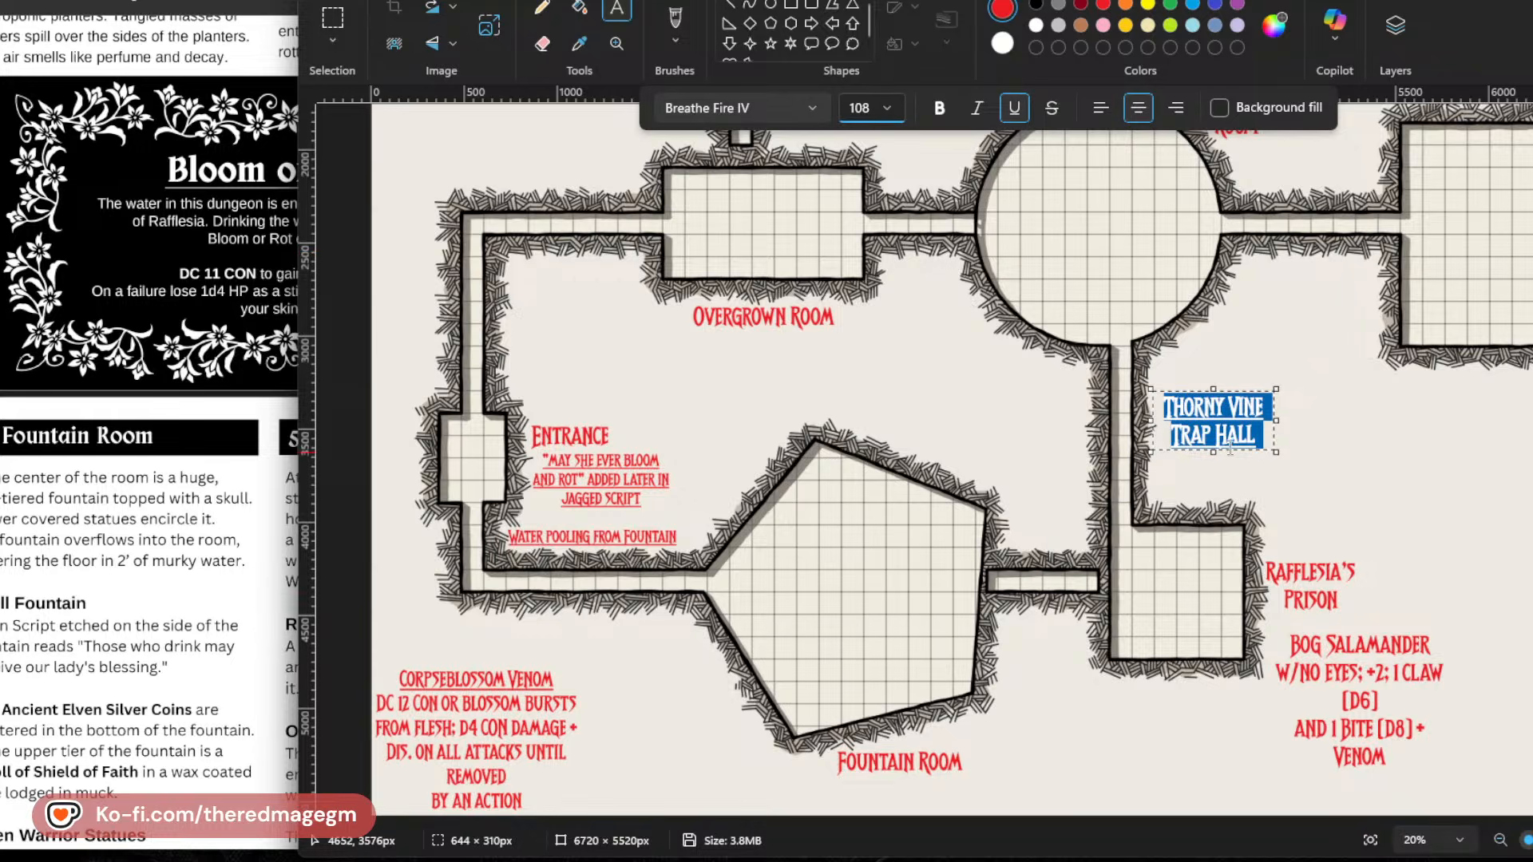
click(1255, 449)
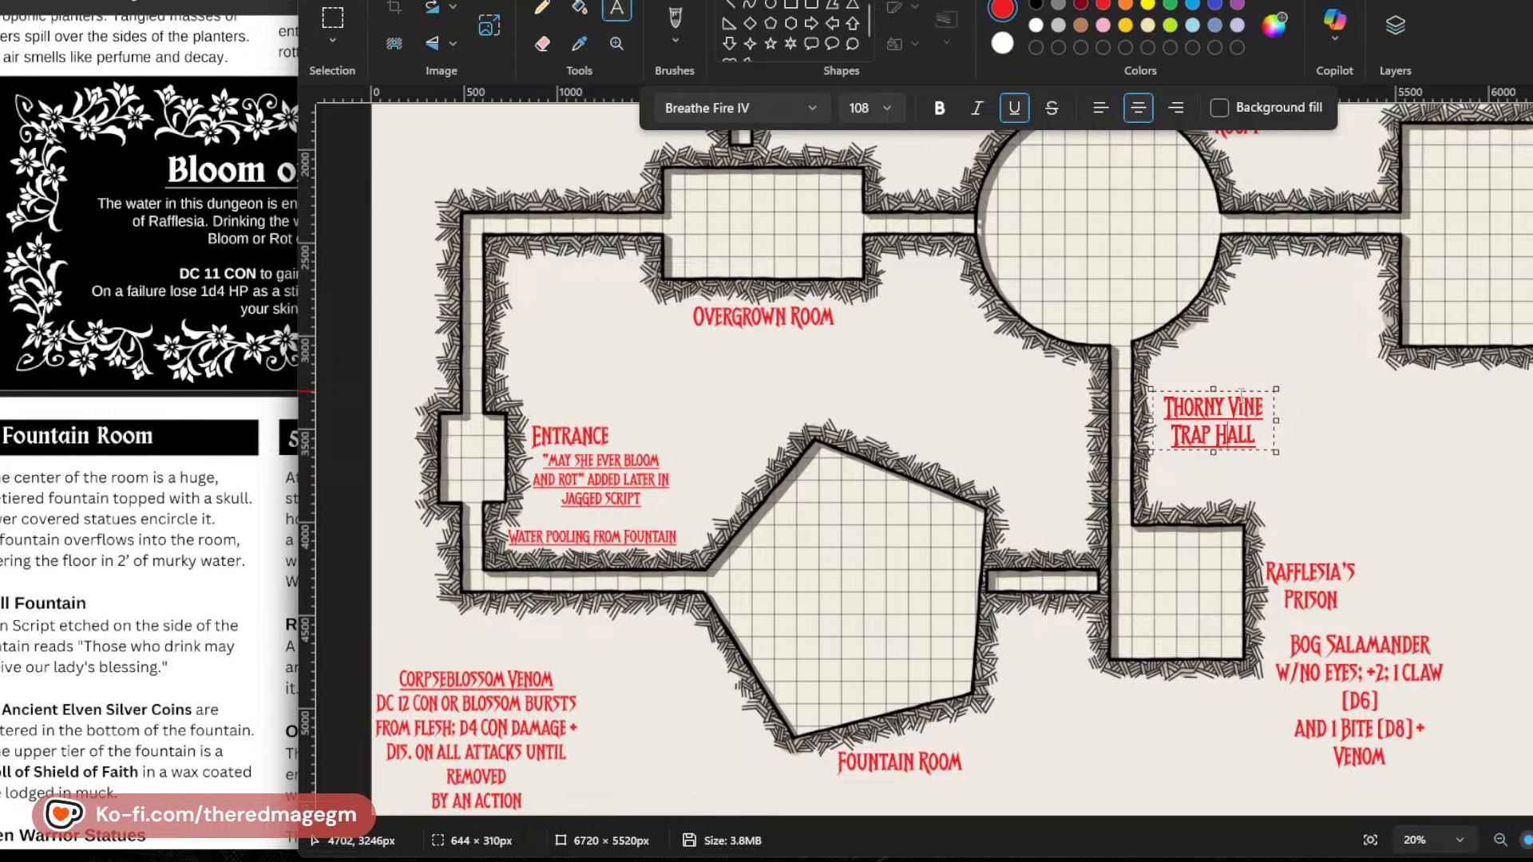
drag(1243, 392, 1237, 404)
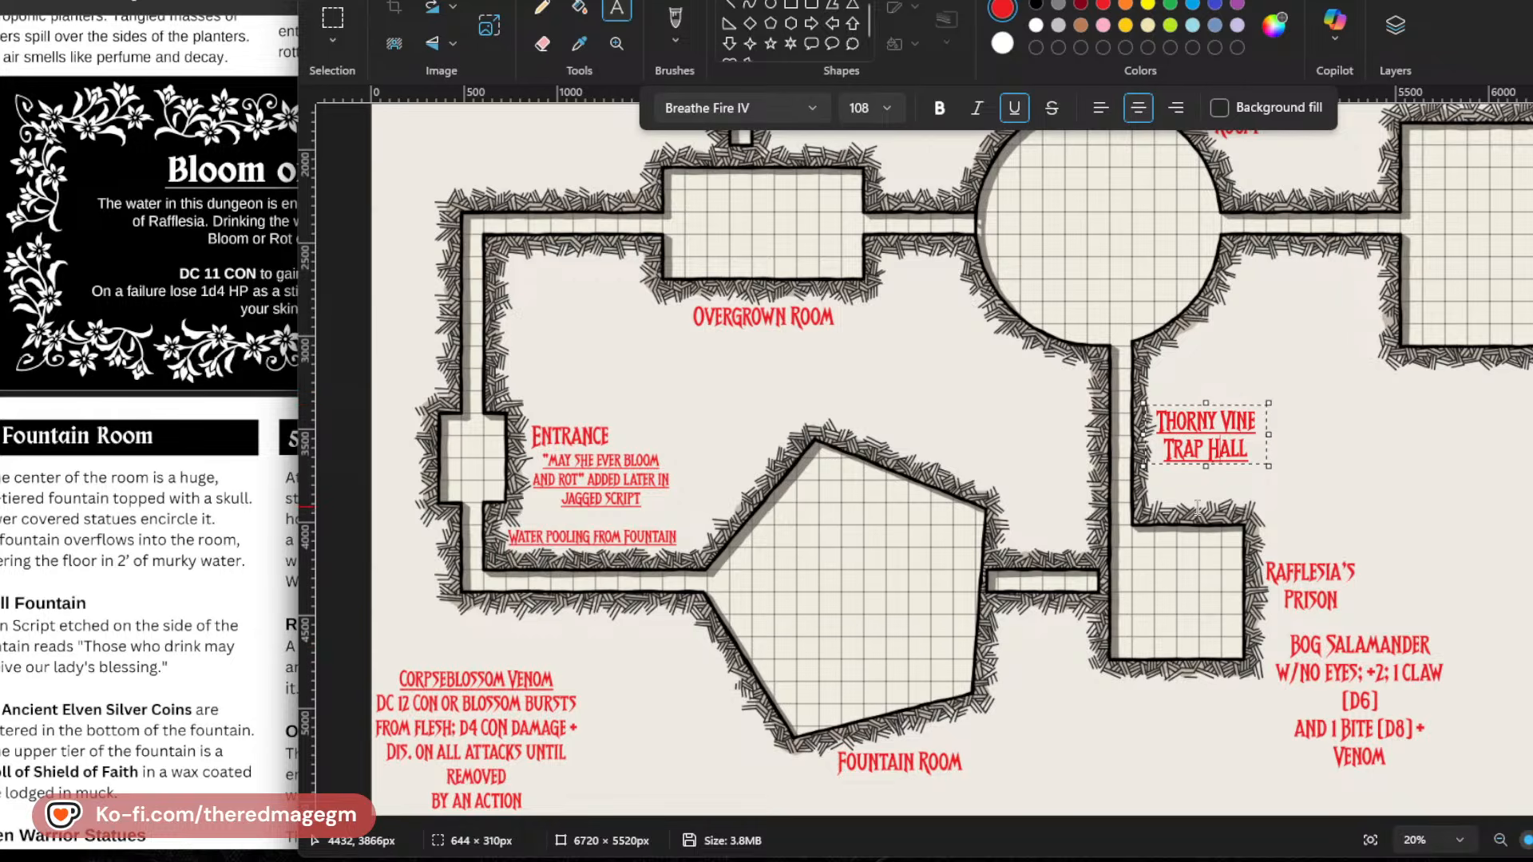
click(1286, 452)
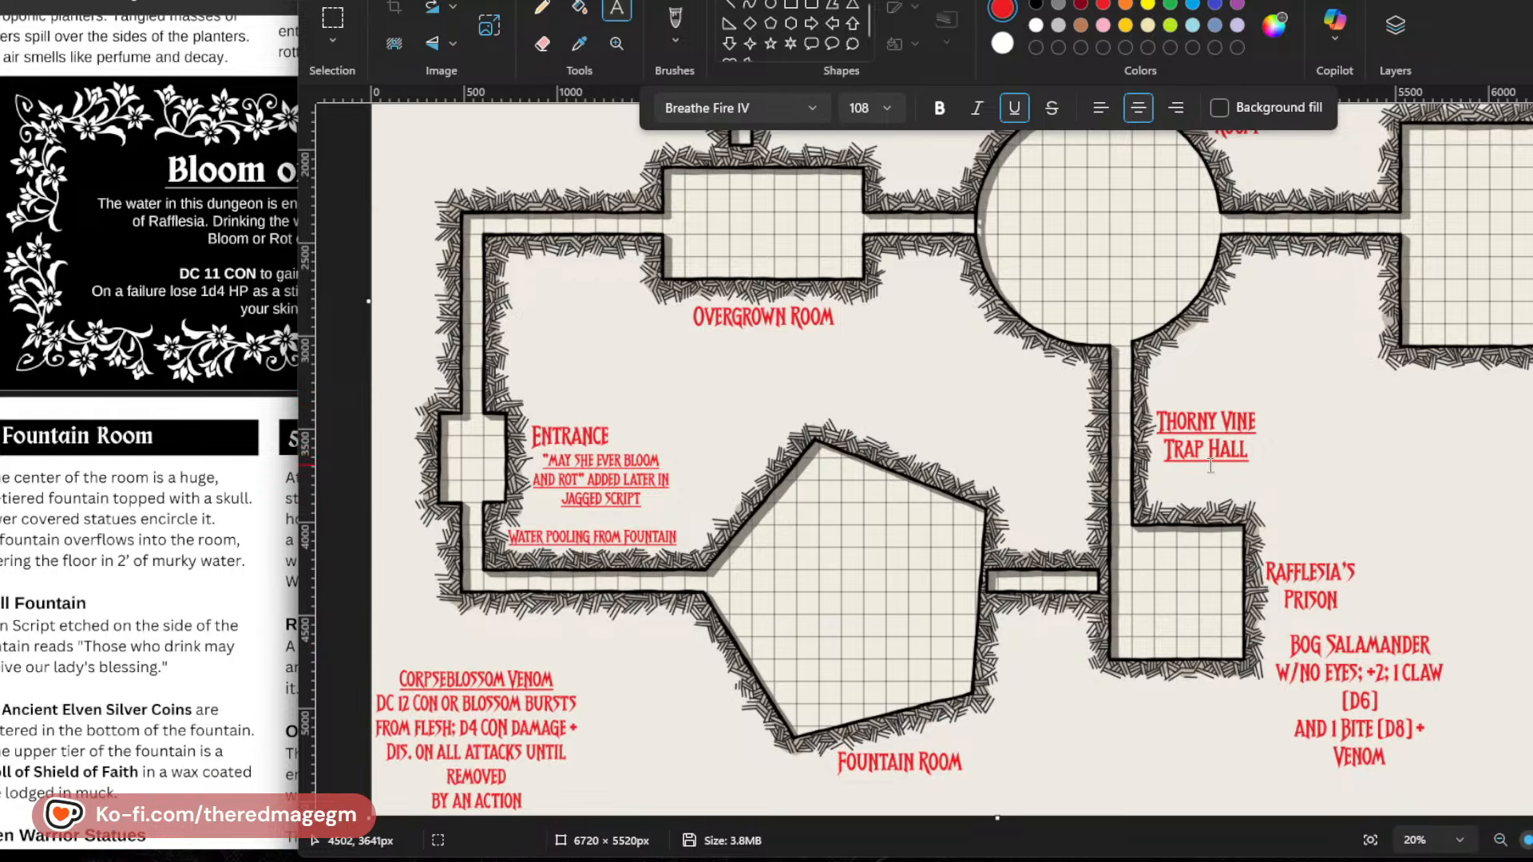
Review the map's room and corridor labels from the Ballroom and Dining Hall down to the Fountain Room and Rafflesia's Prison.
scroll(1211, 465, up, 3)
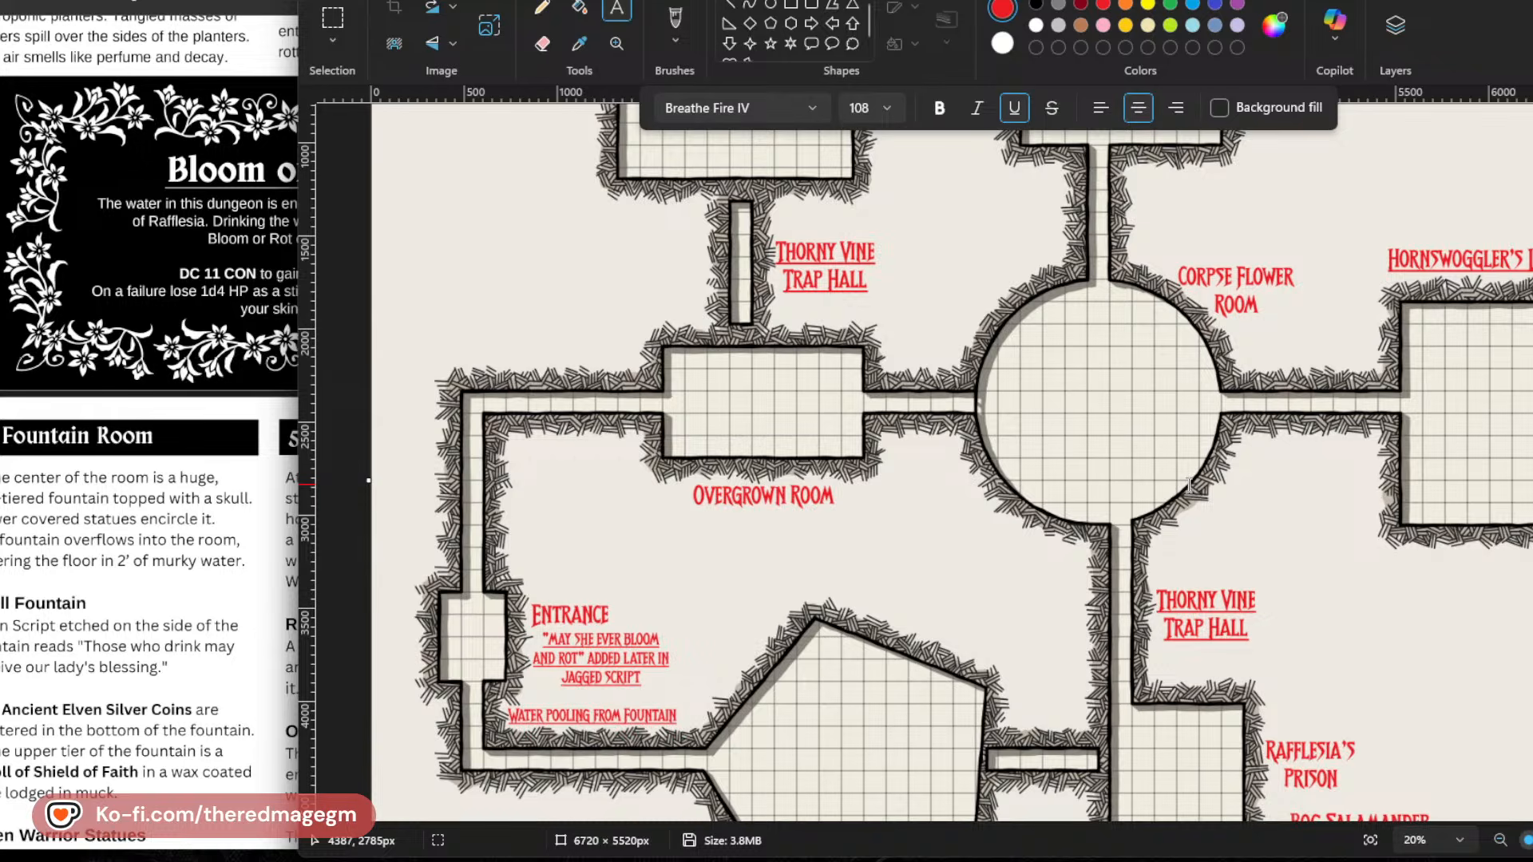
scroll(1189, 485, up, 3)
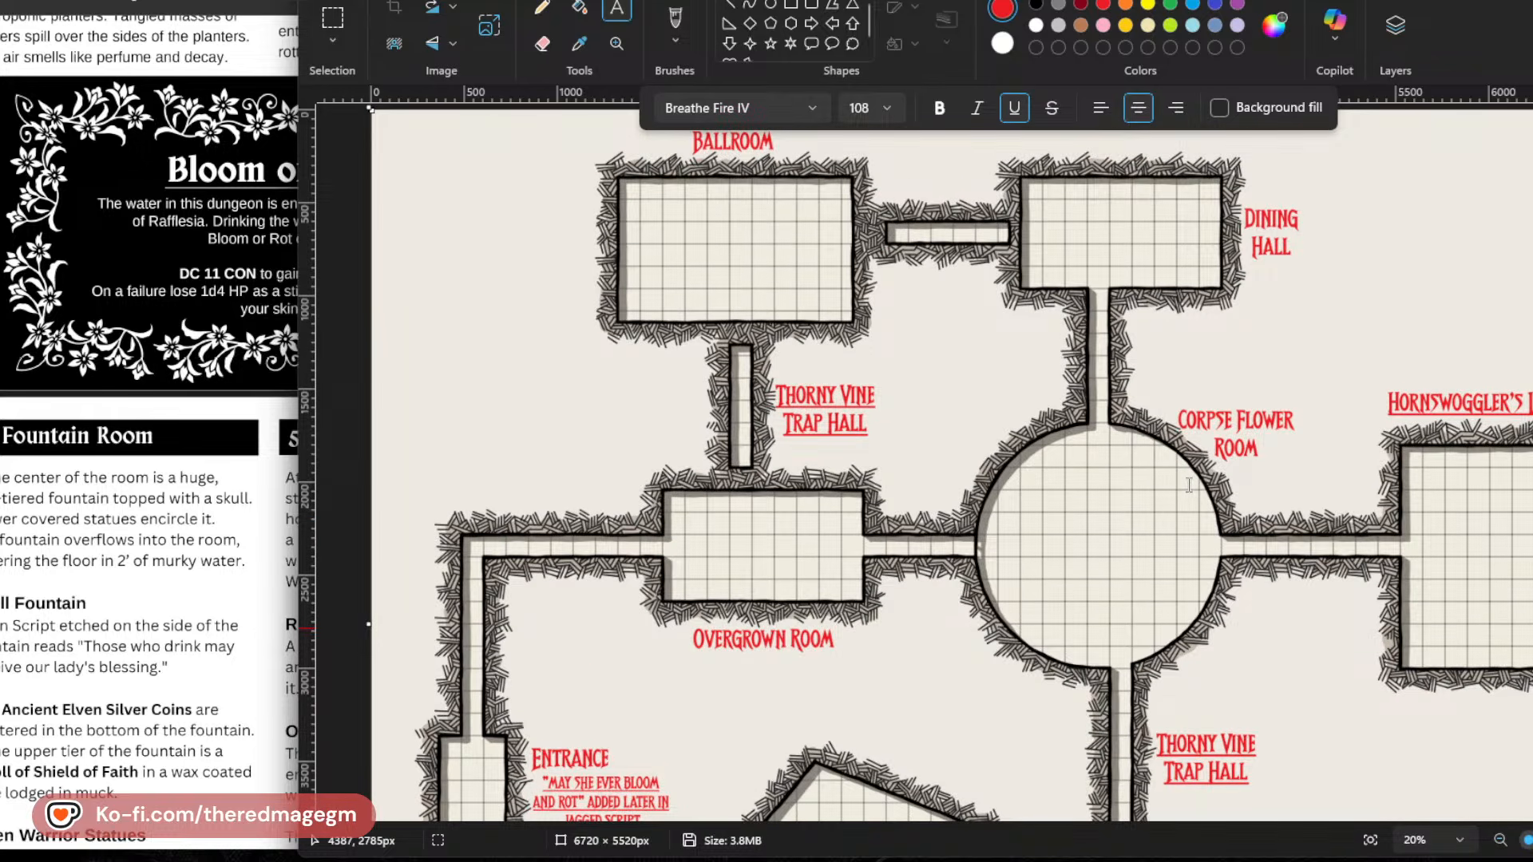
scroll(1189, 485, down, 6)
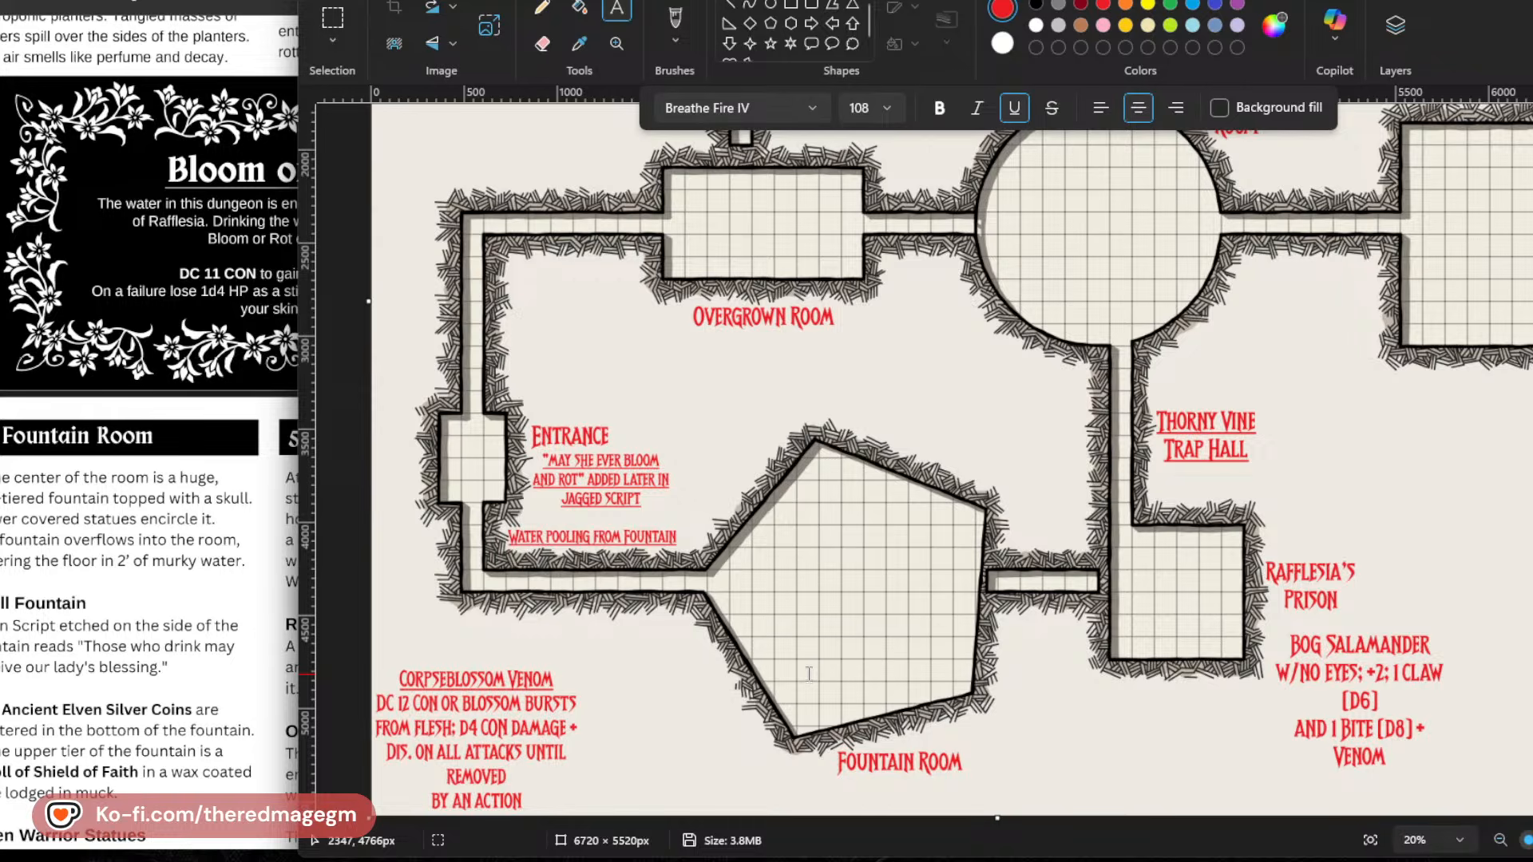
scroll(834, 664, up, 2)
scroll(864, 655, down, 2)
scroll(864, 654, up, 5)
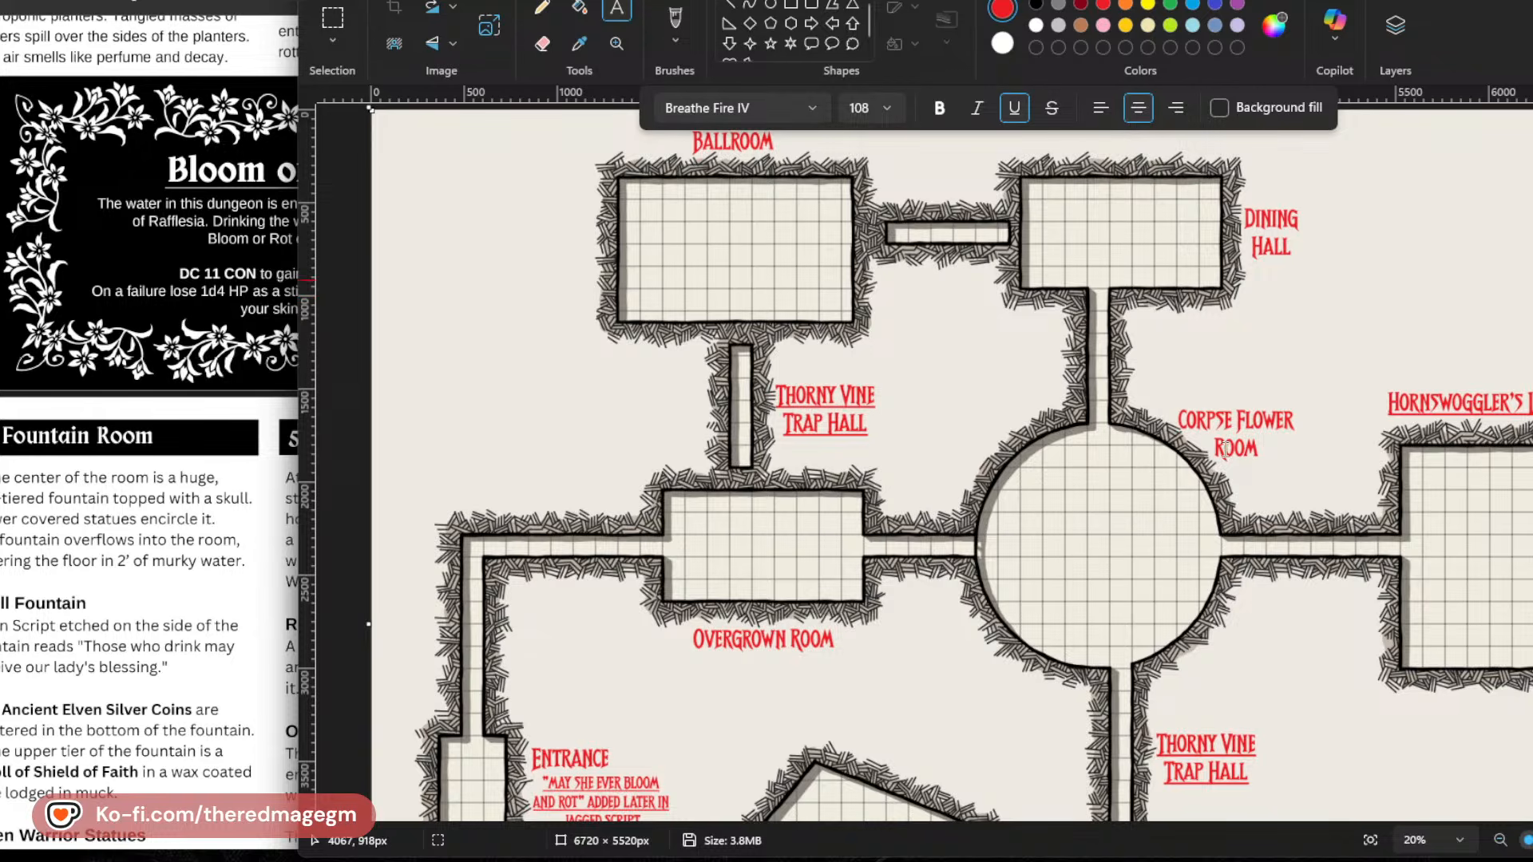
scroll(1159, 569, down, 5)
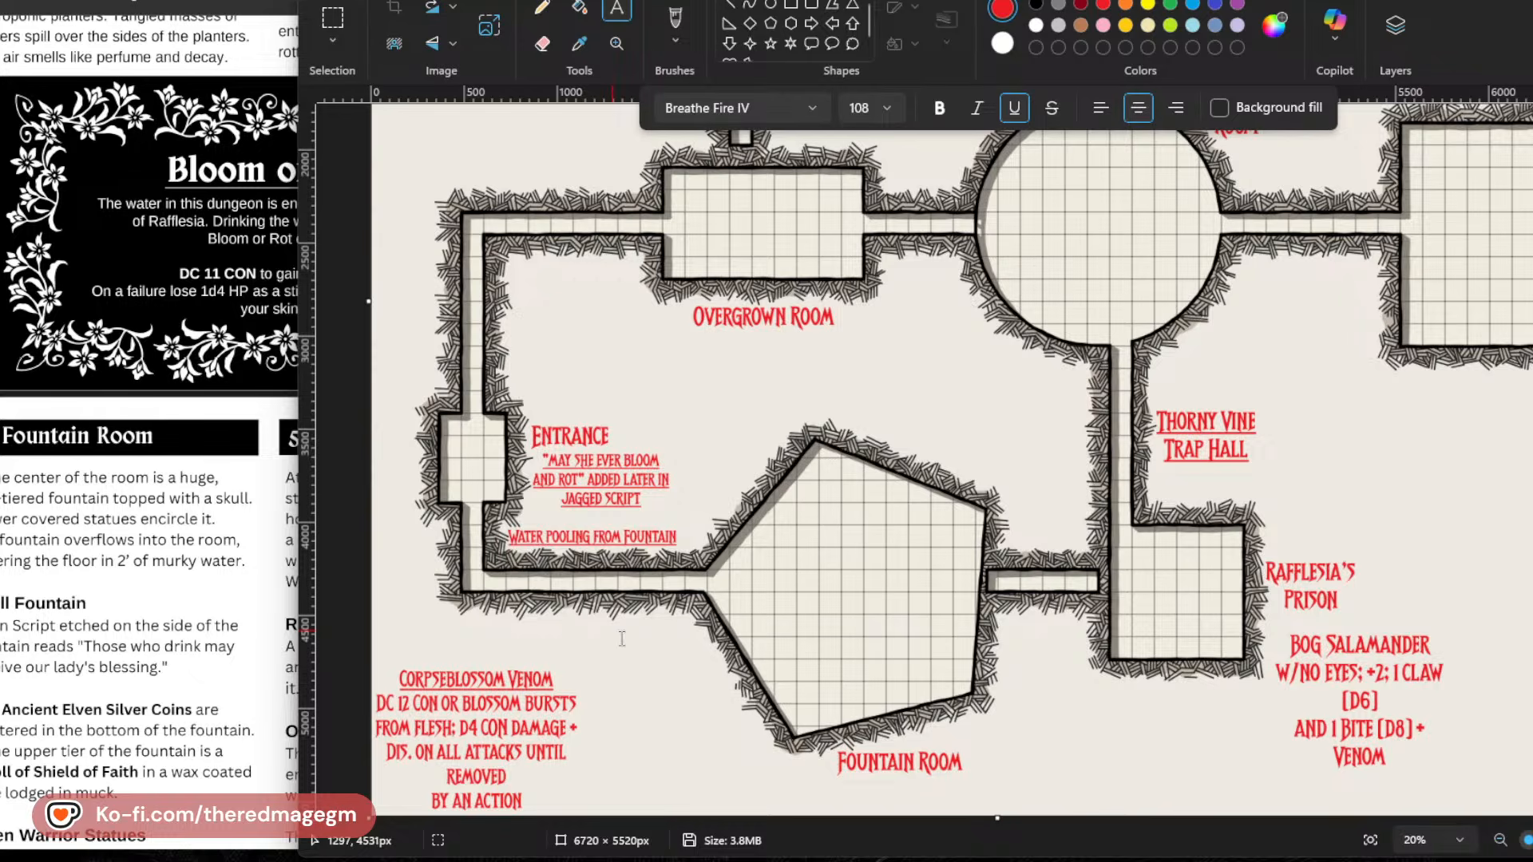
scroll(802, 462, up, 5)
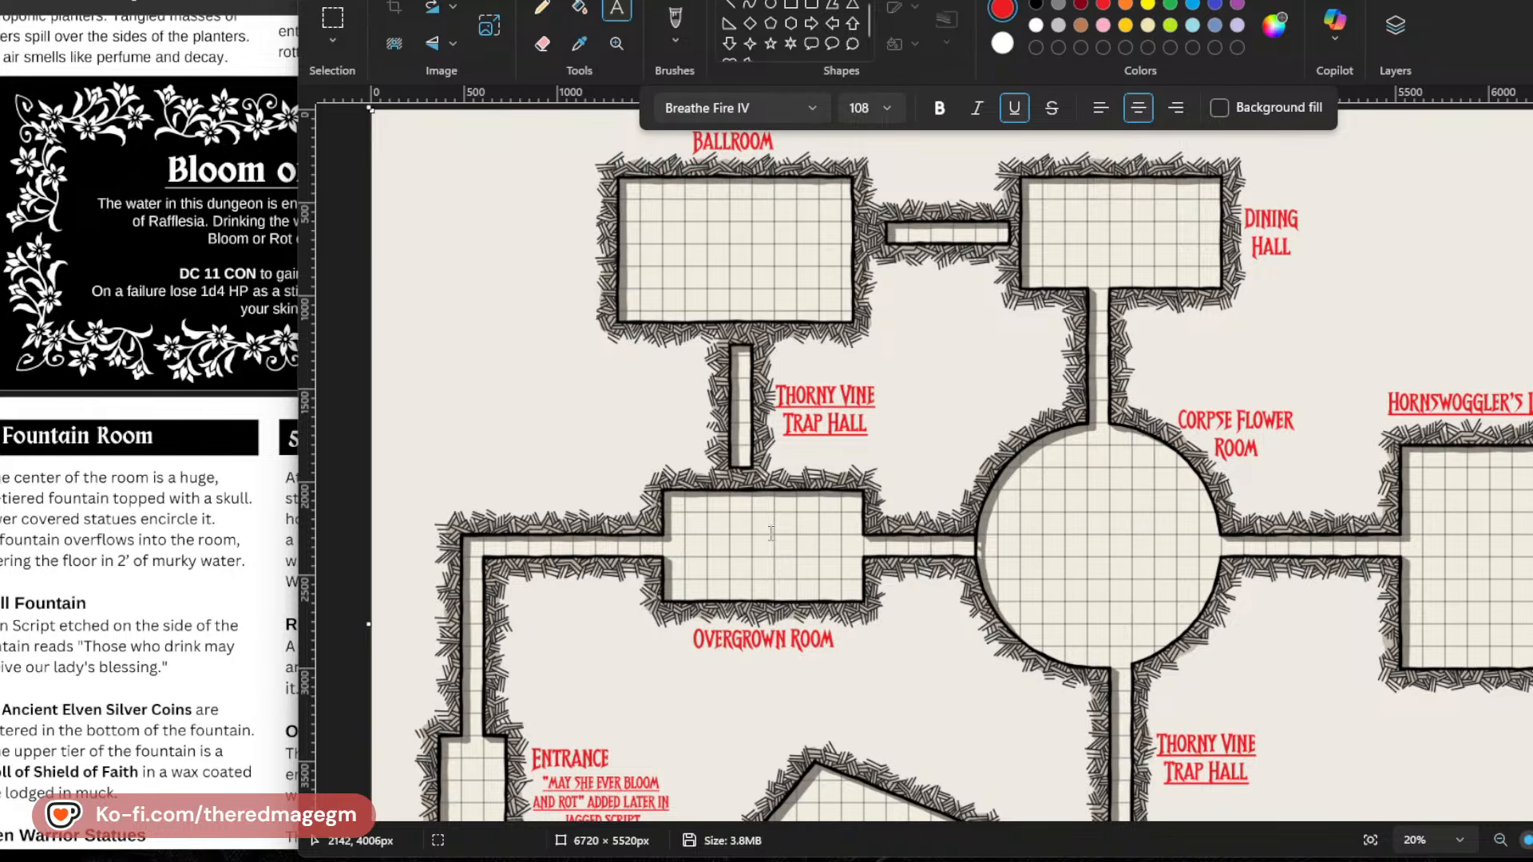
scroll(985, 605, down, 3)
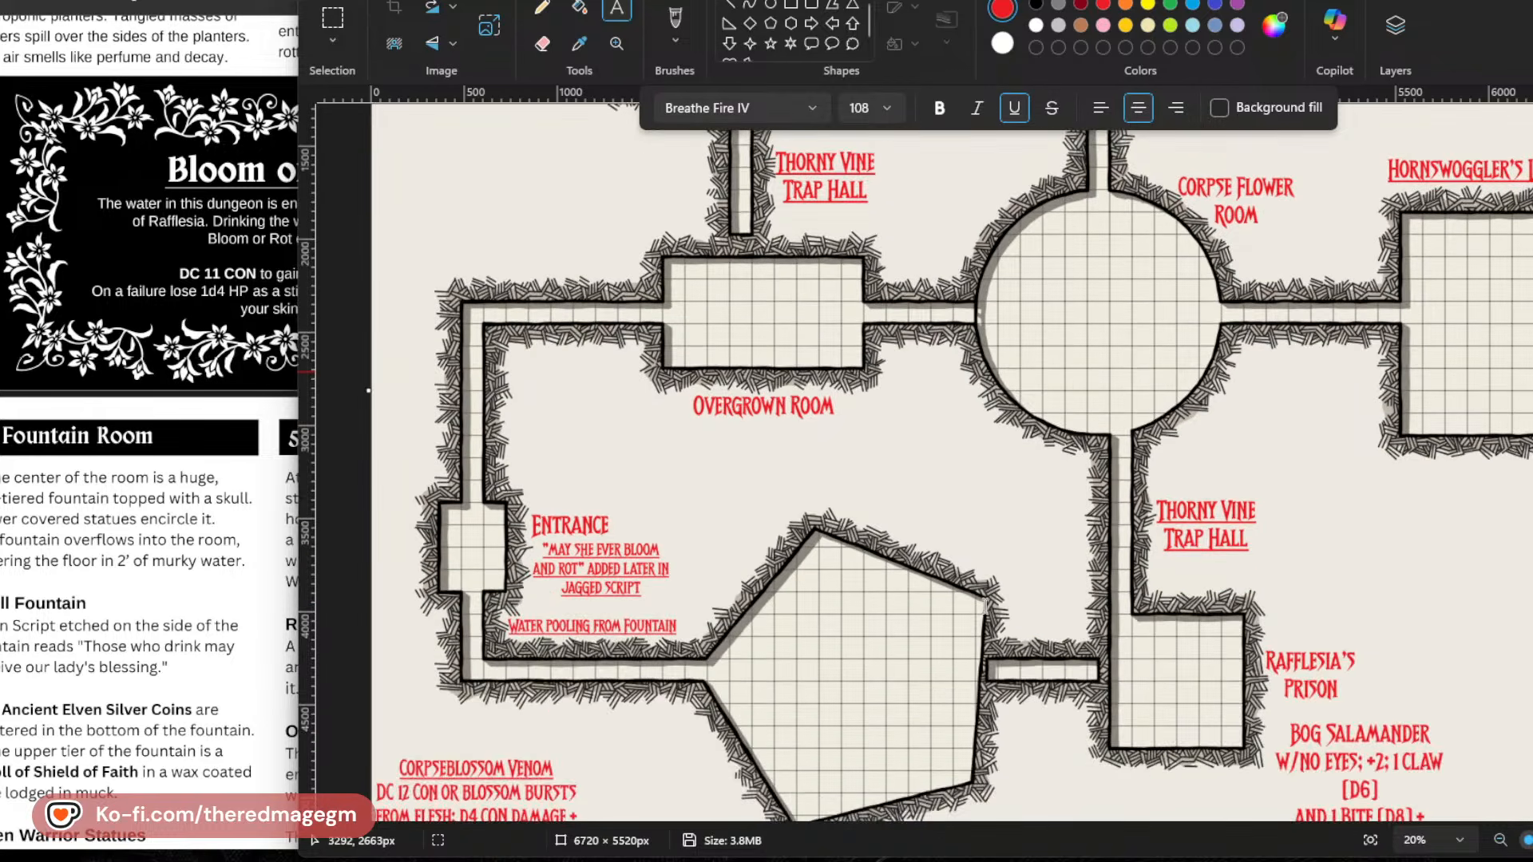
scroll(985, 605, down, 1)
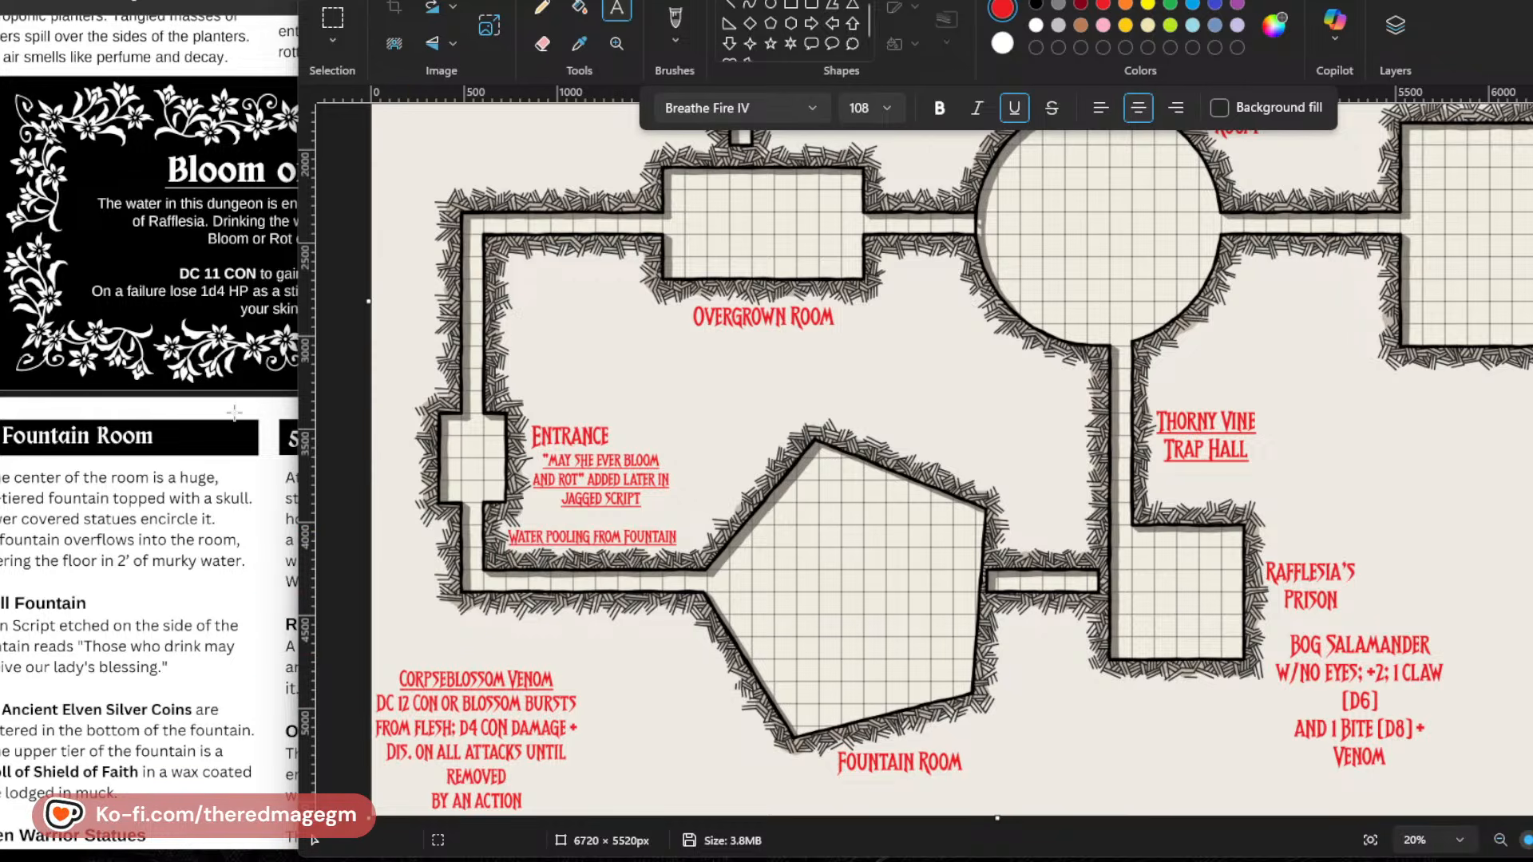
Read the Fountain Room and Shrine to Rafflesia entries in the adventure PDF through to their floor drain secret passages.
click(240, 372)
scroll(308, 484, down, 3)
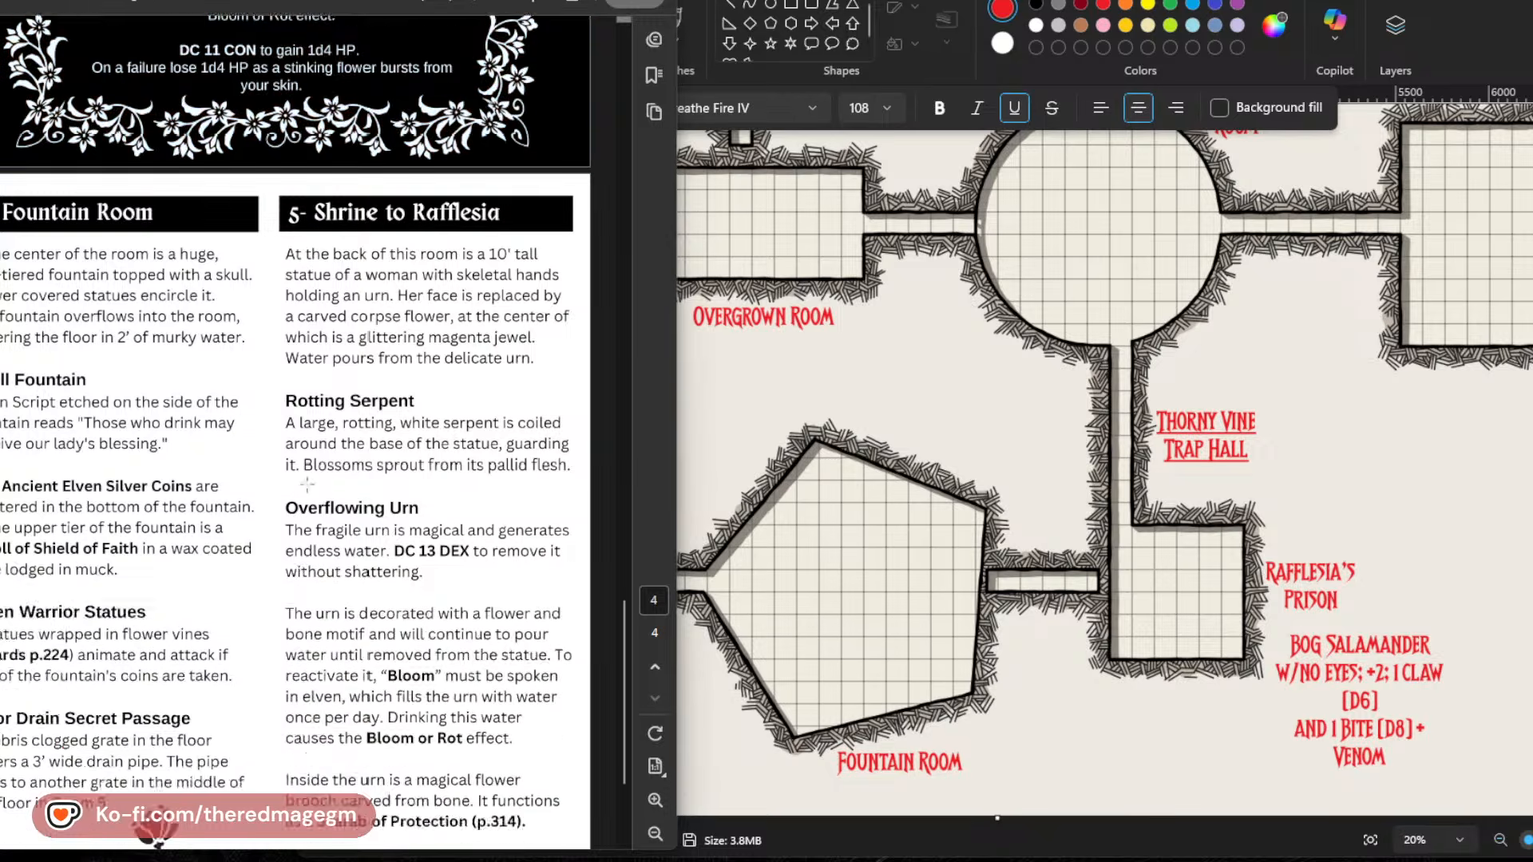
scroll(308, 485, down, 3)
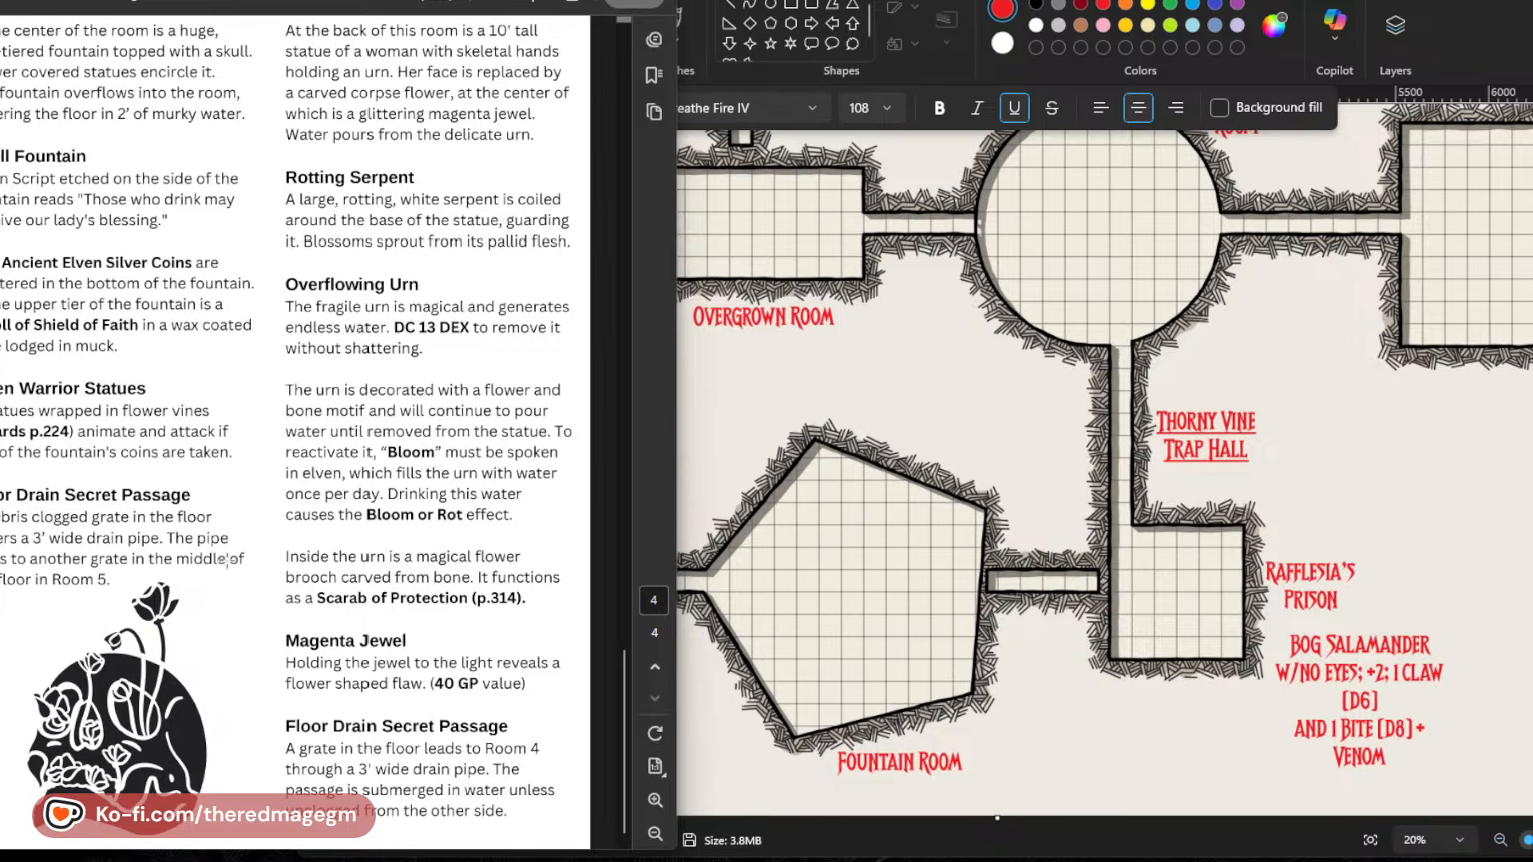
Start a monster note beside the Fountain Room label with the lines "WYRDWOOD GUARDS" and "SKELETON STATS,".
click(963, 729)
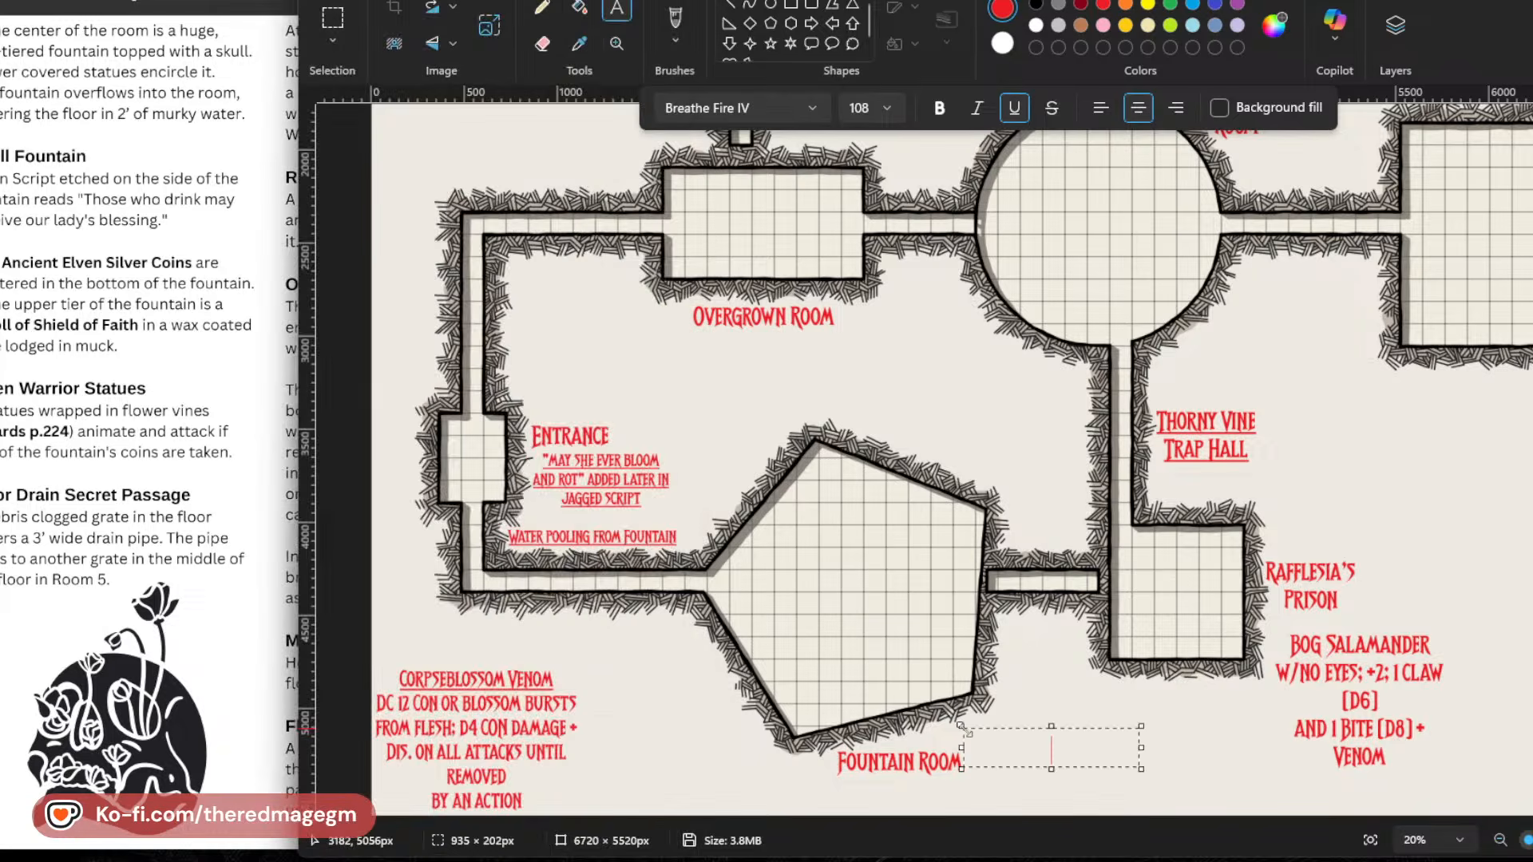
text(WYRDWO)
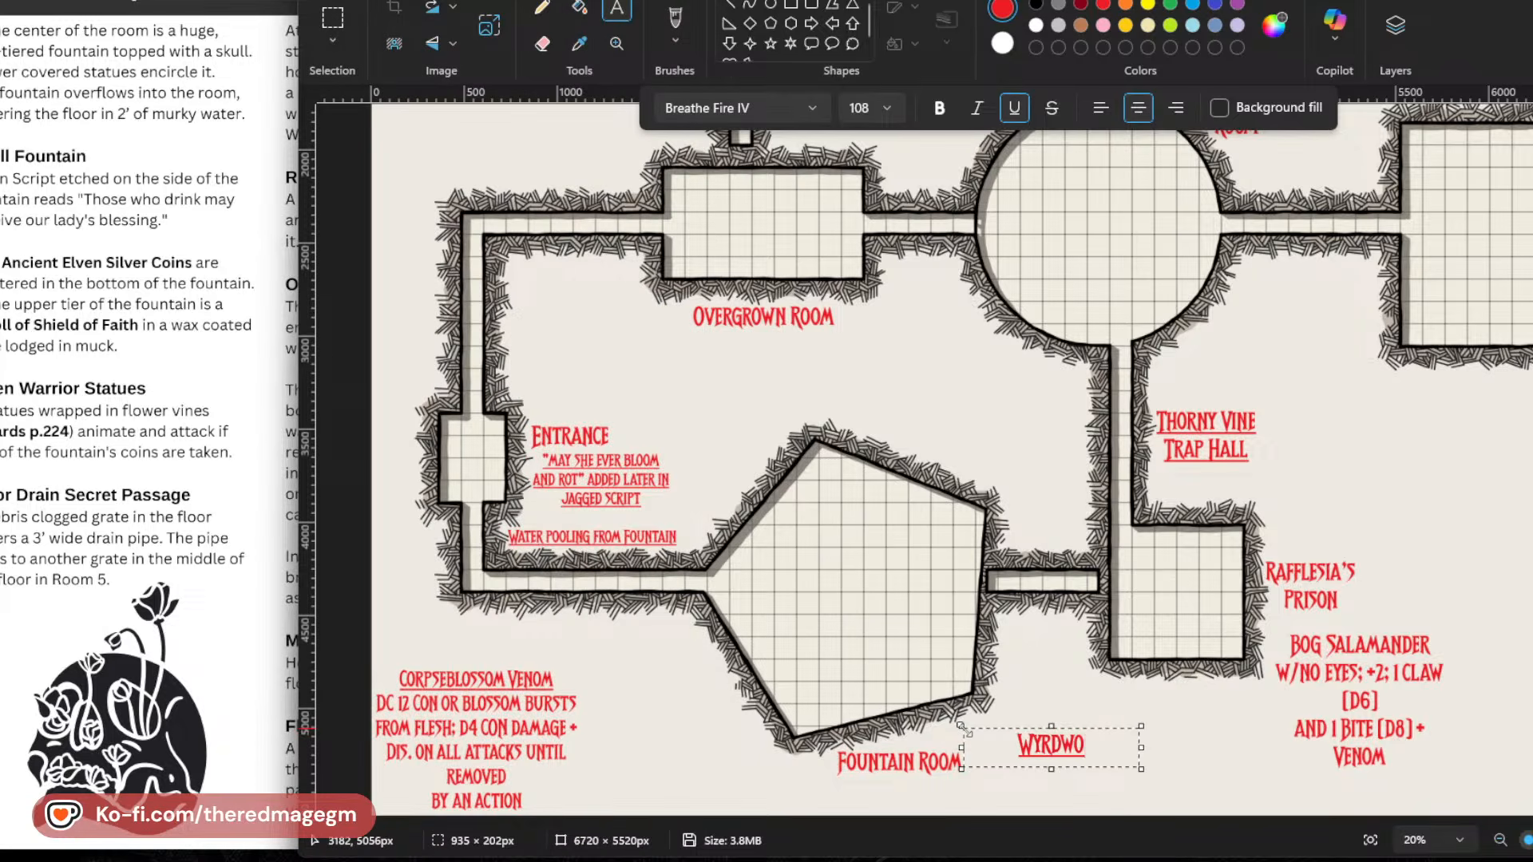
text(OD GUARD)
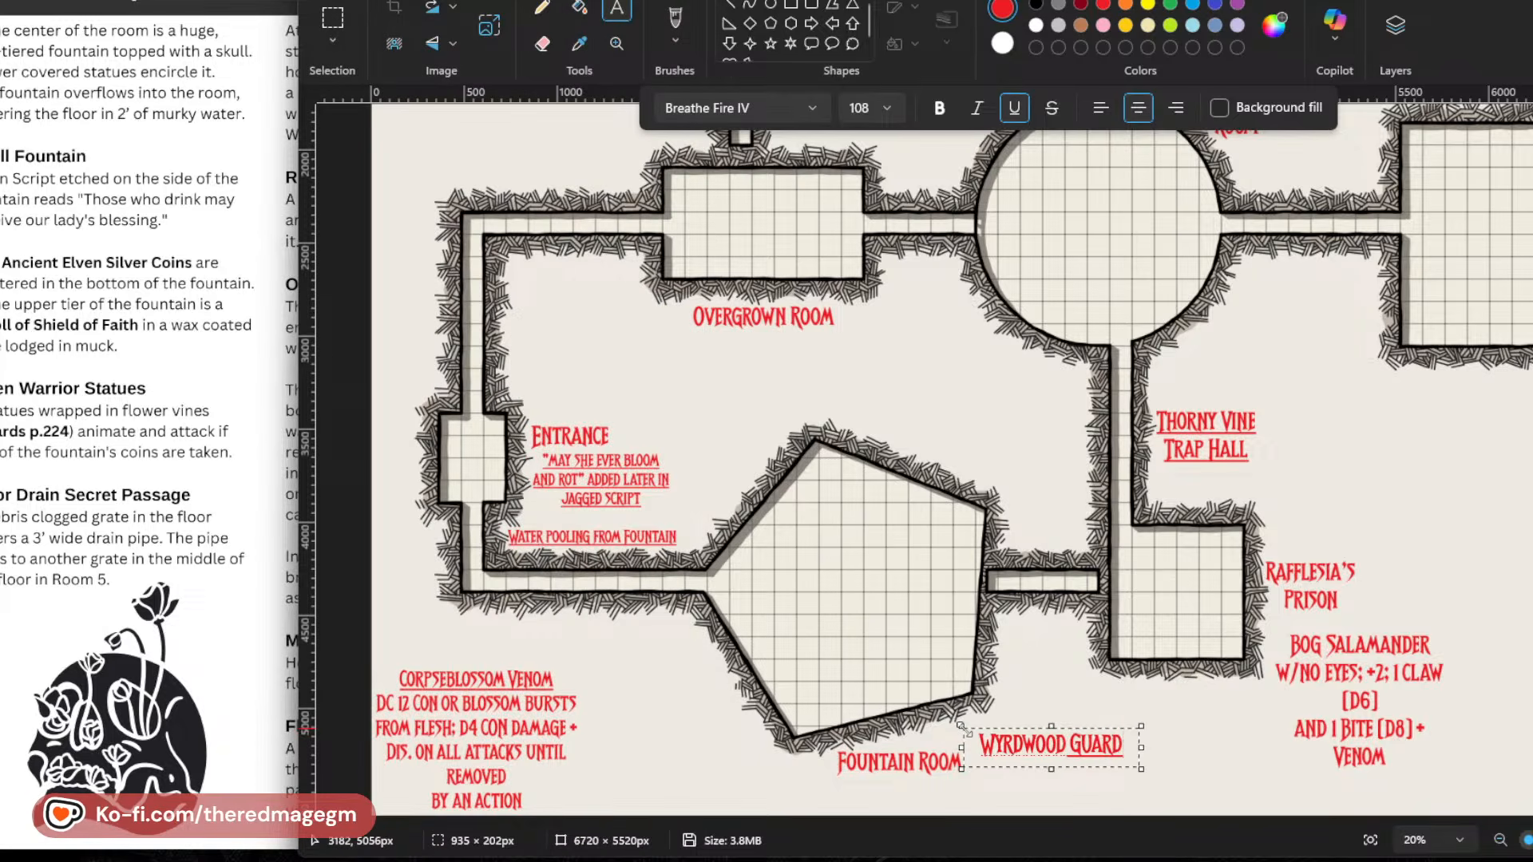
text(S)
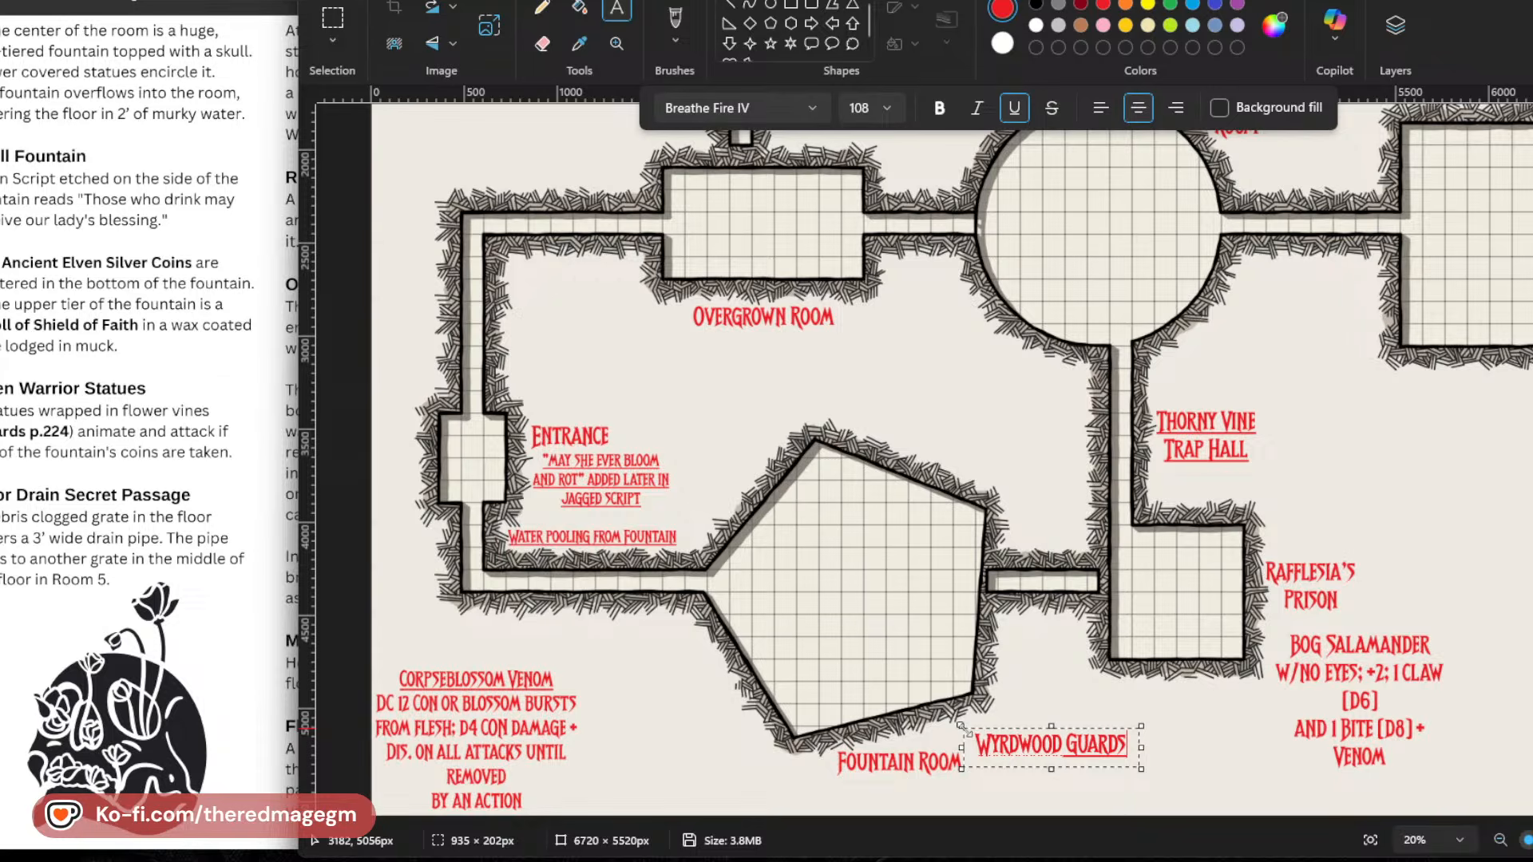
key(Return)
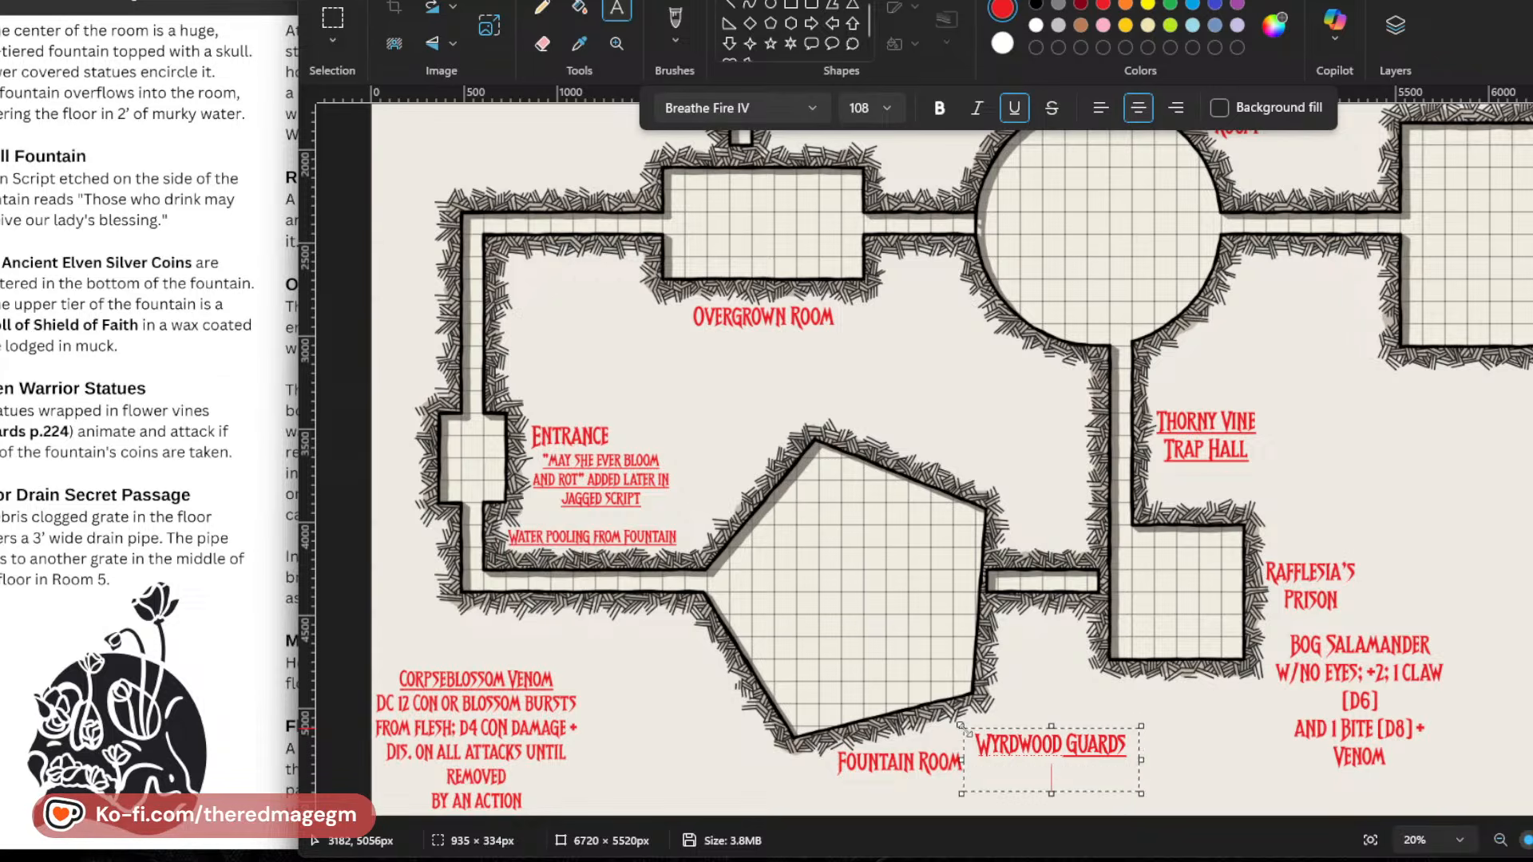
text(SKELETONS)
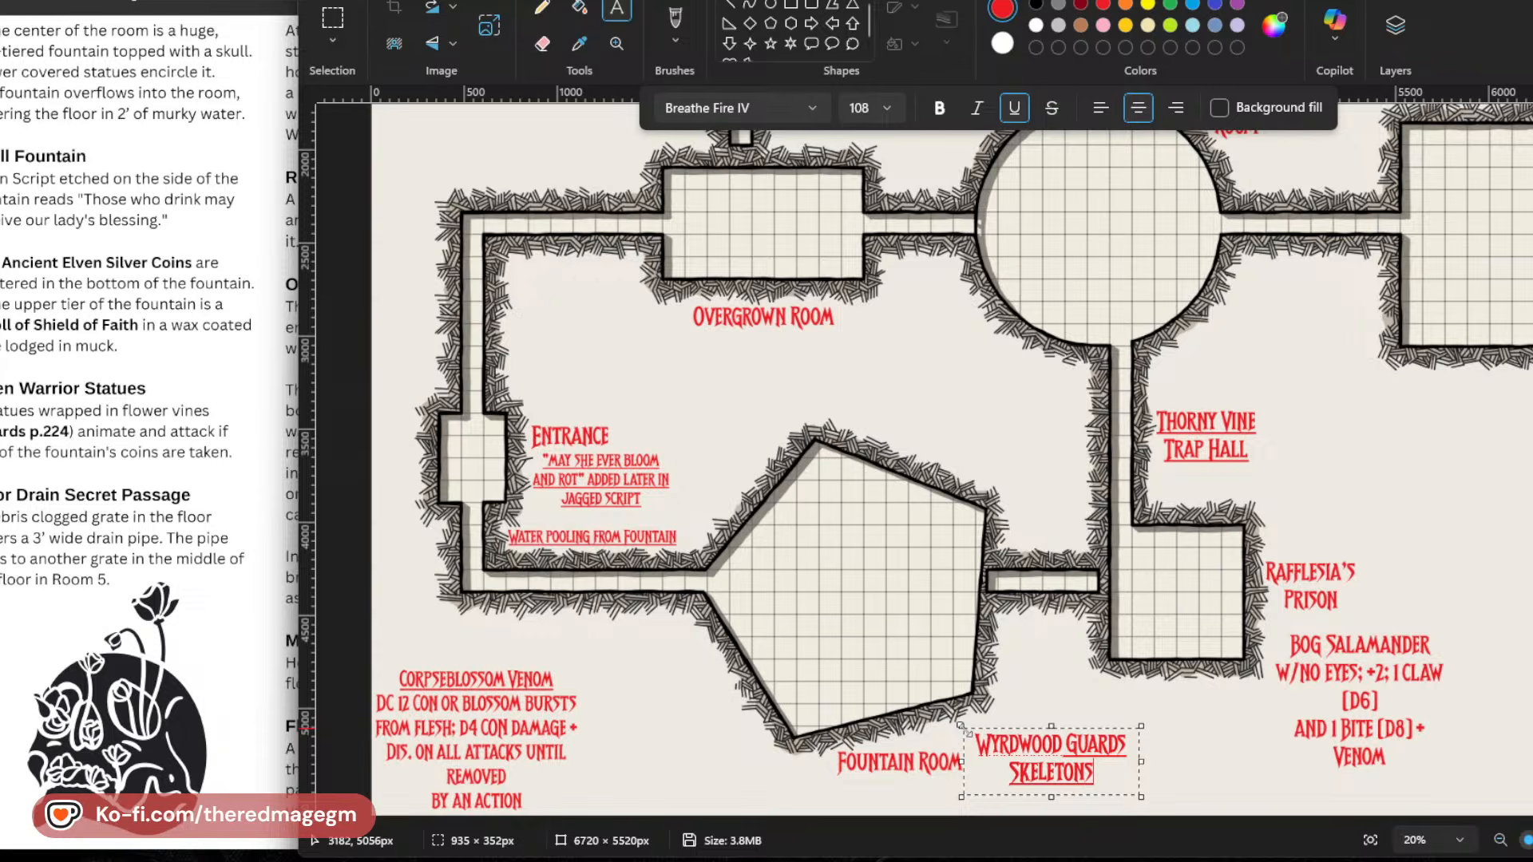
key(BackSpace)
text(STATS,)
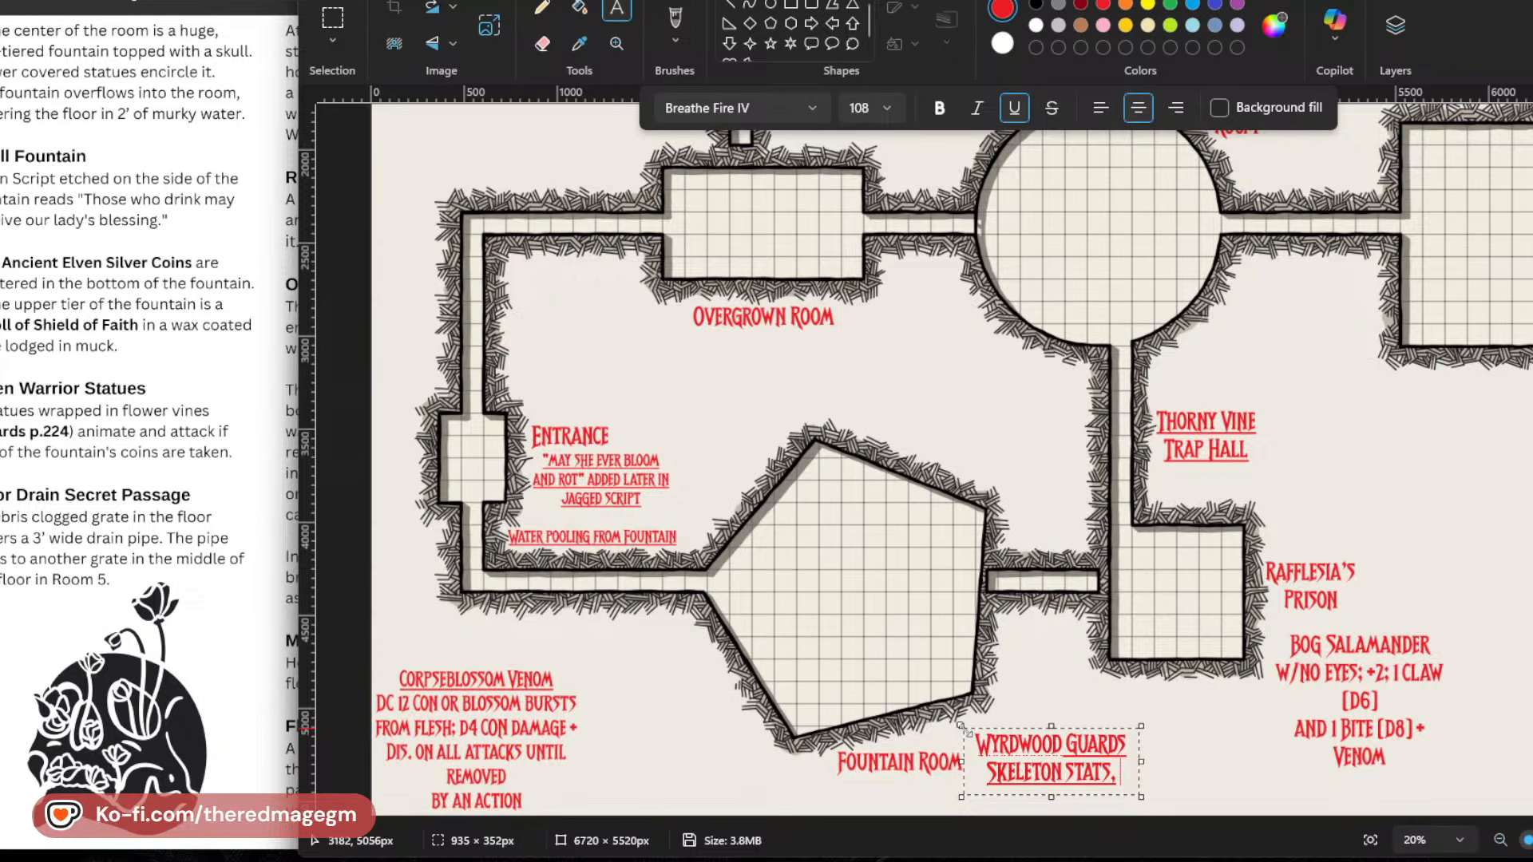
Add a third line reading "WITH 1/2 DAMAGE" to the Wyrdwood Guards note.
key(Return)
text(WITHOUT)
key(BackSpace)
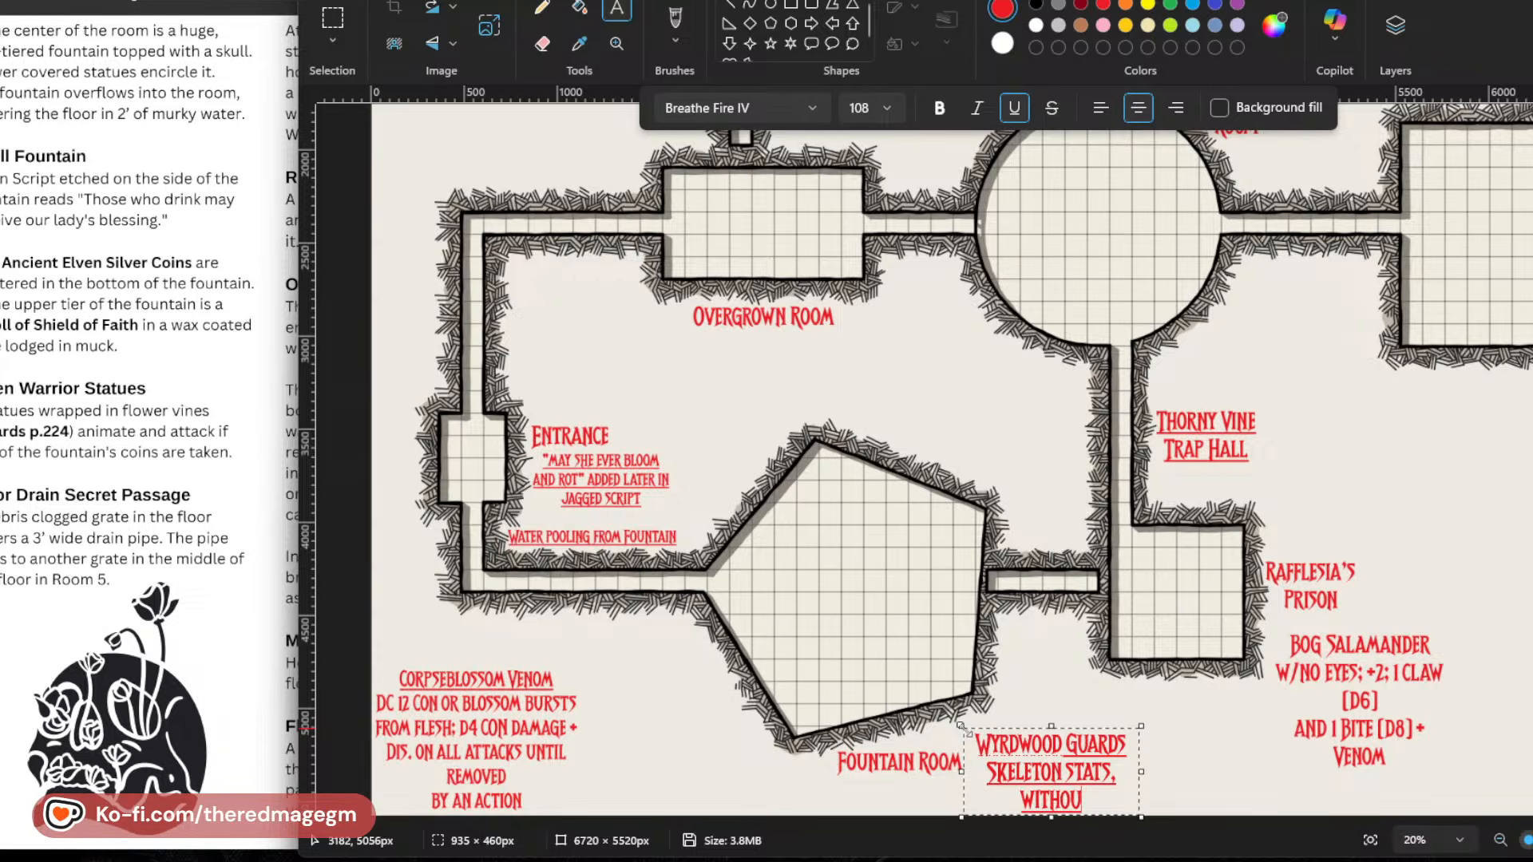
key(BackSpace)
key(BackSpace)
key(BackSpace)
key(BackSpace)
key(BackSpace)
key(BackSpace)
key(BackSpace)
text(WITH 1/)
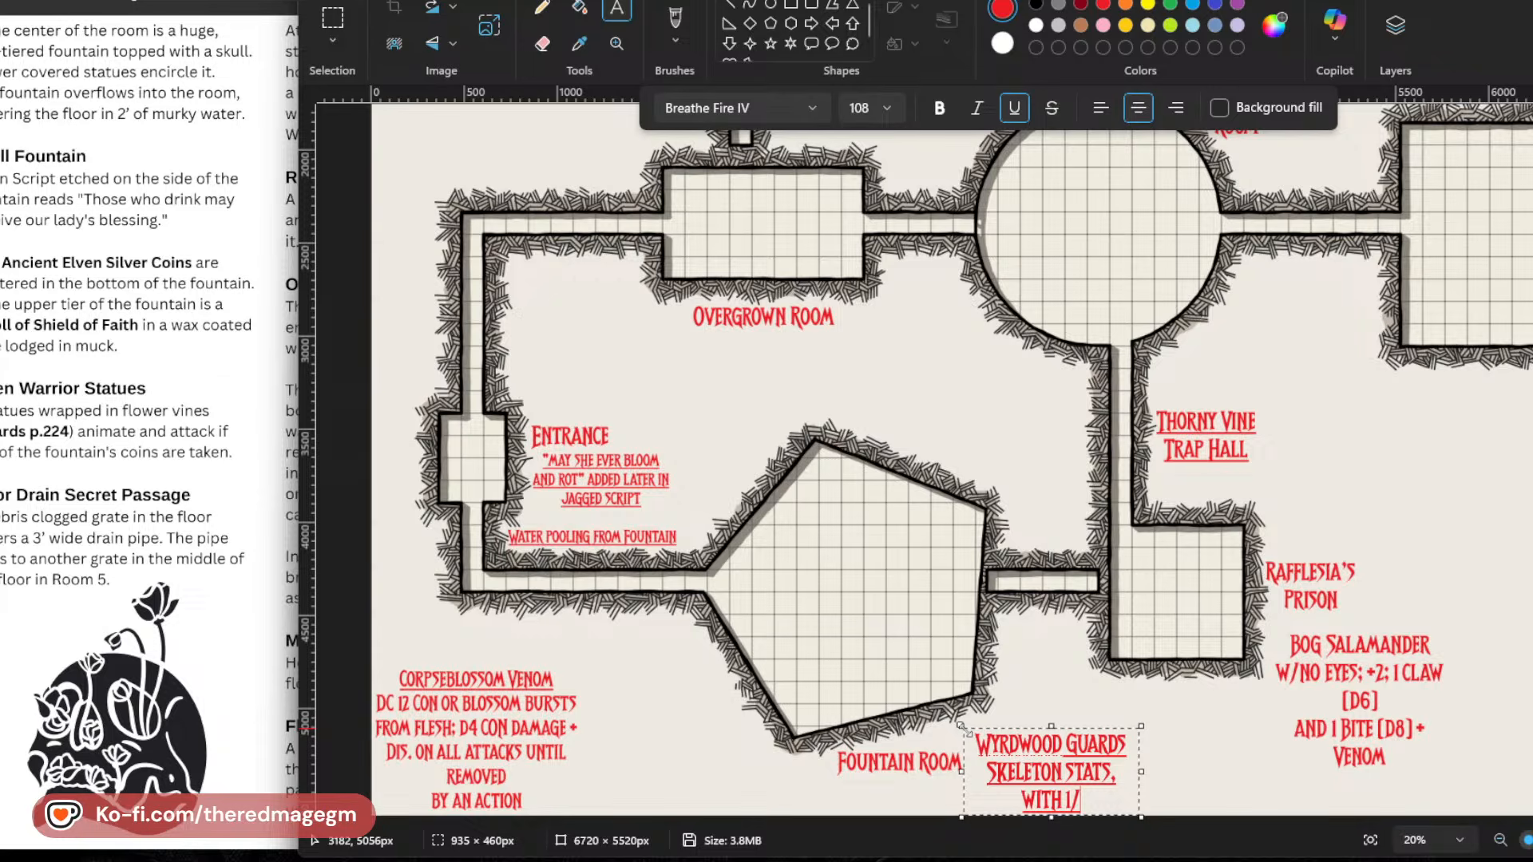
text(2 D,AA)
key(BackSpace)
key(BackSpace)
key(BackSpace)
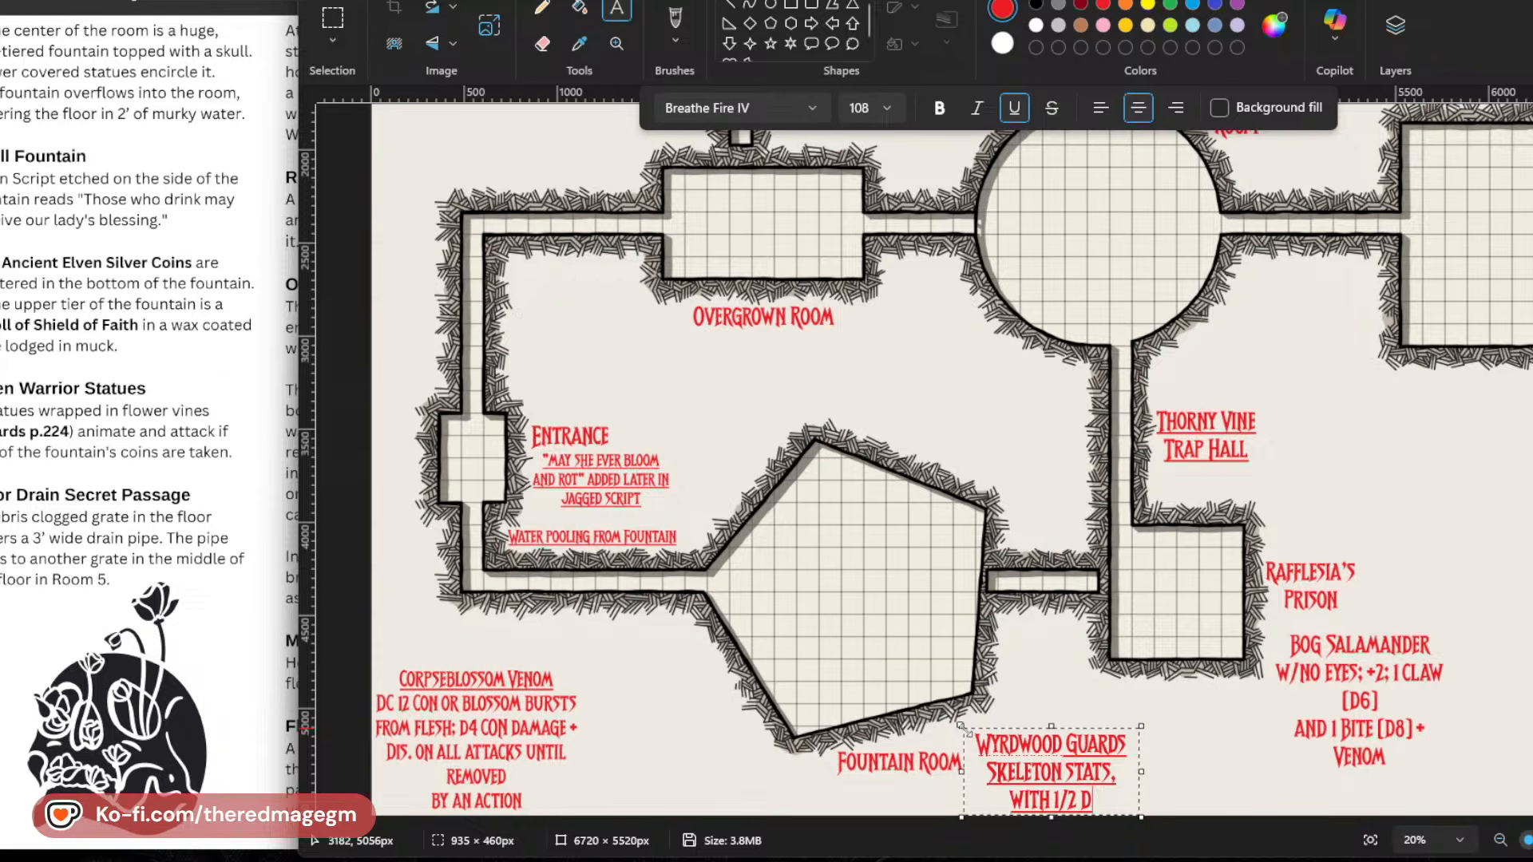
text(A)
key(BackSpace)
text(AMAGE FRO)
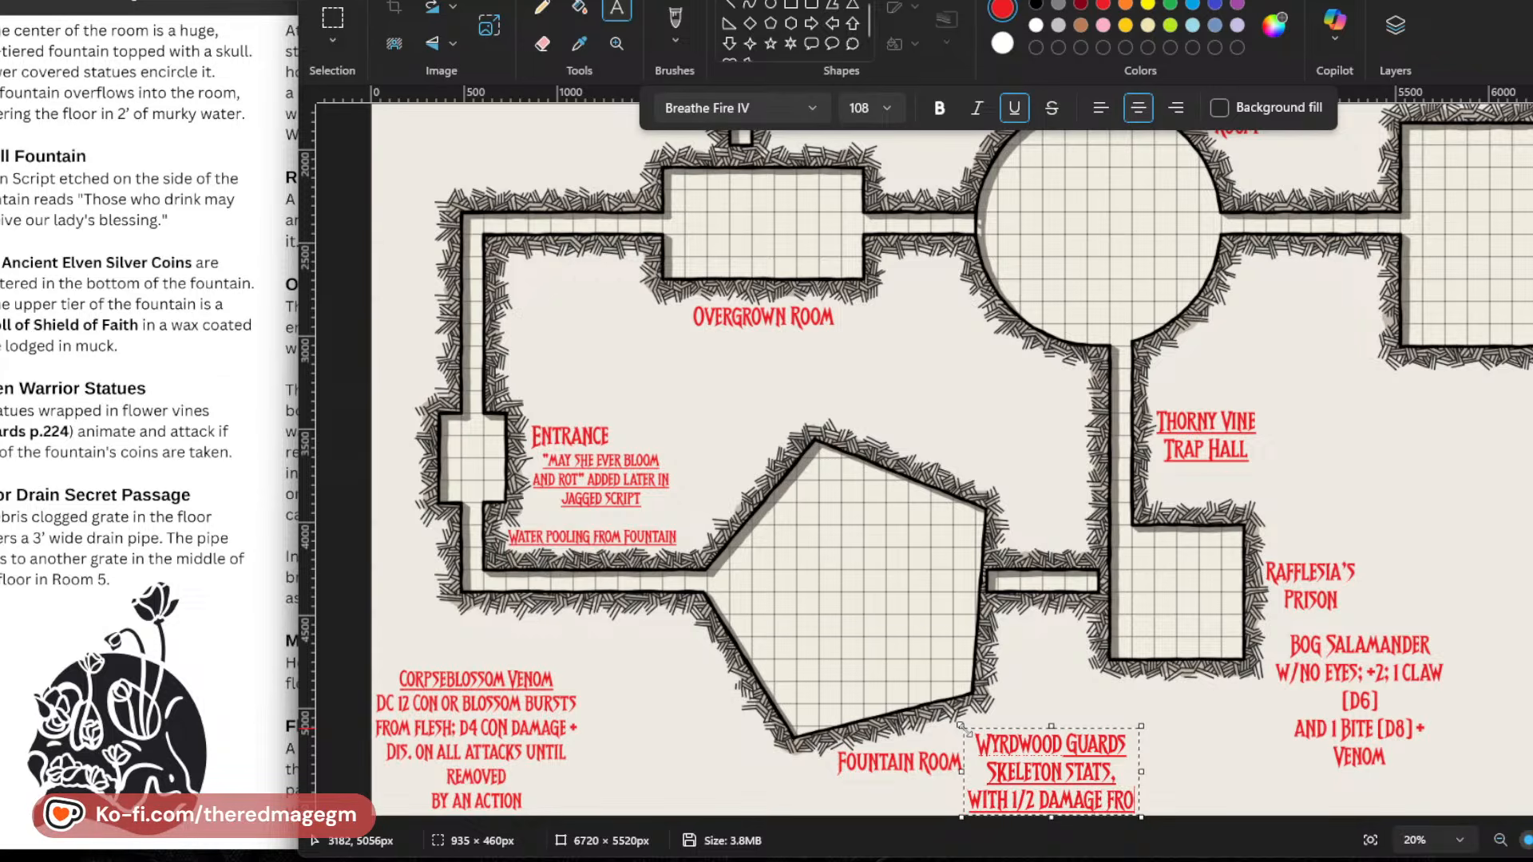
Complete the Wyrdwood Guards note with "FROM STABBING OR BLUDGEONING".
key(Return)
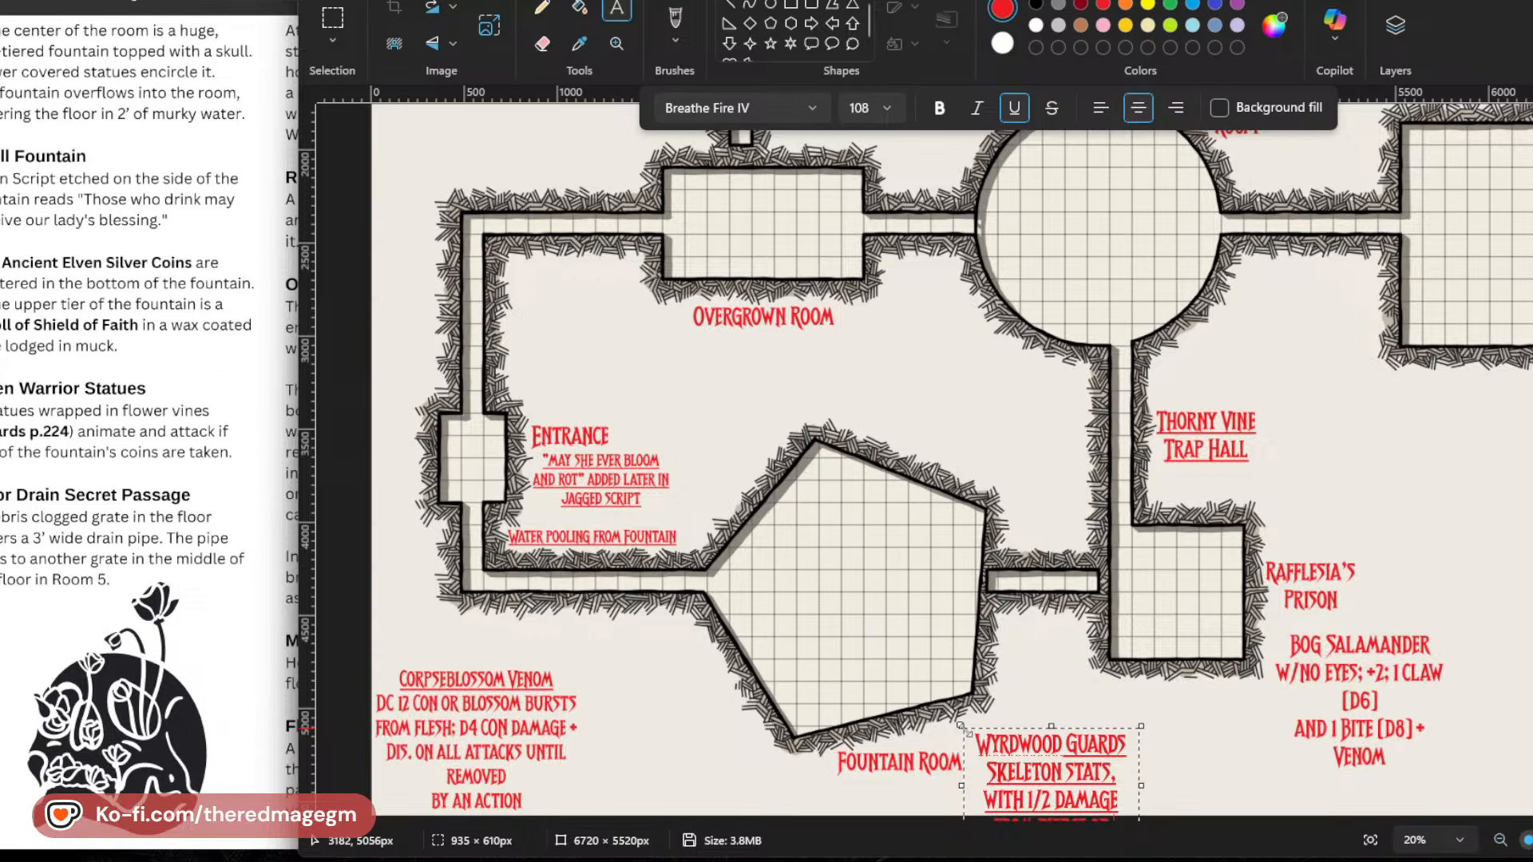
key(BackSpace)
key(BackSpace)
key(BackSpace)
key(BackSpace)
key(BackSpace)
key(BackSpace)
key(BackSpace)
key(BackSpace)
key(BackSpace)
key(BackSpace)
text(ercing)
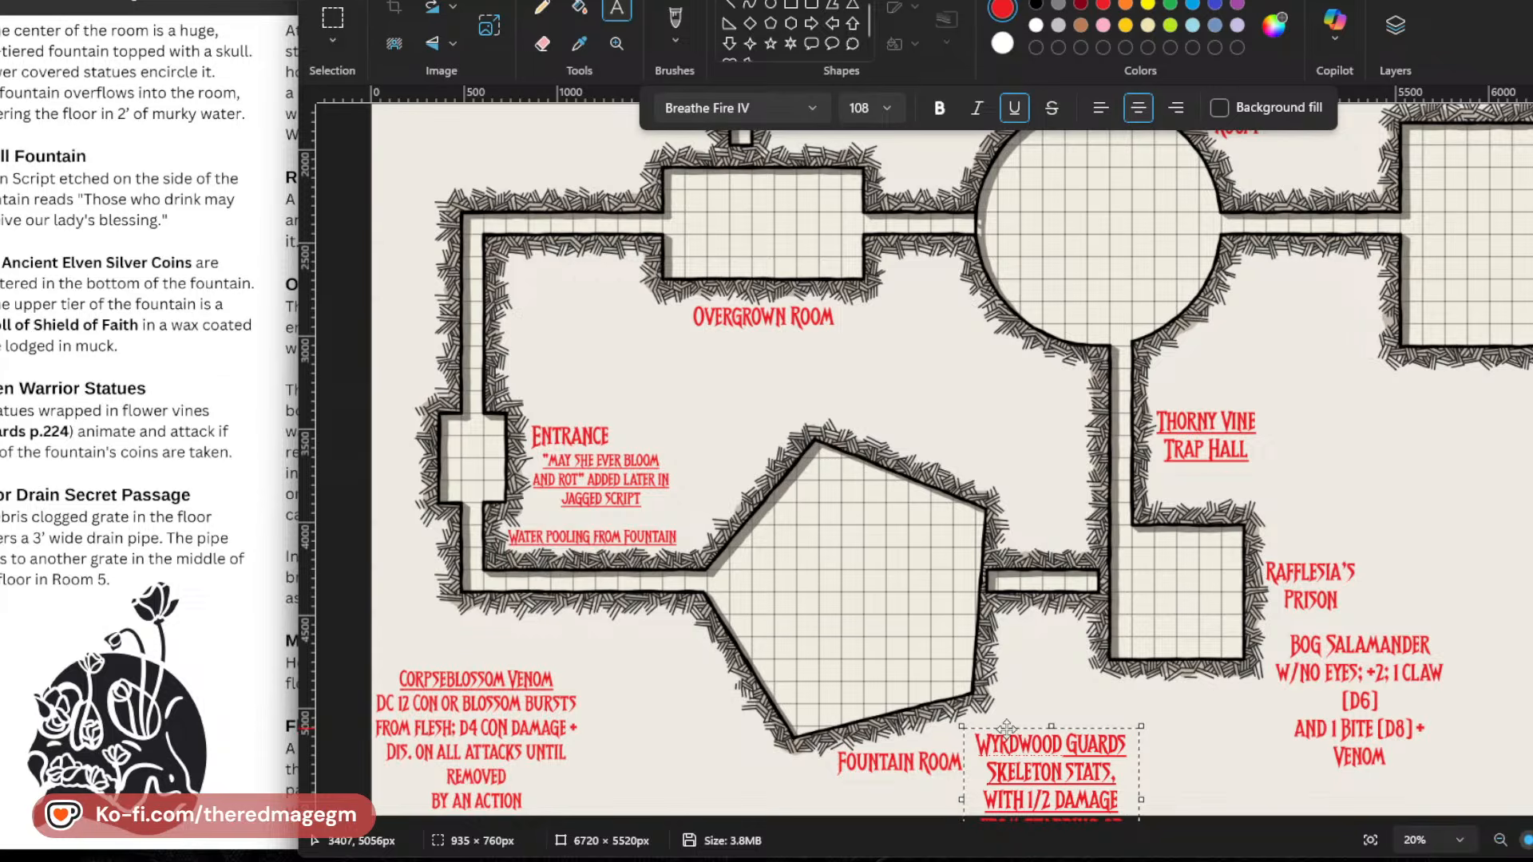
Reduce the whole Wyrdwood Guards note to font size 74, position it just beside the Fountain Room label, and commit it.
drag(1003, 726, 1020, 658)
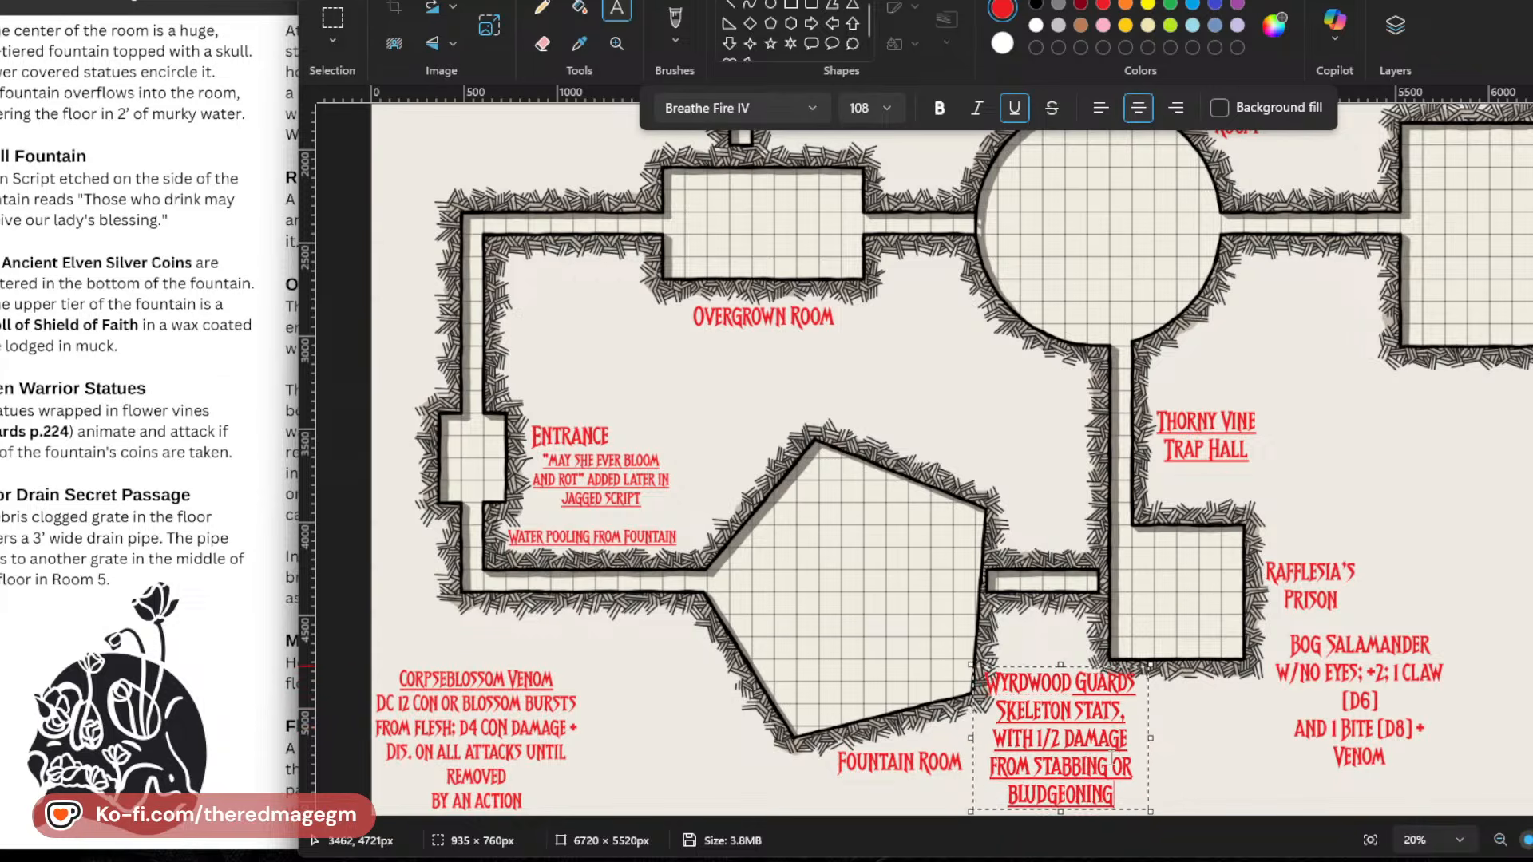
drag(1117, 798, 993, 701)
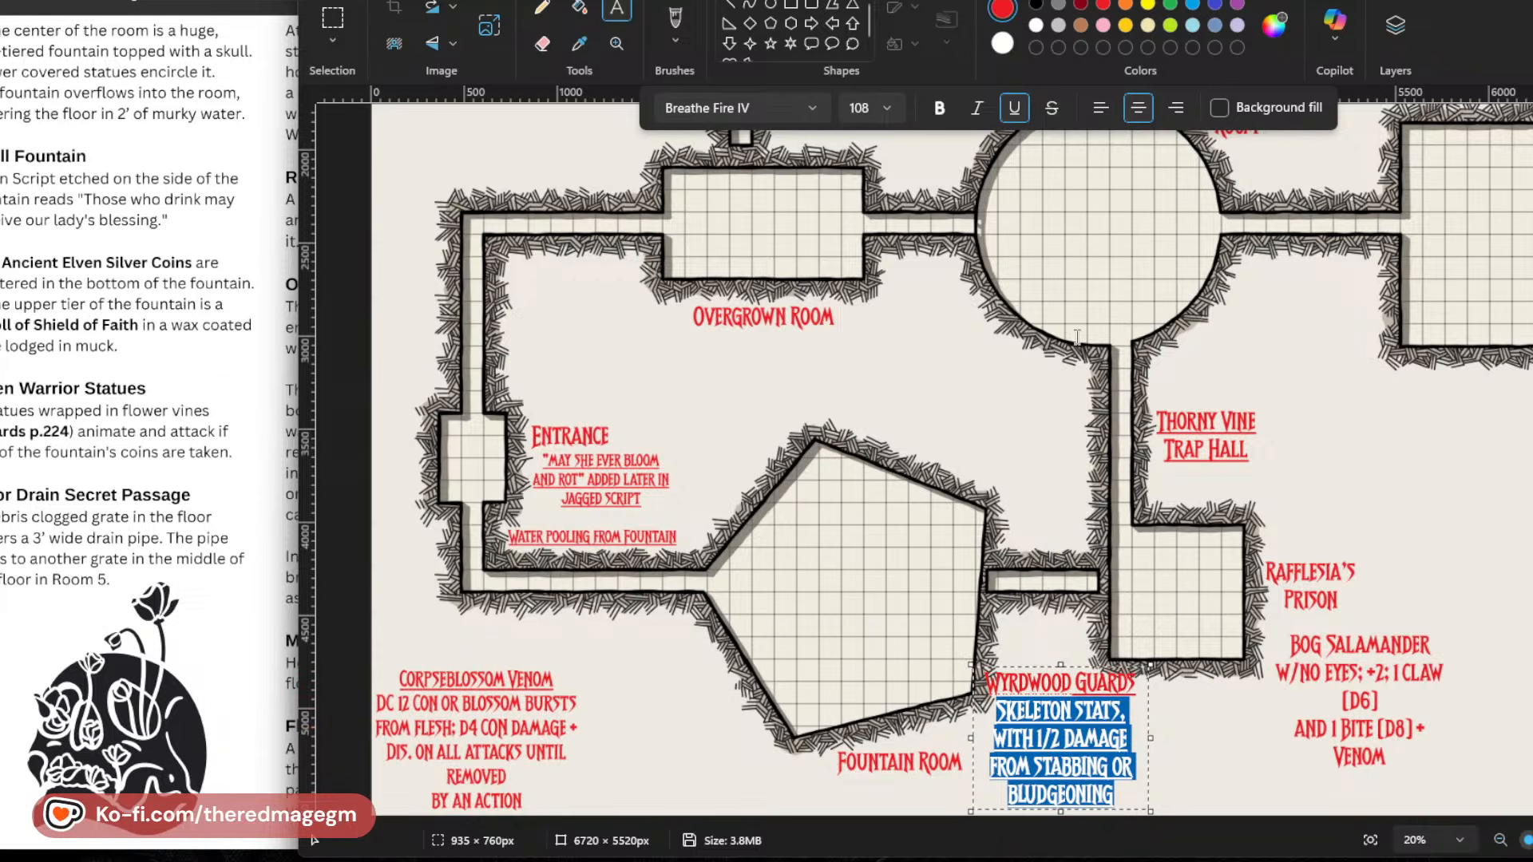
drag(1116, 801, 998, 704)
key(ctrl+a)
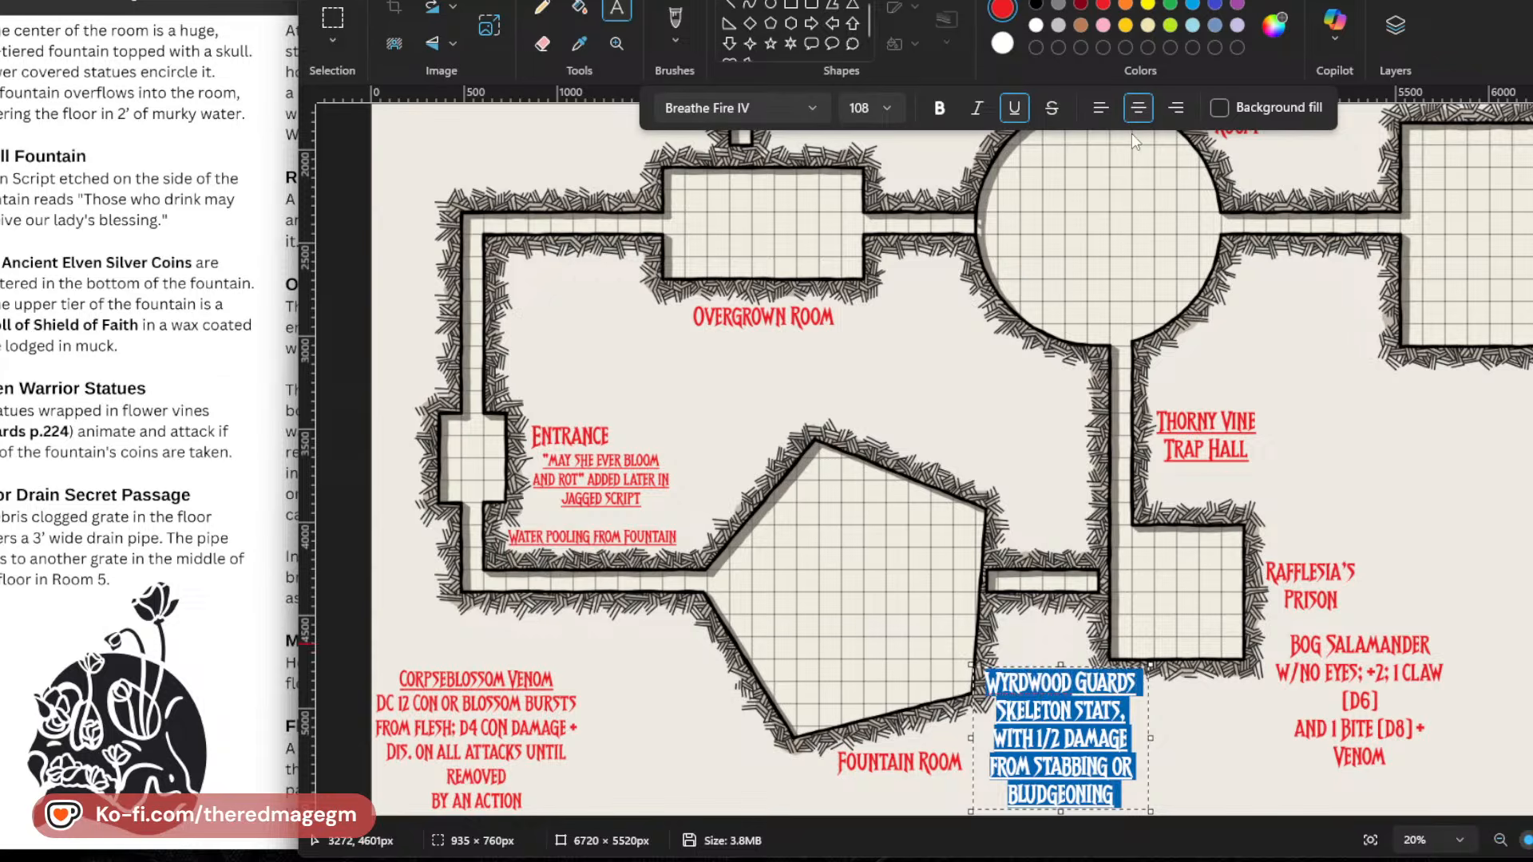
click(865, 114)
text(74)
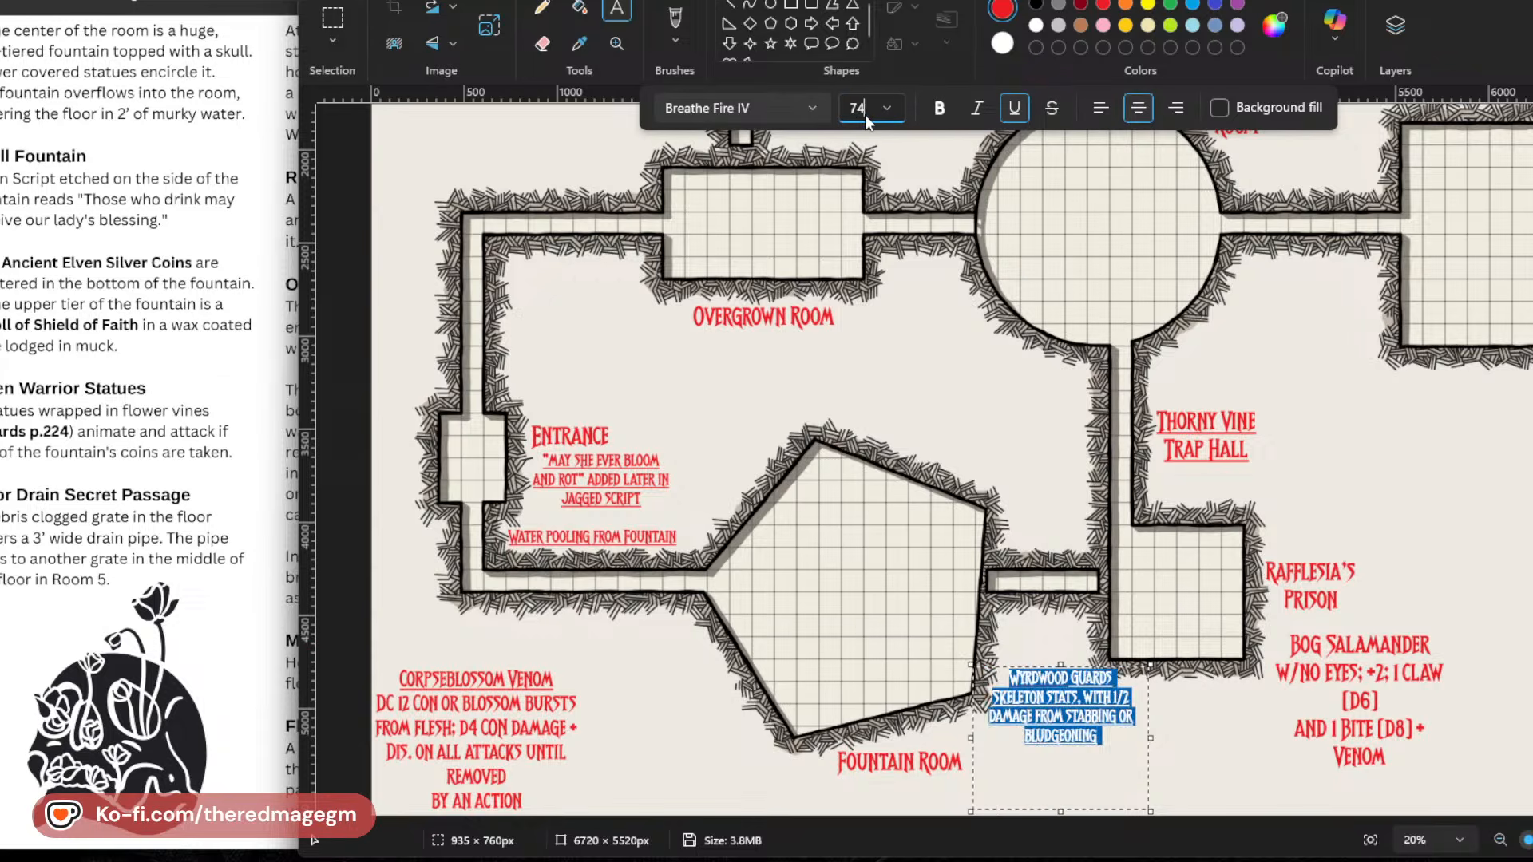
click(1072, 738)
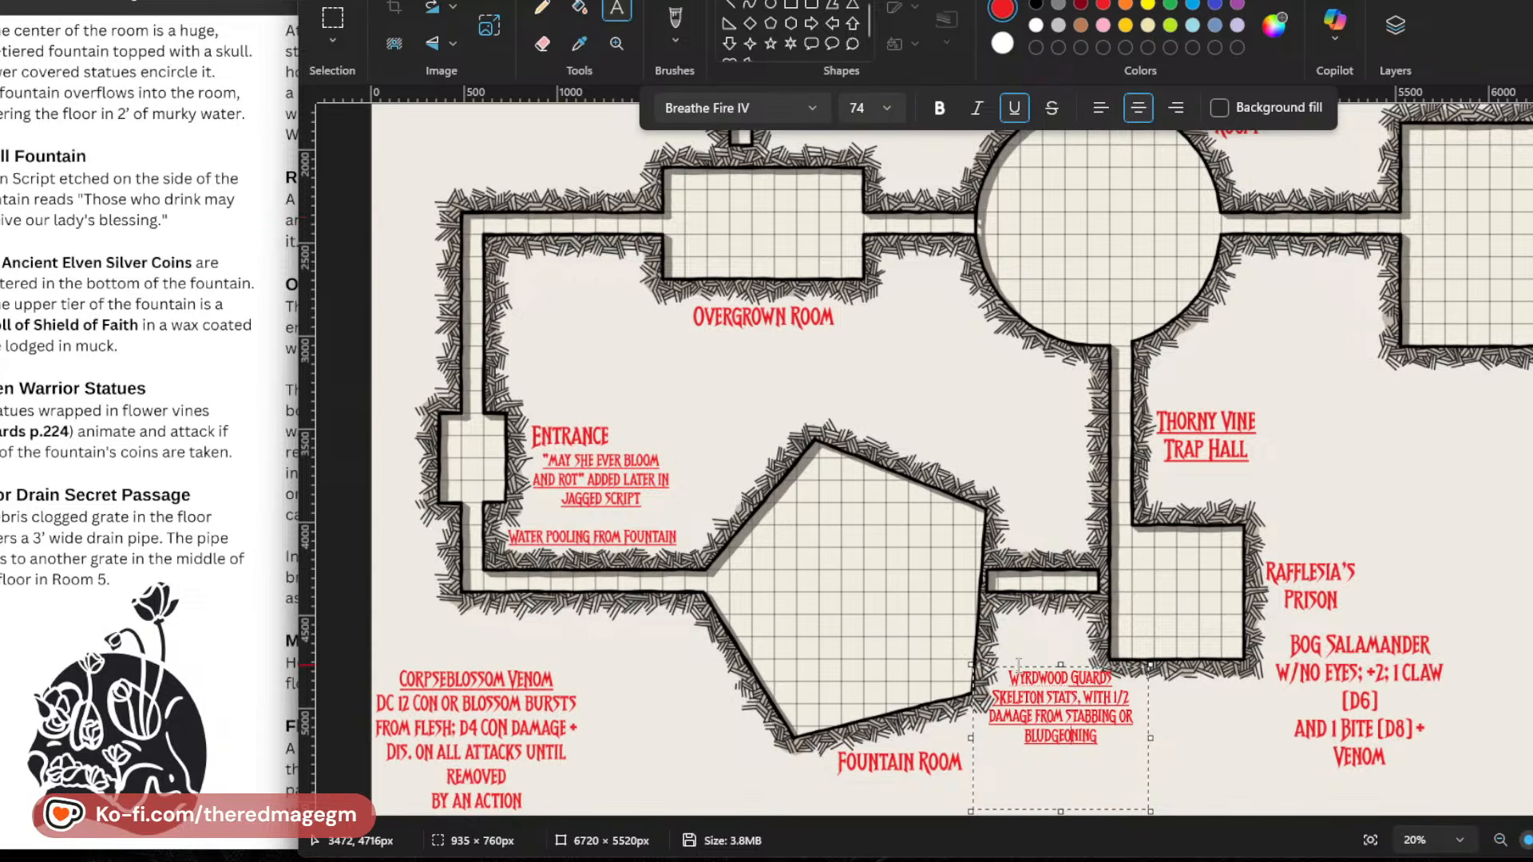
mouse_move(1030, 706)
mouse_down()
mouse_move(1022, 723)
mouse_move(715, 696)
mouse_move(681, 733)
mouse_move(1010, 707)
mouse_up()
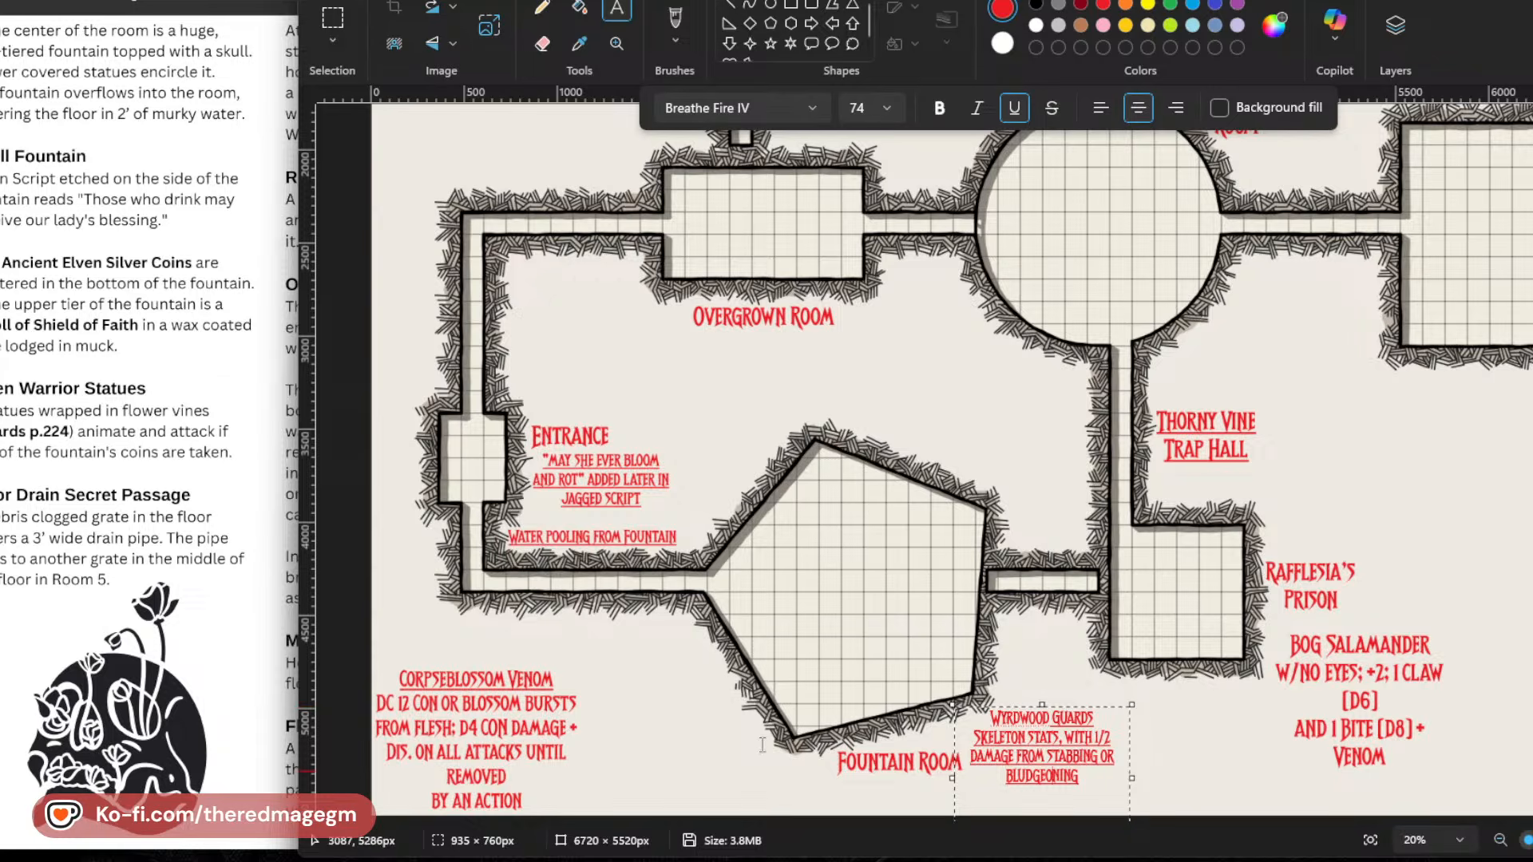
click(762, 745)
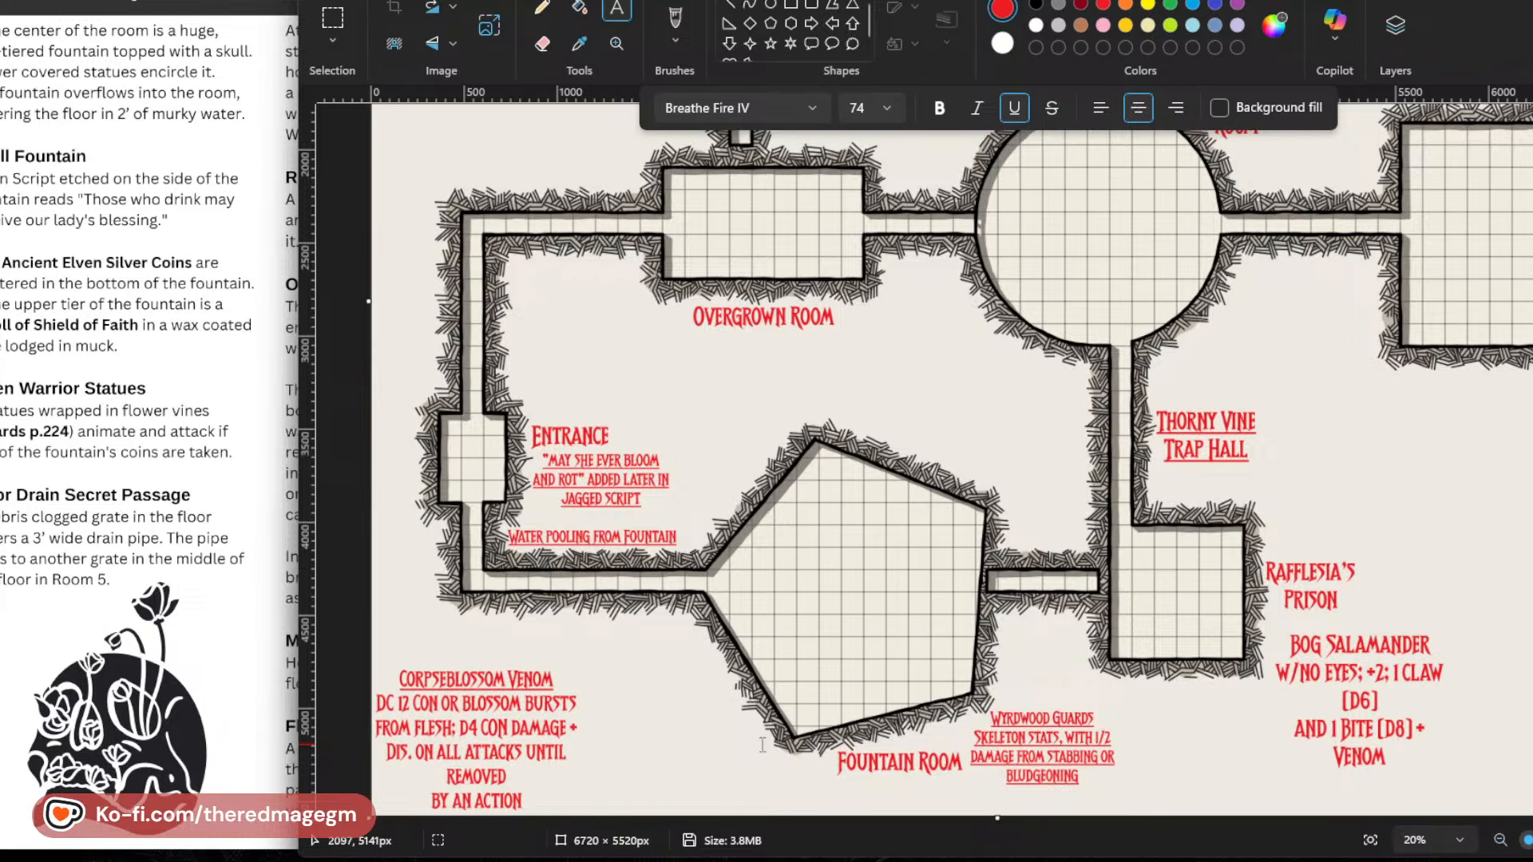
Start a note below the corridor east of the Corpse Flower Room reading "GIANT GARDEN, WITH".
scroll(1173, 360, up, 5)
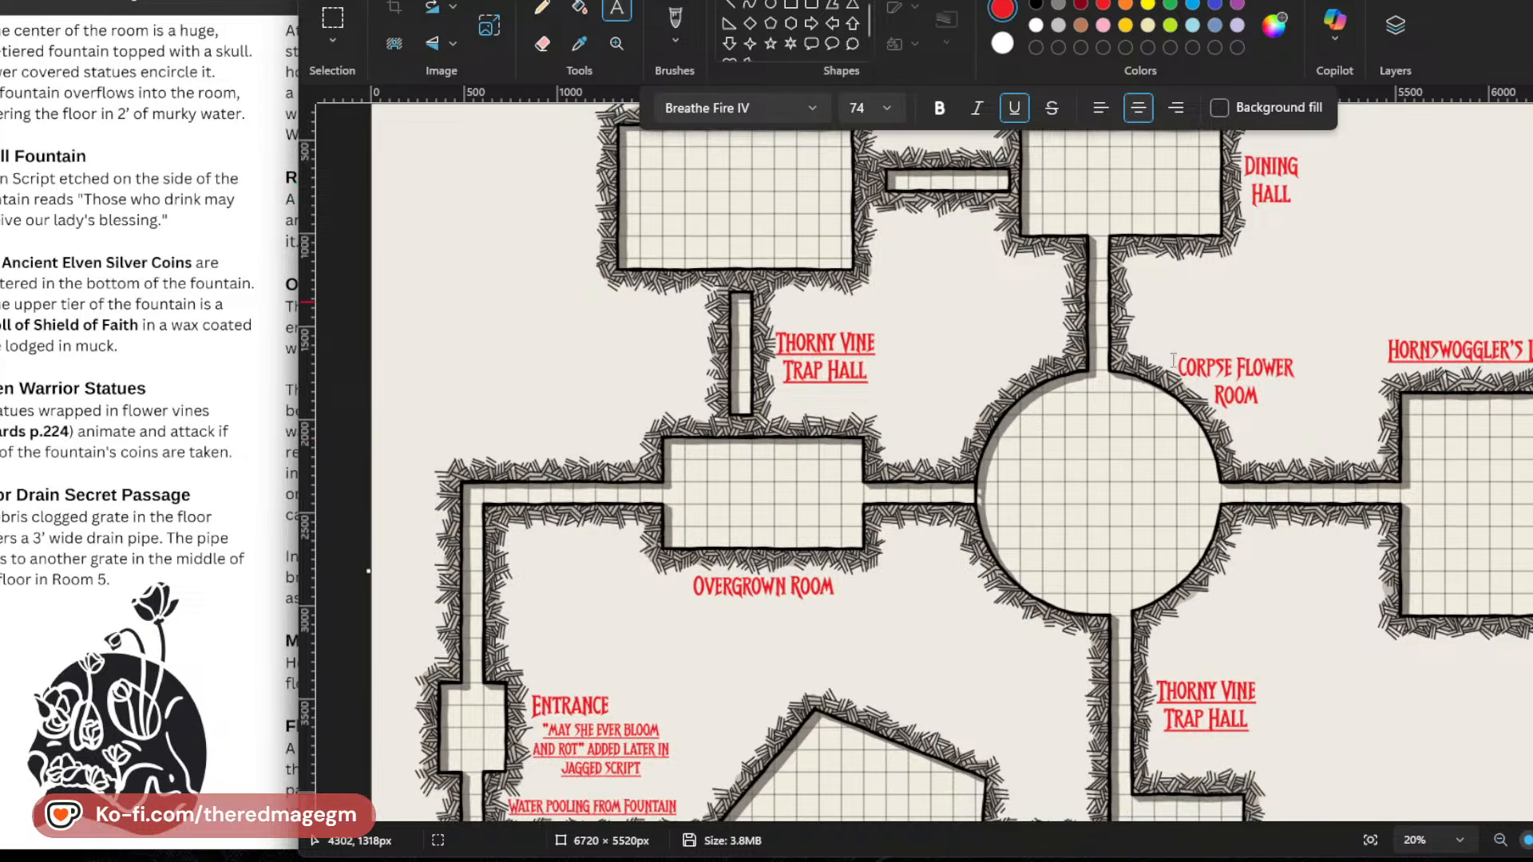
scroll(1172, 360, down, 2)
click(1244, 419)
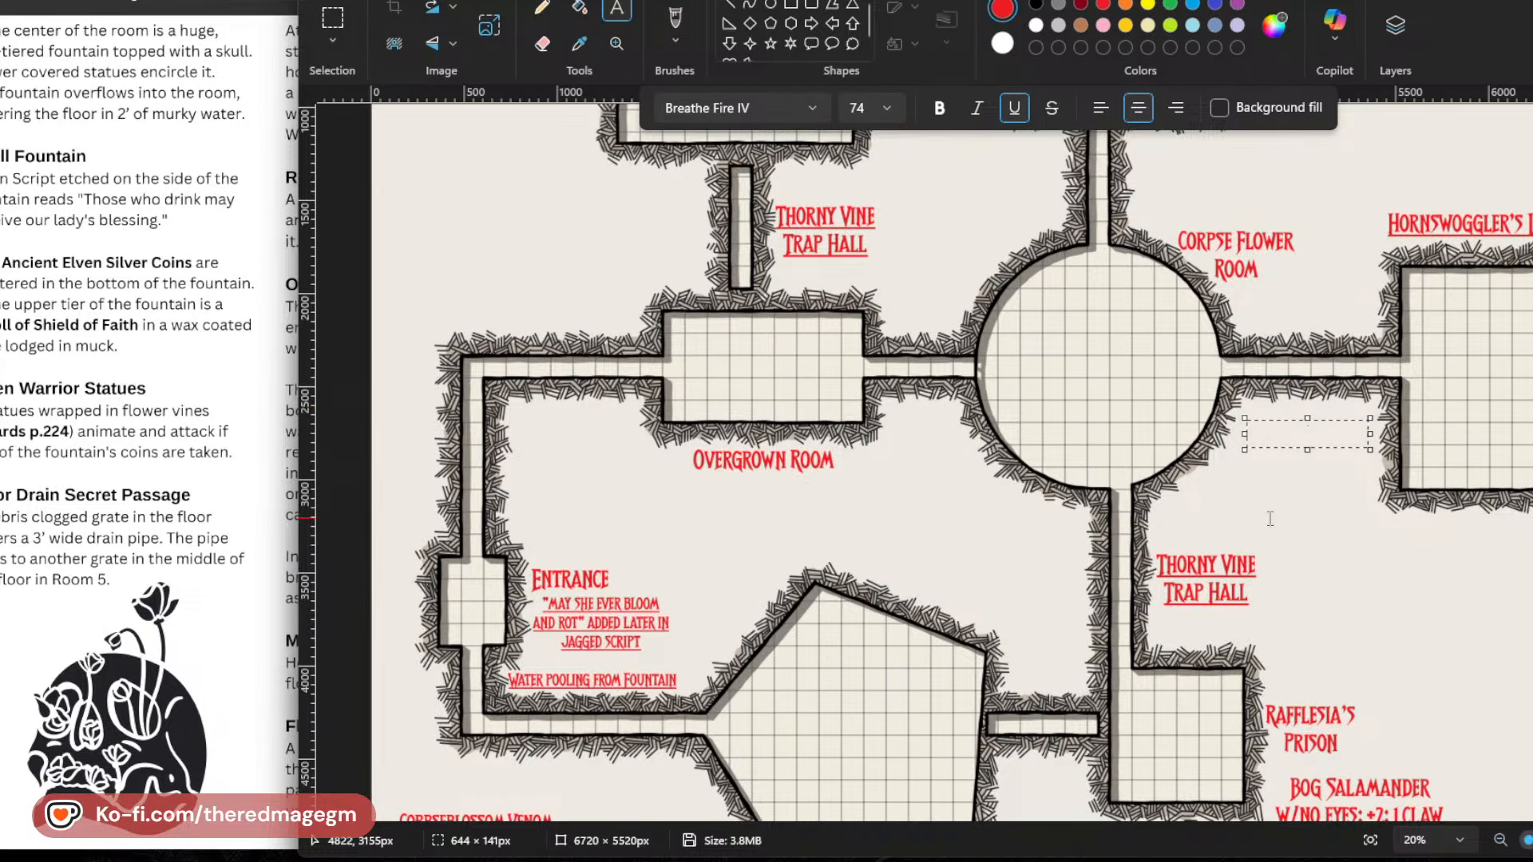
text(GIANT)
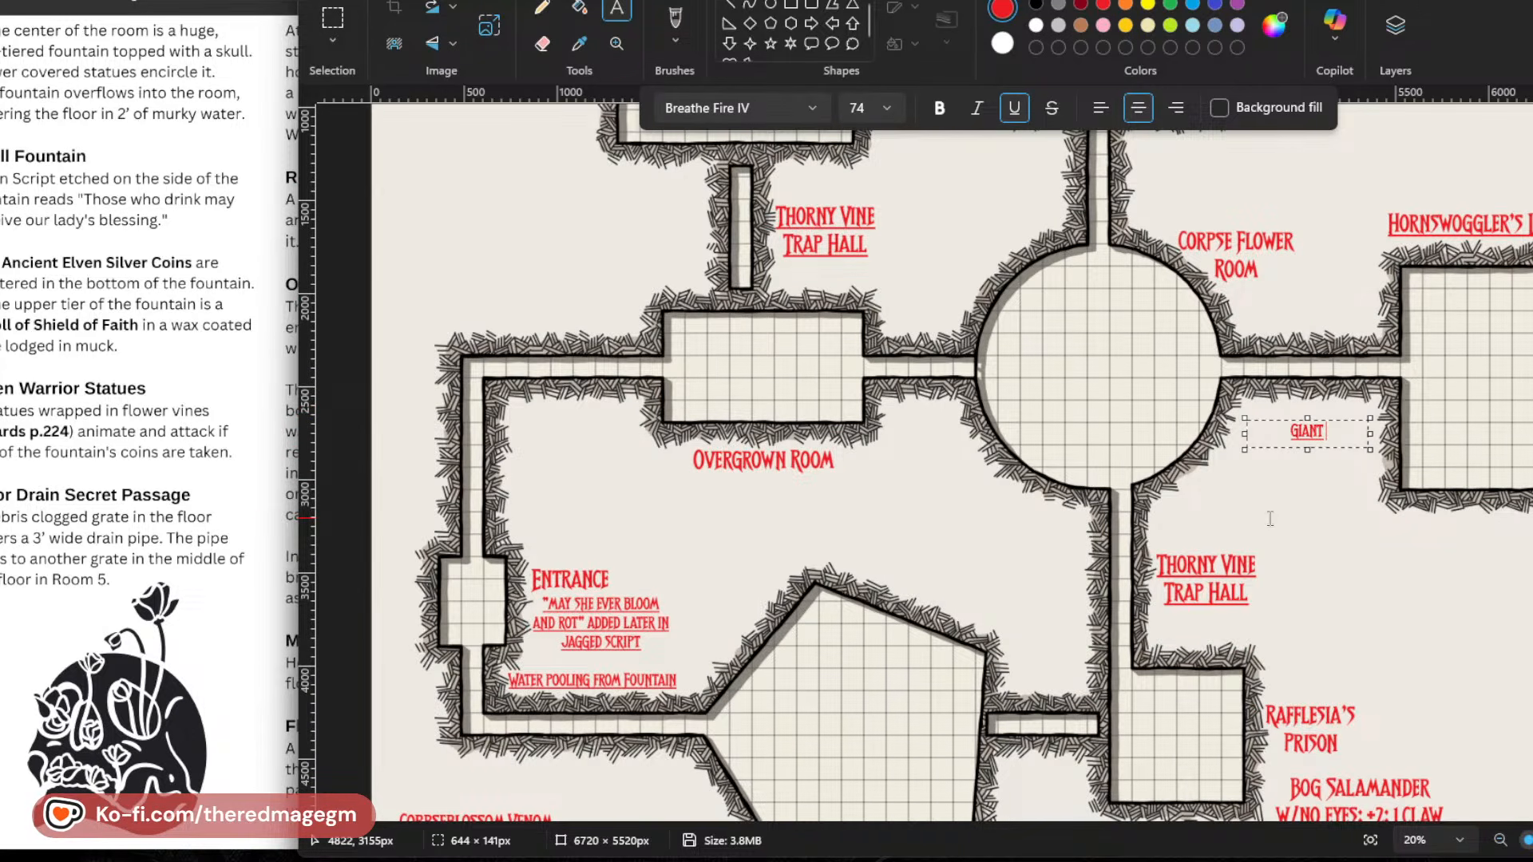
text( GARDEN, WI)
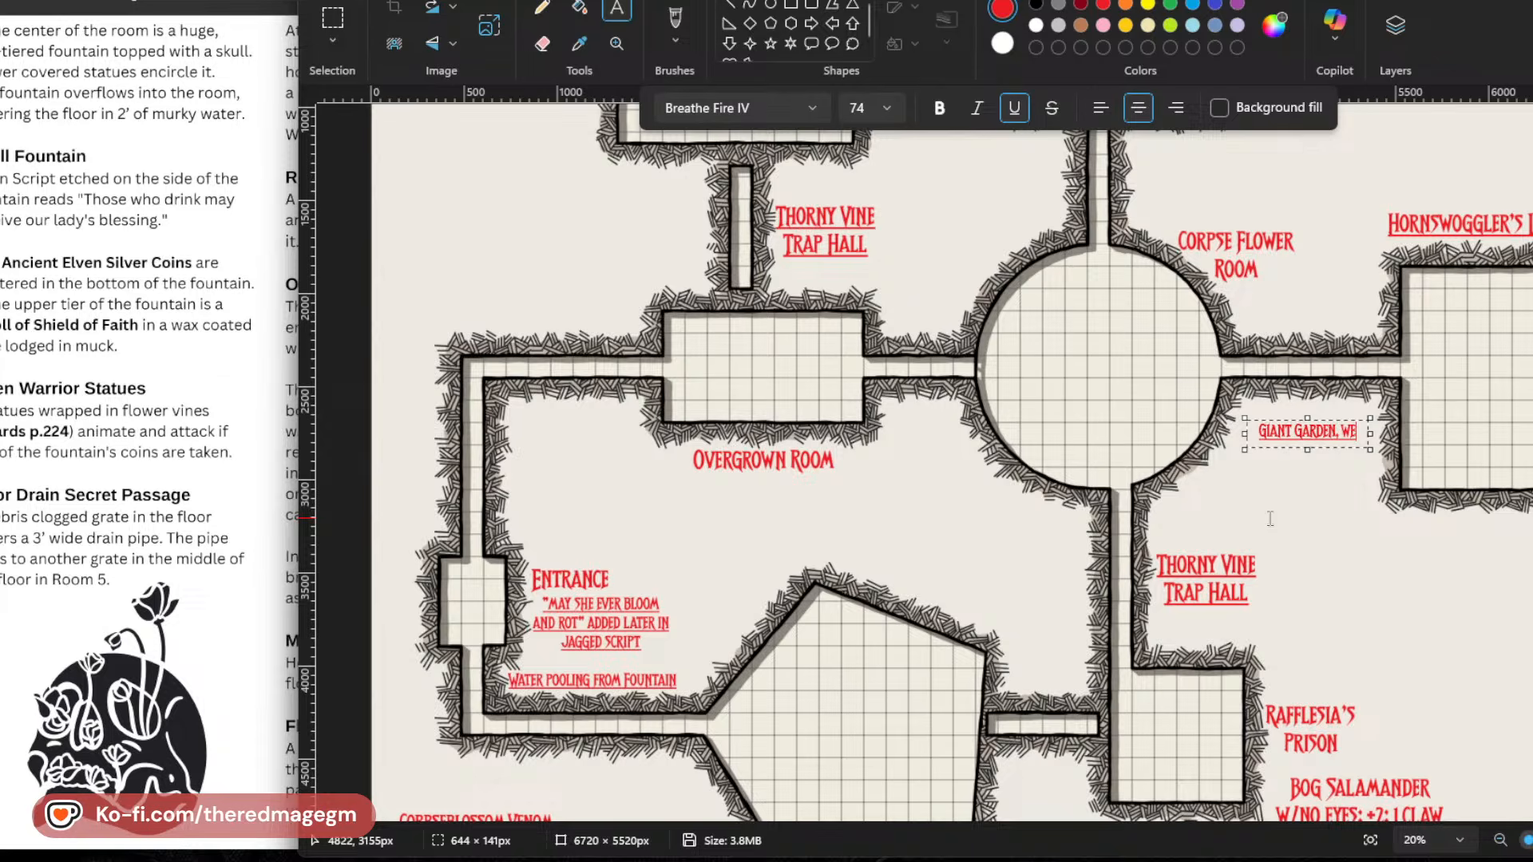
text(TH HUGE)
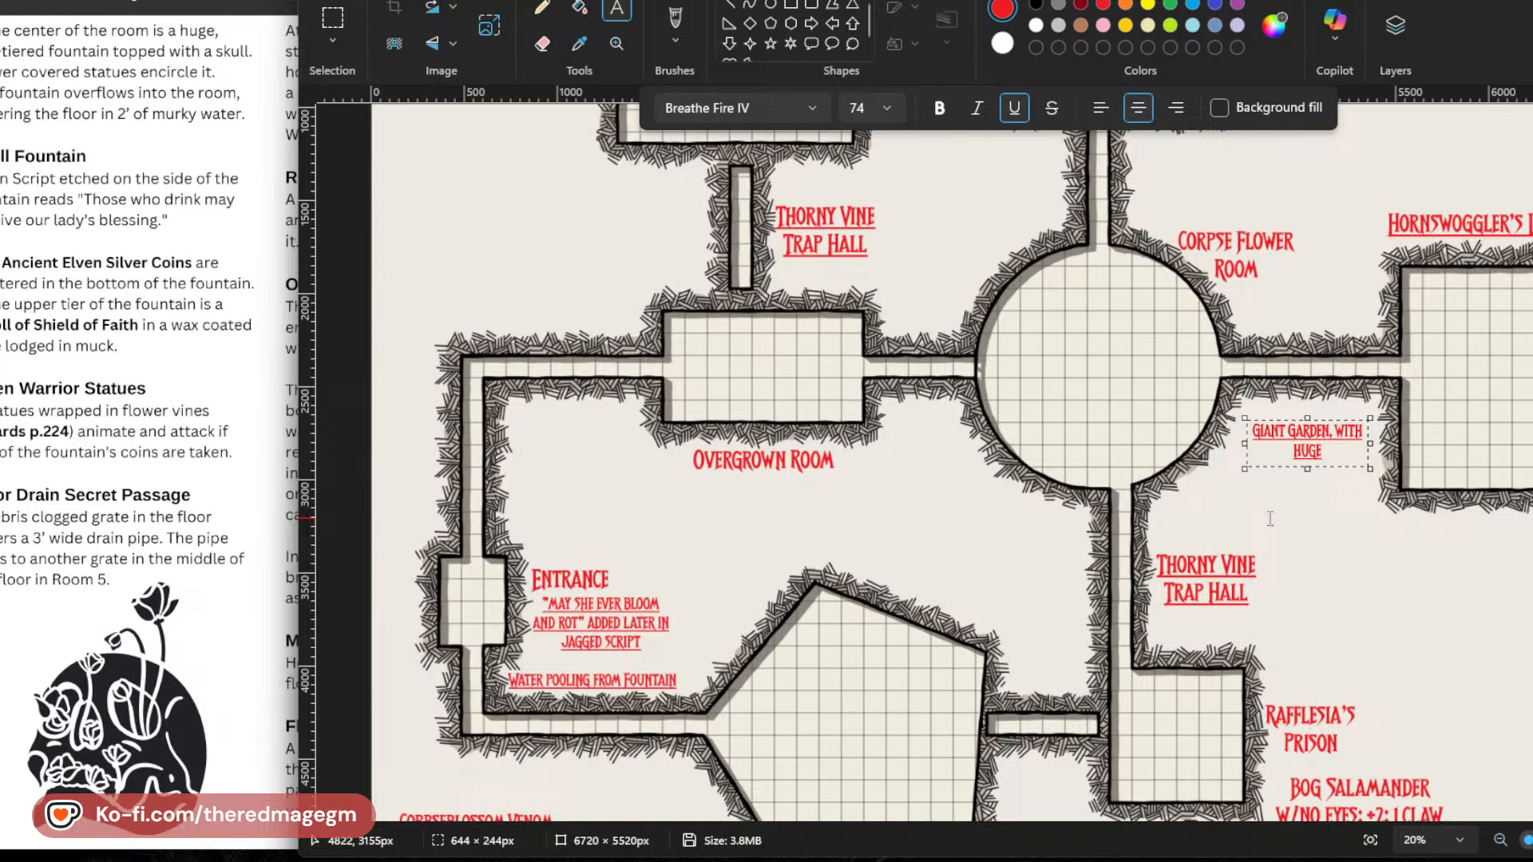
Finish the garden note with "SECTION OF HUGE BODY-HOLDING FLOWERS" and move it slightly down and closer to the Corpse Flower Room.
key(BackSpace)
key(BackSpace)
key(BackSpace)
text(S)
key(BackSpace)
key(BackSpace)
text(SECTION OF HUGE)
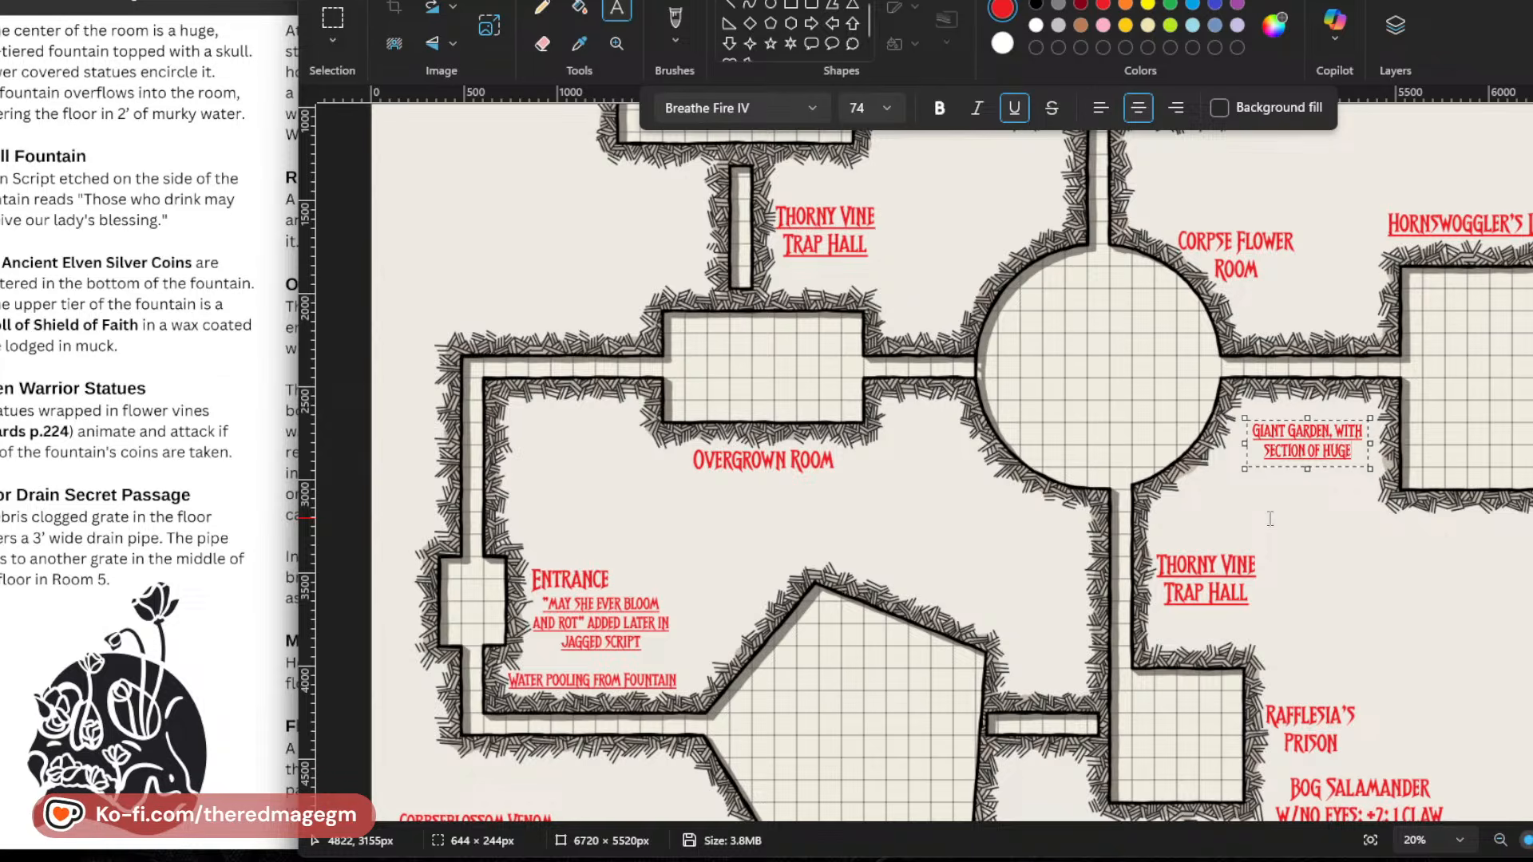
text( BODY)
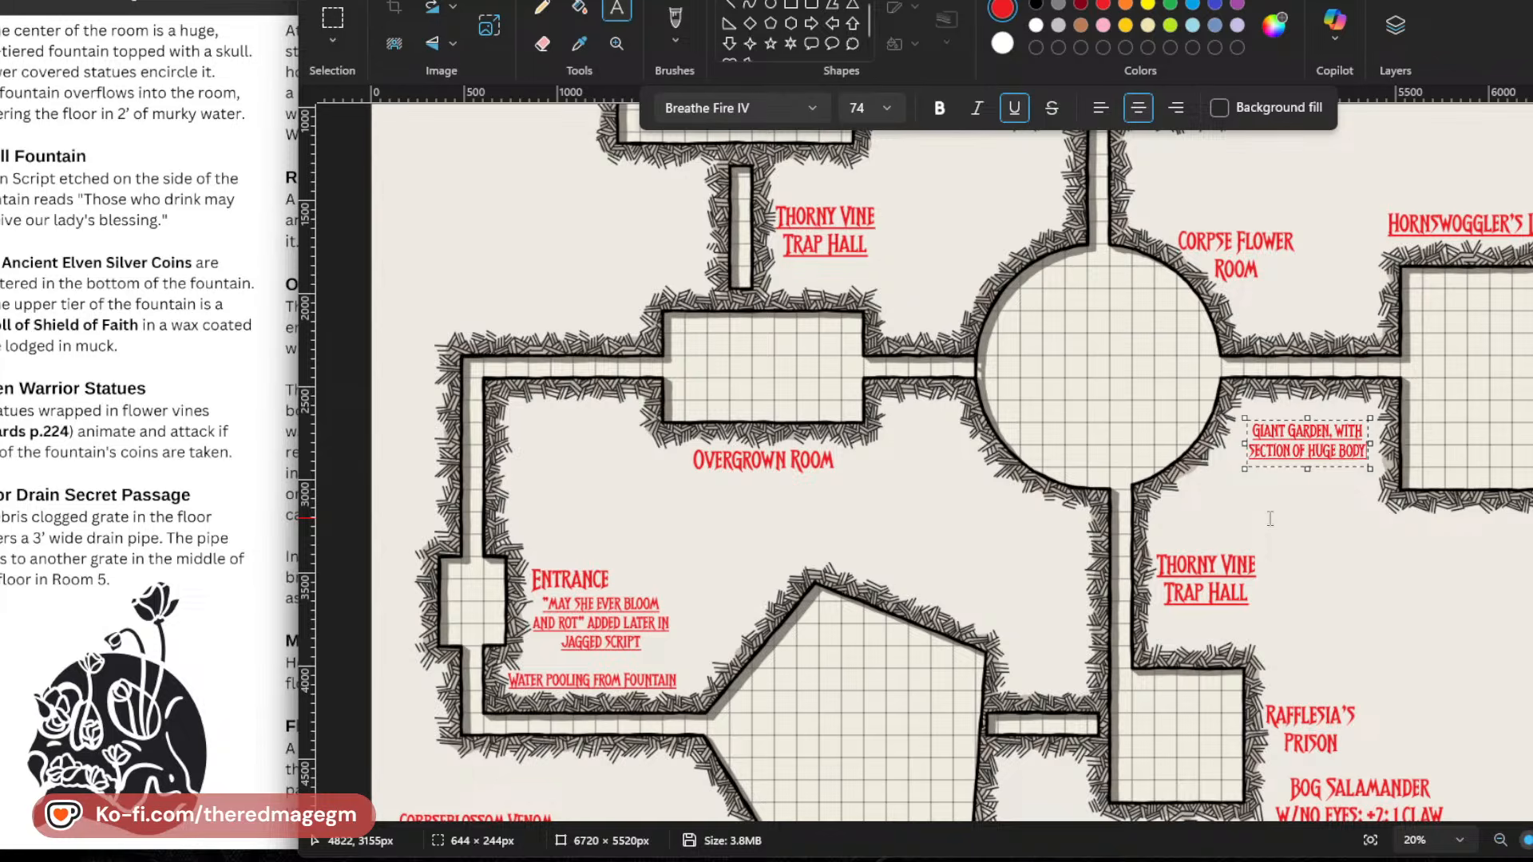
text(-HO)
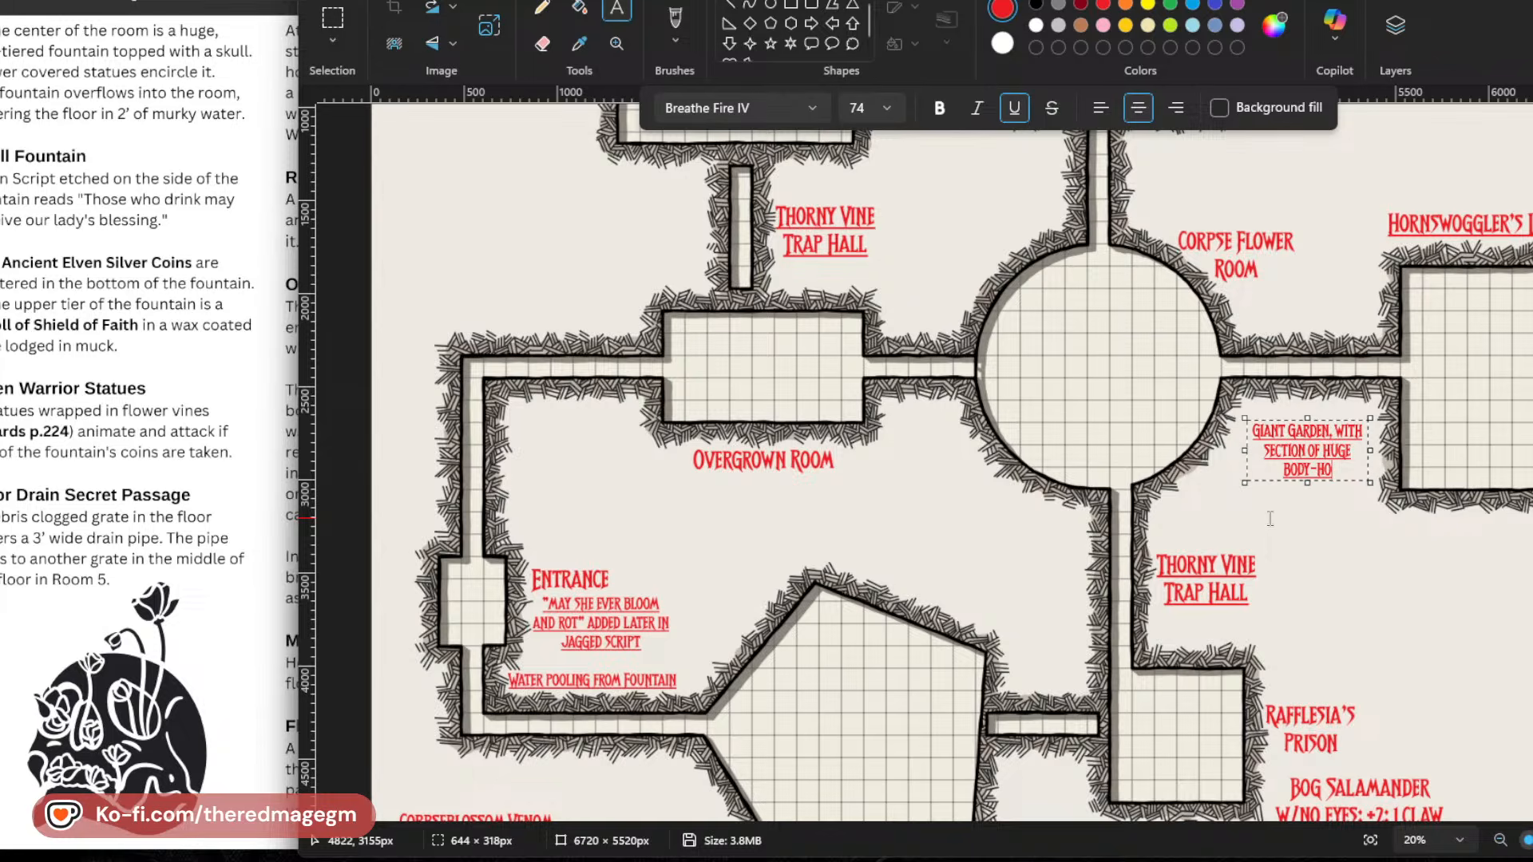
text(LDING FLOWERS)
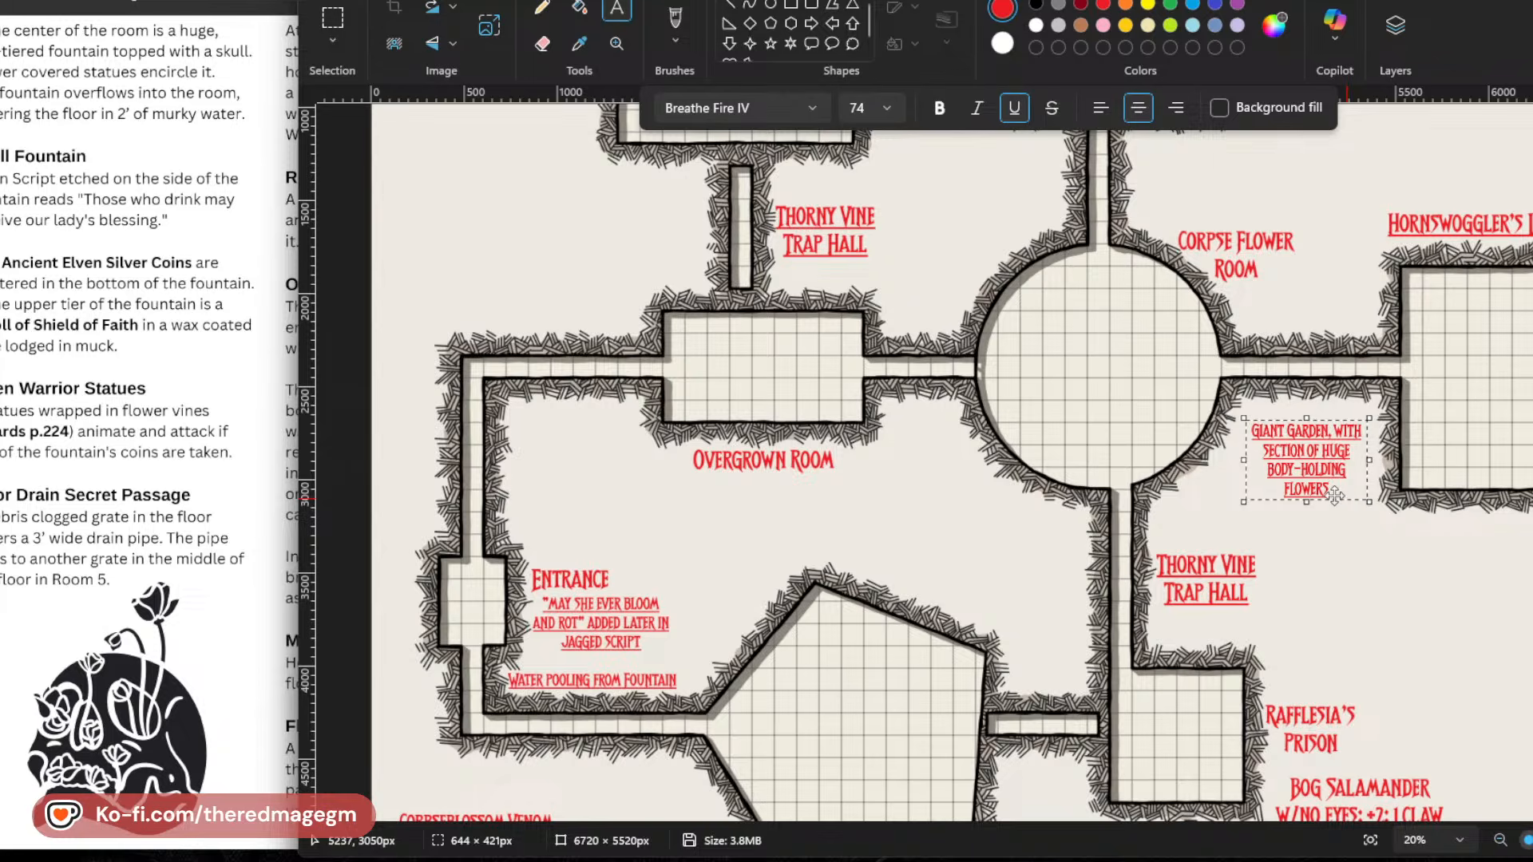
drag(1335, 495, 1323, 512)
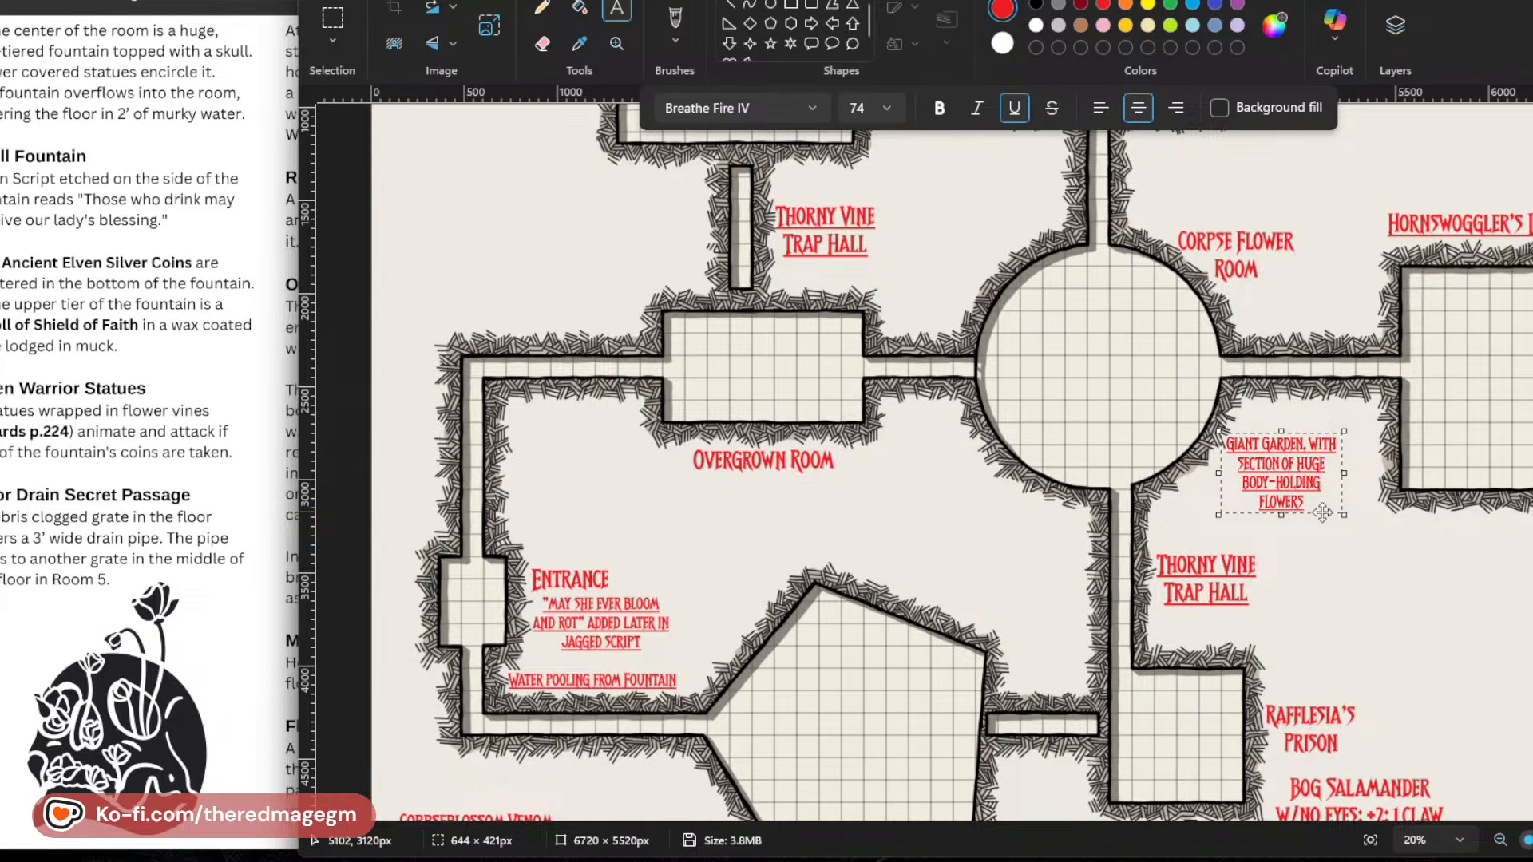
Look up the Random Encounters list and Rotting Serpent stats in the adventure PDF, and view the map's Fountain Room area.
scroll(150, 431, up, 10)
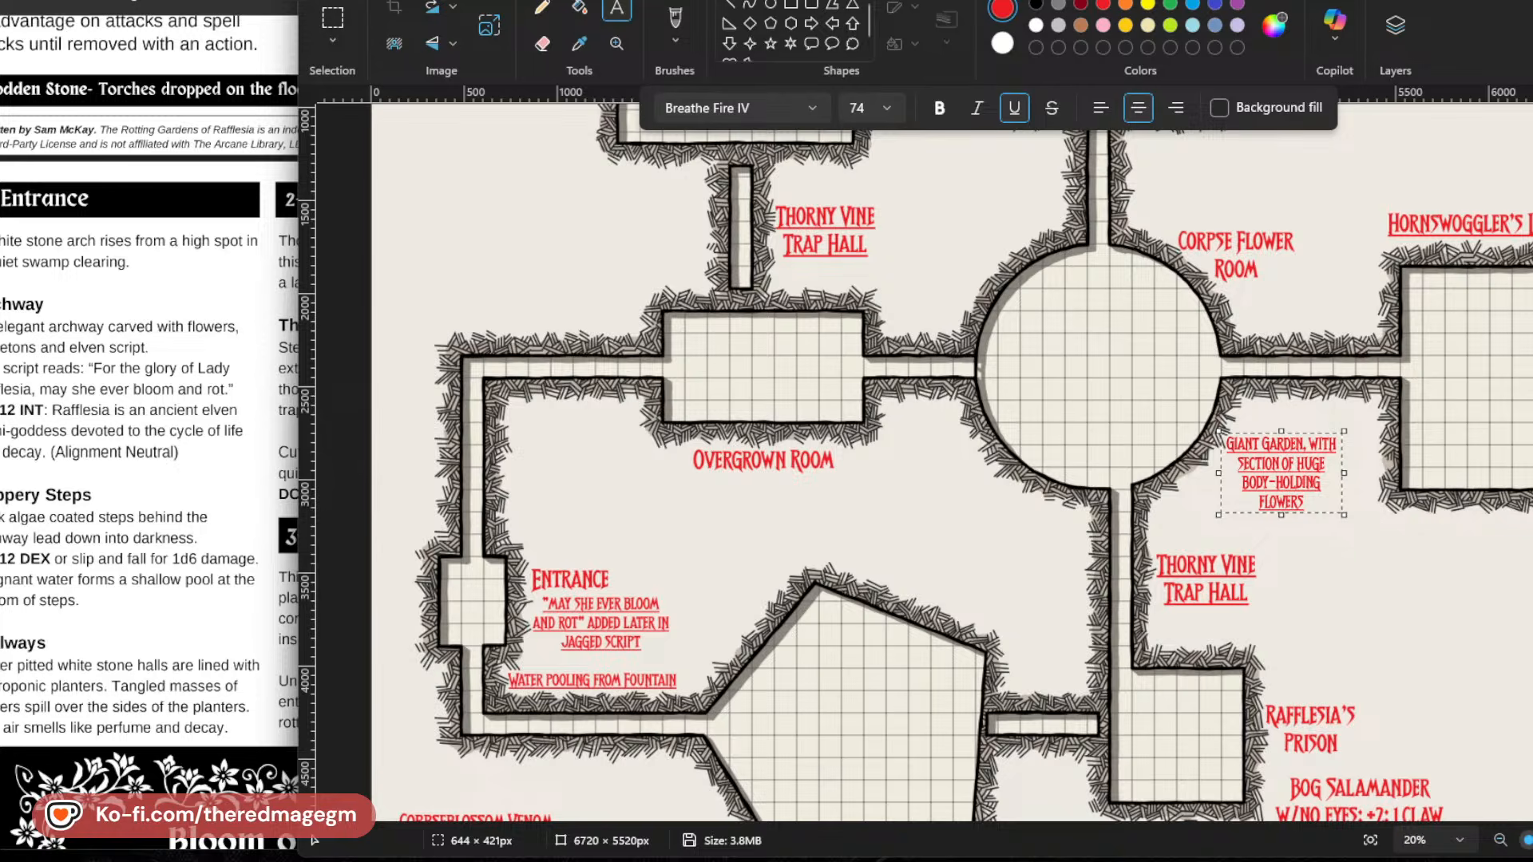
click(253, 537)
scroll(368, 565, up, 7)
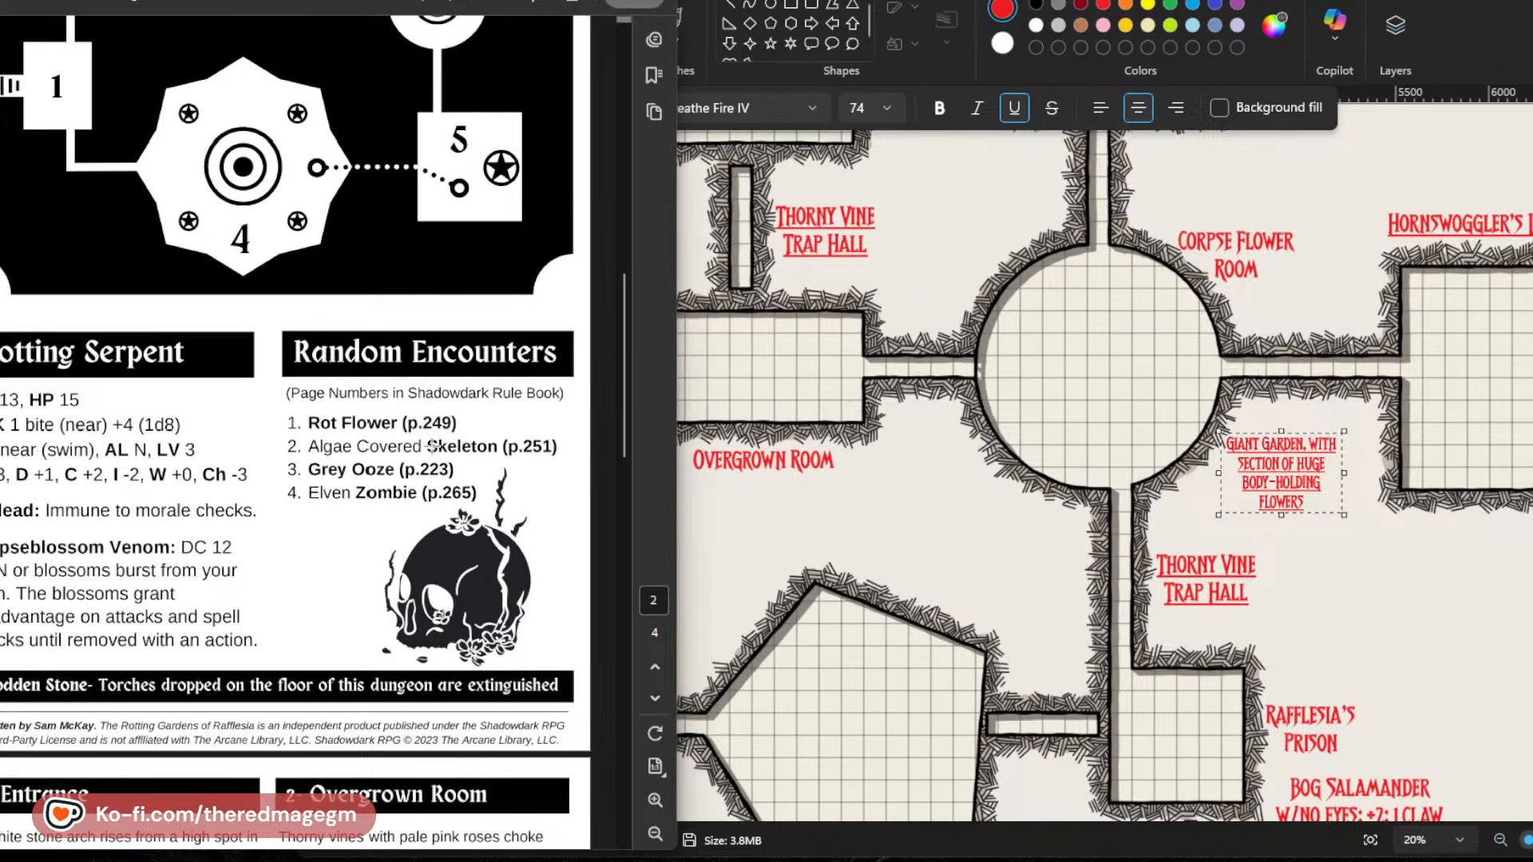
scroll(1078, 801, down, 3)
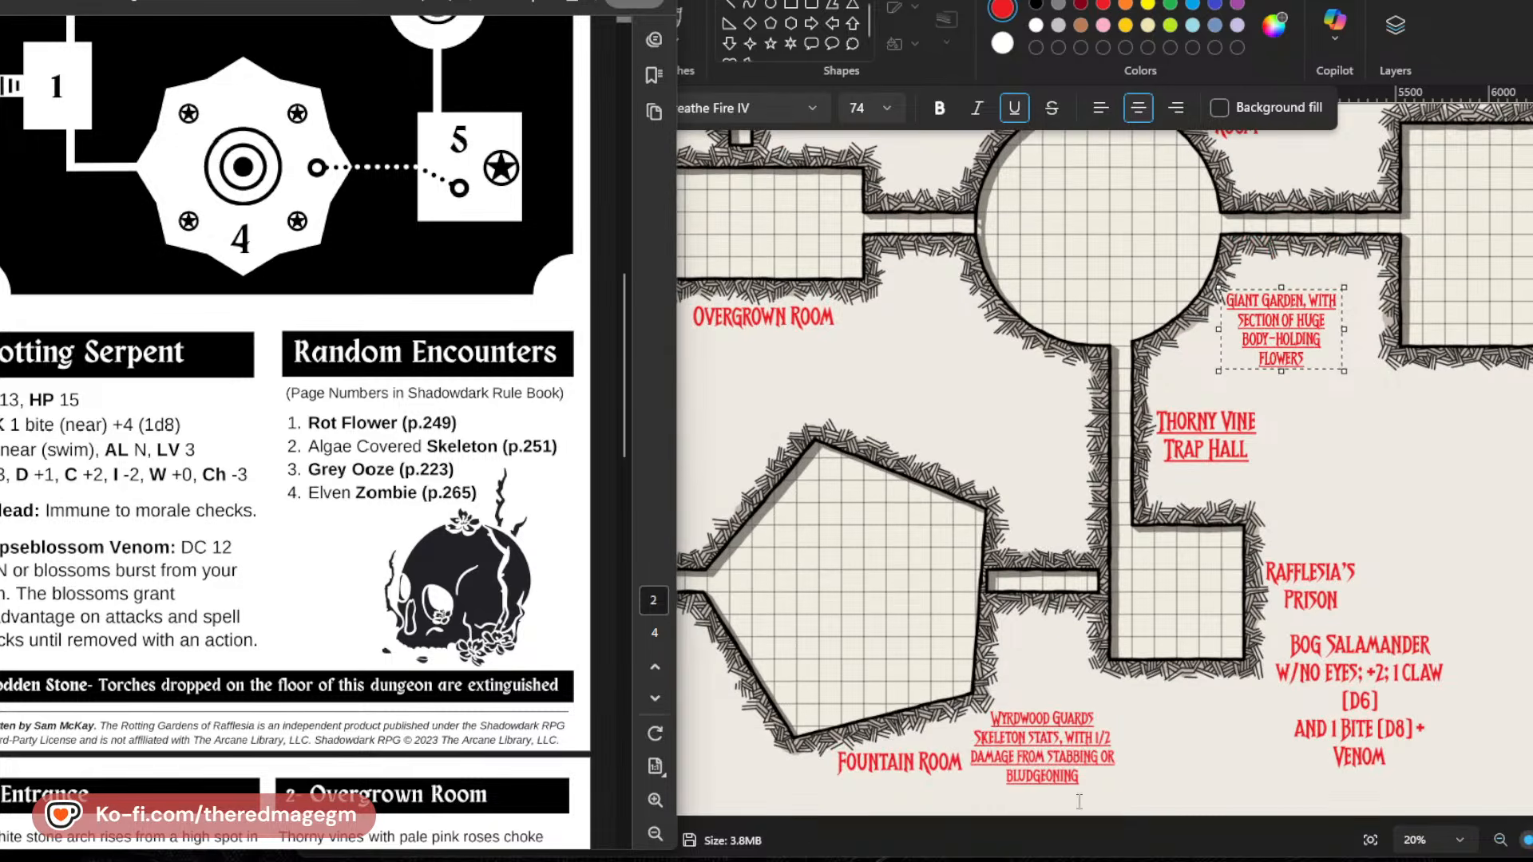
Check the Random Encounters list, then switch to the Shadowdark rulebook PDF and go to its Monster Statistics section.
scroll(1045, 738, up, 4)
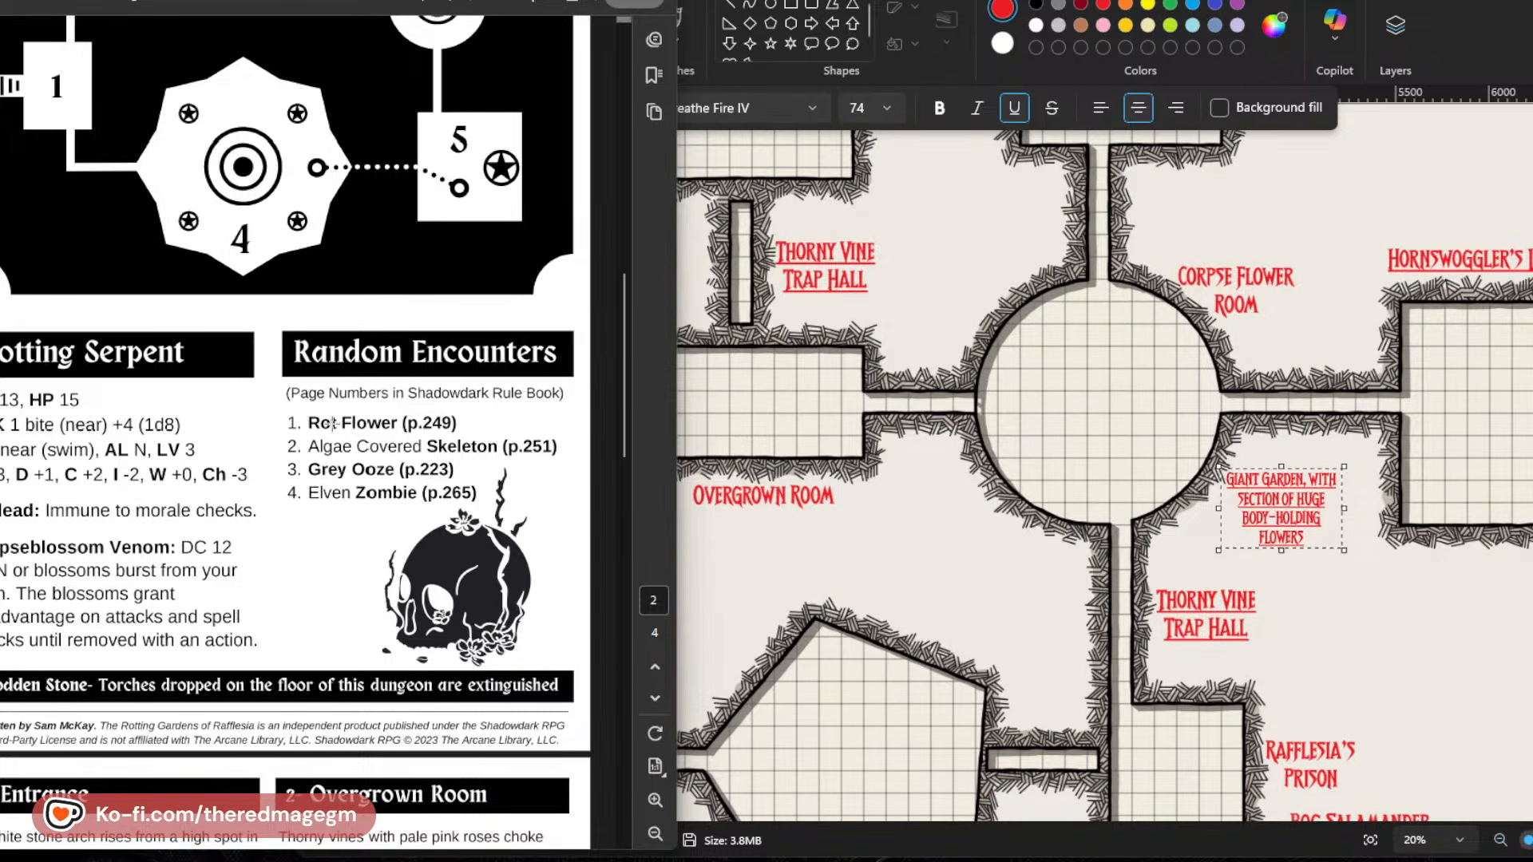
scroll(332, 423, down, 3)
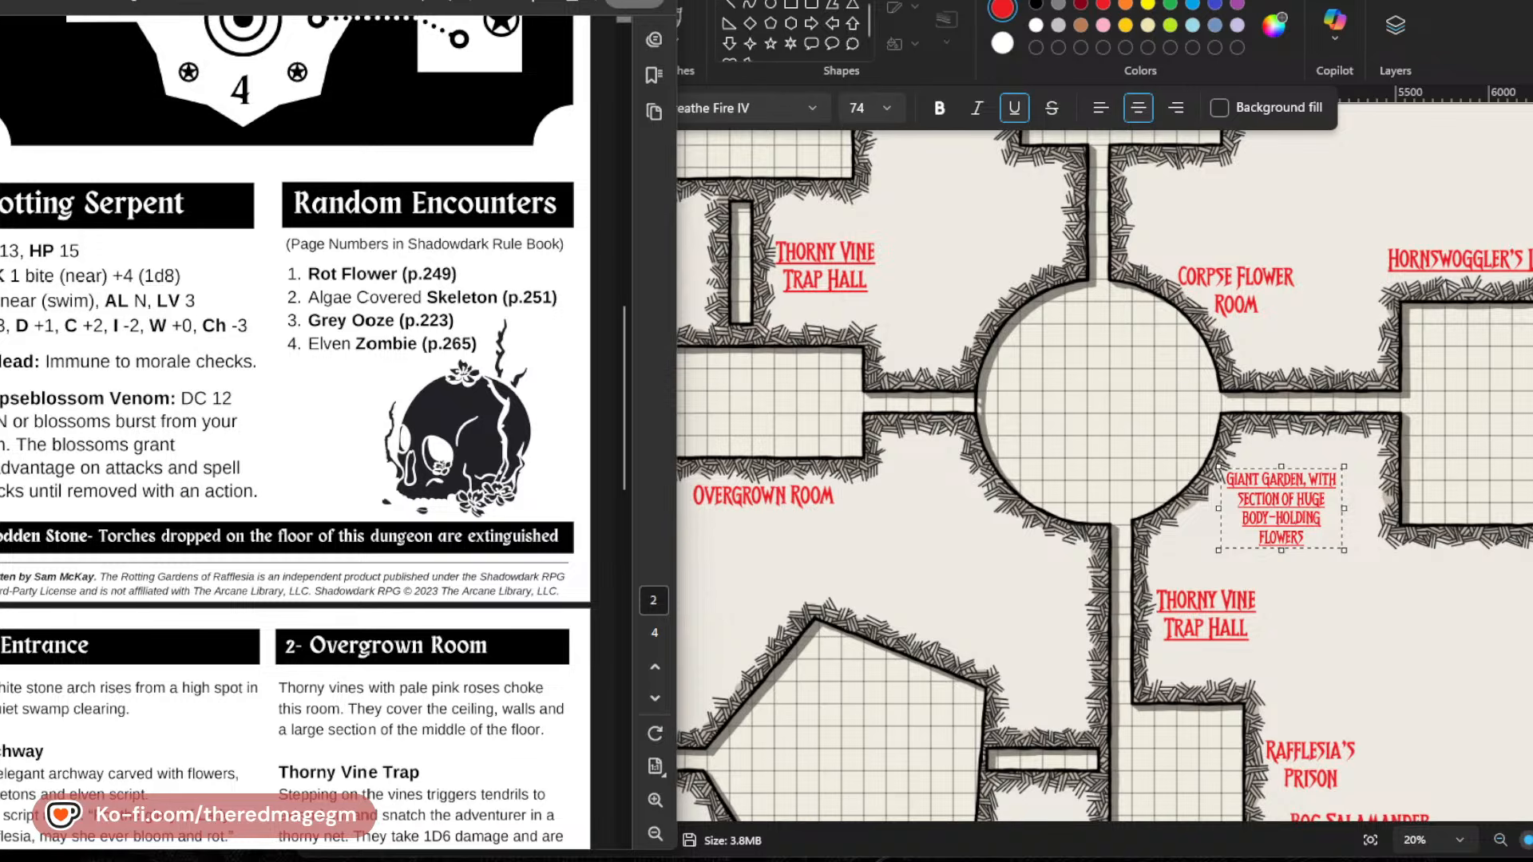
key(ctrl+Tab)
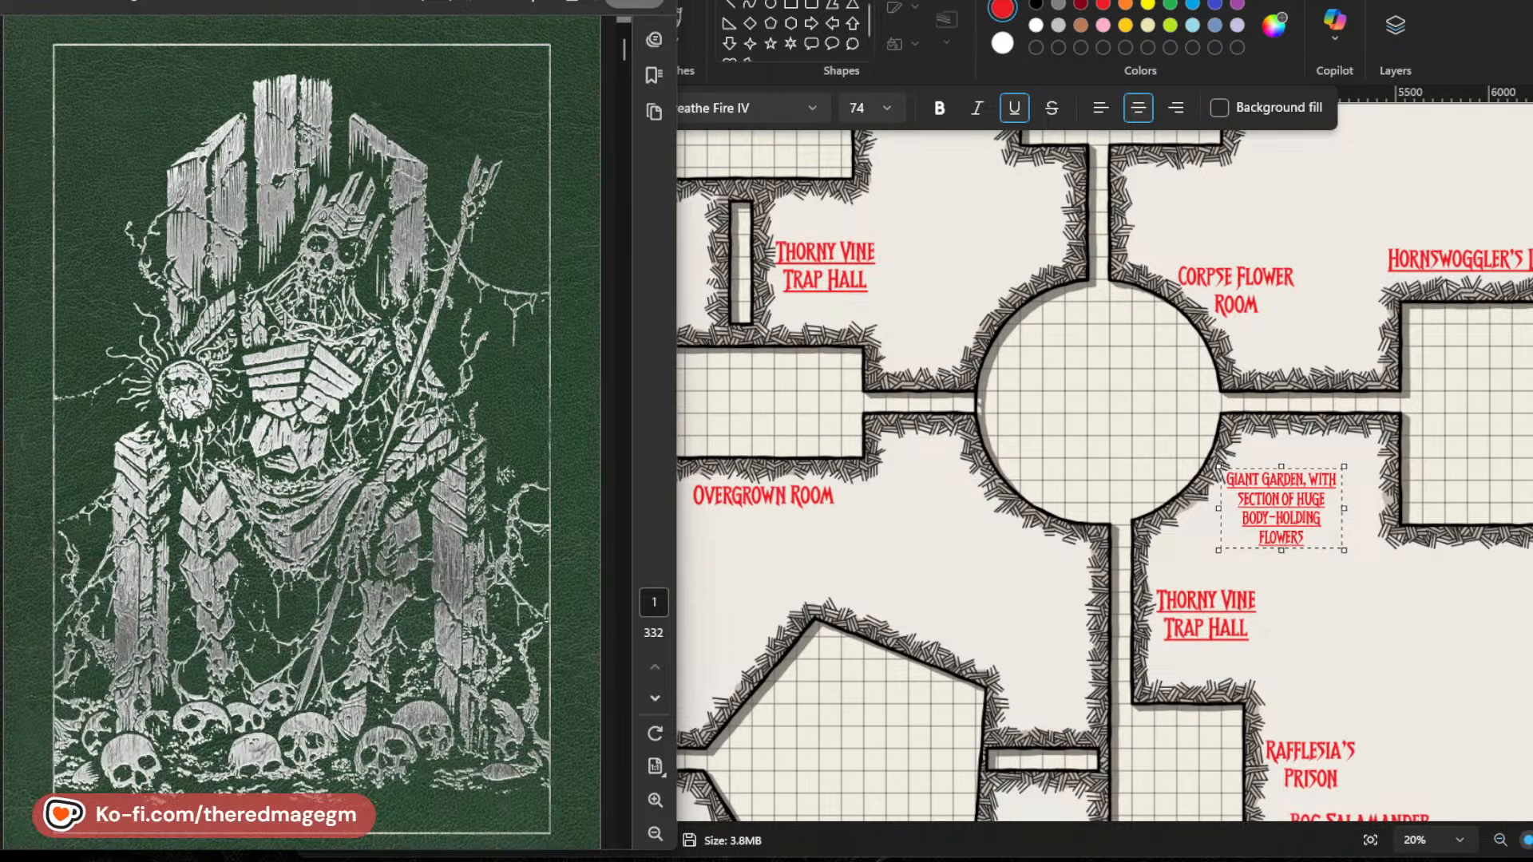
scroll(294, 168, down, 15)
scroll(294, 167, down, 10)
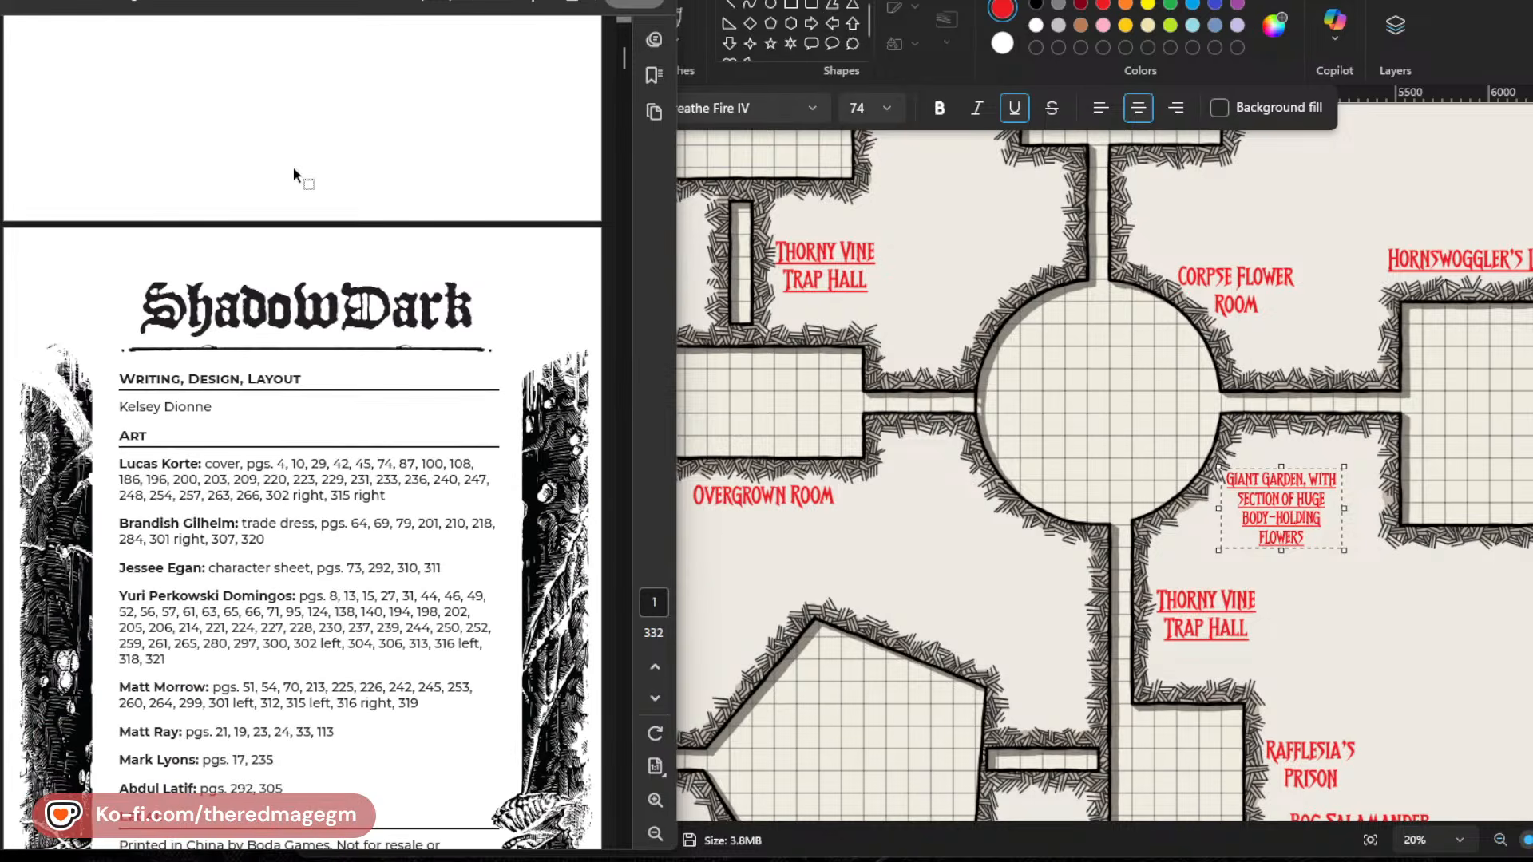
scroll(394, 507, down, 12)
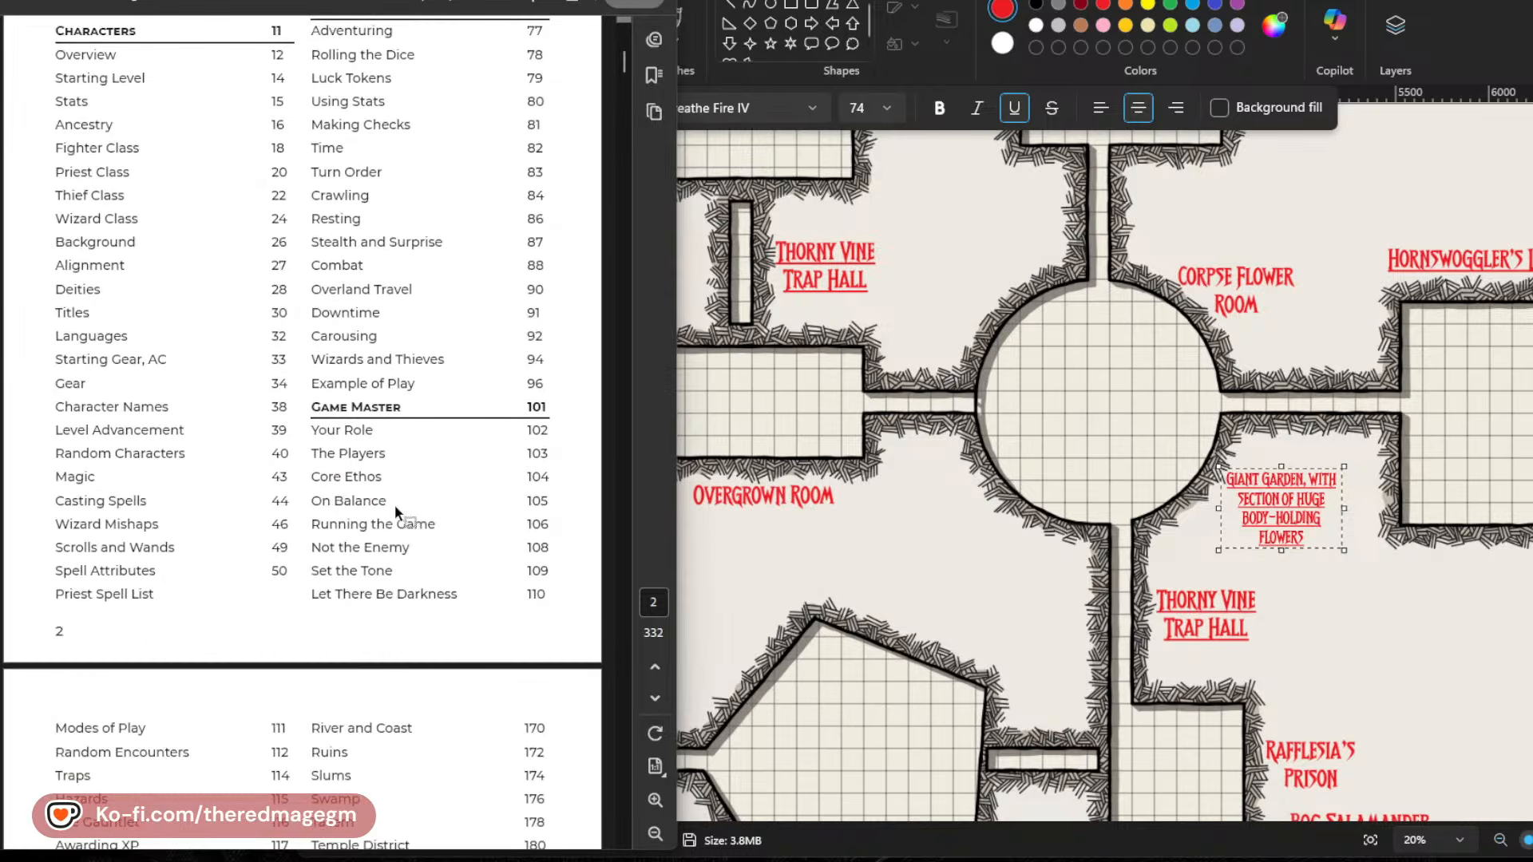
scroll(396, 511, down, 2)
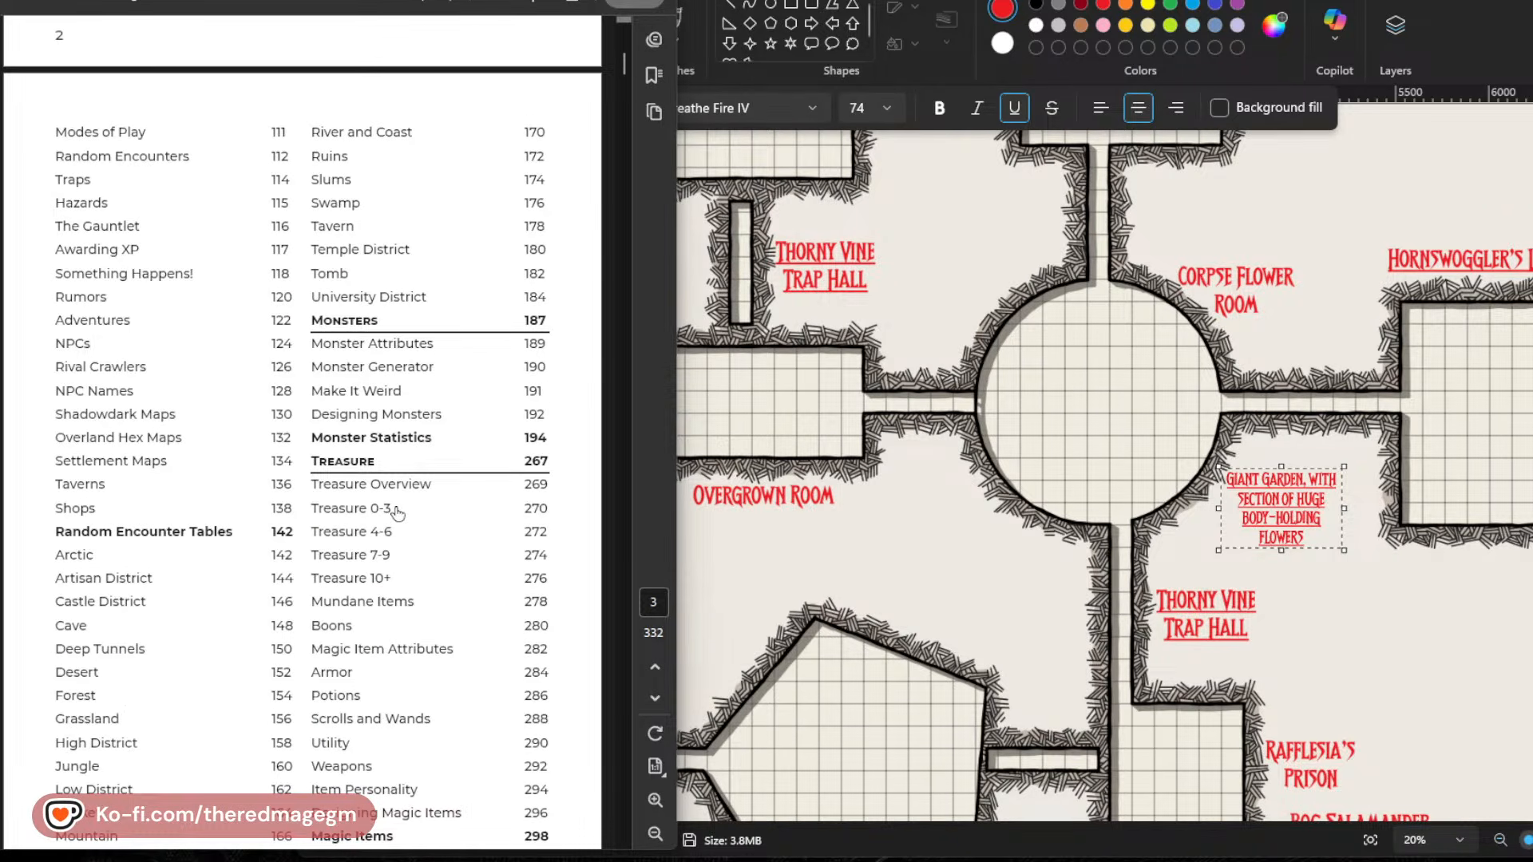
click(393, 447)
Find the Rot Flower entry on page 249 of the Shadowdark rulebook.
scroll(433, 506, down, 5)
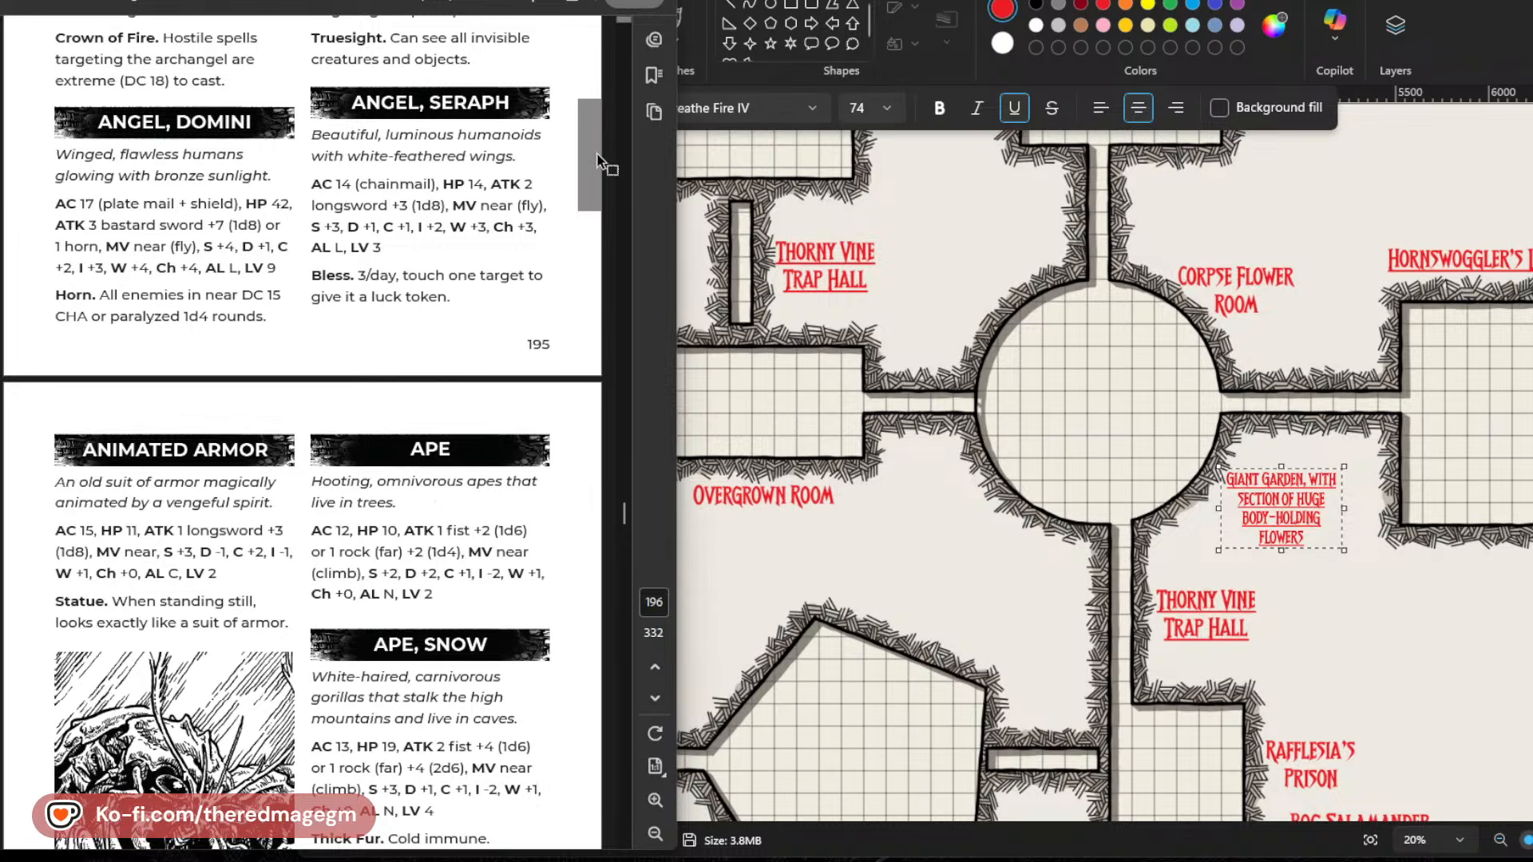
drag(625, 510, 620, 614)
scroll(326, 607, down, 5)
scroll(324, 591, down, 15)
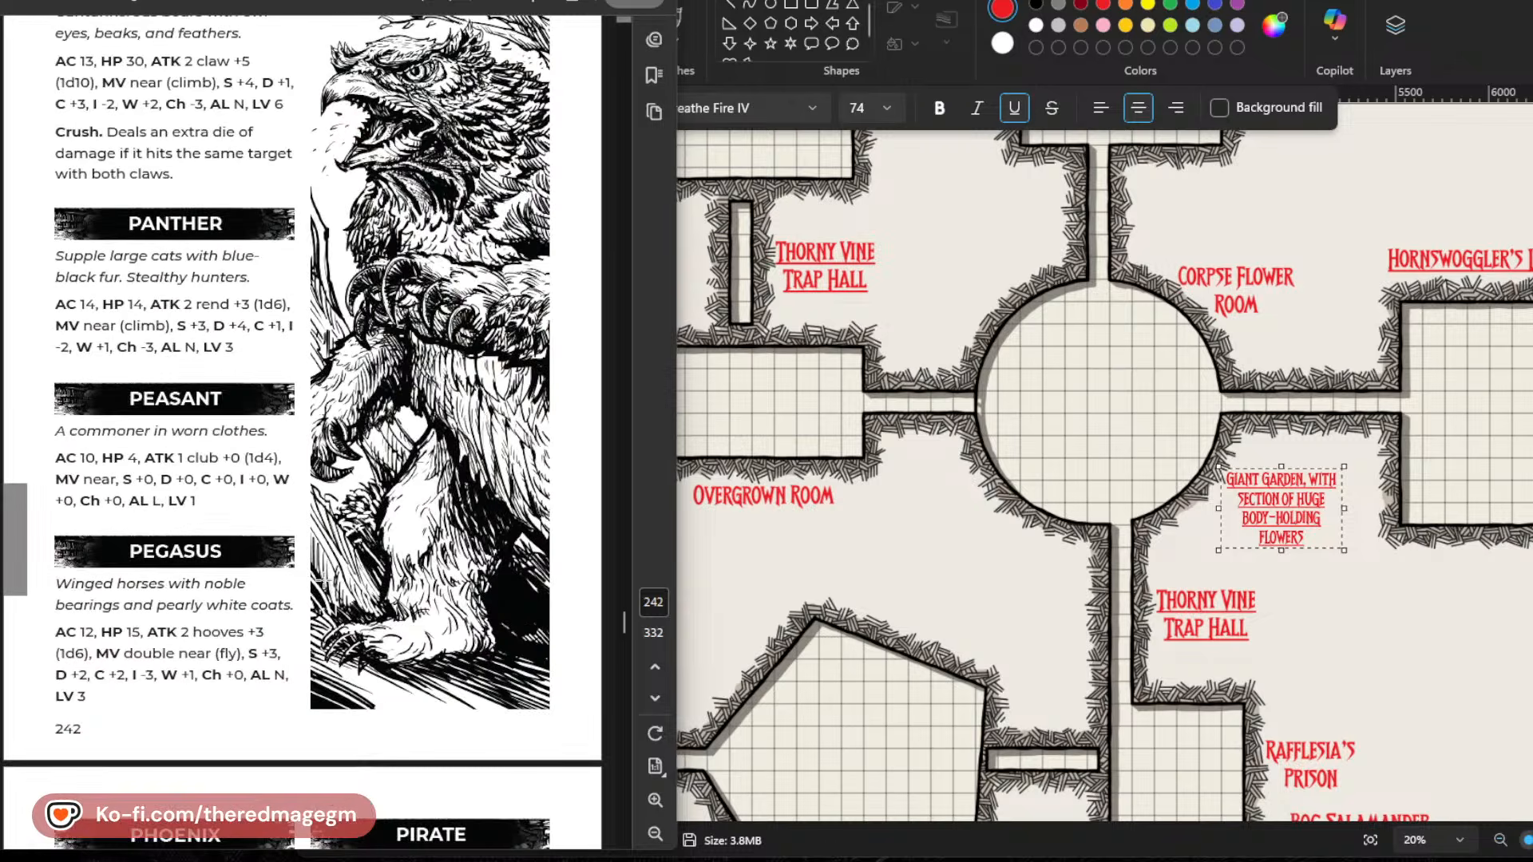
scroll(324, 580, down, 15)
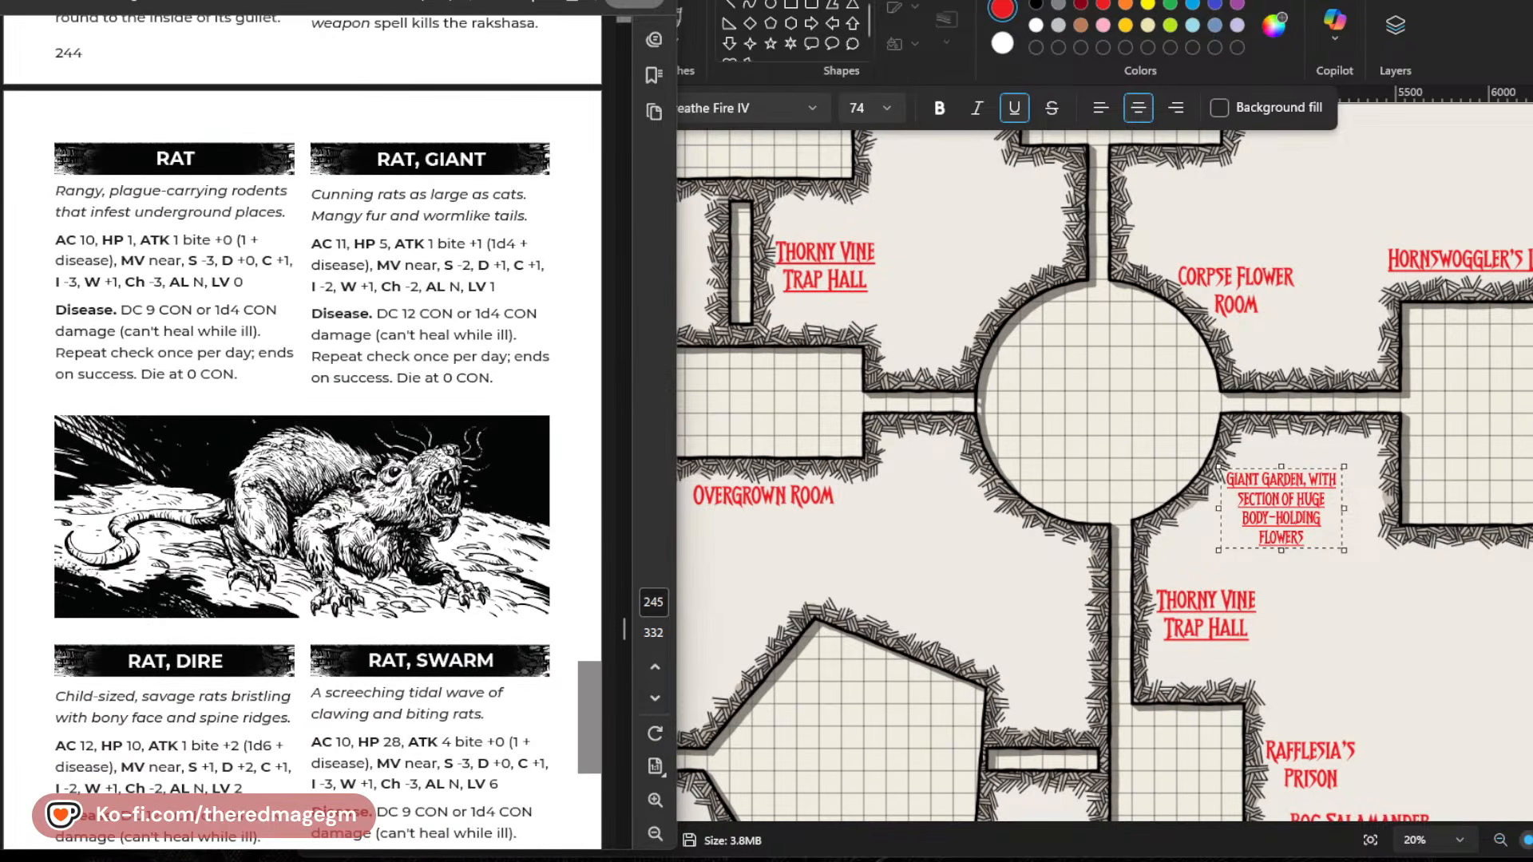
scroll(324, 581, down, 10)
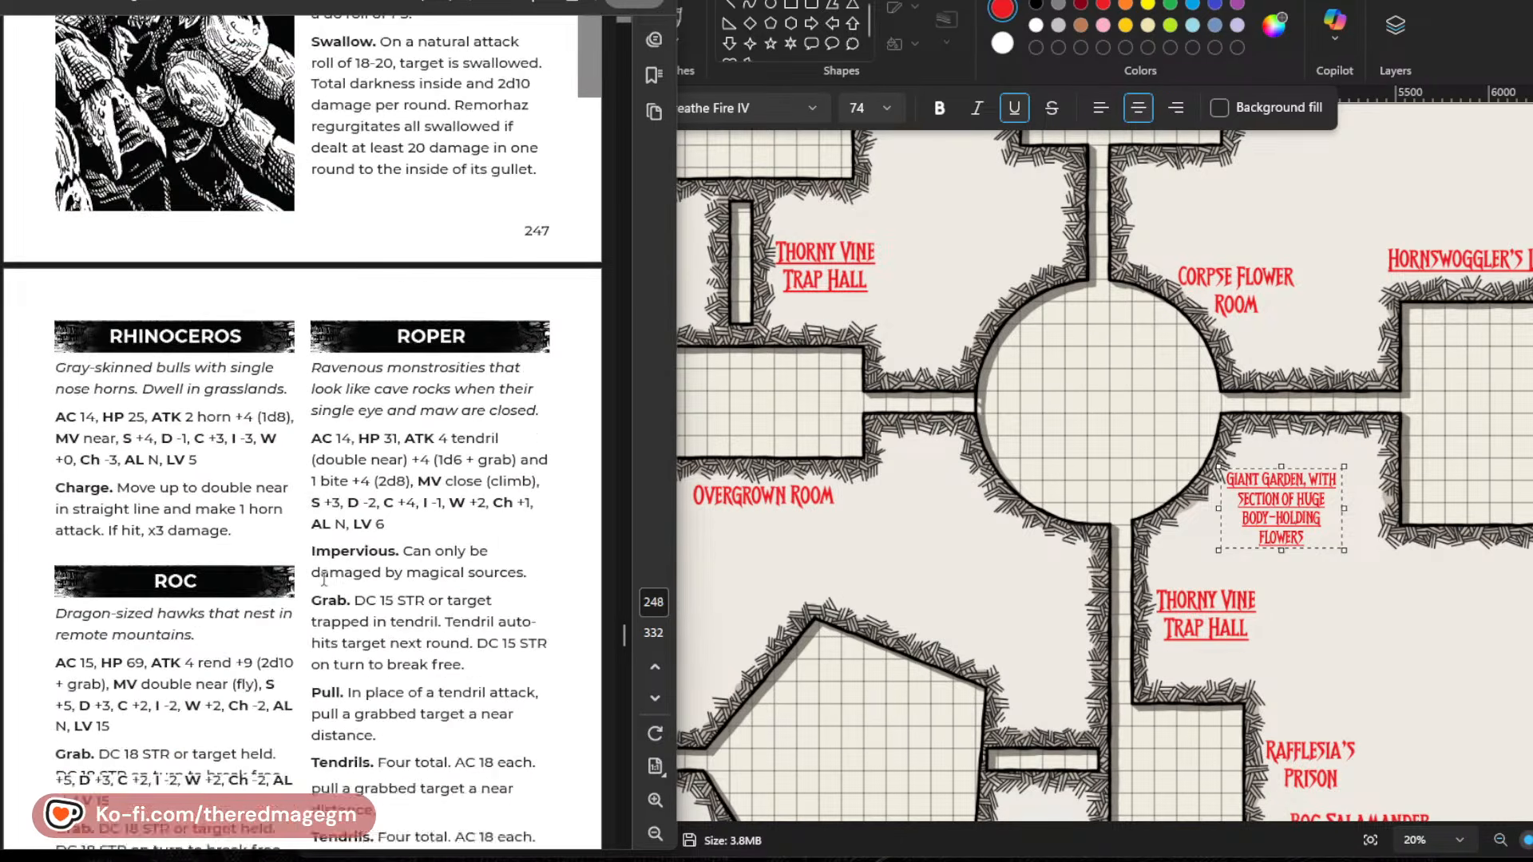
scroll(323, 577, down, 8)
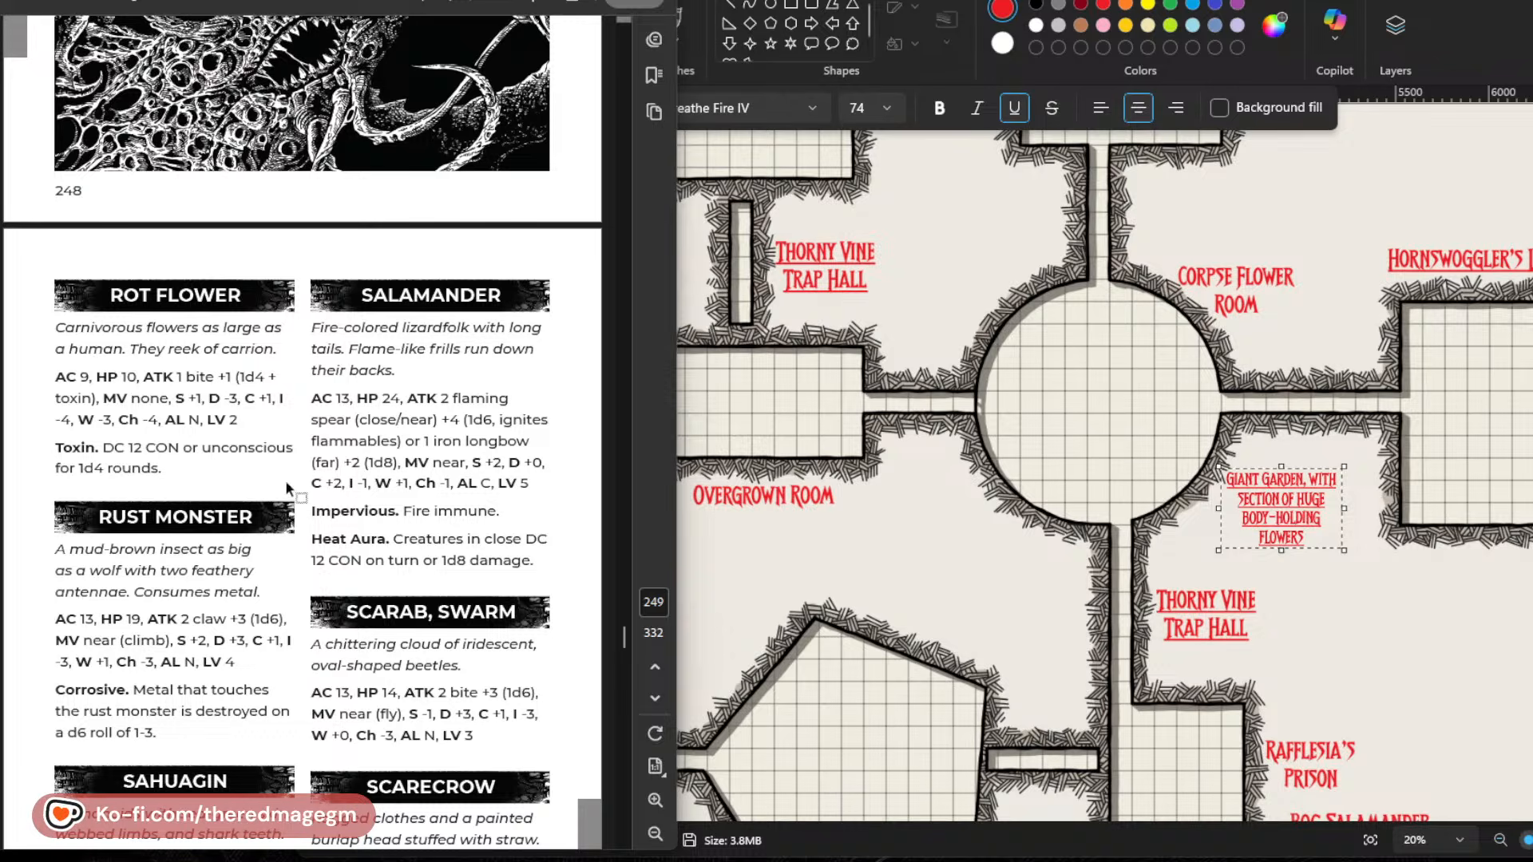
Copy the Rot Flower description, stats and toxin rule into a new text box on the map, beside the lower Thorny Vine Trap Hall label.
drag(175, 469, 65, 331)
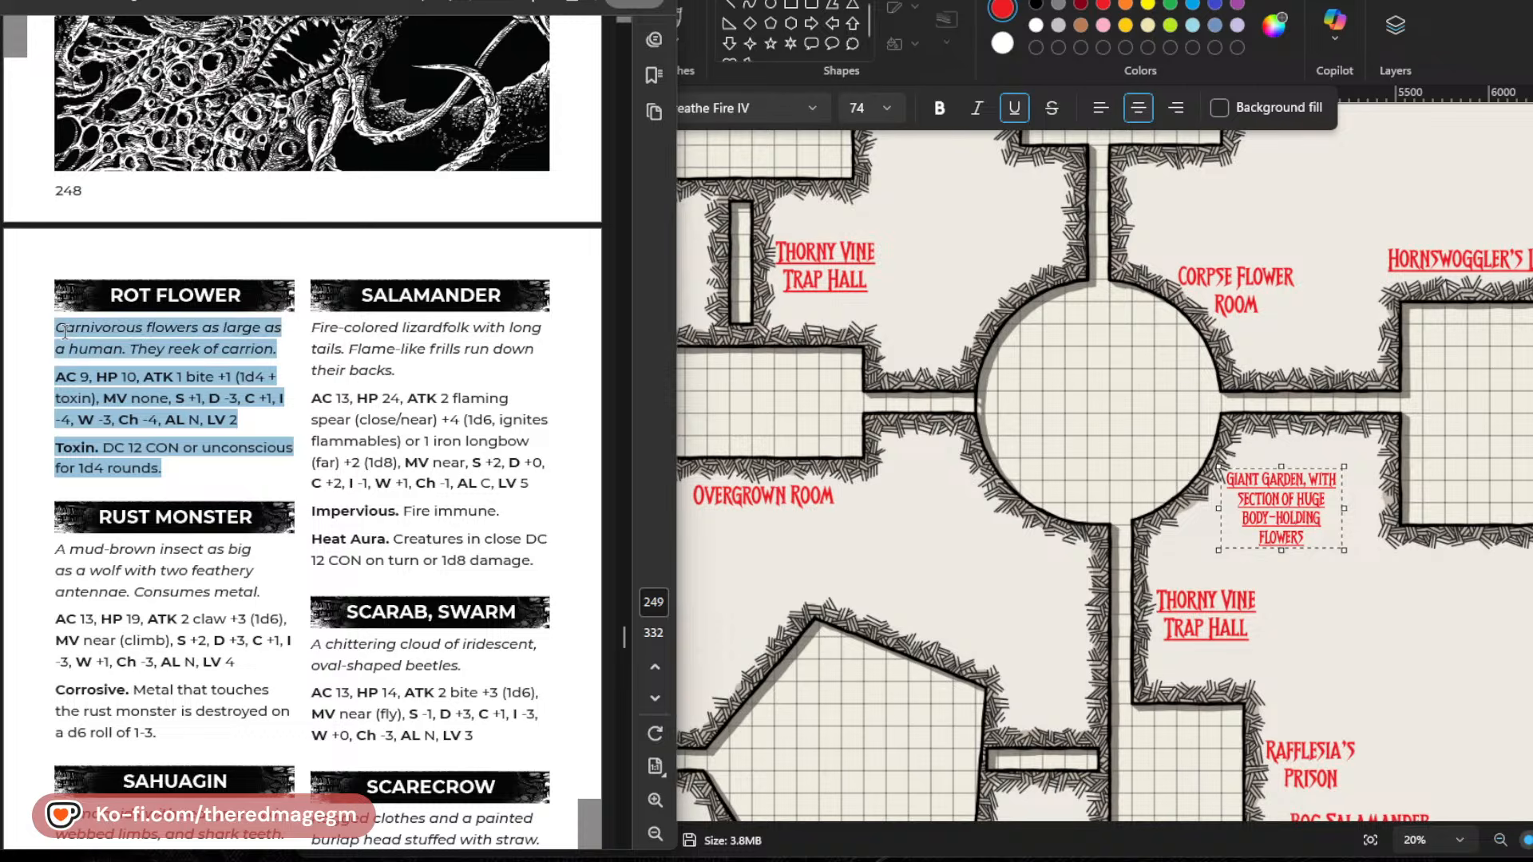
key(ctrl+c)
click(931, 576)
click(1342, 609)
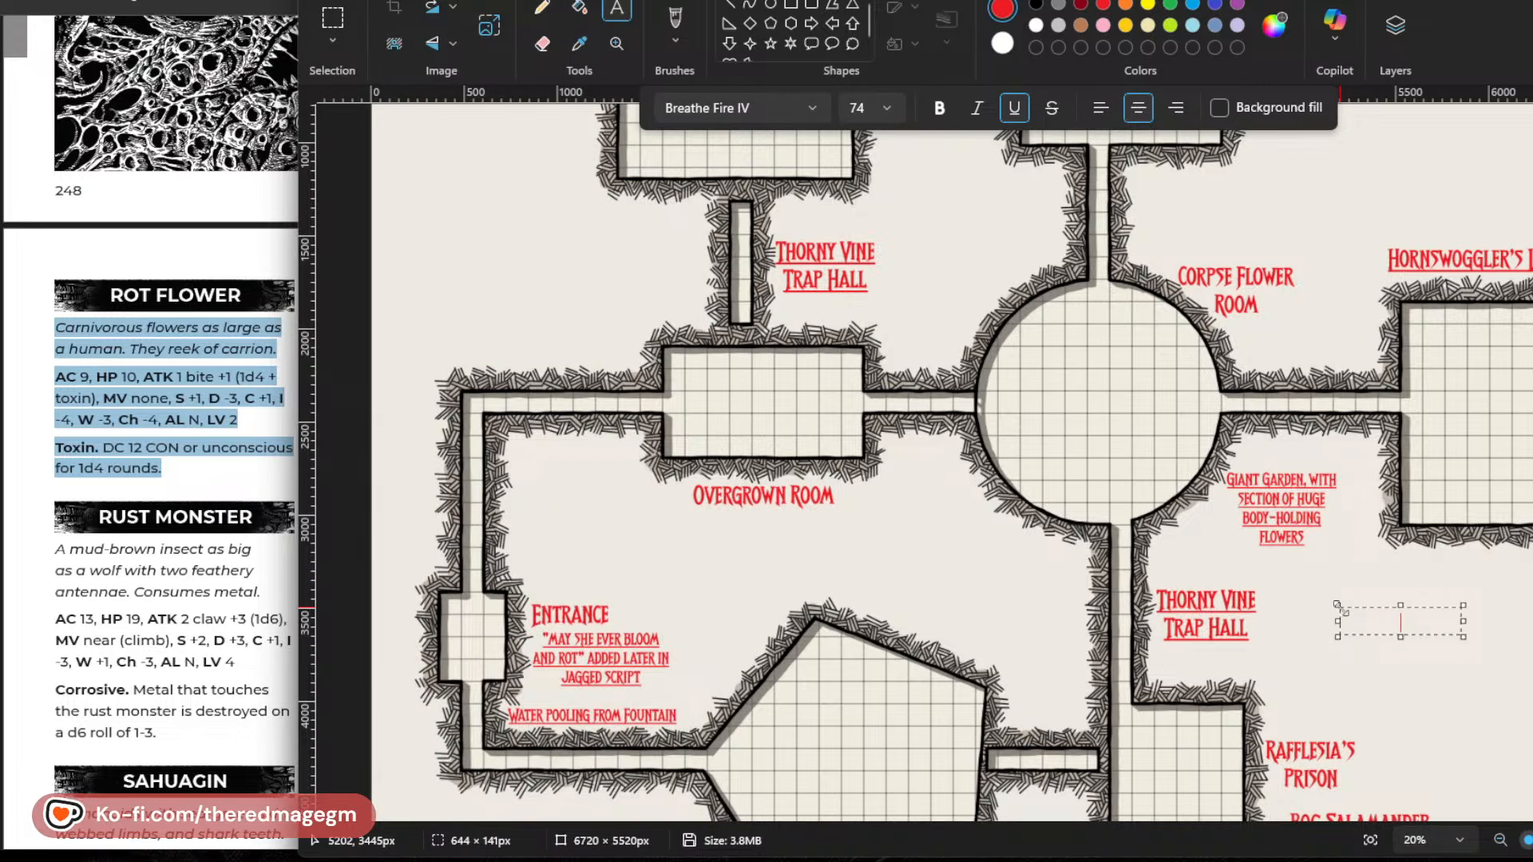
key(ctrl+v)
Set the font of all the pasted Rot Flower text to Breathe Fire IV.
drag(1414, 629, 1318, 604)
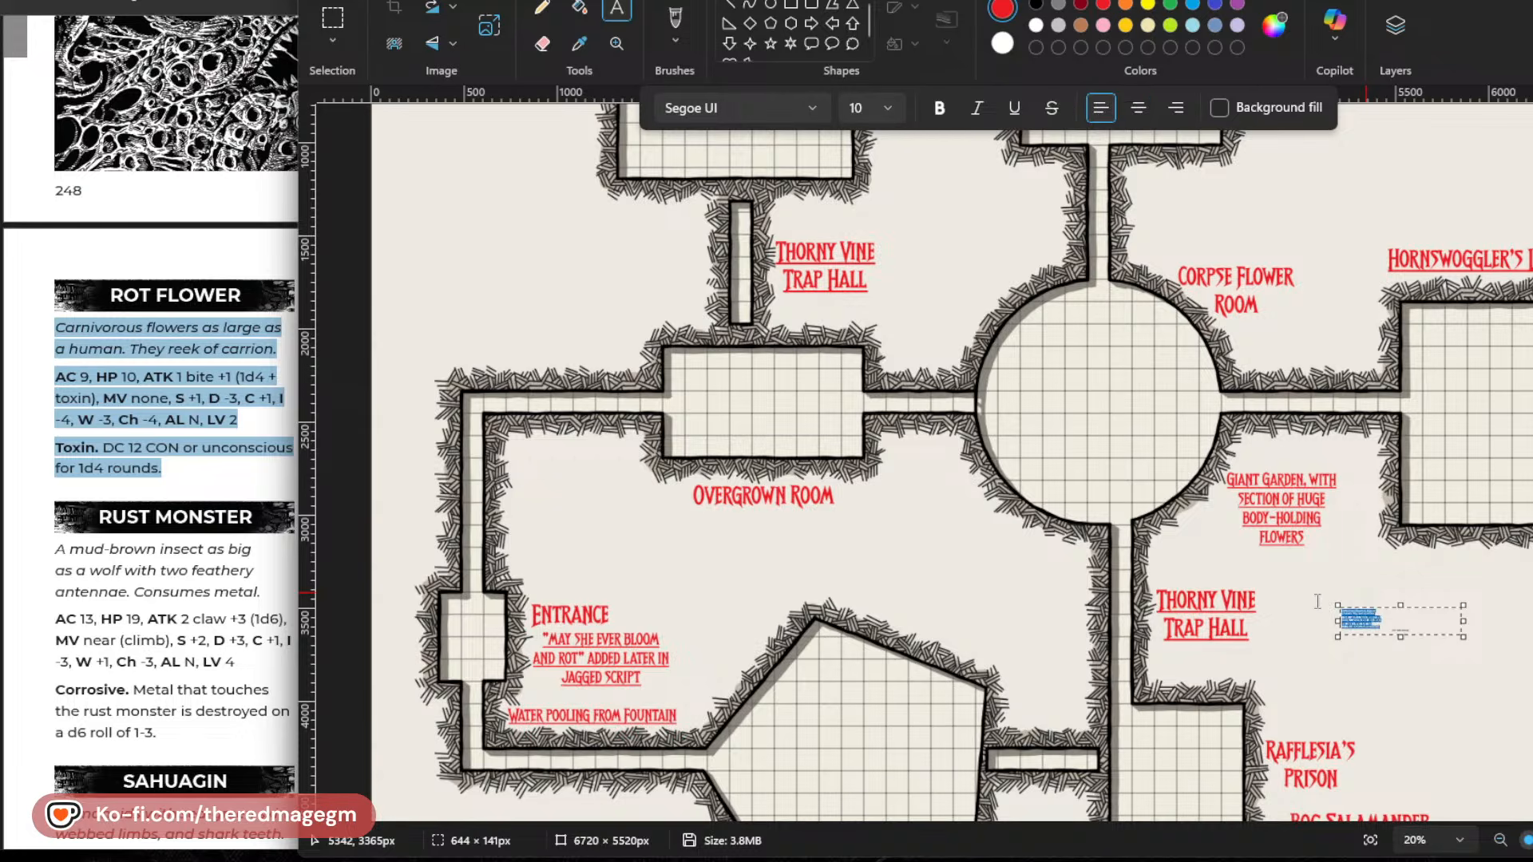
click(730, 108)
key(b)
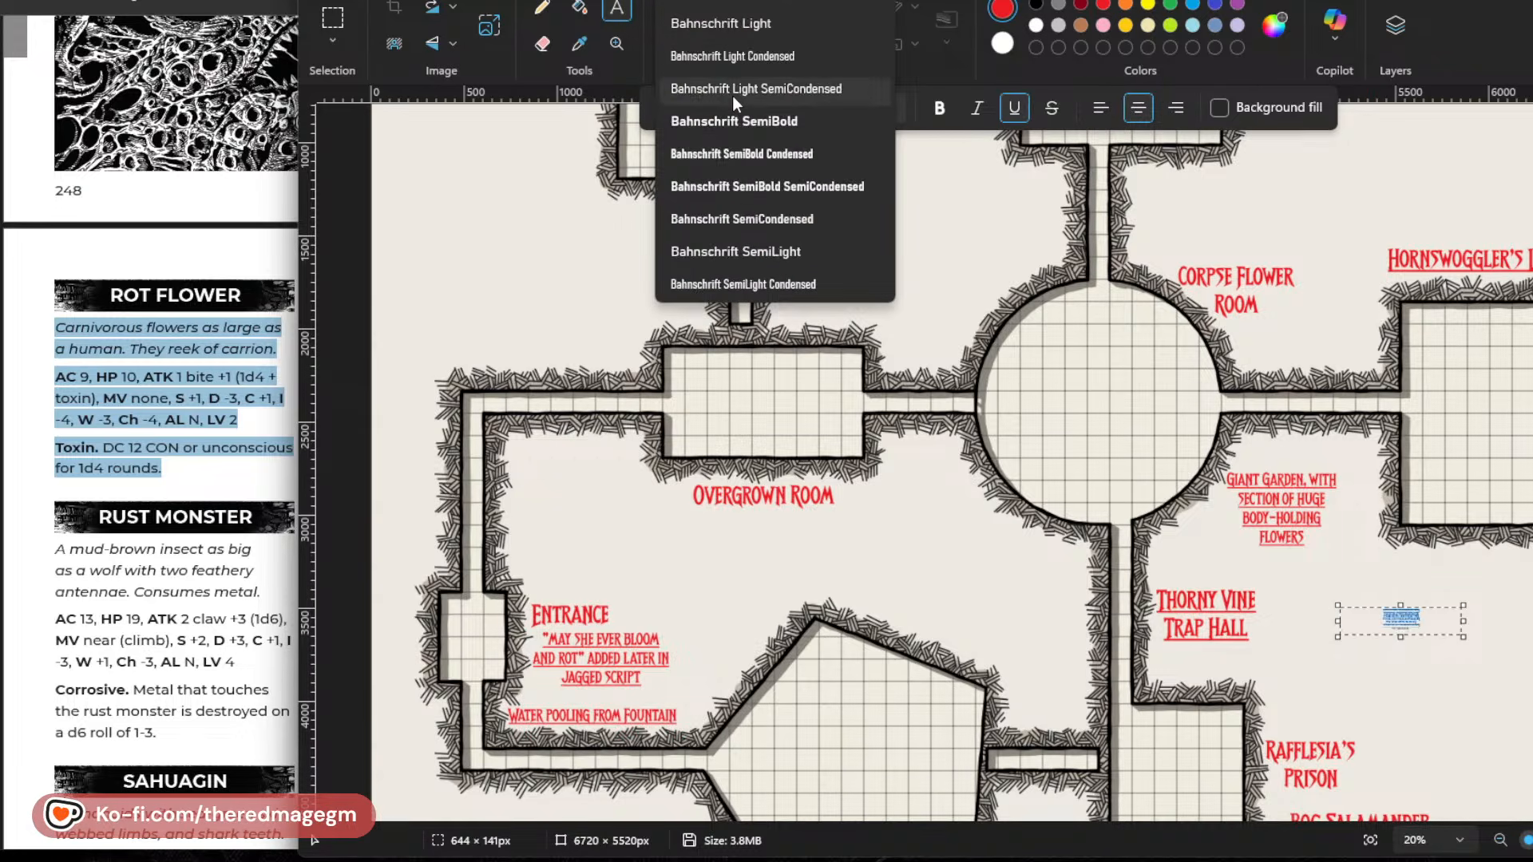
scroll(745, 103, down, 2)
scroll(746, 102, down, 4)
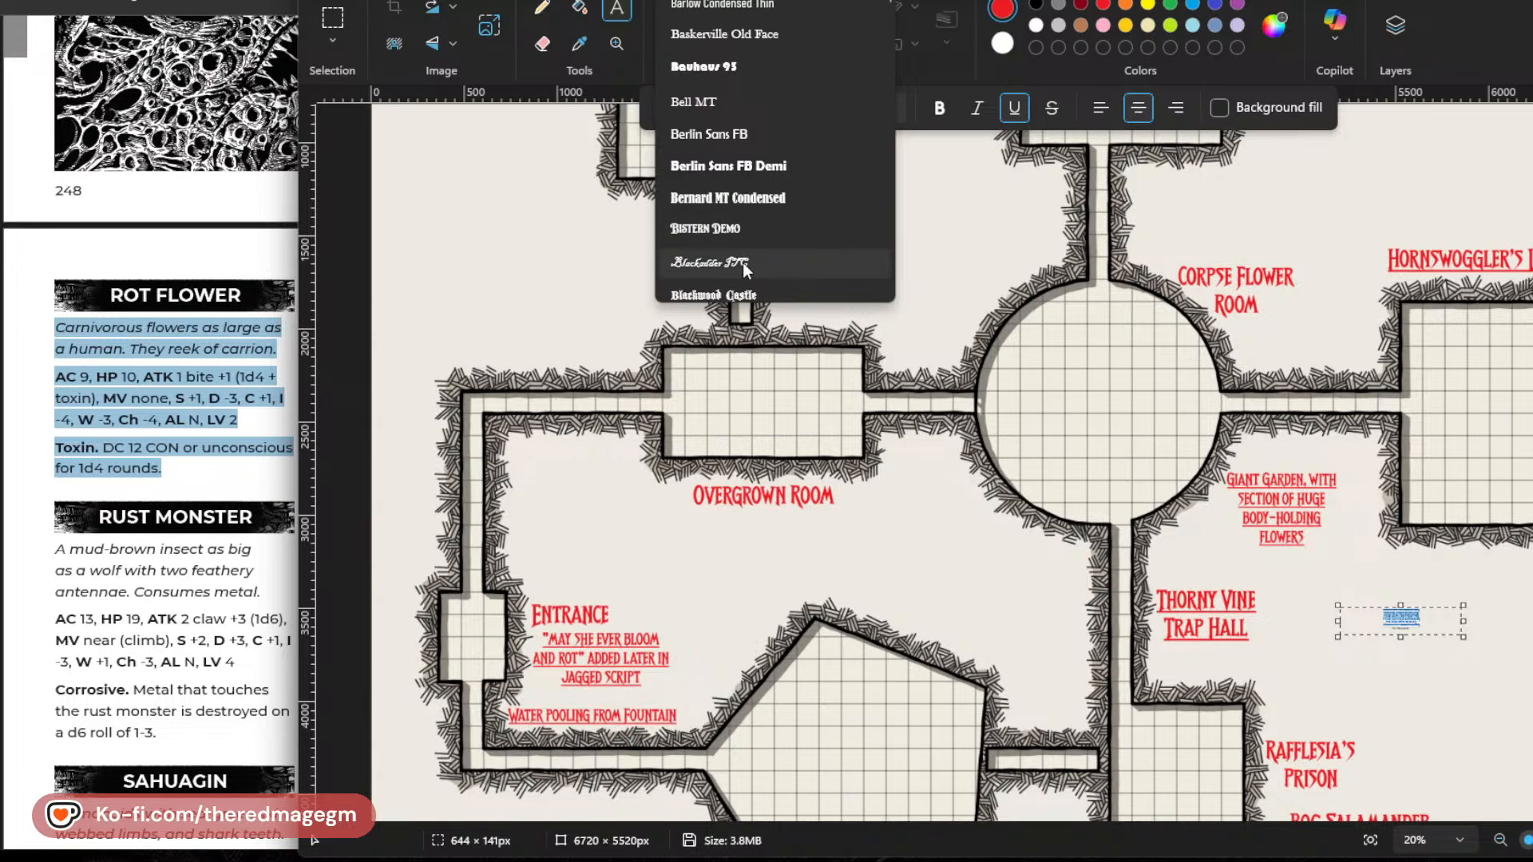
scroll(730, 134, down, 1)
scroll(731, 140, down, 4)
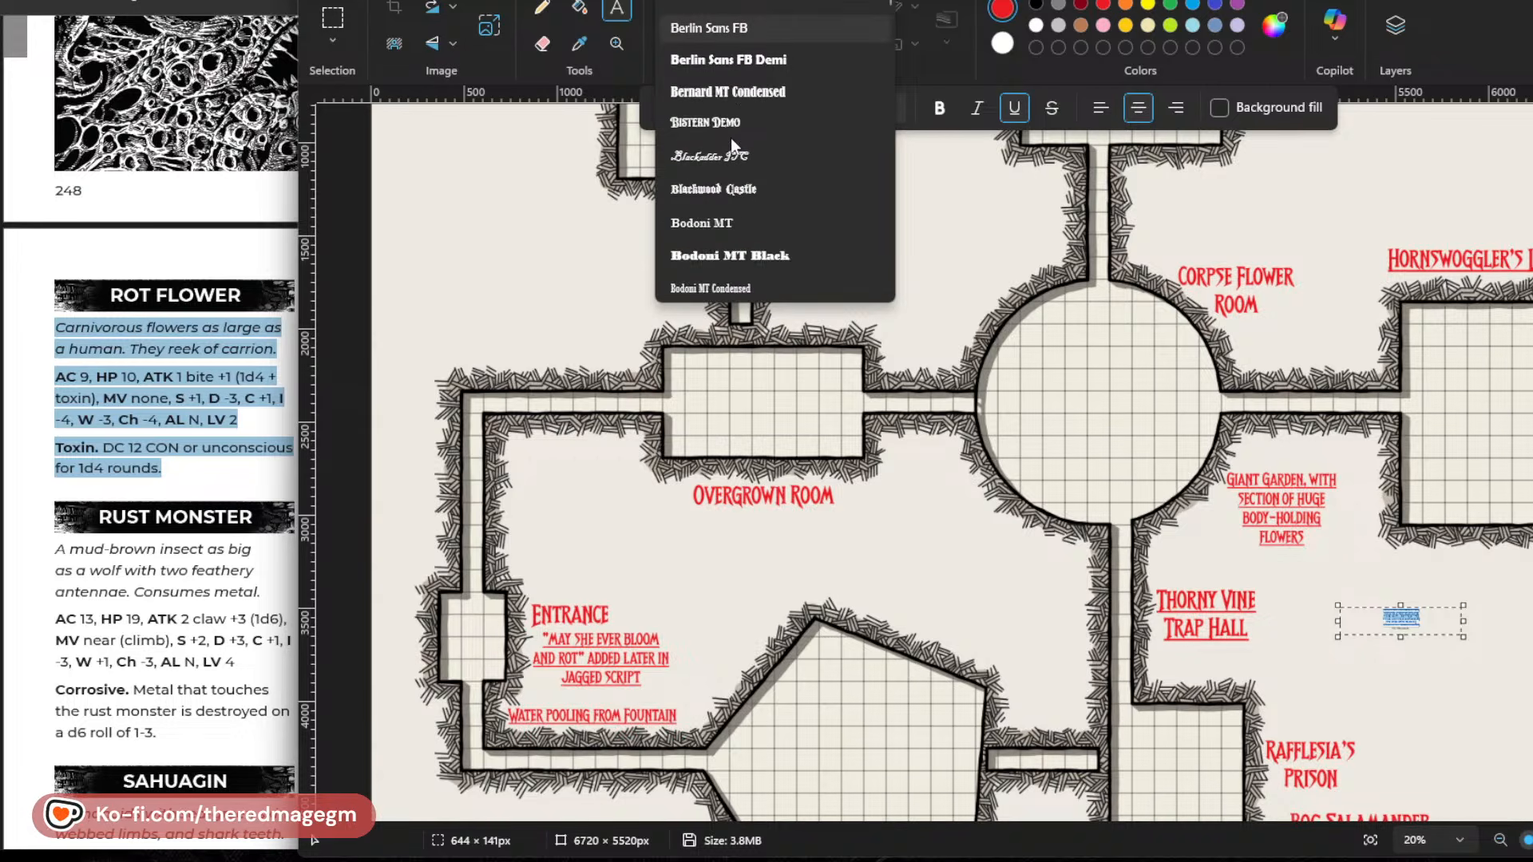
scroll(731, 137, down, 2)
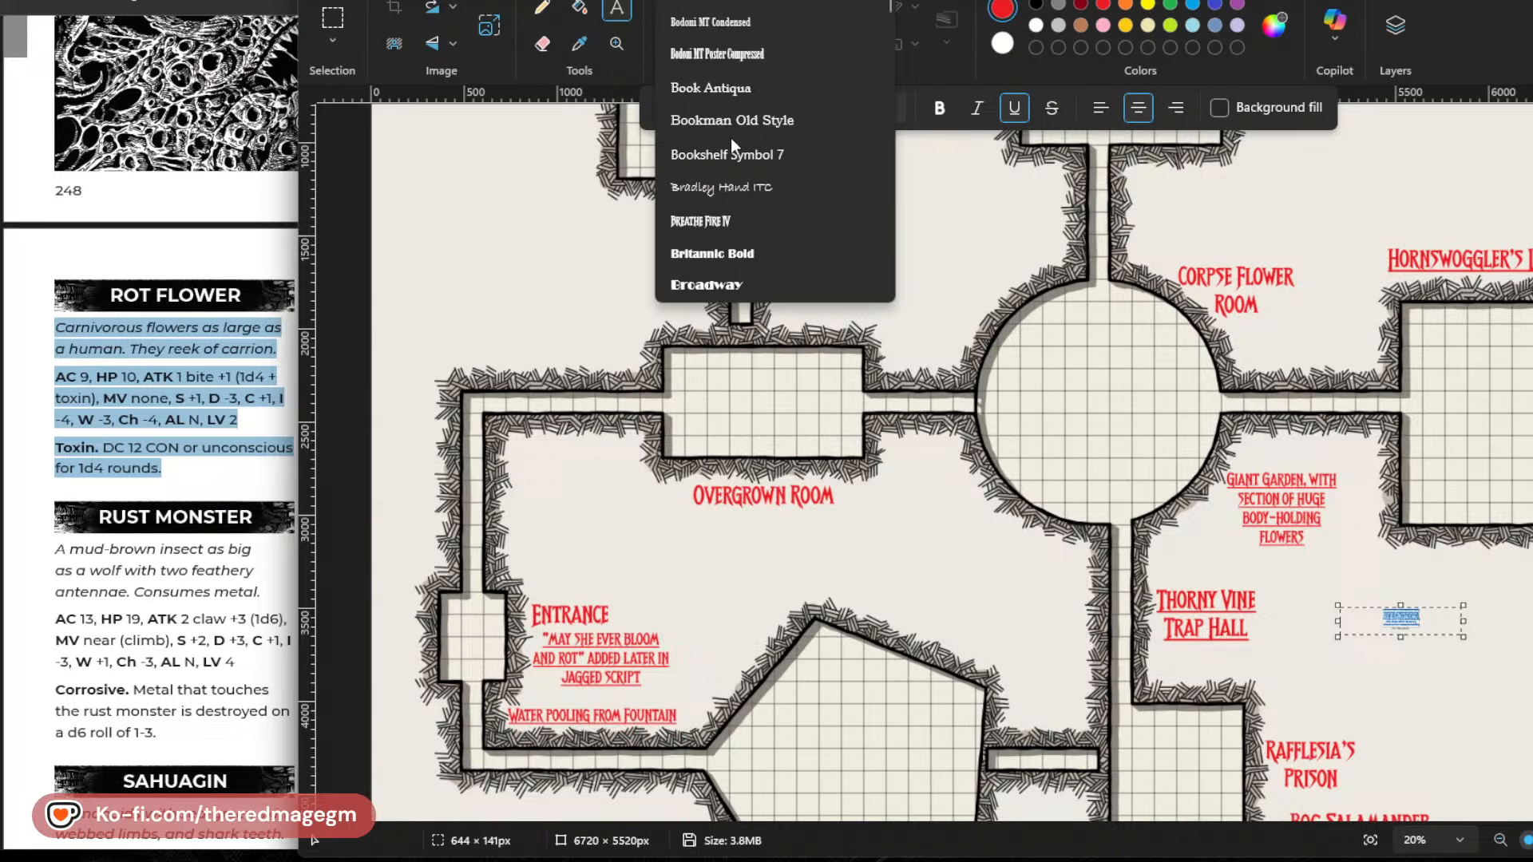
click(726, 217)
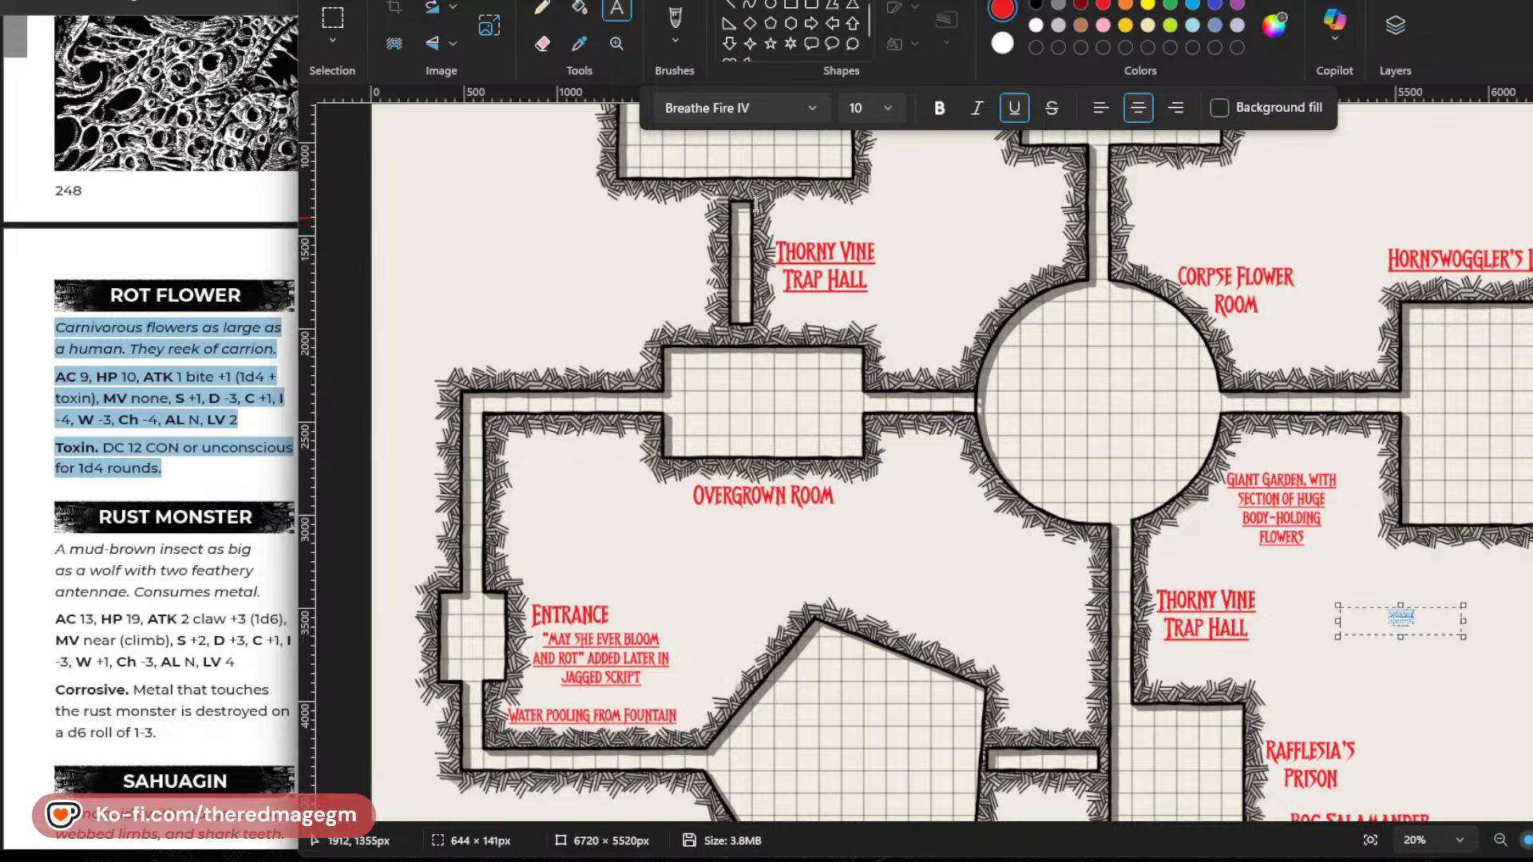
Set the Rot Flower text to font size 74 and widen its text box to about 1440 px.
click(859, 108)
text(74)
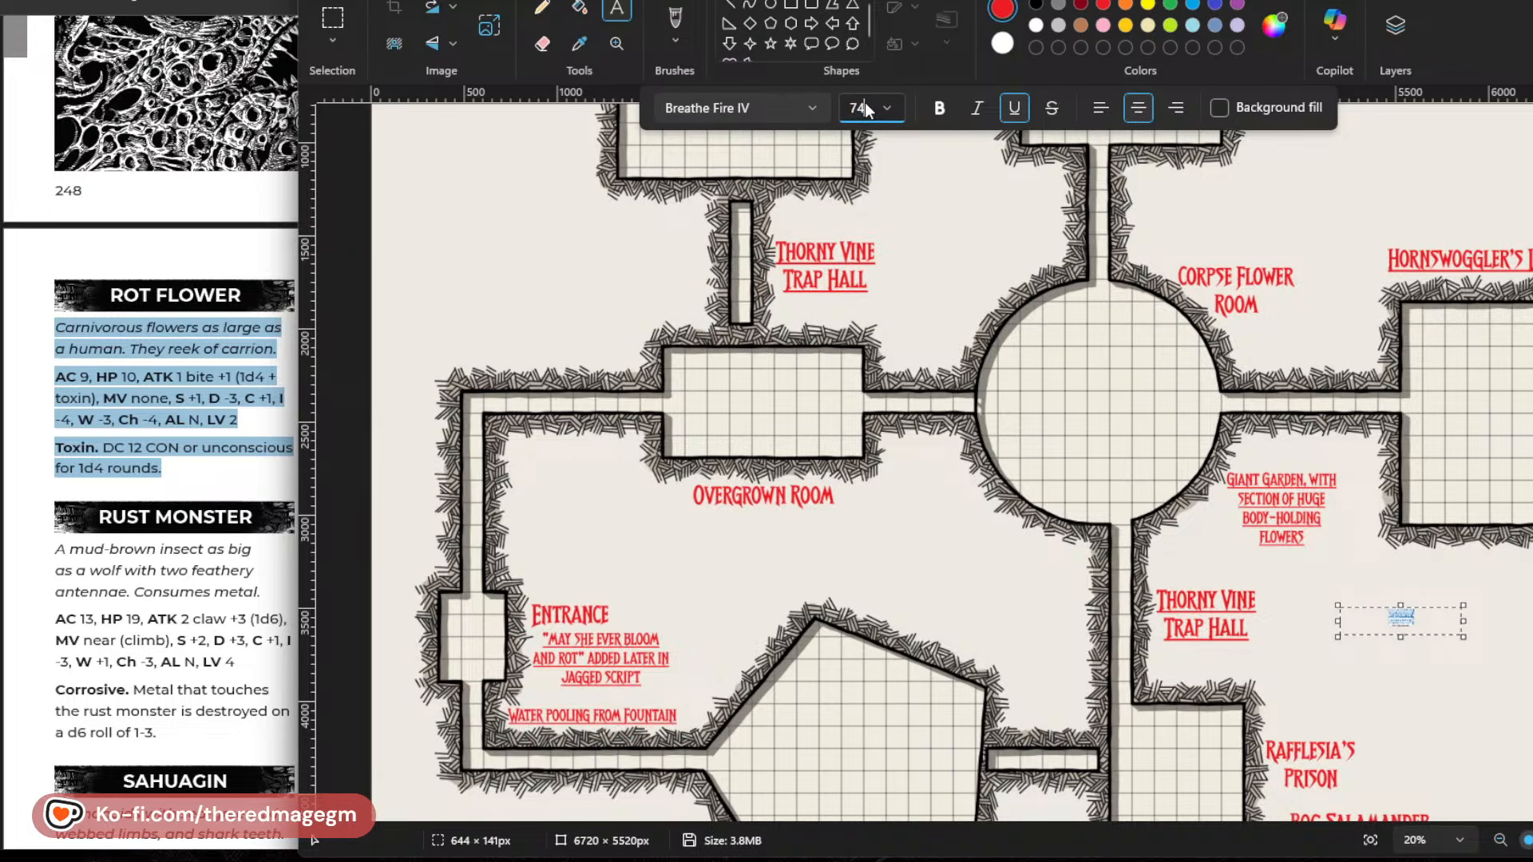
key(Return)
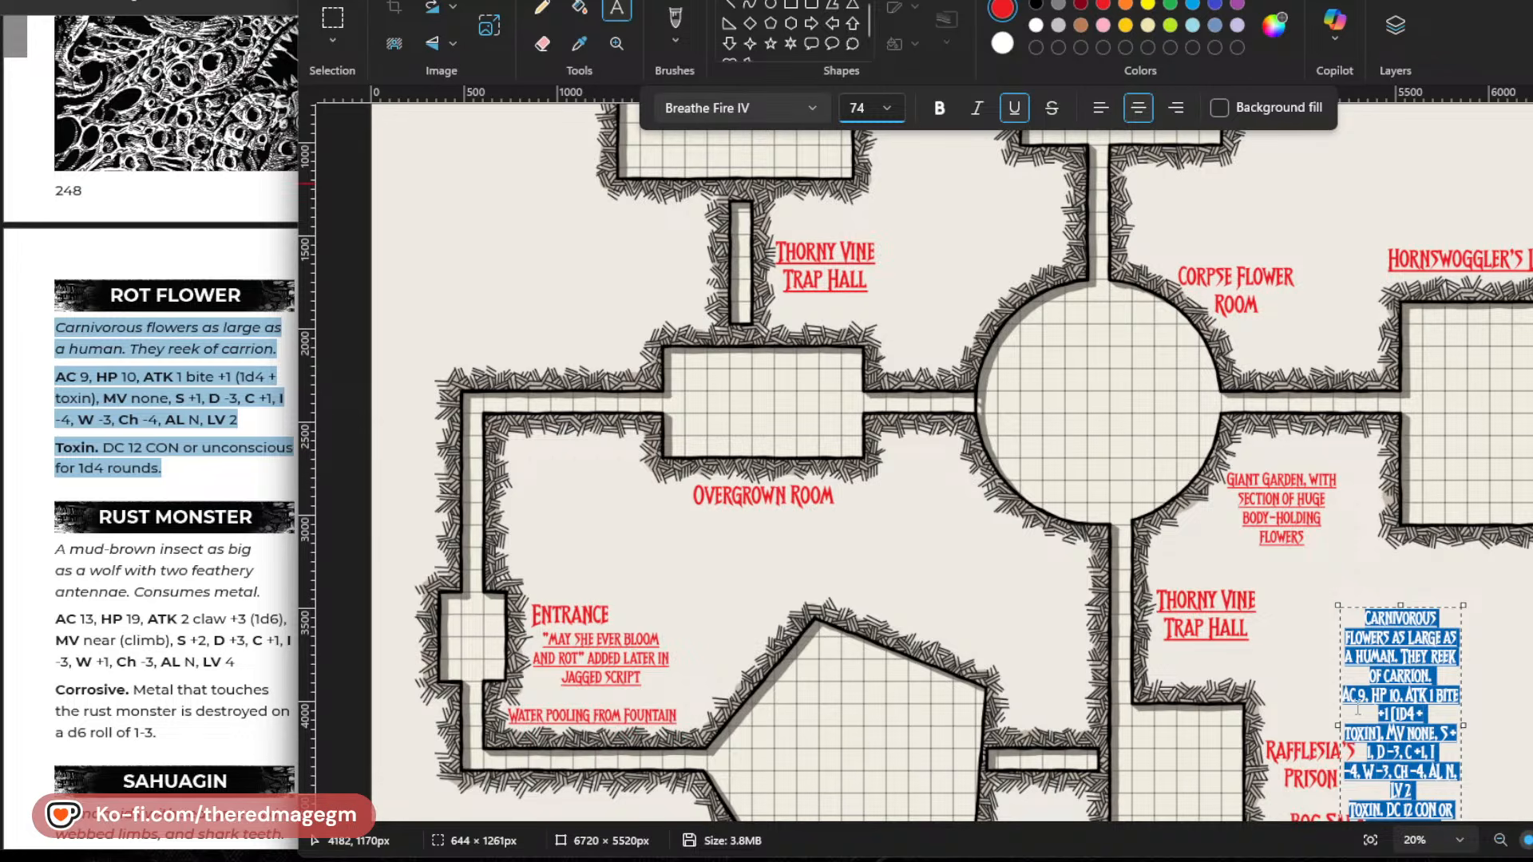
click(1365, 682)
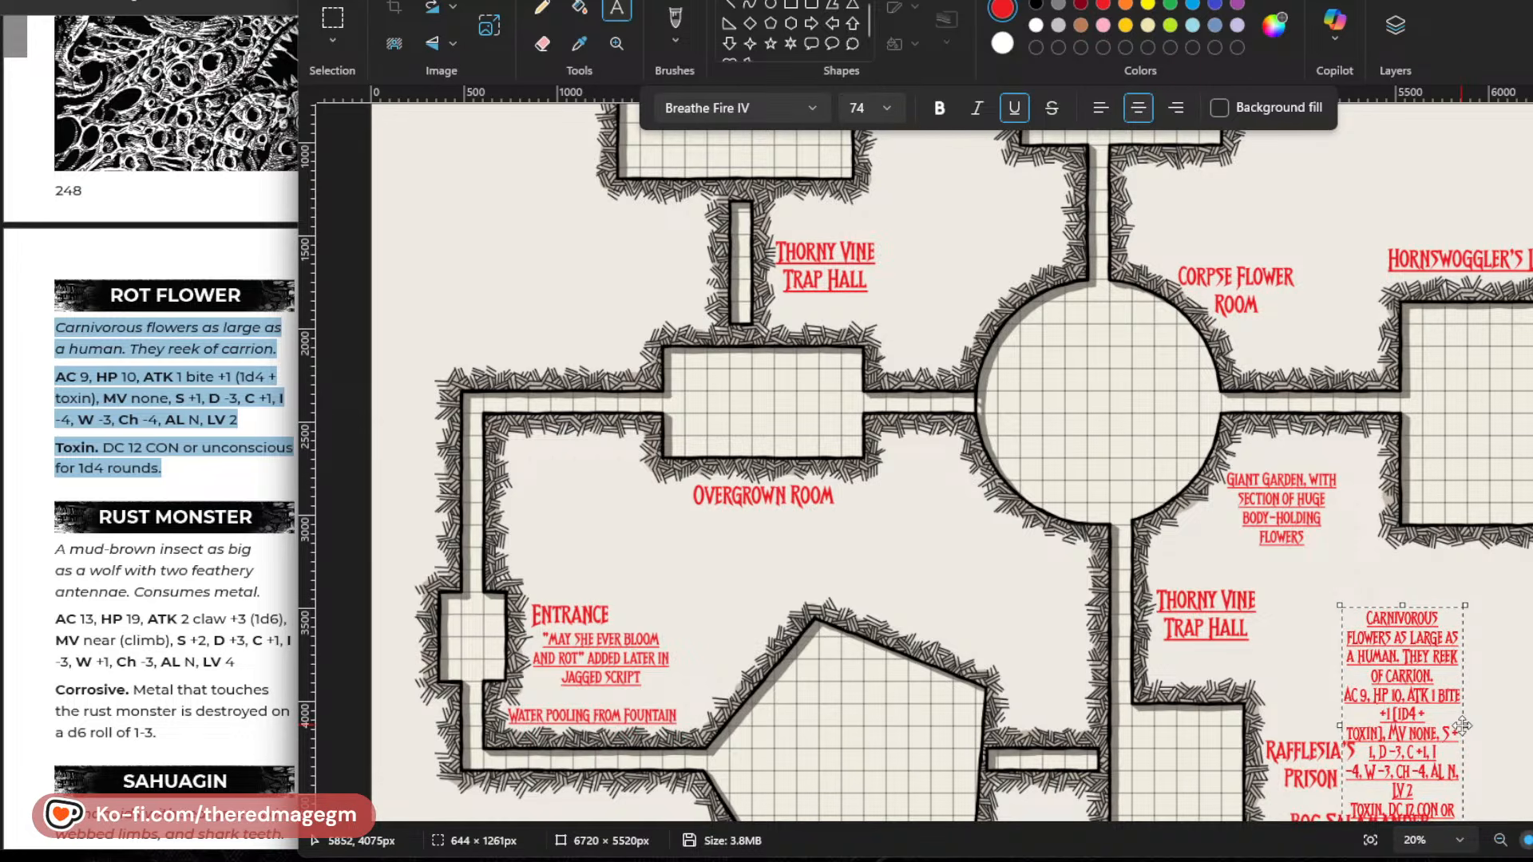
drag(1462, 725, 1532, 722)
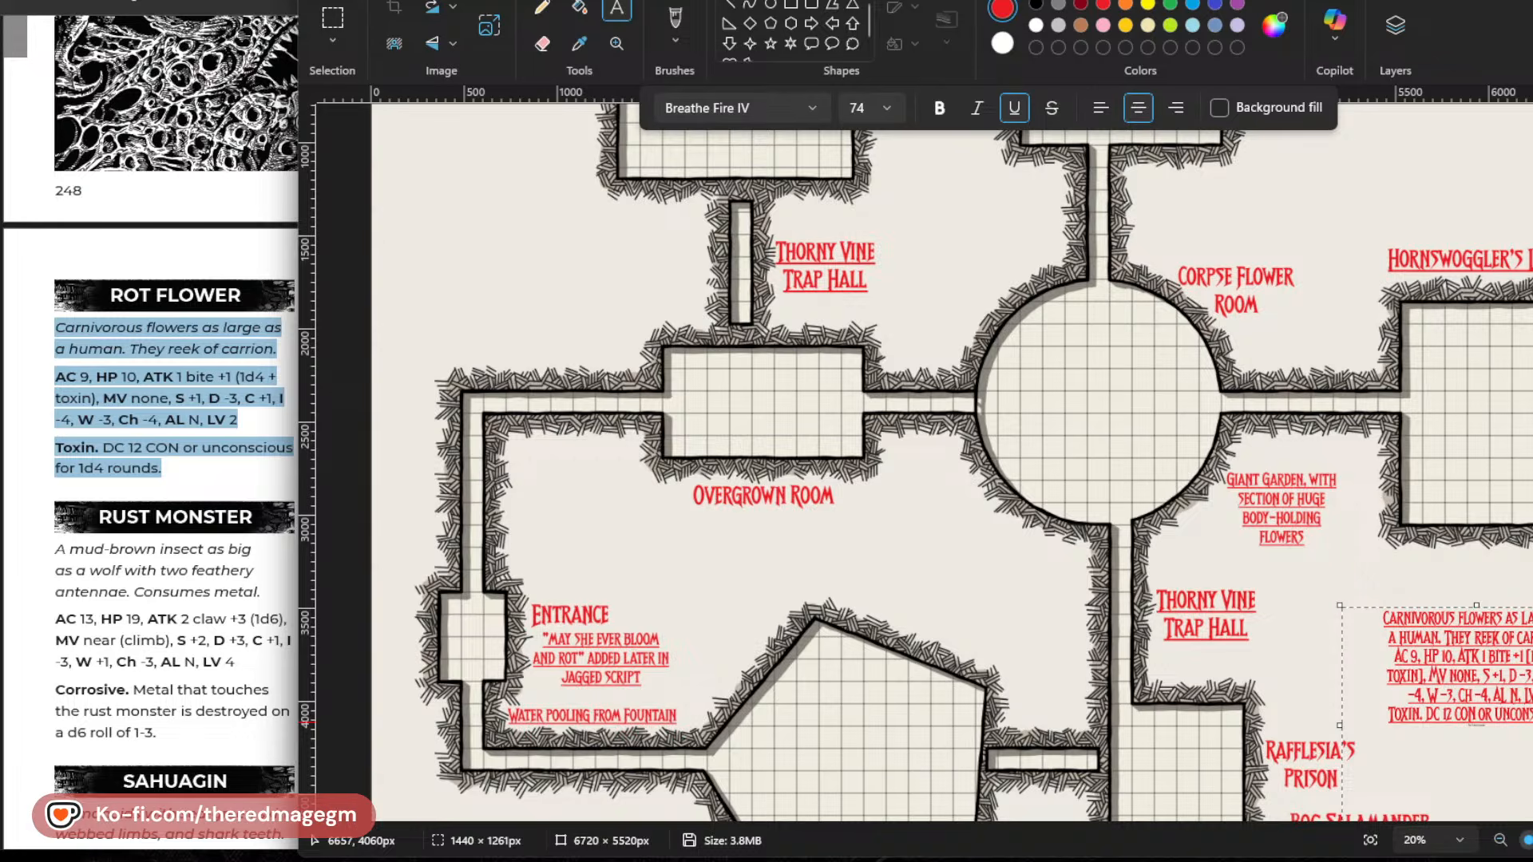
Insert the heading "ROT BLOSSOMS" on its own line above the pasted Rot Flower description.
scroll(1460, 643, up, 4)
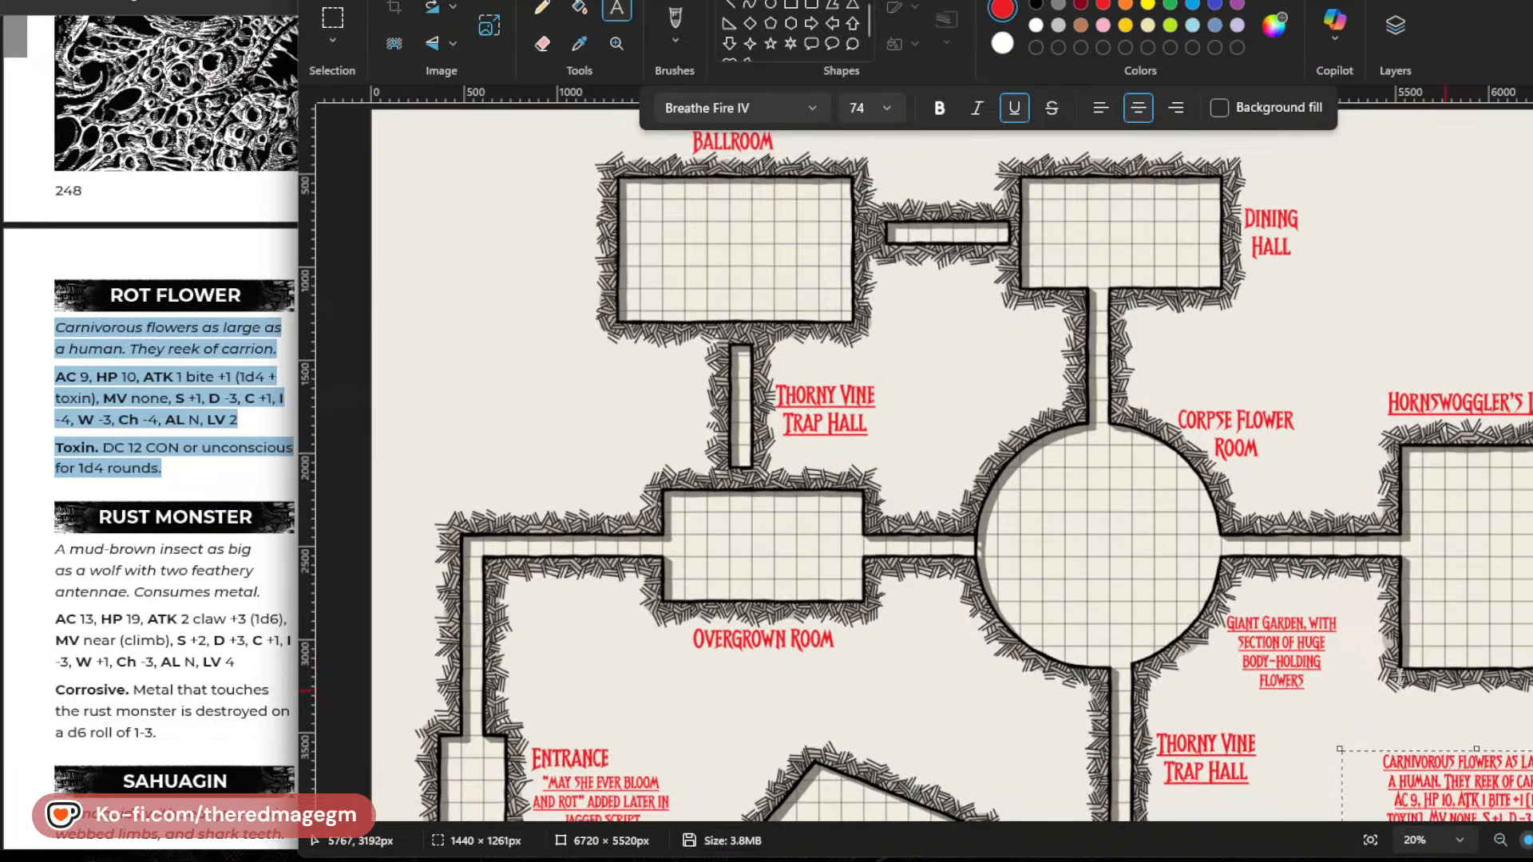
scroll(1429, 631, down, 8)
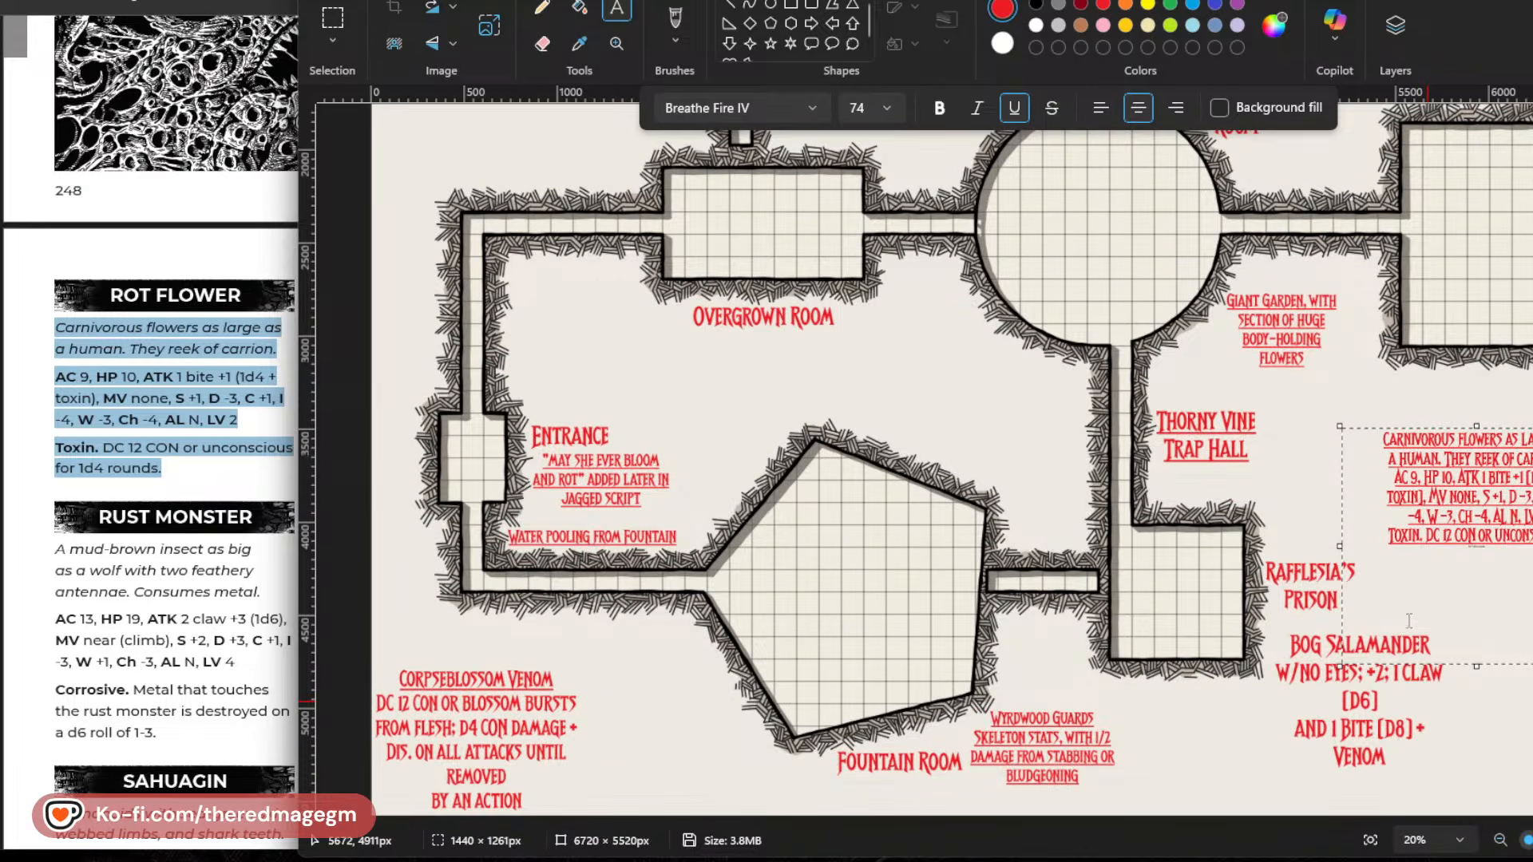
triple_click(1383, 449)
click(1389, 446)
key(Return)
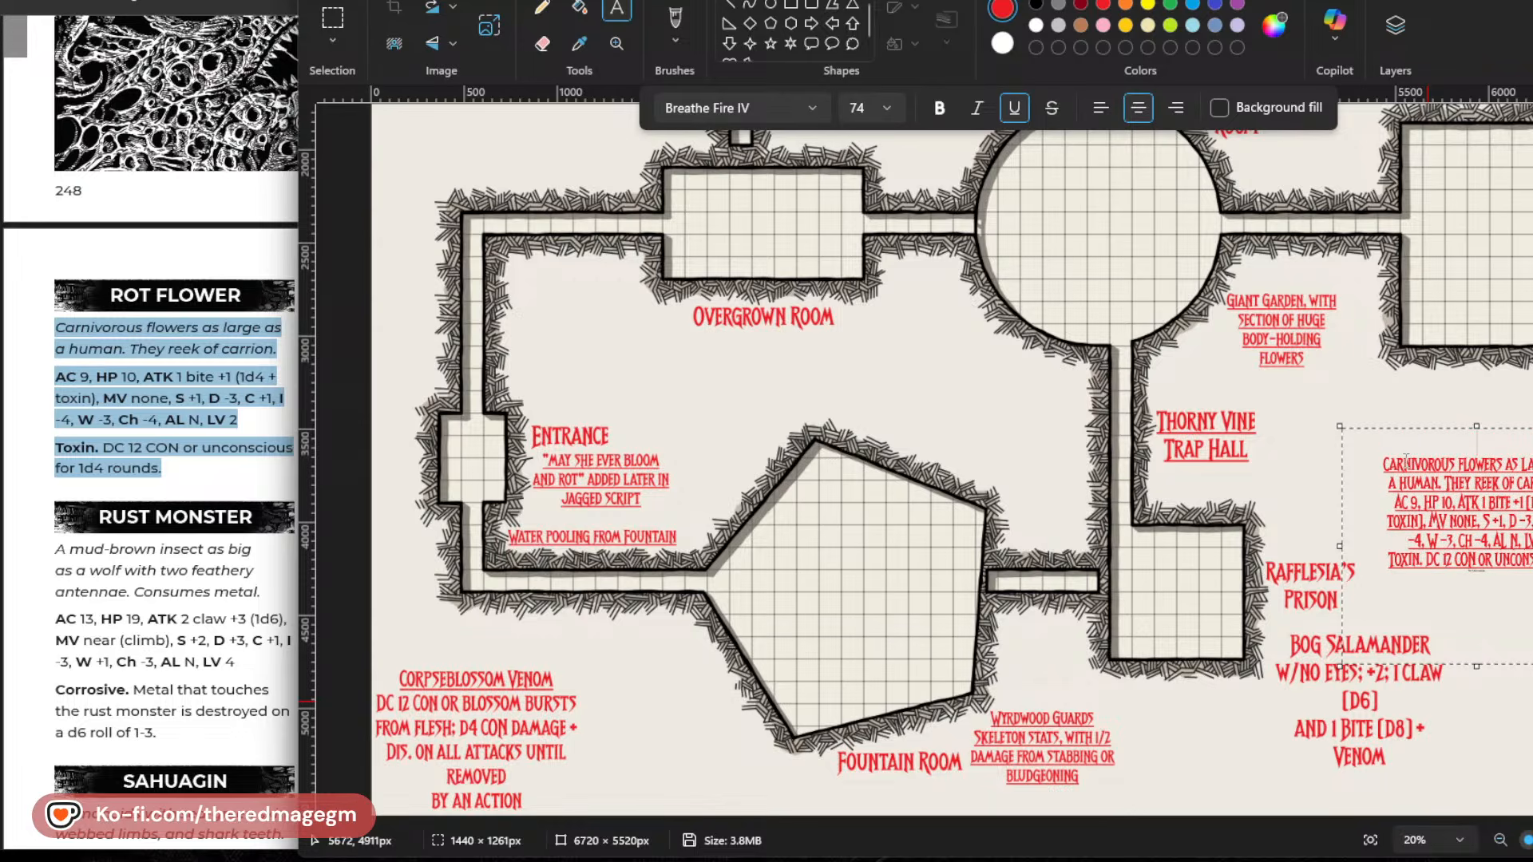
text(Rot Bl)
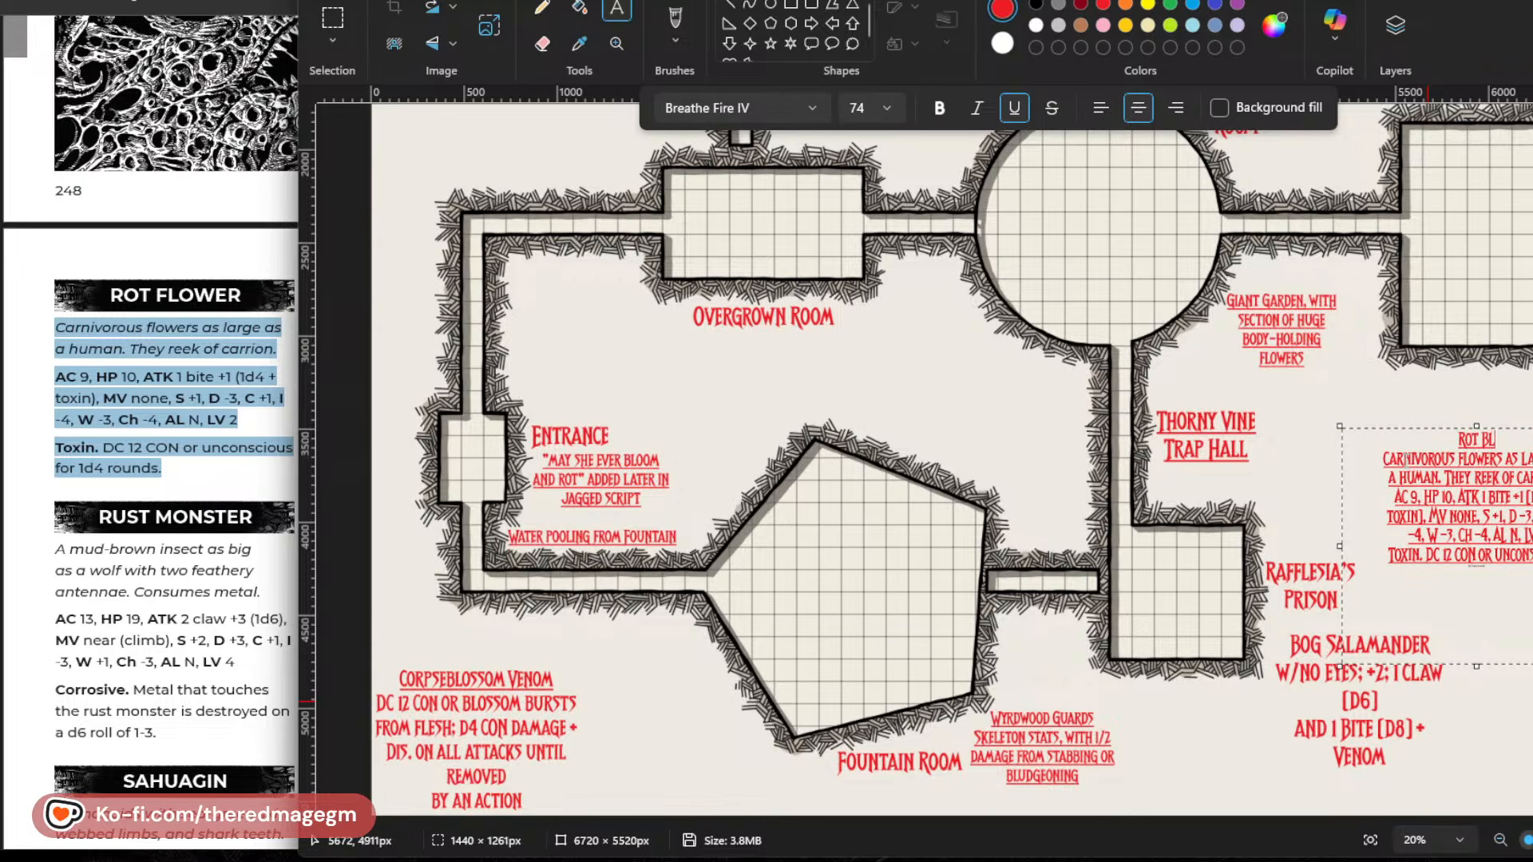
text(ossoms)
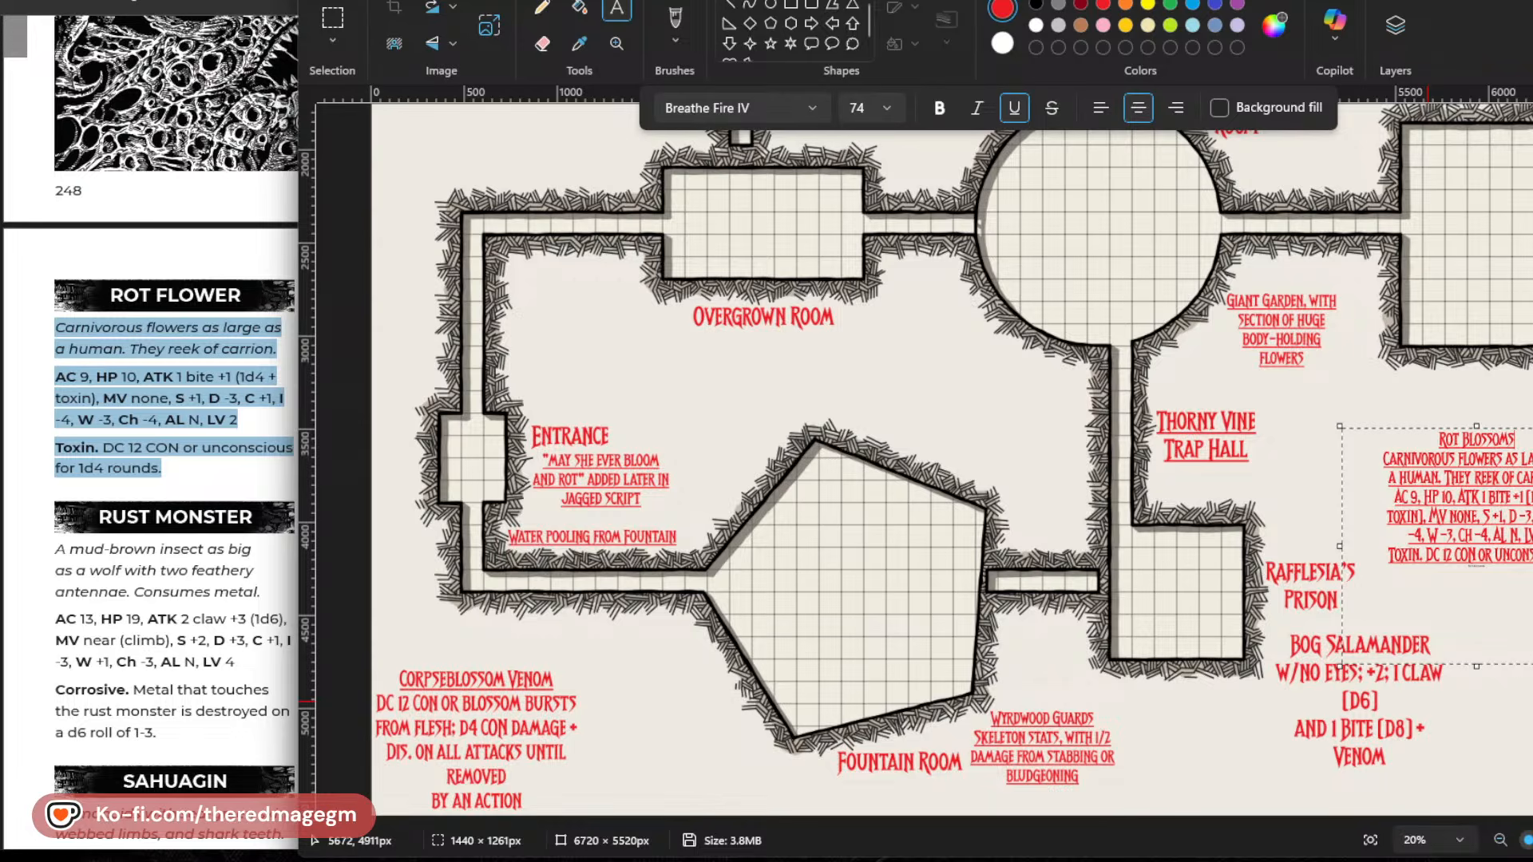
Remove the underline from the text below the Rot Blossoms heading and shrink the text box to about 1065 × 791 px.
drag(1486, 568, 1339, 463)
key(ctrl+c)
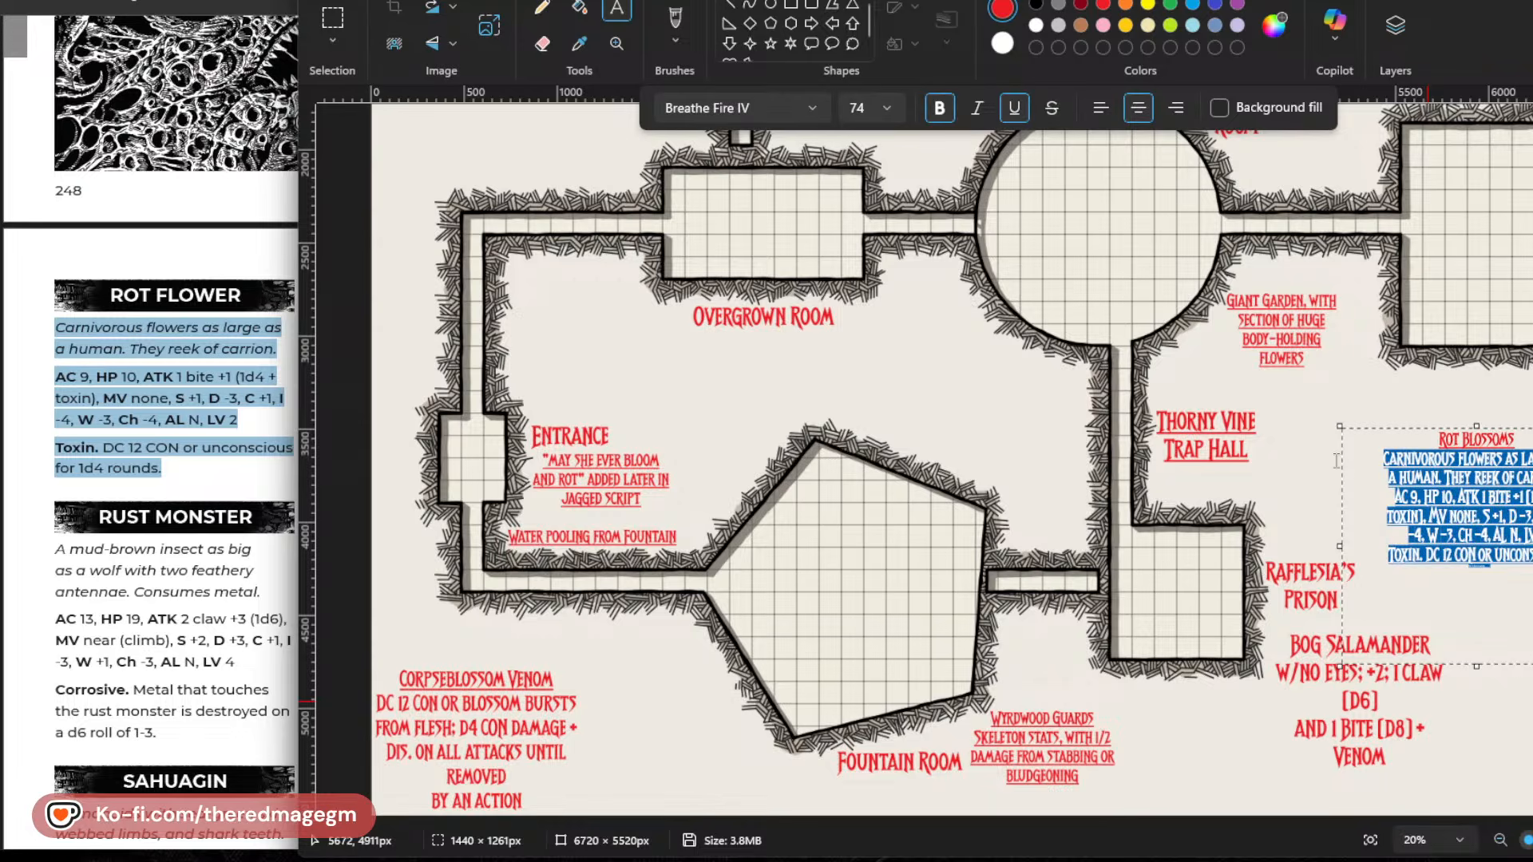
click(1021, 110)
click(1481, 498)
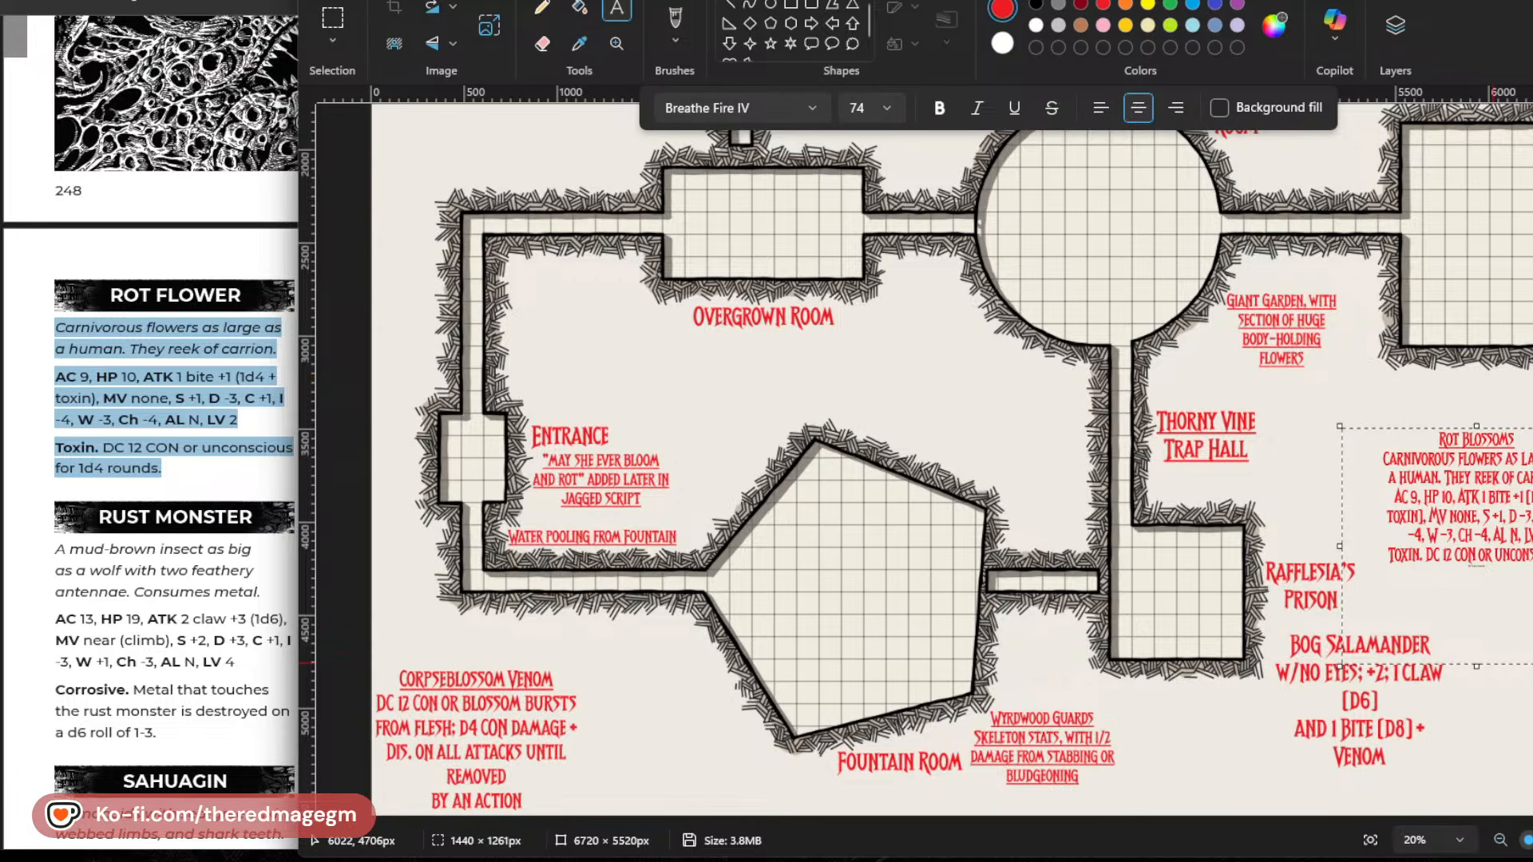
drag(1532, 665, 1532, 579)
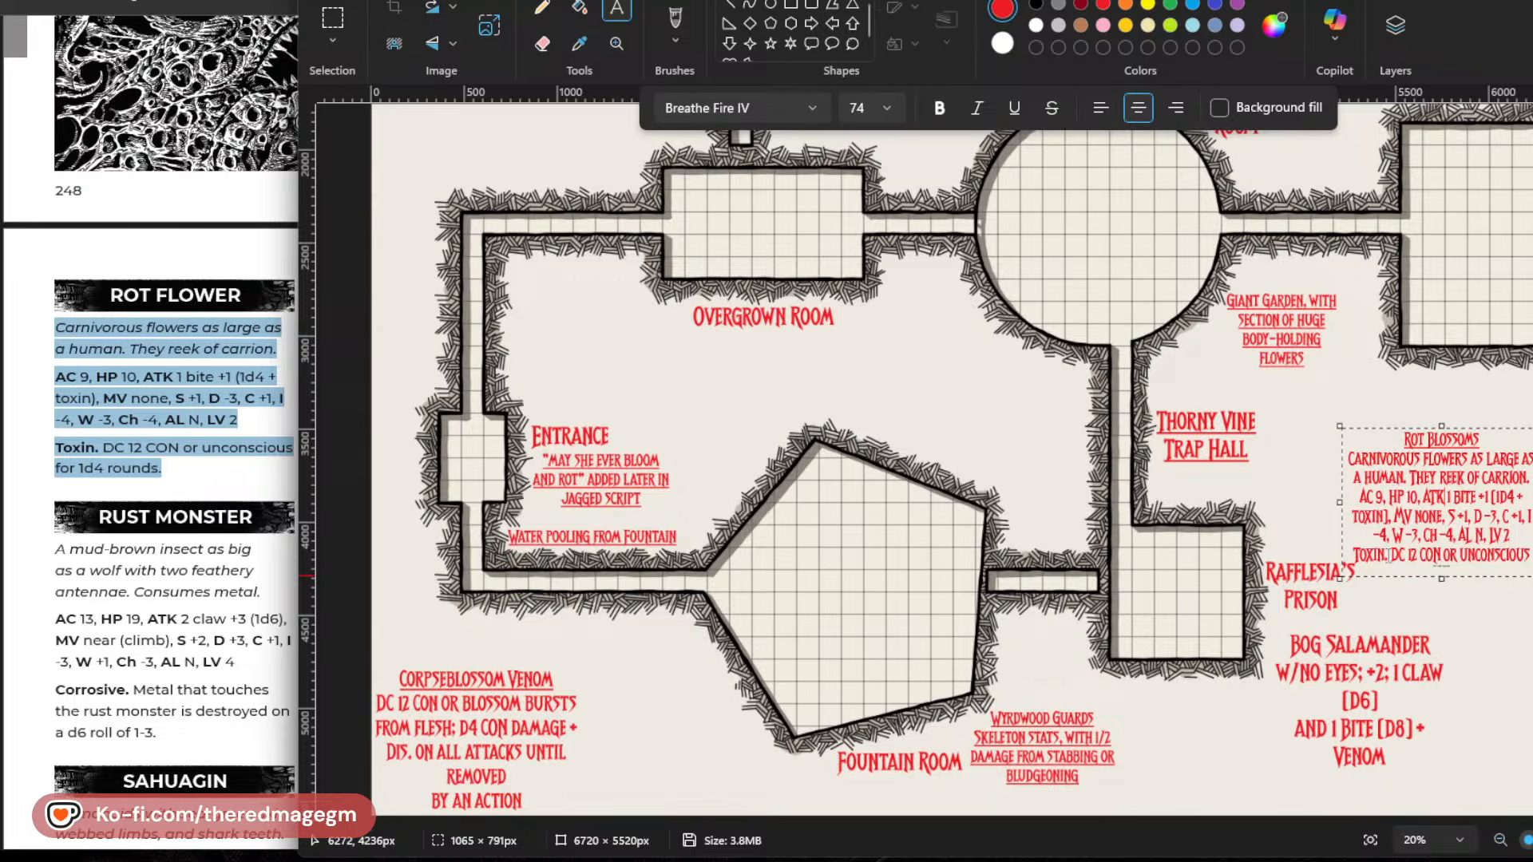
Delete the closing Toxin rule from the Rot Blossoms note.
drag(1396, 559, 1529, 559)
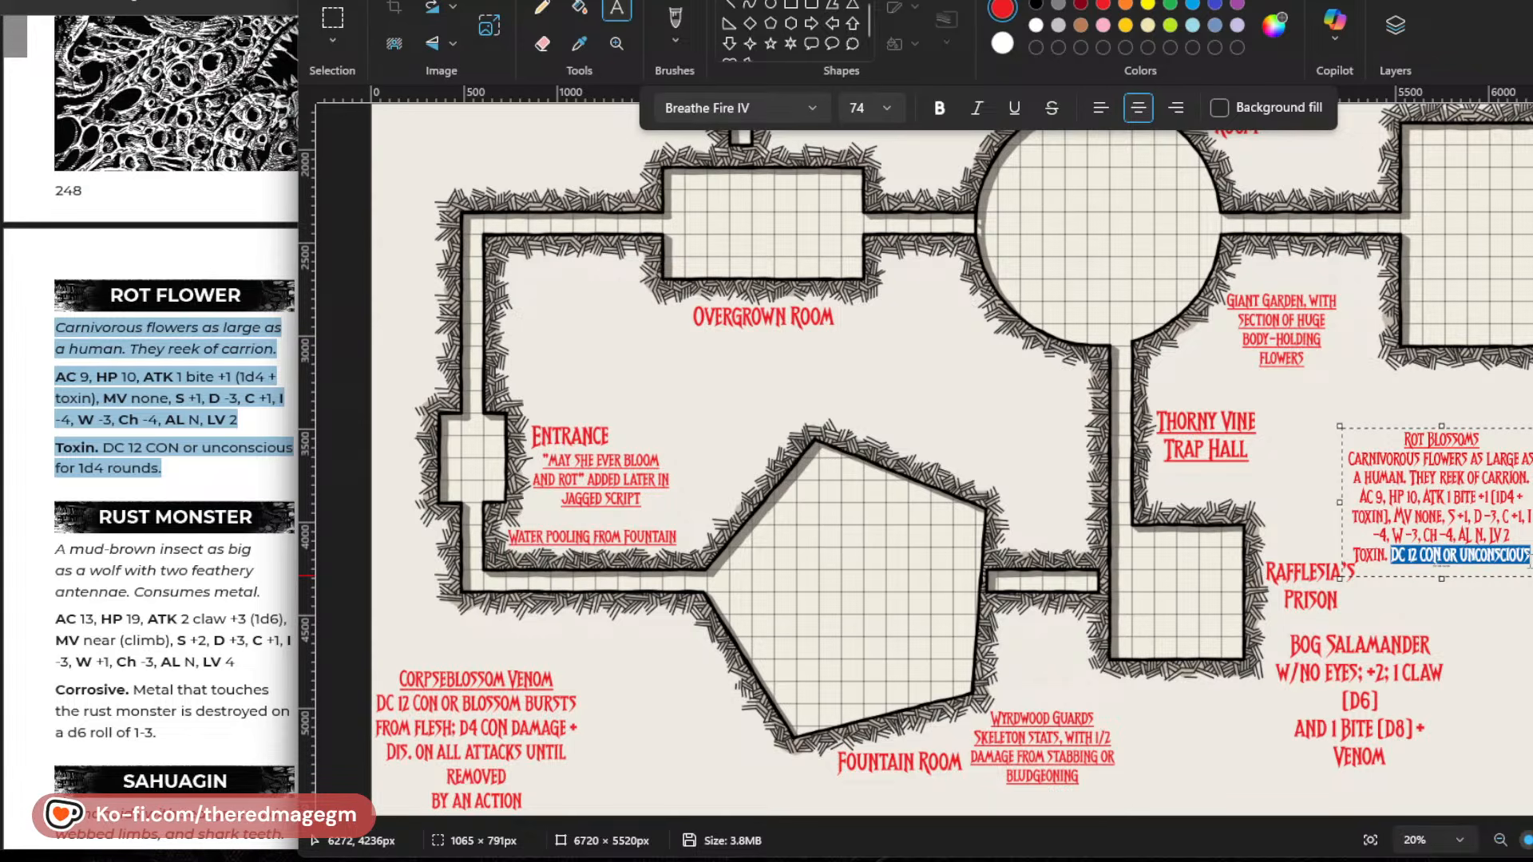
key(BackSpace)
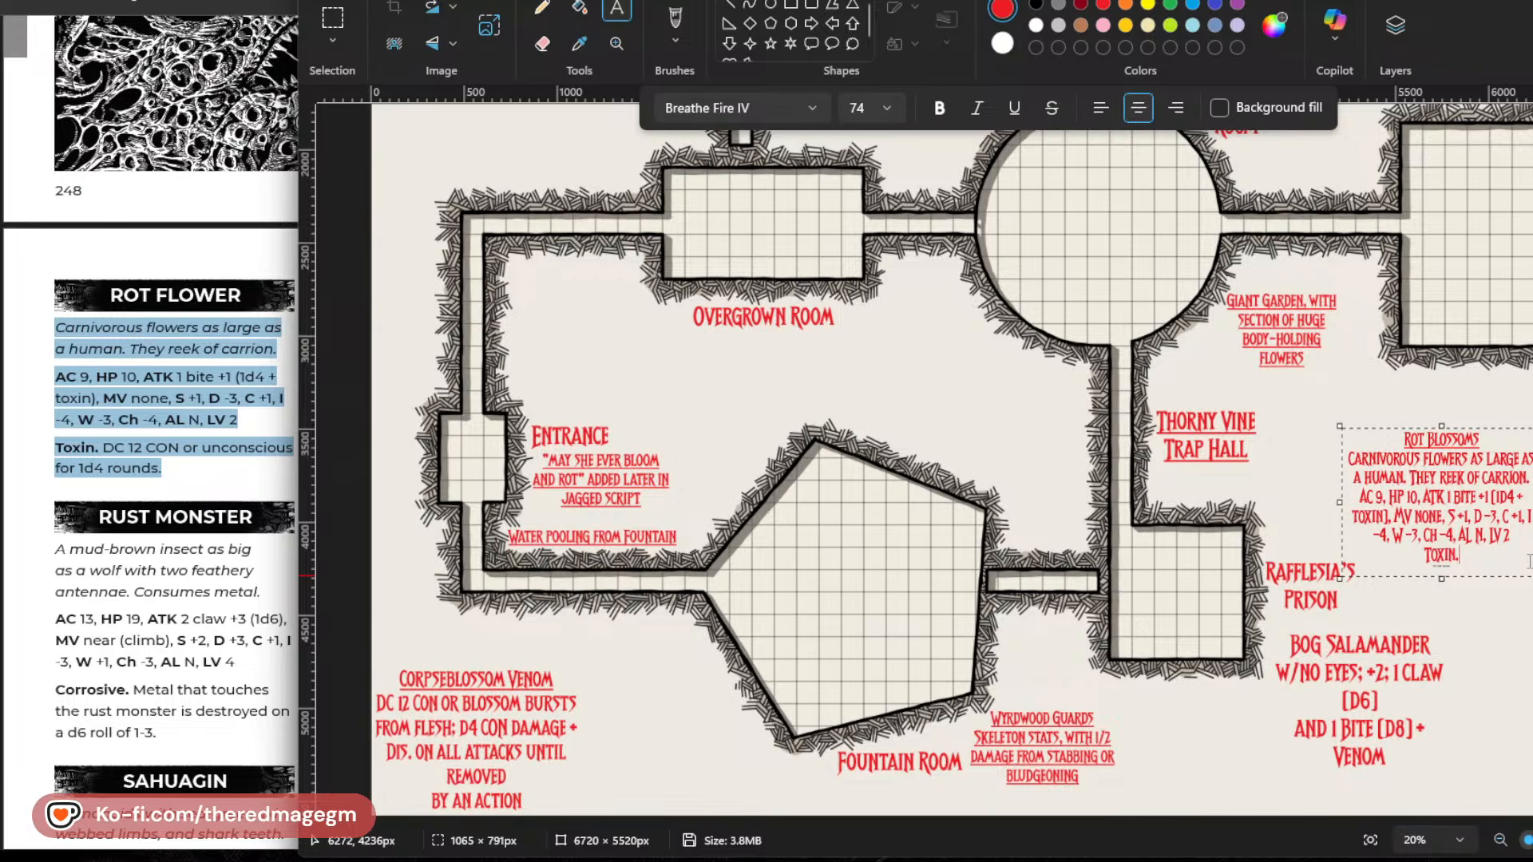
key(BackSpace)
key(BackSpace)
key(BackSpace)
key(BackSpace)
key(BackSpace)
key(BackSpace)
key(BackSpace)
Replace "toxin" with "venom" in the Rot Blossoms bite attack and reduce the text box height to about 681 px.
double_click(1367, 516)
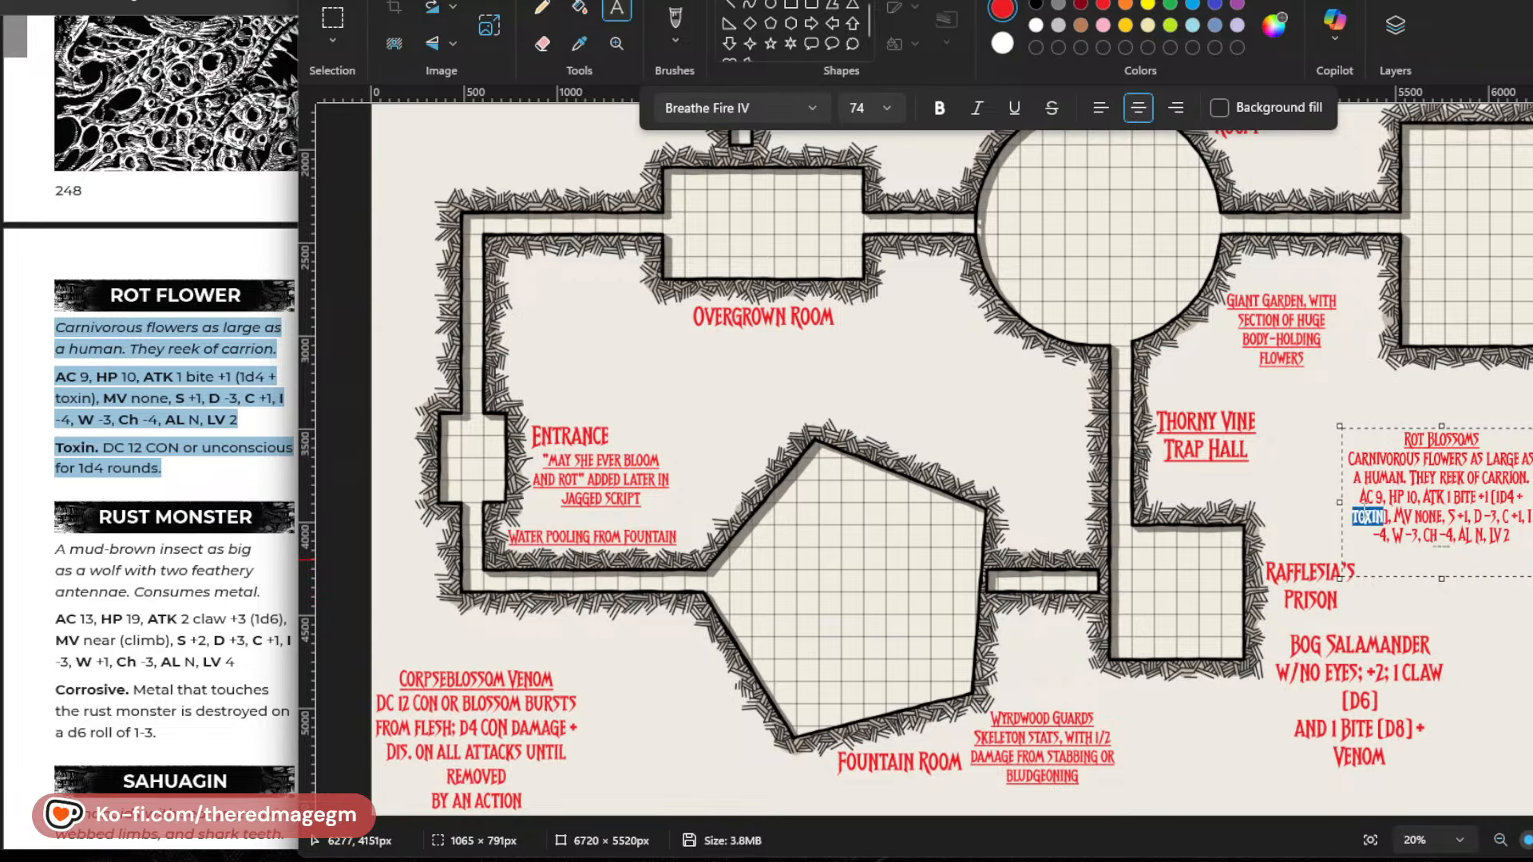
text(venom)
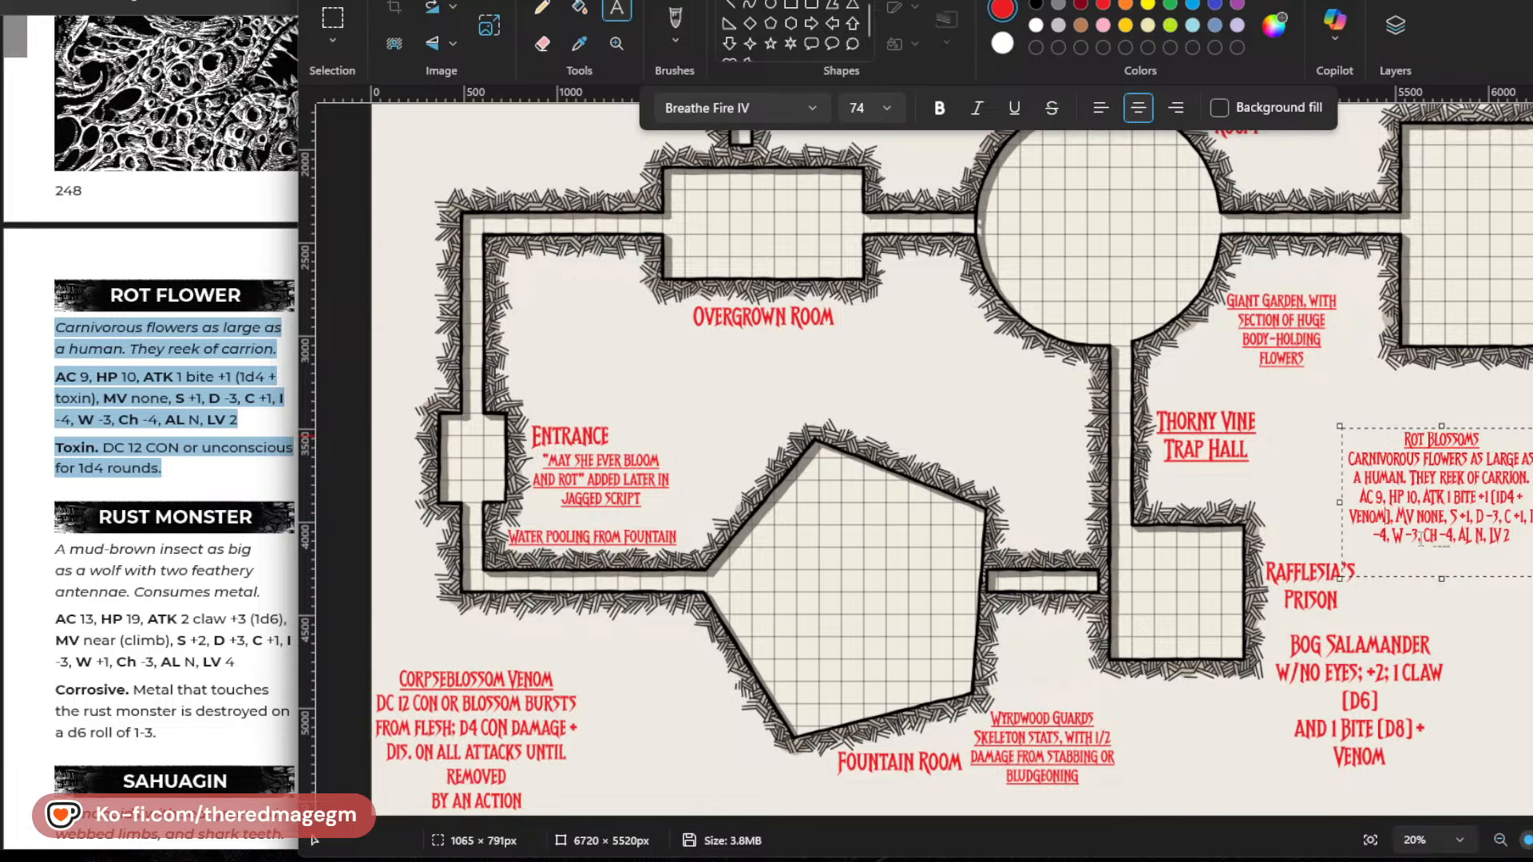
drag(1441, 578, 1441, 557)
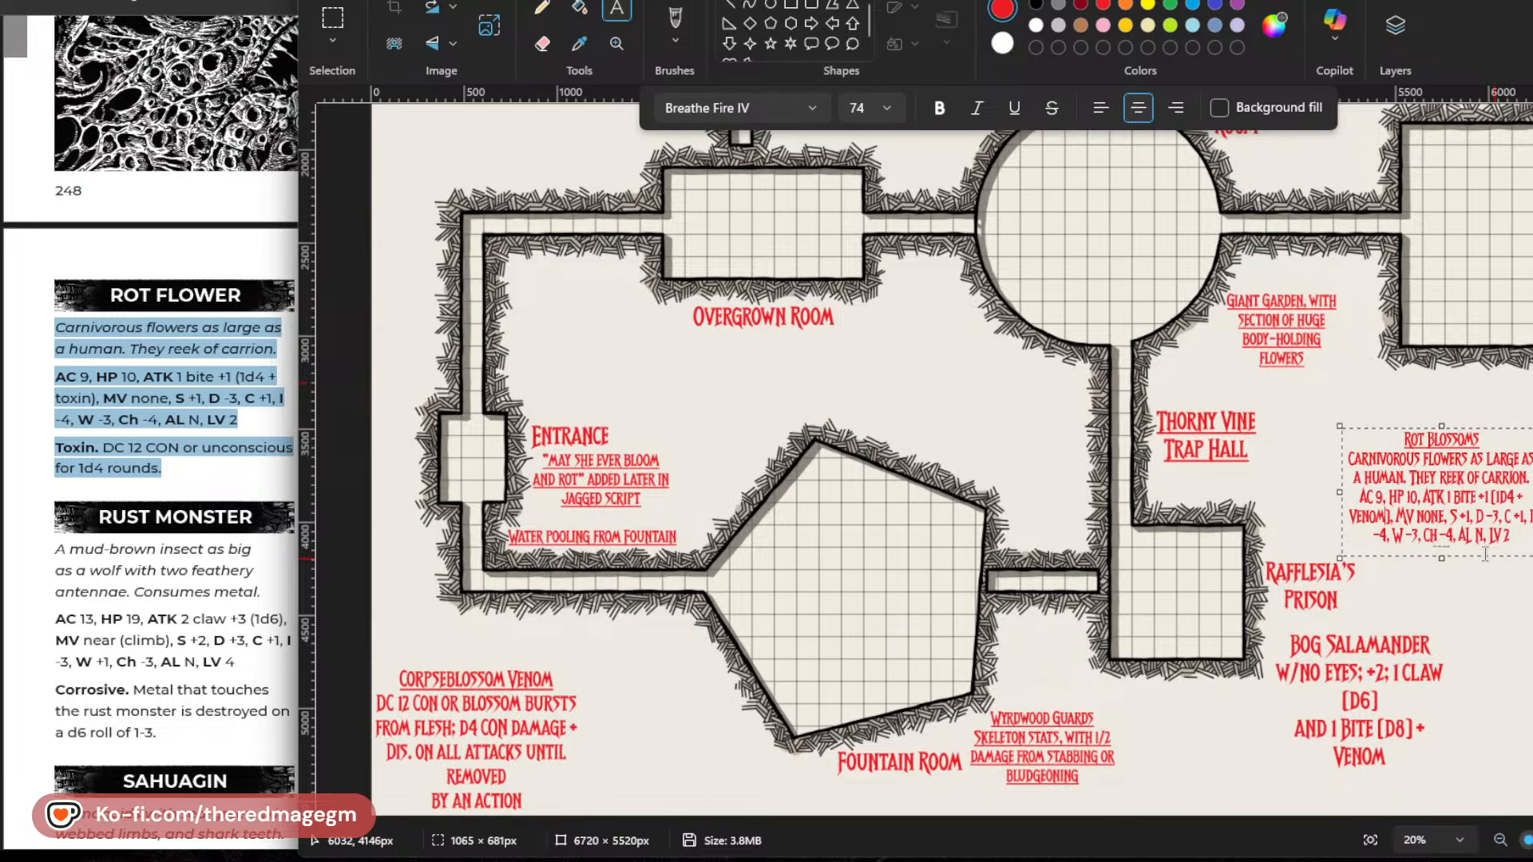
Try to move the Rot Blossoms note beside the map's west corridor, and undo the misplaced text.
drag(1480, 428, 1509, 427)
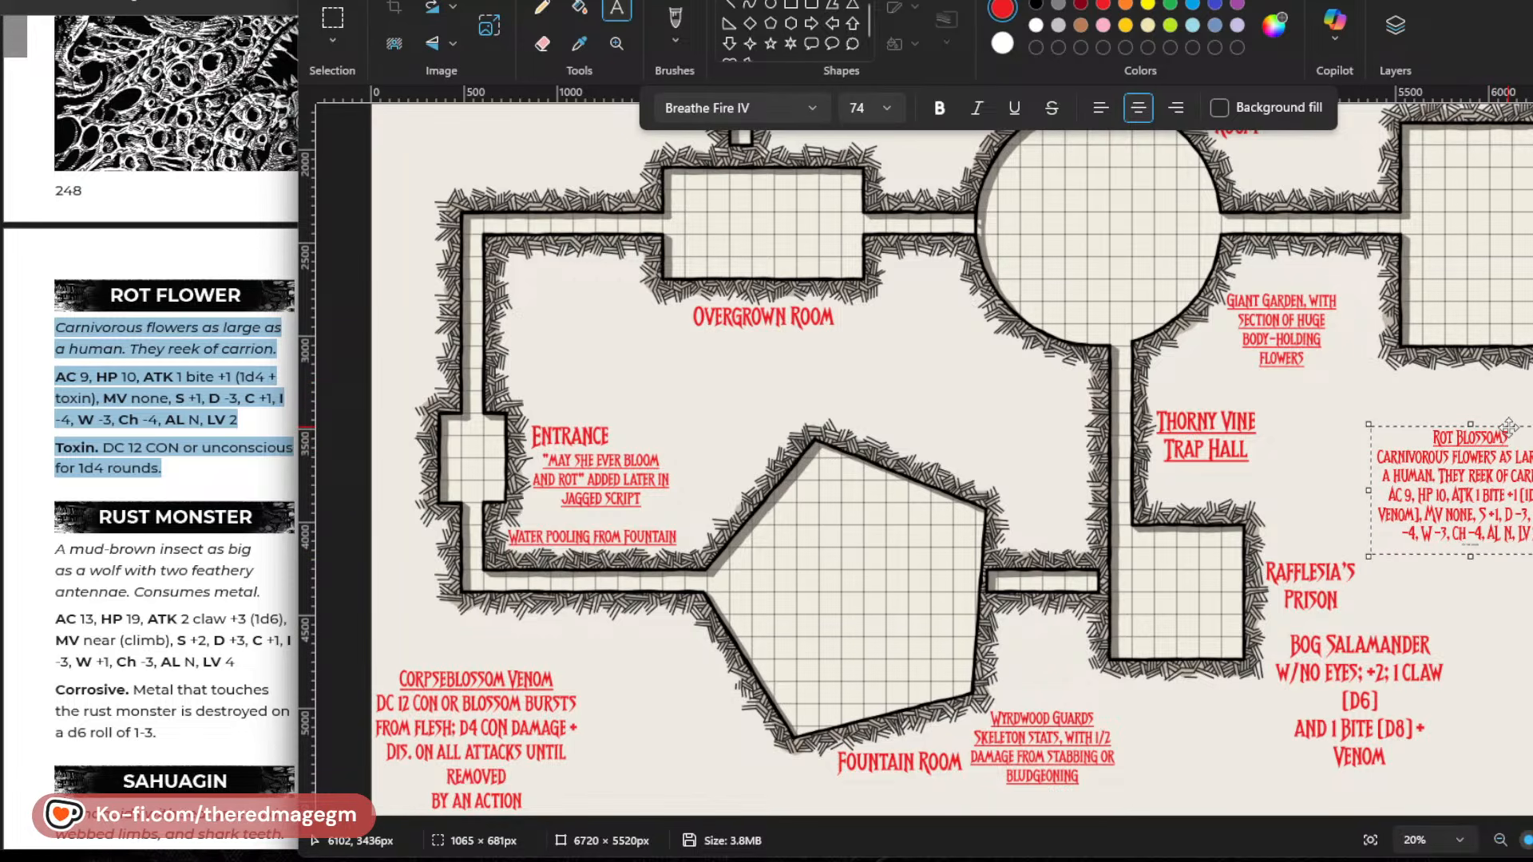
drag(1509, 428, 457, 249)
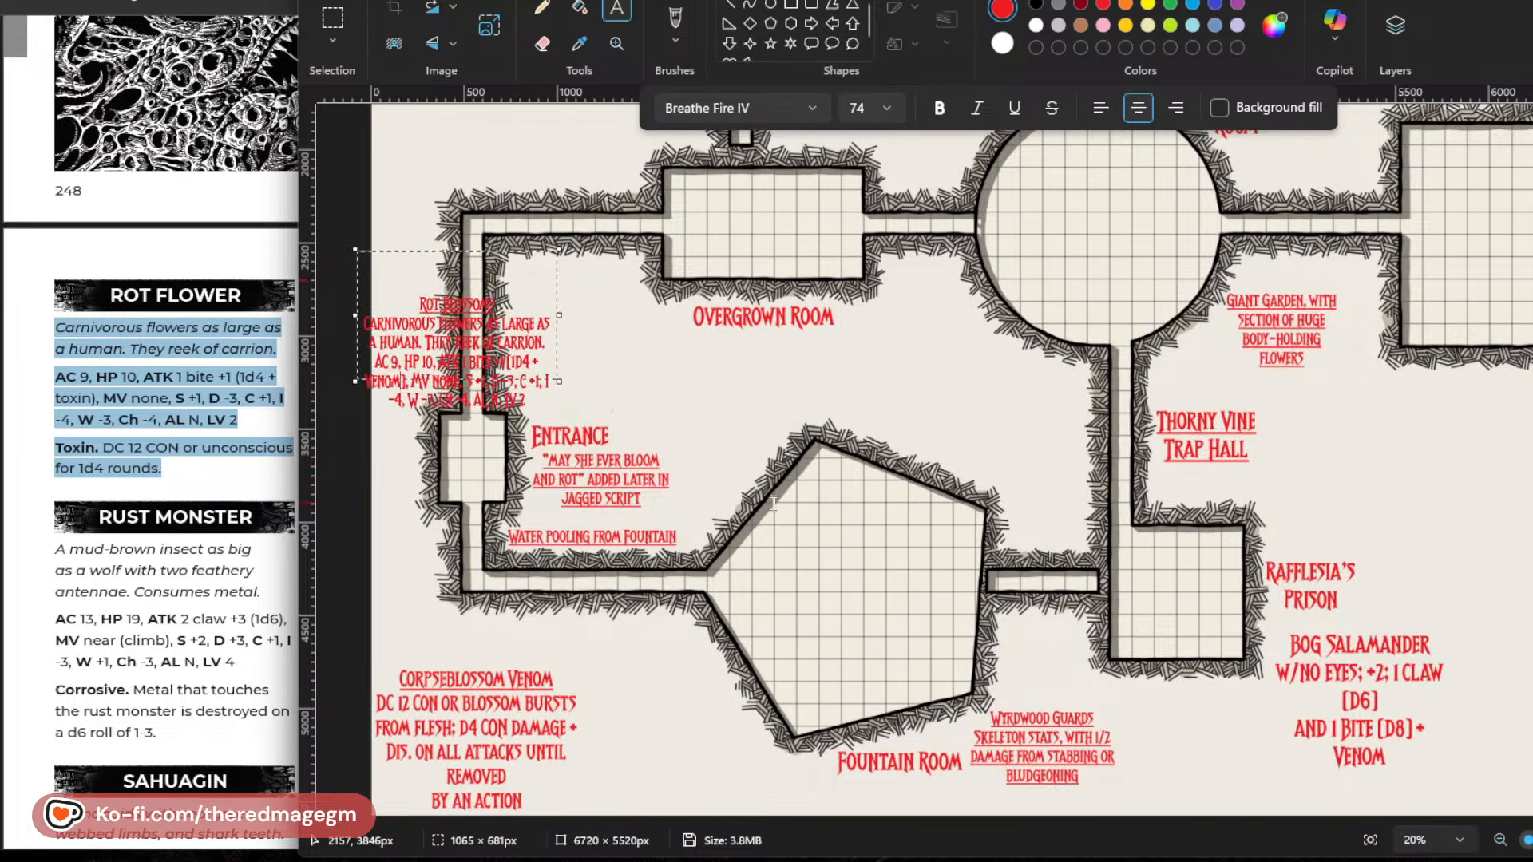
scroll(773, 503, up, 4)
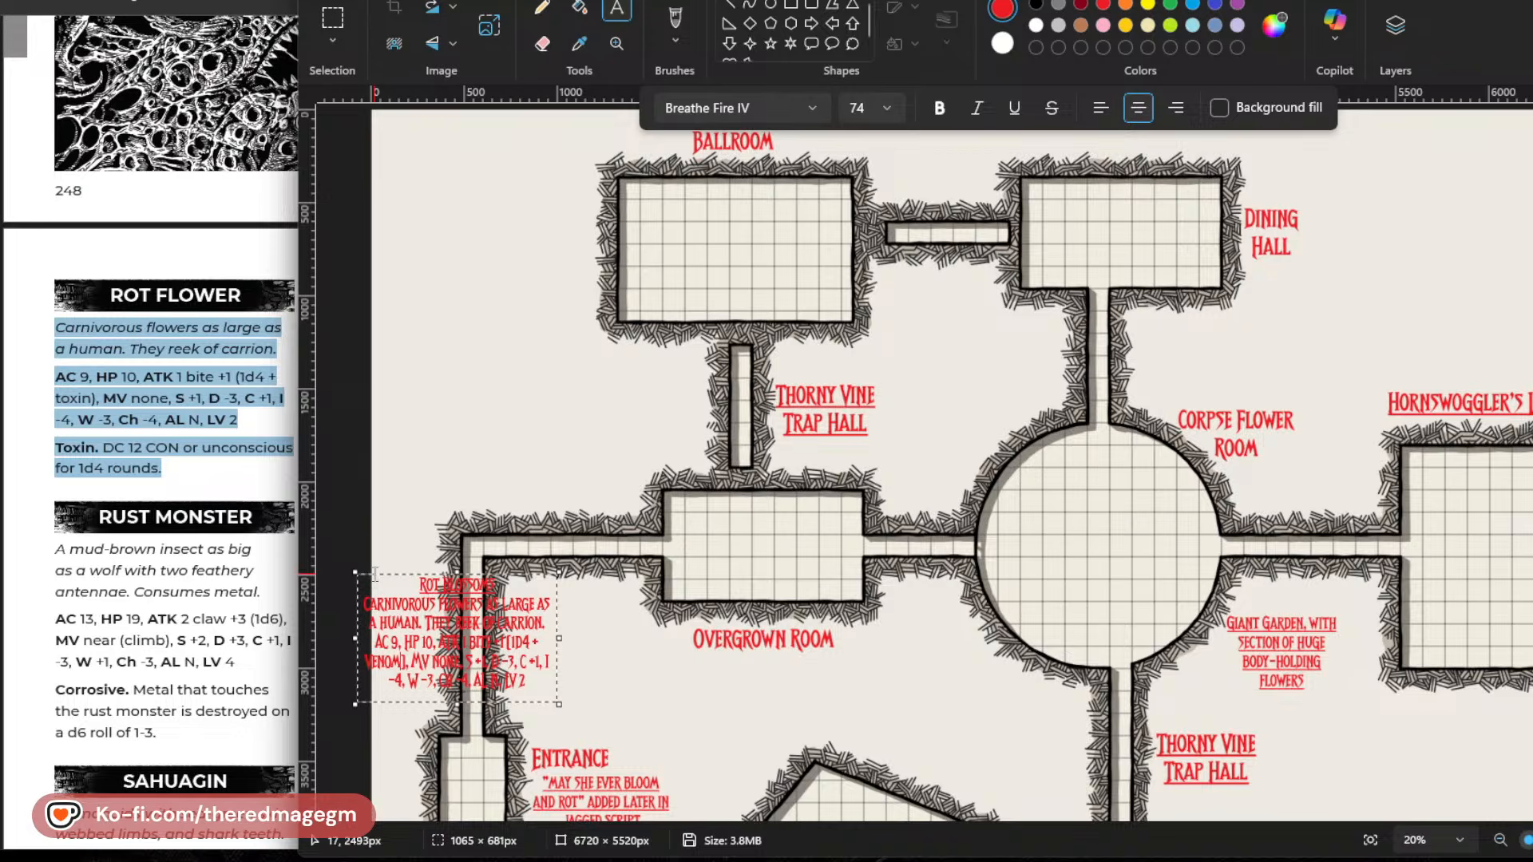
click(373, 575)
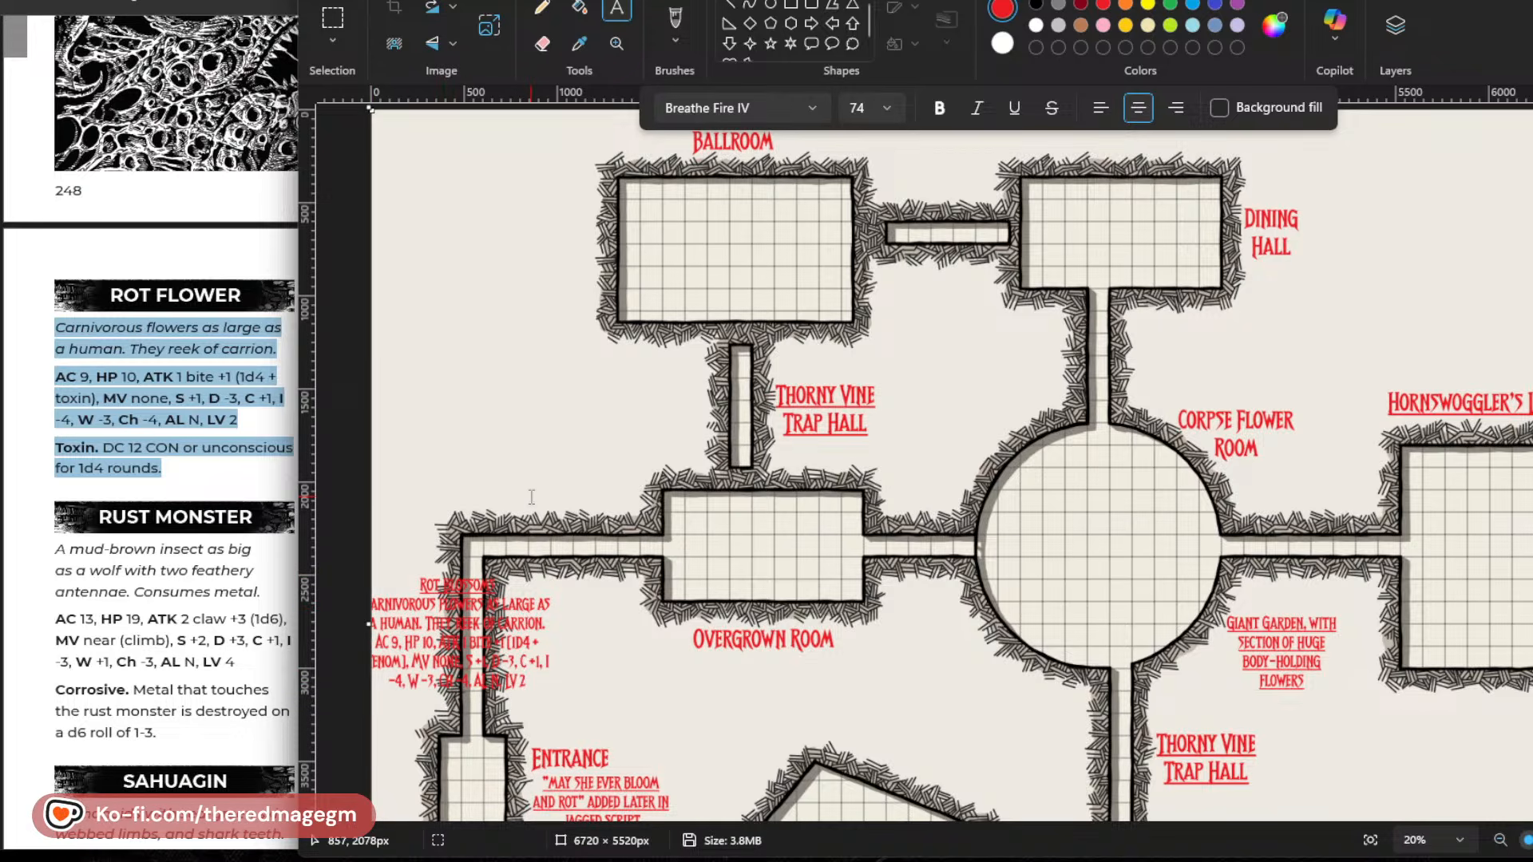
click(483, 406)
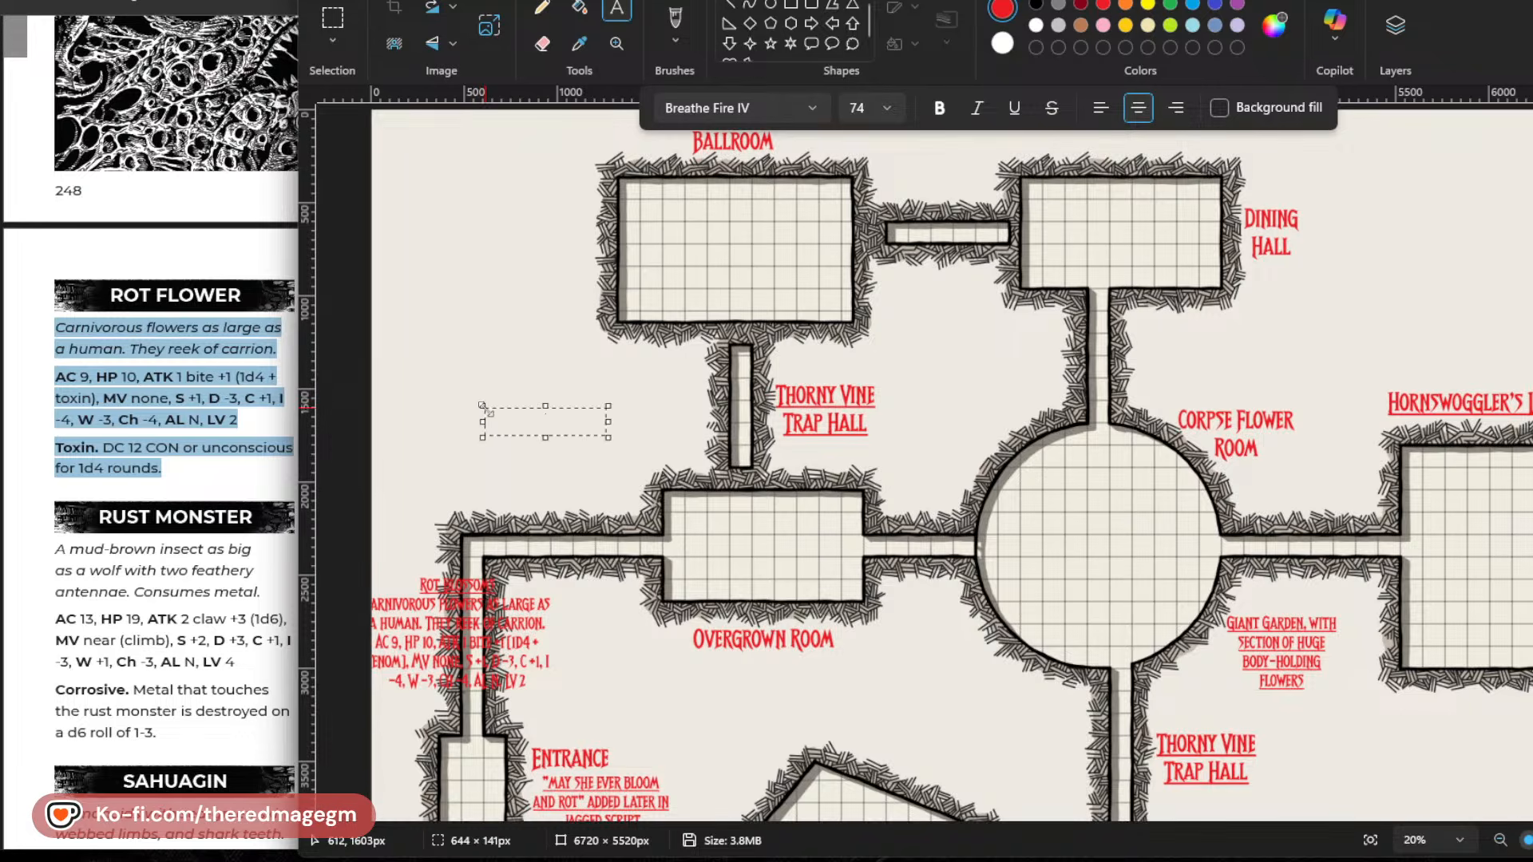
click(440, 408)
key(ctrl+z)
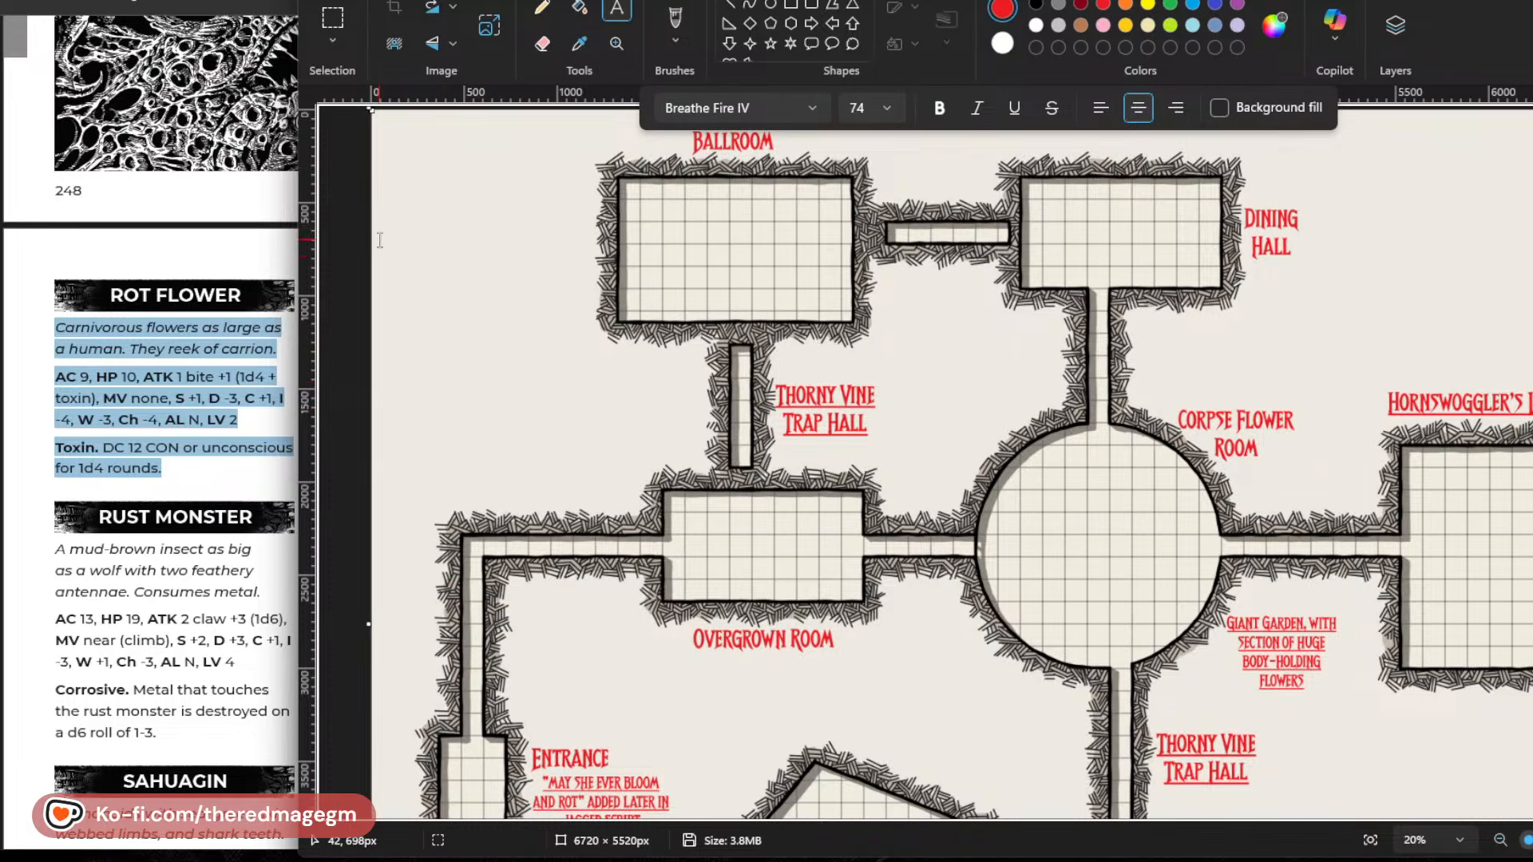
Paste the copied Rot Flower description as new text in the empty area west of the Ballroom and set its size to 74.
click(400, 288)
key(ctrl+v)
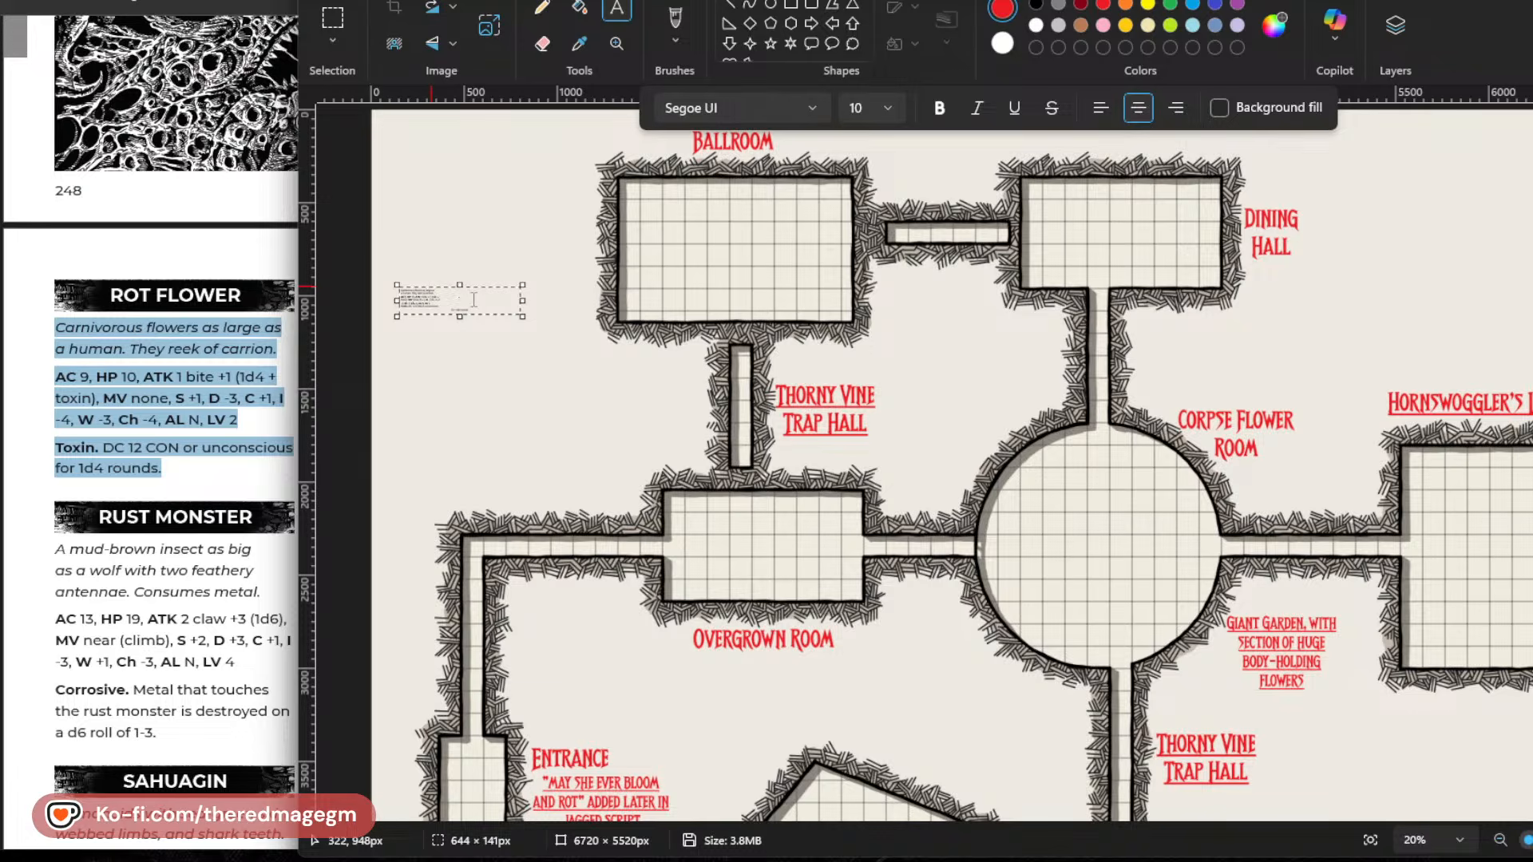
drag(476, 306, 370, 289)
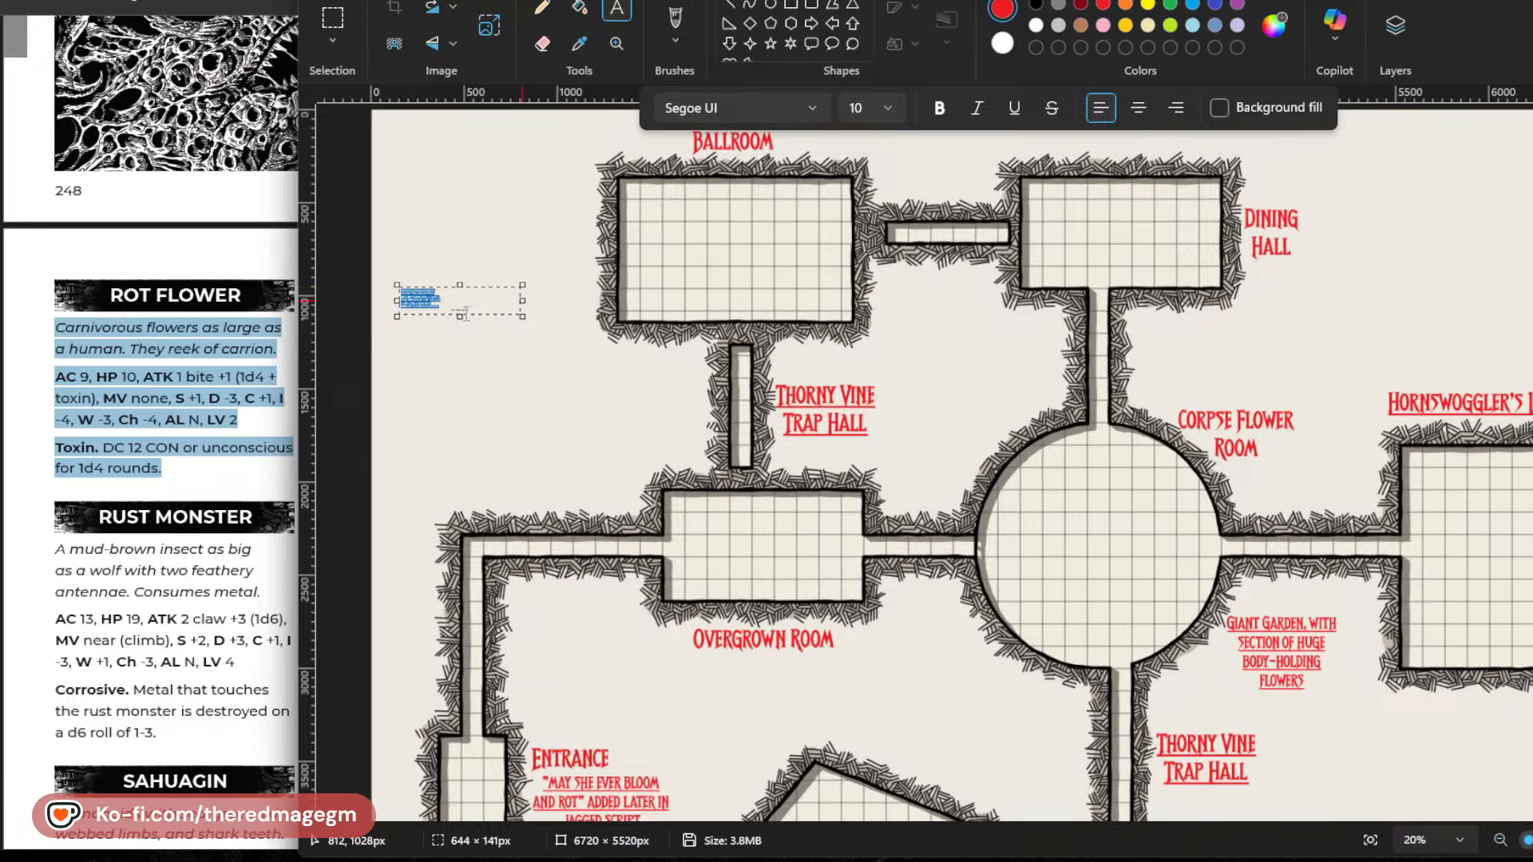
click(465, 311)
triple_click(463, 312)
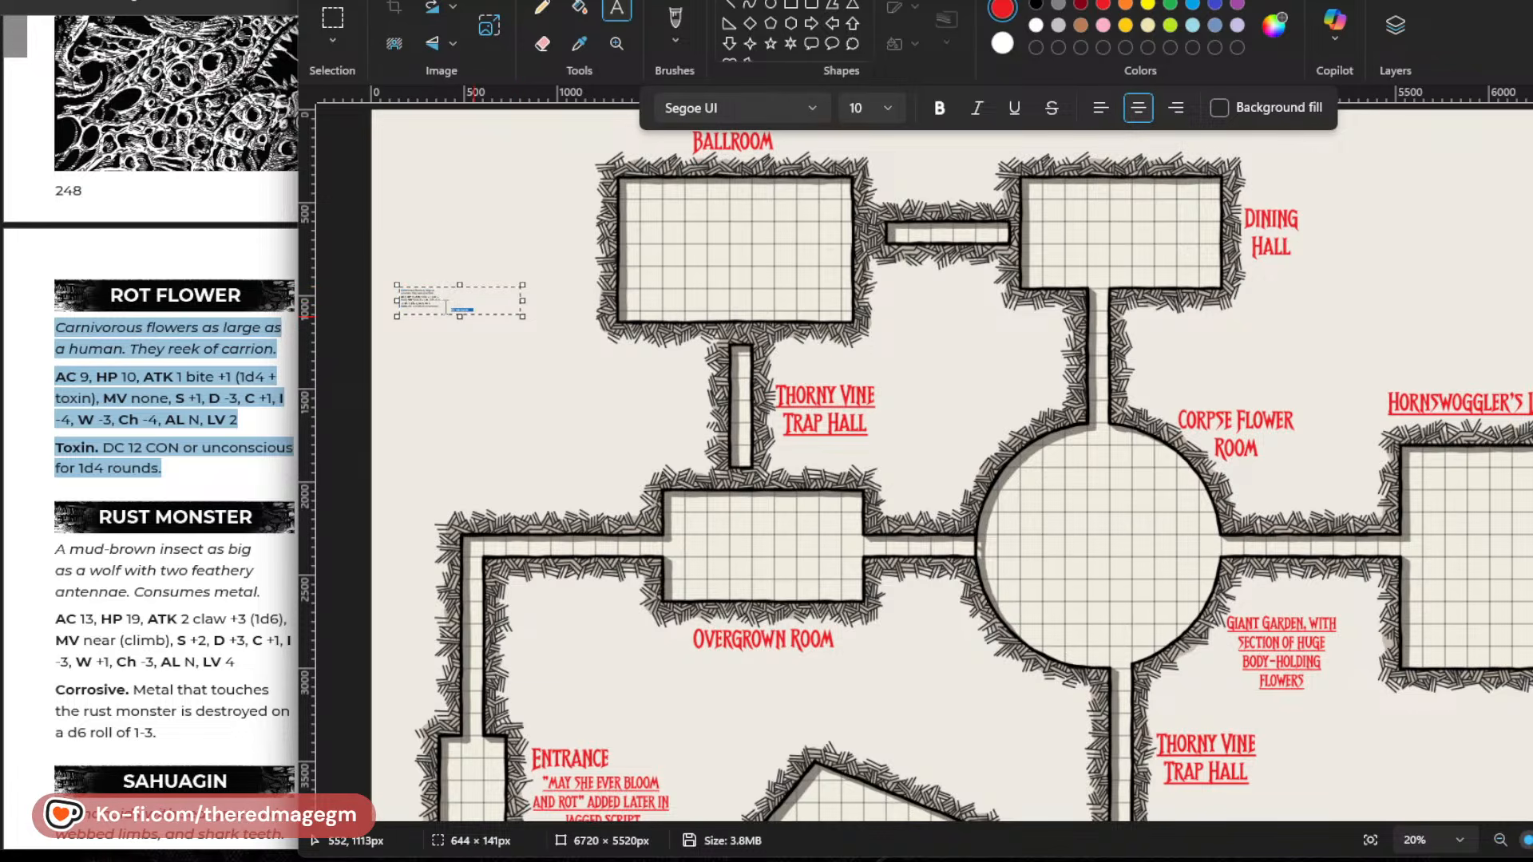
click(485, 305)
drag(473, 309, 387, 281)
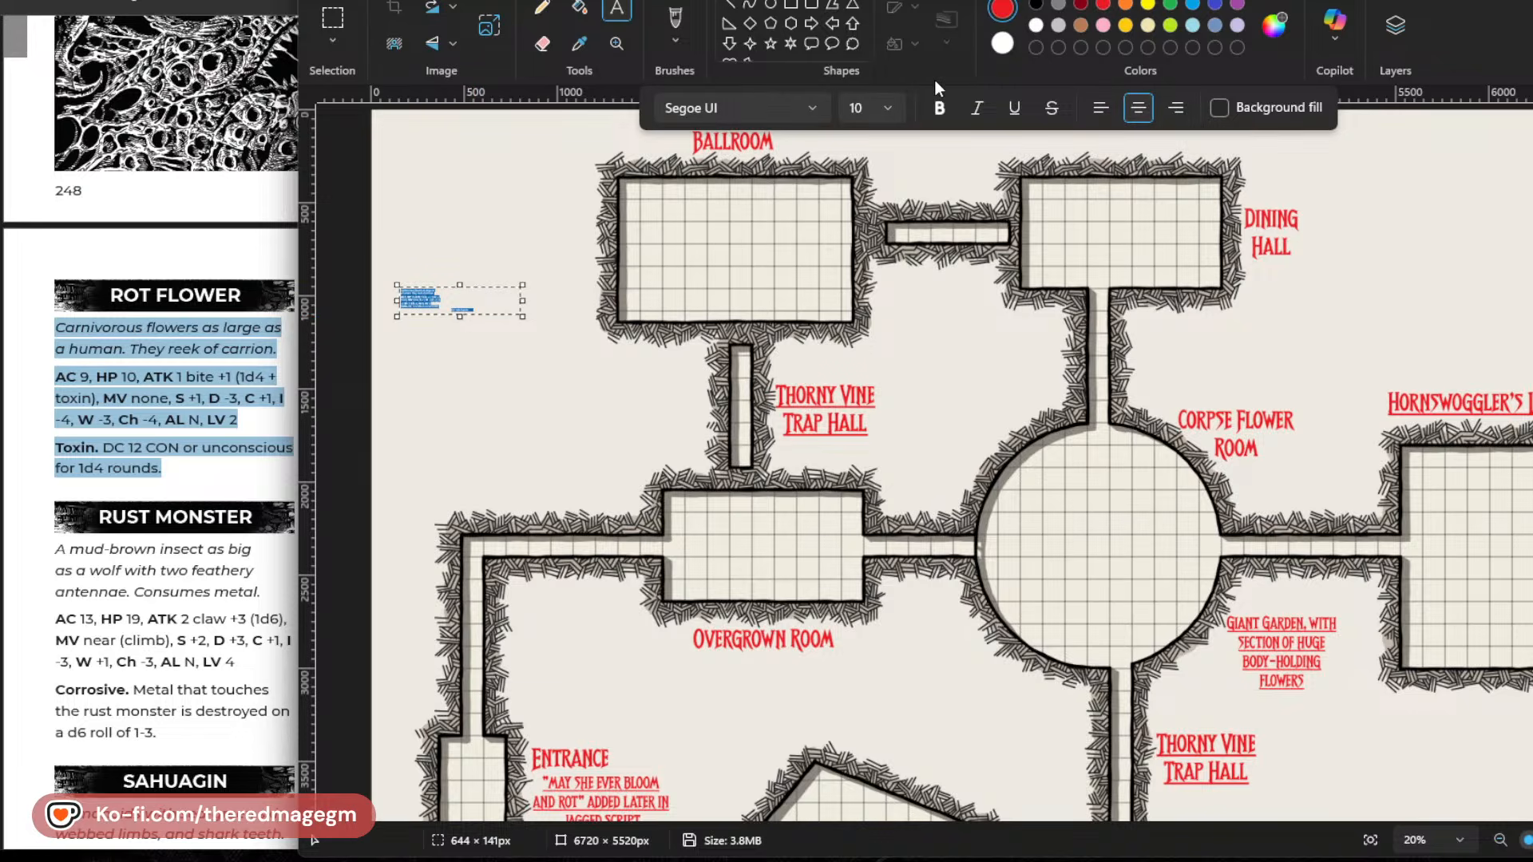
click(860, 107)
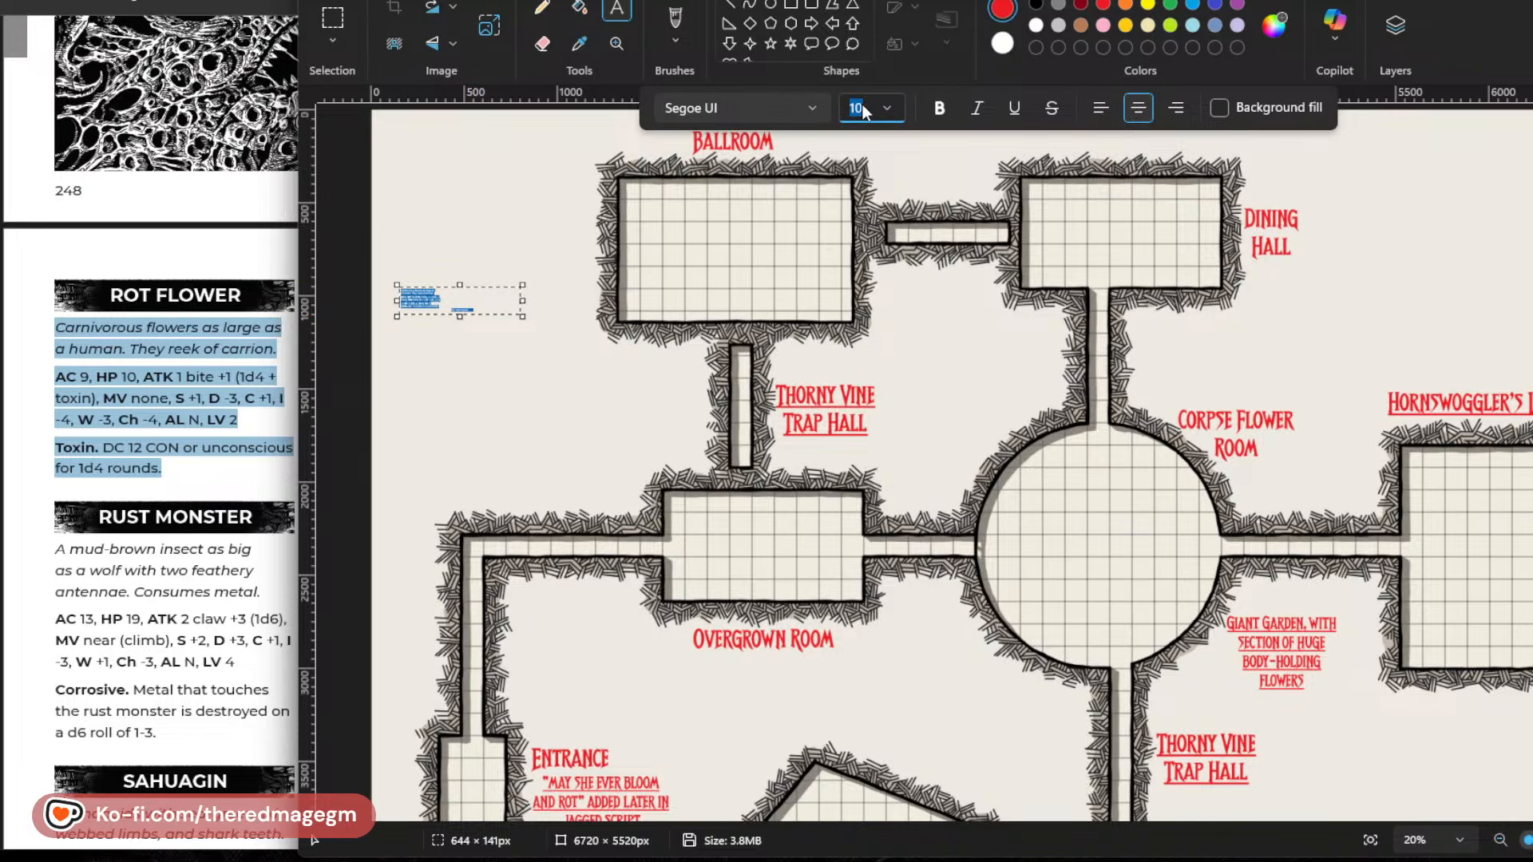
text(74)
key(Return)
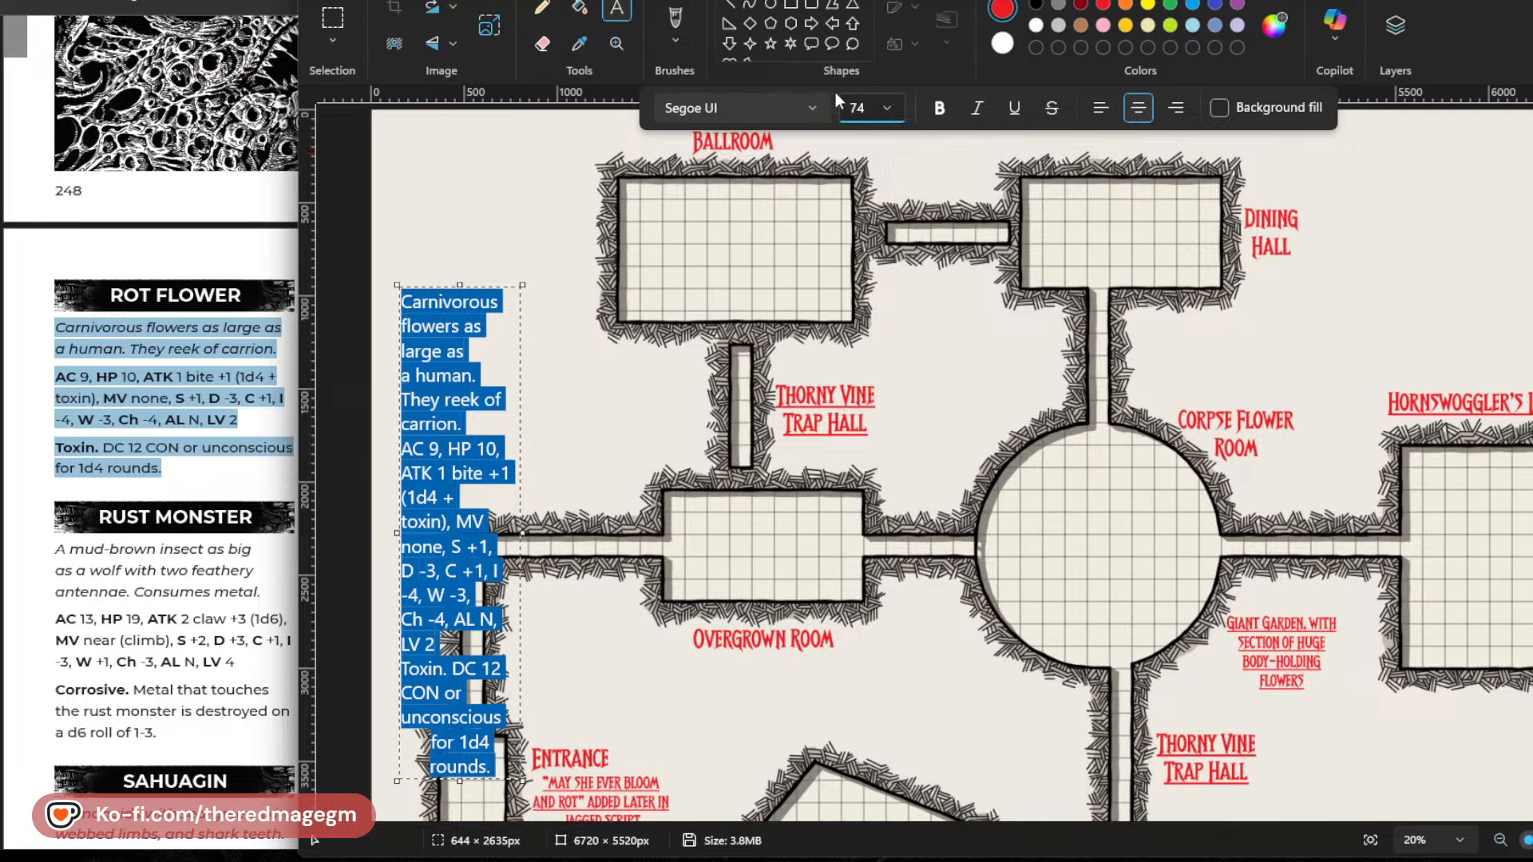
Set the pasted description's font to Breathe Fire IV and widen its text box to about 1090 px.
click(747, 108)
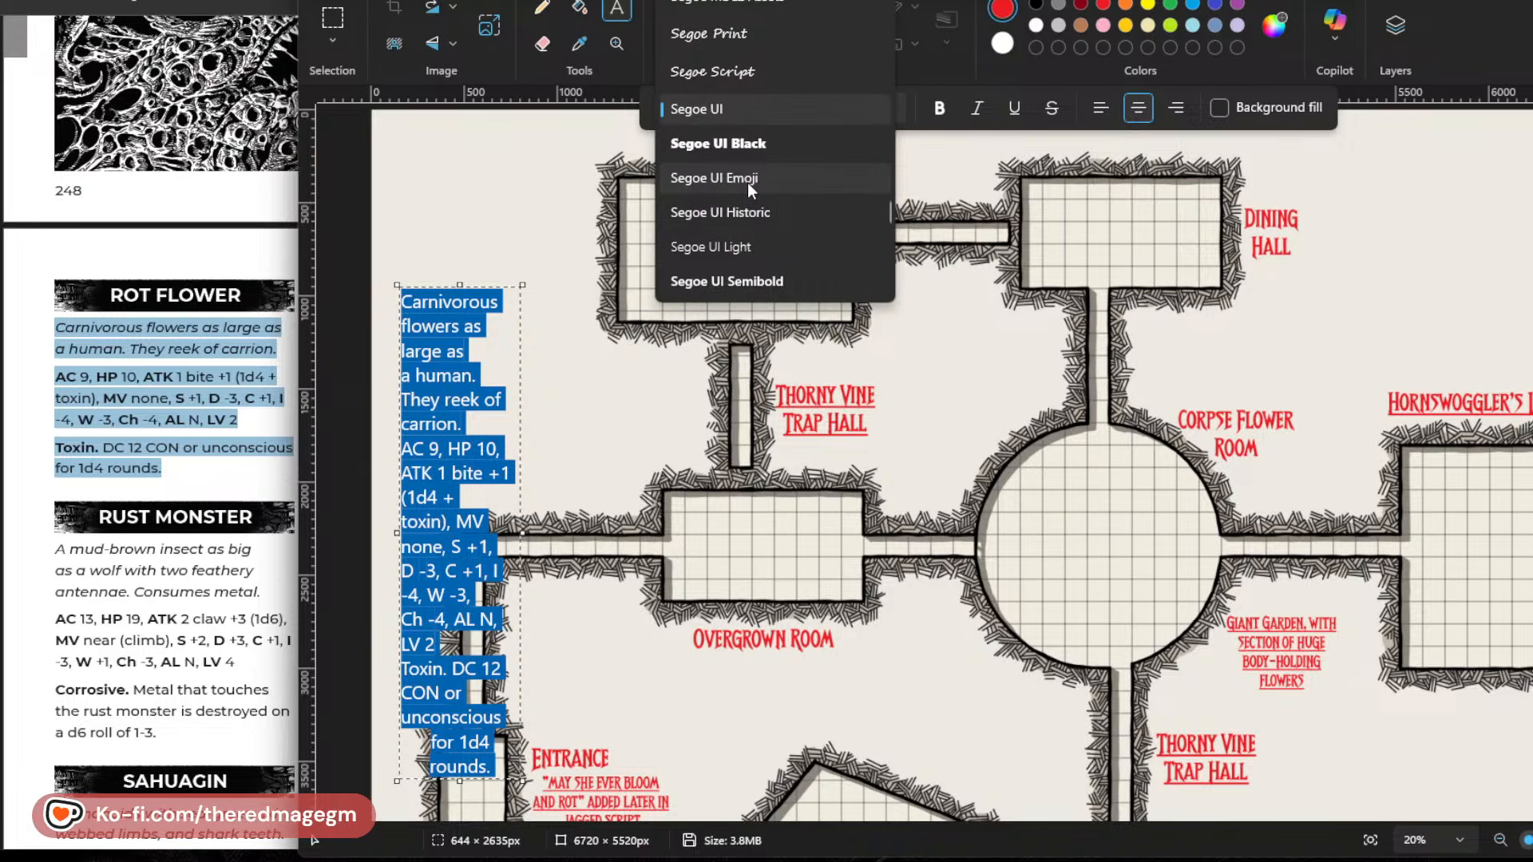
text(bre)
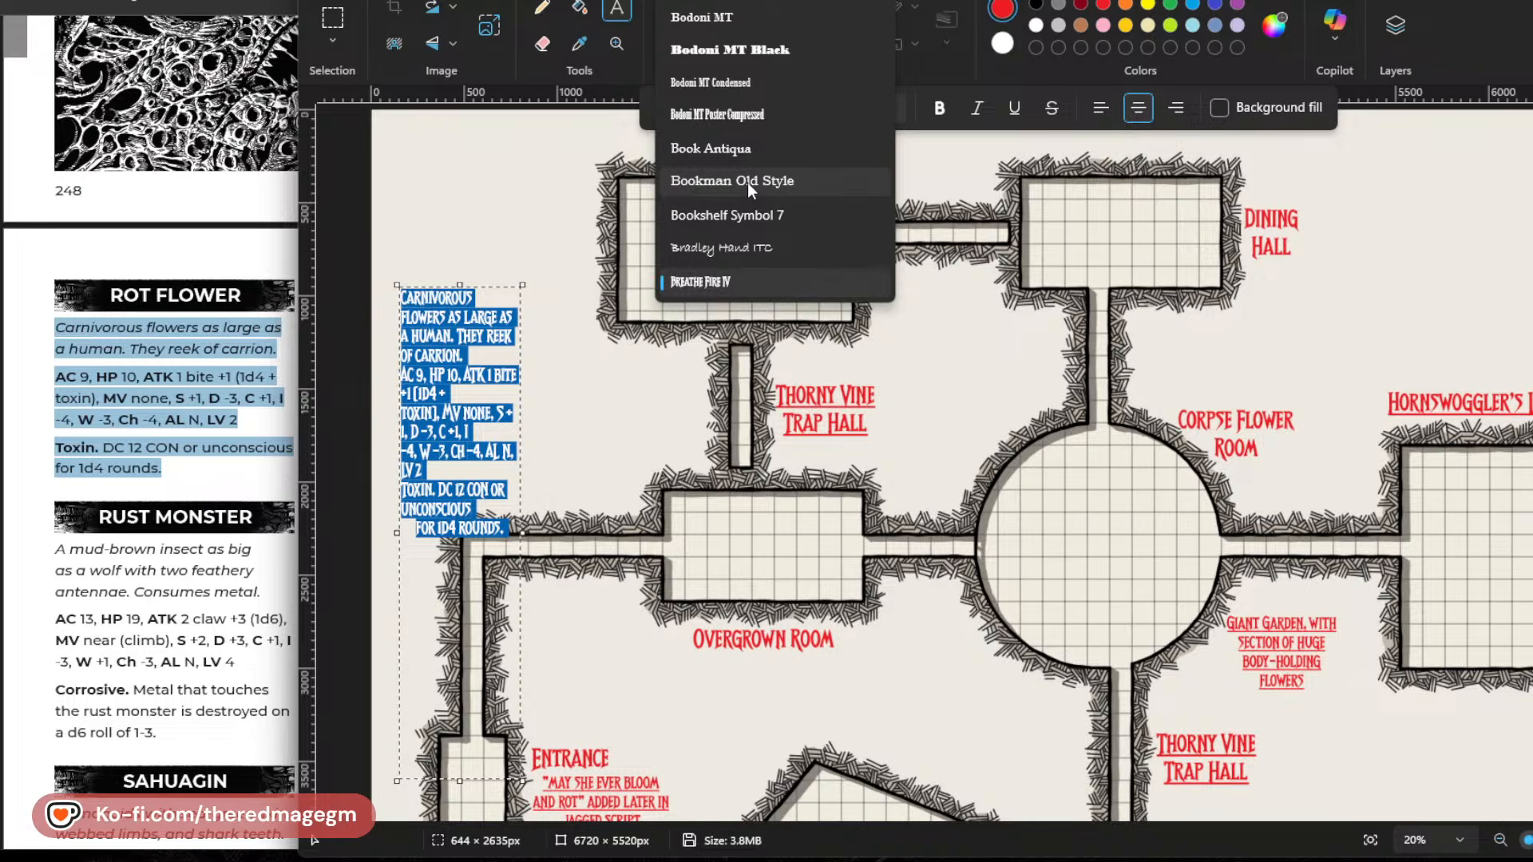
scroll(743, 207, down, 1)
click(740, 222)
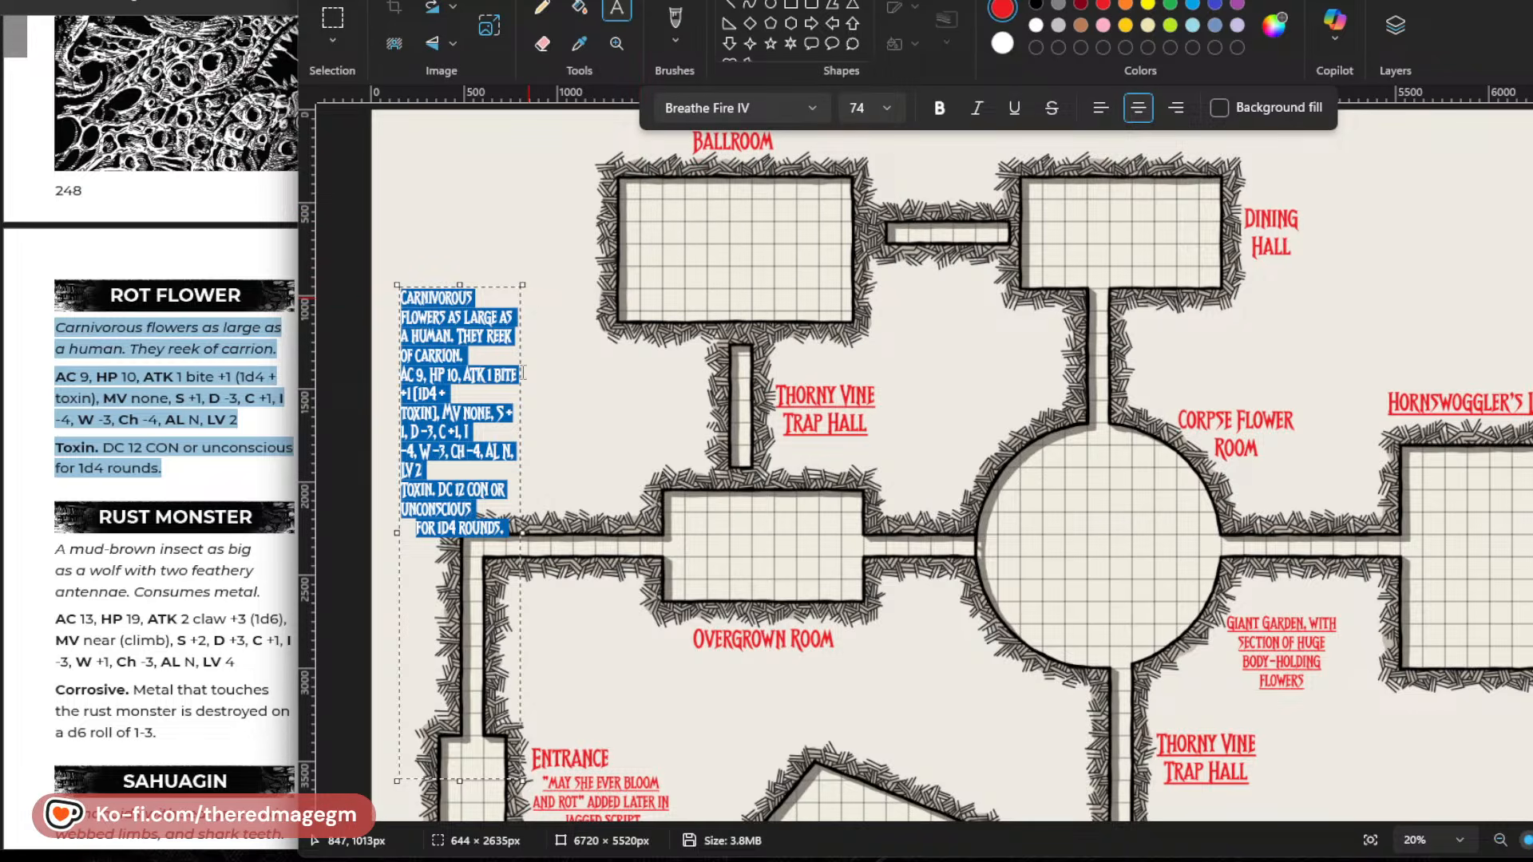
drag(522, 532, 604, 532)
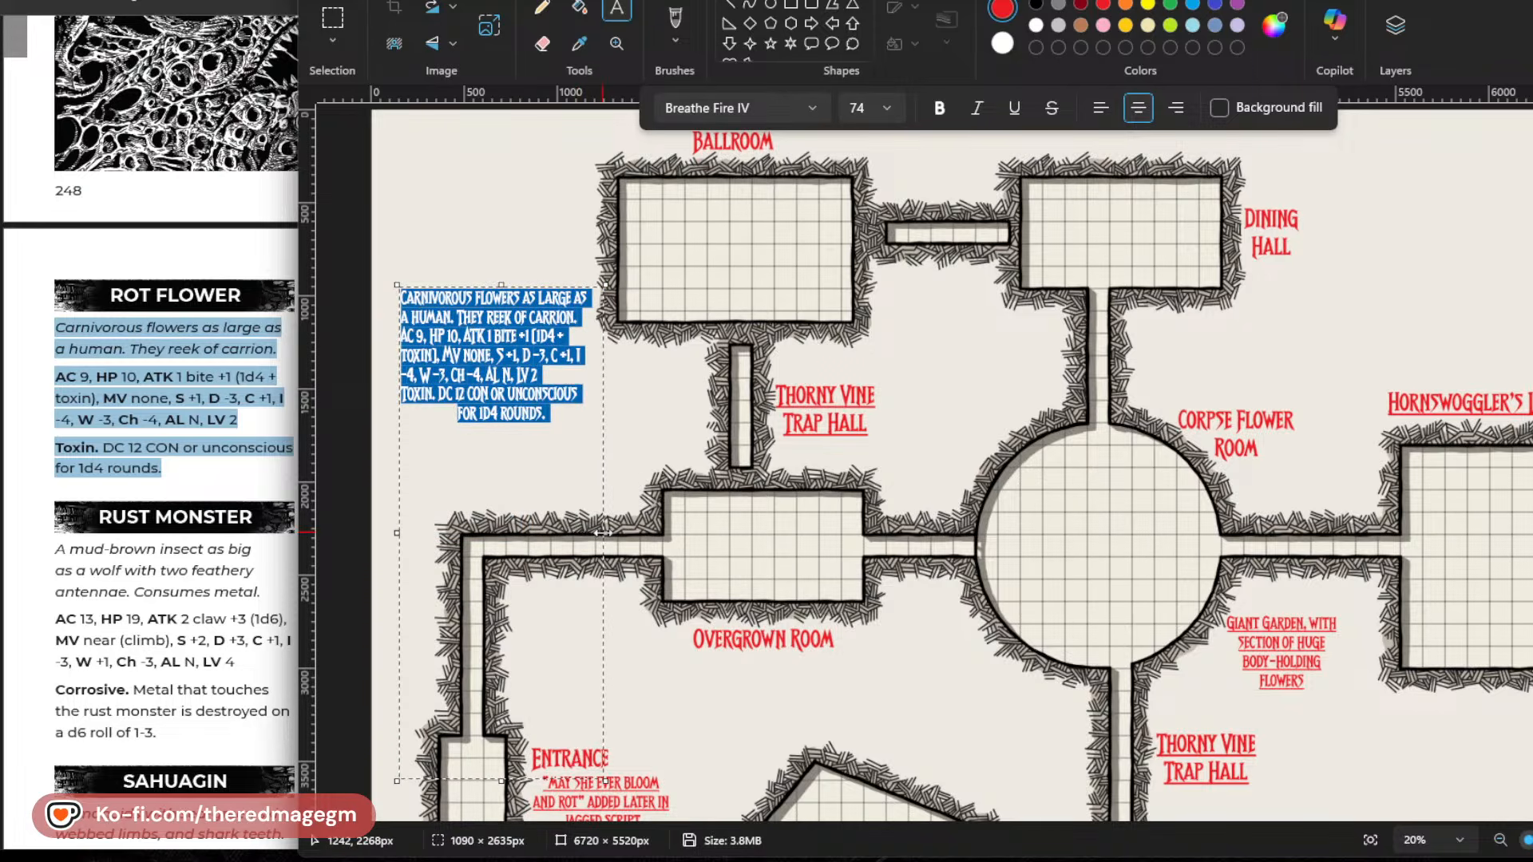
Replace the closing Toxin rule with the word "VENOM" and left-align that line.
drag(560, 414, 412, 398)
text(VENOM)
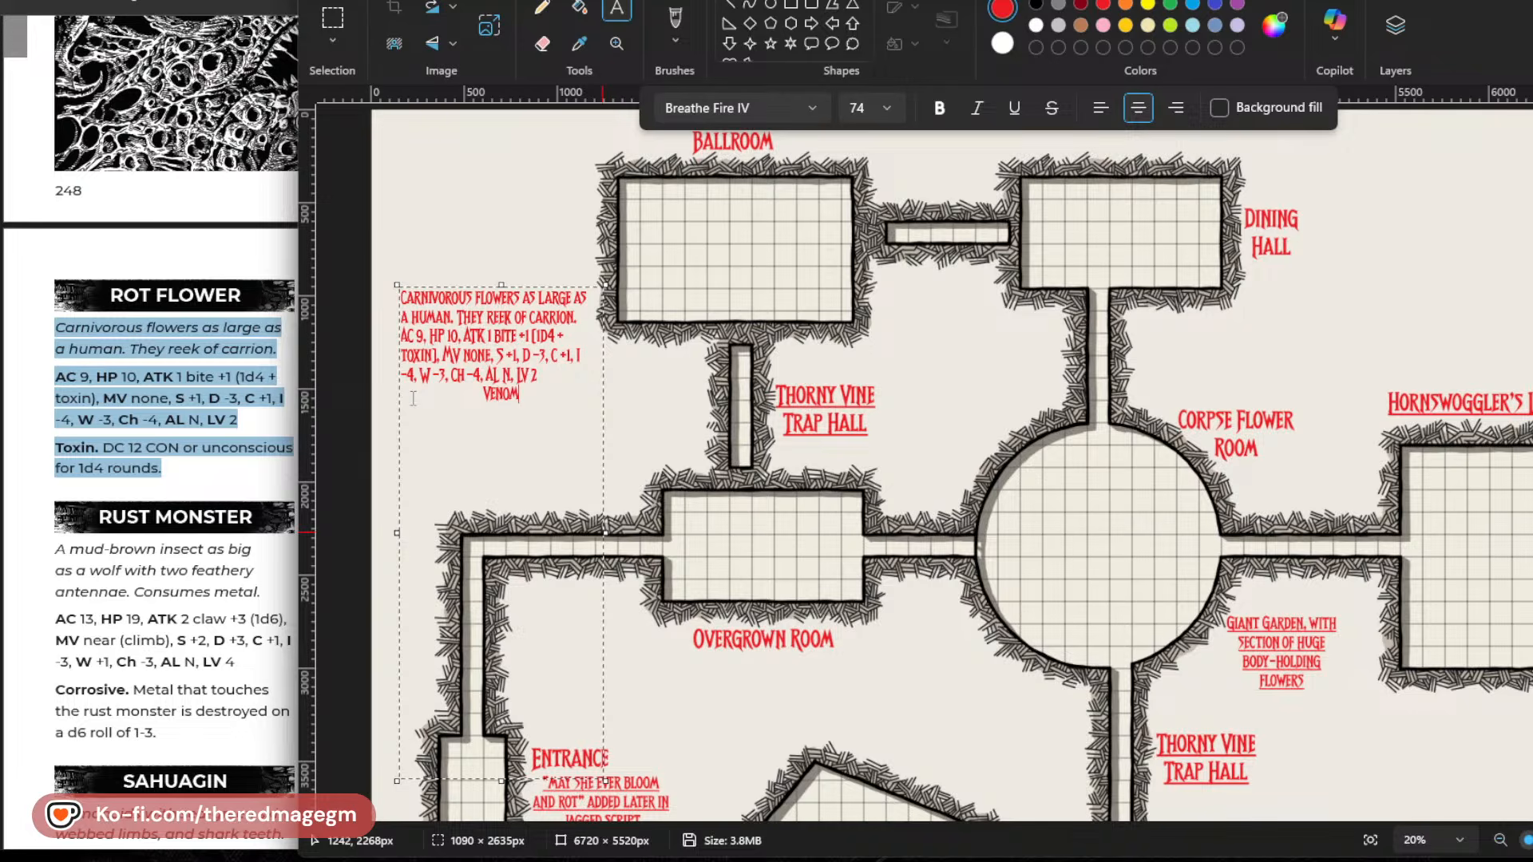
click(1098, 107)
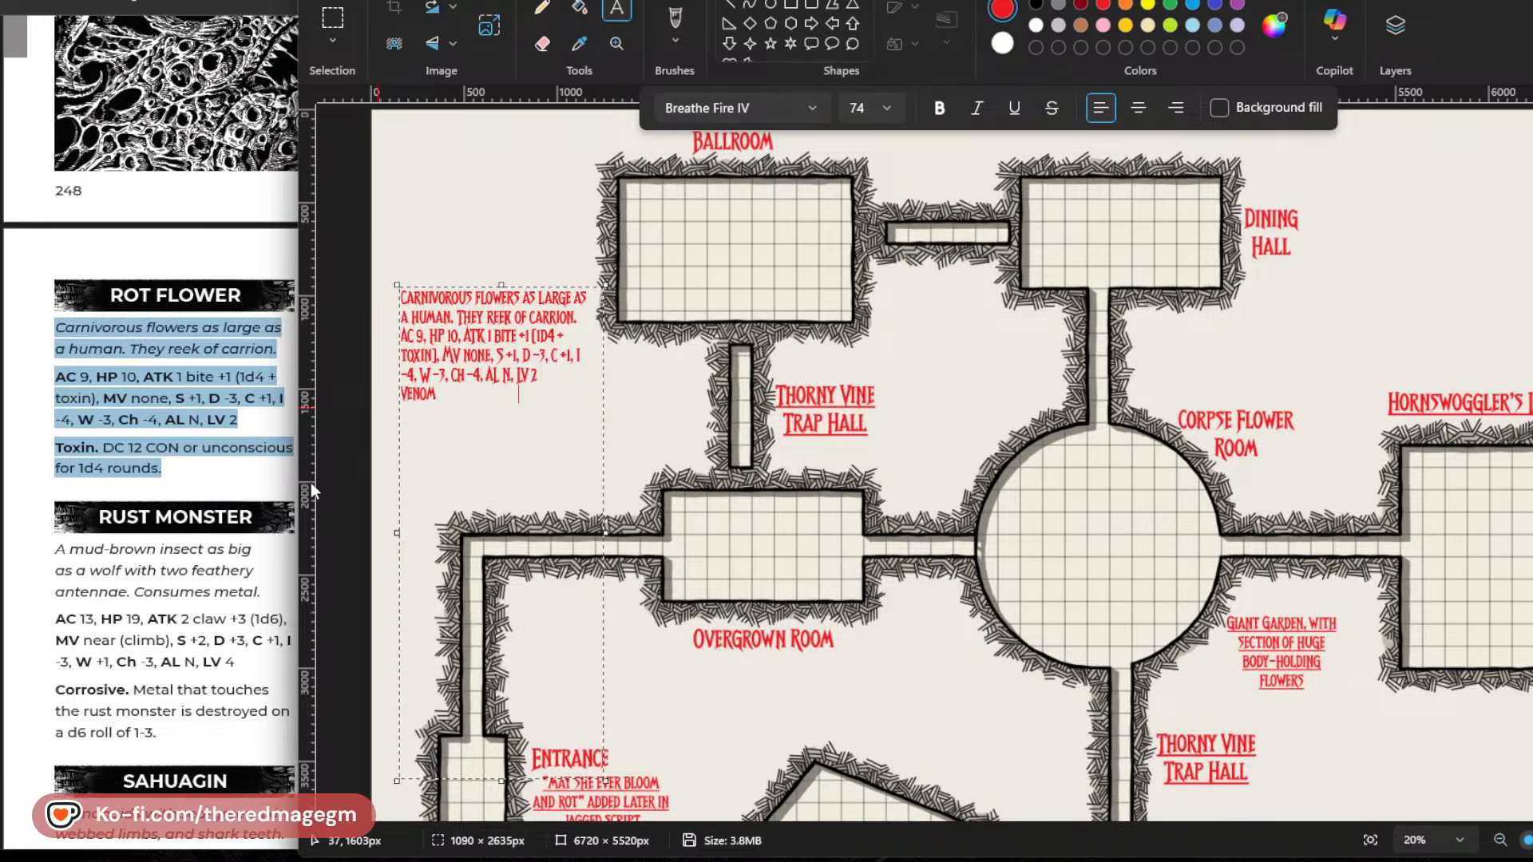
Shrink the description's text box height to about 700 px and centre all of its text.
key(ctrl+a)
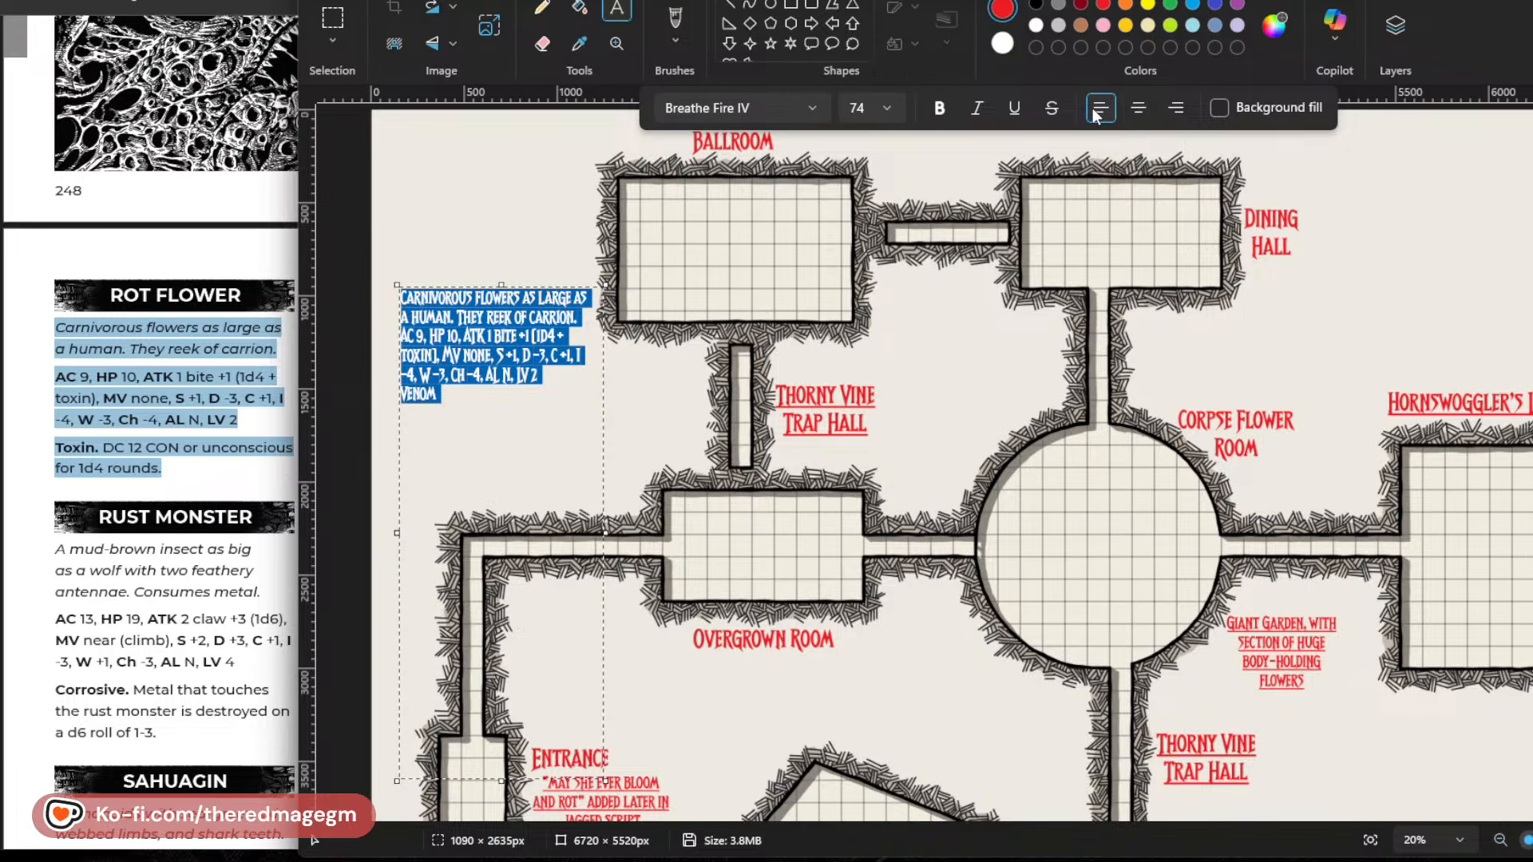
drag(502, 779, 501, 417)
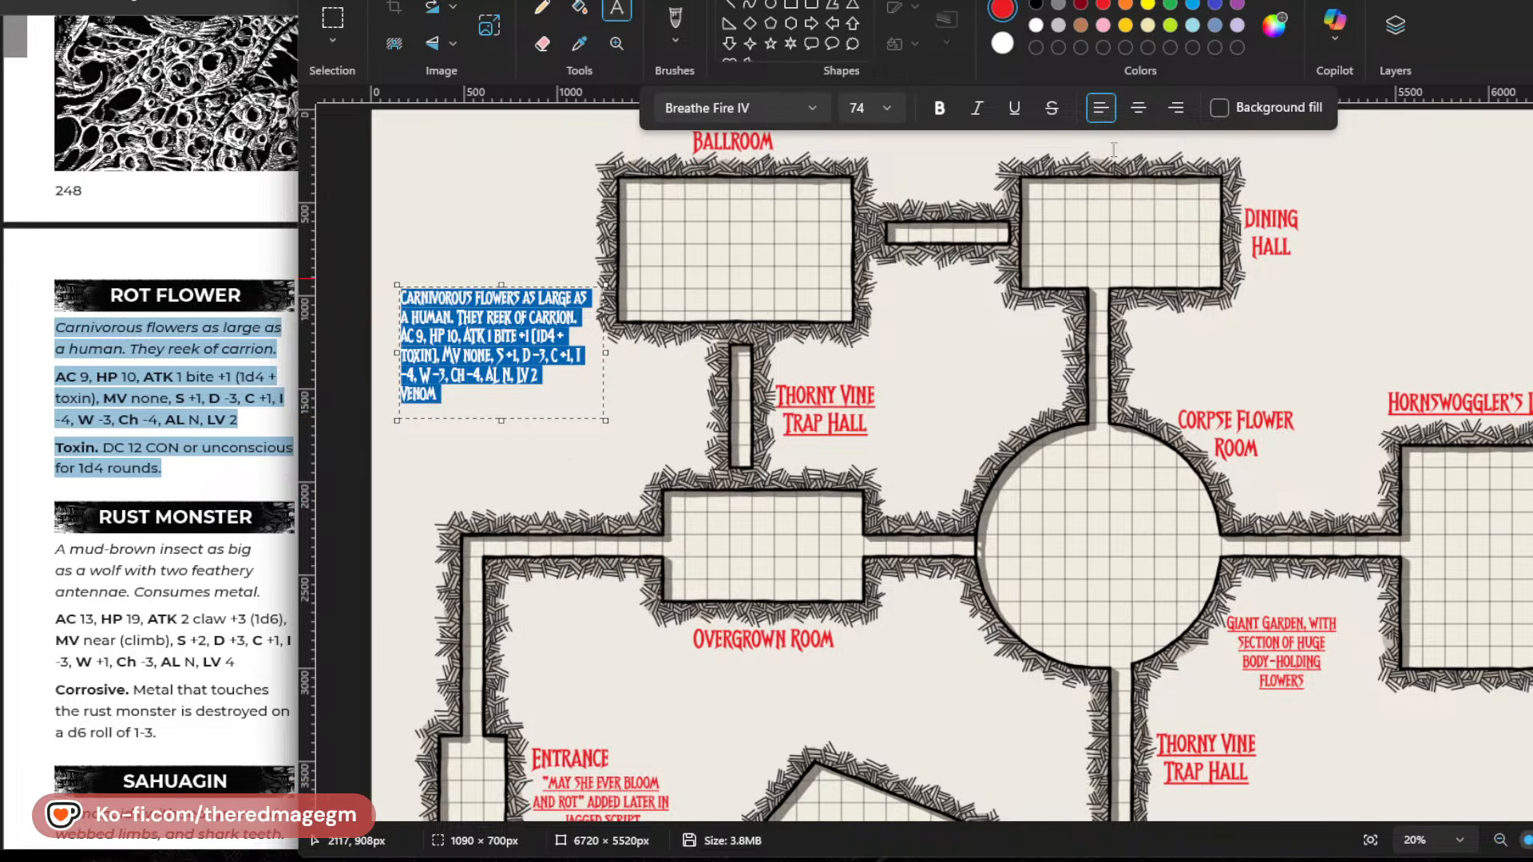
click(1138, 107)
click(404, 298)
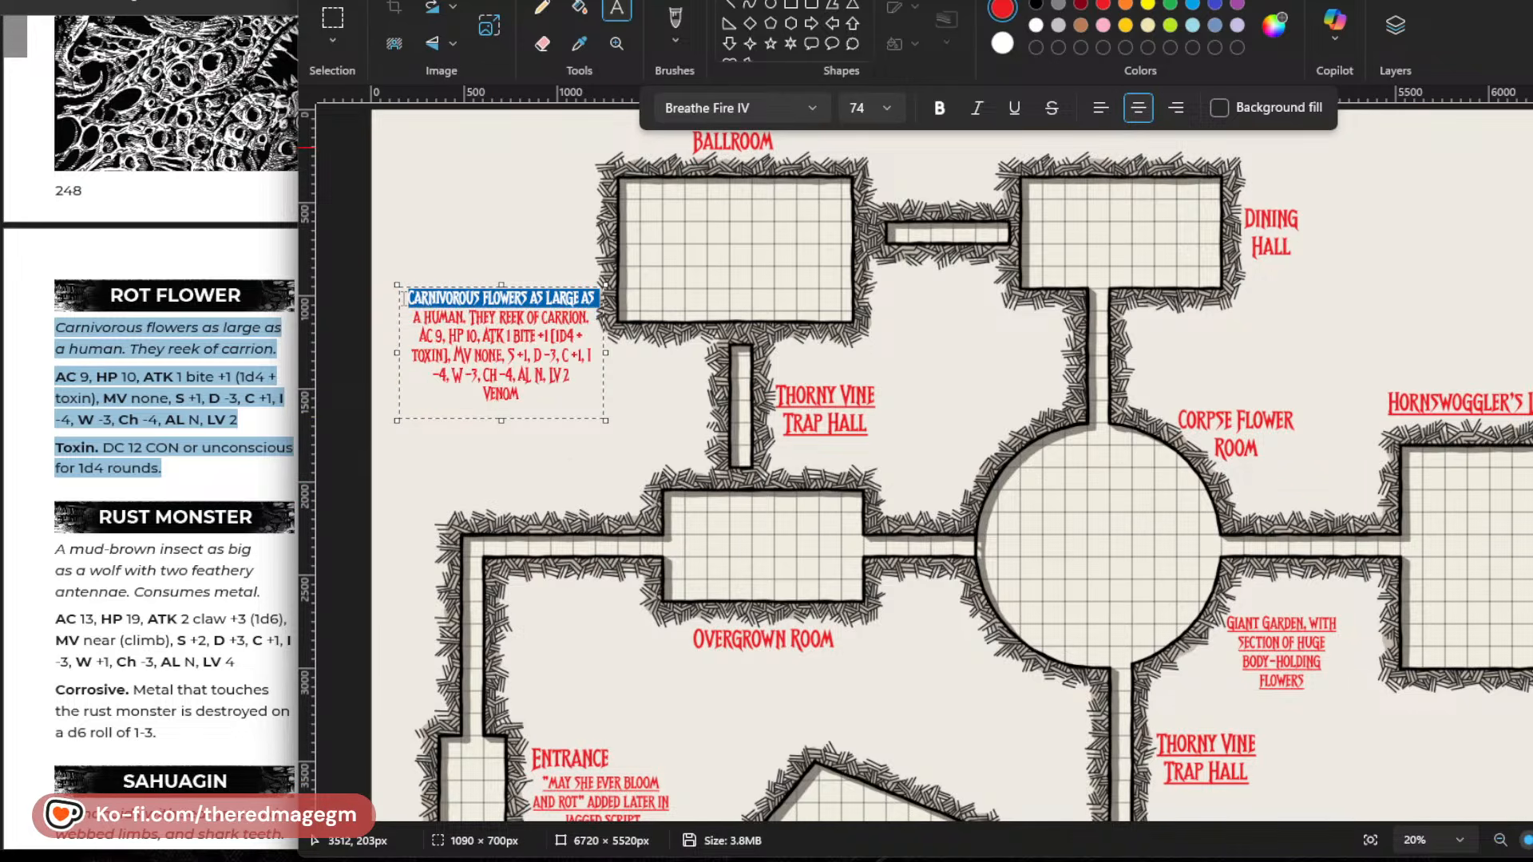
Take "Venom" out of the last line and use it to replace "toxin" in the bite attack.
drag(527, 395, 440, 392)
key(ctrl+c)
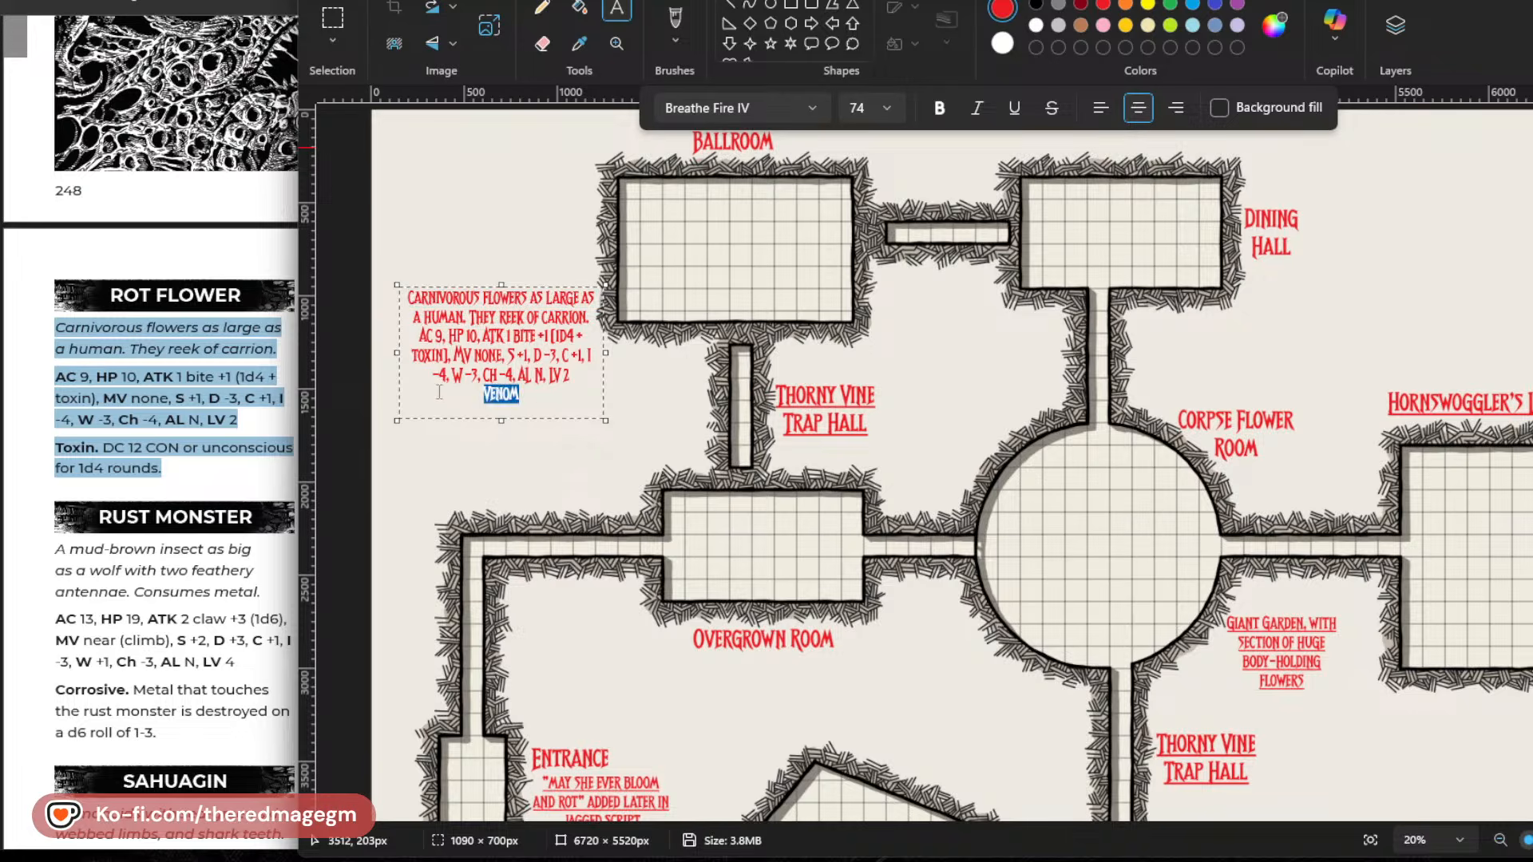
key(BackSpace)
double_click(431, 352)
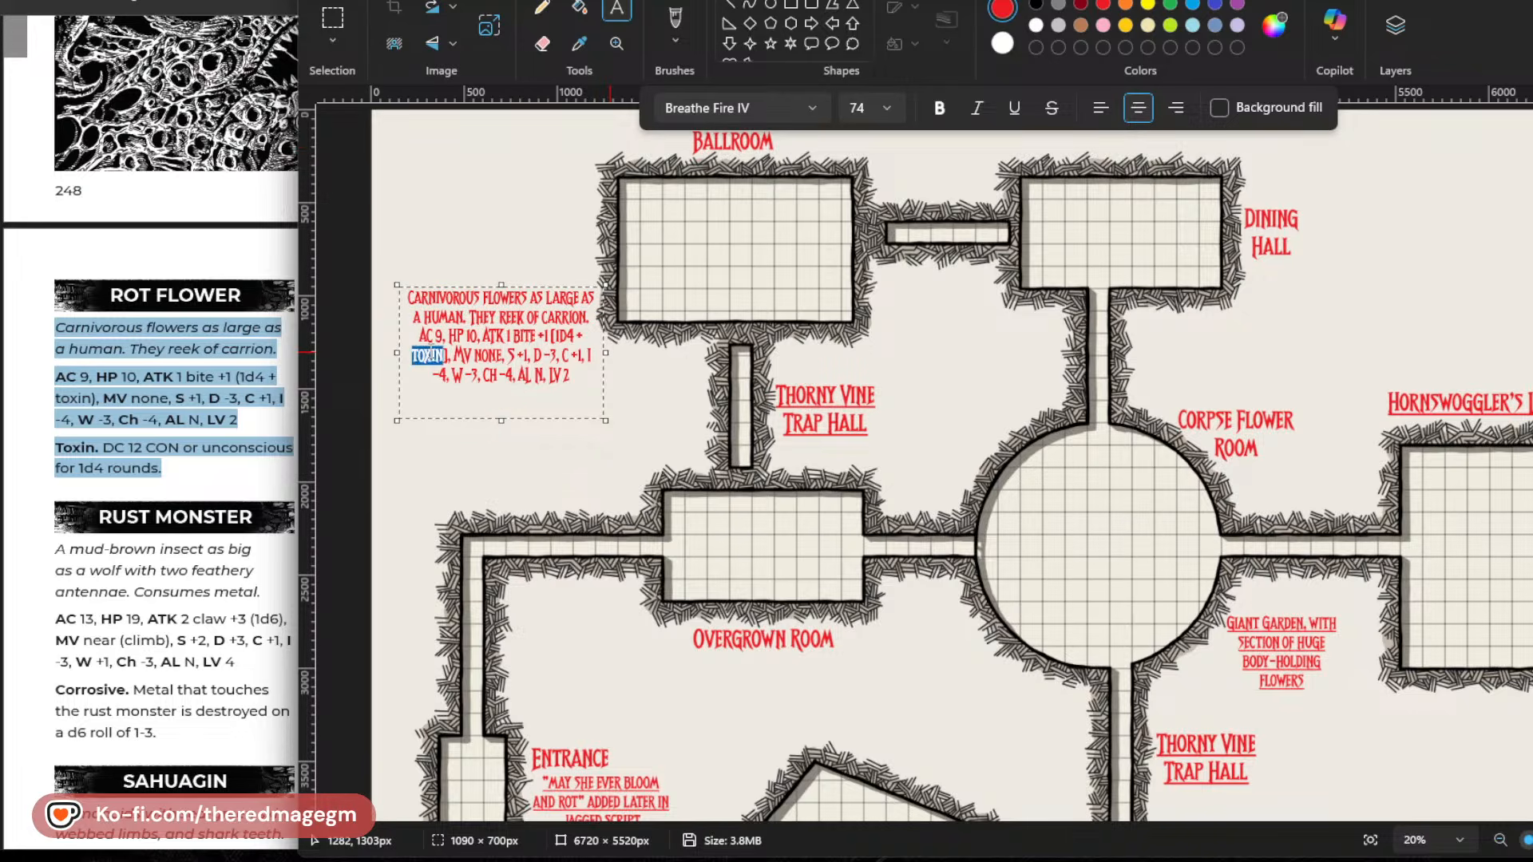
key(ctrl+v)
Insert the heading "Rot Blossoms" on its own line above the carnivorous flower description.
key(Up)
key(Up)
key(Up)
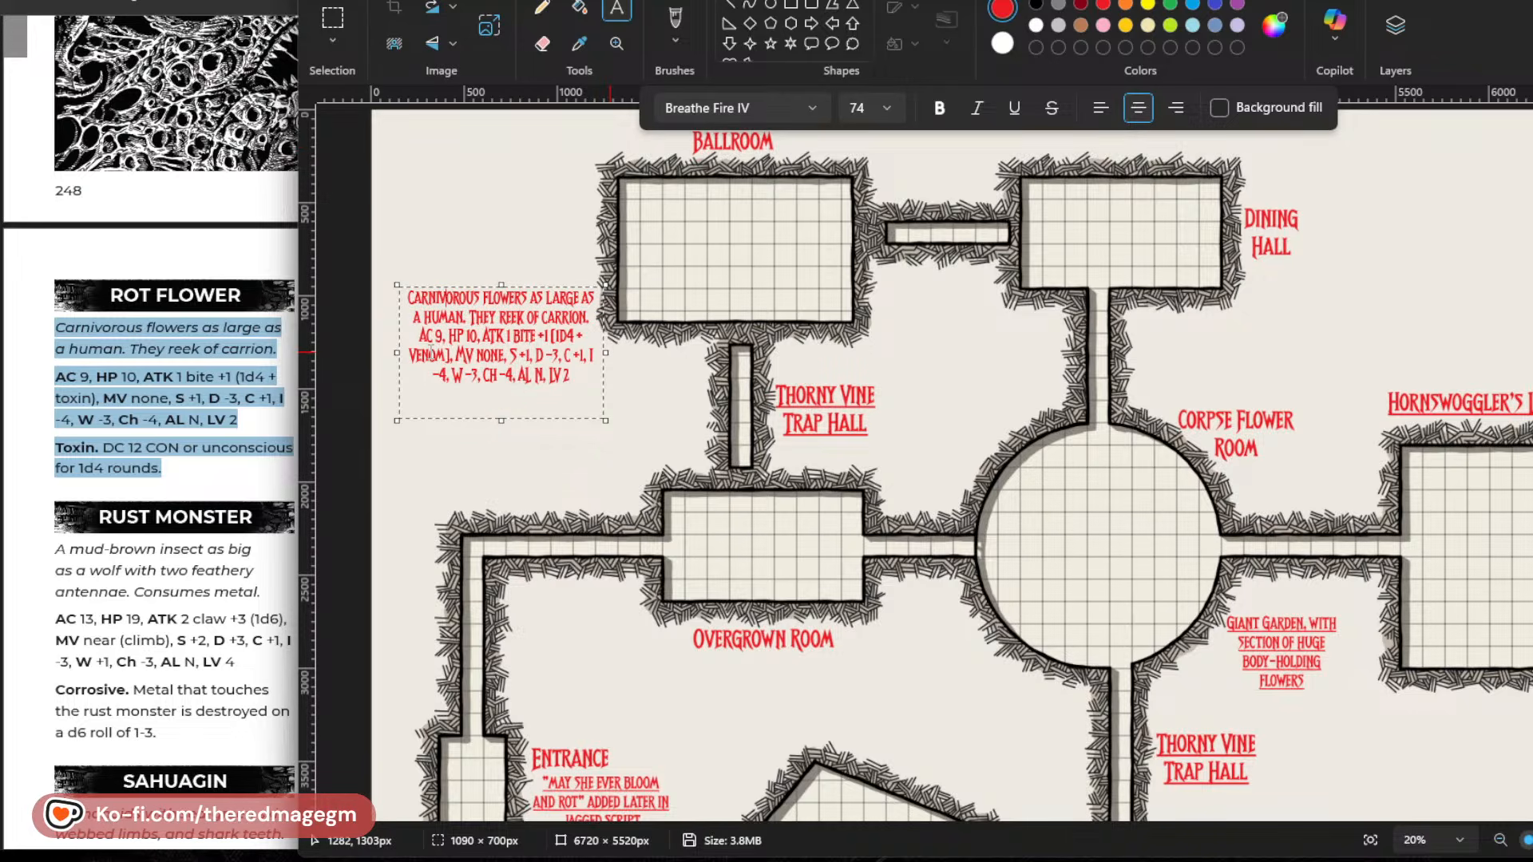
key(Left)
key(Left)
key(Left)
key(Left)
key(Left)
key(Left)
key(Return)
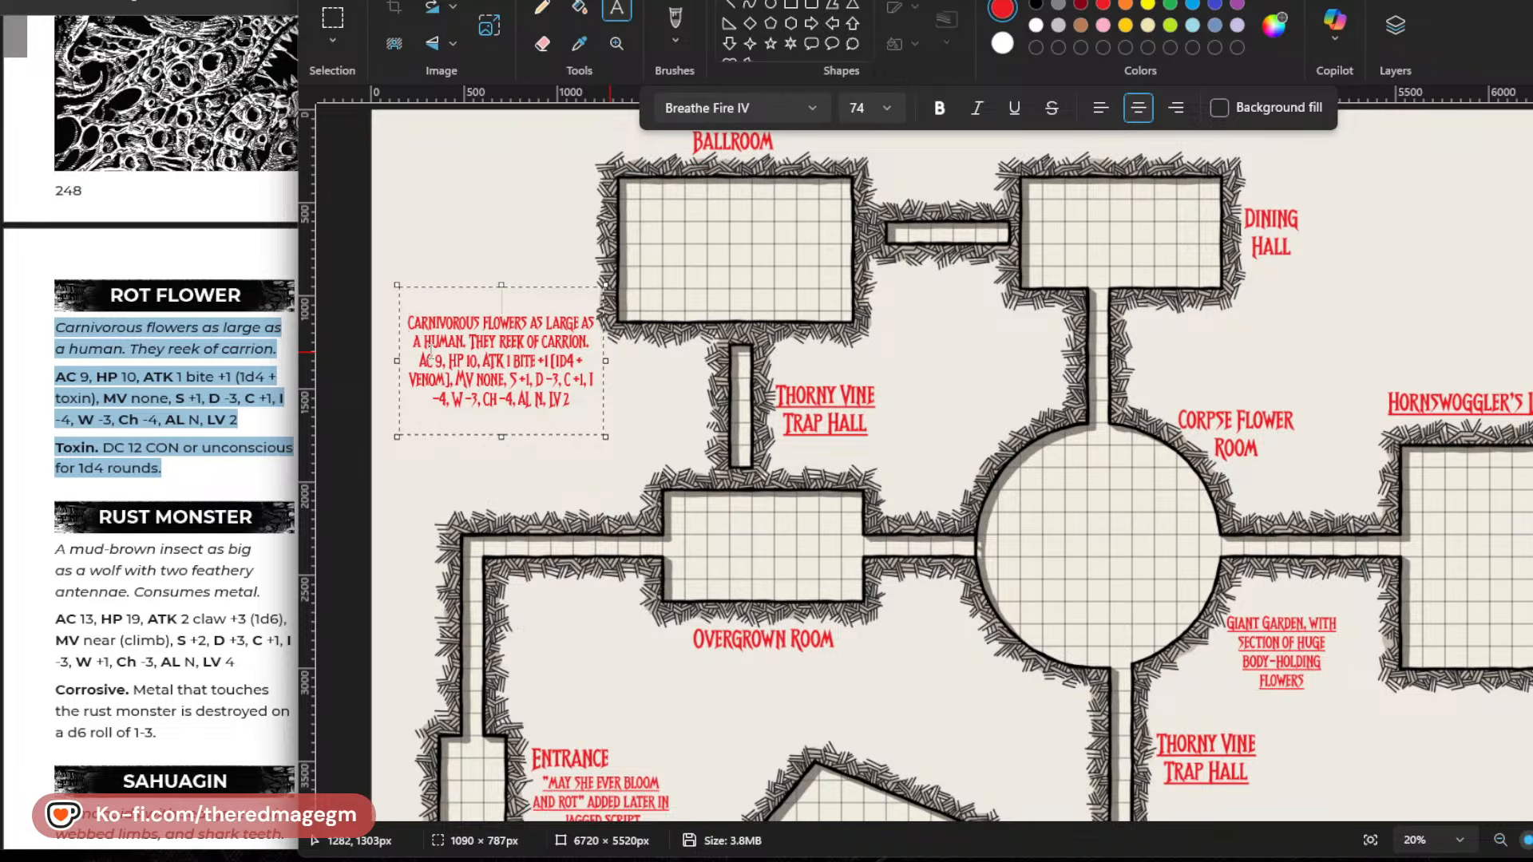
text(Rot Blossoms)
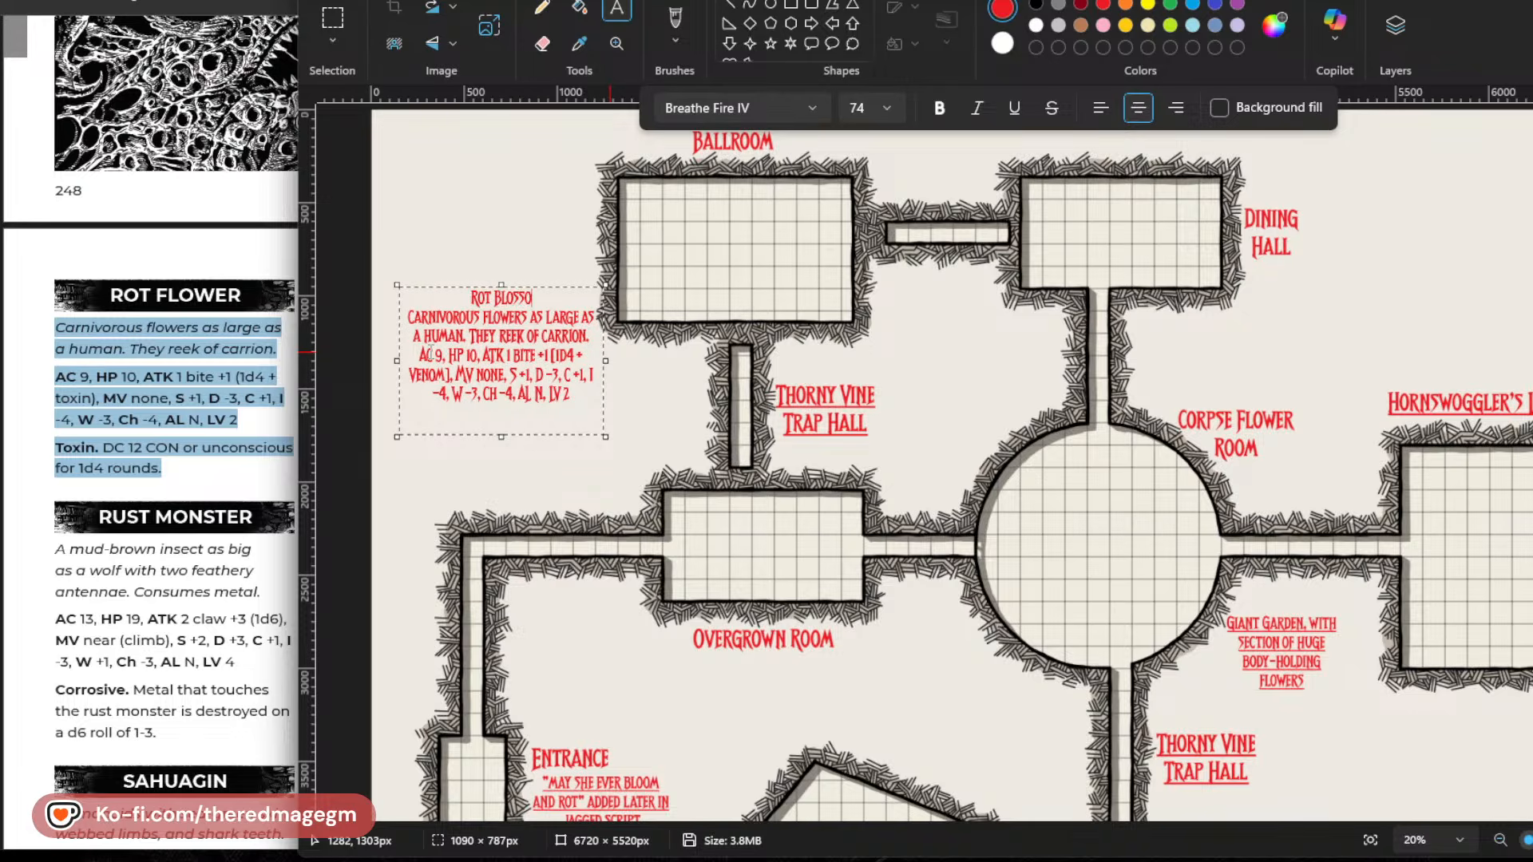
Underline the Rot Blossoms heading and reduce the text box height to about 650 px.
key(ctrl+shift+Left)
key(ctrl+shift+Left)
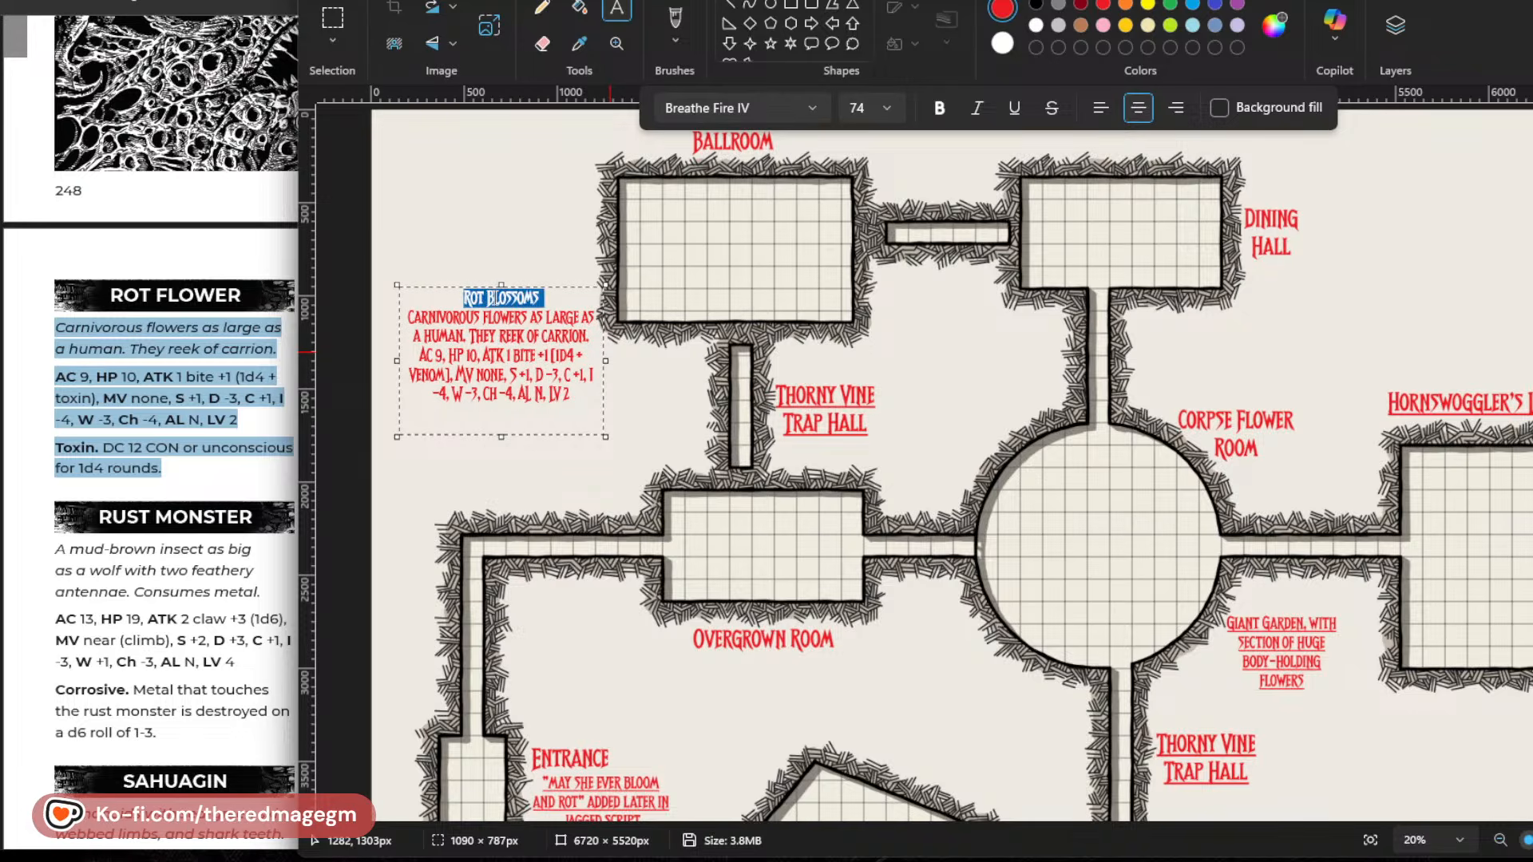
click(1014, 106)
drag(503, 436, 504, 409)
click(533, 376)
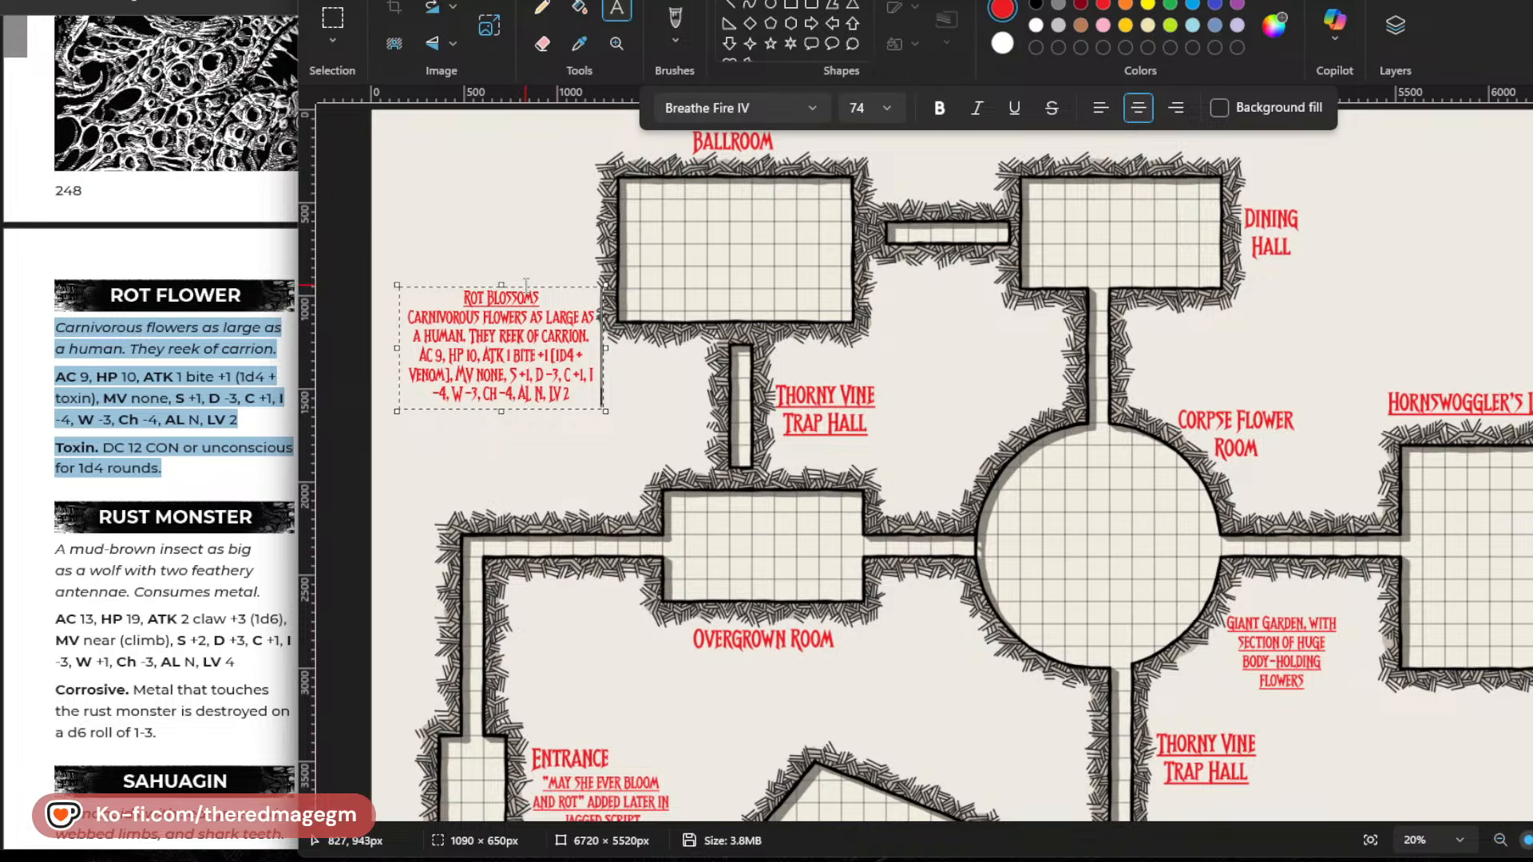
Move the Rot Blossoms note to the map's west edge, just above the corridor to the Overgrown Room, and commit it.
drag(525, 283, 500, 367)
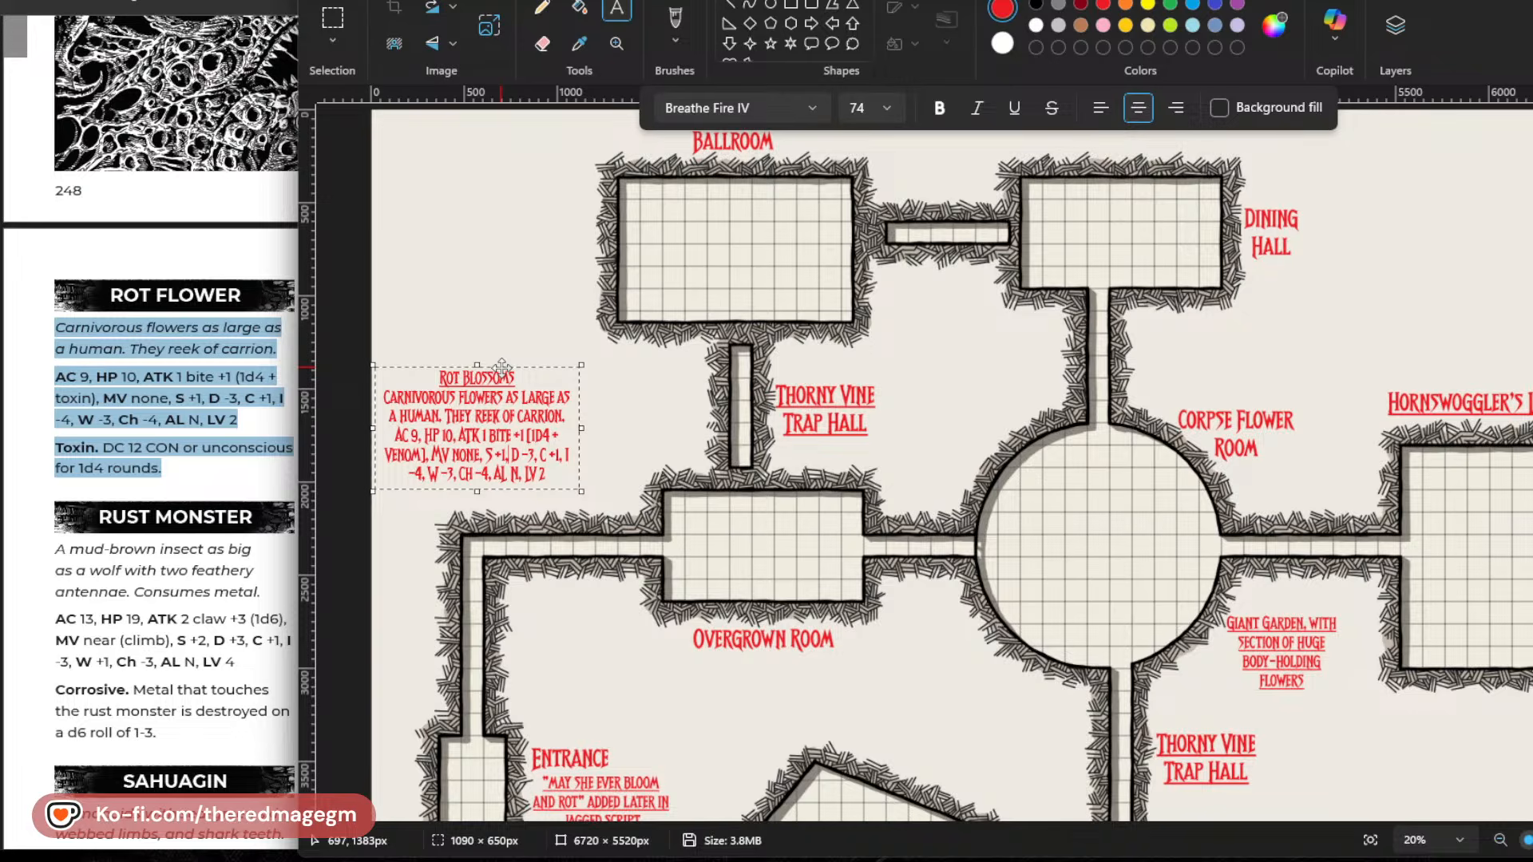
drag(501, 366, 497, 378)
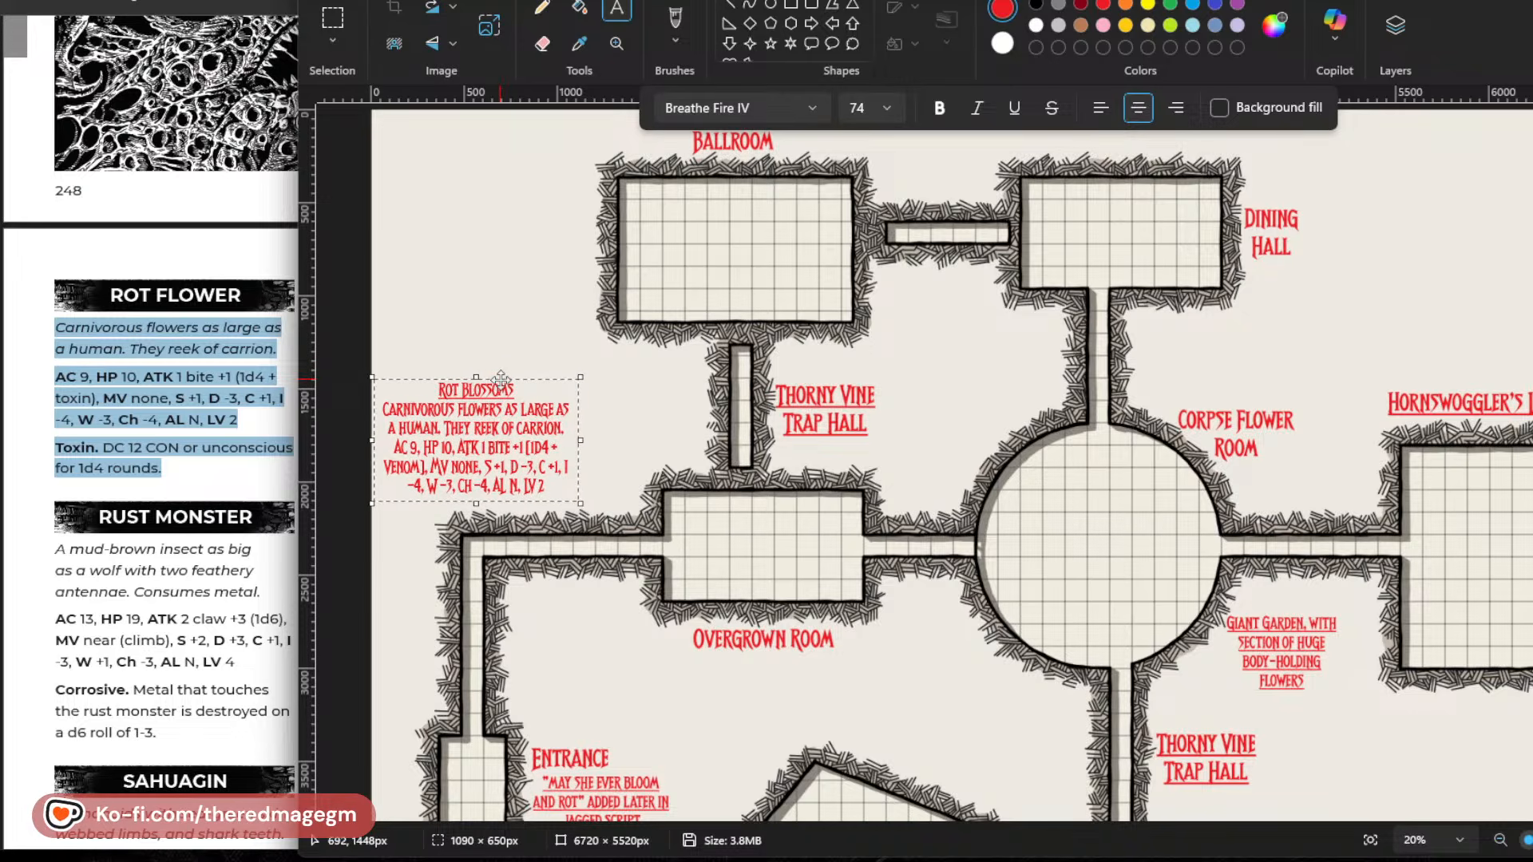
click(780, 659)
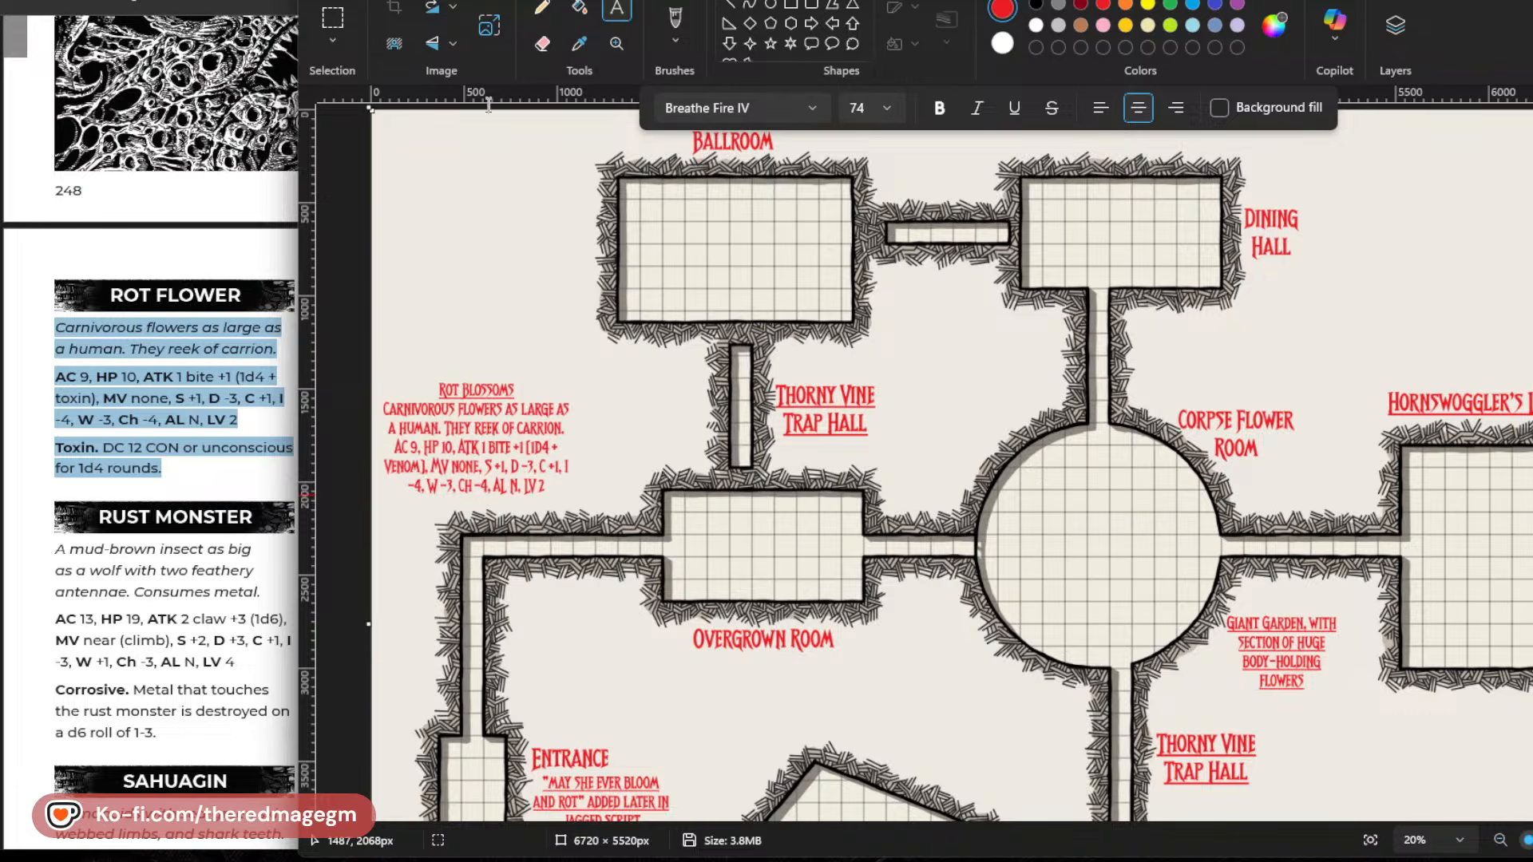
Save the map image with the added Rot Blossoms note.
click(447, 1)
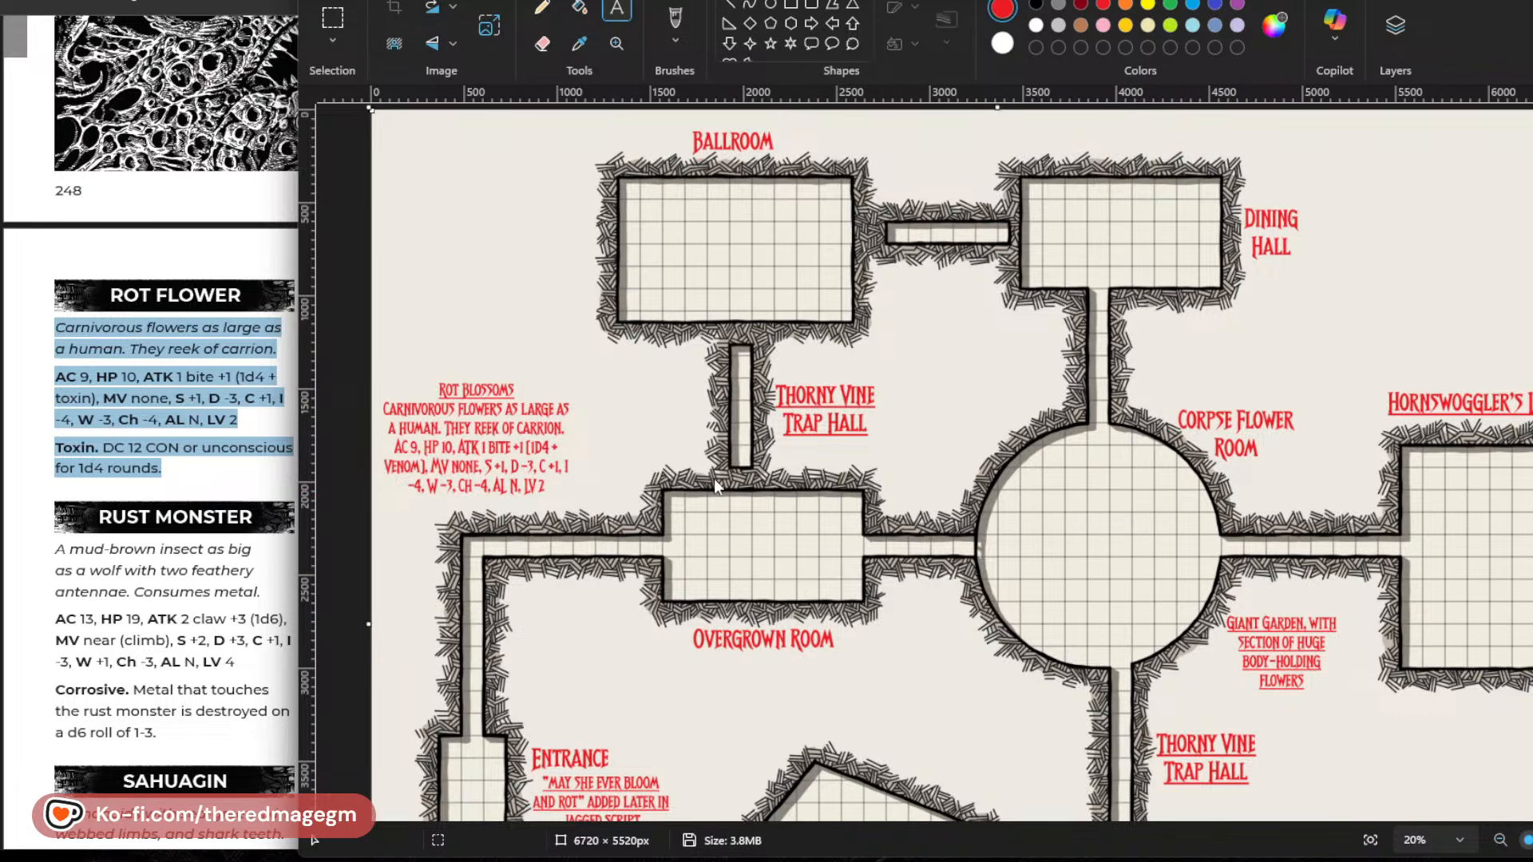
click(791, 464)
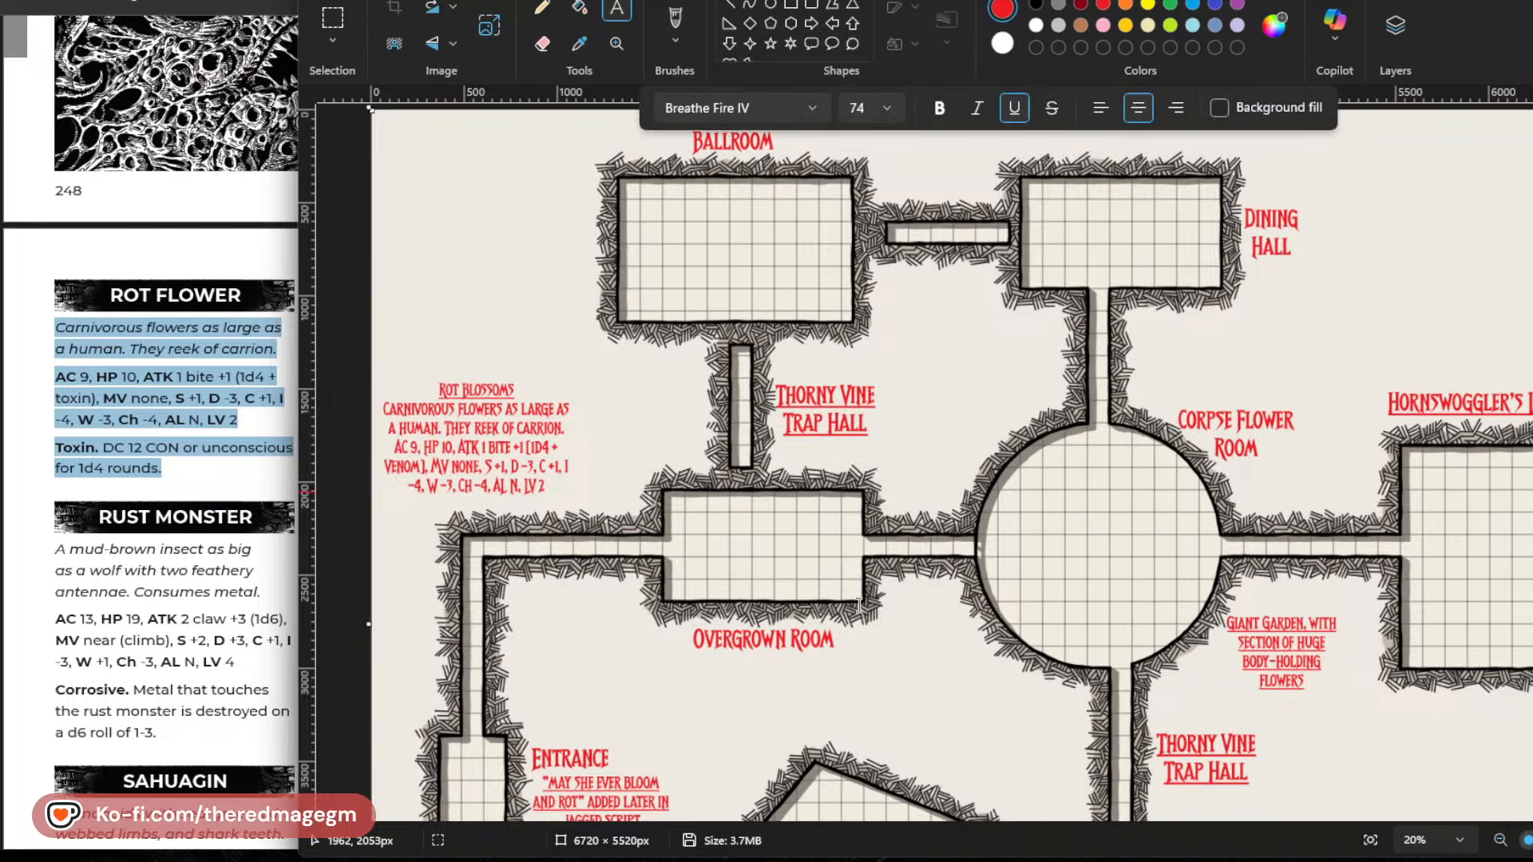
scroll(862, 598, down, 3)
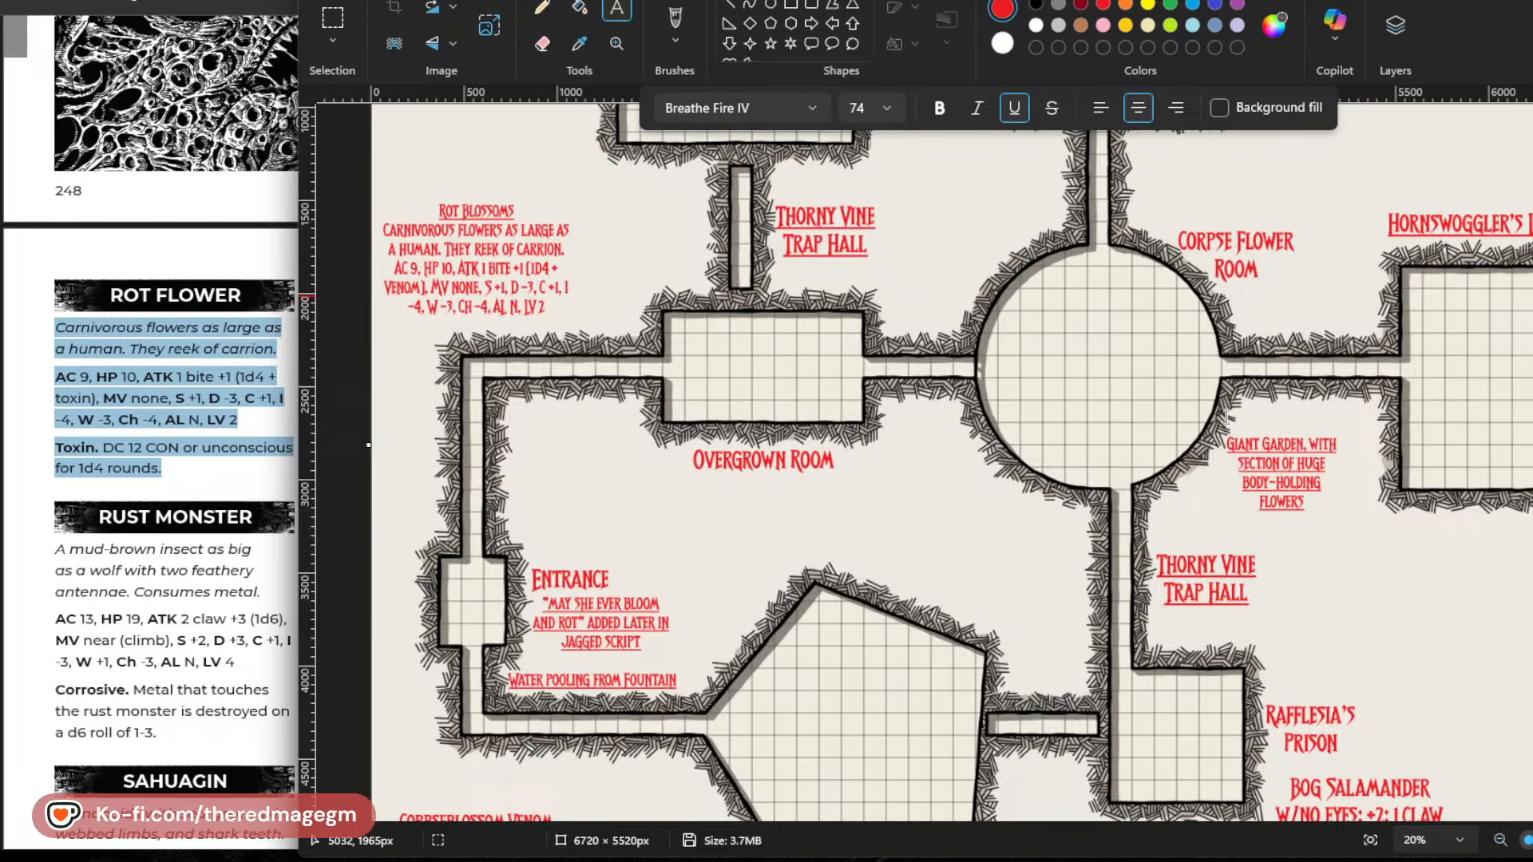
Start a note below the Overgrown Room label with the text "Part cloak room, part".
scroll(853, 376, up, 3)
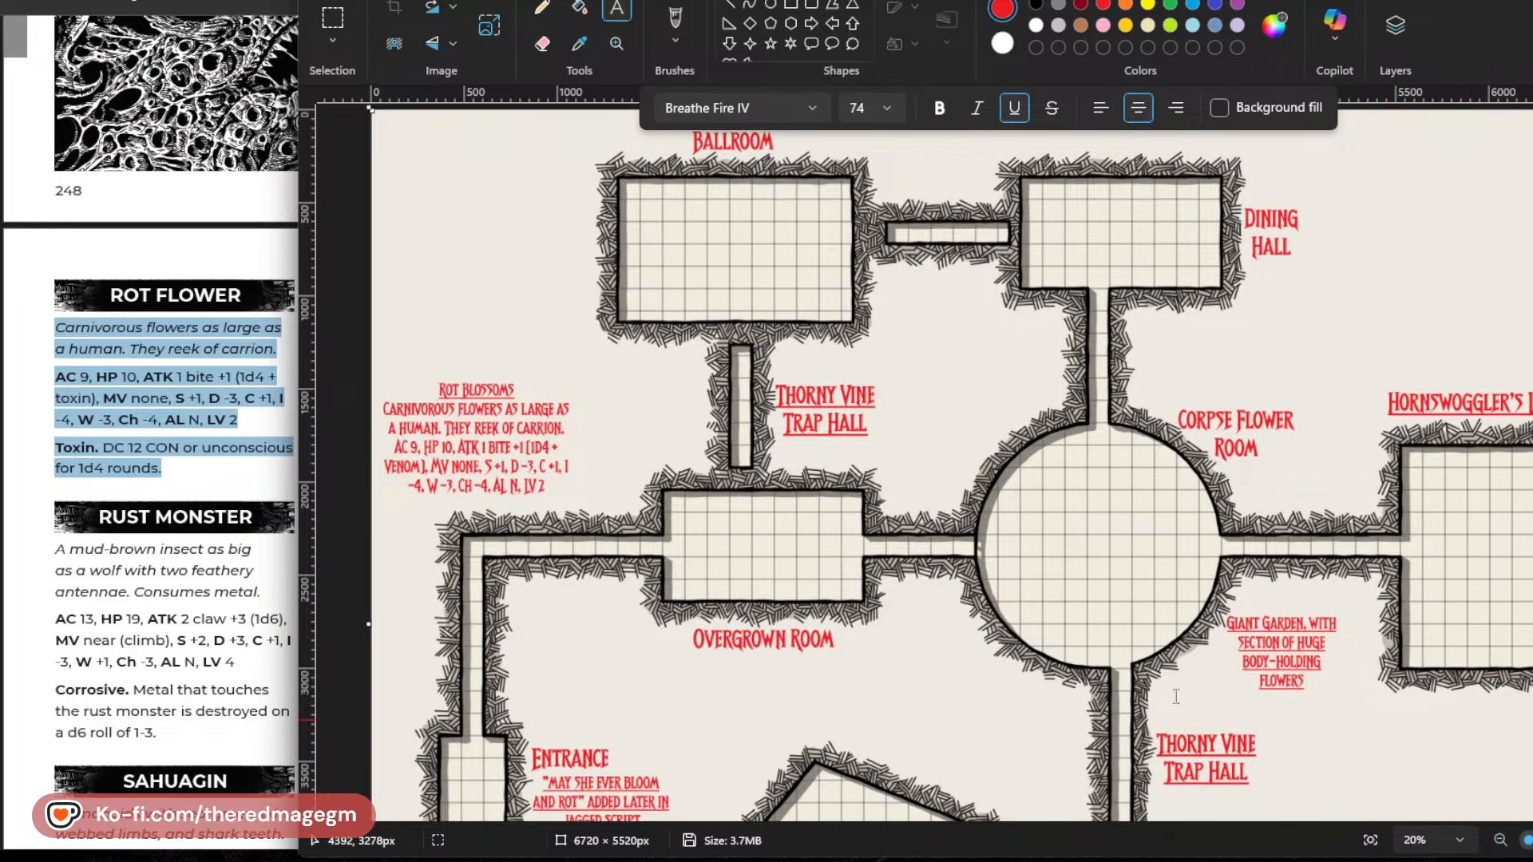
scroll(832, 479, down, 3)
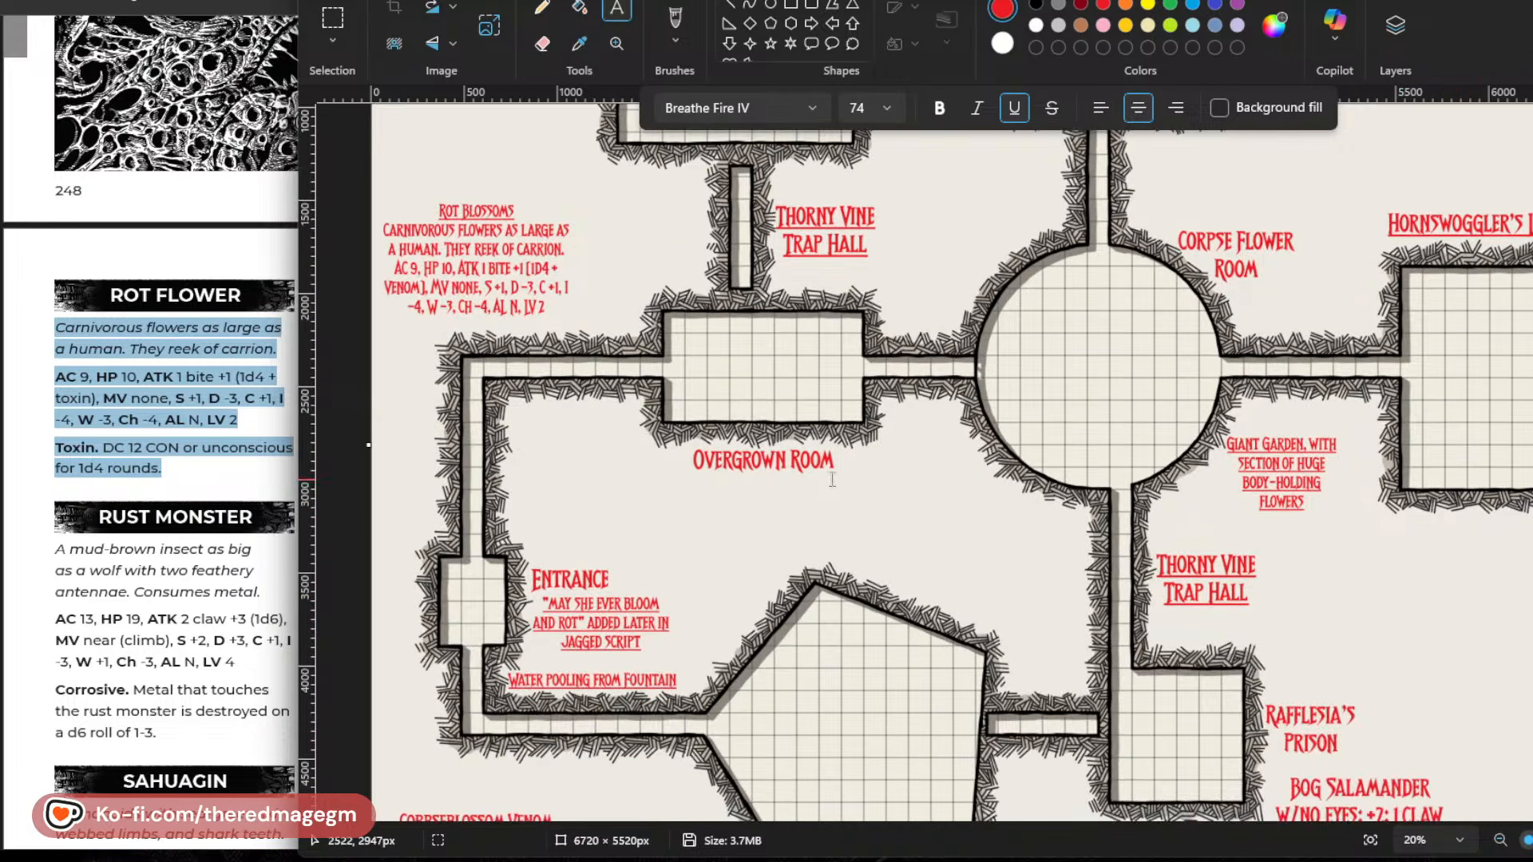
click(646, 497)
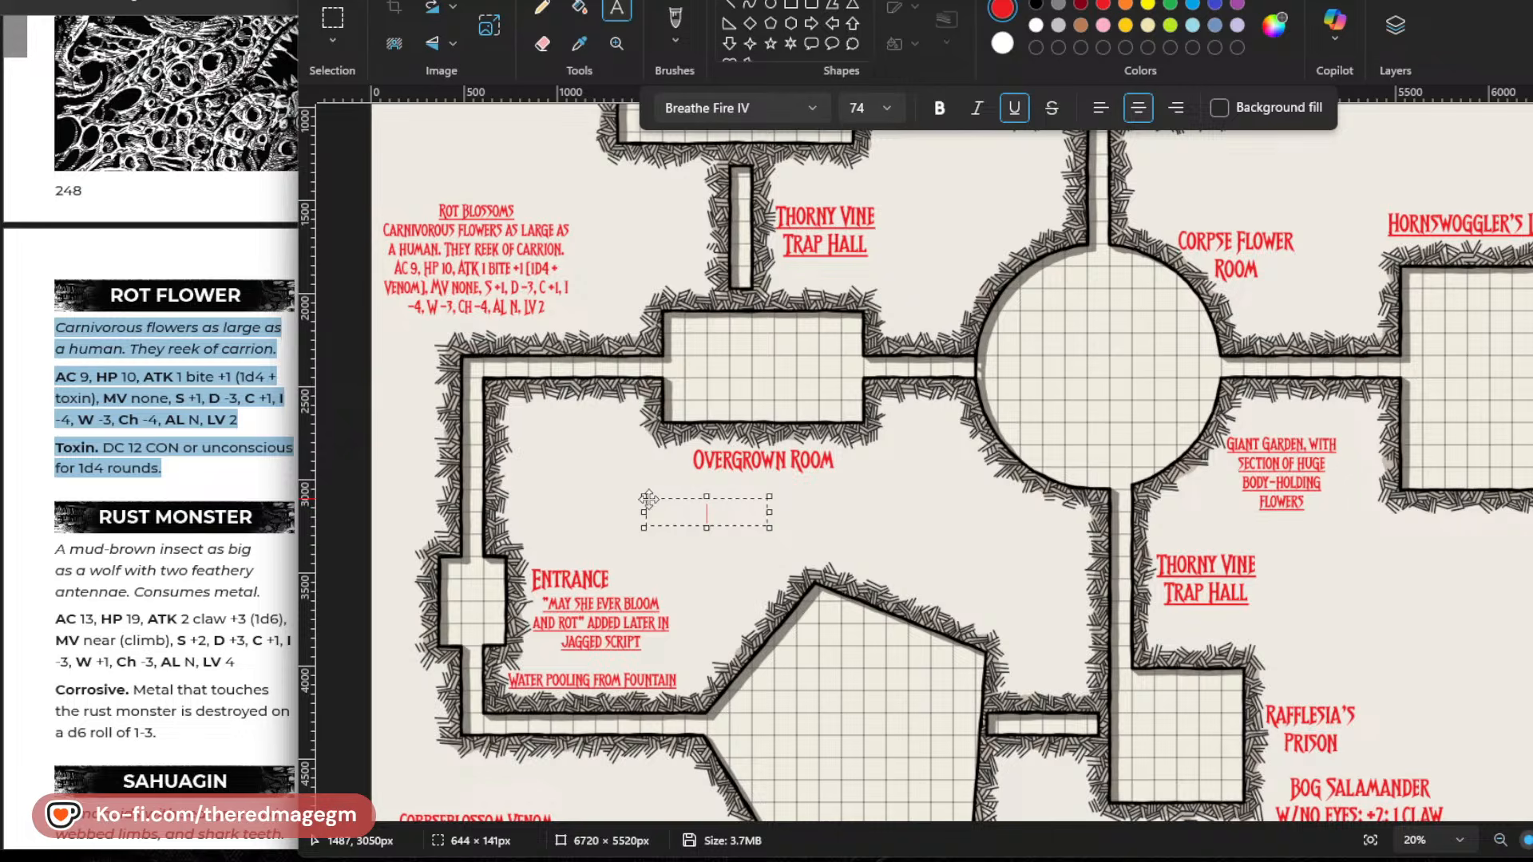
text(A PLACE OF)
key(BackSpace)
key(BackSpace)
key(BackSpace)
key(BackSpace)
key(BackSpace)
key(BackSpace)
key(BackSpace)
key(BackSpace)
key(BackSpace)
key(BackSpace)
text(PART CLOAK-RO)
key(BackSpace)
key(BackSpace)
key(BackSpace)
text(ROOM, PAR)
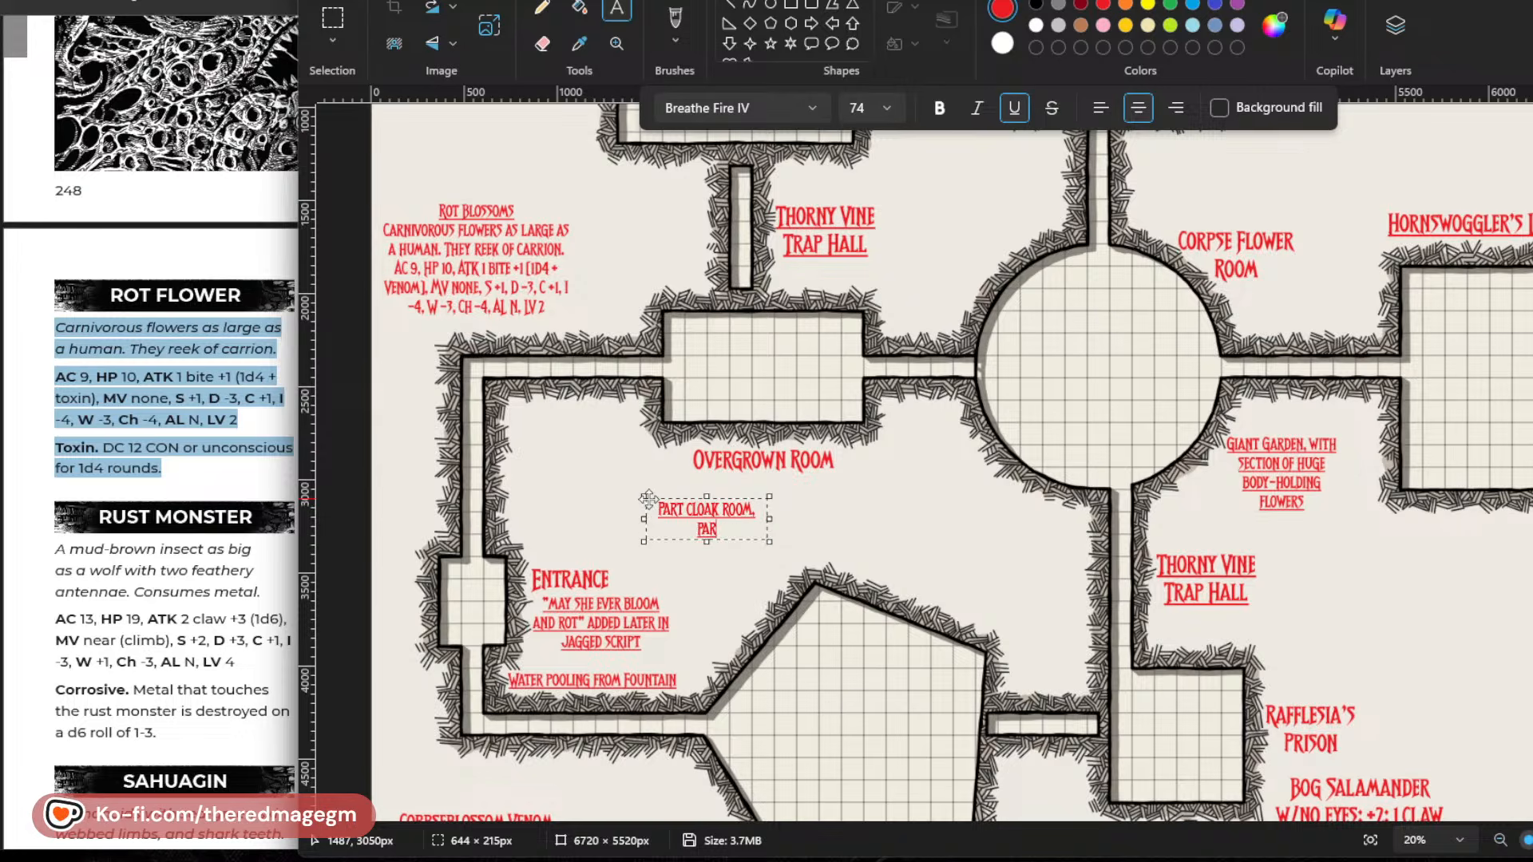
text(T)
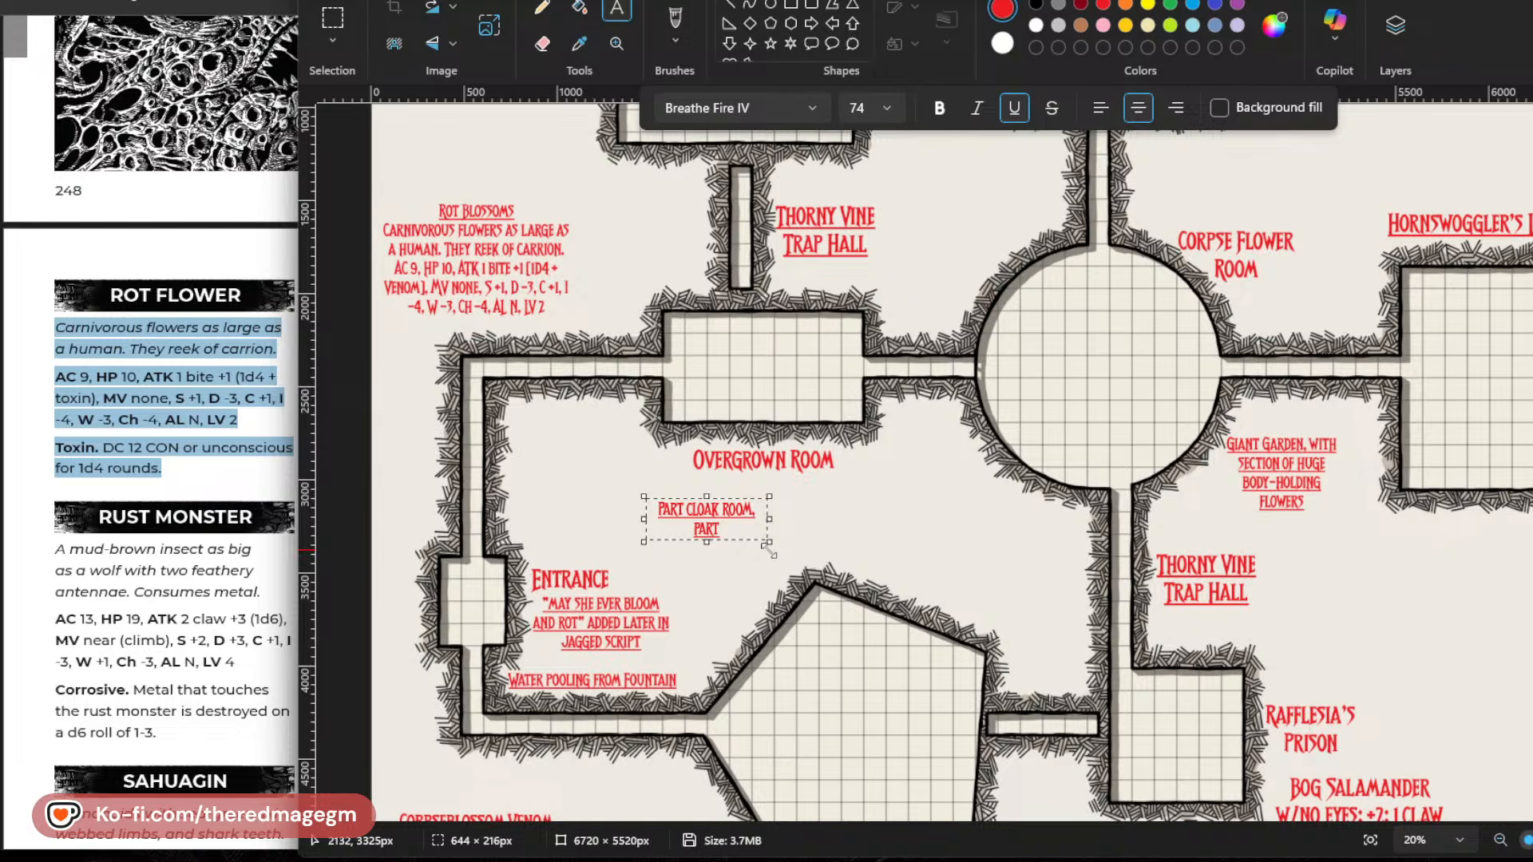
Enlarge the note's text box to about 1370 × 435 px and complete its first line with "Foyer".
drag(769, 551, 904, 582)
text(FO)
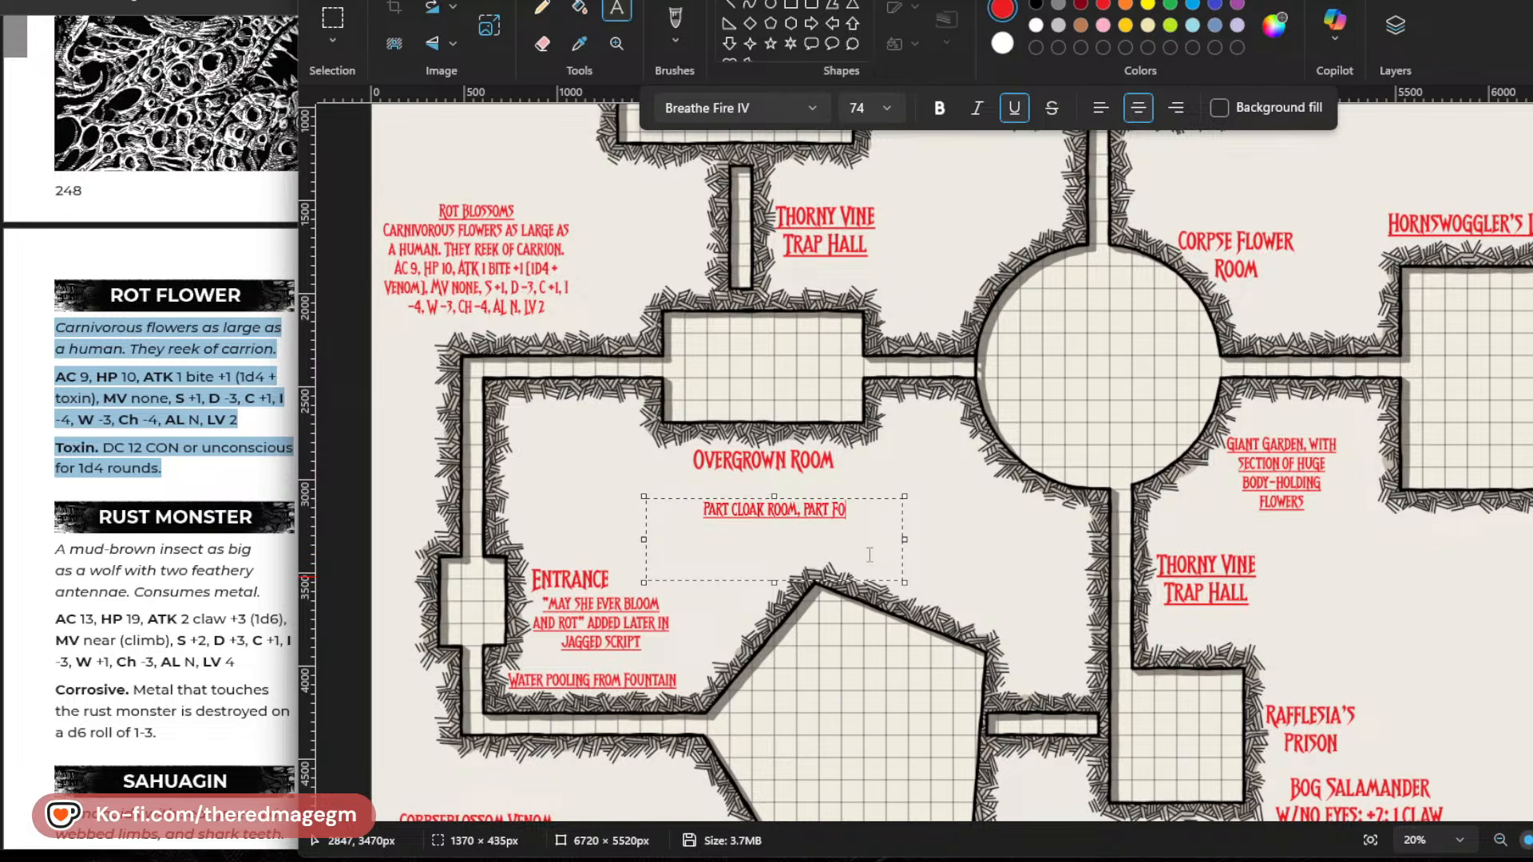
text(YER,)
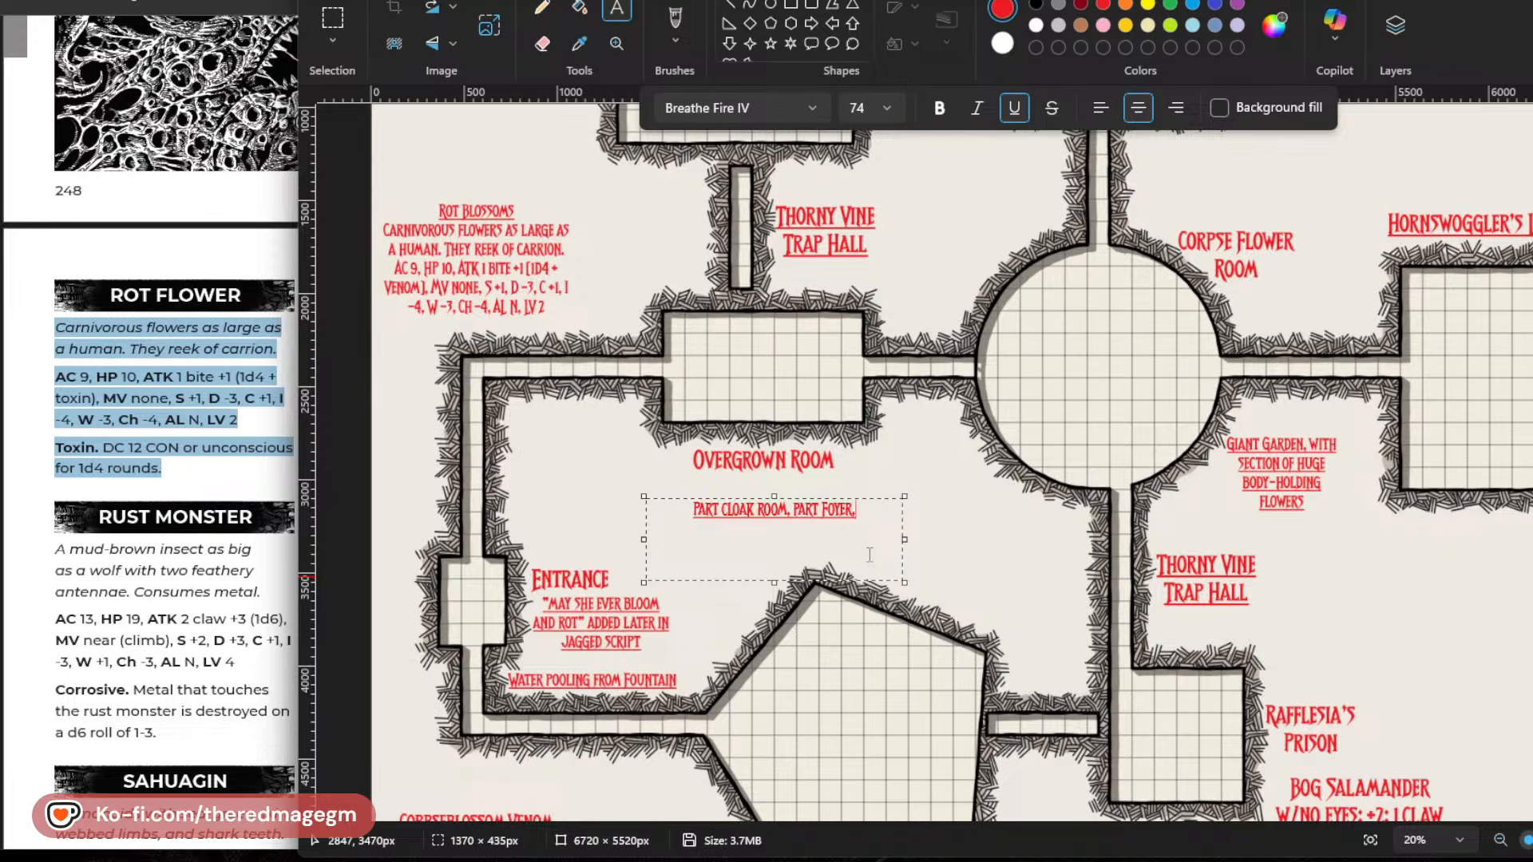
key(BackSpace)
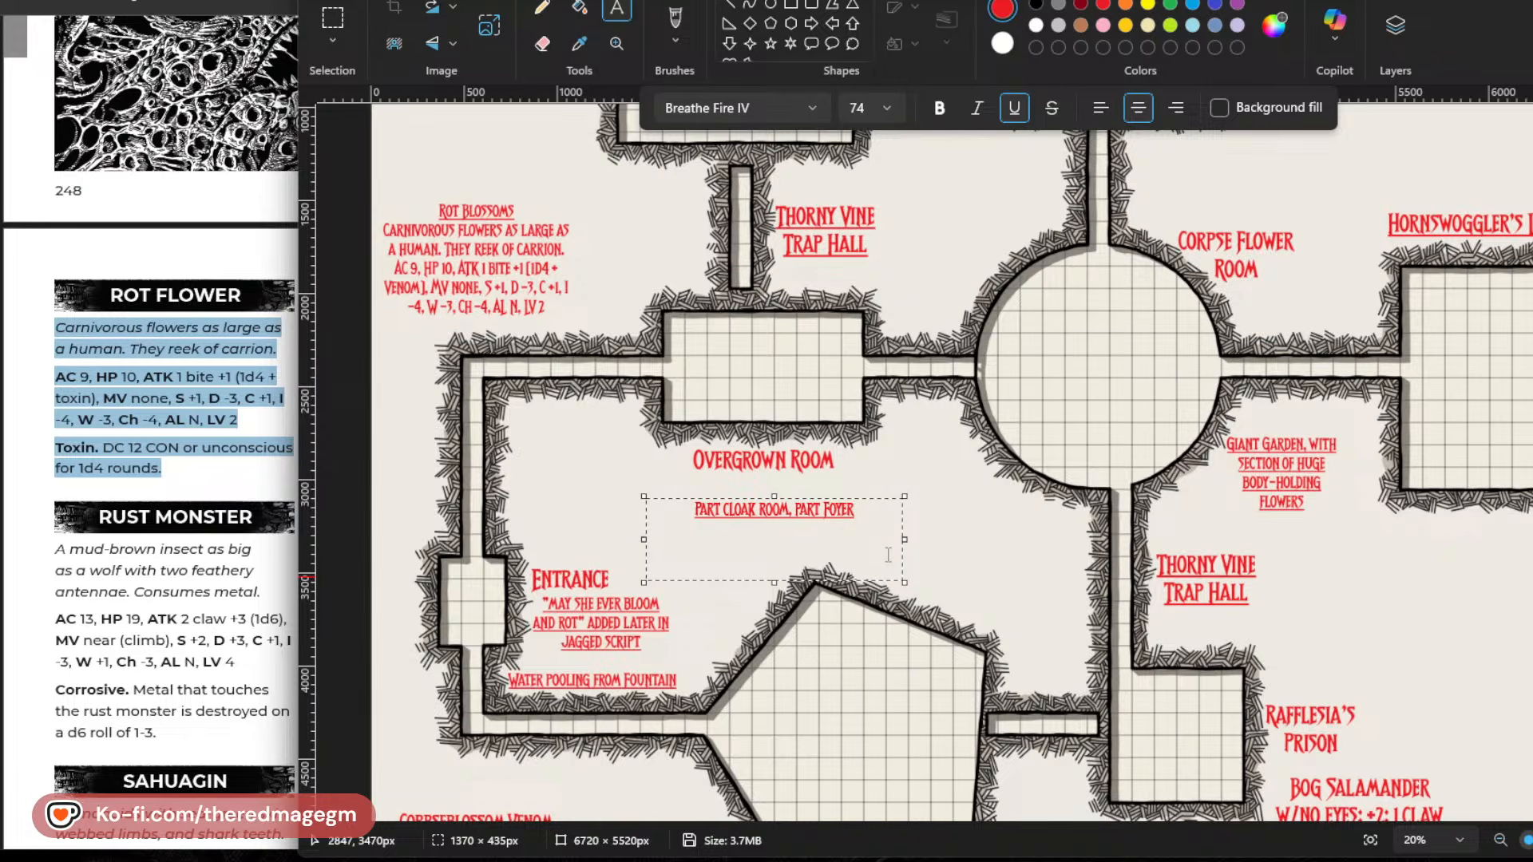
Switch the reference reader to the Rotting Gardens adventure and review its Overgrown Room entry.
click(262, 591)
scroll(262, 592, up, 8)
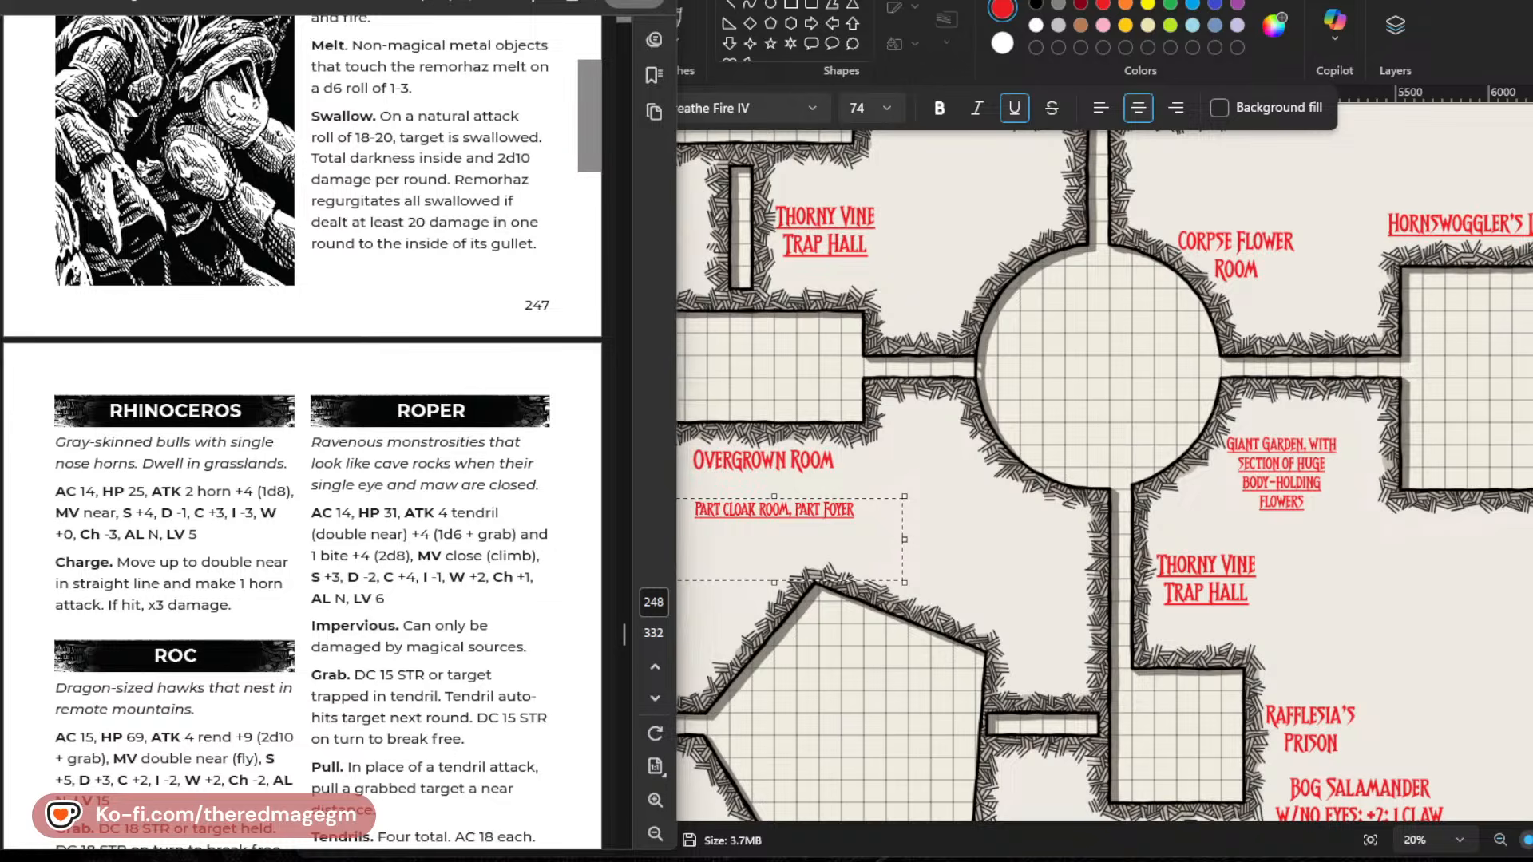
click(231, 1)
click(128, 2)
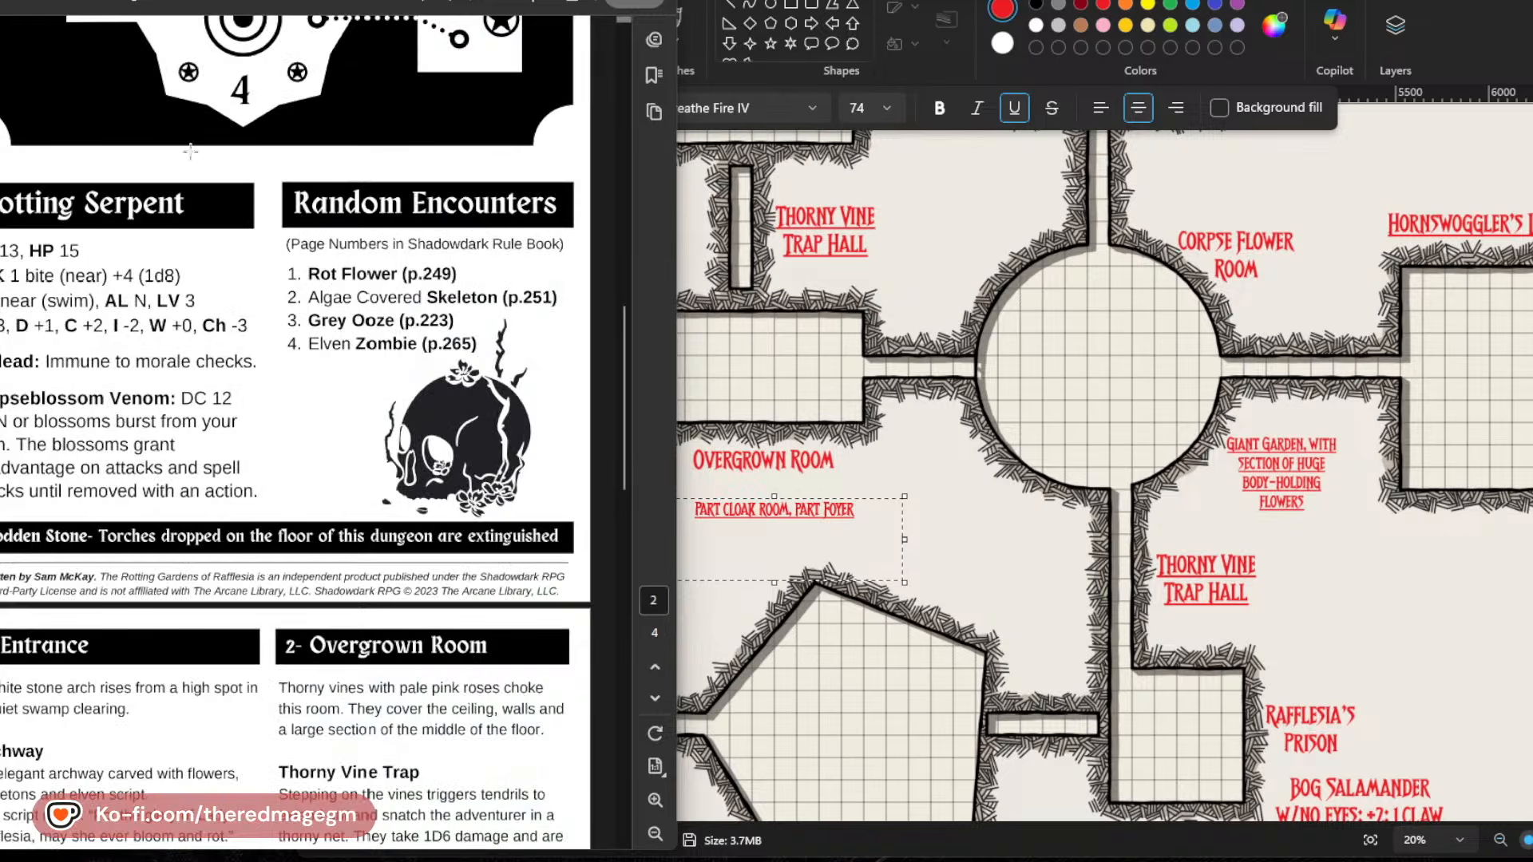
scroll(345, 452, down, 3)
scroll(345, 452, down, 1)
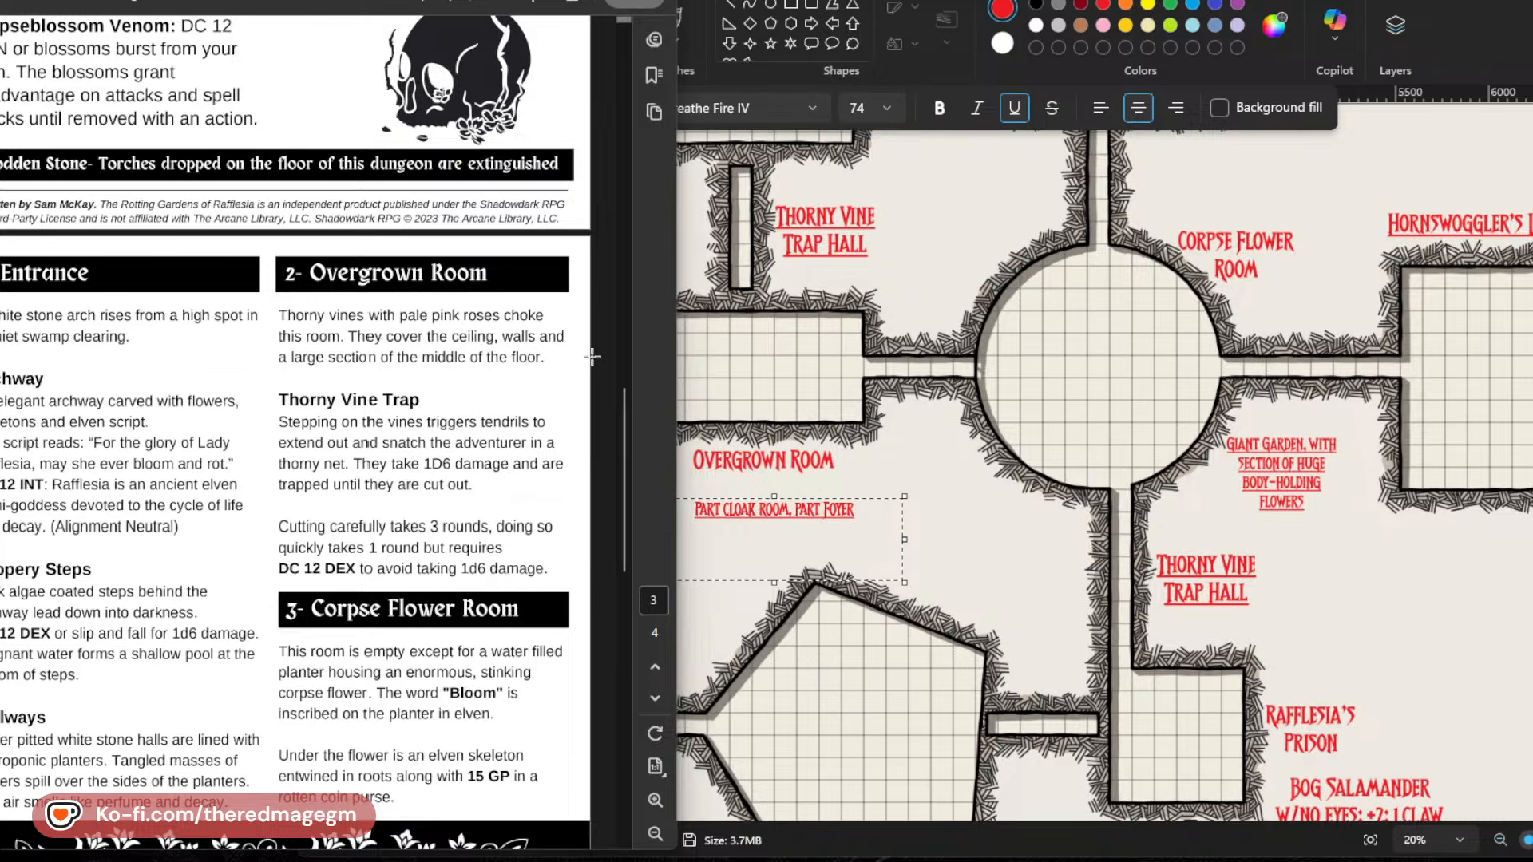
Back in the map's Overgrown Room note, add a second line beginning "Among the tattered remnents of".
click(825, 544)
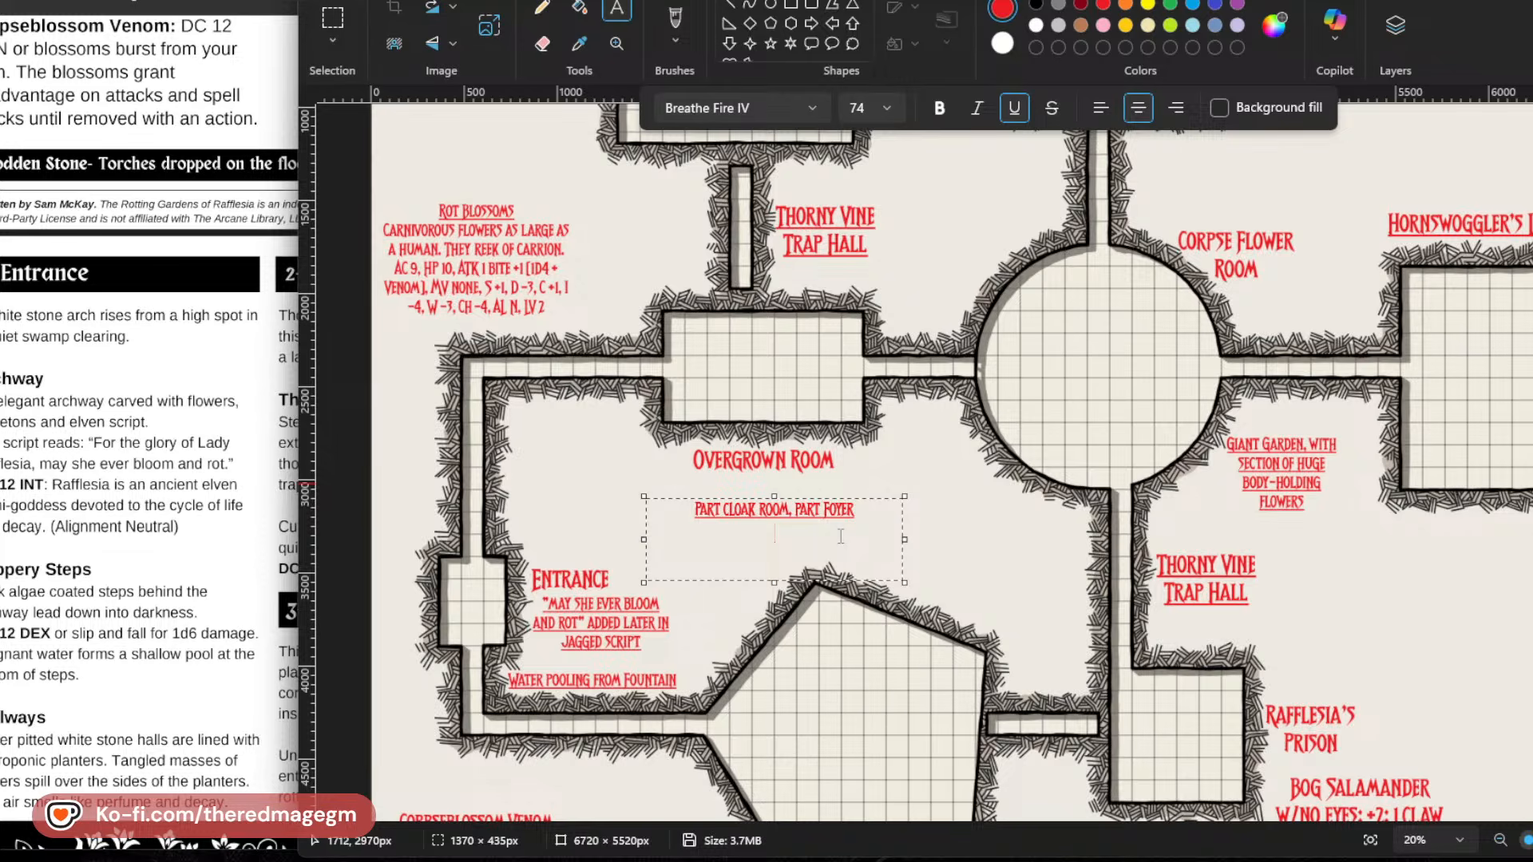
text(AMONG T)
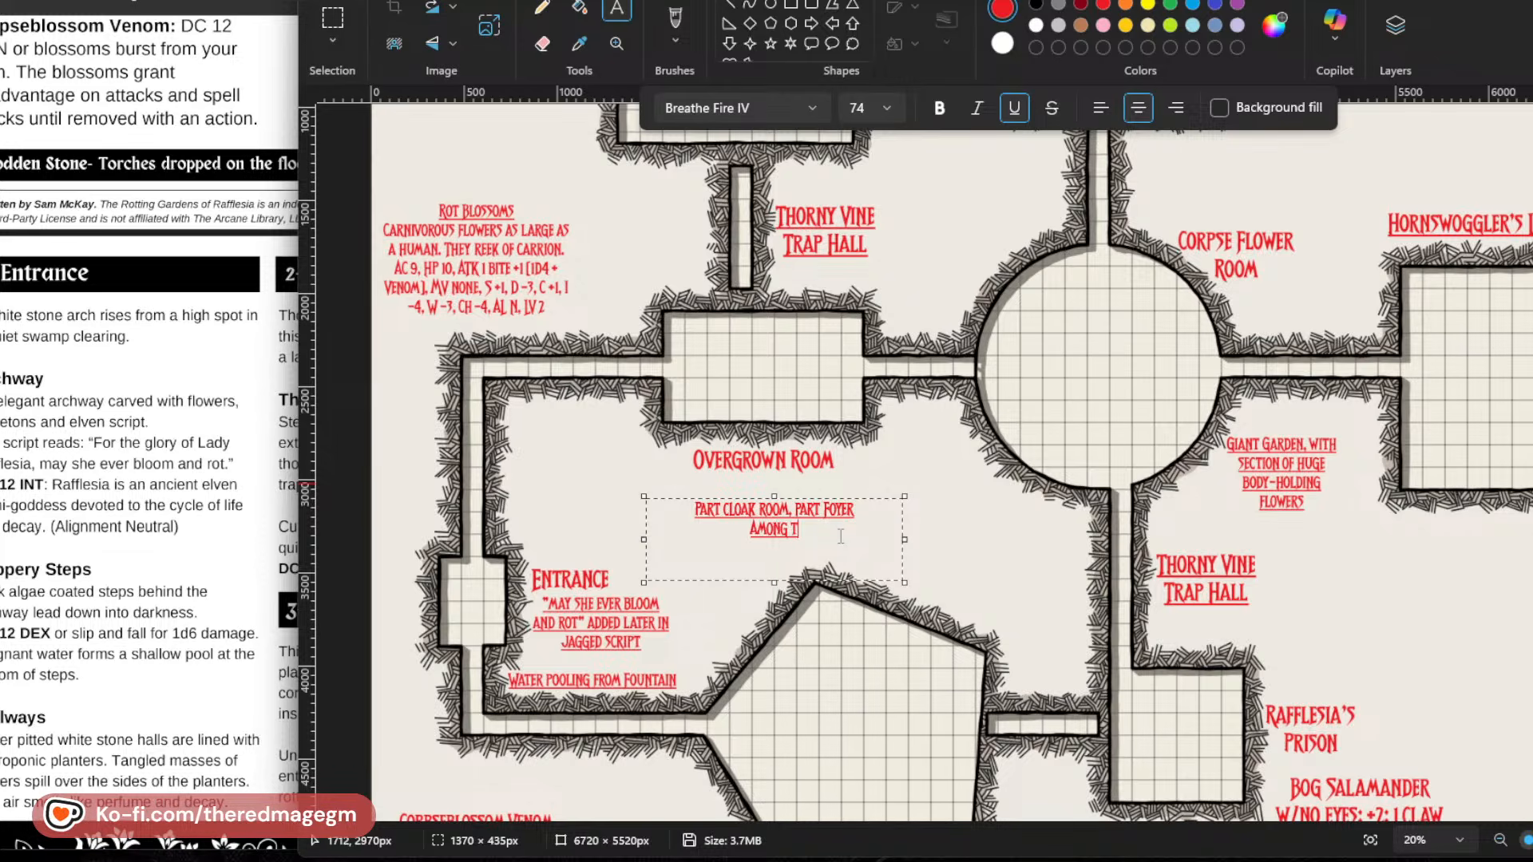
text(HE TATTERD)
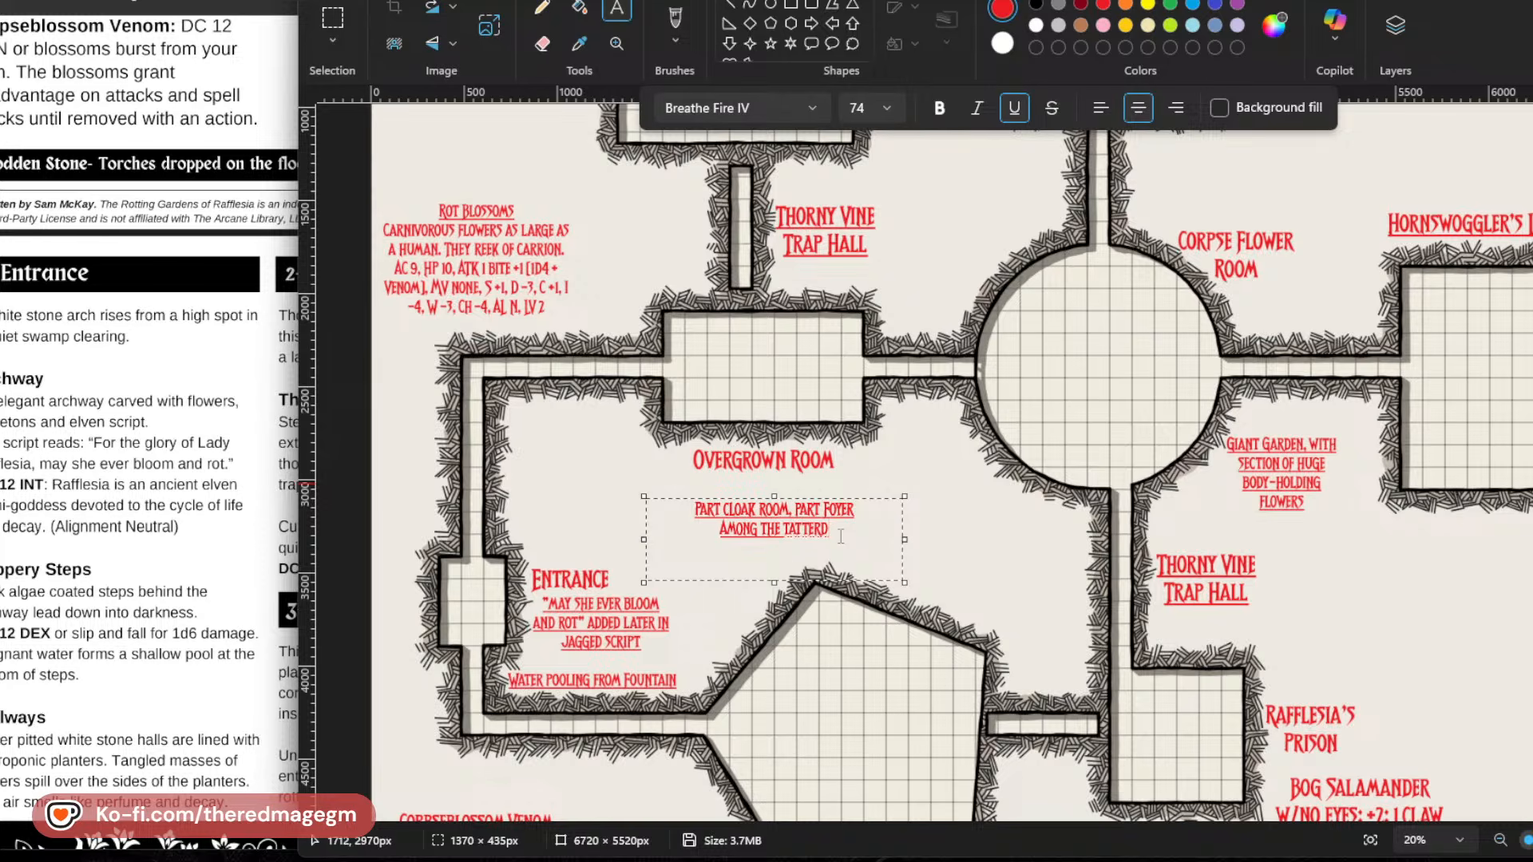
key(BackSpace)
text(ED REMNANYTS)
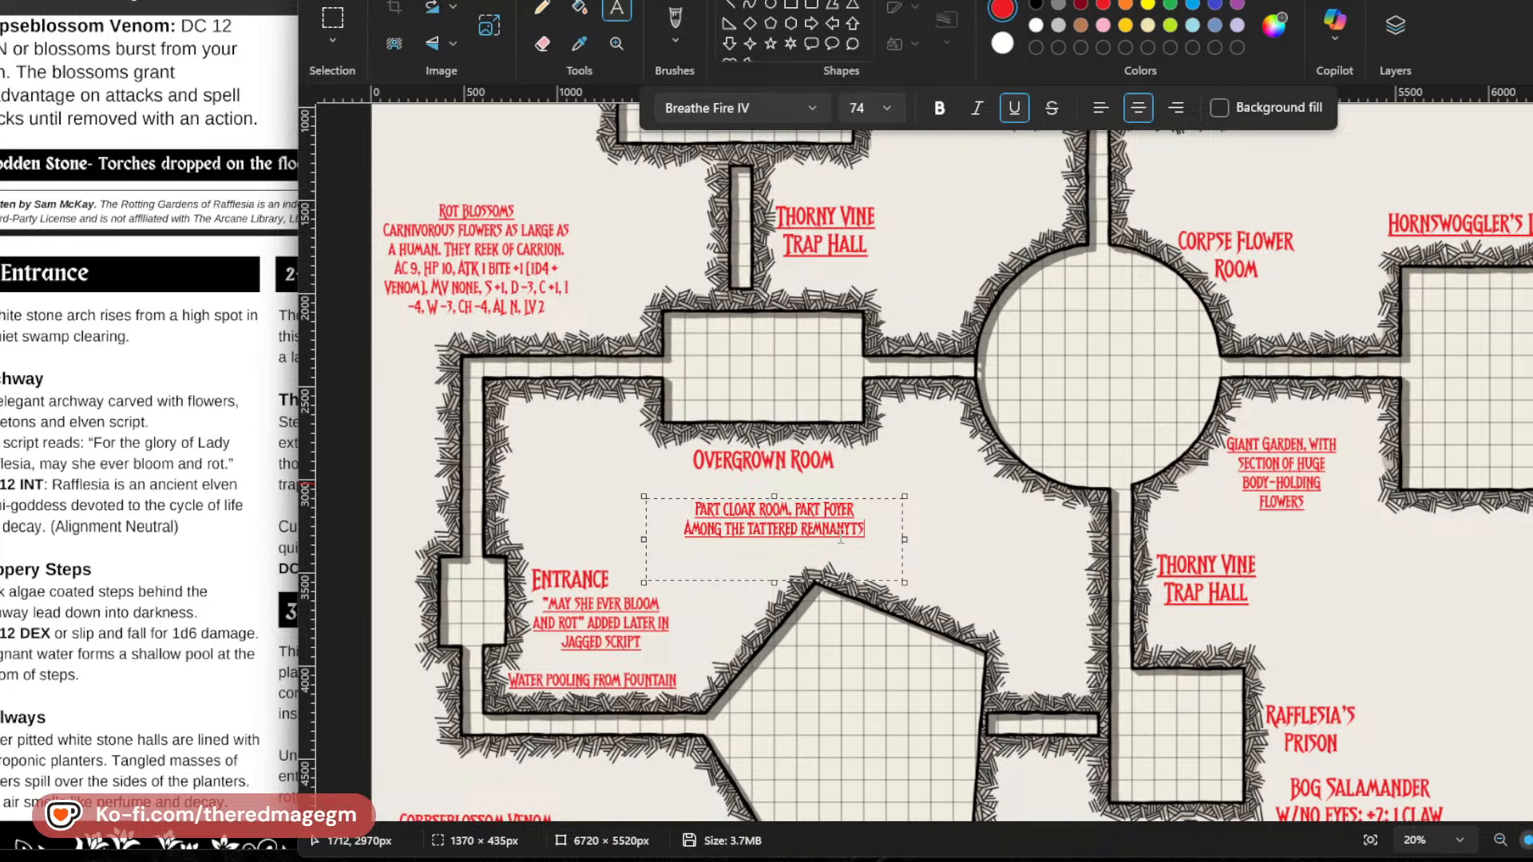
key(BackSpace)
key(BackSpace)
key(BackSpace)
text(TS OF)
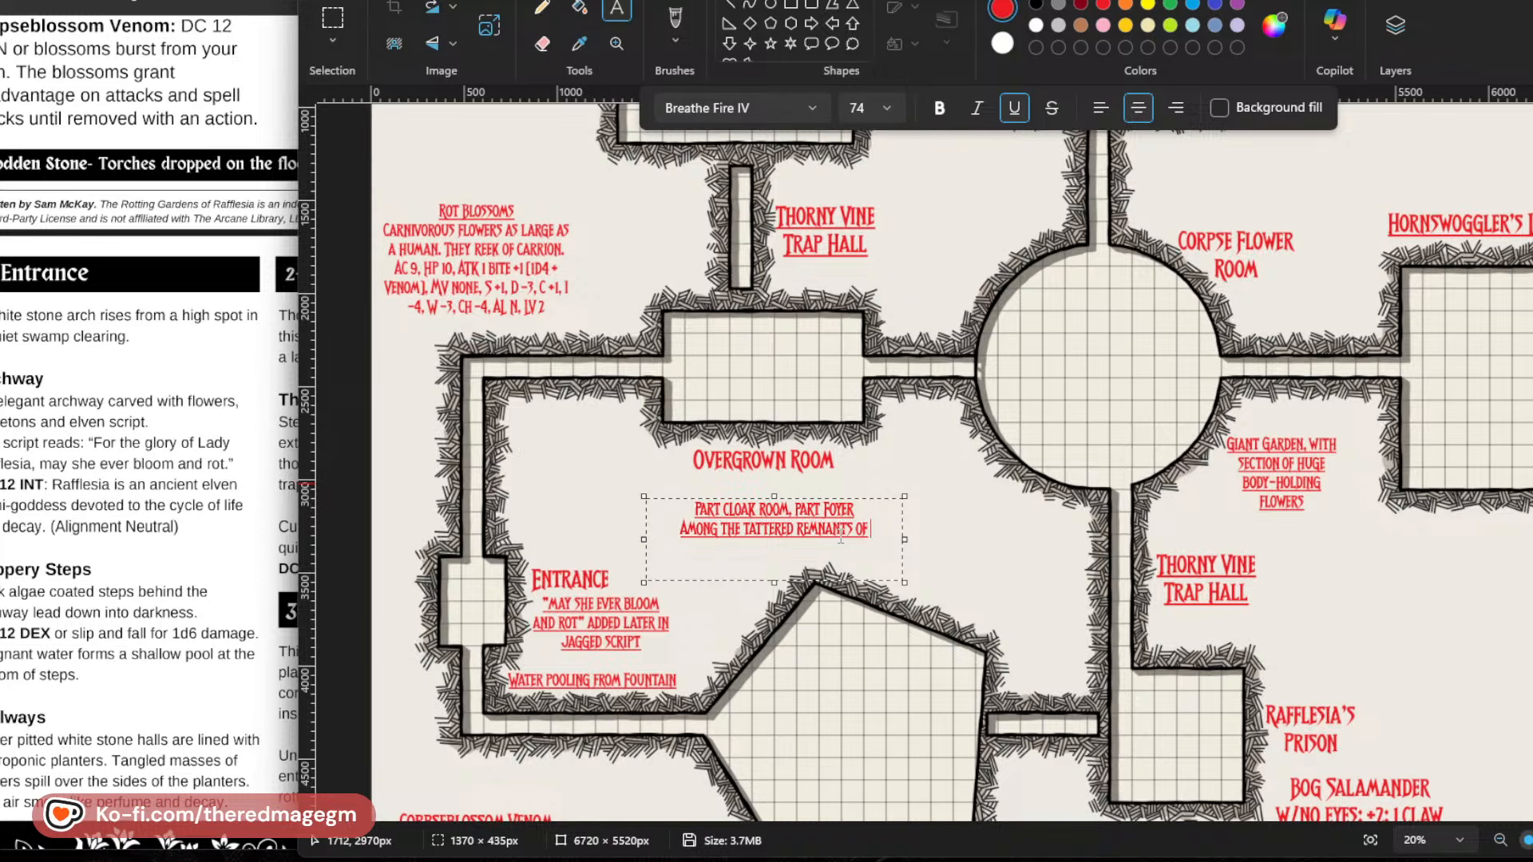
key(BackSpace)
key(BackSpace)
key(BackSpace)
key(BackSpace)
key(BackSpace)
key(BackSpace)
key(BackSpace)
key(BackSpace)
text(ENTS)
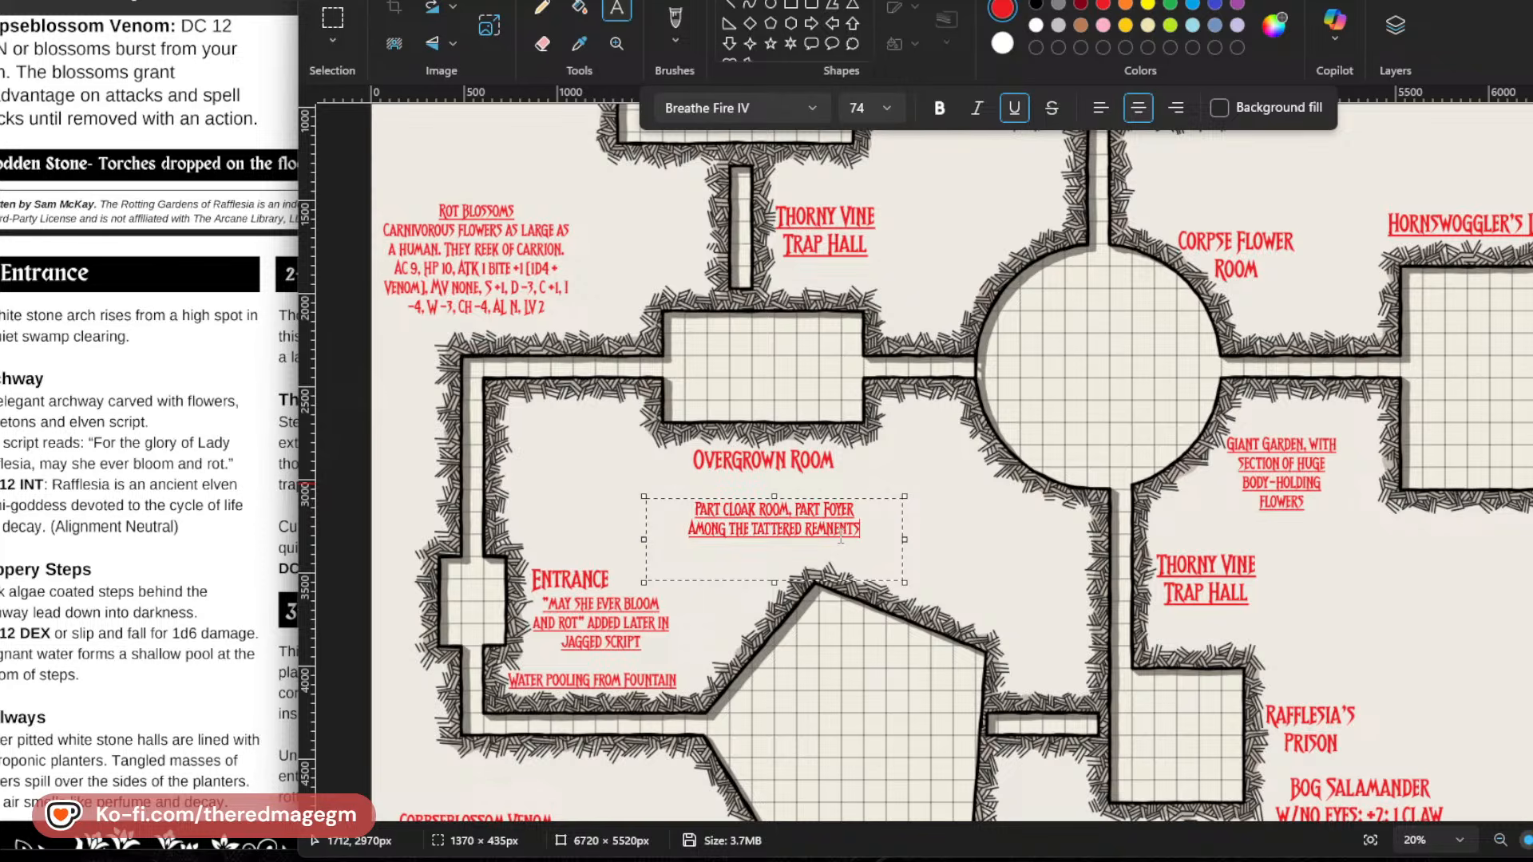
text( OF CLOA)
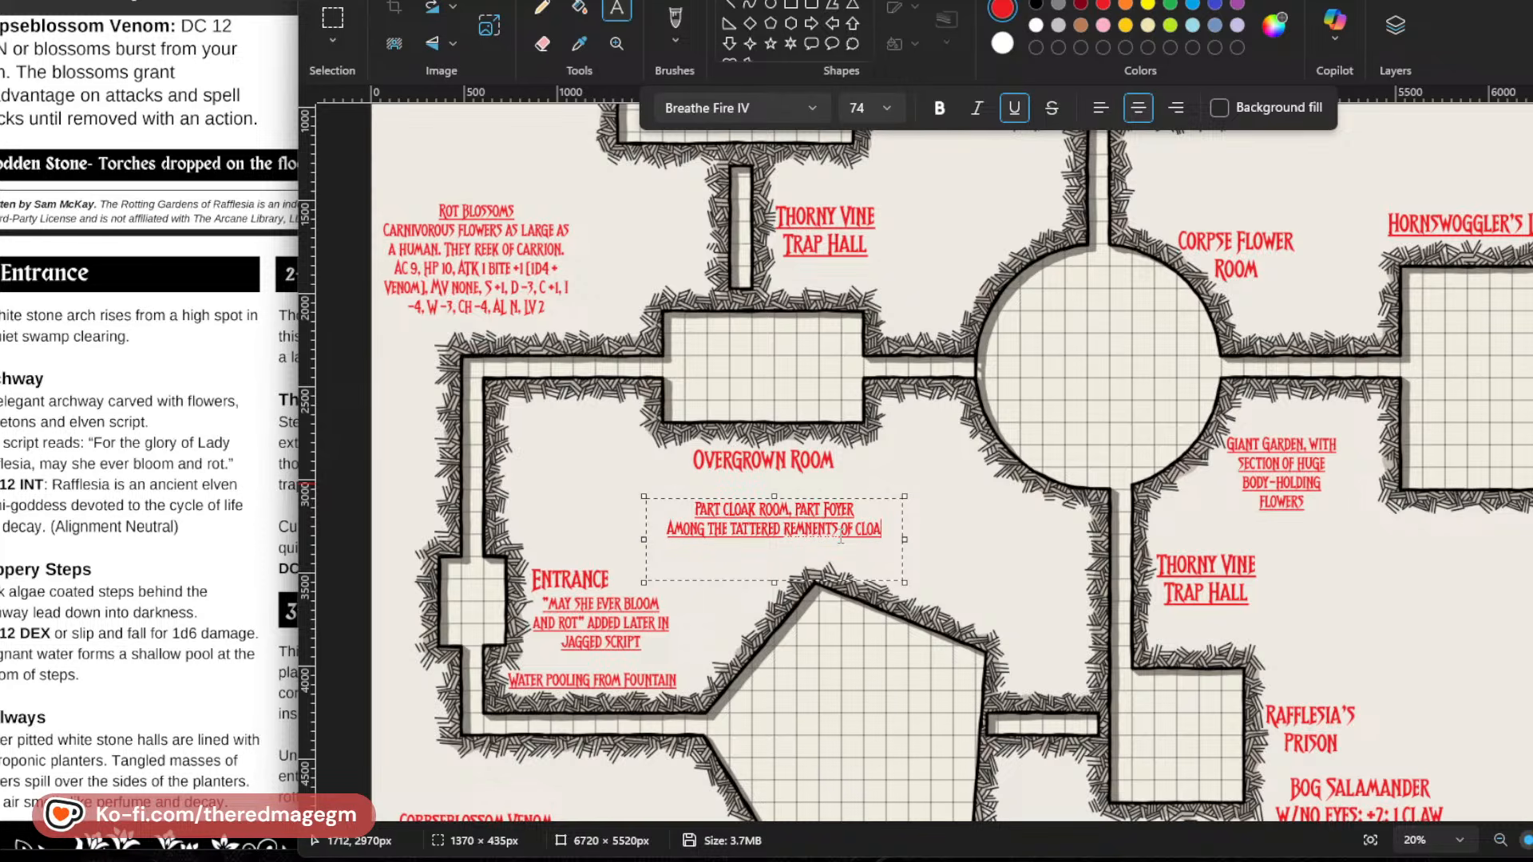
text(MS)
Continue the Overgrown Room note with "cloaks and robes, a".
key(BackSpace)
key(BackSpace)
text(K)
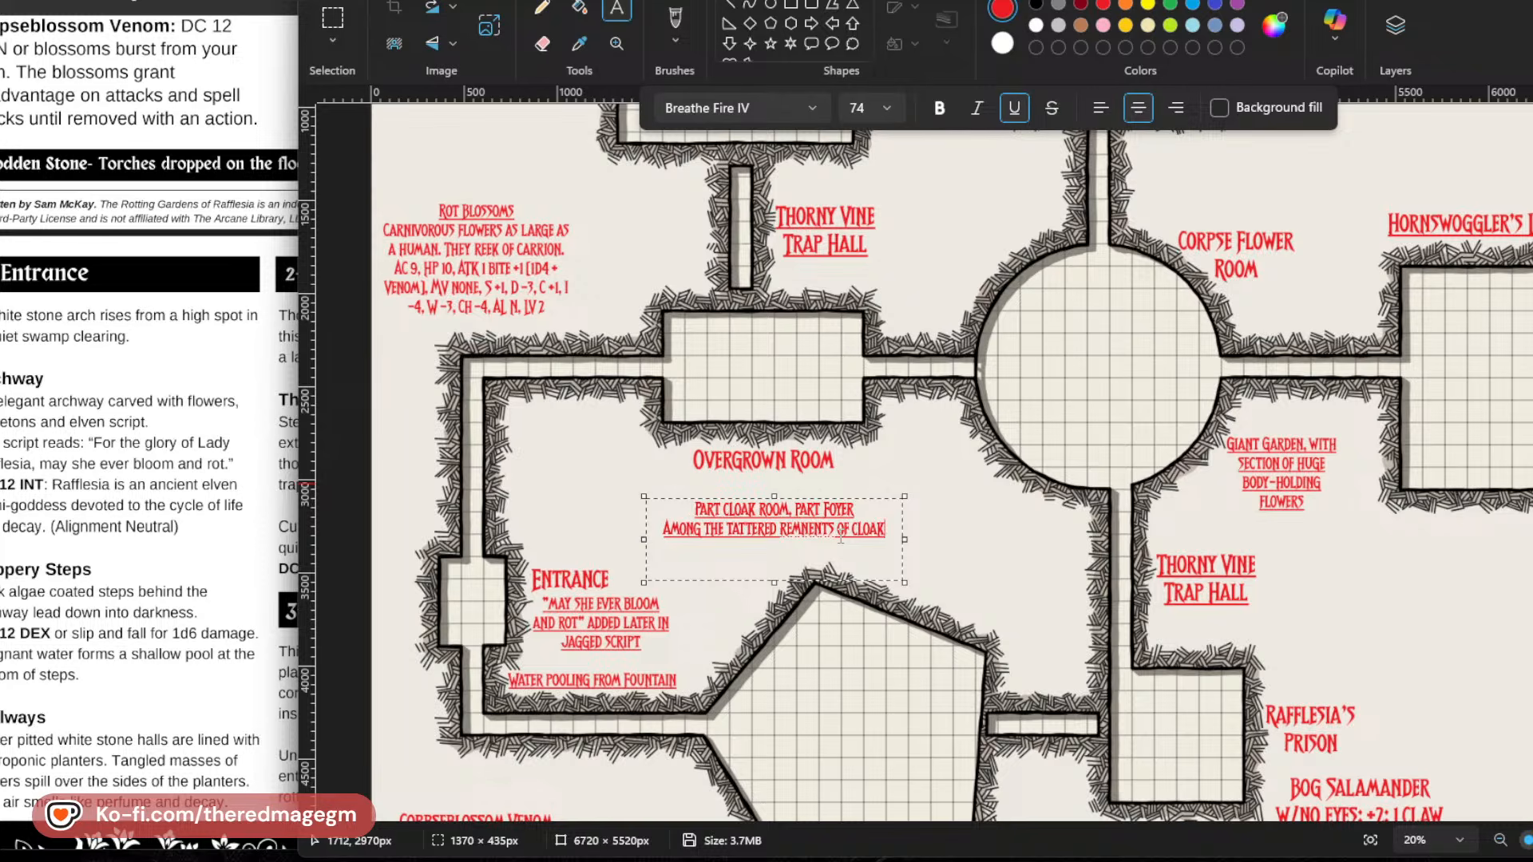
text(S AND ROBES,)
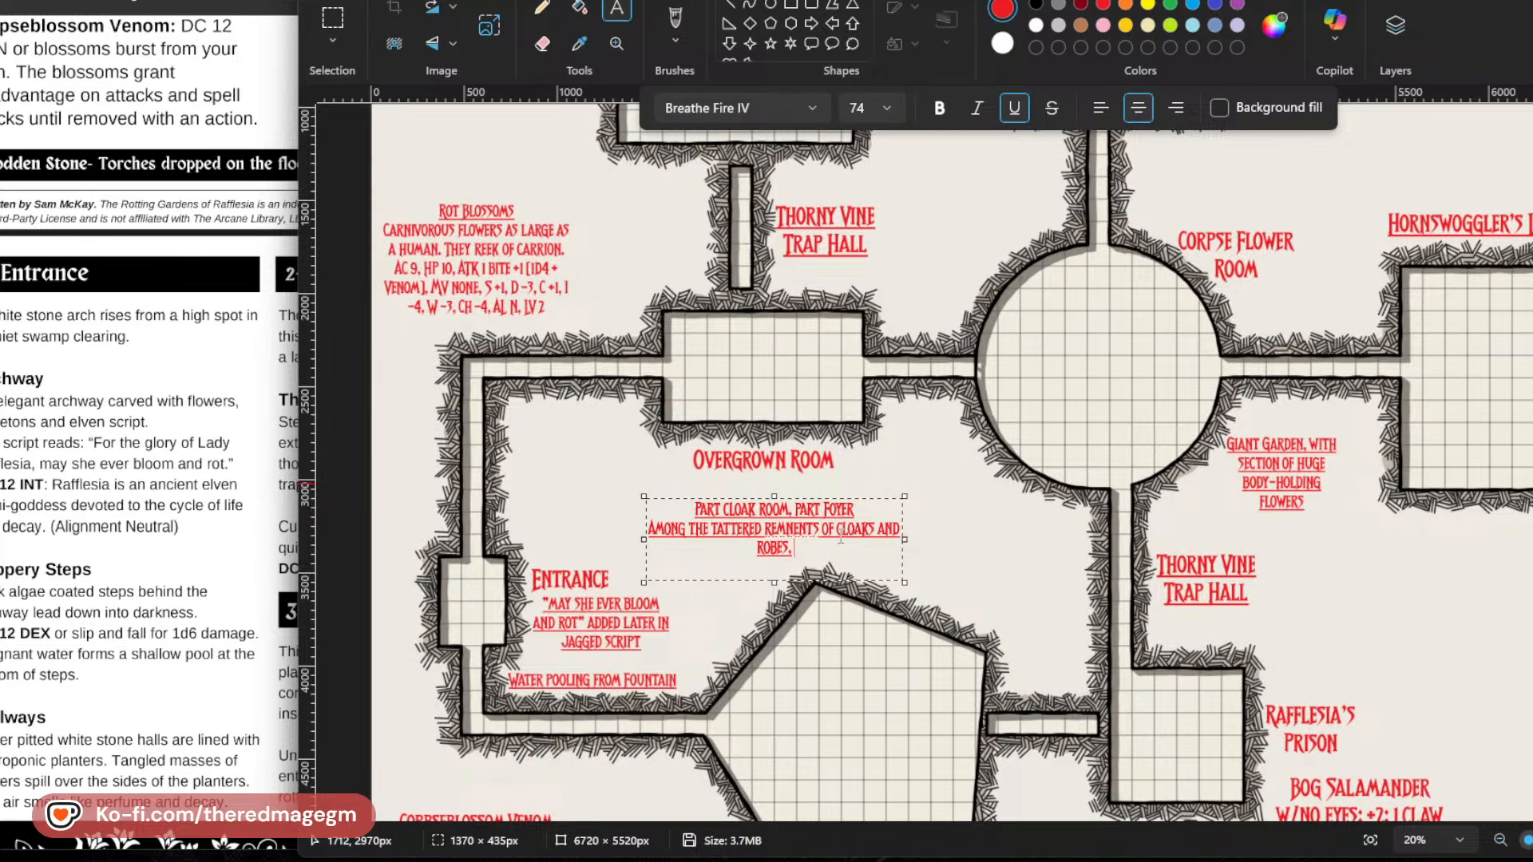
text(A )
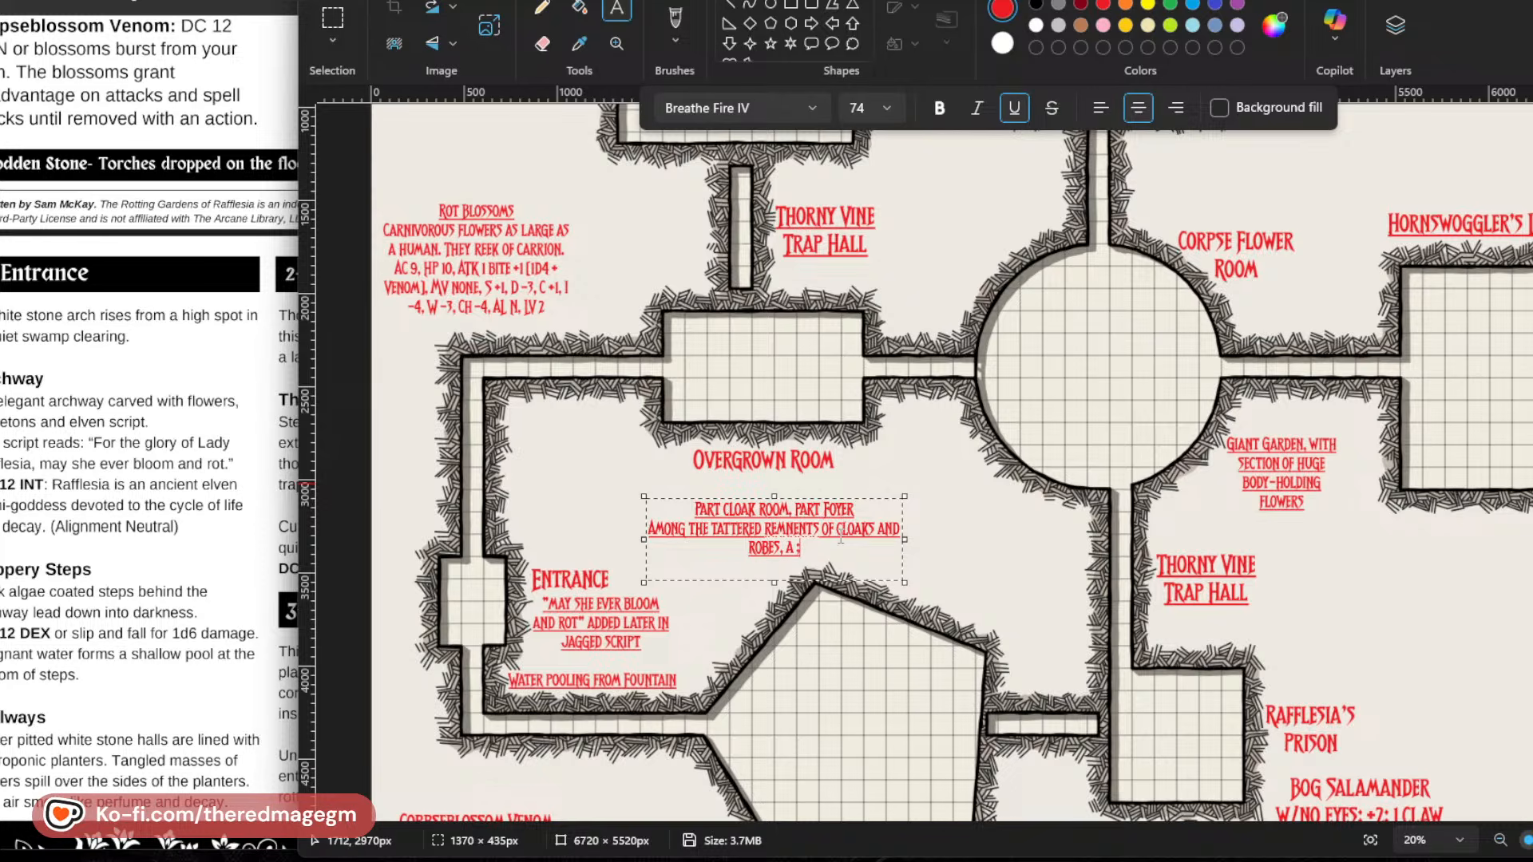
text(LOST MAP)
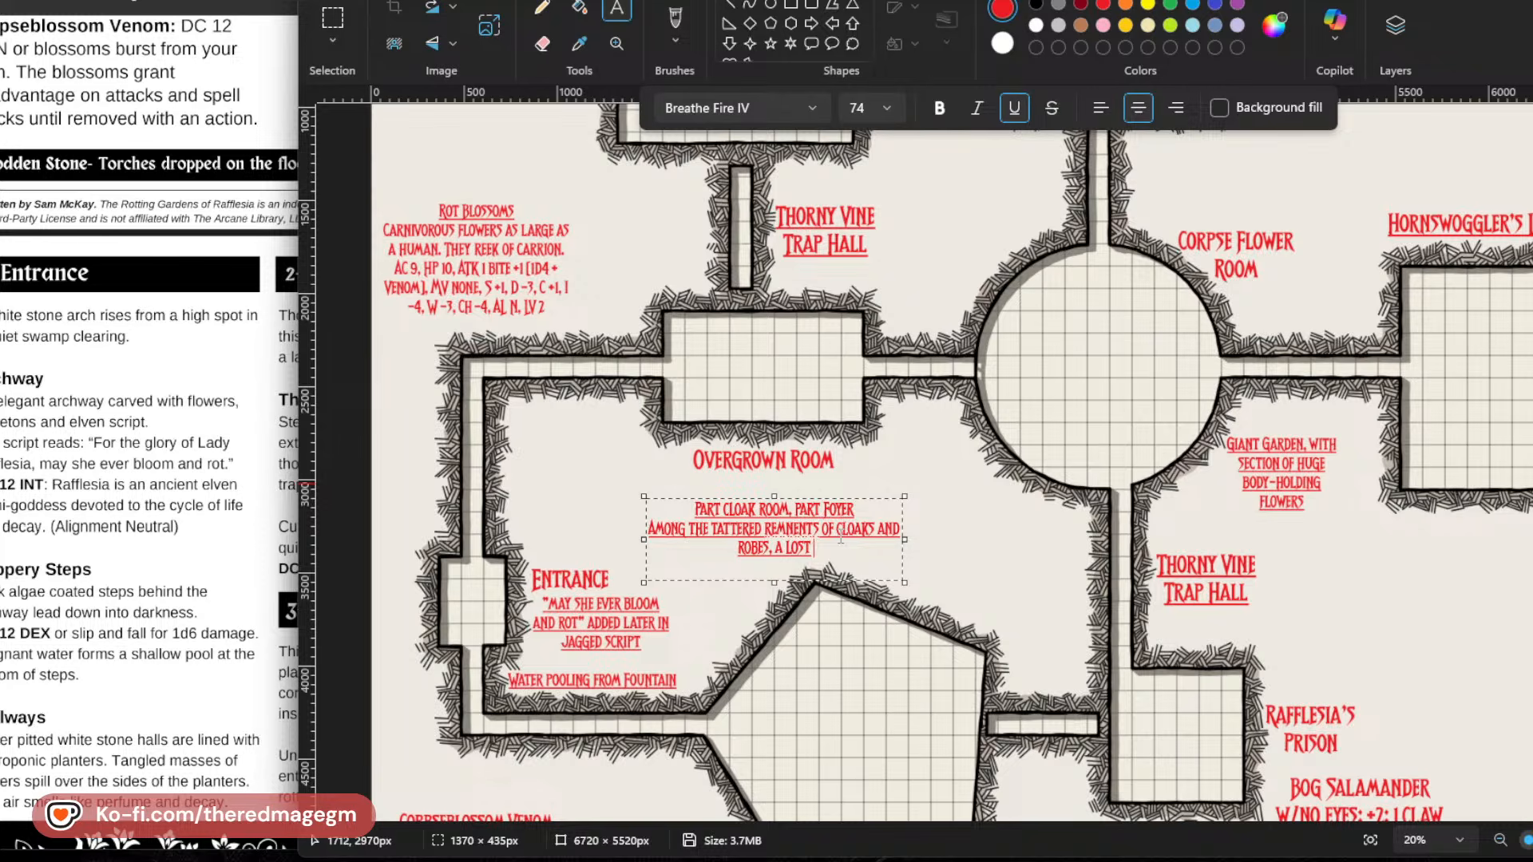
key(BackSpace)
text(SK O)
key(BackSpace)
key(BackSpace)
key(BackSpace)
key(BackSpace)
key(BackSpace)
key(BackSpace)
key(BackSpace)
key(BackSpace)
key(BackSpace)
key(BackSpace)
key(BackSpace)
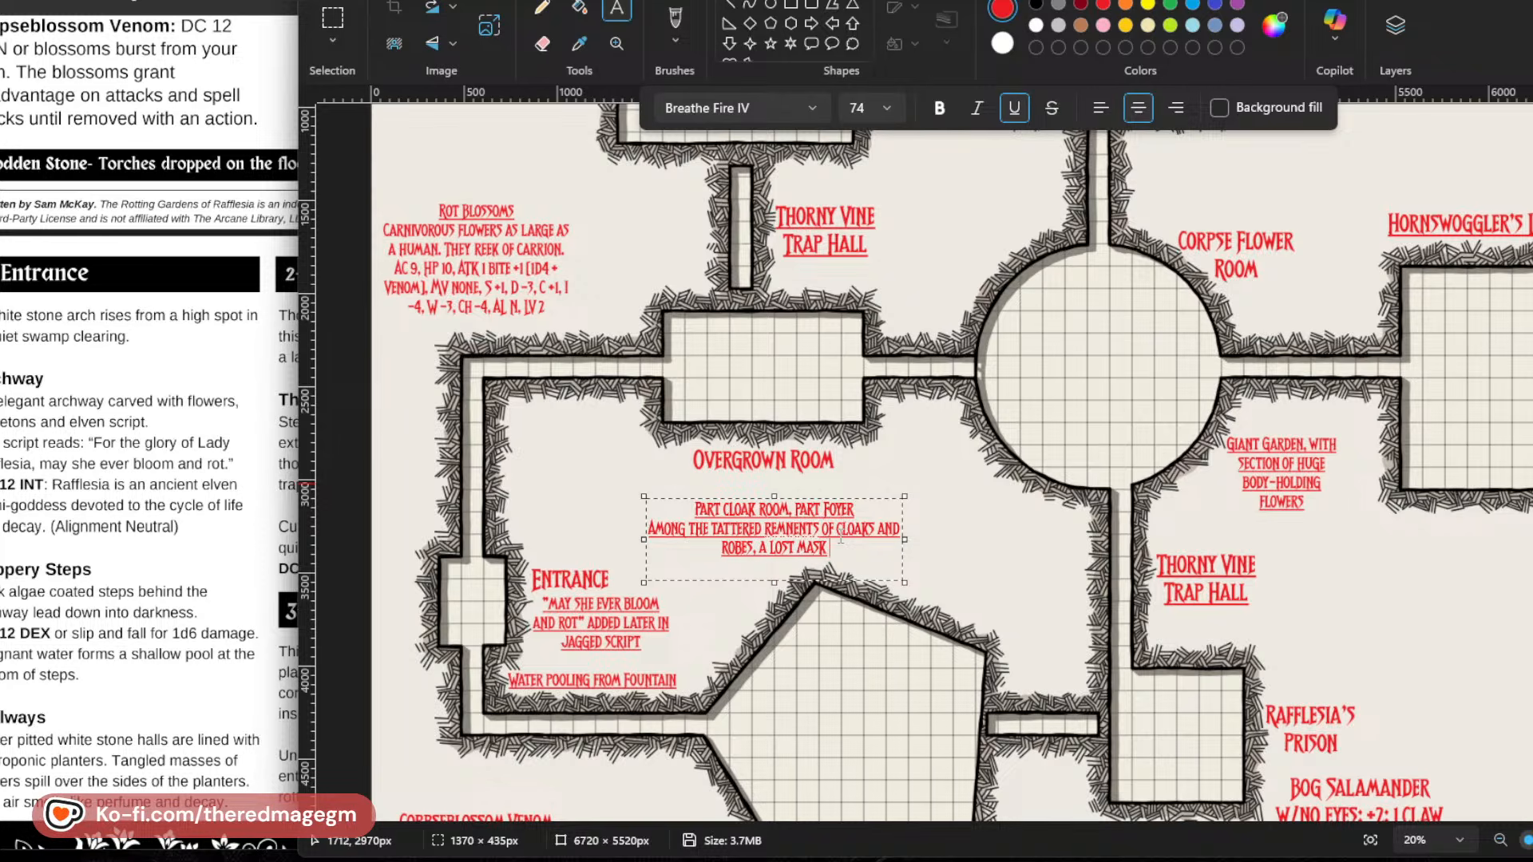
text(H)
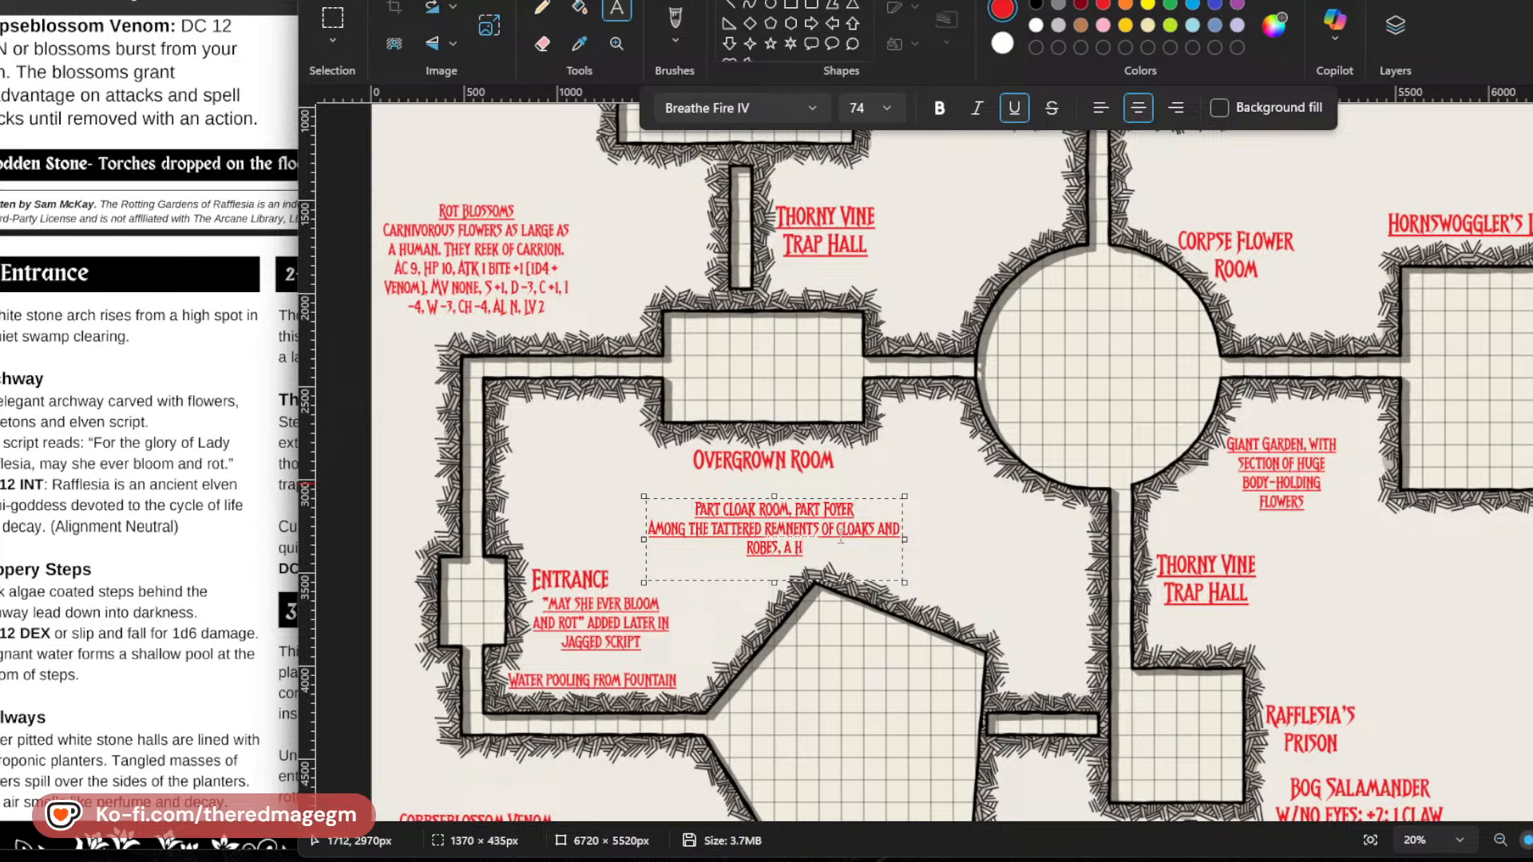
text(ALF-HIDDEN MASK)
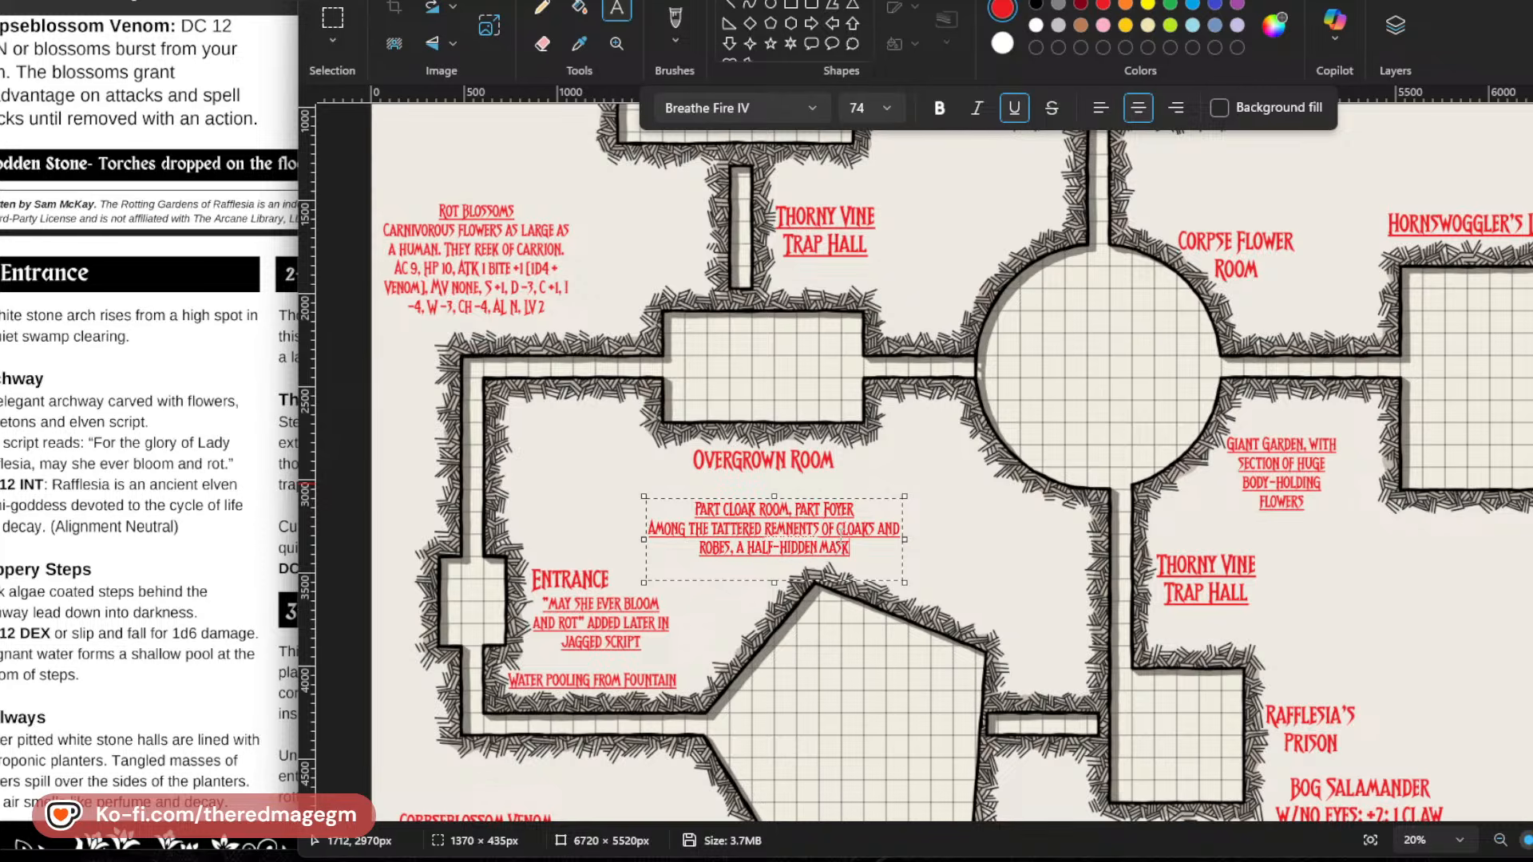
key(BackSpace)
key(BackSpace)
key(BackSpace)
key(BackSpace)
key(BackSpace)
key(BackSpace)
key(BackSpace)
key(BackSpace)
key(BackSpace)
key(BackSpace)
key(BackSpace)
key(BackSpace)
key(BackSpace)
key(BackSpace)
key(BackSpace)
key(BackSpace)
key(BackSpace)
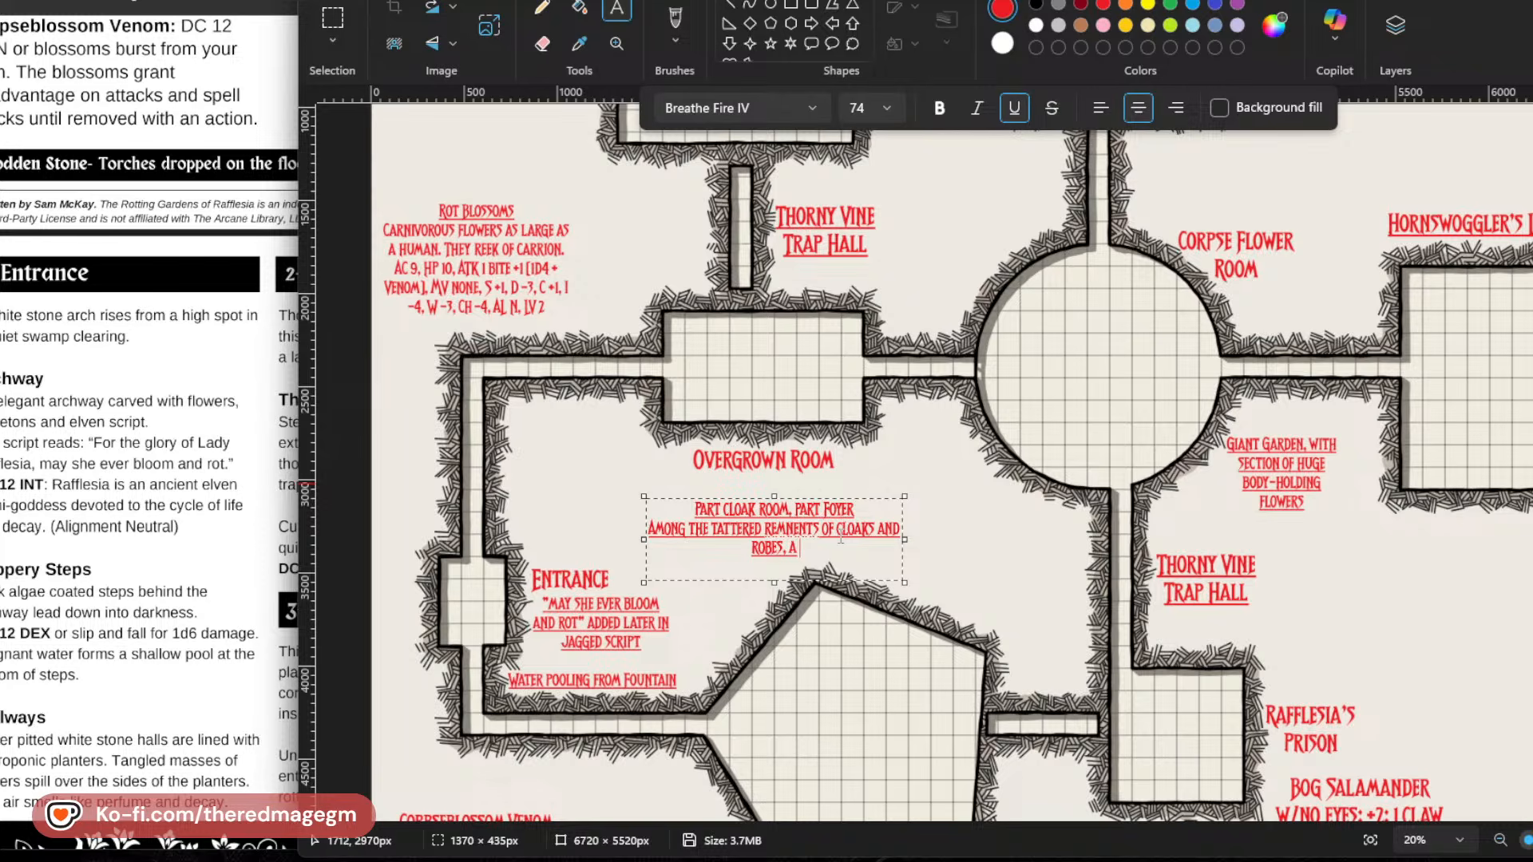
Name the item hidden among the robes by adding "mask of the lost -" to the note.
text(MASK OF THE LOST)
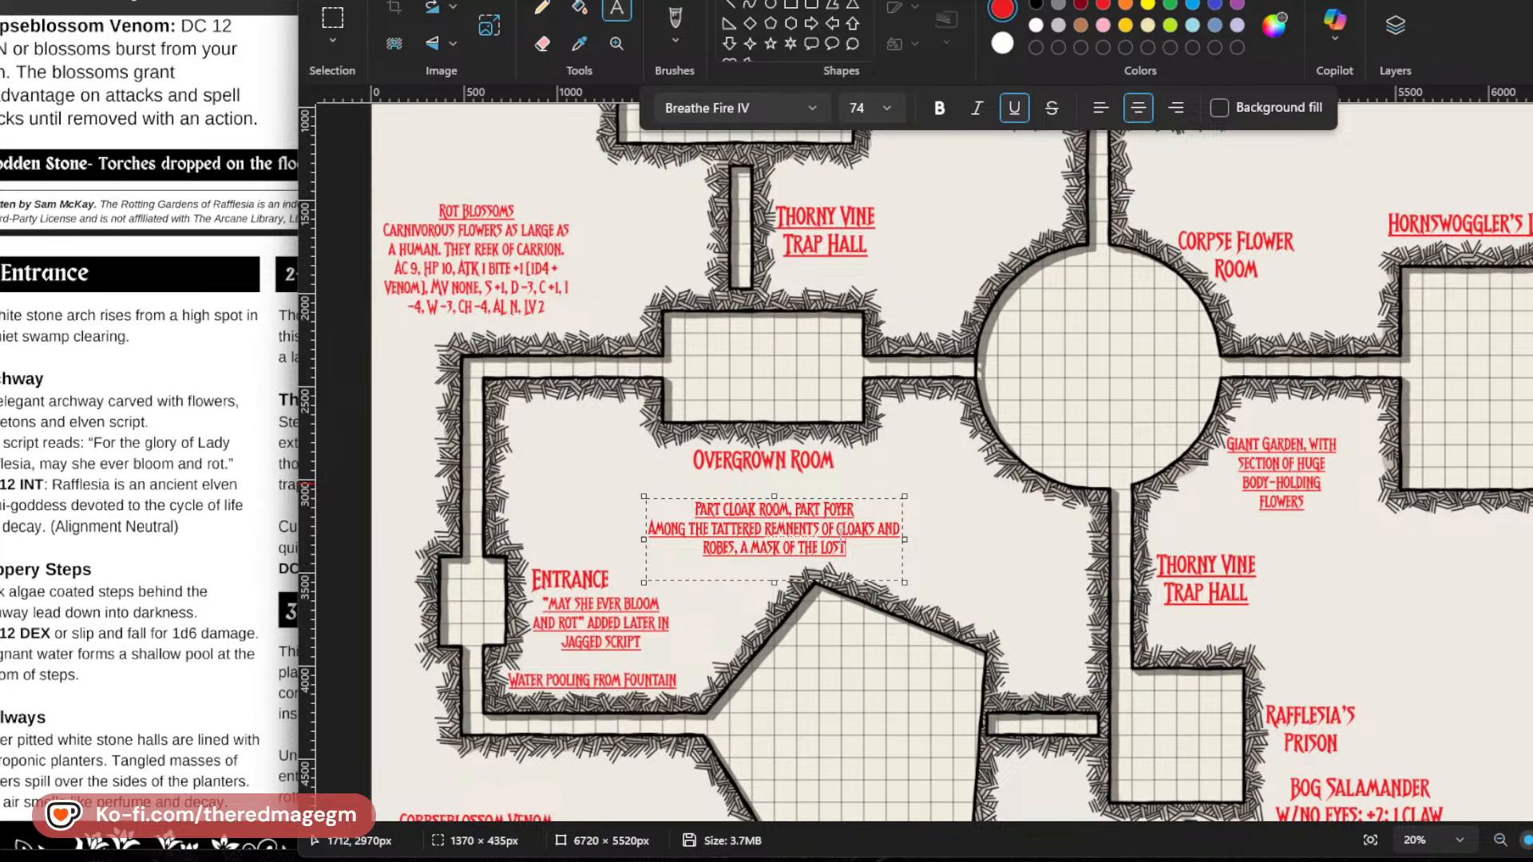
text(-)
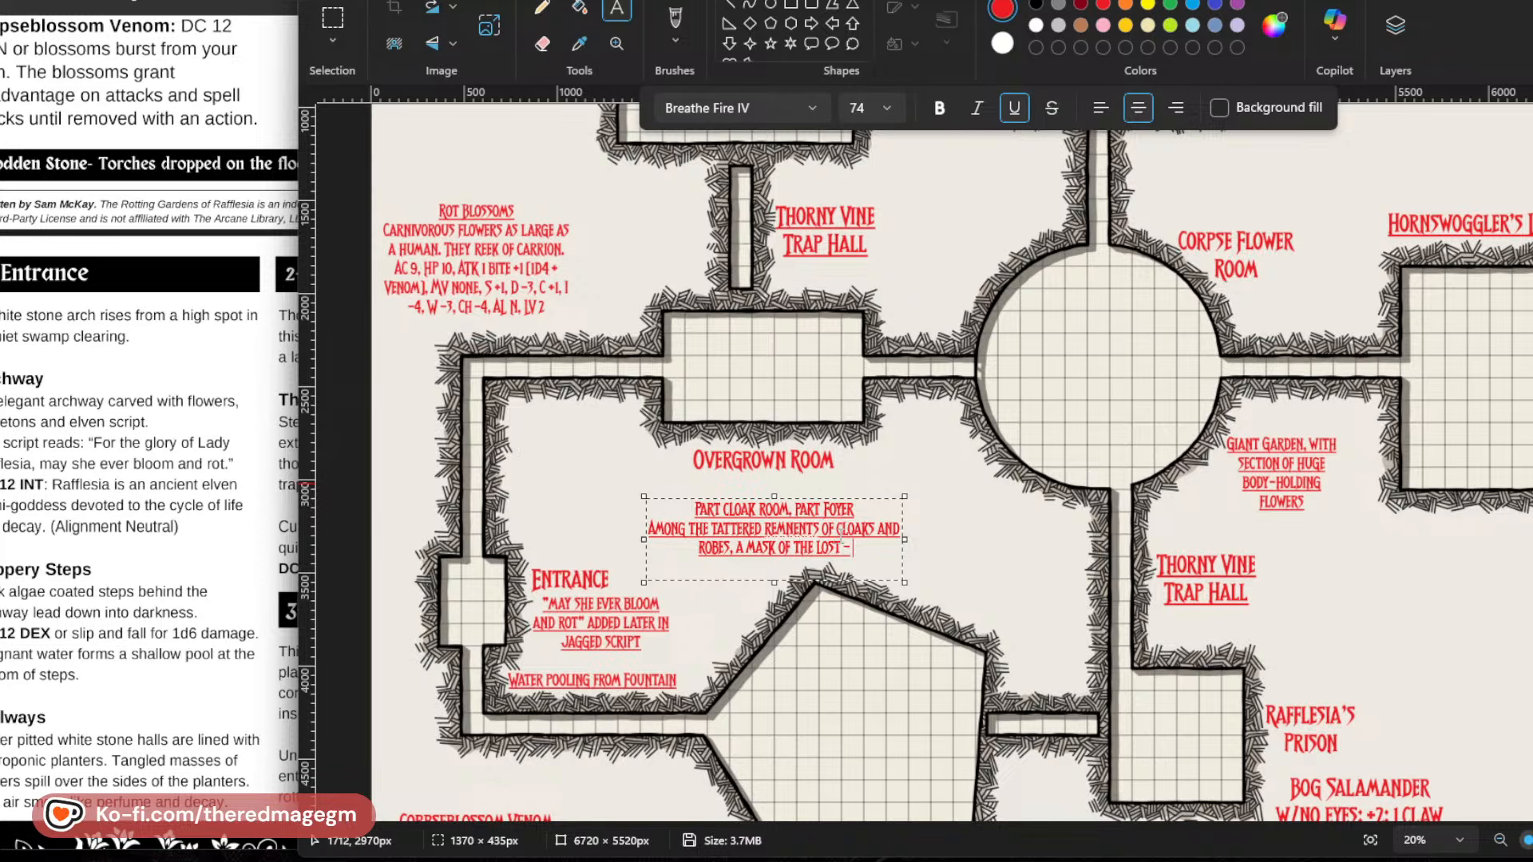
text( MAKES YOU LOOK)
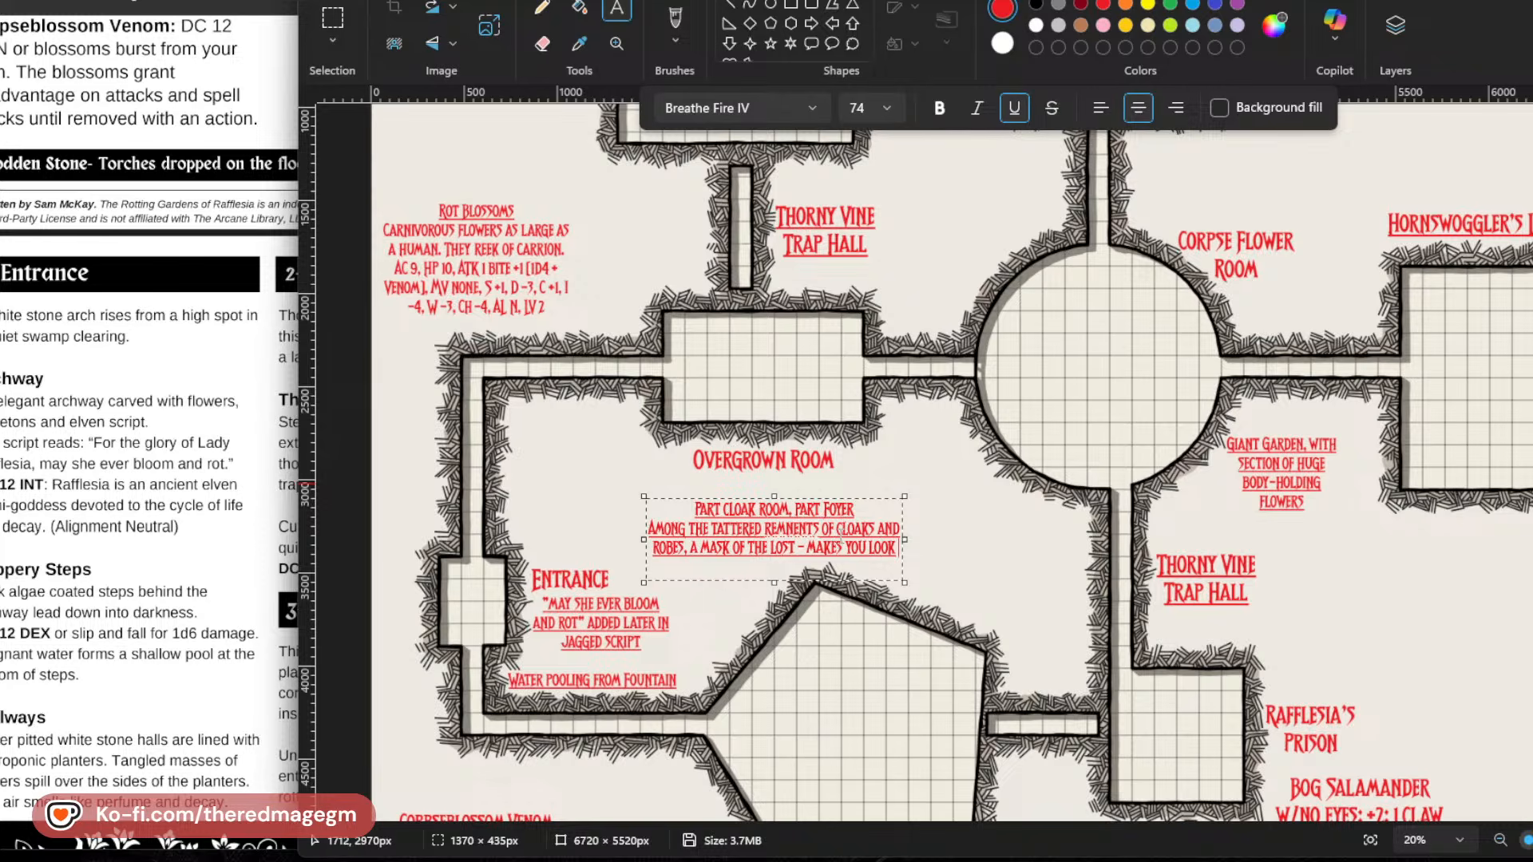
text( LIKE SOMO)
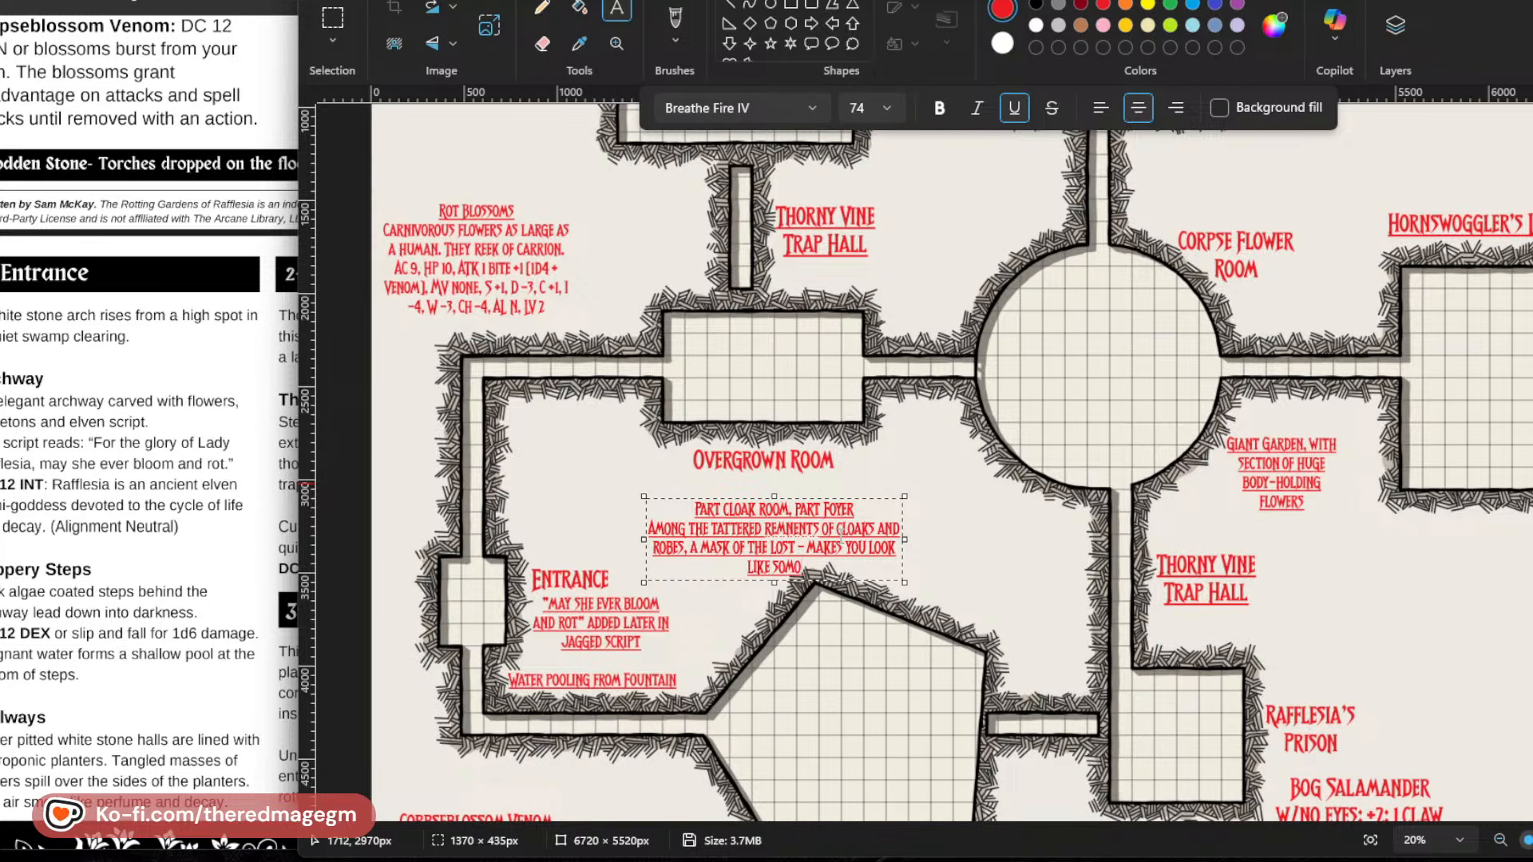
Add the mask's effect, "makes you look like someone that the viewer knows to be dead", and widen the text box to about 1715 px.
key(BackSpace)
text(EONE)
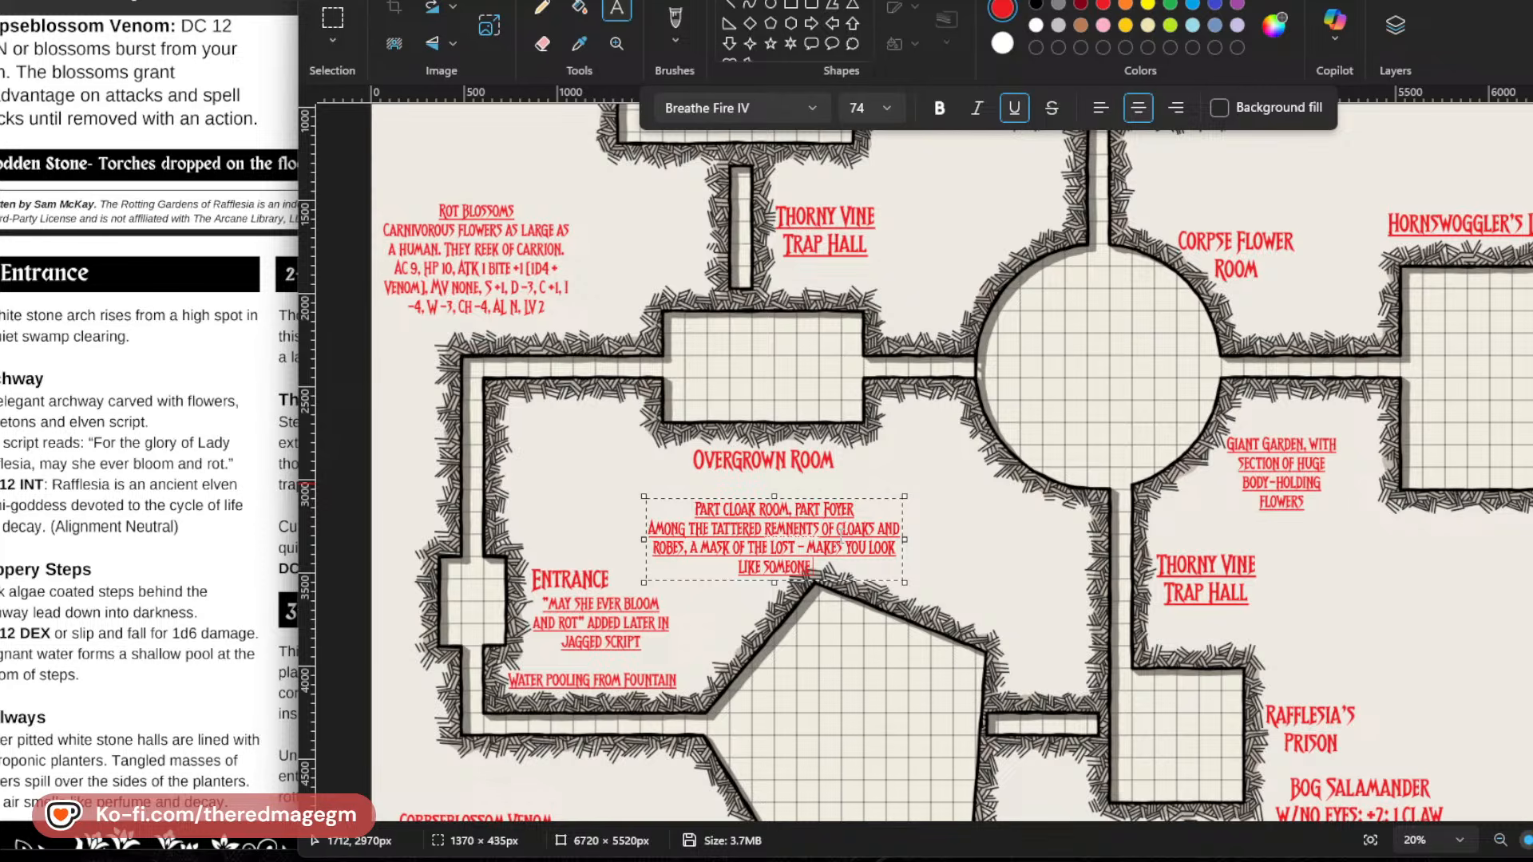
text( THAT THEY)
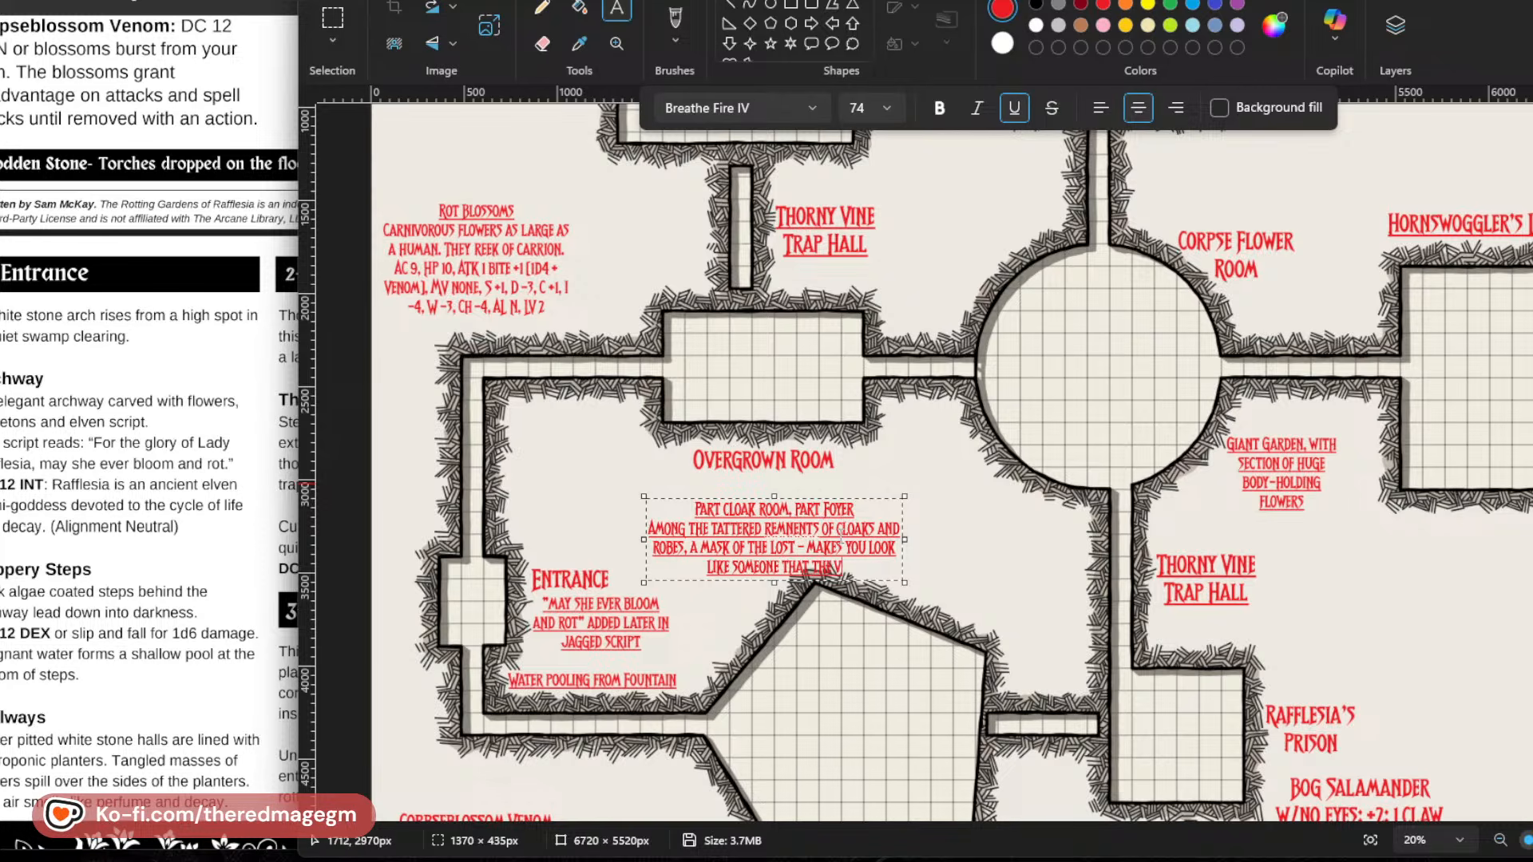
text(IEWER KNOWS TO B)
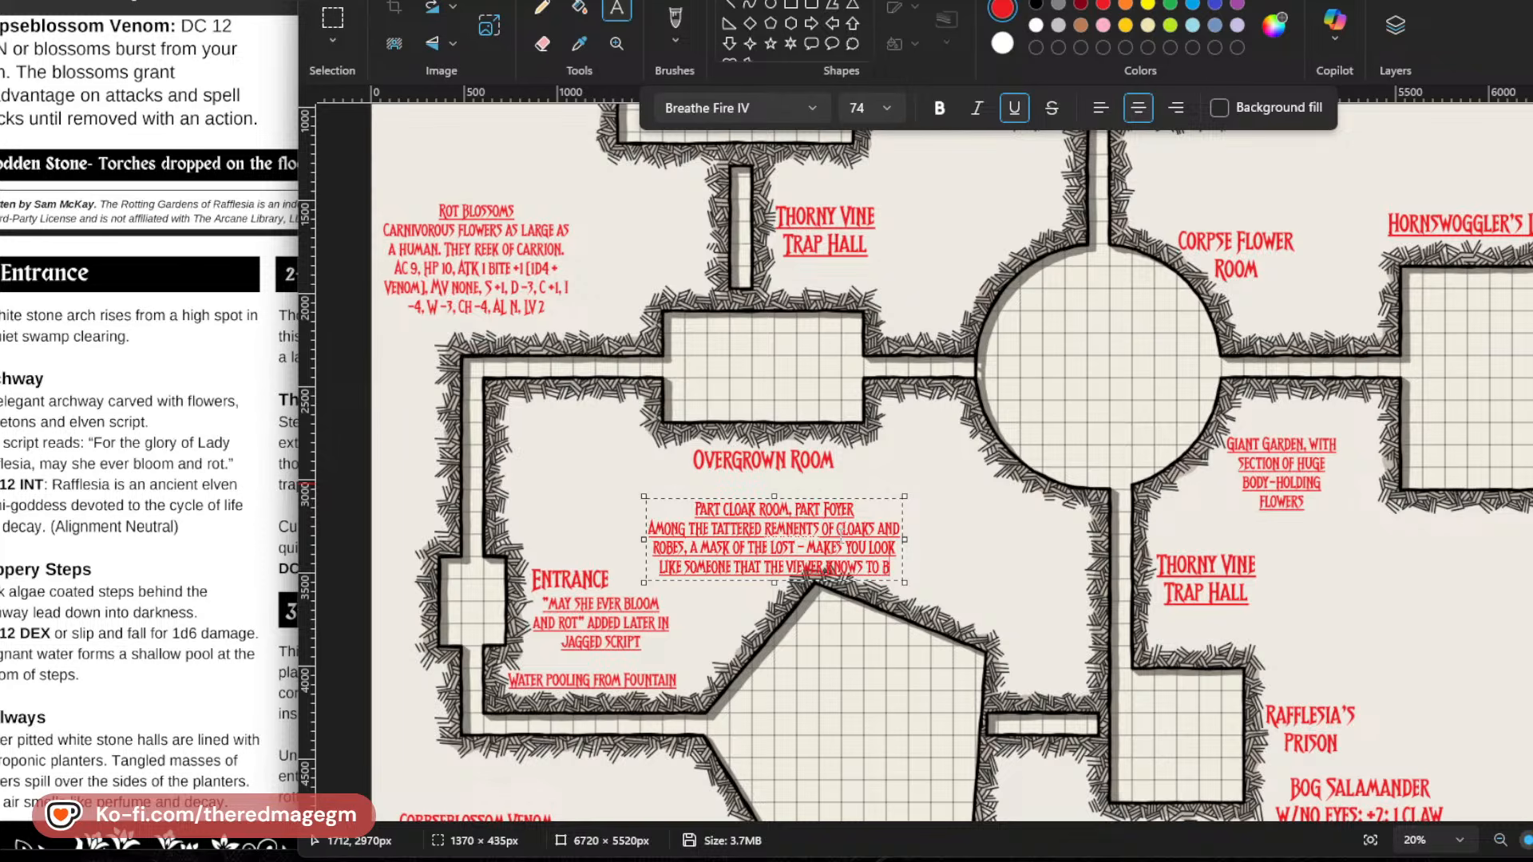
text(E DEAD)
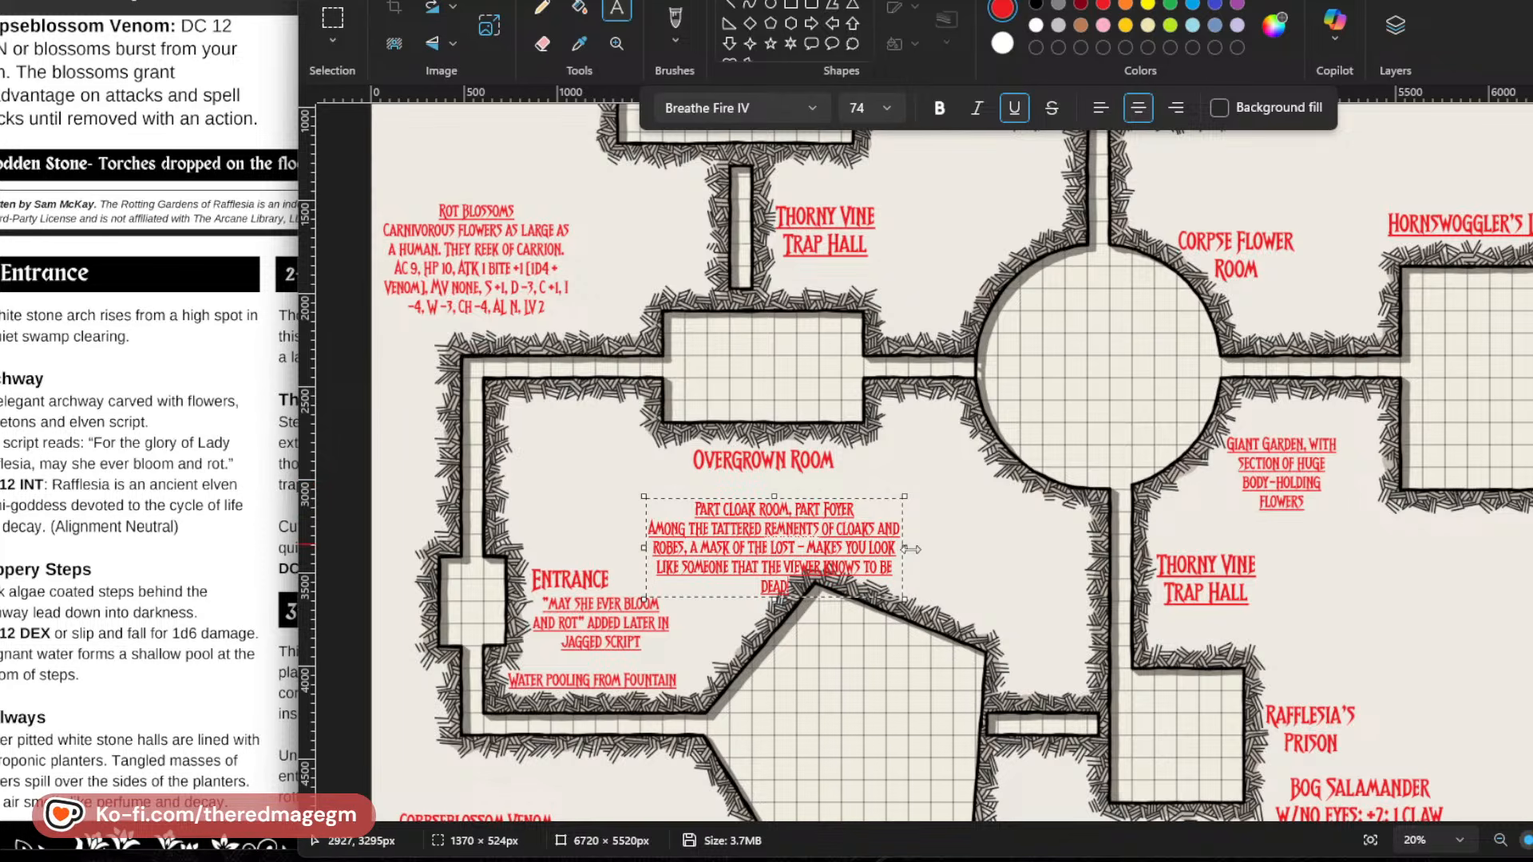
drag(911, 549, 969, 551)
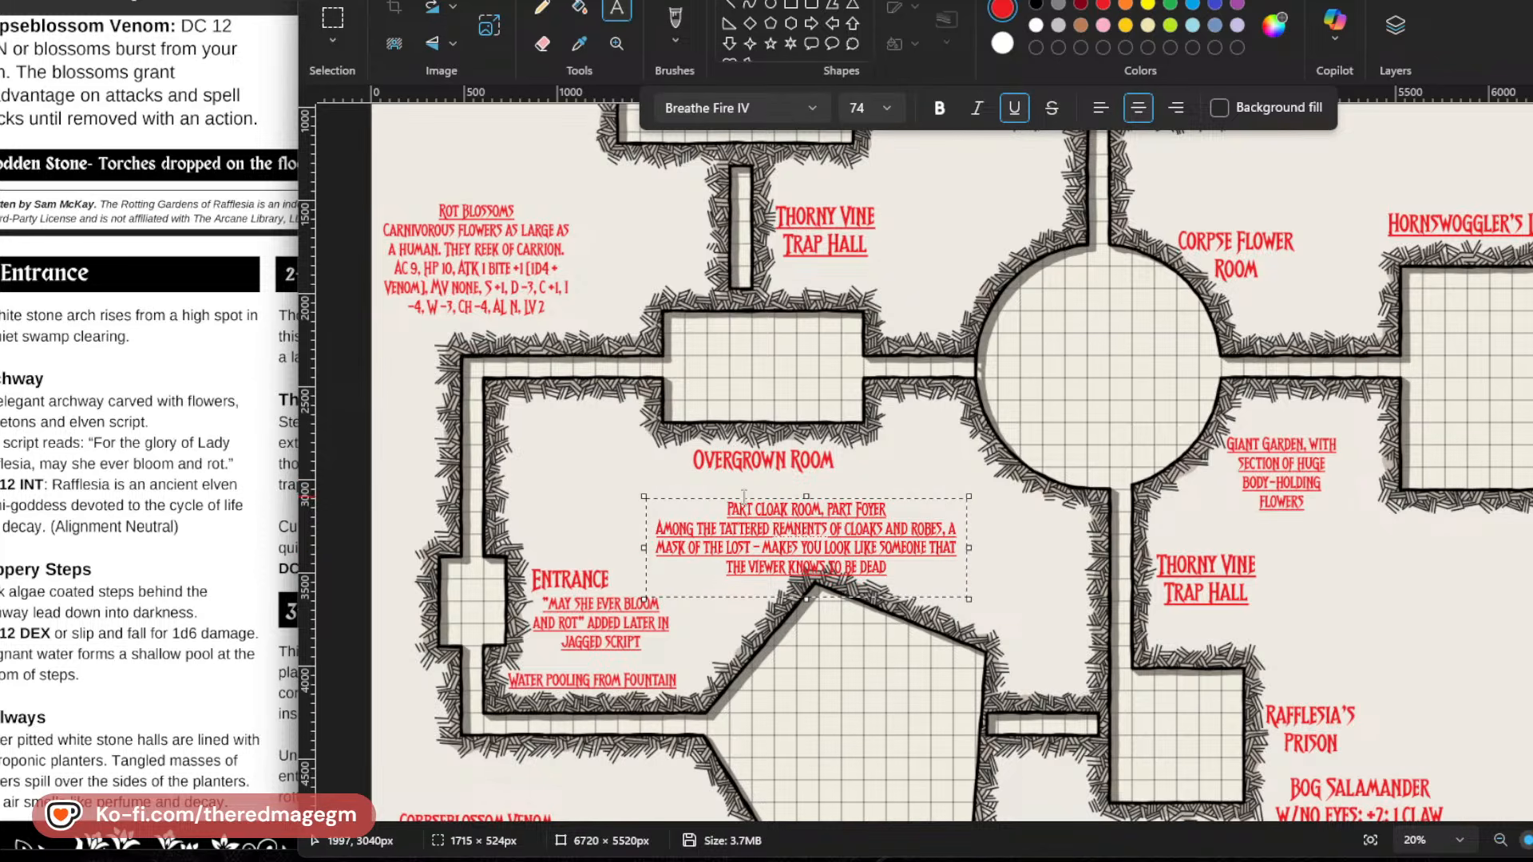
Fit the Overgrown Room note directly beneath its title in a box about 465 px tall, and remove the underline from all its text.
drag(744, 497, 721, 483)
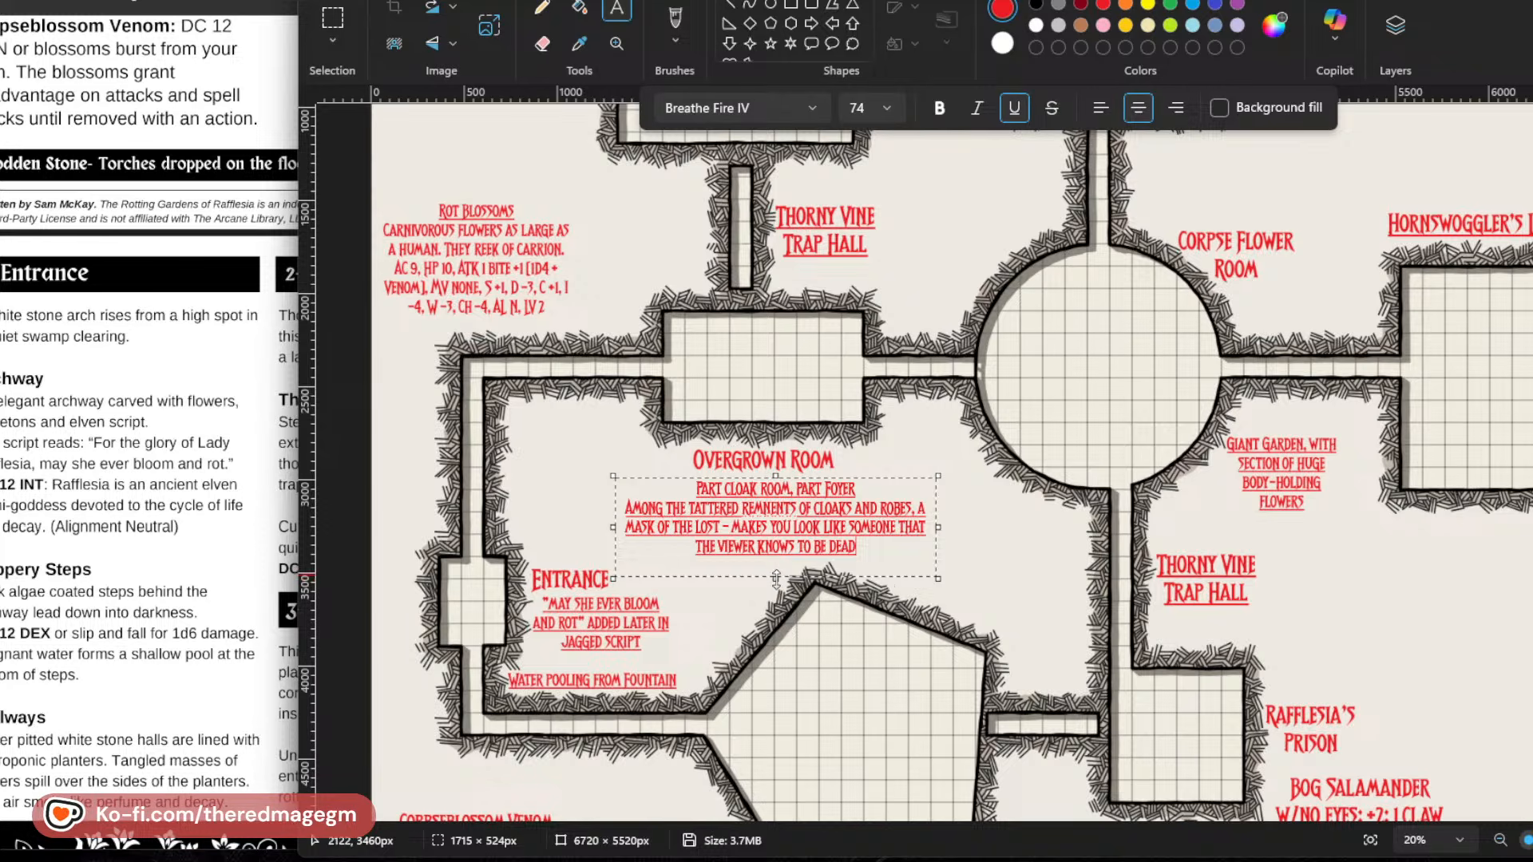
drag(776, 577, 775, 568)
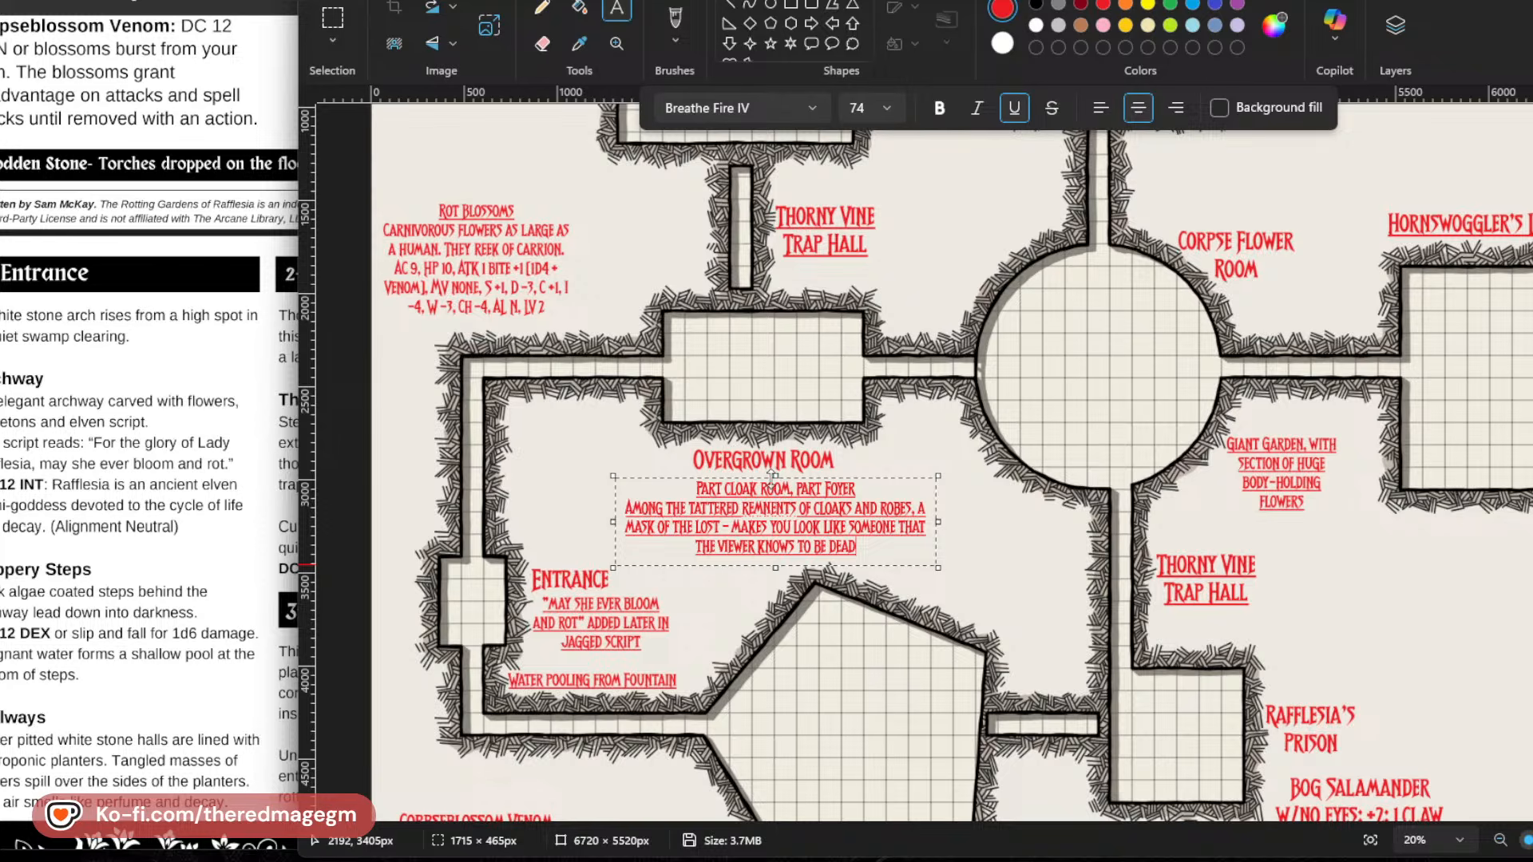
drag(874, 559, 547, 510)
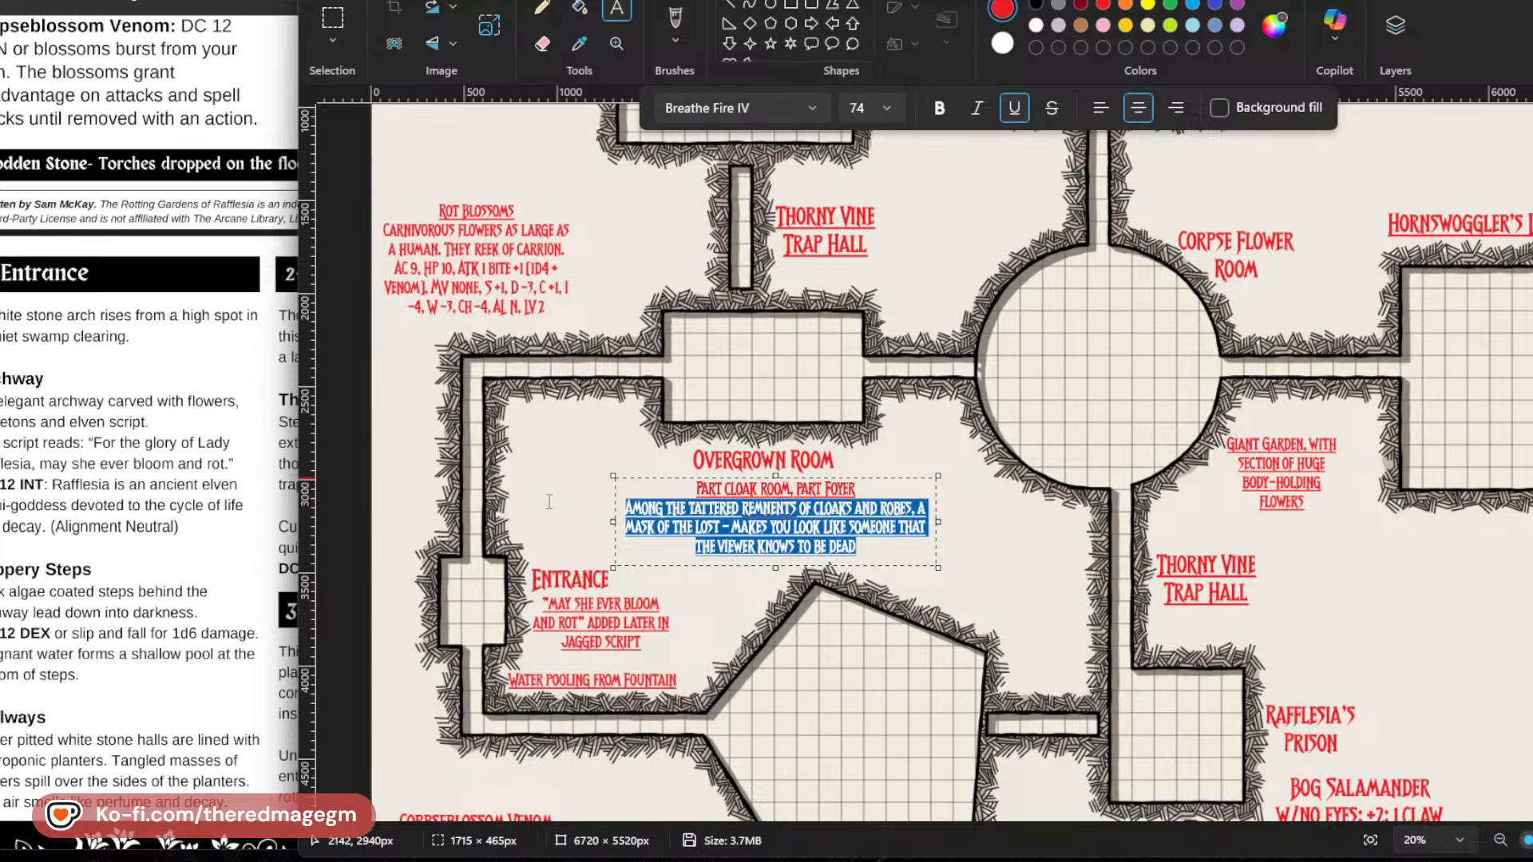
click(1014, 107)
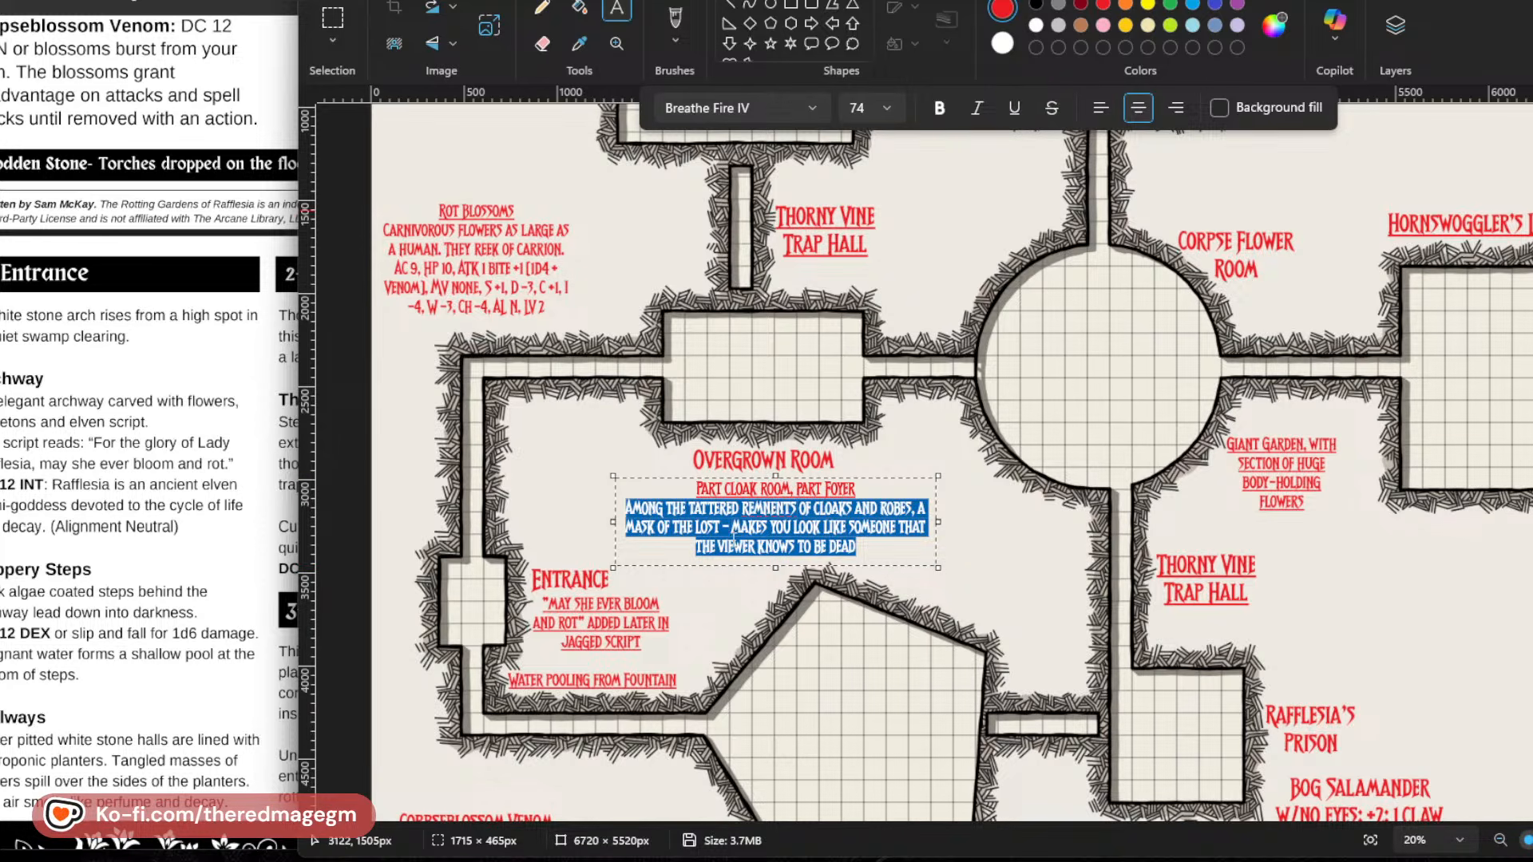
click(744, 526)
triple_click(839, 491)
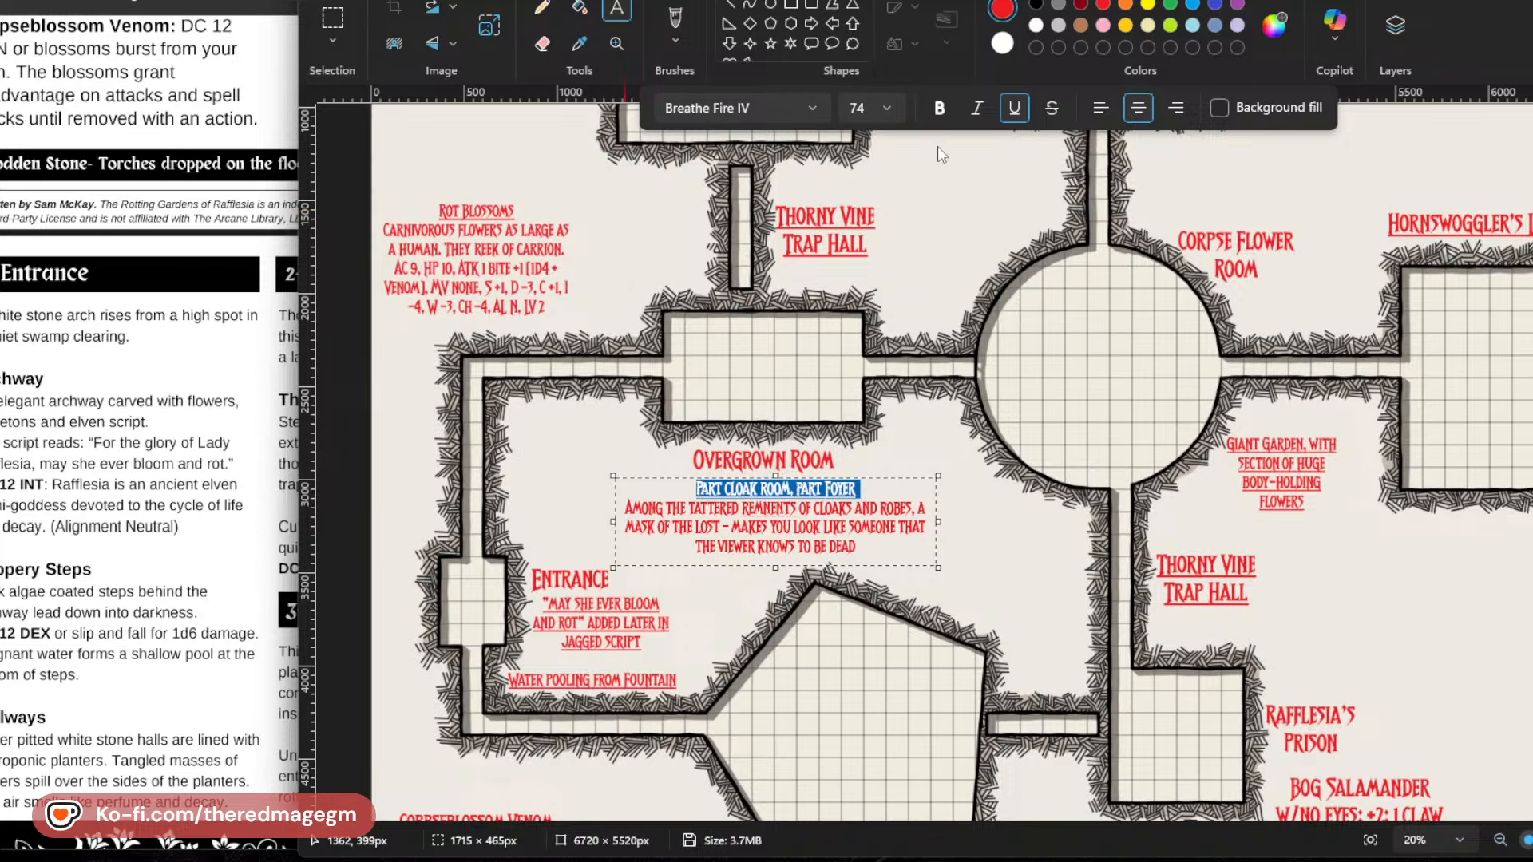
click(1014, 108)
click(790, 550)
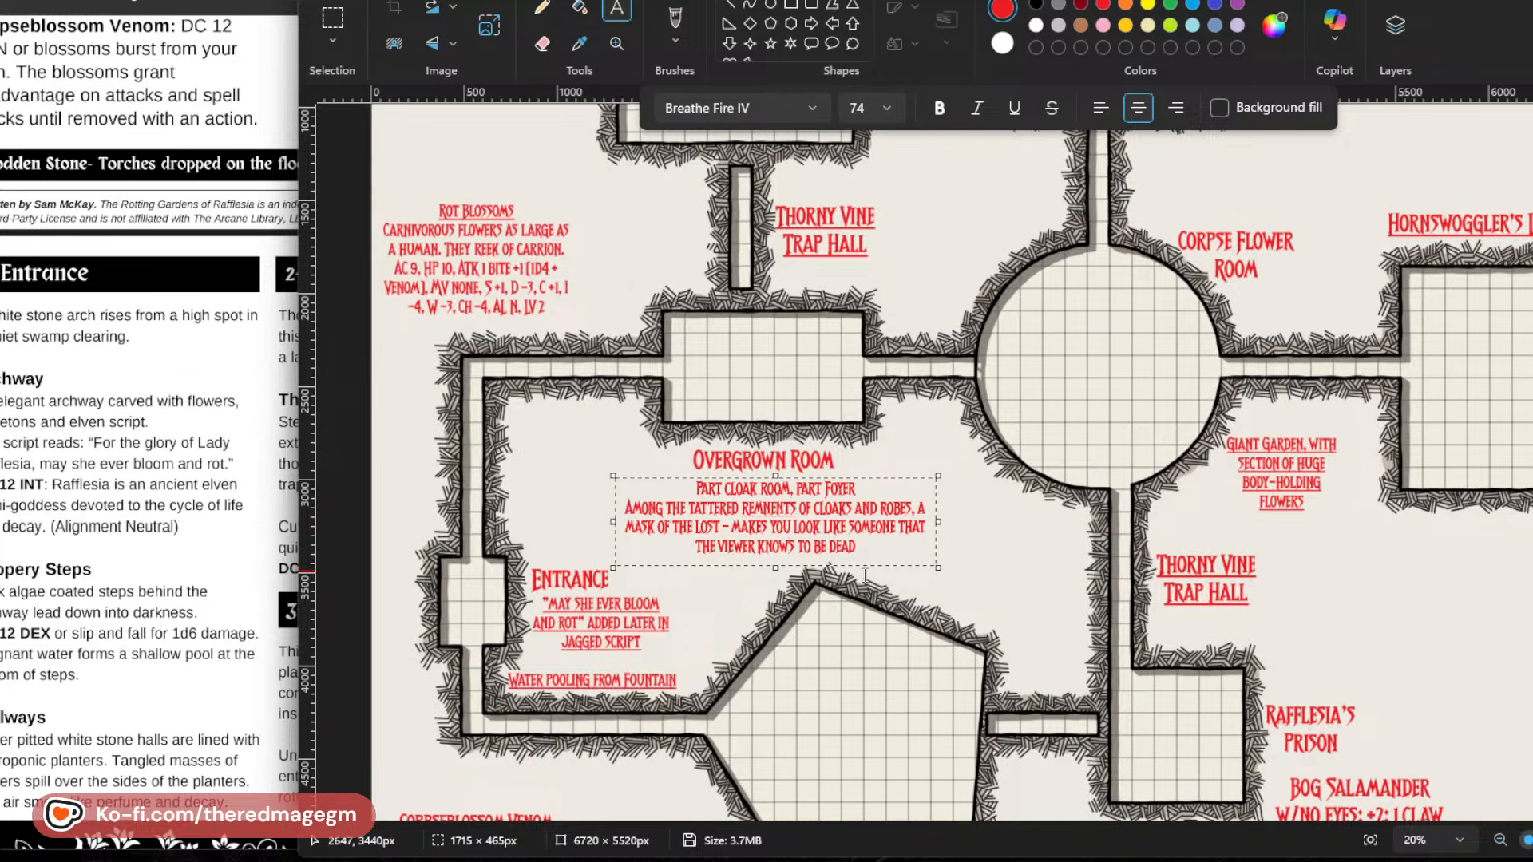
click(875, 614)
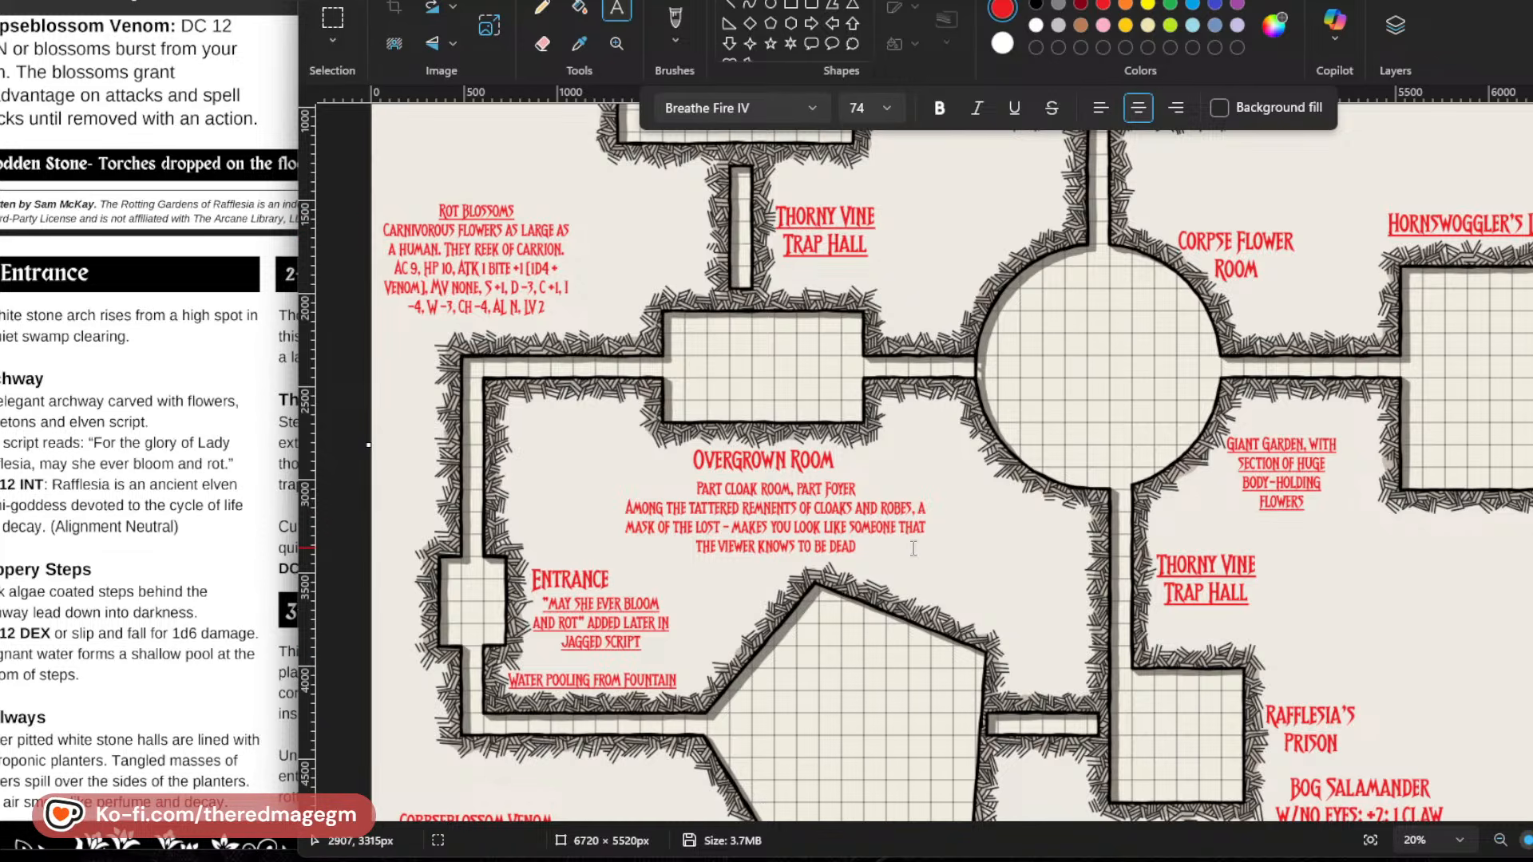
Add the text "2 Rot Blossoms" centred inside the Overgrown Room on the map.
scroll(913, 549, down, 3)
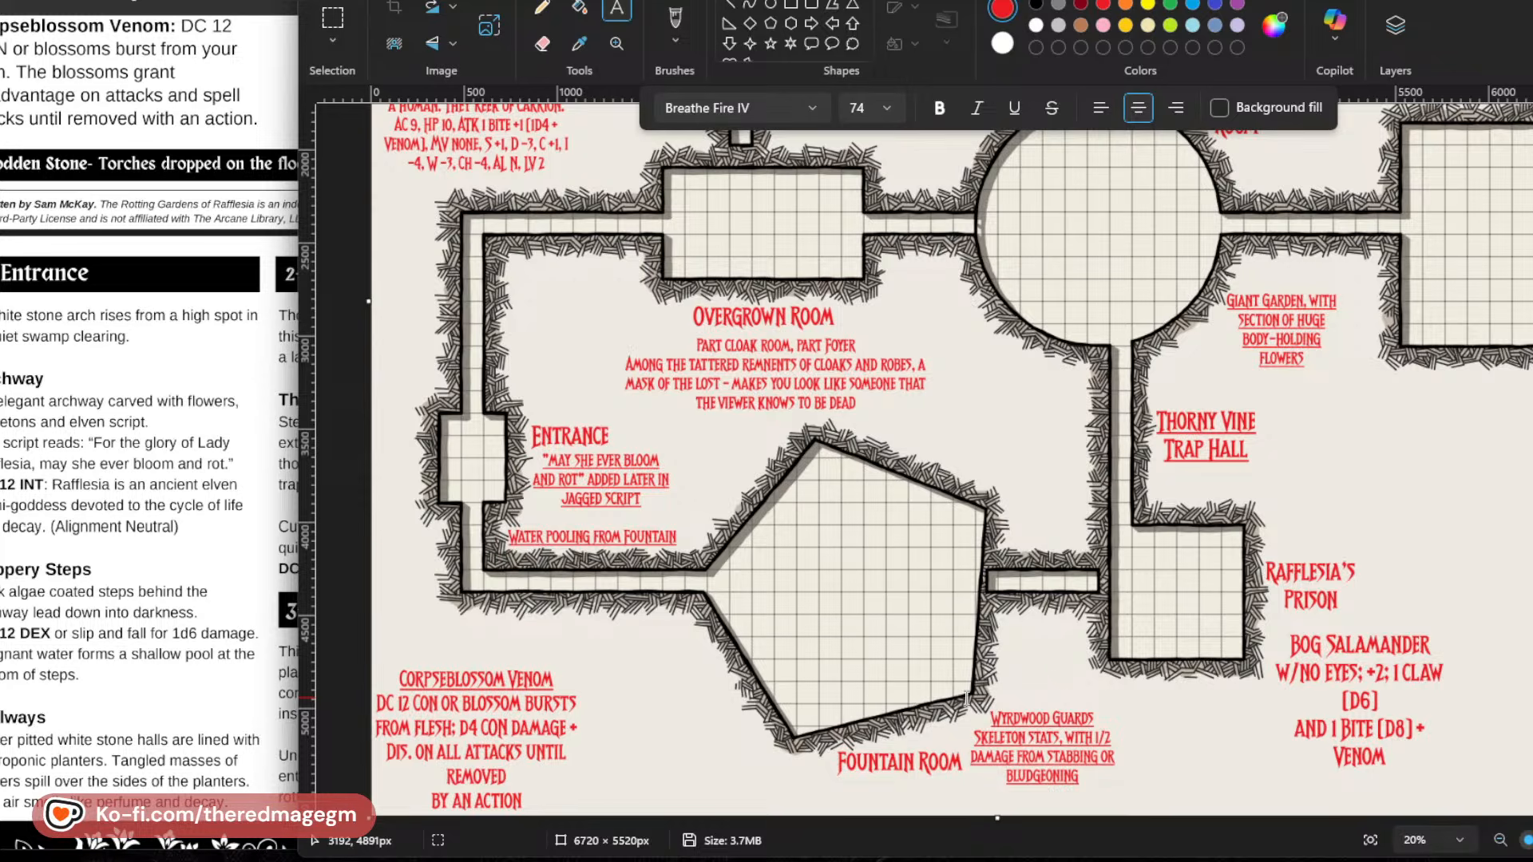
scroll(606, 705, up, 3)
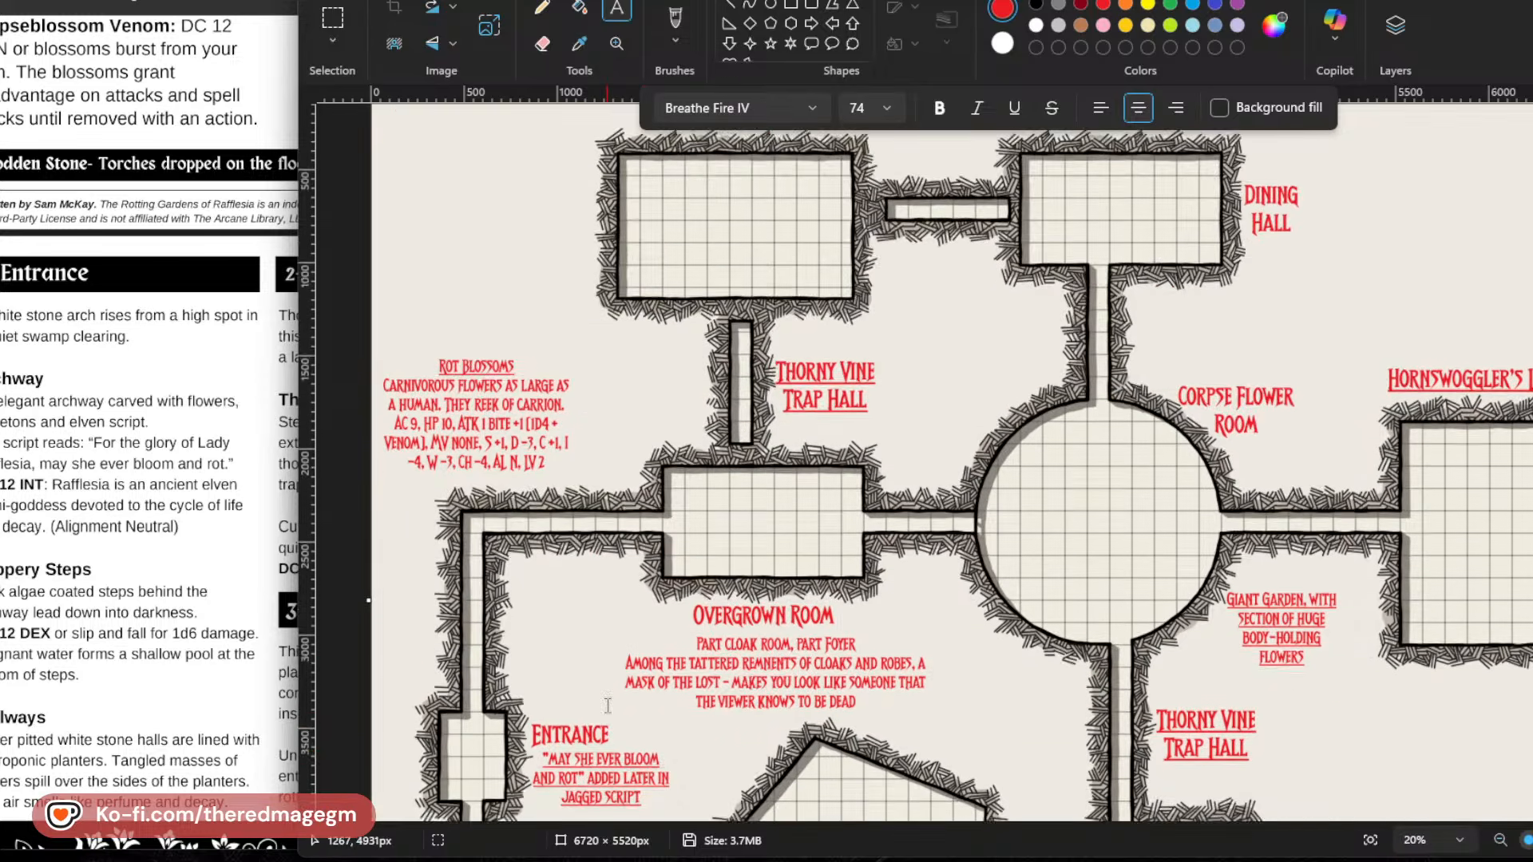
scroll(607, 705, up, 1)
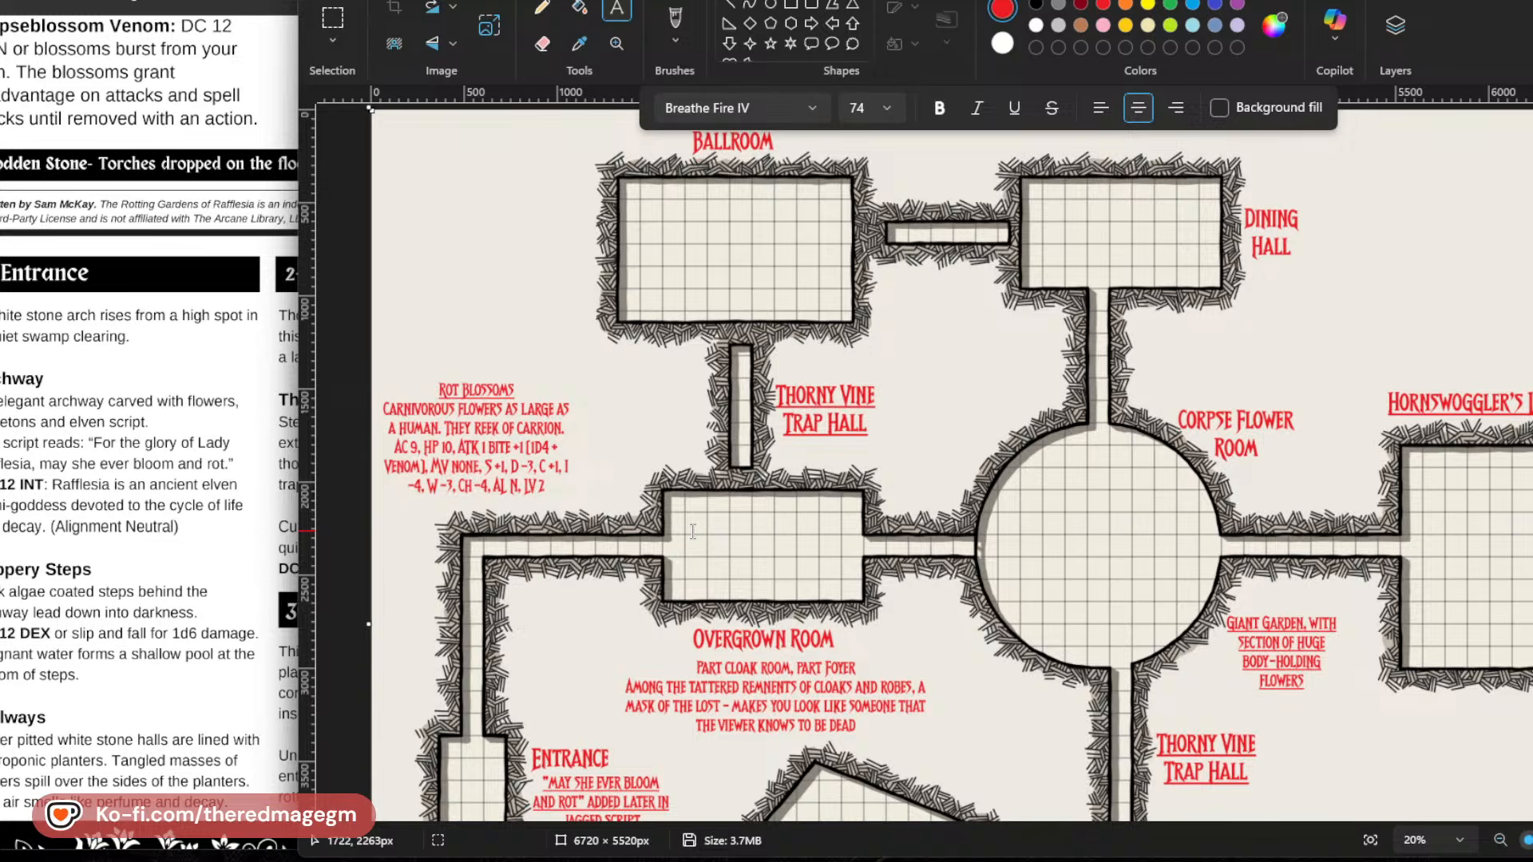
scroll(693, 531, down, 5)
scroll(719, 395, up, 3)
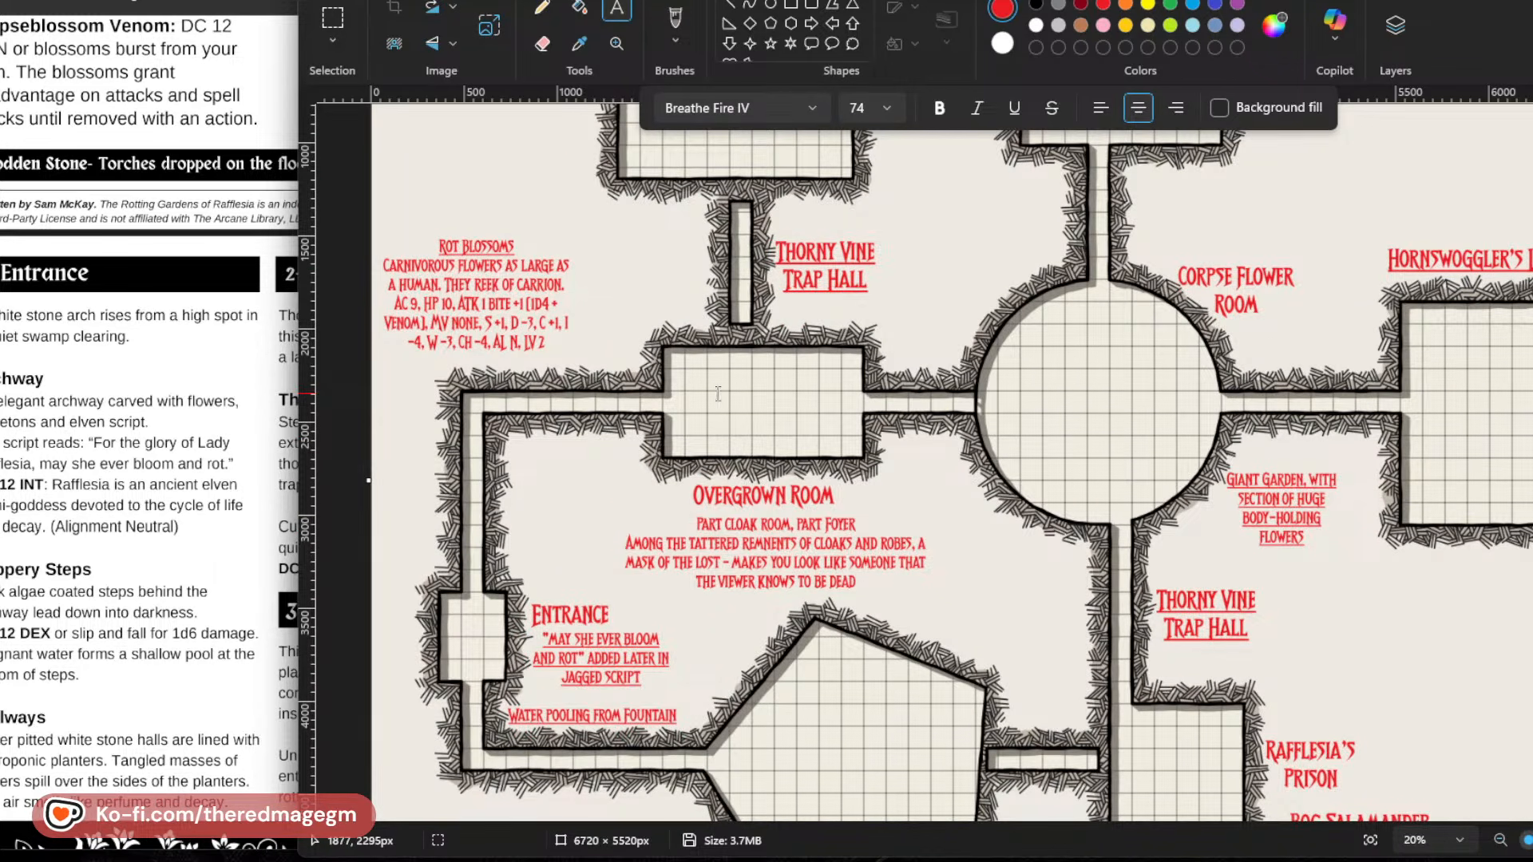
drag(683, 384, 809, 416)
text(2)
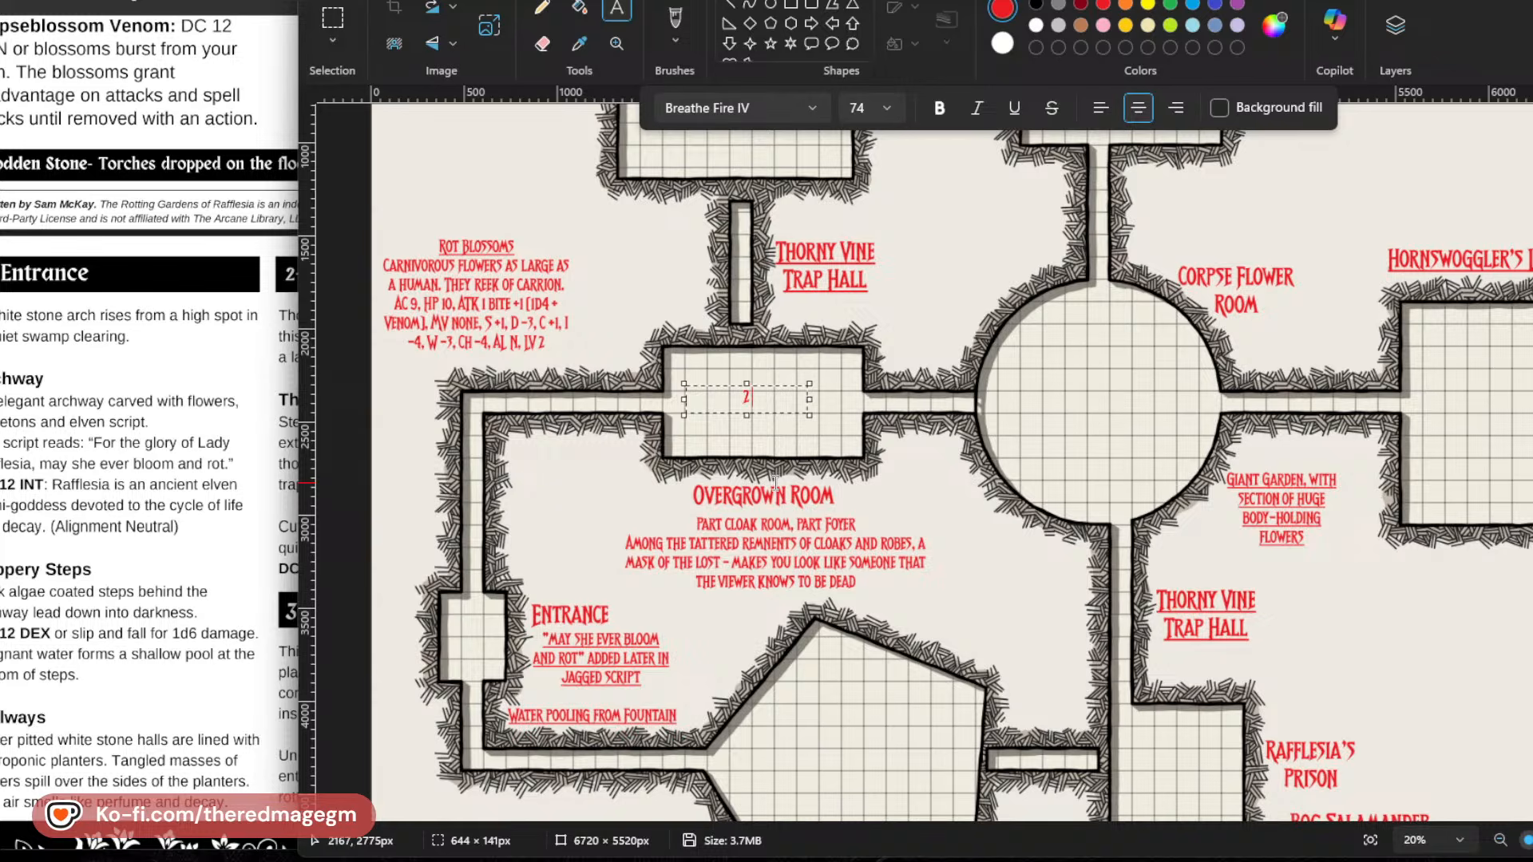
text( Rot Blossoms)
drag(777, 414, 796, 420)
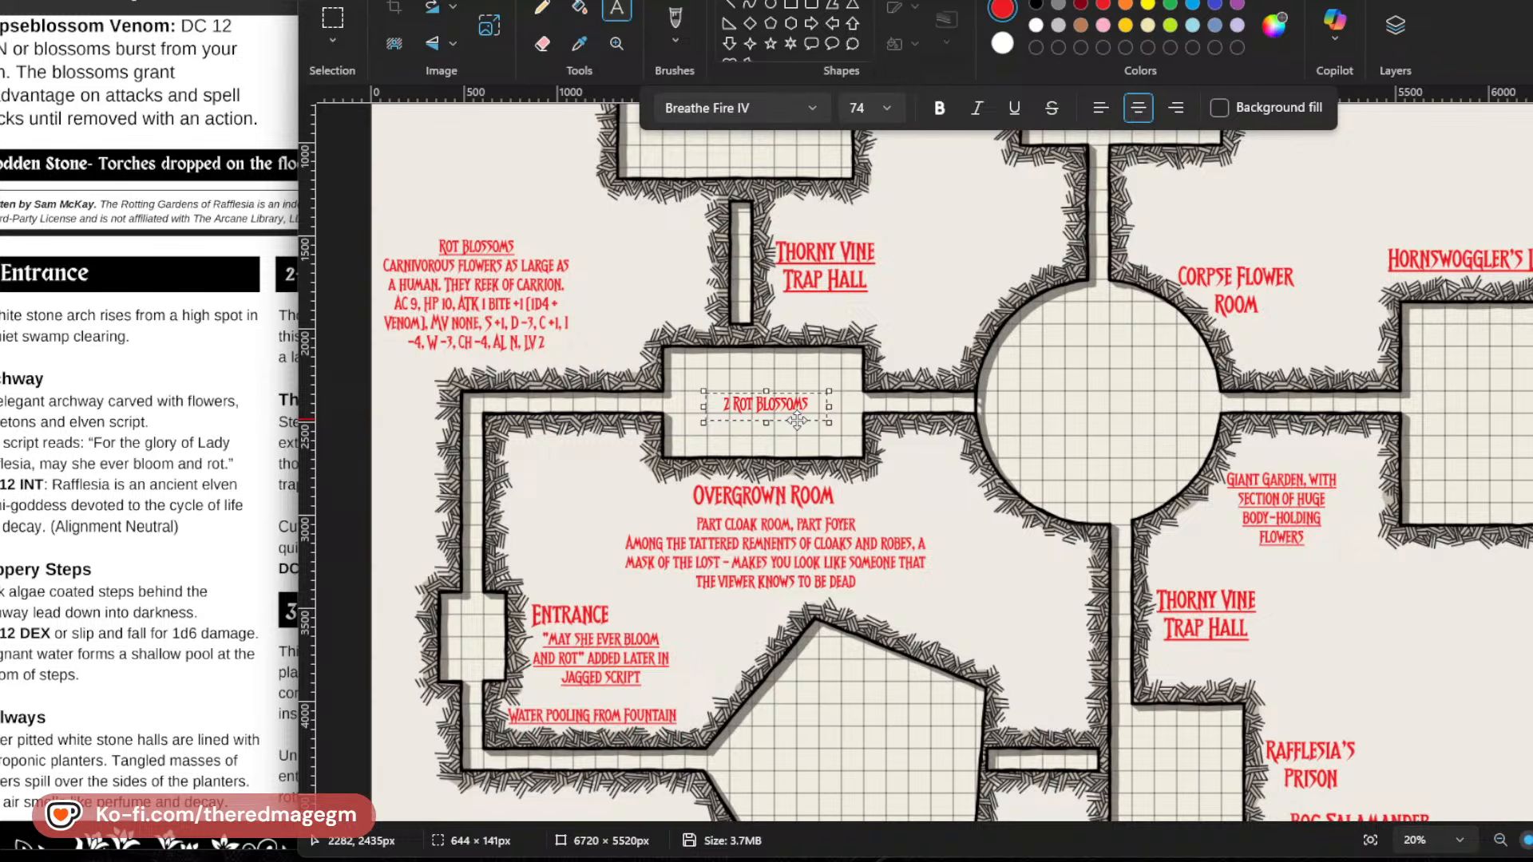
click(745, 477)
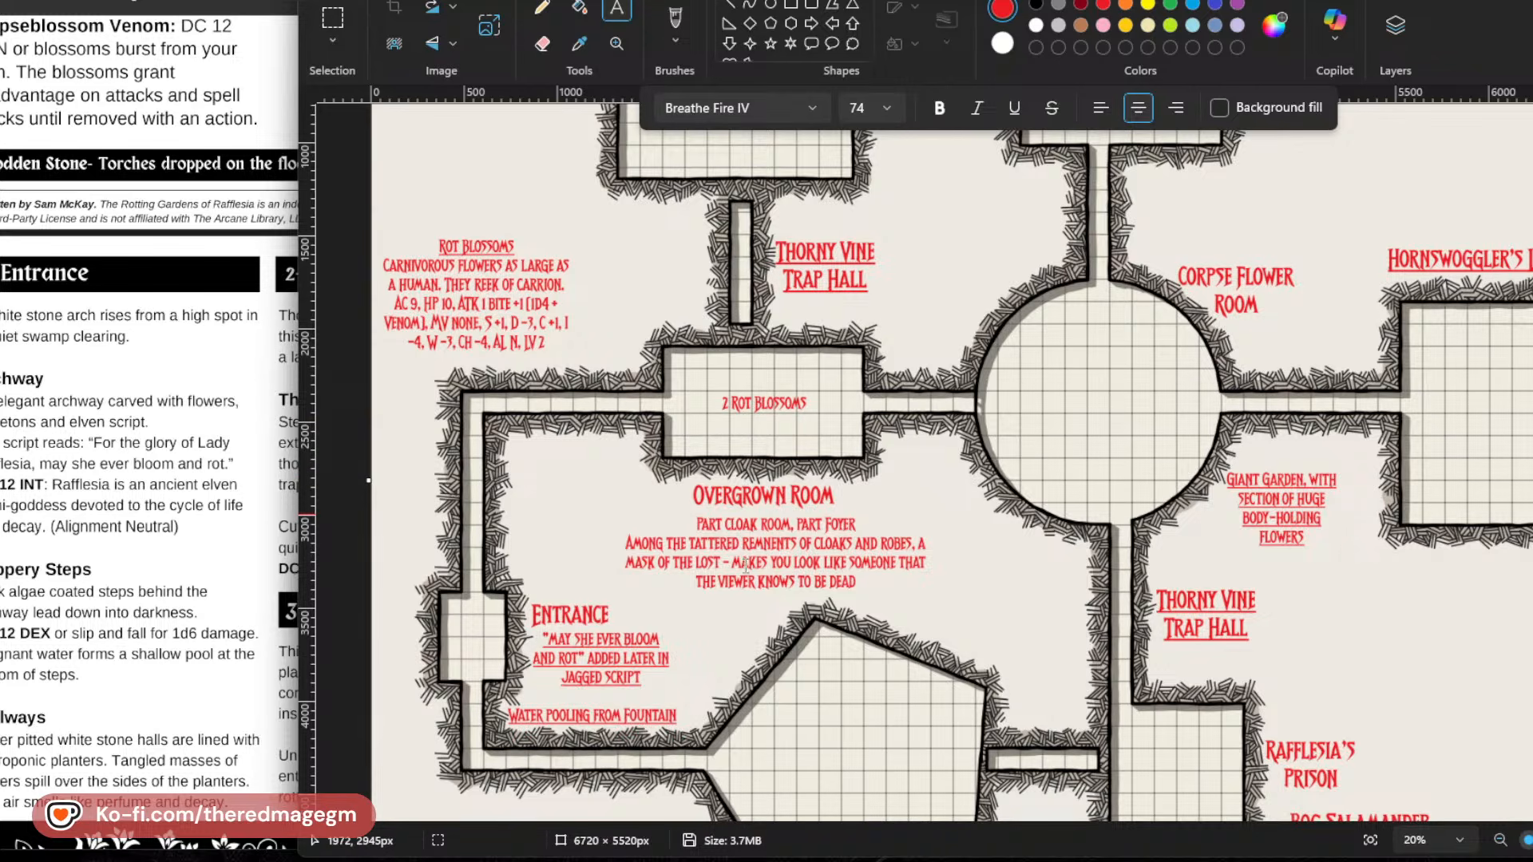
Below the corridor between the Entrance and the Fountain Room, add the note "2 Bog Zombies in Hallway" in a text box about 1120 px wide.
scroll(786, 592, down, 3)
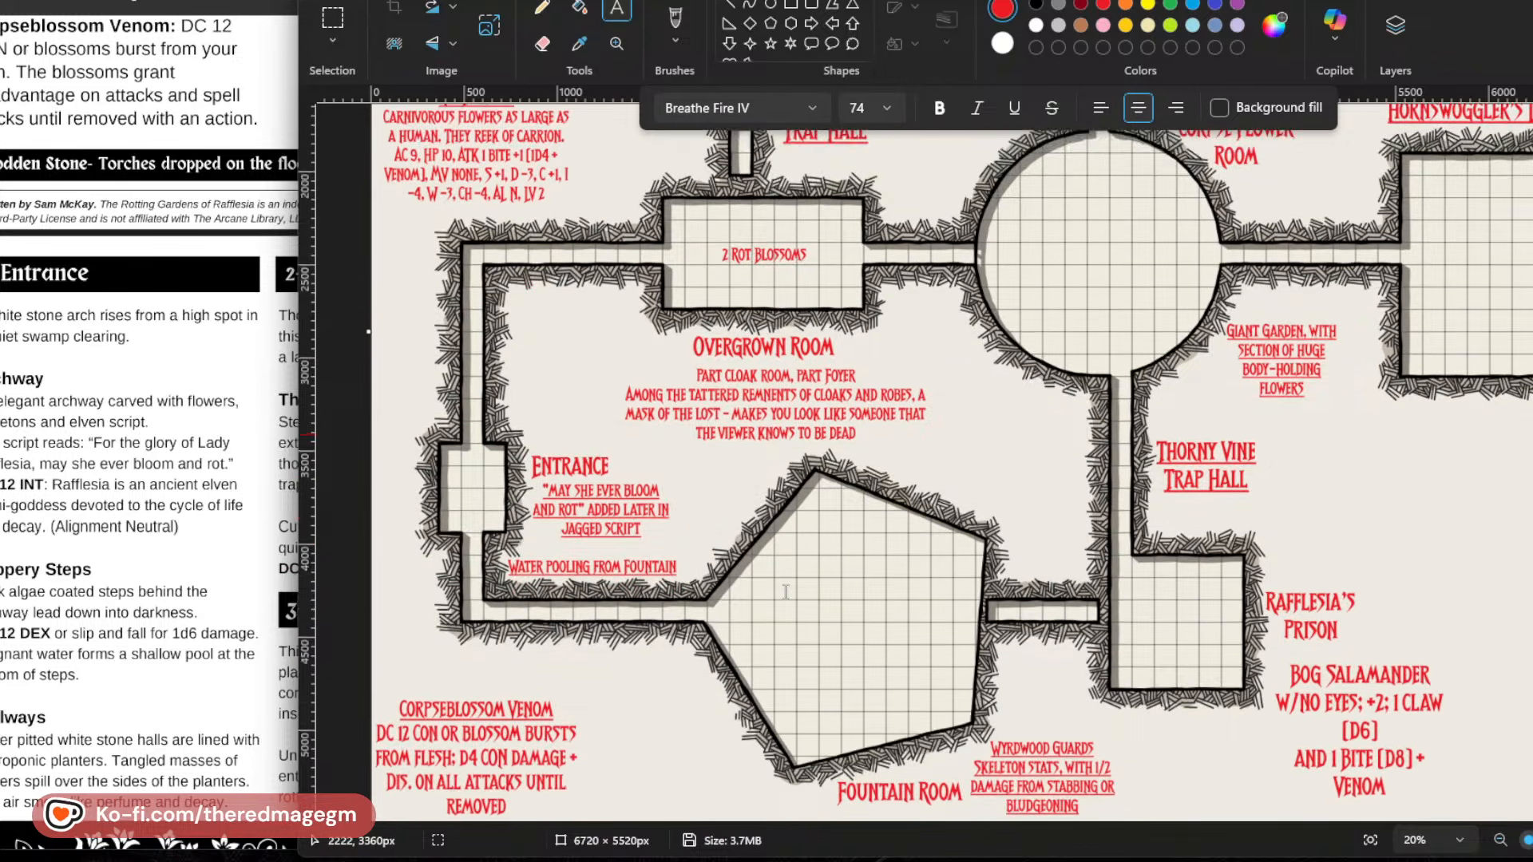
scroll(786, 592, down, 1)
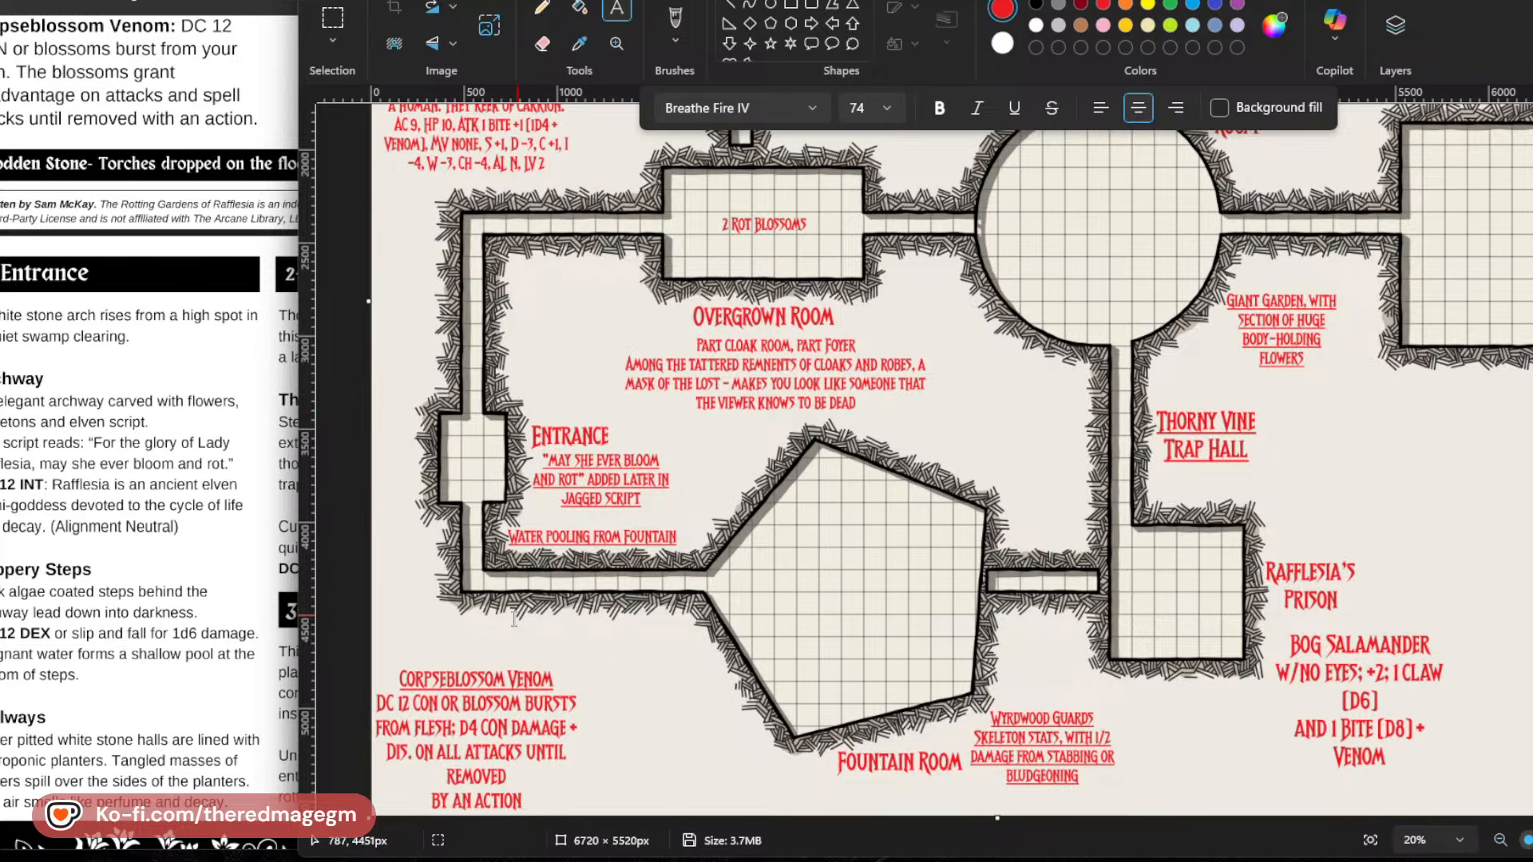
click(487, 616)
text(2 Bog Zoombies)
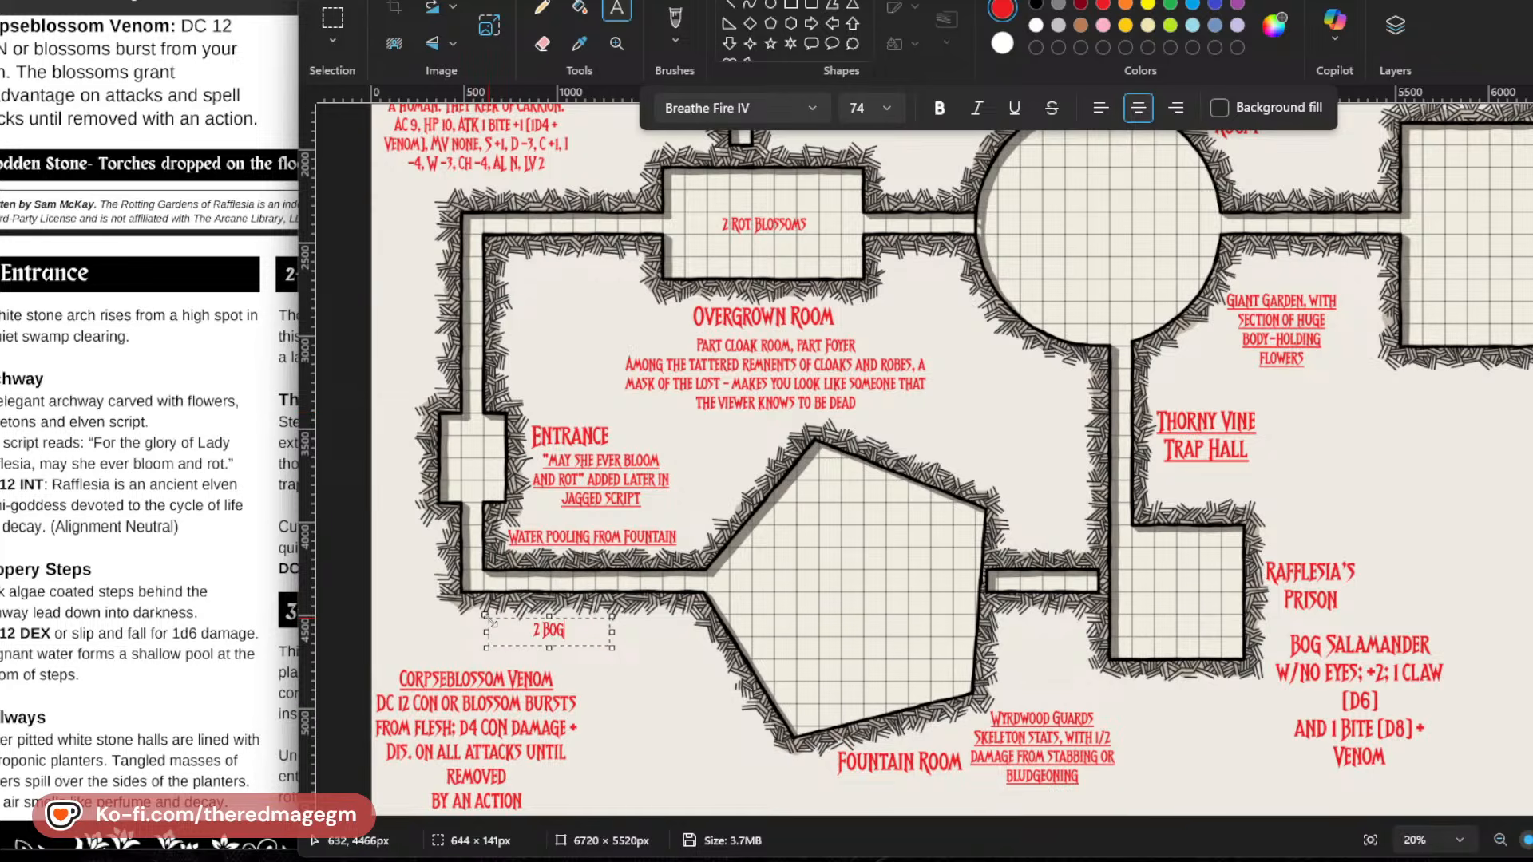
key(BackSpace)
key(BackSpace)
key(BackSpace)
key(BackSpace)
key(BackSpace)
key(BackSpace)
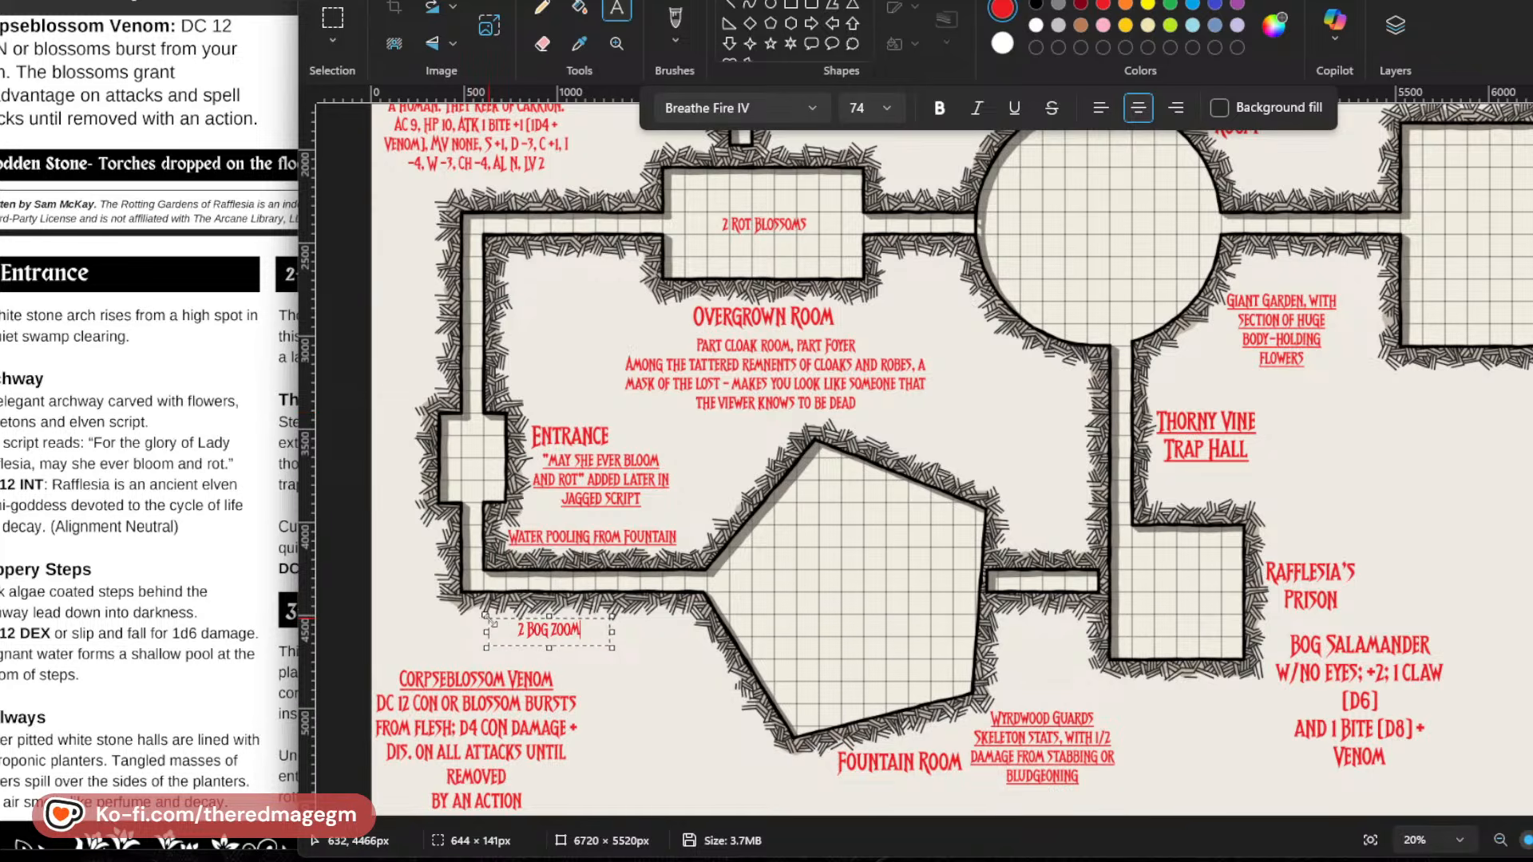
text(mbies in Hallway)
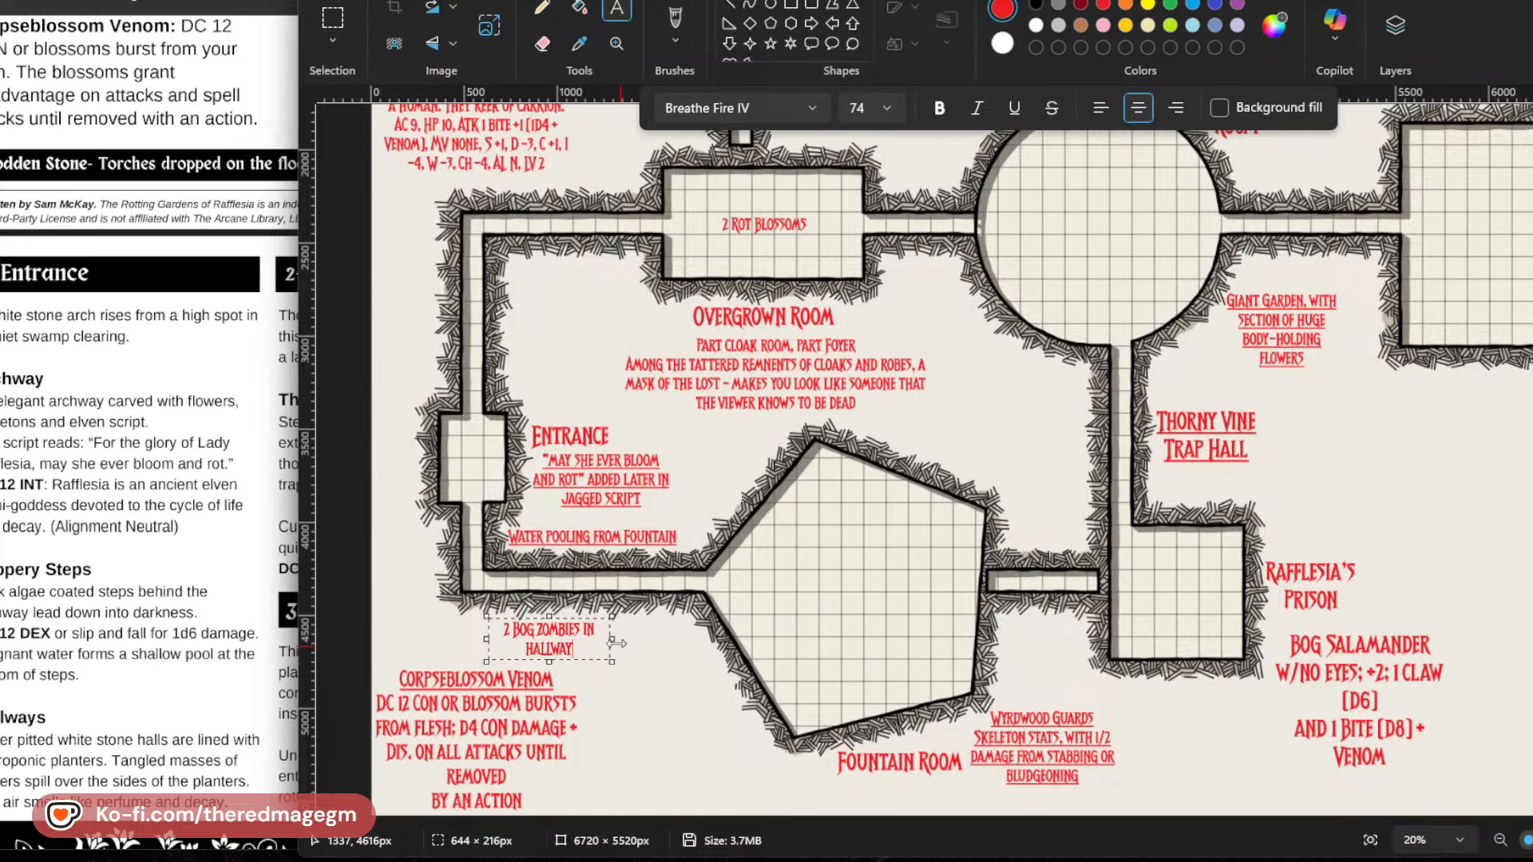
drag(612, 638, 700, 639)
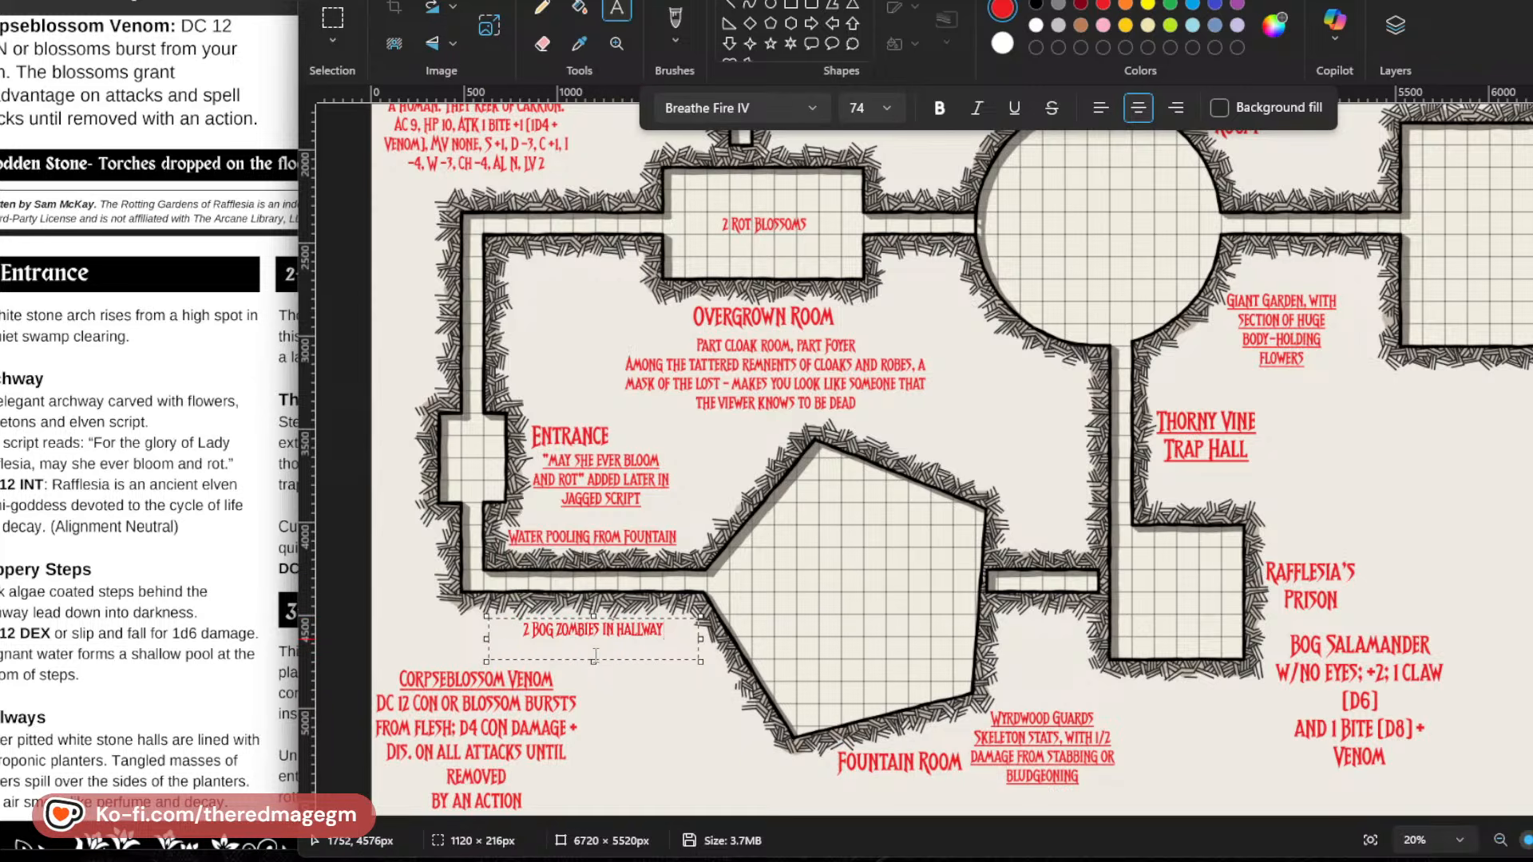
Add a second line "Under the Water Level" to the bog zombie note and nudge the note clear of the Corpseblossom Venom heading.
key(Return)
text(Une)
key(BackSpace)
key(BackSpace)
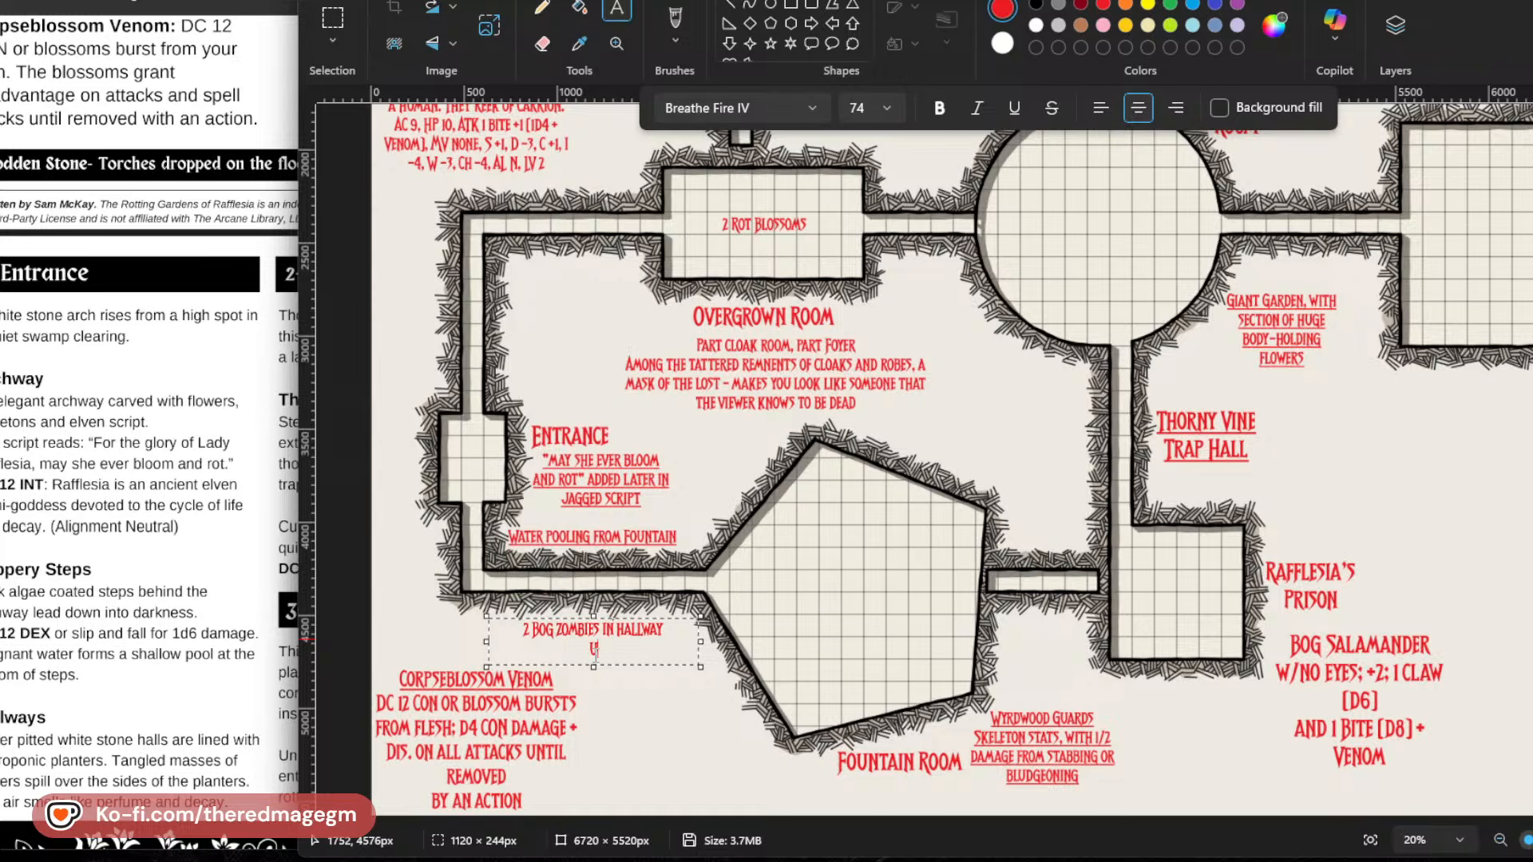
text(nder the Water Level)
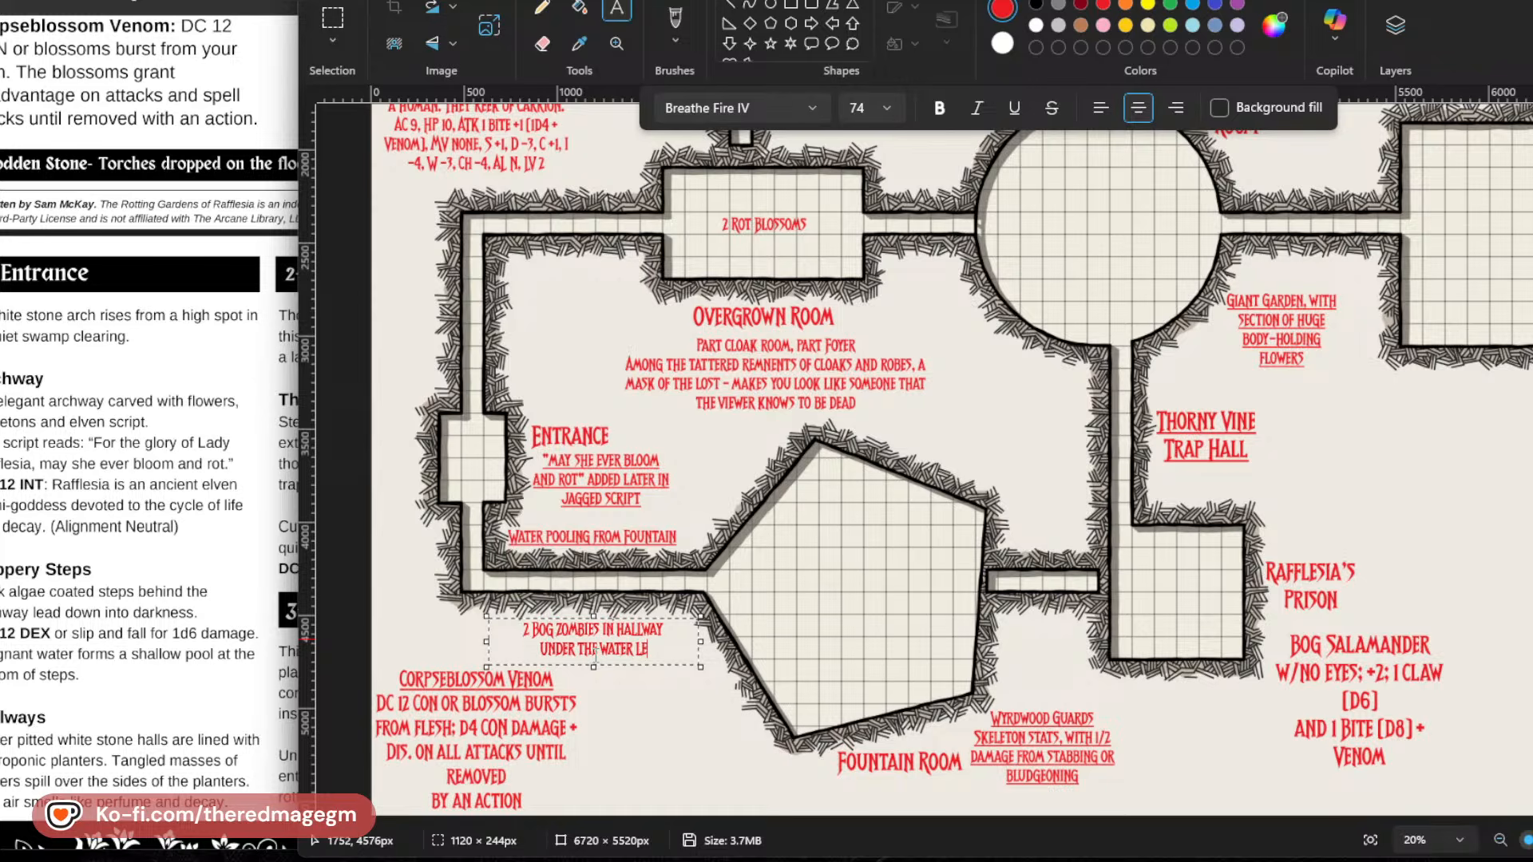
drag(618, 664, 607, 661)
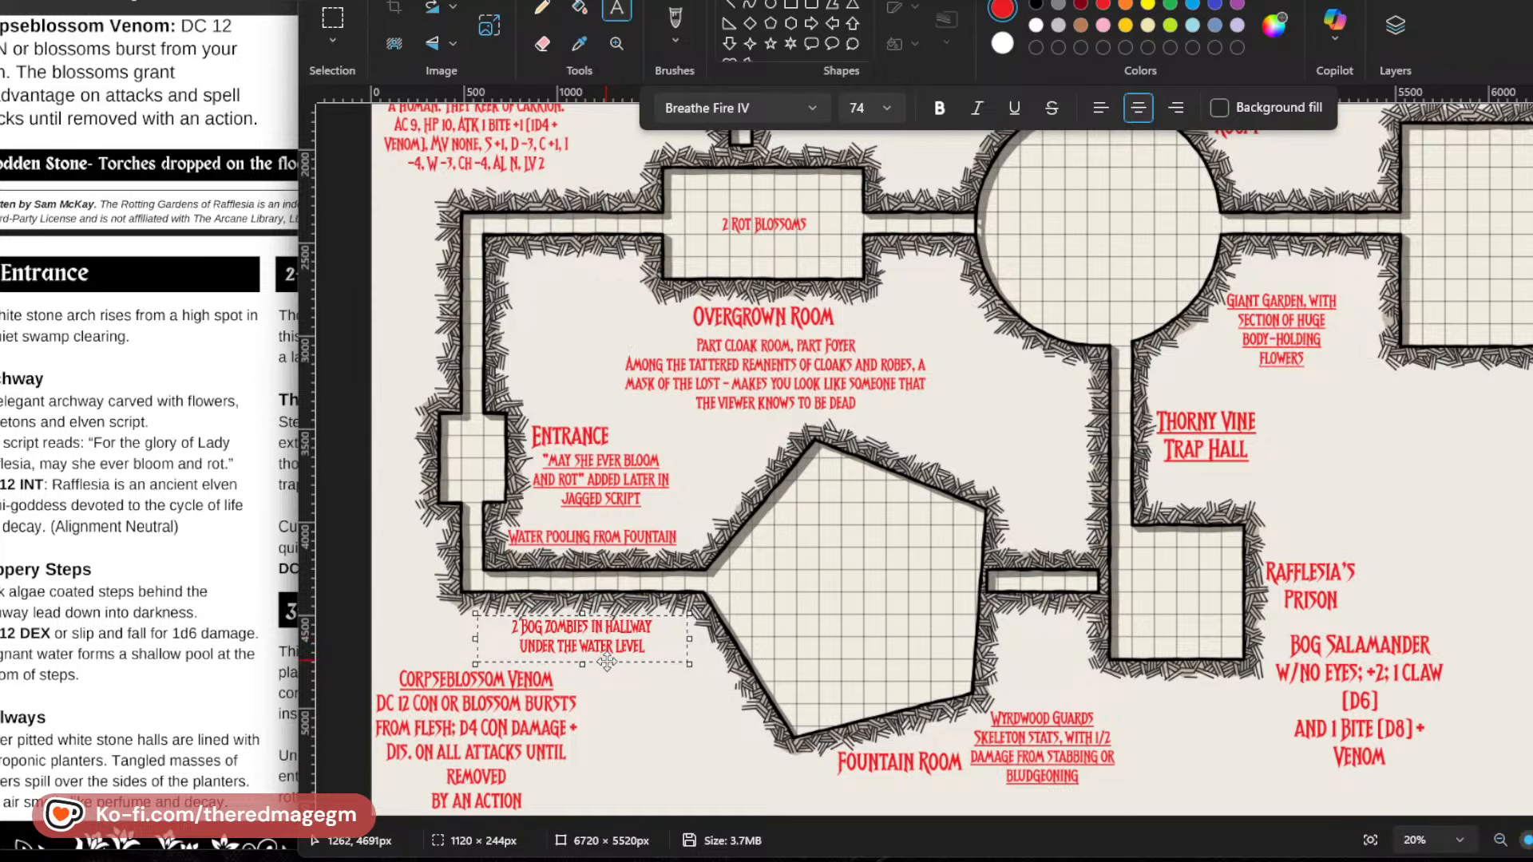
click(646, 697)
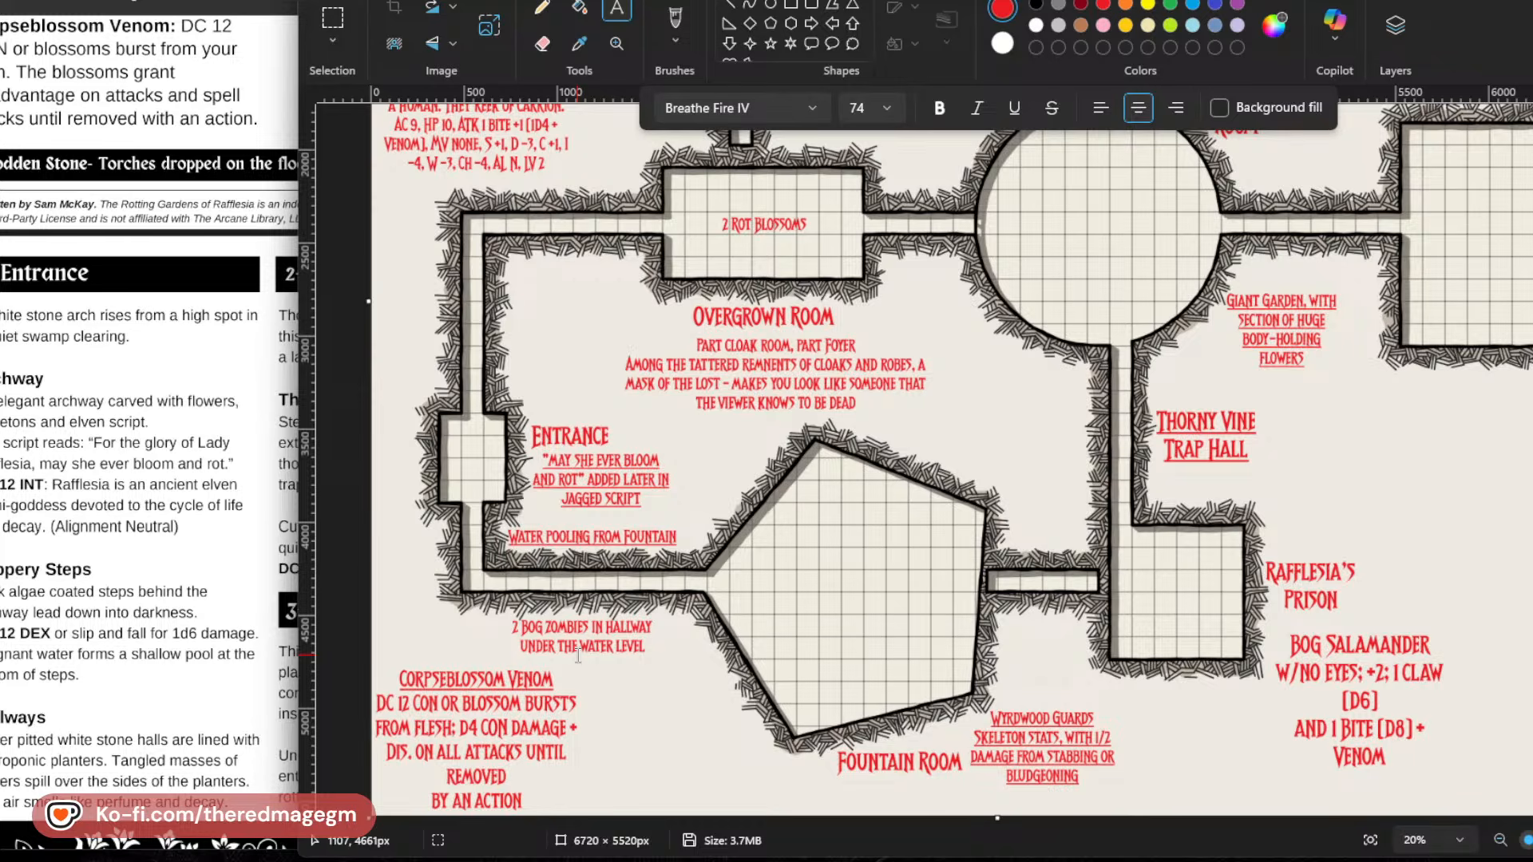
Switch to the adventure PDF to review its dungeon map, Bloom or Rot rules and room descriptions, and return to the map drawing.
scroll(149, 431, up, 15)
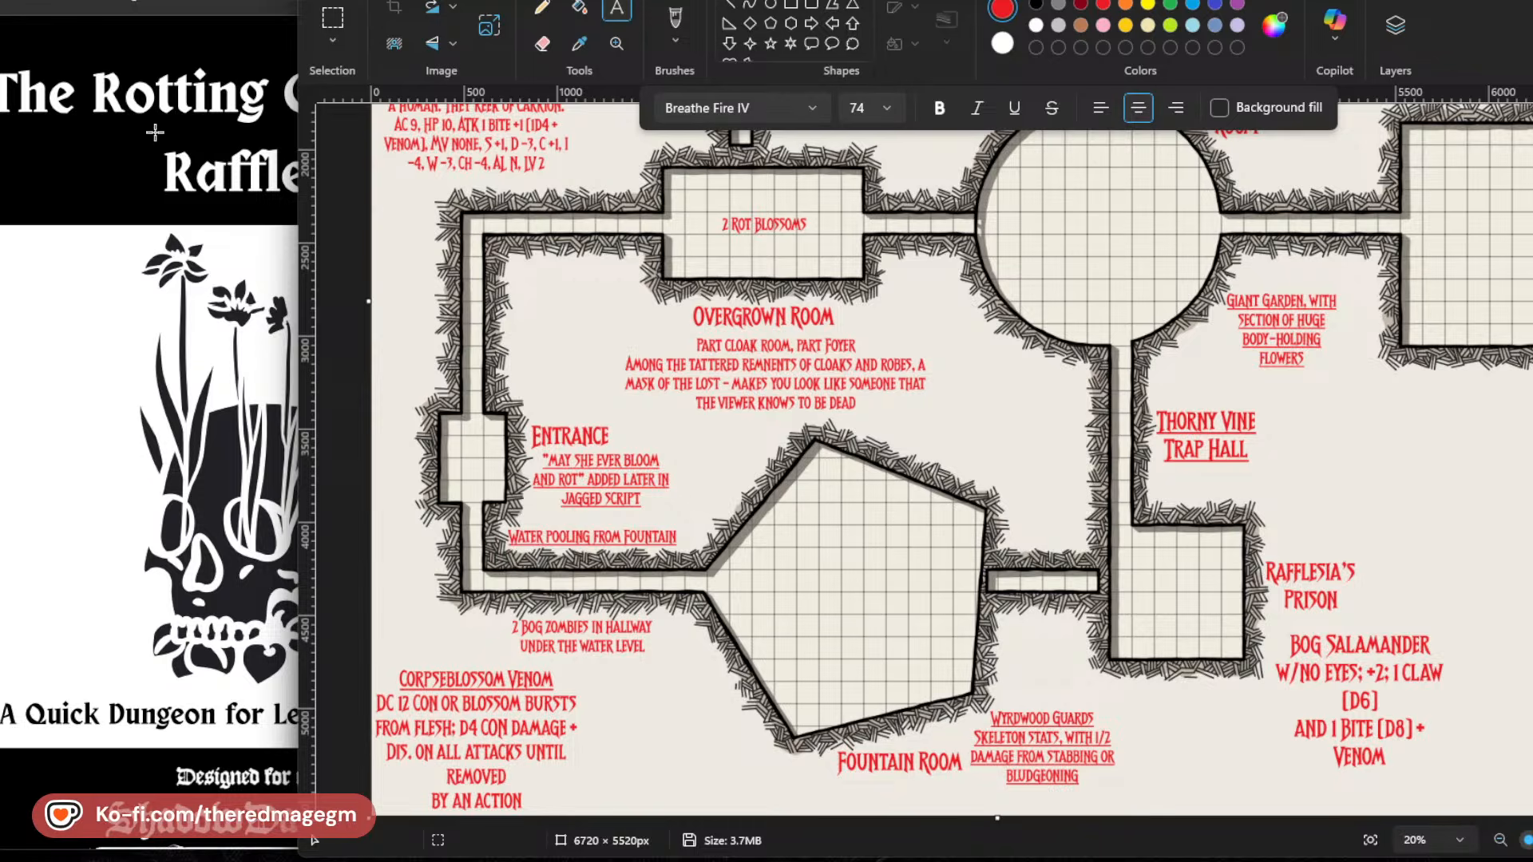
click(151, 3)
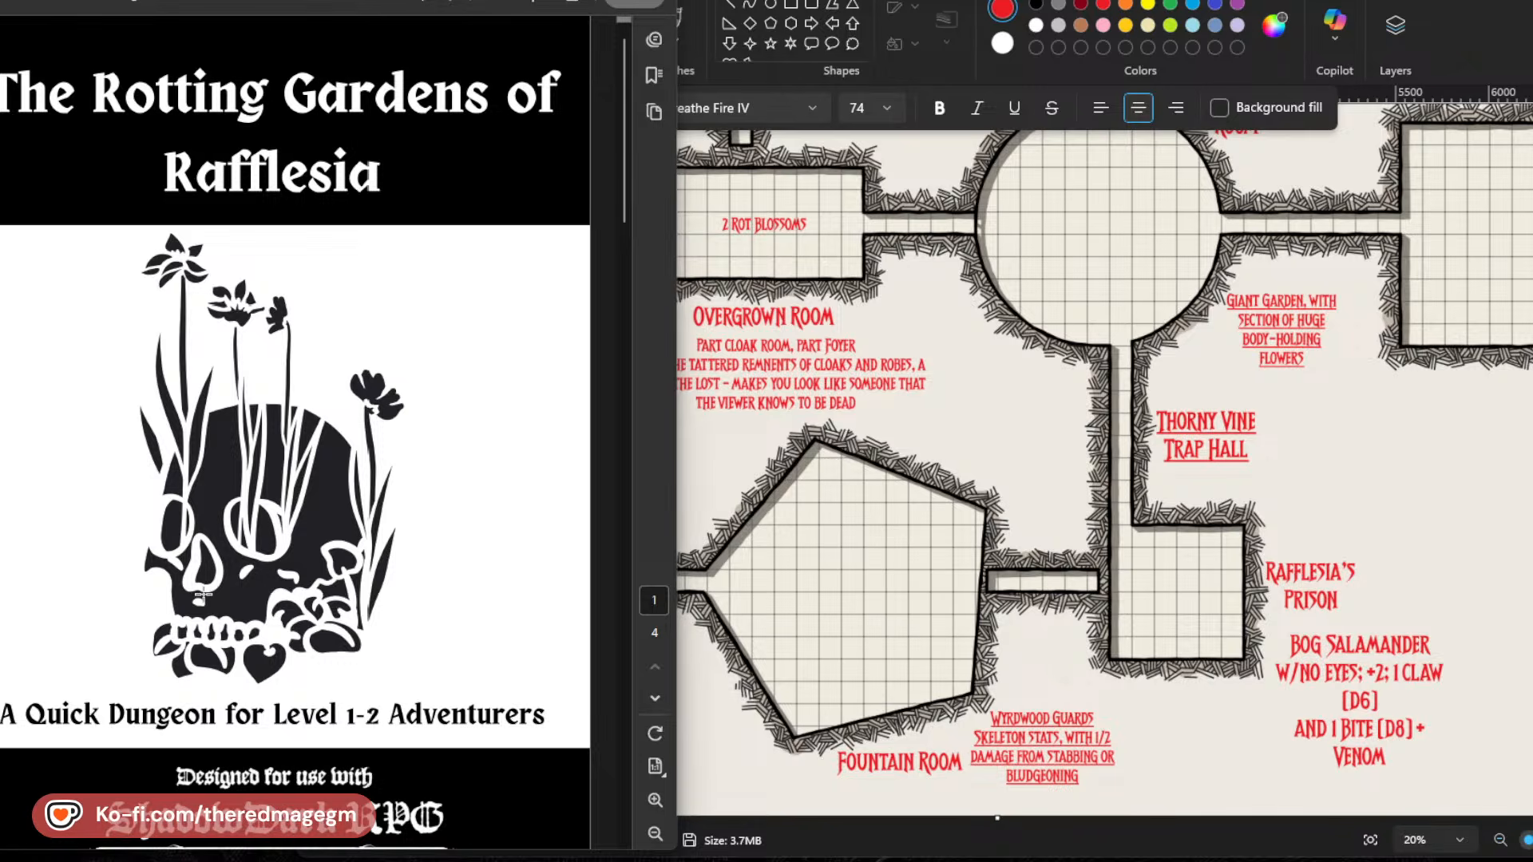
scroll(255, 600, down, 10)
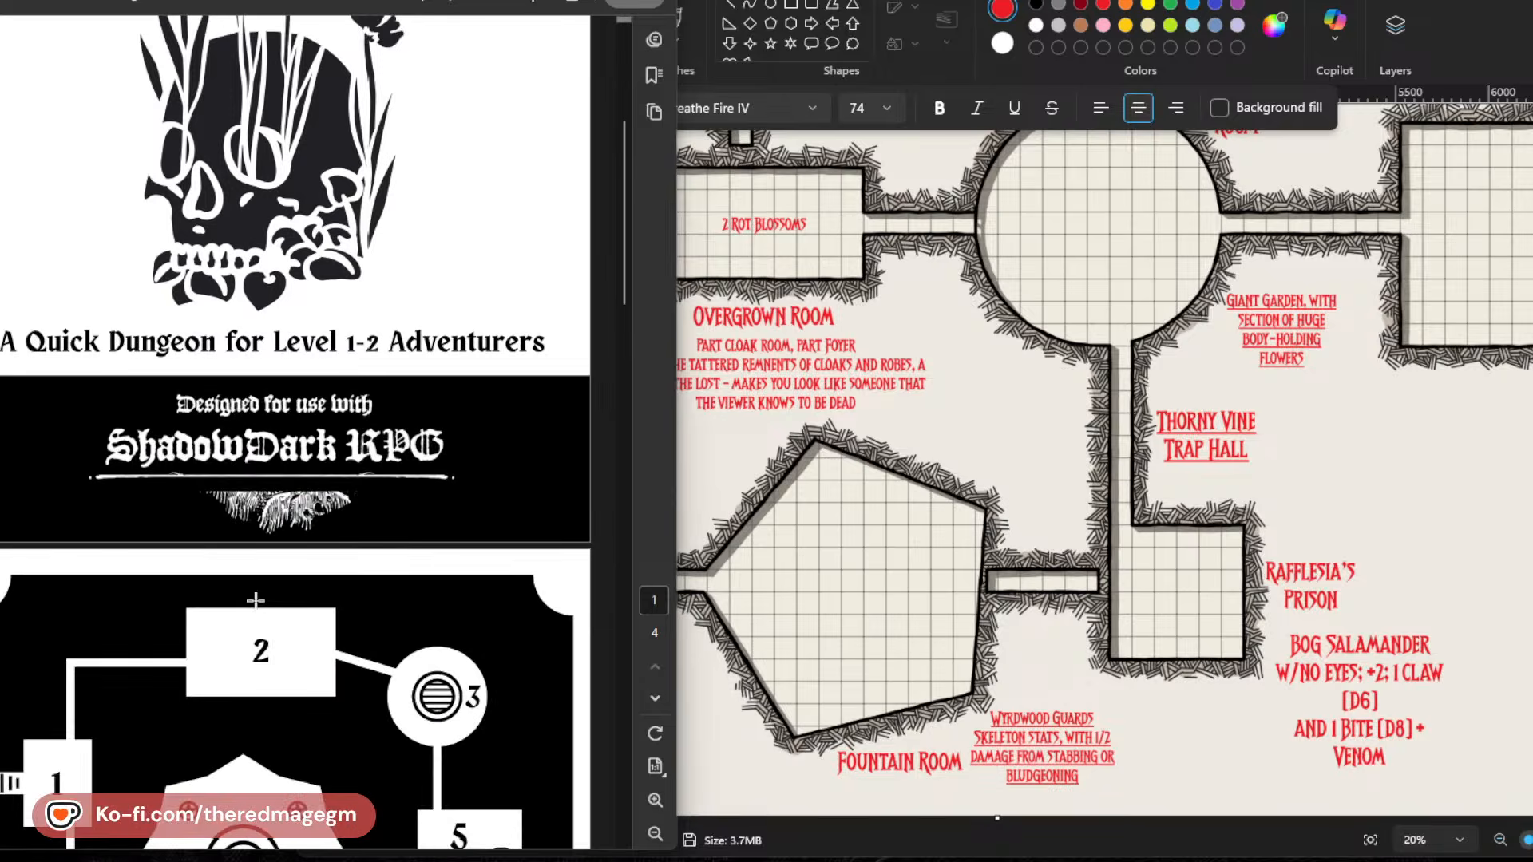
scroll(256, 599, down, 10)
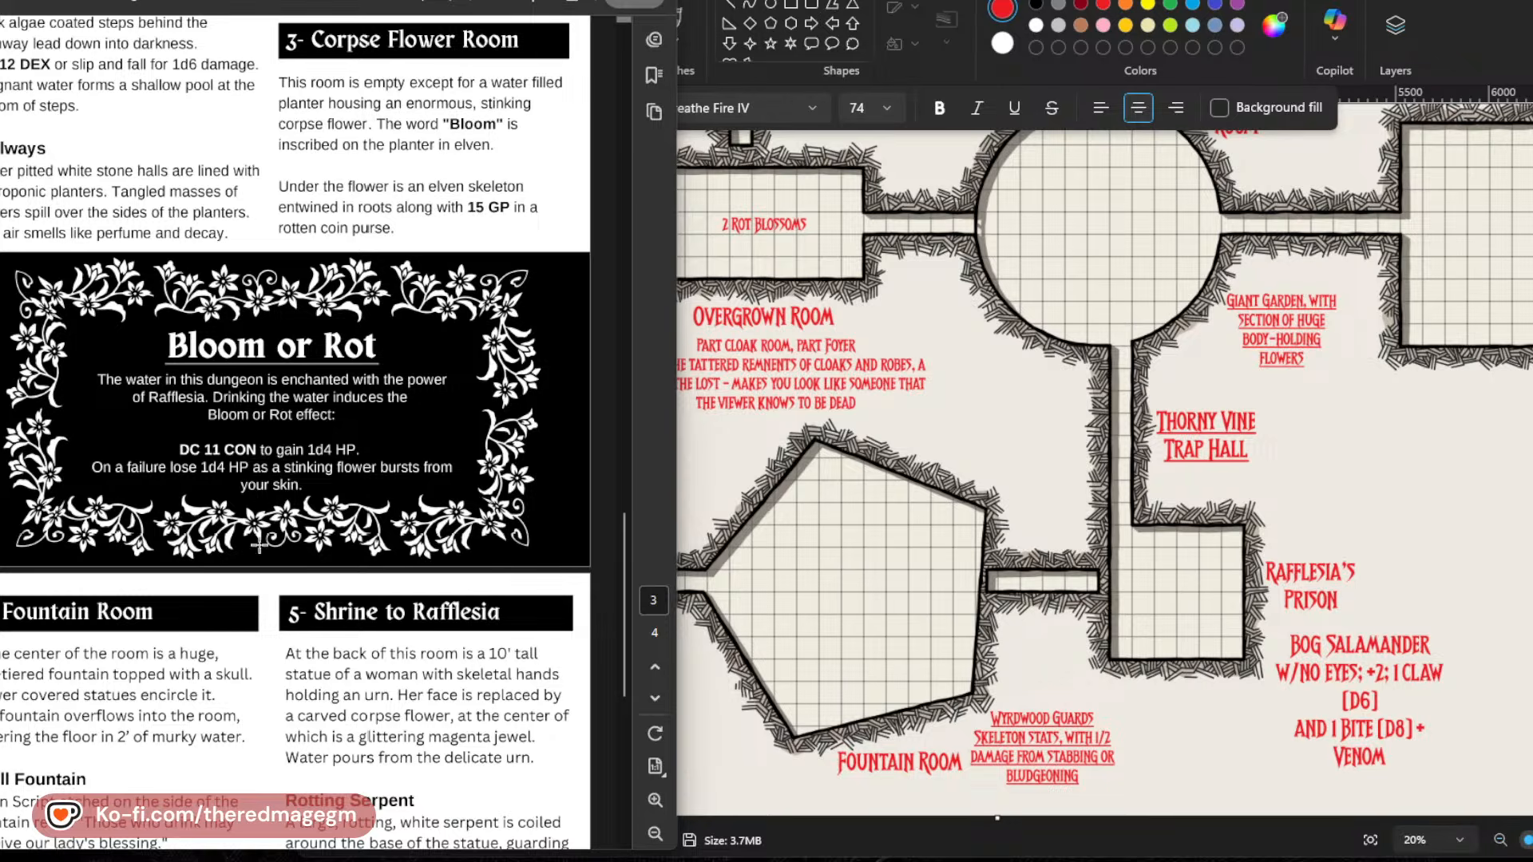
scroll(348, 651, up, 5)
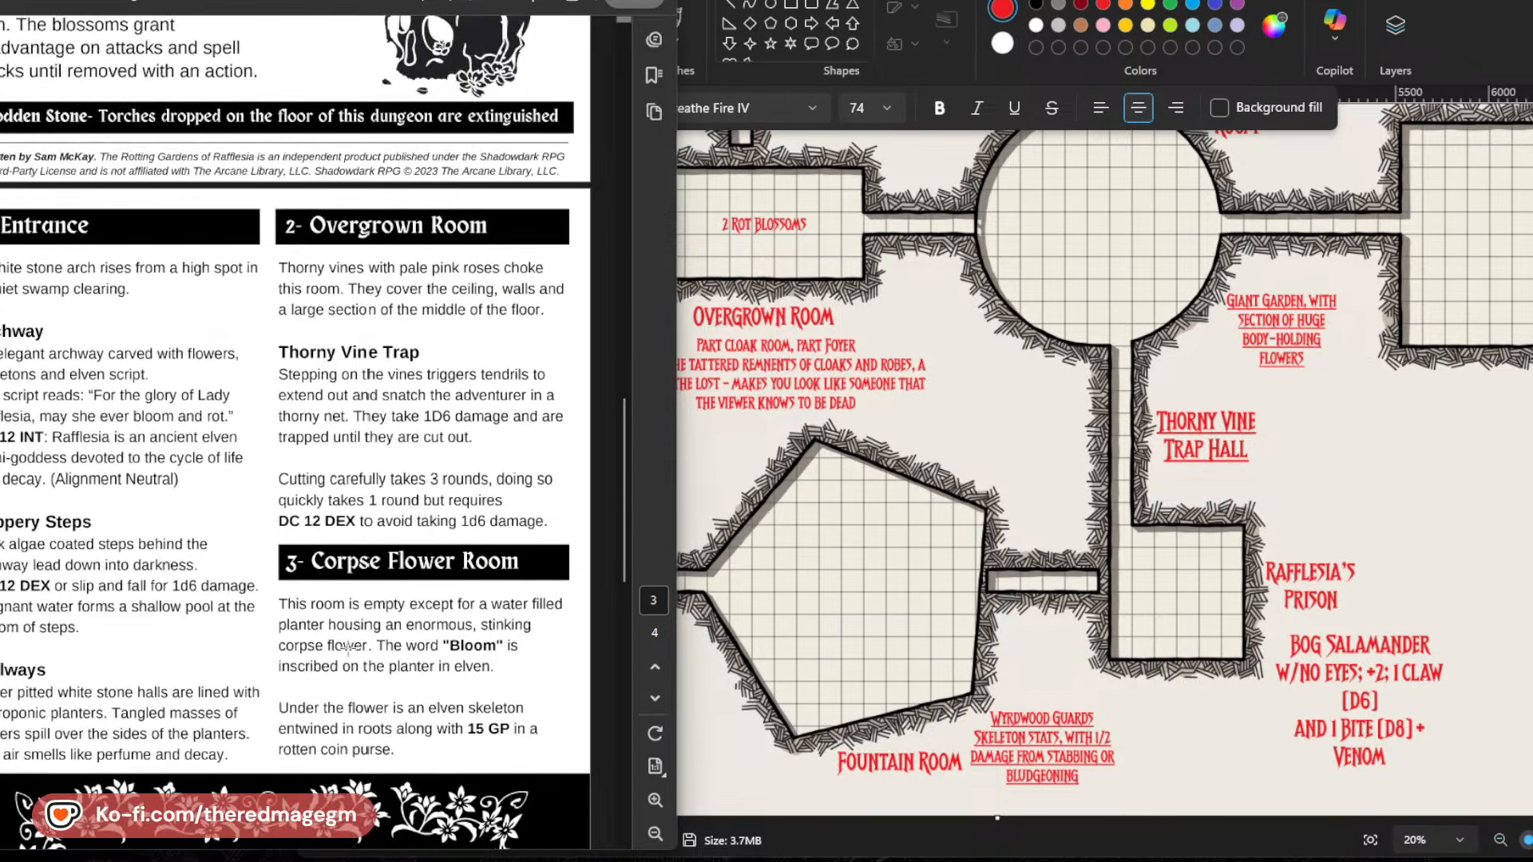
click(896, 538)
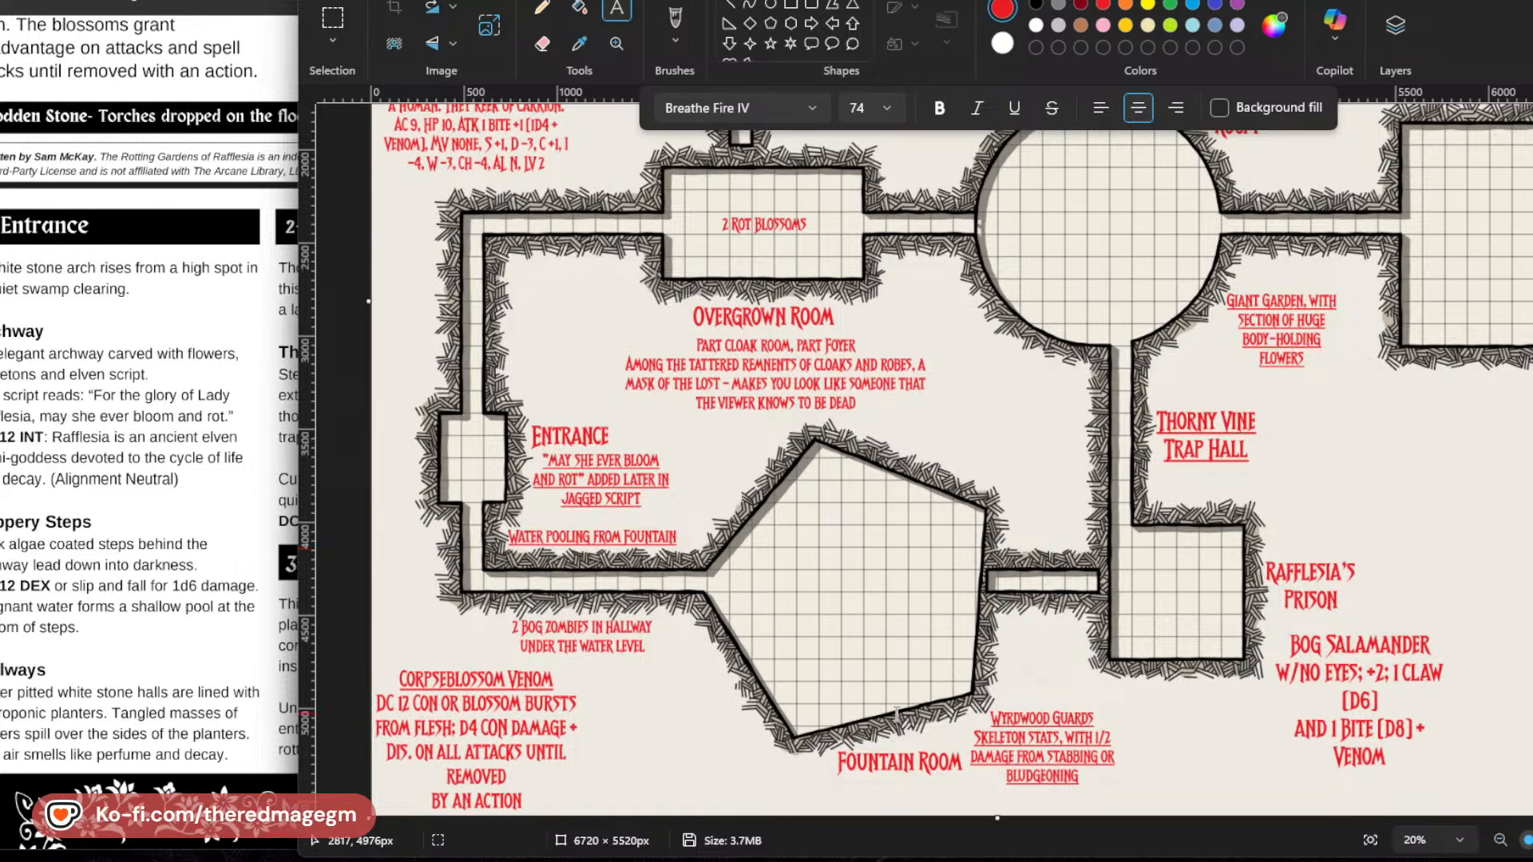
Add the note "A garden of flowers that sing with human voice" in the blank area beside the Ballroom.
scroll(896, 714, up, 4)
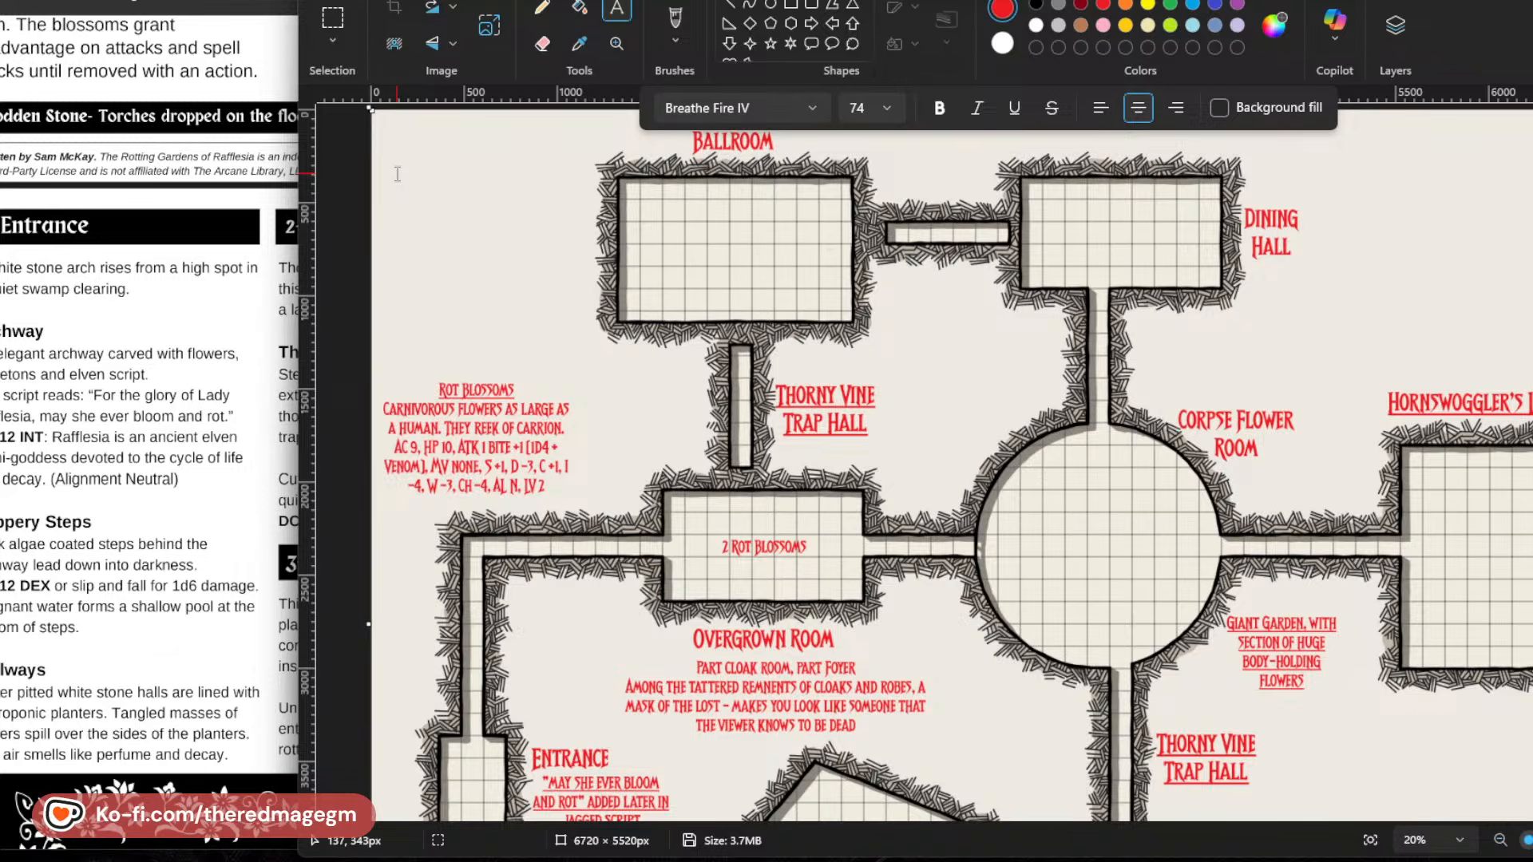
click(392, 172)
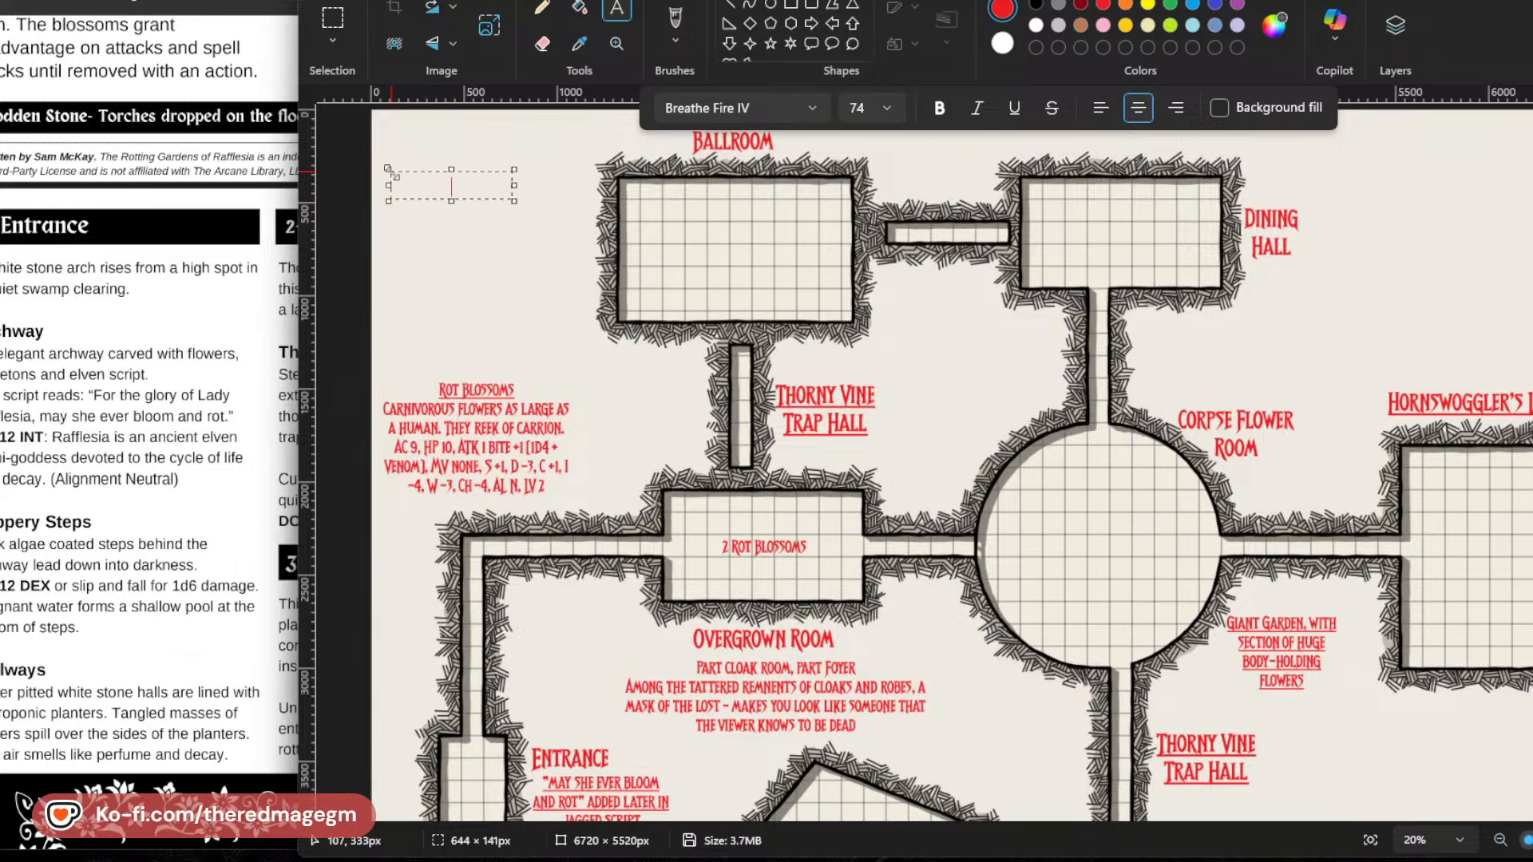
text(A GARDEN OF FLOWERS TAHT SING)
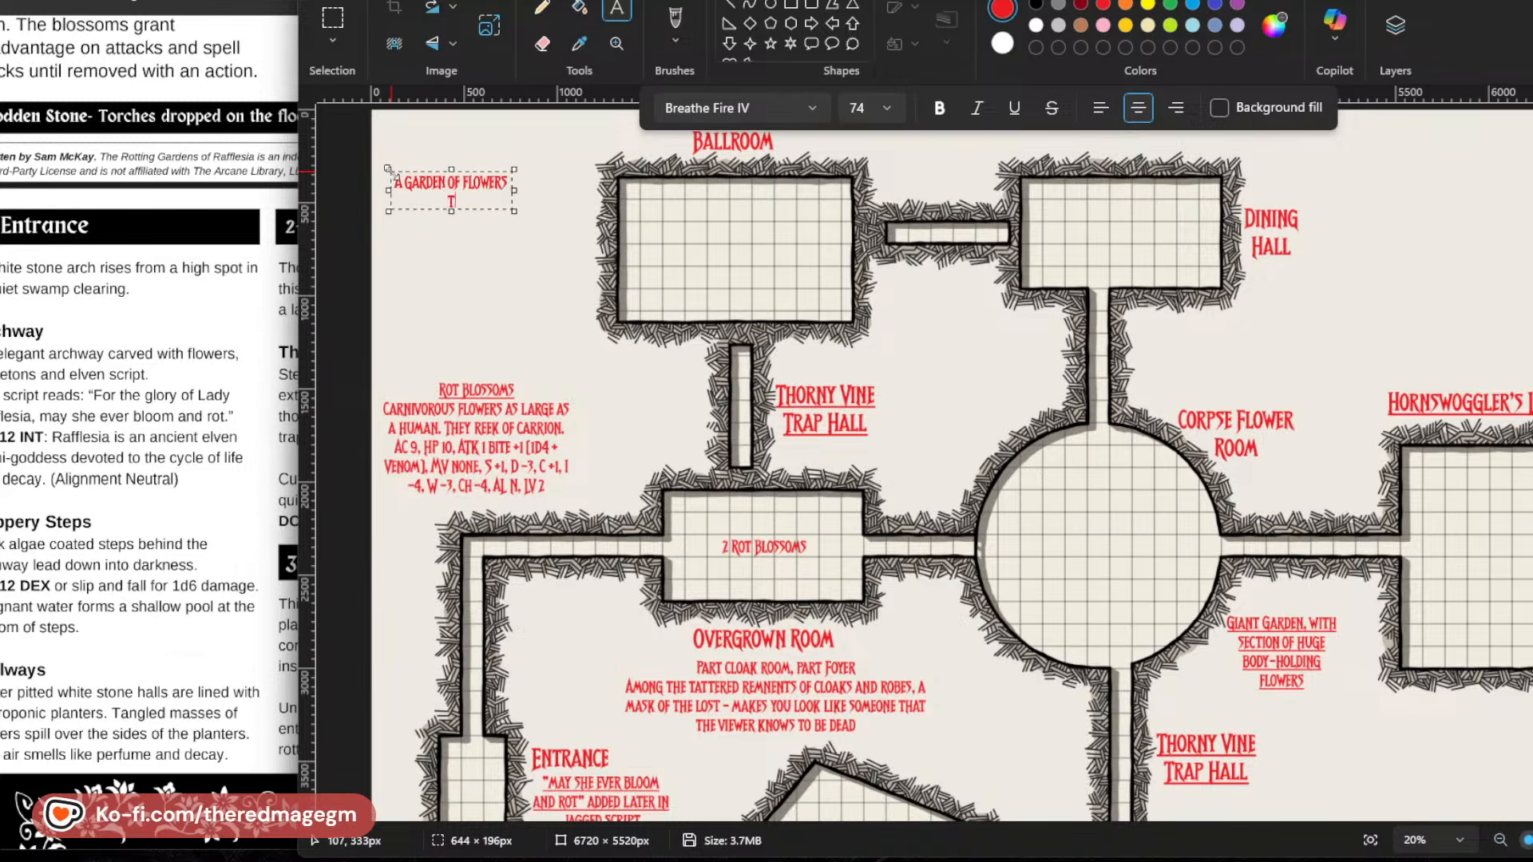
key(BackSpace)
key(BackSpace)
key(BackSpace)
key(BackSpace)
key(BackSpace)
key(BackSpace)
key(BackSpace)
key(BackSpace)
text(HA)
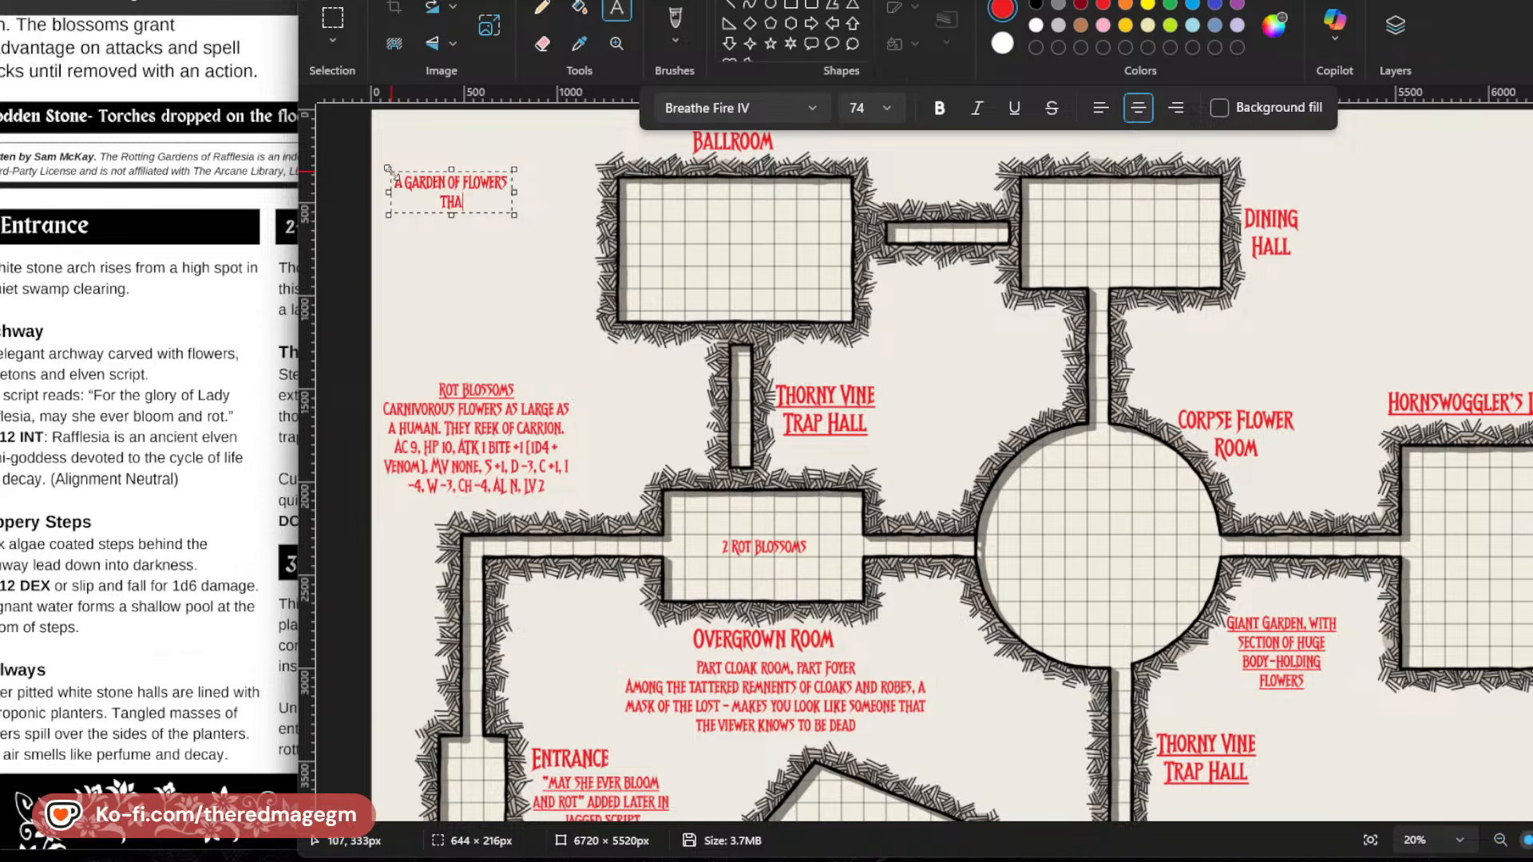
text(T SING WITH HUMAN)
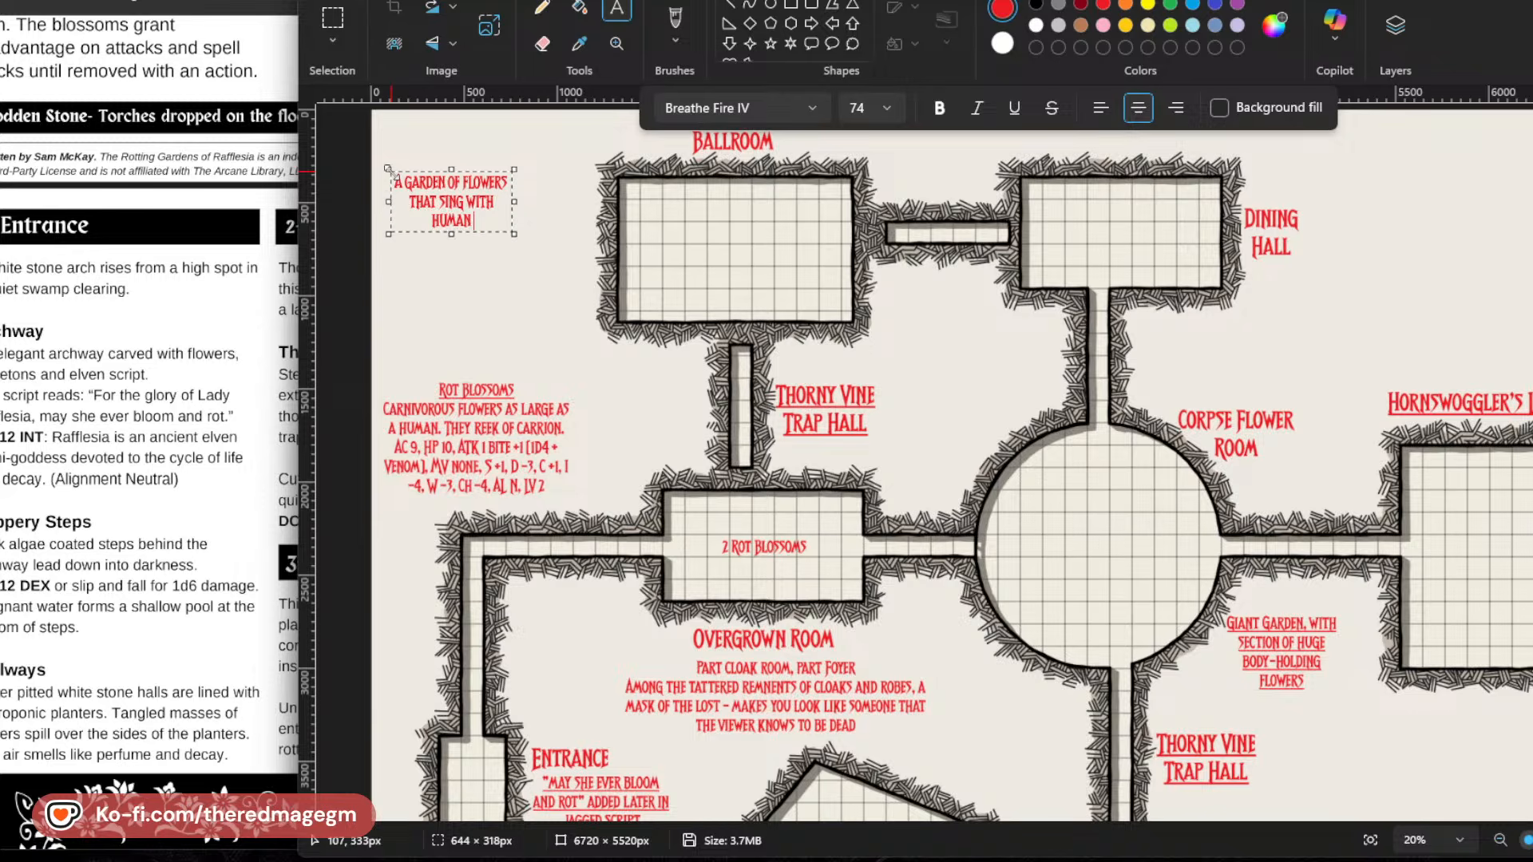
text( VOICES - A PR)
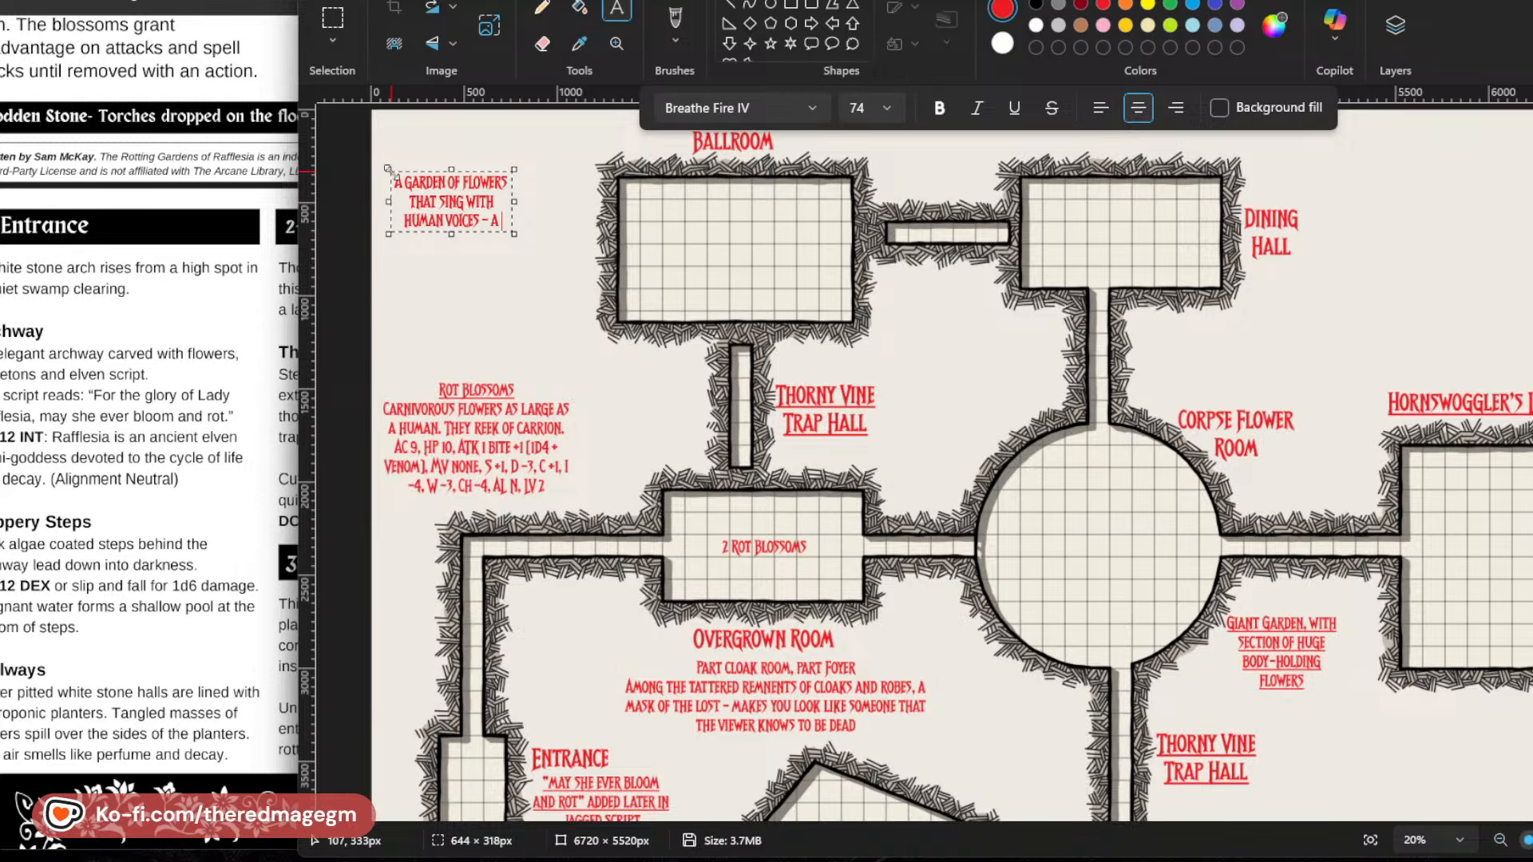
Complete the garden of flowers note so it ends with "human voices - proto-hornswogglers".
key(BackSpace)
key(BackSpace)
text(PROTO-)
text(HORN)
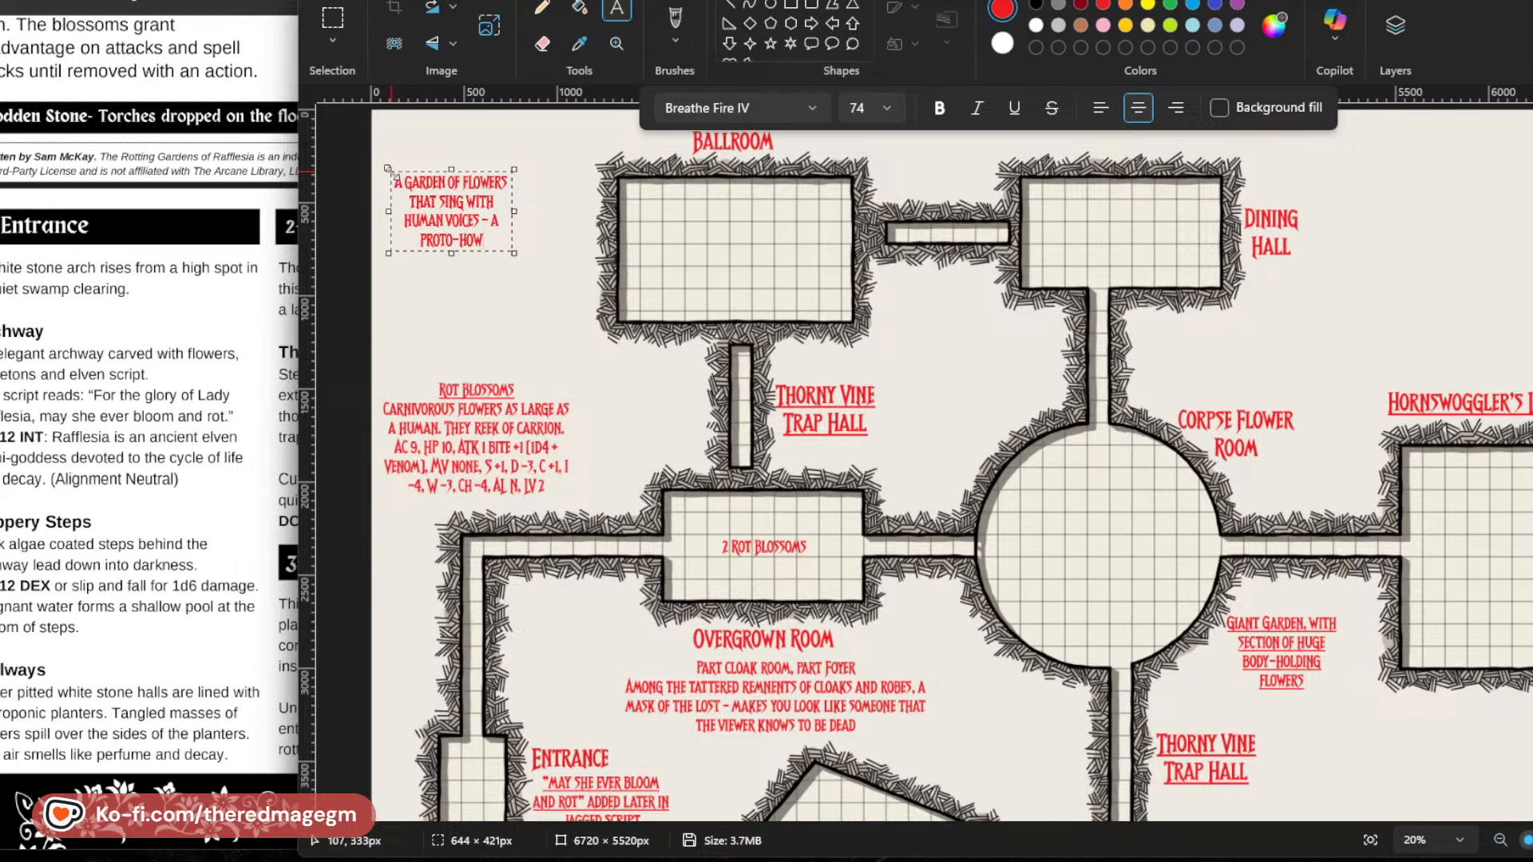
text(SWOGGLER)
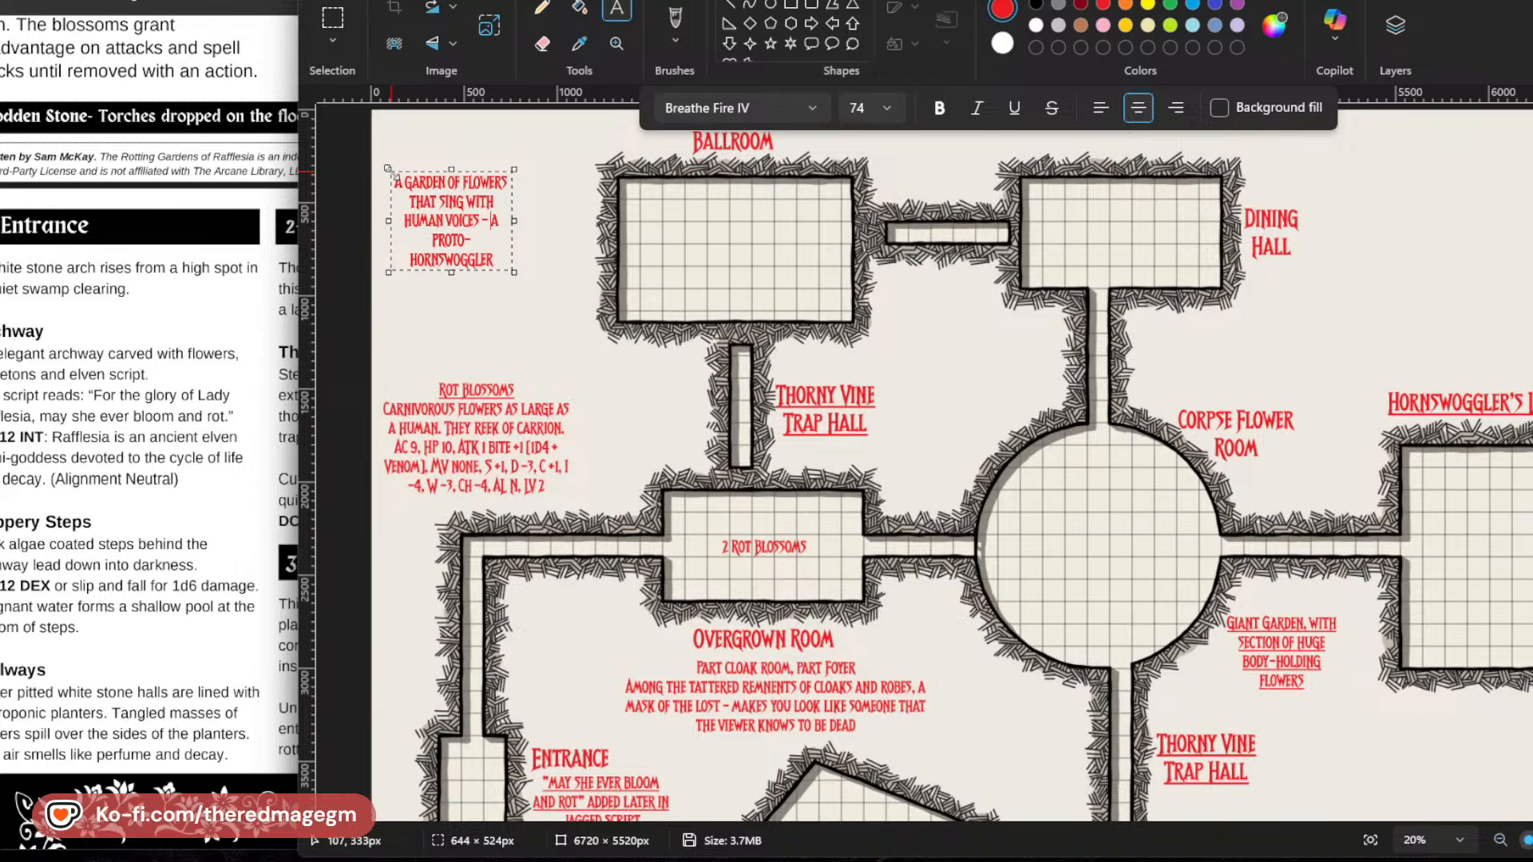
key(BackSpace)
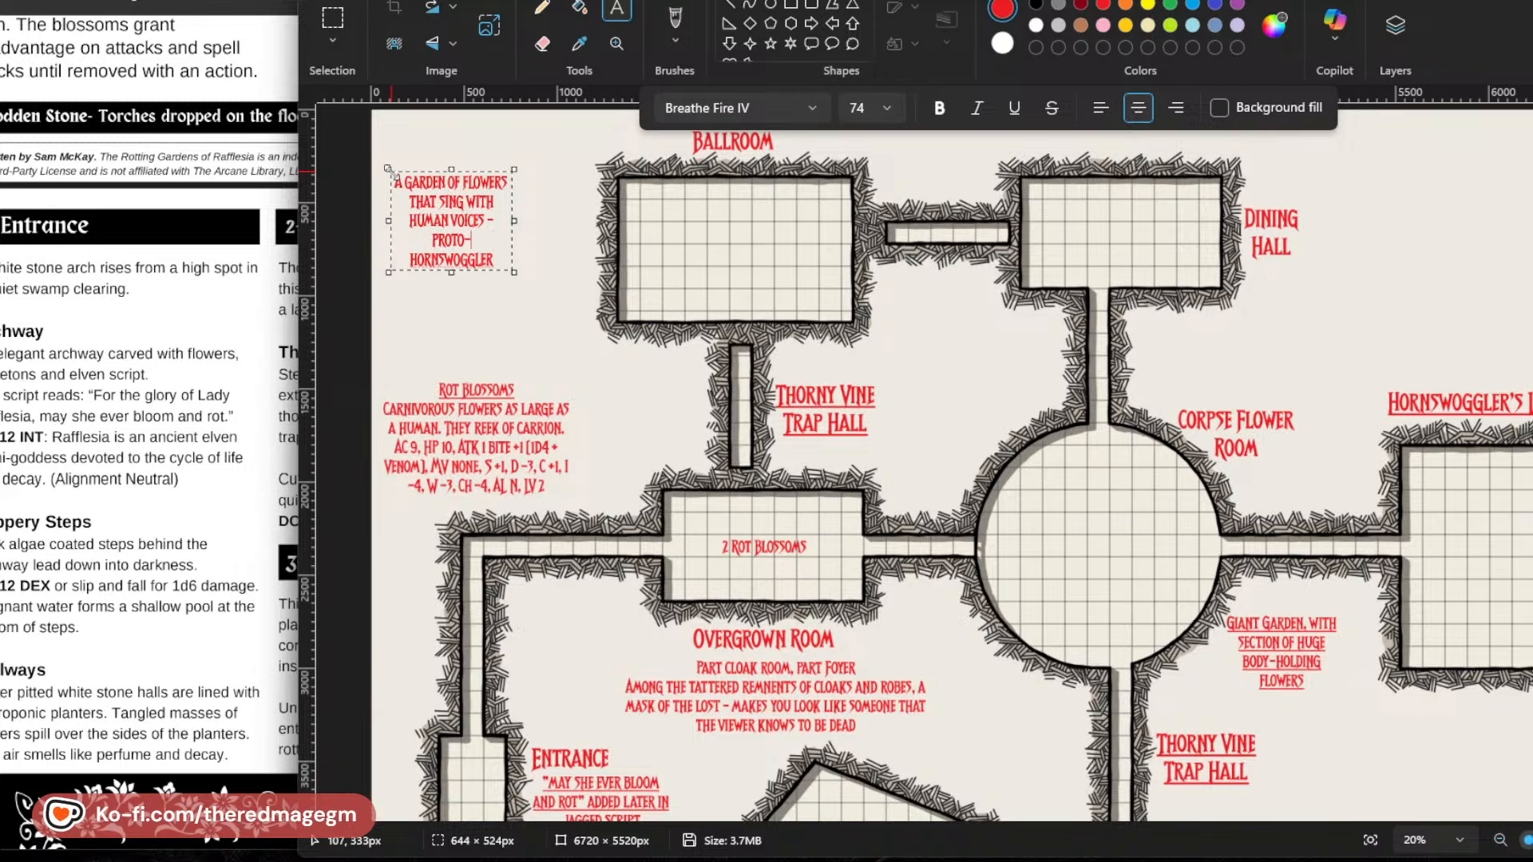
key(ctrl+End)
text(S)
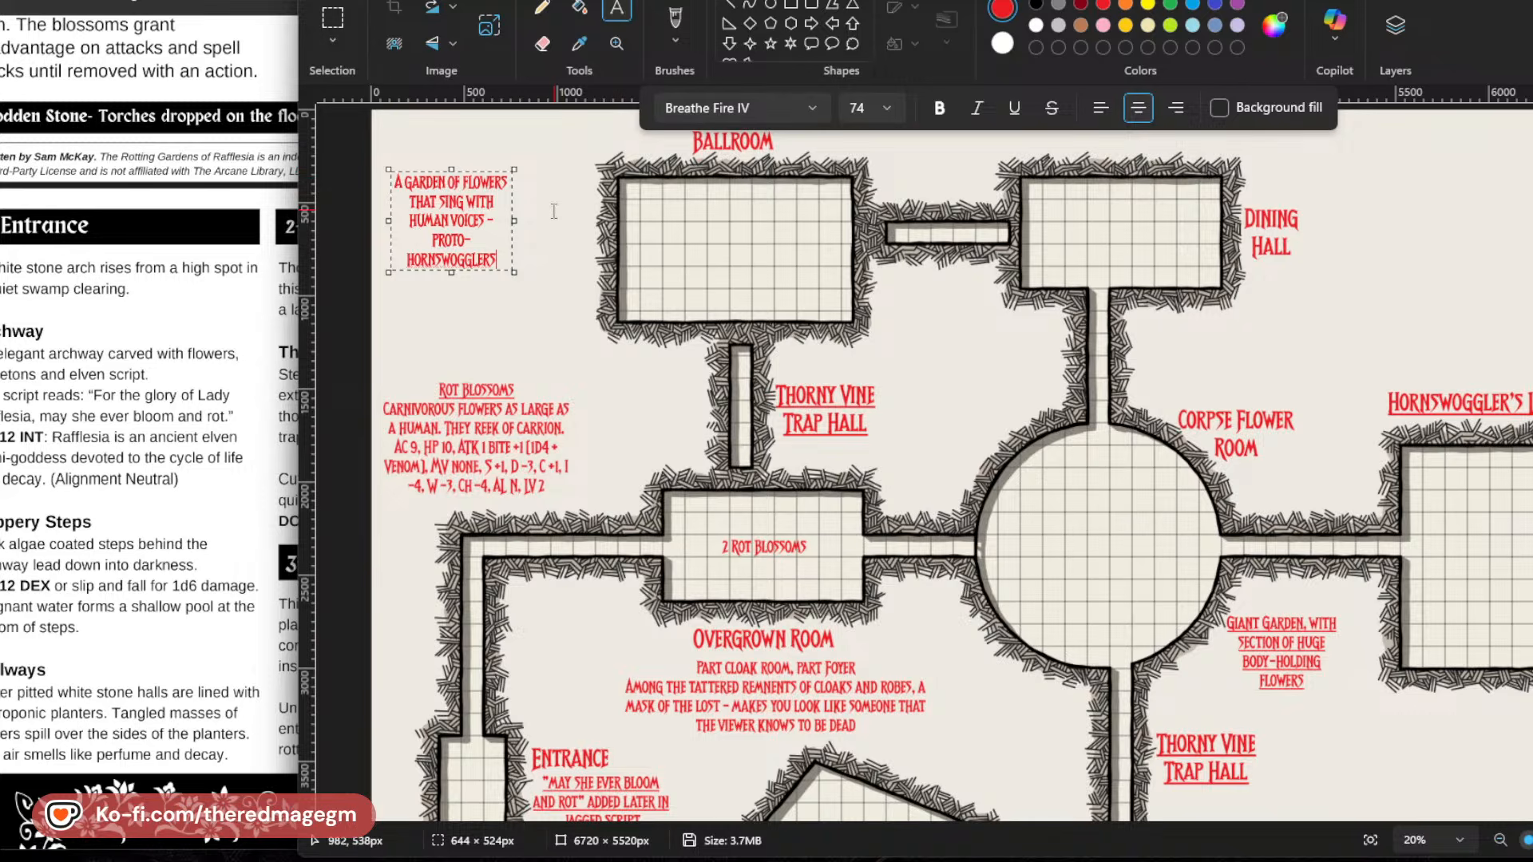
Resize the garden of flowers text box to about 1185 × 270 px and move it up level with the Ballroom label.
drag(514, 220, 612, 221)
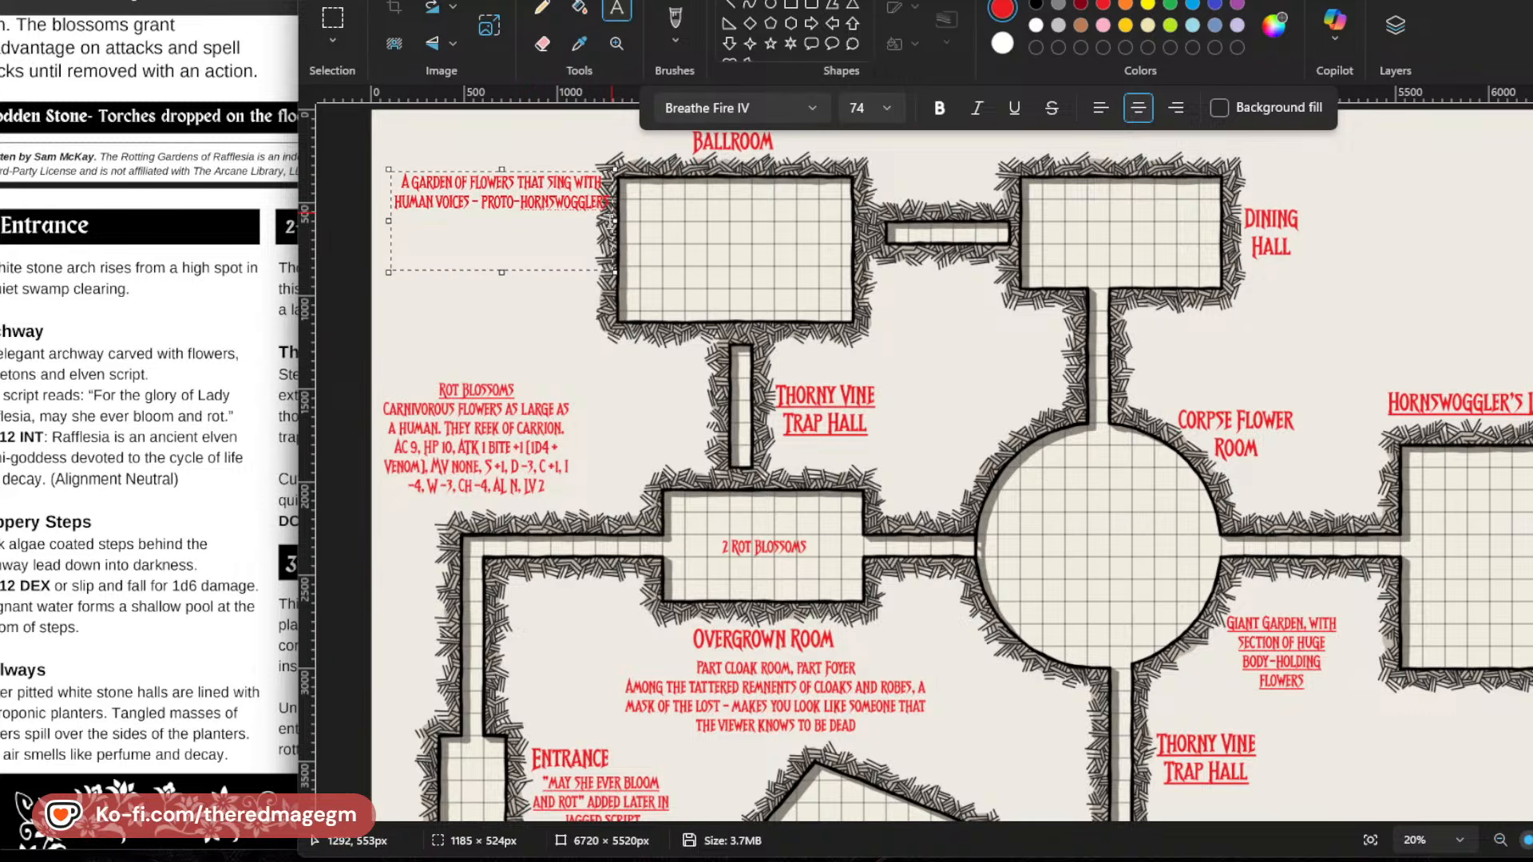
drag(503, 271, 504, 225)
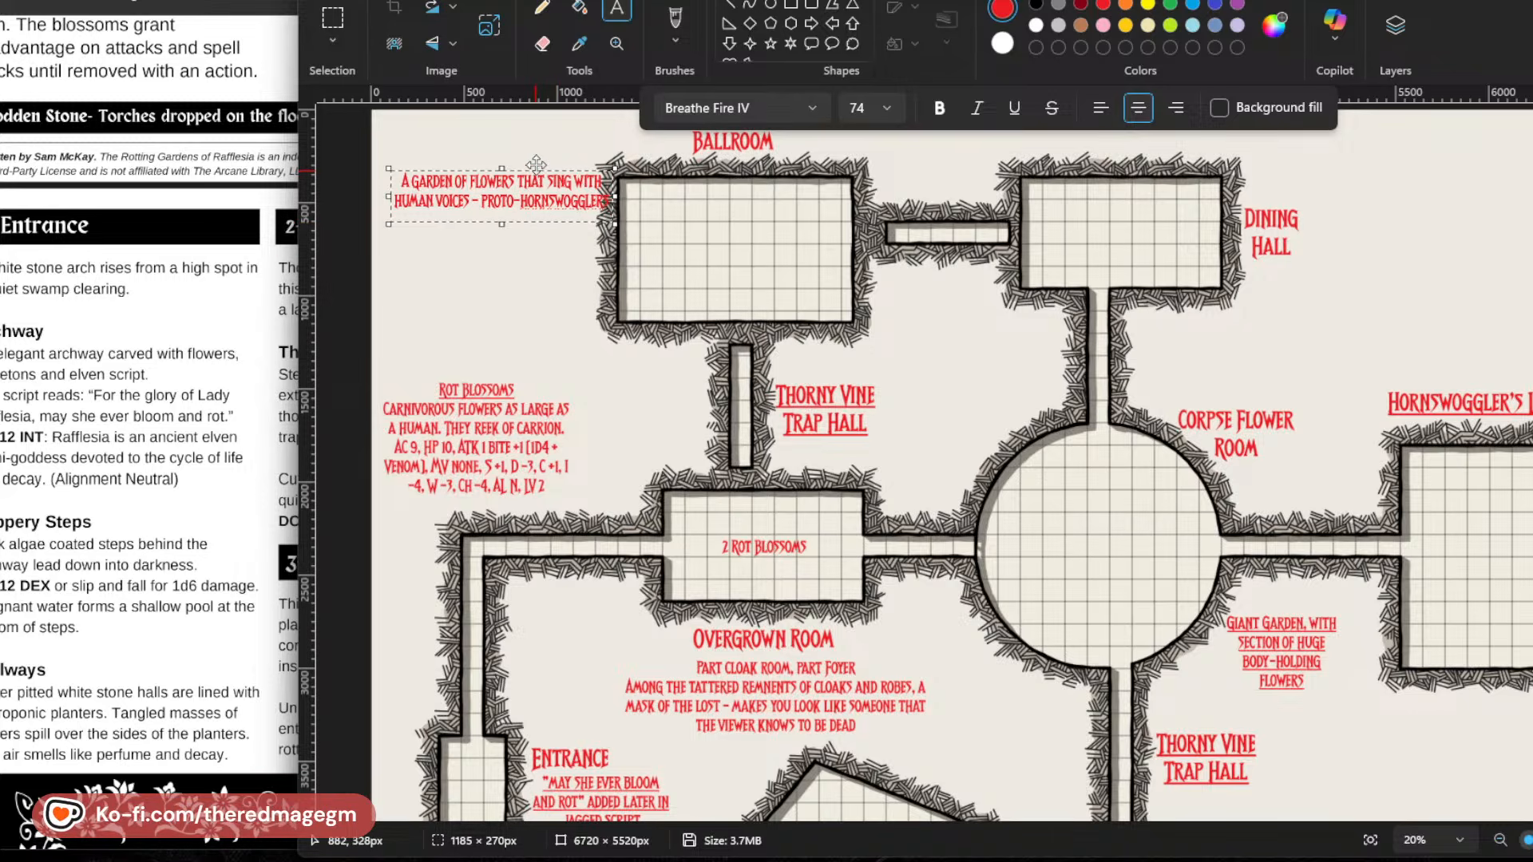
drag(535, 165, 532, 116)
click(585, 220)
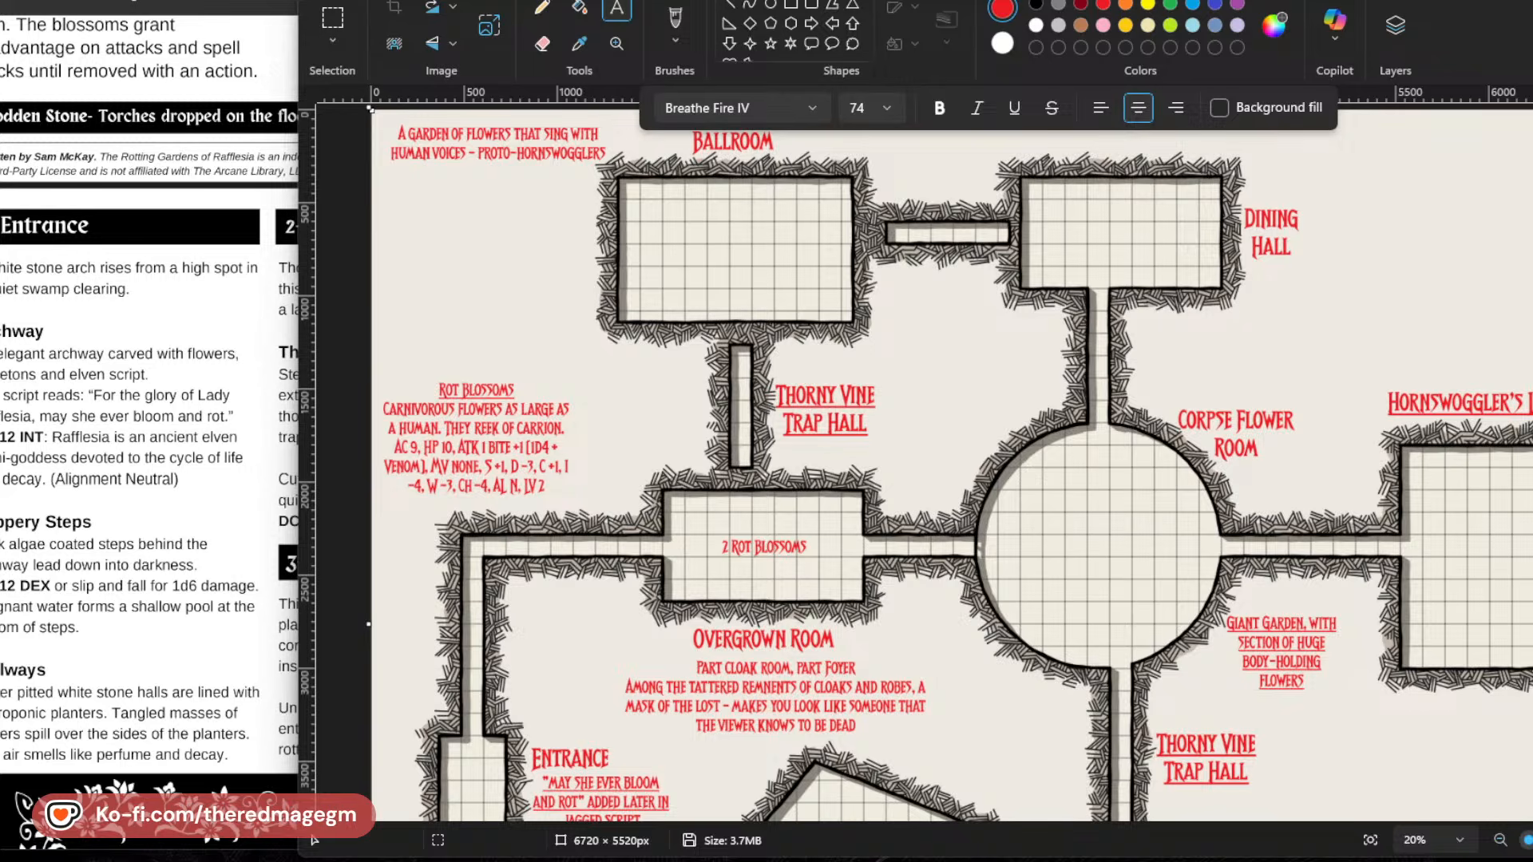
Below the singing flowers note, paste "Music from mist like hummingbirds, chimes that clang to the breeze, plants that give off mists that create colors, etc, etc".
click(665, 194)
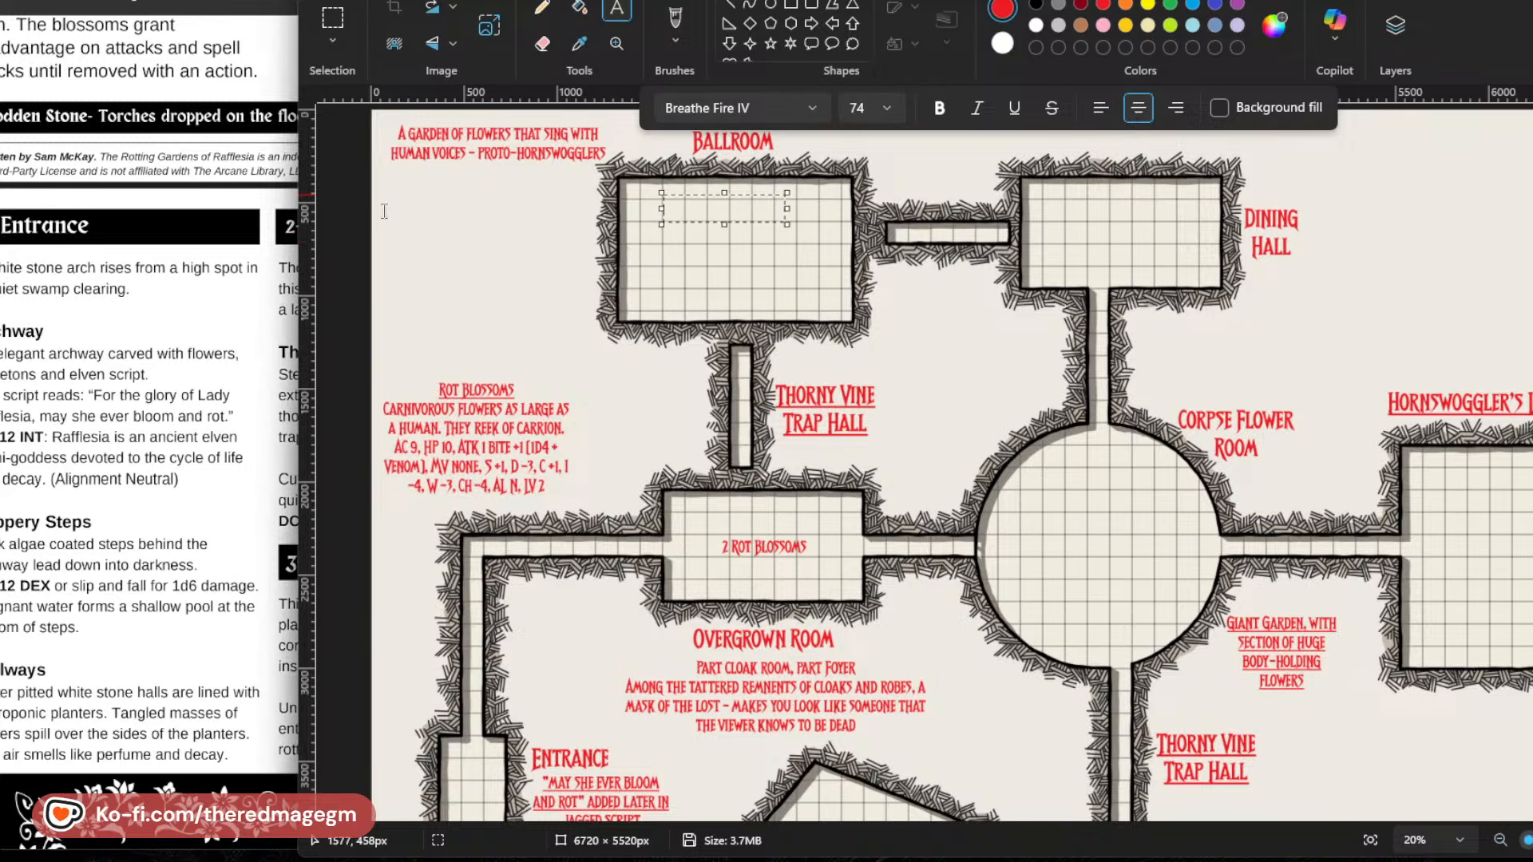
click(384, 211)
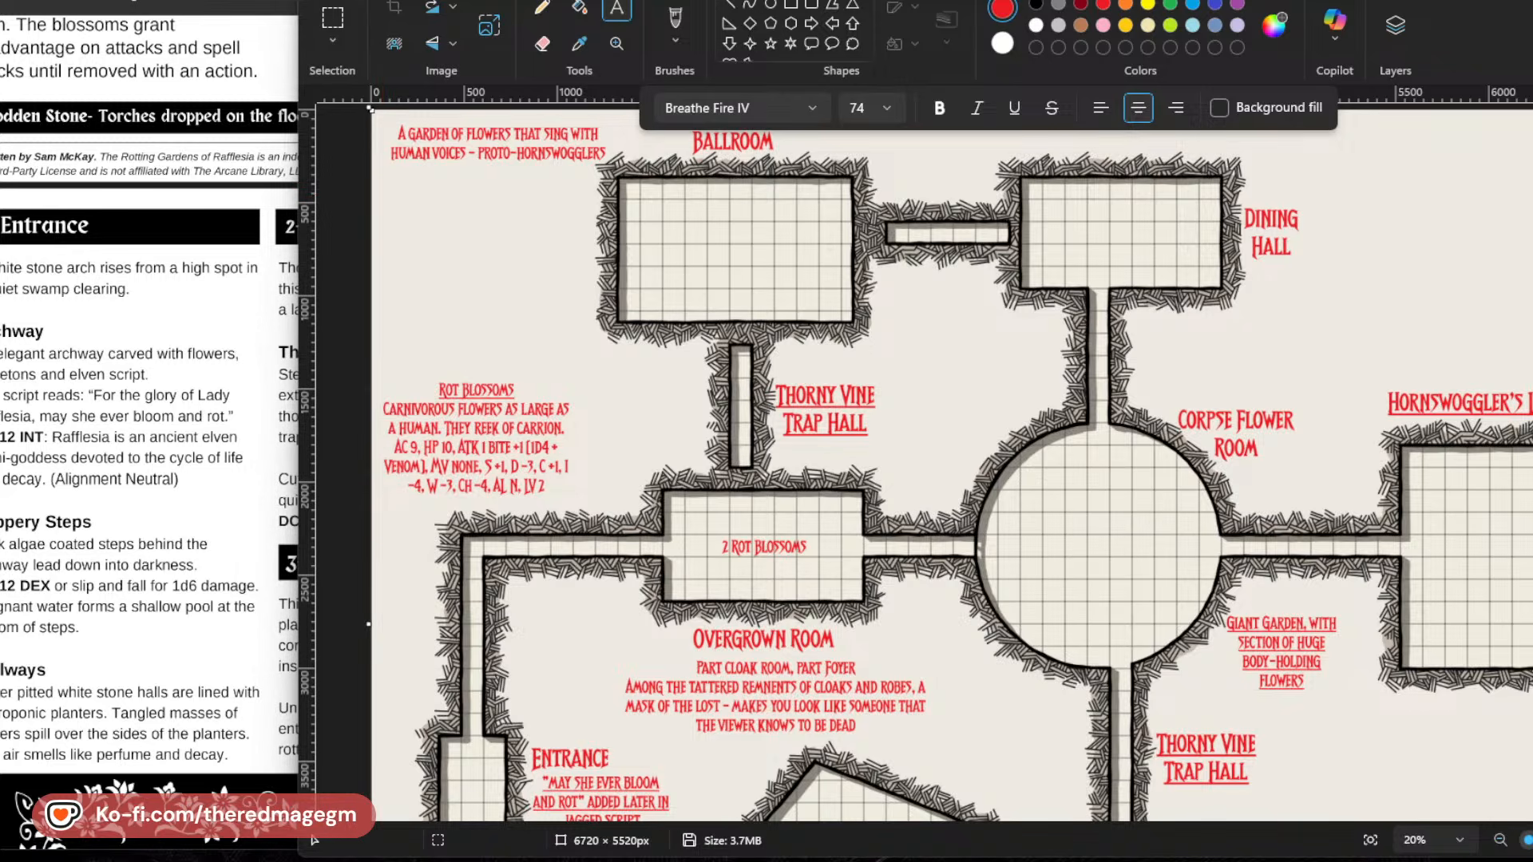
click(392, 196)
key(ctrl+v)
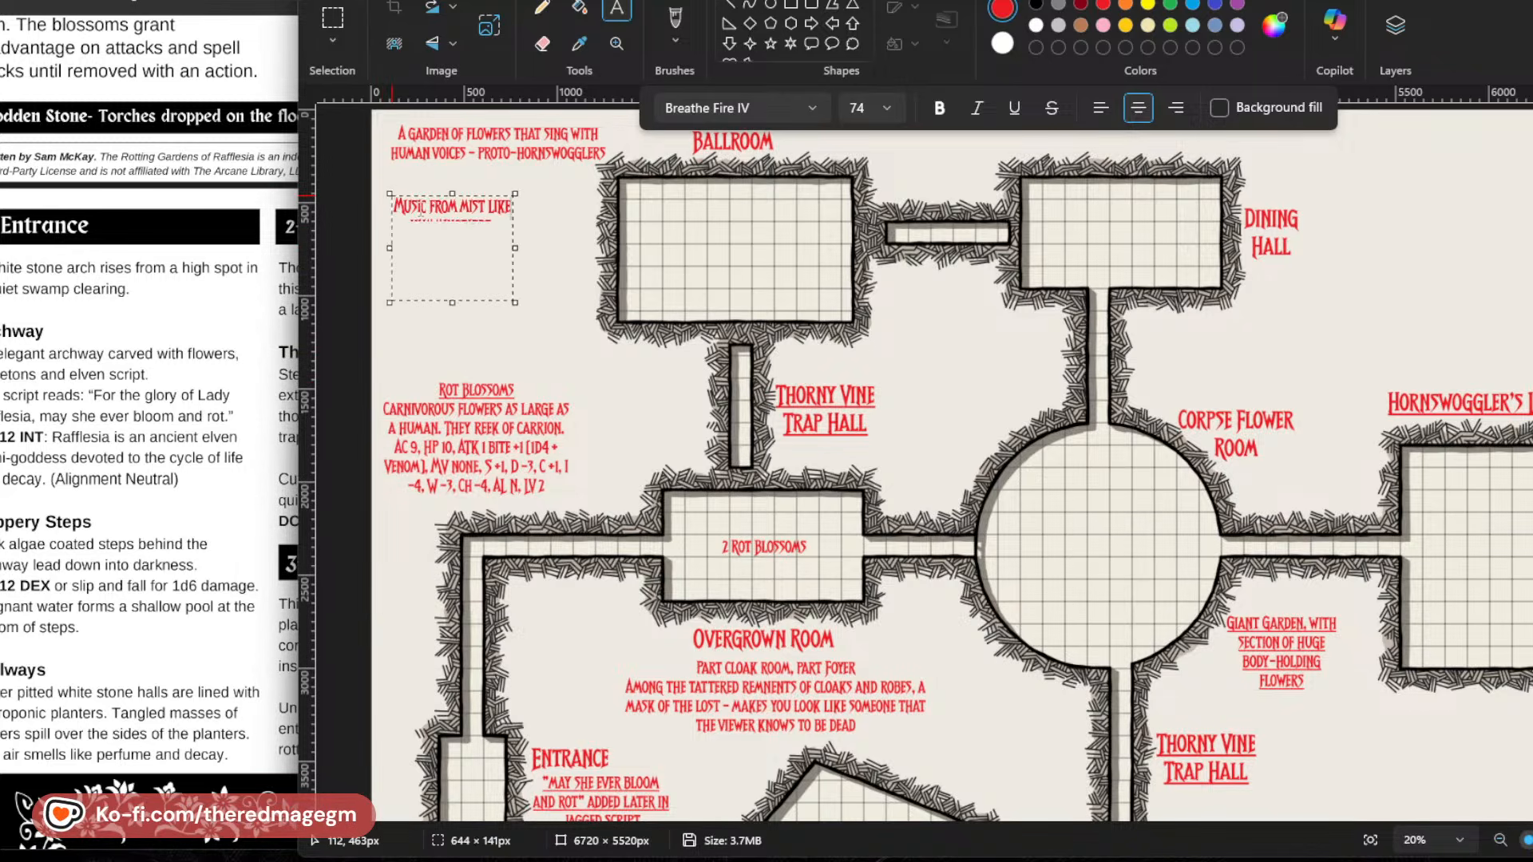
Widen the pasted music and mists text box to about 1180 px, shorten it and move it directly under the singing flowers note.
drag(515, 264, 615, 267)
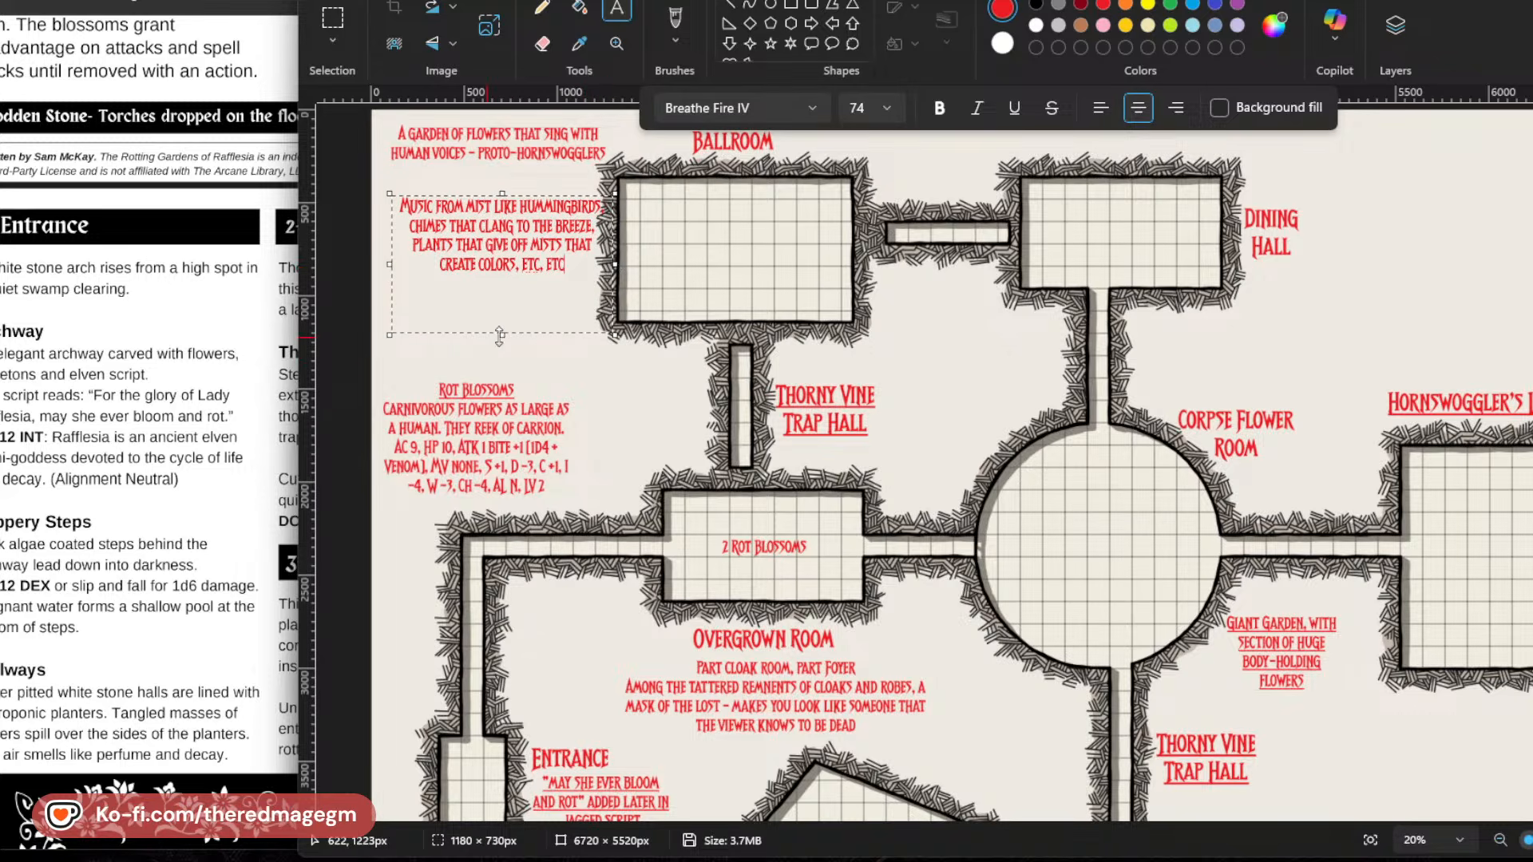
drag(501, 322, 502, 288)
drag(428, 182, 421, 152)
click(596, 339)
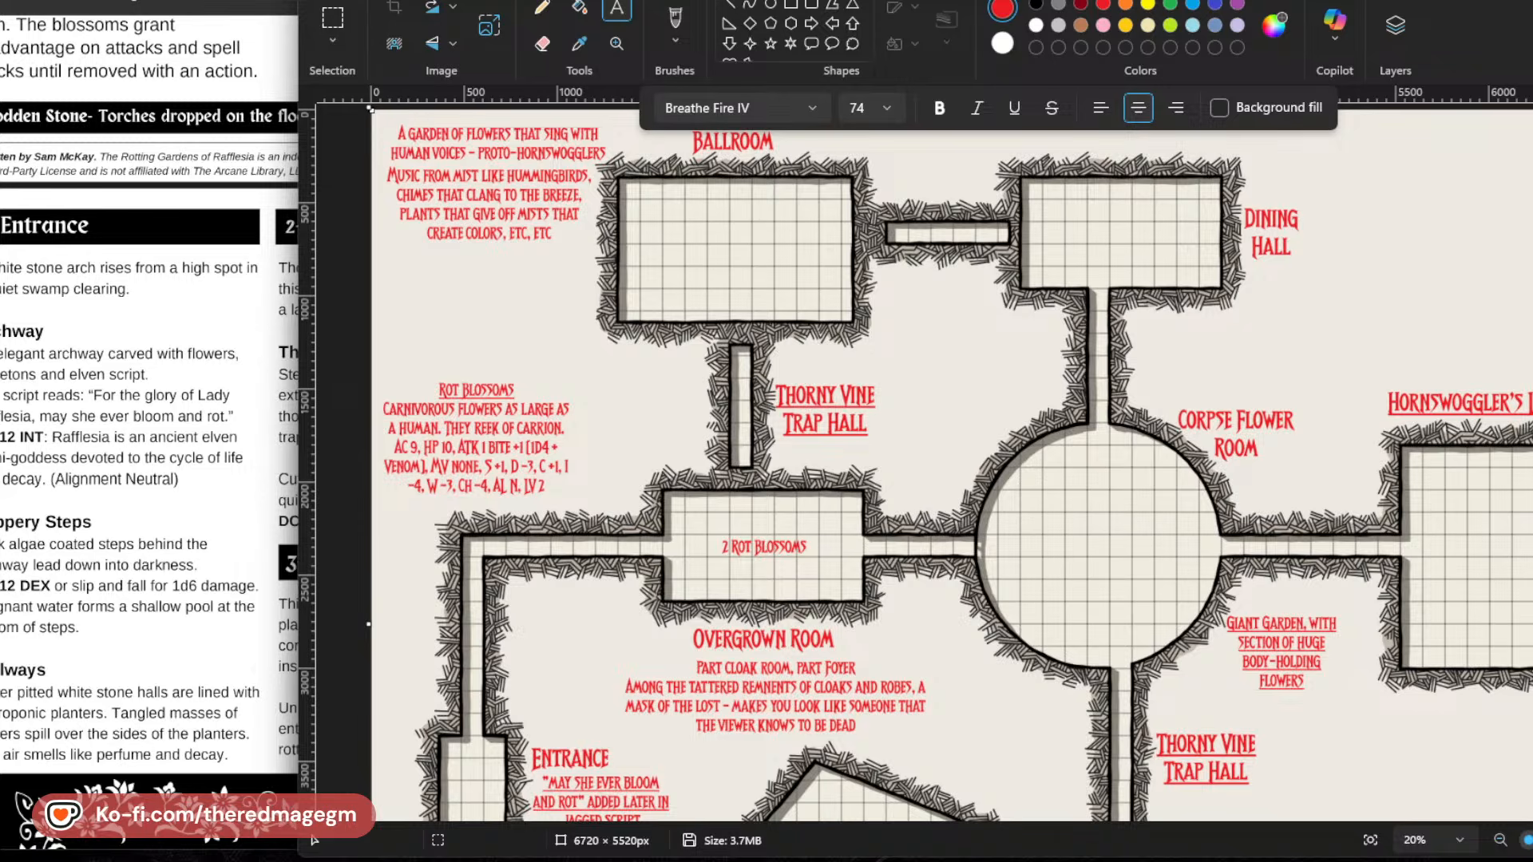
Switch to the Word documents to review the campaign notes, personal adventure hooks and magic item ideas, and return to the map drawing.
mouse_move(309, 858)
click(259, 778)
scroll(360, 565, down, 4)
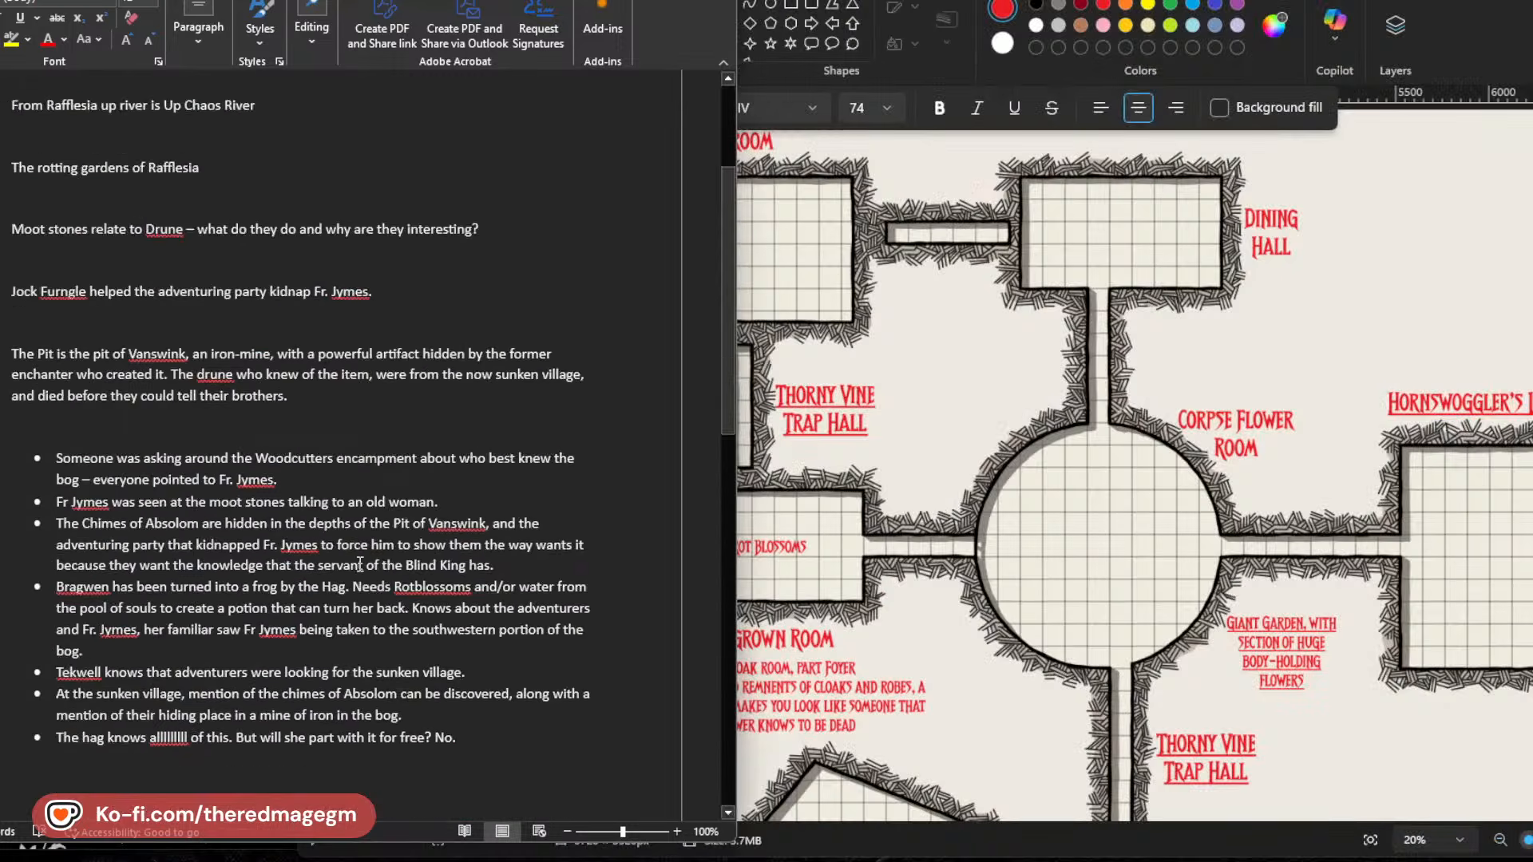
scroll(360, 565, down, 10)
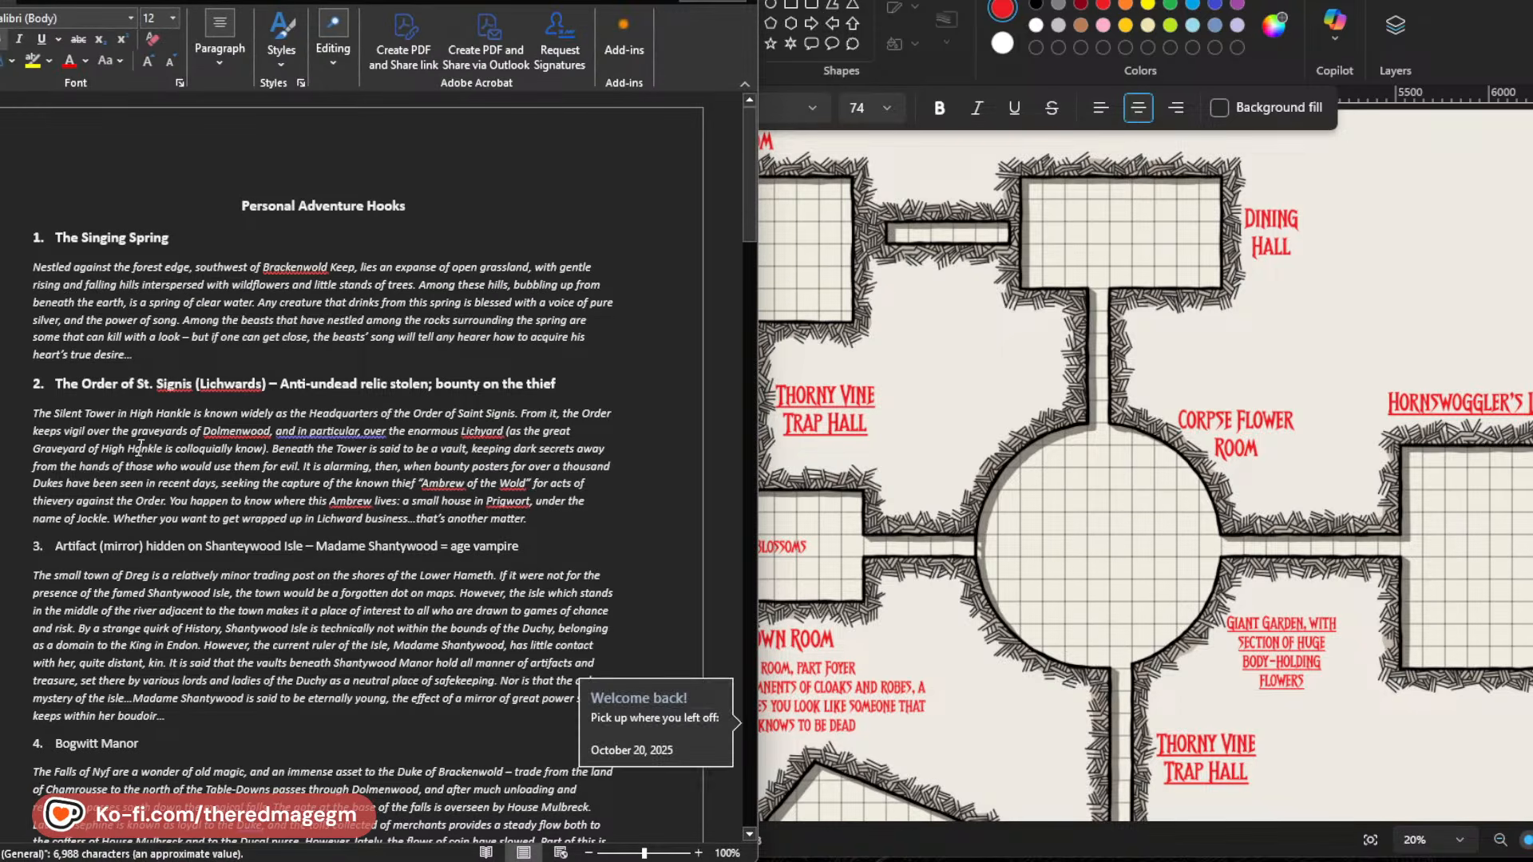
scroll(340, 577, down, 15)
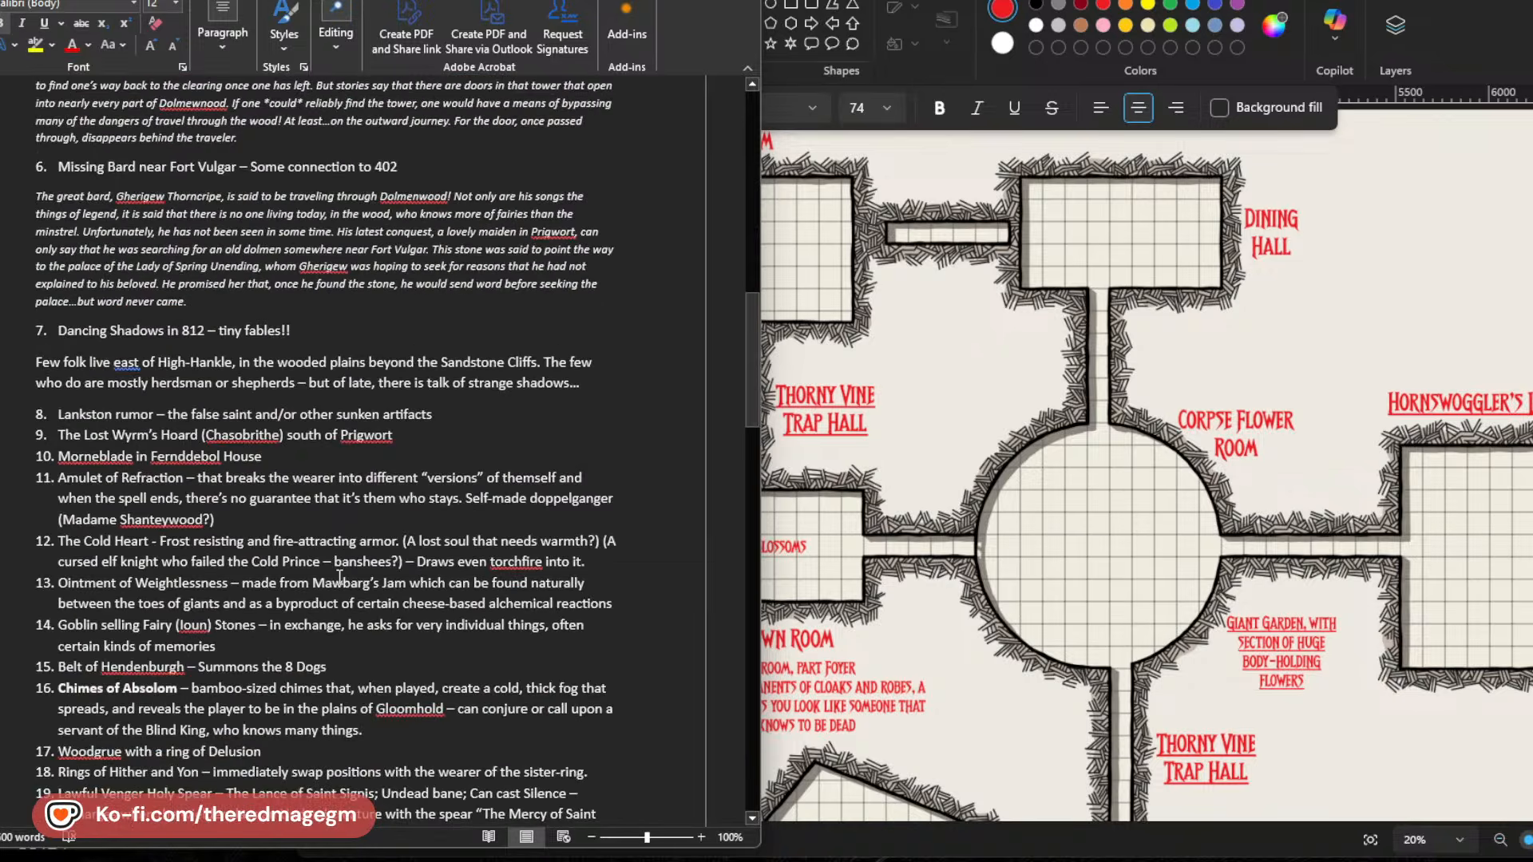
scroll(339, 576, down, 20)
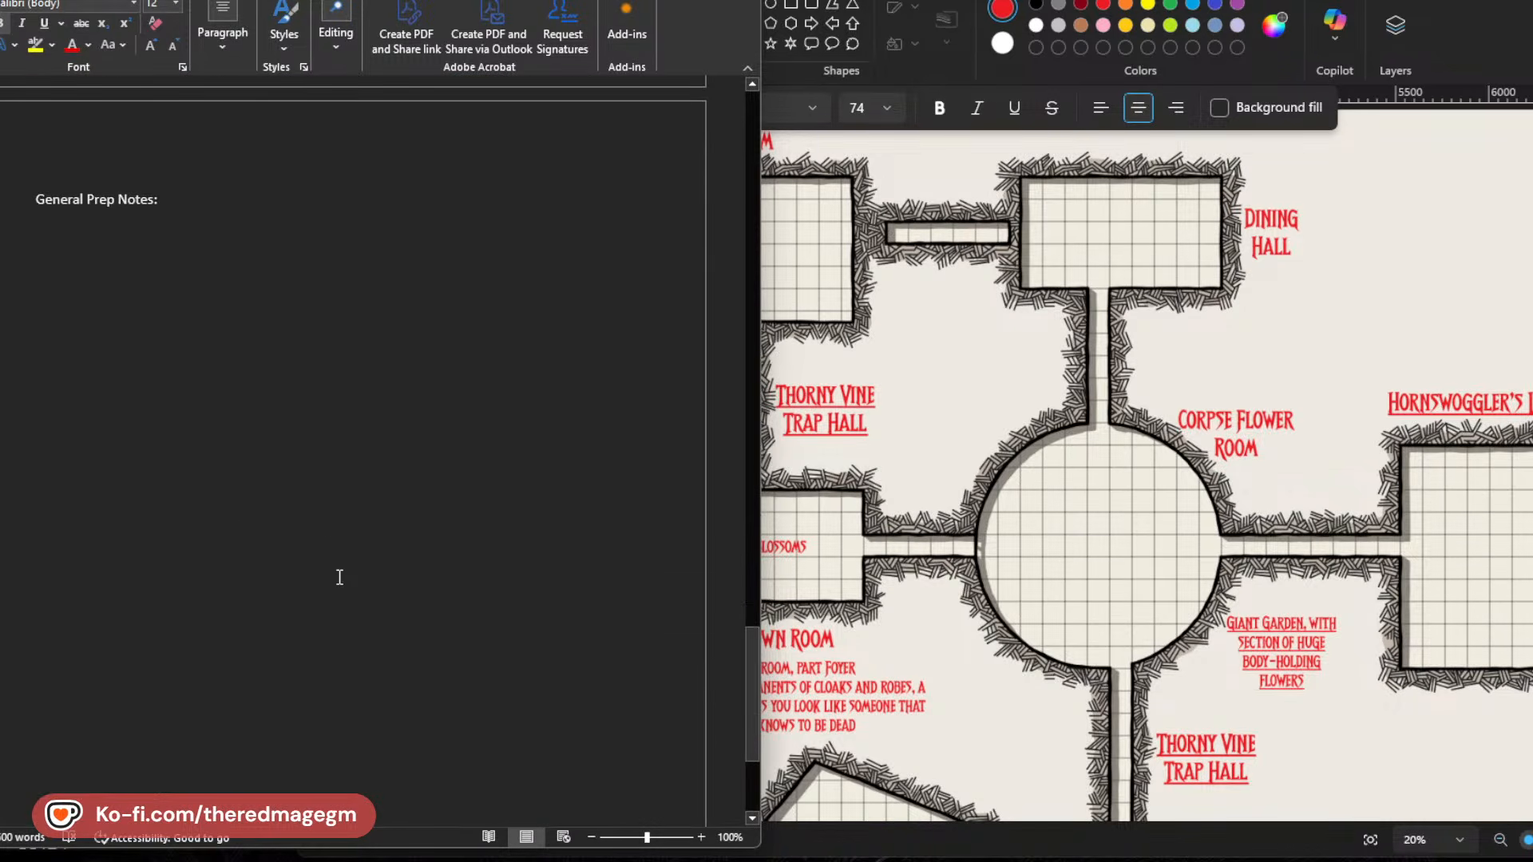
scroll(339, 576, up, 15)
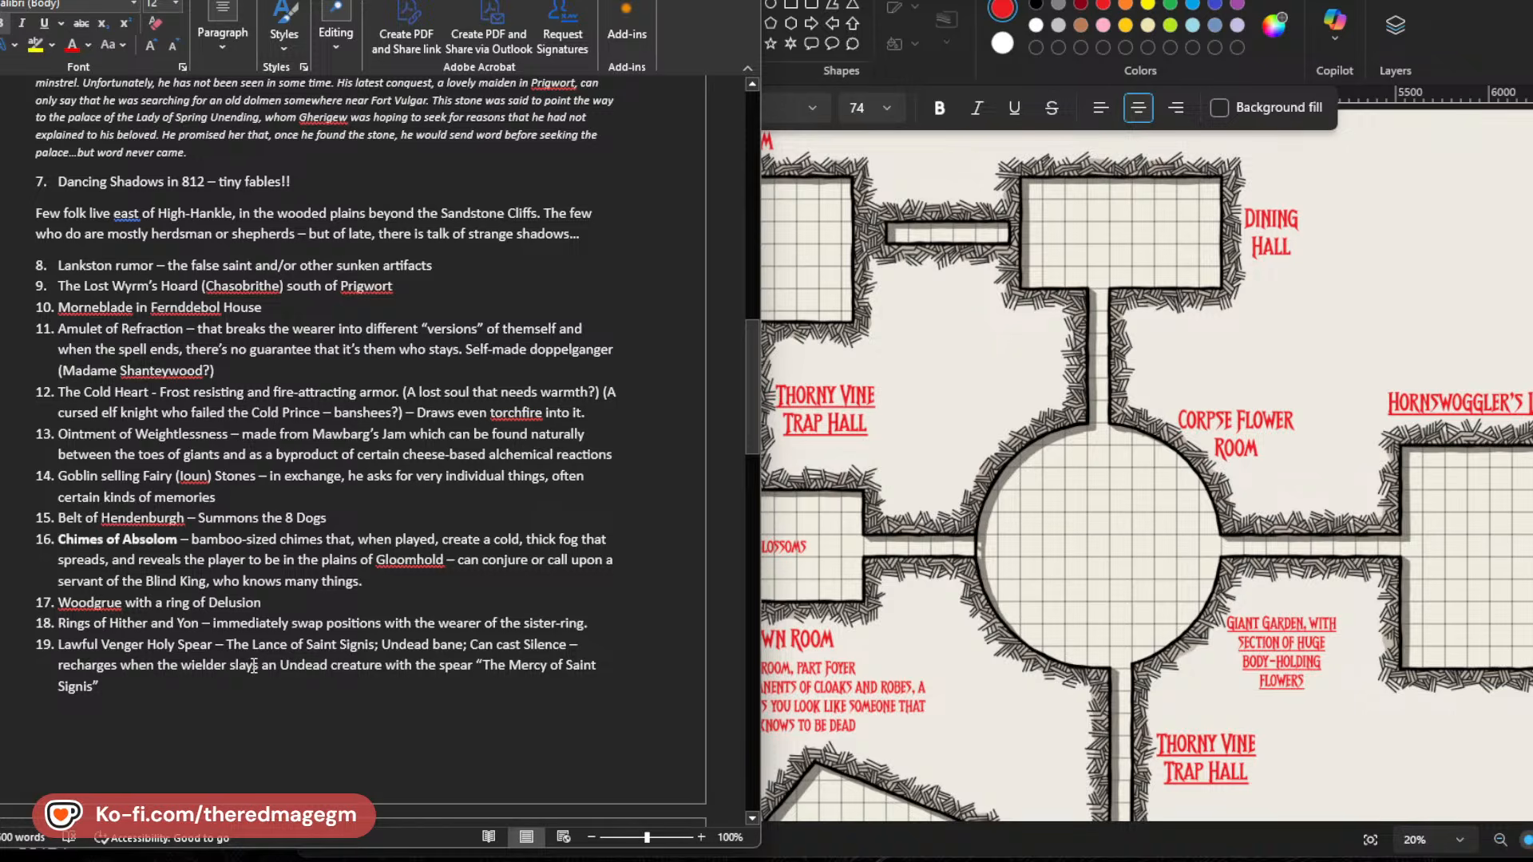
scroll(212, 696, down, 6)
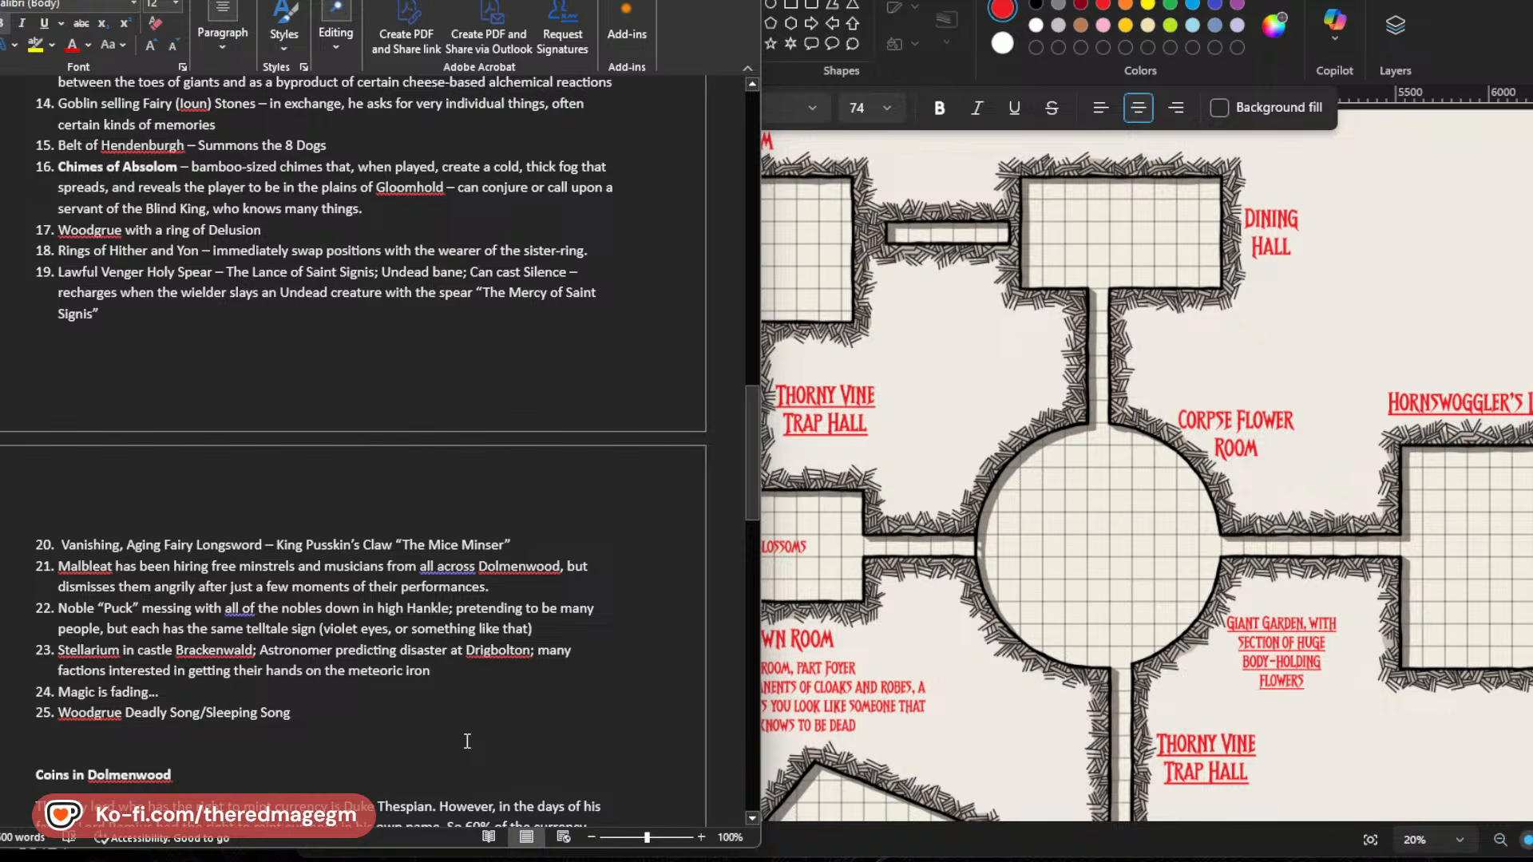
scroll(467, 741, up, 4)
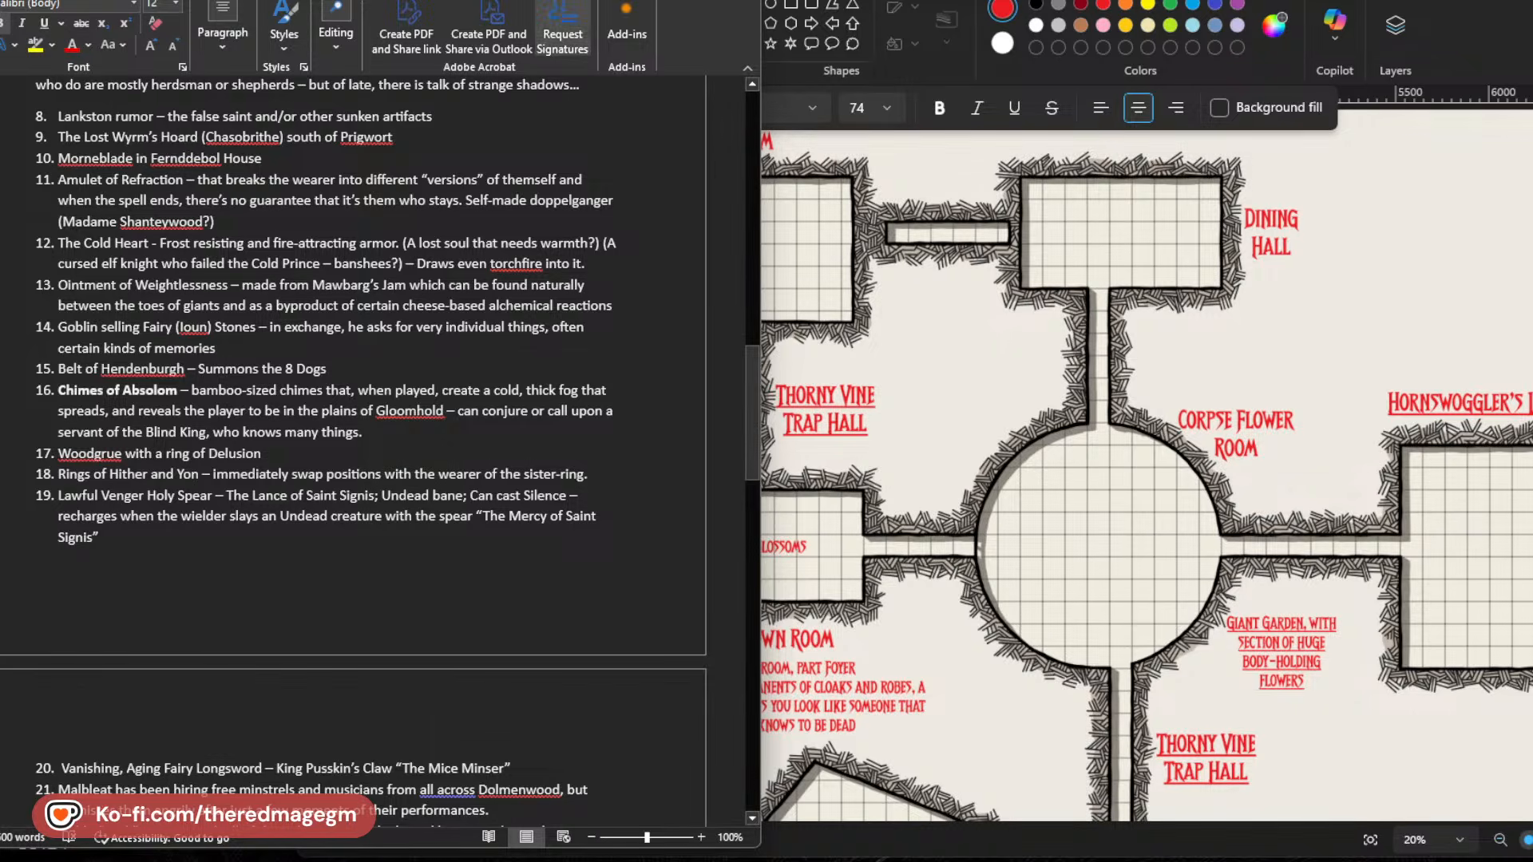
scroll(478, 505, down, 10)
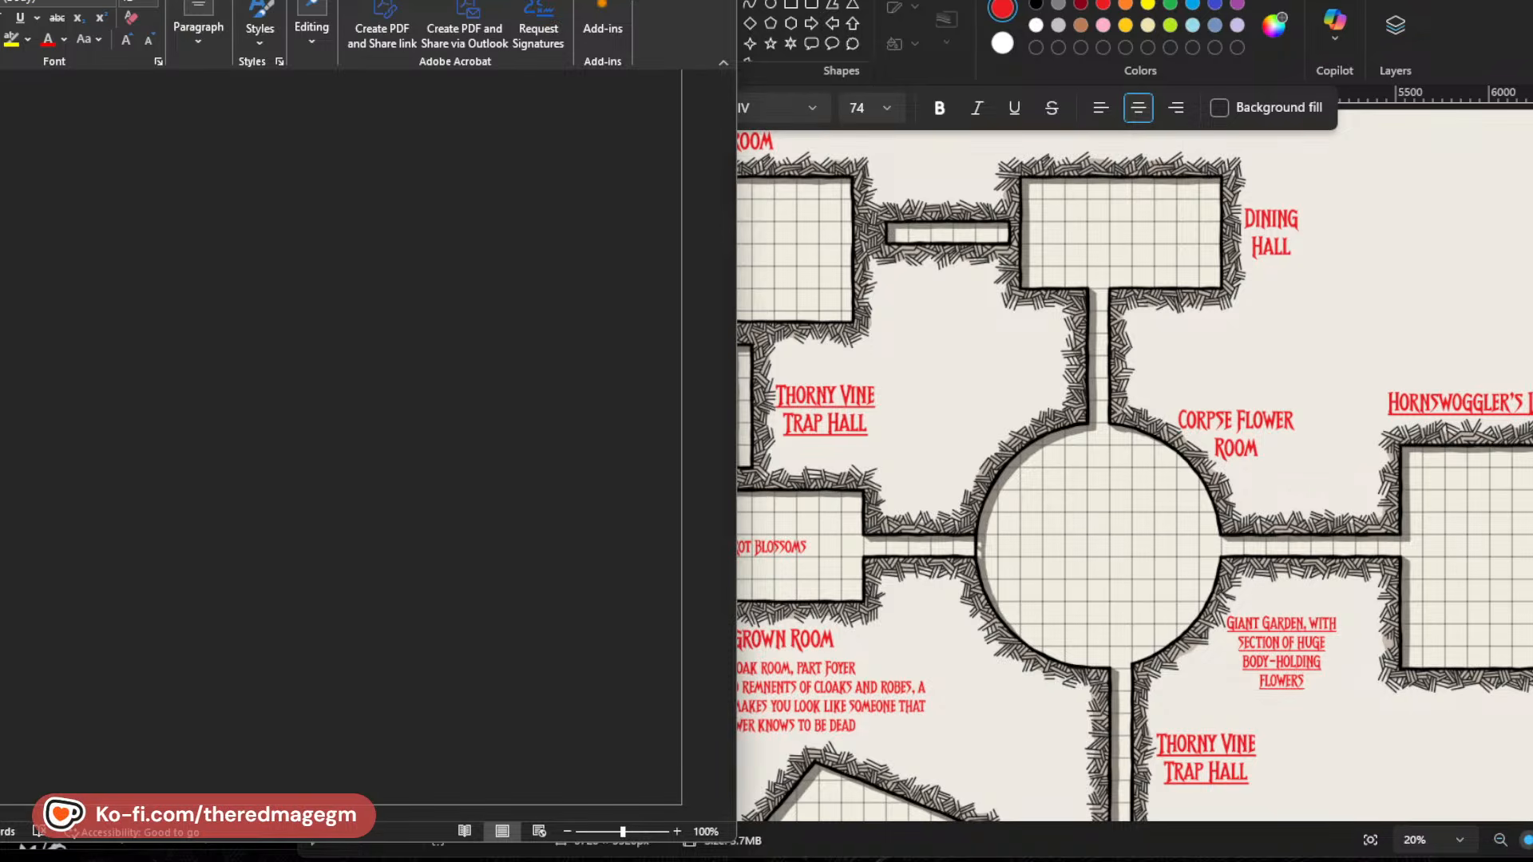
scroll(309, 639, up, 8)
click(615, 1)
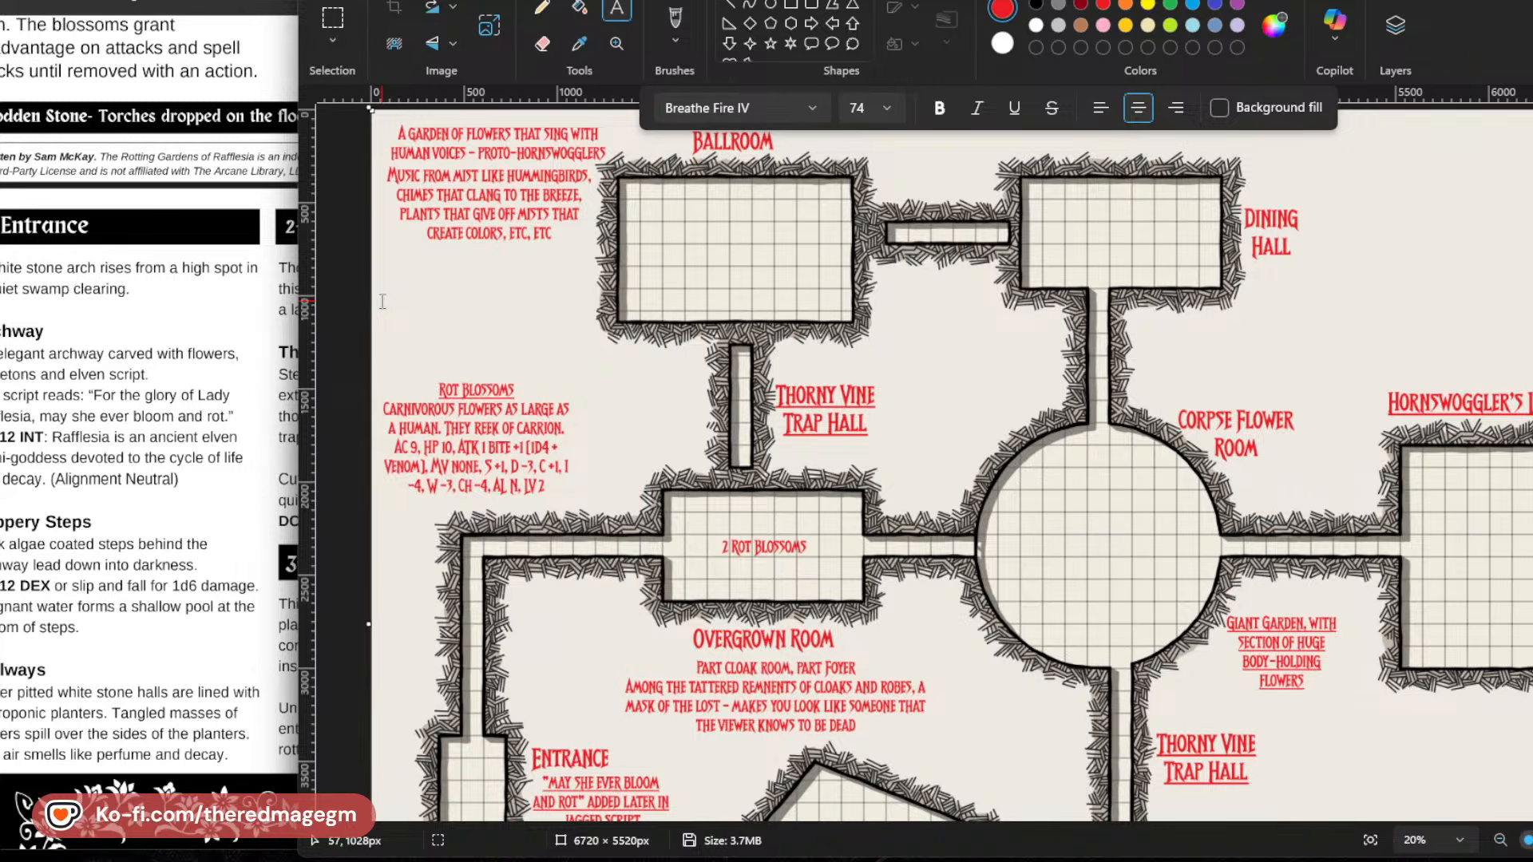
Add a text note beyond the Dining Hall label near the map's upper edge reading "OPEN AIR, HEDGE-MAZE-LIKE SPACES, WHICH WIND BACK ON THEMSELVES".
click(1323, 146)
text(OPE)
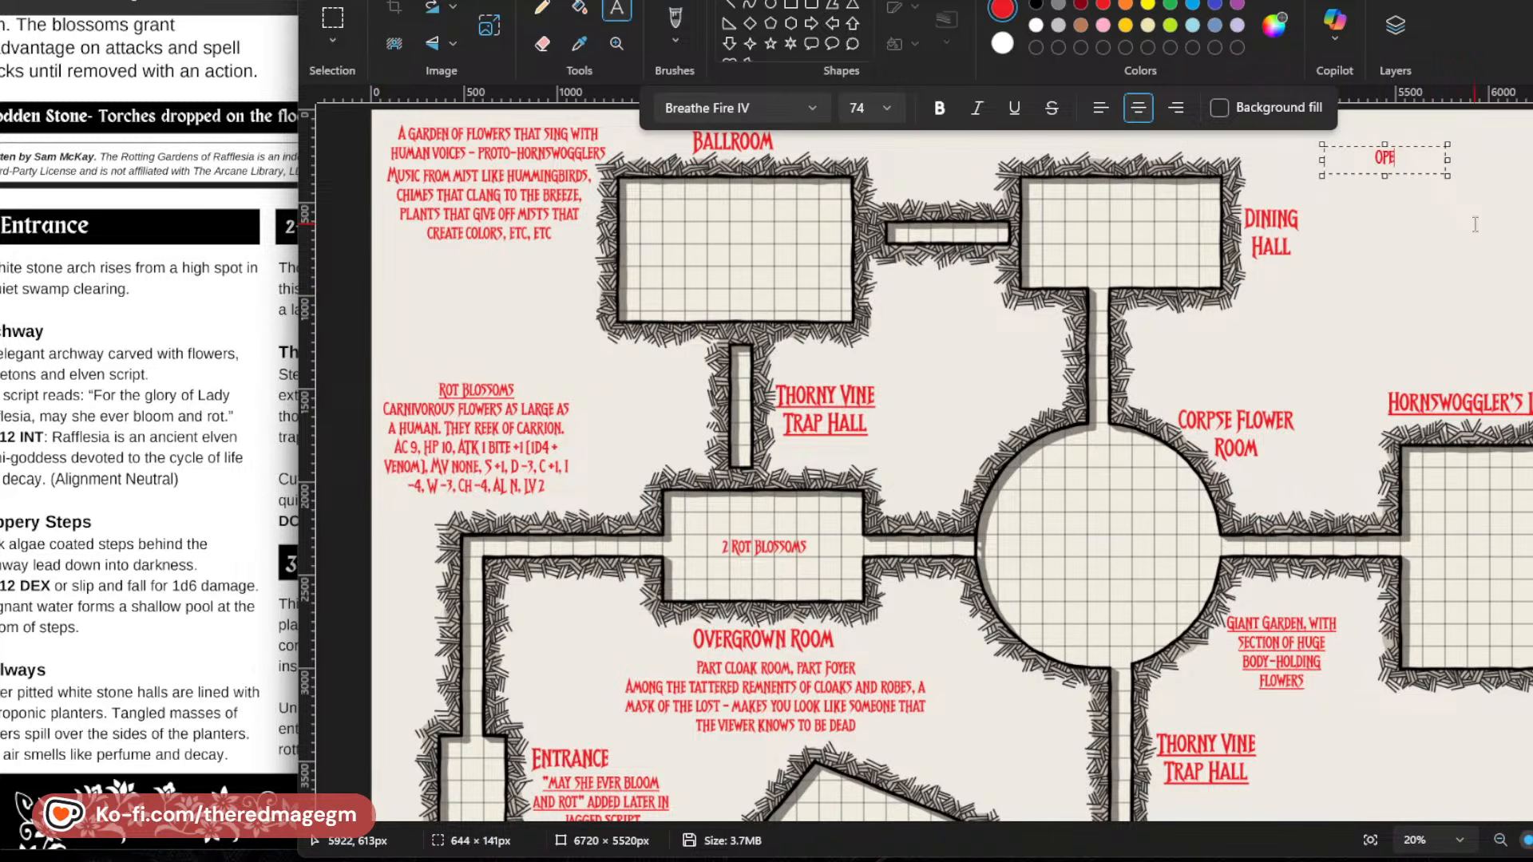
text(N AIR, HEDGE-)
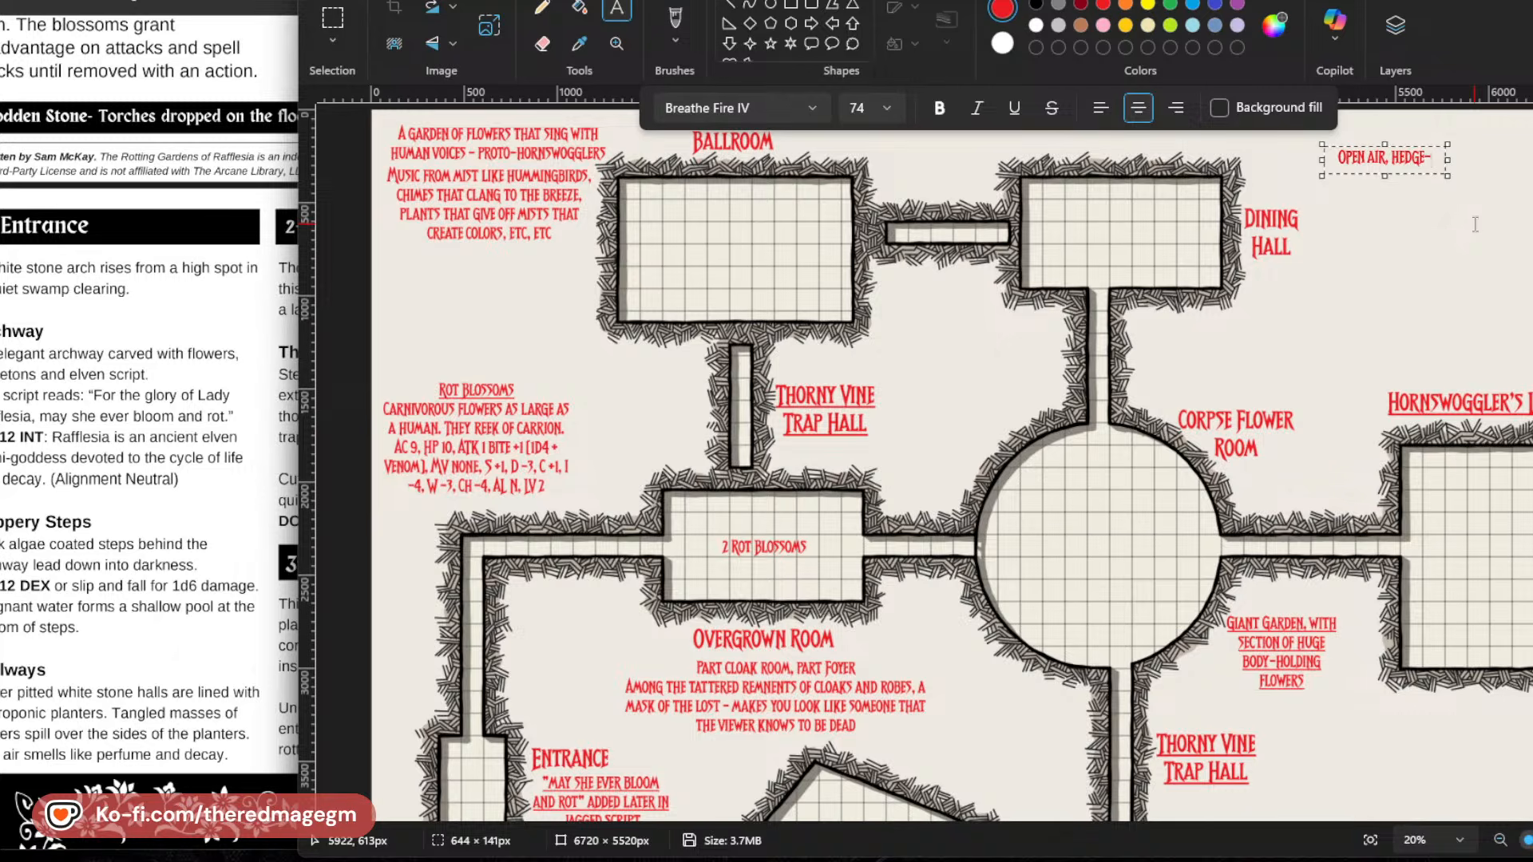
text(MAZE)
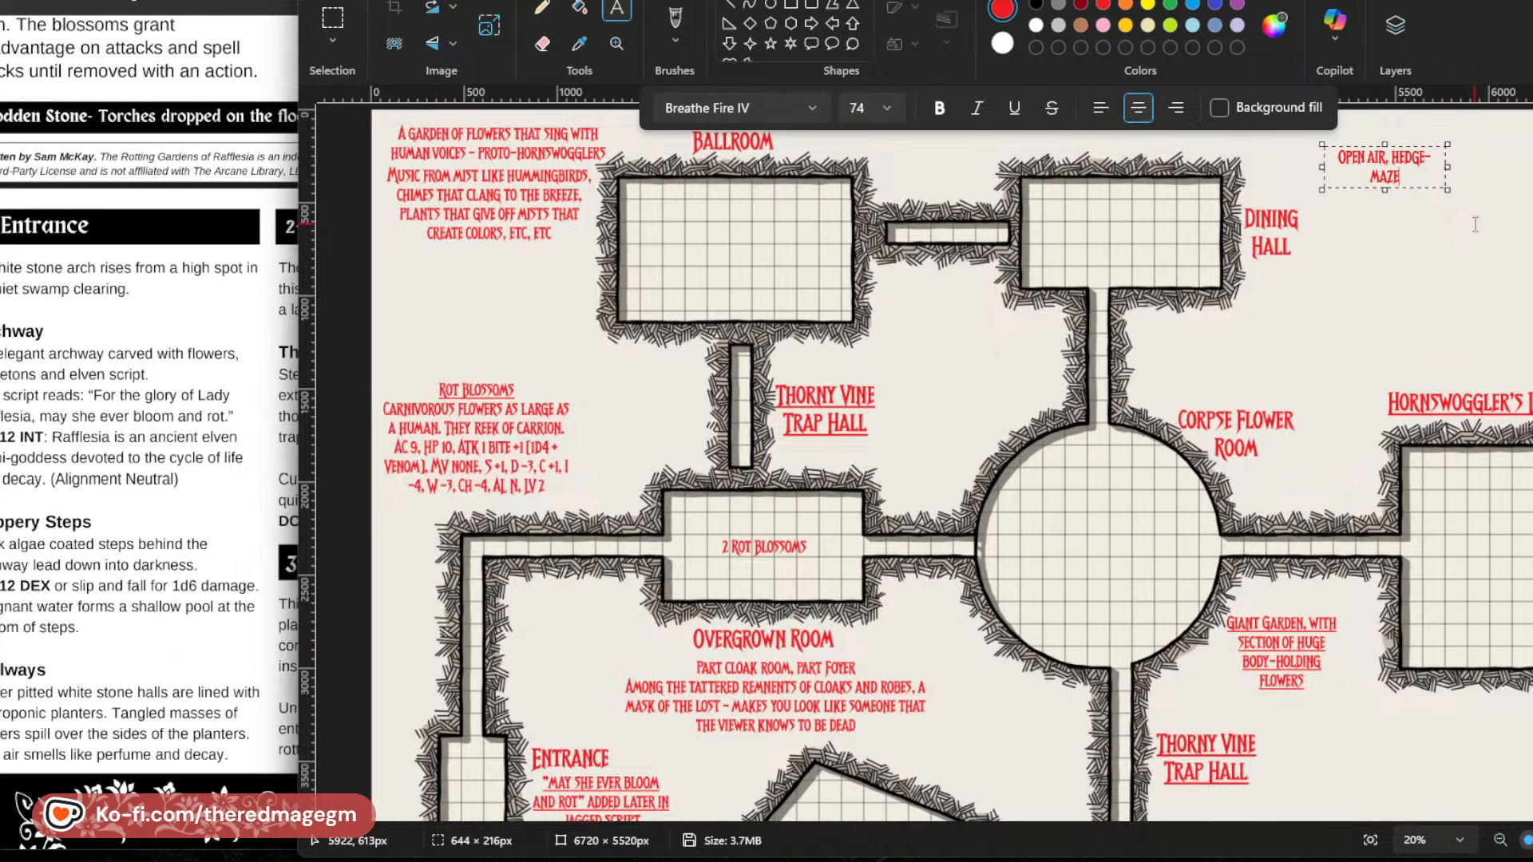
text(-LIKE SPACES,)
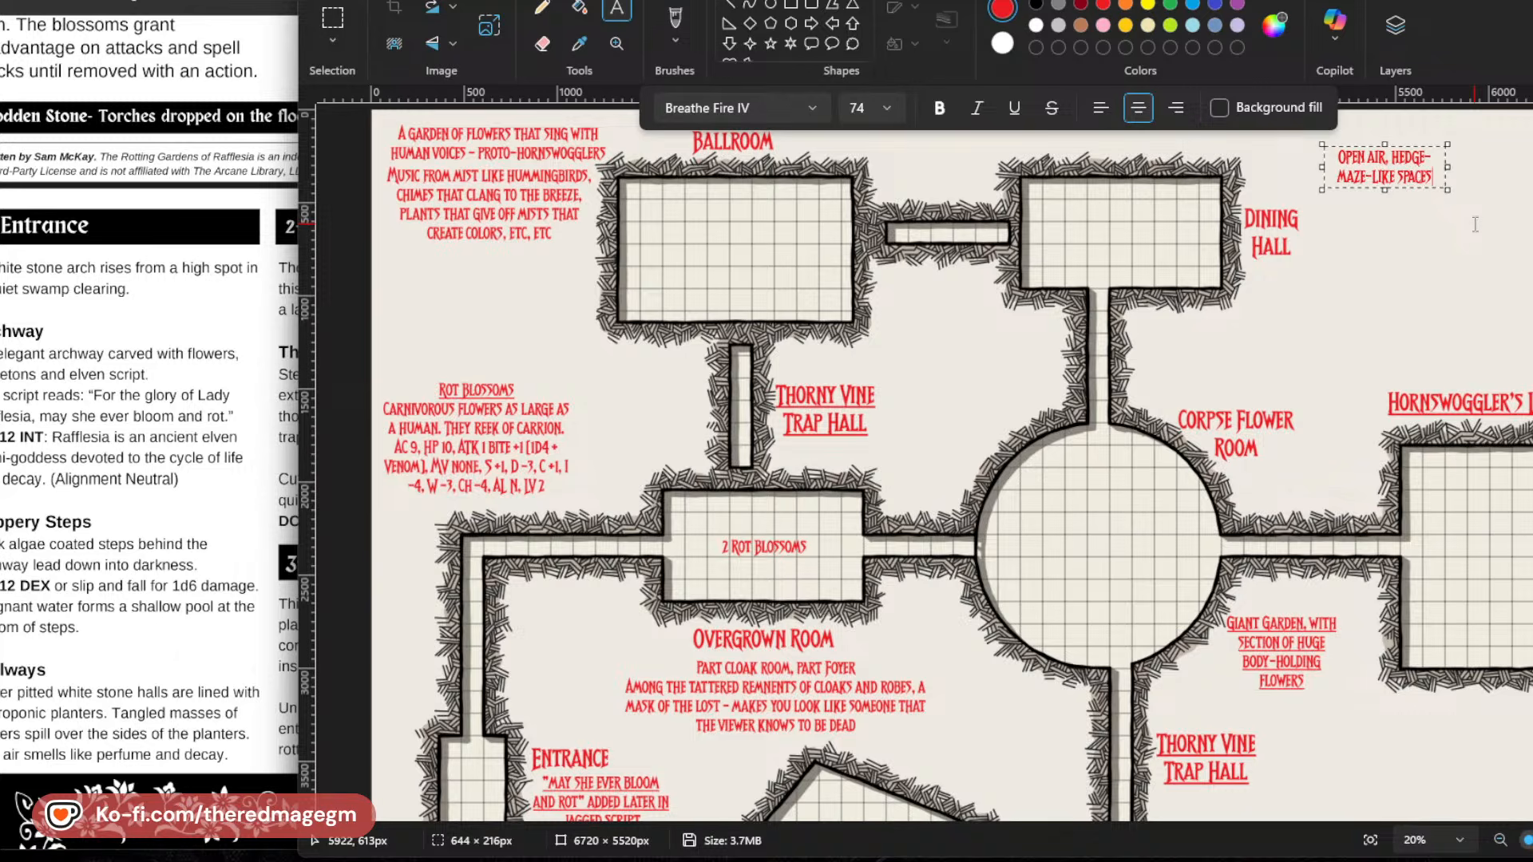
text( WH)
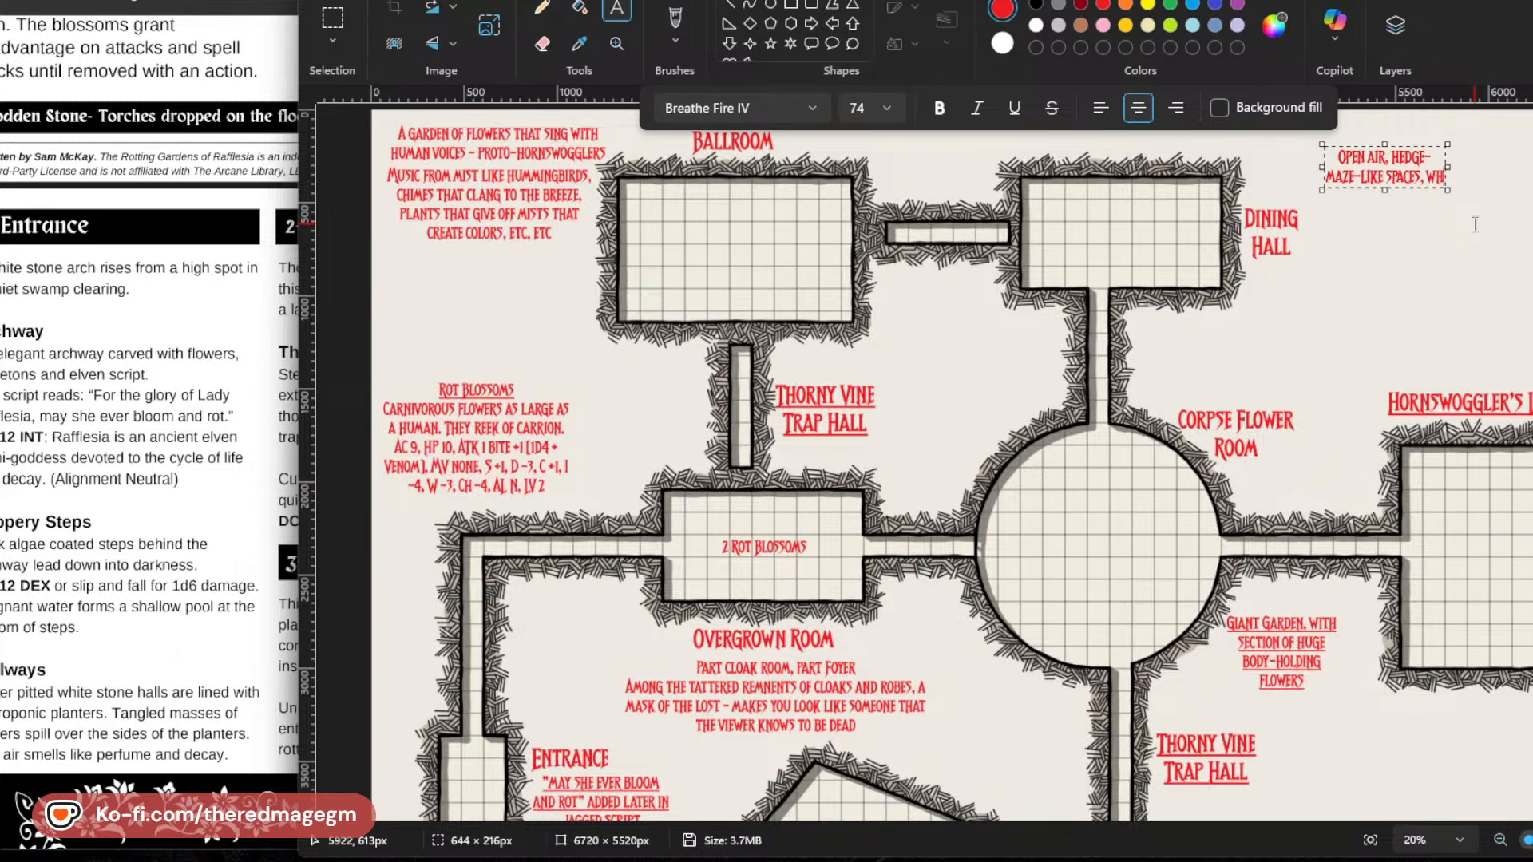
text(ICH WIND BACK ON THEMSELVES)
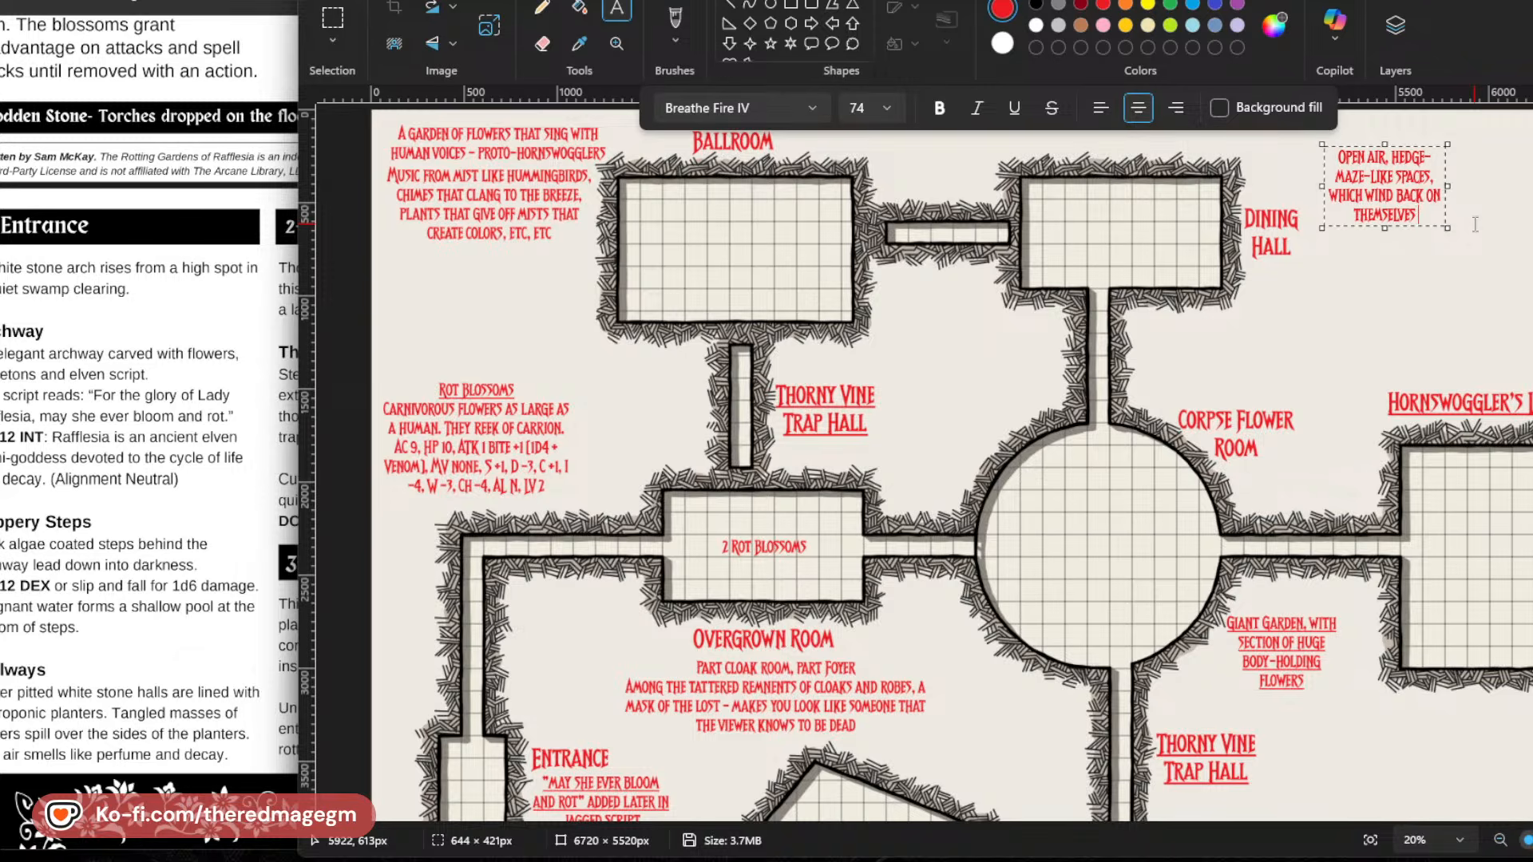
text( - OPEN GALDES.)
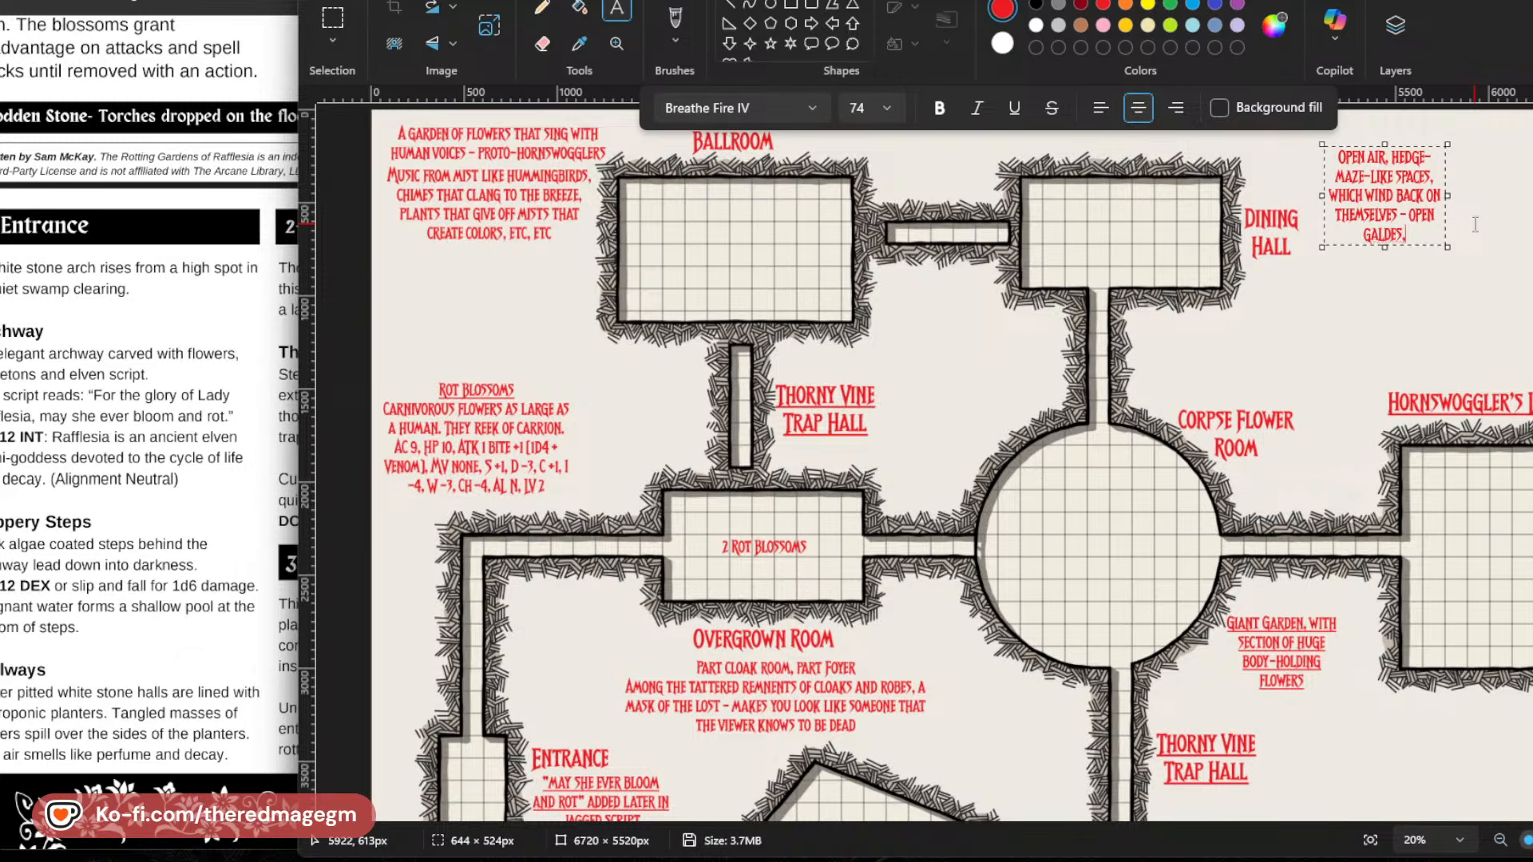
Continue the hedge-maze note with "- OPEN GLADES, TREES, AND ALWAYS AN ALIEN NIGHT SKY".
key(BackSpace)
key(BackSpace)
key(BackSpace)
key(BackSpace)
key(BackSpace)
key(BackSpace)
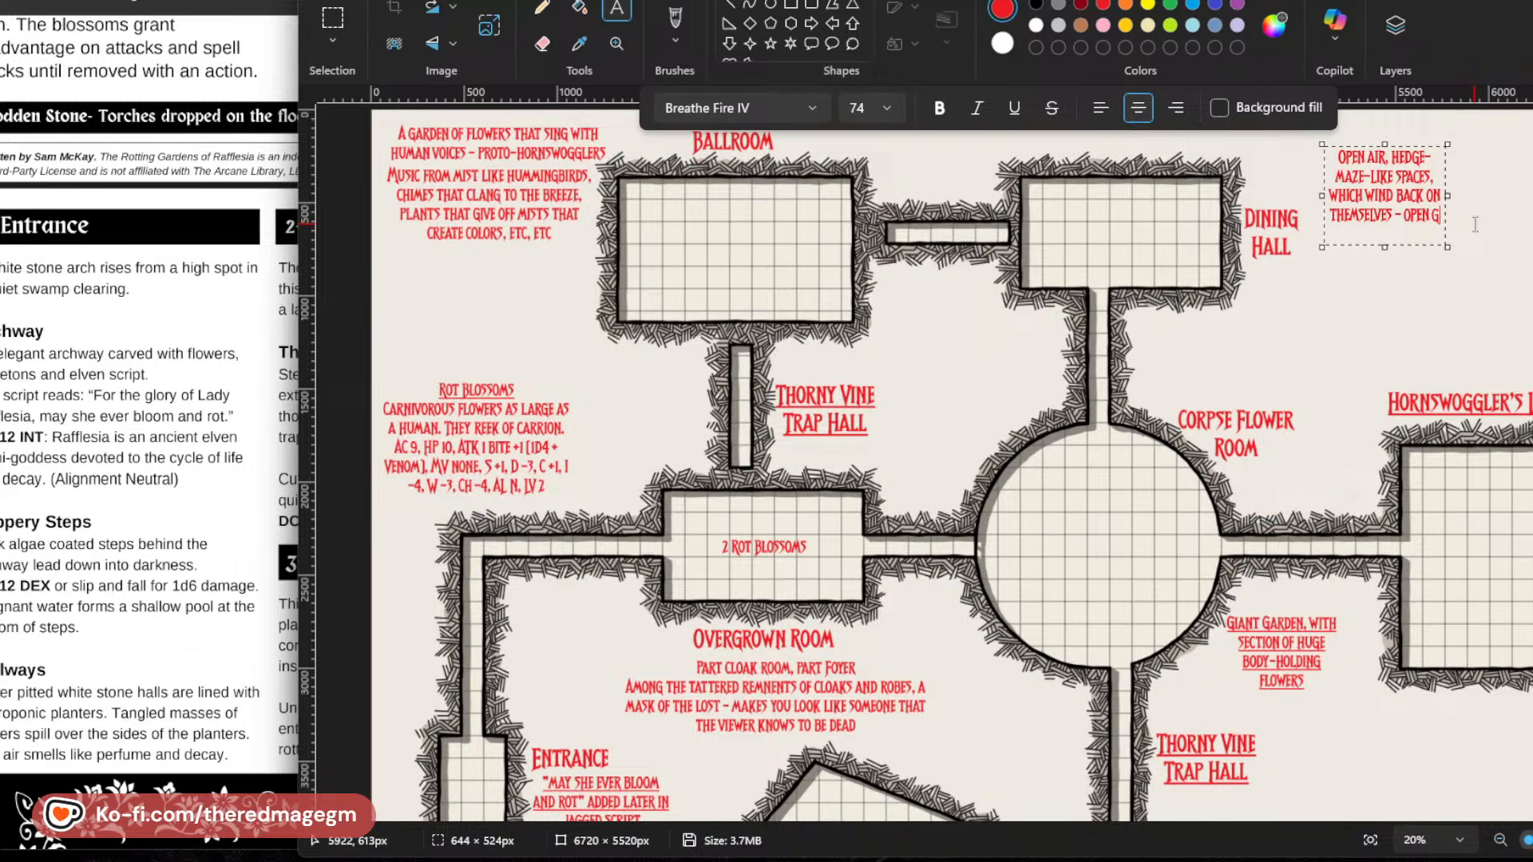
text(LADES, TREES, AND)
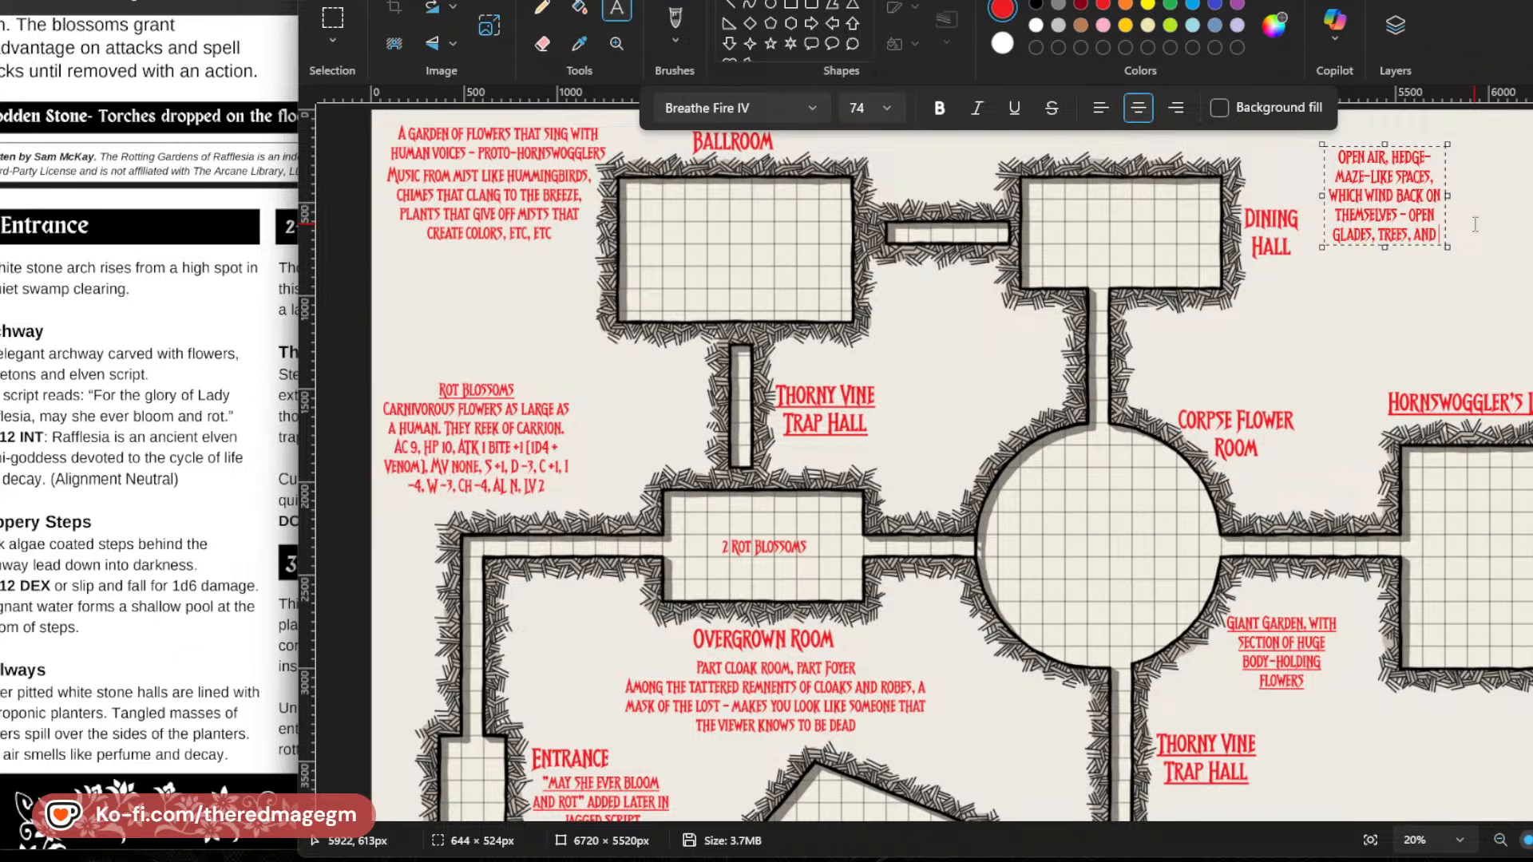
text(ALWAYS AN ALIEN)
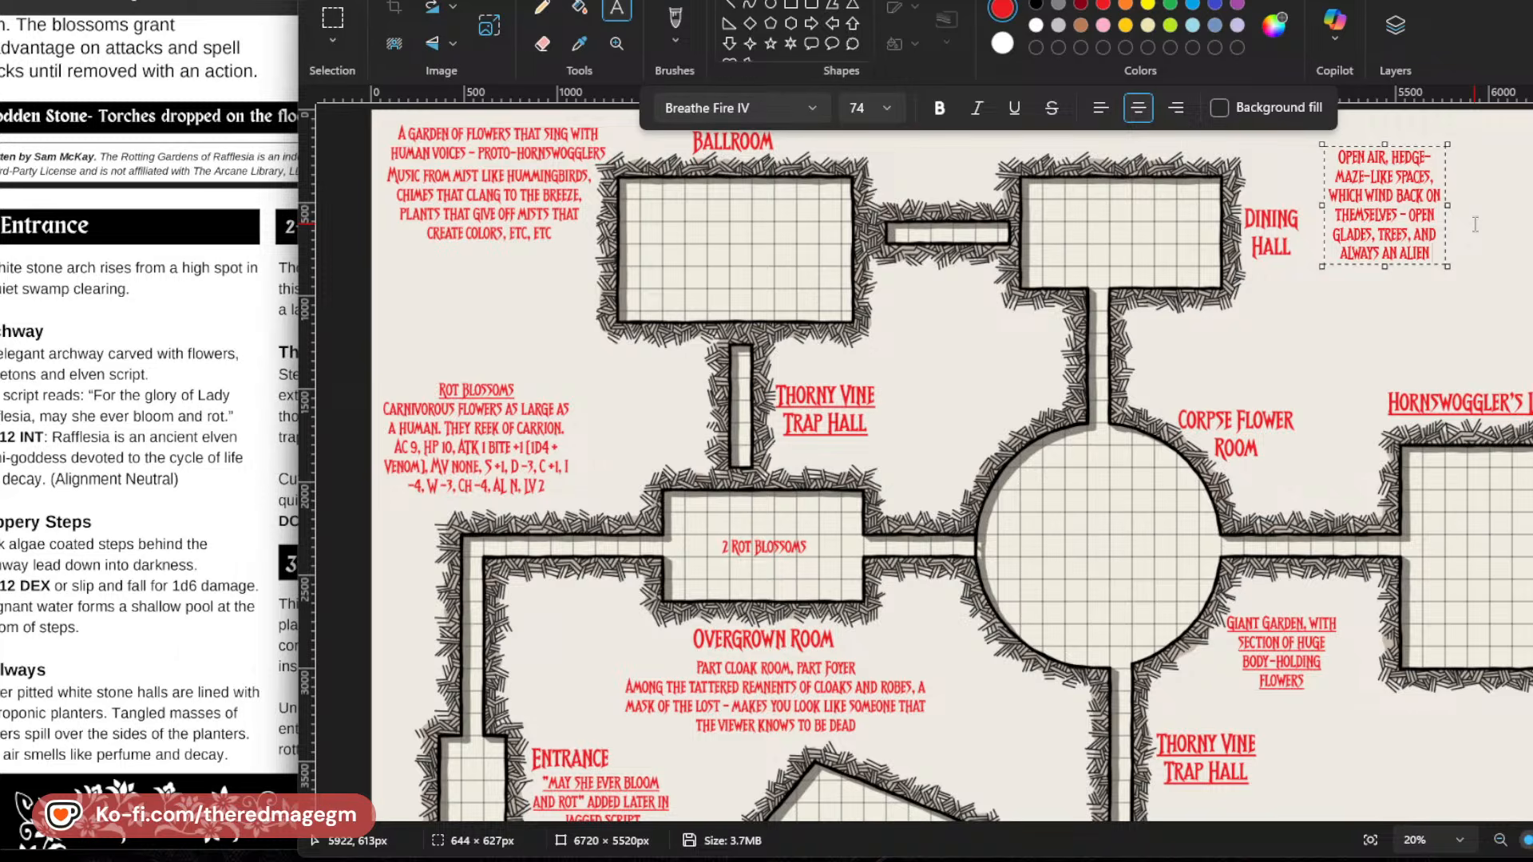
text( NIGHT SKY)
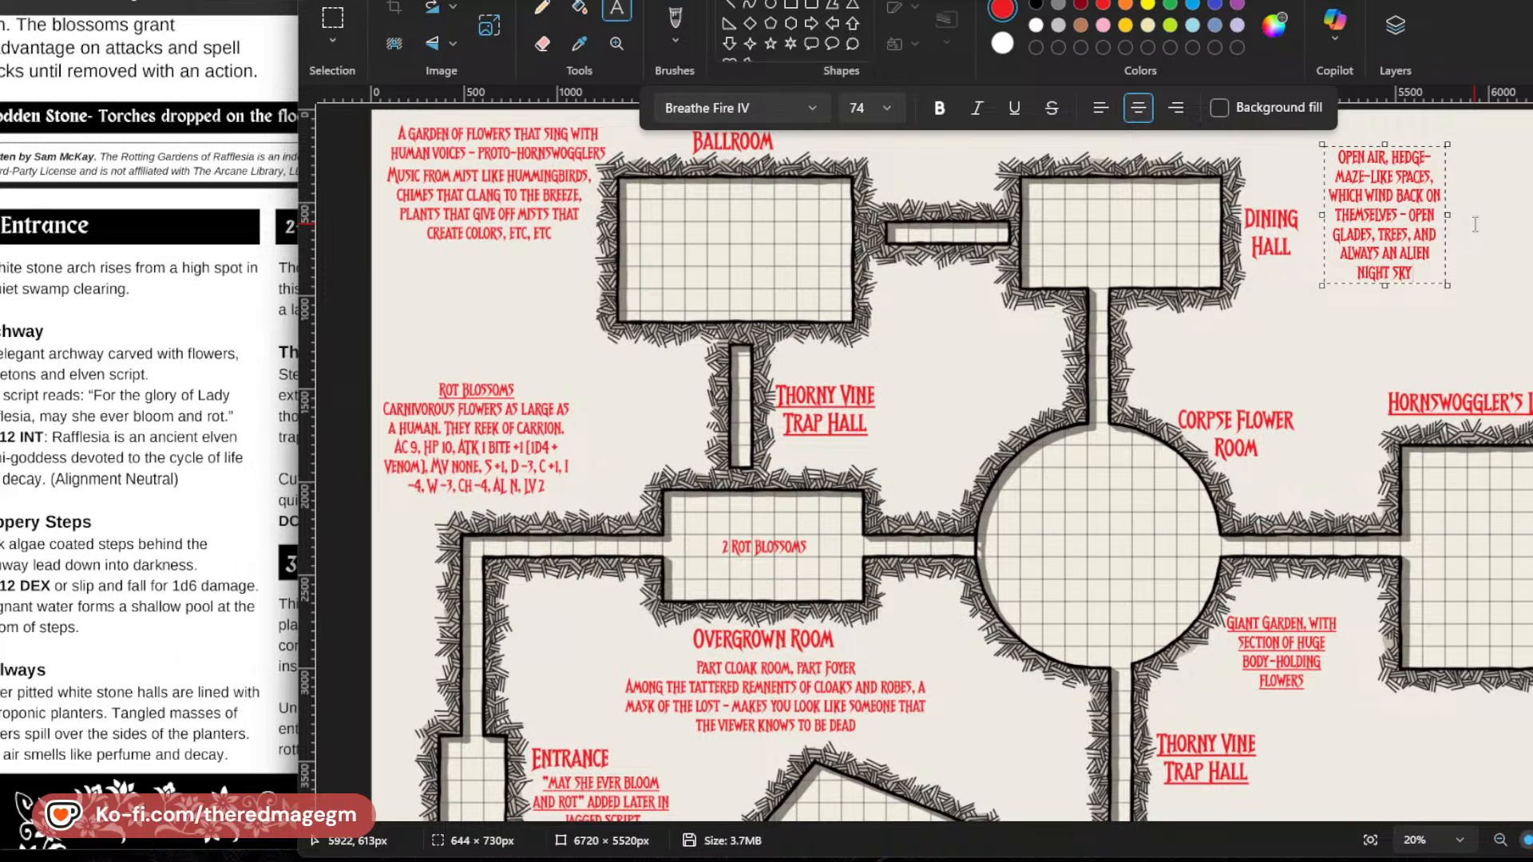
Resize the hedge-maze note's text box to about 1295 × 360 px and set its font size to 104.
drag(1447, 215, 1532, 216)
drag(1443, 287, 1445, 216)
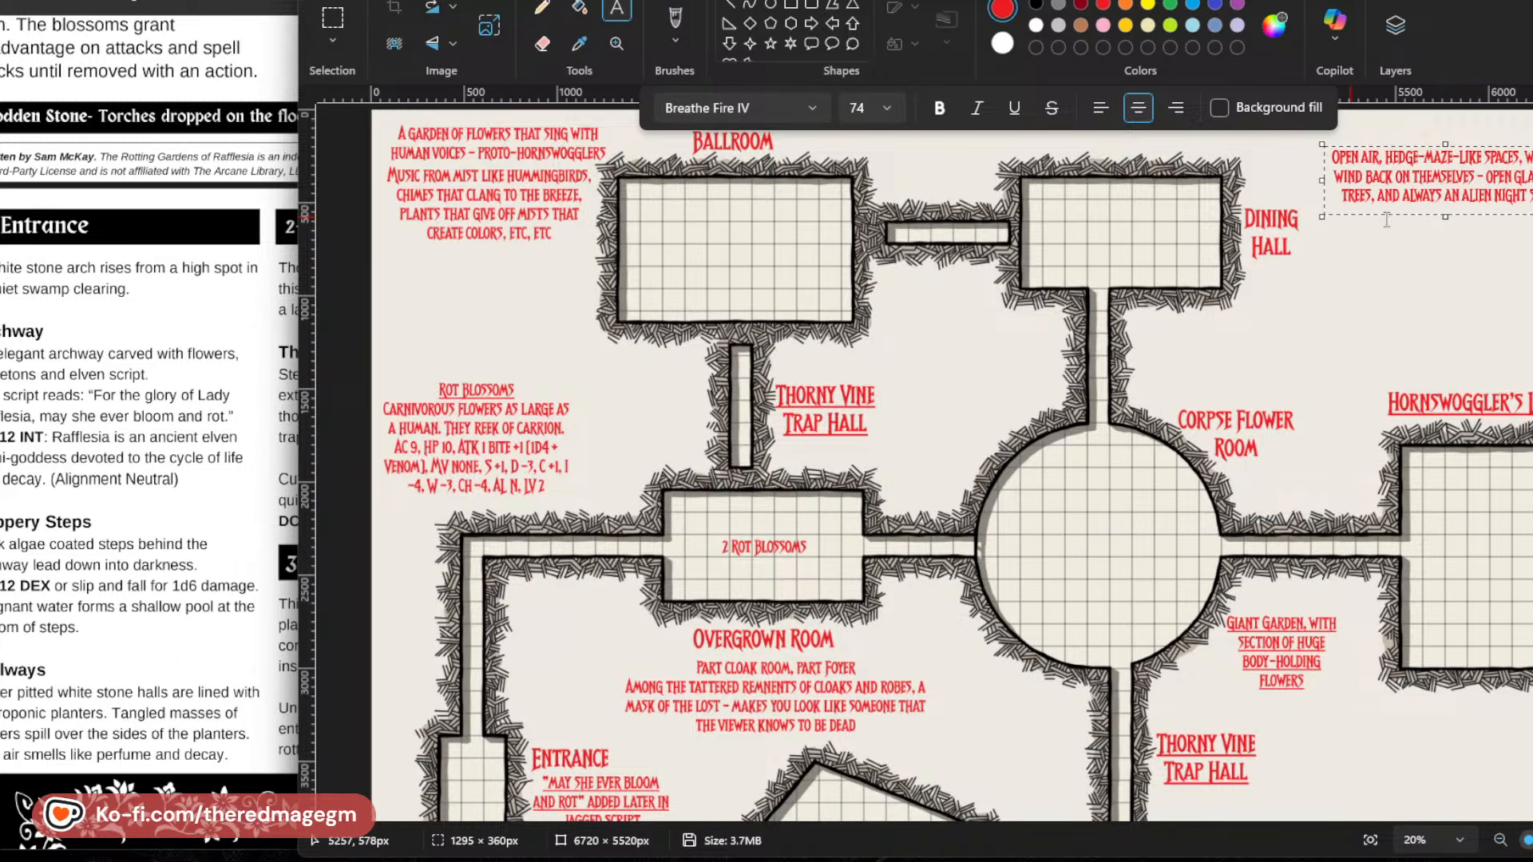
key(ctrl+a)
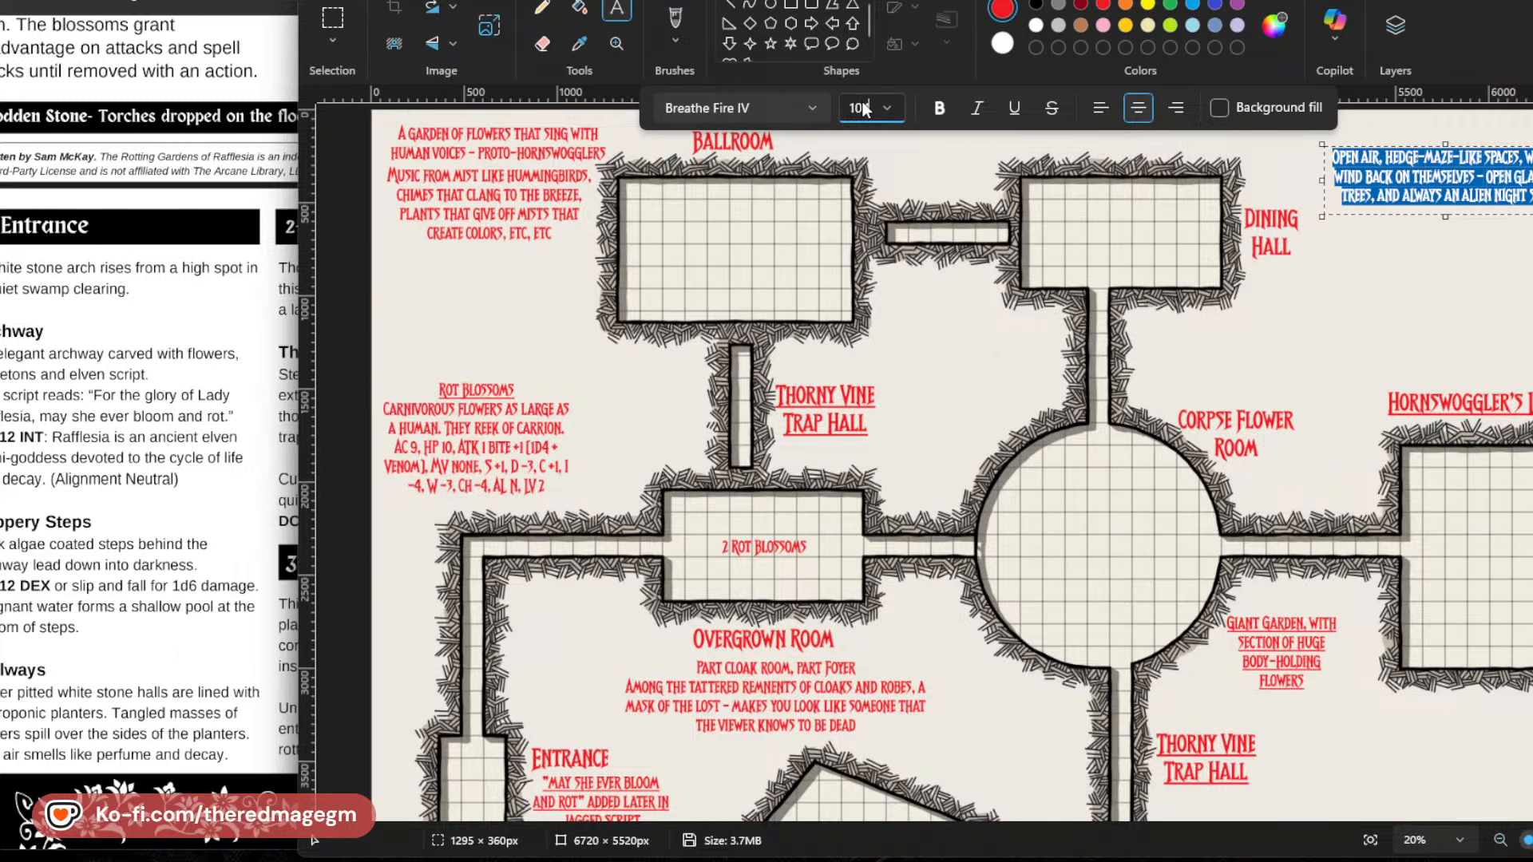
text(104)
key(Return)
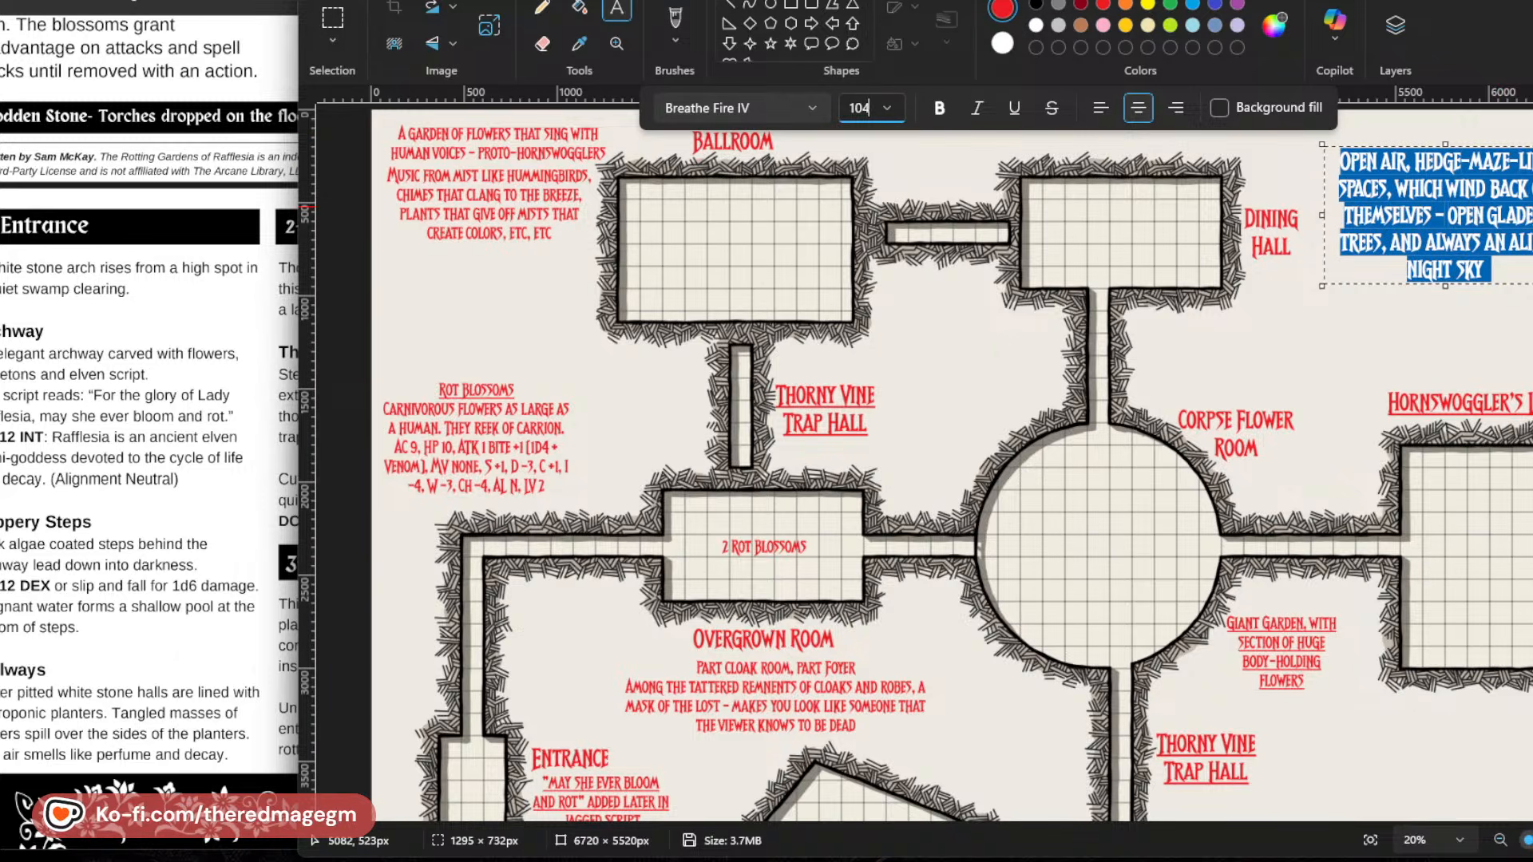
Widen the hedge-maze note's text box to about 1880 px, move it up to the map's upper edge and place it.
drag(1532, 215, 1532, 213)
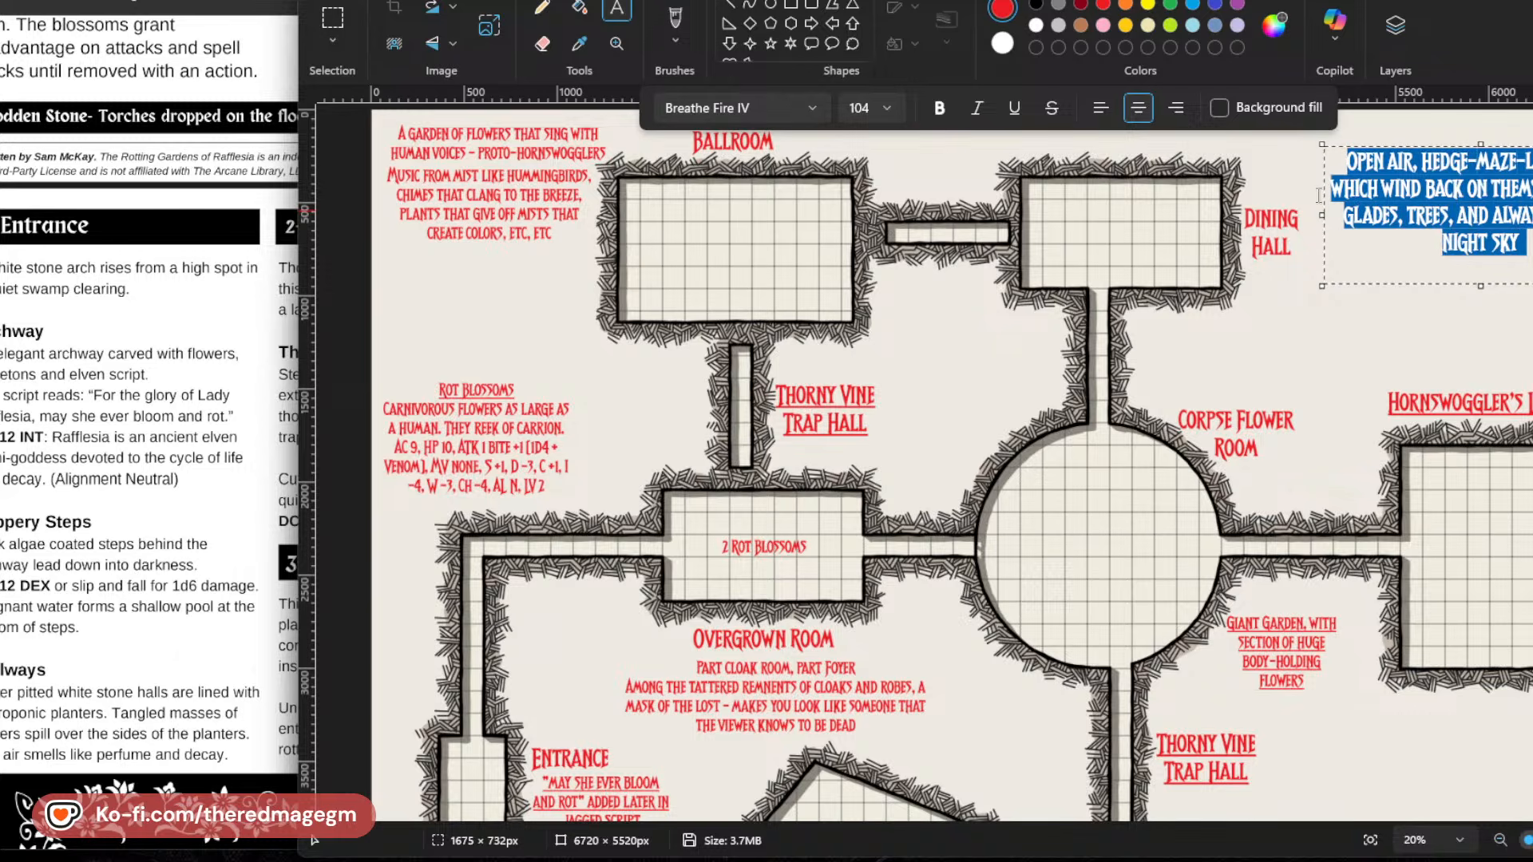
drag(1319, 215, 1285, 215)
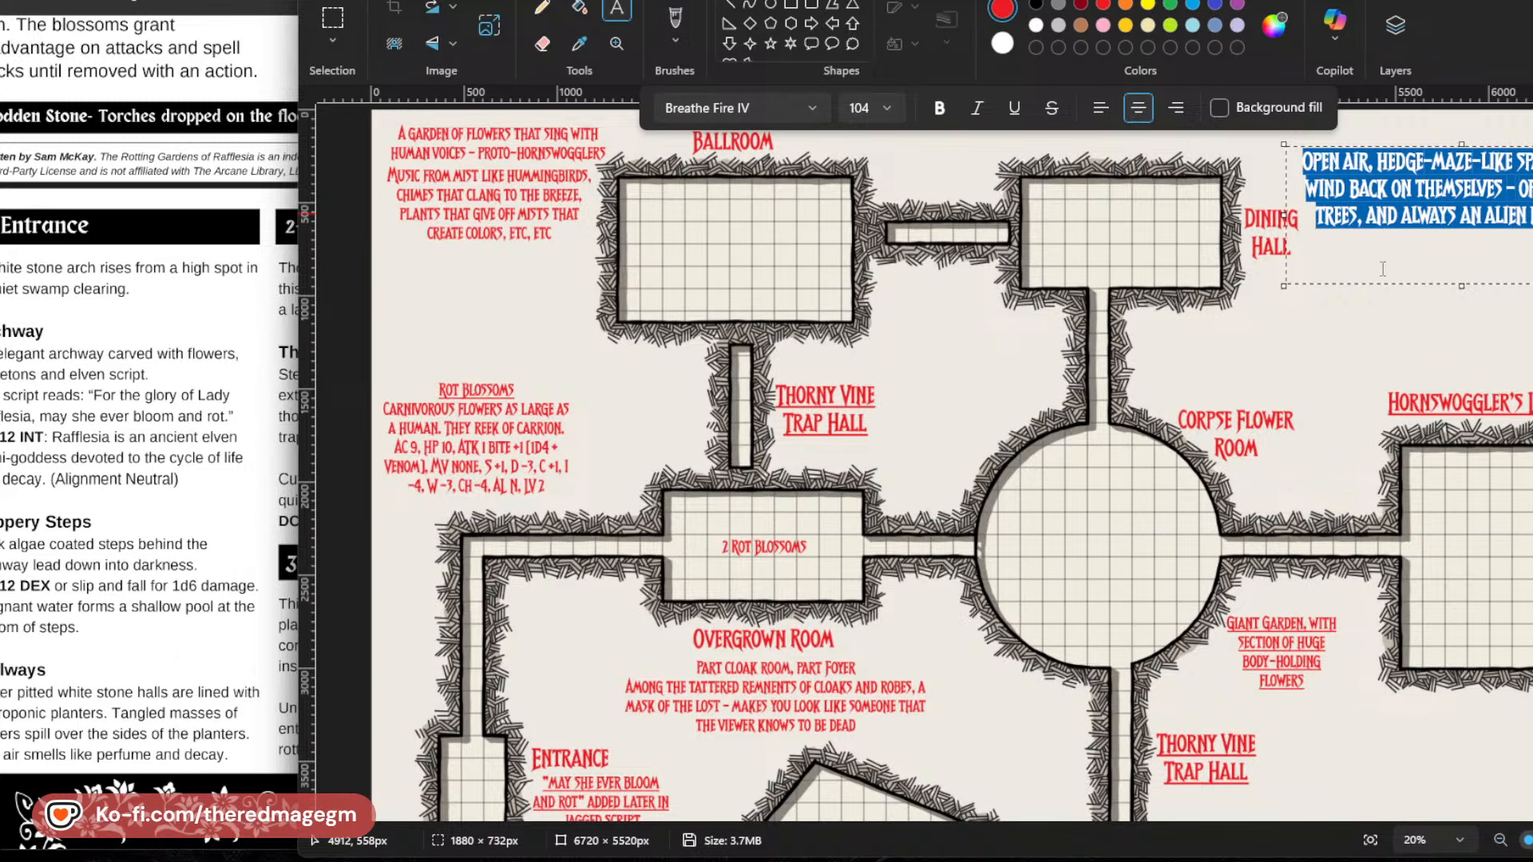
drag(1378, 285, 1371, 256)
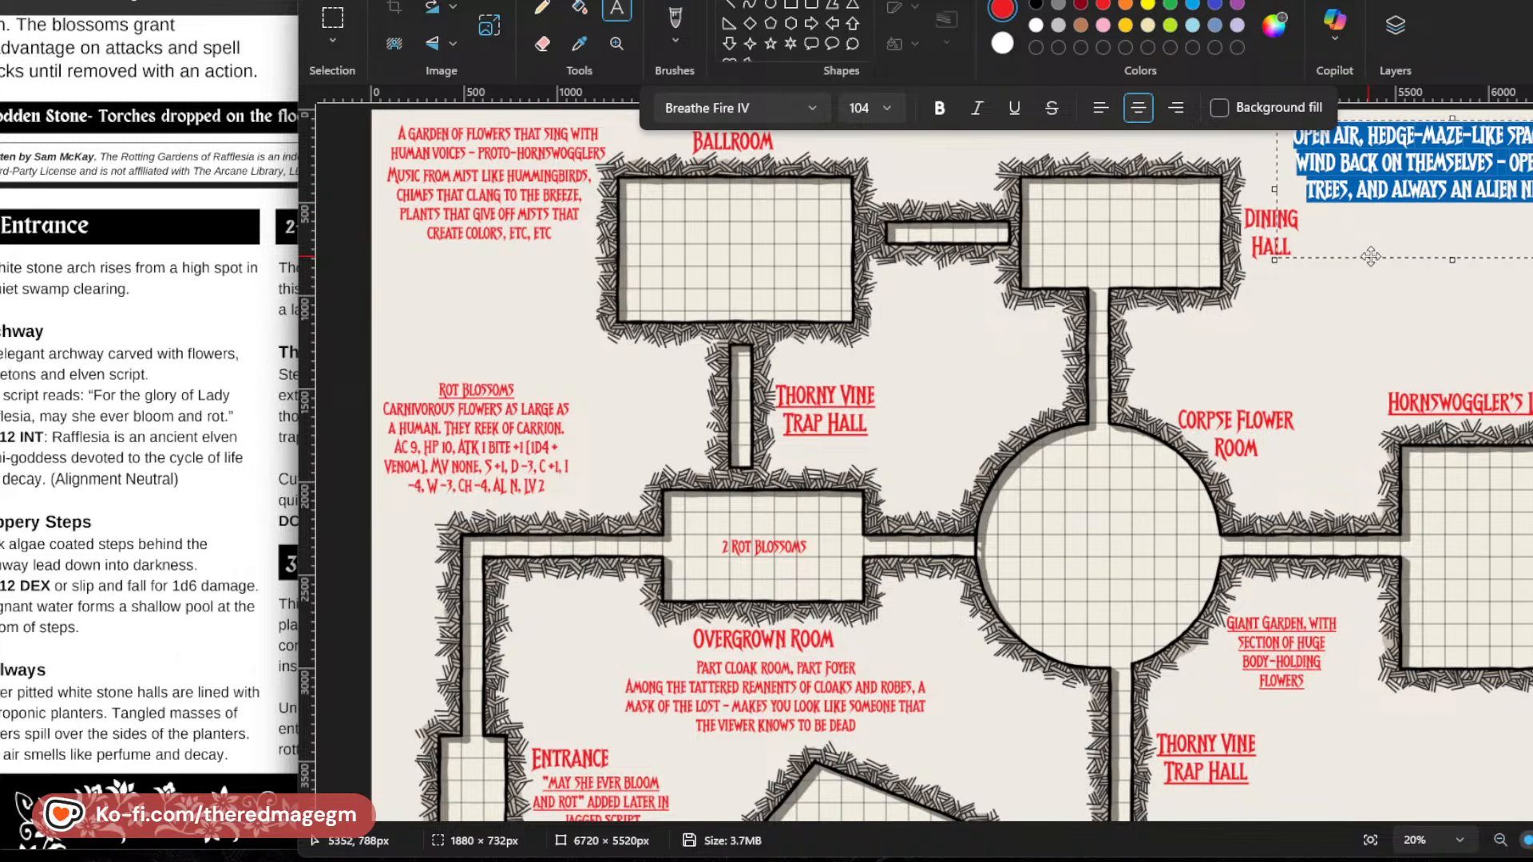
click(1418, 372)
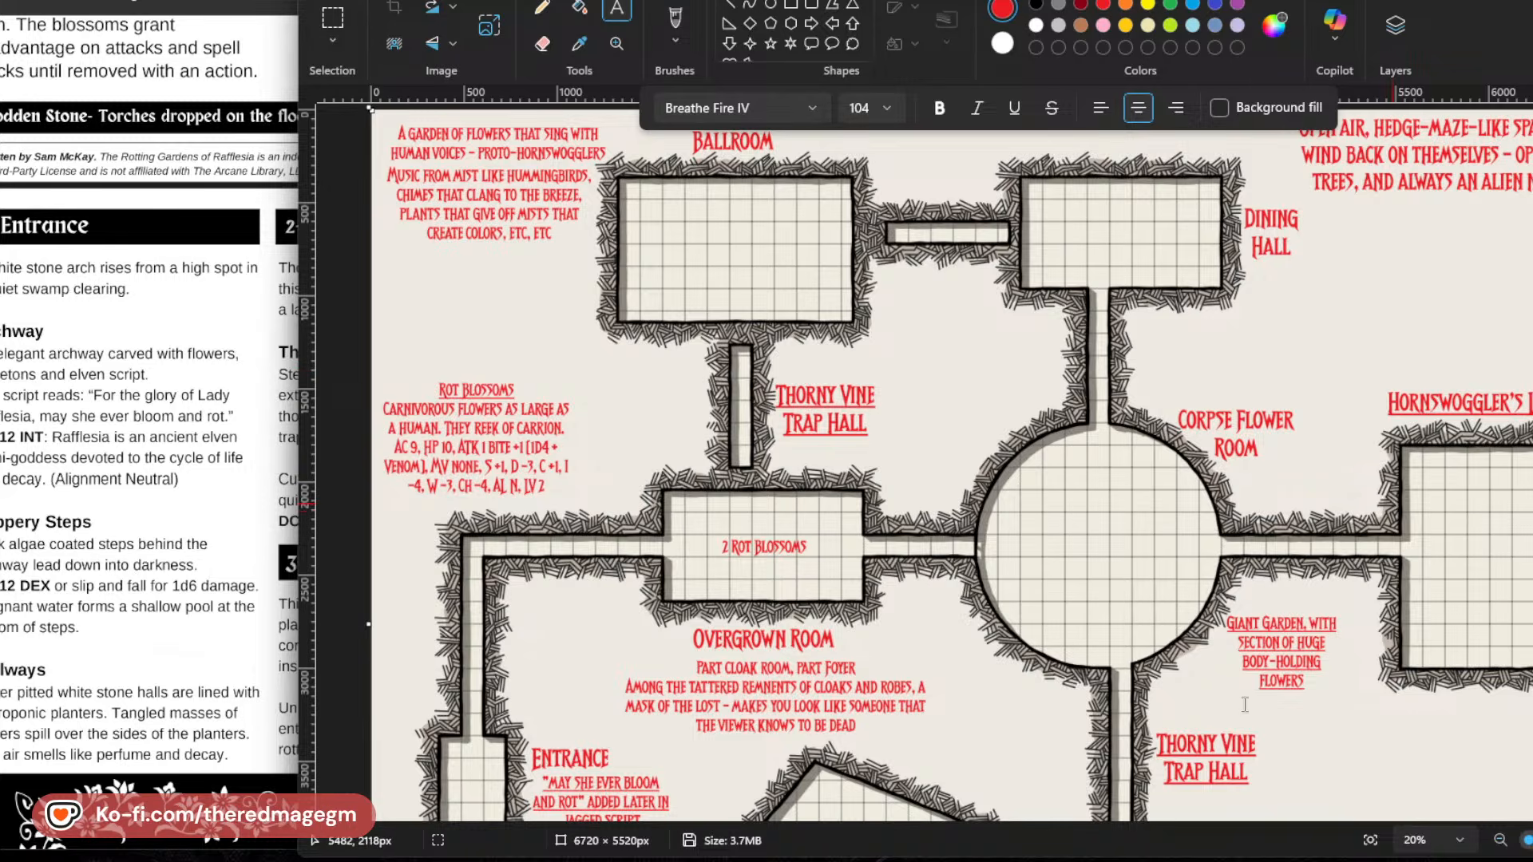
Add a text note reading "Endless Wine Flute" just below the Dining Hall label.
scroll(1109, 537, down, 5)
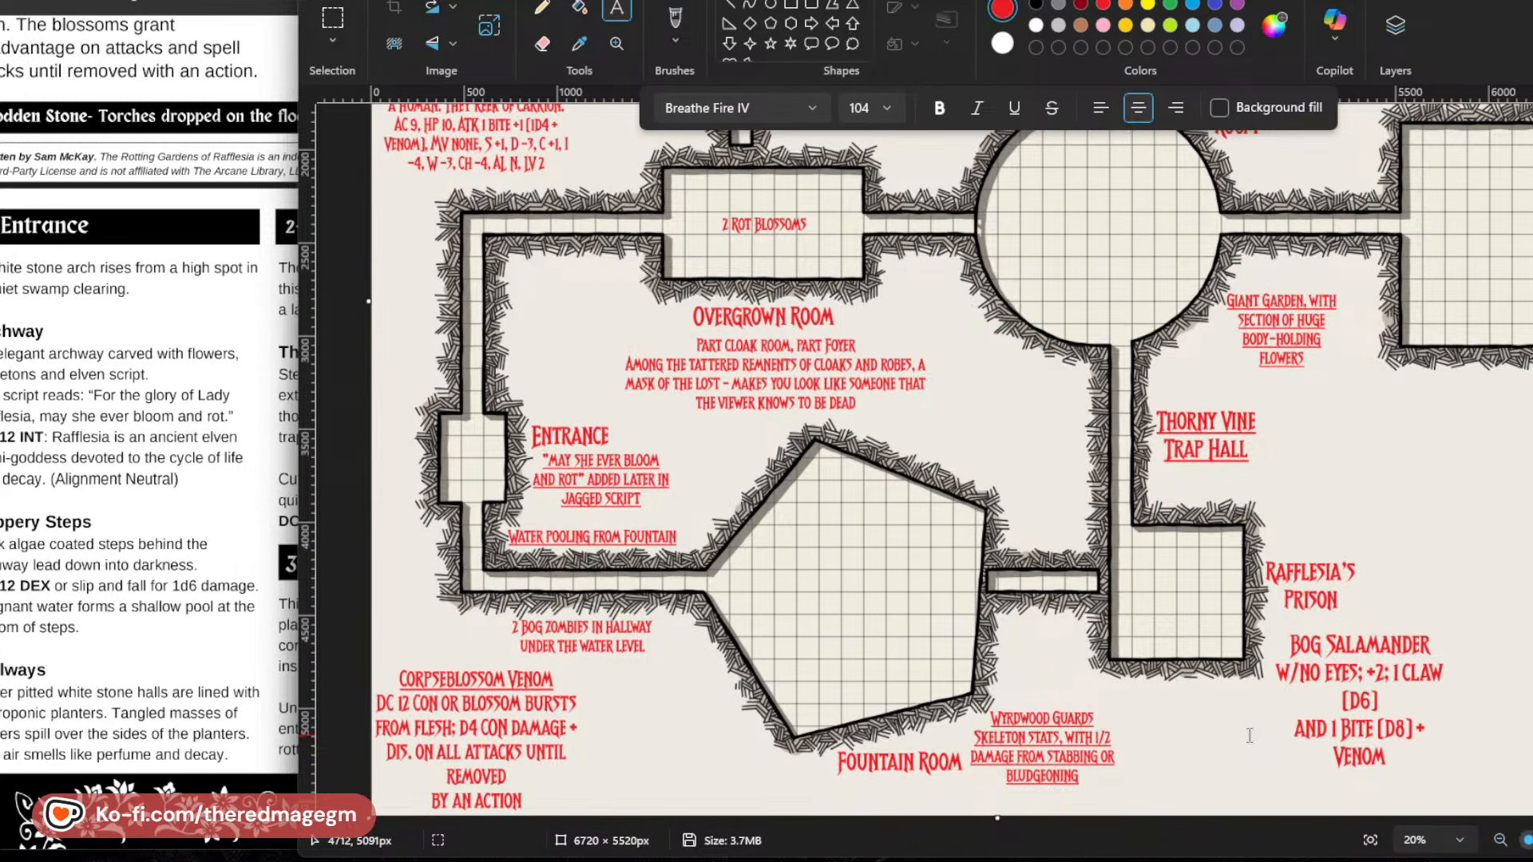
scroll(1250, 735, up, 3)
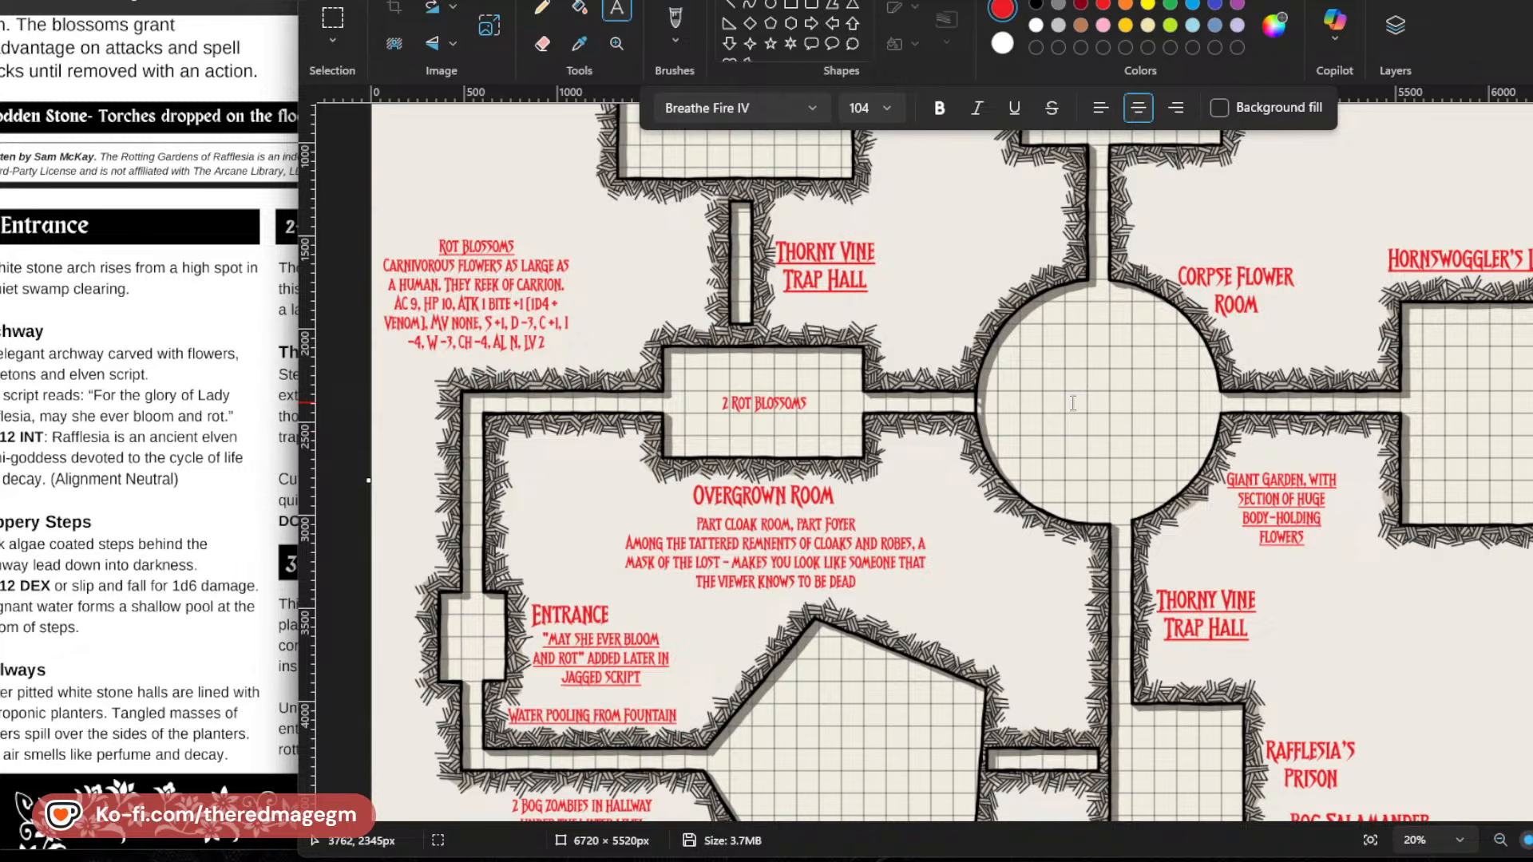
scroll(1073, 404, up, 3)
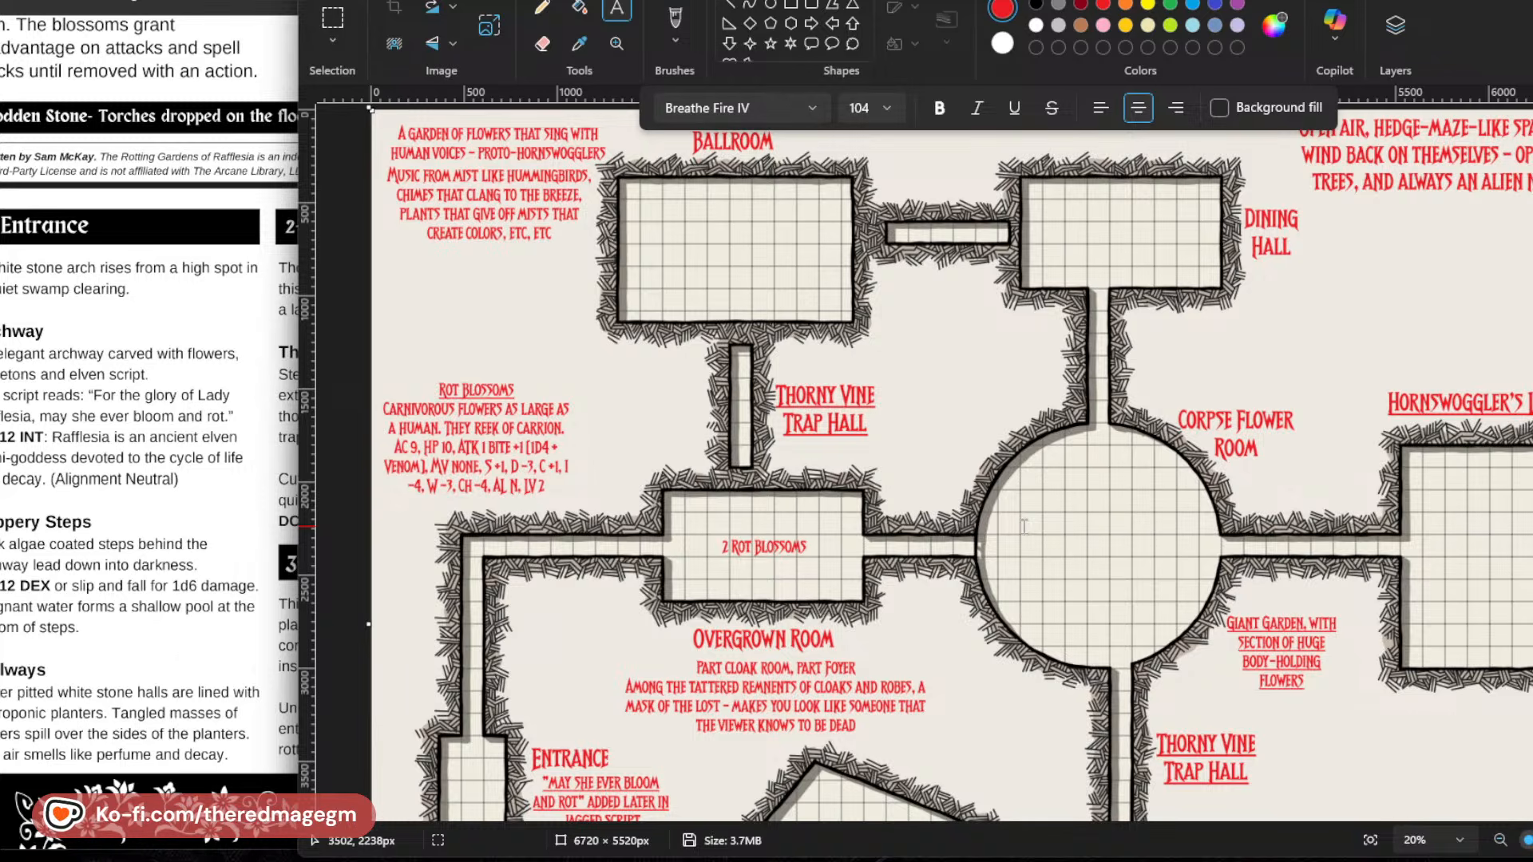
scroll(731, 551, down, 1)
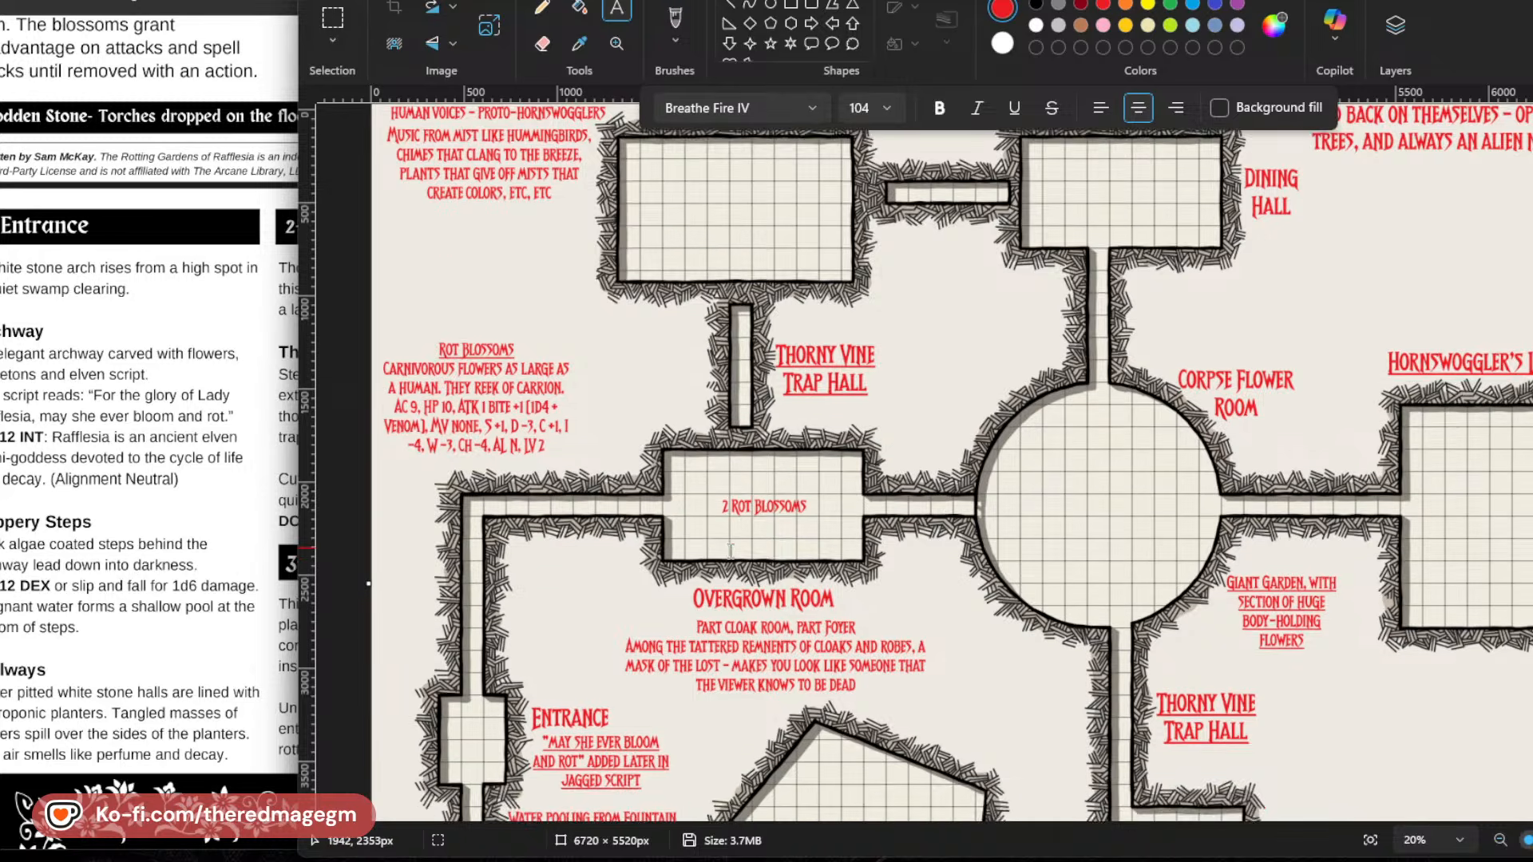
scroll(730, 551, down, 4)
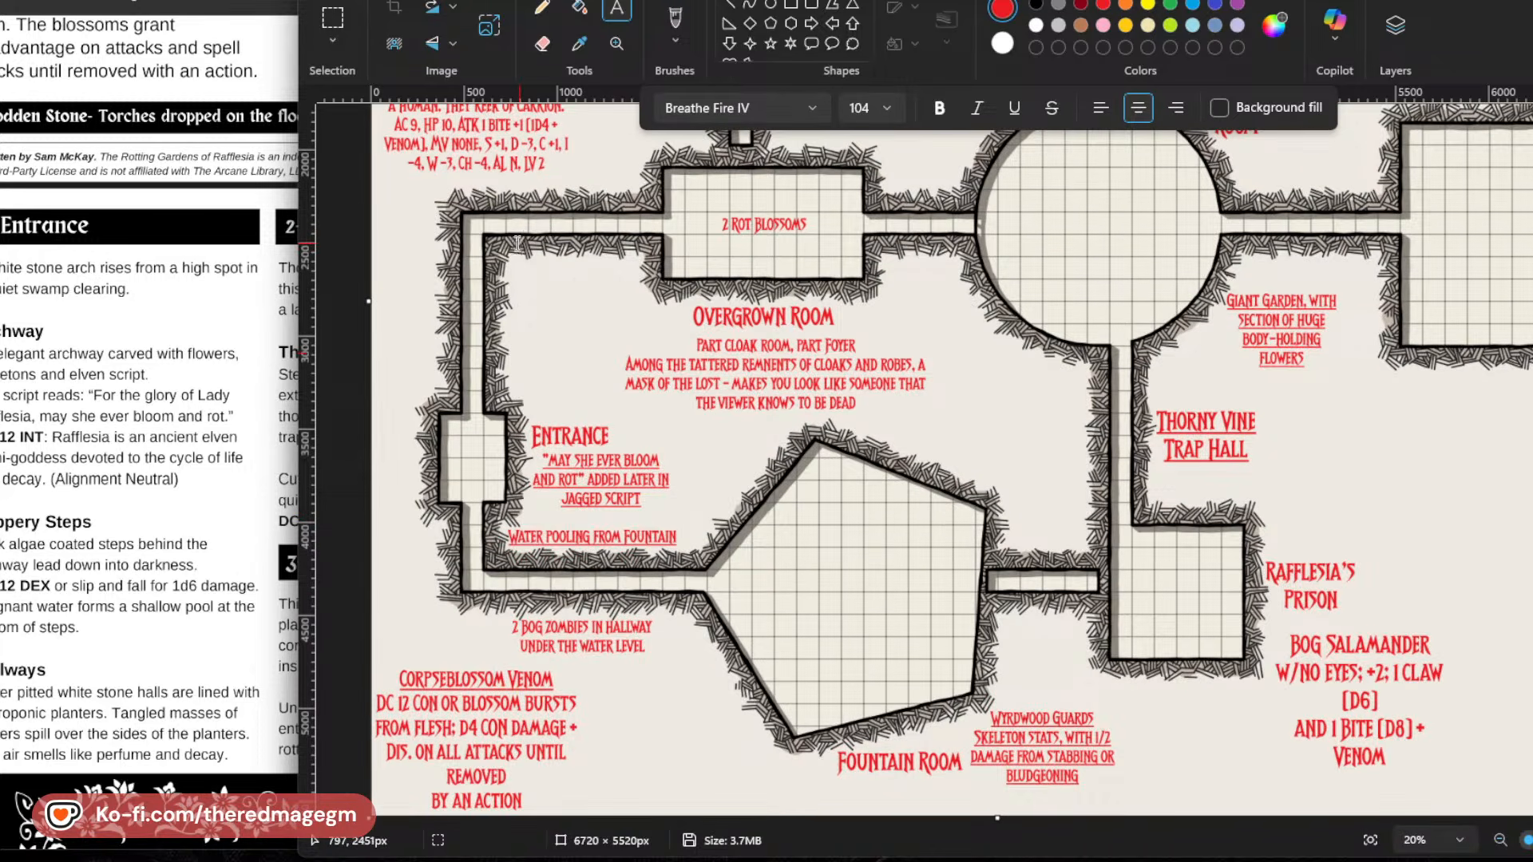
scroll(572, 439, up, 4)
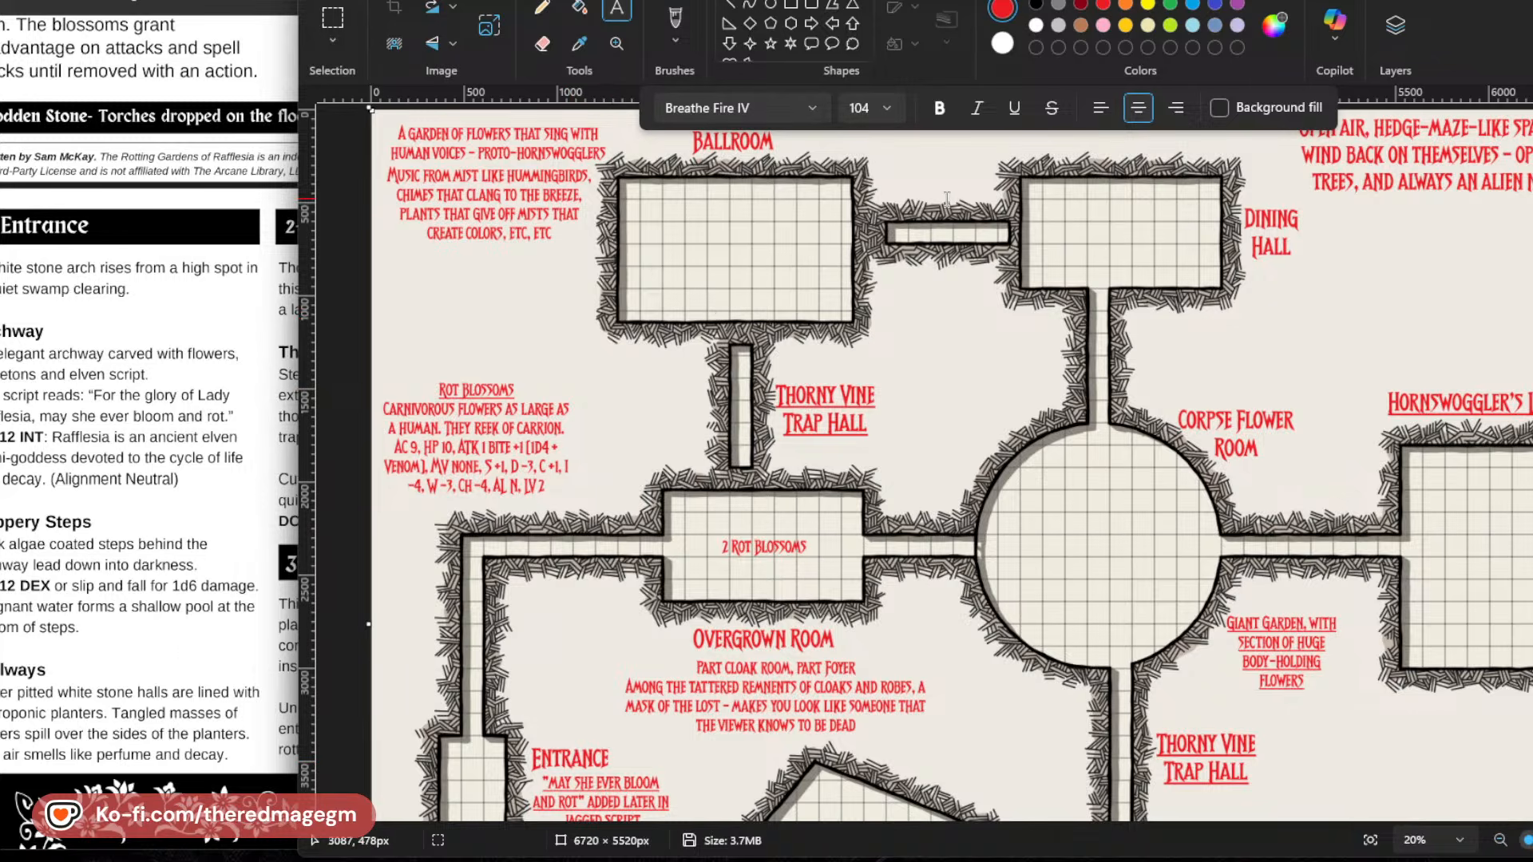
click(1255, 279)
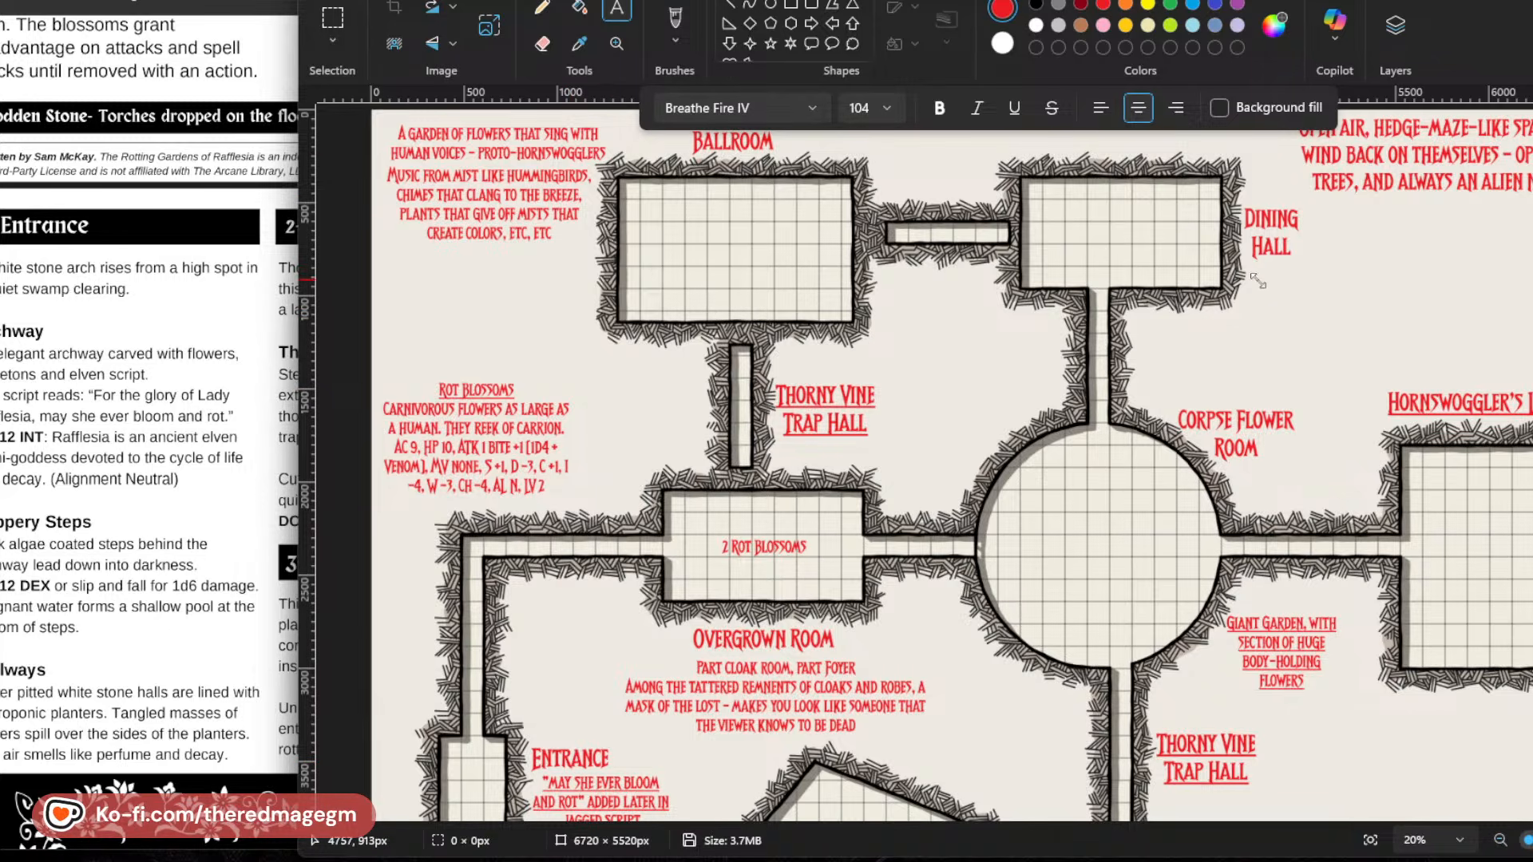
text(Endless)
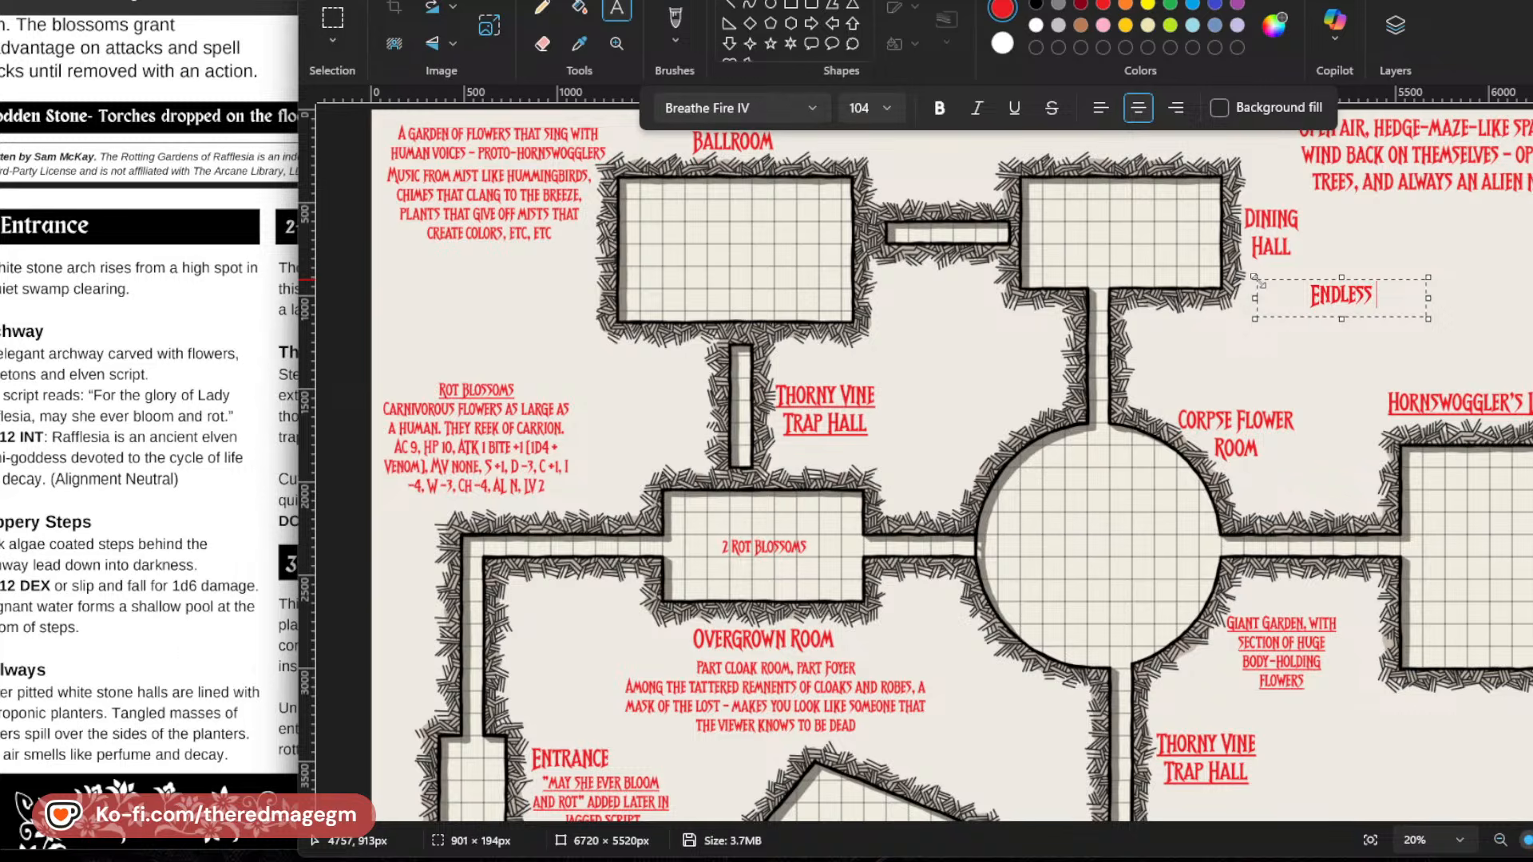
text( Wine Flute)
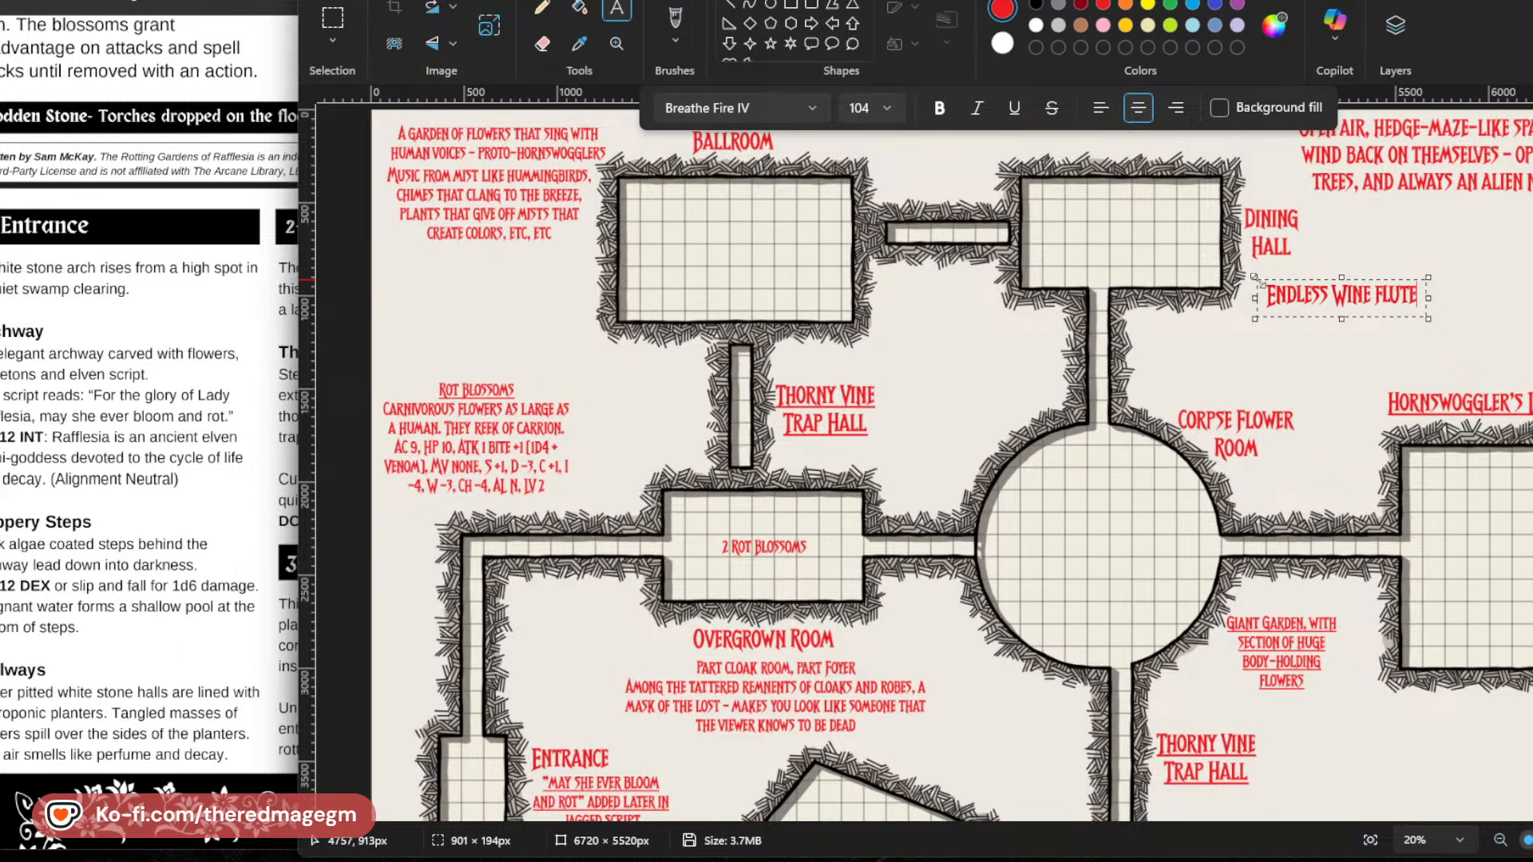
text( With)
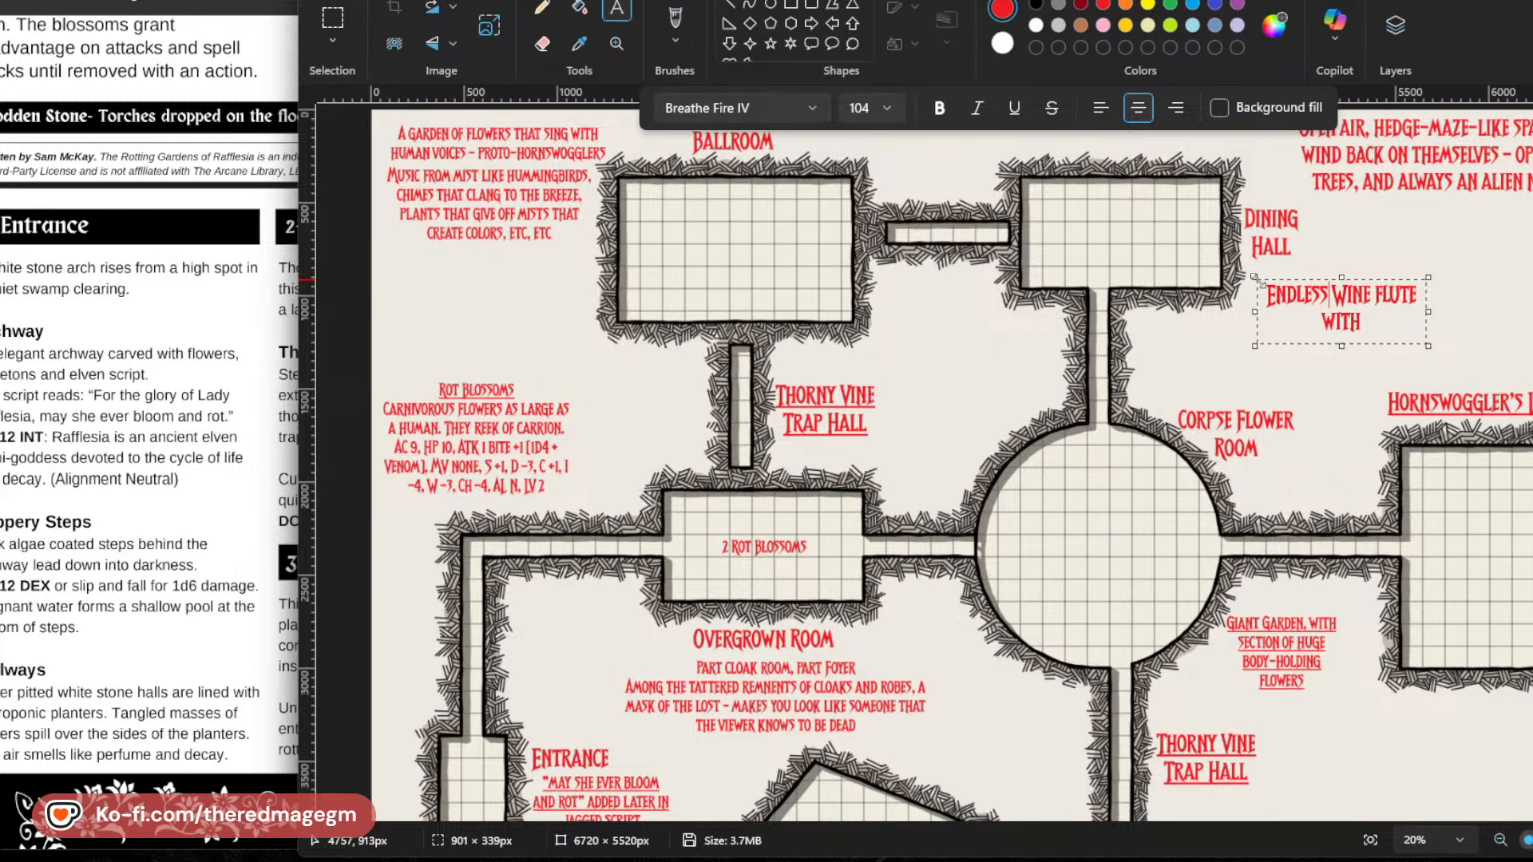
Put "Endless" in quotation marks and extend the wine flute note with "with Lady Mauve".
key(BackSpace)
key(BackSpace)
key(BackSpace)
key(BackSpace)
key(BackSpace)
key(BackSpace)
key(BackSpace)
text(")
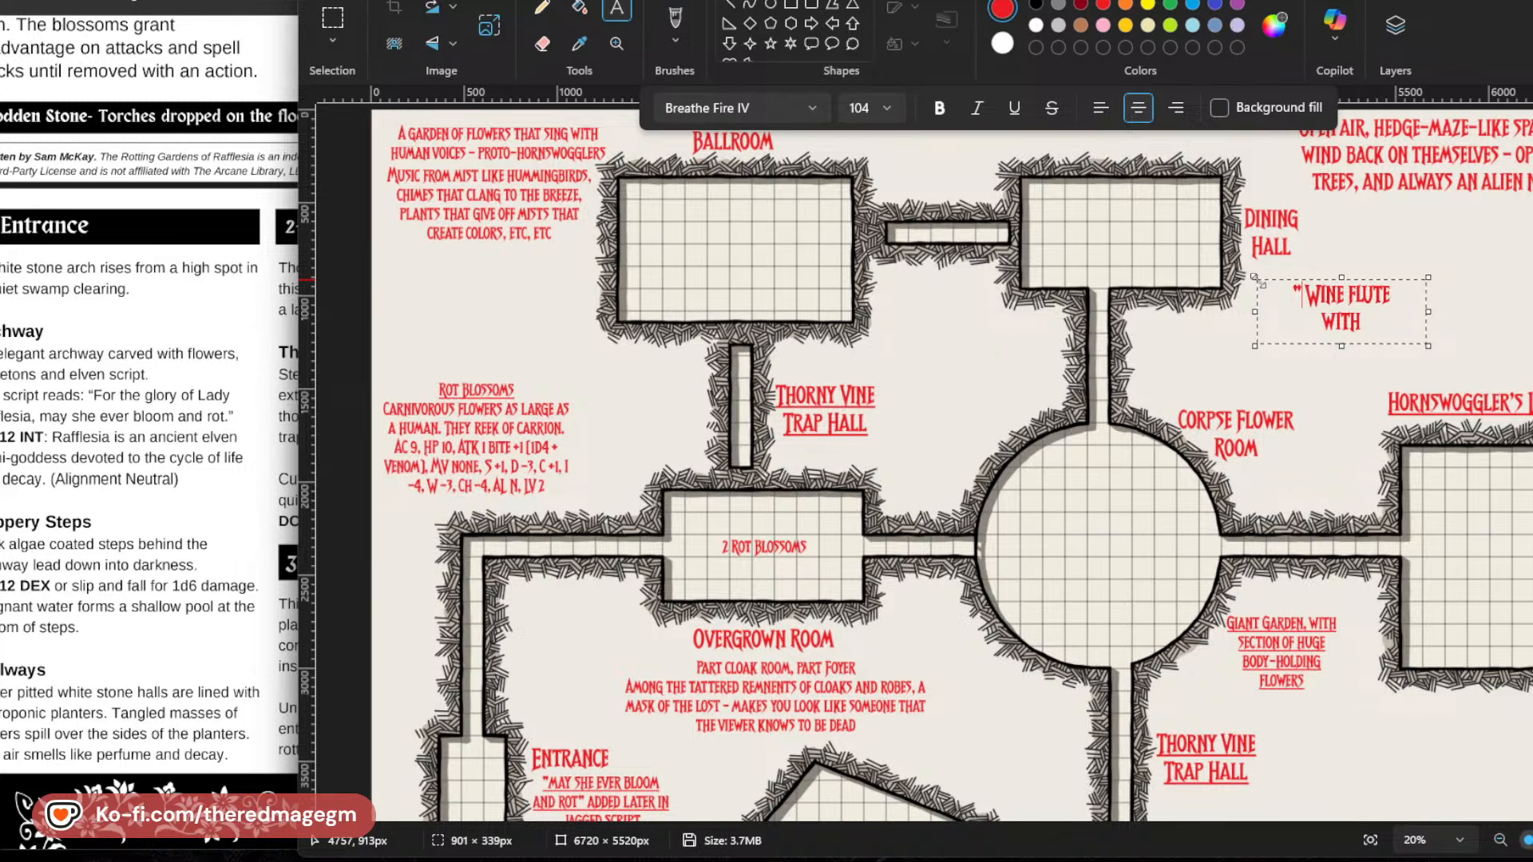
text(Endless)
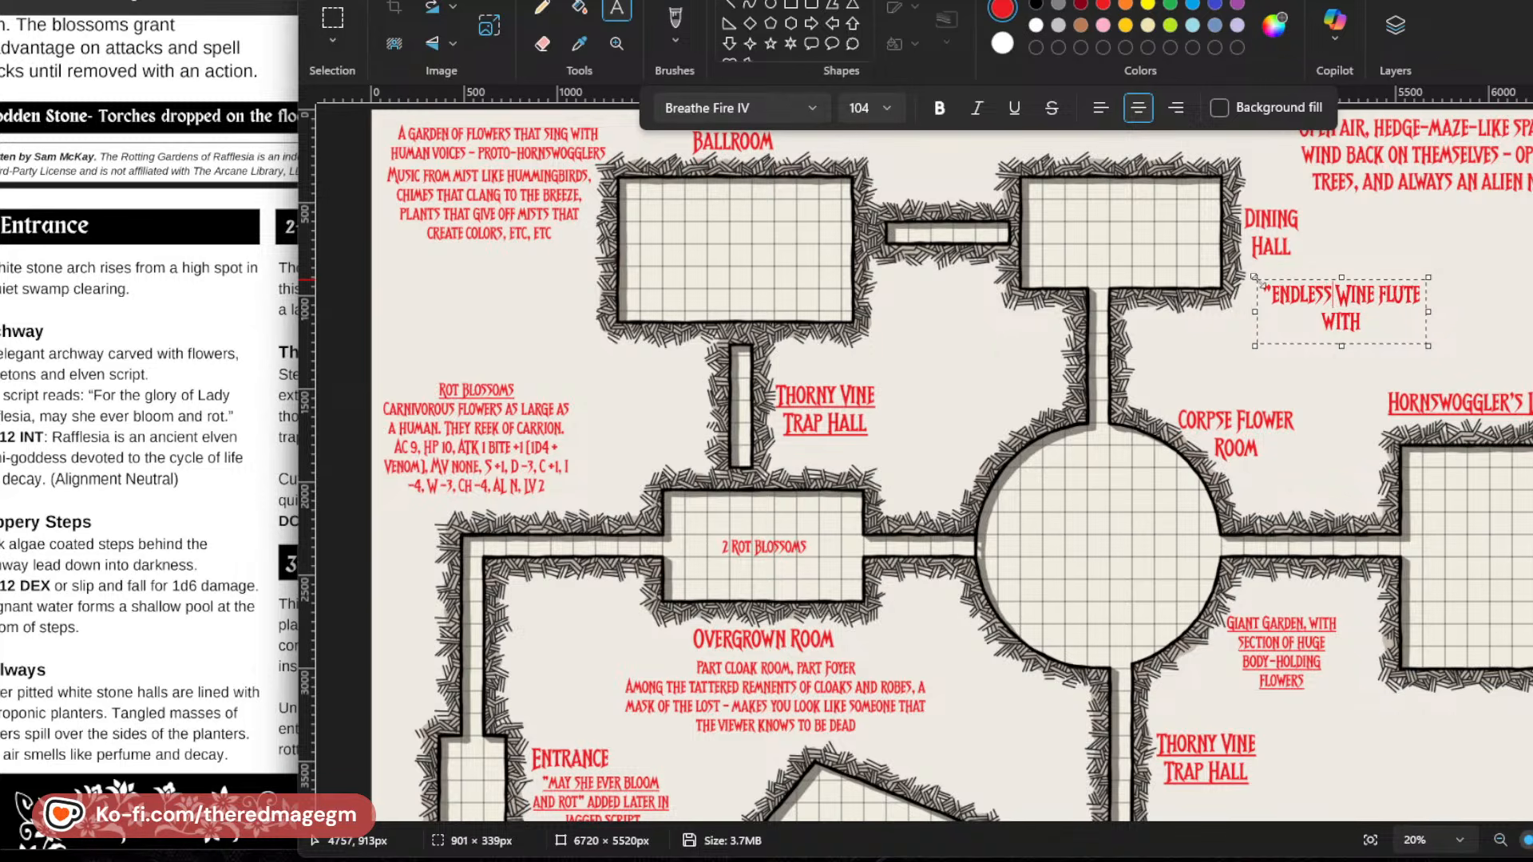
text(")
key(Down)
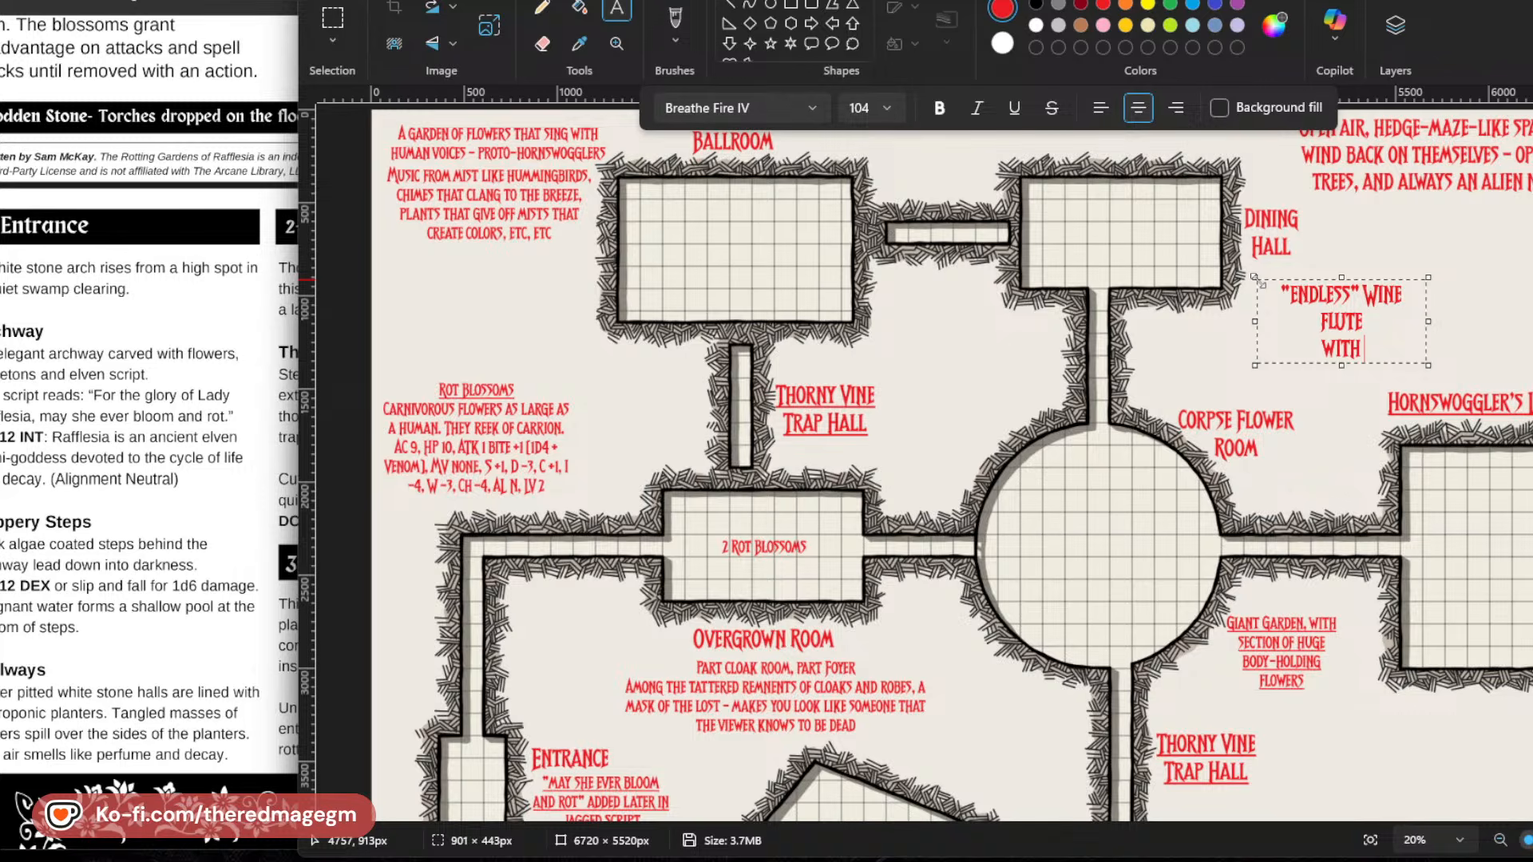
text(Lady M)
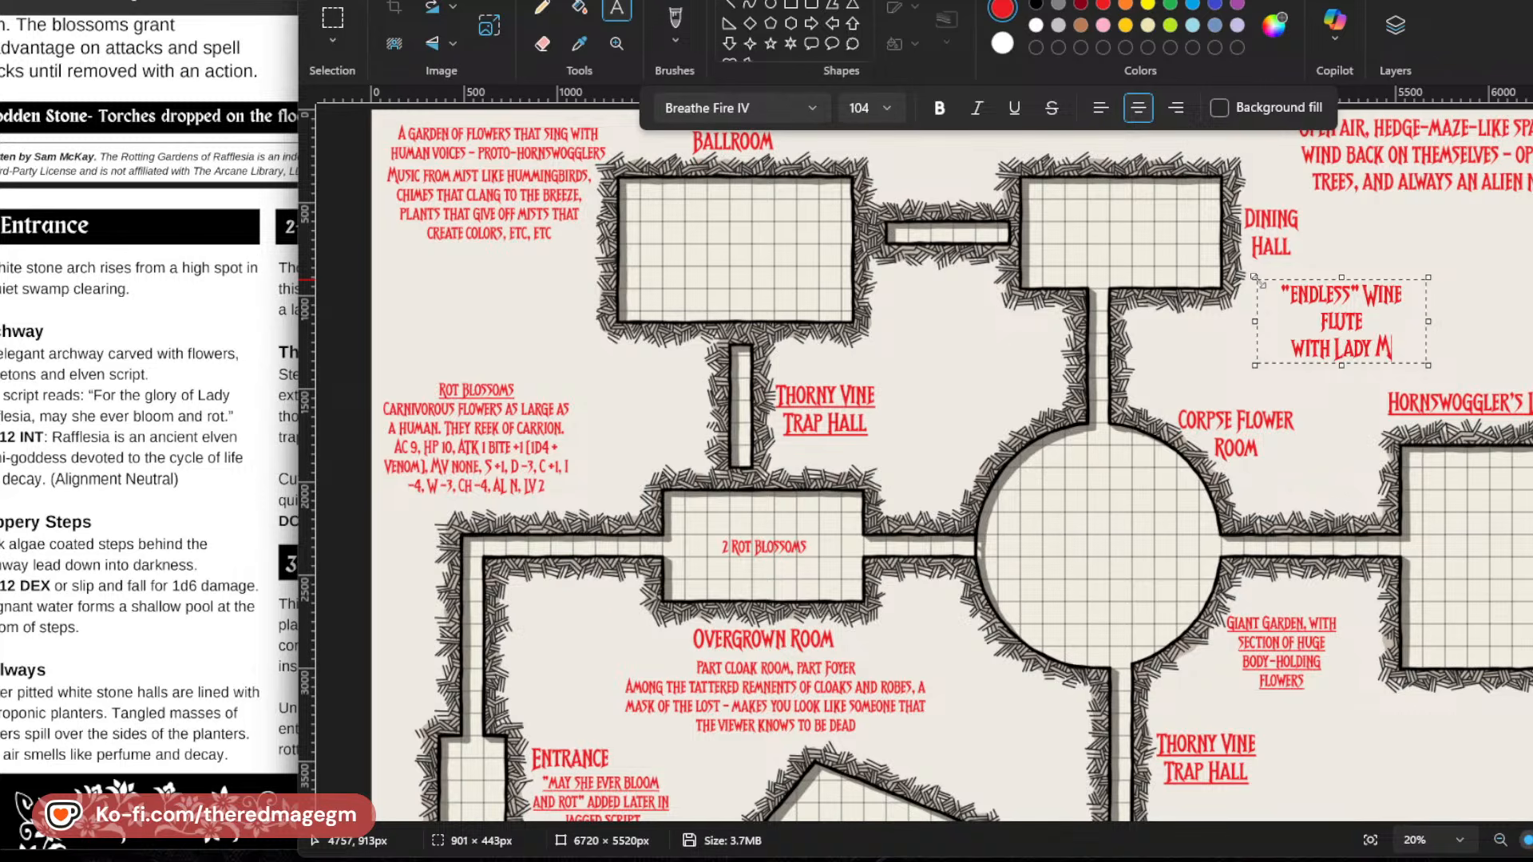
text(auve)
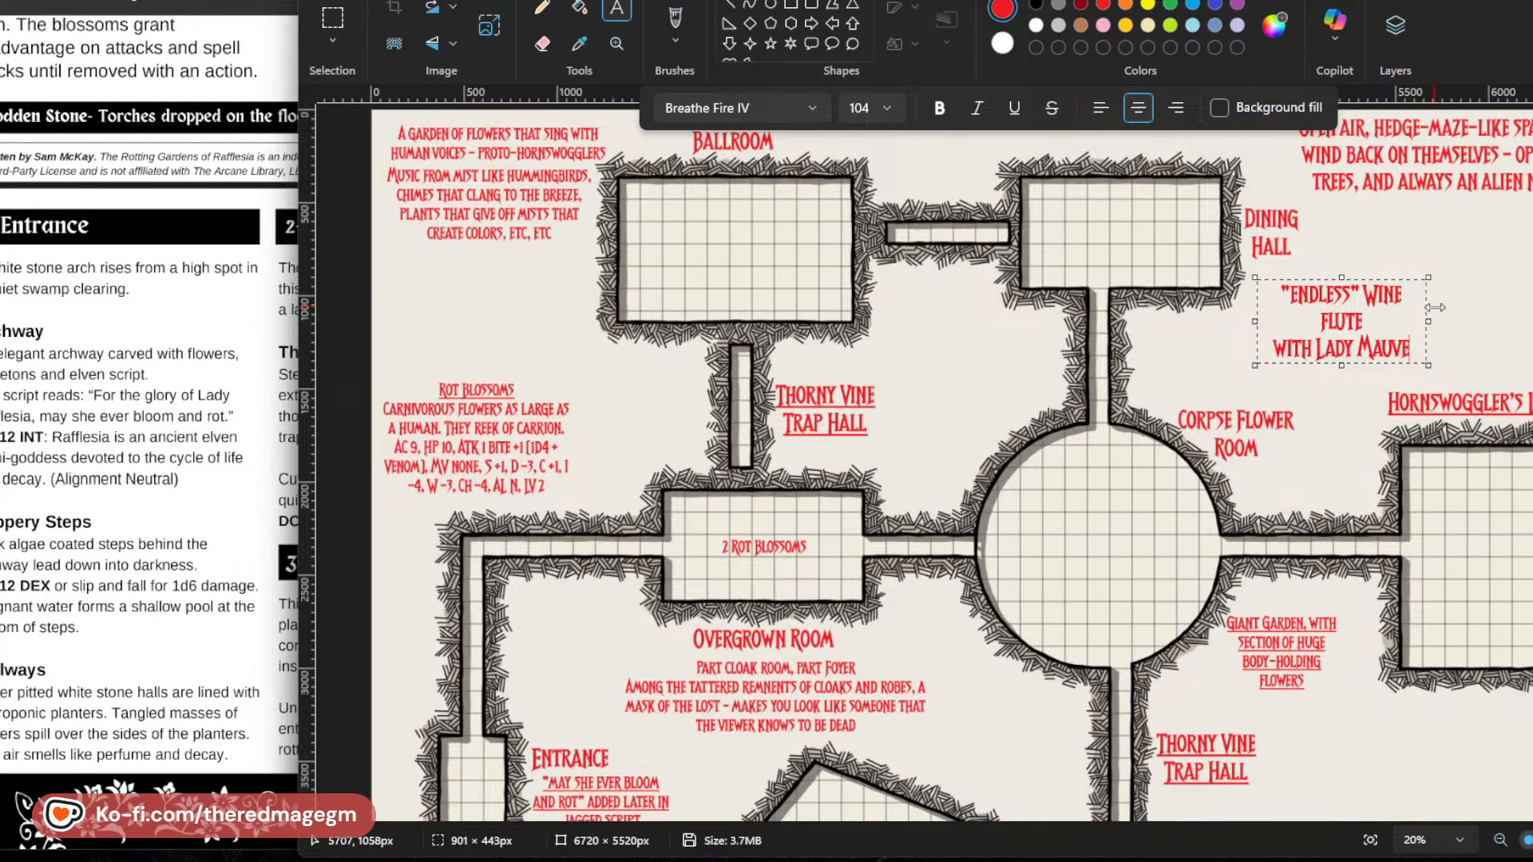
Set the wine flute note's font size to 74 and resize its text box to about 665 × 255 px.
drag(1435, 307, 1461, 318)
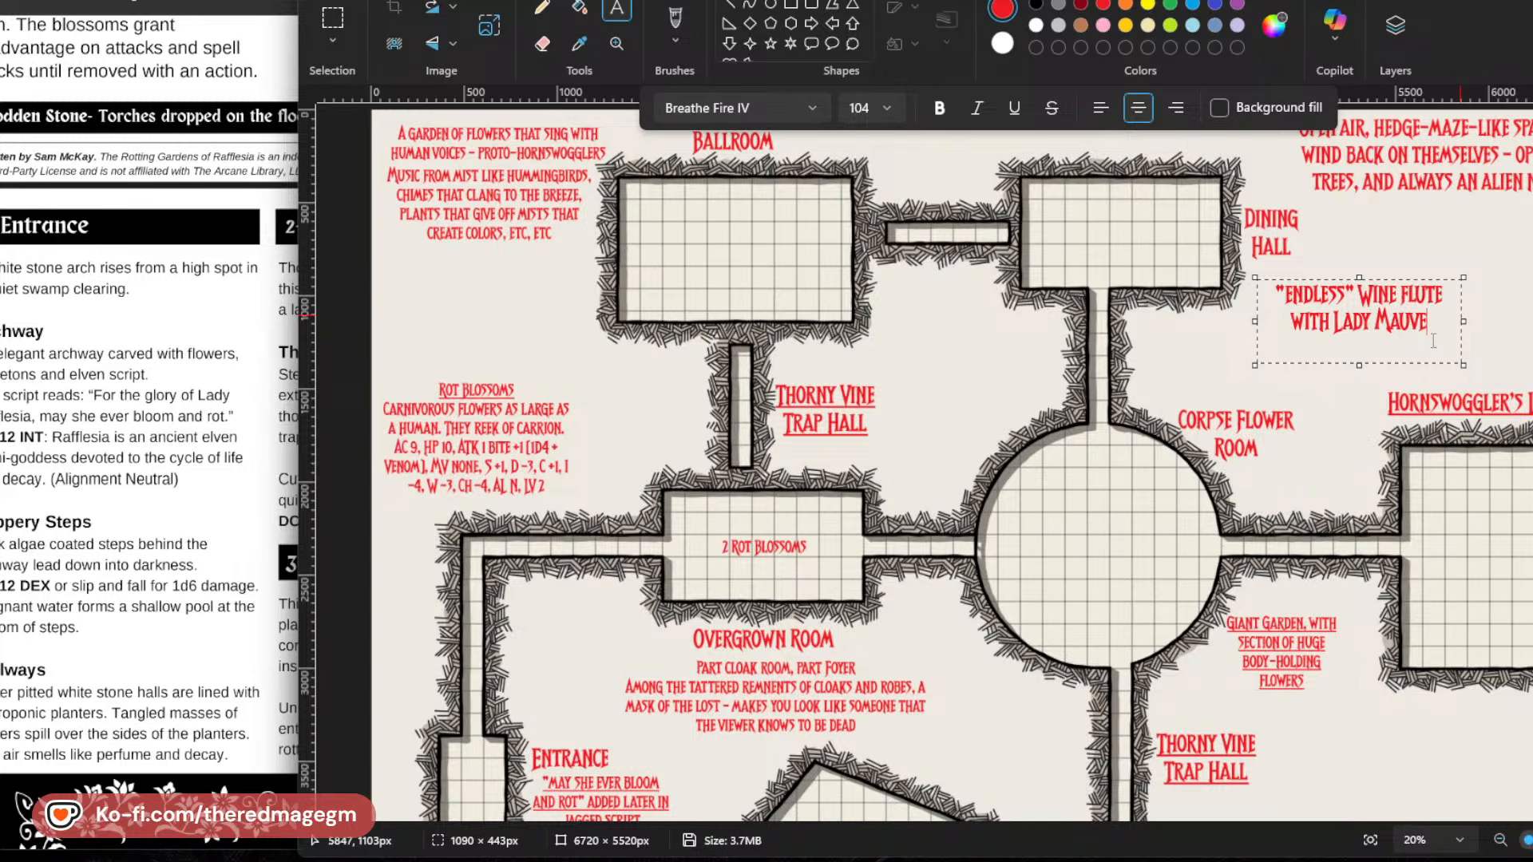
drag(1433, 336, 1276, 288)
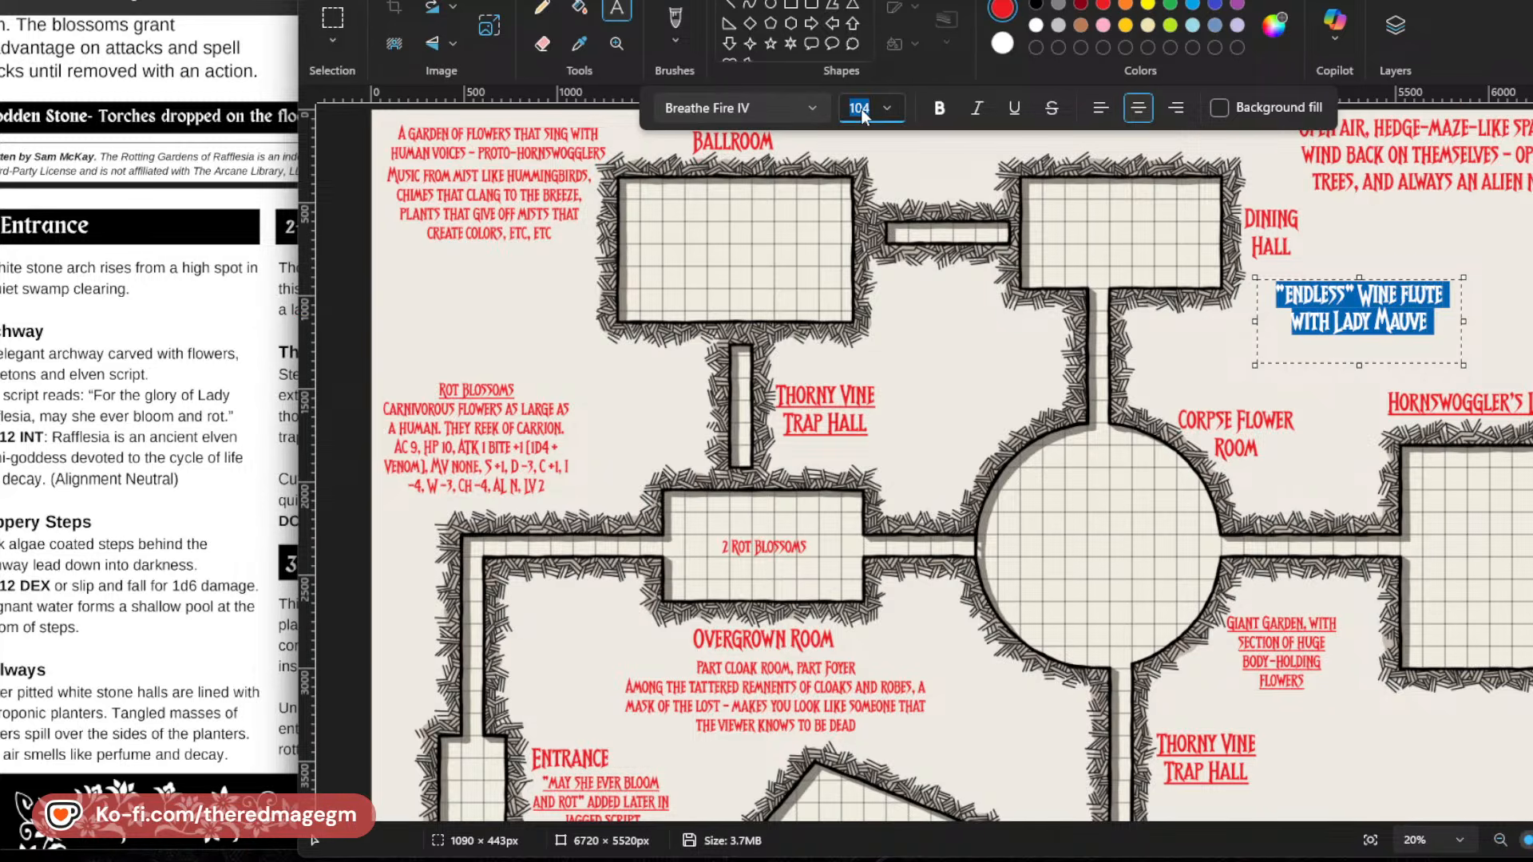
text(74)
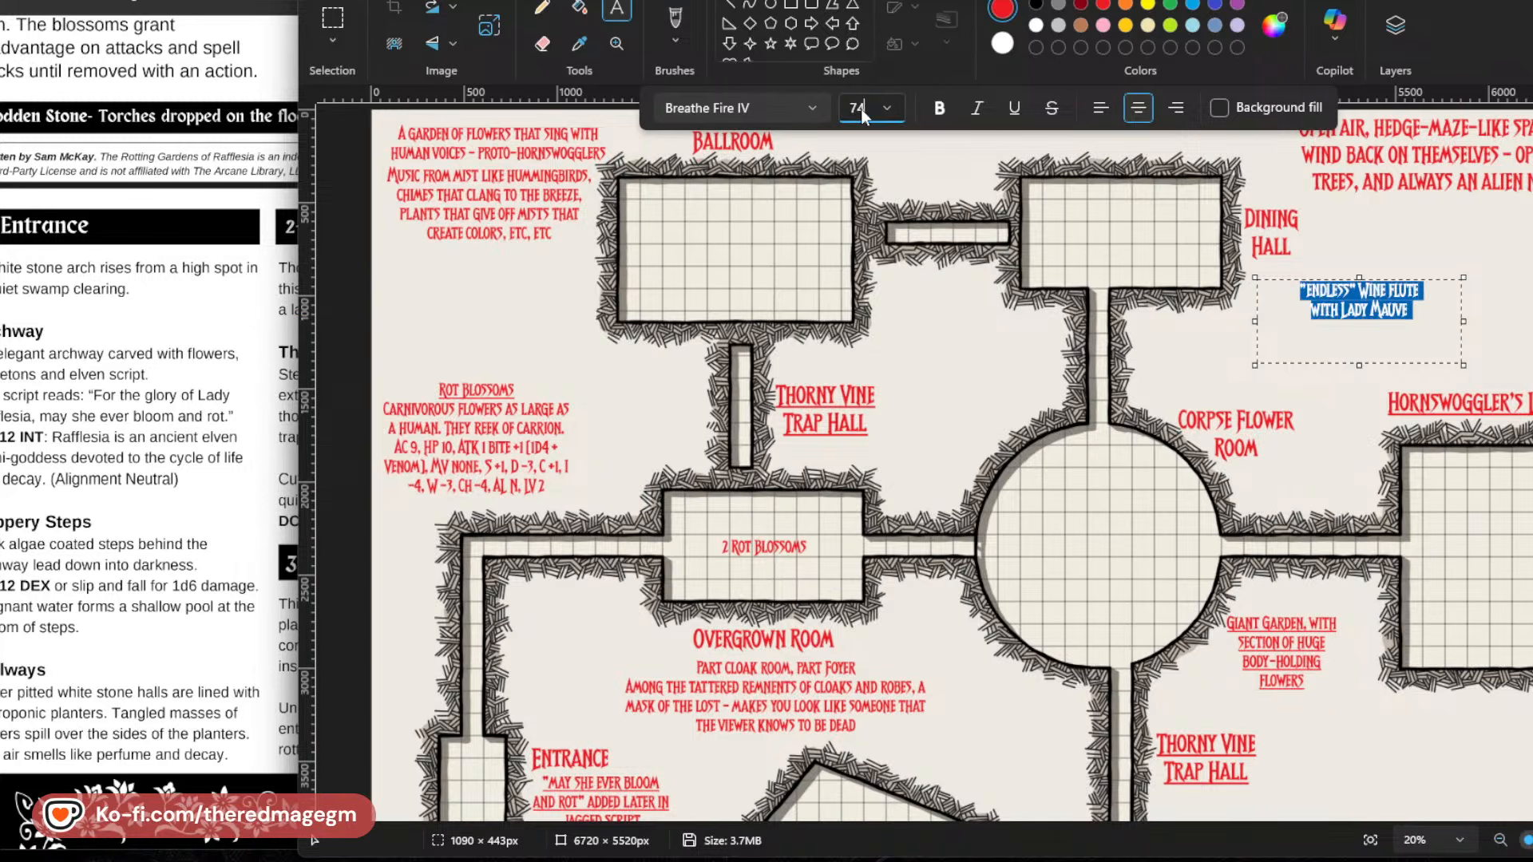
click(1464, 340)
drag(1462, 364, 1381, 328)
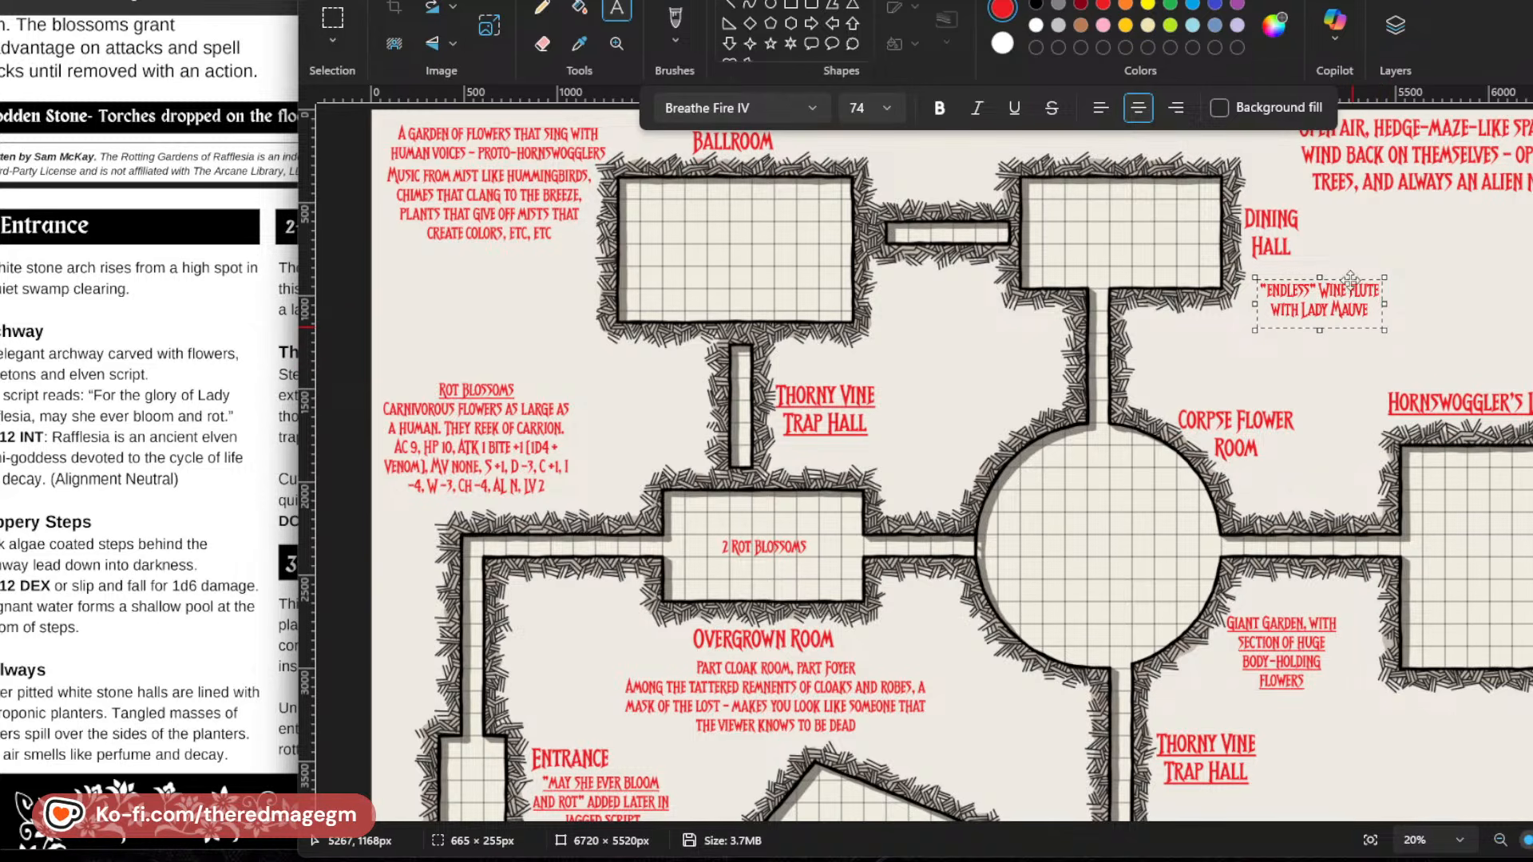
Move the wine flute note directly beneath the Dining Hall label and place it.
drag(1351, 280, 1341, 261)
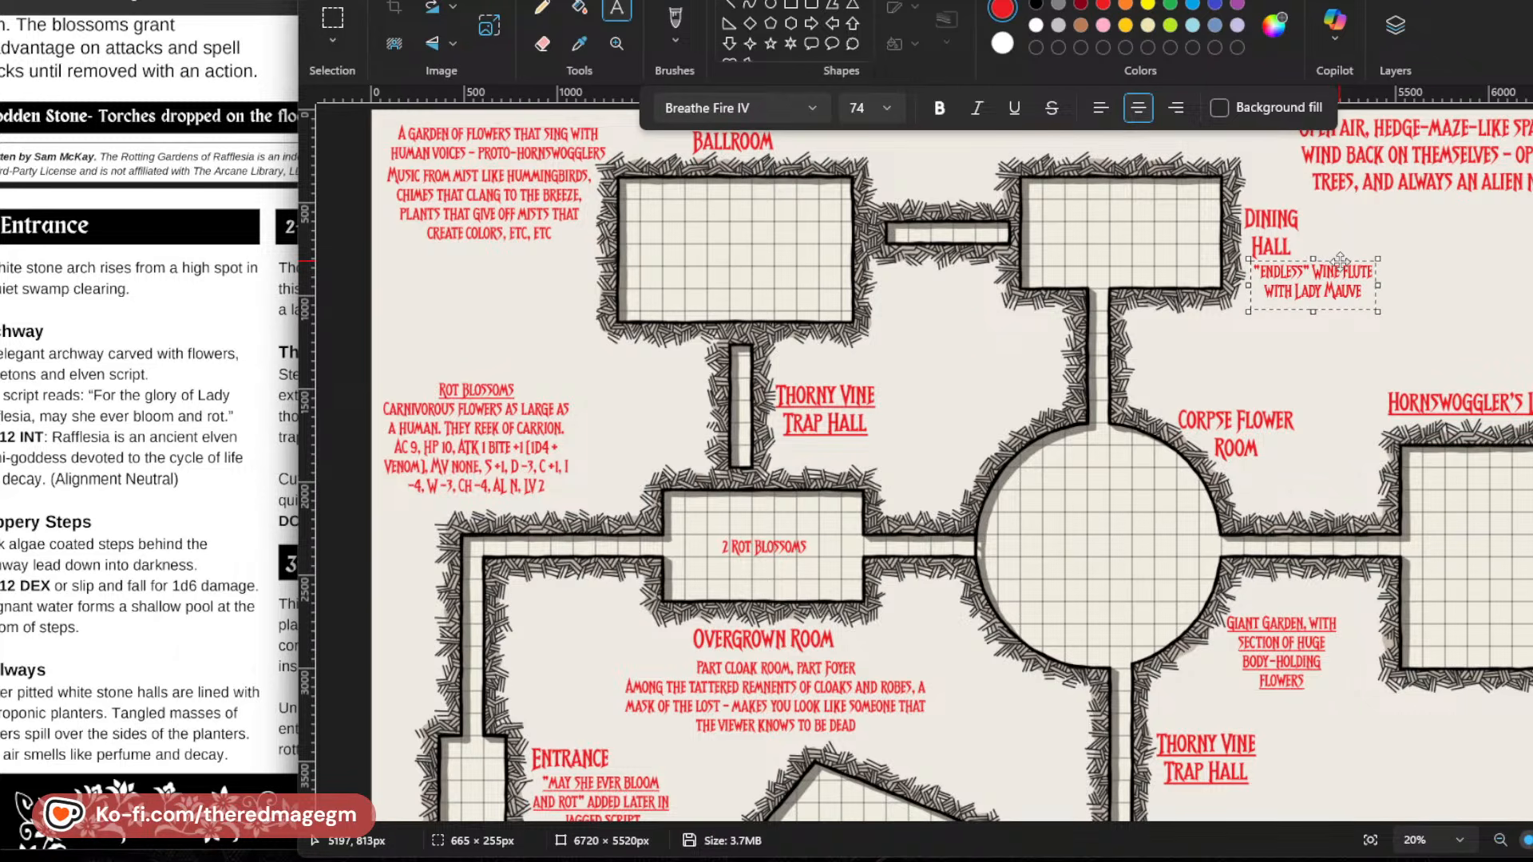
drag(1341, 260, 1337, 258)
click(1318, 377)
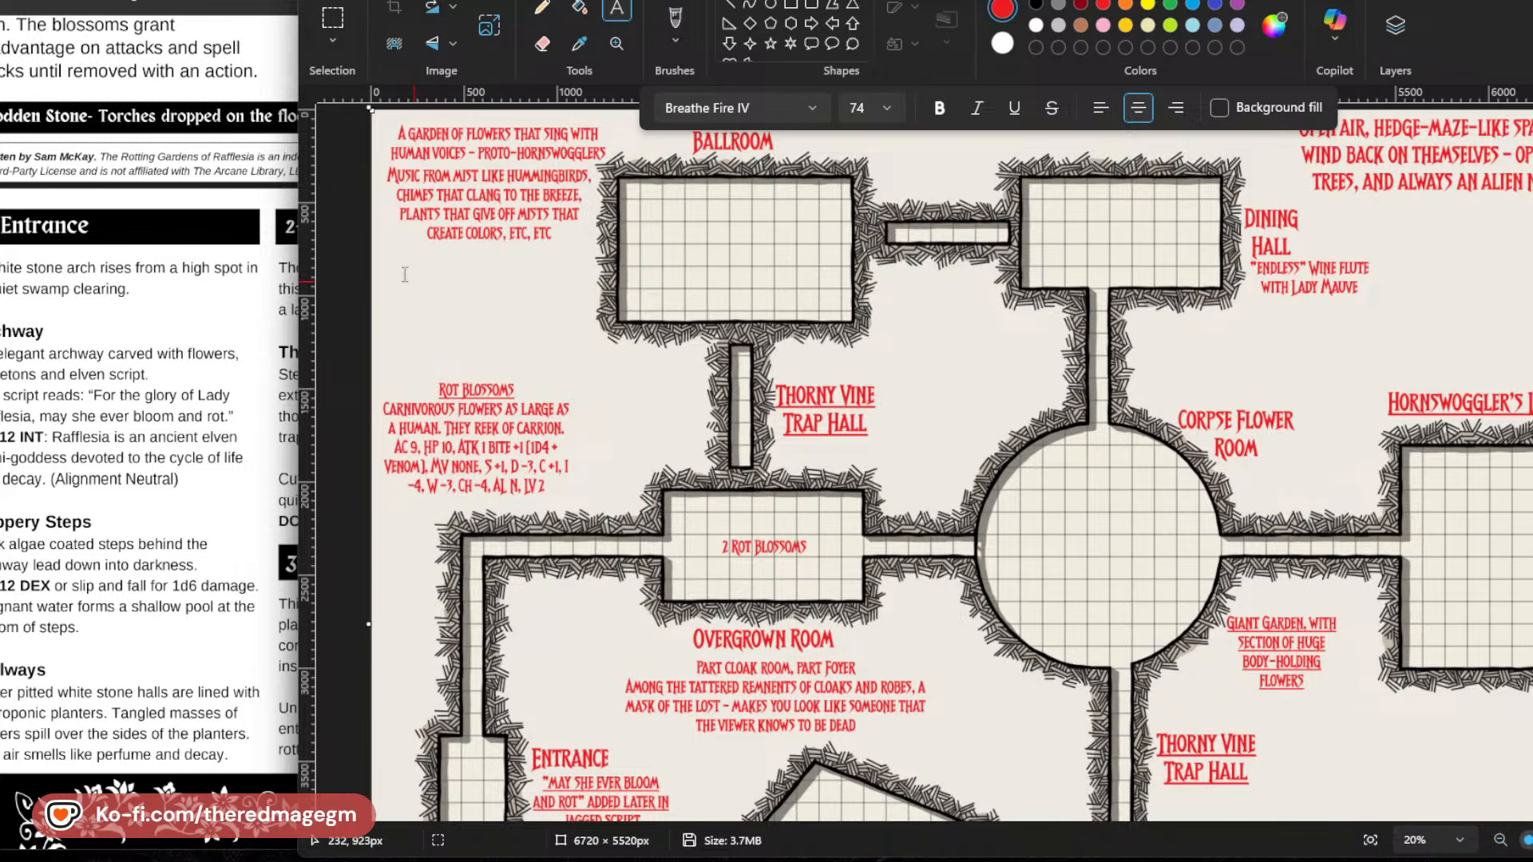
Draw a text box about 644 × 141 px beneath the garden description beside the Ballroom.
drag(390, 264, 501, 291)
text(DARKNE)
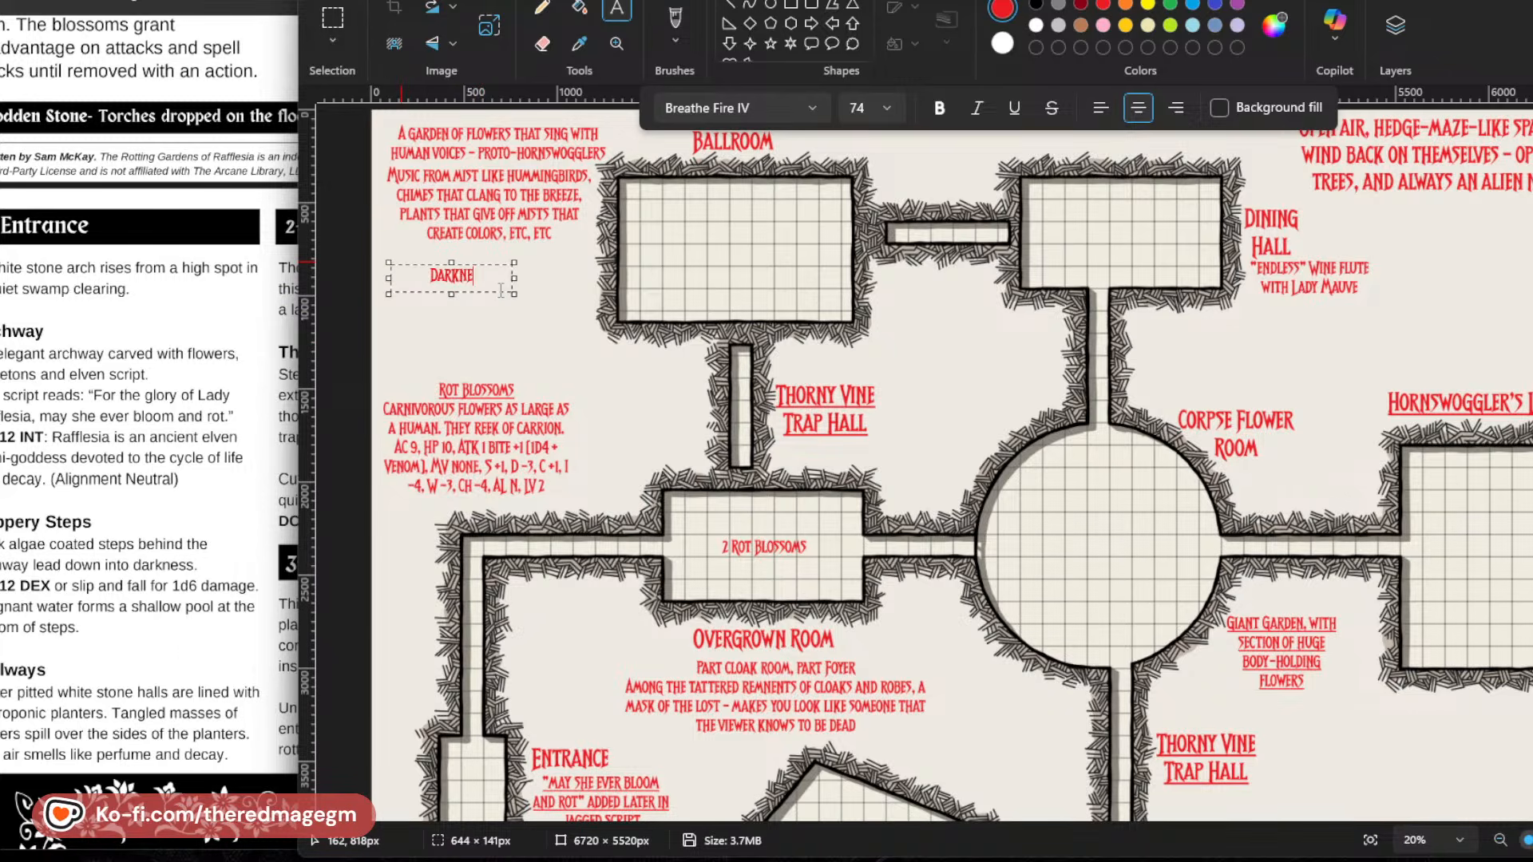
text(SS')
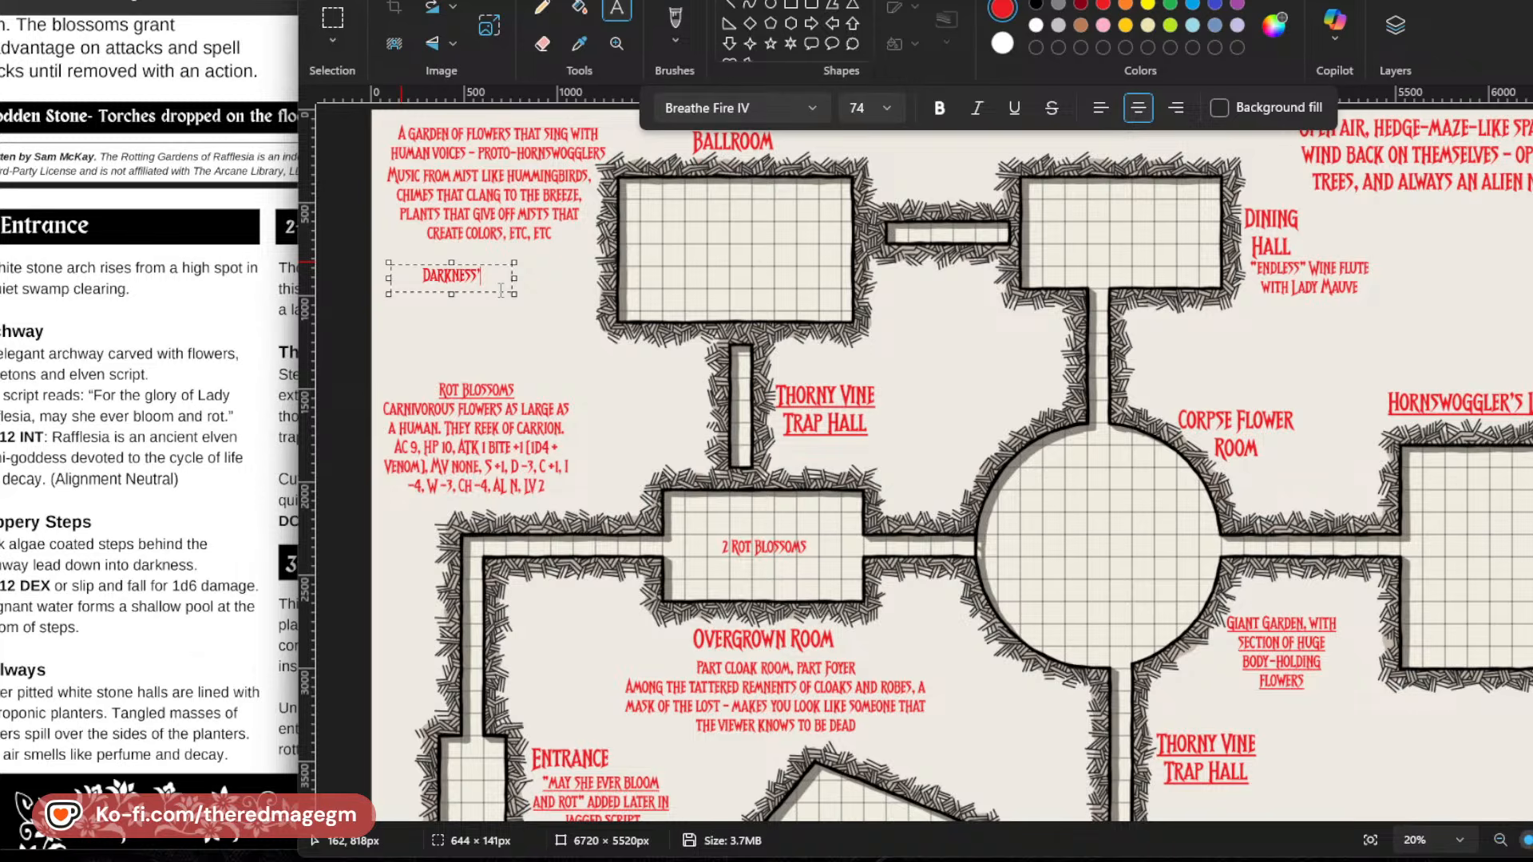
text(S)
key(BackSpace)
key(BackSpace)
key(BackSpace)
key(BackSpace)
key(BackSpace)
key(BackSpace)
key(BackSpace)
key(BackSpace)
key(BackSpace)
key(BackSpace)
Enter the note "The Wedding Gown of the Bride of Darkness" in the text box beside the Ballroom.
text(THE)
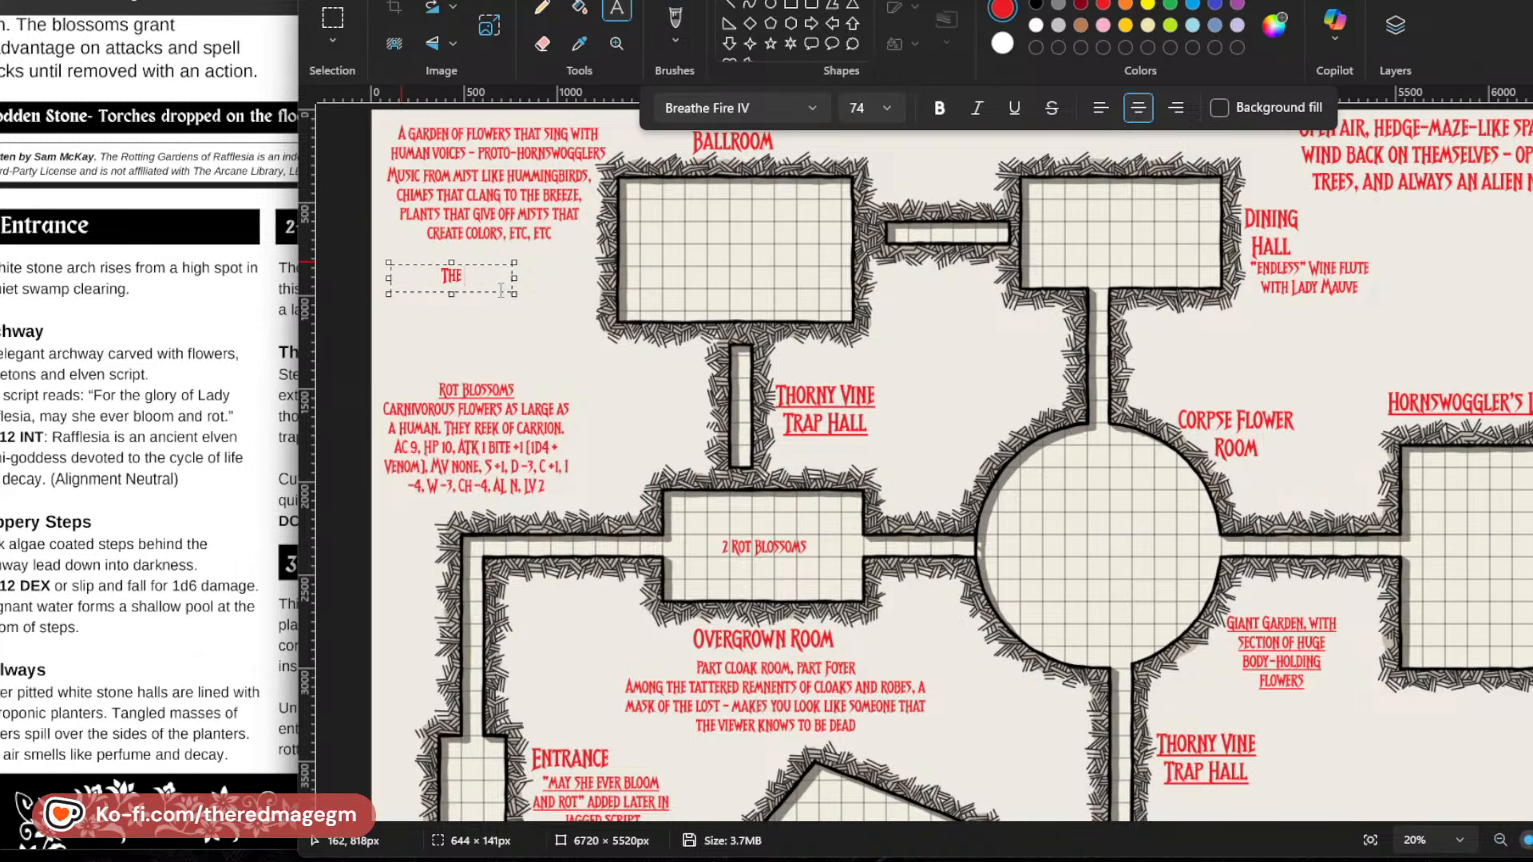
text( WEDDING GOWN)
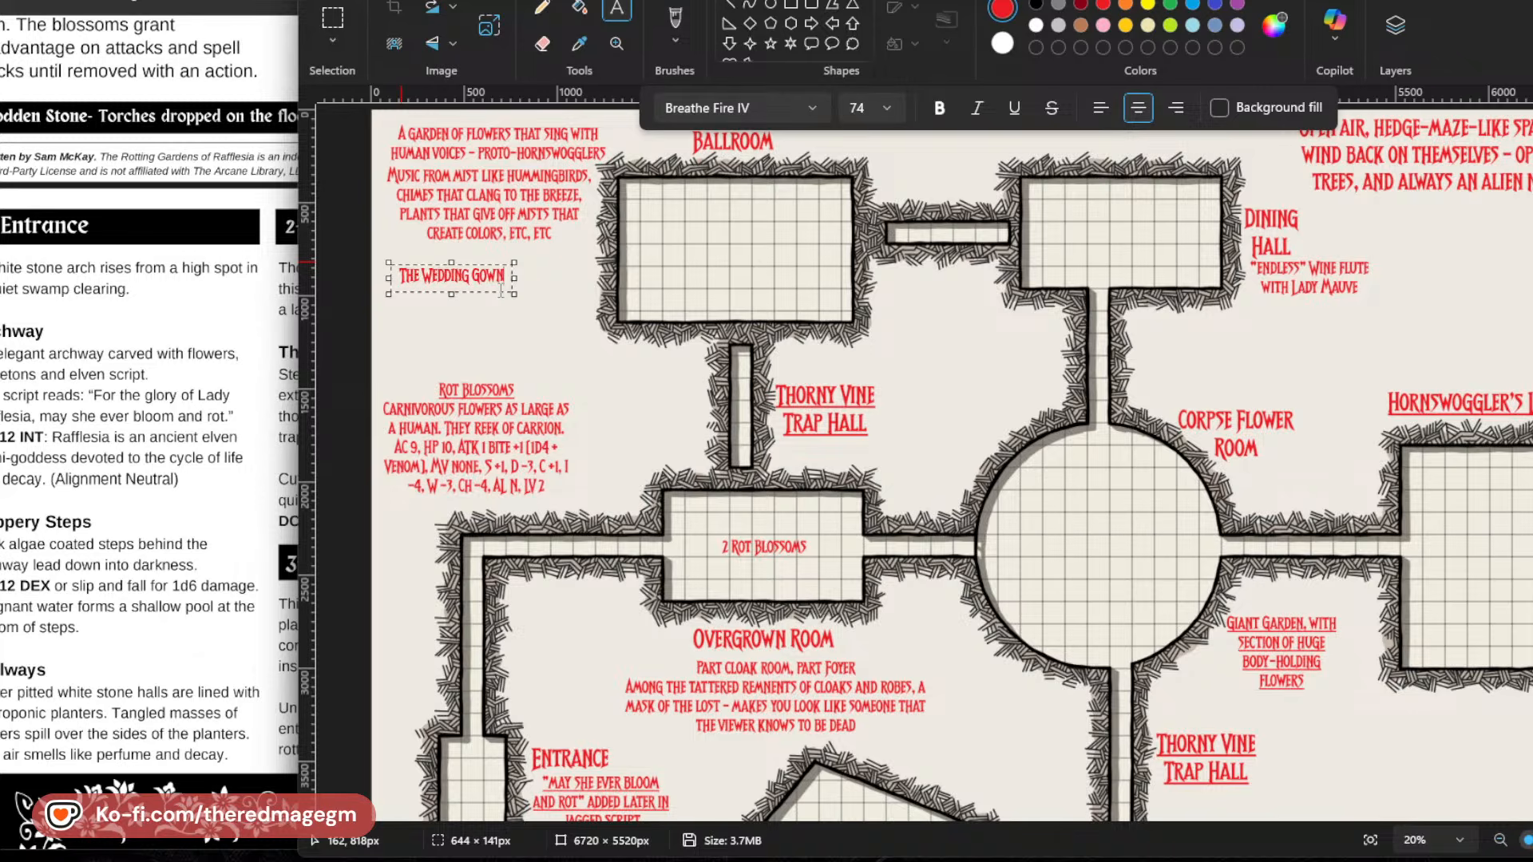
text( OF THE BRIDE OF )
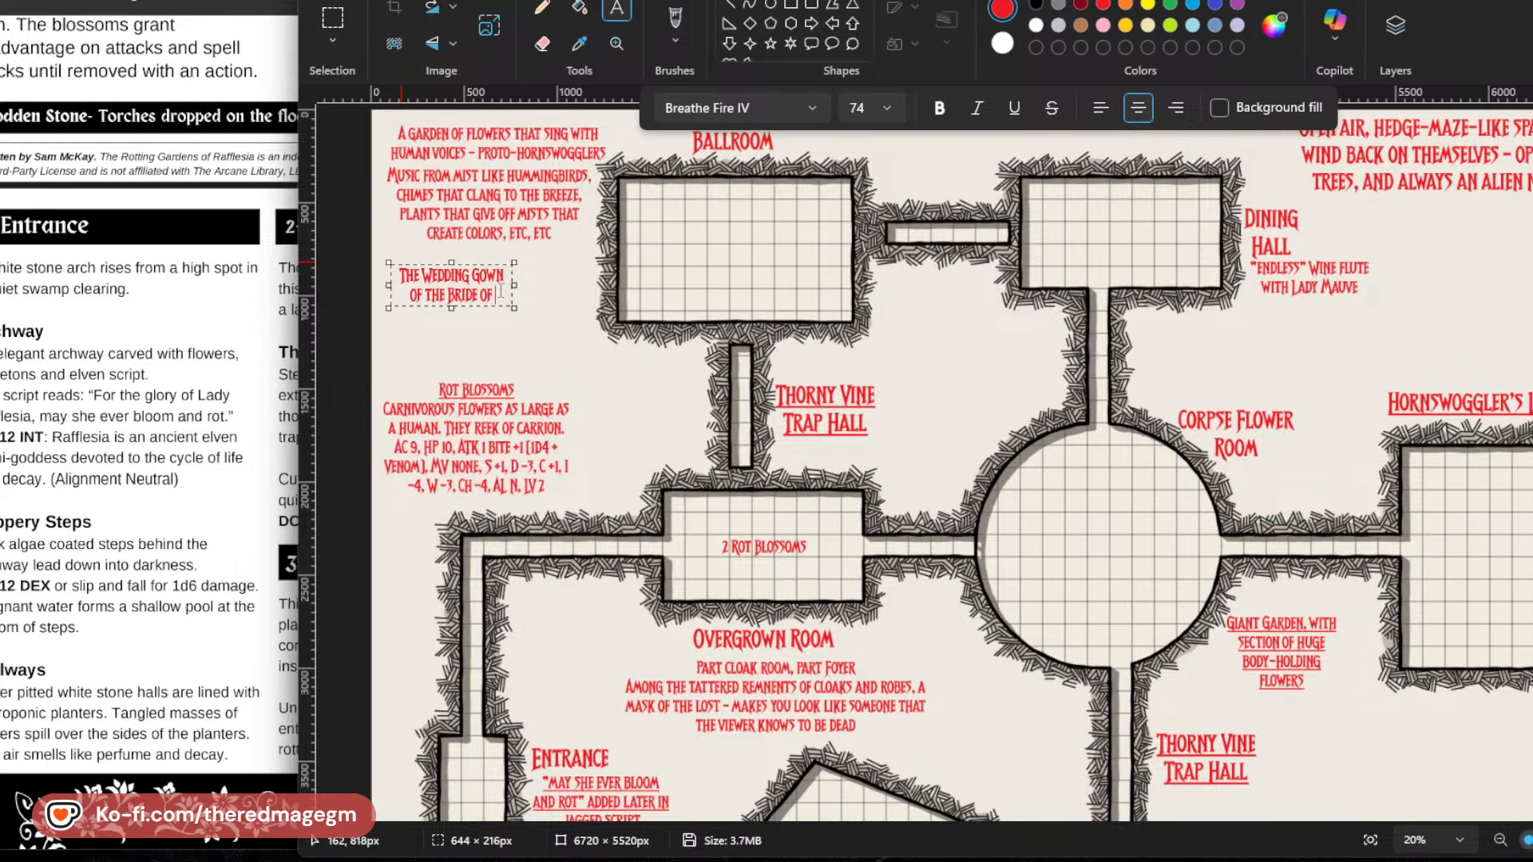
text(DARKNESS)
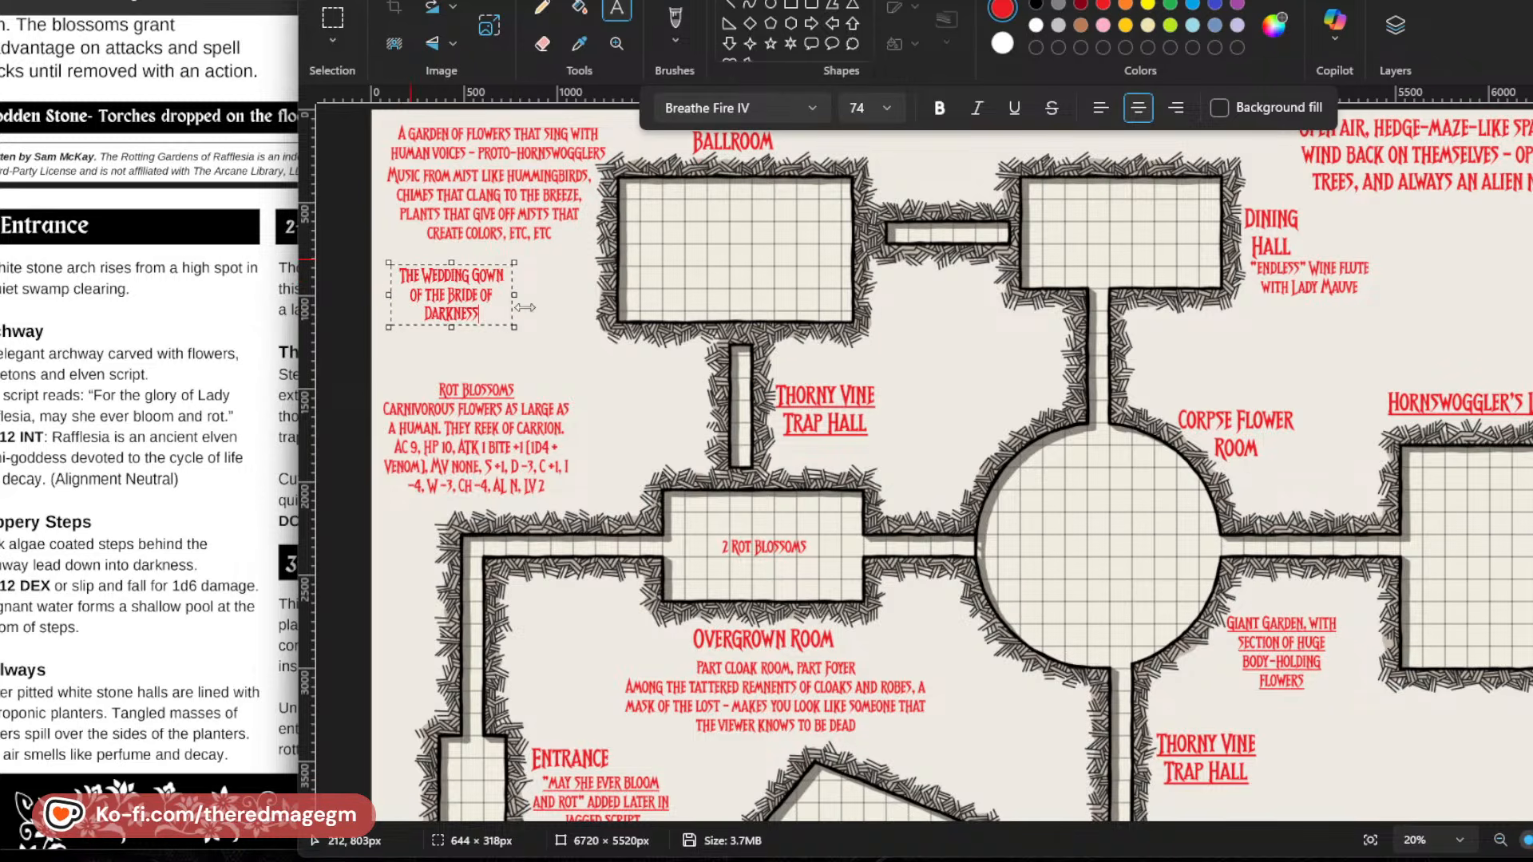
Widen the wedding gown note's text box to about 730 px and move it up against the Ballroom's wall.
drag(517, 297, 458, 312)
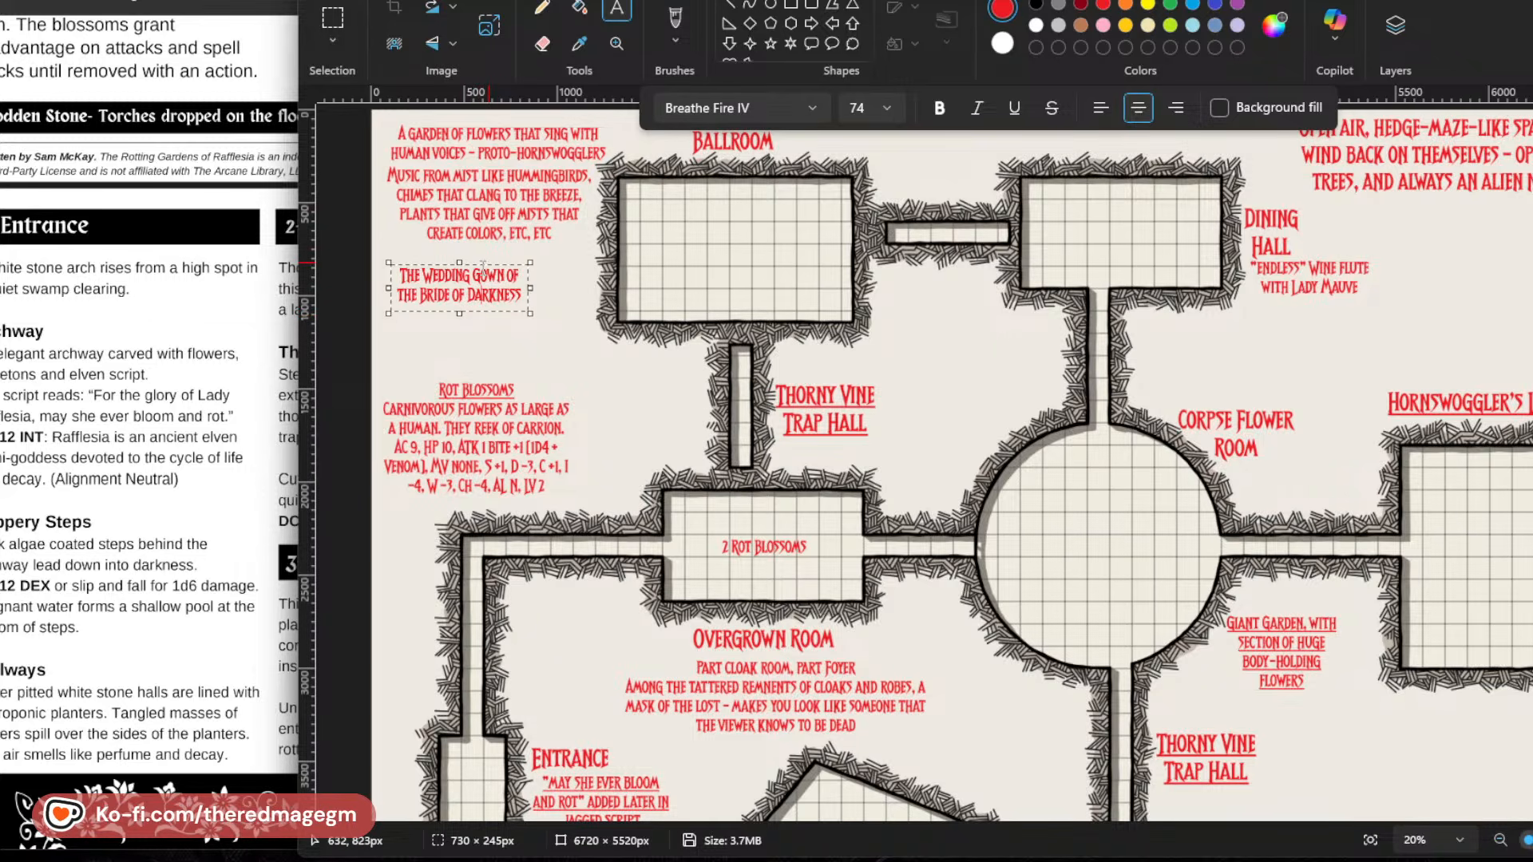
drag(483, 271, 556, 264)
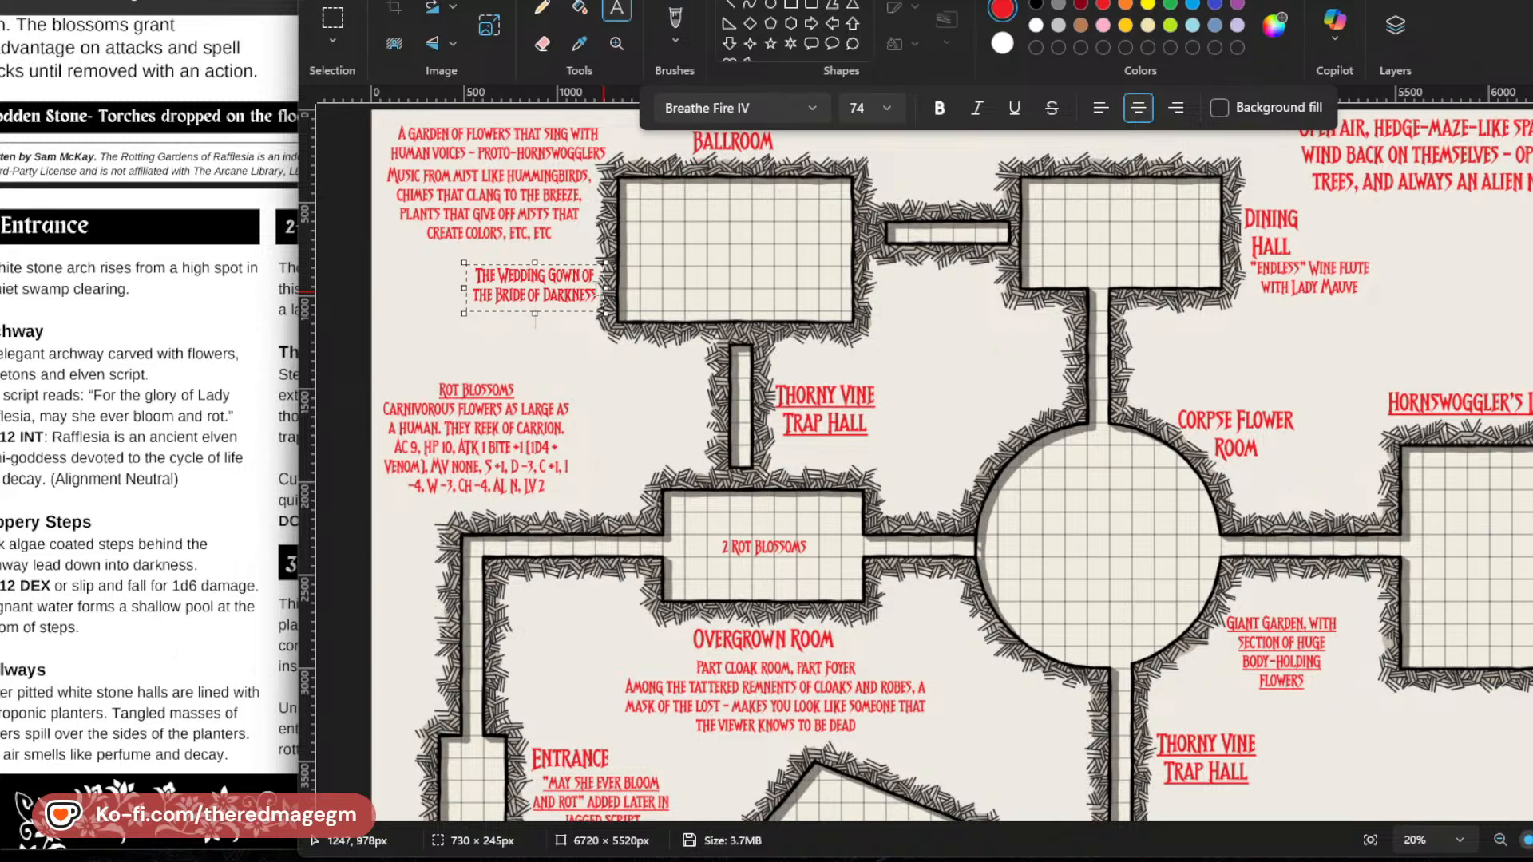
Add a new line reading "dancing by itself" to the wedding gown note and place it.
key(Return)
text(dancing by itself)
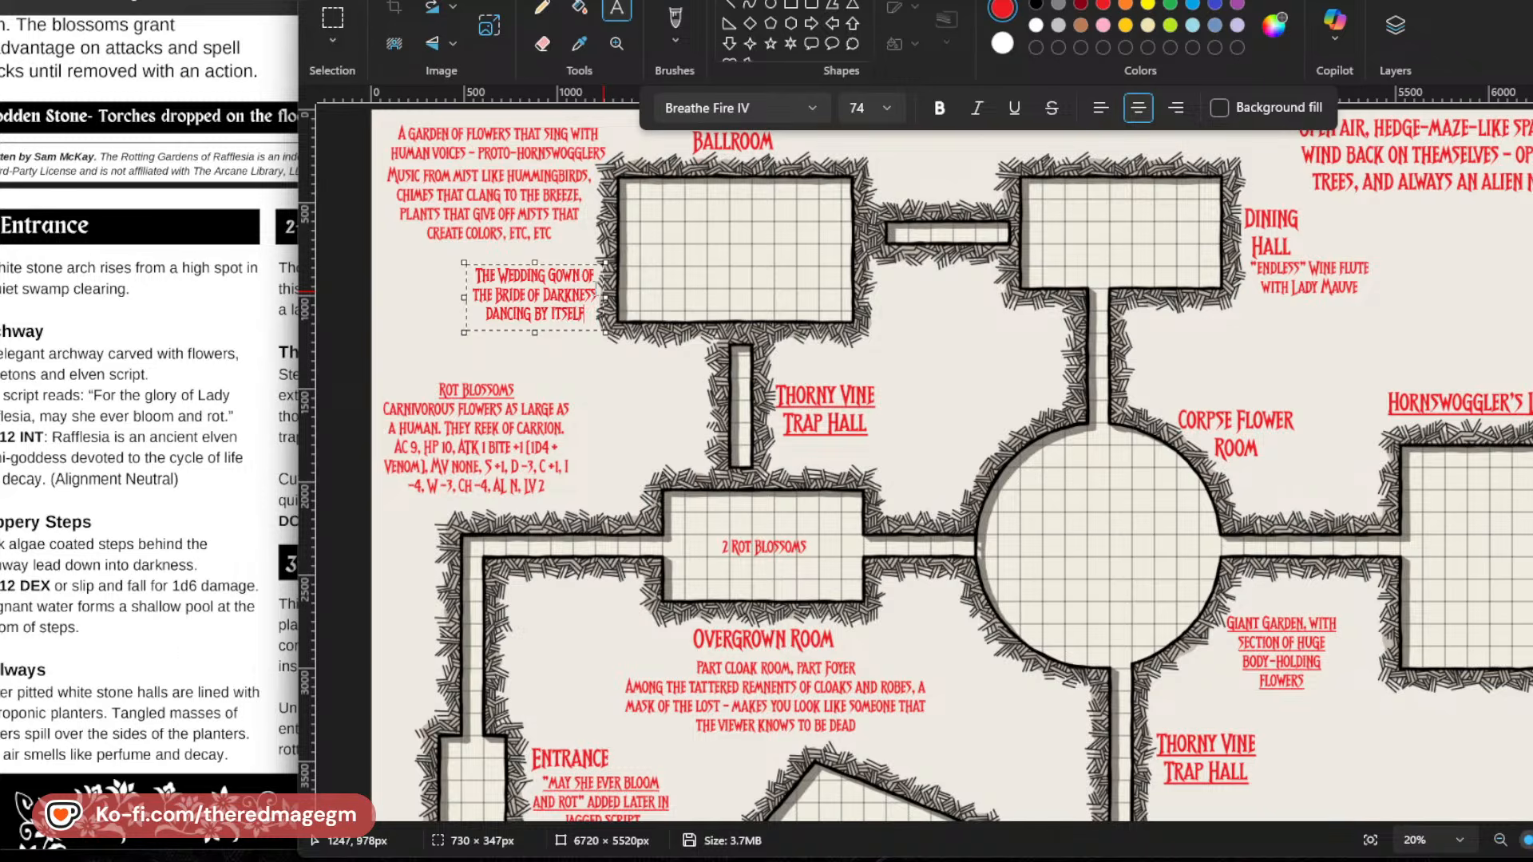
click(586, 386)
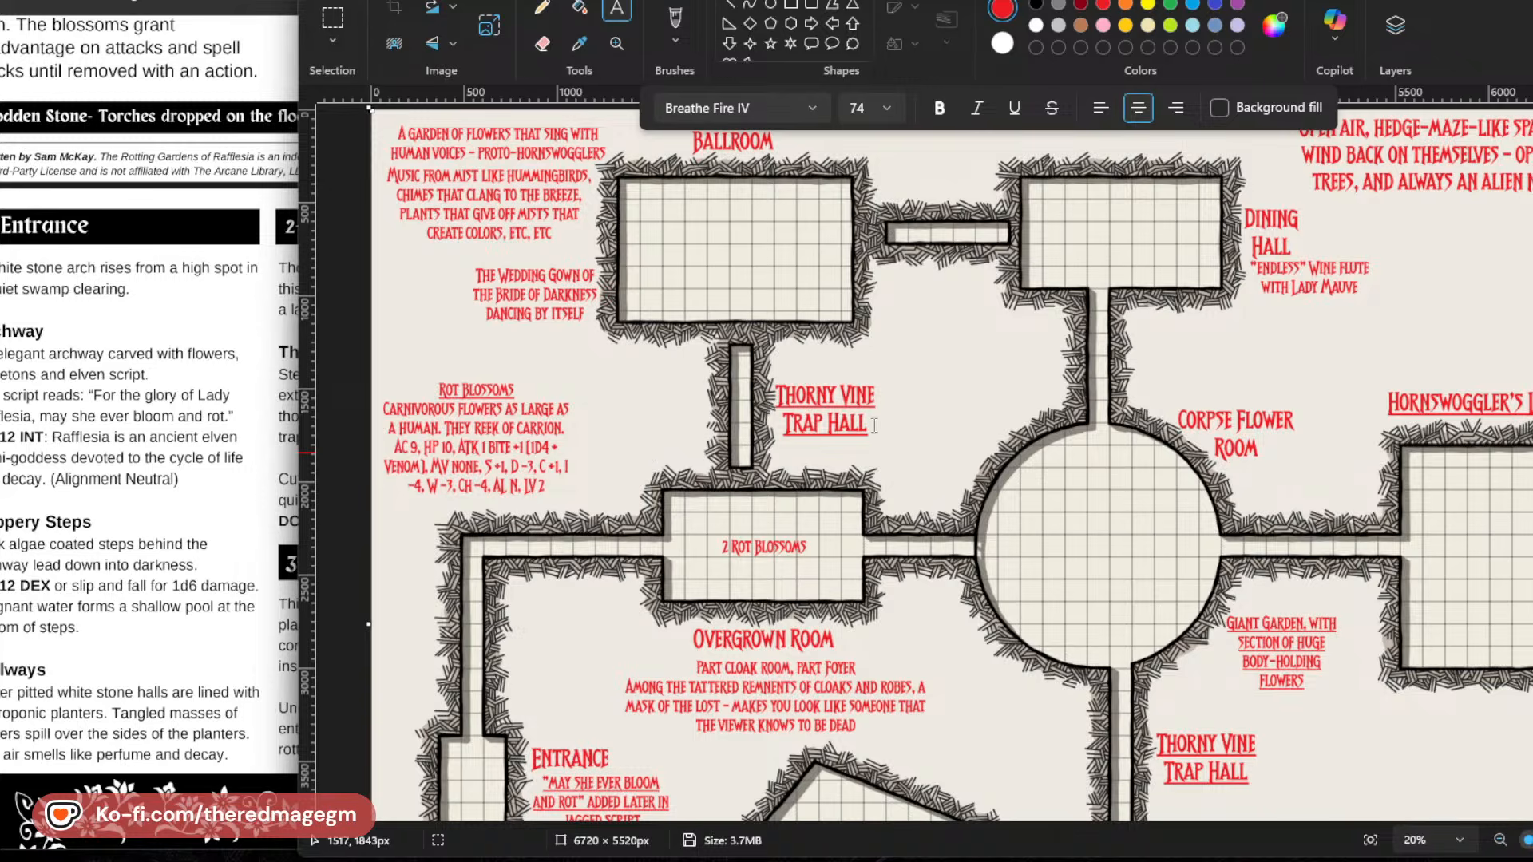
Add a text note reading "12 Rot Blossoms" inside the circular Corpse Flower Room.
scroll(818, 512, down, 5)
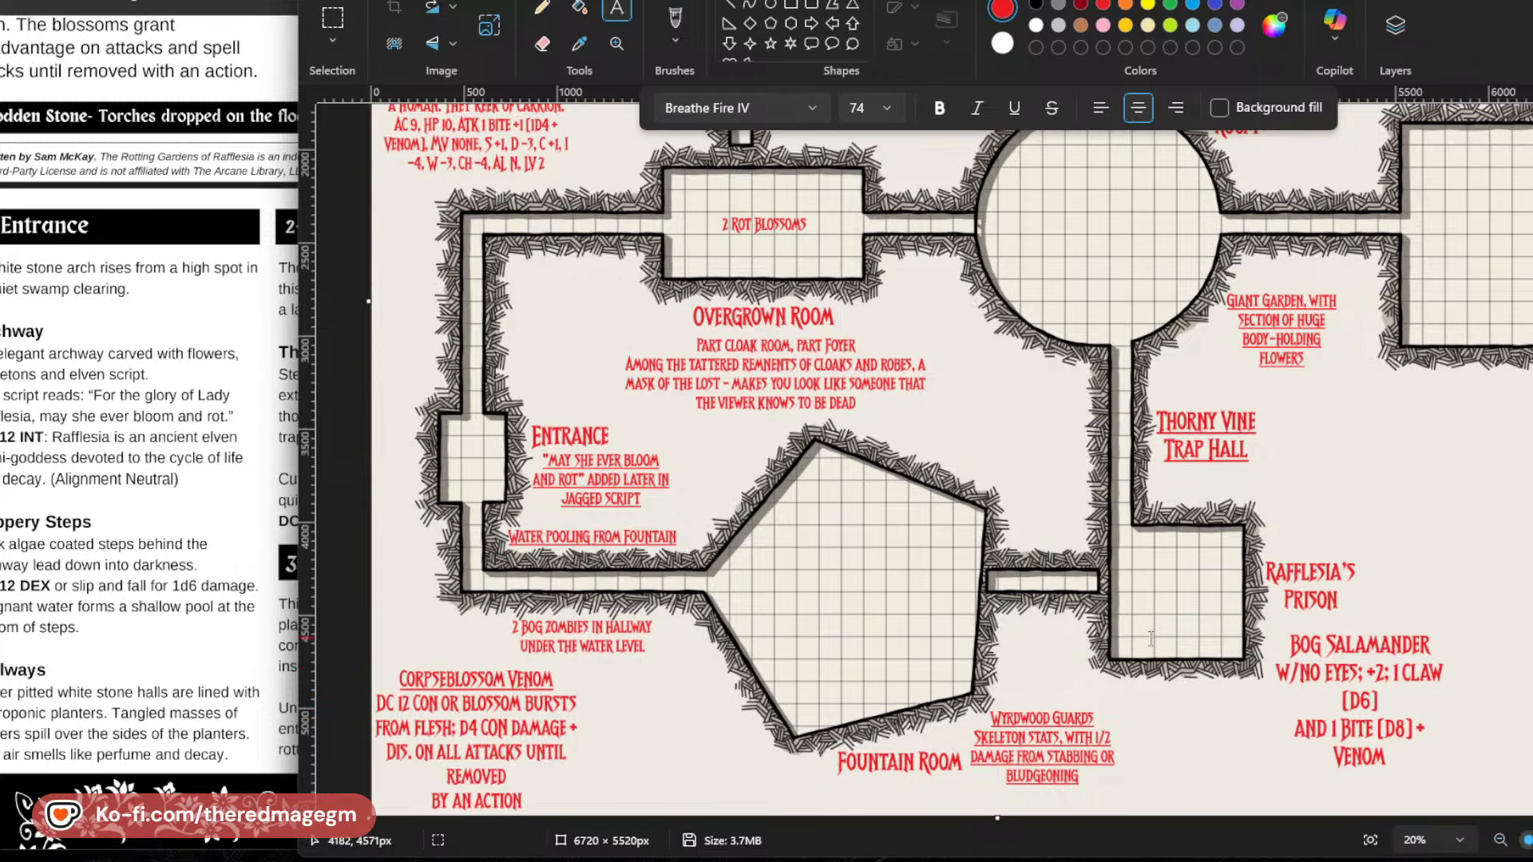
scroll(1153, 655, up, 3)
scroll(1153, 655, up, 3)
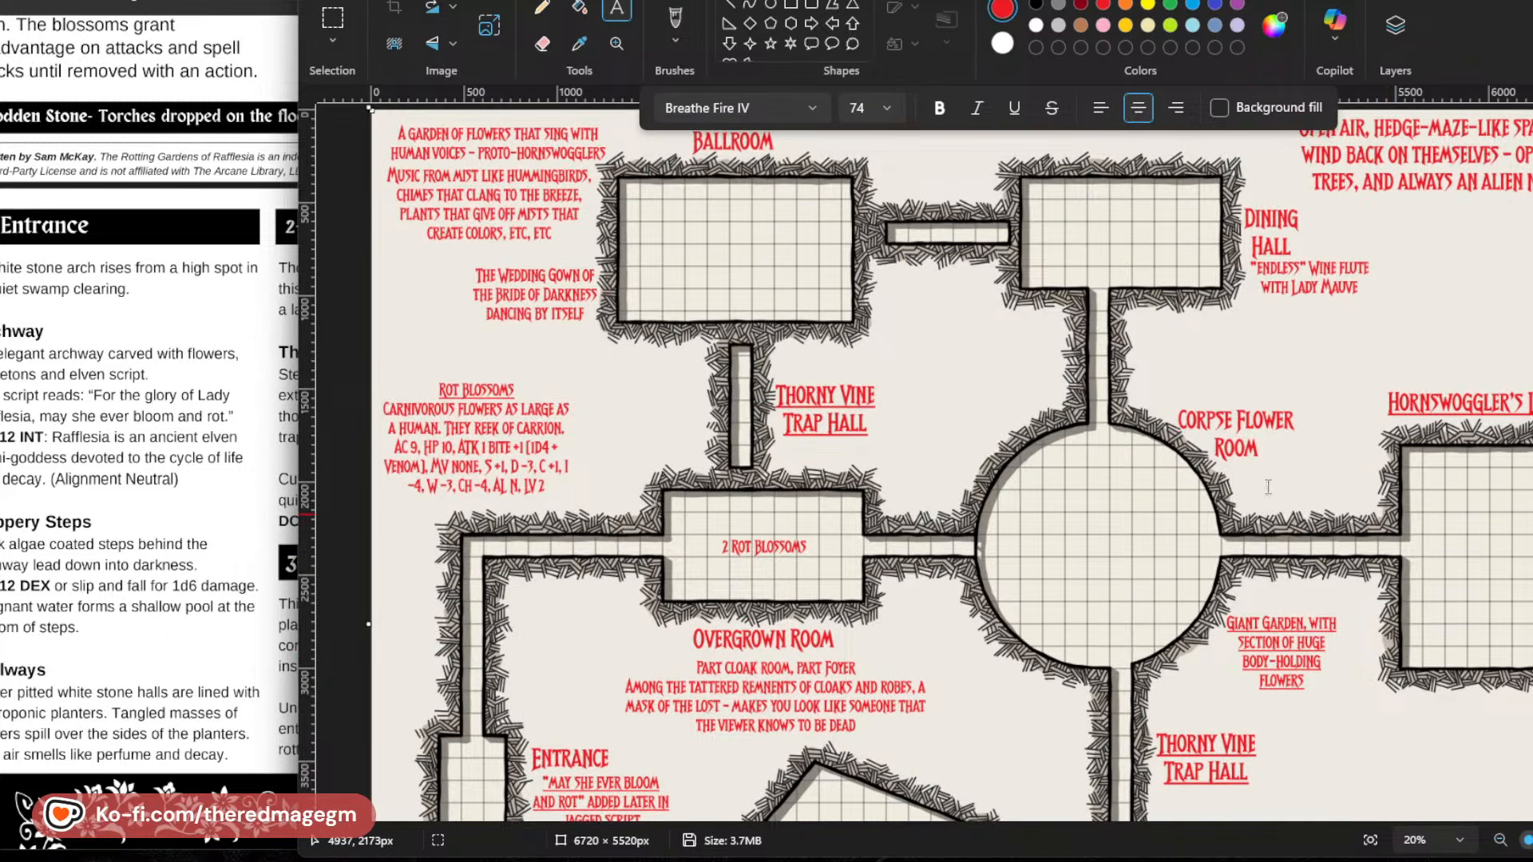
click(1031, 525)
text(12)
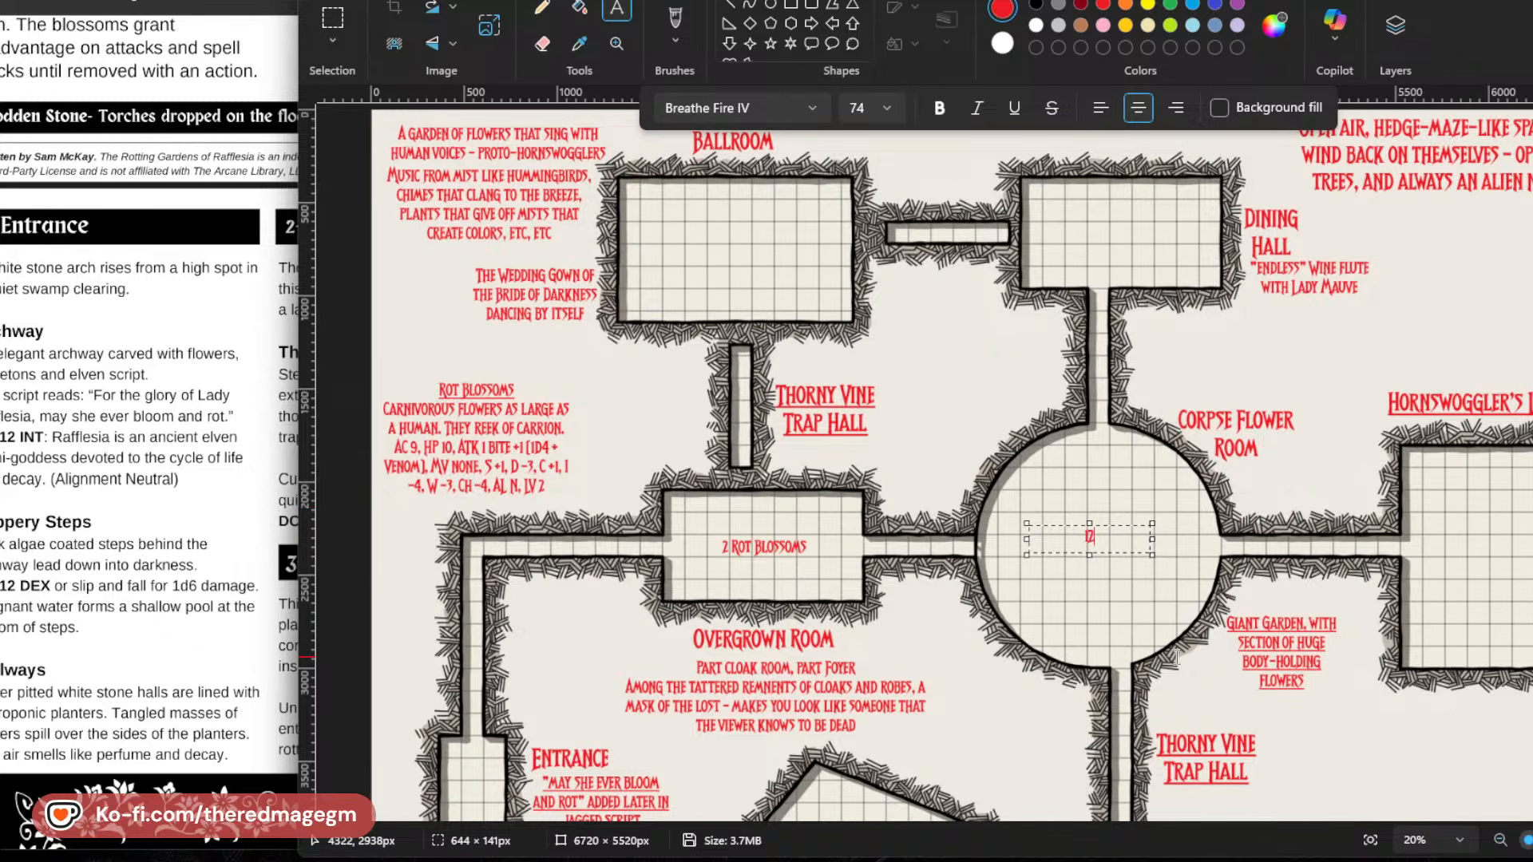
text( ROT BLOS)
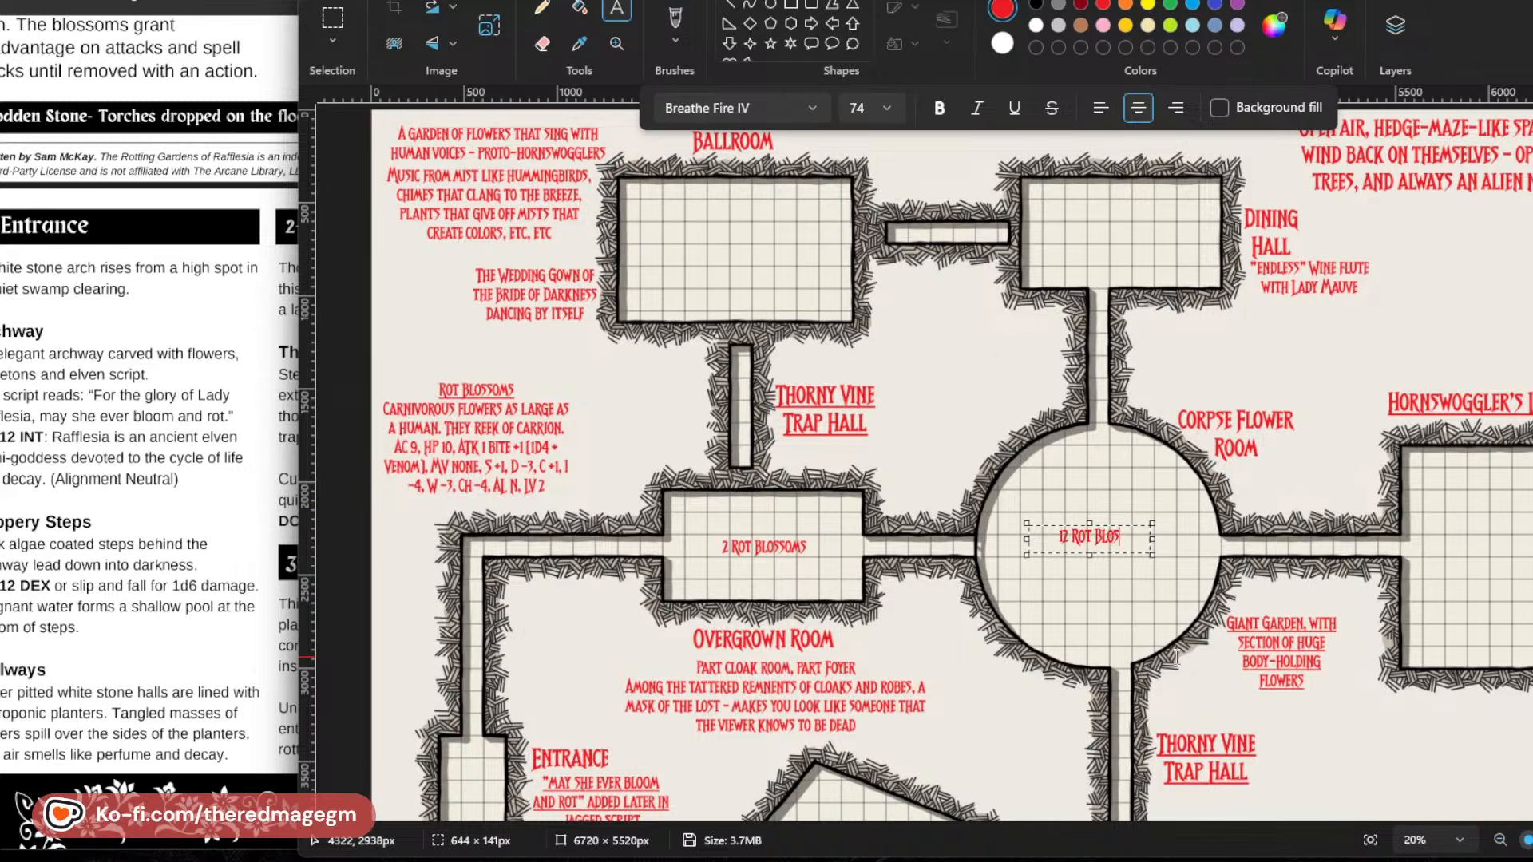
text(soms)
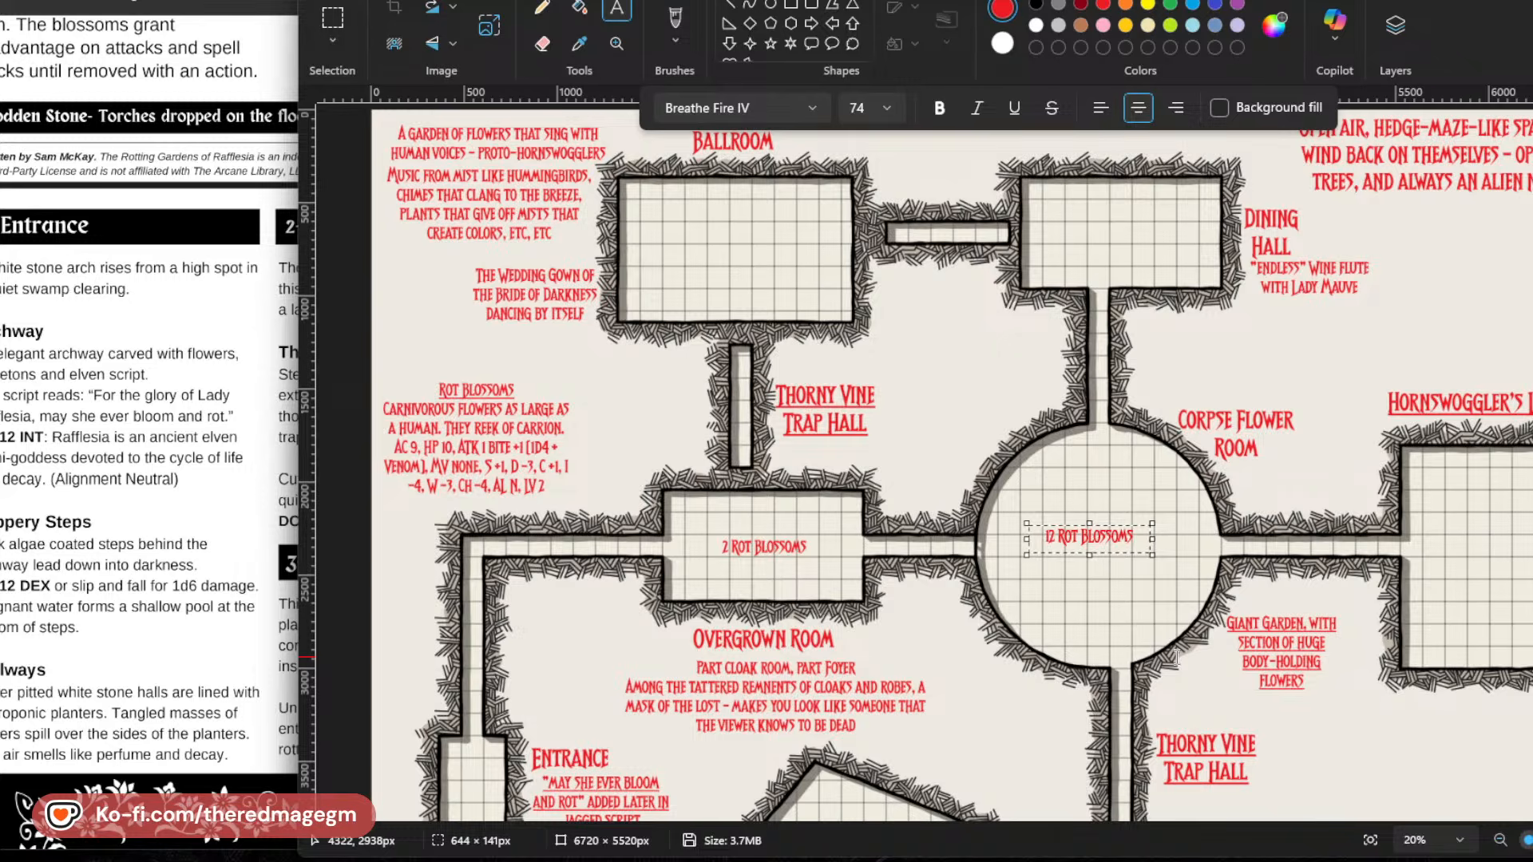
text(; BUT)
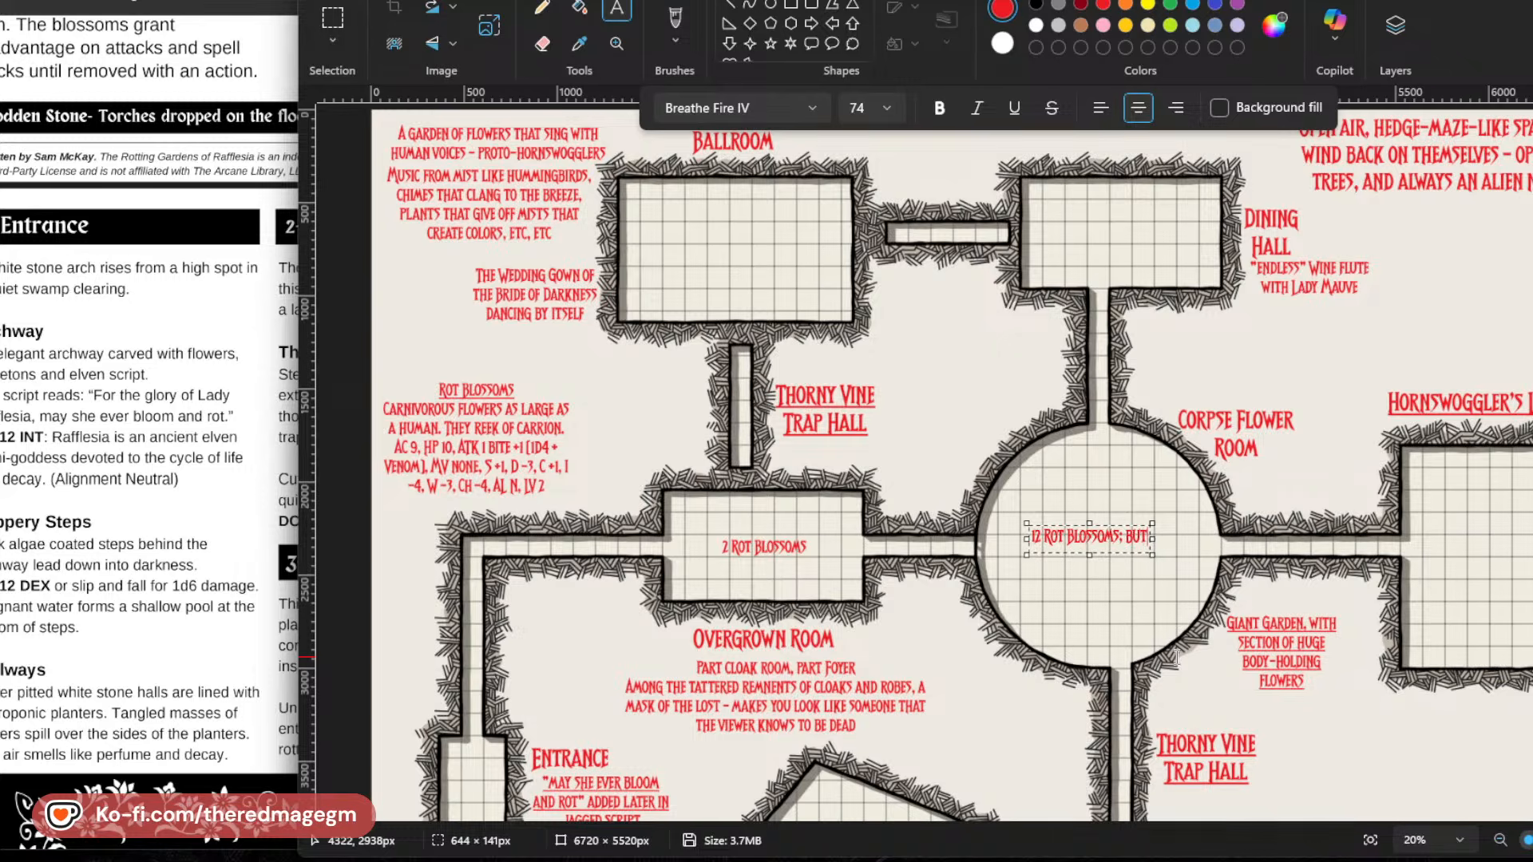
text( DO NOT ACTIVATE;)
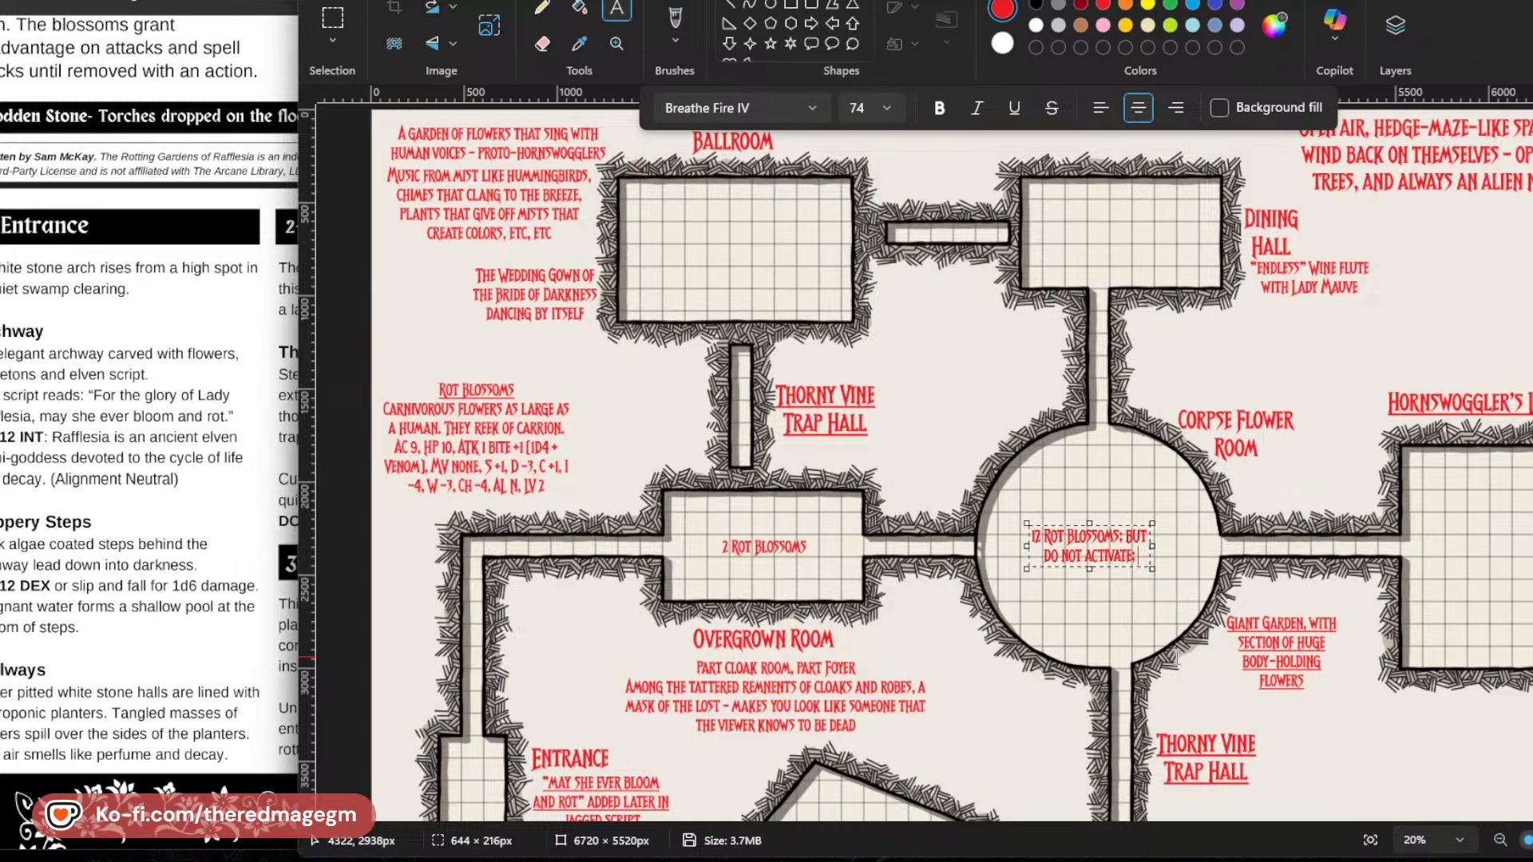
Extend the Corpse Flower Room's rot blossoms note with "; but do not activate unless 1-3 on Random Encounter List".
key(BackSpace)
text(UNL)
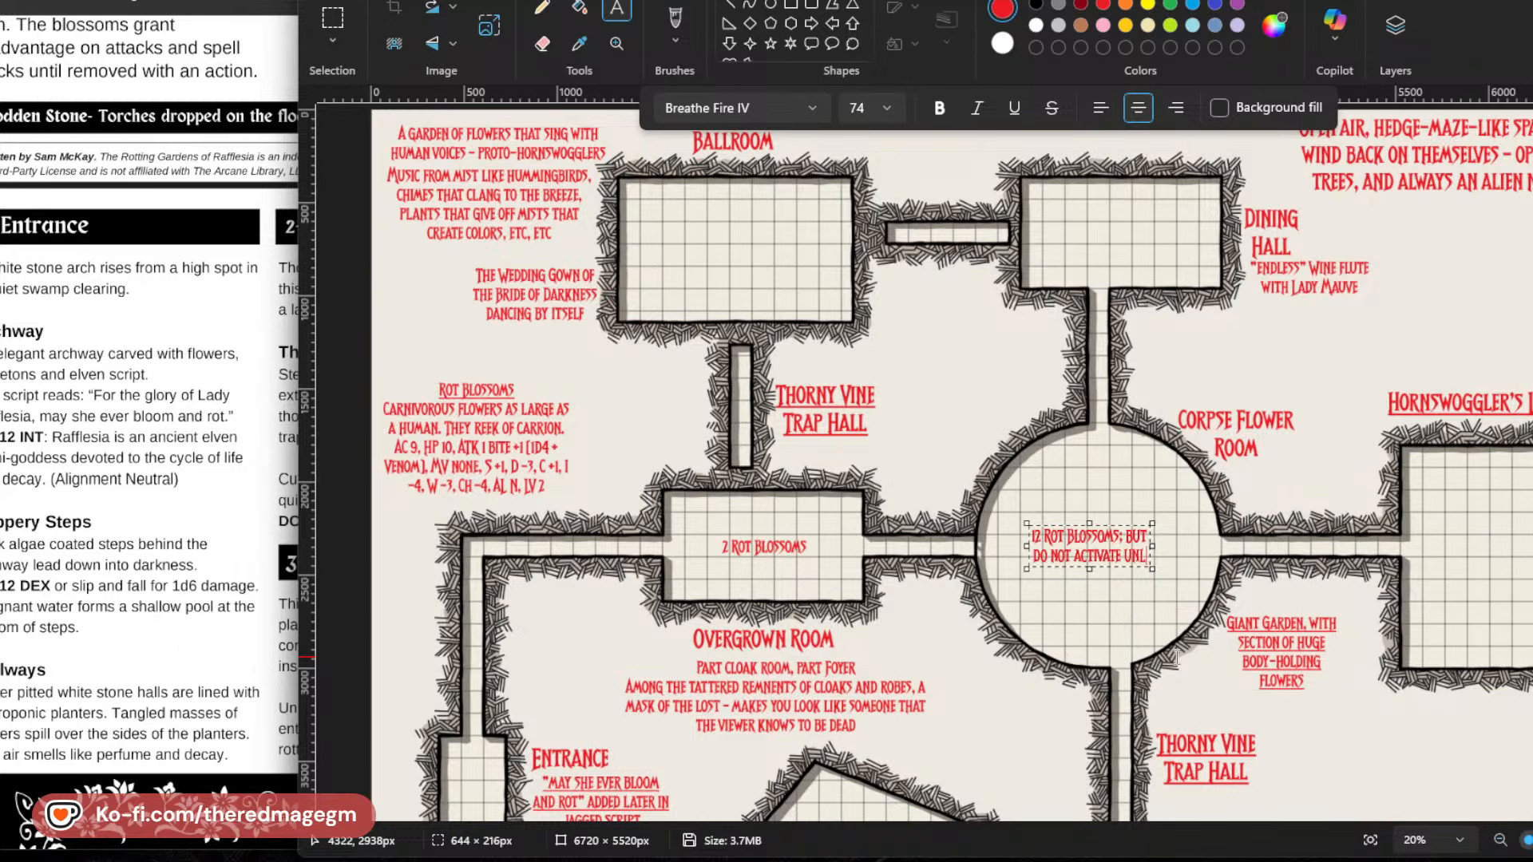
text(ESS I-3 on Random)
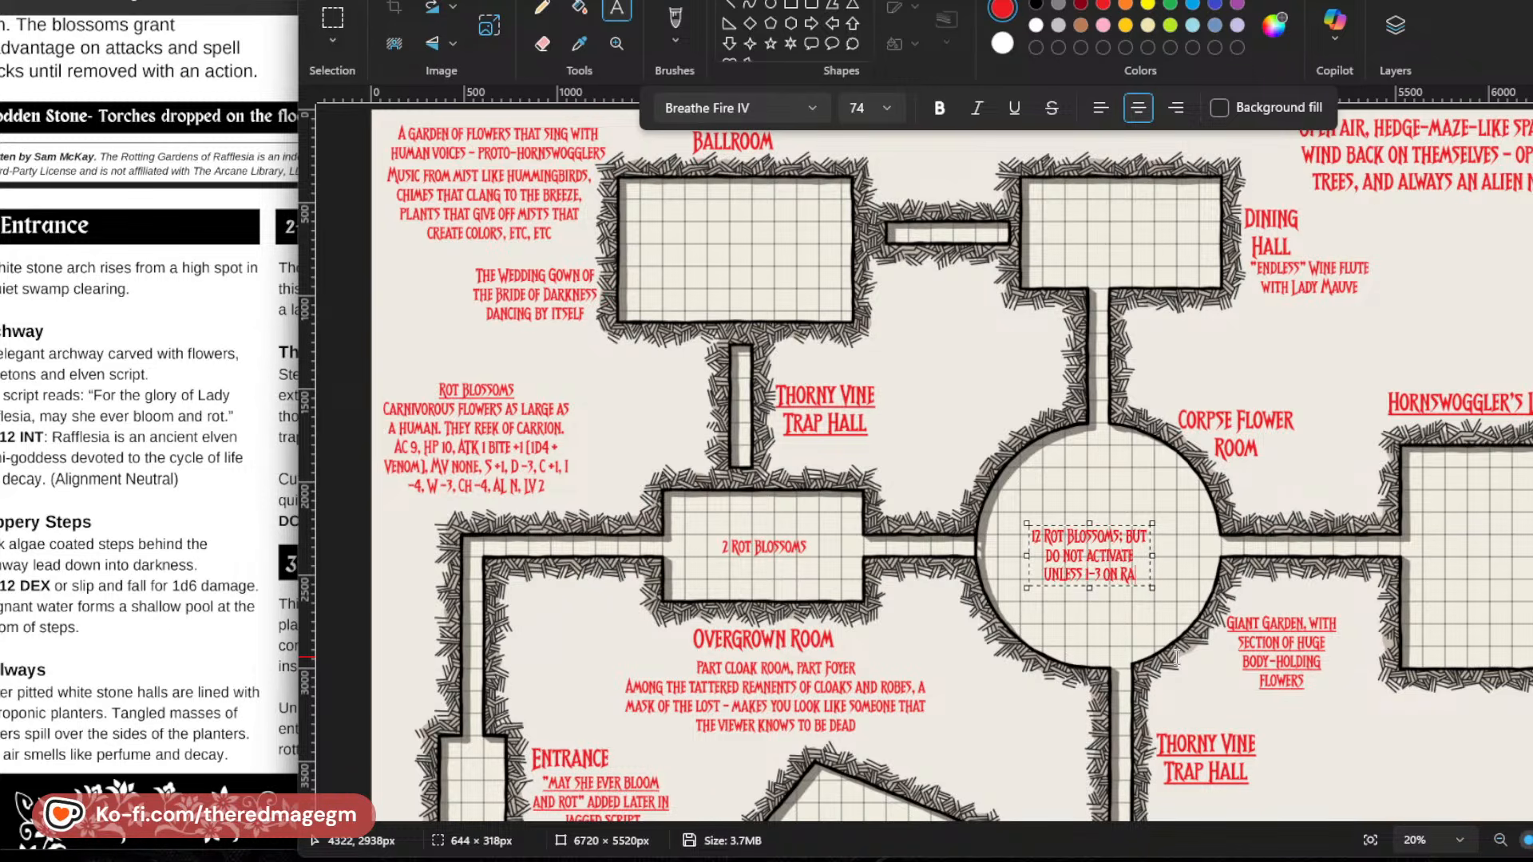
text( Encounter L)
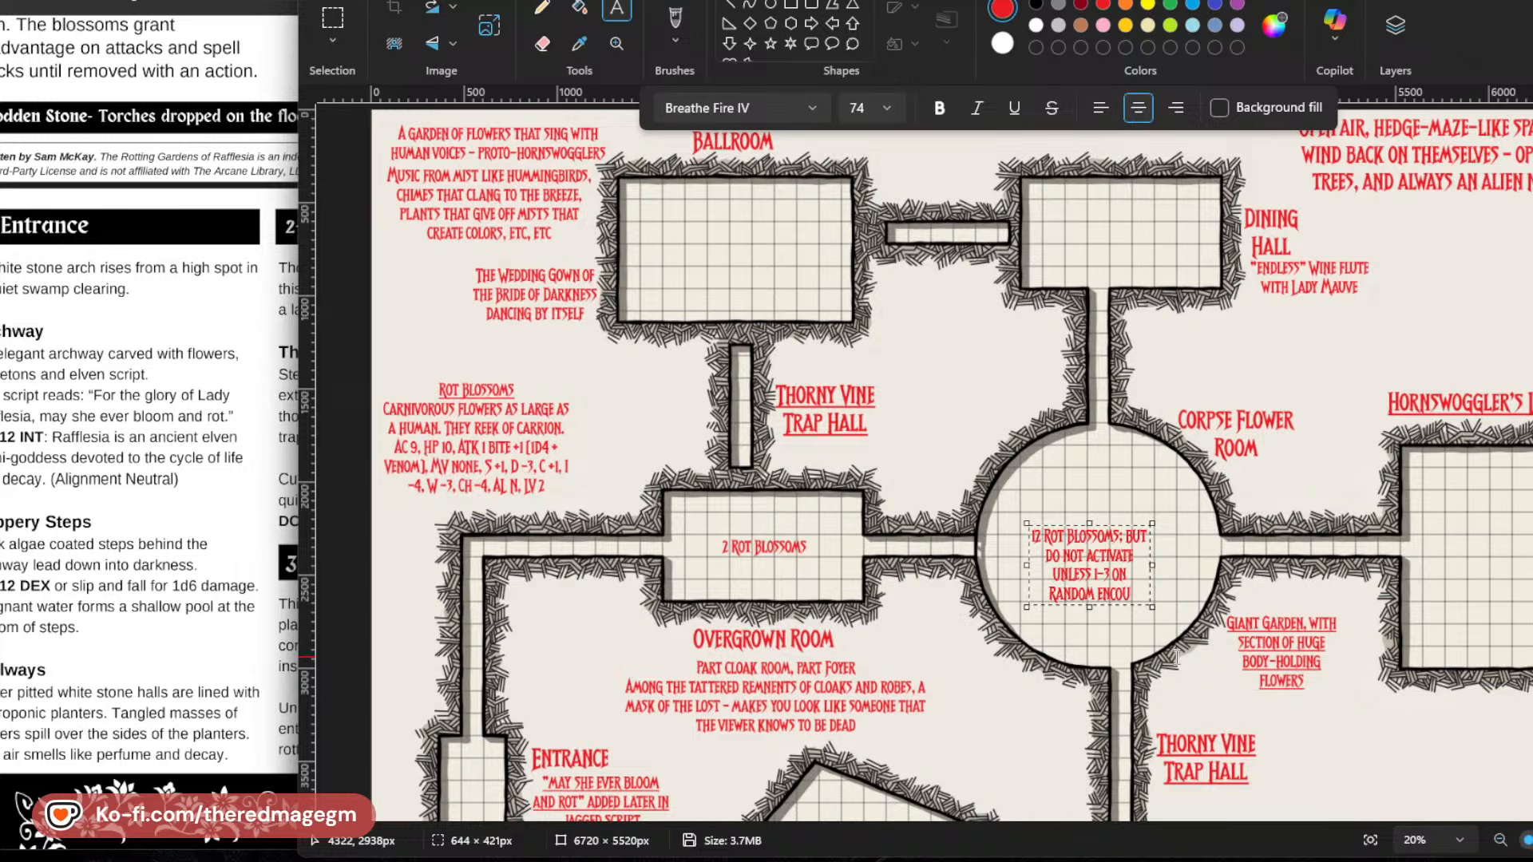
text(ist)
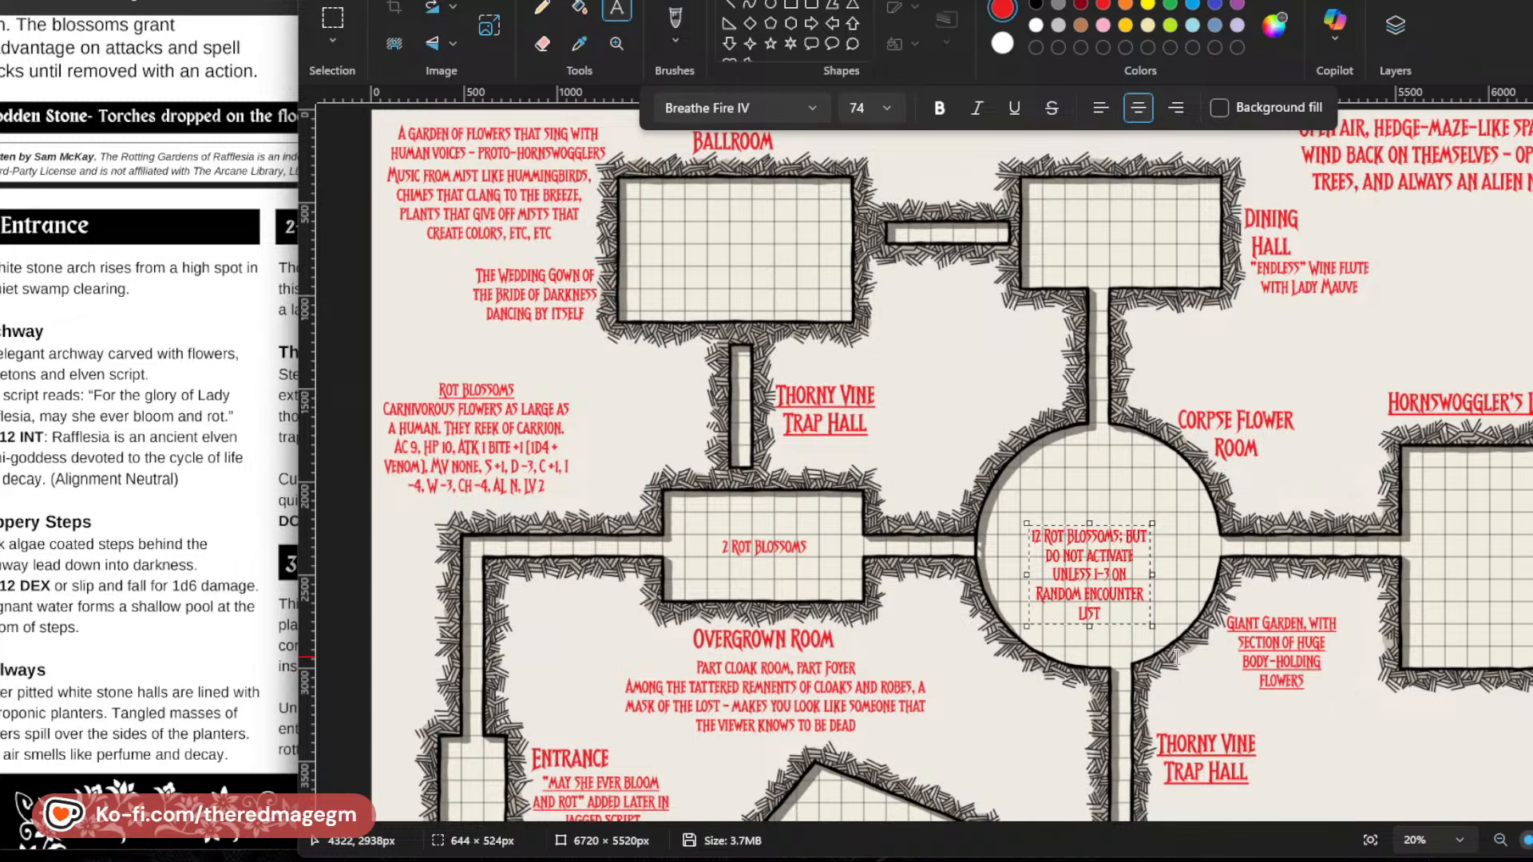
Resize the Corpse Flower Room note's text box to about 840 × 355 px, nudge it slightly upward and place it.
drag(1152, 575, 1187, 579)
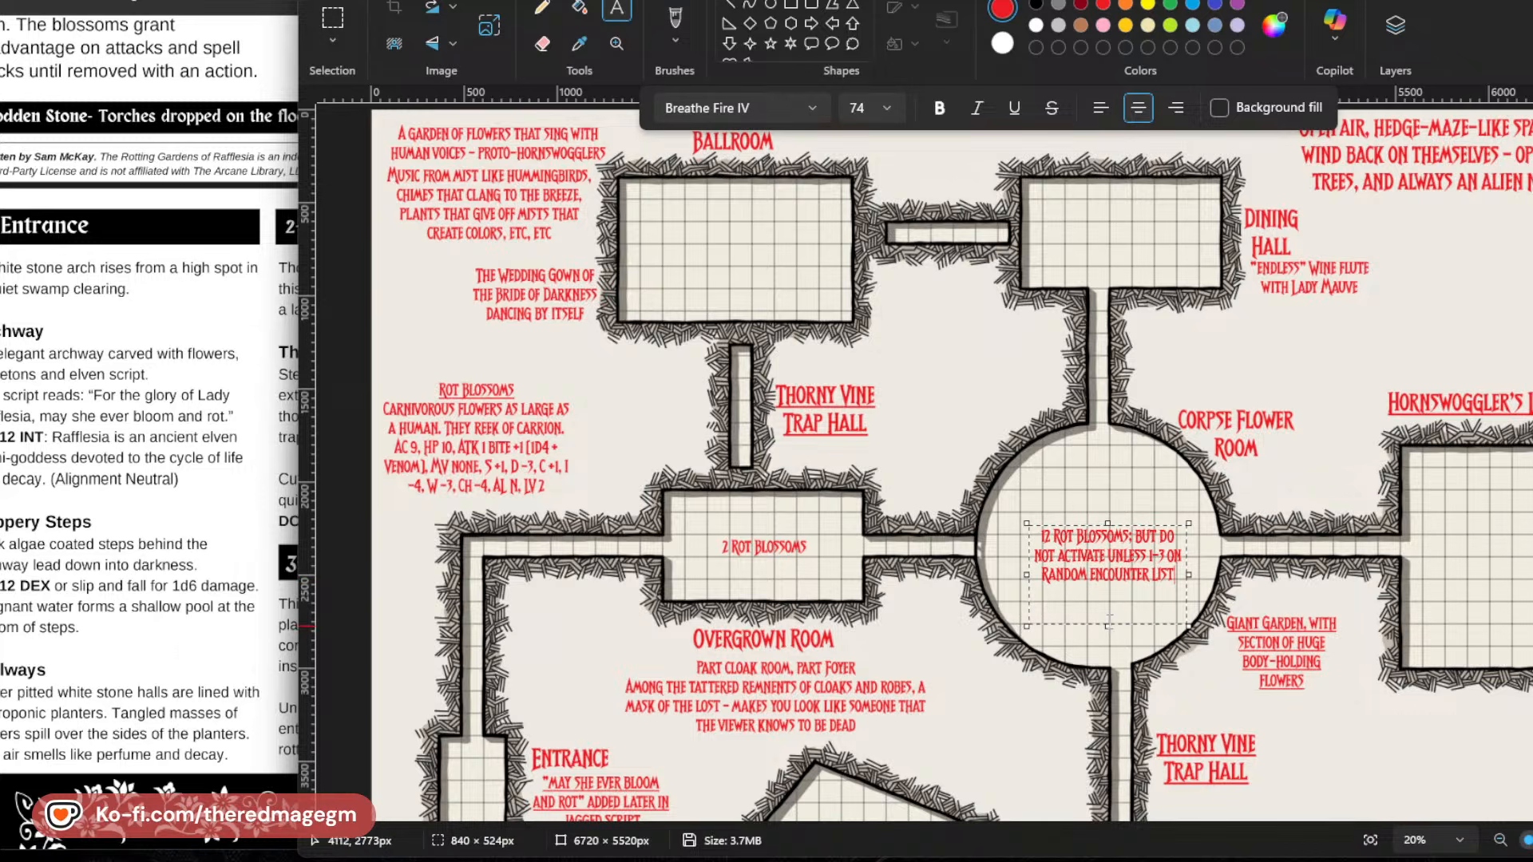
drag(1108, 626, 1108, 596)
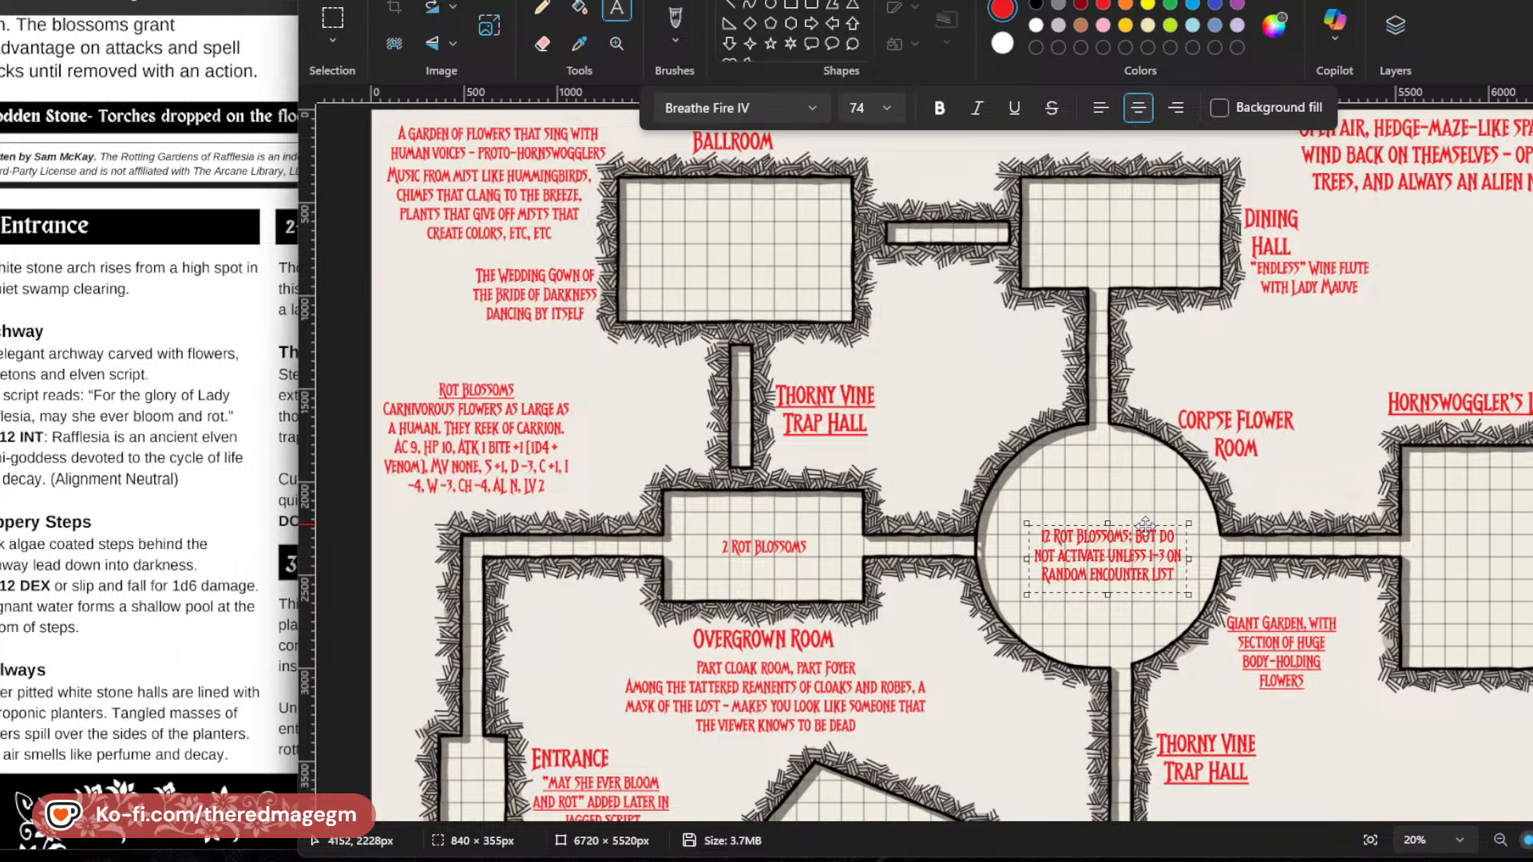
drag(1145, 525, 1143, 518)
click(1380, 762)
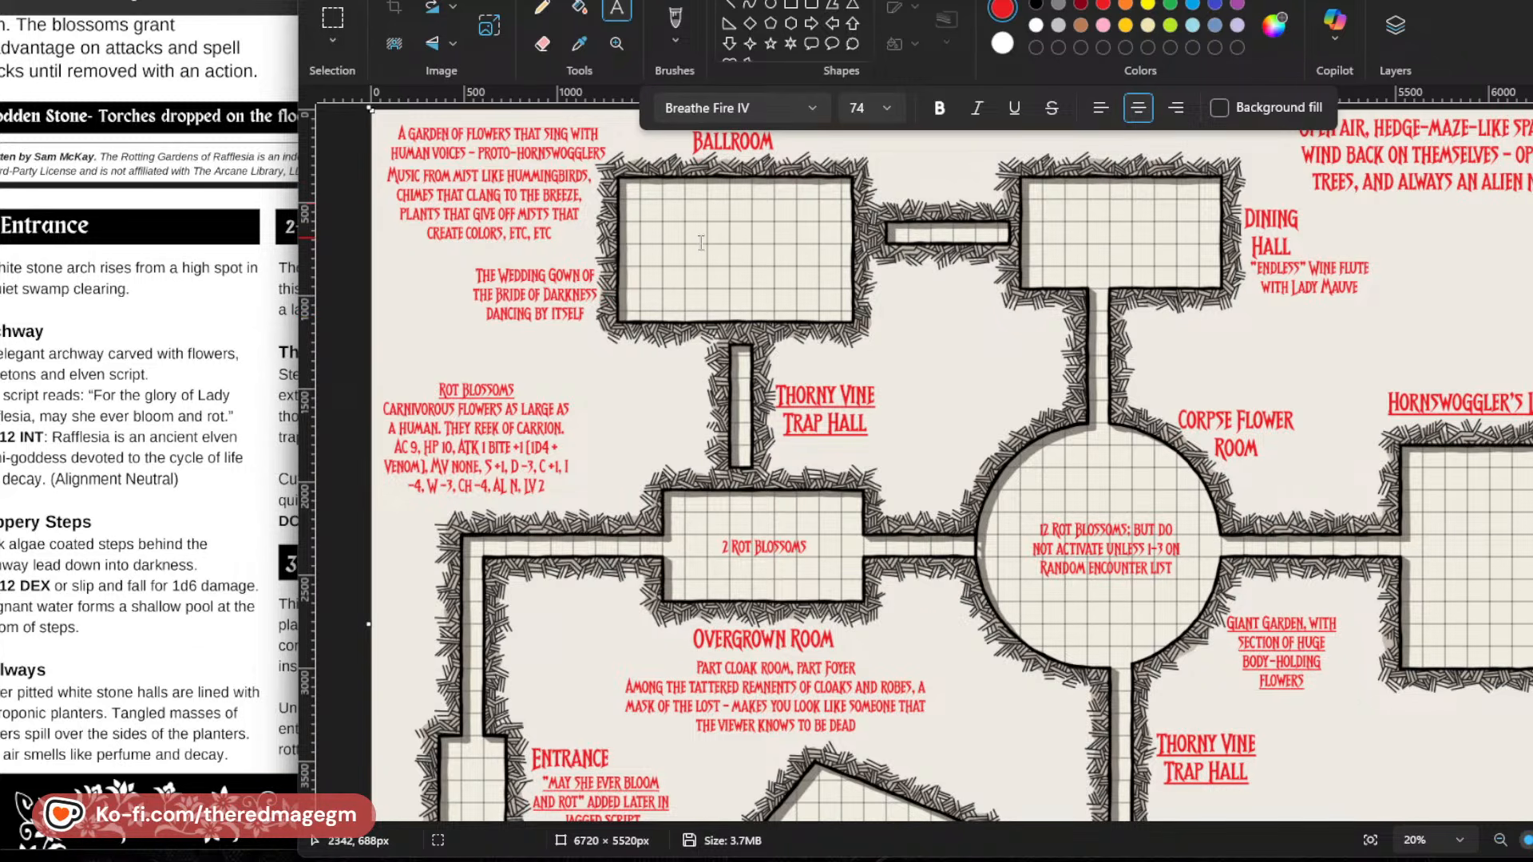
Add a text note inside the Ballroom reading "3 Mist Figures, who think they are still waiting for the Lady to".
click(643, 237)
text(3 Mist)
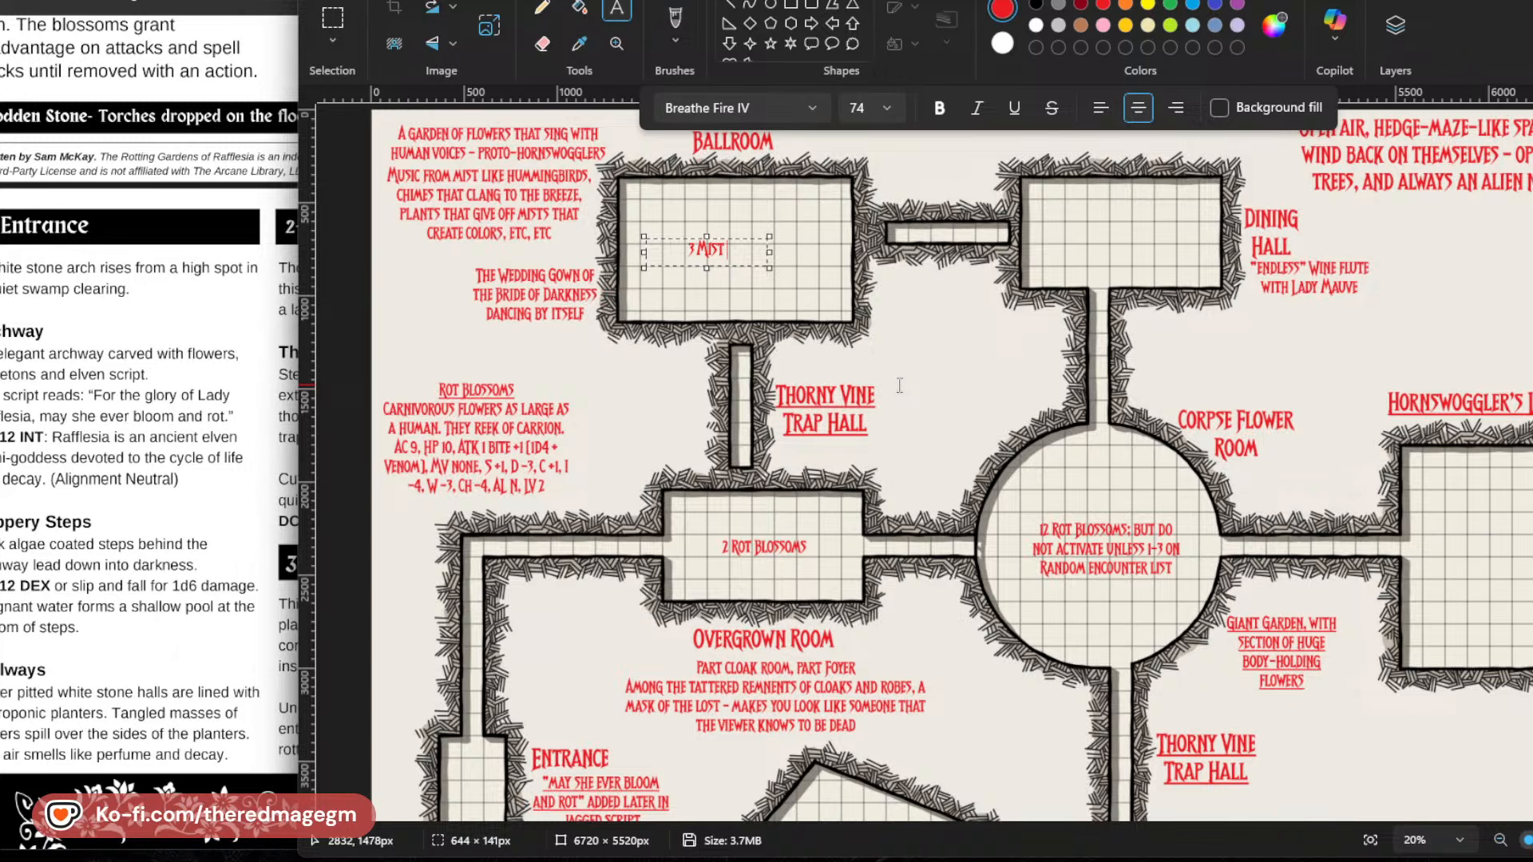
text( Figures, W)
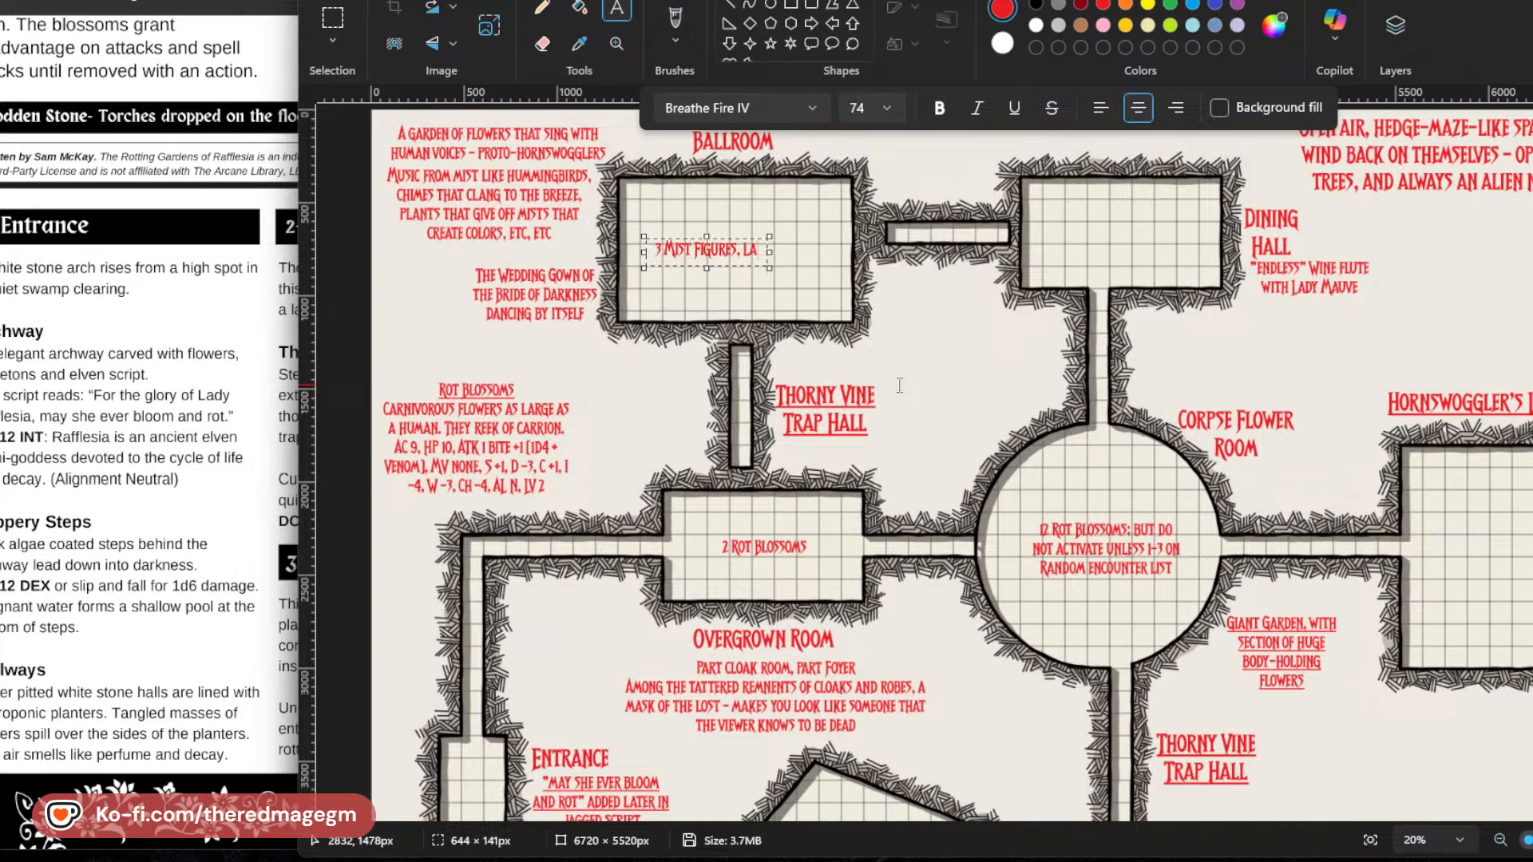
text(ho th)
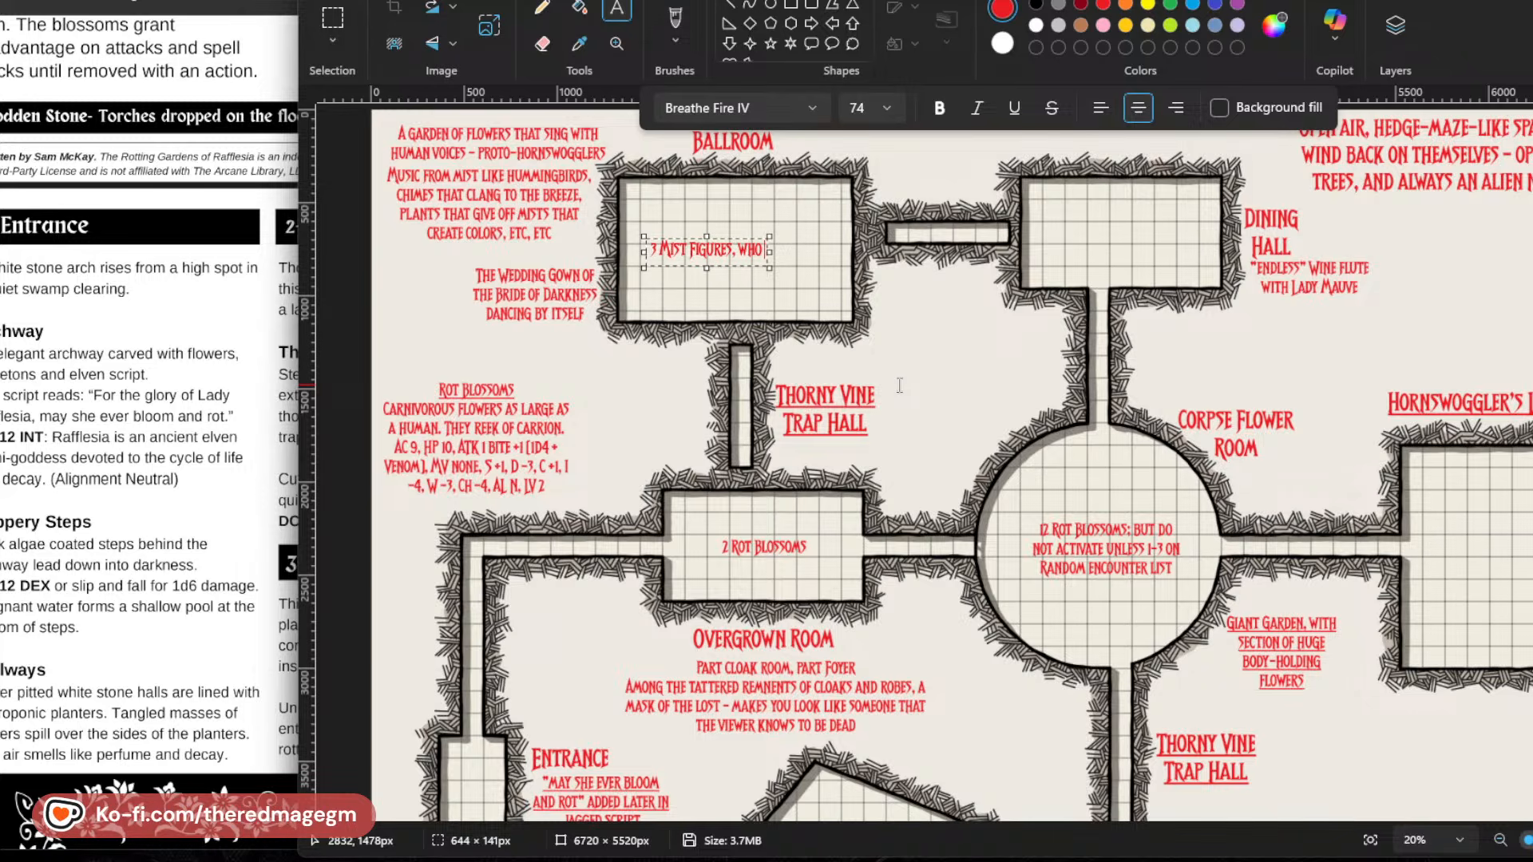
text(ink they are still)
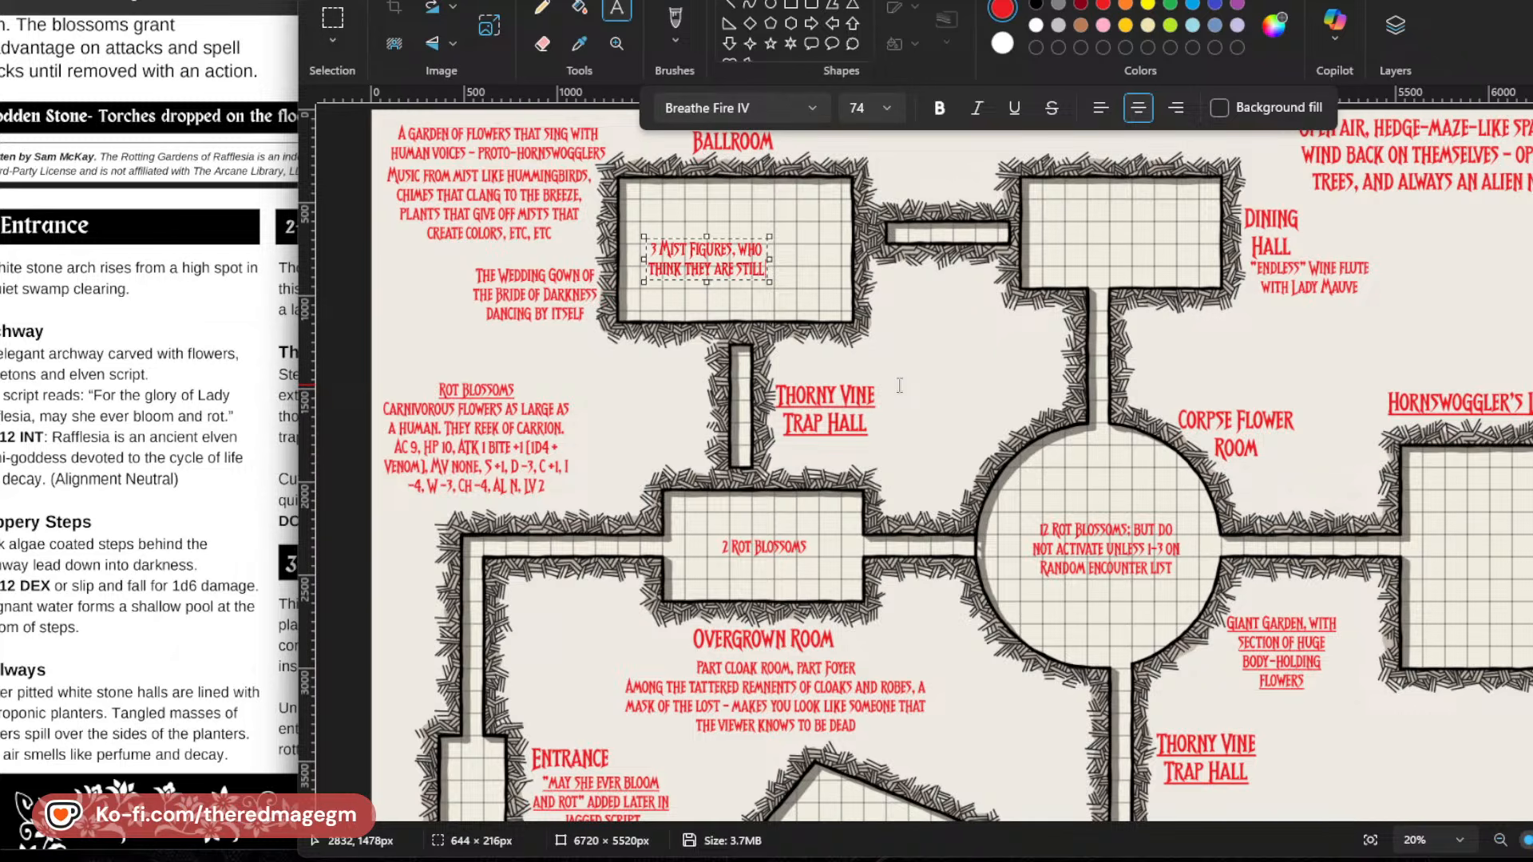
text( waiting for)
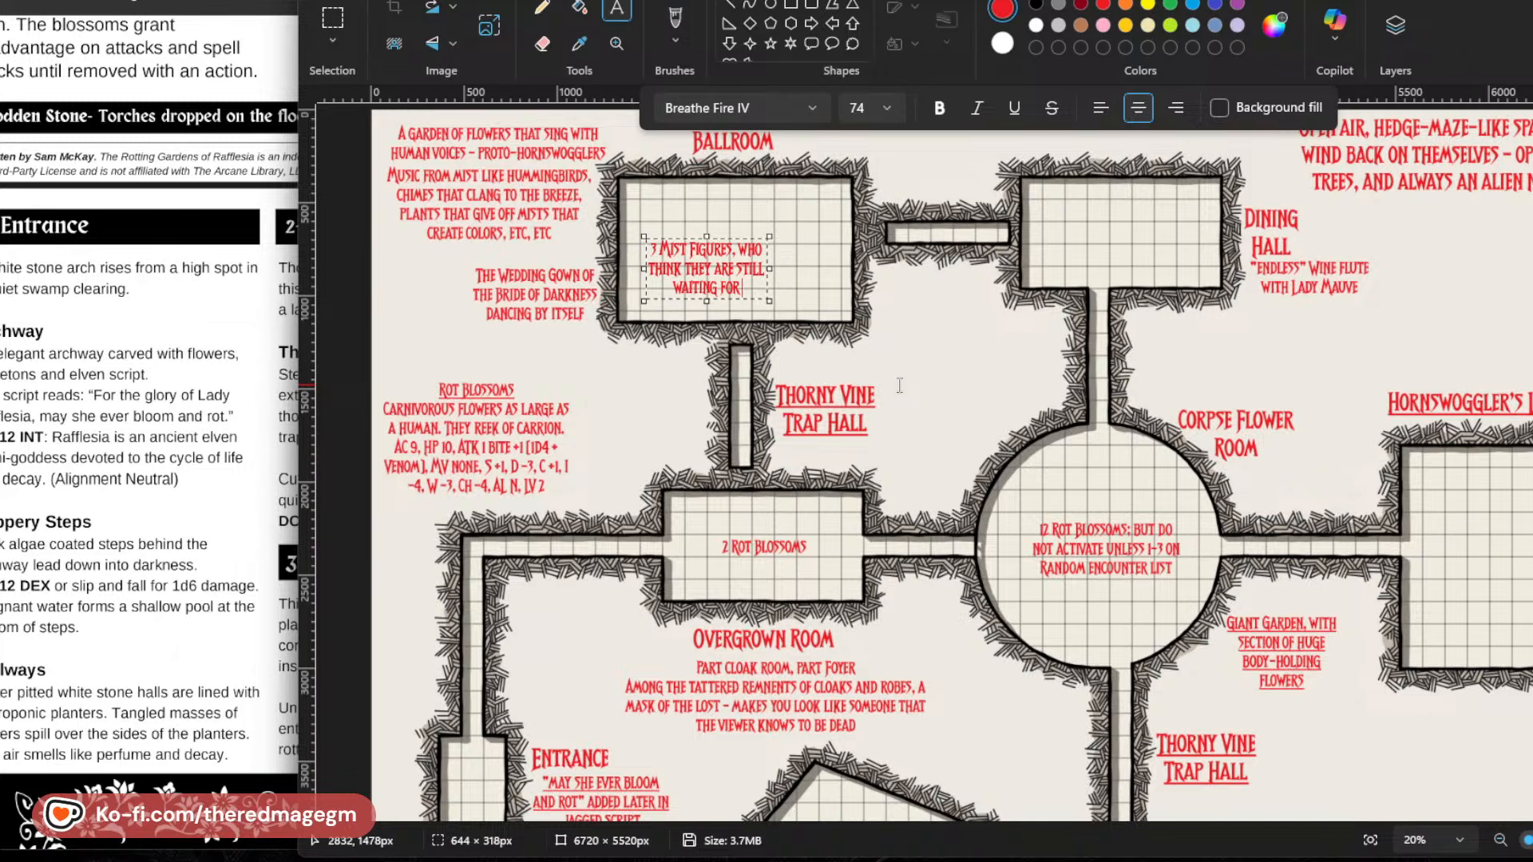
text( the Lady to)
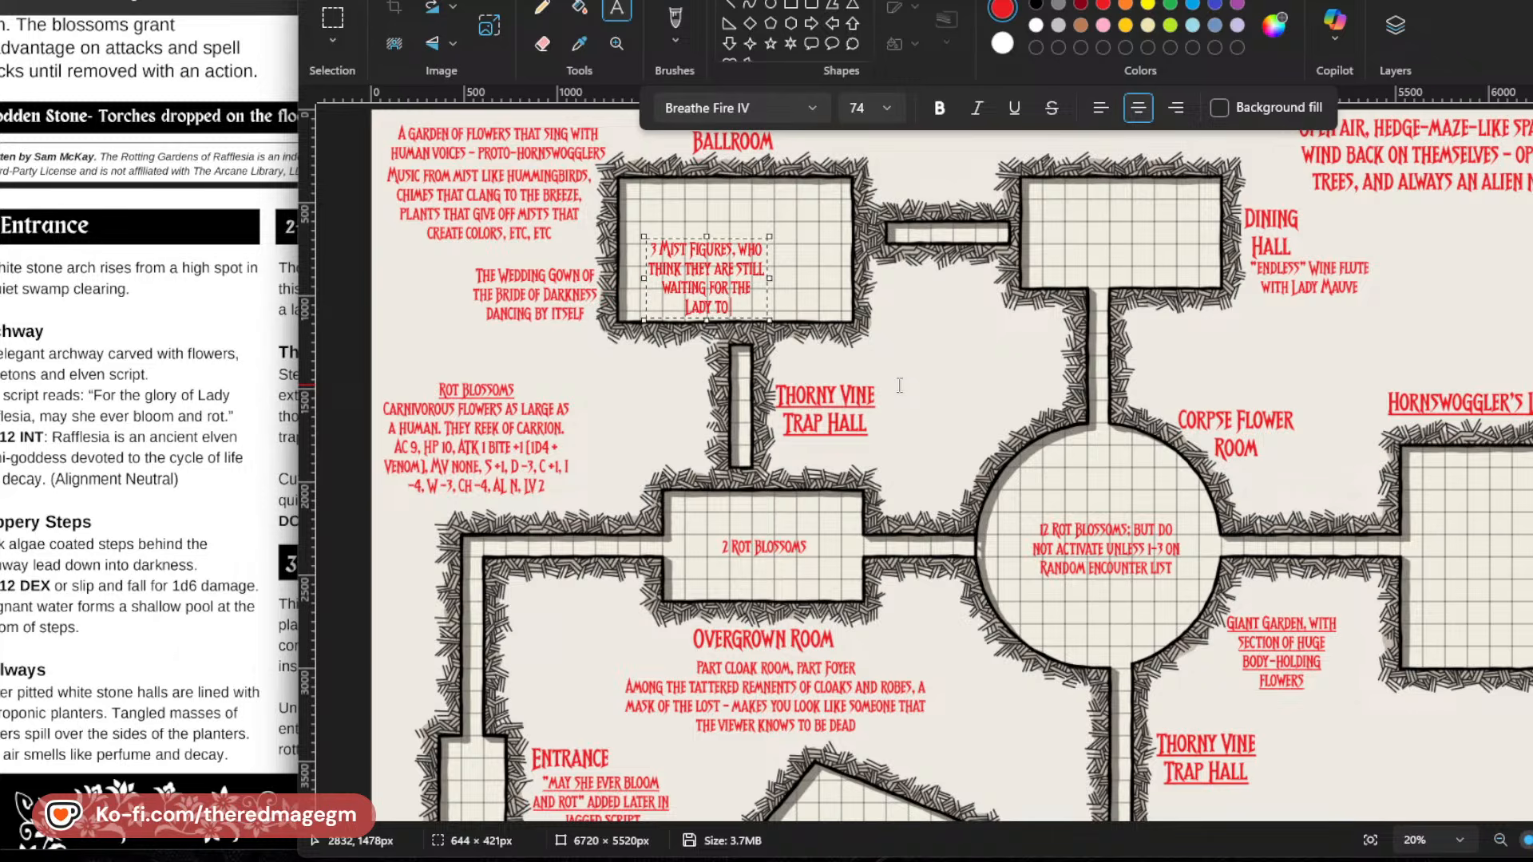
text( arrive - don)
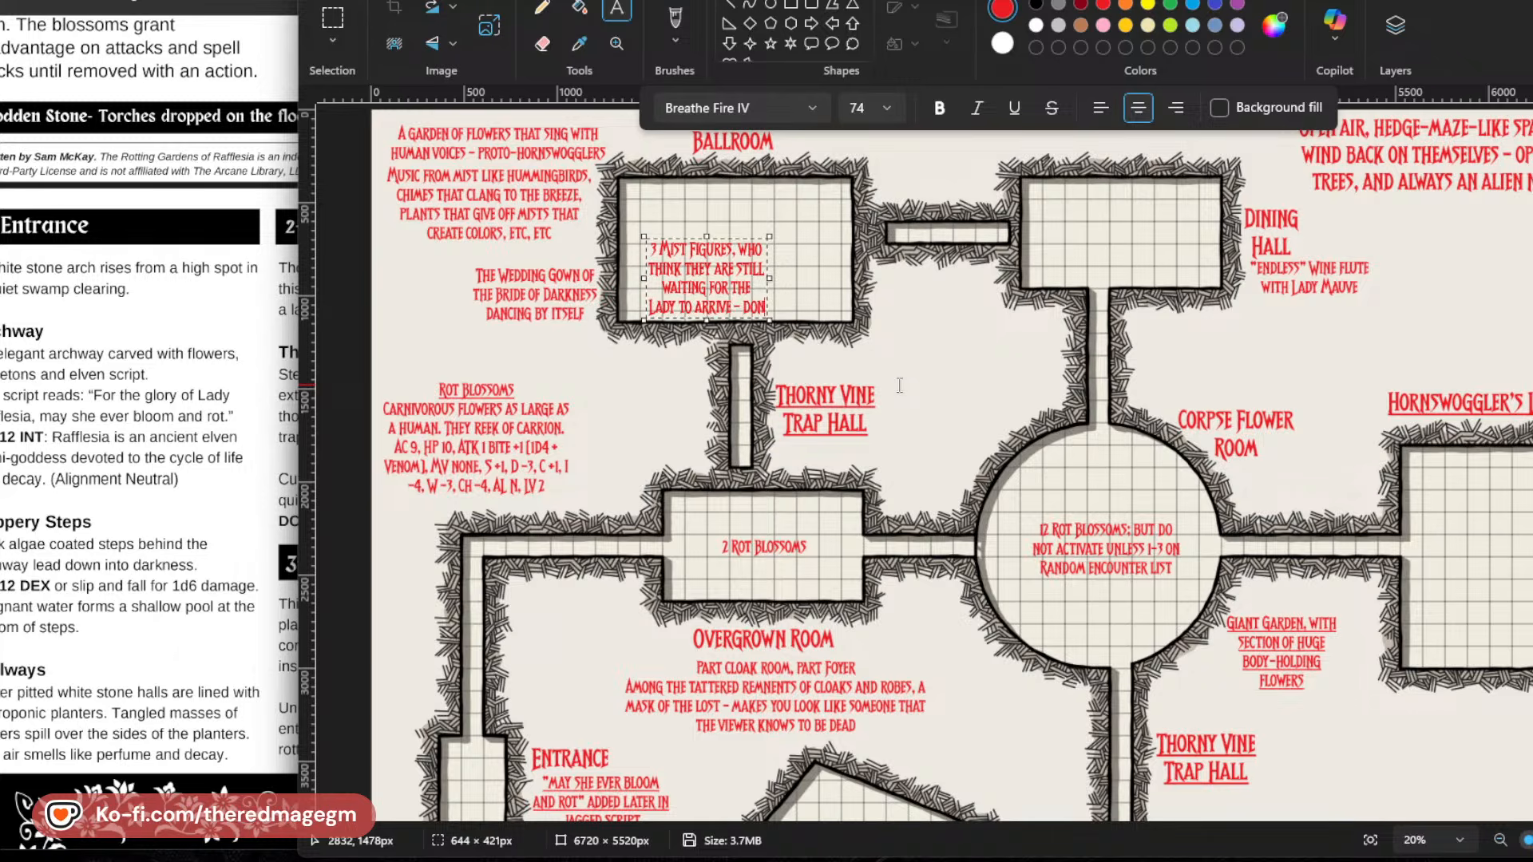
text('t realize)
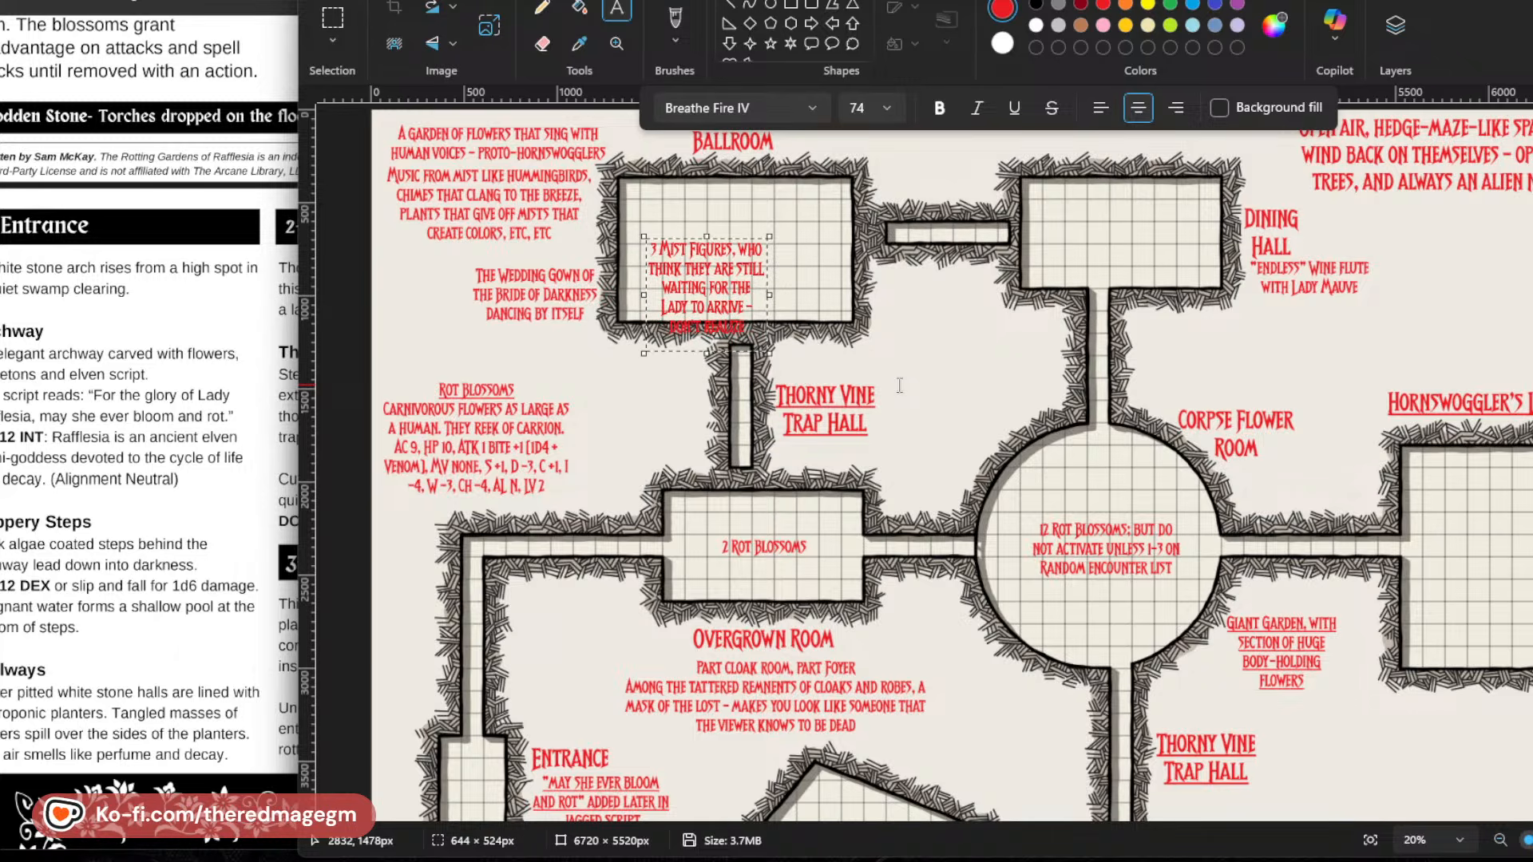
text( that)
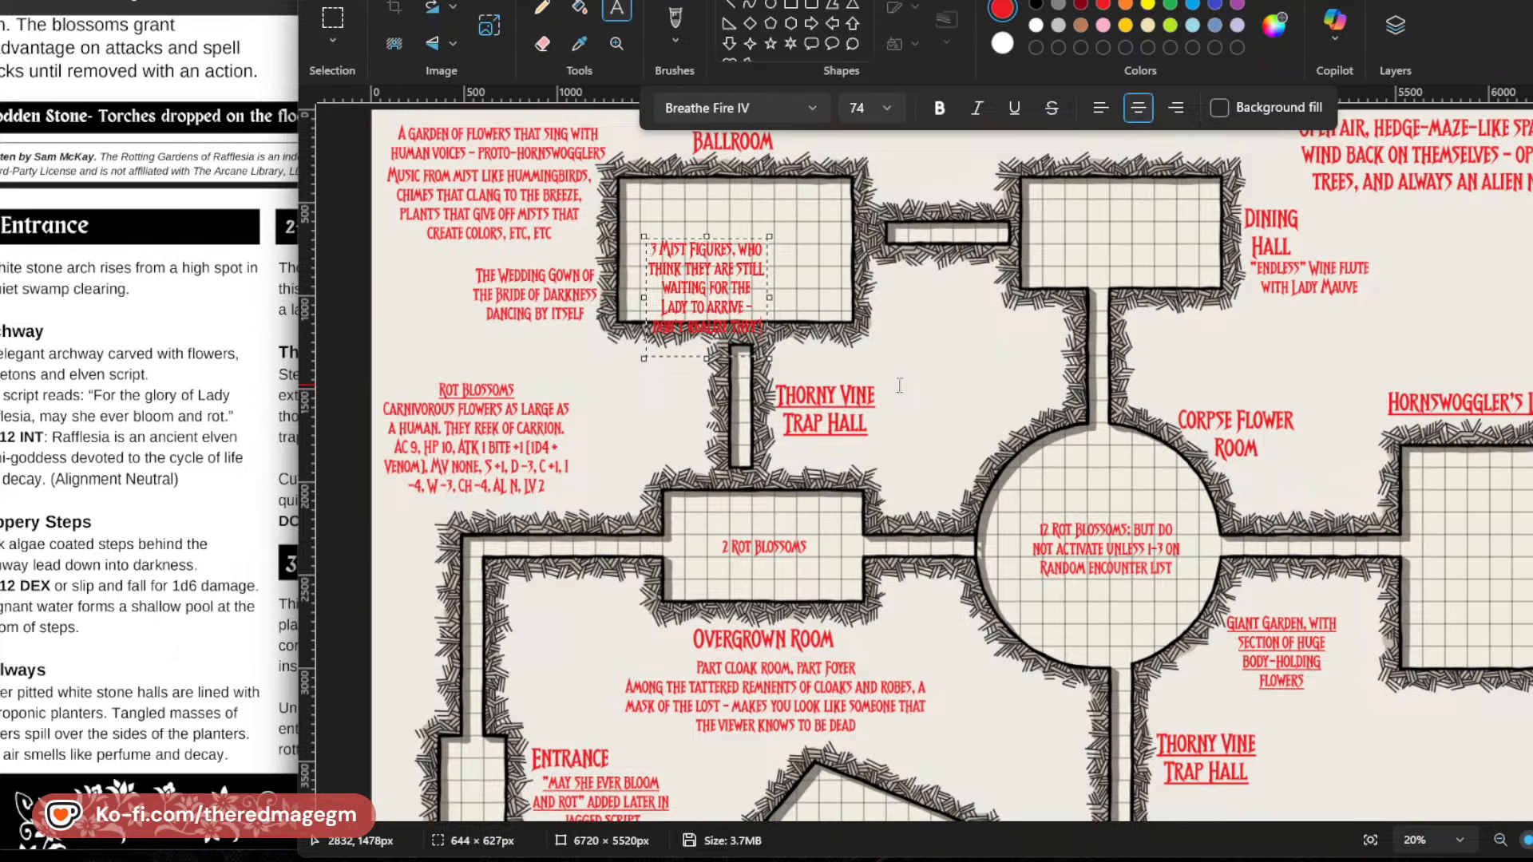
text('re trapped here)
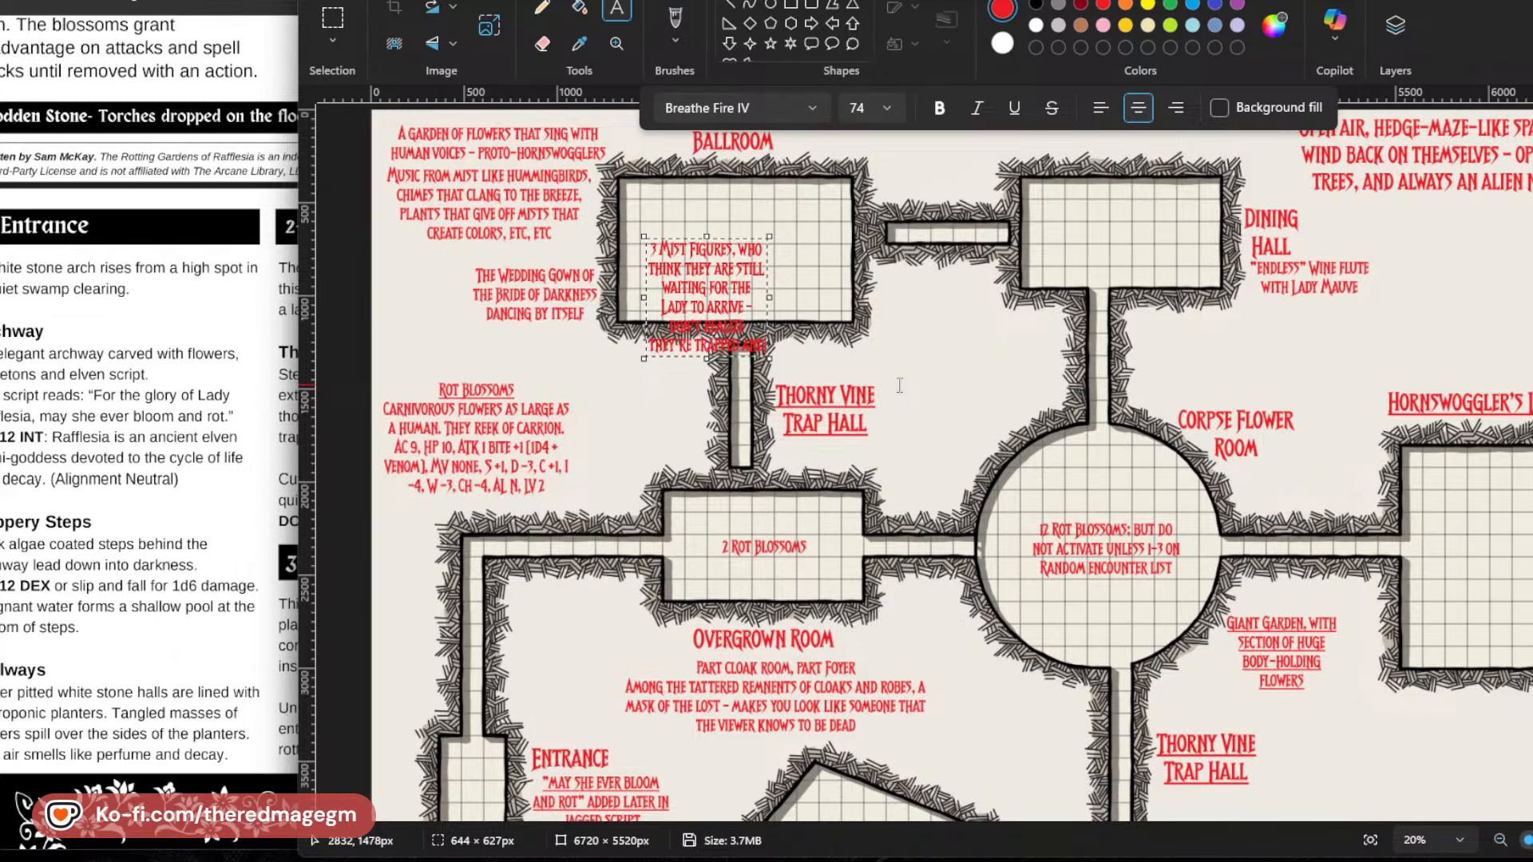
text( cursed)
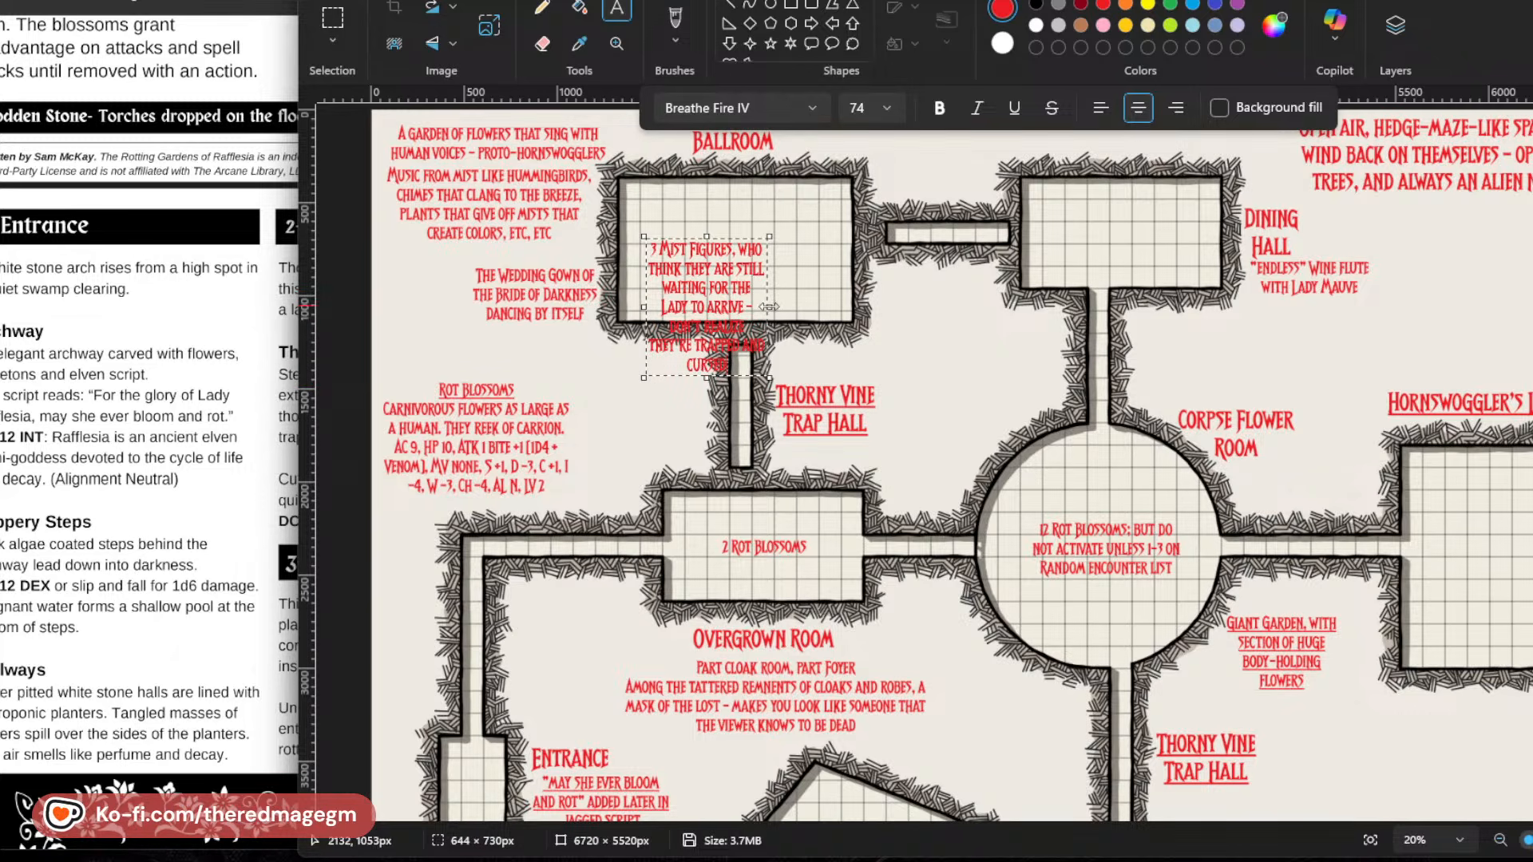
Resize the mist figures note's text box to about 1065 × 435 px, move it up within the Ballroom and place it.
drag(769, 307, 844, 306)
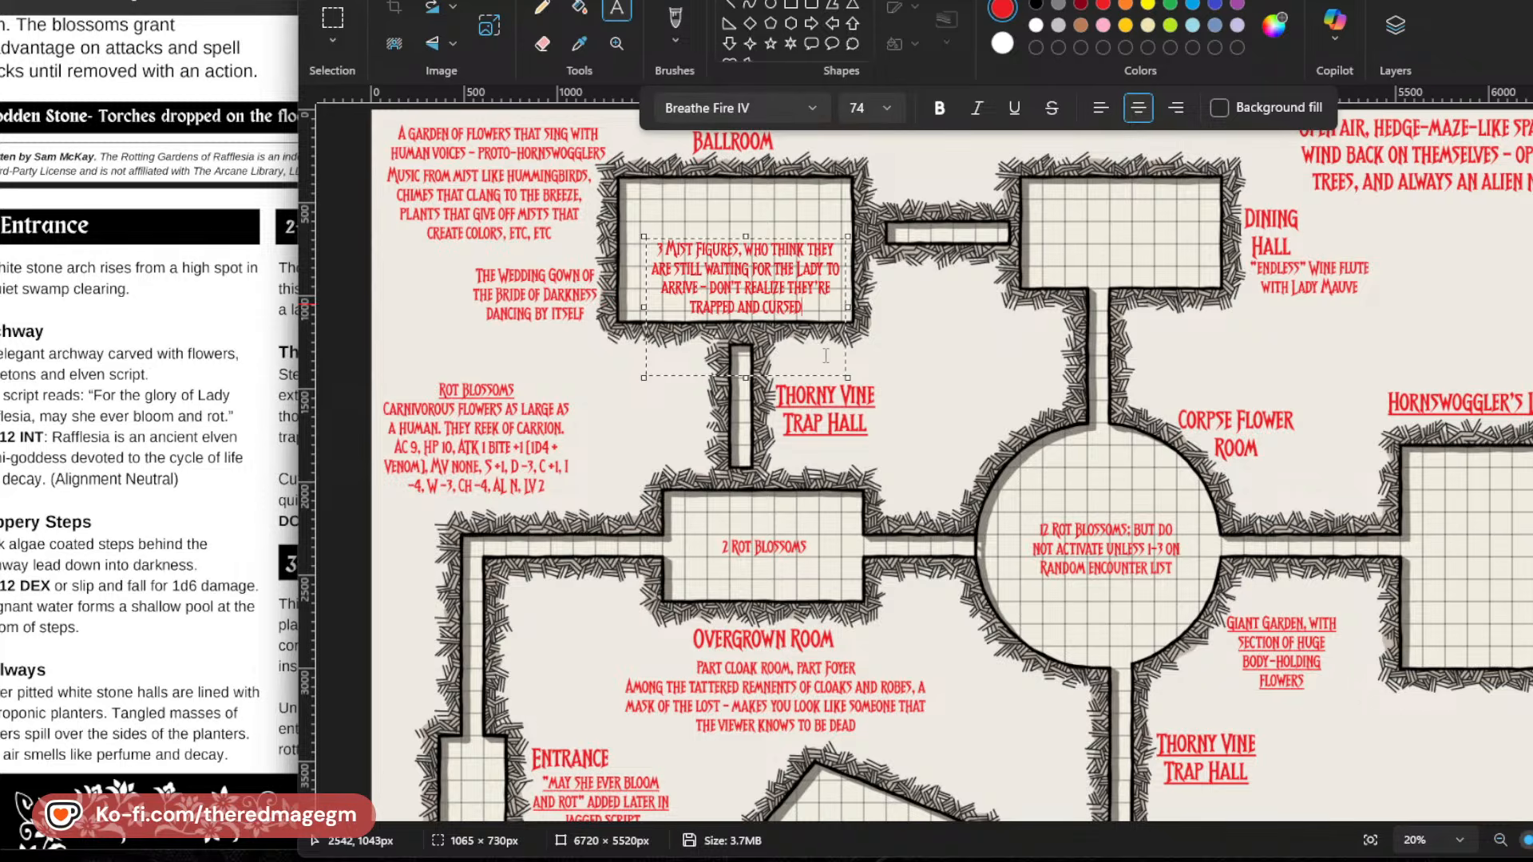
drag(723, 376, 741, 321)
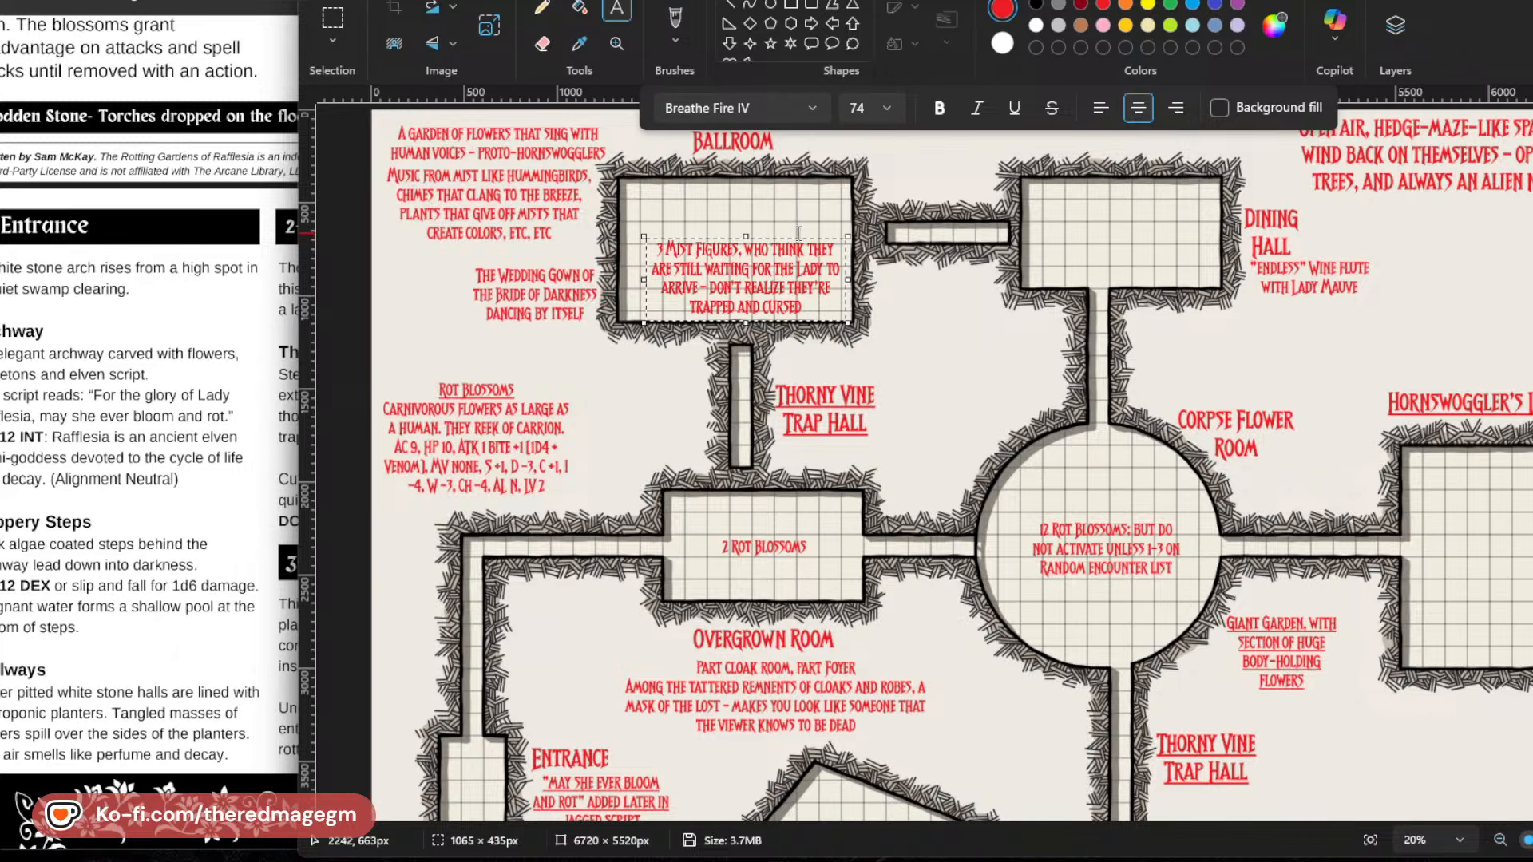
drag(804, 237, 796, 207)
click(847, 367)
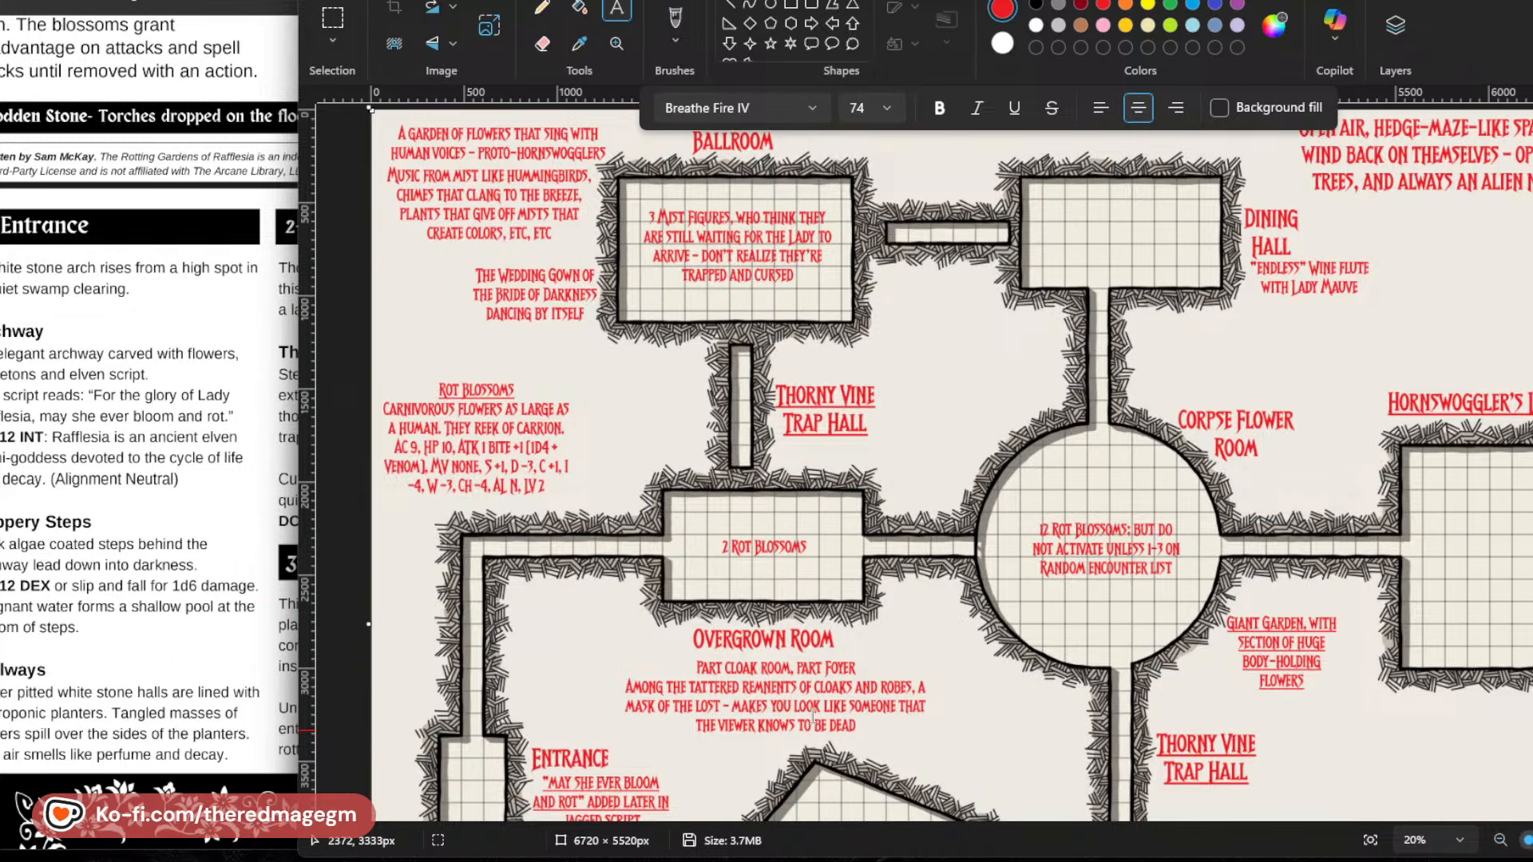
Review the room labels and notes across the map, from the Ballroom and Dining Hall down to the Fountain Room and Rafflesia's Prison.
scroll(812, 714, down, 4)
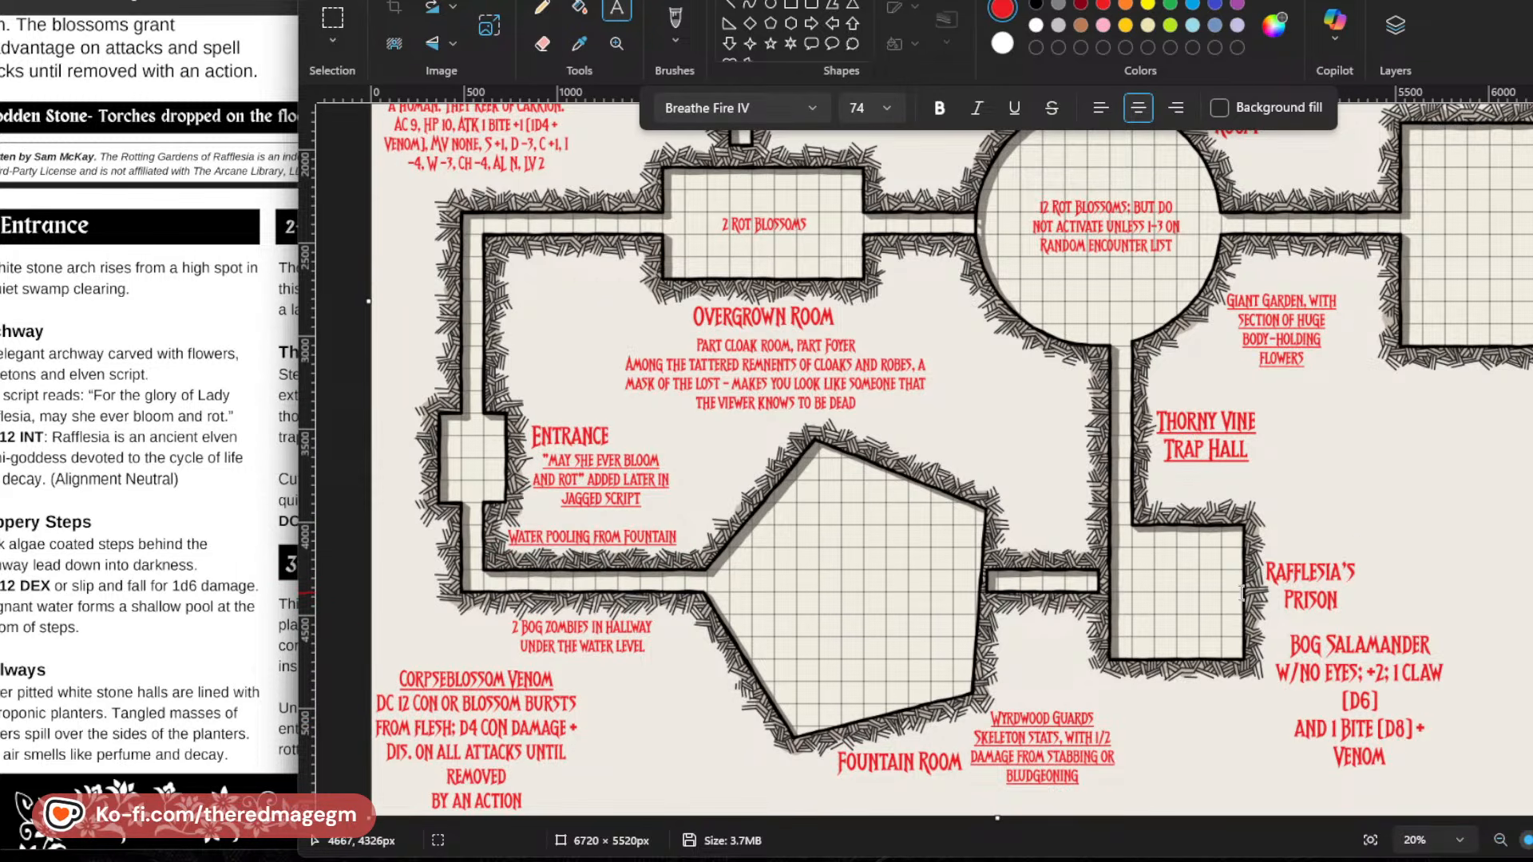
scroll(1243, 597, up, 2)
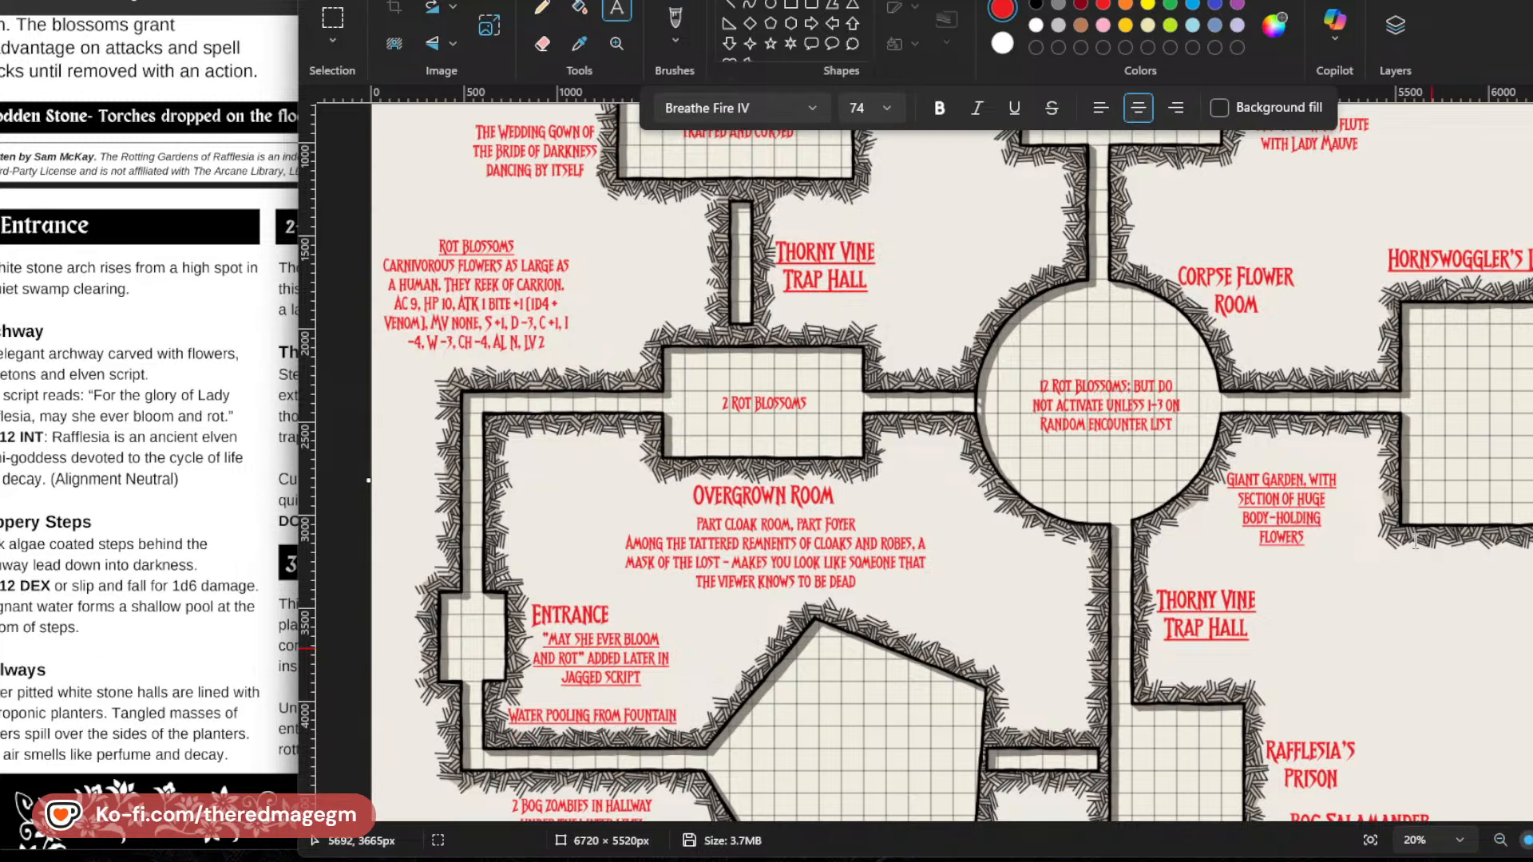
scroll(1416, 543, up, 4)
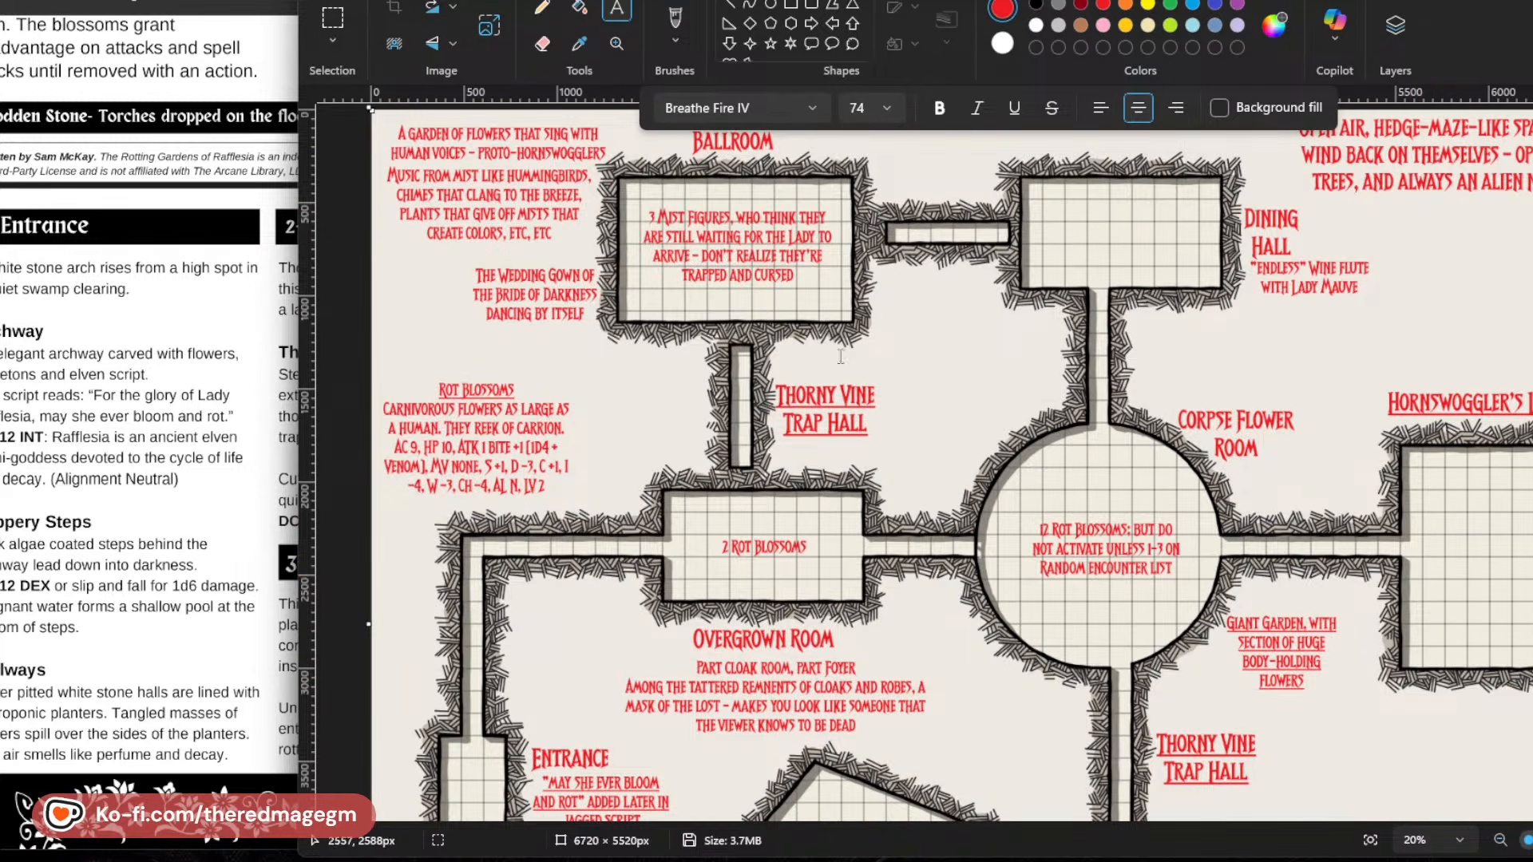
scroll(1106, 345, down, 5)
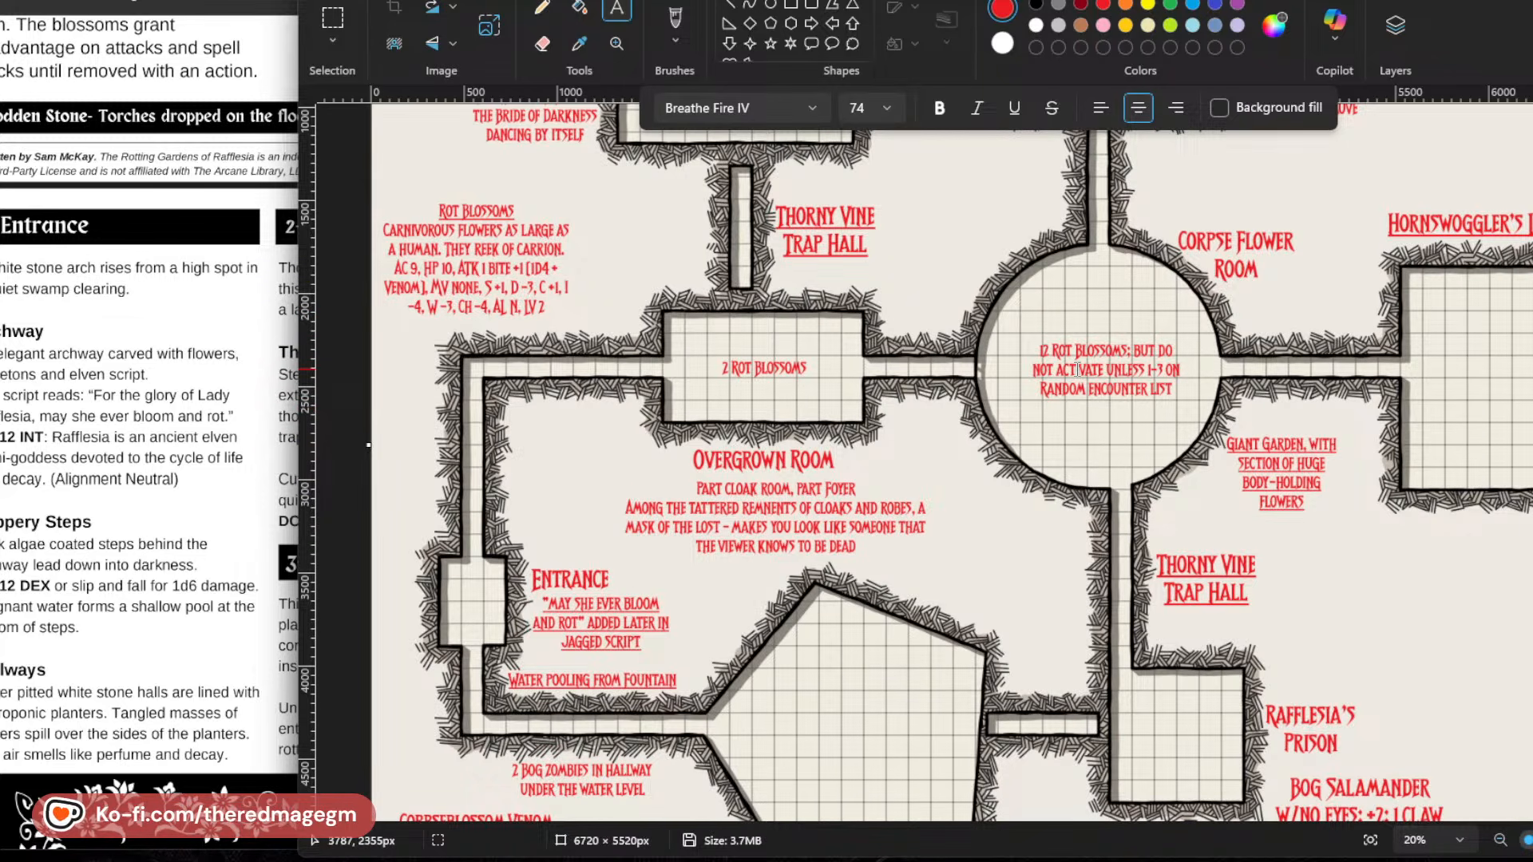
scroll(1078, 369, down, 3)
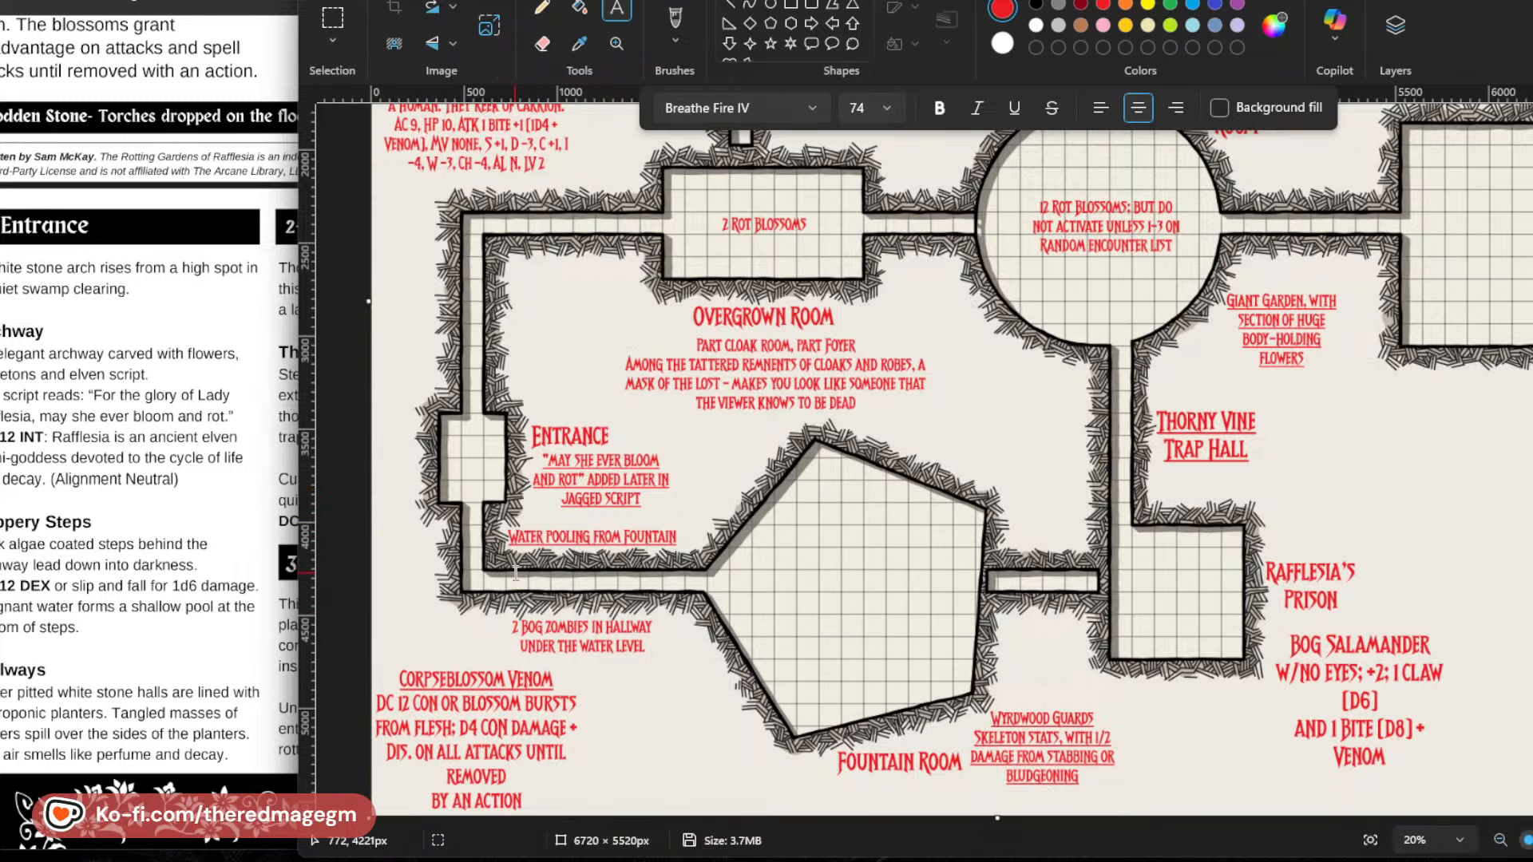
scroll(515, 571, up, 3)
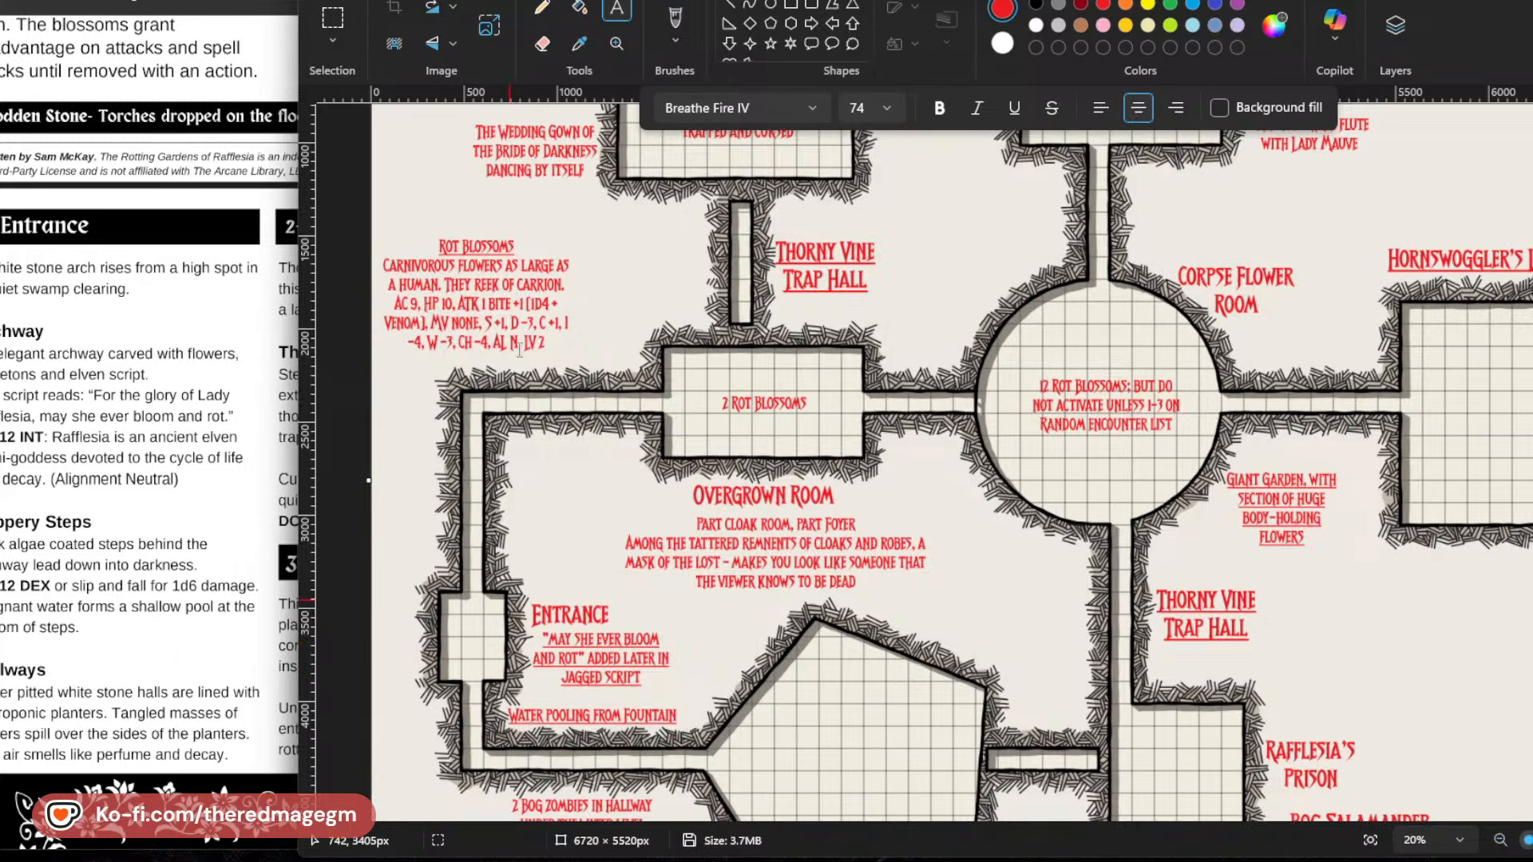
scroll(631, 519, up, 2)
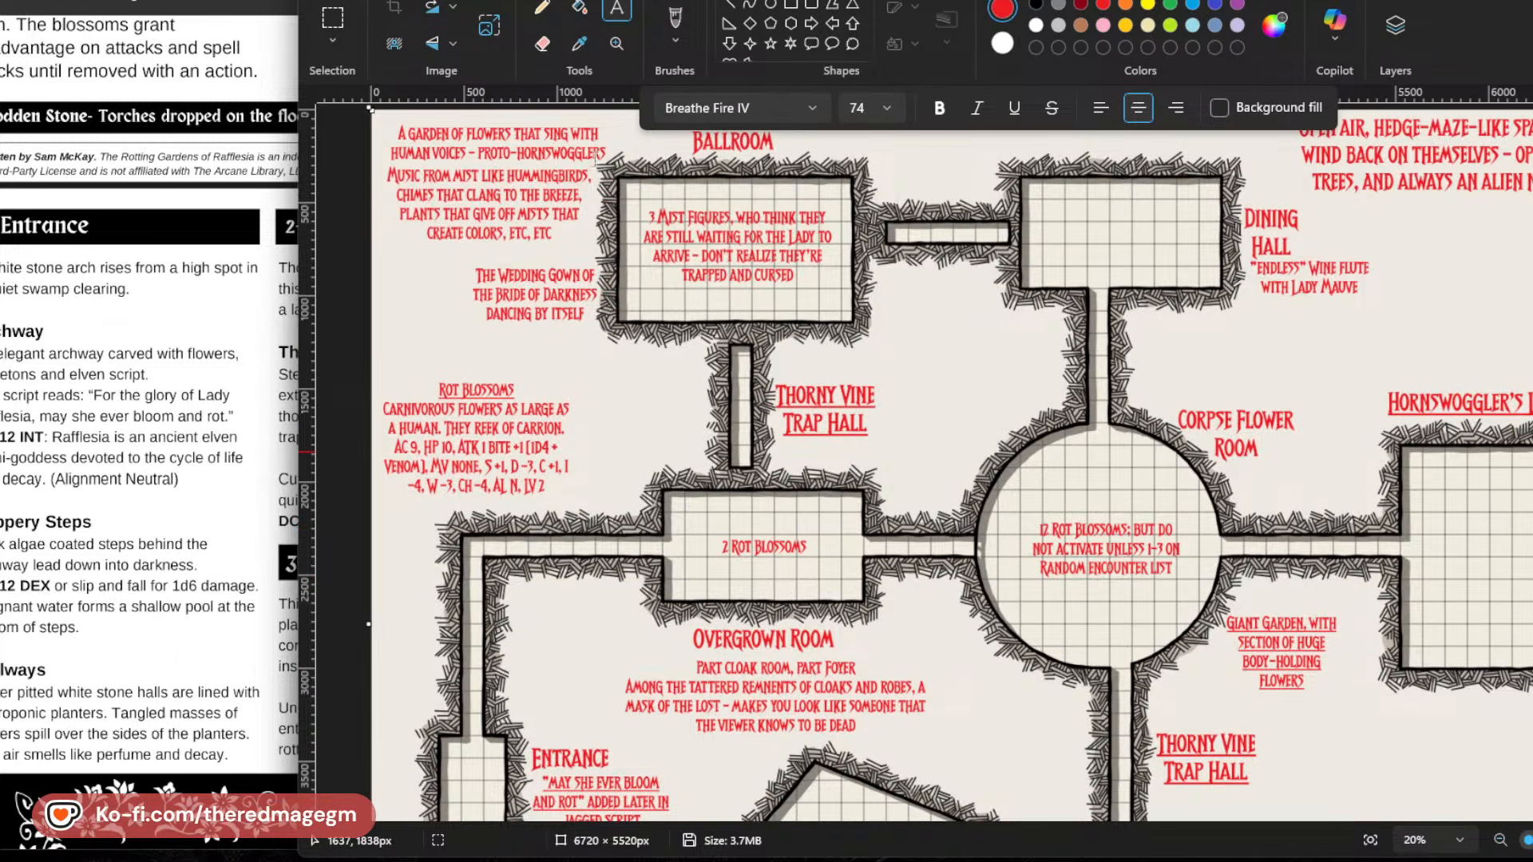
scroll(1153, 265, down, 3)
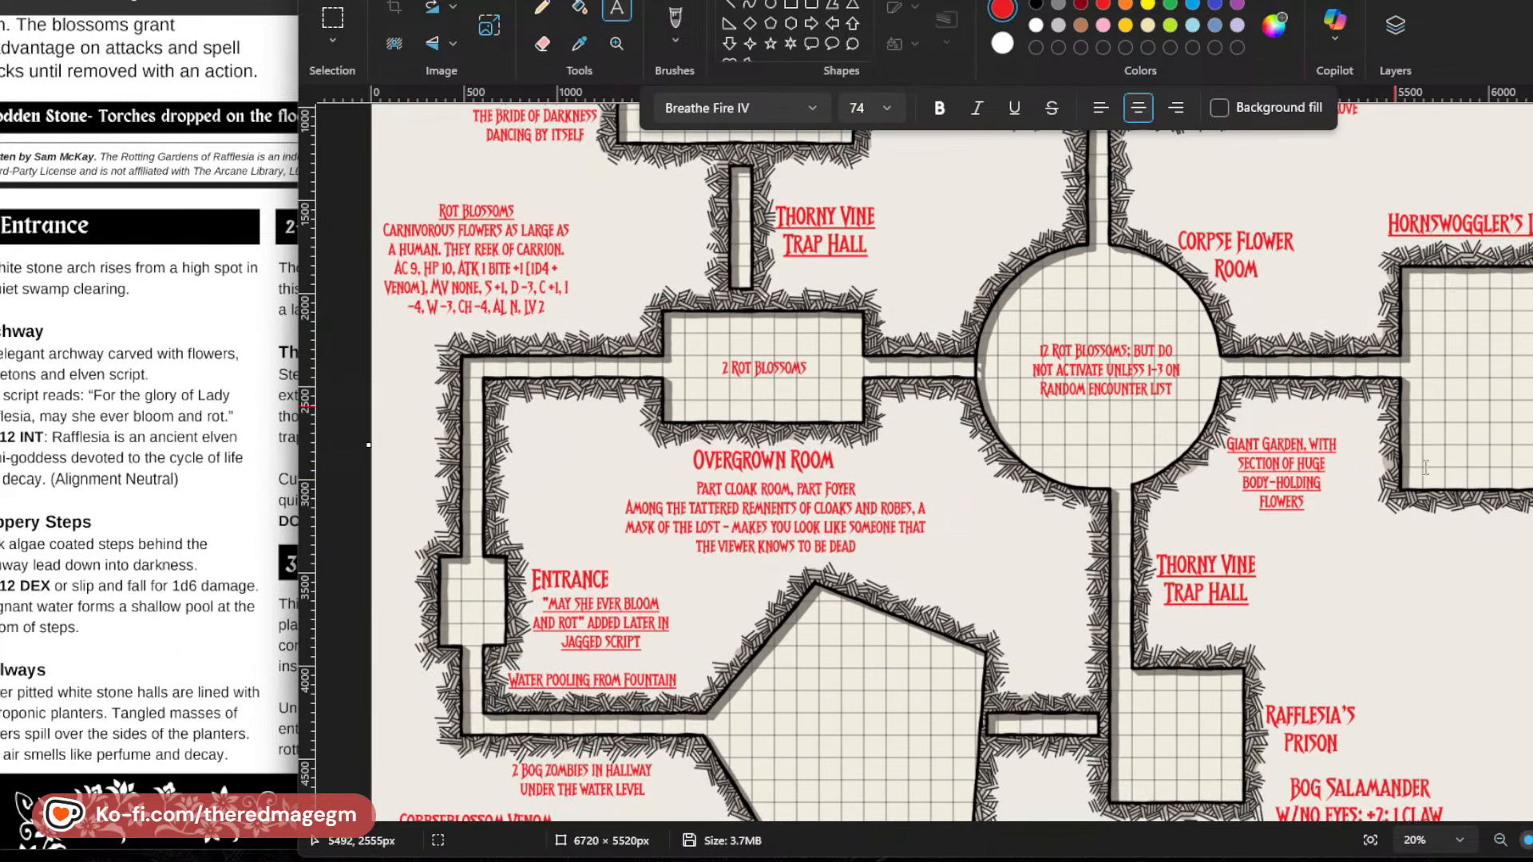
scroll(1153, 264, up, 3)
scroll(1276, 743, down, 5)
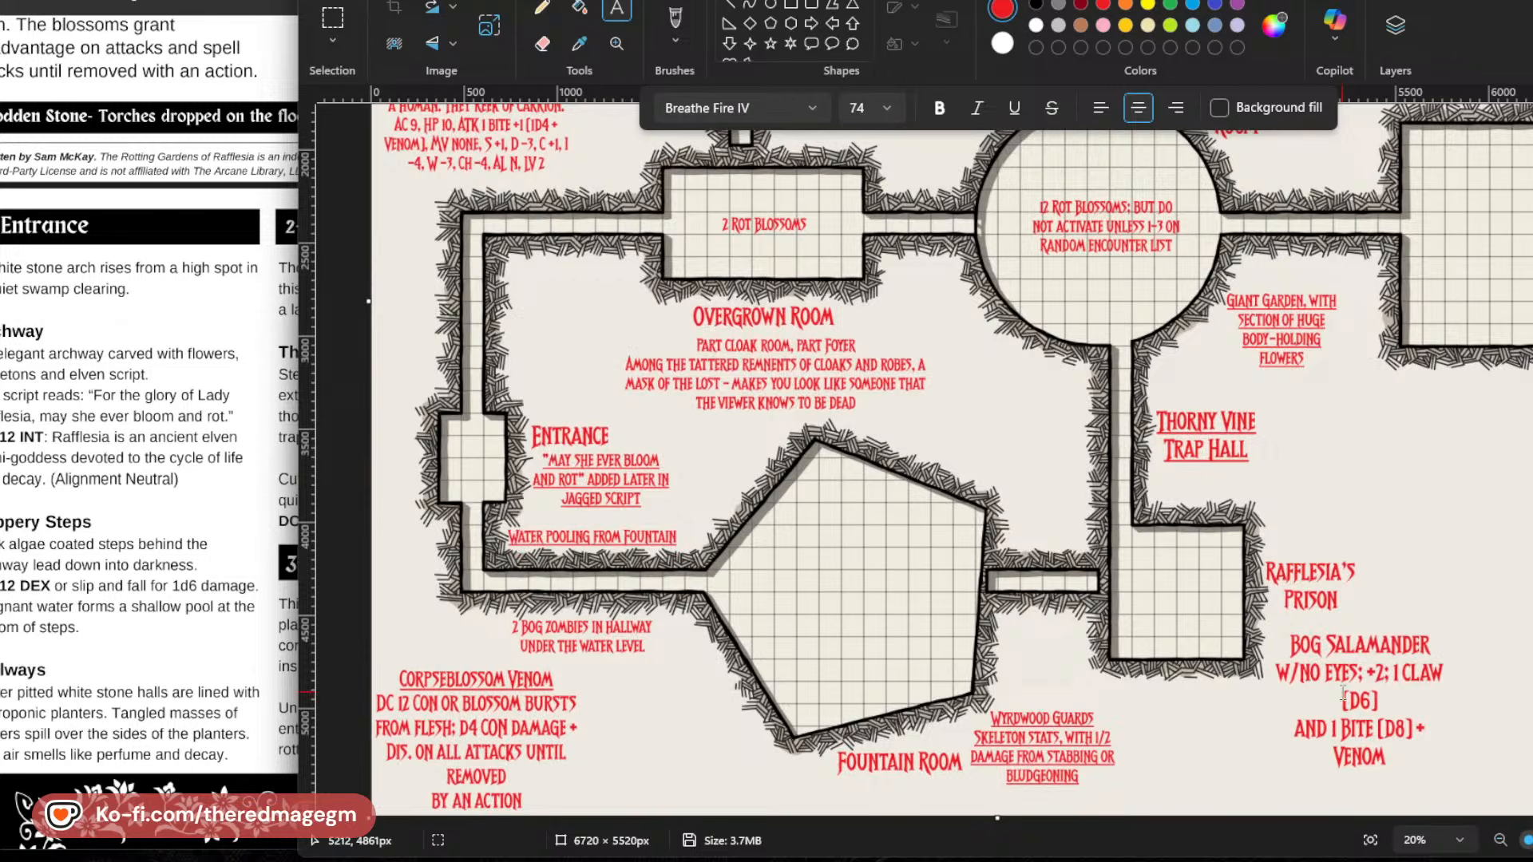
scroll(1276, 744, up, 4)
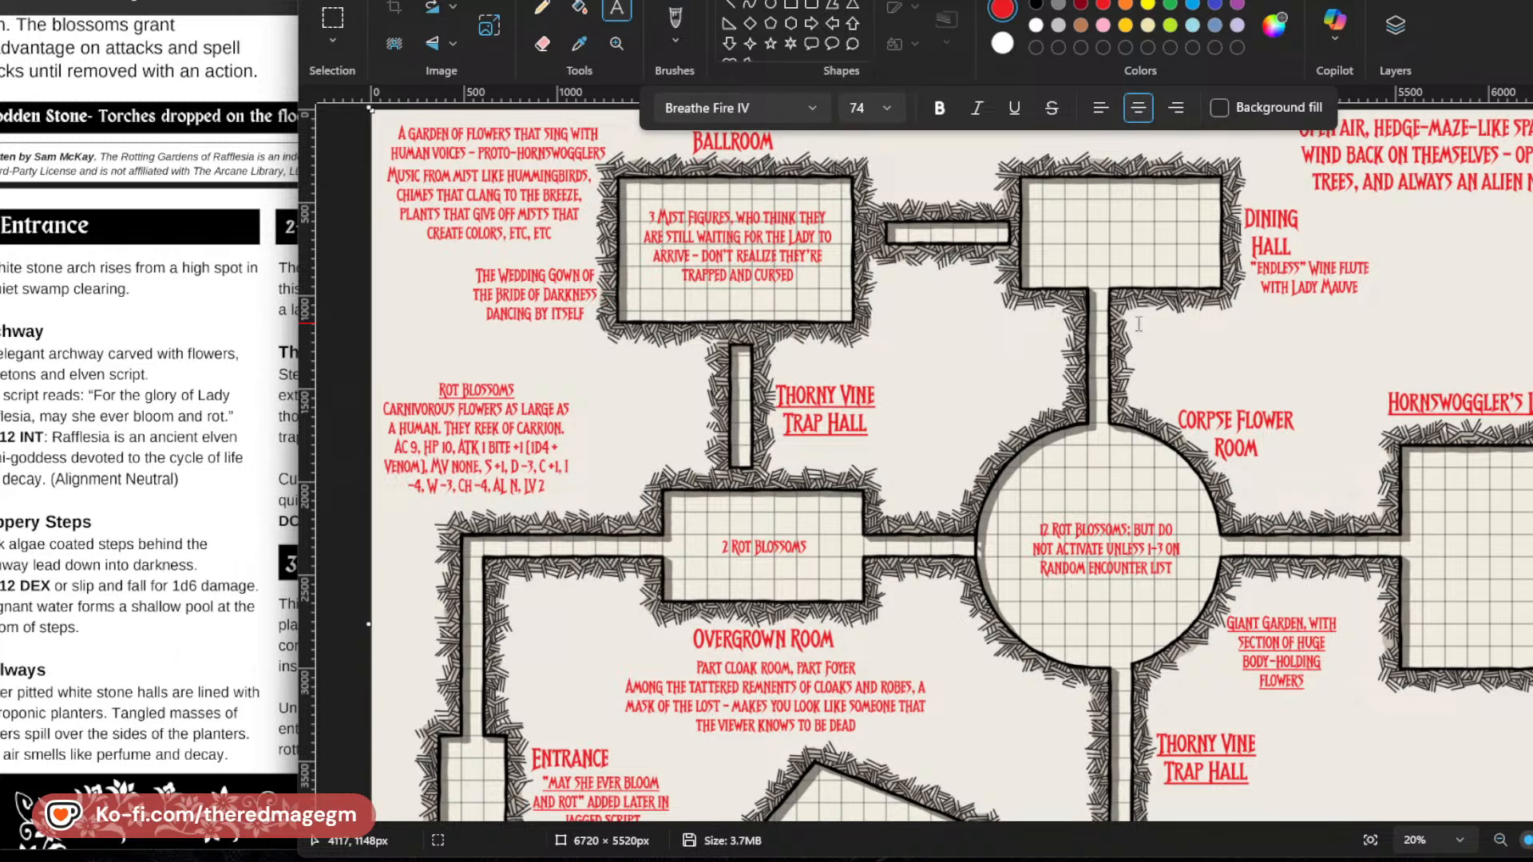
Start a text box on the map below the Dining Hall note, and switch to the Word document's "One month ago" adventurers paragraph.
click(1139, 324)
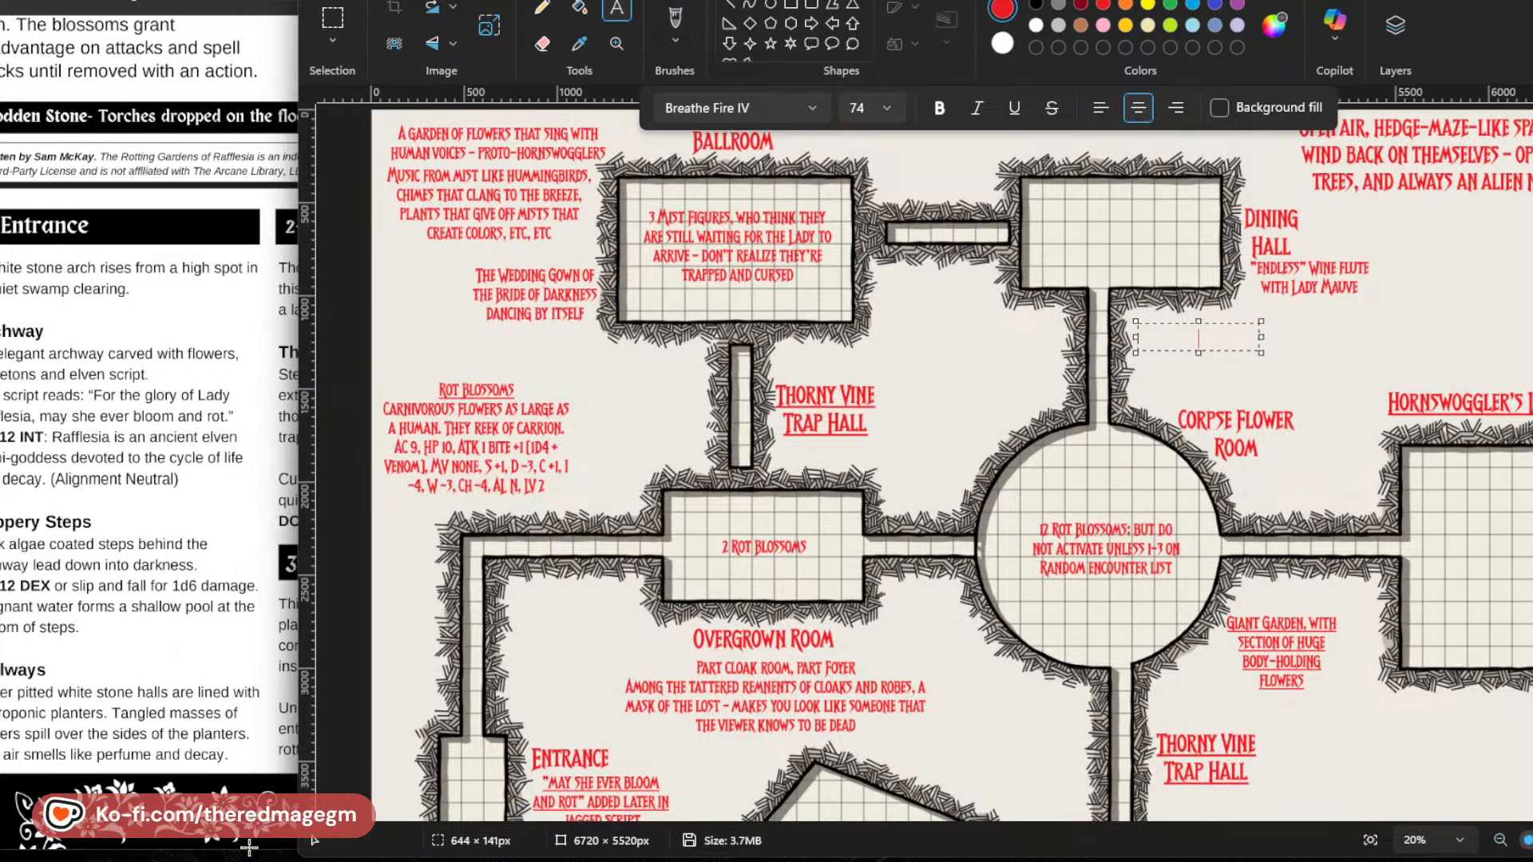
mouse_move(249, 848)
mouse_move(198, 790)
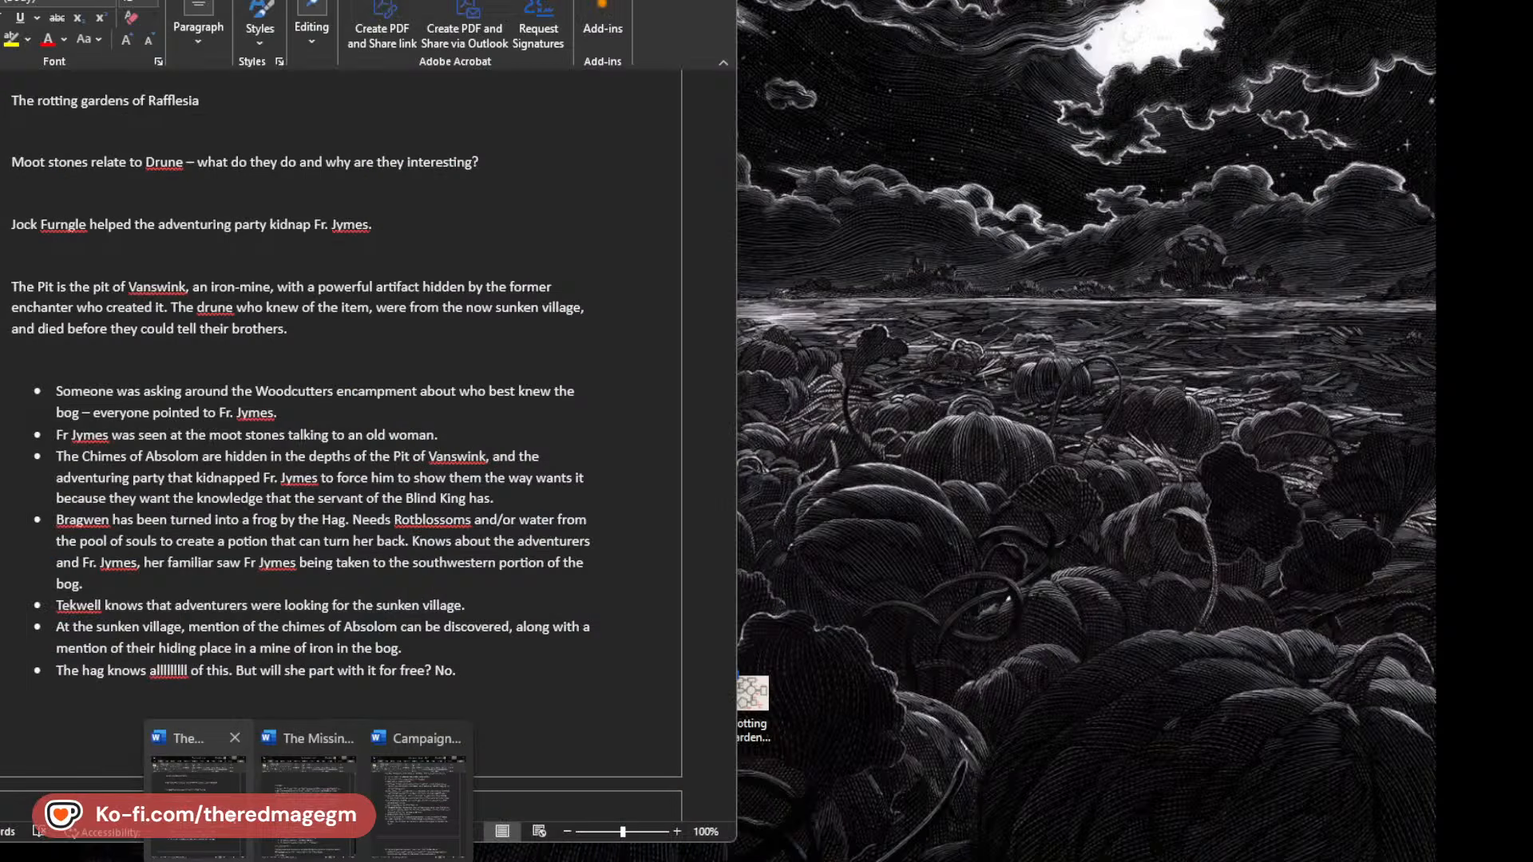
click(308, 794)
scroll(372, 676, down, 4)
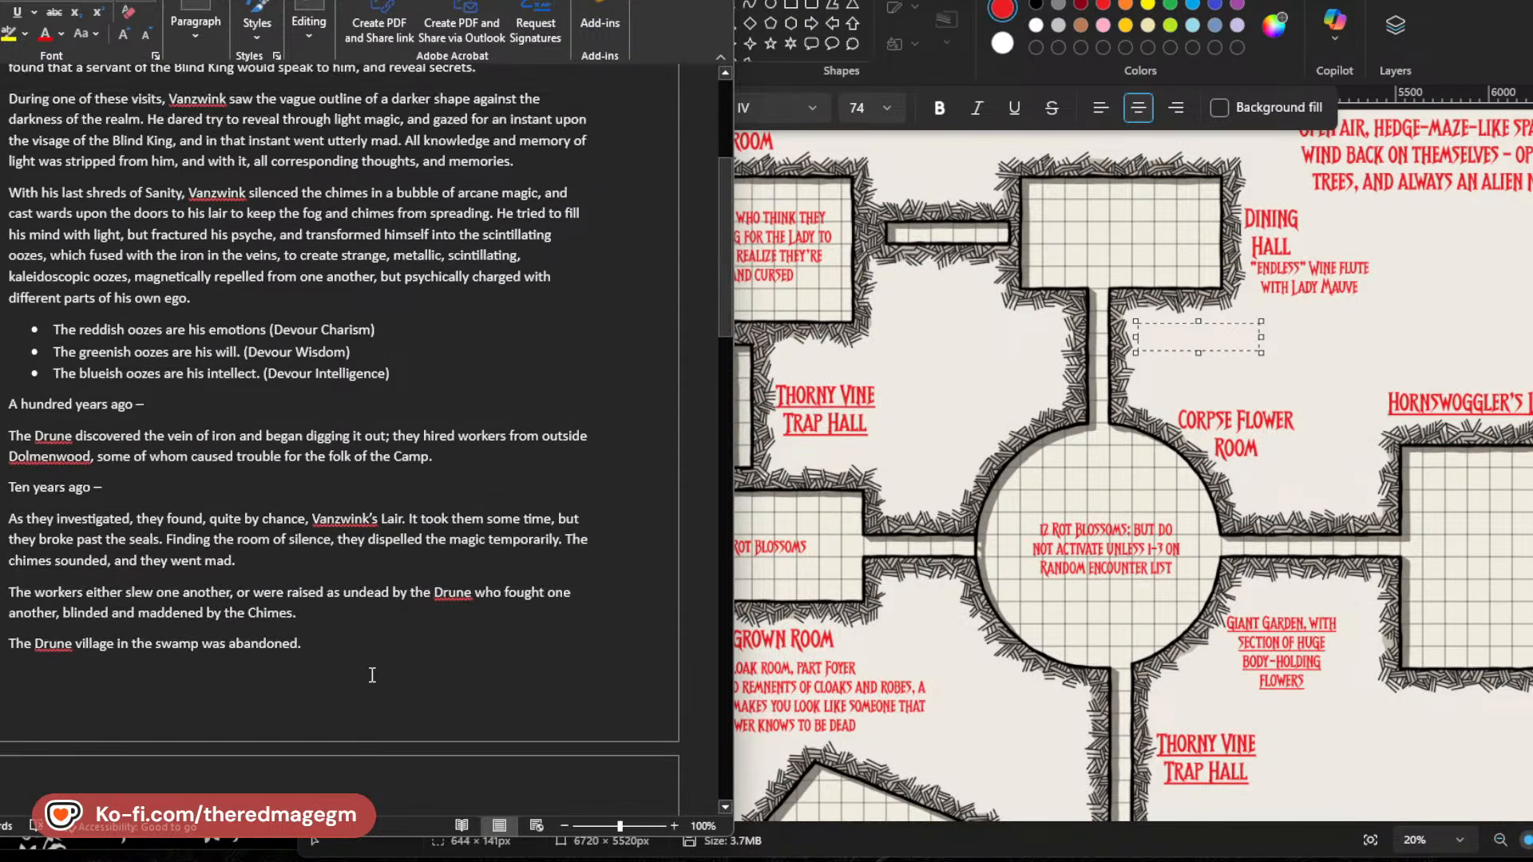
scroll(372, 675, down, 12)
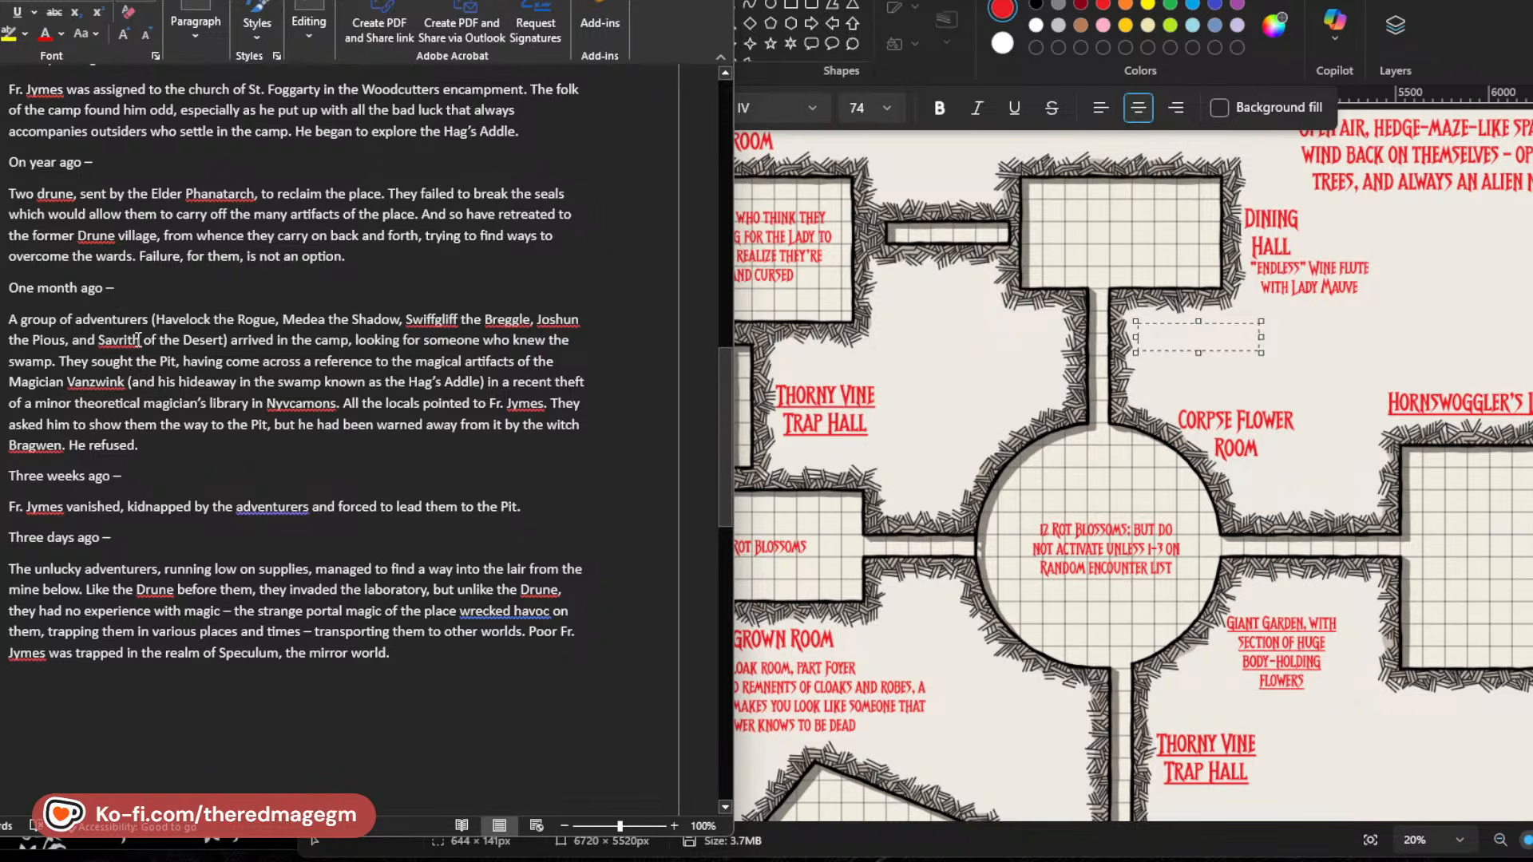
Extend the adventurer list after "Savrith of the Desert" with ", plus Haddock, who is gorging at Reffles".
click(224, 341)
text(, plus)
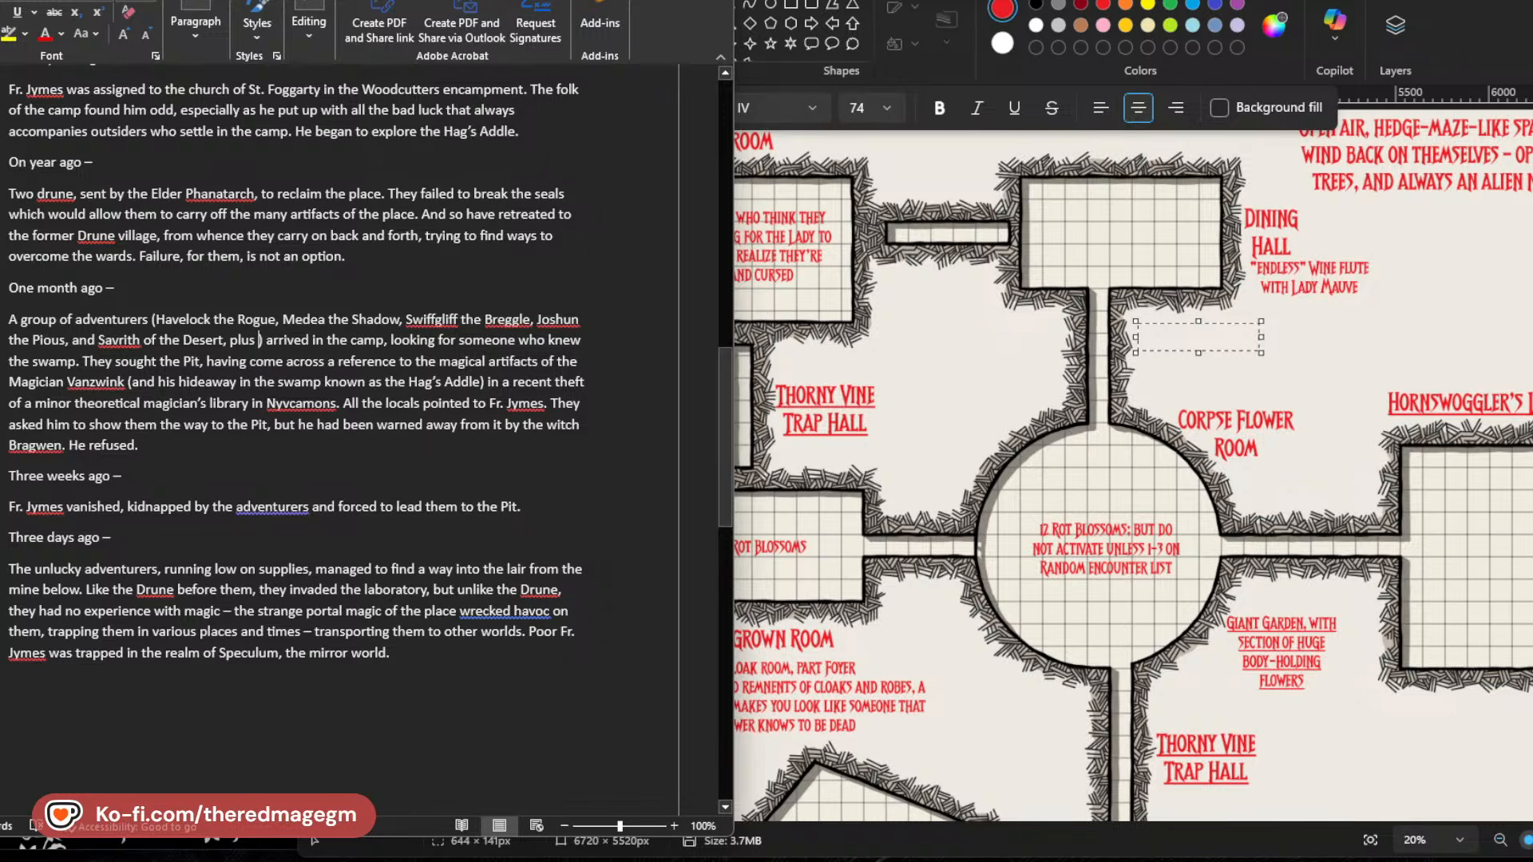
text(Haddock)
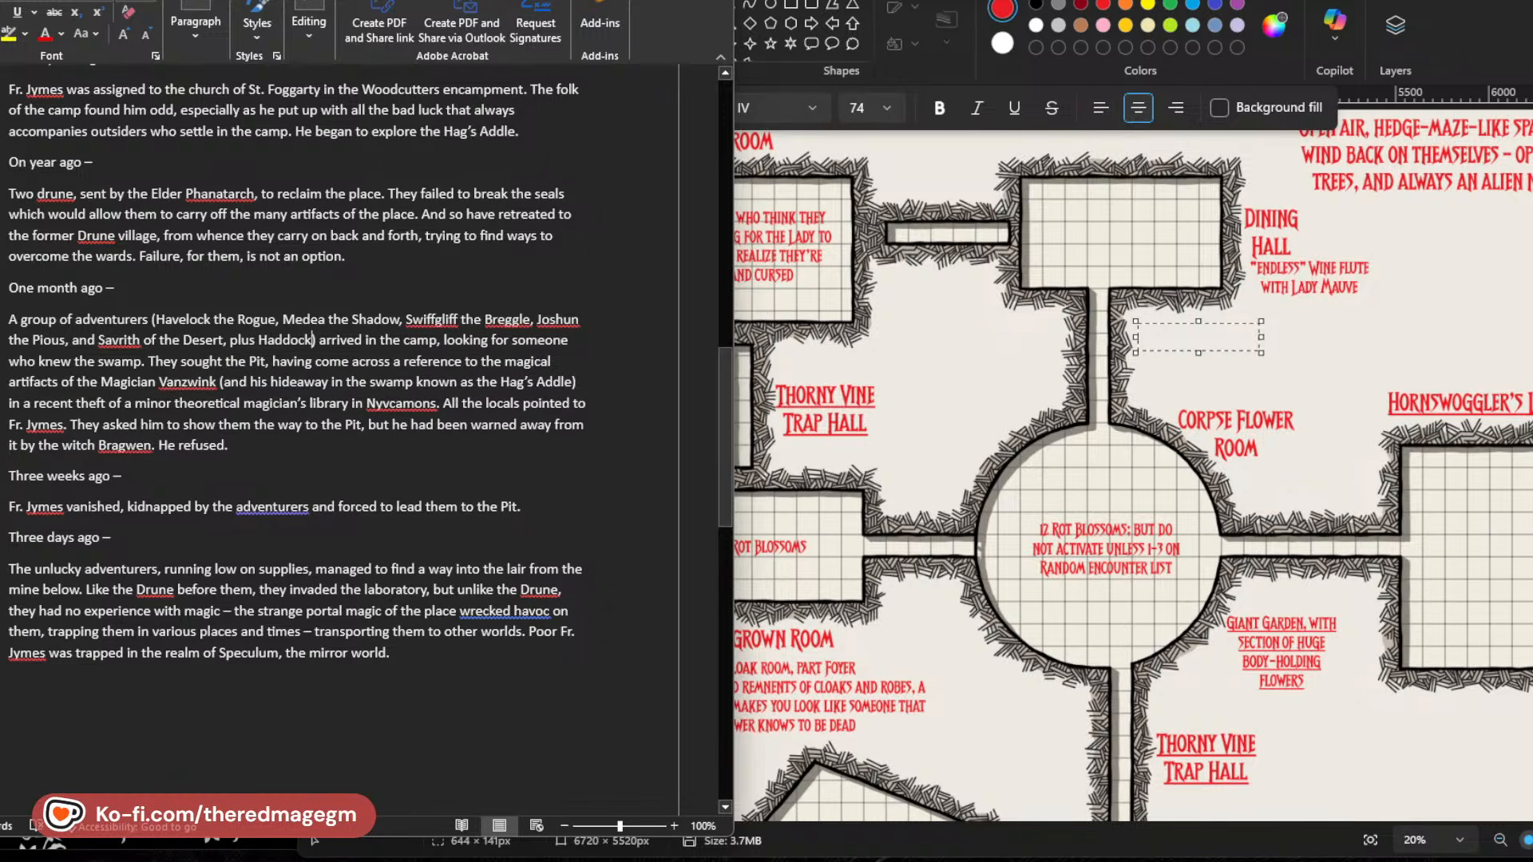
text(, who )
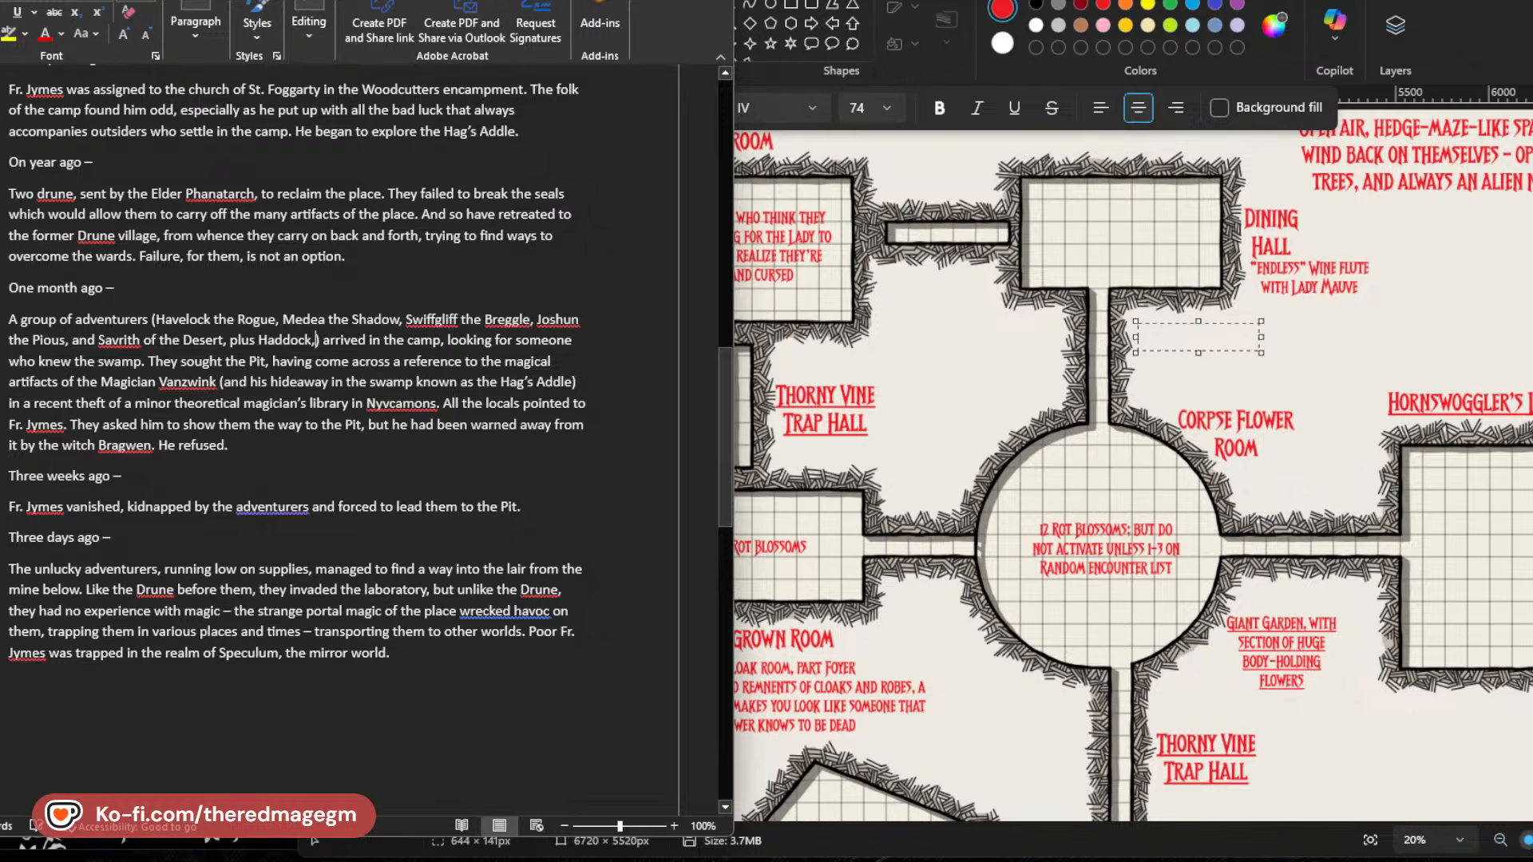
text(is gorg)
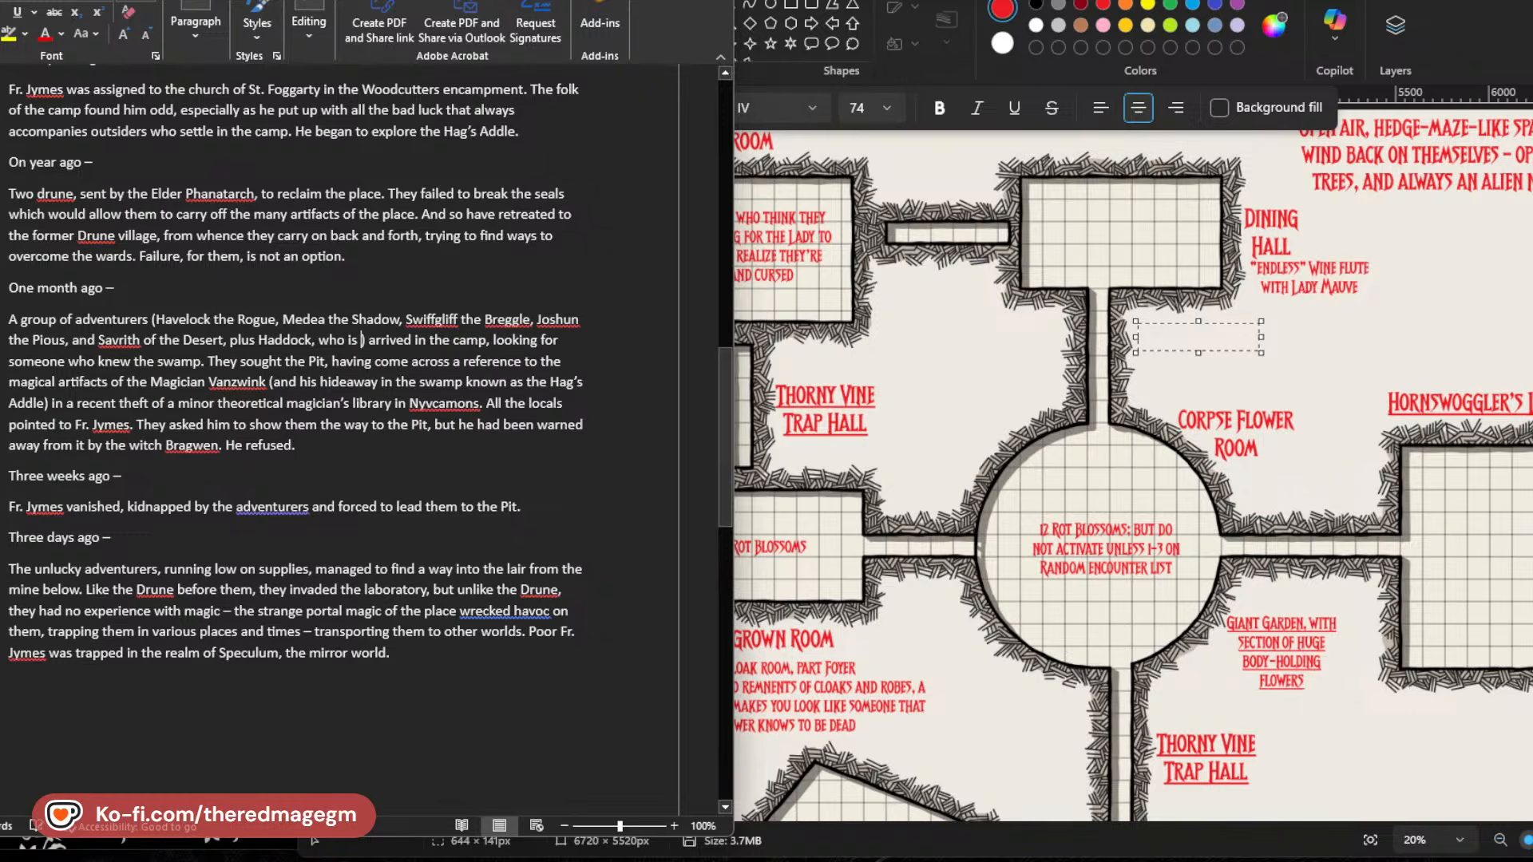
text(ing at)
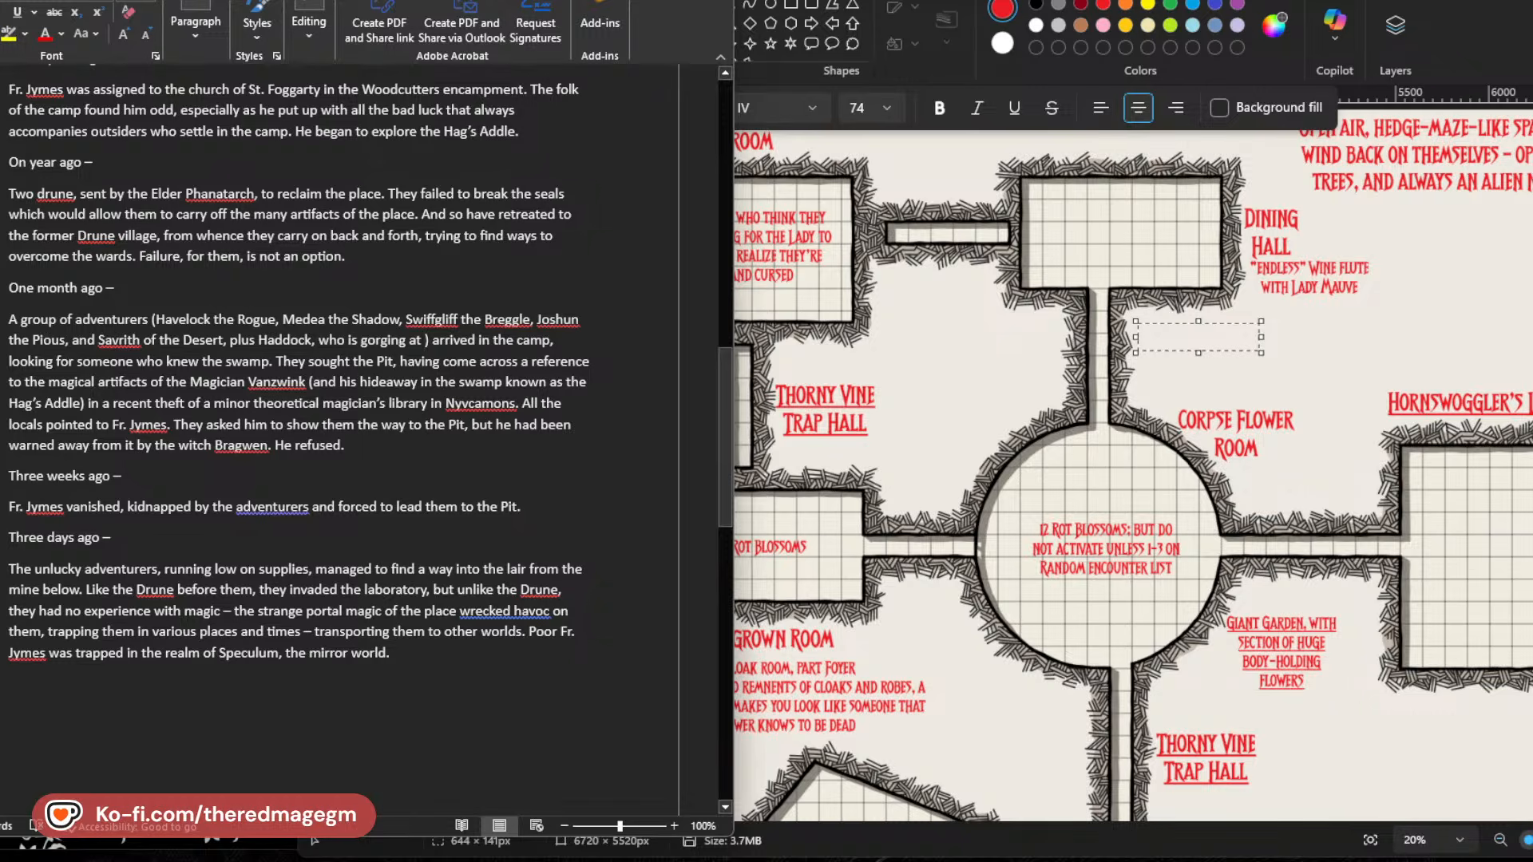
text(Raff)
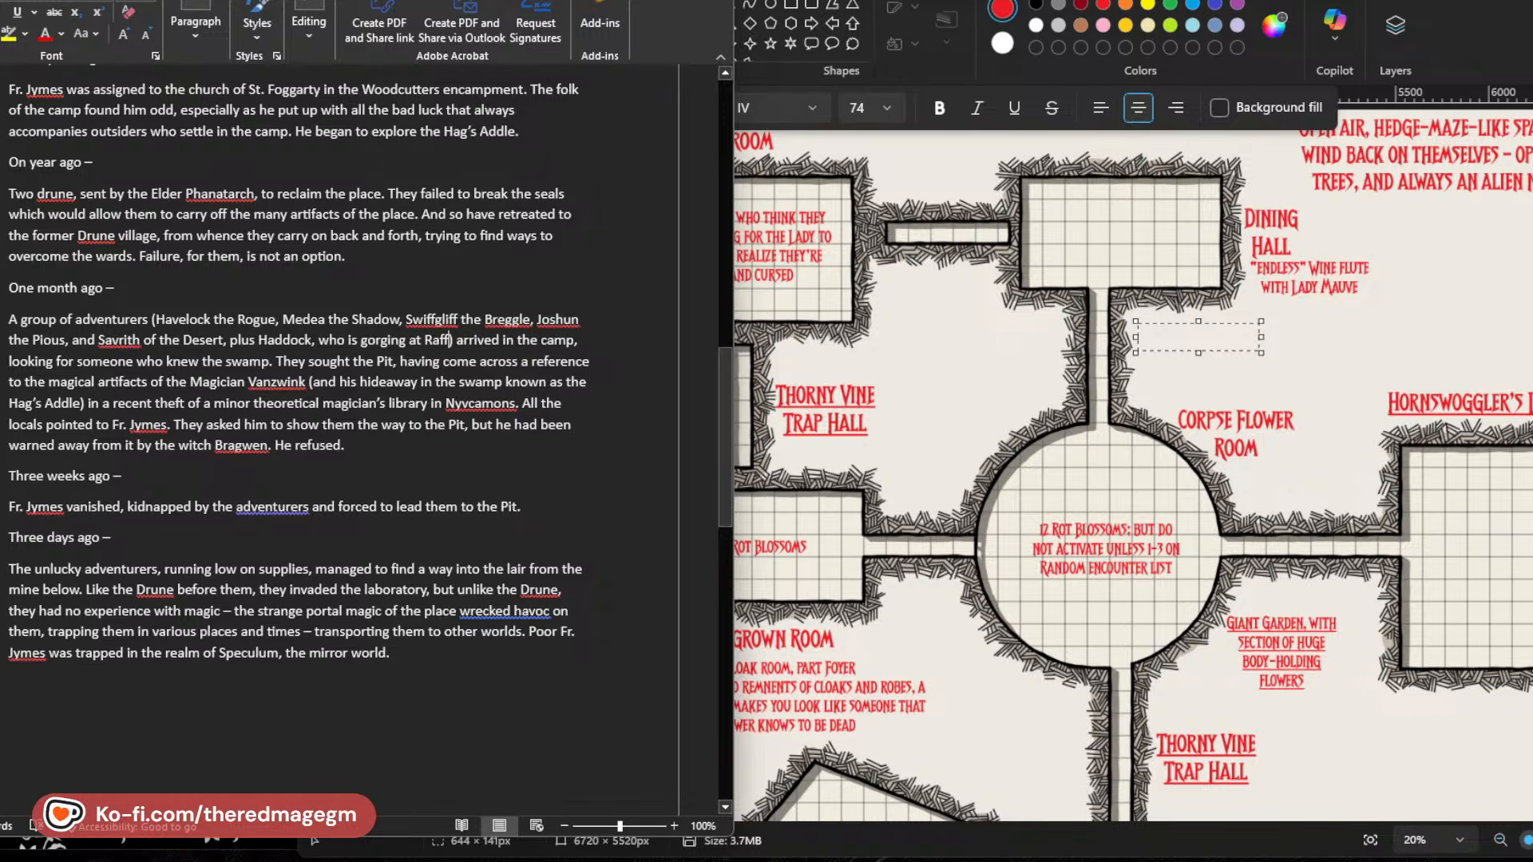
key(BackSpace)
key(BackSpace)
key(BackSpace)
text(effles)
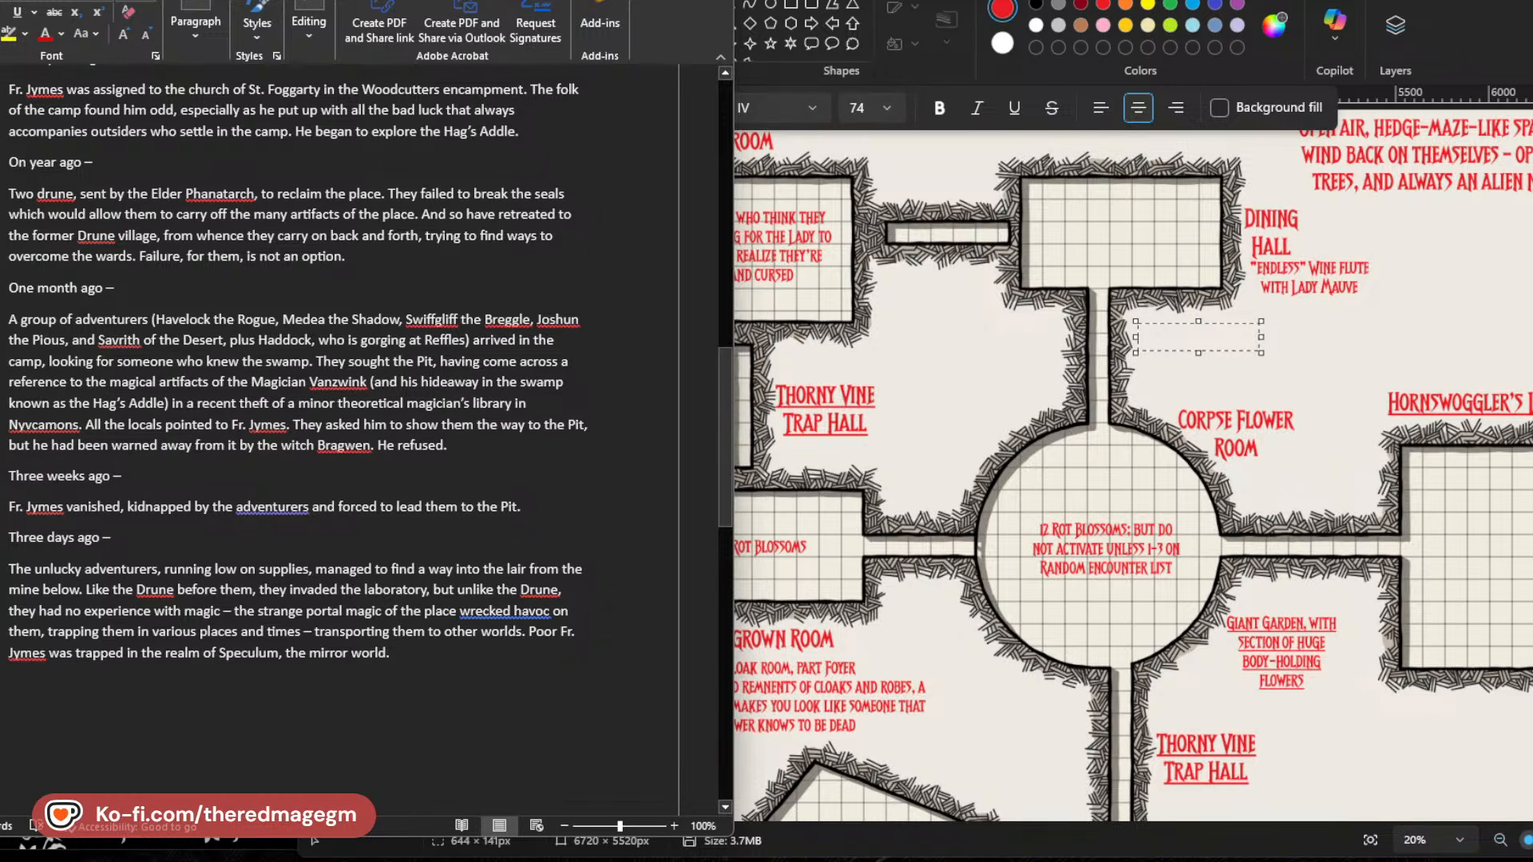
Check the spelling of Rafflesia on the map and correct the word "Reffles" in the adventurer list.
scroll(1308, 423, down, 4)
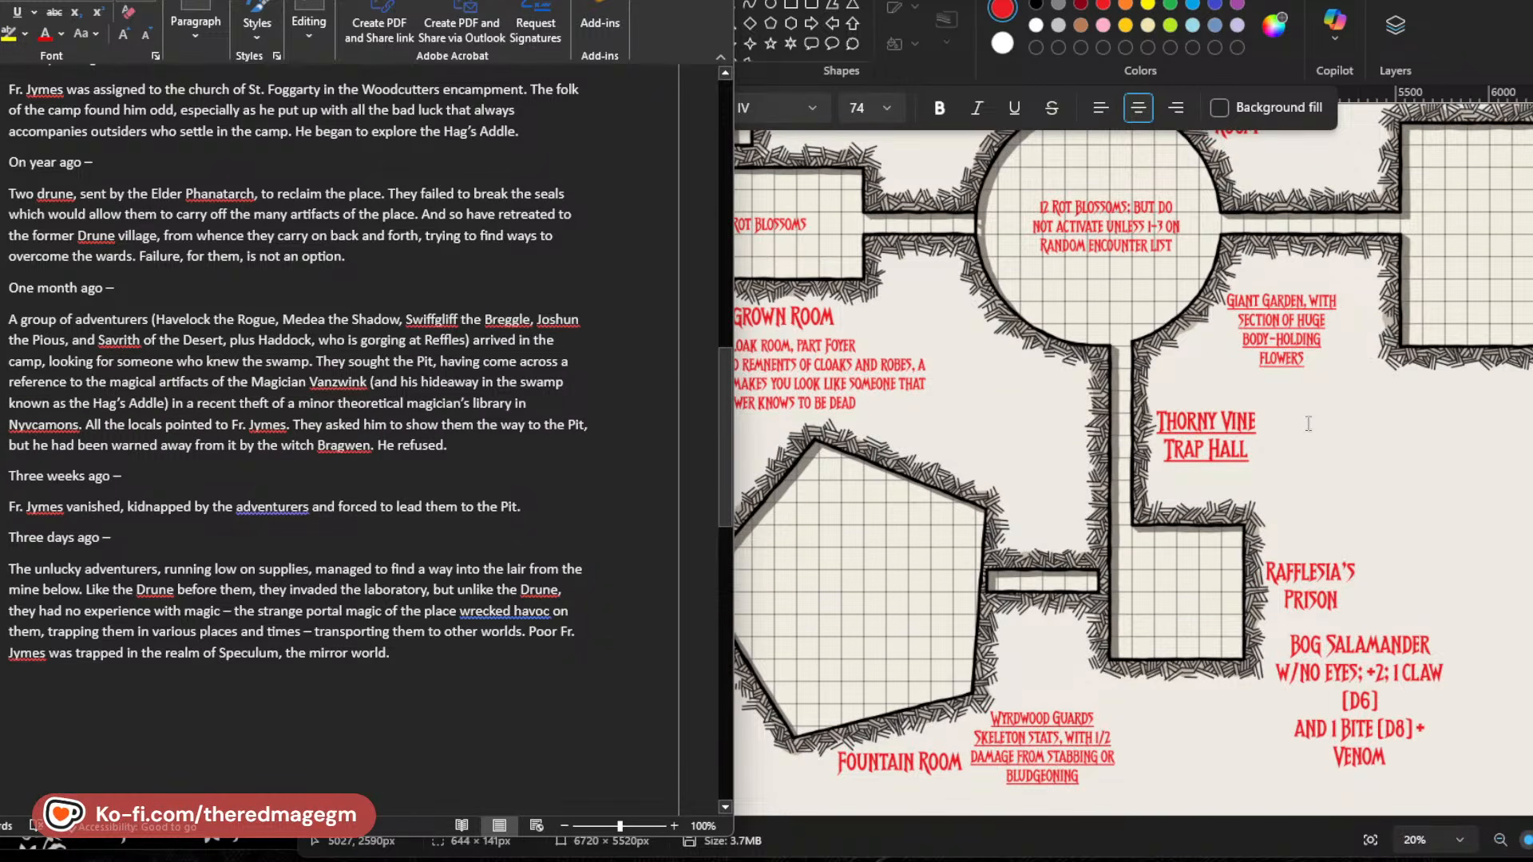
click(434, 343)
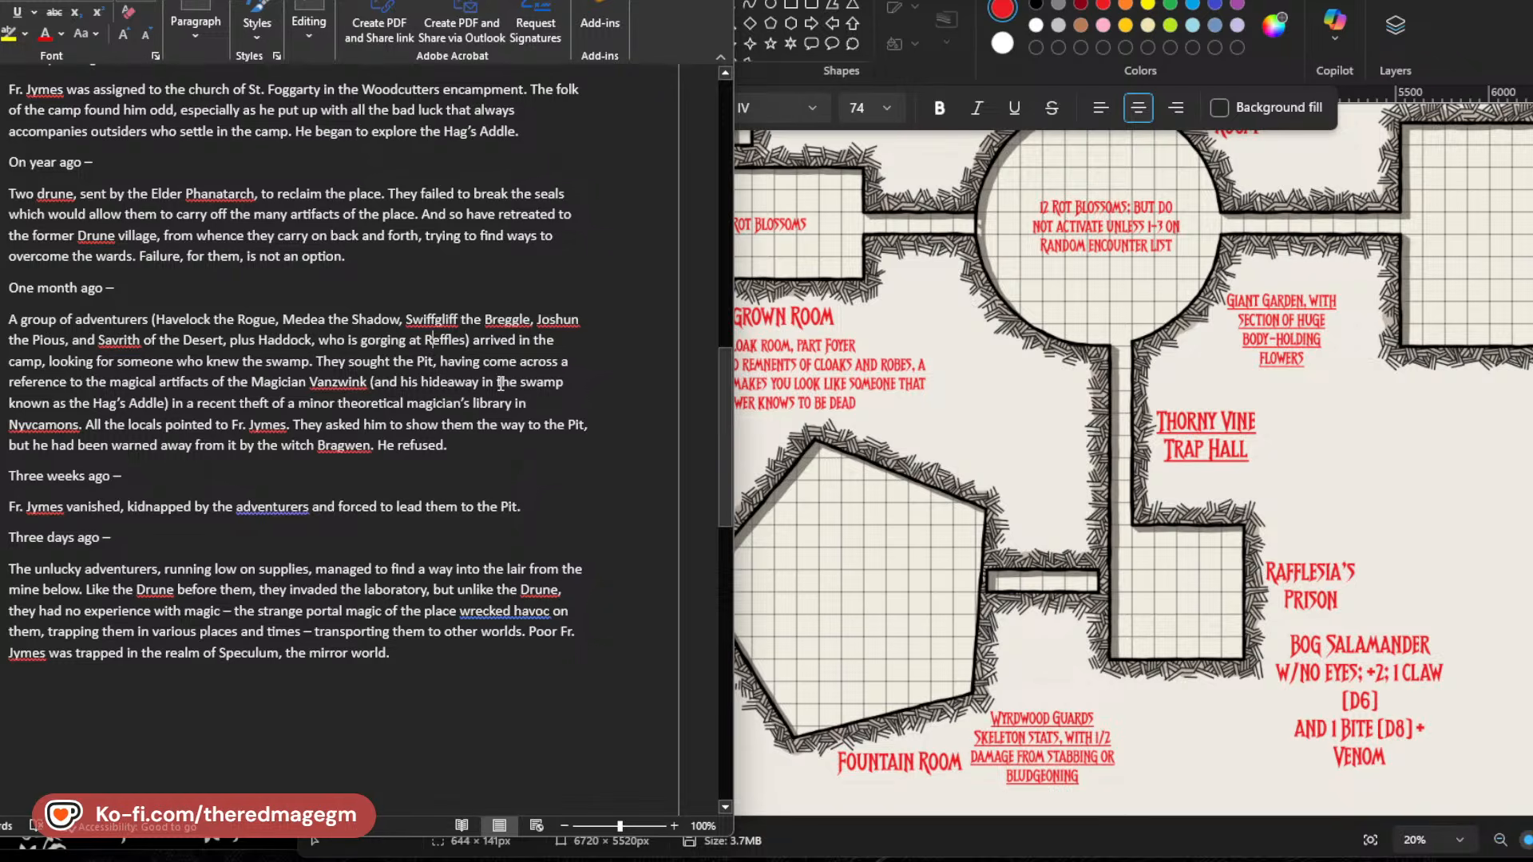
key(Delete)
text(agica)
Return to the map and fill the open text box with "Haddock the Fighter, gorging helplessly on the cursed feast still gracing the many long tables".
click(622, 0)
scroll(1280, 474, up, 1)
scroll(1280, 474, up, 2)
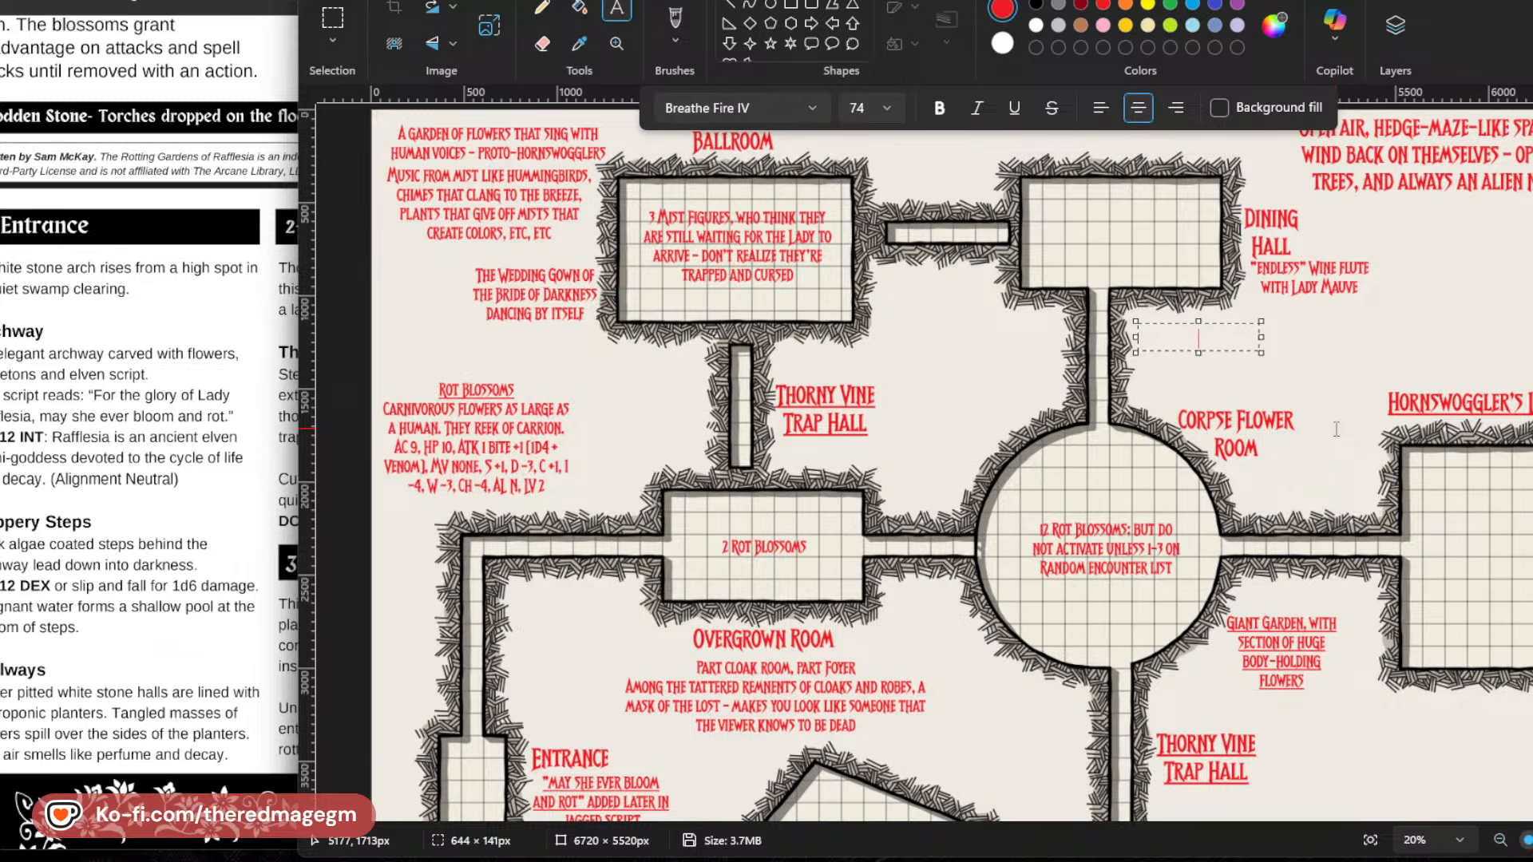
text(Haddock the Fighter,)
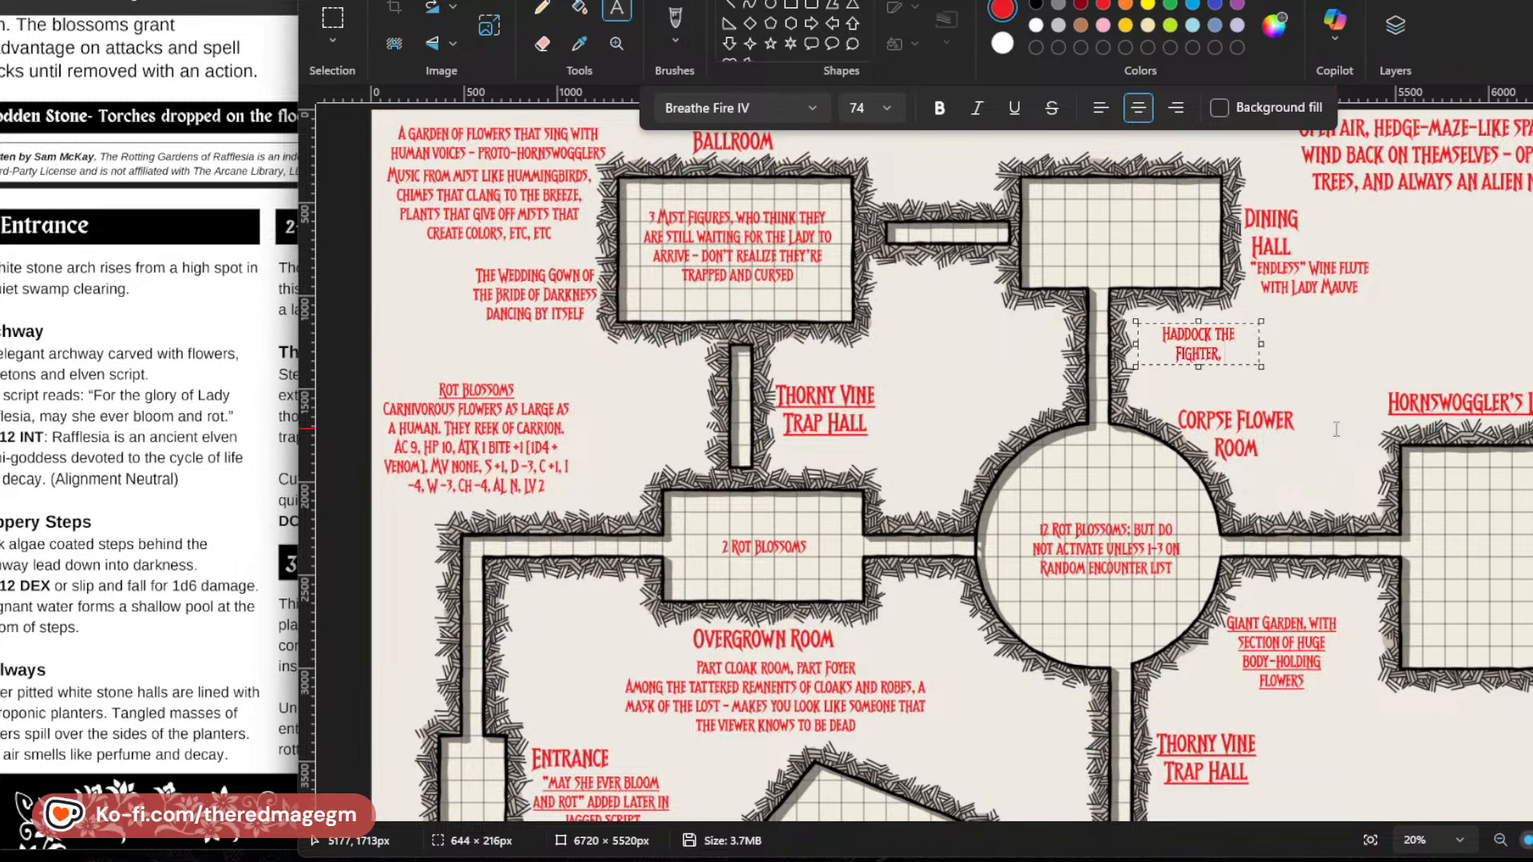
text( Gorging)
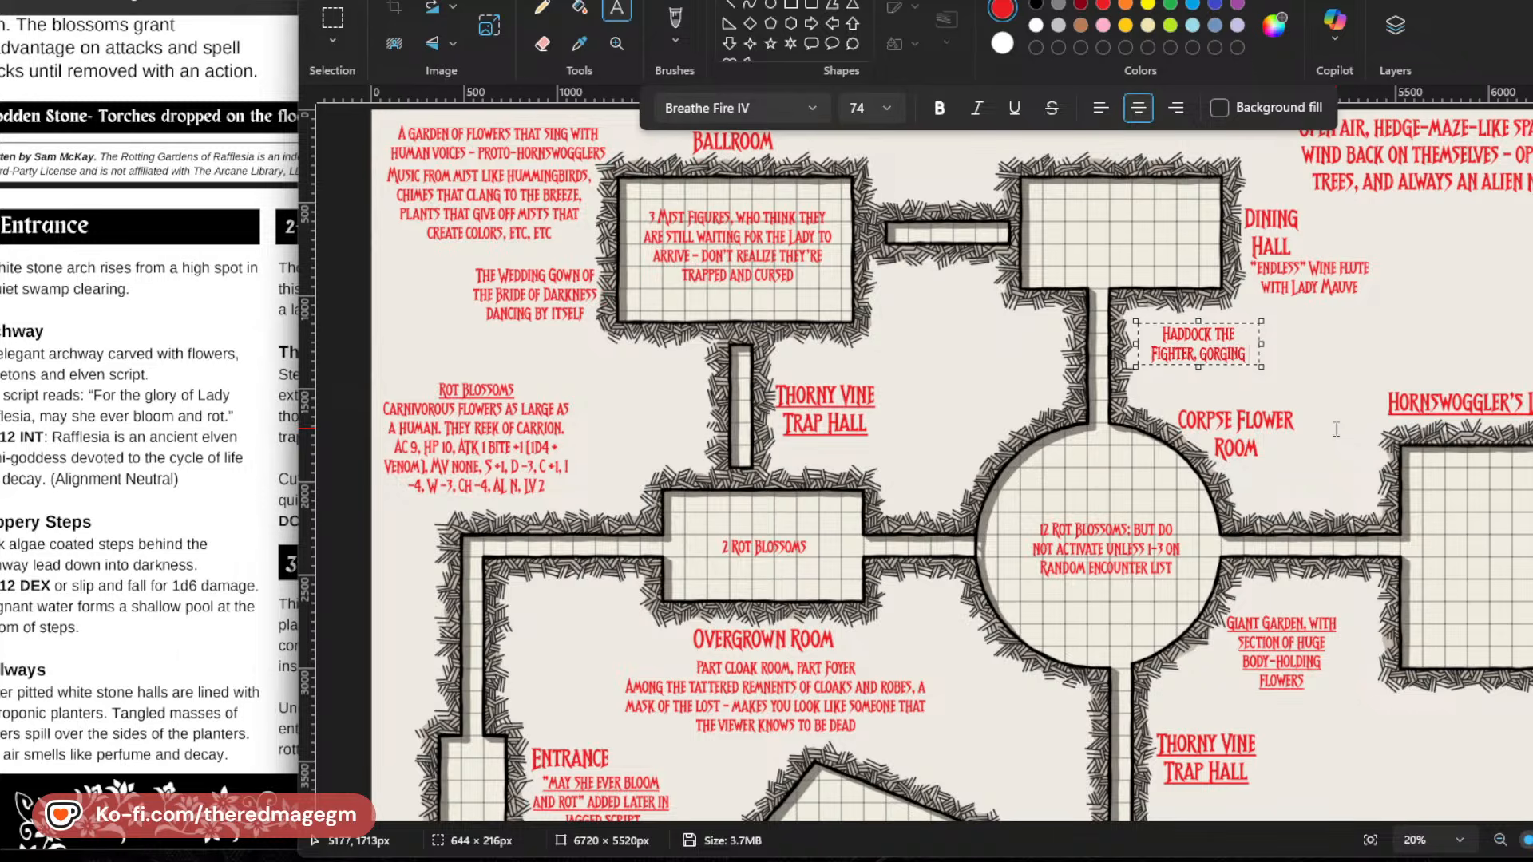
text( Helplessley)
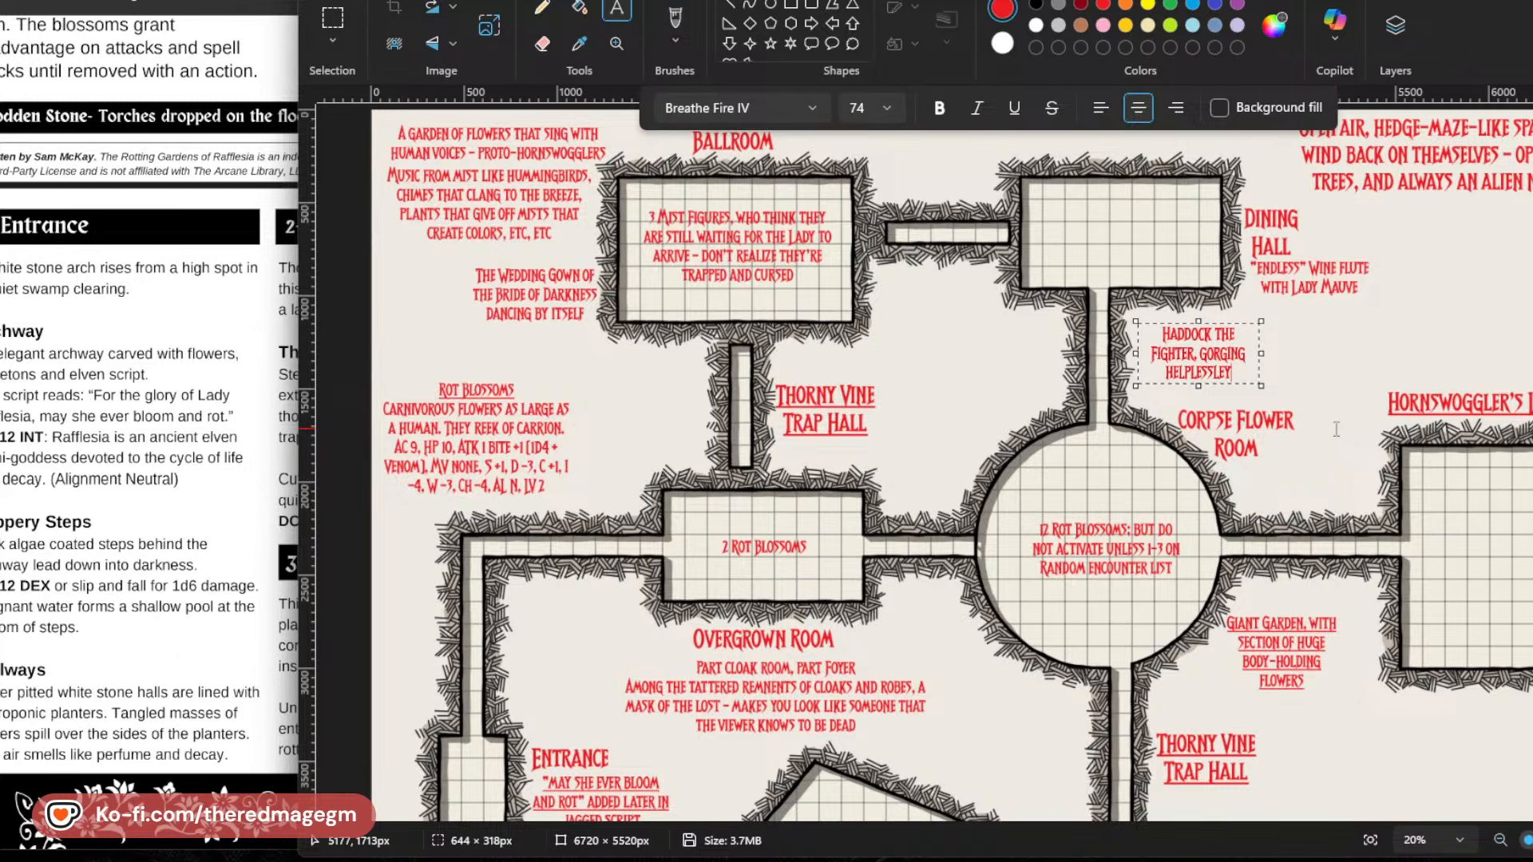
key(BackSpace)
key(BackSpace)
text(y on the)
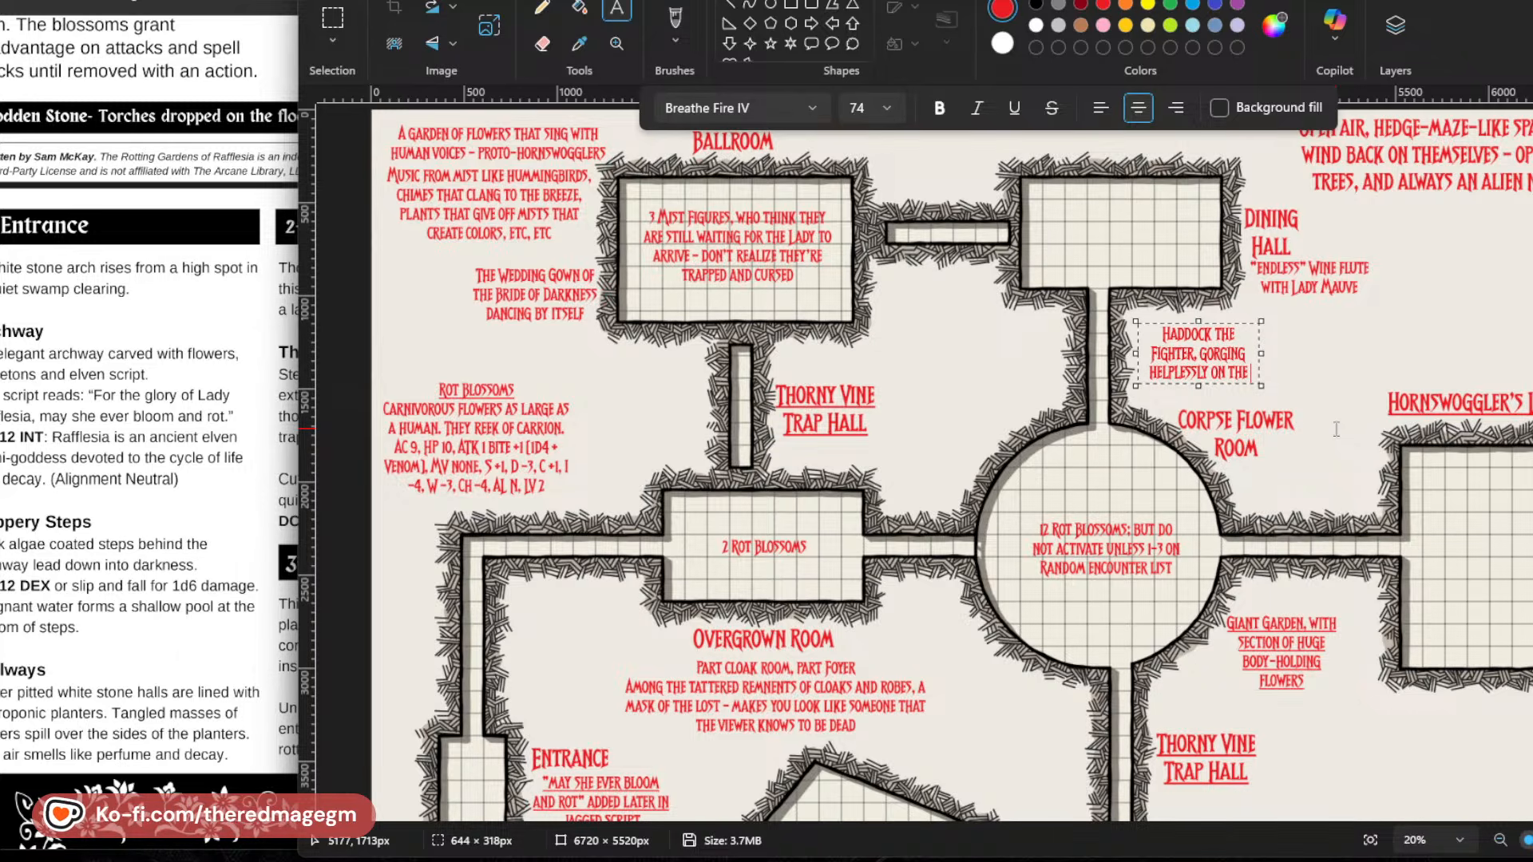
text( cursed feast)
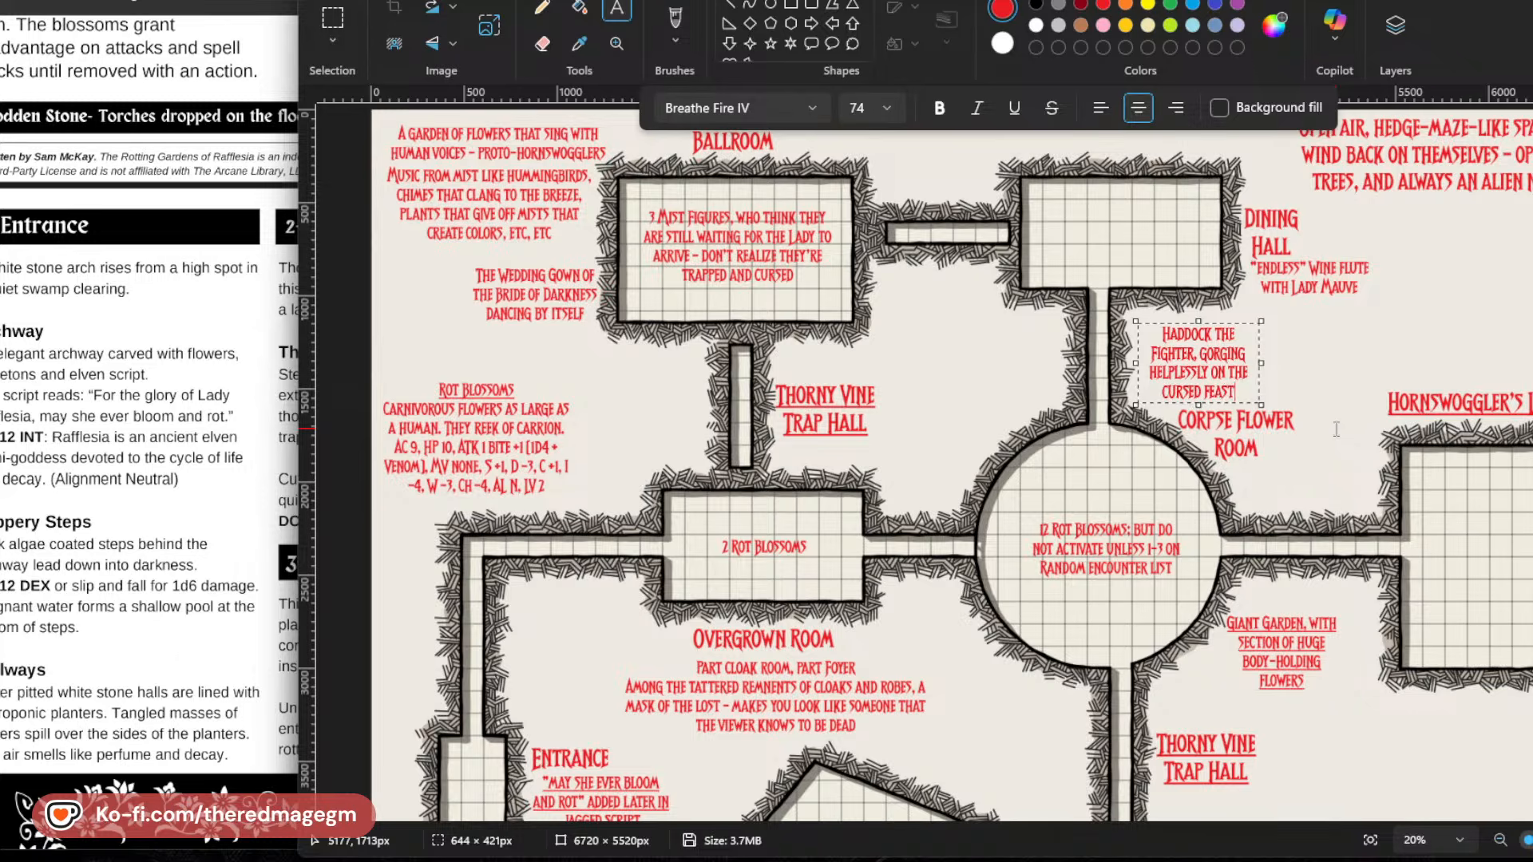
text( still)
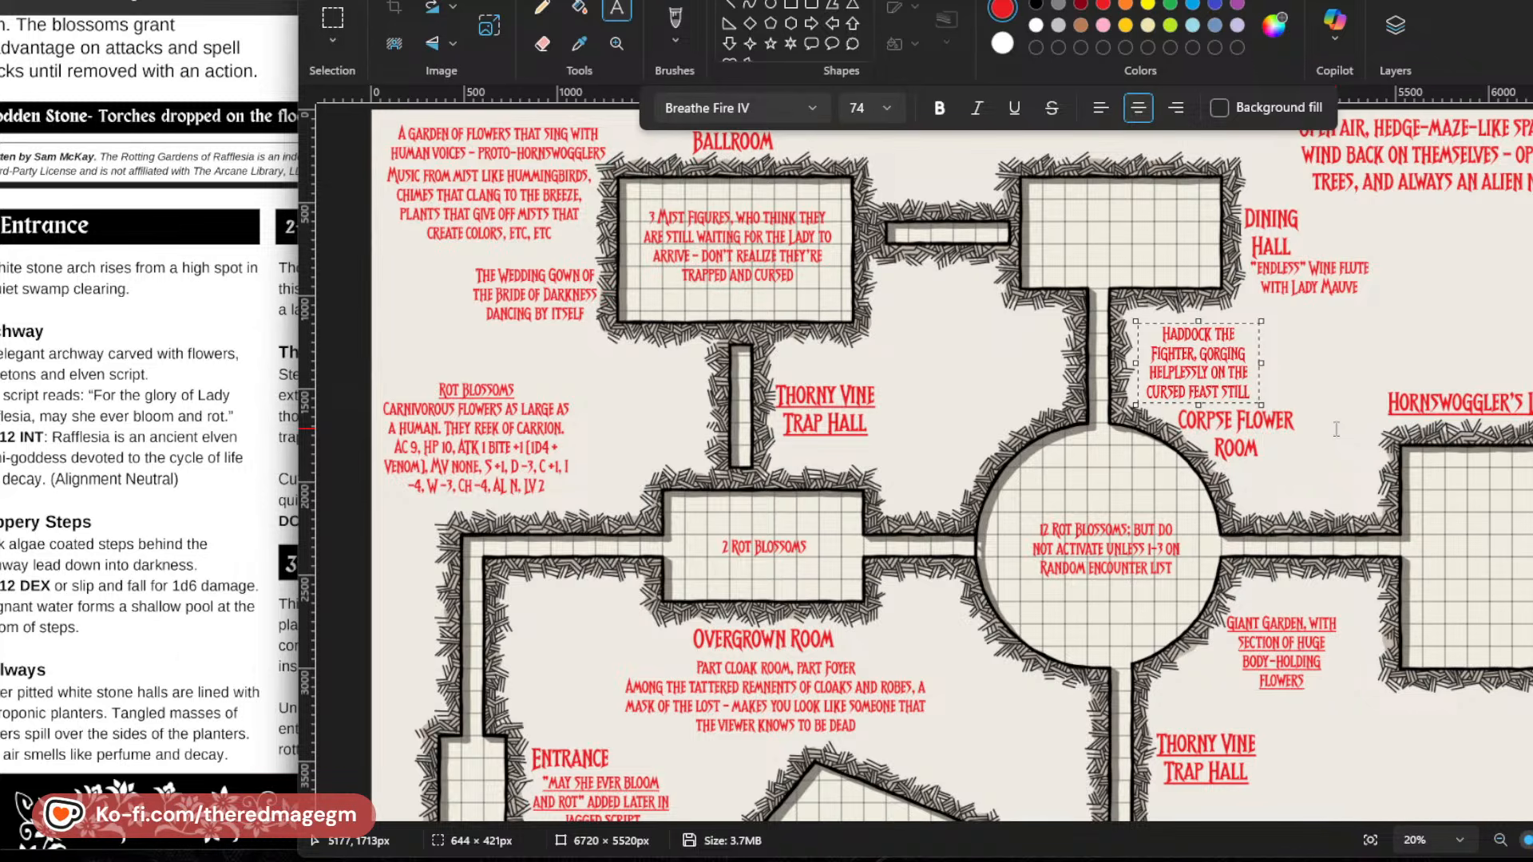
text( gracing the many)
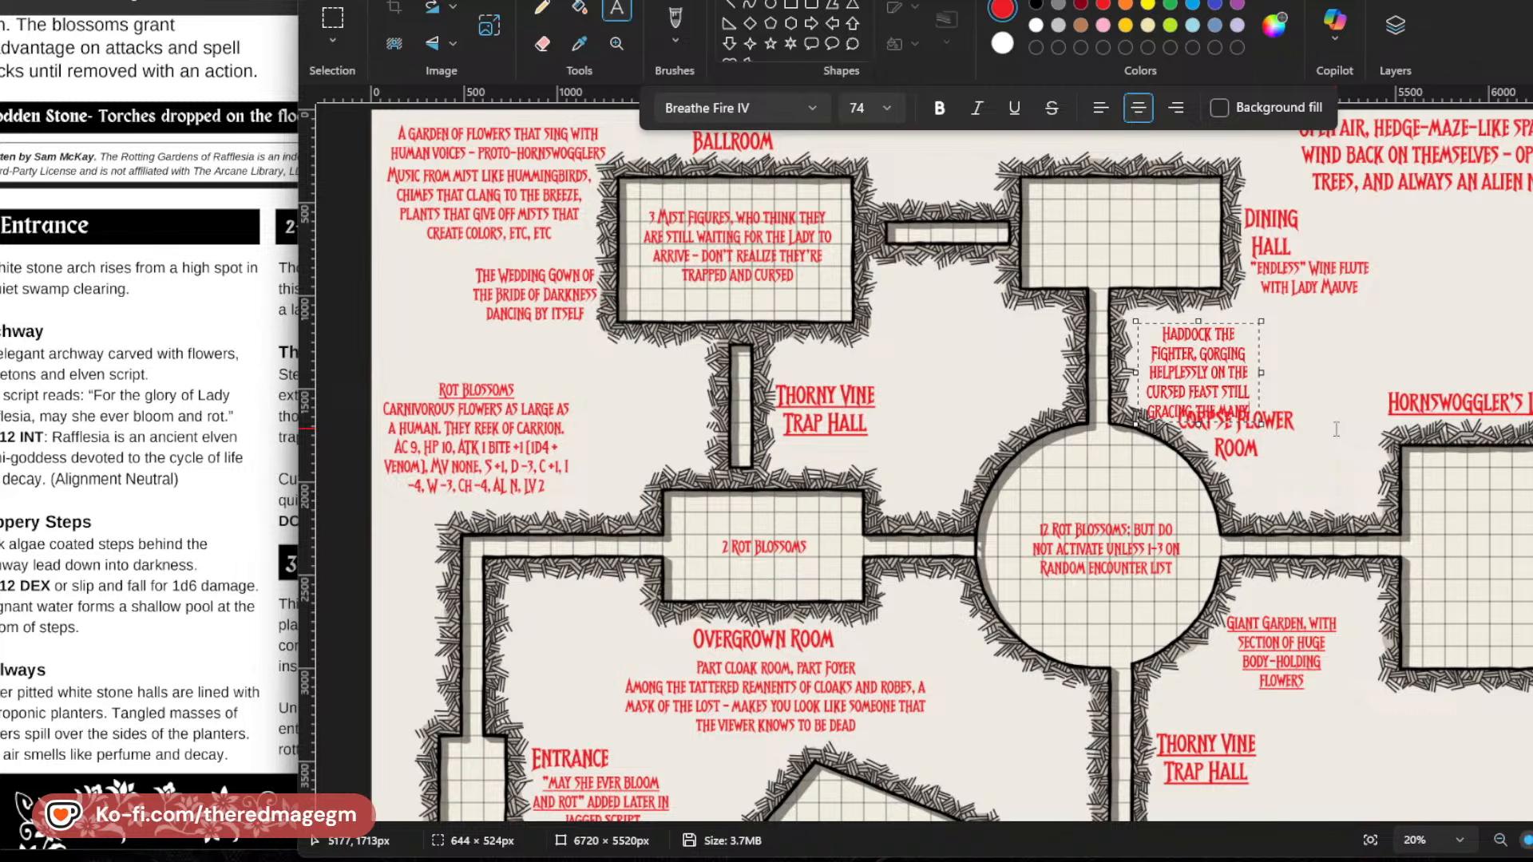
text( long tables)
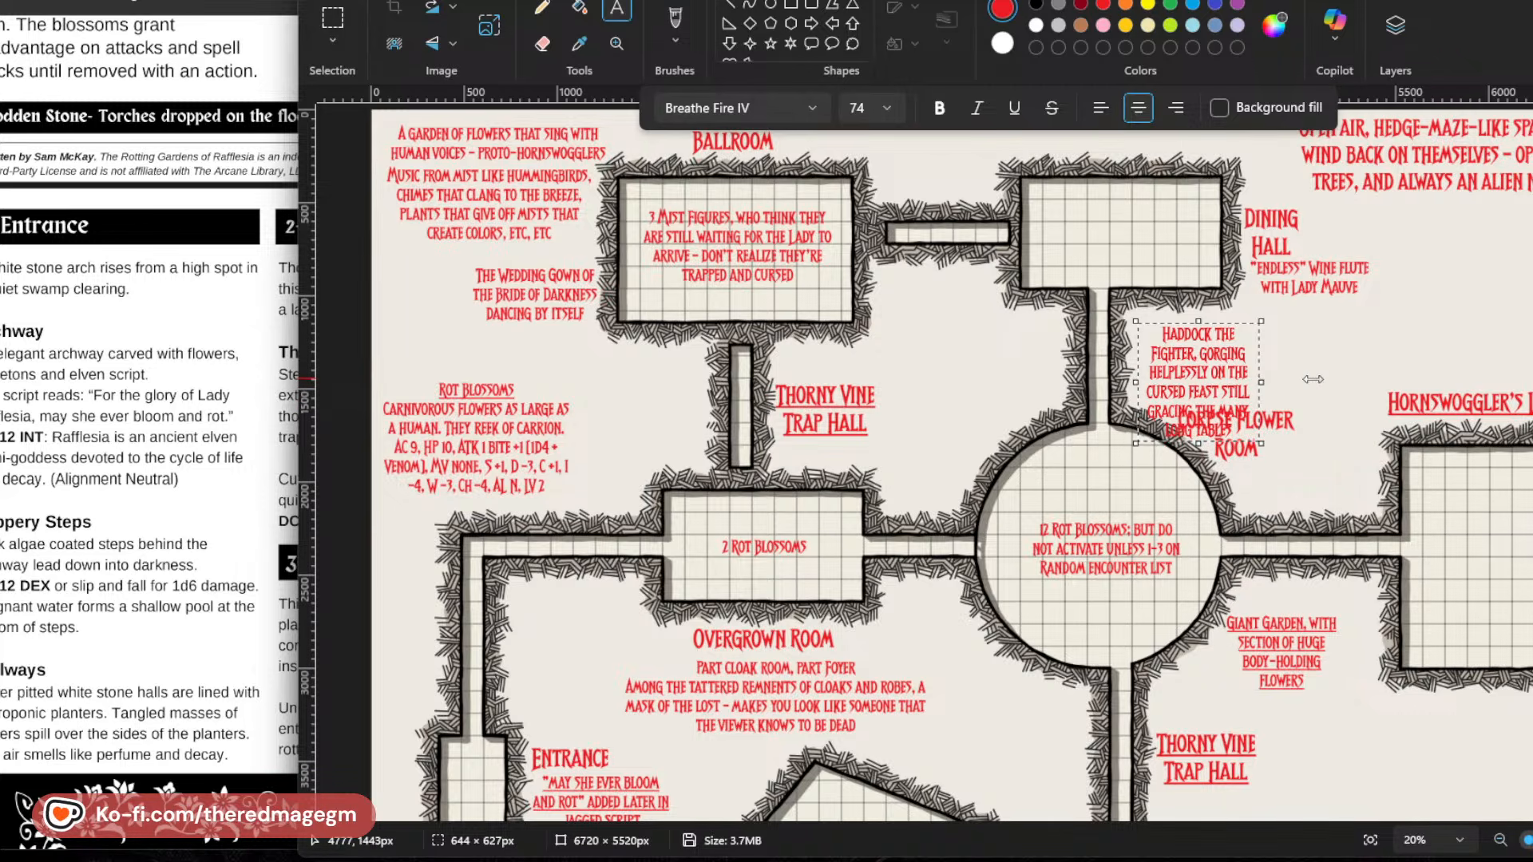
Resize the Haddock note's text box to about 1565 × 230 px and nudge it slightly up and left.
drag(1261, 381, 1431, 377)
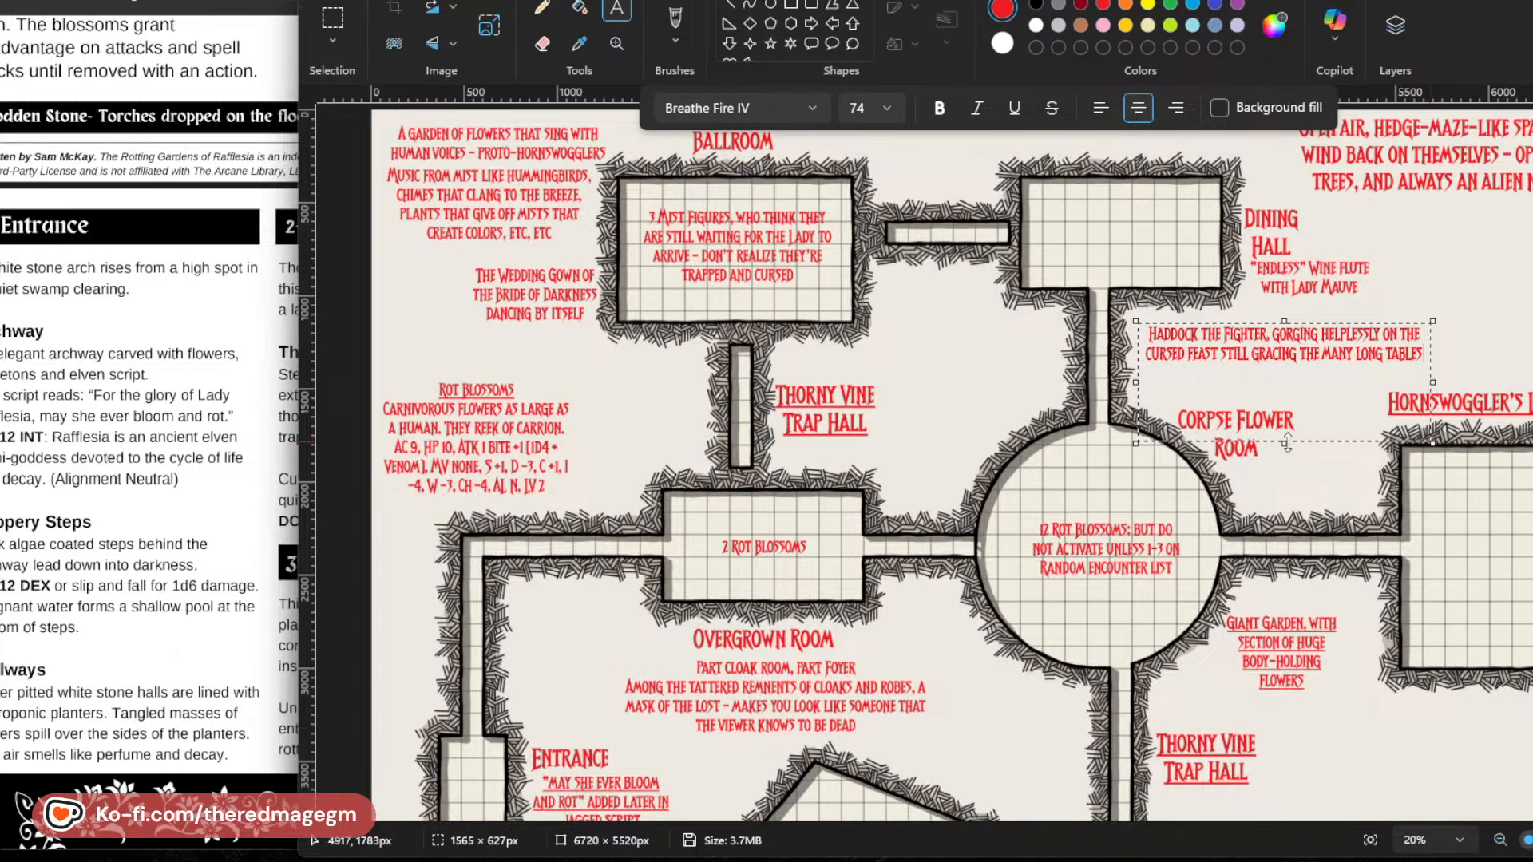
drag(1287, 444, 1285, 369)
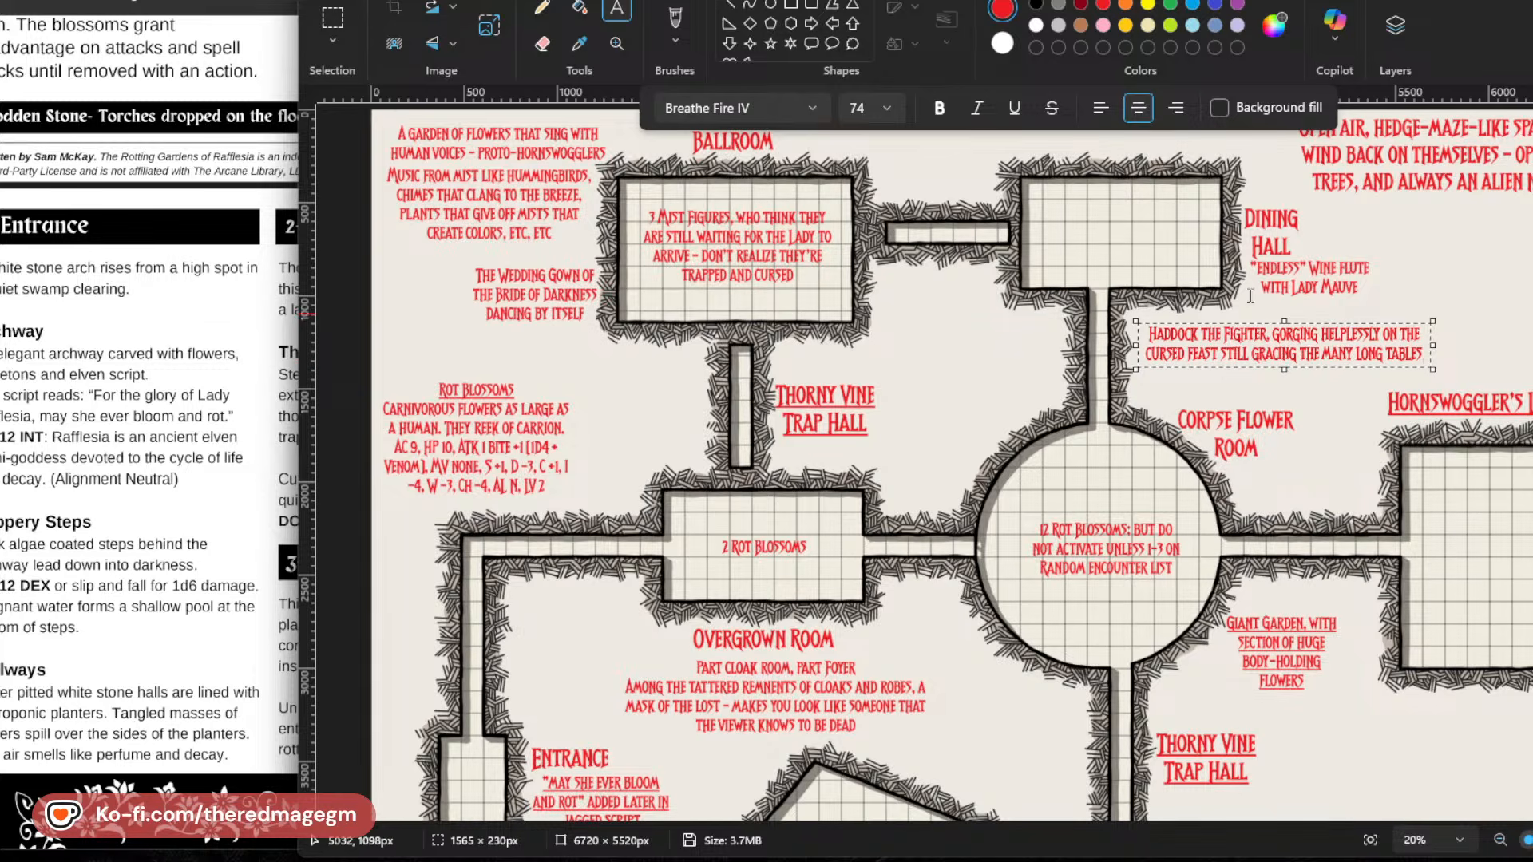
drag(1190, 323, 1185, 313)
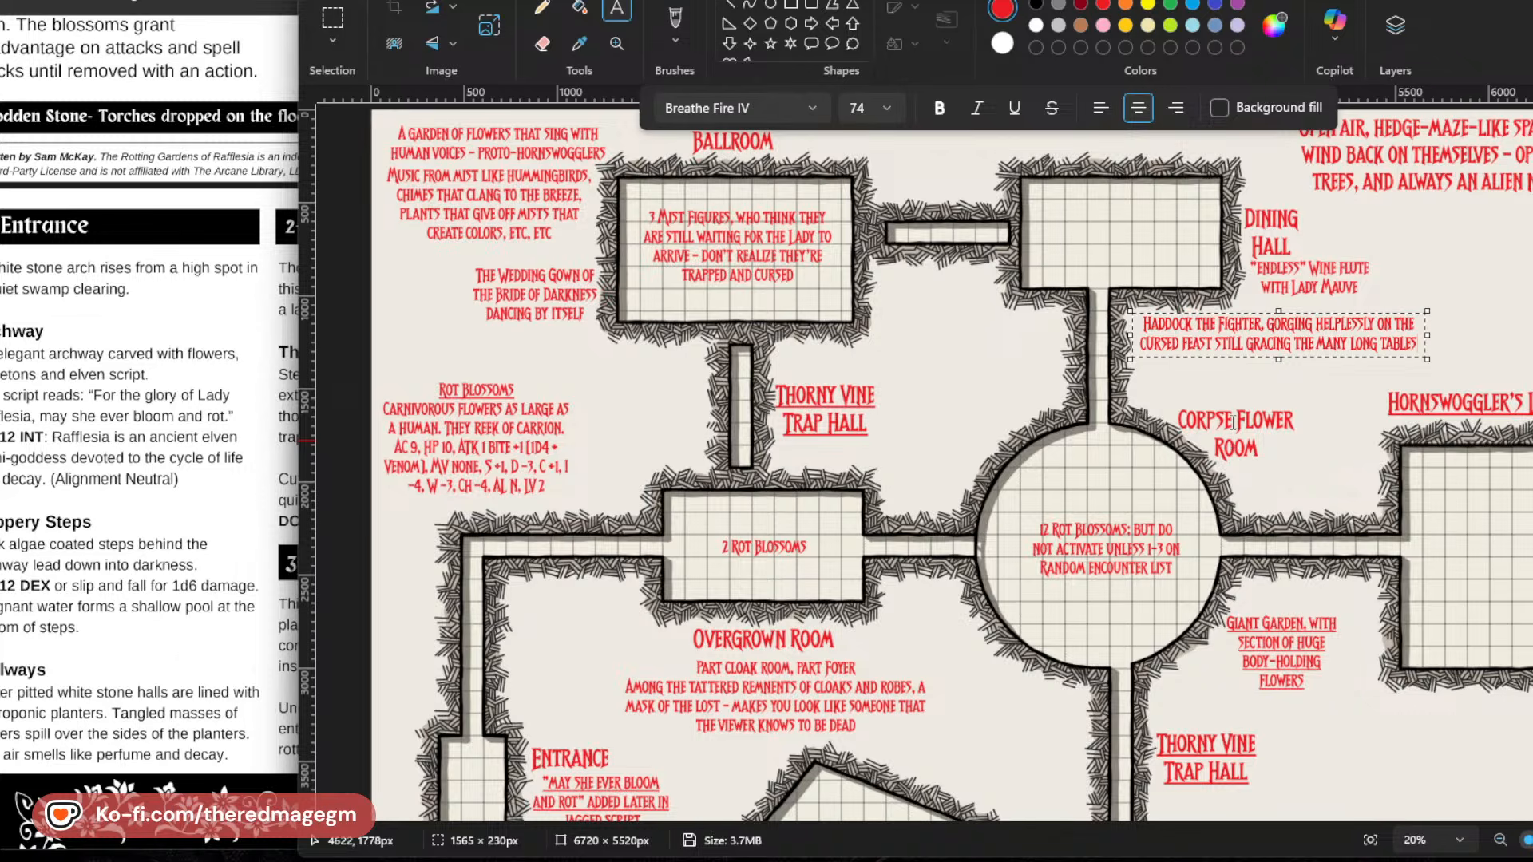
Add a note to the right of the Dining Hall wine flute text reading "Food of all kinds, but especially: Lark's Tongues in Aspic".
click(1430, 272)
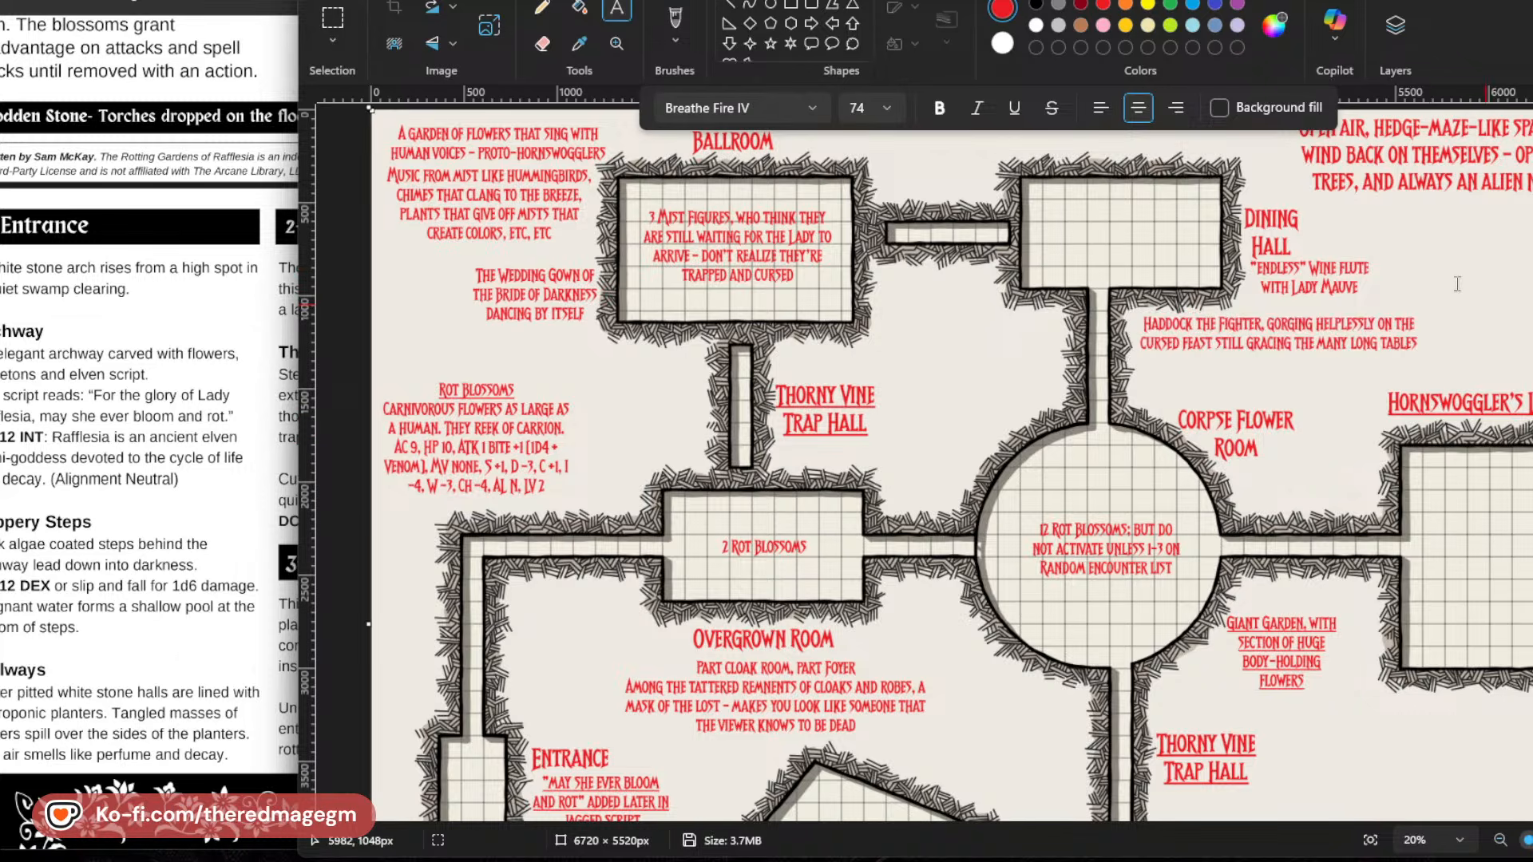
text(FOOD)
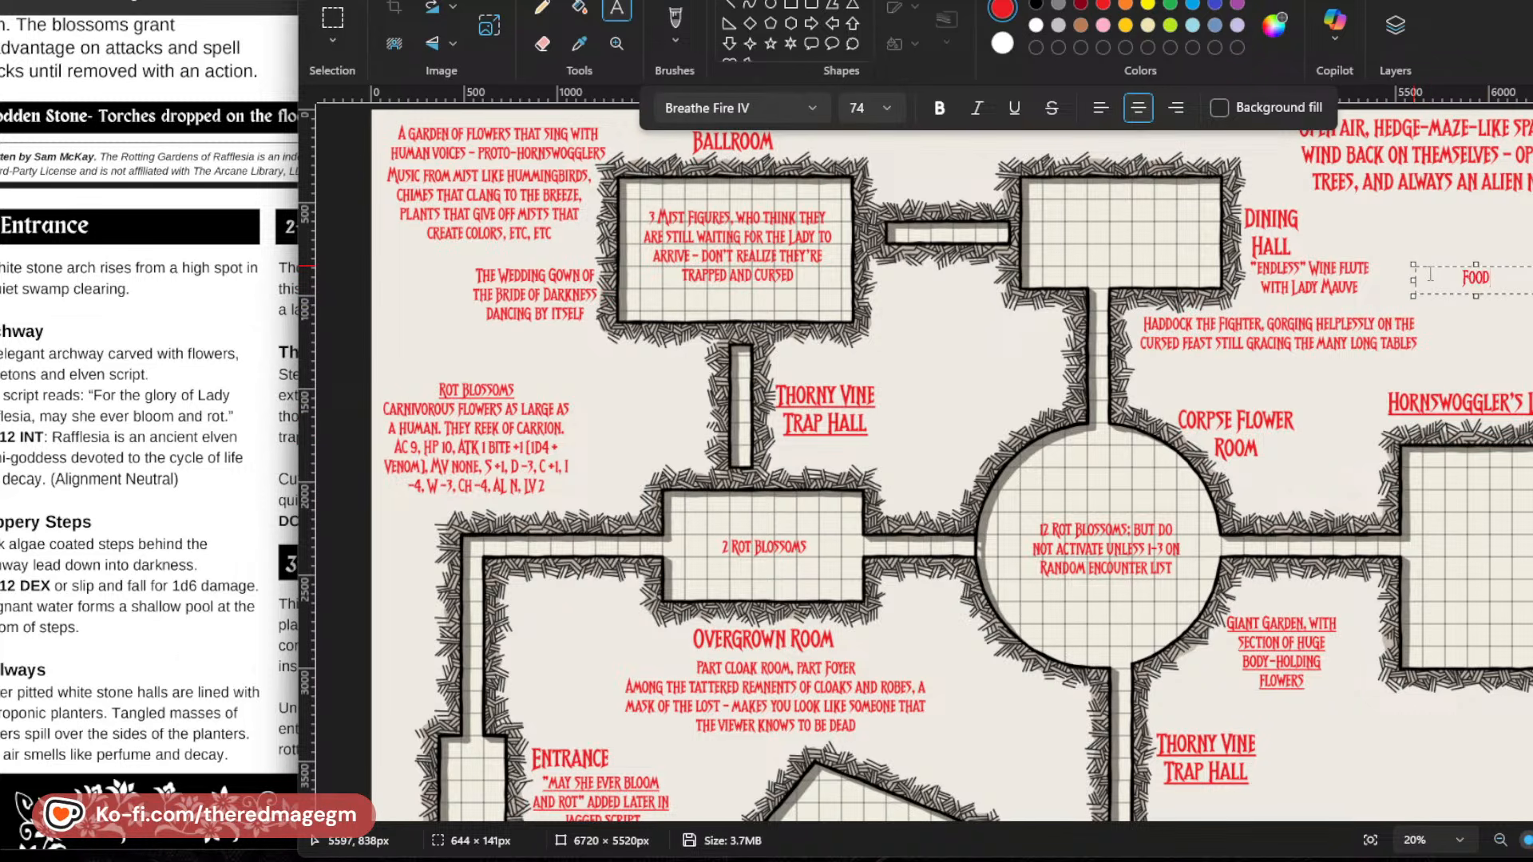
text( OF ALL KINDS,)
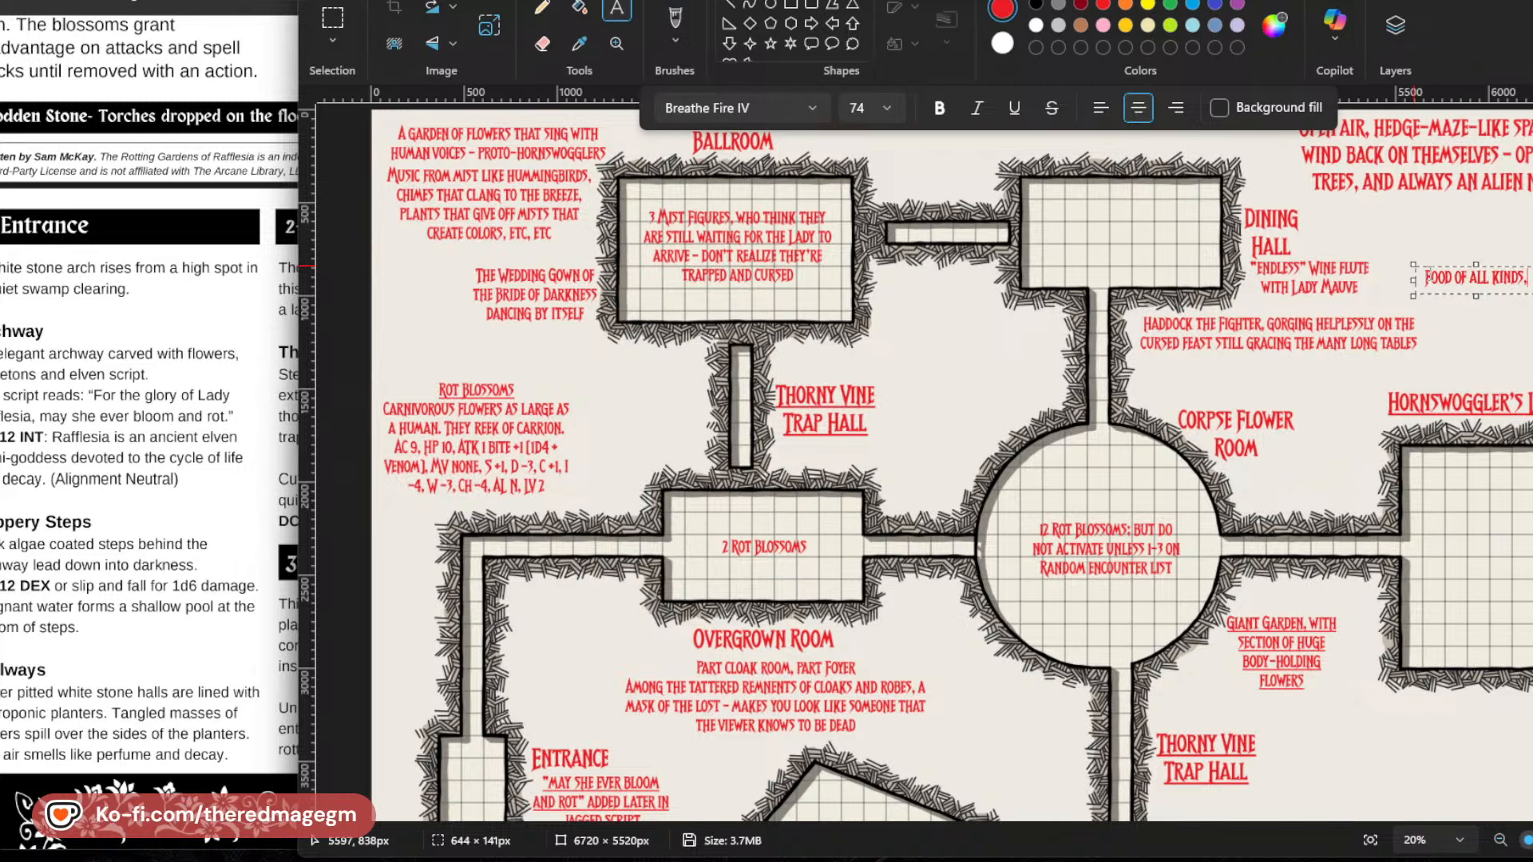
text( BUT ESPECIALLY)
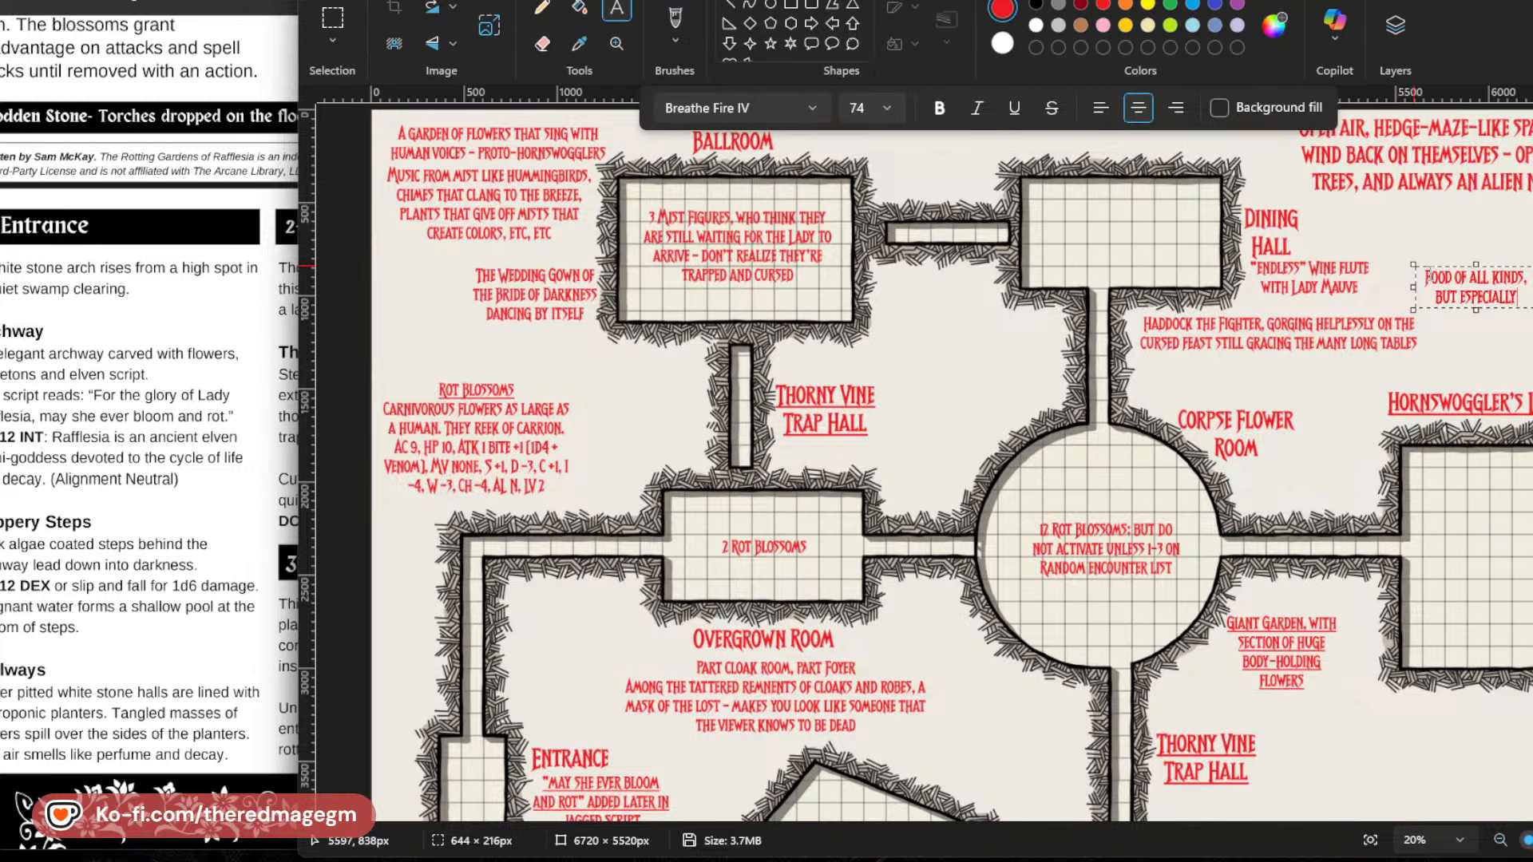
text(: LARK'S TO)
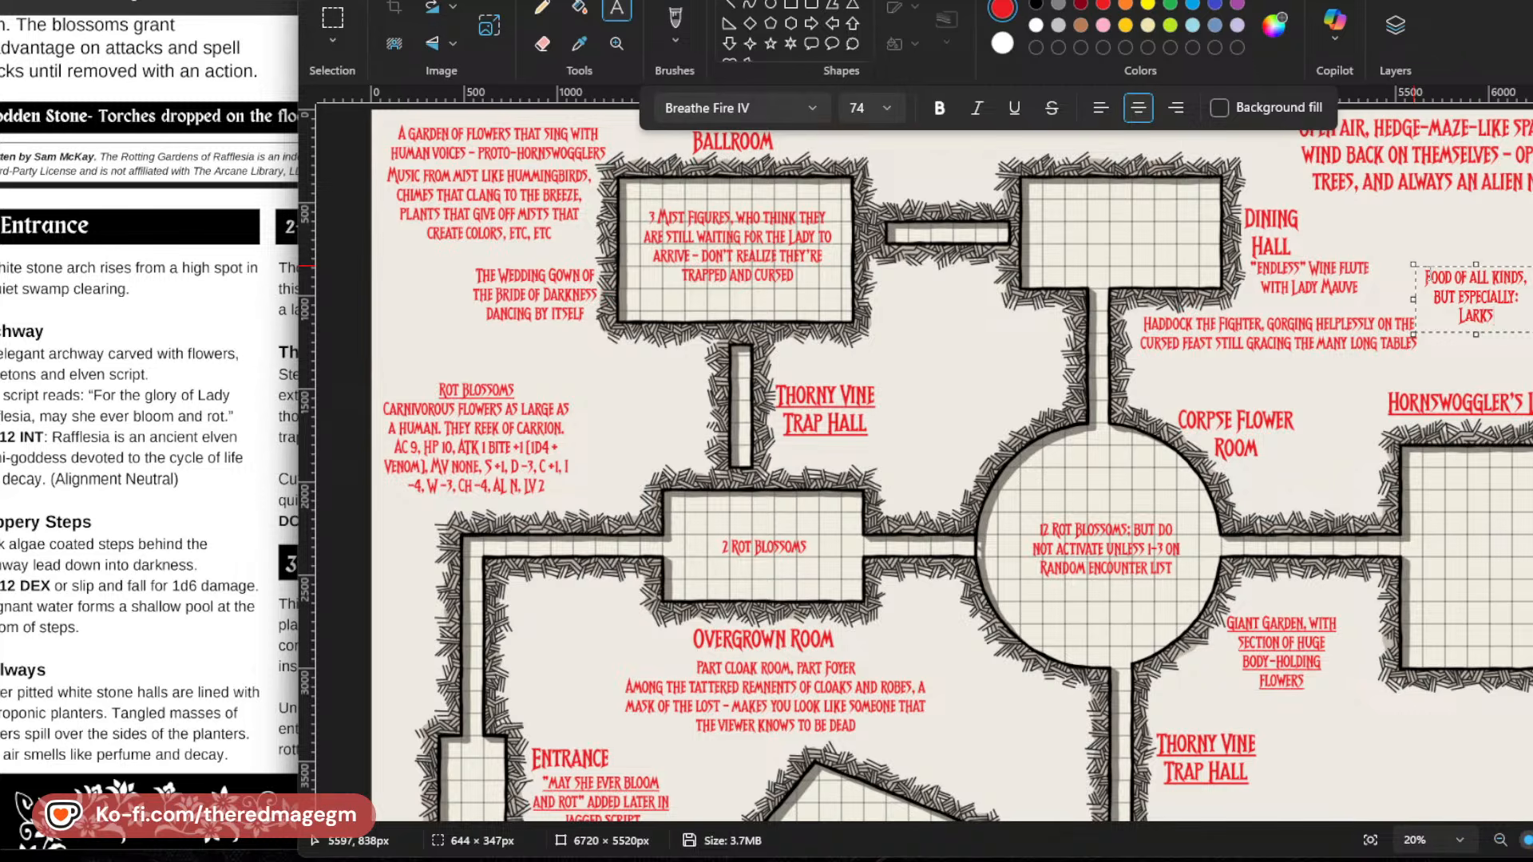
text(es in Aspic)
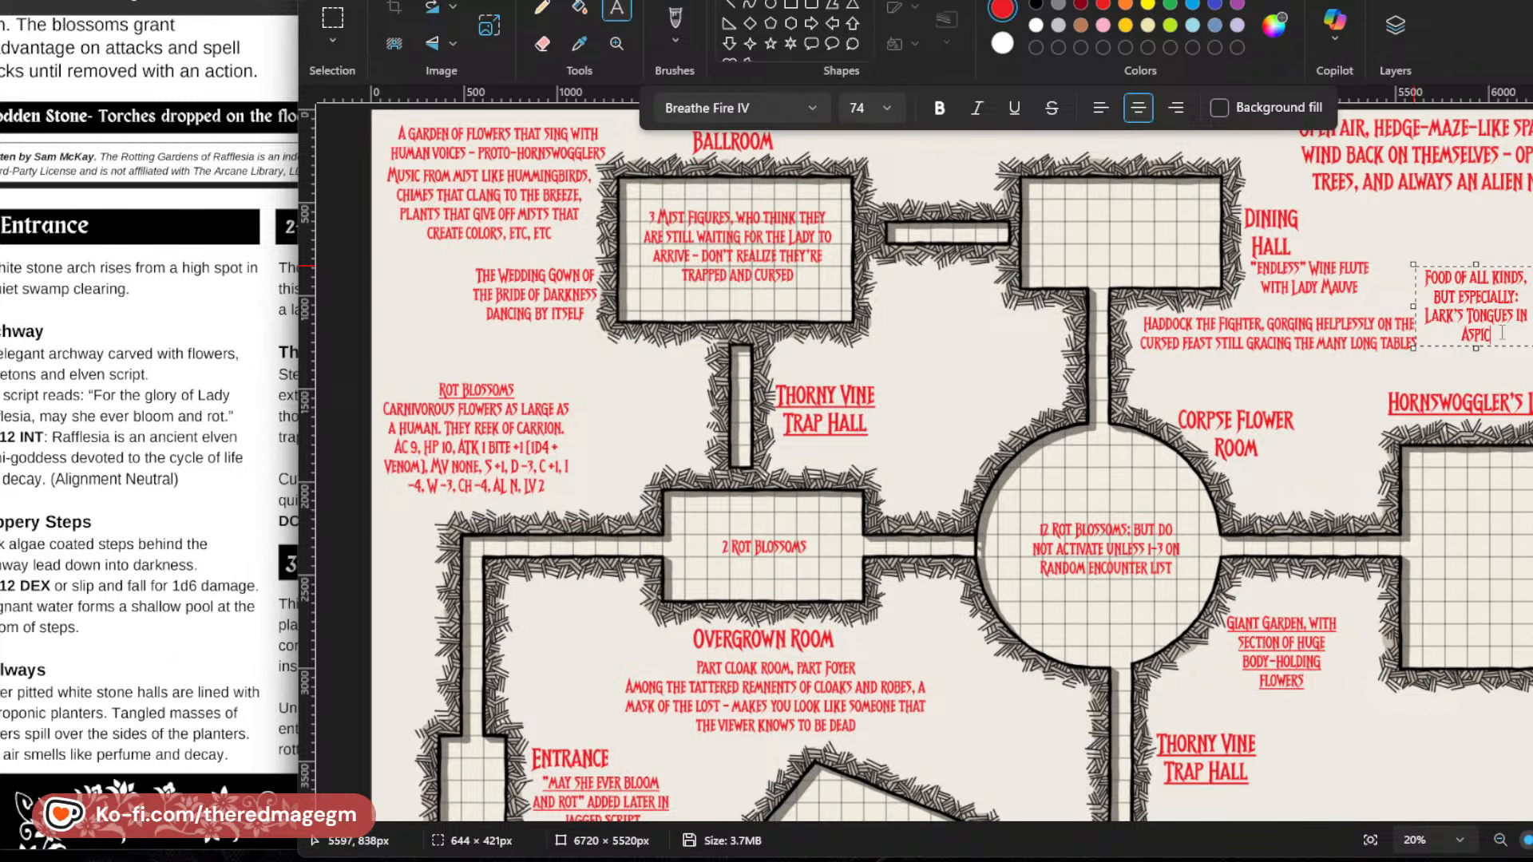
Set the font size of "Lark's Tongues in Aspic" in the food note to 50.
drag(1502, 332, 1424, 317)
click(855, 120)
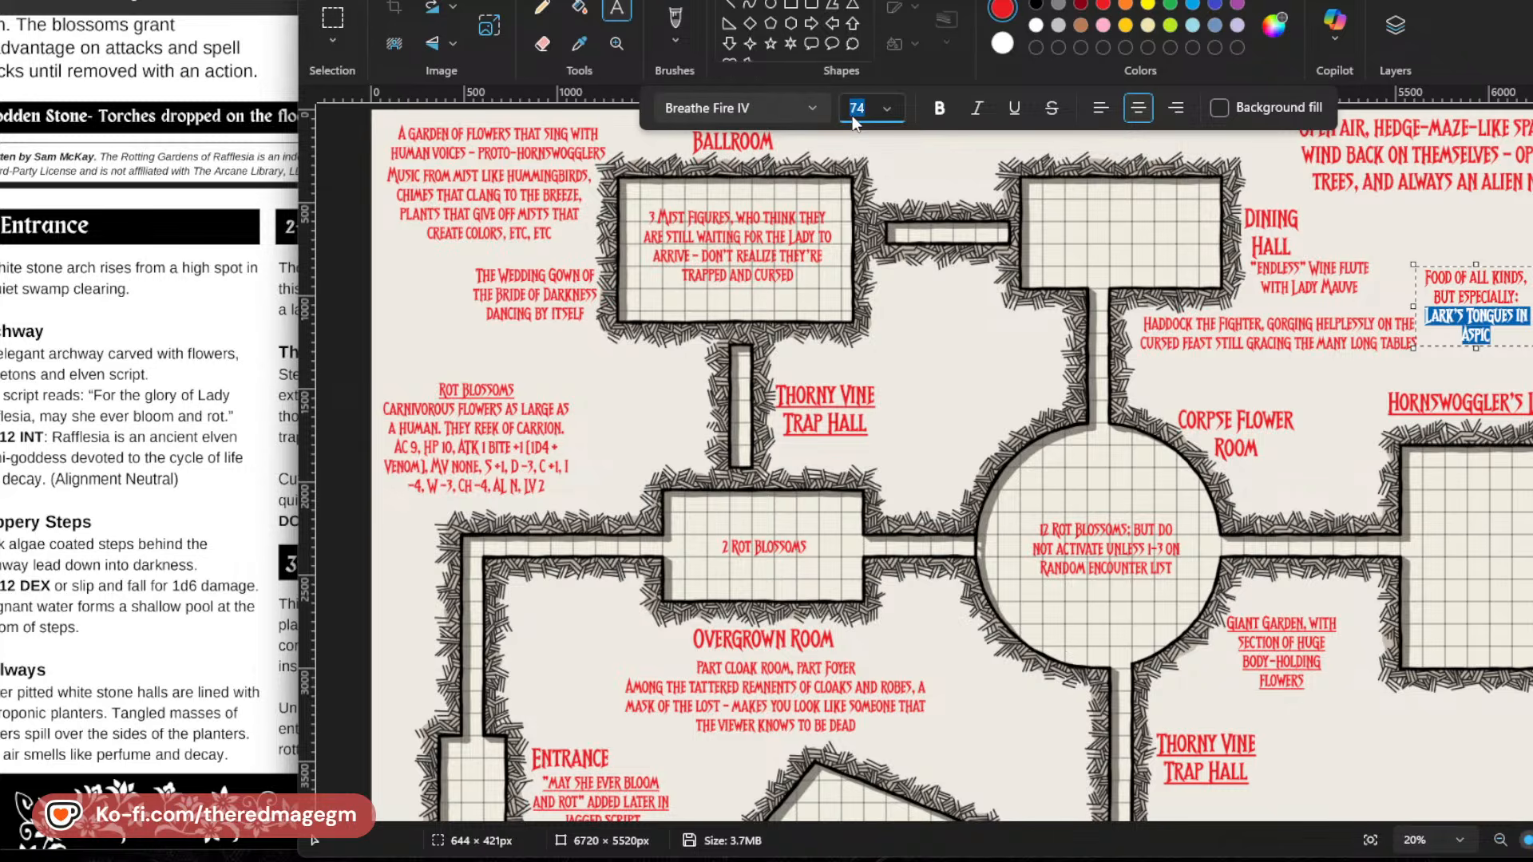
text(50)
key(Return)
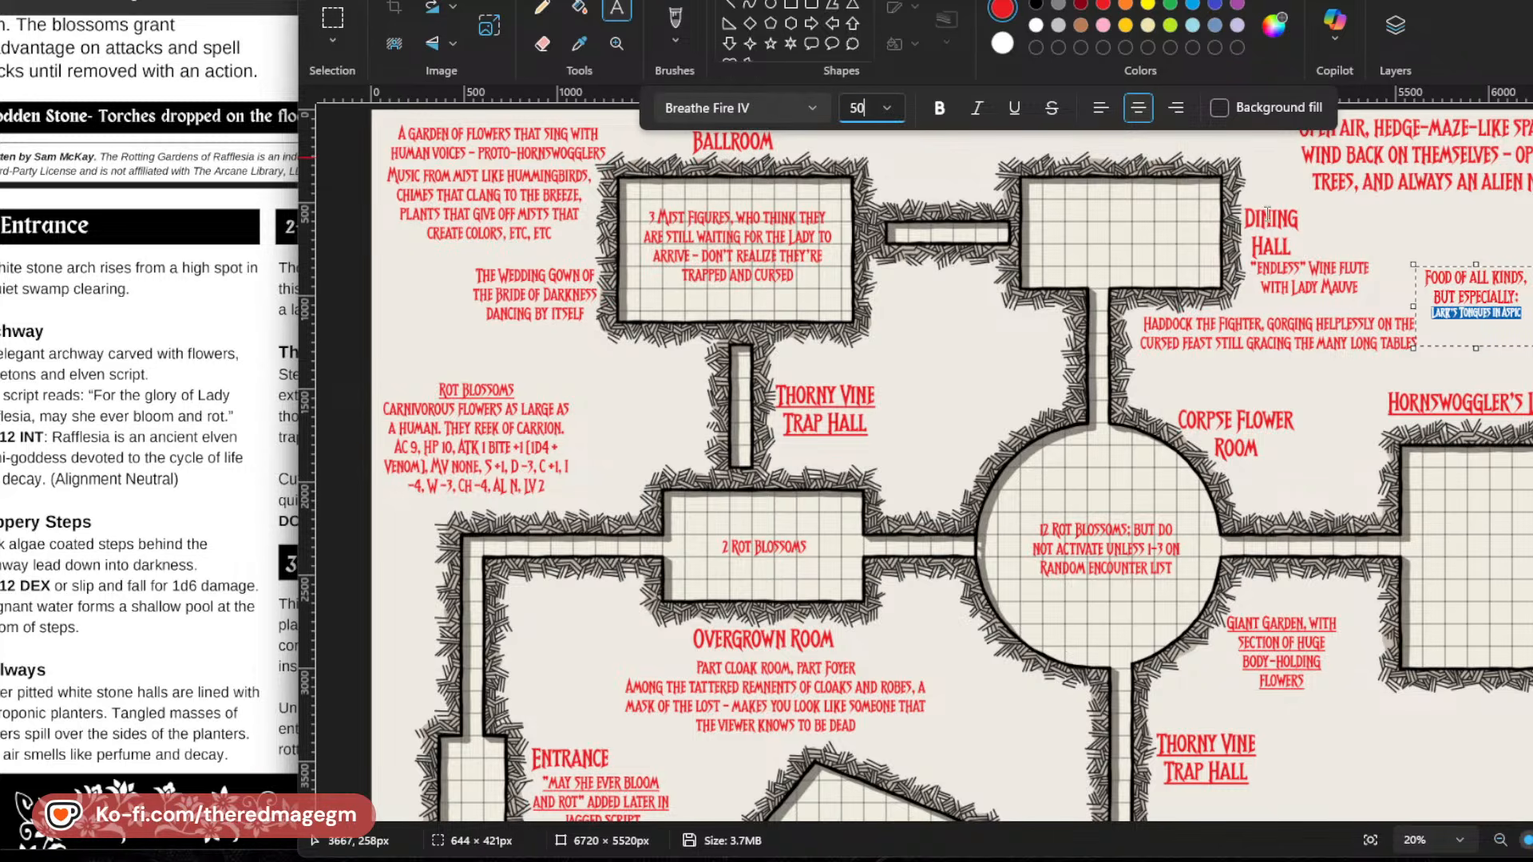
Left-align the whole food note and widen its text box to about 1195 px.
click(1100, 107)
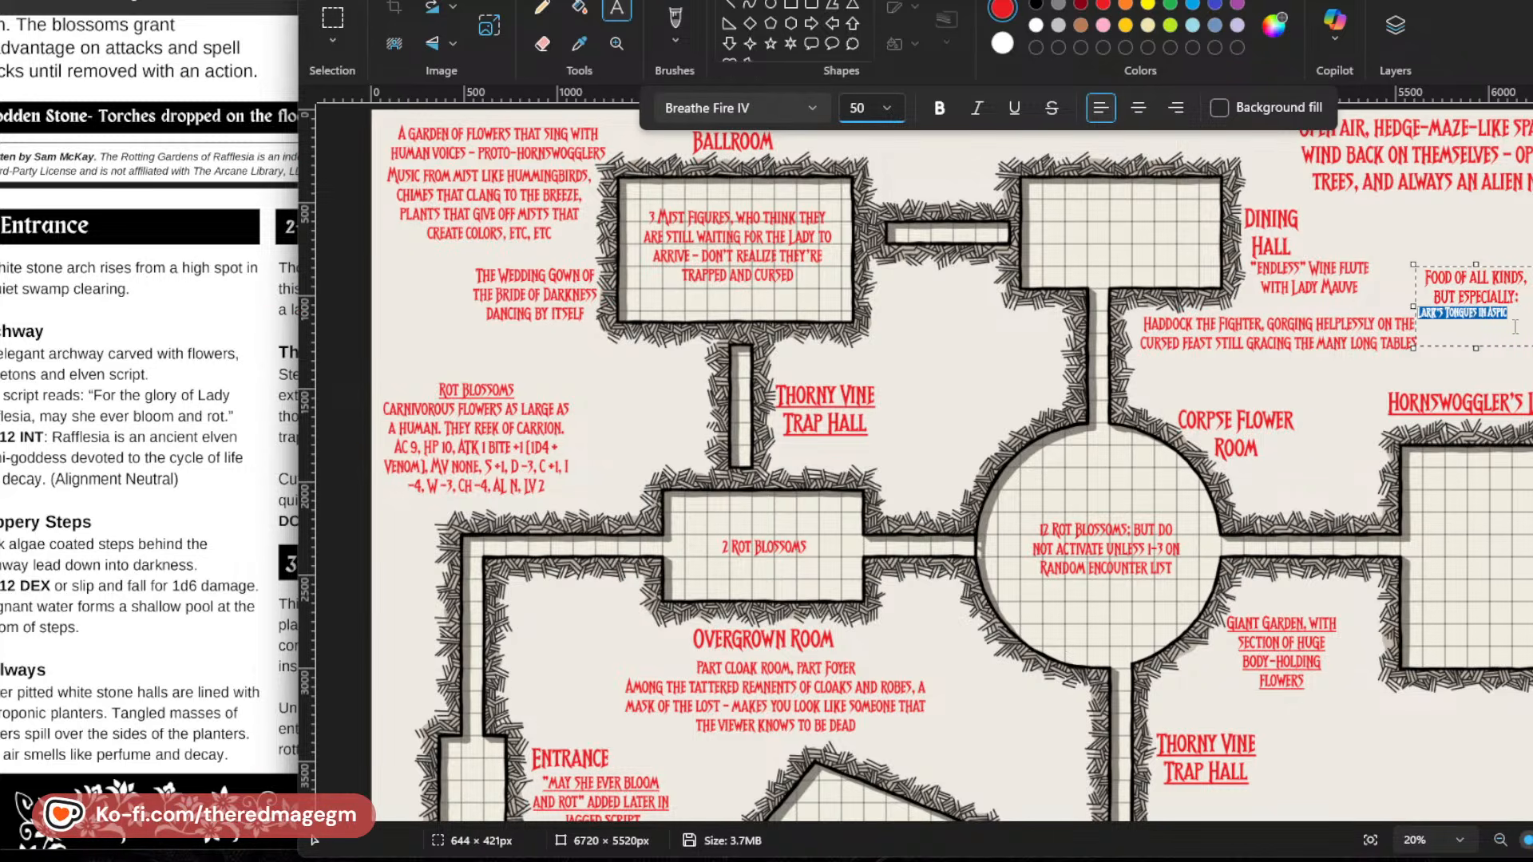
key(ctrl+a)
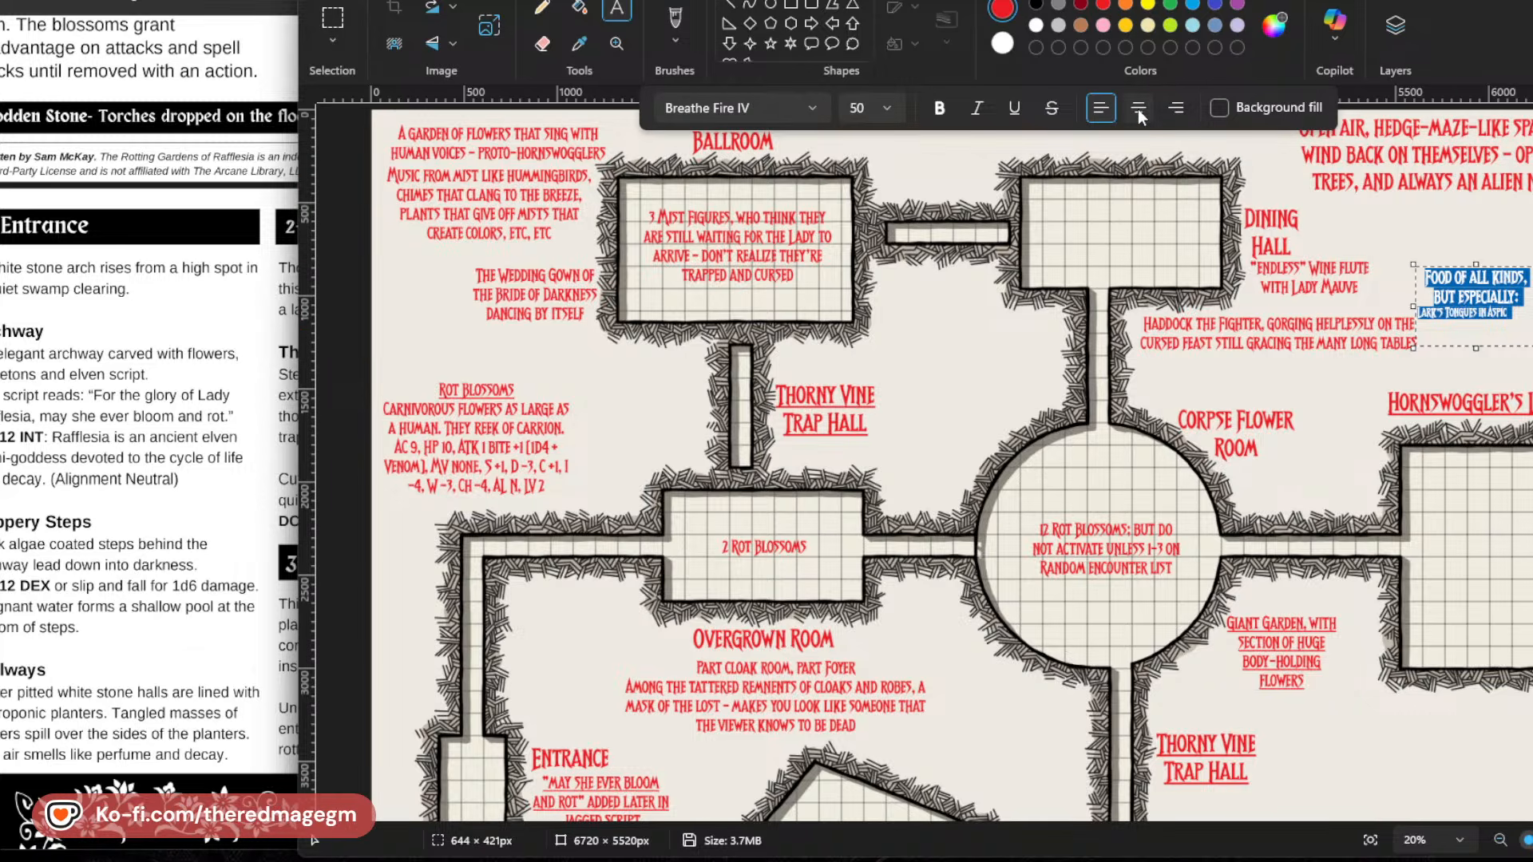
click(1101, 108)
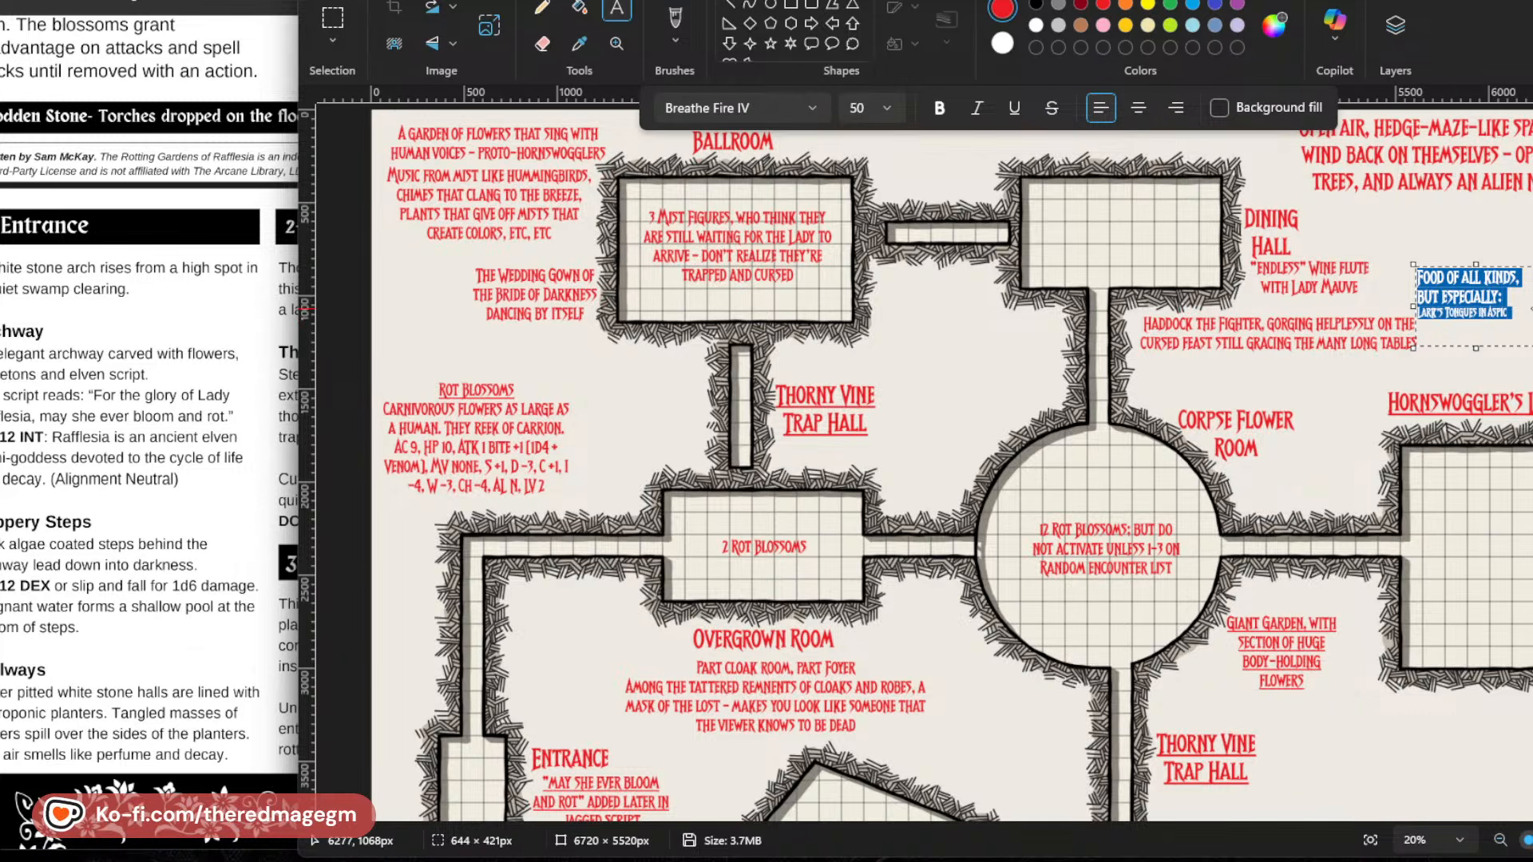
drag(1531, 308, 1532, 303)
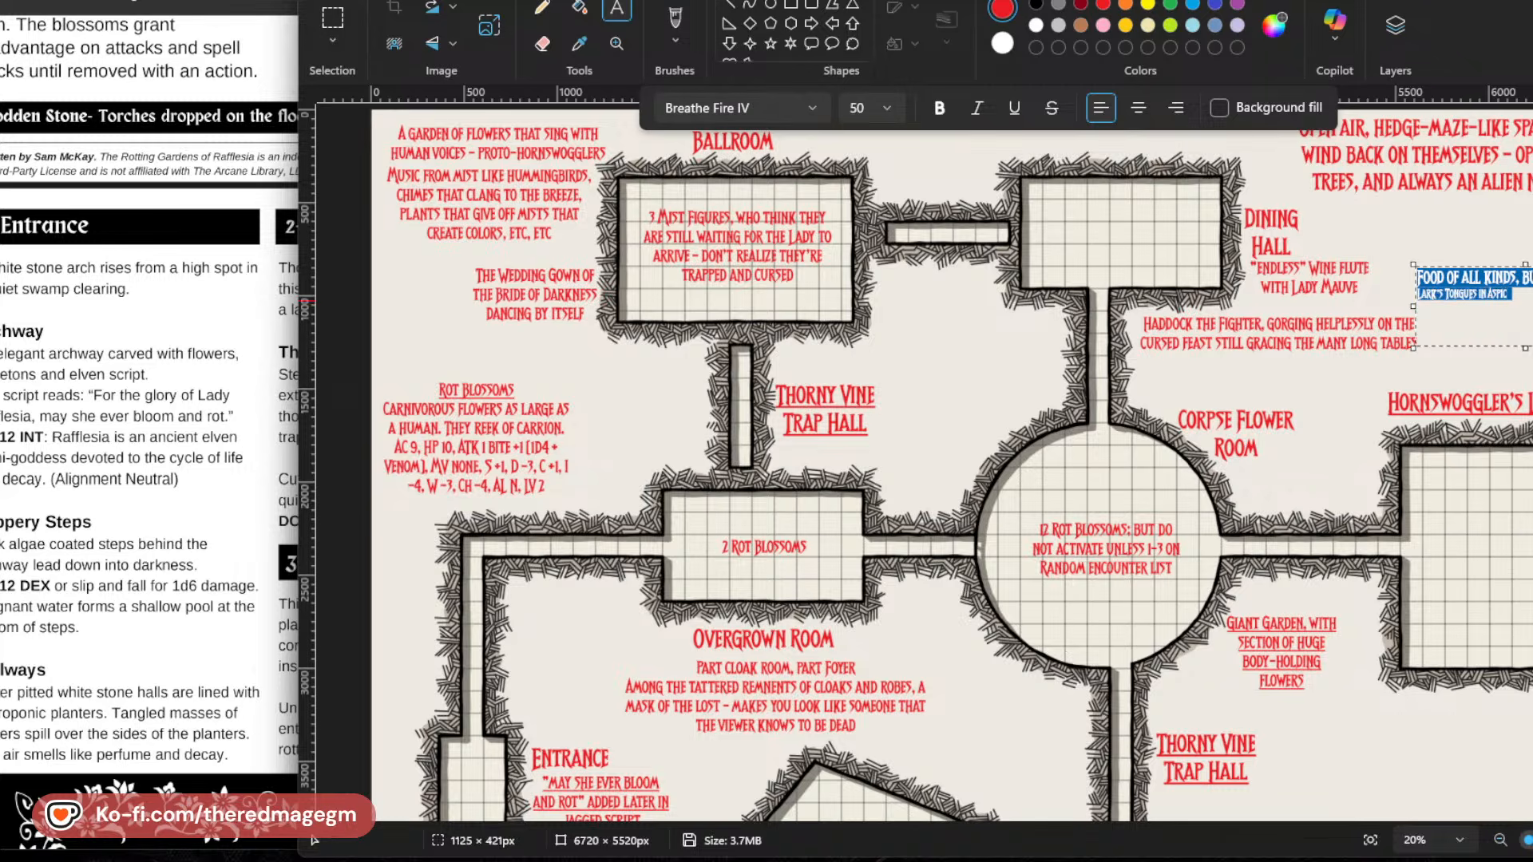
Turn the dishes in the food note into an asterisk list and add "Unicorn Rump" and "Roasted Cockatrice" below Lark's Tongues in Aspic.
click(1519, 303)
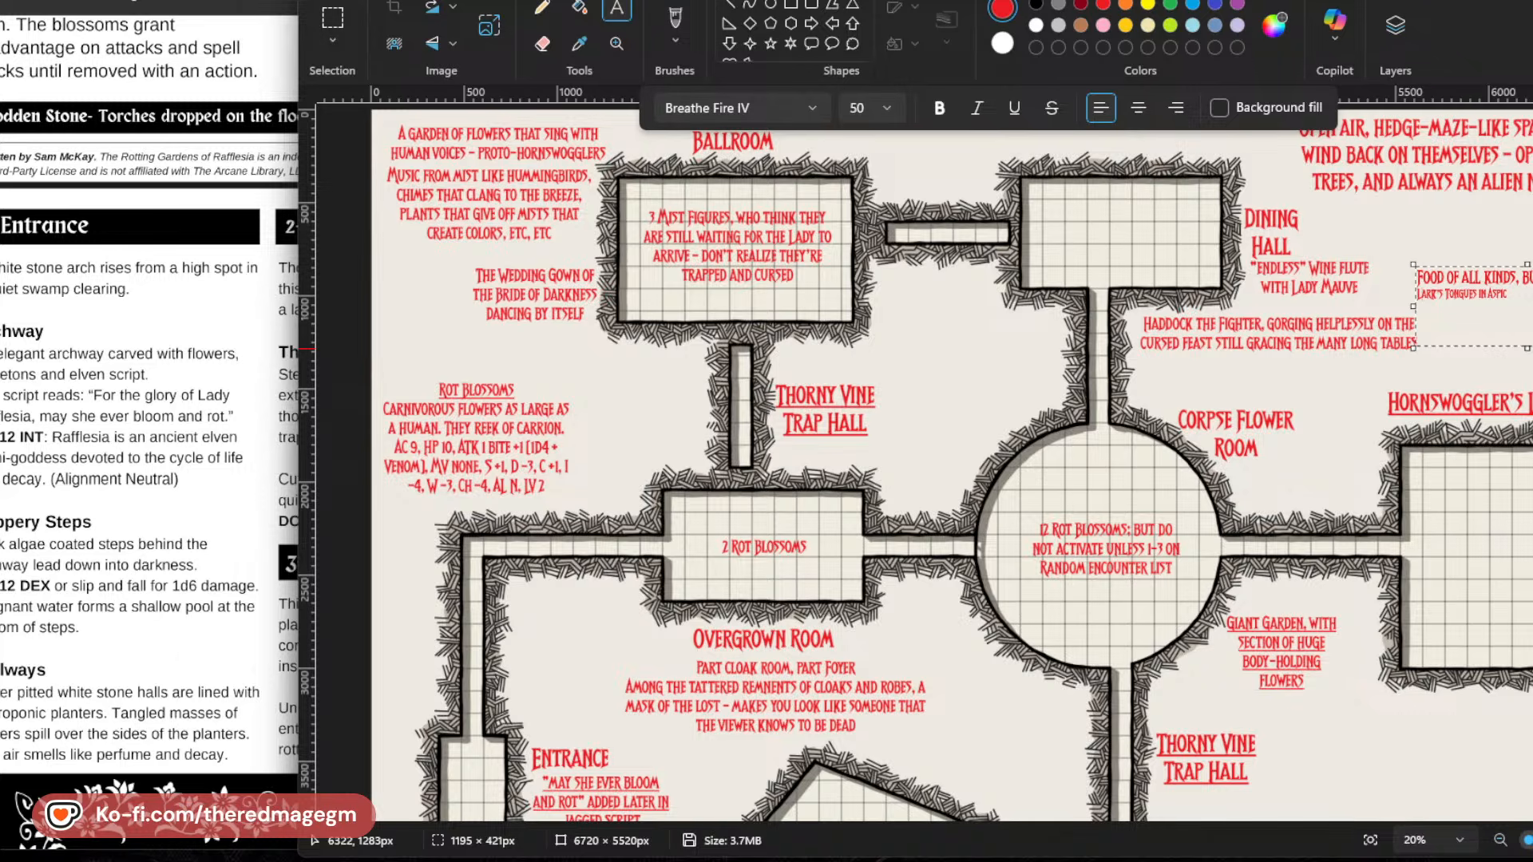
text(*)
text(Unicorn Rump)
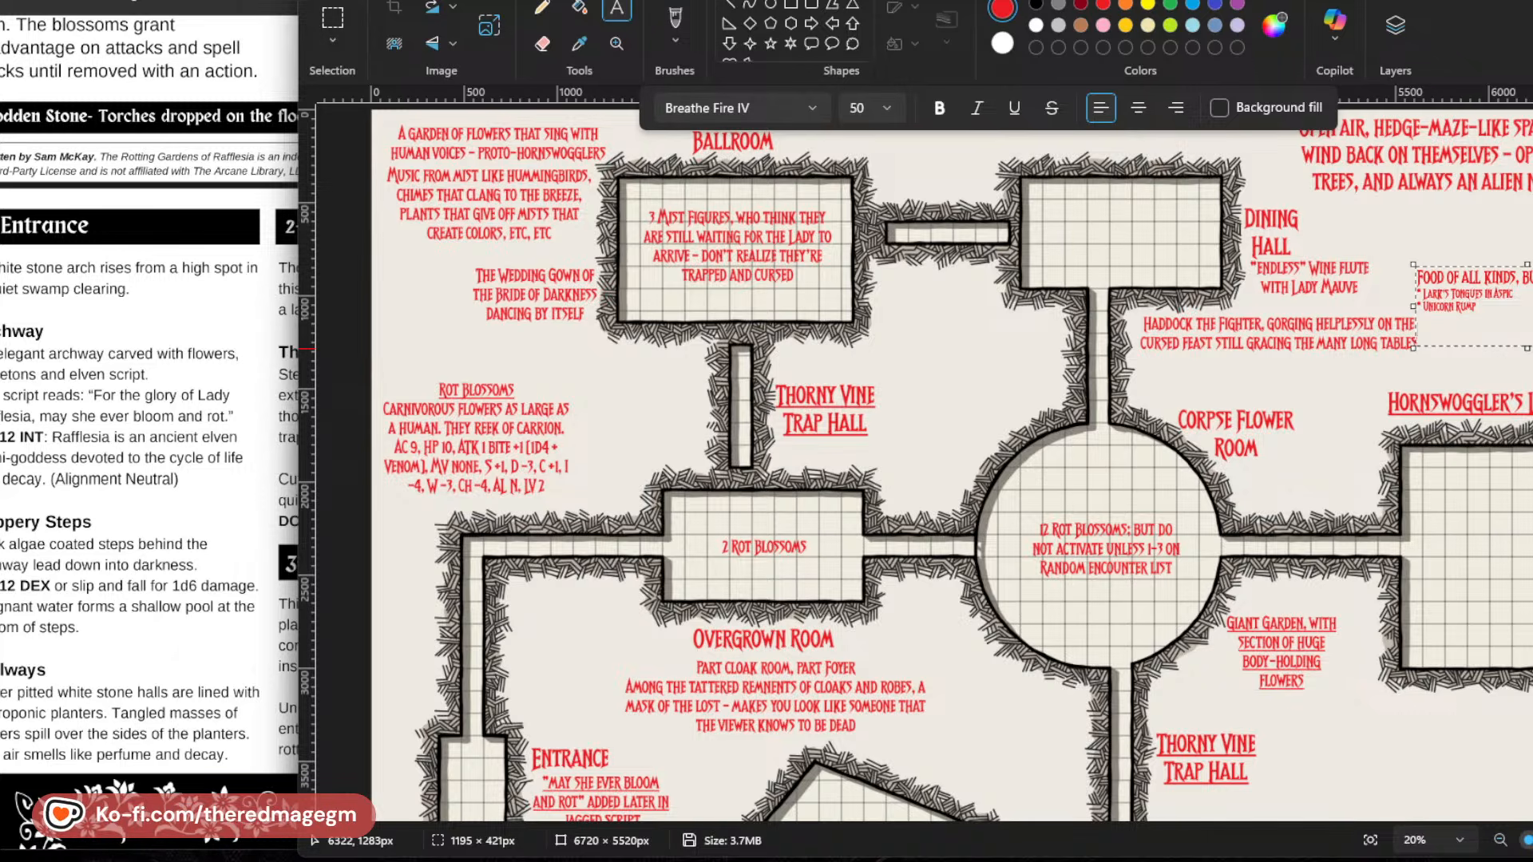
key(Return)
text(Roasted)
text(Cockat)
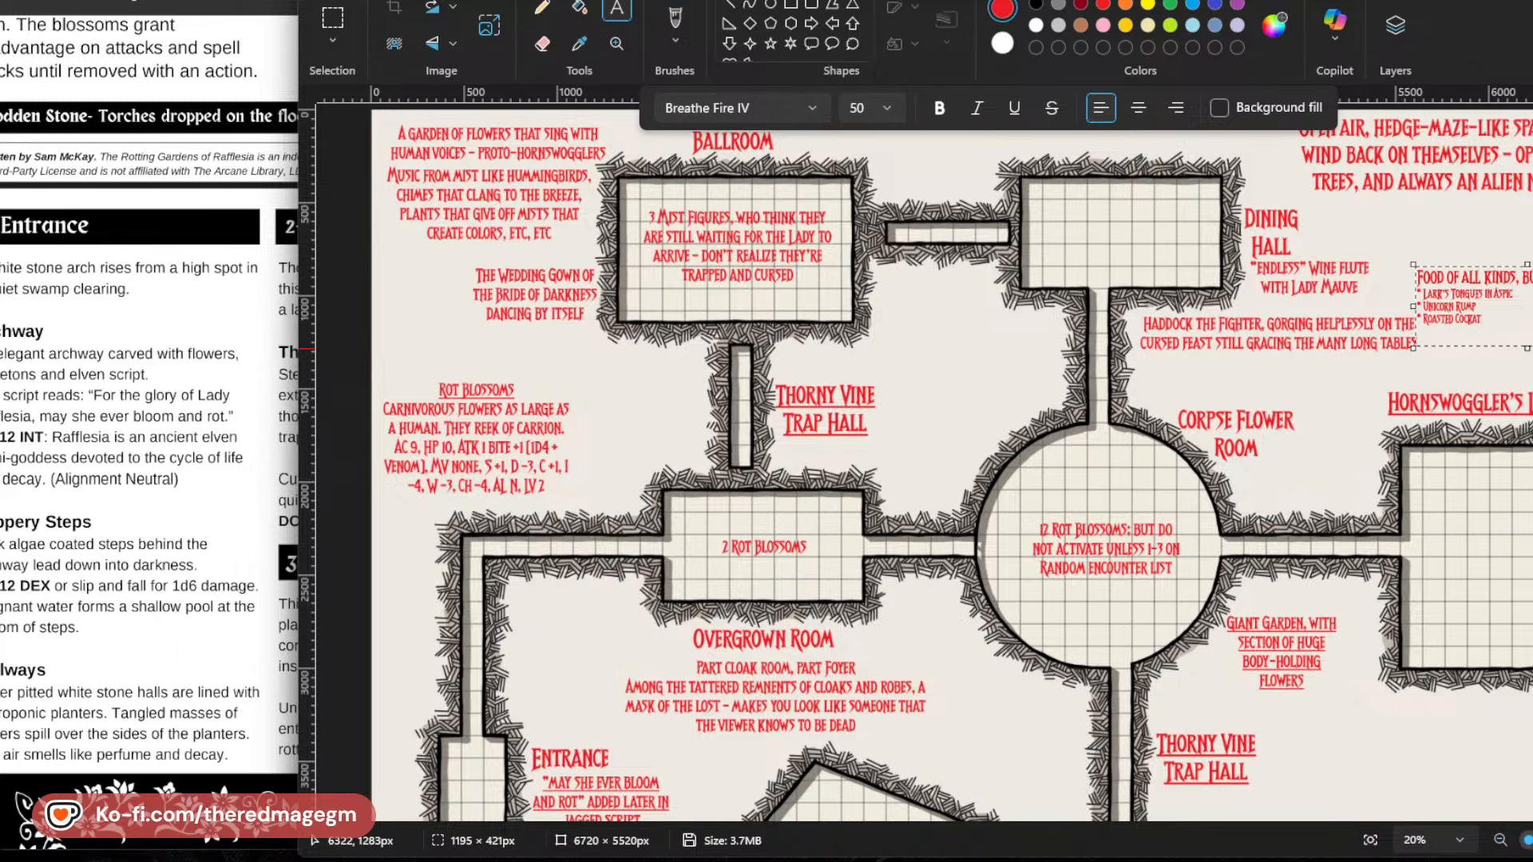
text(rice)
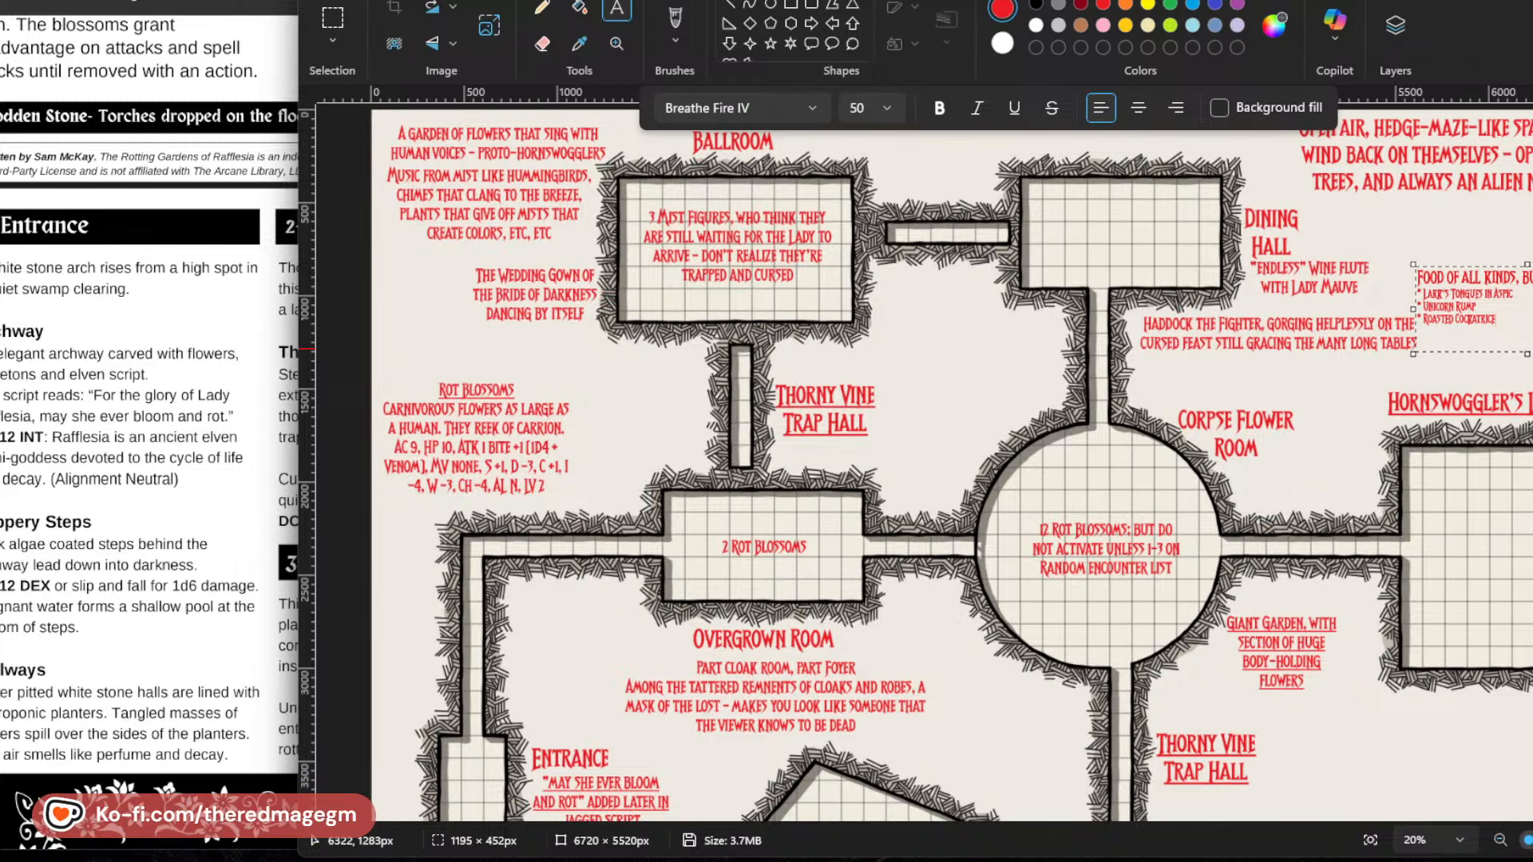
Add "Maids' o'the Lake" at size 50 as the fourth dish in the food list.
key(Return)
key(Return)
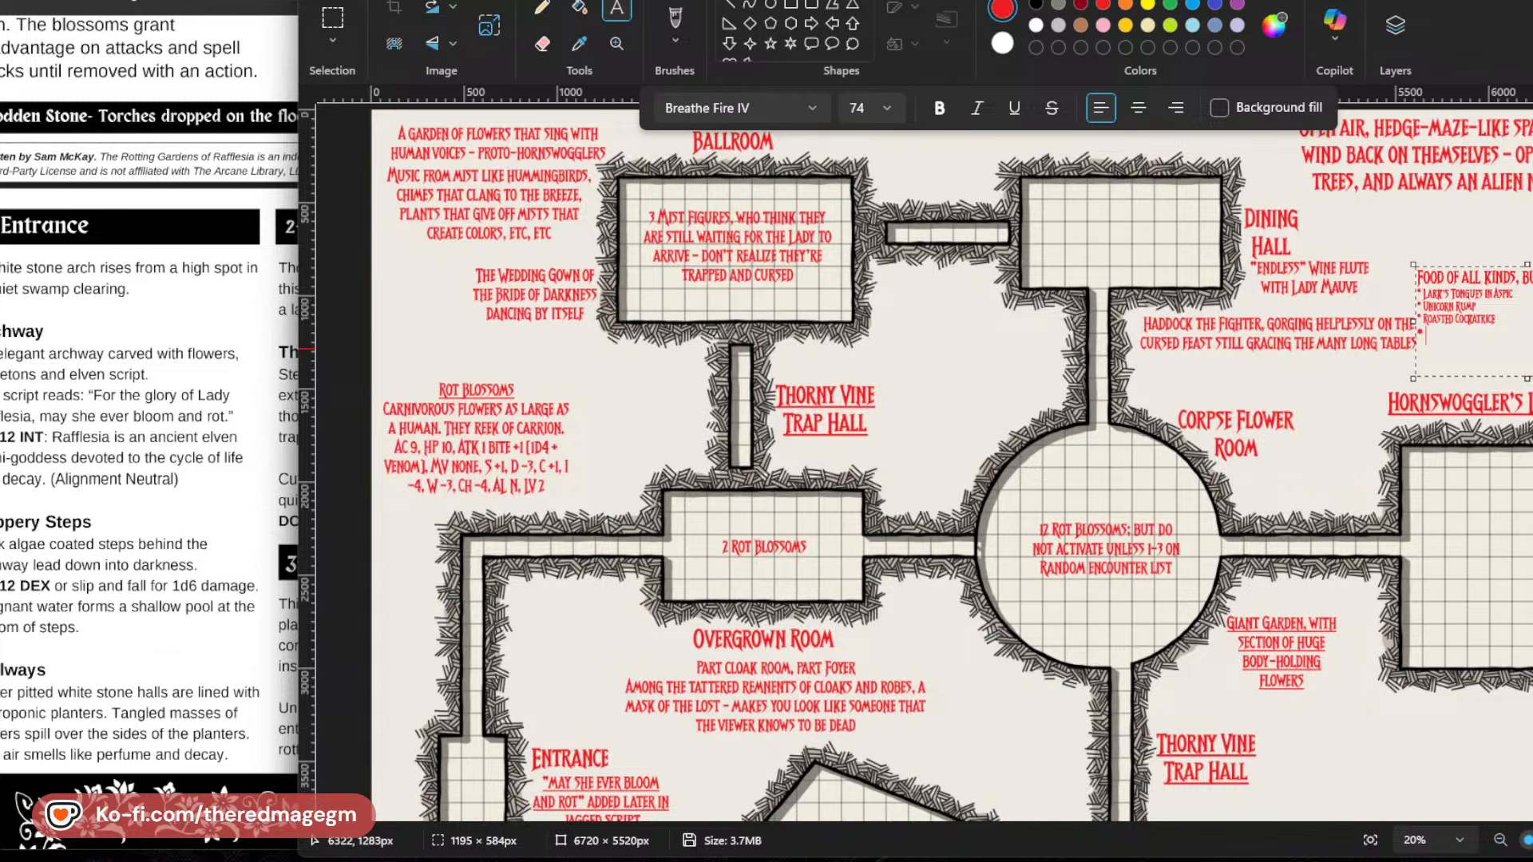
key(BackSpace)
key(BackSpace)
key(BackSpace)
text(Madi)
key(BackSpace)
key(BackSpace)
key(BackSpace)
text(de)
key(BackSpace)
key(BackSpace)
text(IDS)
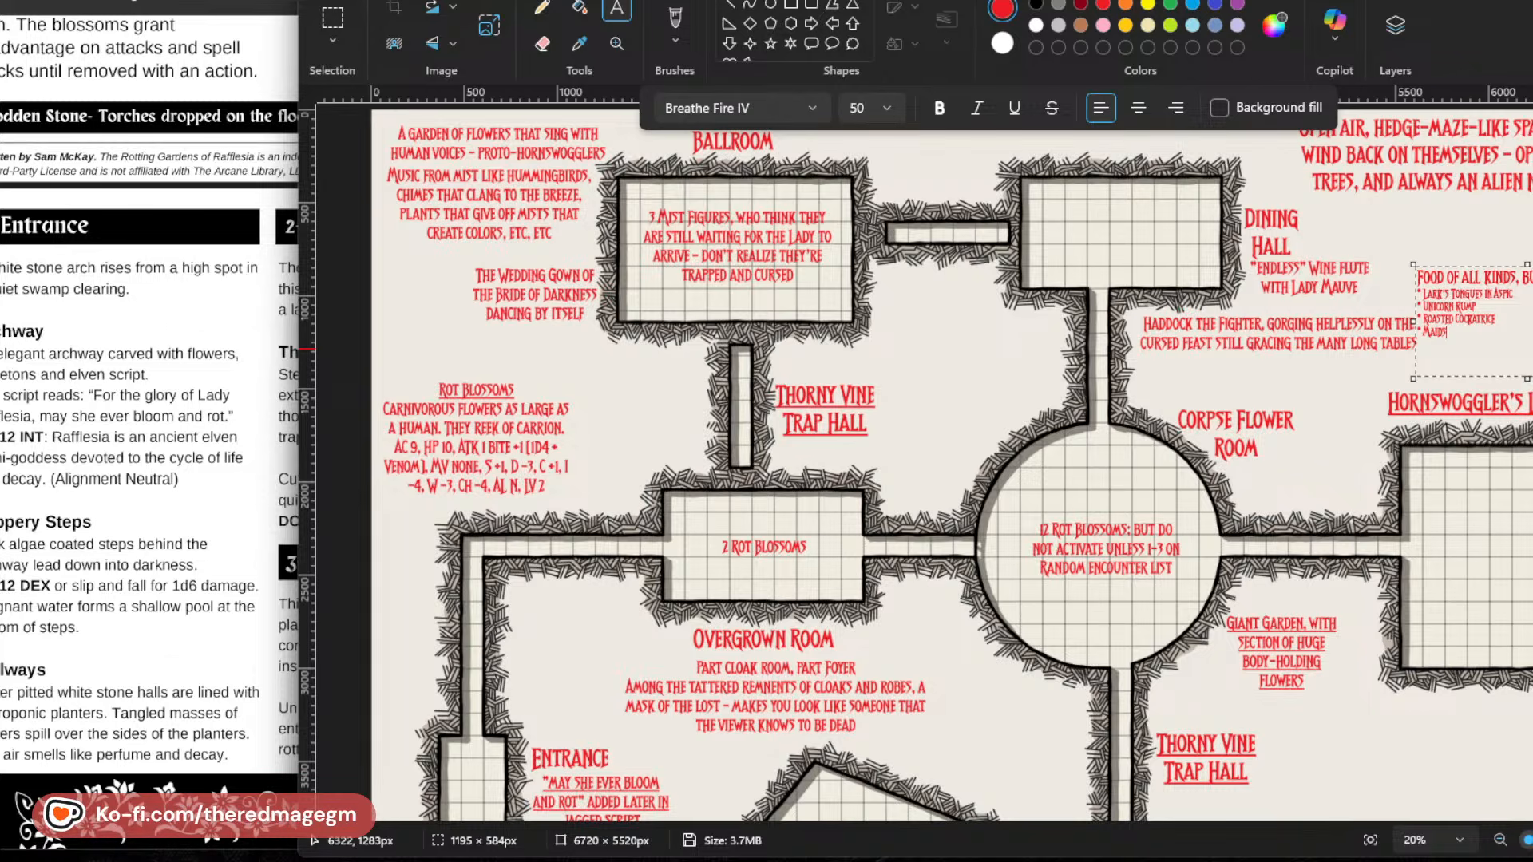
text(' O'THE LARG)
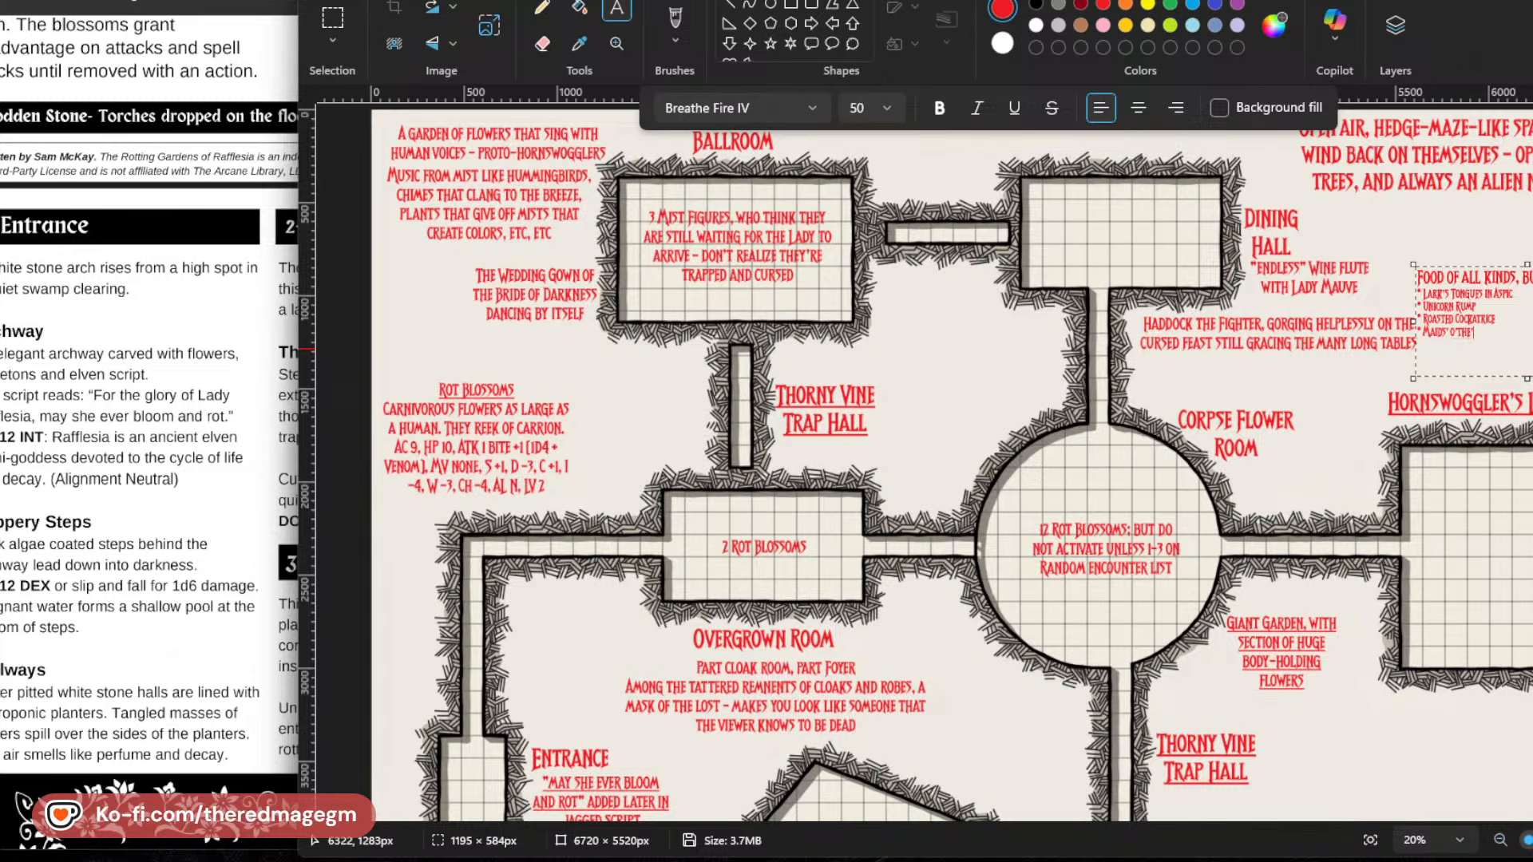
key(BackSpace)
key(BackSpace)
text(KE)
Add "Breaded Breggle" as the fifth dish in the food list.
key(Return)
text(*)
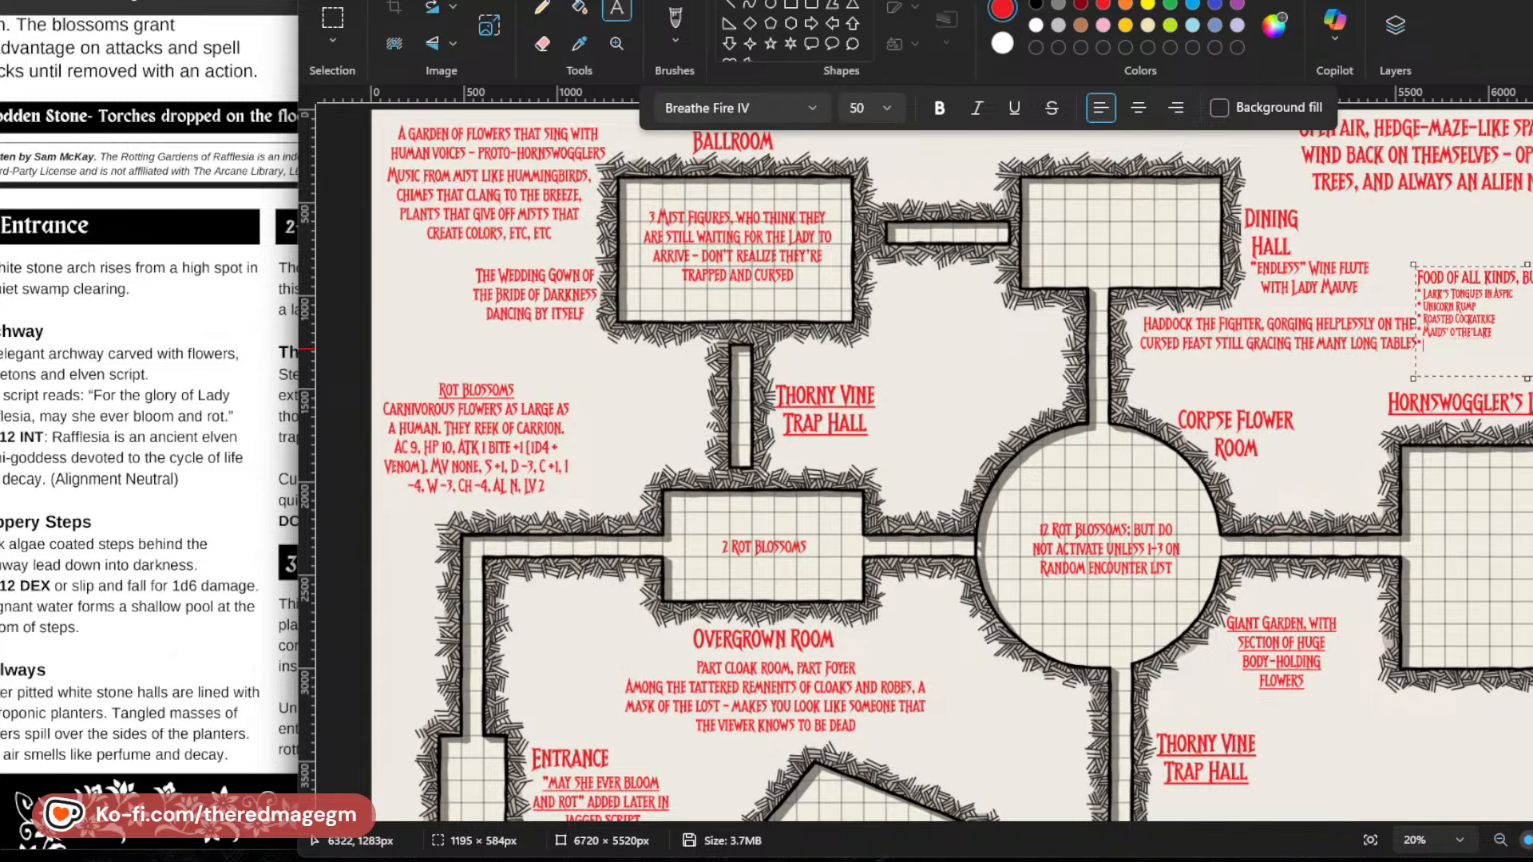
text( BREADED)
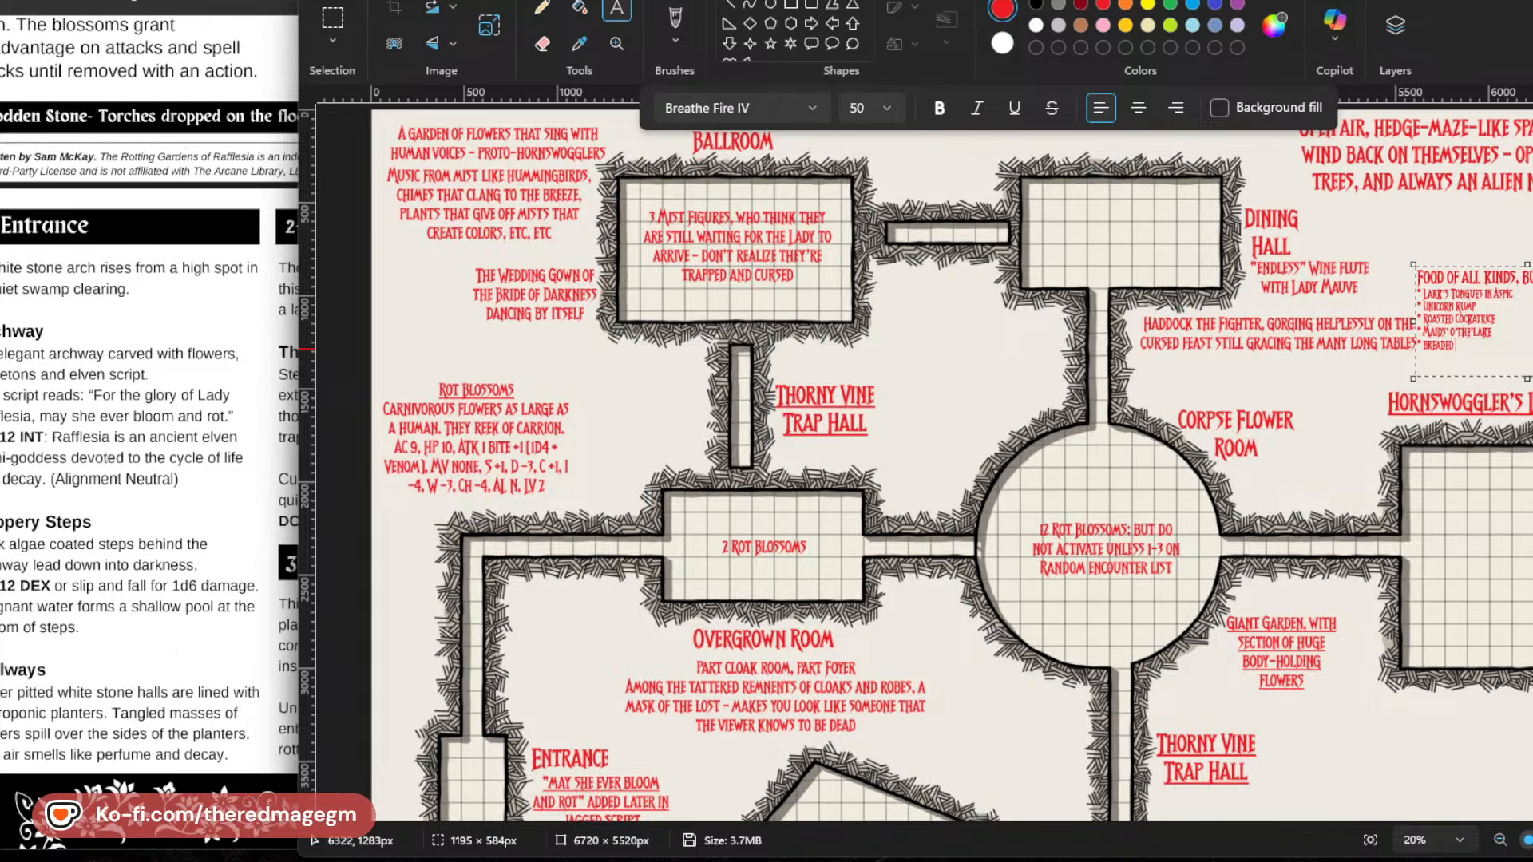
text( BREGGLE)
Add "Grimalkin Tail" as the sixth dish, slightly shorten the food note's text box and place the note on the map.
key(Return)
text(GIM)
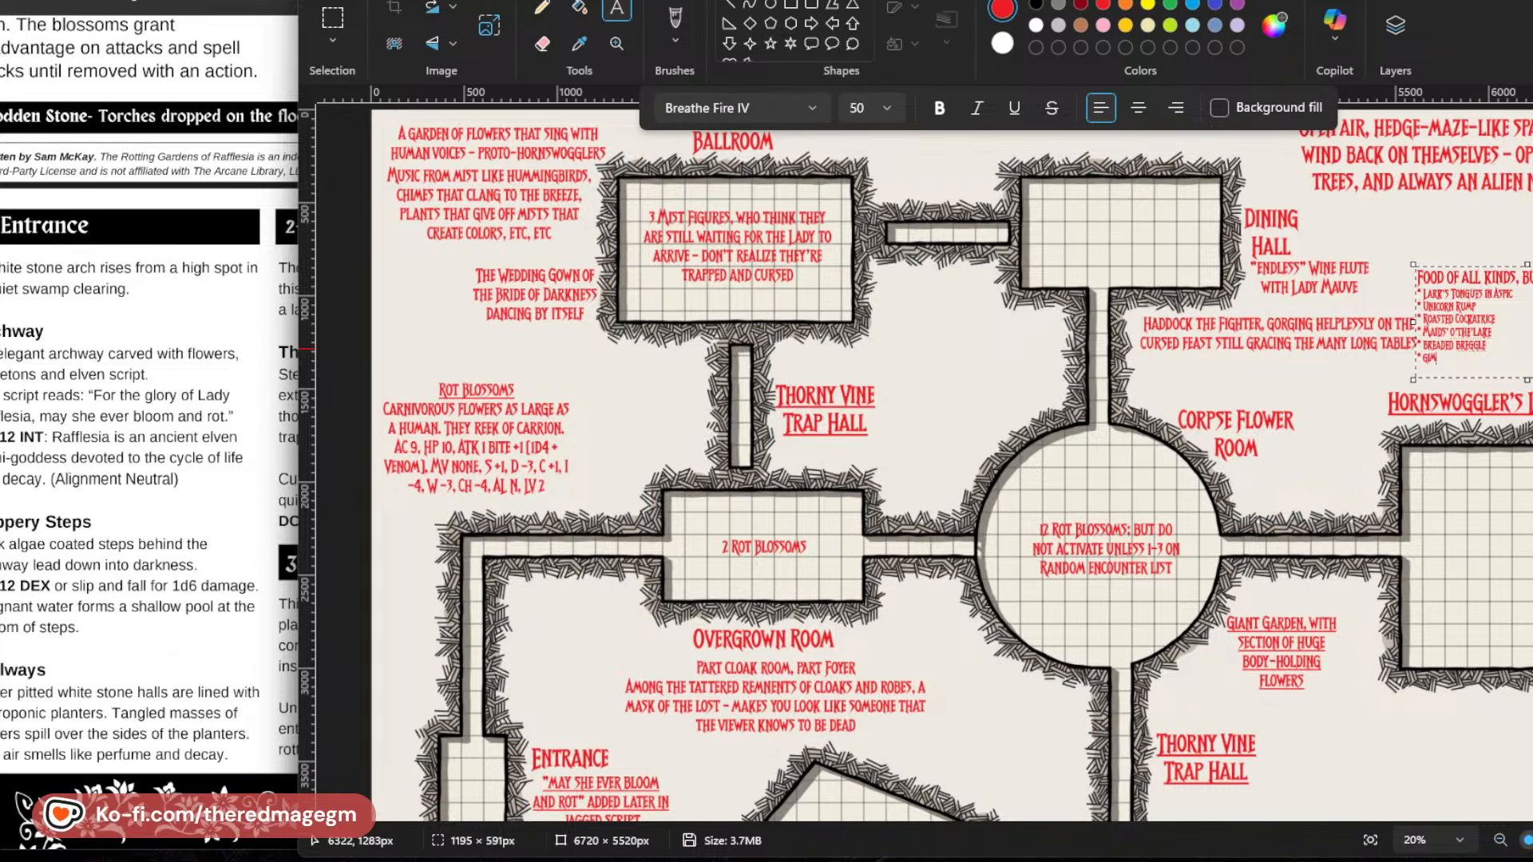
text(ALKIN TALE)
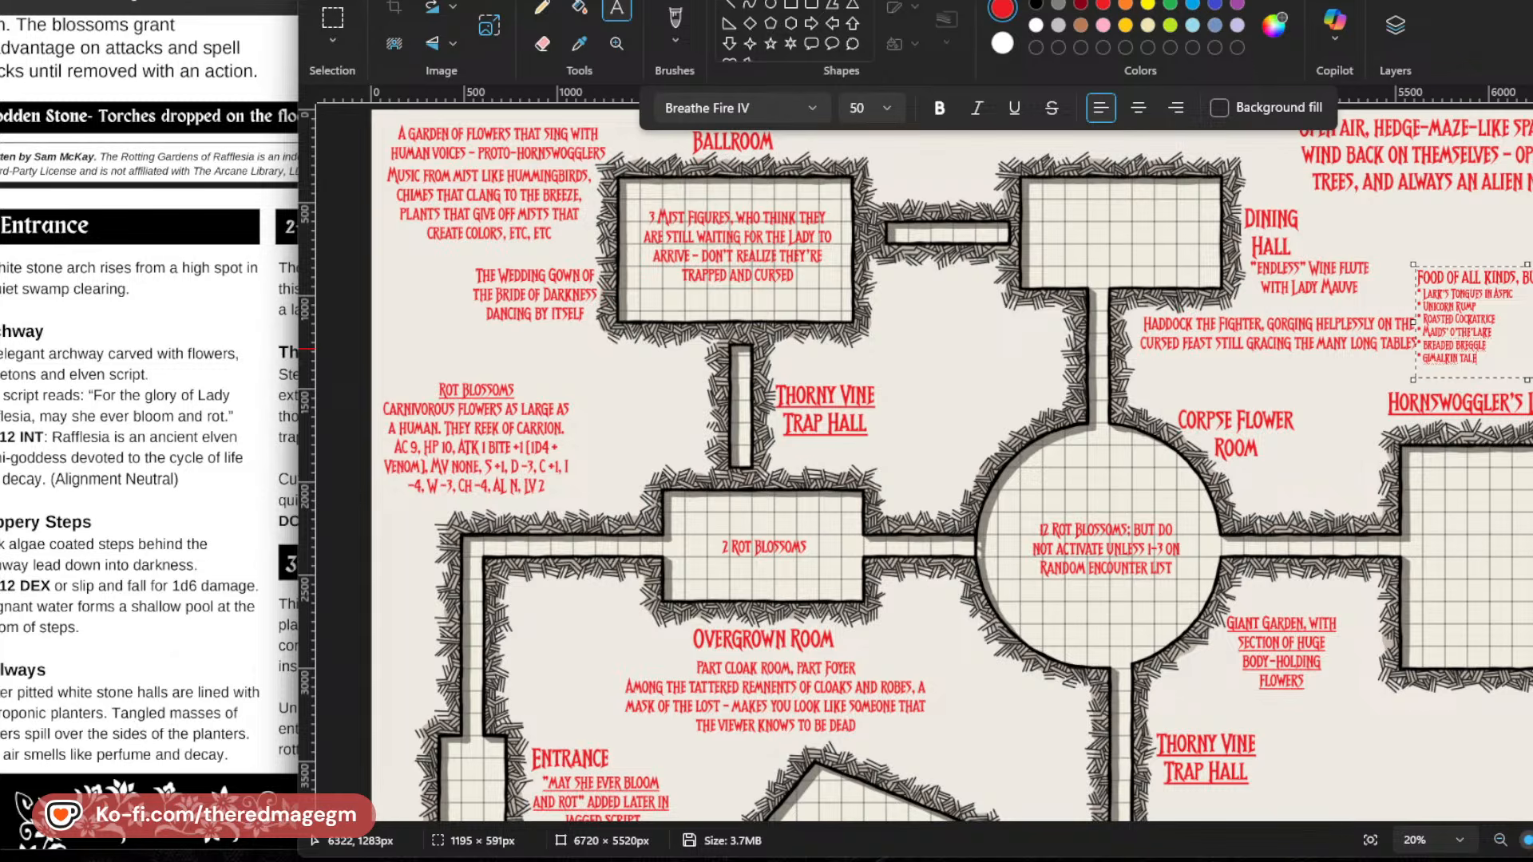
key(BackSpace)
key(BackSpace)
text(IL)
key(Left)
key(Left)
key(Left)
key(Left)
key(Left)
key(Left)
key(Left)
key(Left)
text(R)
drag(1527, 378, 1528, 371)
click(1311, 364)
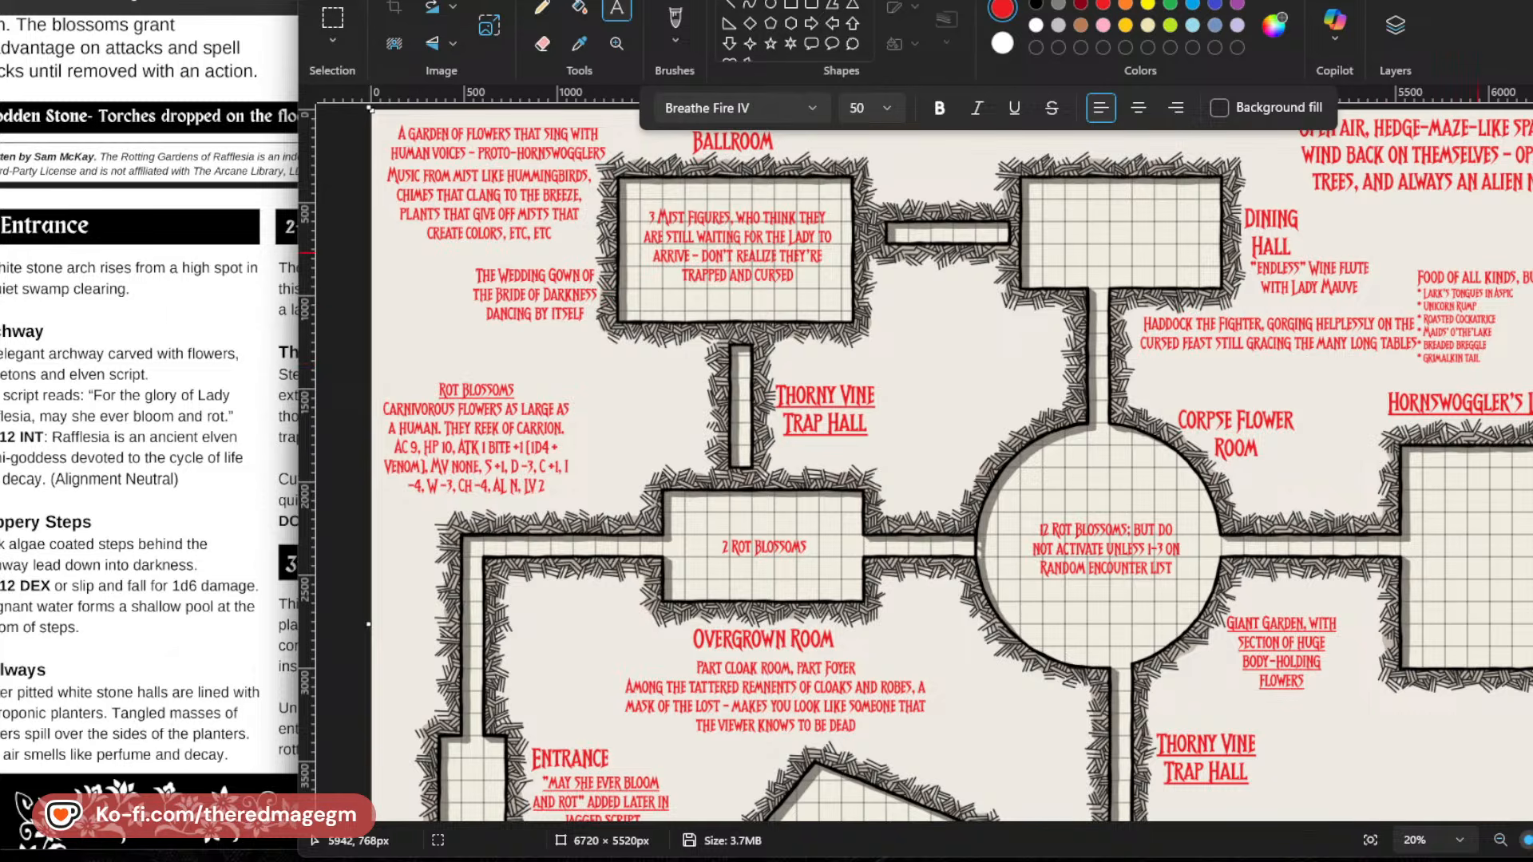
Add a small text box of about 439 × 99 px beside the dish list, with text starting with "R".
drag(1528, 293, 1532, 312)
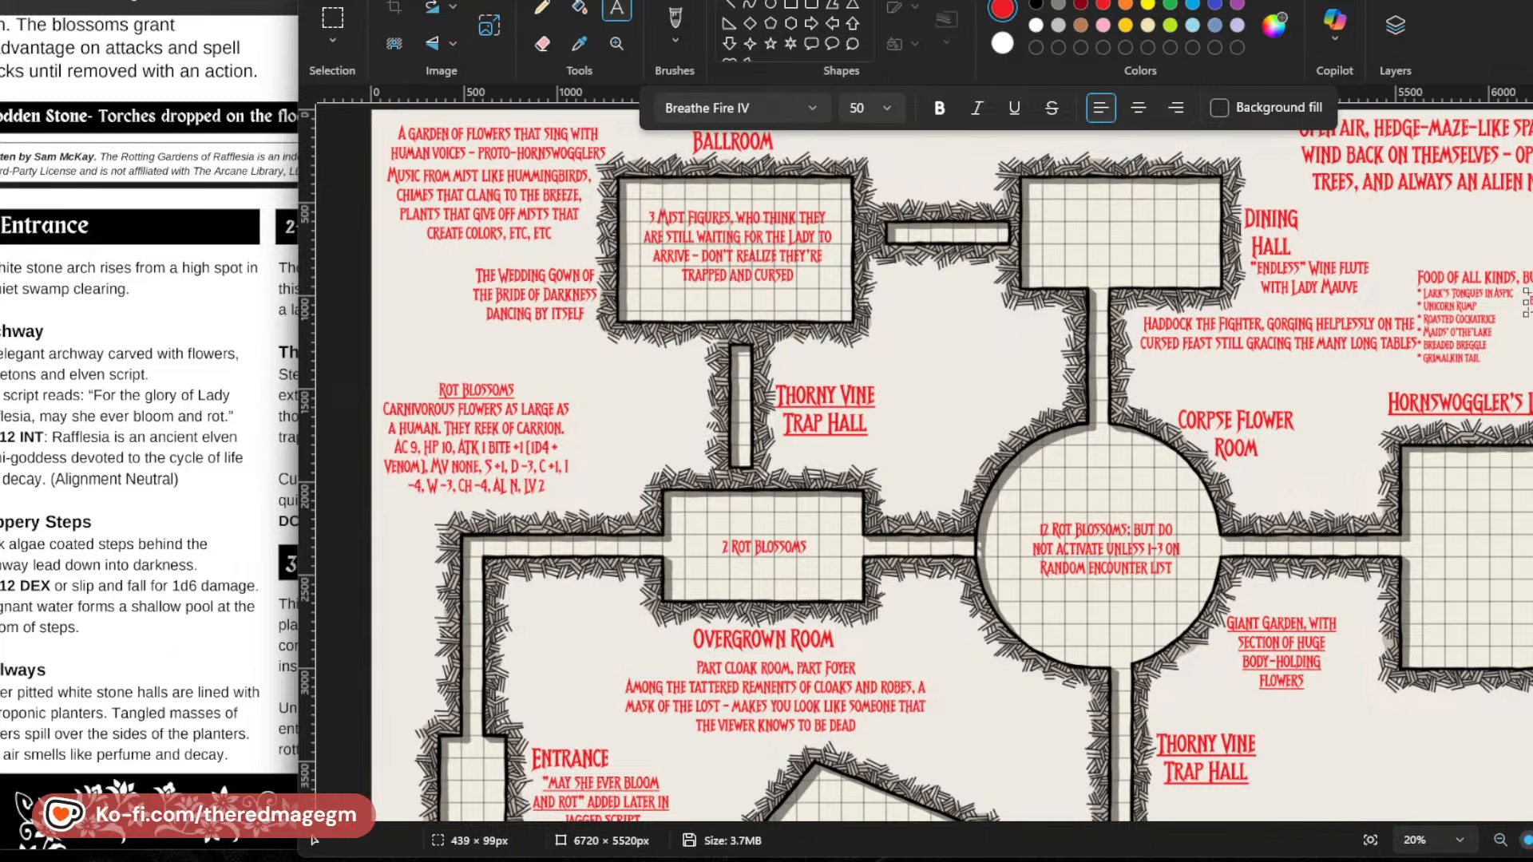
text(R)
click(1532, 362)
Add a text note below the Haddock description reading "140 silver pieces in his large purse" and, on a new line, "A silver sword".
drag(1139, 360, 1226, 381)
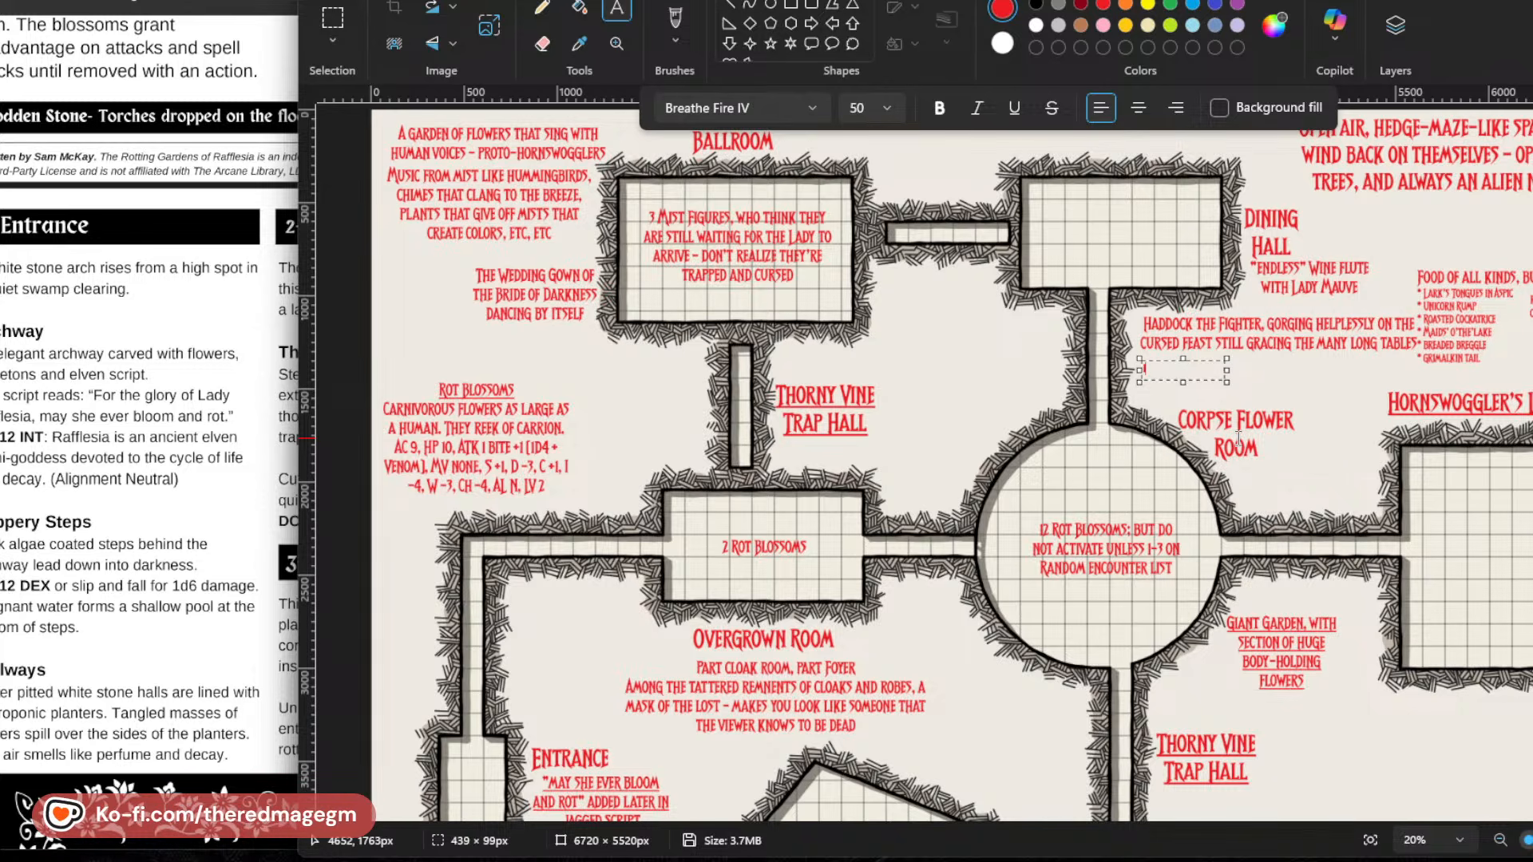
text(40 SILVER PIECES IN)
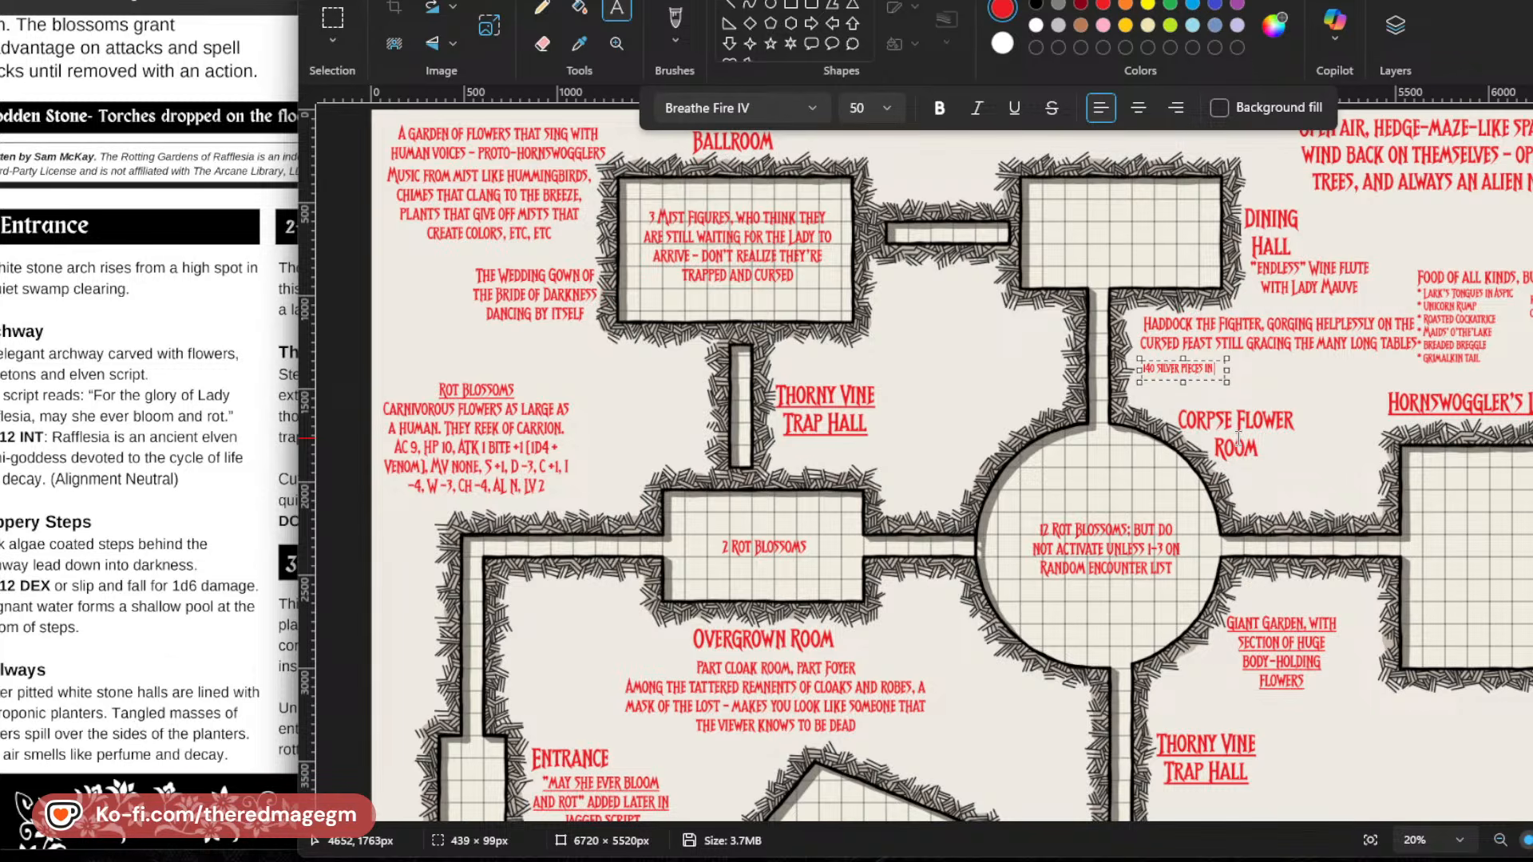
text( HIS LARGE PURSE)
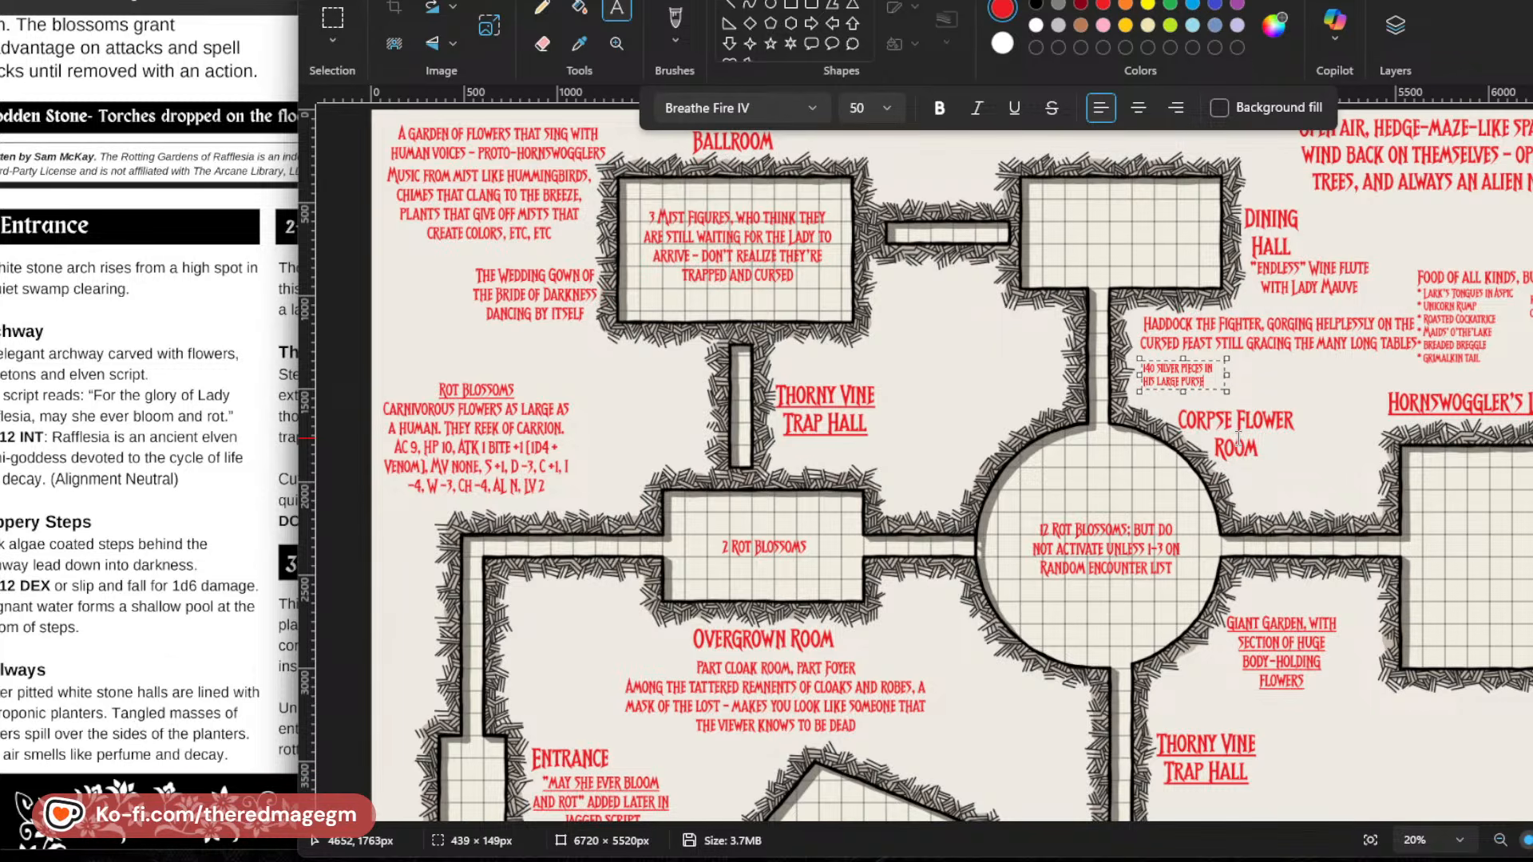
key(Return)
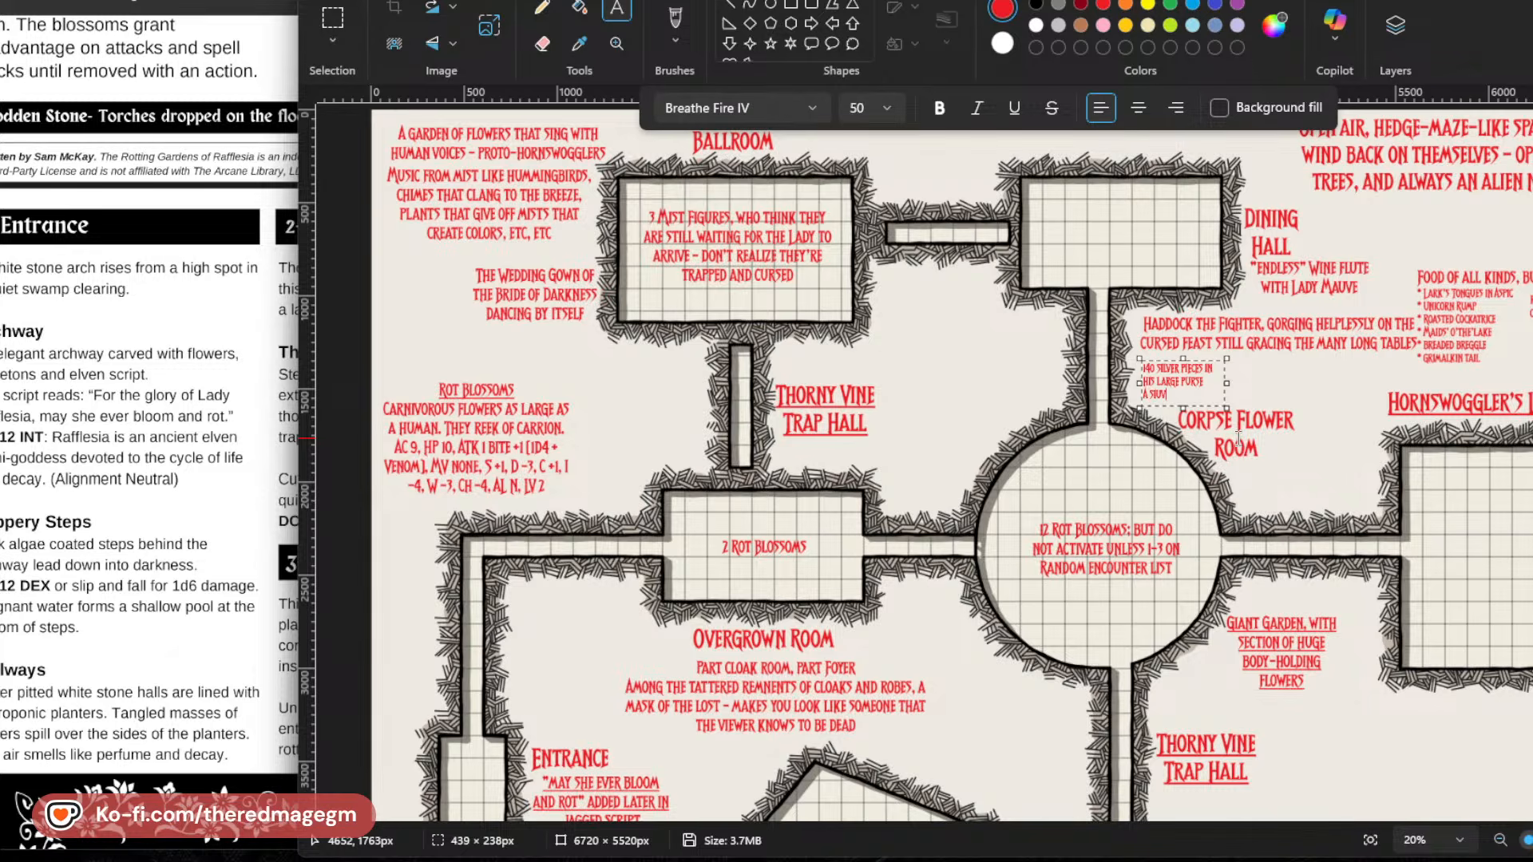
text(A SILVER SWORD)
Resize the silver treasure note's box to about 865 × 190 px, nudge it up beneath the Haddock text and place it.
drag(1227, 382, 1304, 386)
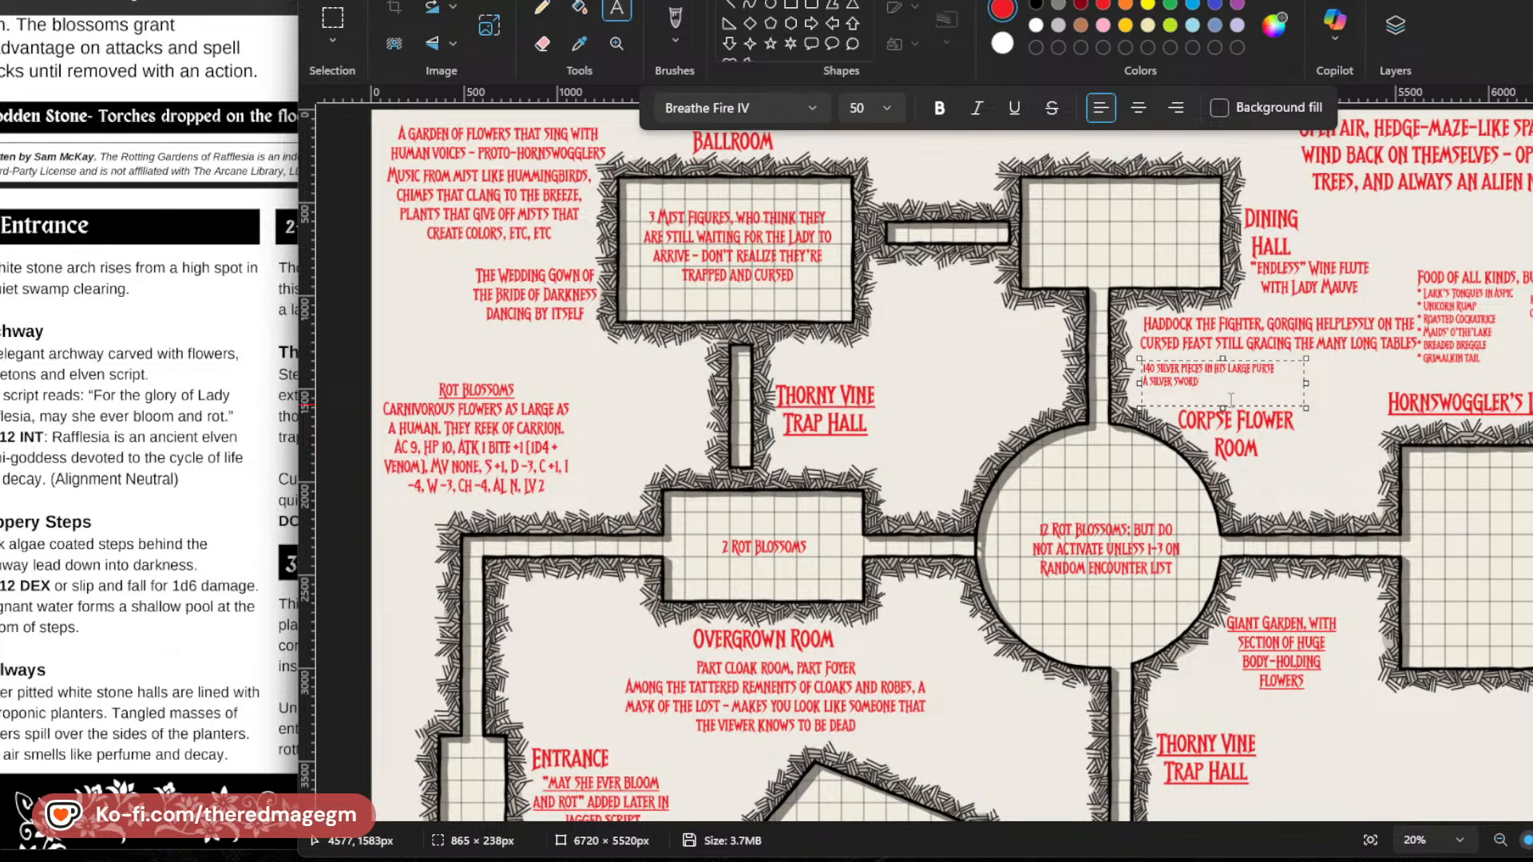
drag(1223, 407, 1222, 398)
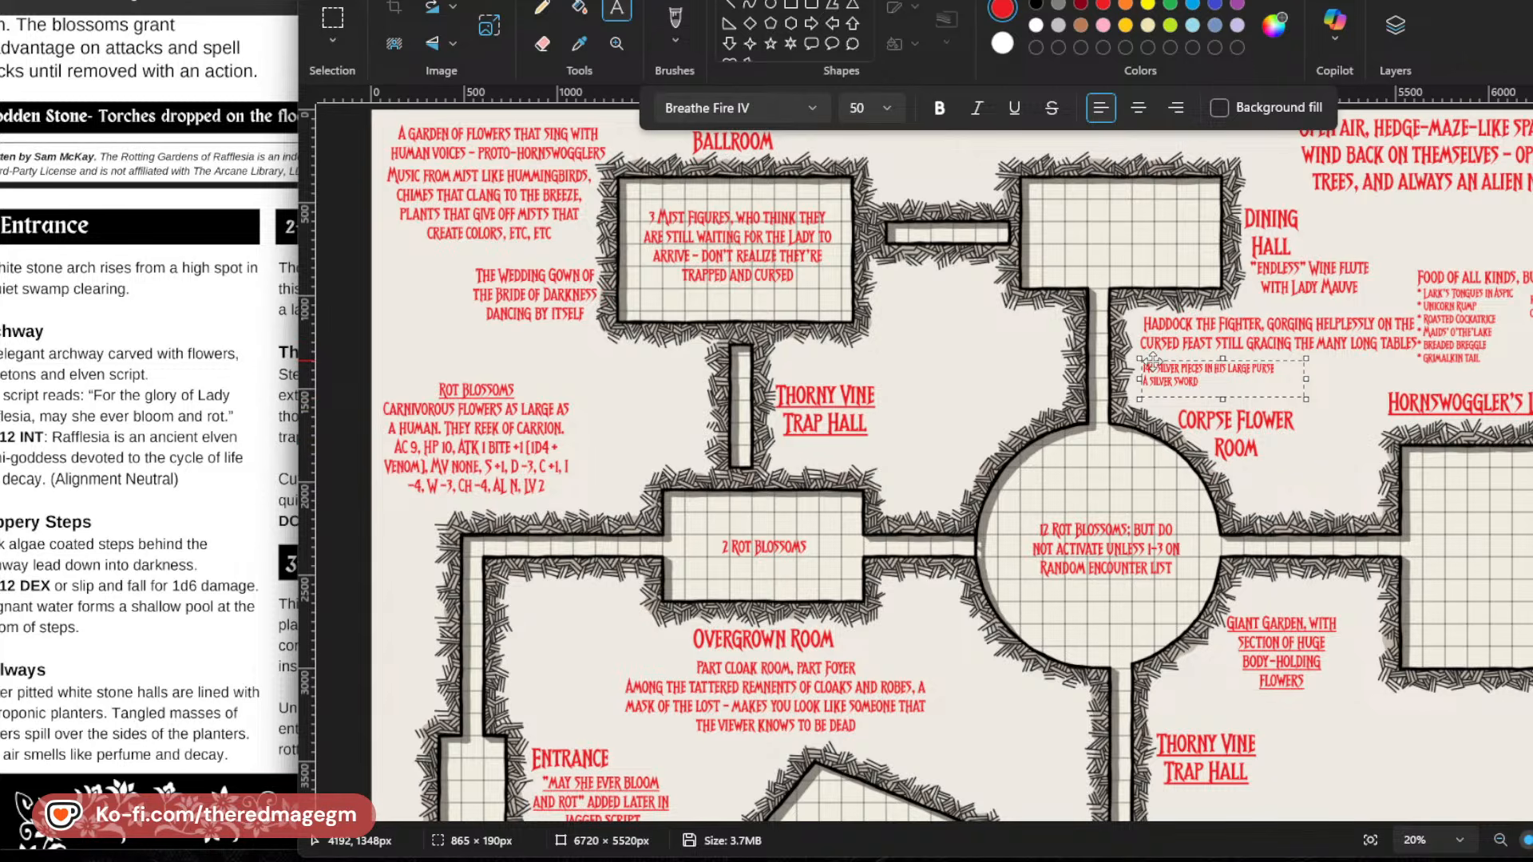
drag(1156, 362, 1156, 355)
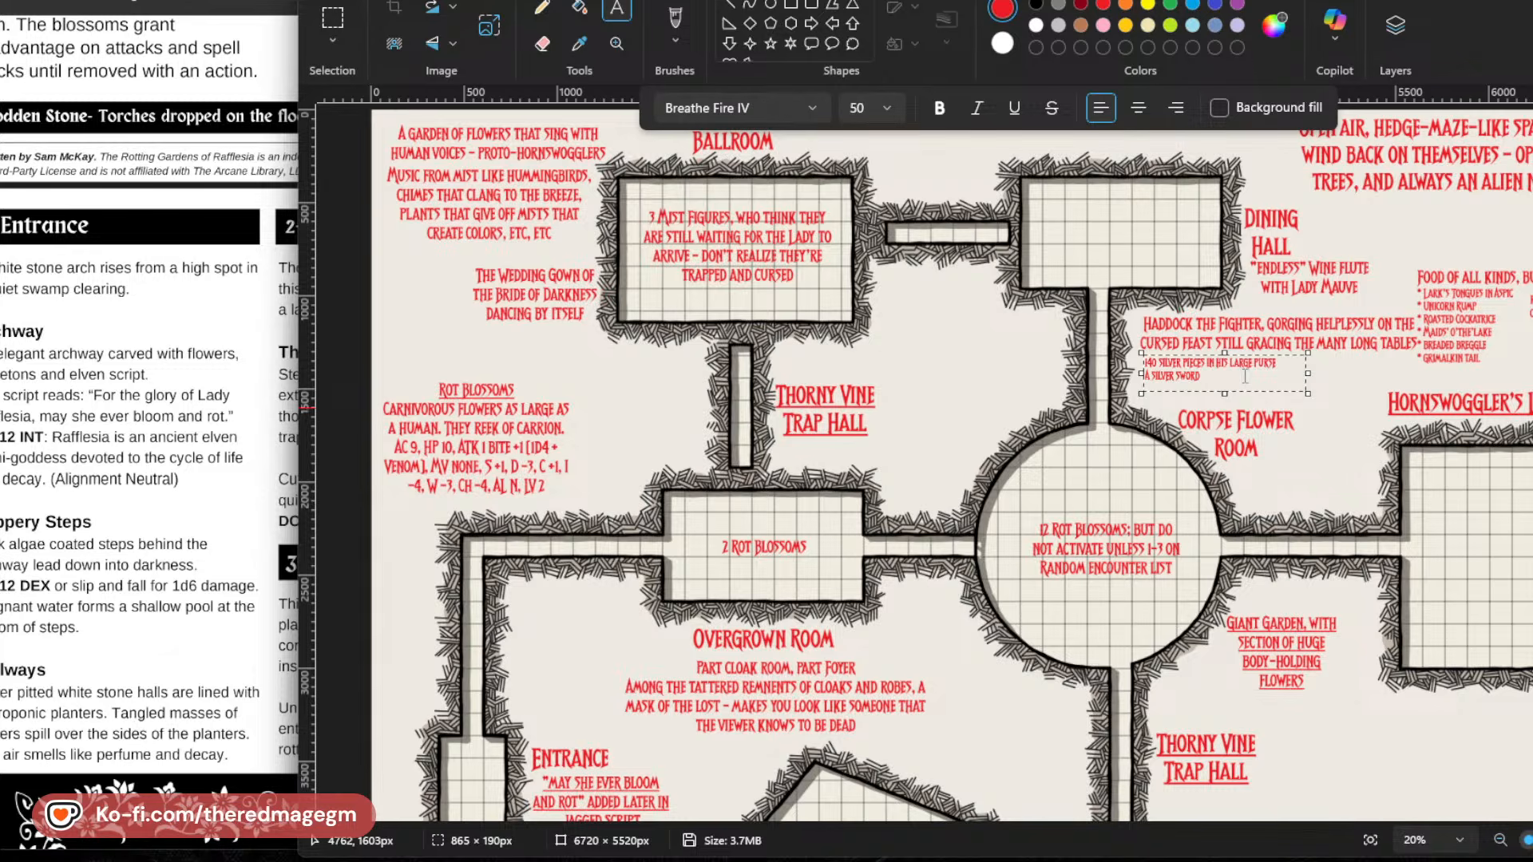
click(1293, 429)
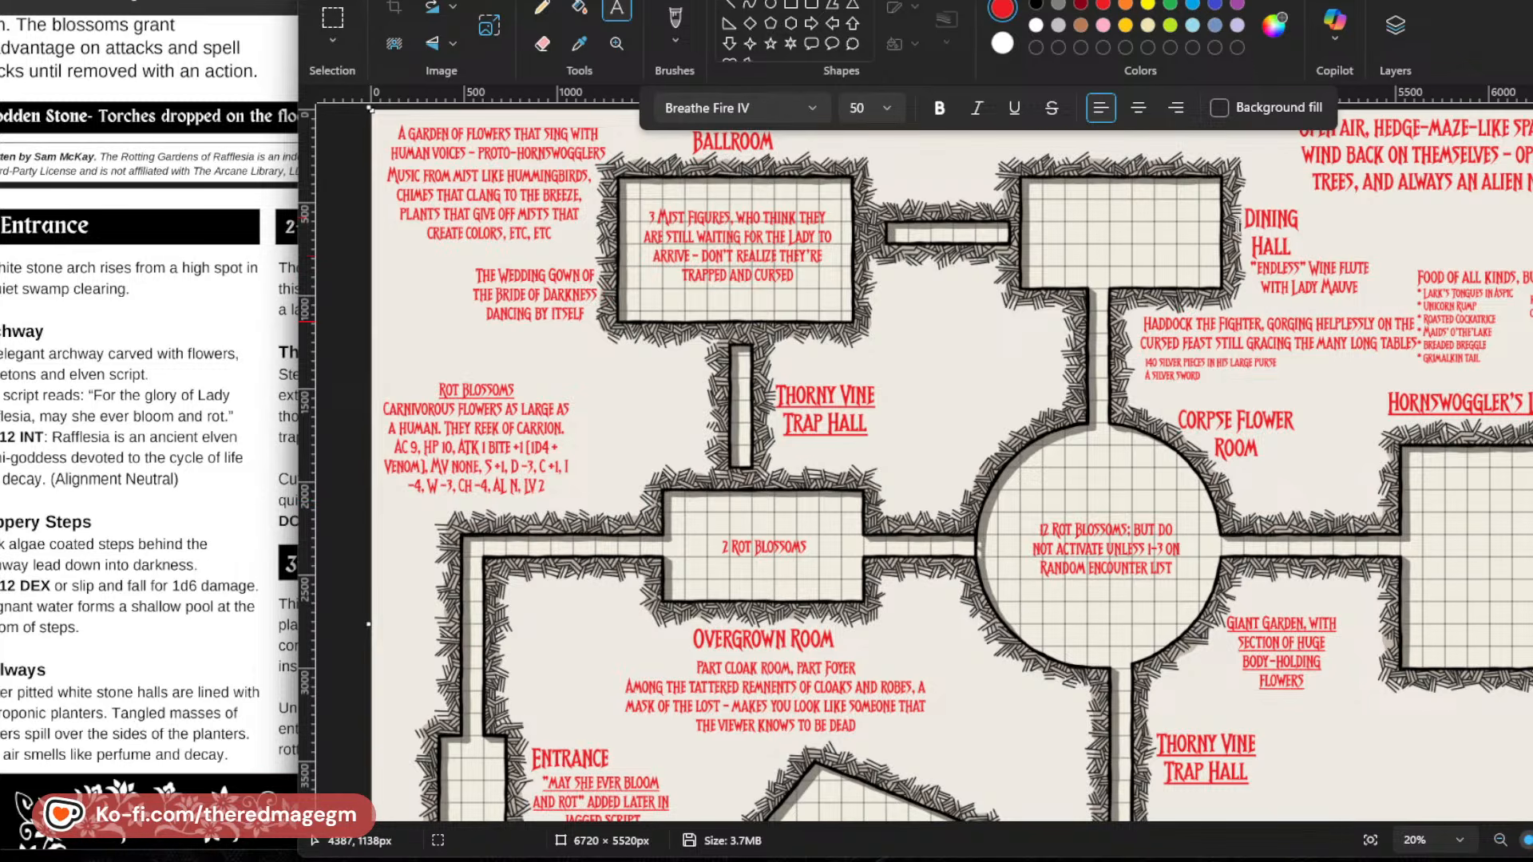
Add a text note inside the Dining Hall room reading "4 skeletons at table, that will rise if random encounter is rolled".
drag(1056, 214, 1143, 238)
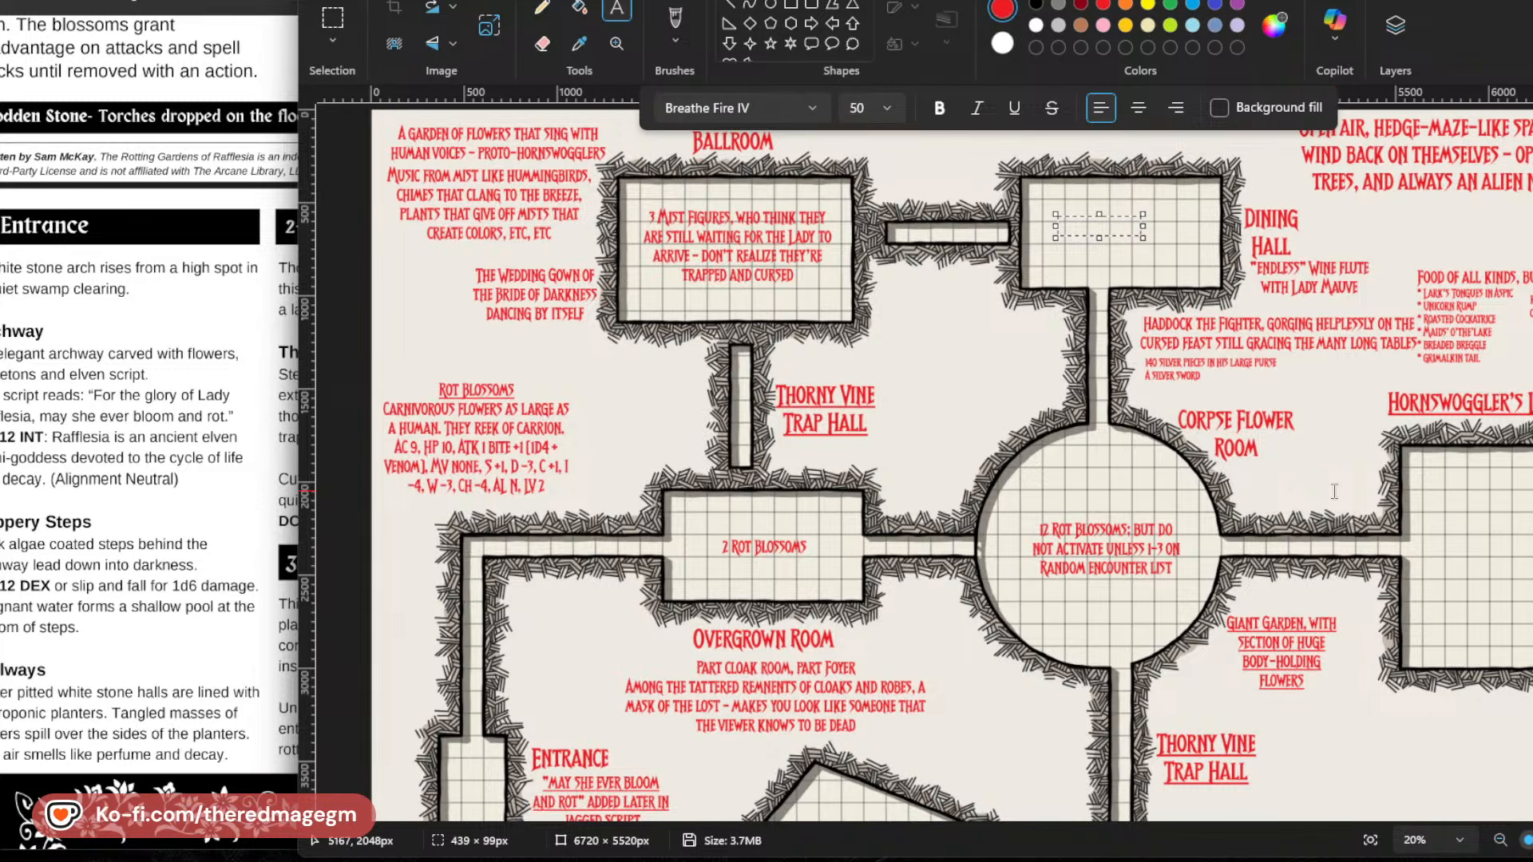
text(Skeletal)
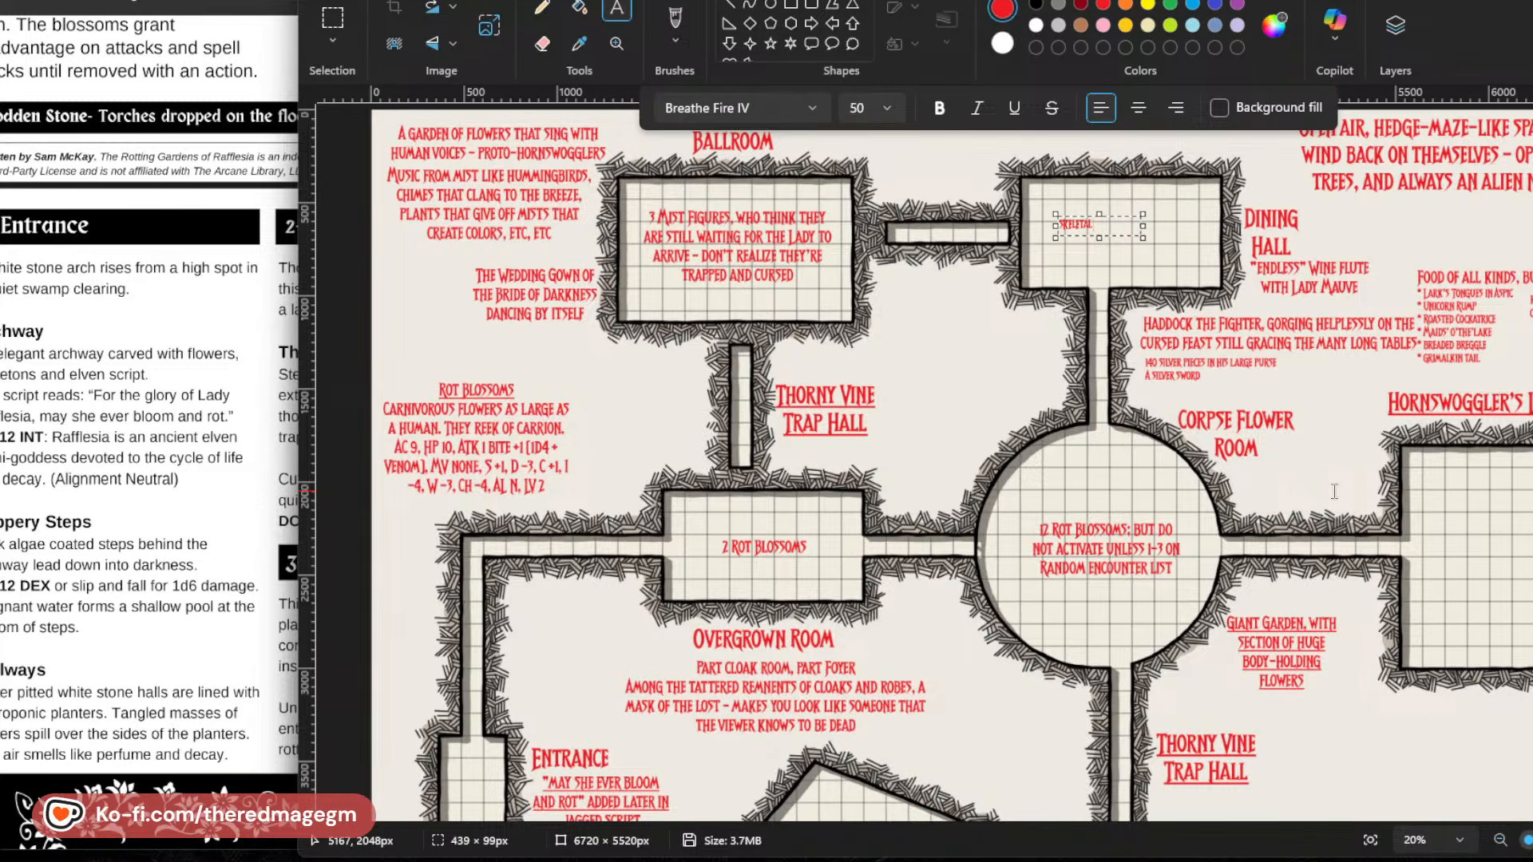
key(BackSpace)
key(BackSpace)
key(BackSpace)
key(BackSpace)
key(BackSpace)
key(BackSpace)
key(BackSpace)
key(BackSpace)
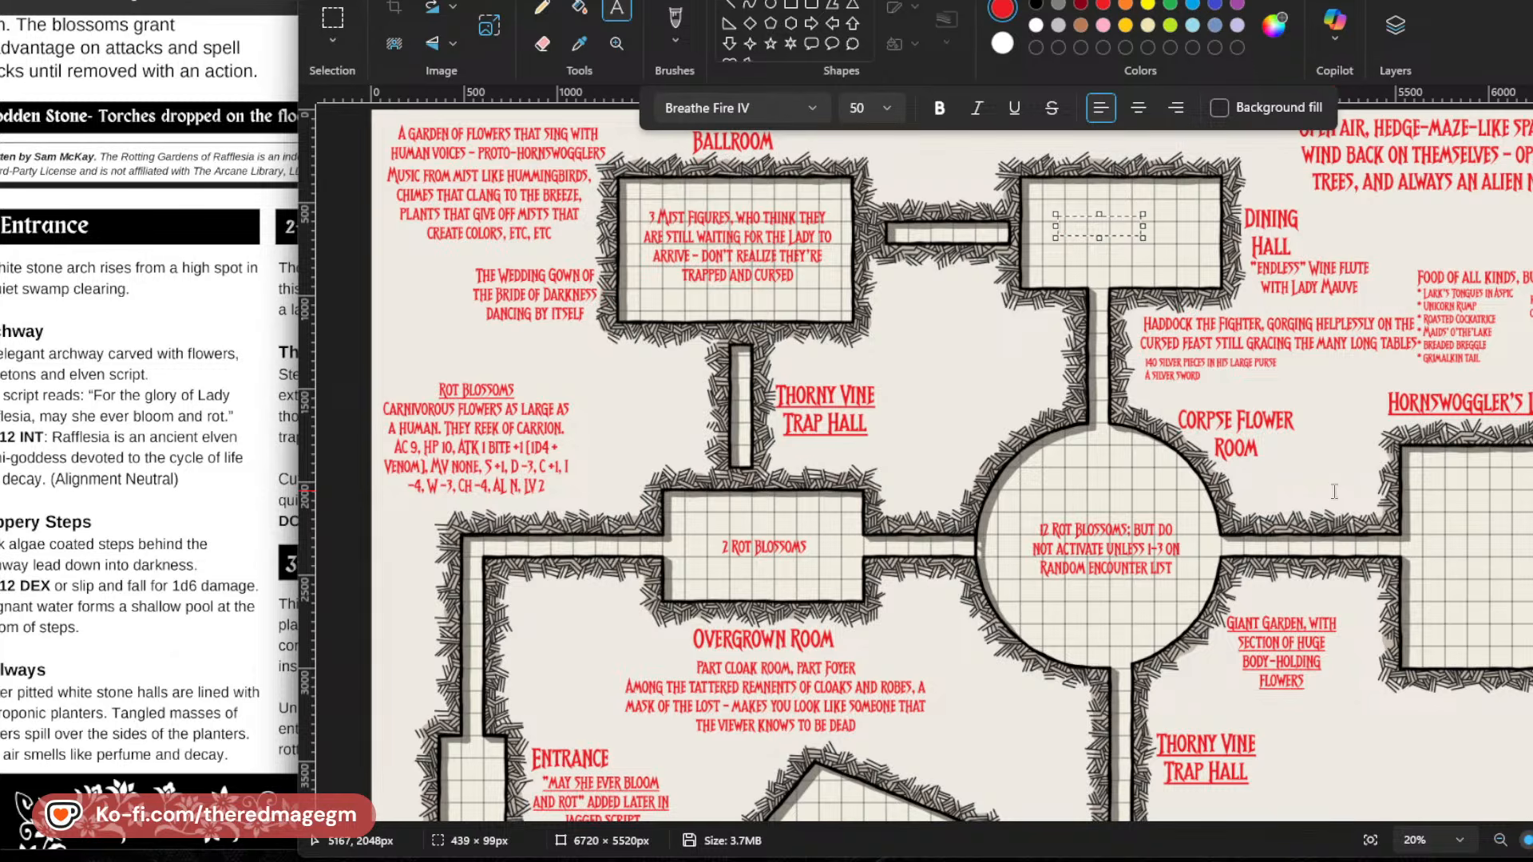
text(Skeletons at table, tha)
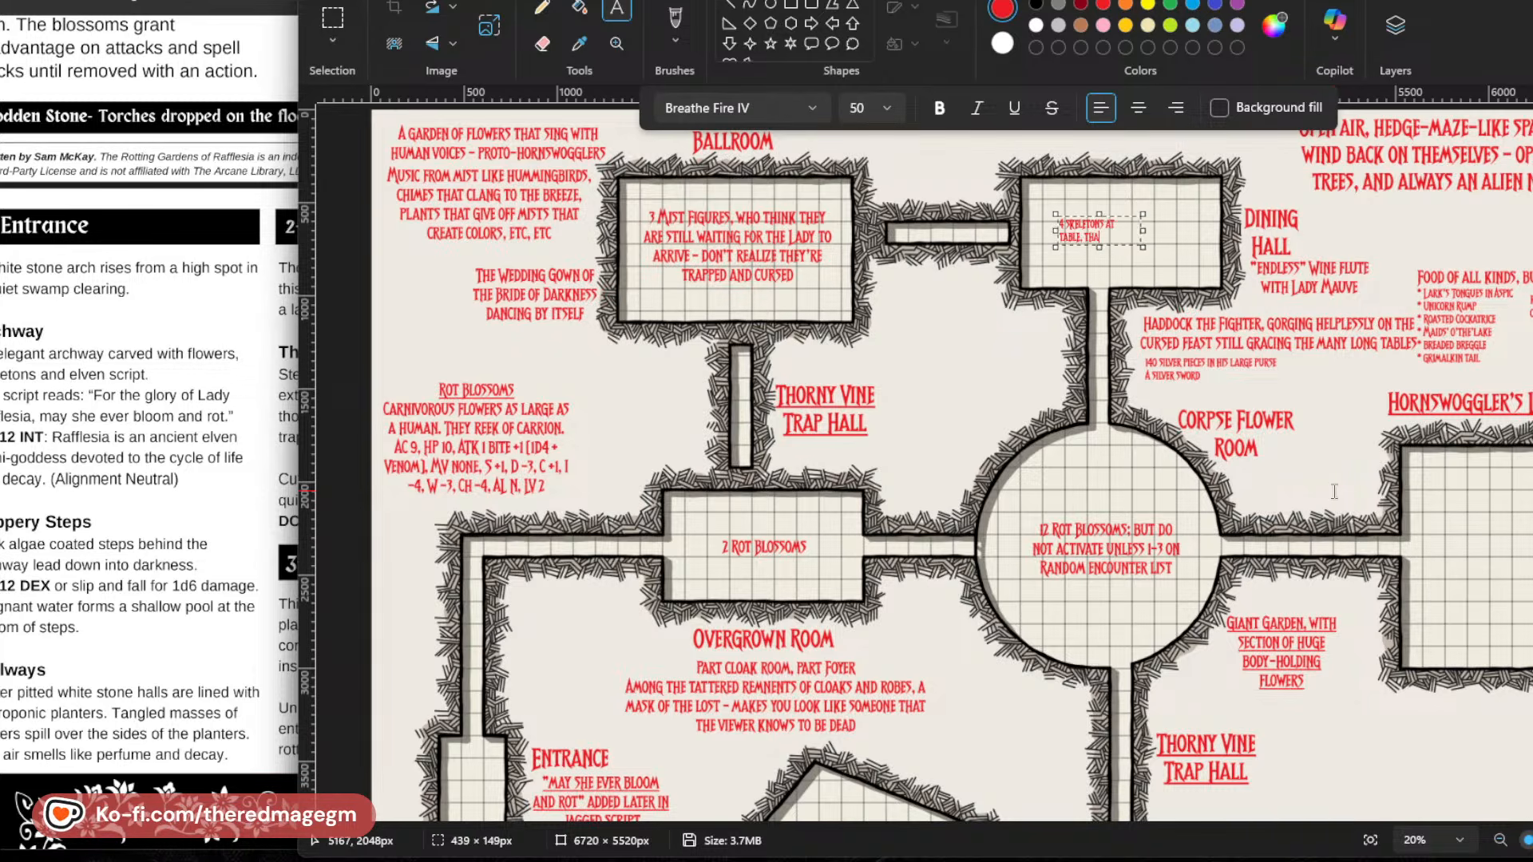
text(t will rise if)
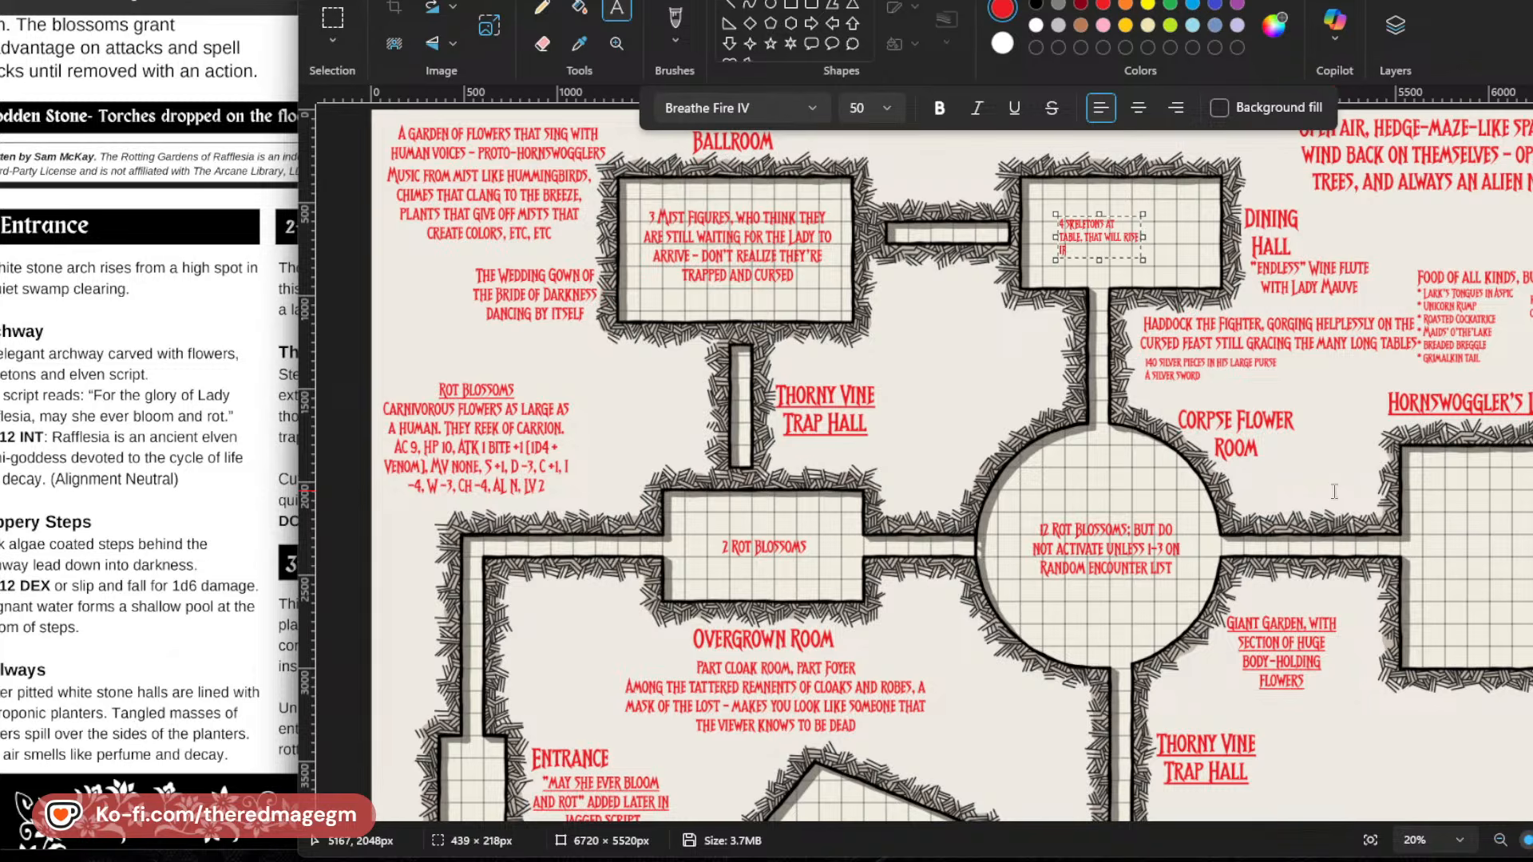
text( random encounter is rolled)
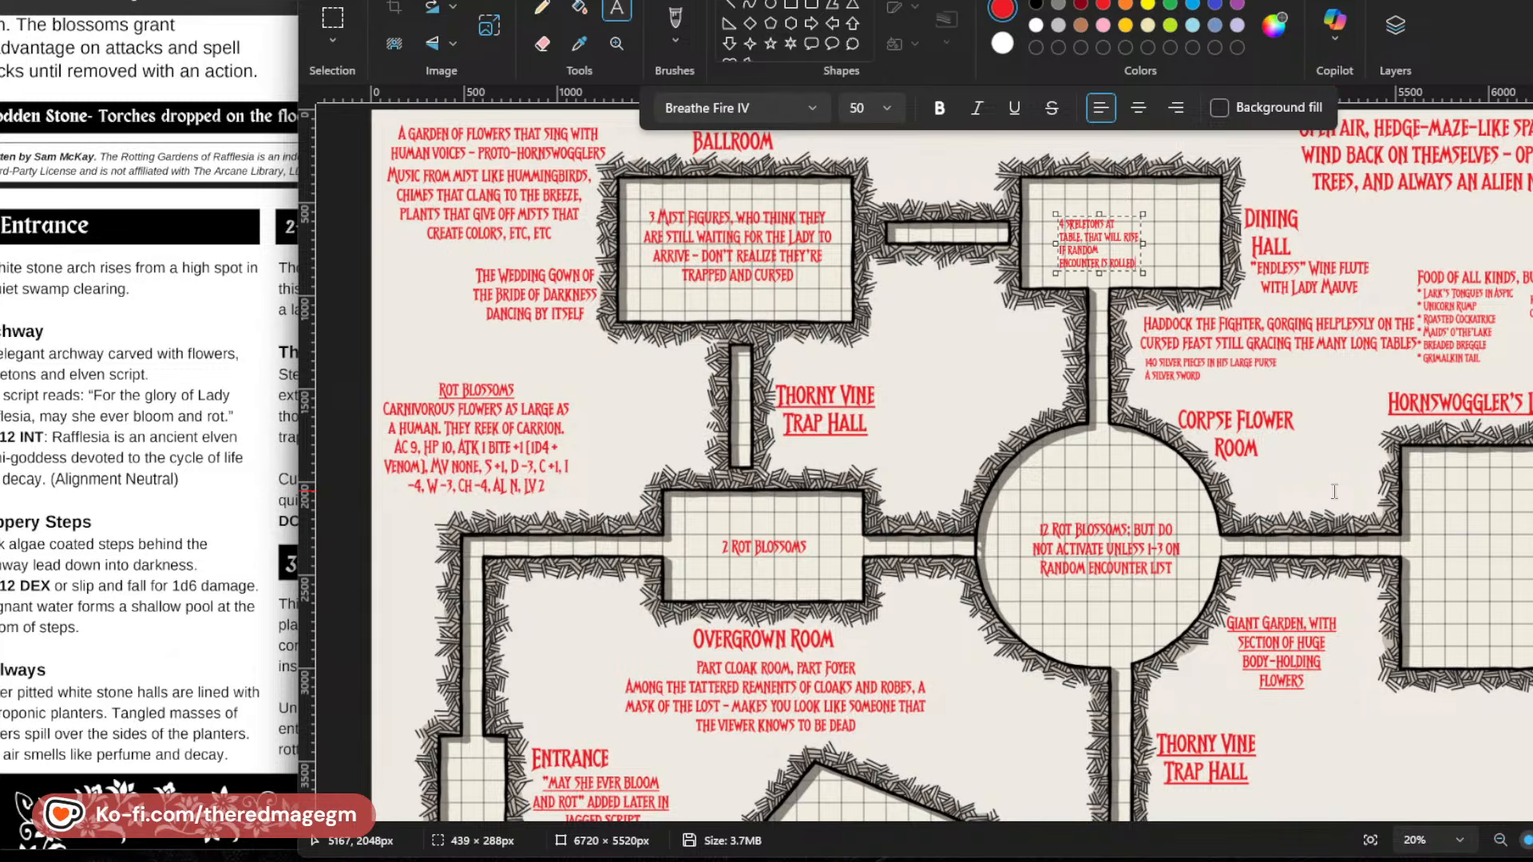
Widen the Dining Hall skeleton note's box to about 765 px, set its text size to 74, and nudge it up into place.
drag(1146, 242, 1202, 242)
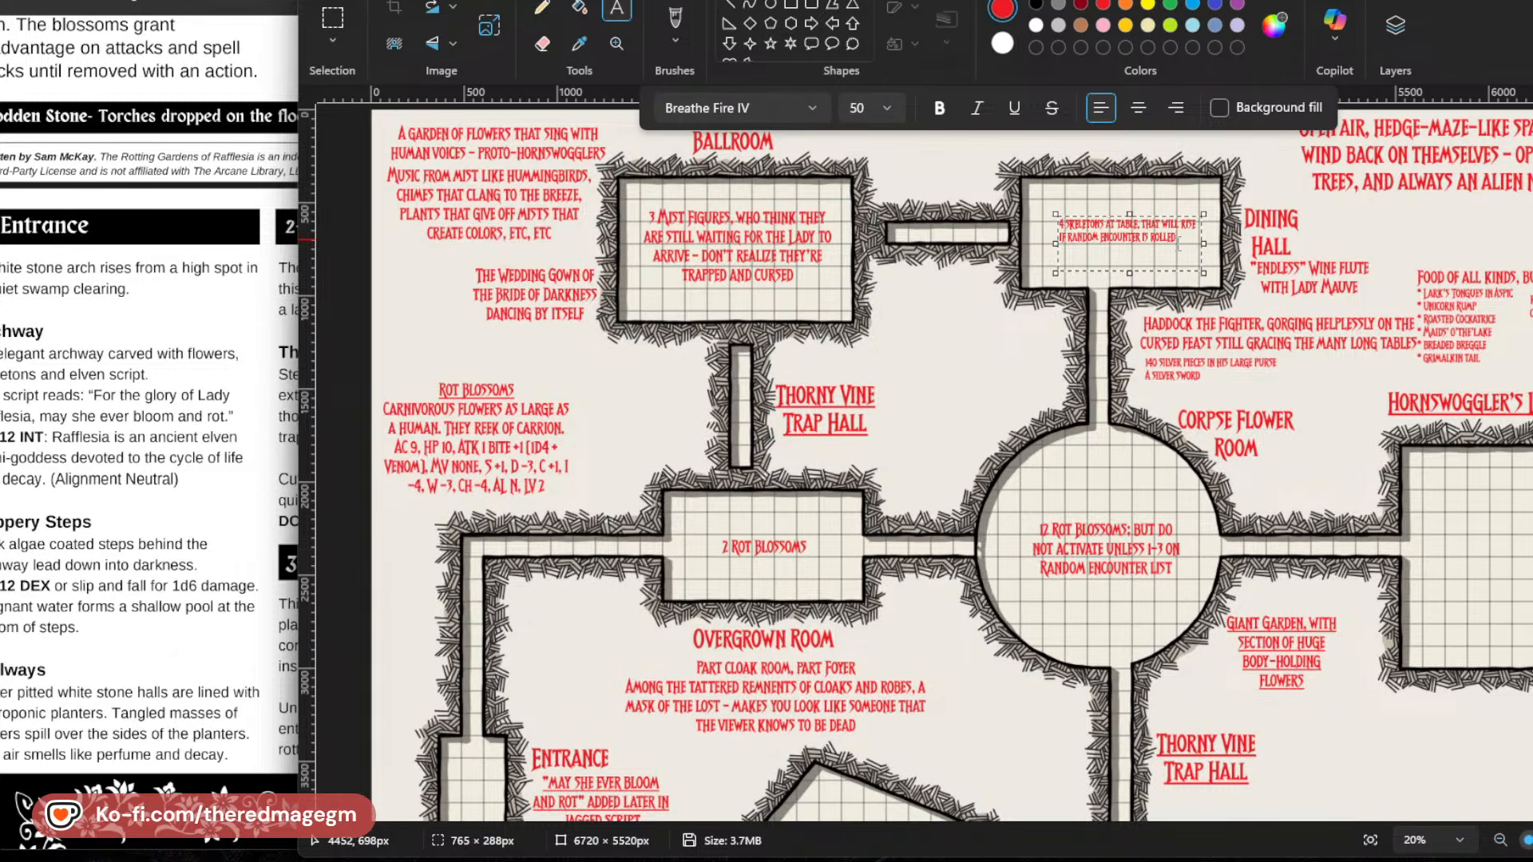
key(ctrl+a)
click(851, 107)
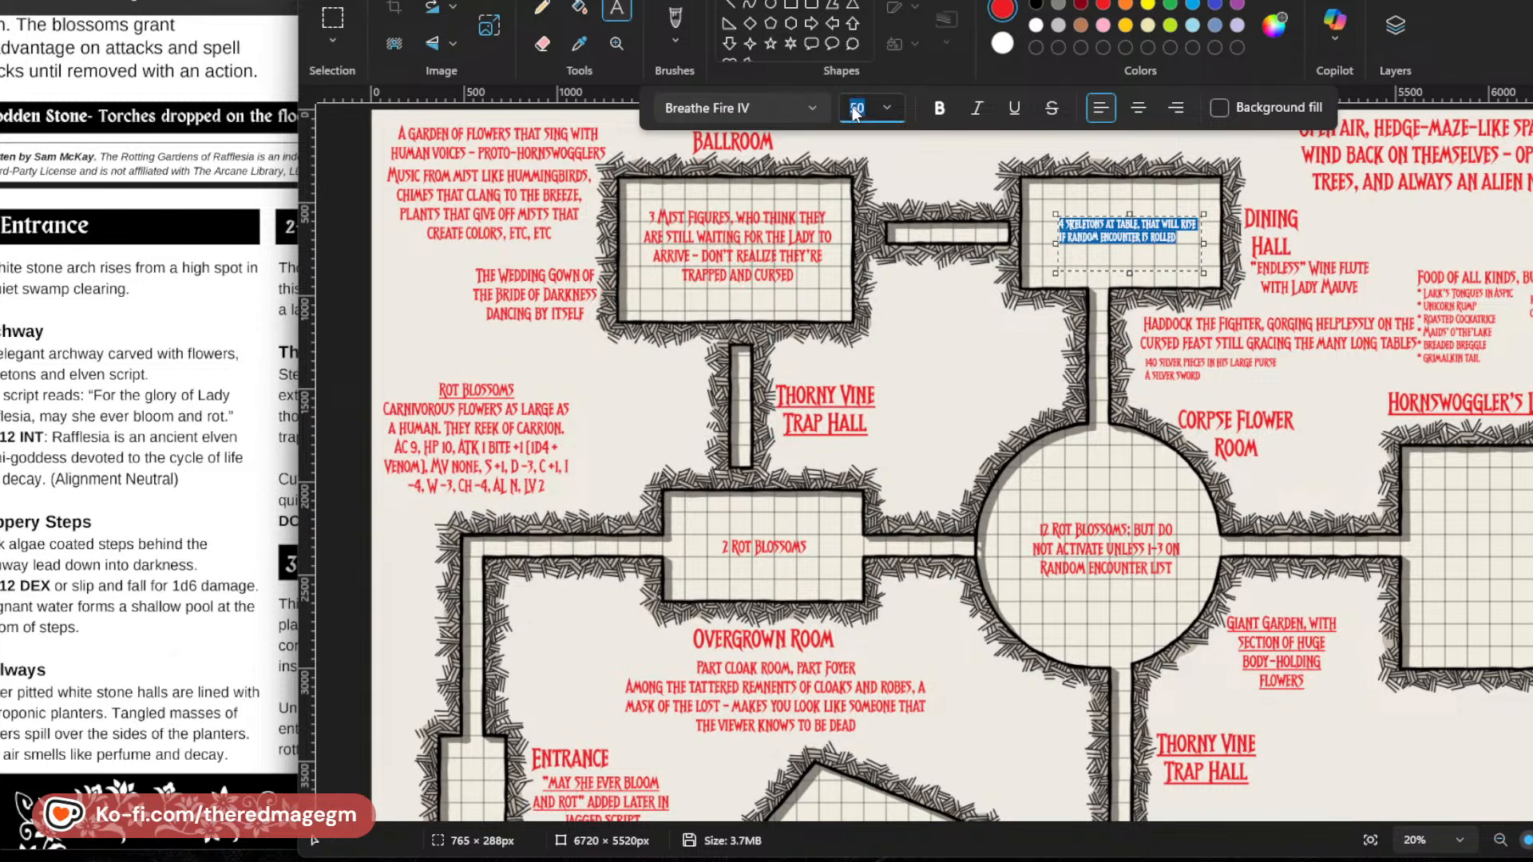
text(74)
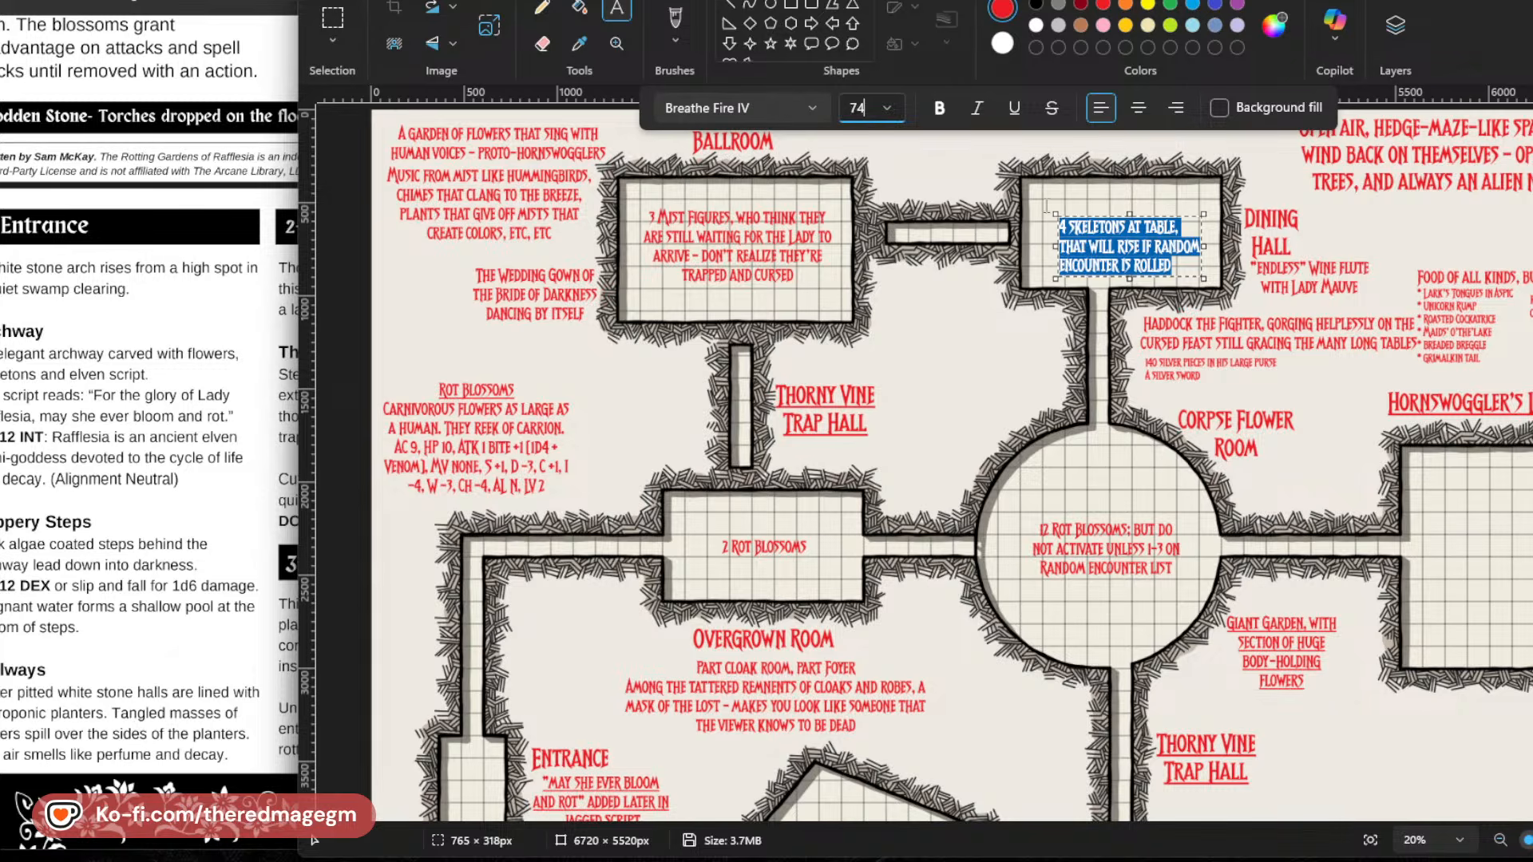
click(1161, 250)
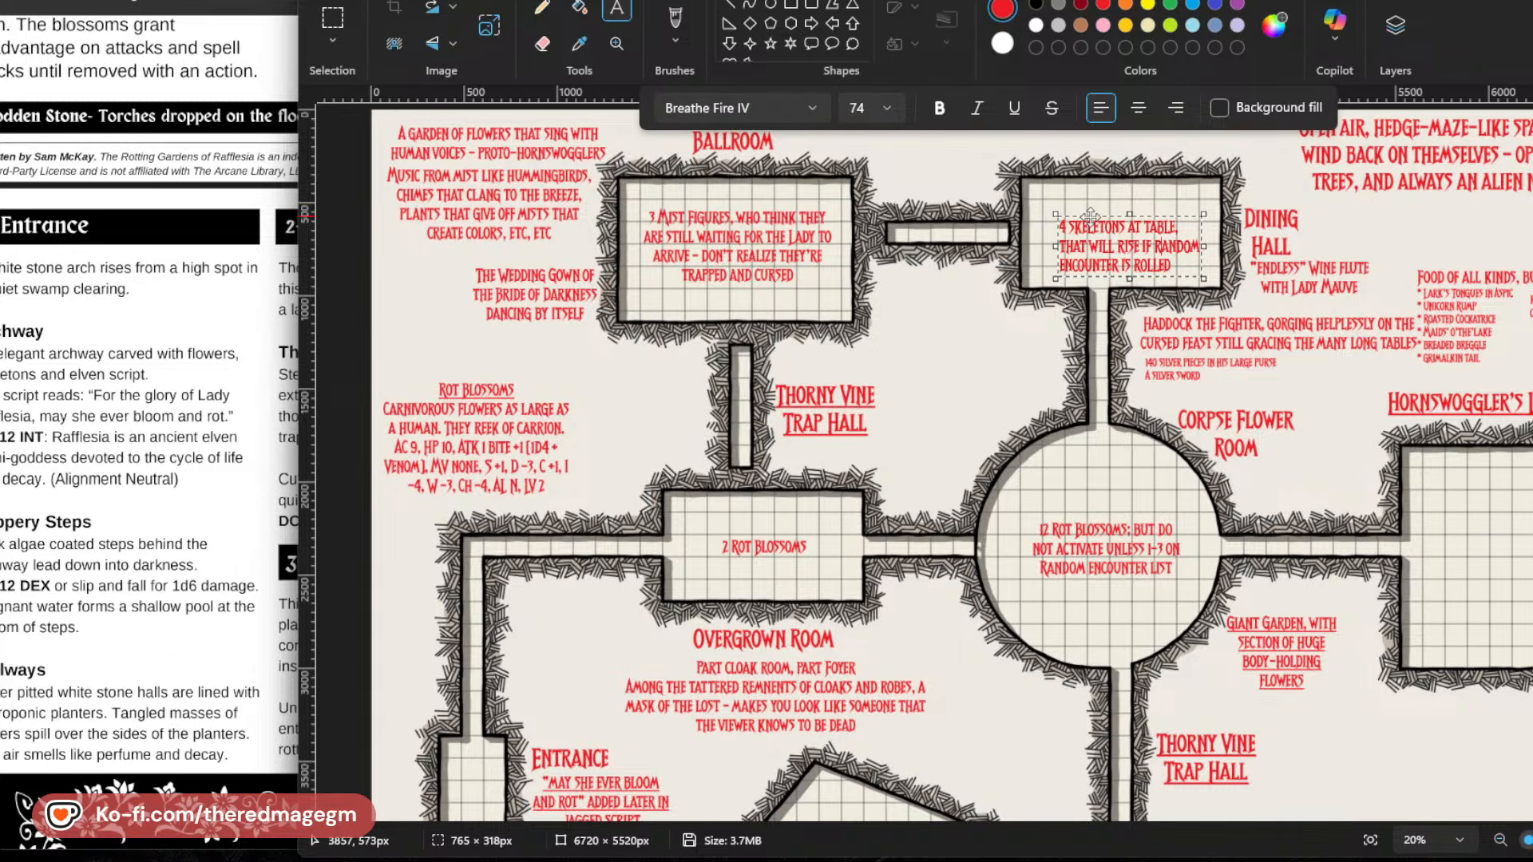
drag(1089, 215, 1088, 207)
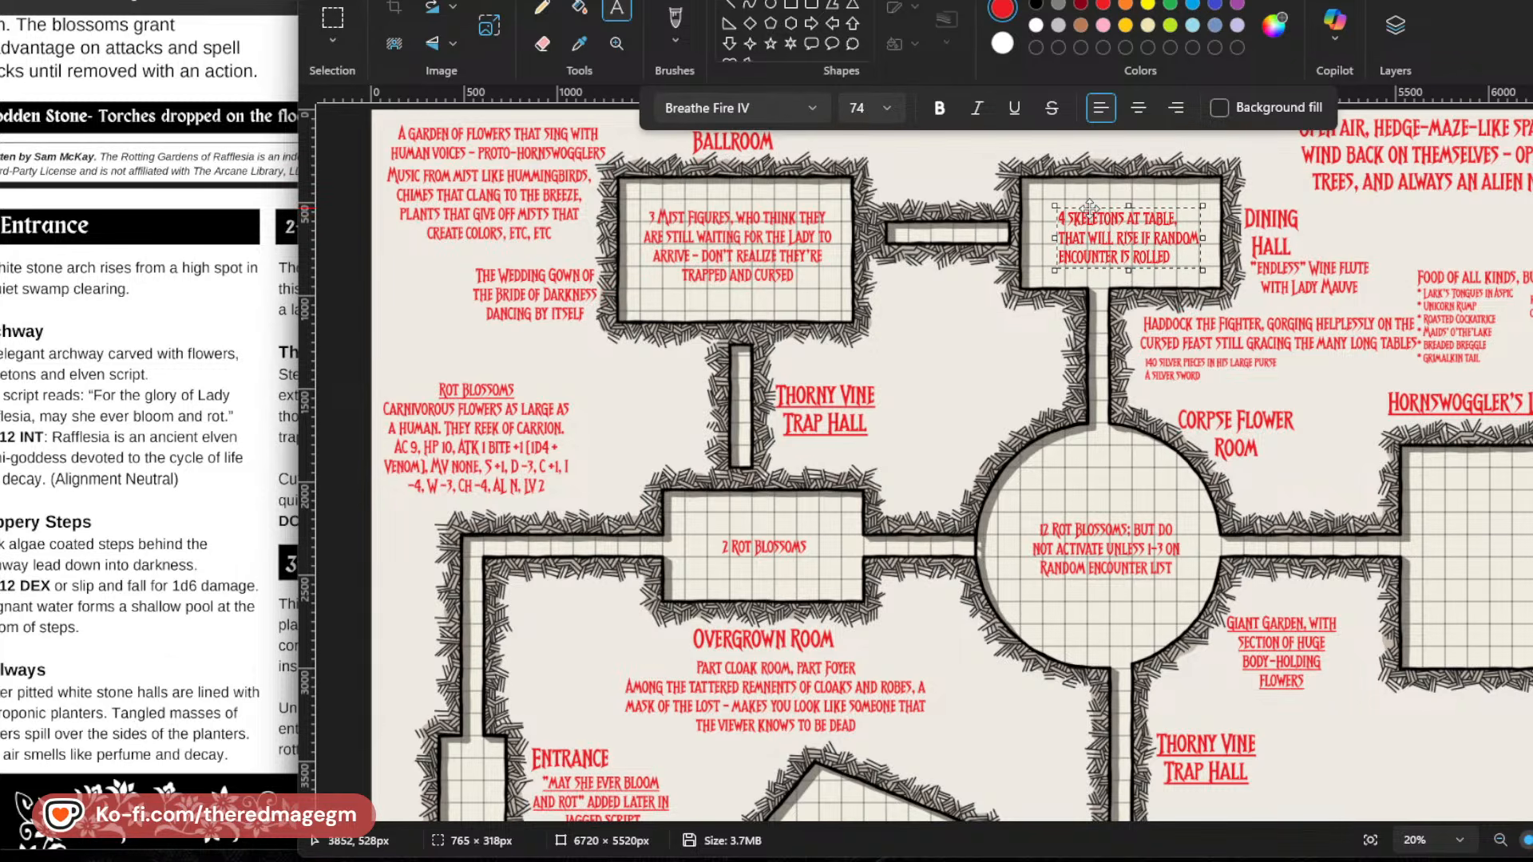
click(1164, 320)
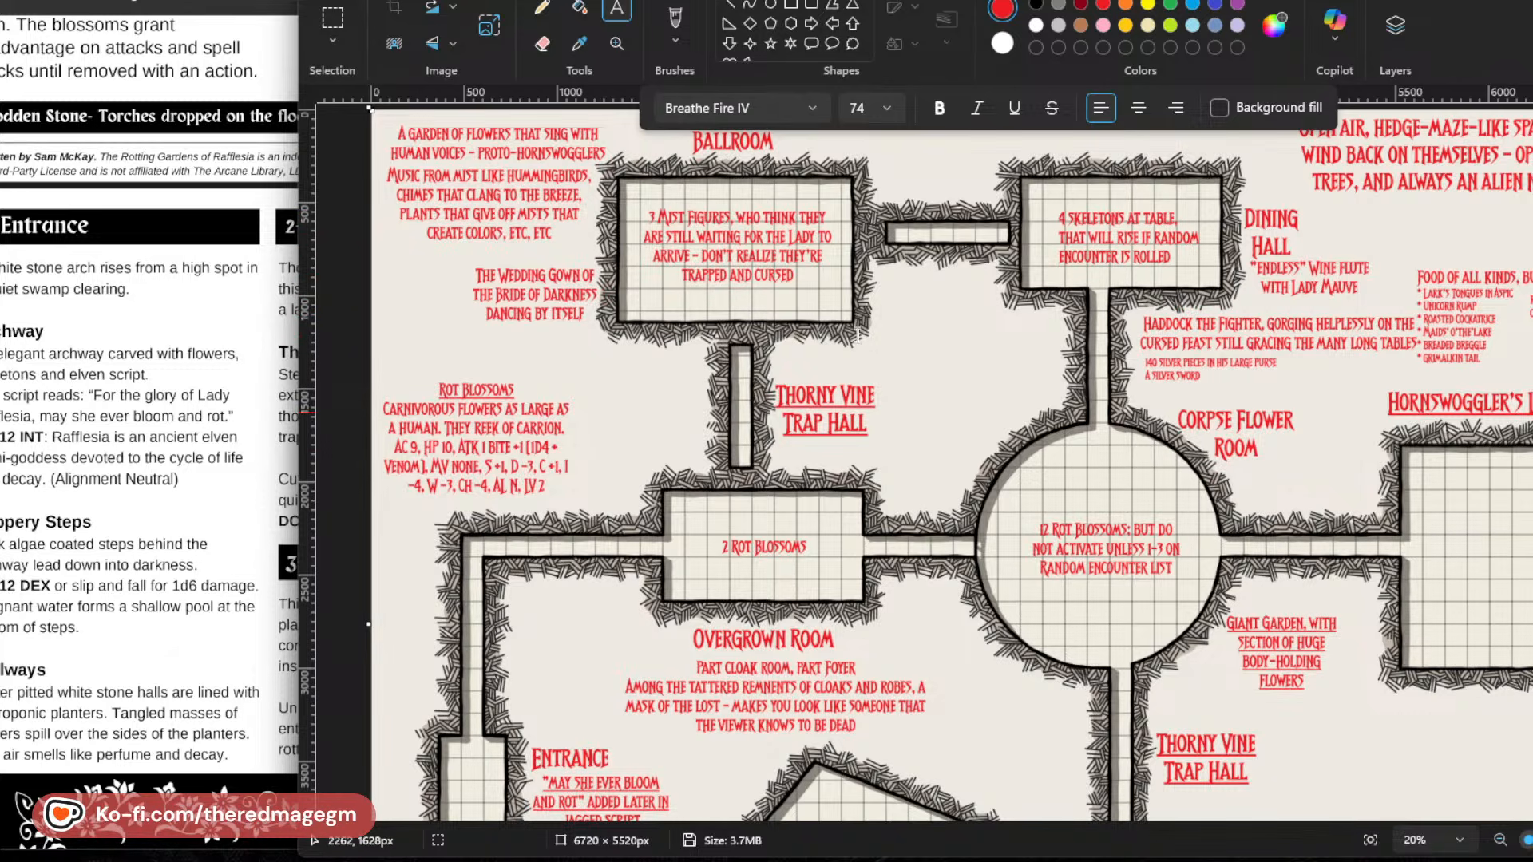
Add a "Thorny Vine Trap Hall" label and place it just beneath the corridor between the Ballroom and the Dining Hall.
drag(880, 279, 1006, 310)
text(Thorny )
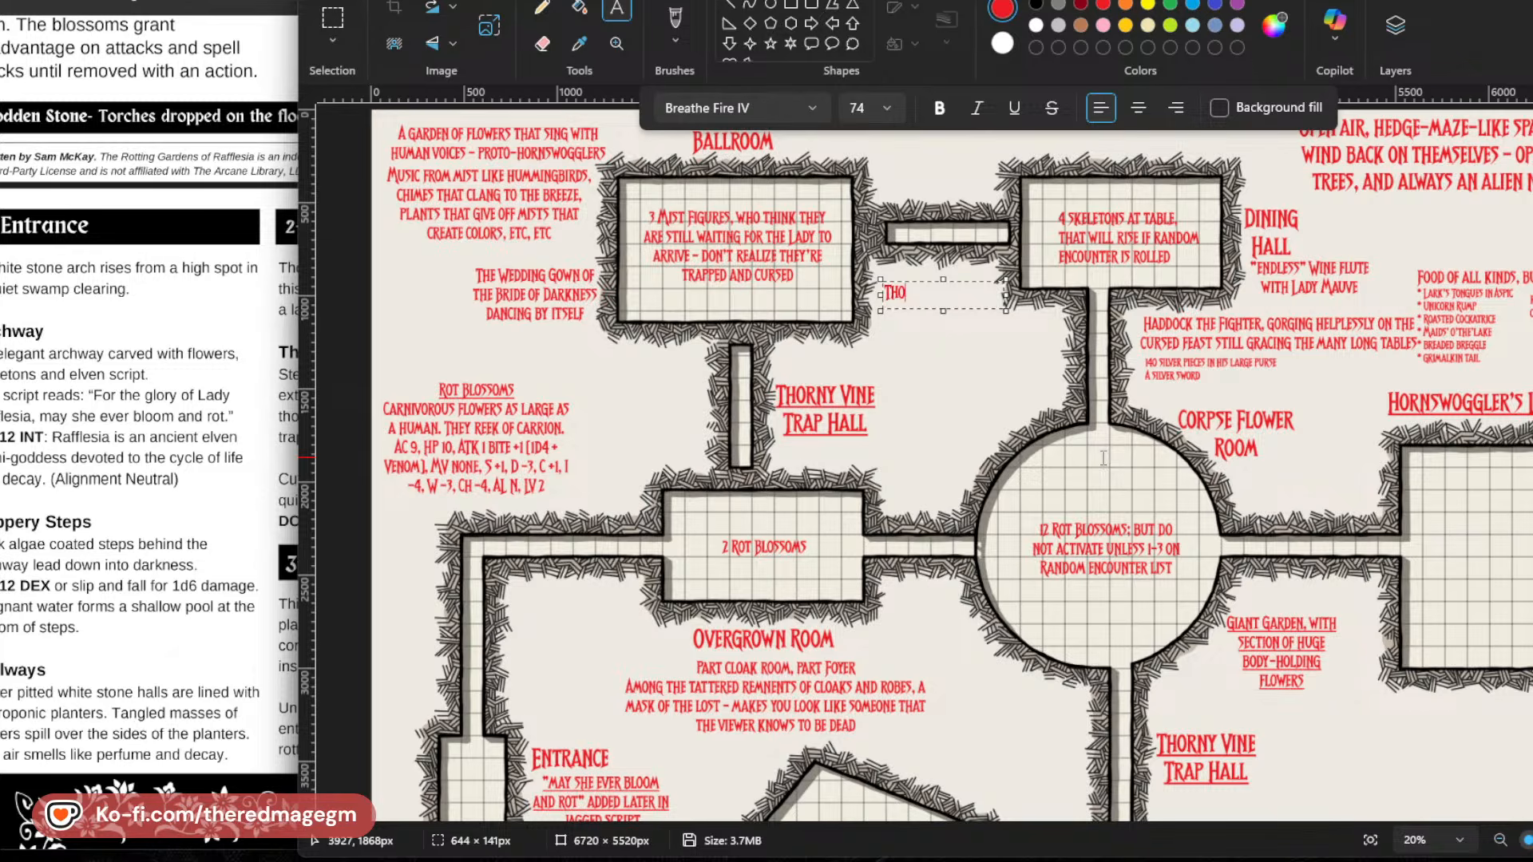
text(Vine Trap)
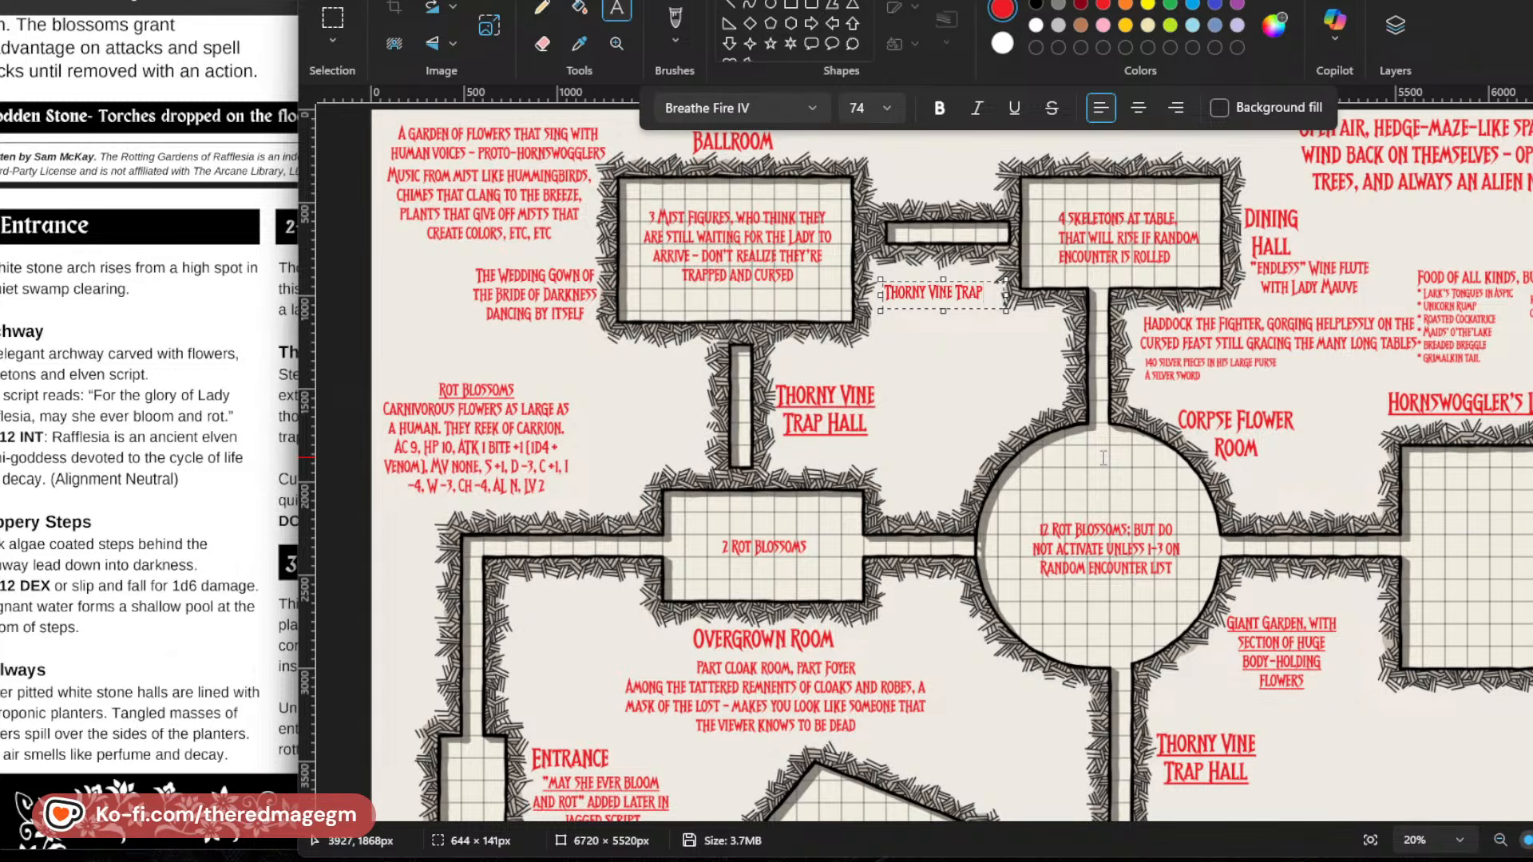
text( Hall)
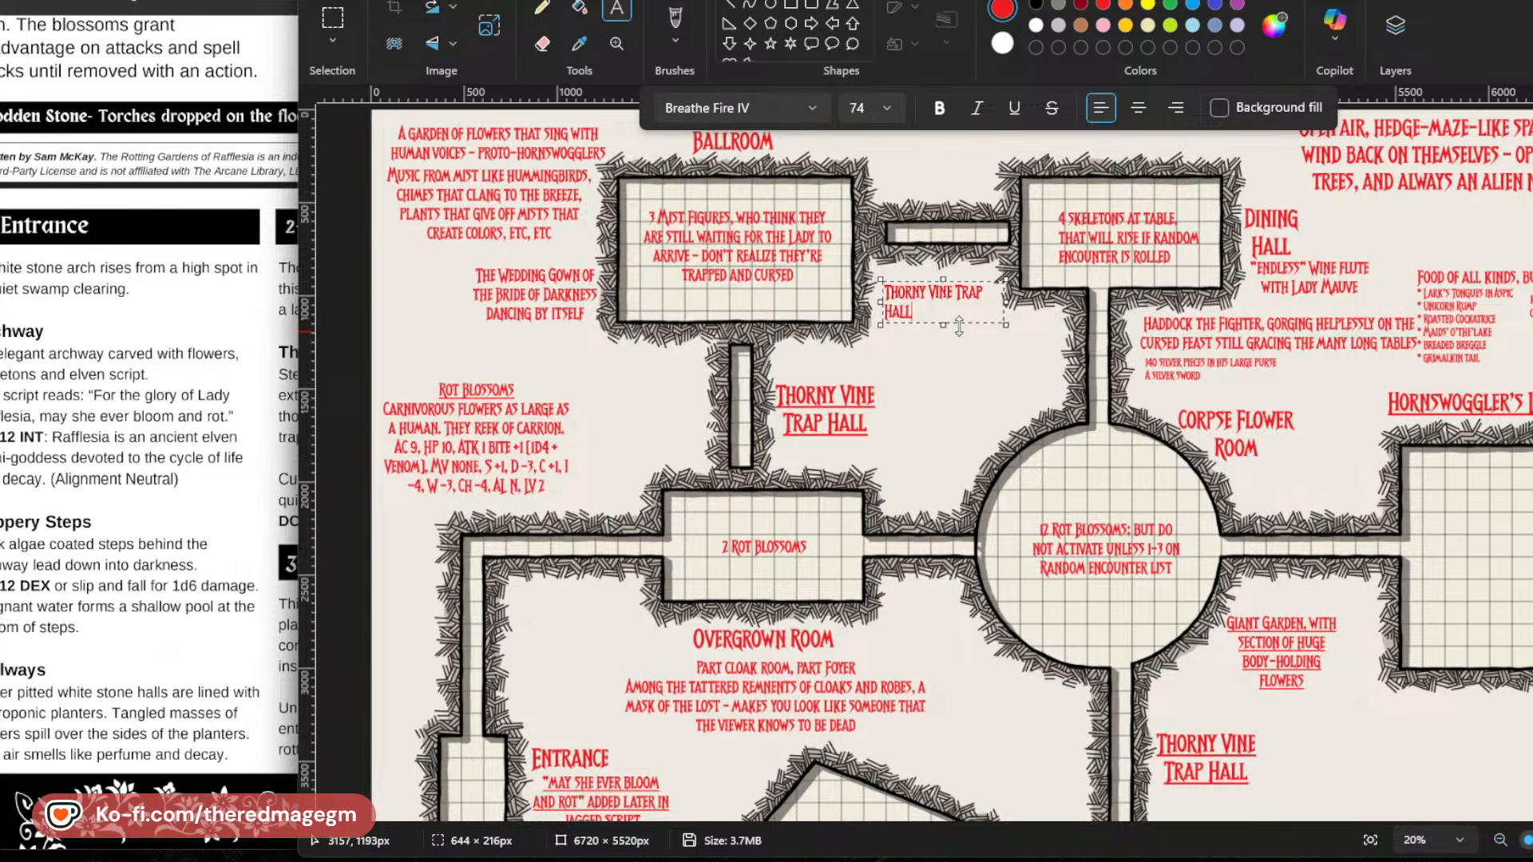
drag(971, 321, 983, 304)
click(986, 357)
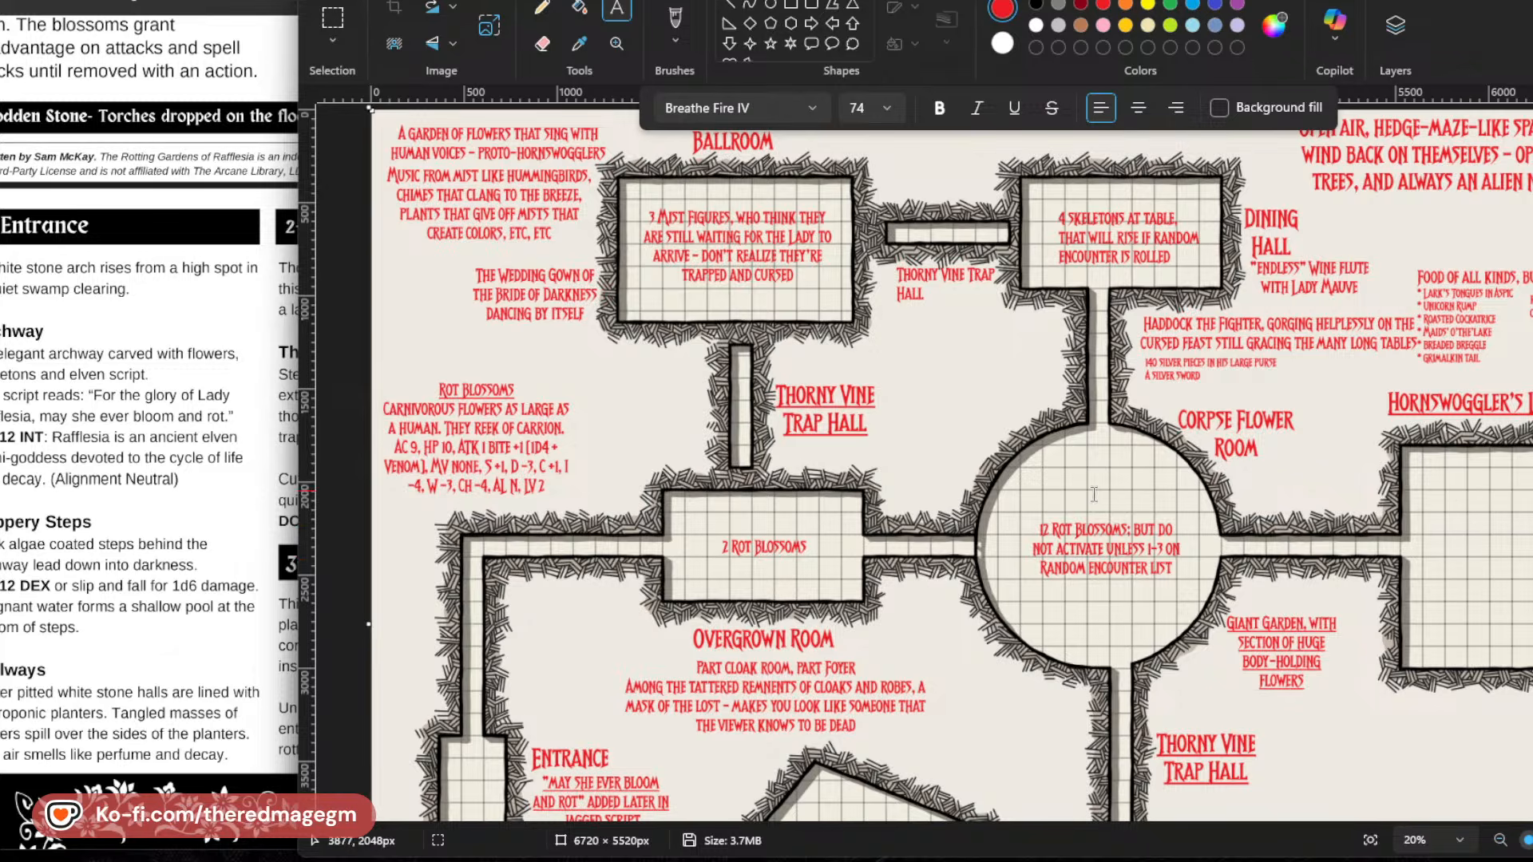
Review the map's rooms, switch to the adventure PDF, and read its room descriptions and Random Encounters section for comparison.
scroll(1111, 550, down, 3)
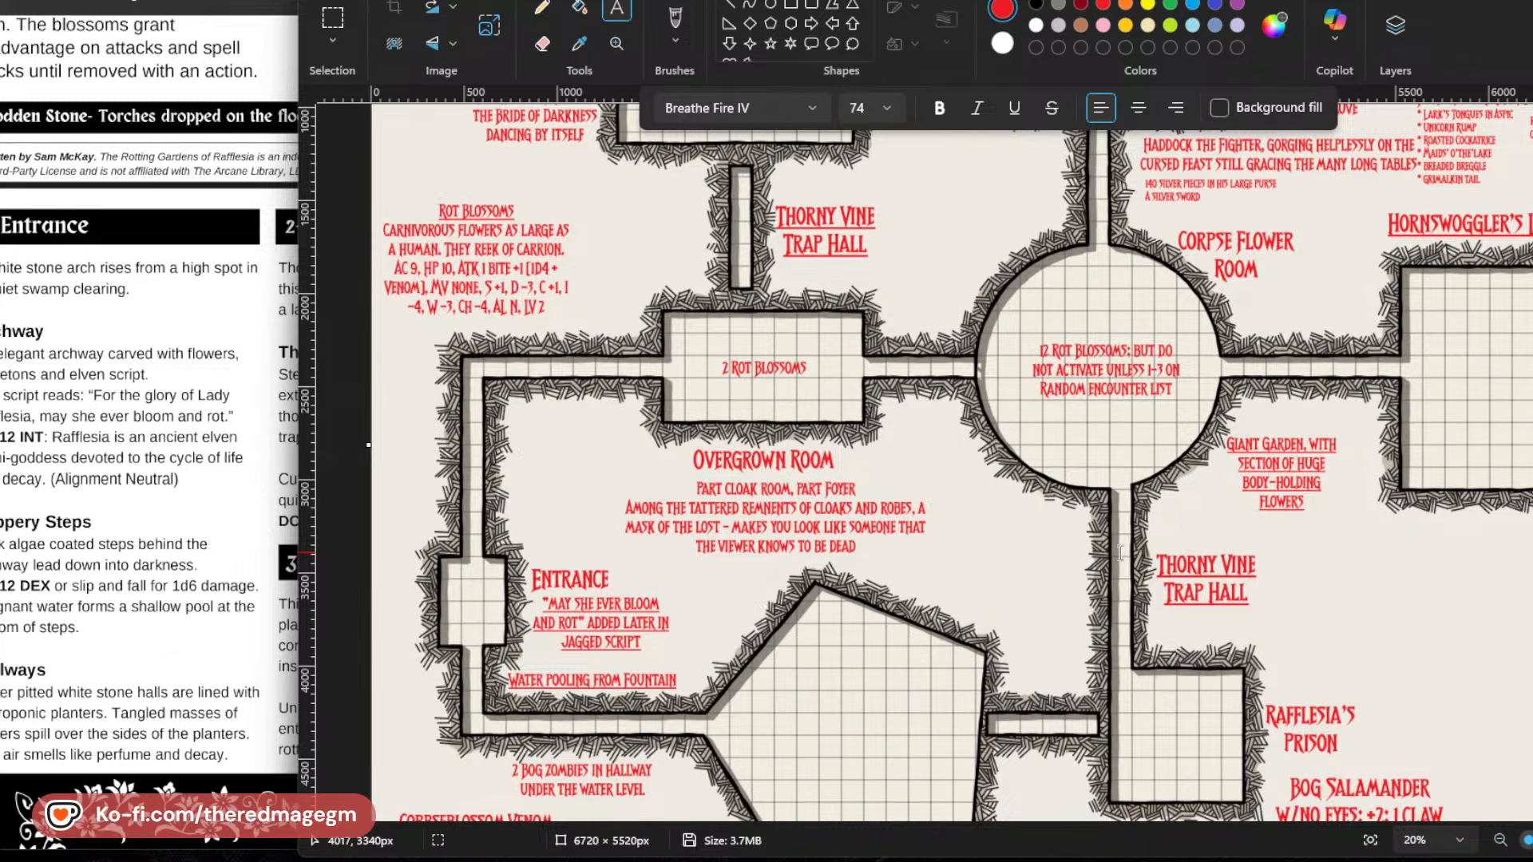
scroll(1009, 475, up, 1)
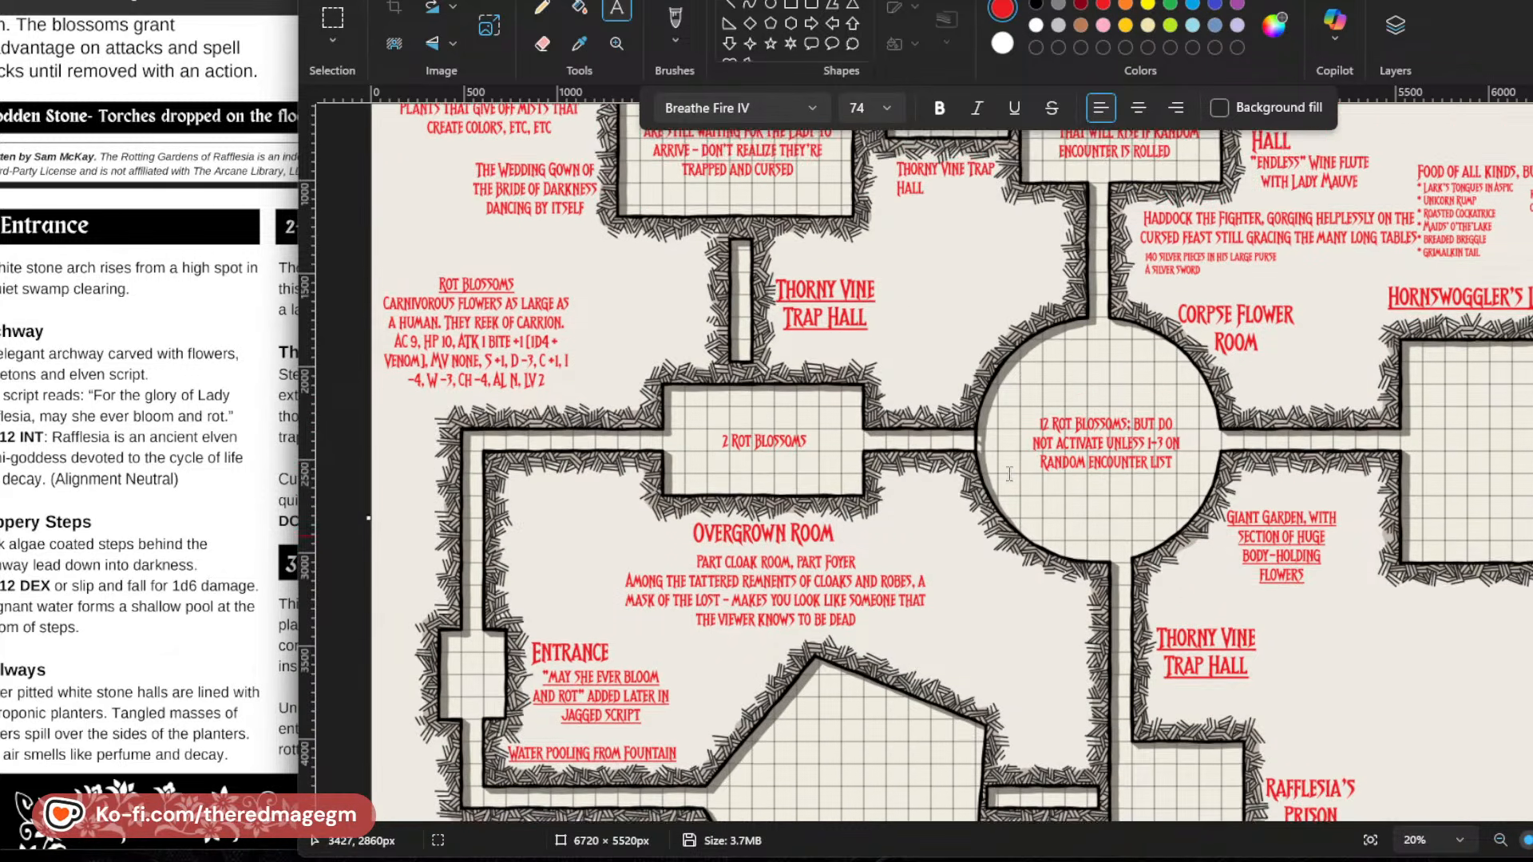
scroll(1009, 474, up, 1)
scroll(870, 711, down, 4)
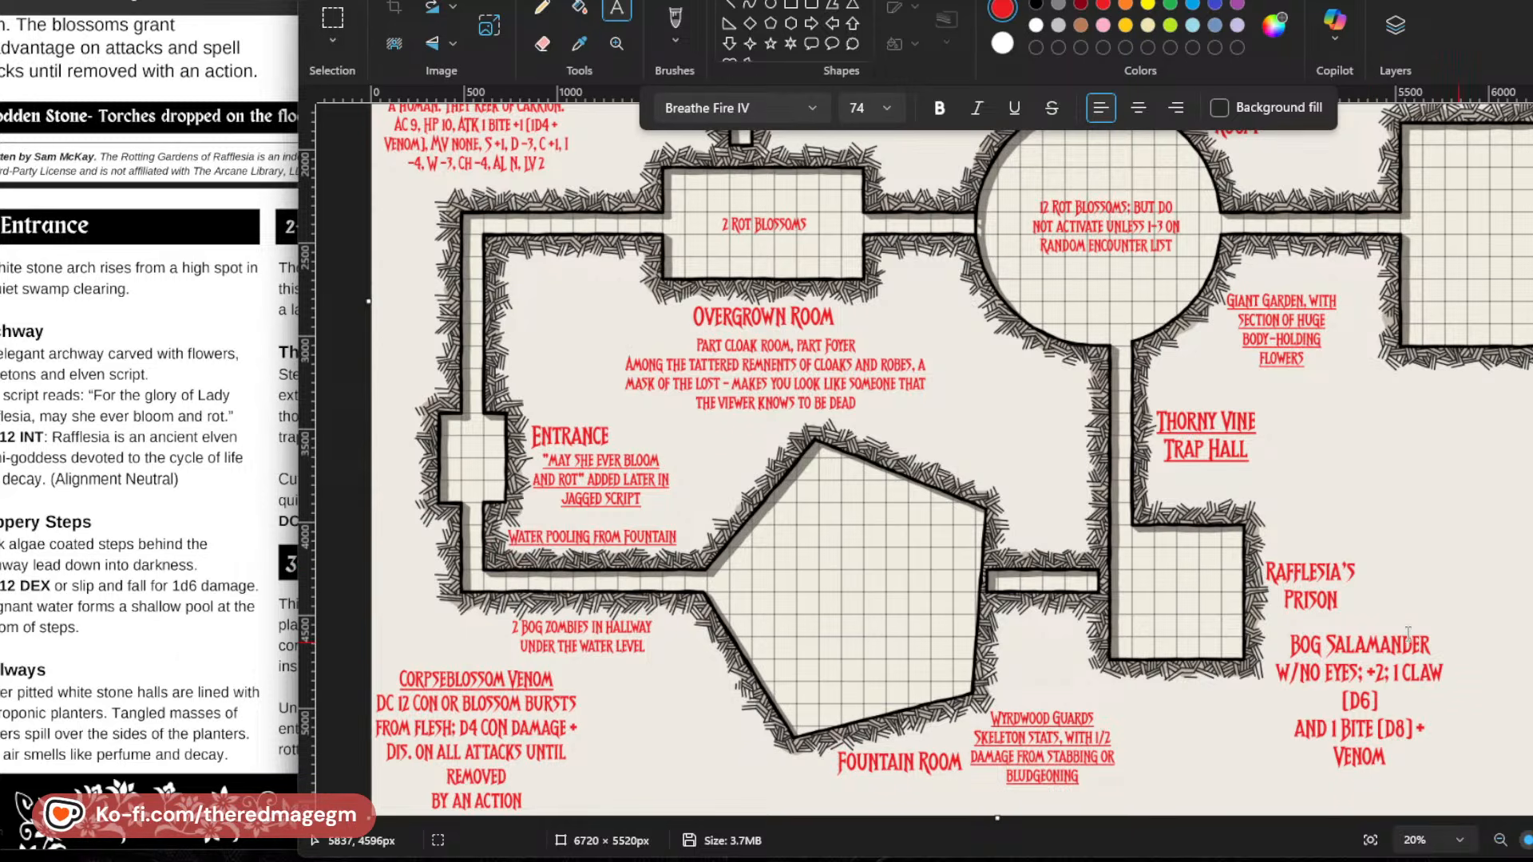
click(271, 177)
scroll(266, 397, down, 5)
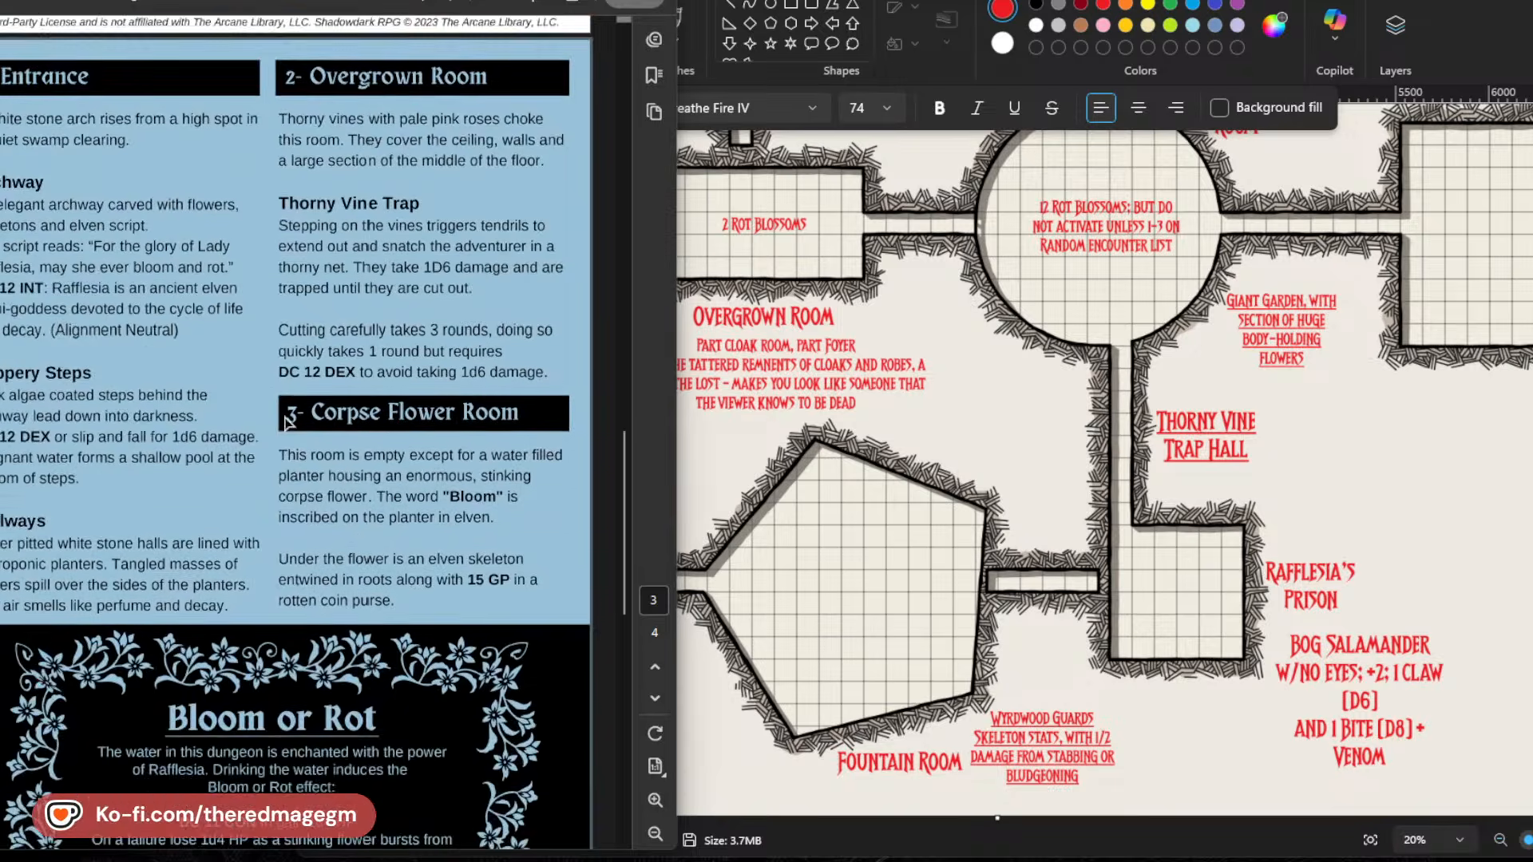
scroll(266, 397, down, 4)
scroll(266, 397, down, 2)
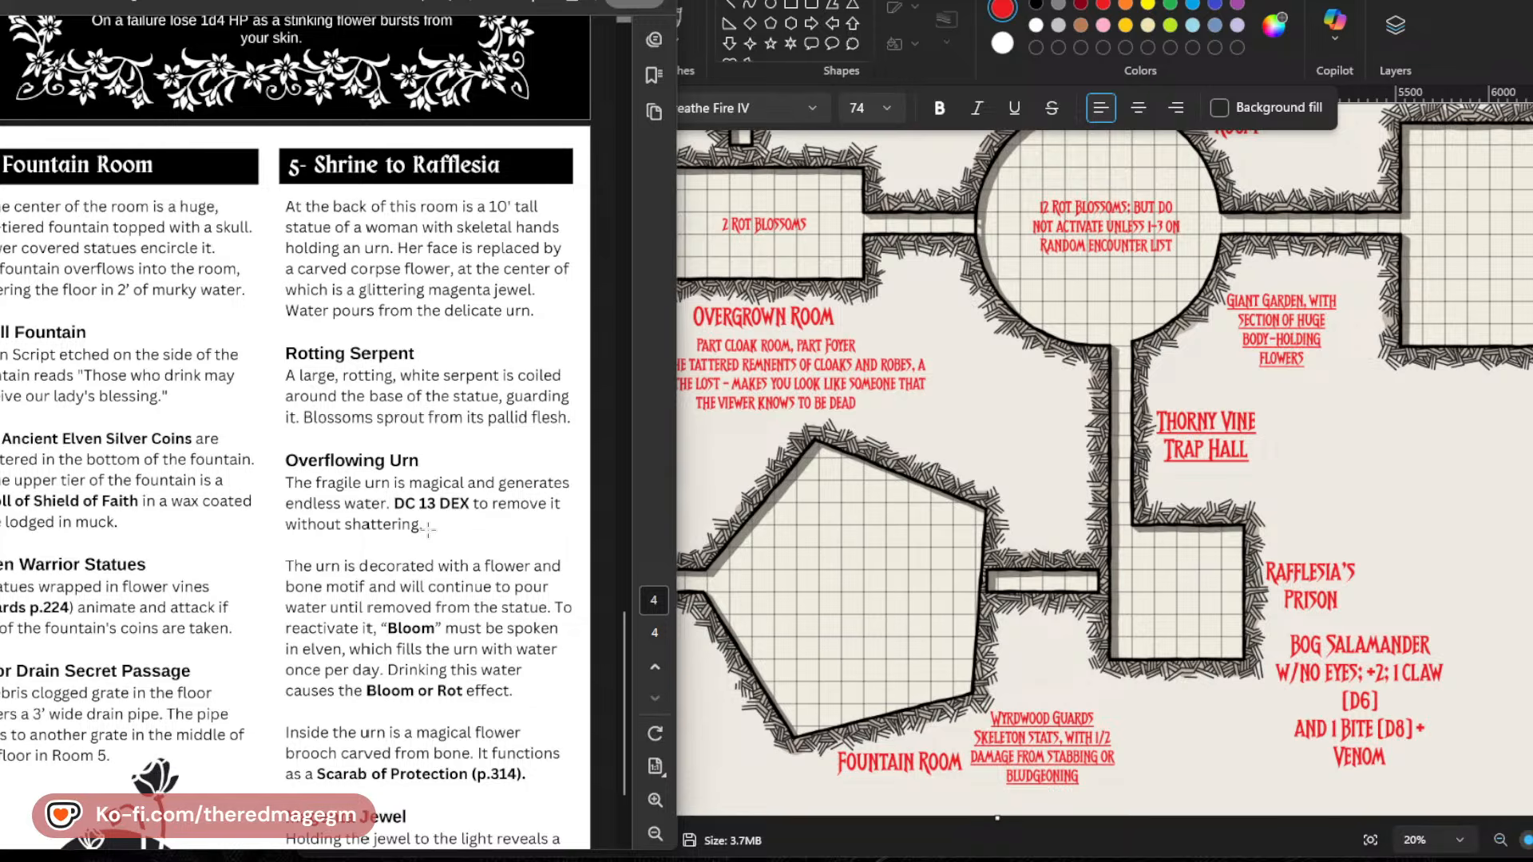
scroll(428, 528, down, 1)
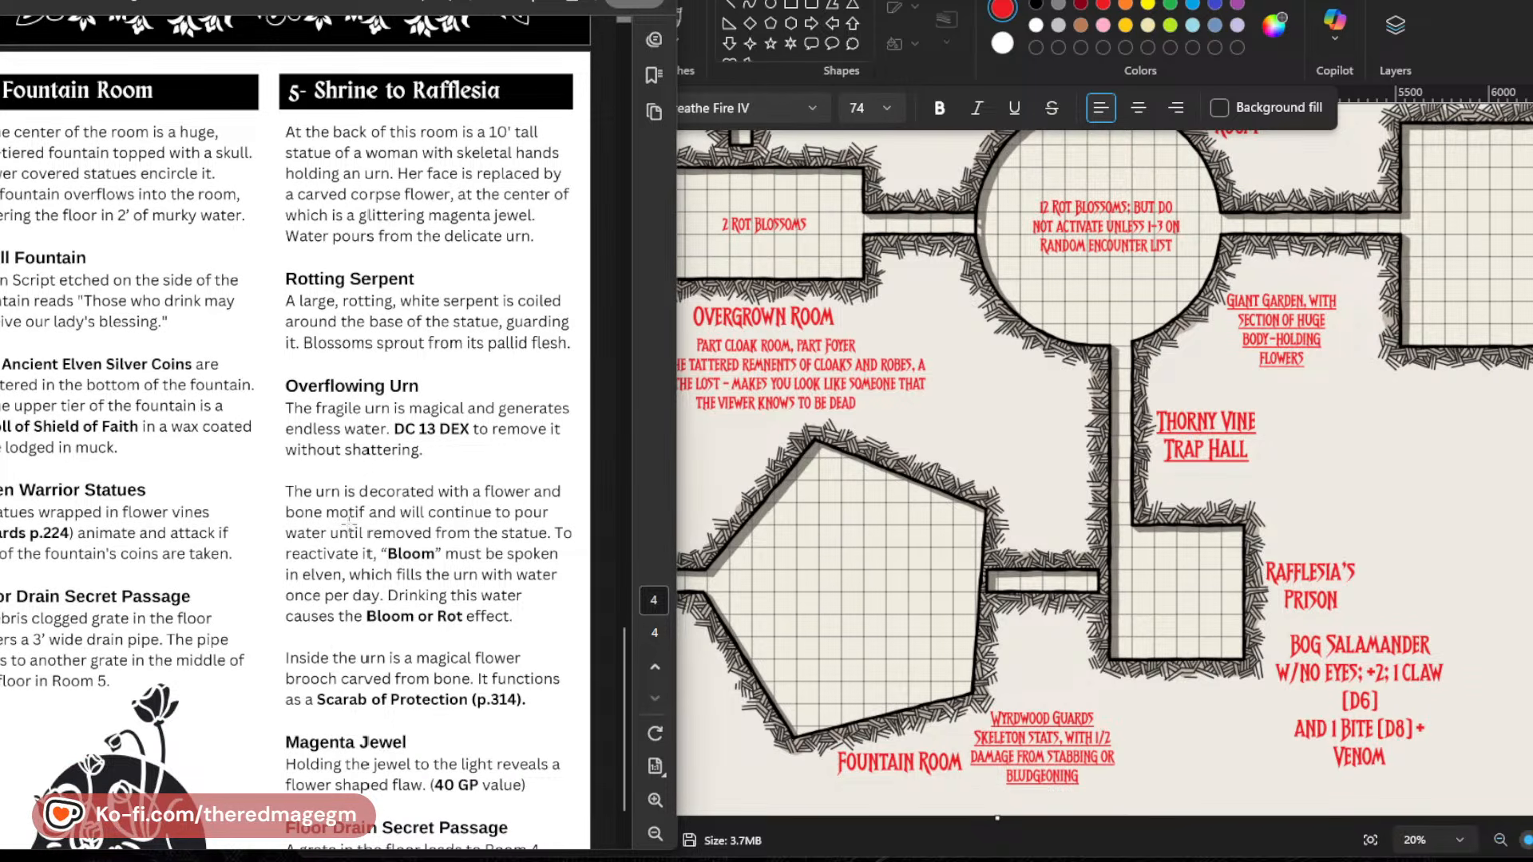
scroll(348, 525, down, 1)
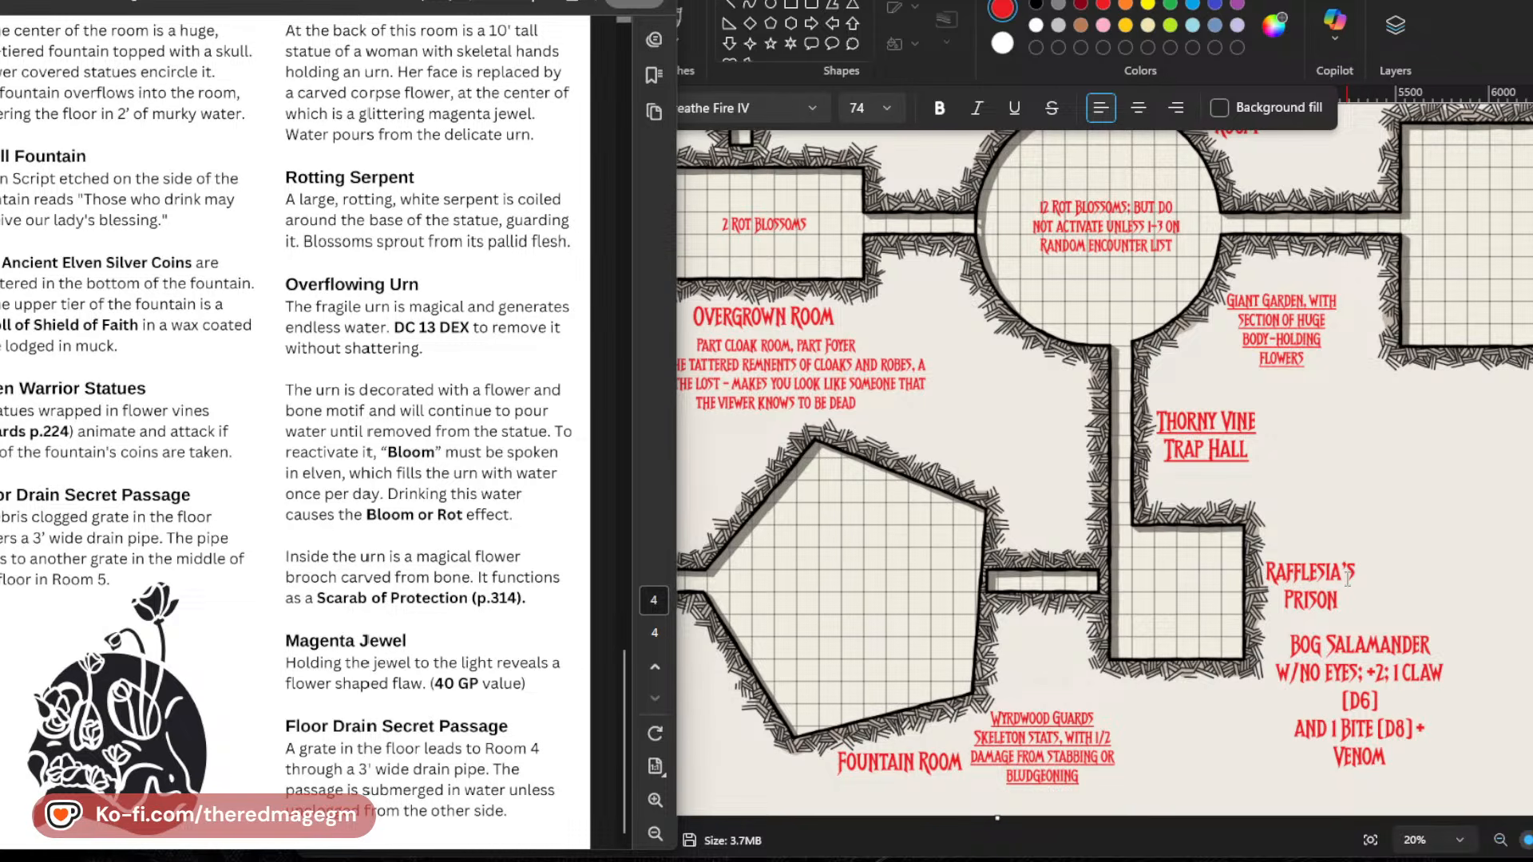
scroll(1136, 719, up, 4)
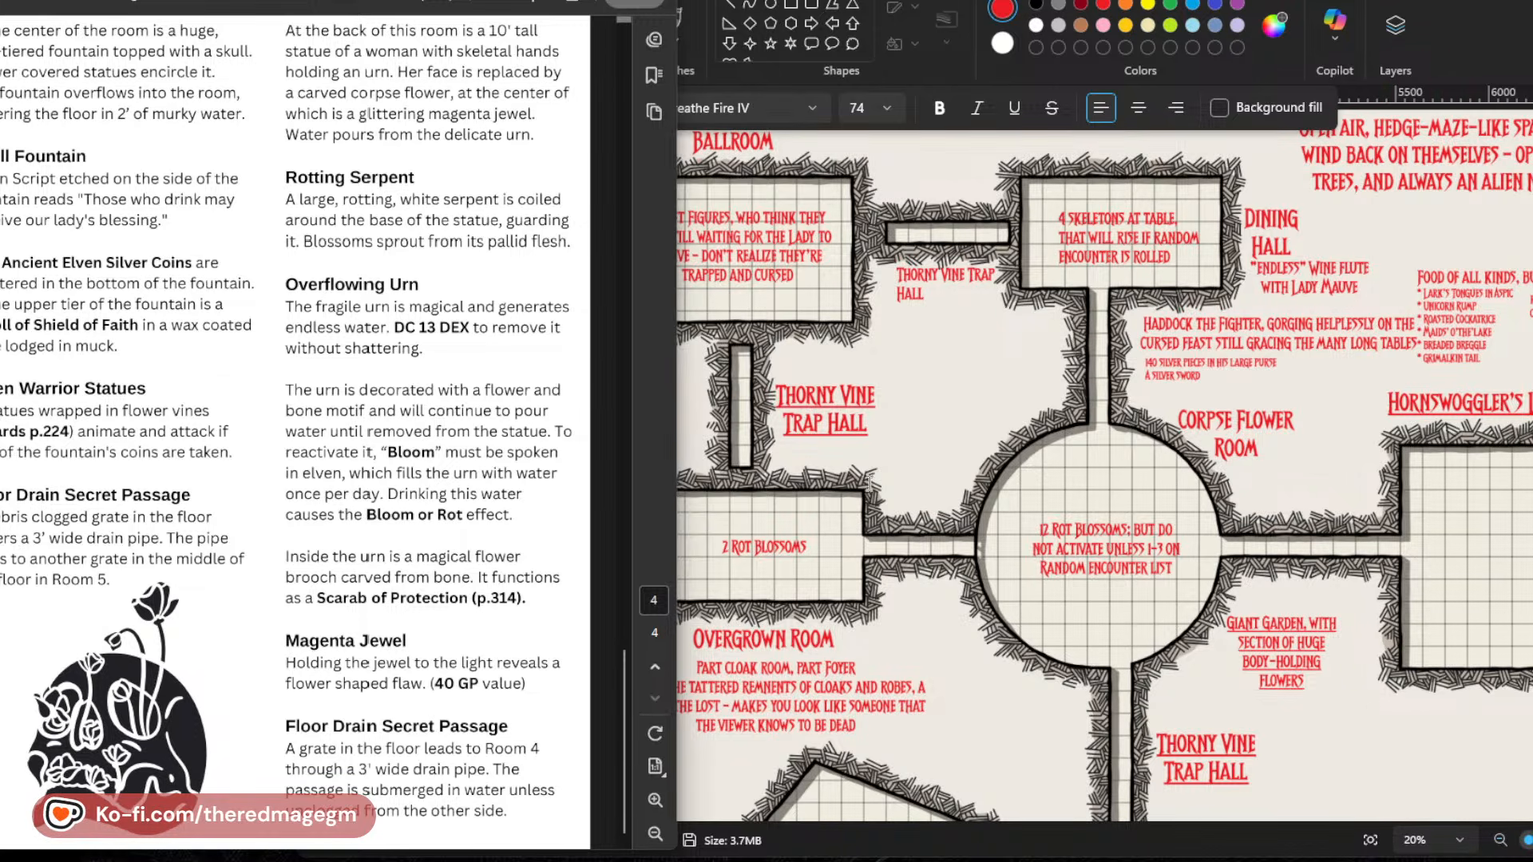
scroll(495, 607, up, 10)
scroll(465, 476, up, 15)
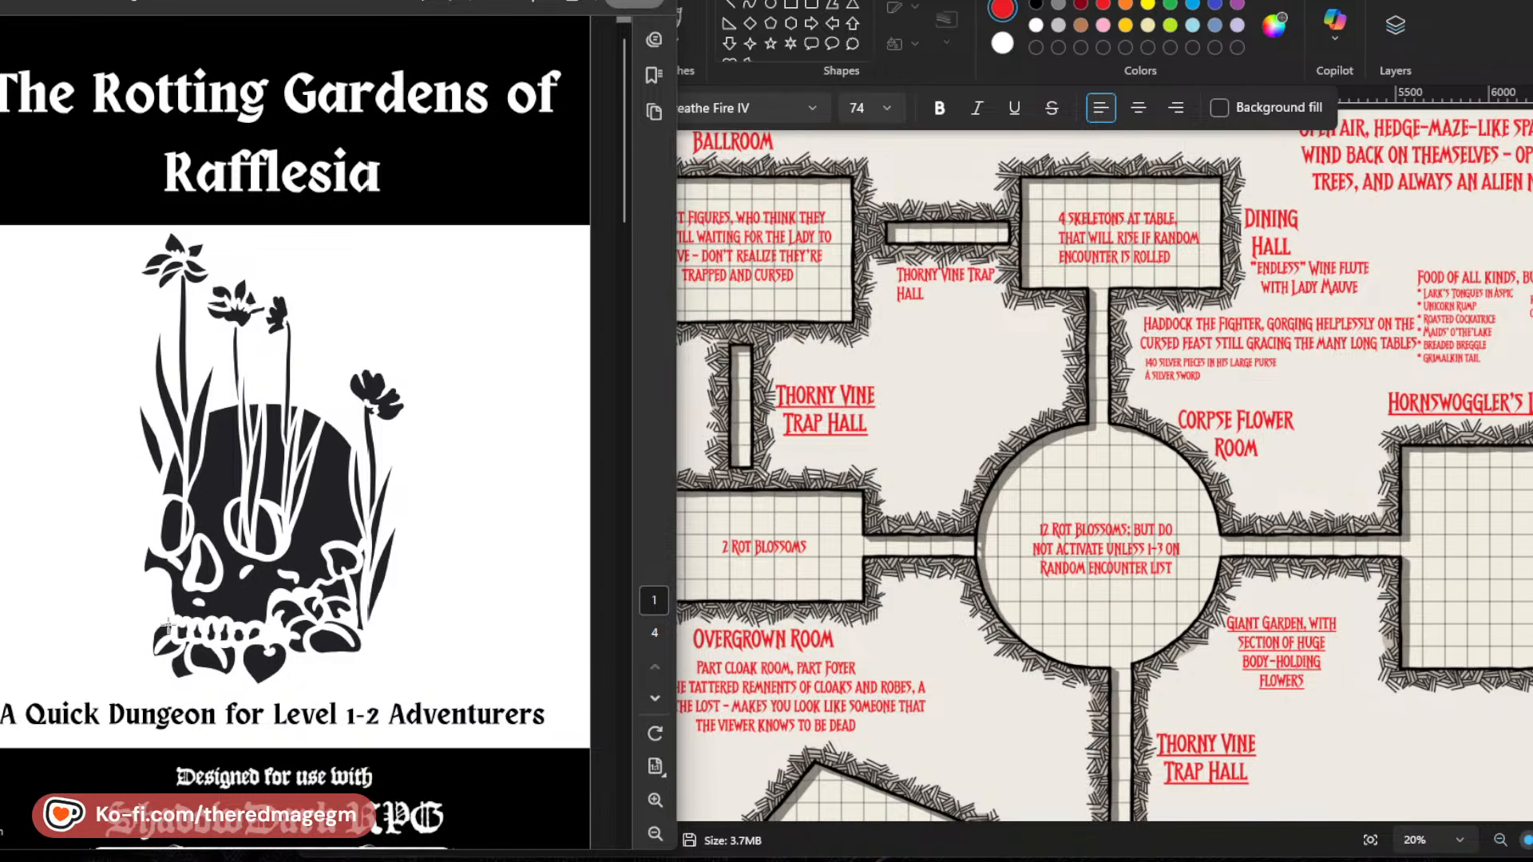
scroll(348, 611, down, 15)
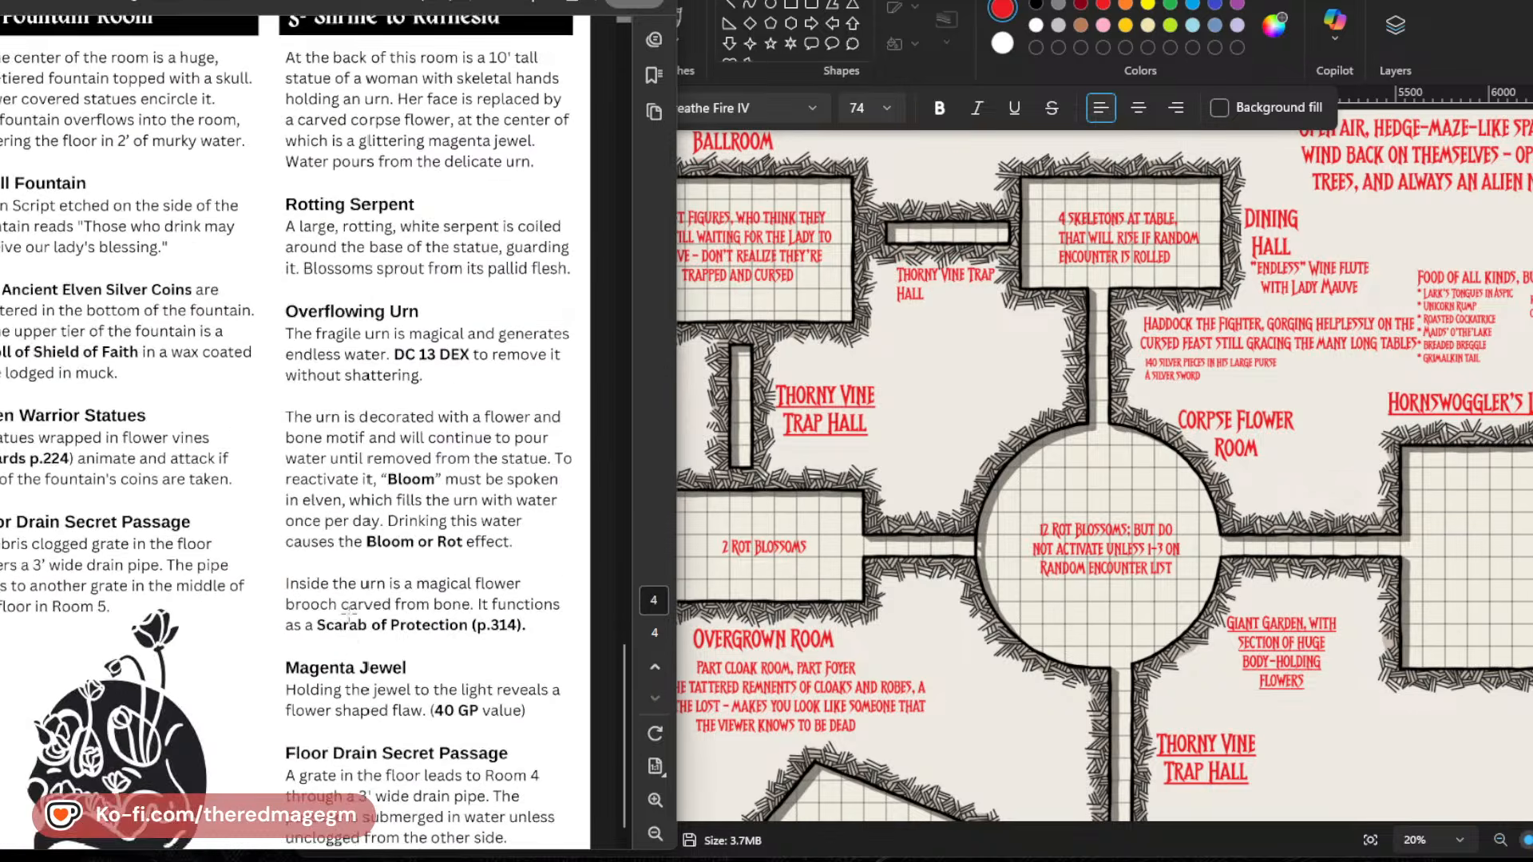
scroll(348, 611, up, 10)
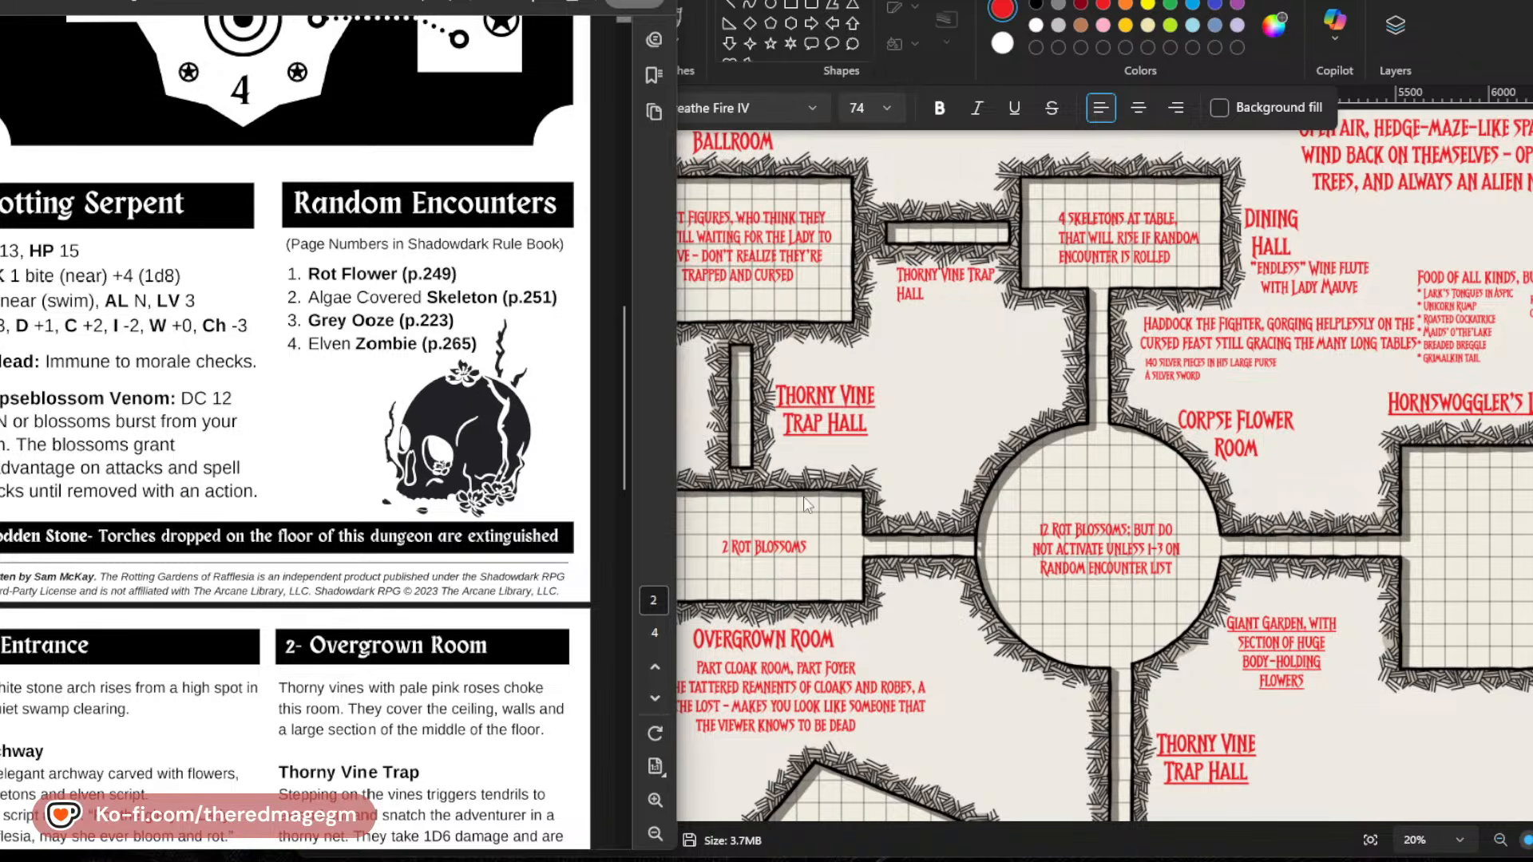
scroll(1437, 660, down, 4)
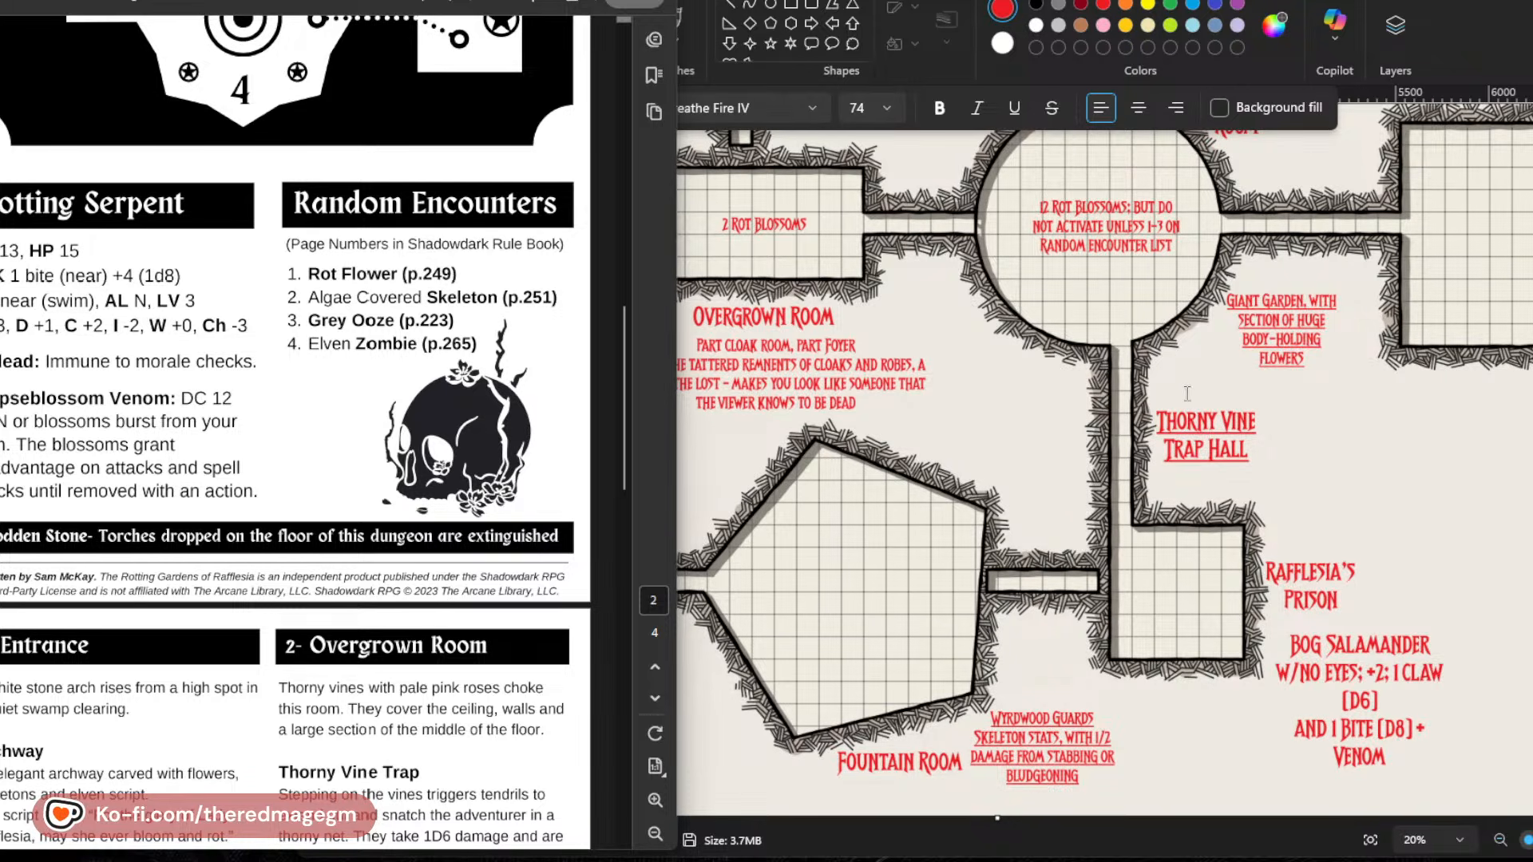
On the map, add a text note below the Hornswoggler's room starting "Bear stats, but instead of hug, if its bite hits,".
scroll(1405, 372, up, 2)
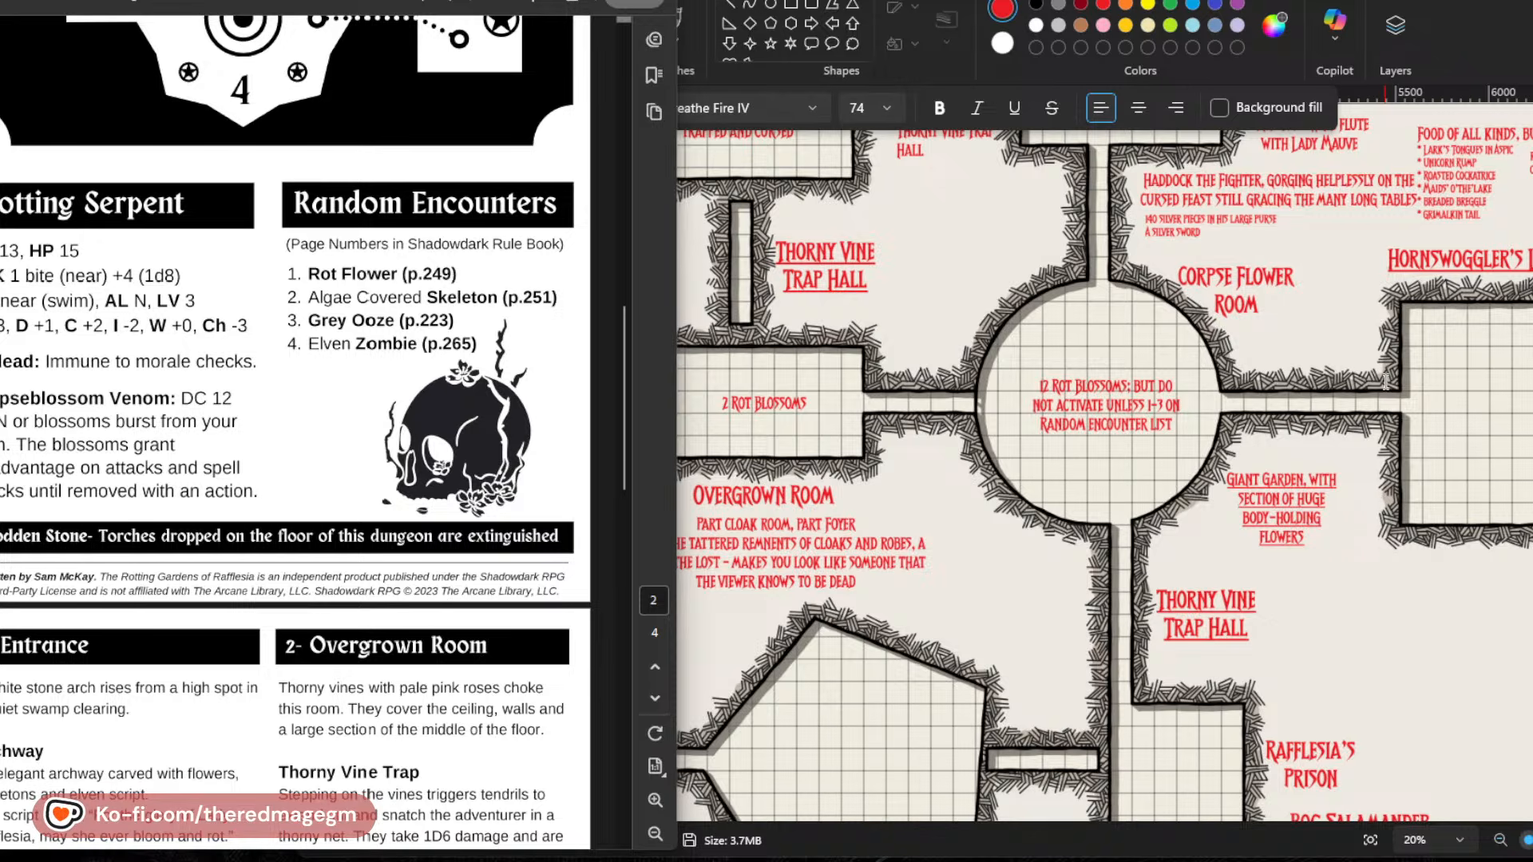
click(1355, 589)
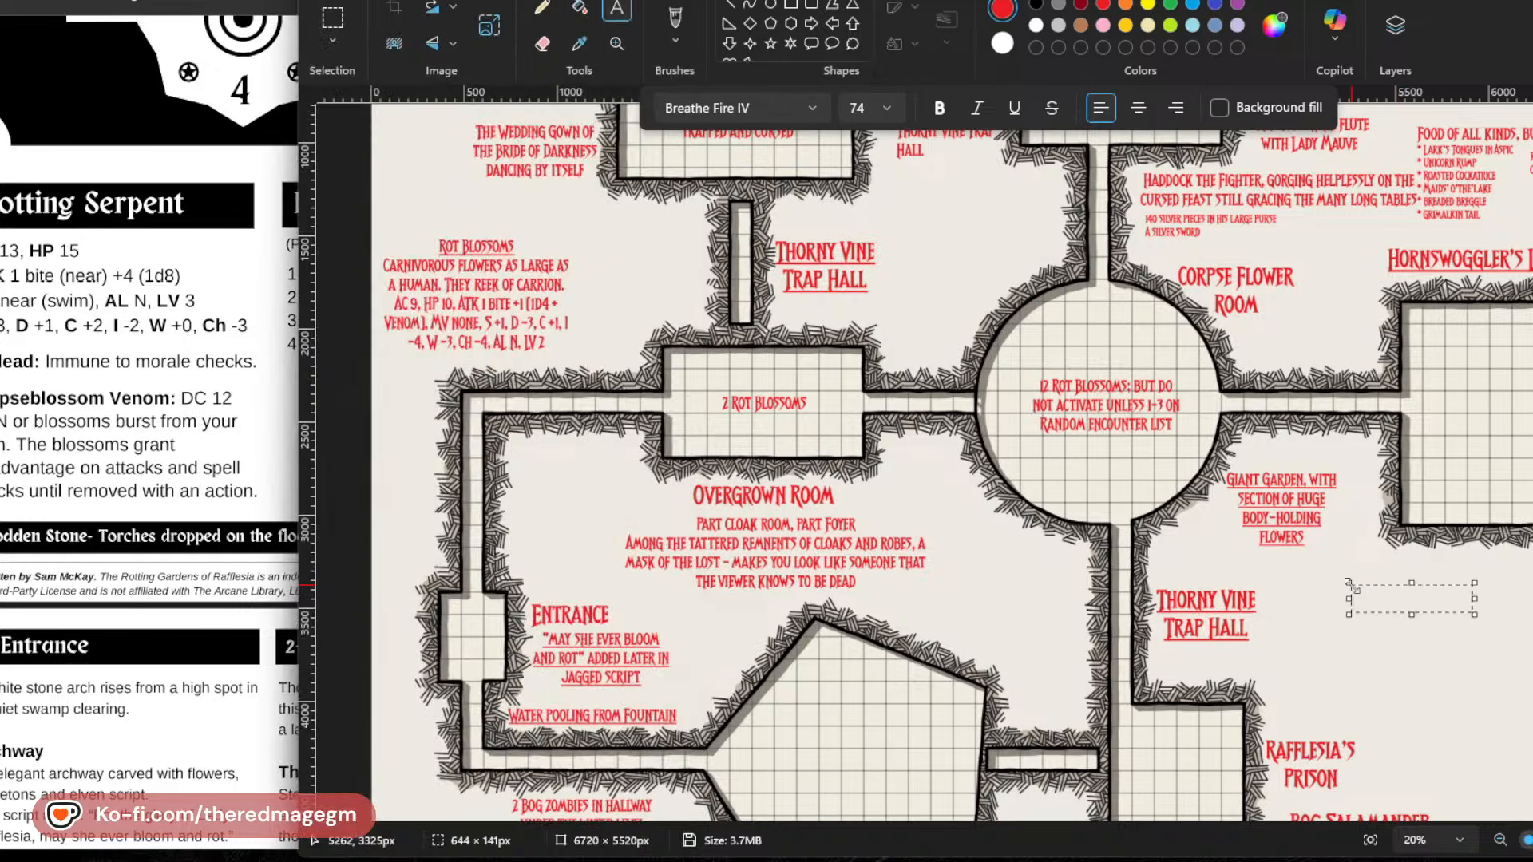
text(BEAR STATS, BUT IN)
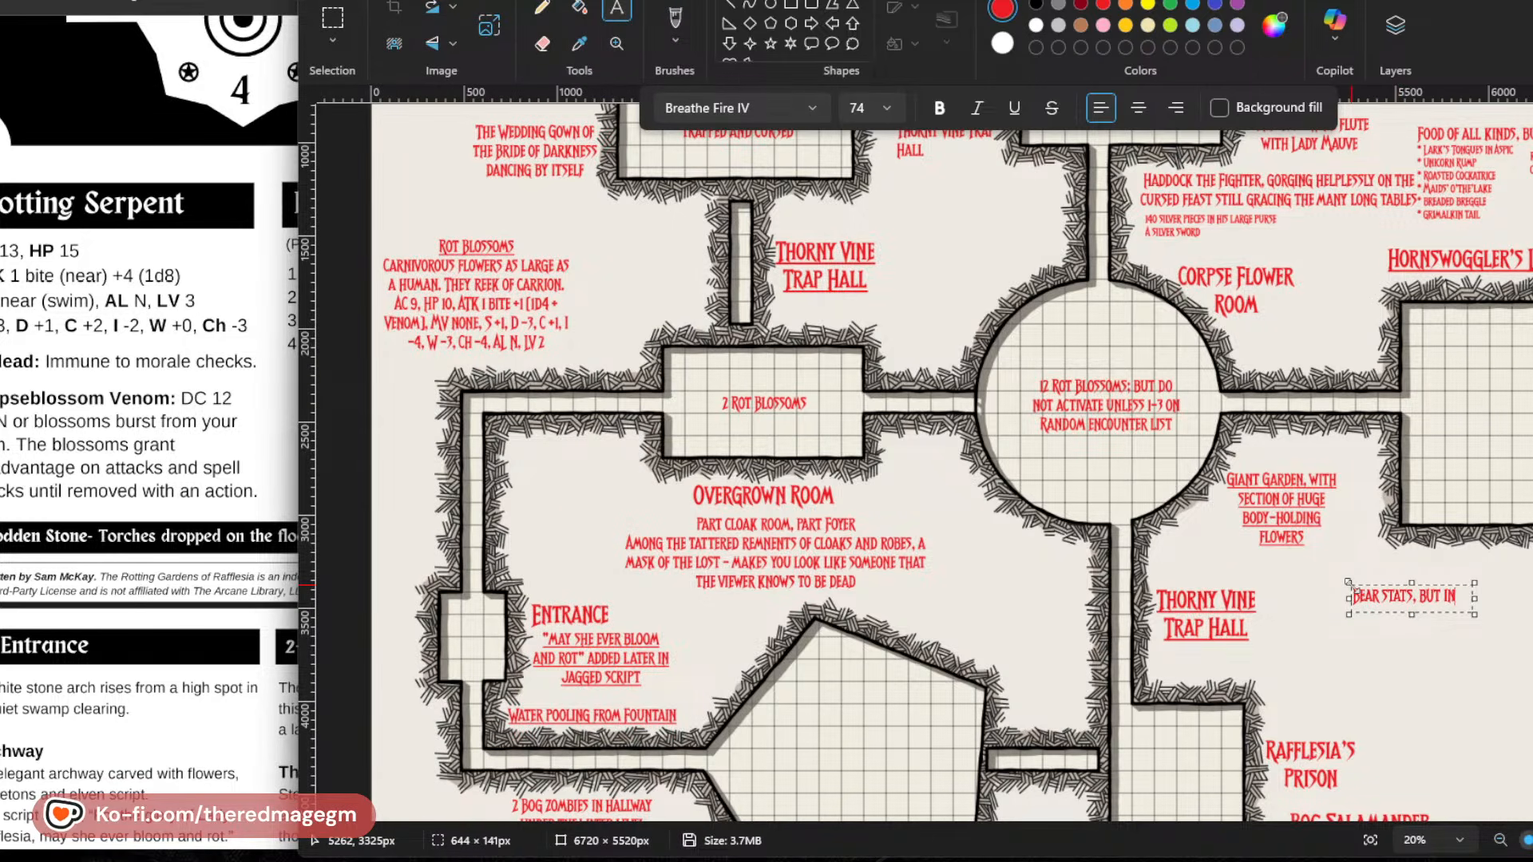
text(STEAD OF HUG,M)
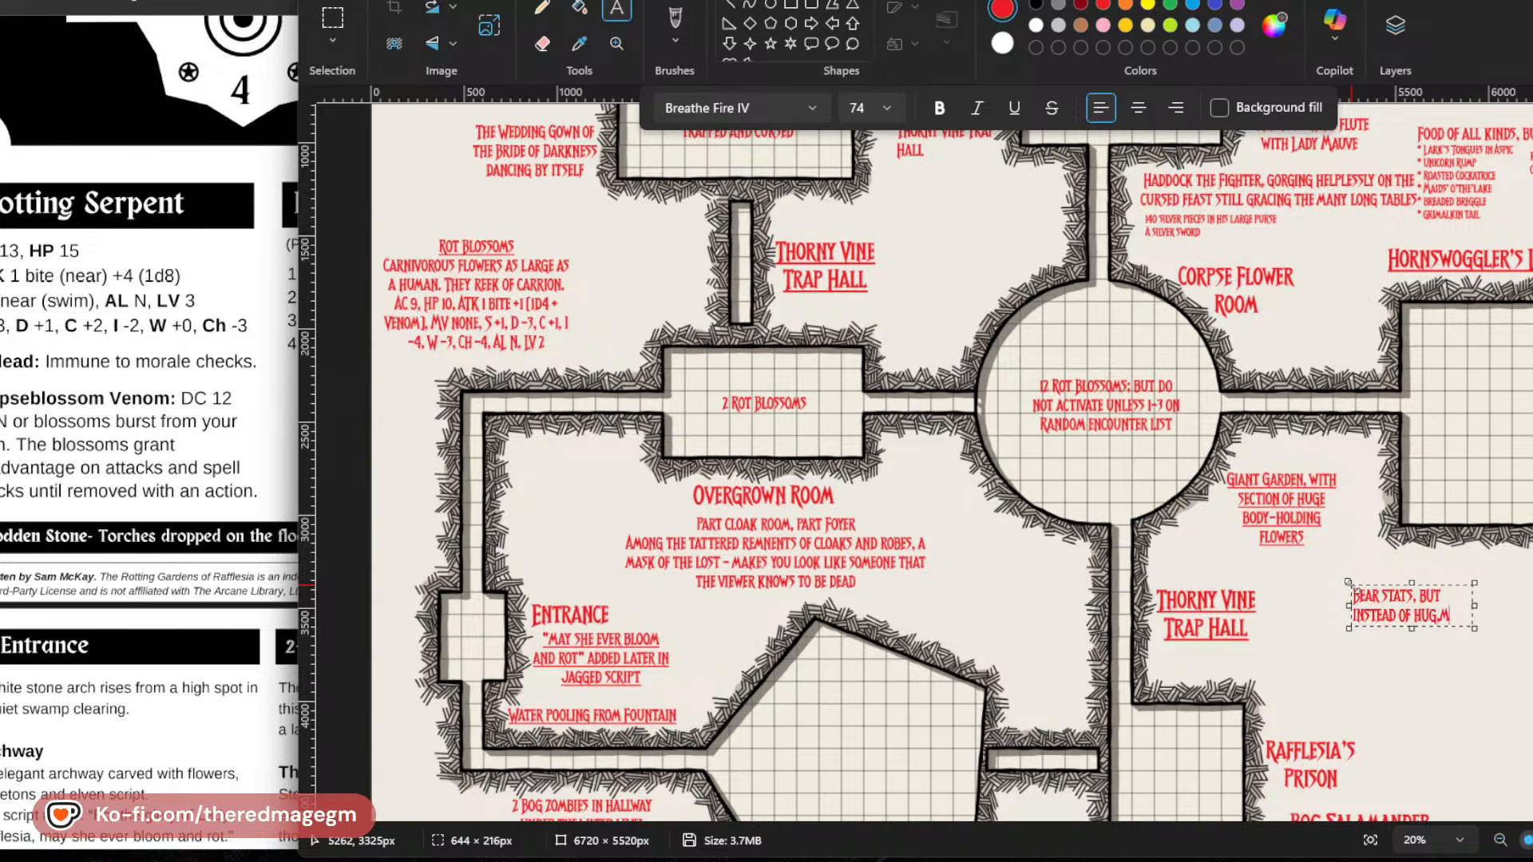
key(BackSpace)
text(IF ITS BITE HITS,)
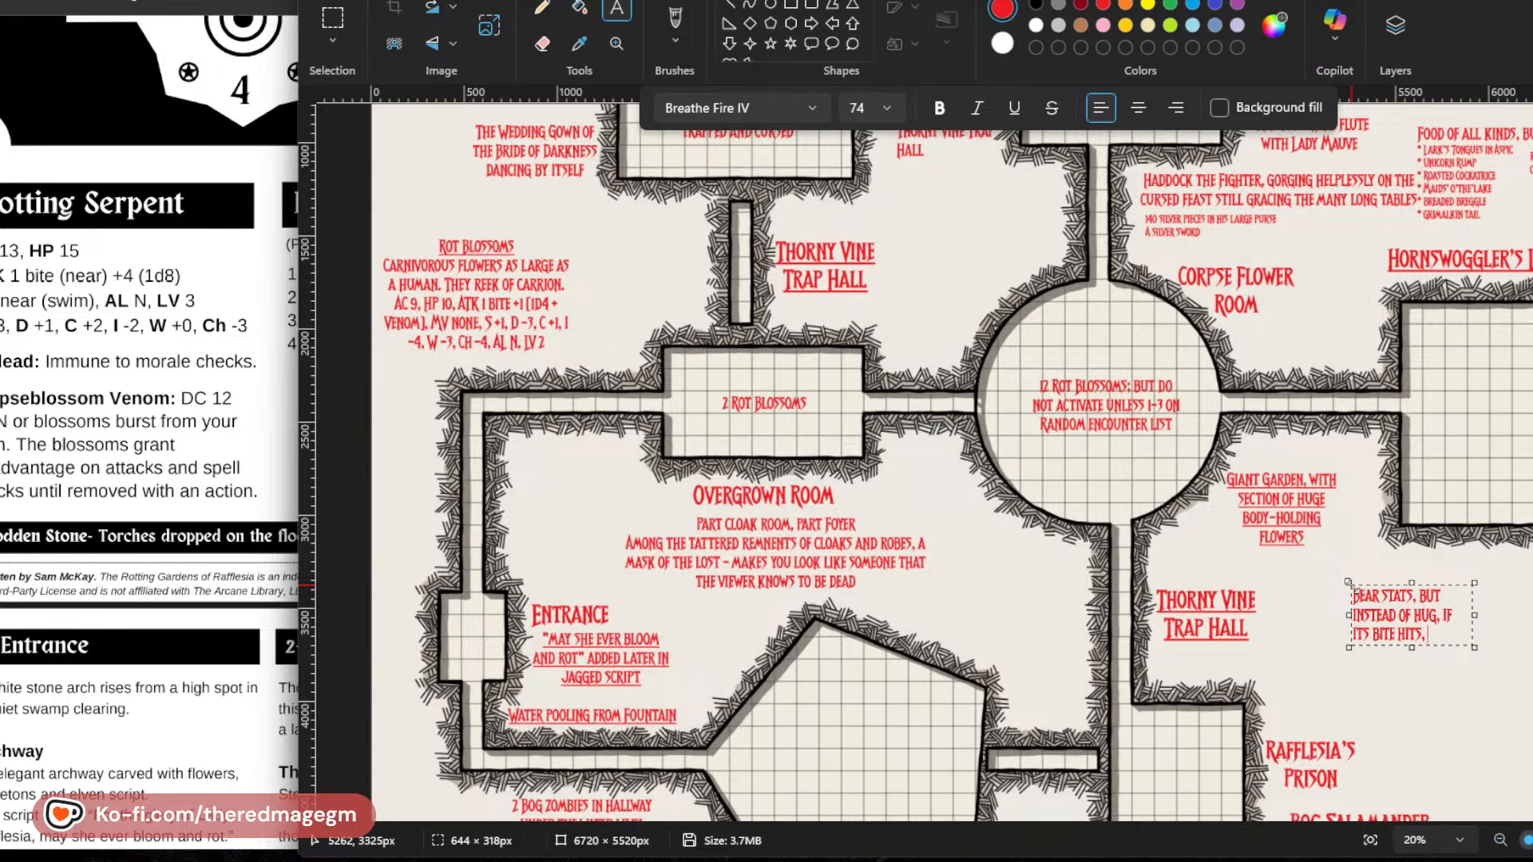
text( SAVE VS.)
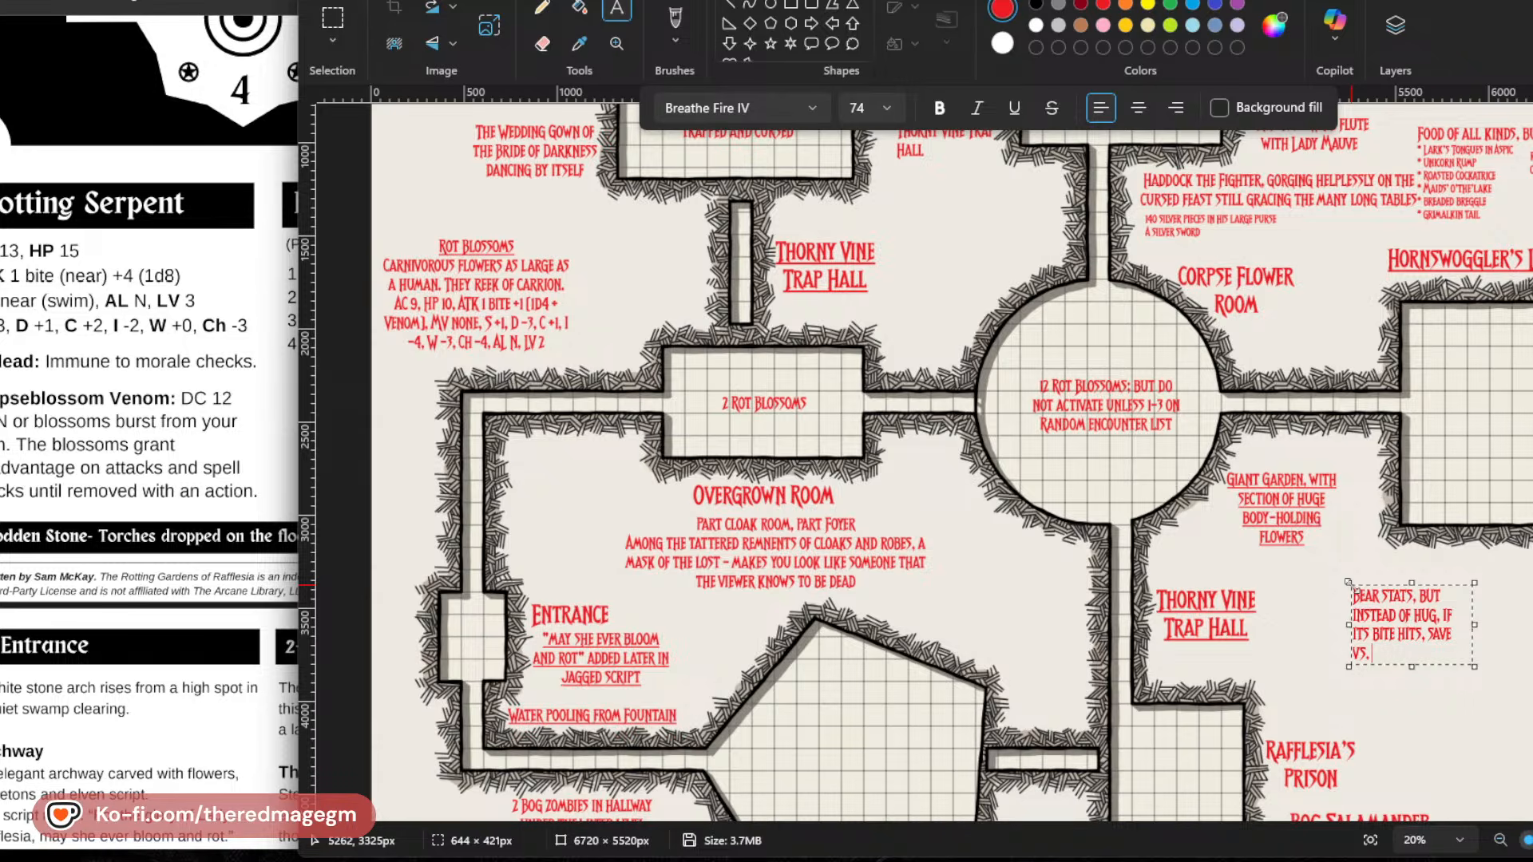
Complete the bear stats note with "save vs. paralysis or be stunned and take D4 INT damage".
text(PARALYSIS)
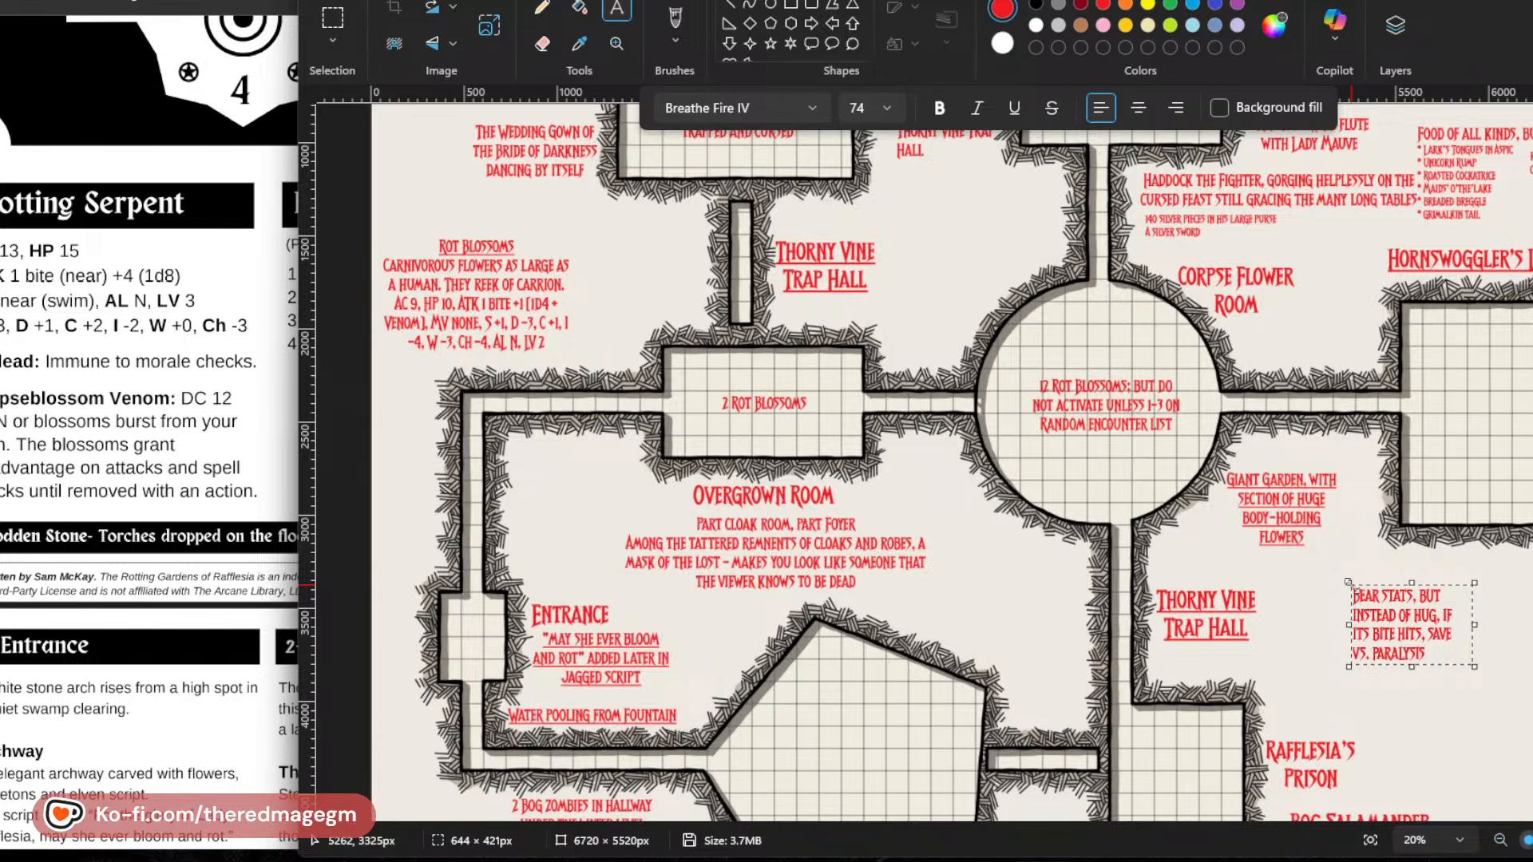
text( OR BE STUNN)
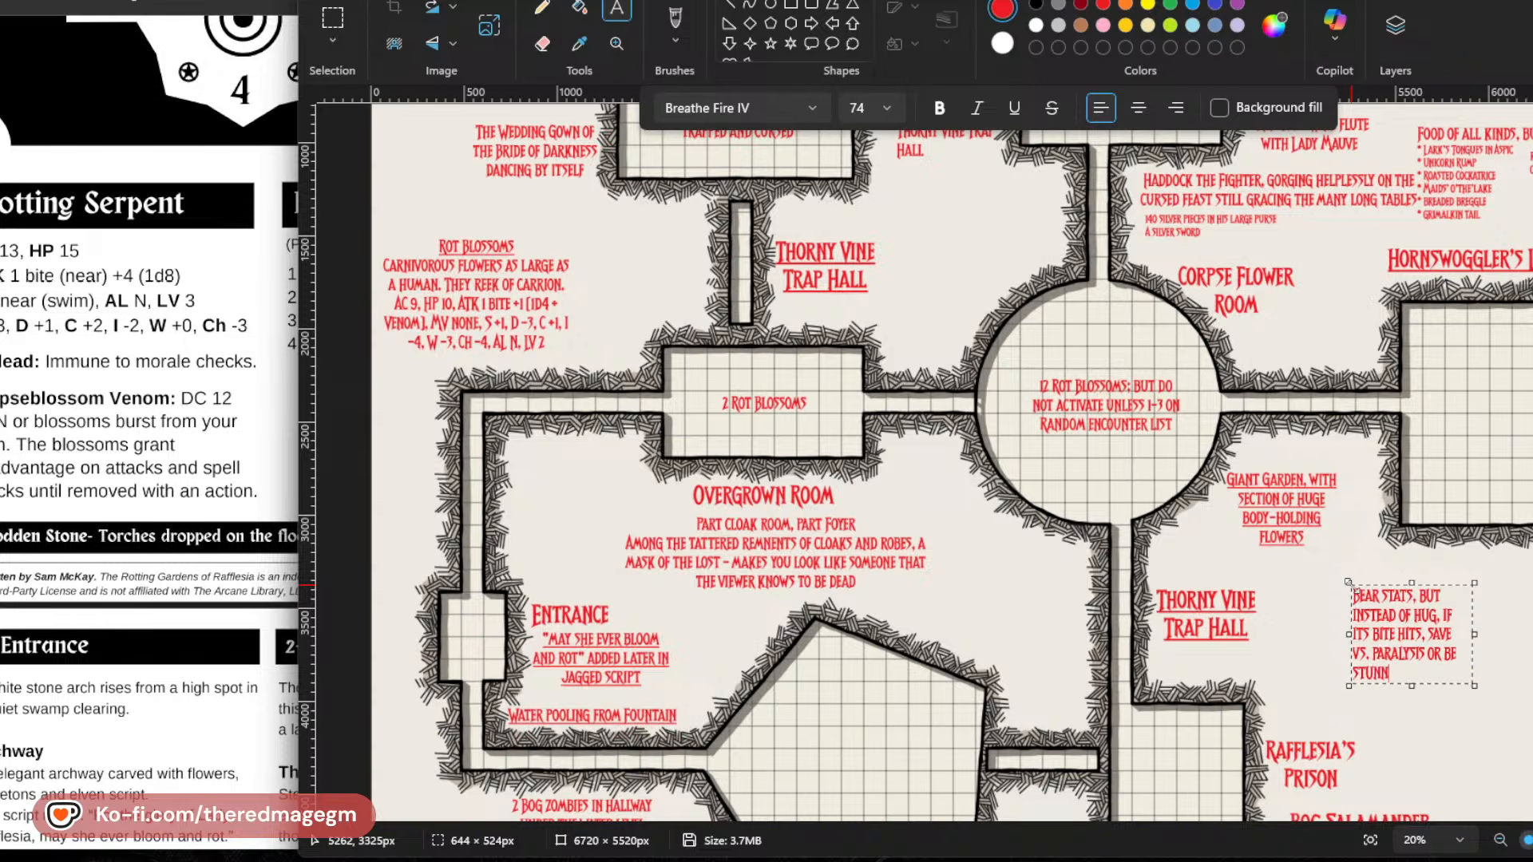
text(ED AND TAKE D4)
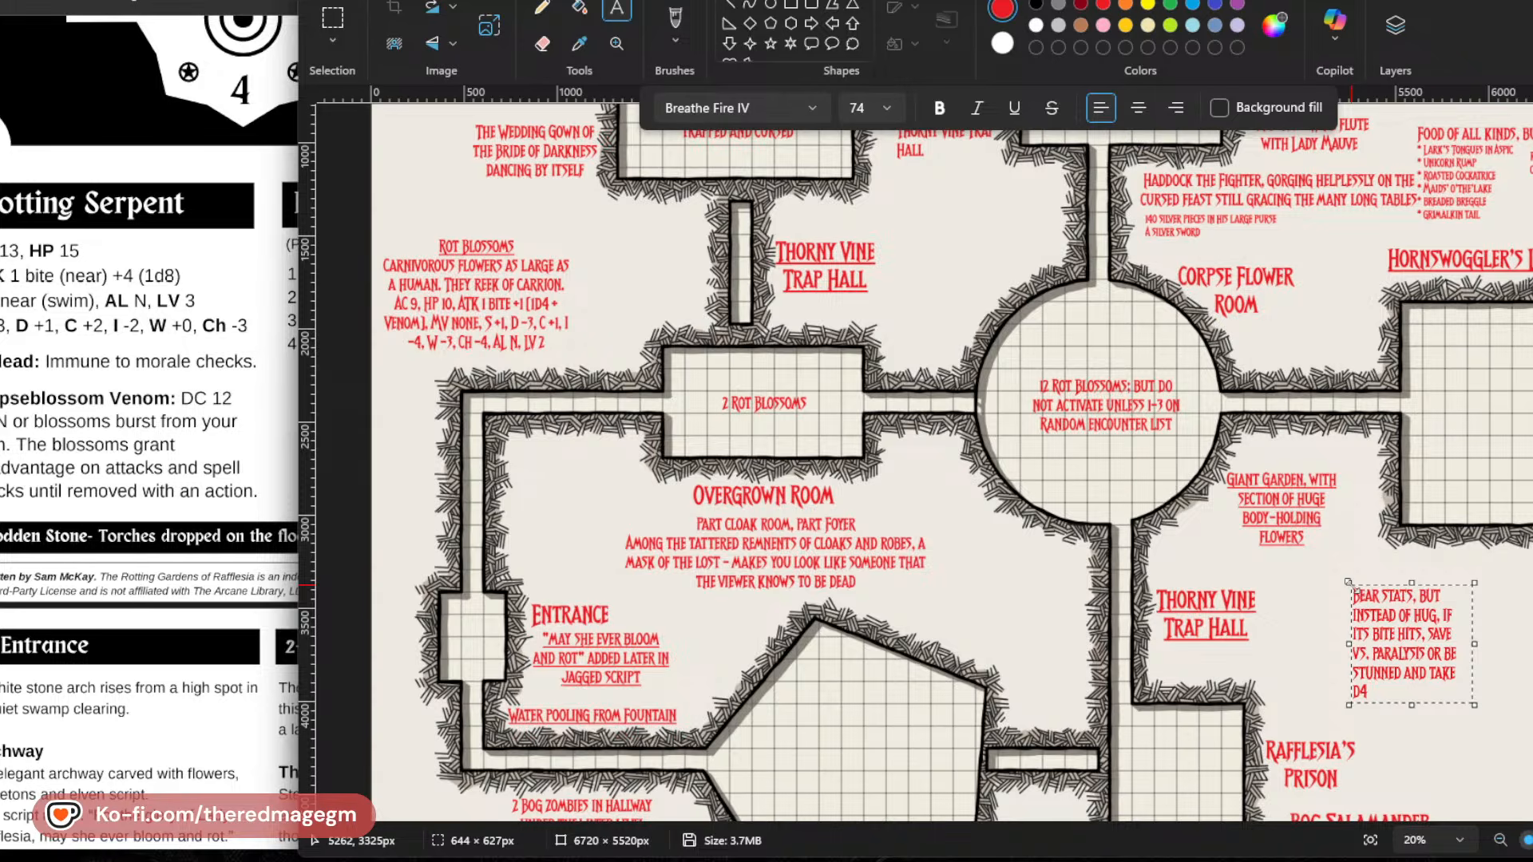
text( INT DAMAGE)
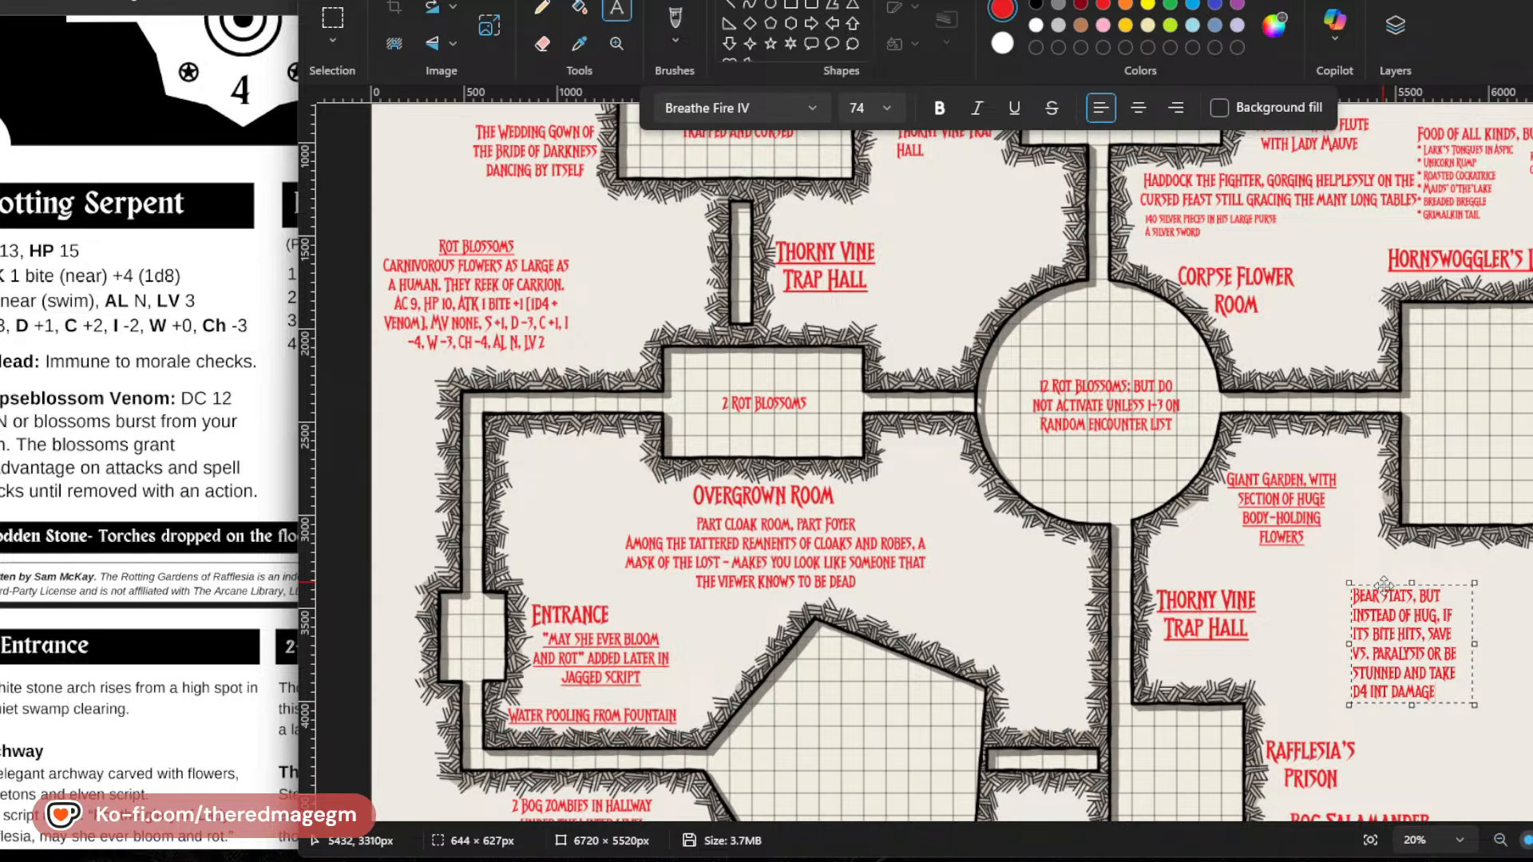
Move the bear stats note up inside the Hornswoggler's room and place it there.
drag(1392, 584, 1467, 328)
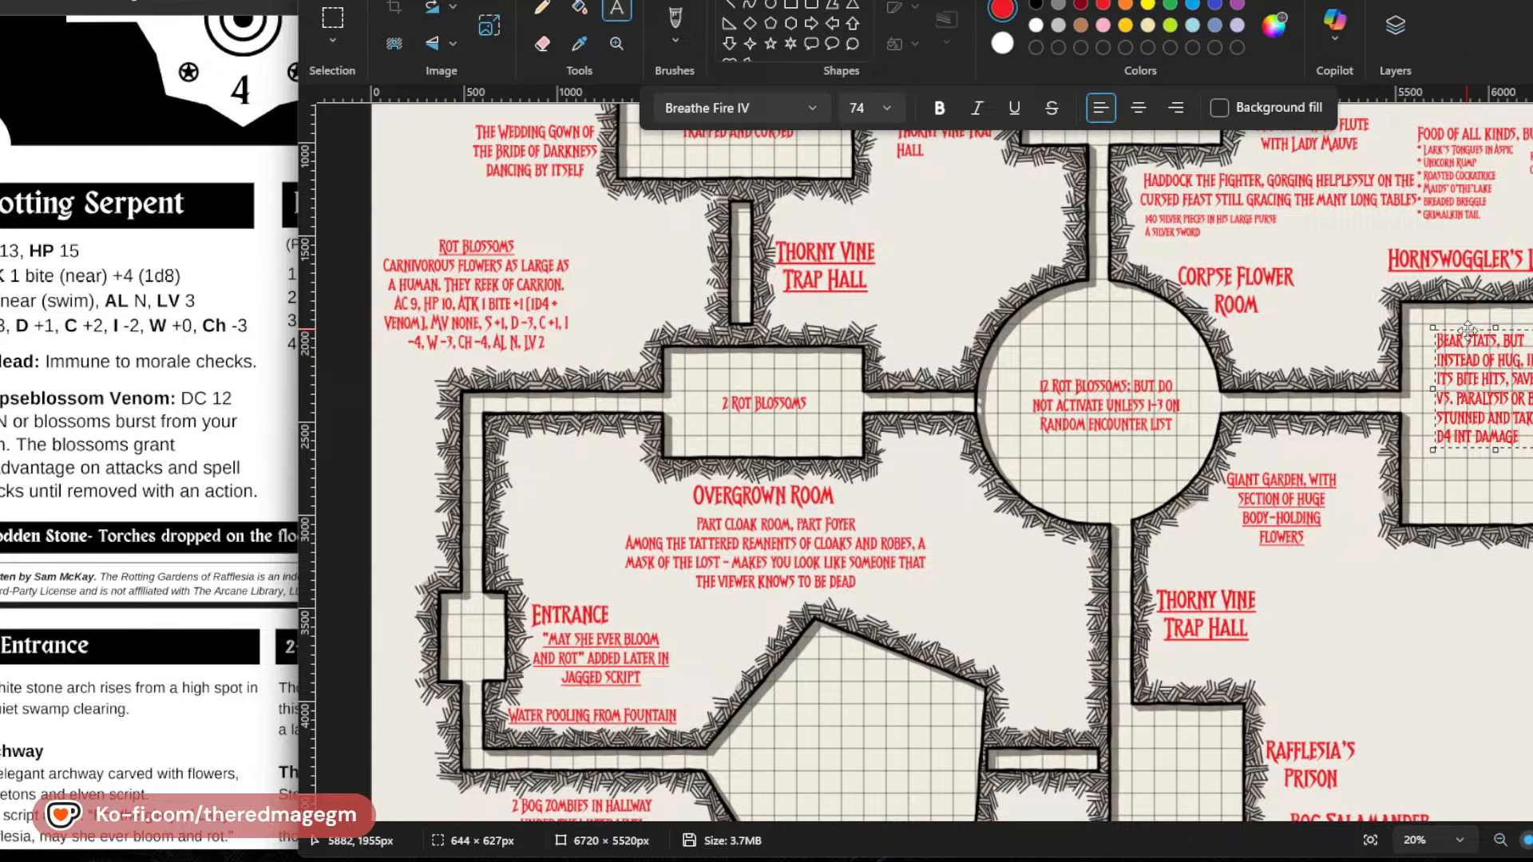
click(1512, 591)
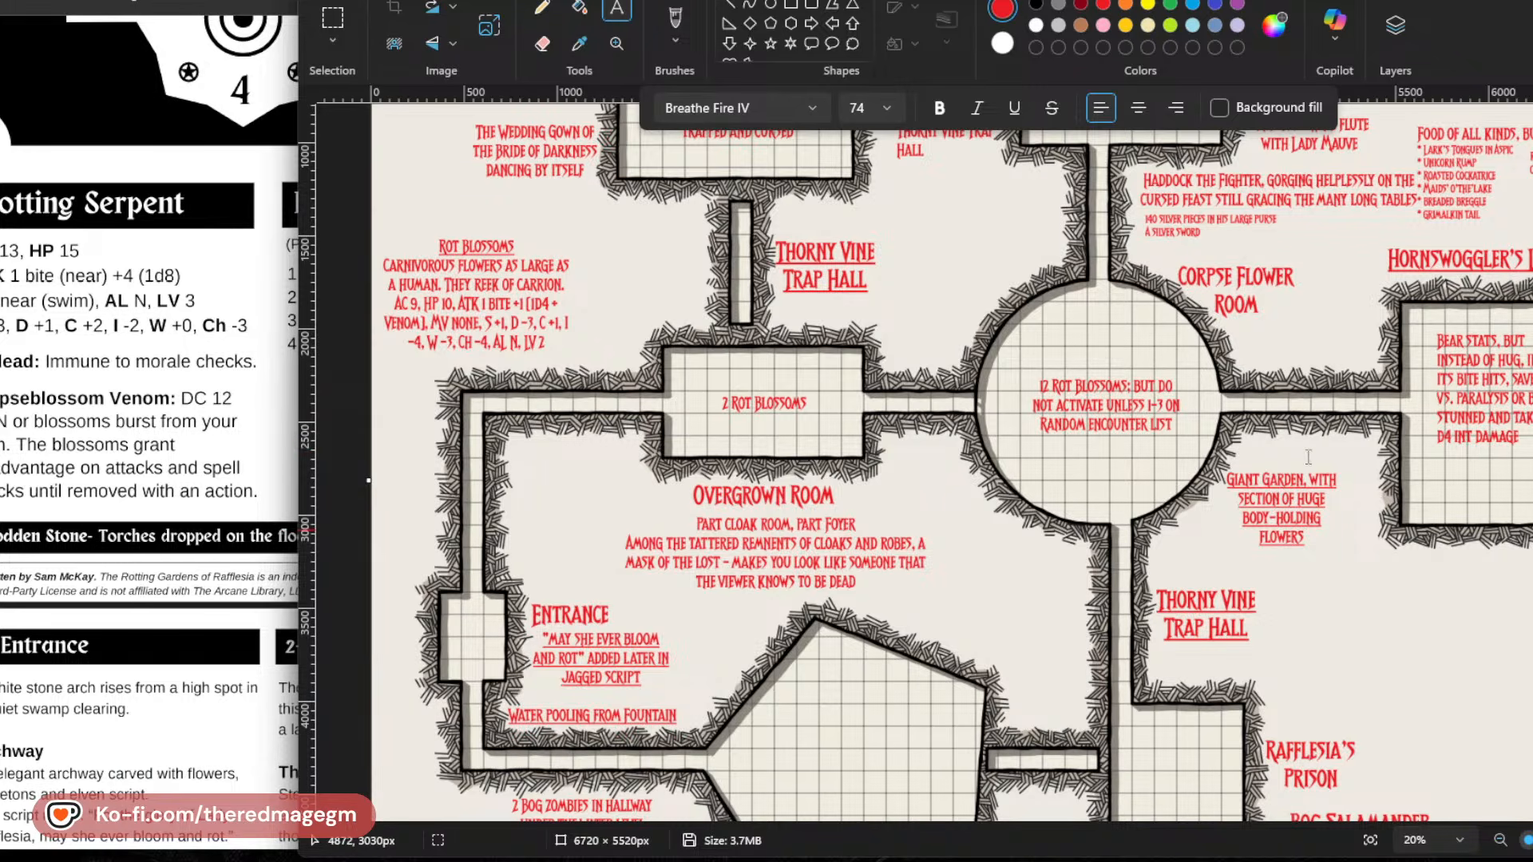
scroll(806, 534, up, 3)
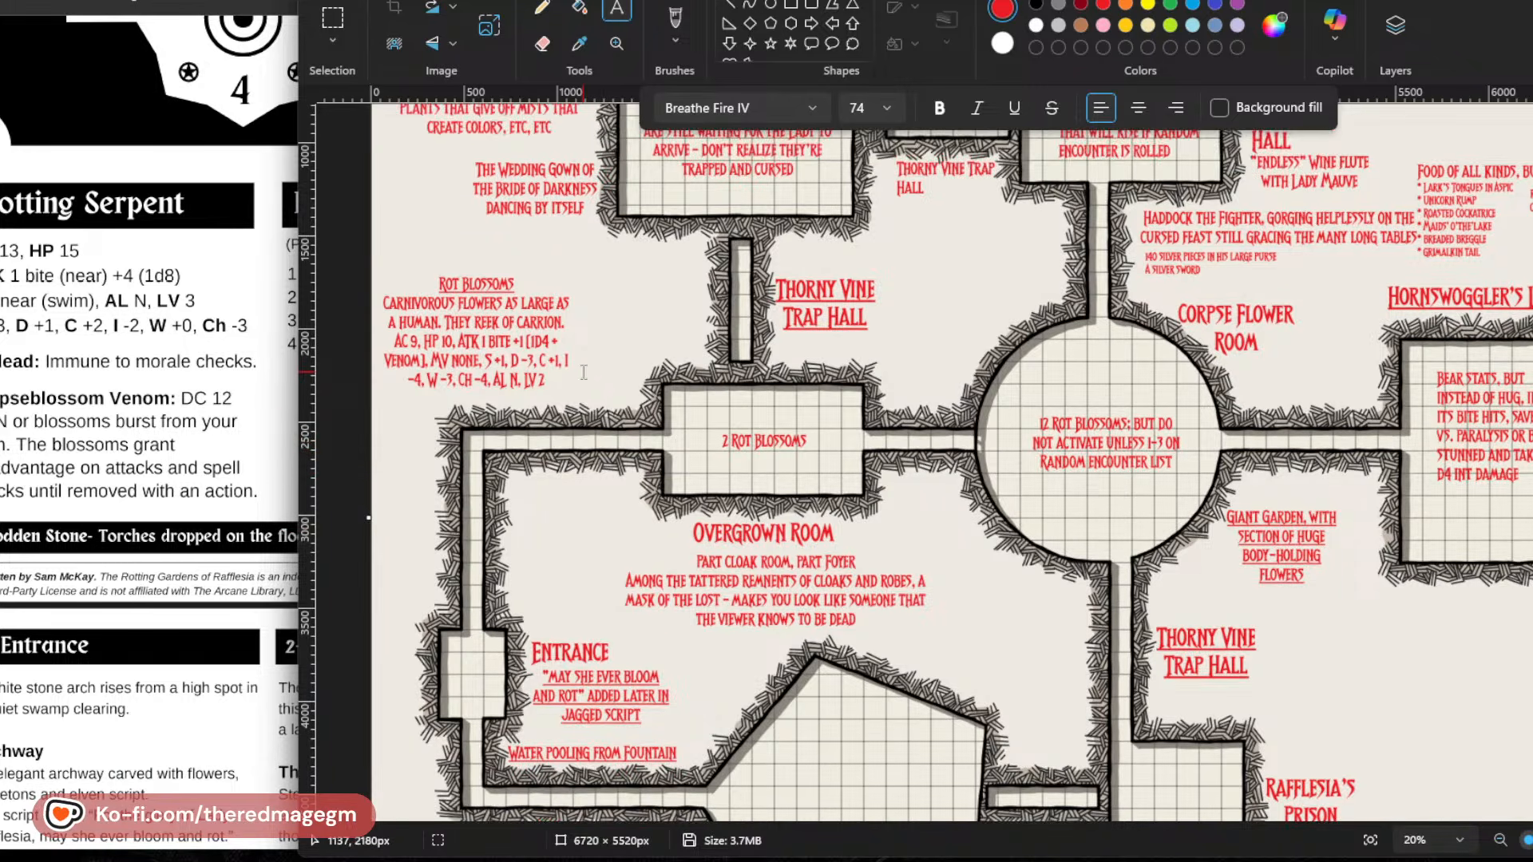
Review the room, trap and monster notes across the whole dungeon map.
scroll(805, 534, down, 4)
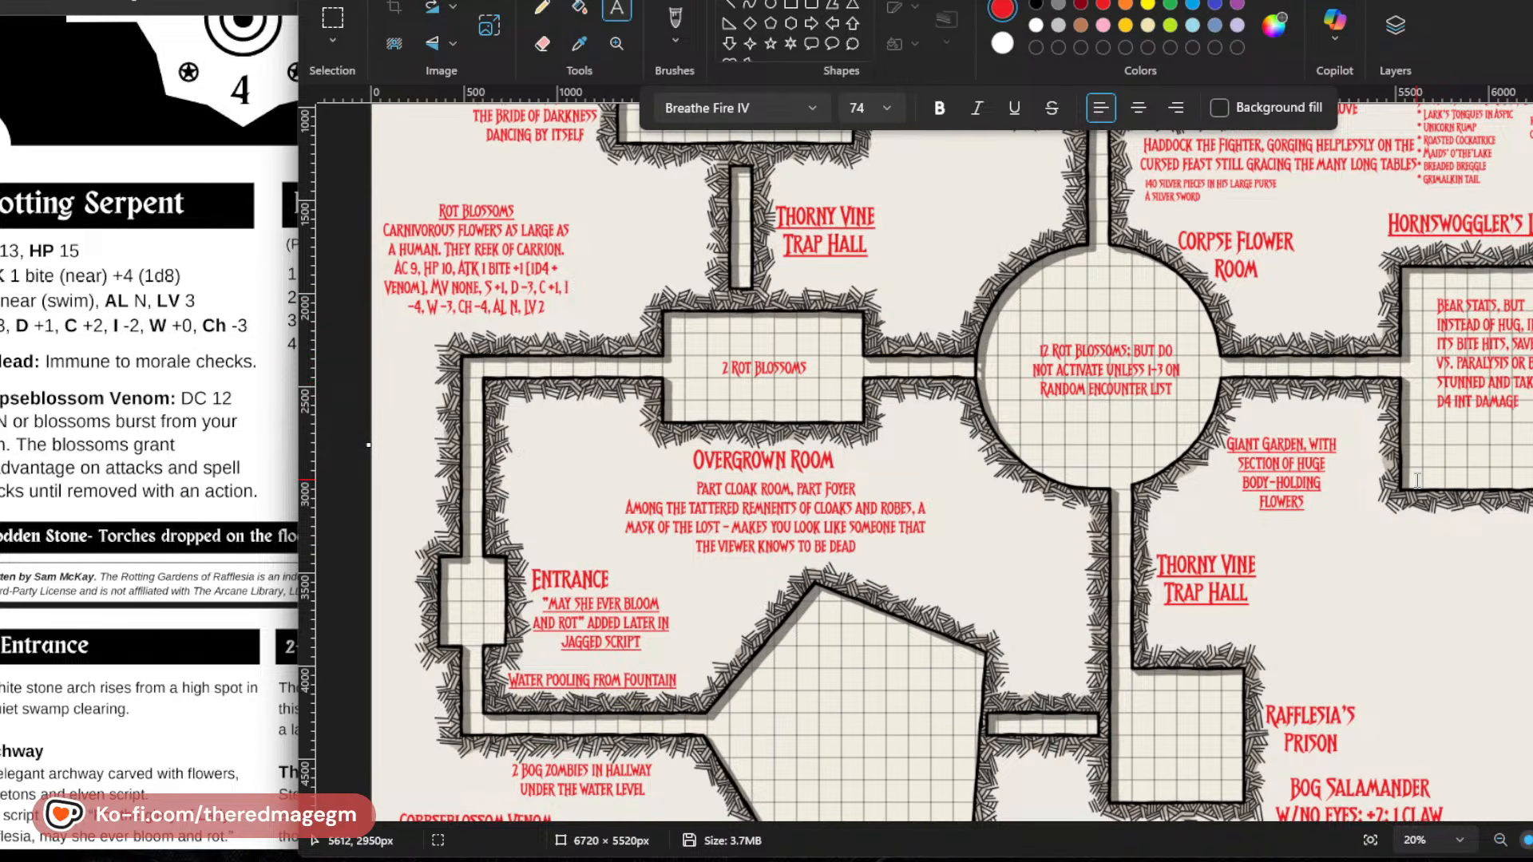
scroll(1243, 598, down, 3)
scroll(1244, 598, up, 7)
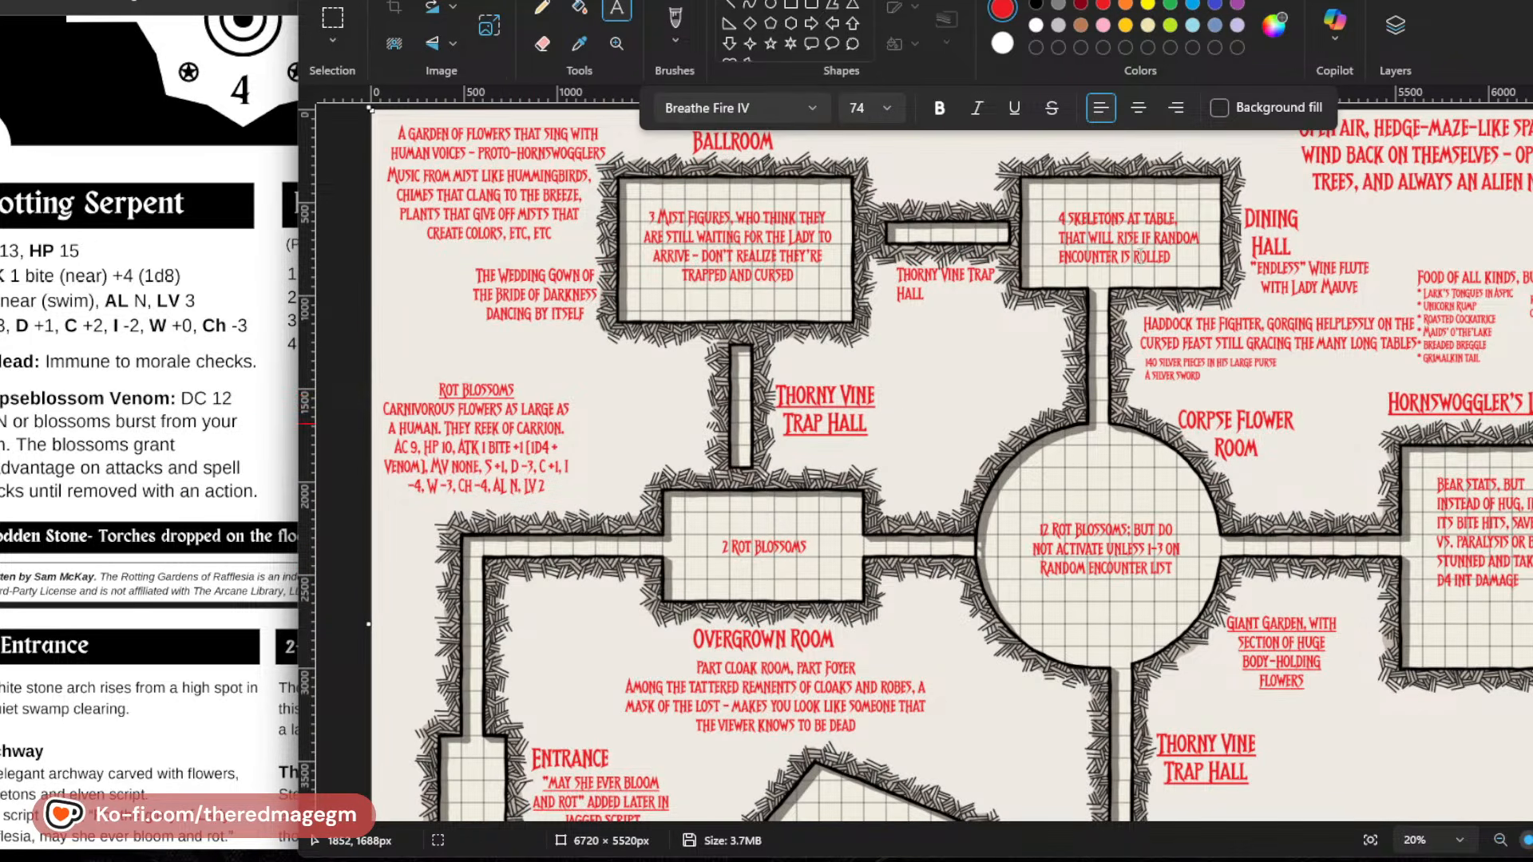
scroll(1014, 442, down, 4)
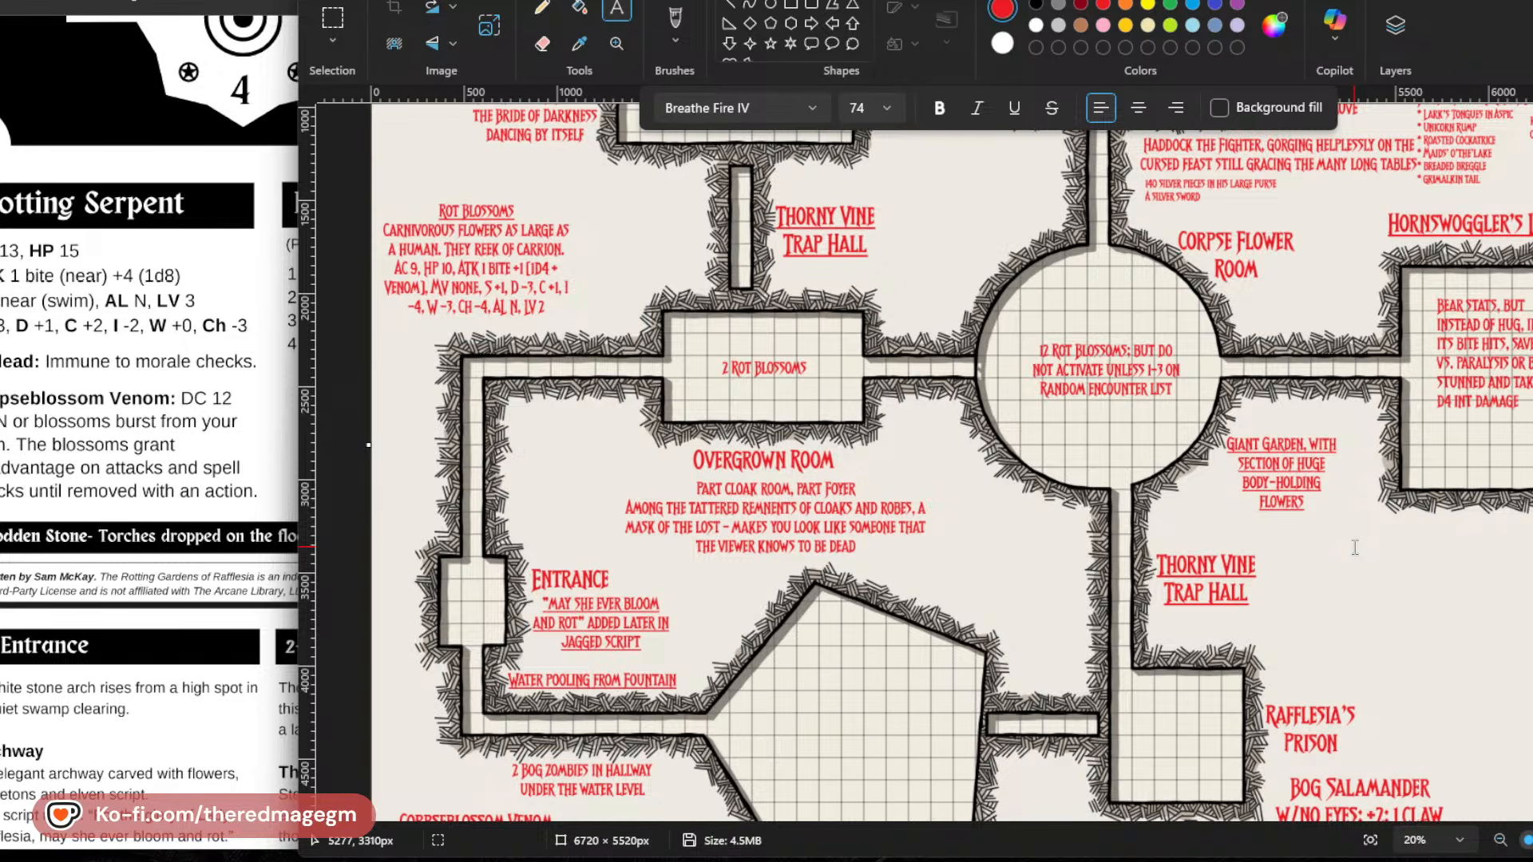
scroll(1354, 547, down, 3)
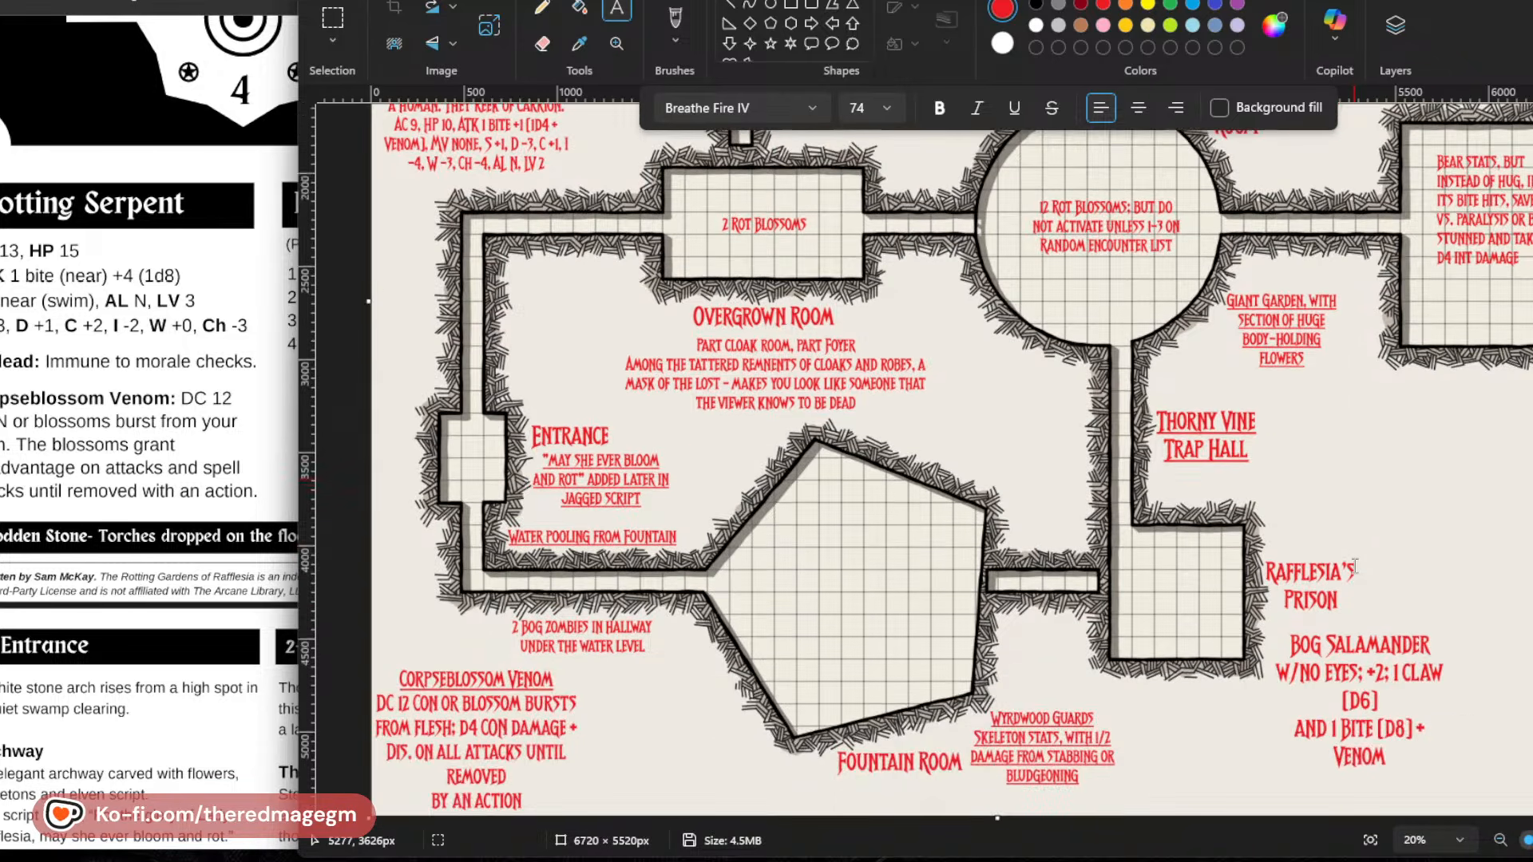
scroll(1354, 567, up, 6)
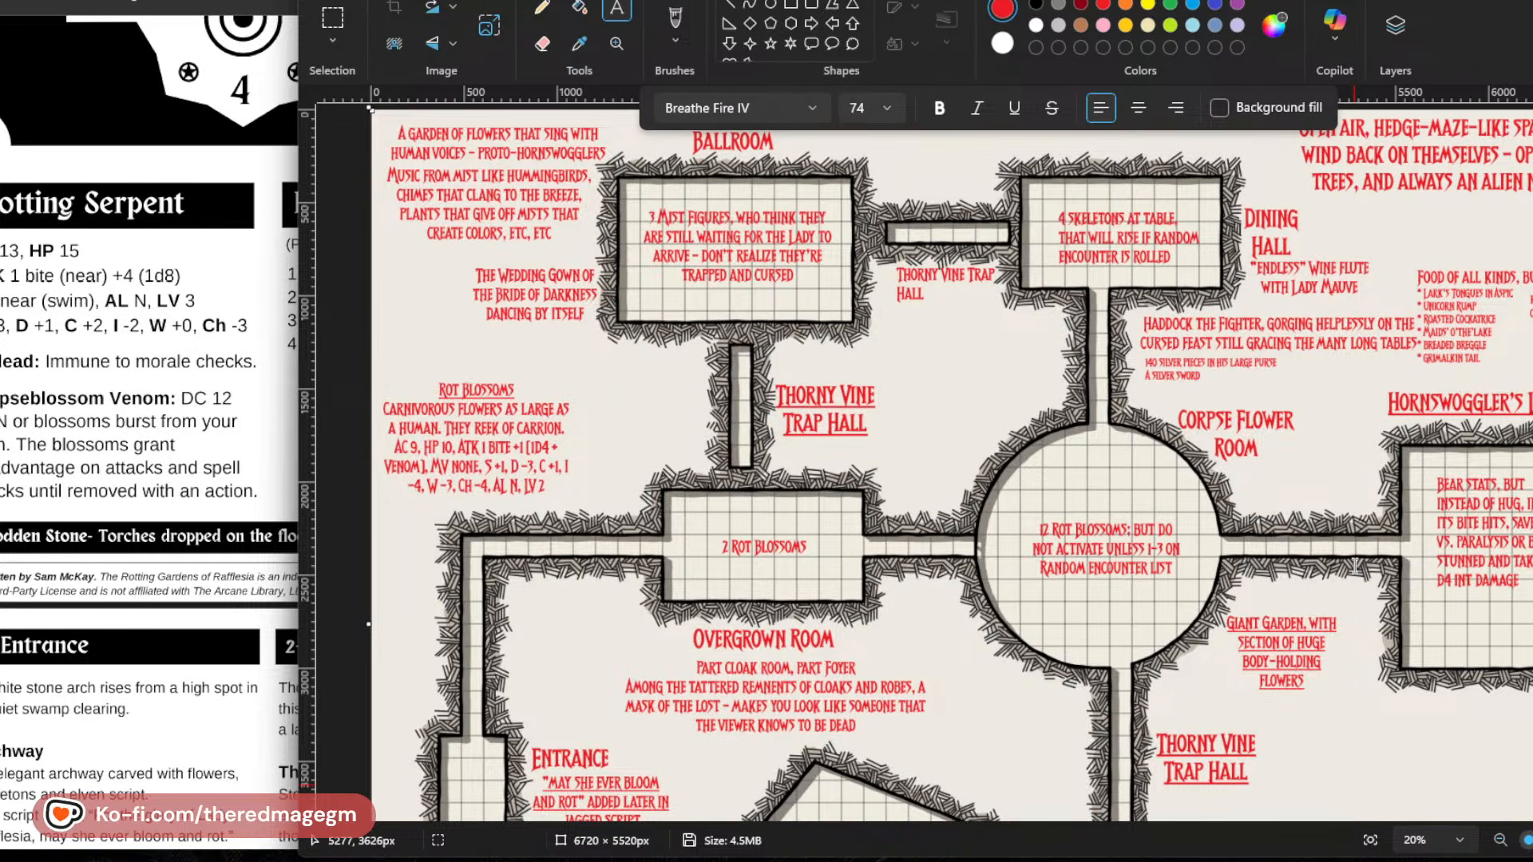
Add a text note below the Hornswoggler's room starting "Full of flowers that have", and widen its text box.
scroll(1355, 566, down, 6)
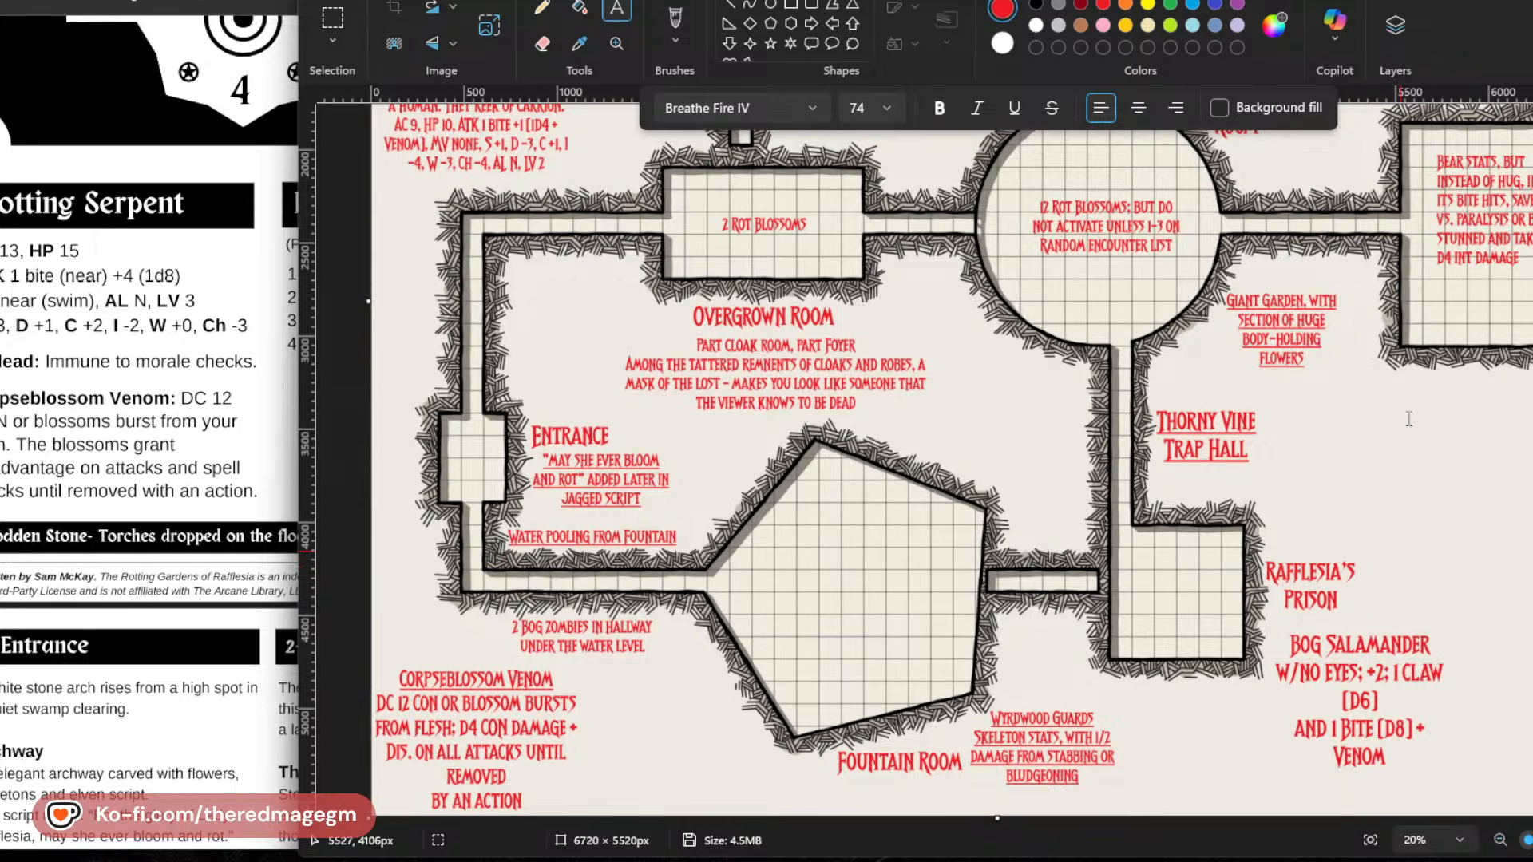
click(1365, 393)
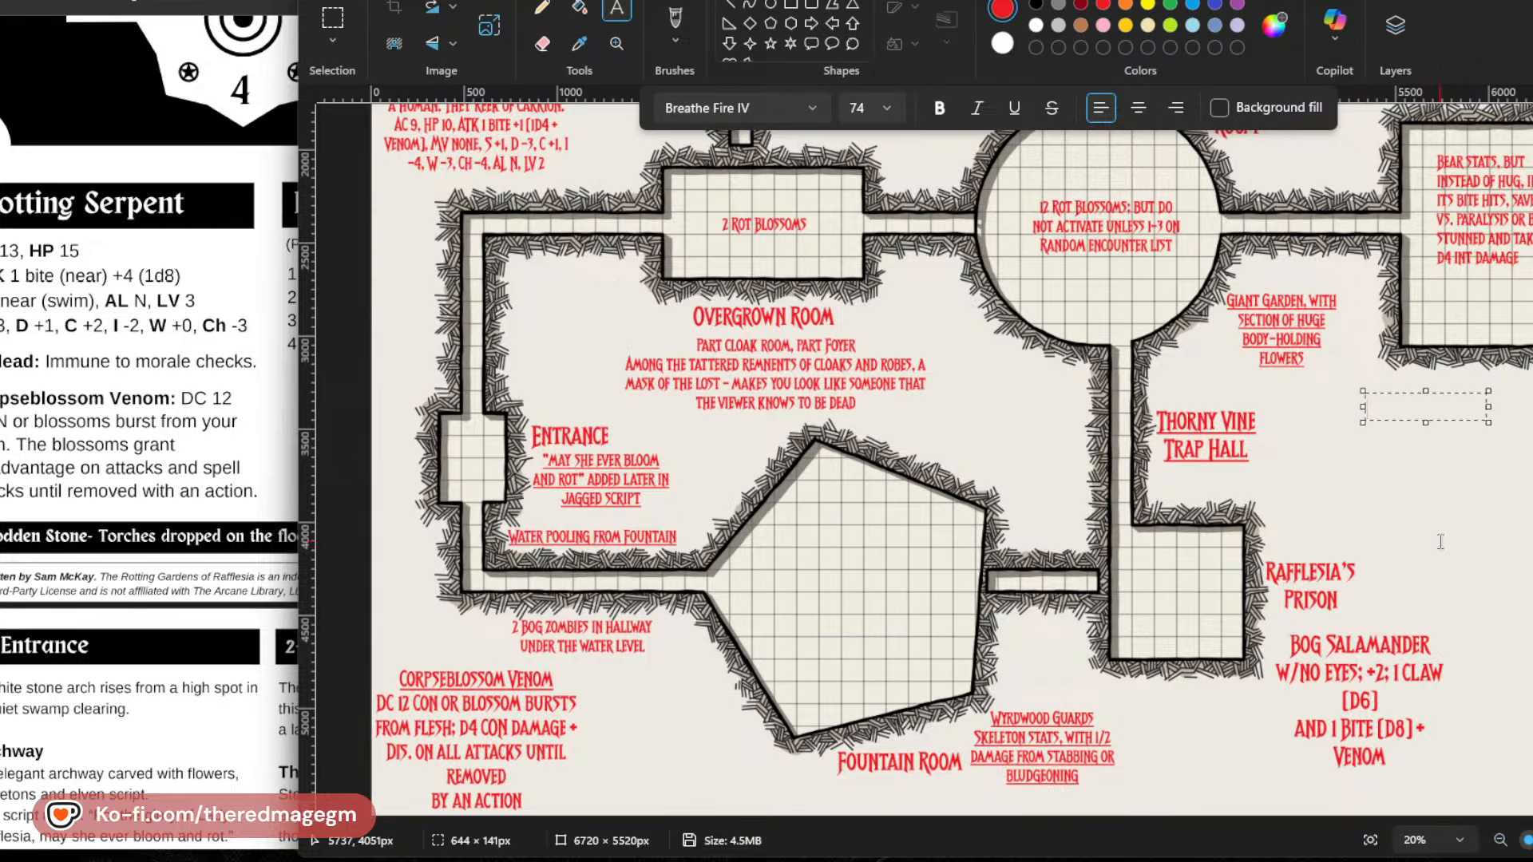
text(MAKES)
key(BackSpace)
key(BackSpace)
key(BackSpace)
key(BackSpace)
key(BackSpace)
text(FULL)
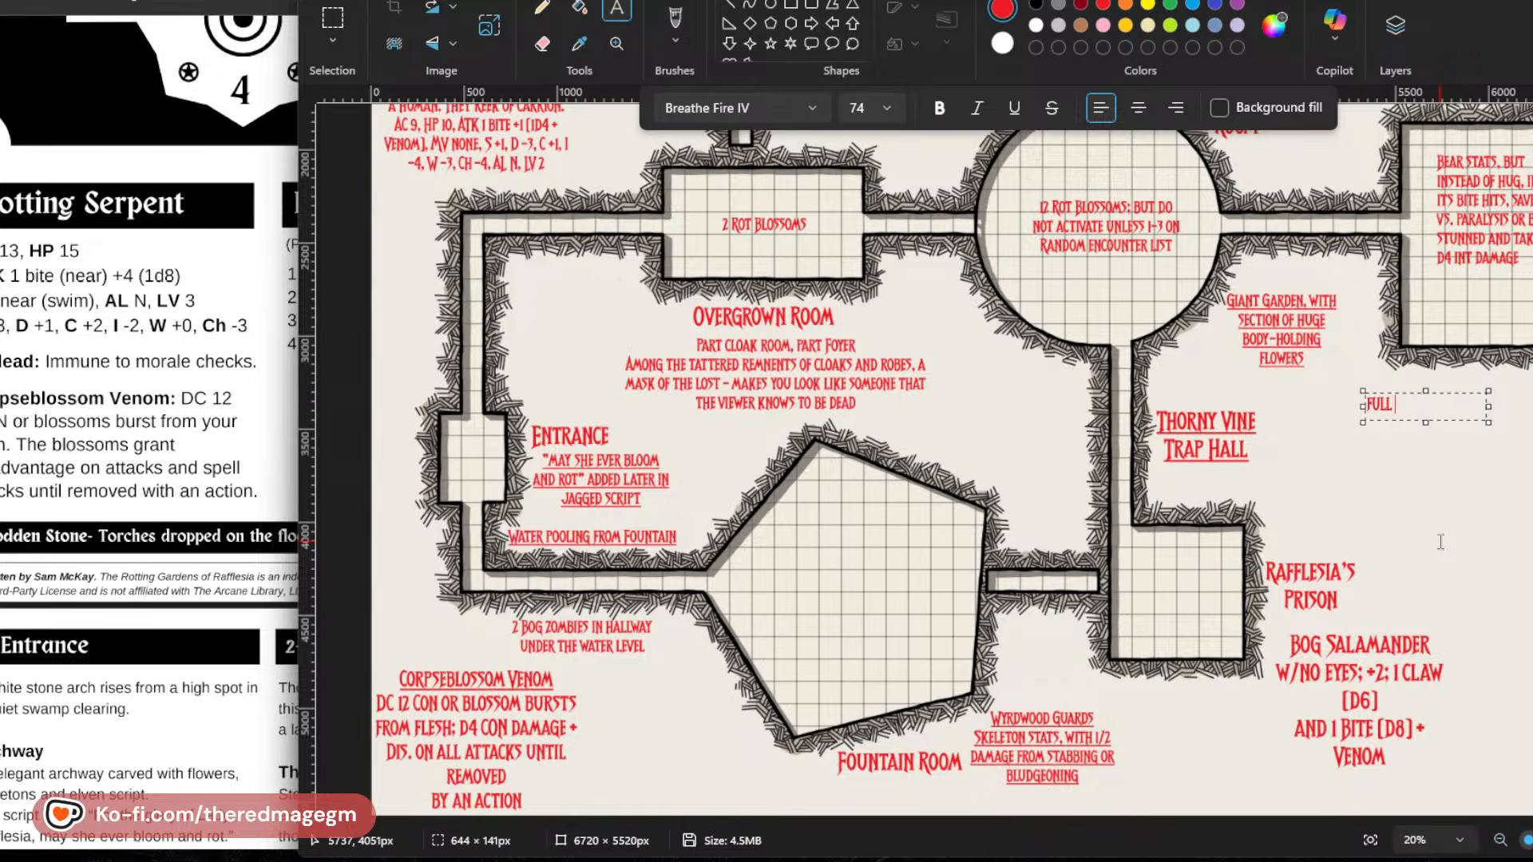
text( OF FLOWERS THA)
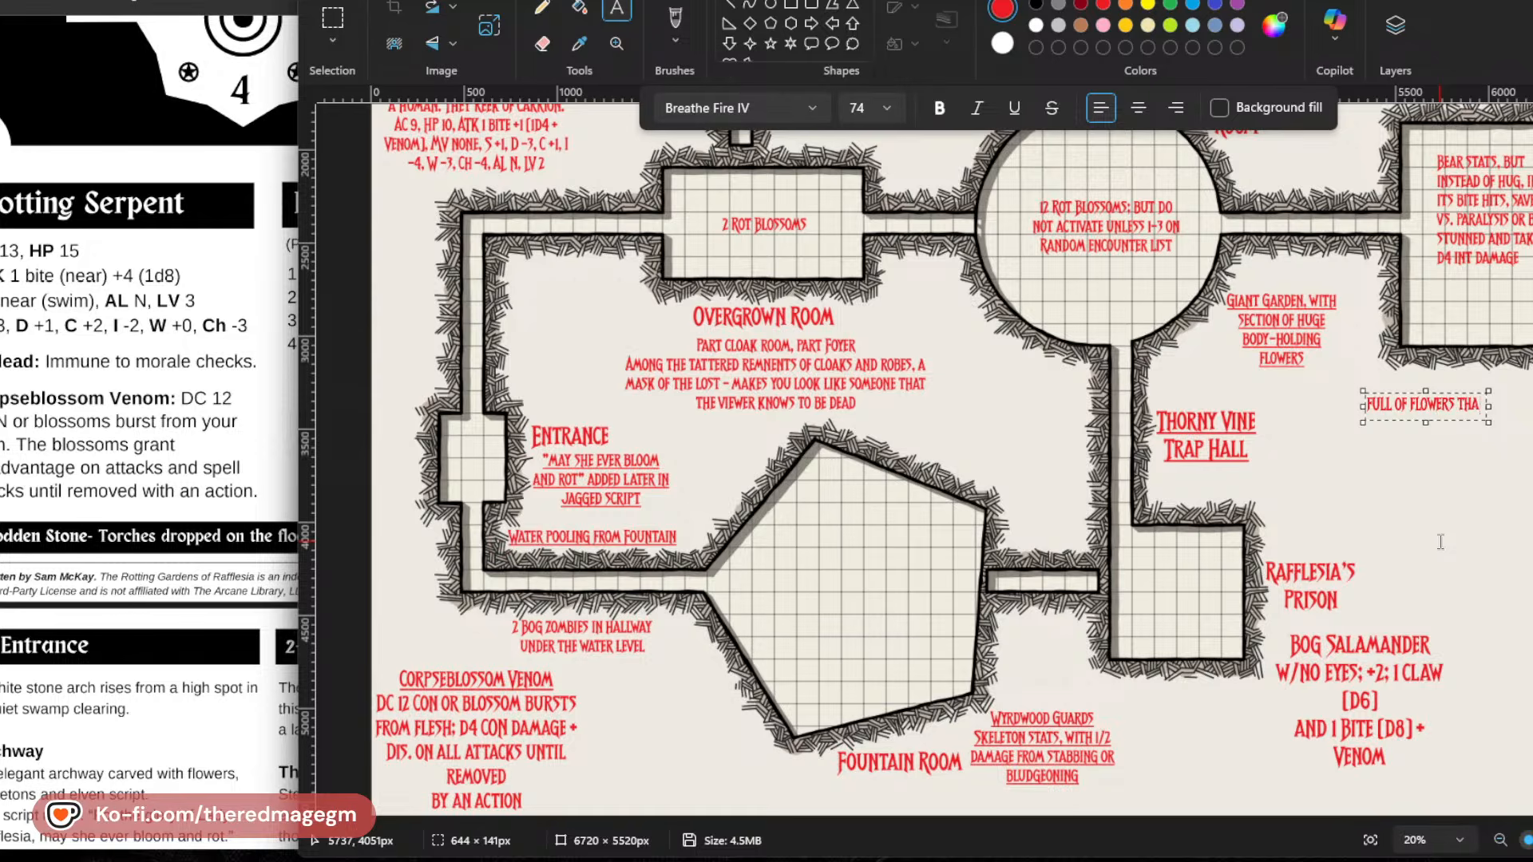
text(T)
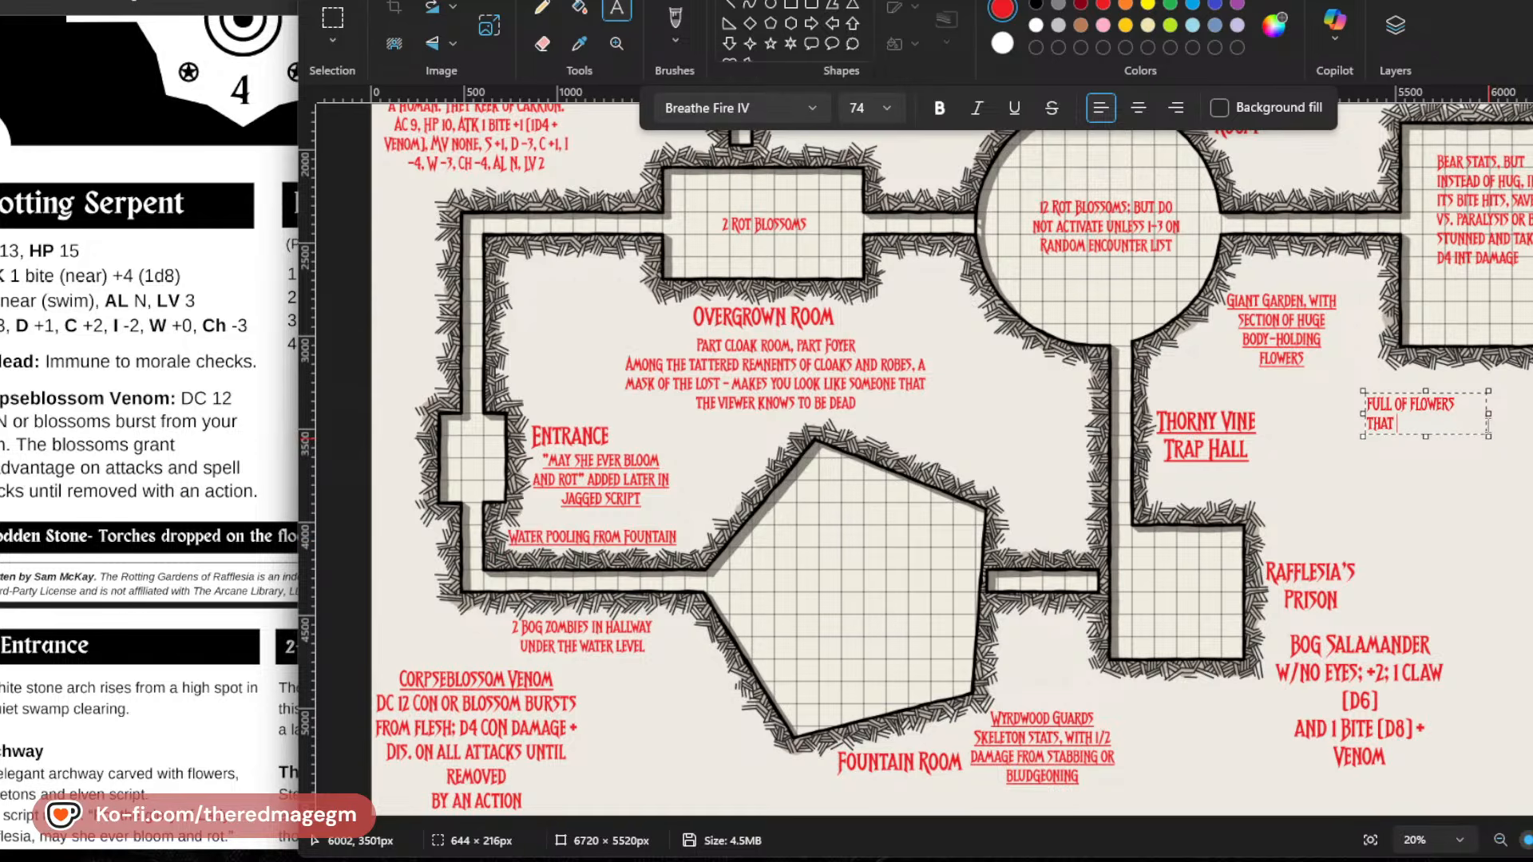
drag(1488, 413, 1532, 416)
text(HAV)
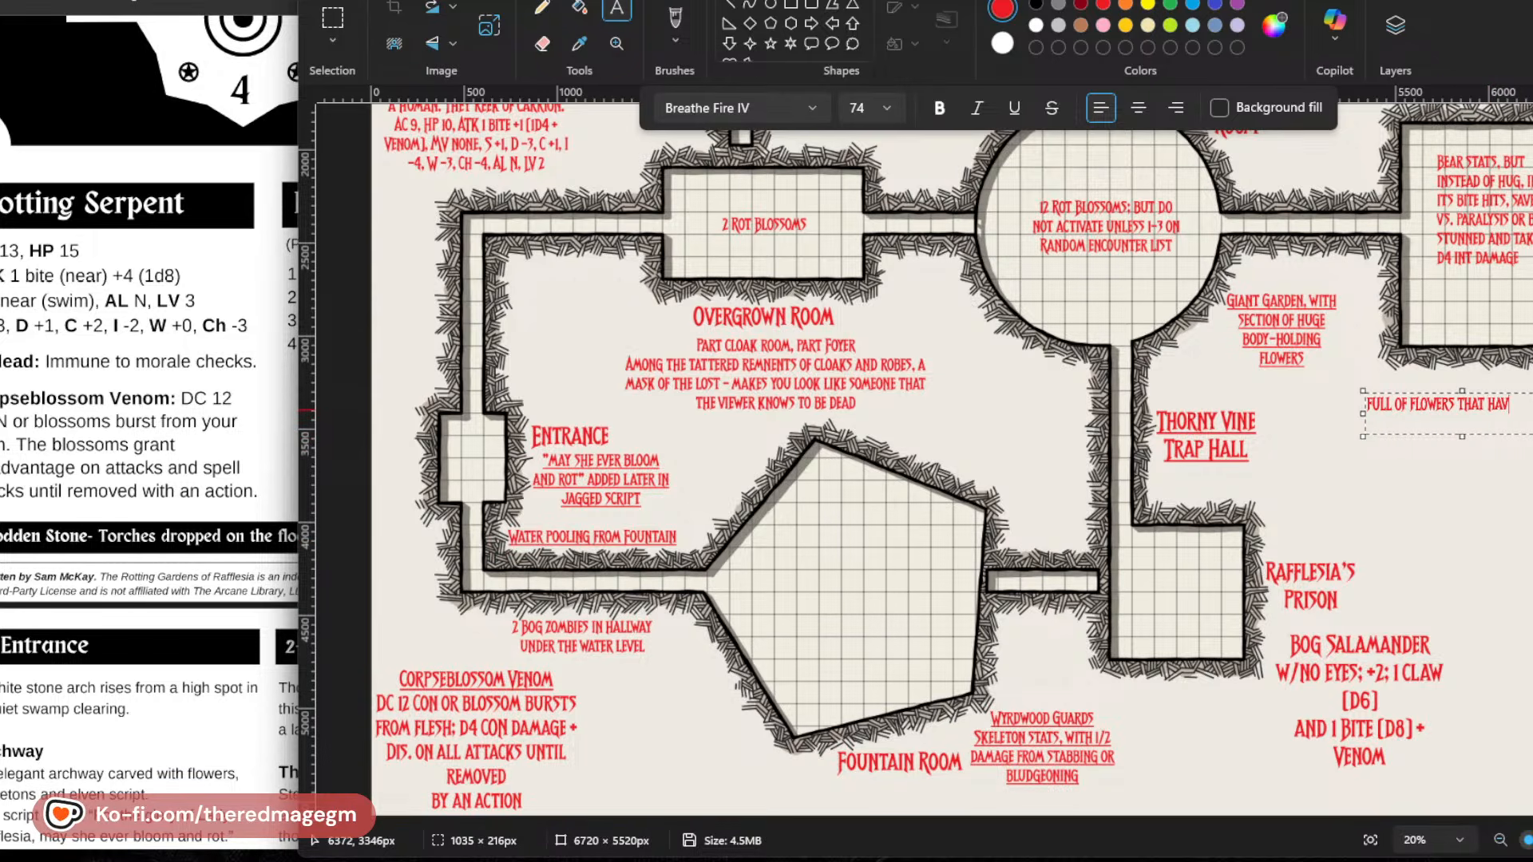
text(E VA)
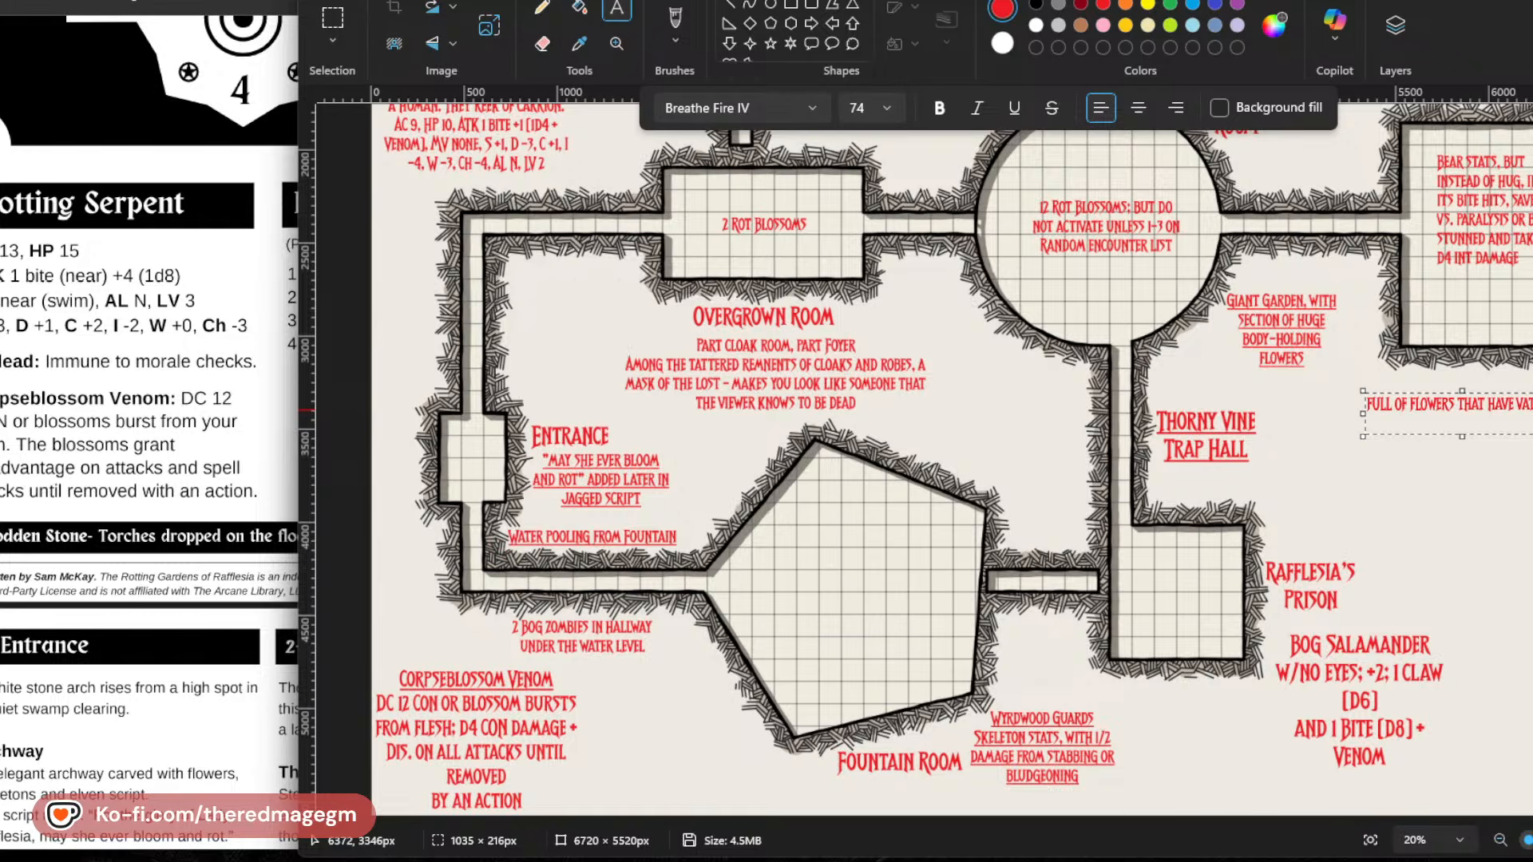
text(GUELY HUMANOID FG)
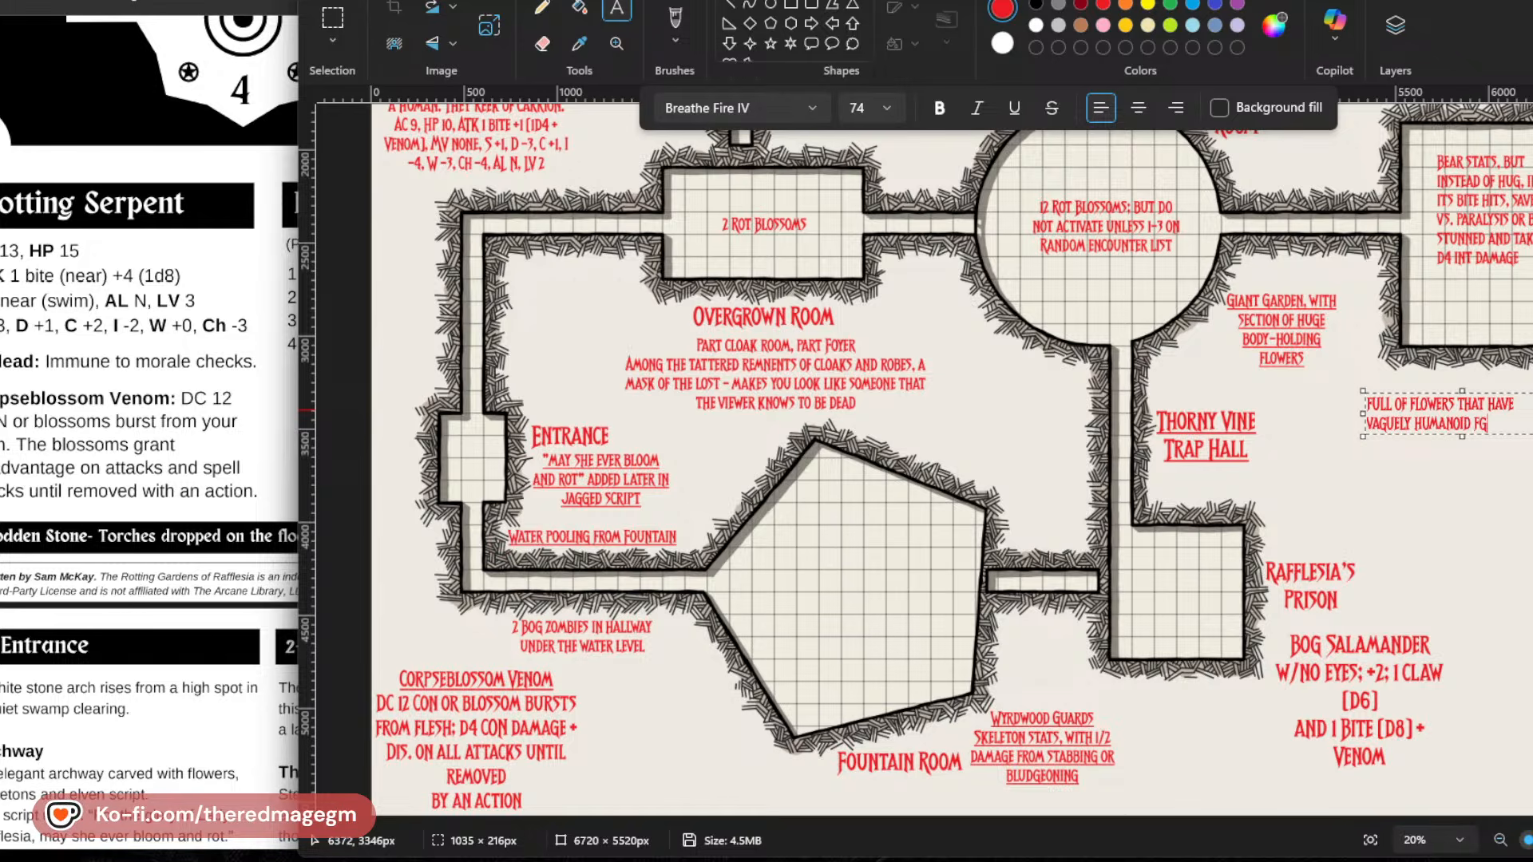
Continue the flower note with "vaguely humanoid features, and that can speak with snatches of memories".
key(BackSpace)
text(EATUR)
text(ES, AND THAT CAN)
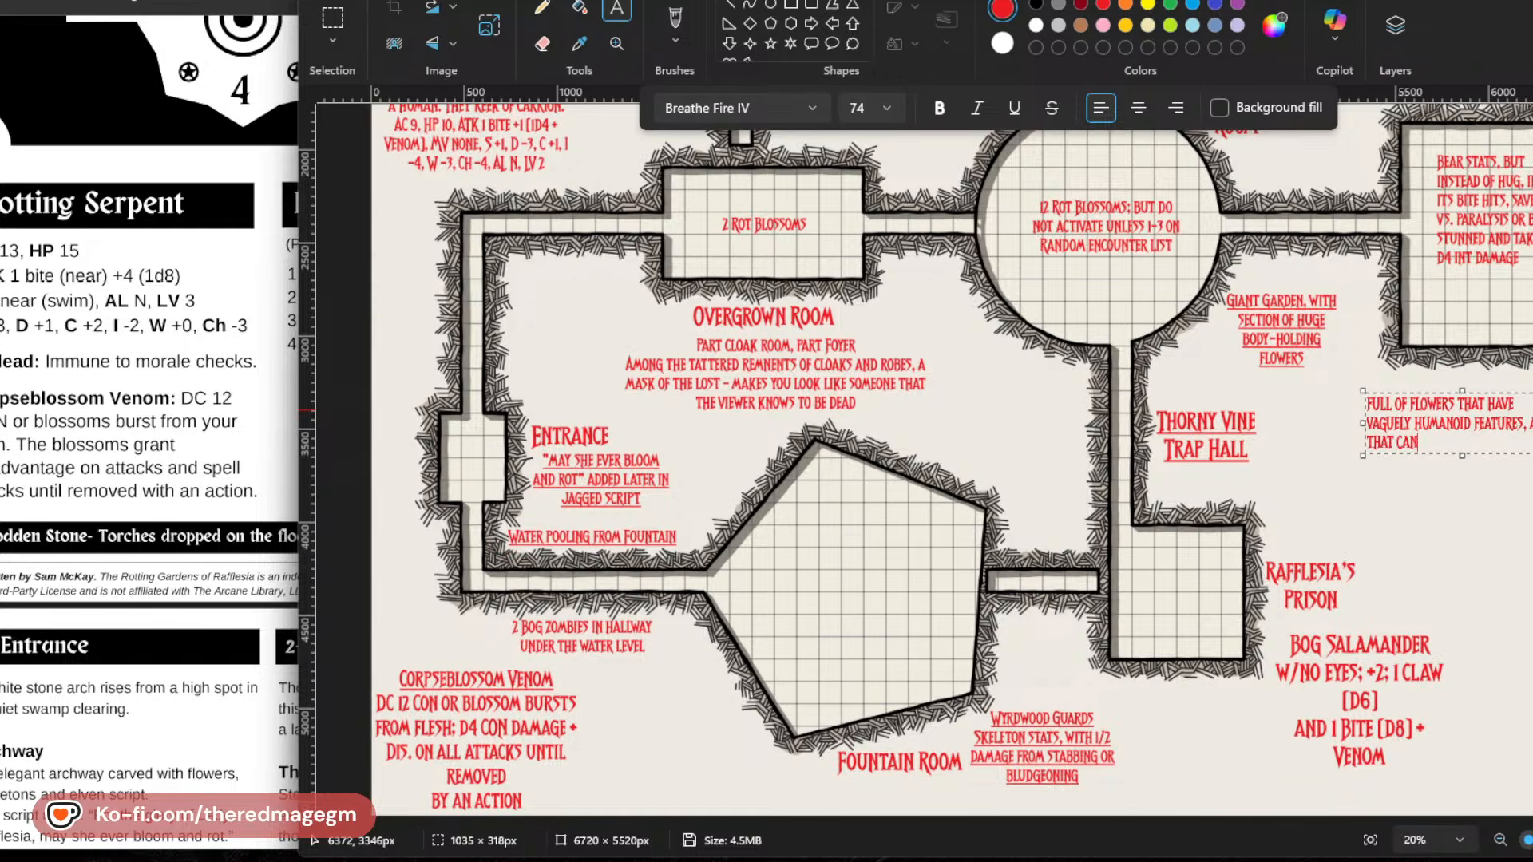
text( SPEAK)
text(WITH SNATCHES)
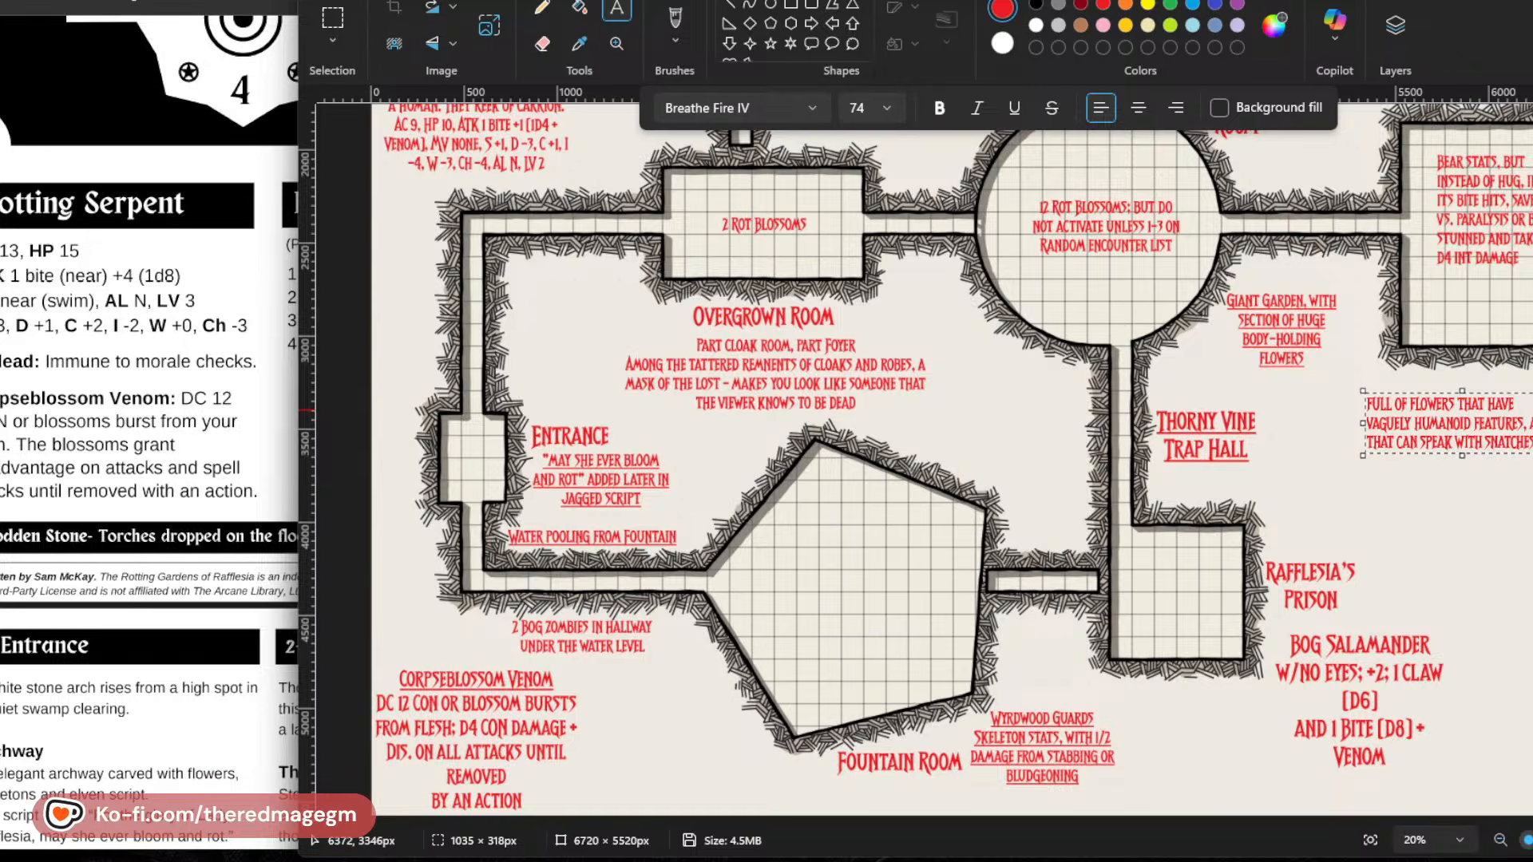
text( of memories)
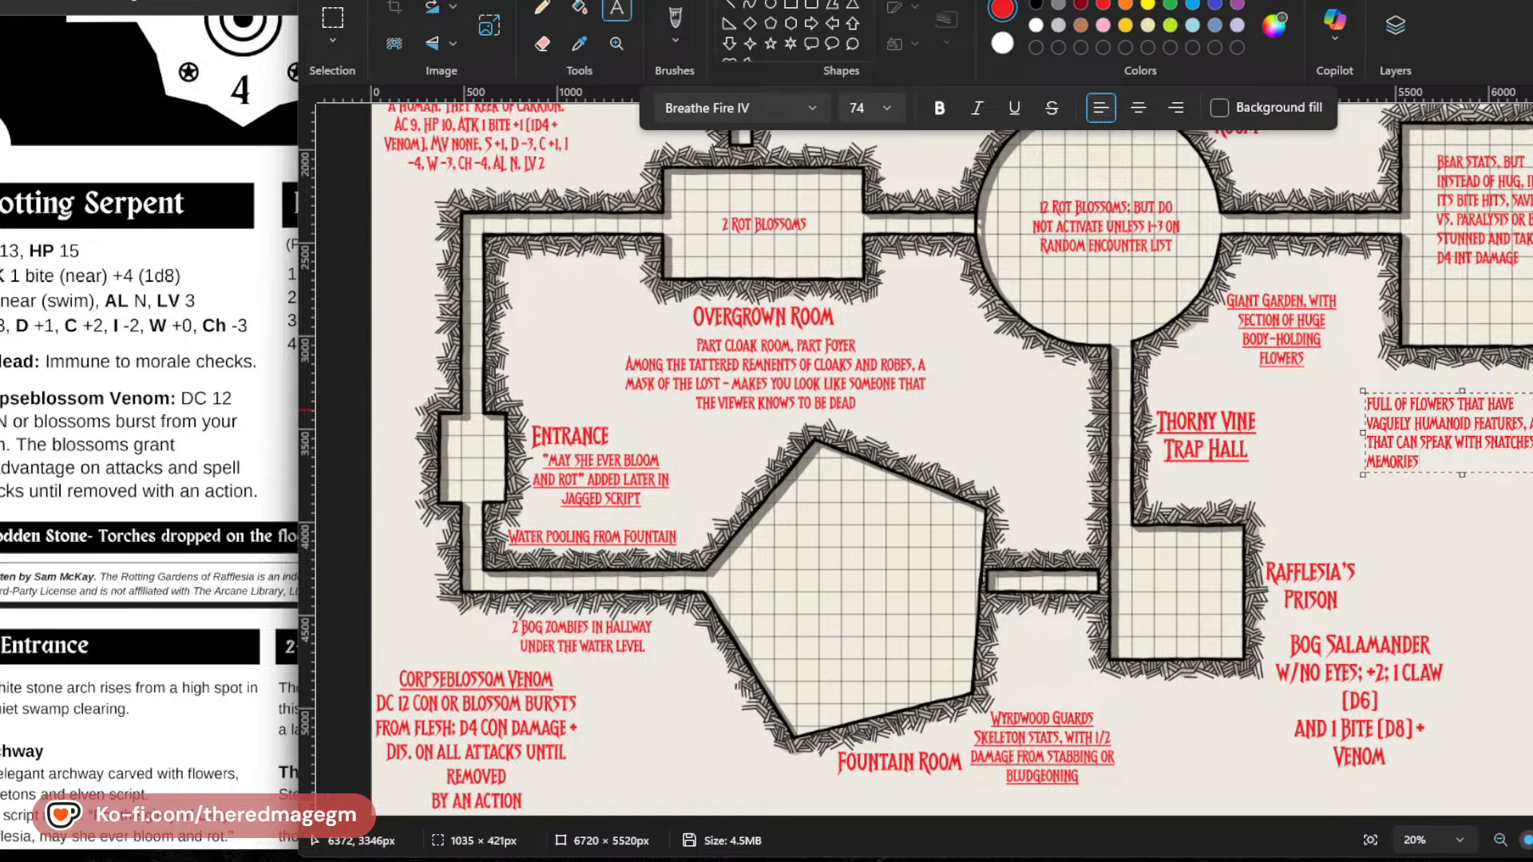
text(;)
Extend the flower note with "; roll on the general rumors table" and end the line there.
text(ROLL)
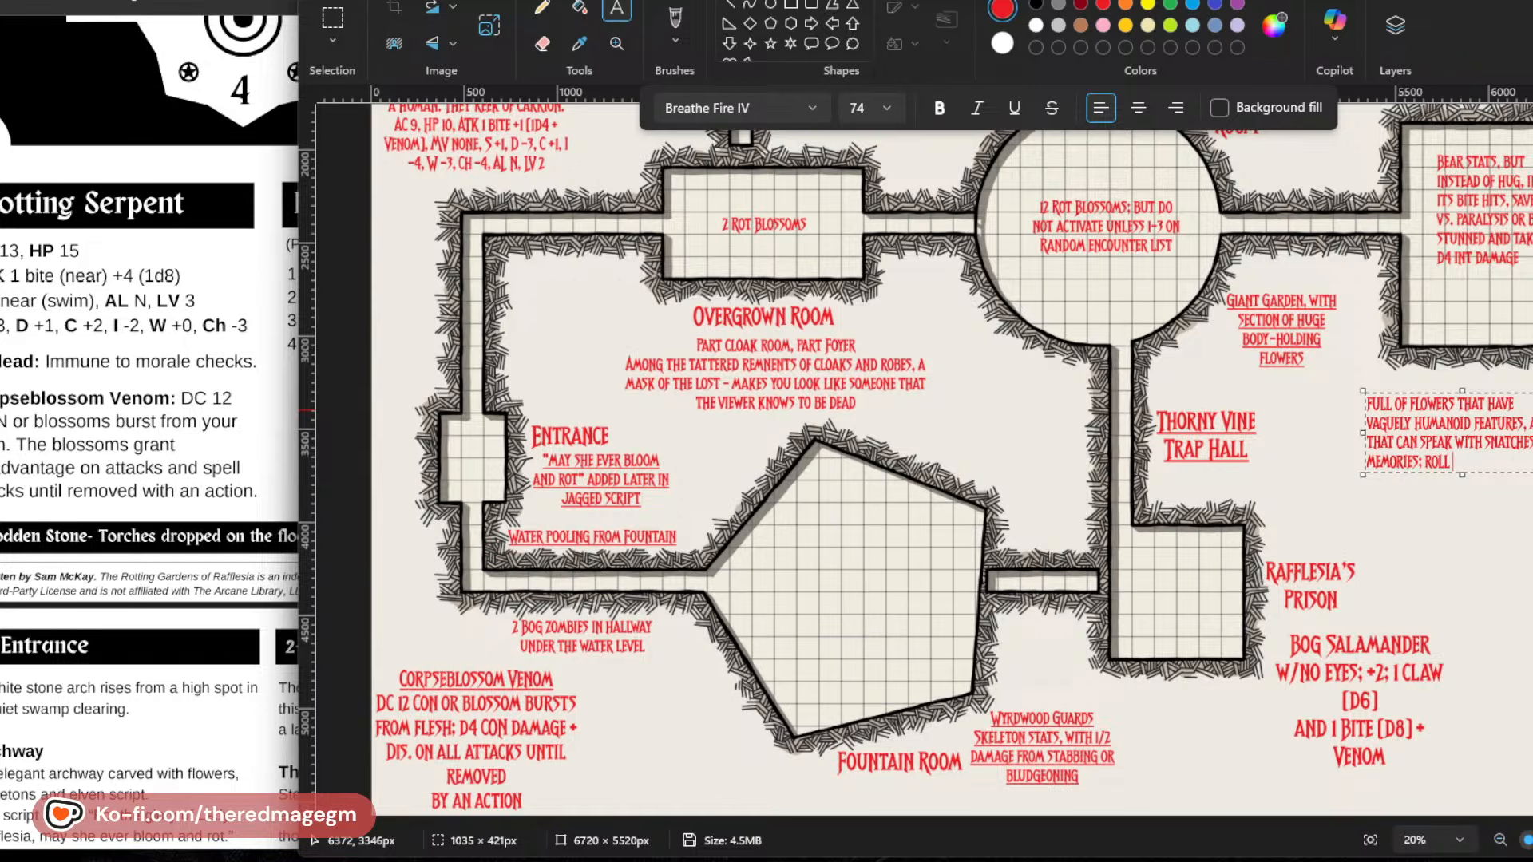
text( ON THE GENER)
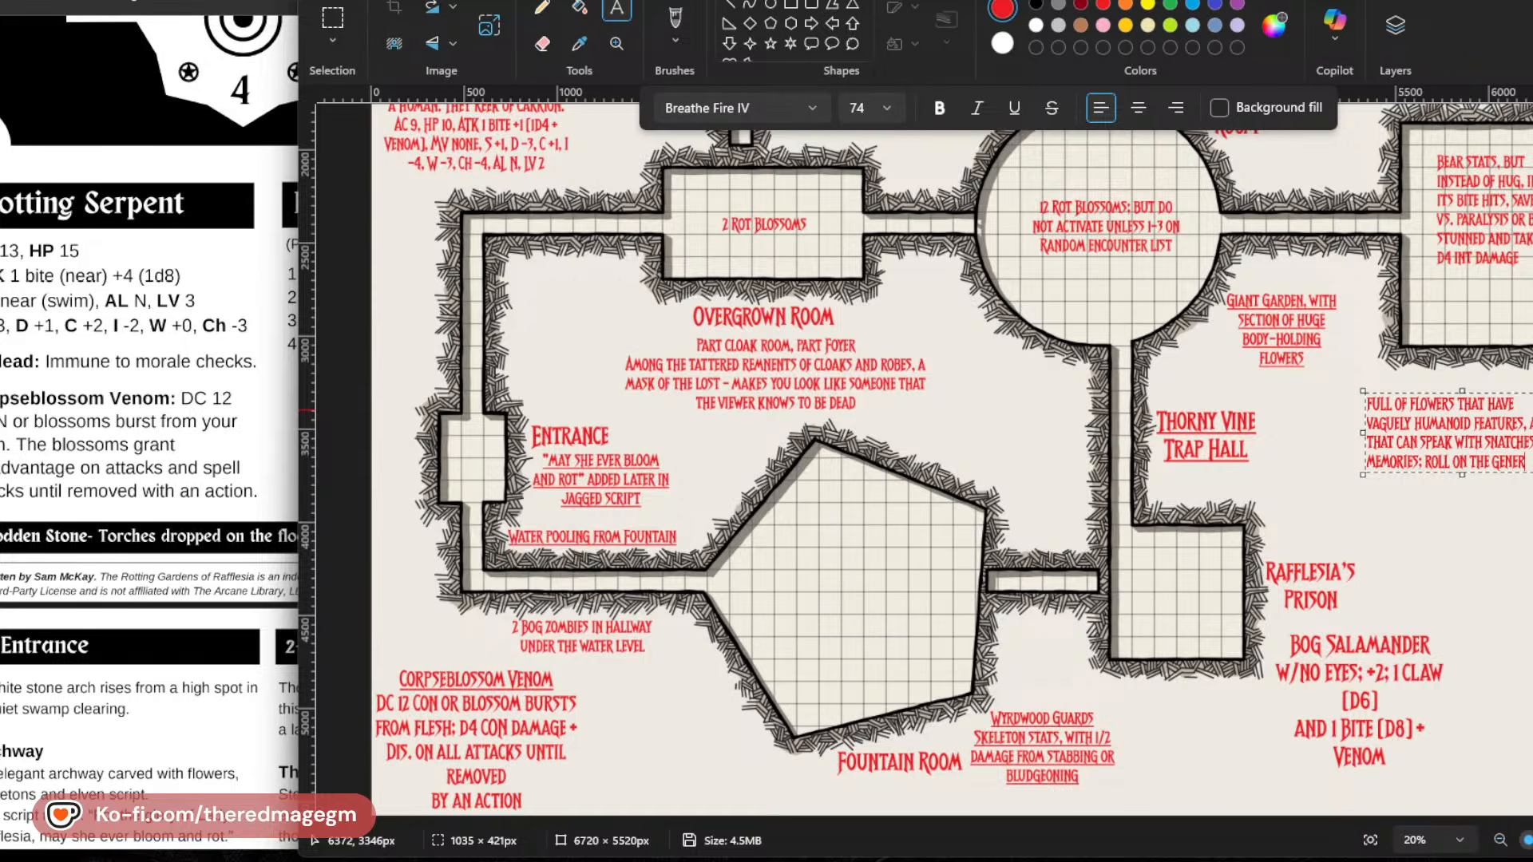
text(AL RUMORS TABLE)
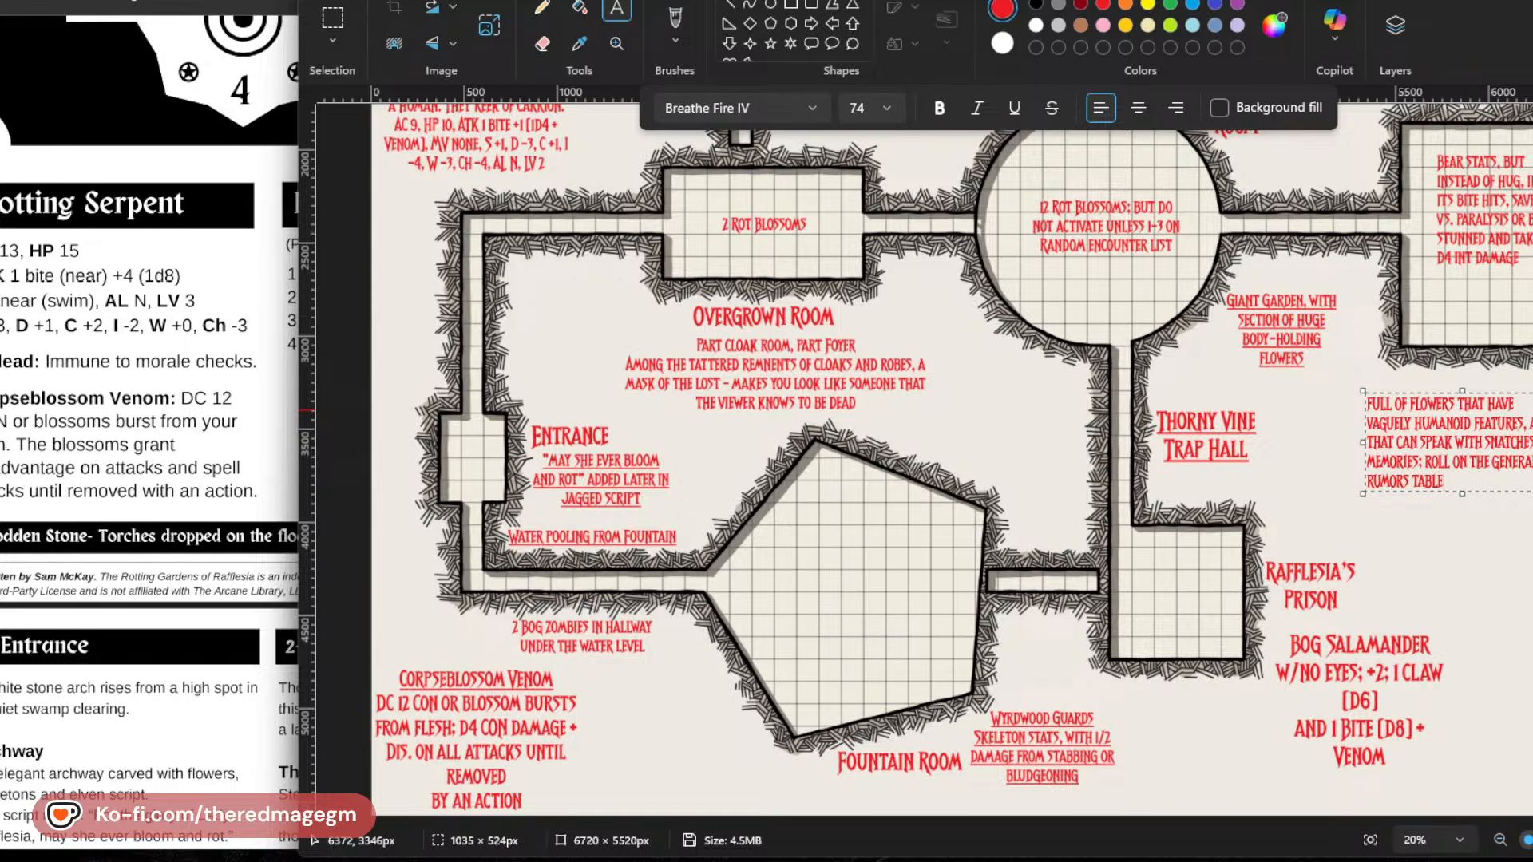
text( EACH)
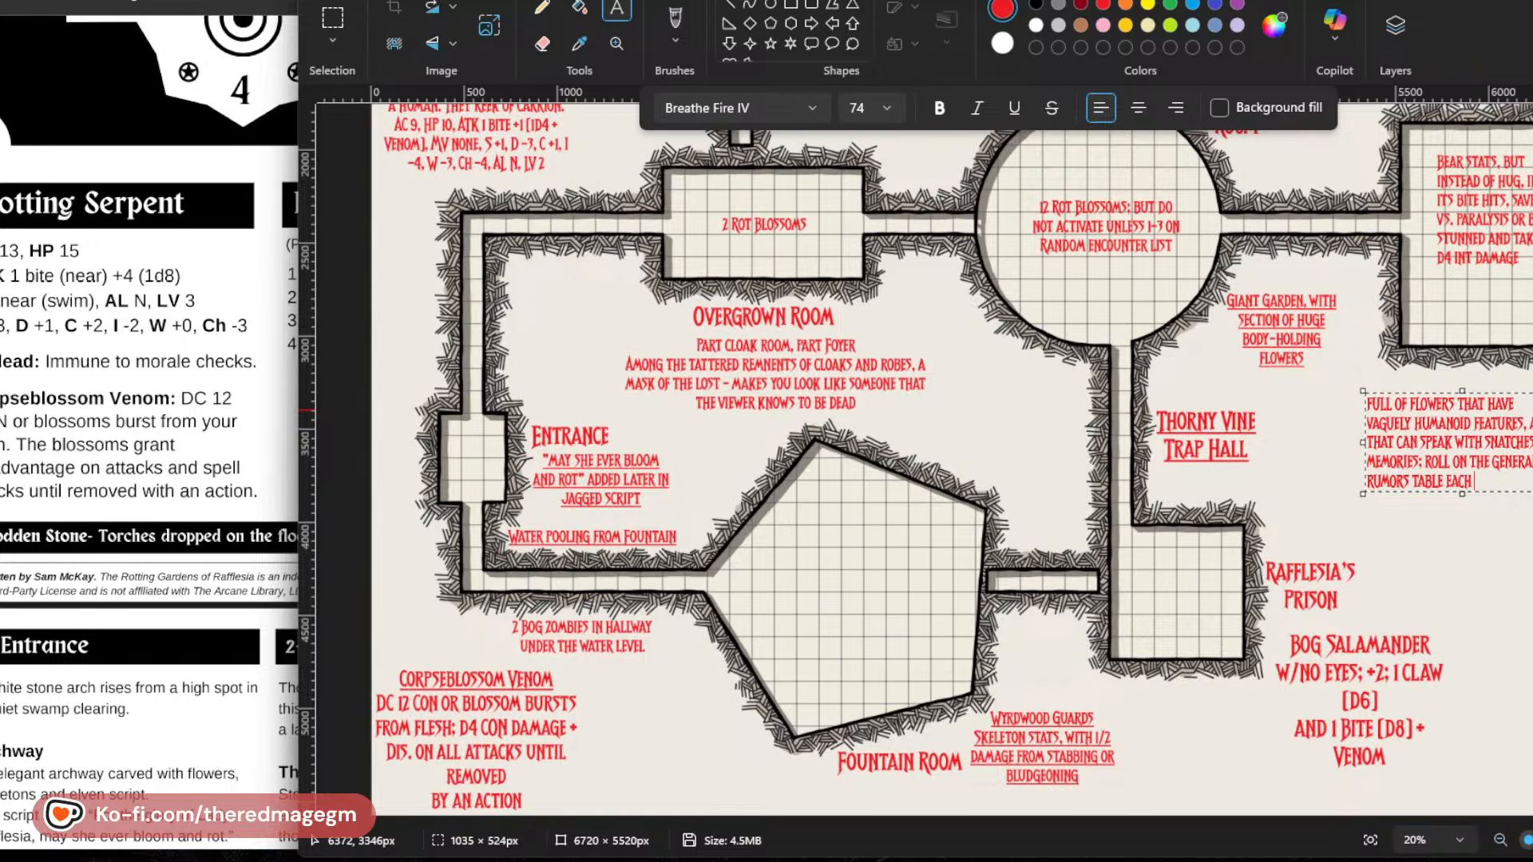
text(TIME.)
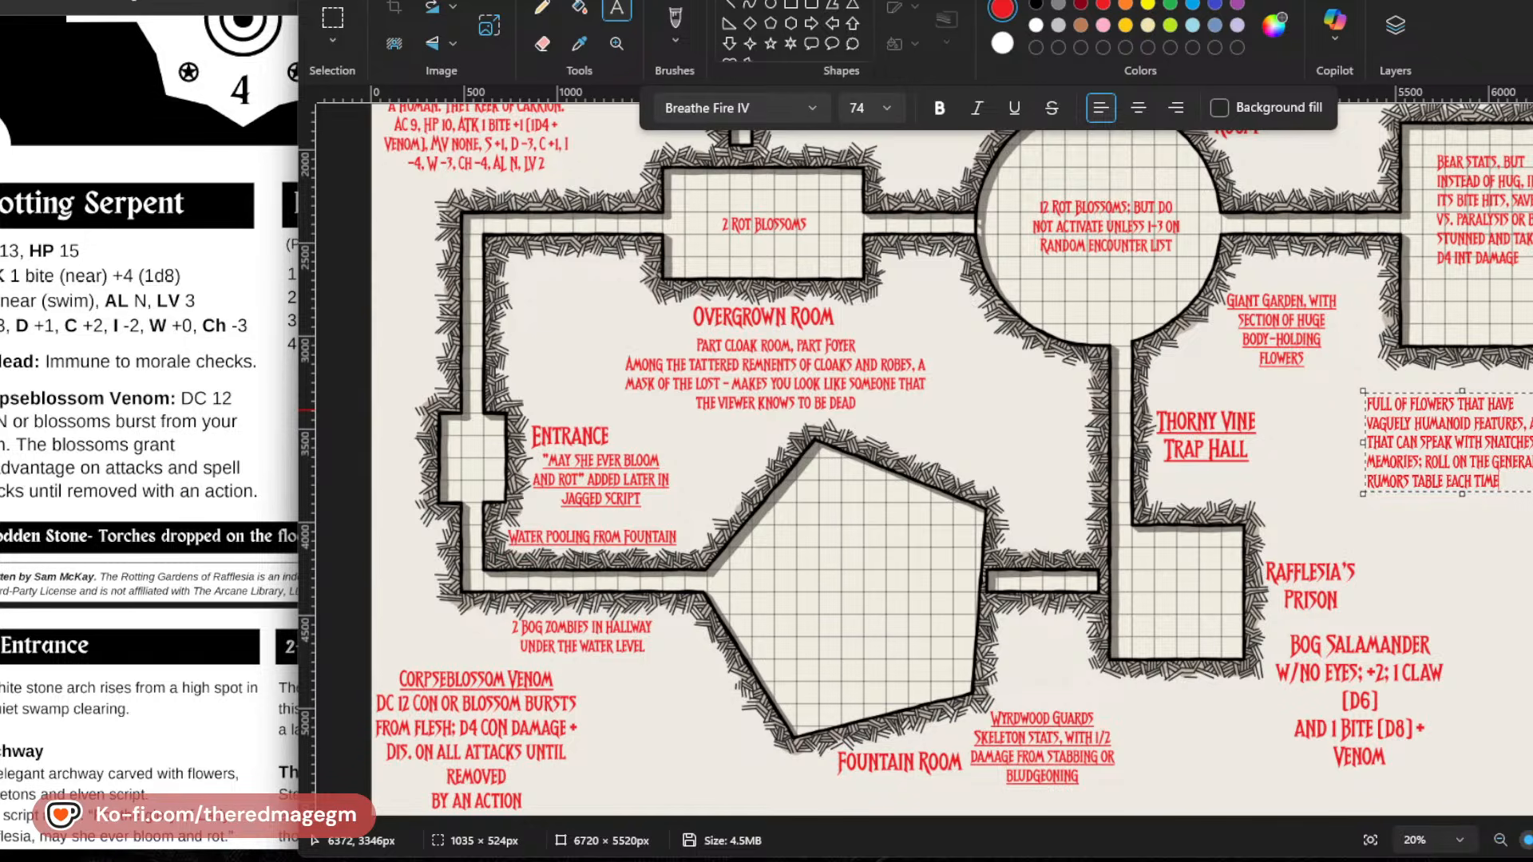
key(BackSpace)
key(BackSpace)
key(BackSpace)
key(BackSpace)
key(BackSpace)
key(BackSpace)
key(BackSpace)
key(BackSpace)
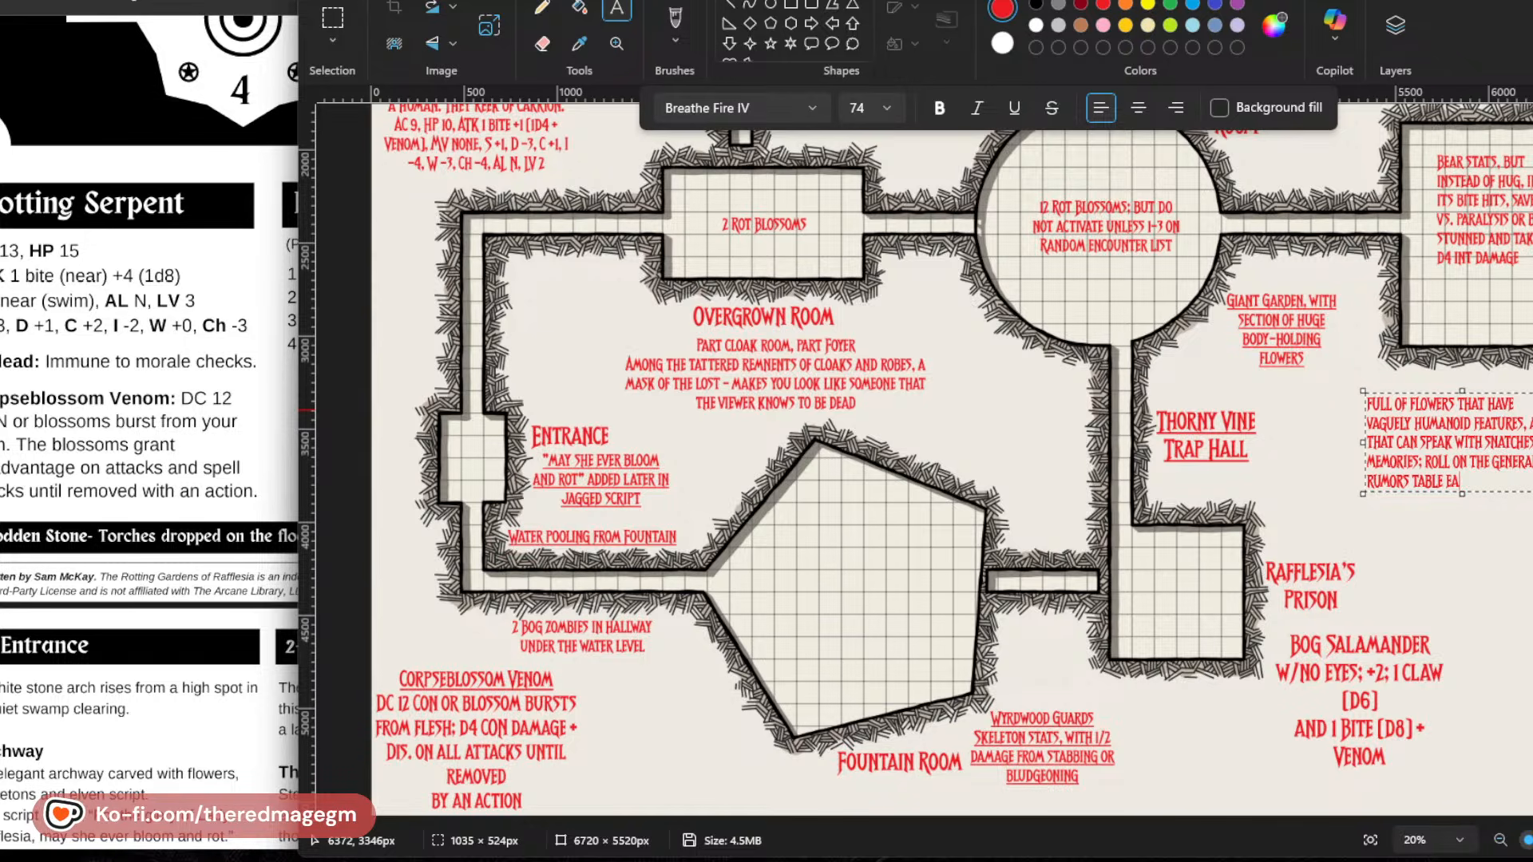
key(BackSpace)
key(BackSpace)
key(Return)
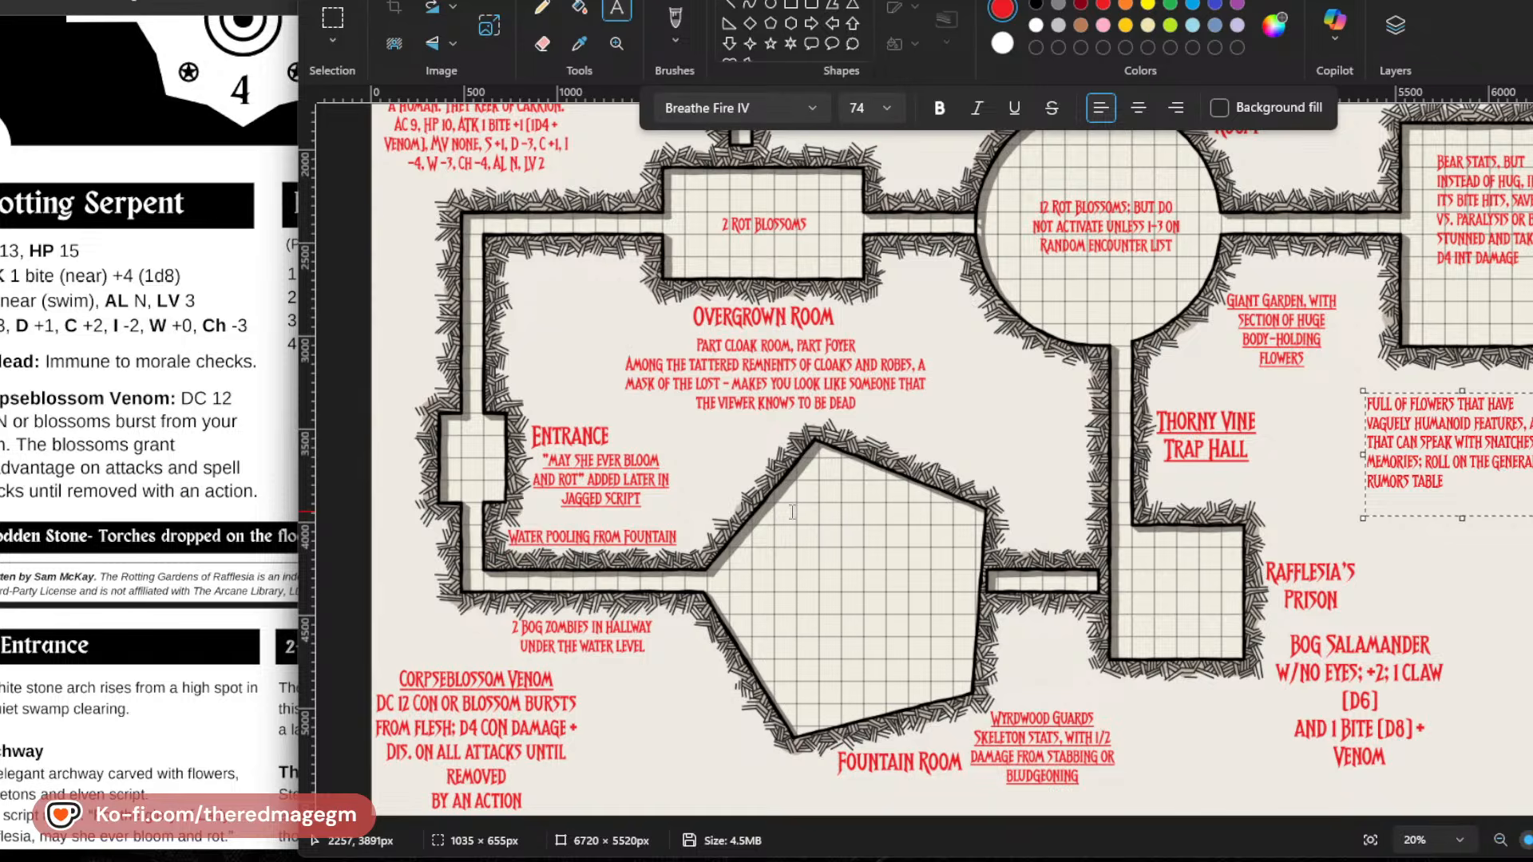
Start a new line in the flower note reading "One was Rafflesia's steward;".
scroll(792, 511, up, 5)
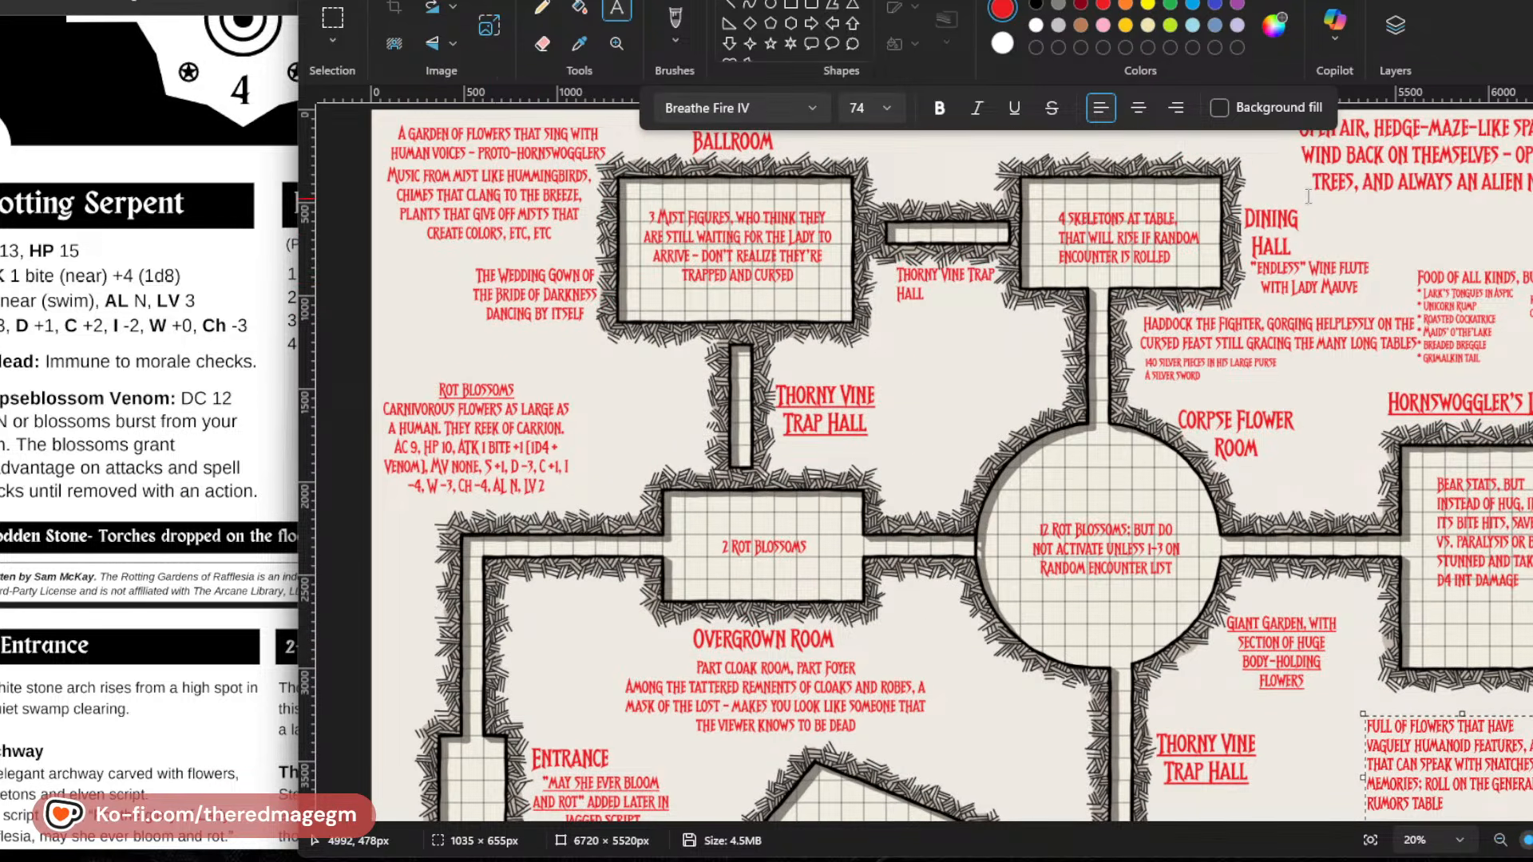
scroll(1317, 285, down, 1)
scroll(1317, 286, down, 4)
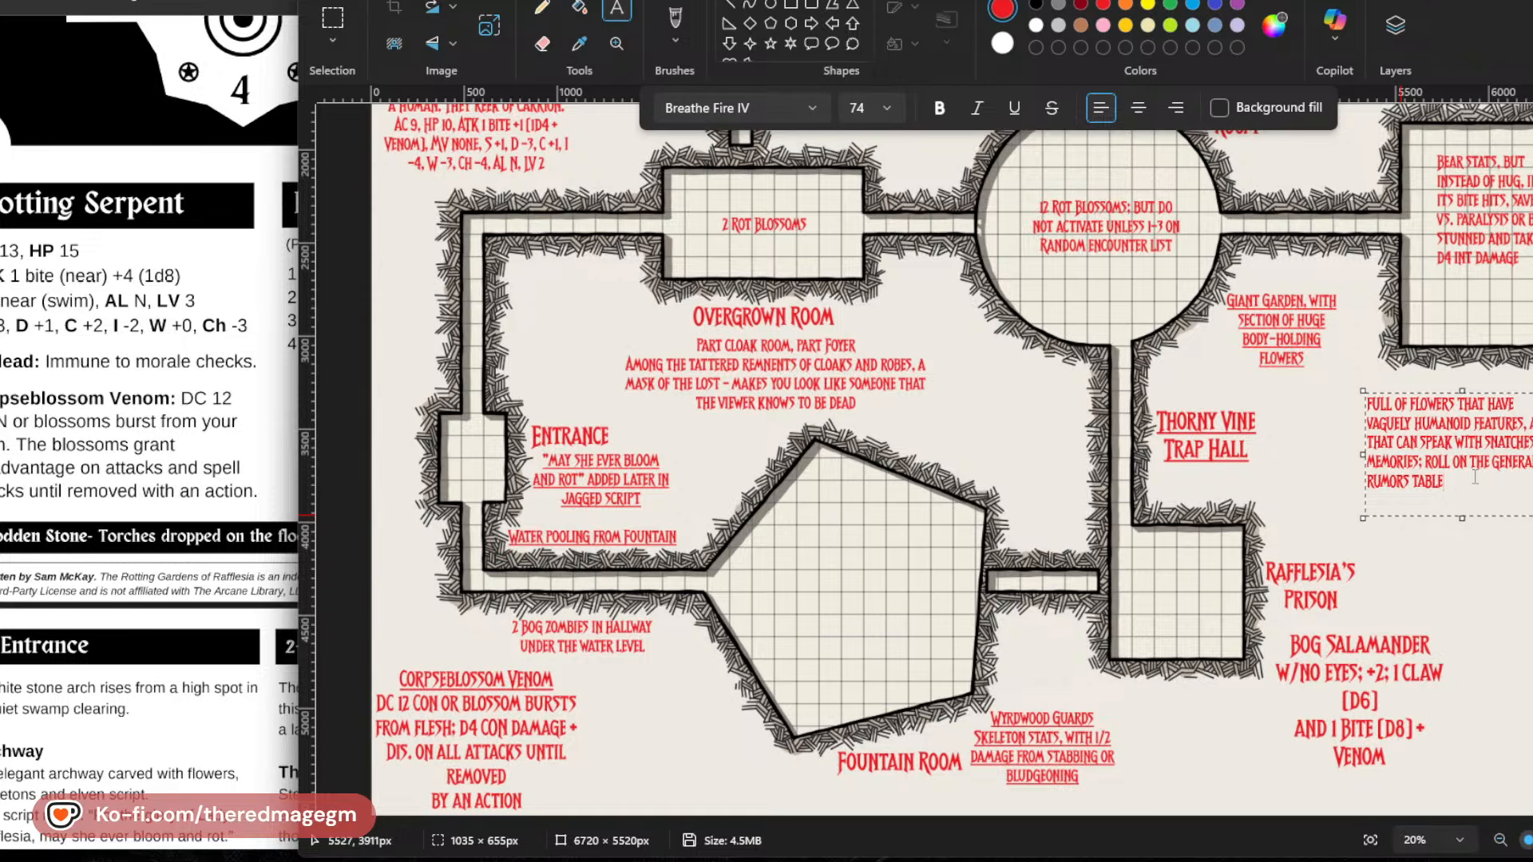
key(Return)
text(ONE WAS RA)
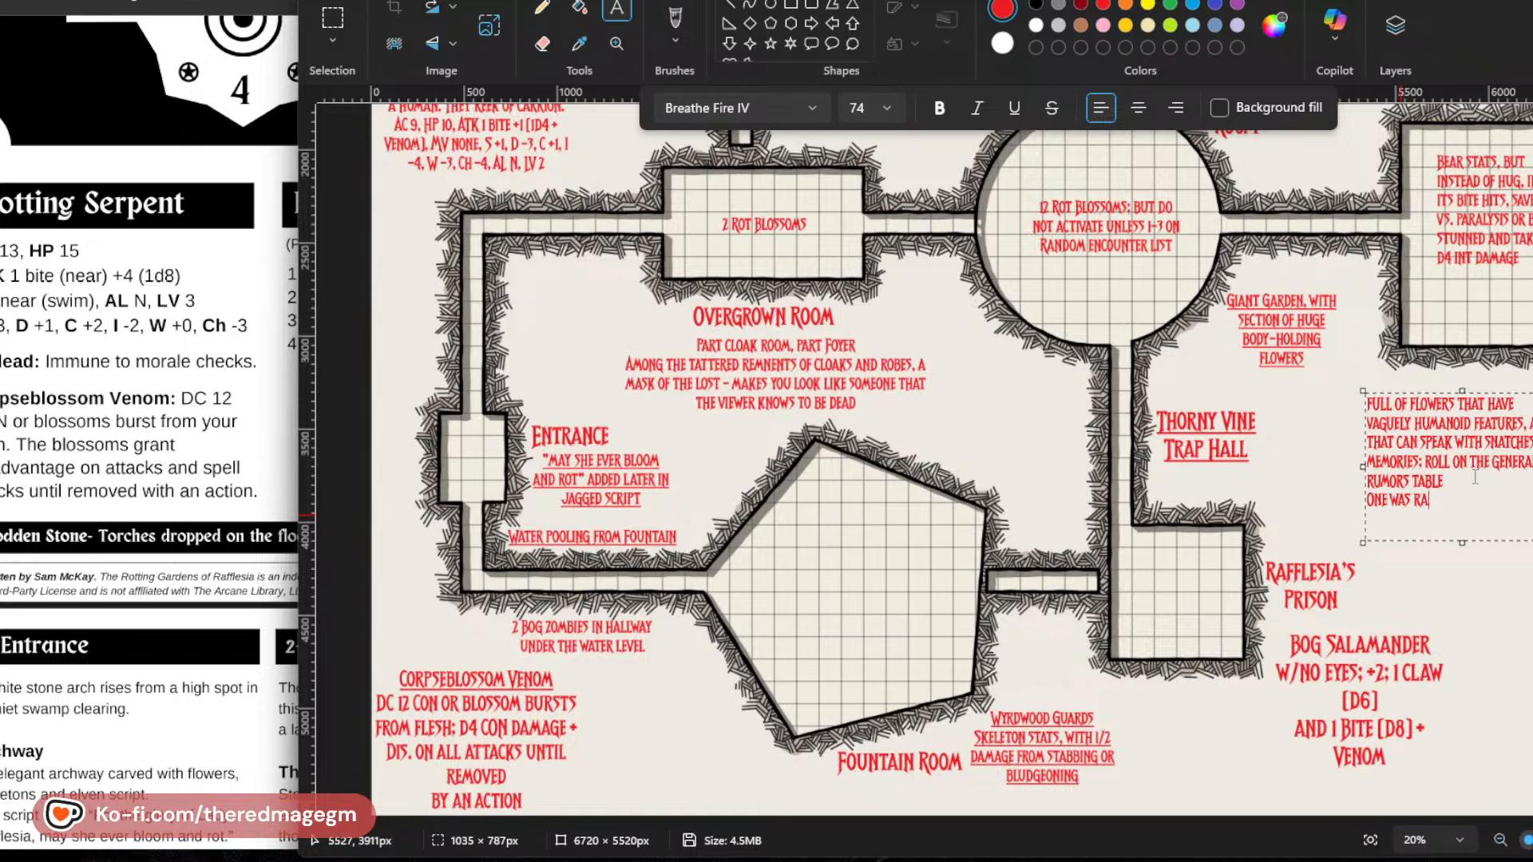
text(FFLESI)
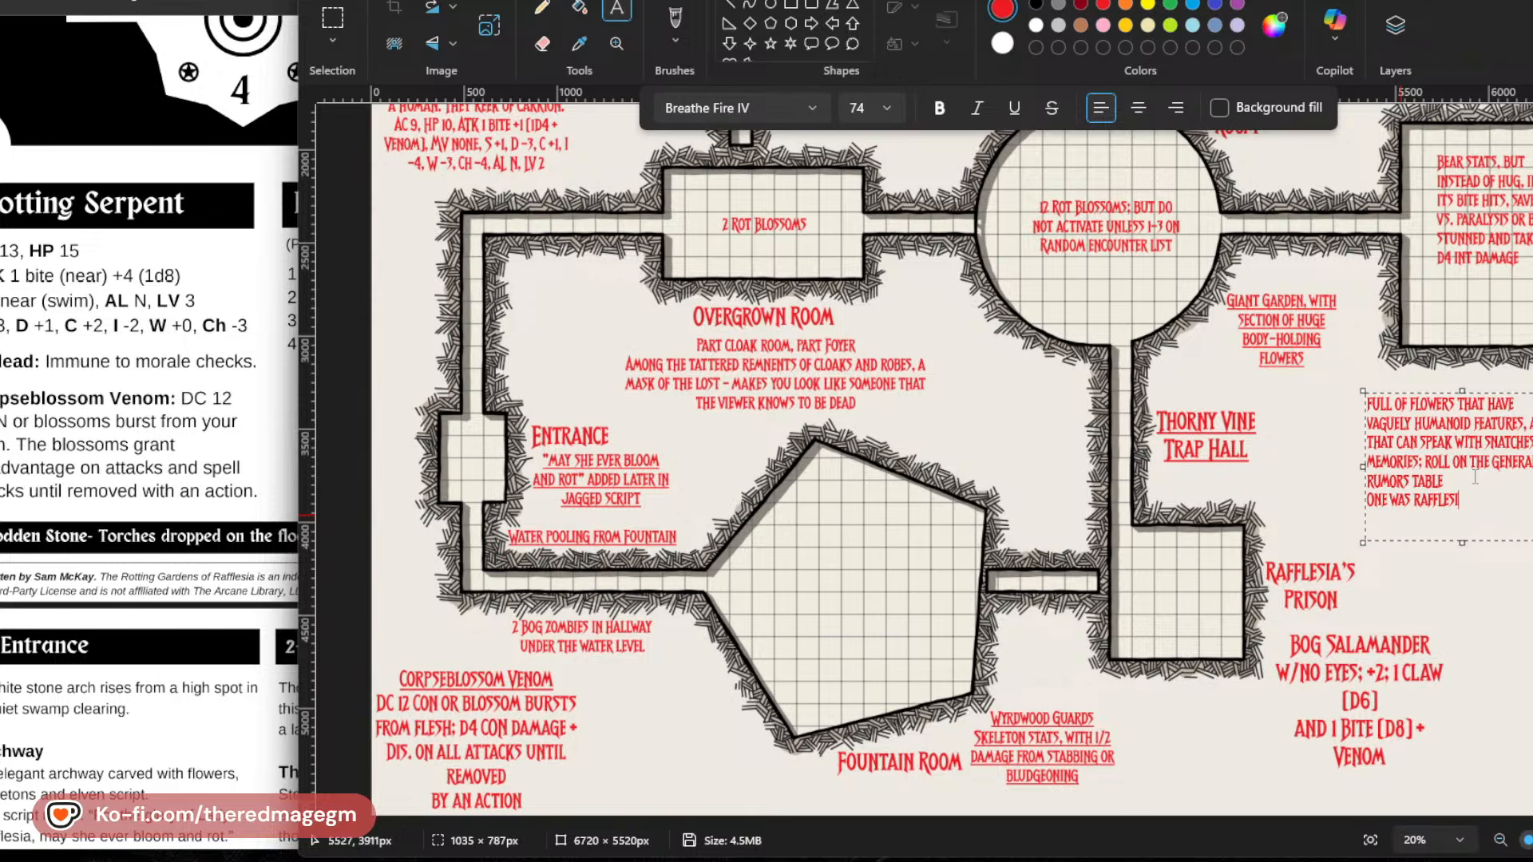
key(BackSpace)
key(BackSpace)
key(BackSpace)
text(LESIA'S STEWARD: KNOWS )
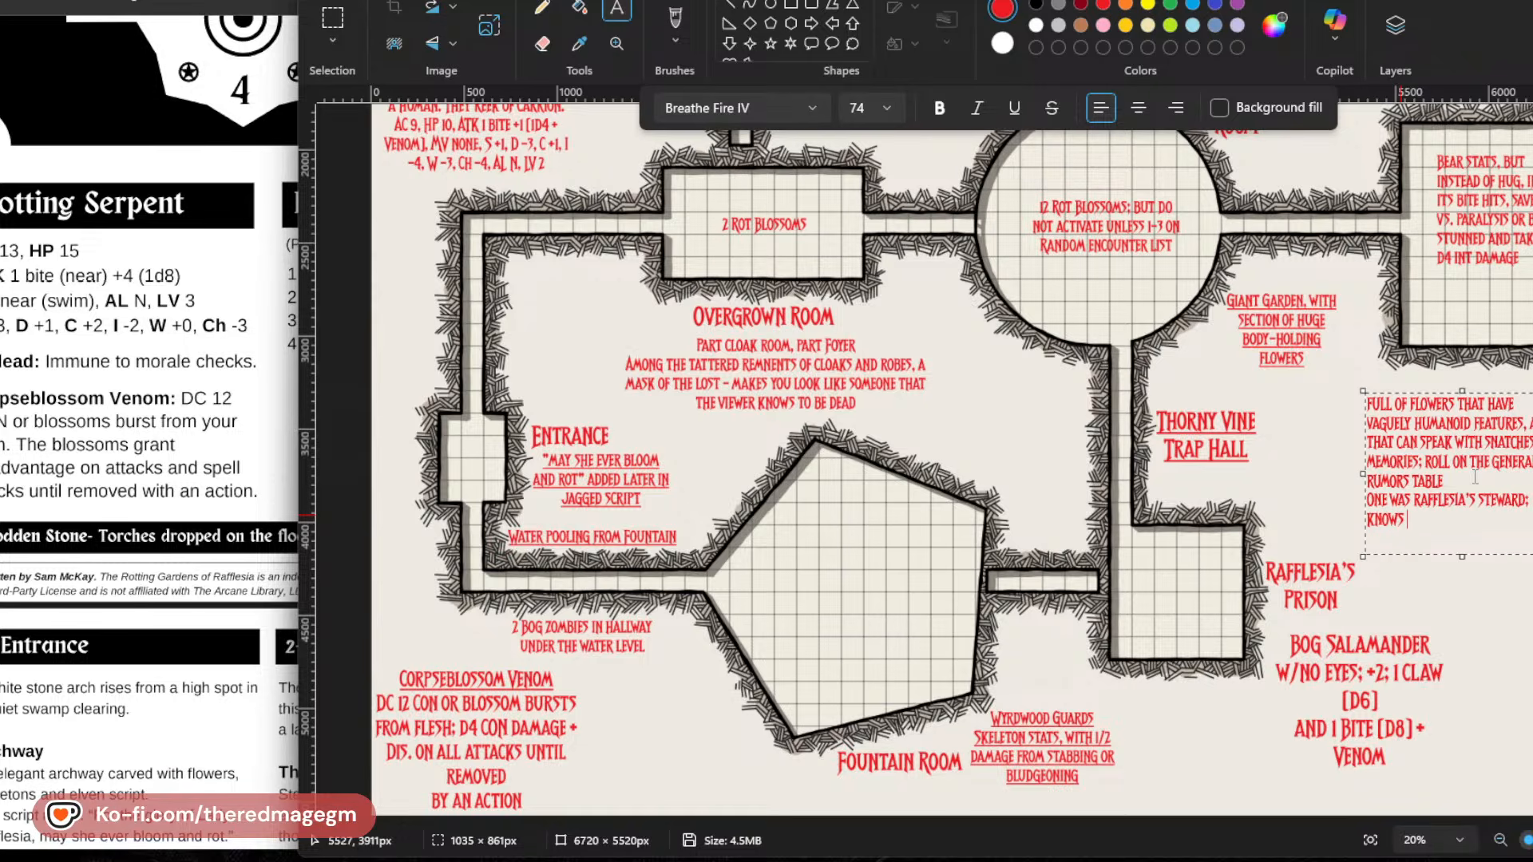
text(HOW TO)
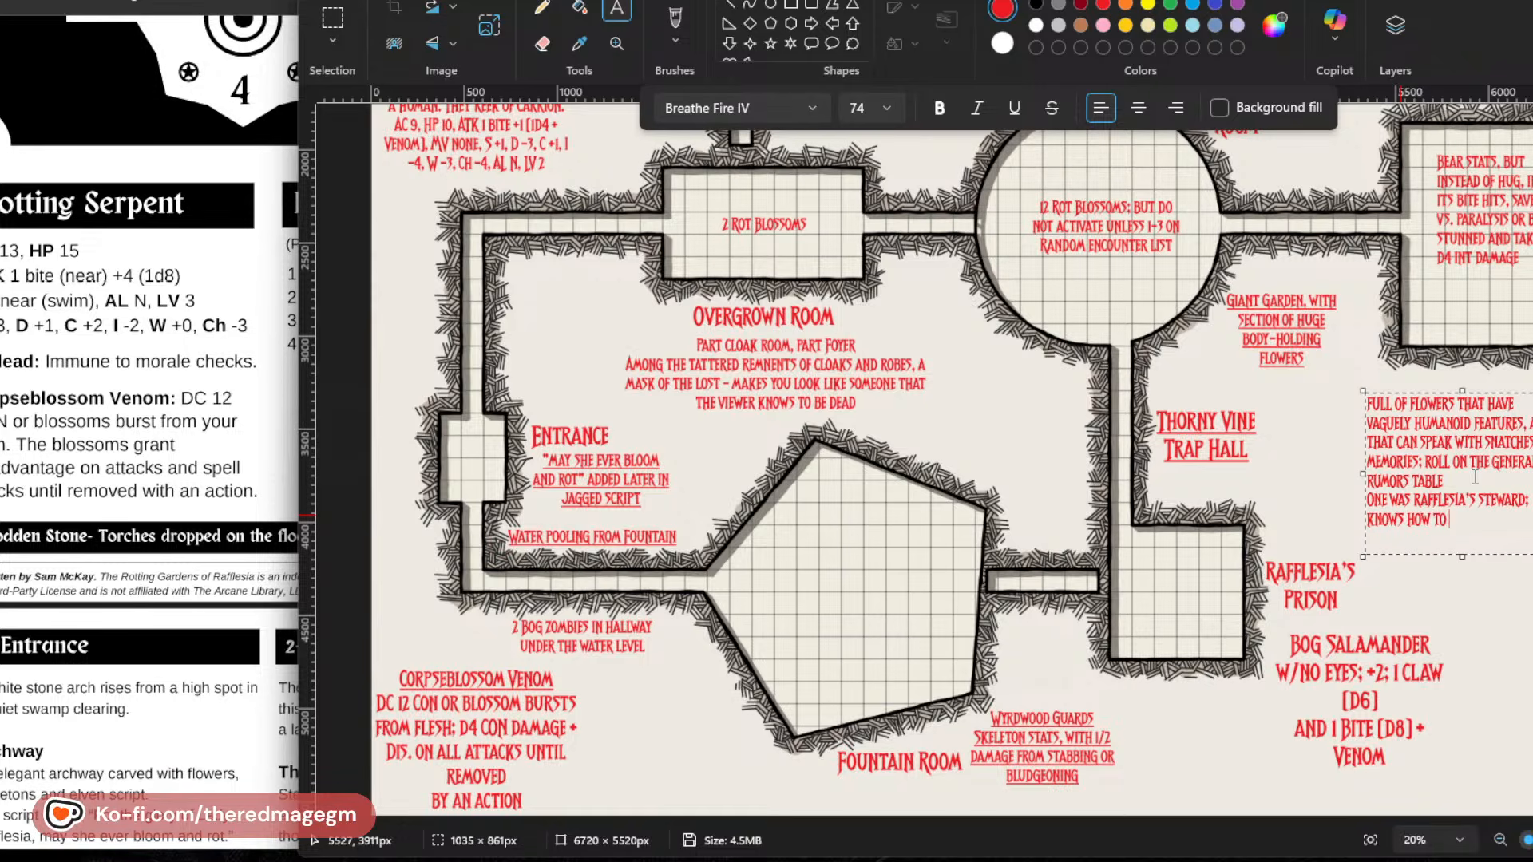
text( FIND THE HAG)
Complete the steward line with "knows how to find the hag -".
text(-)
key(Return)
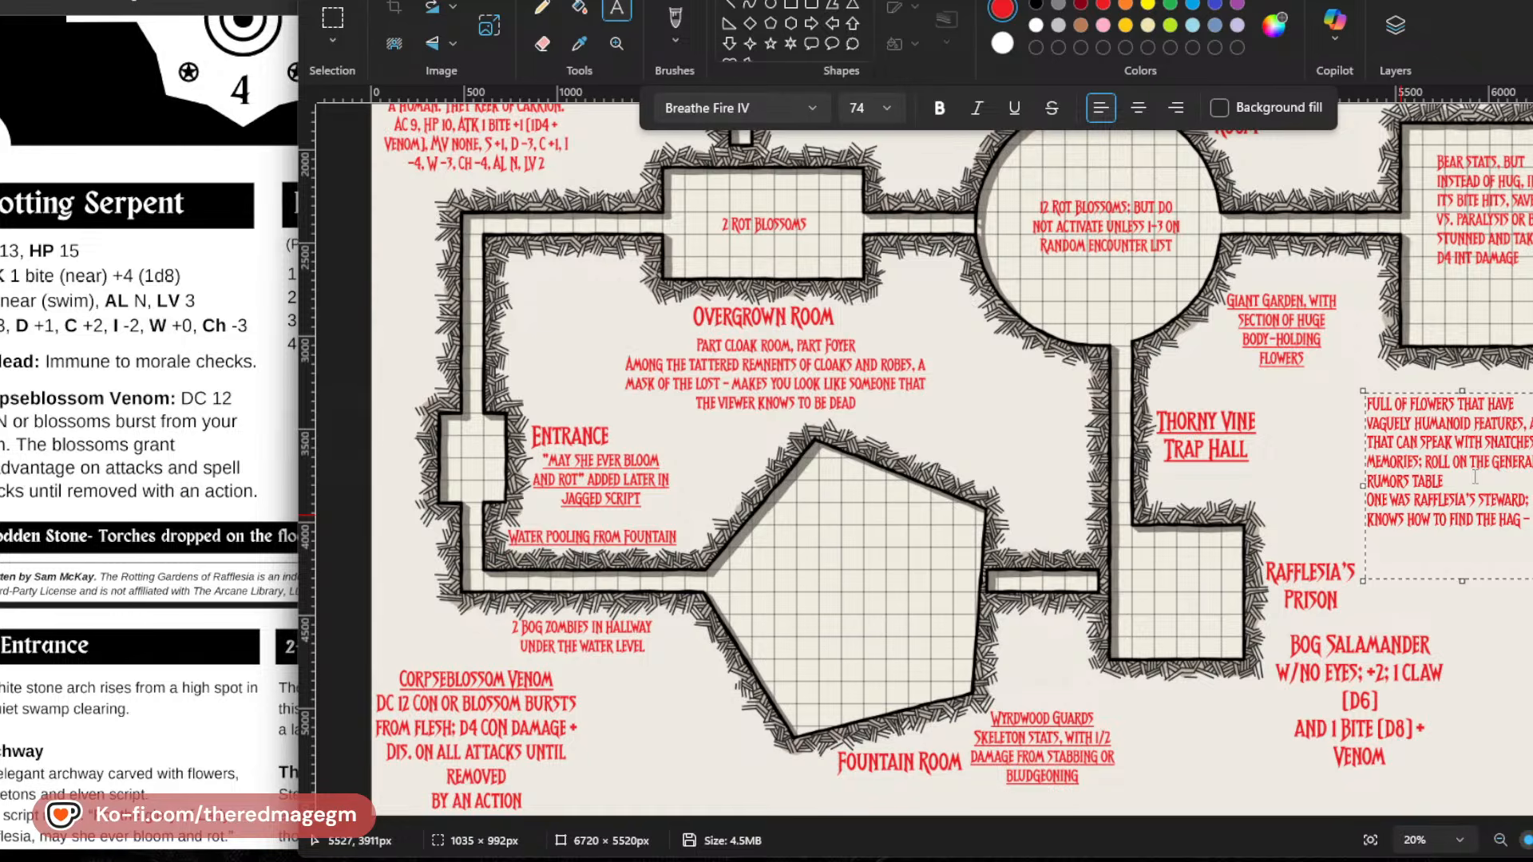
Switch to the adventure PDF and go back to its title page.
scroll(185, 543, up, 12)
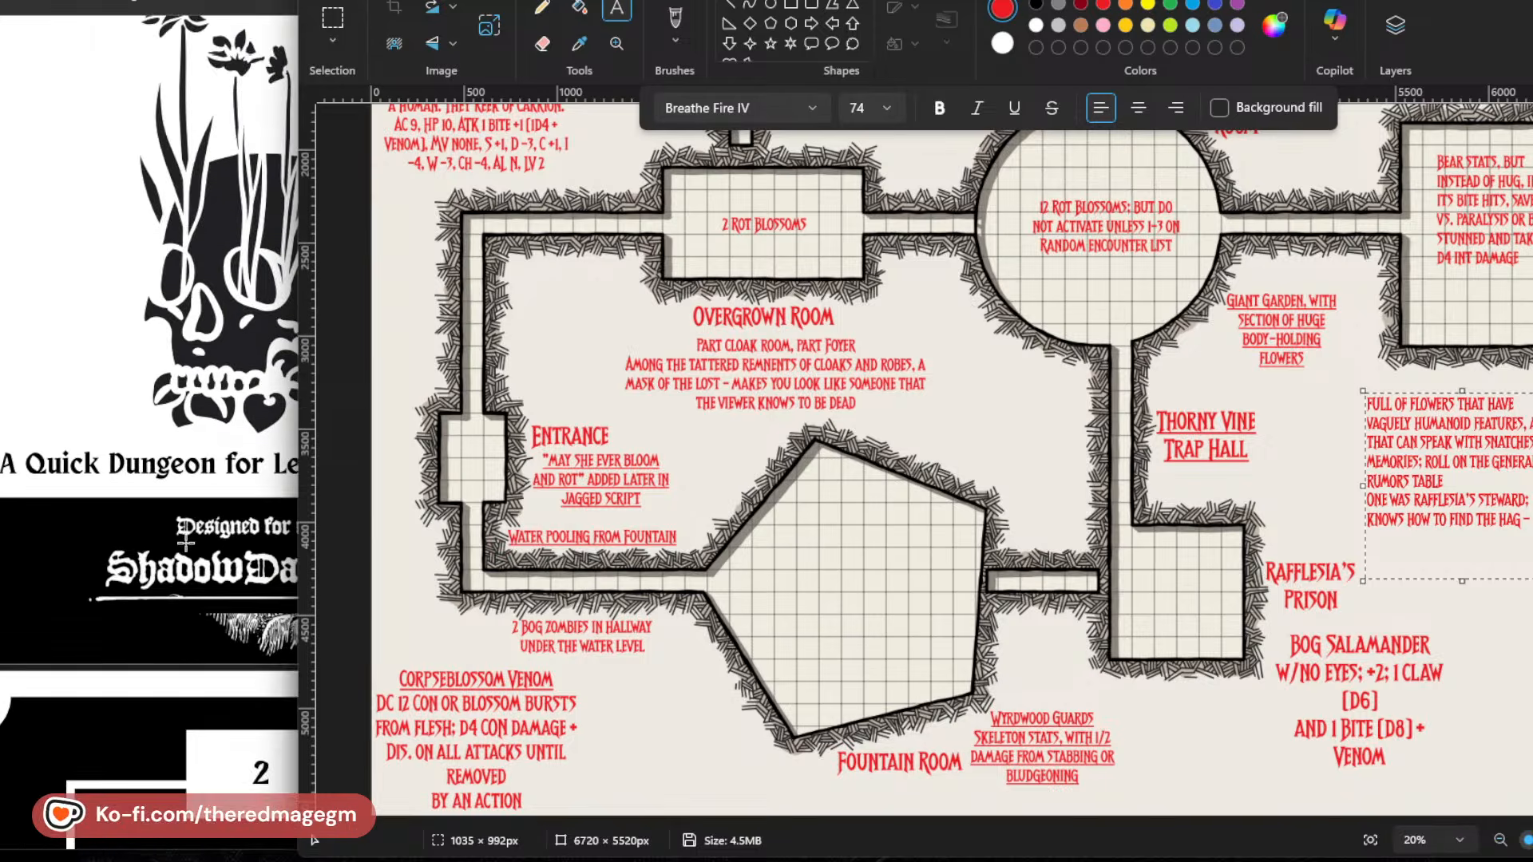
scroll(185, 543, up, 3)
click(233, 10)
click(260, 125)
click(313, 160)
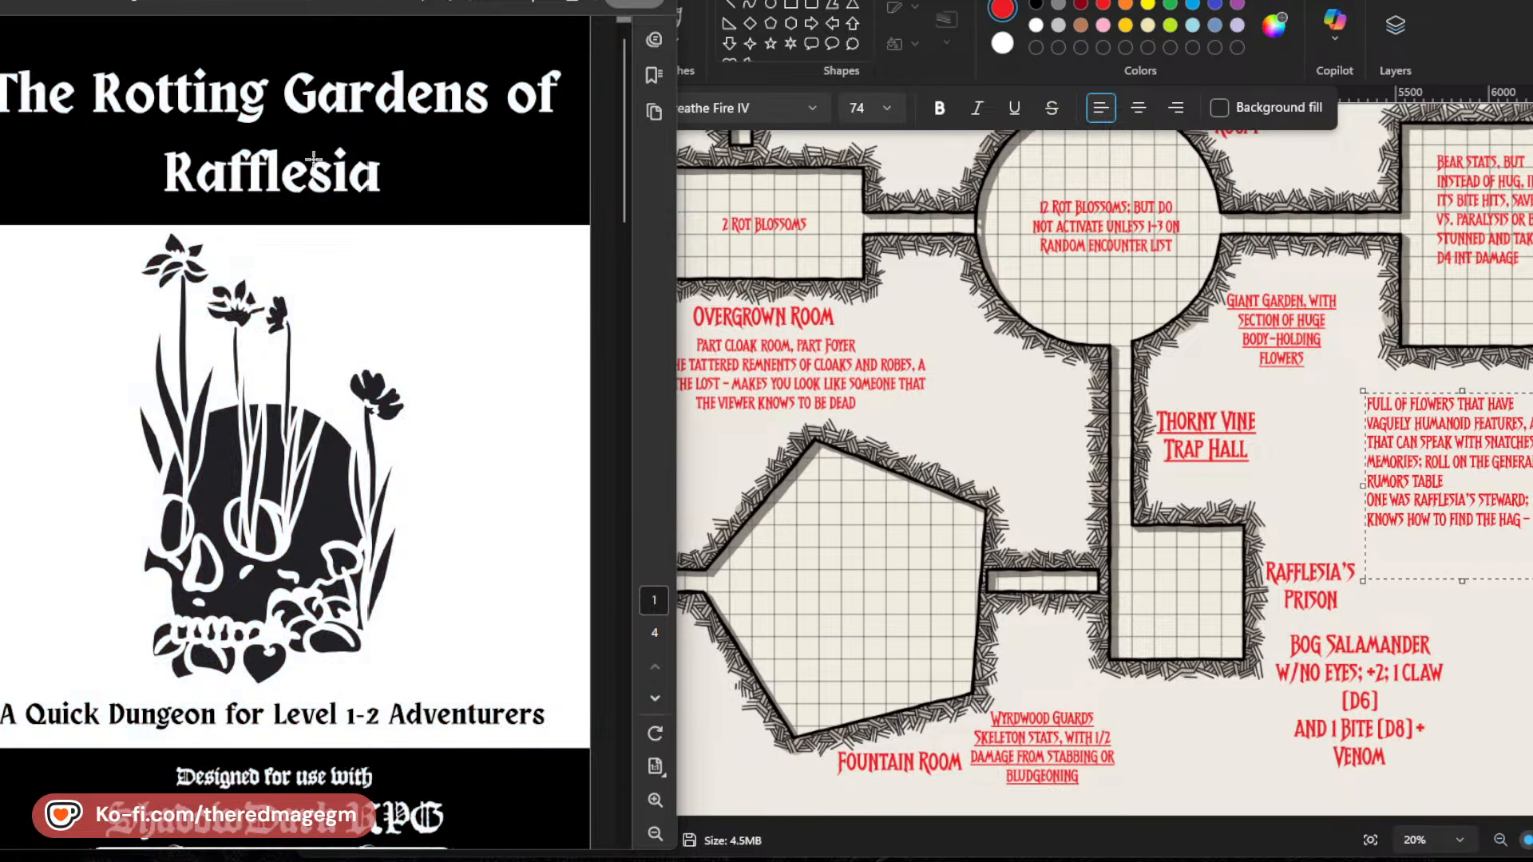
Switch to the Paint map and start a separate note beneath the steward line reading "One way to find her -".
click(943, 446)
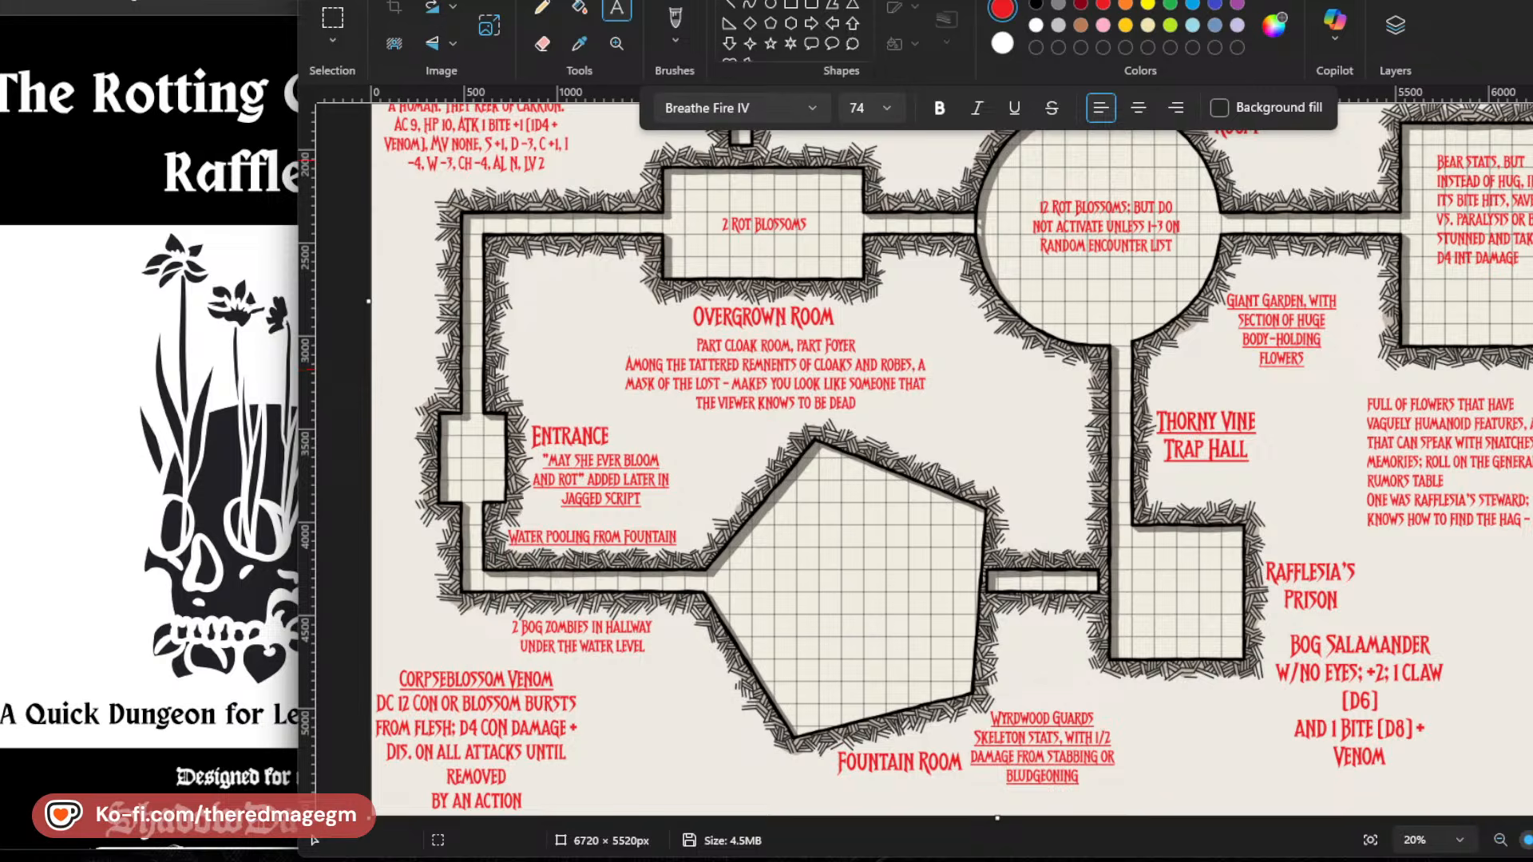
click(1371, 542)
text(One way to find her - )
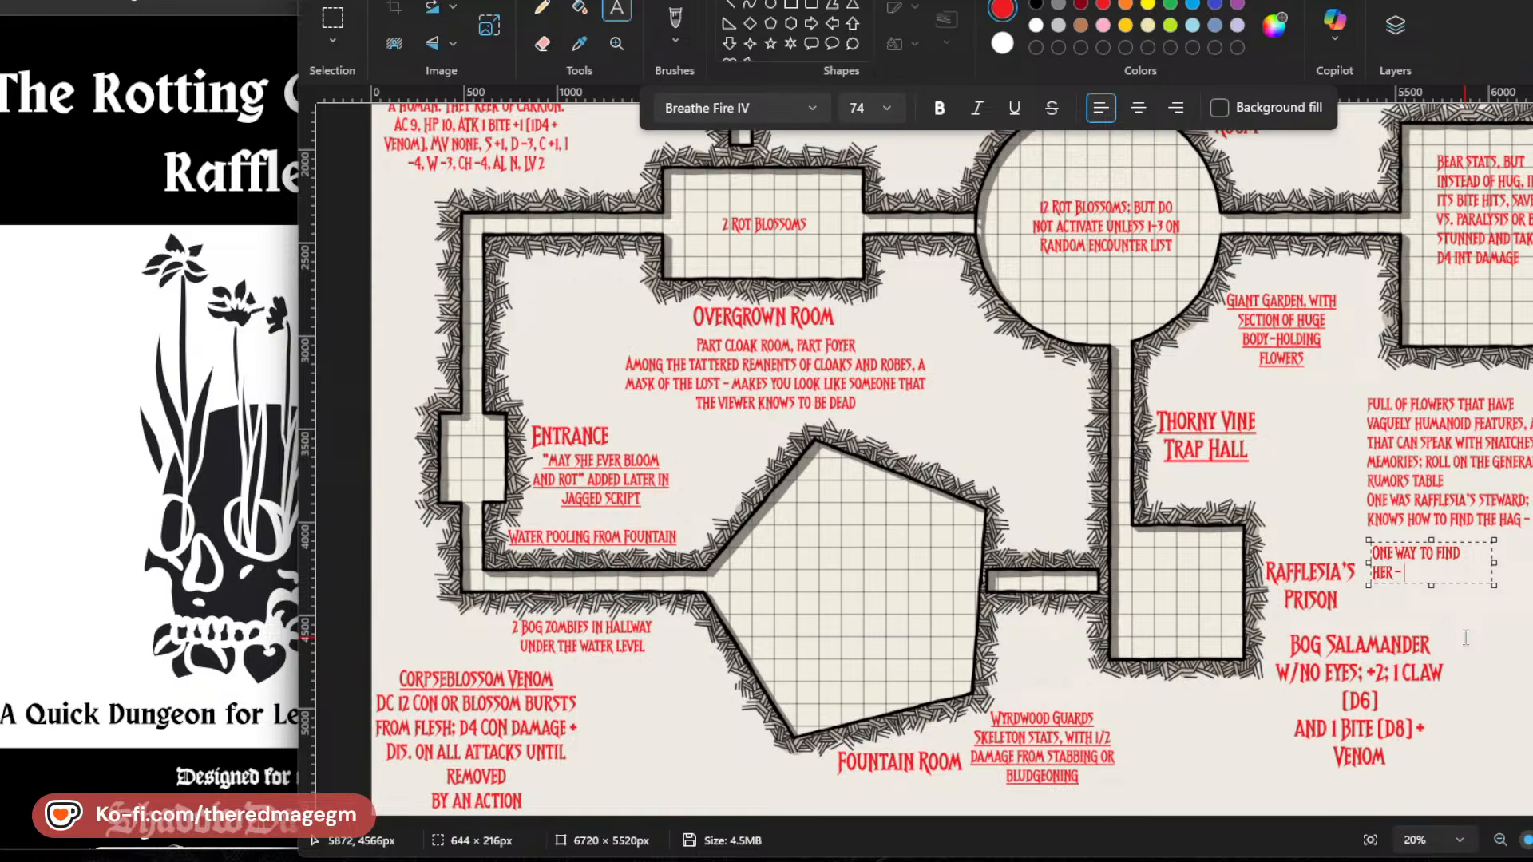
text(smear your eyes with cro)
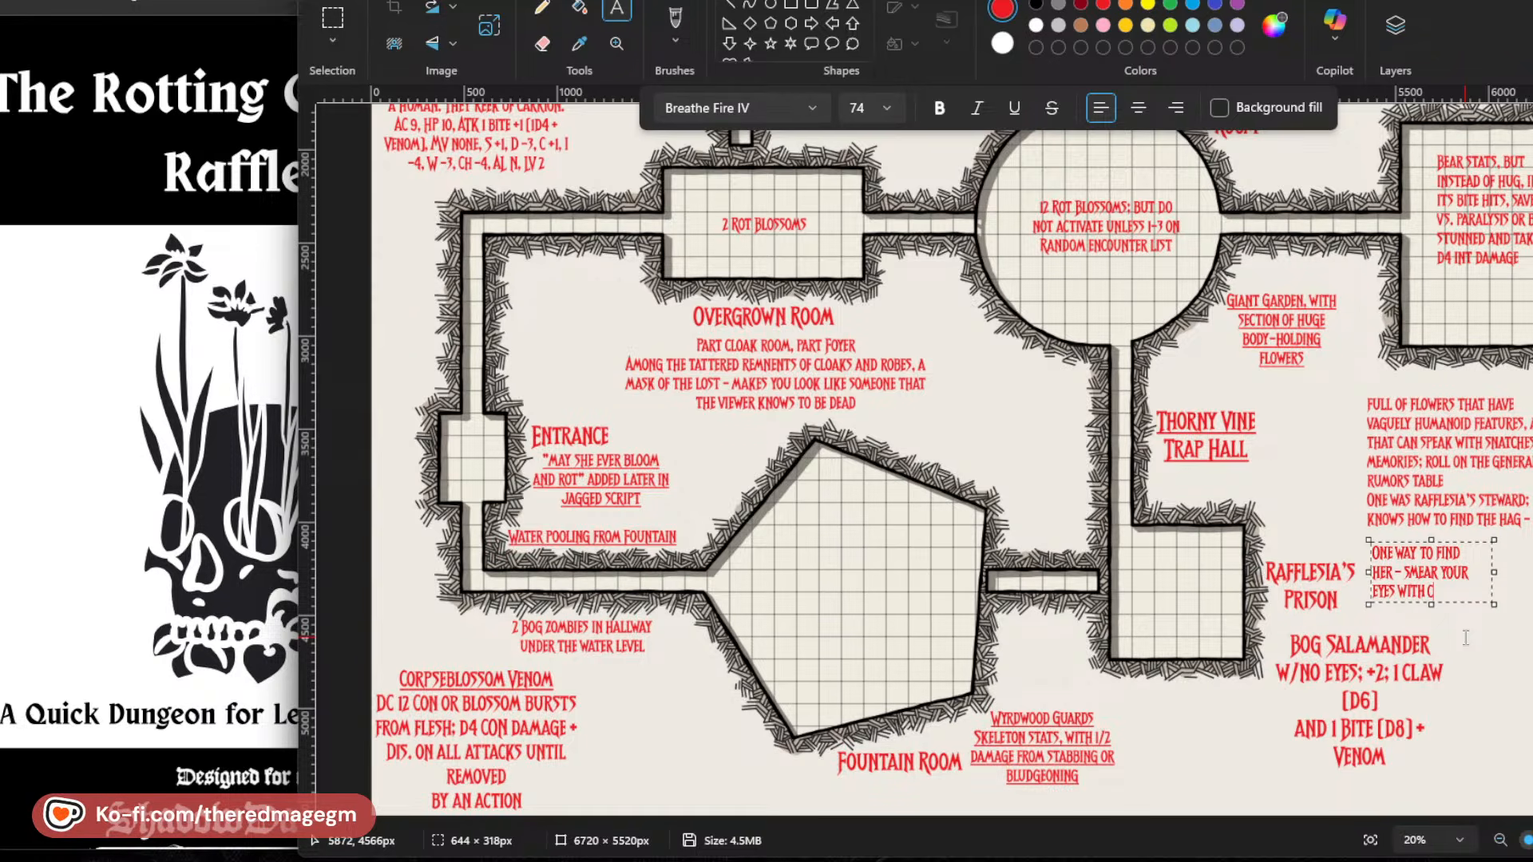
Continue the new note with "smear your eyes with blackbird's blood".
key(BackSpace)
key(BackSpace)
key(BackSpace)
text(black)
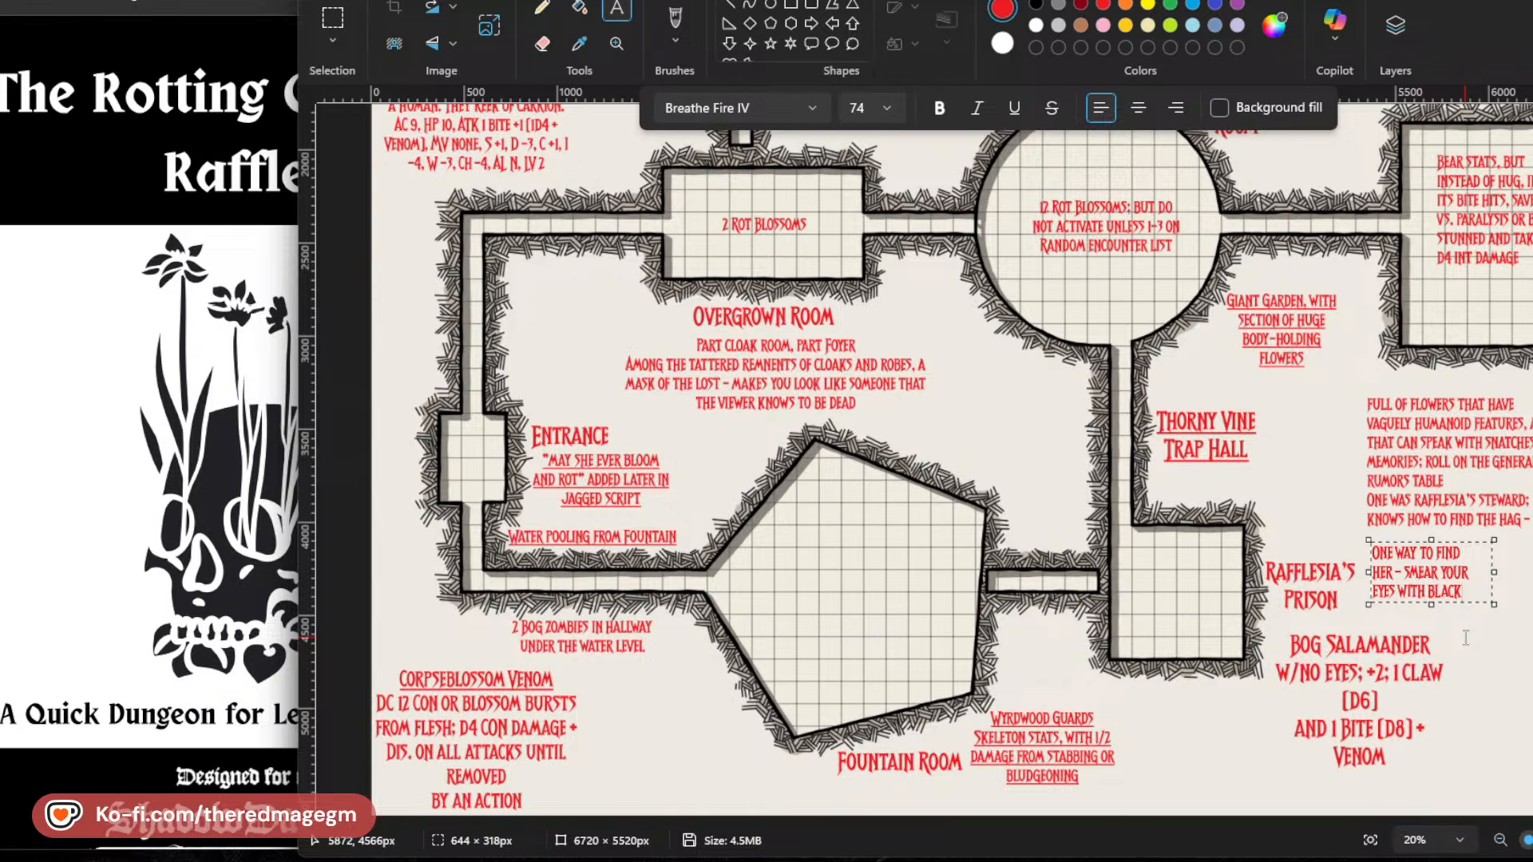
text(bird's blood.)
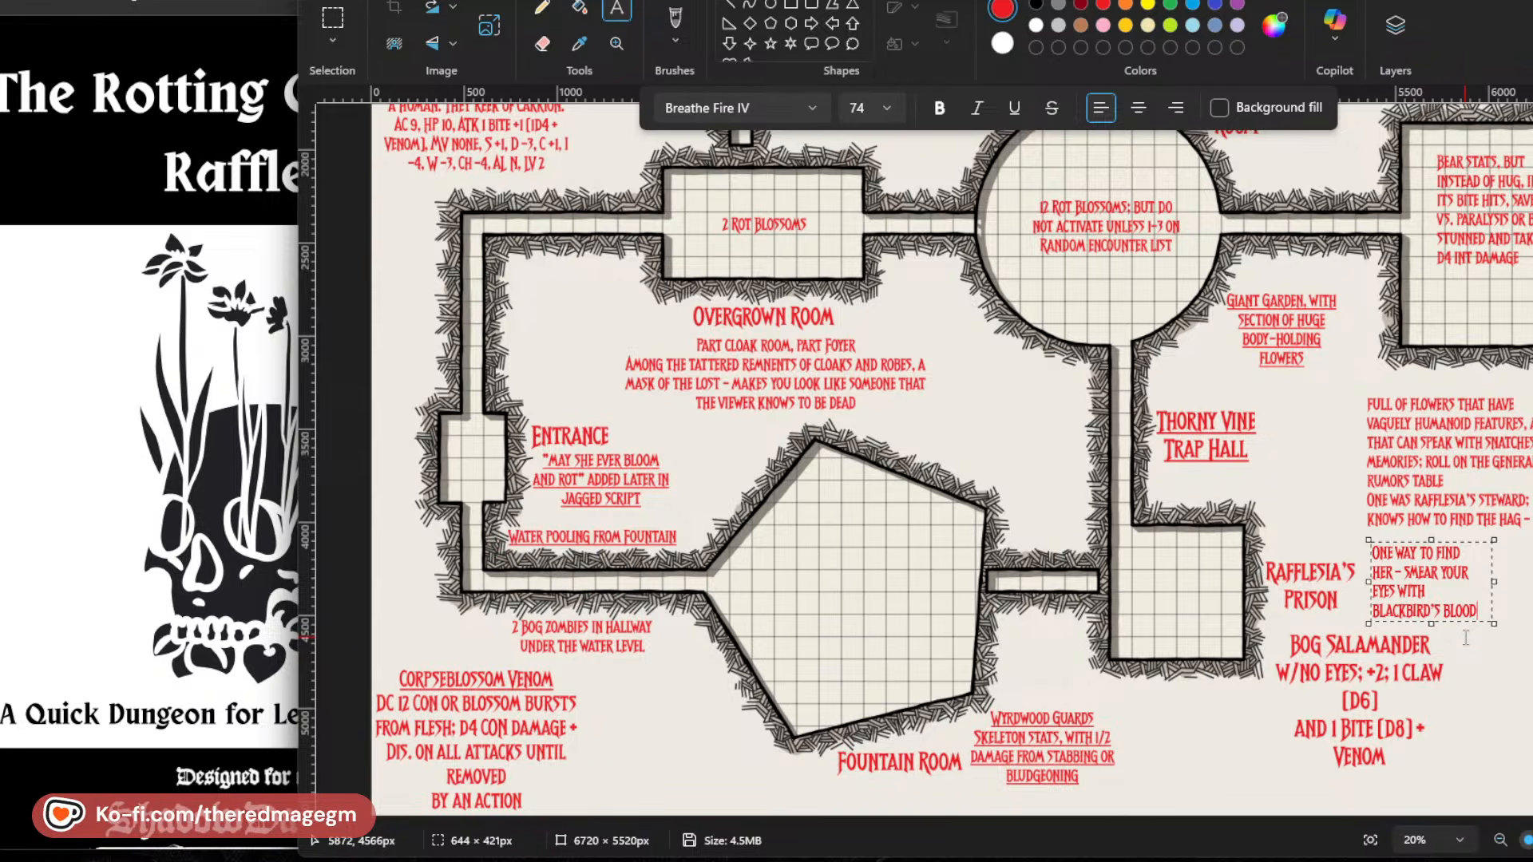
text( and dive into o)
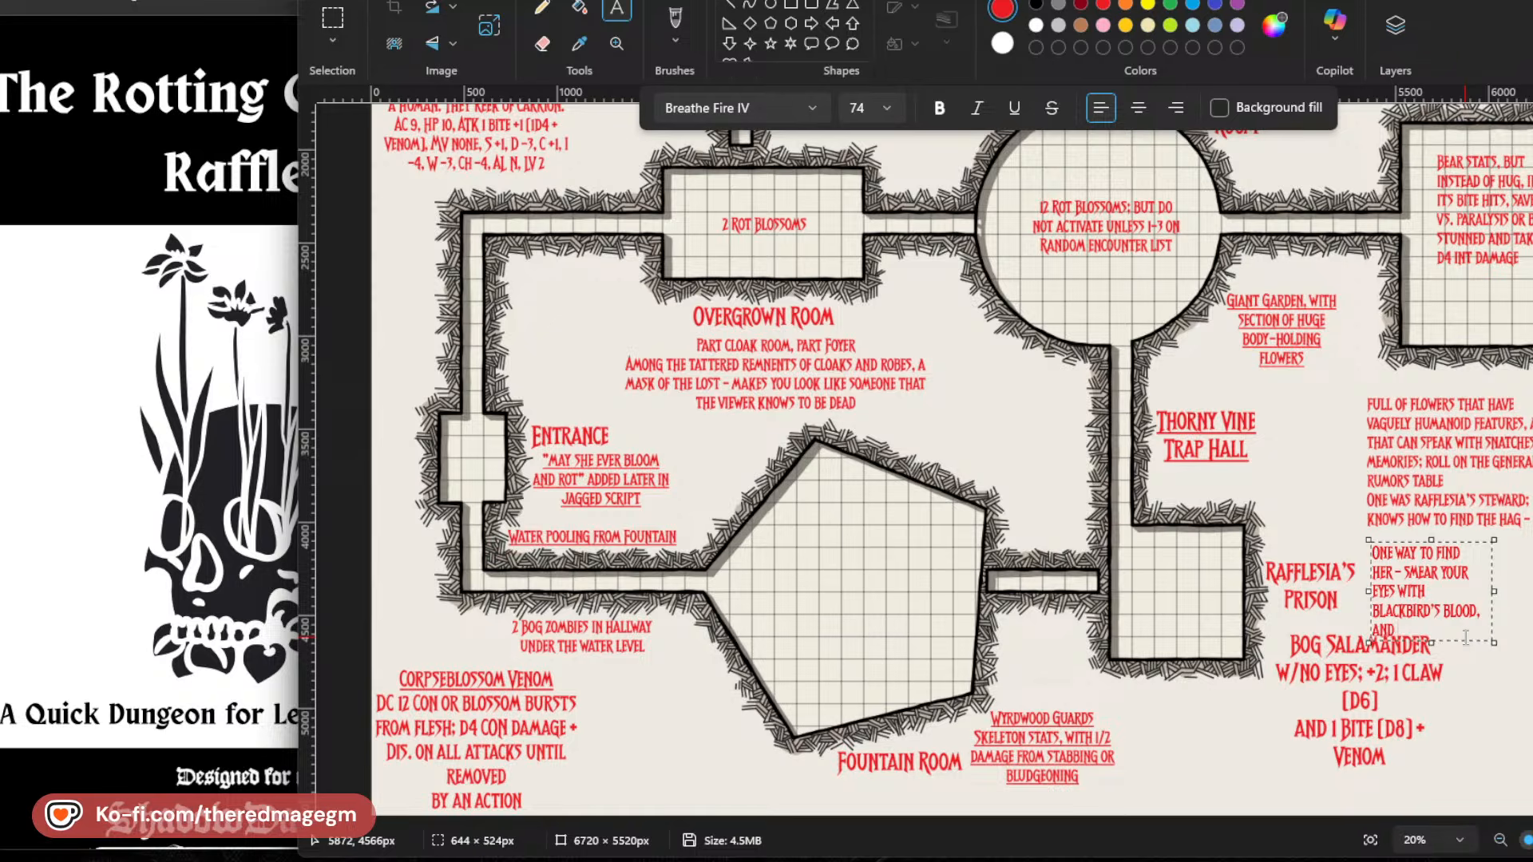
text(ne of the bo)
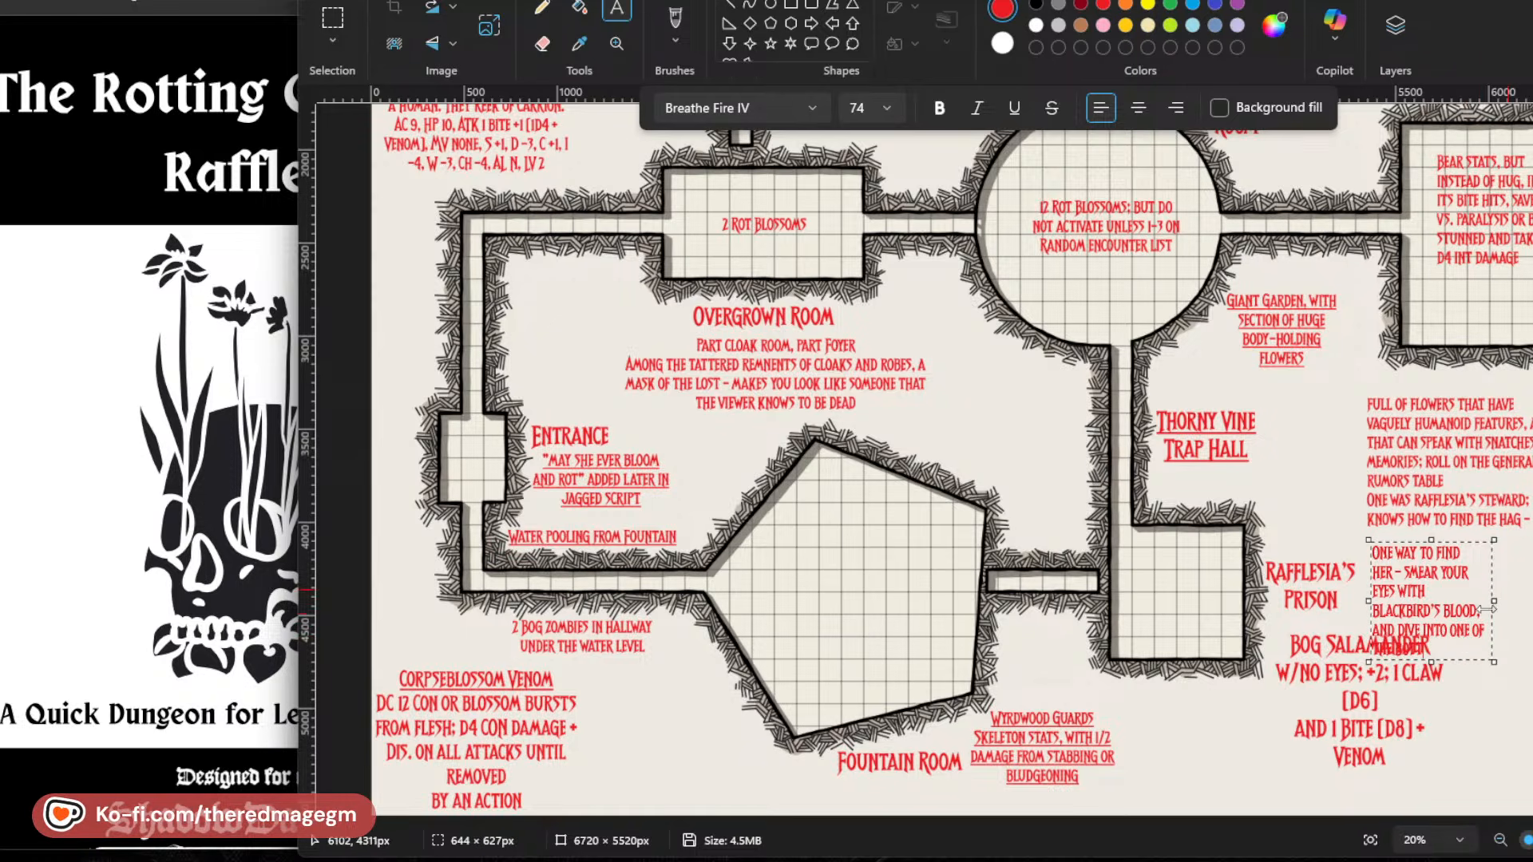
Widen the note and extend it with ", and dive into one of the bottomless black pools; when you surface you will be in her glade".
drag(1494, 600, 1532, 602)
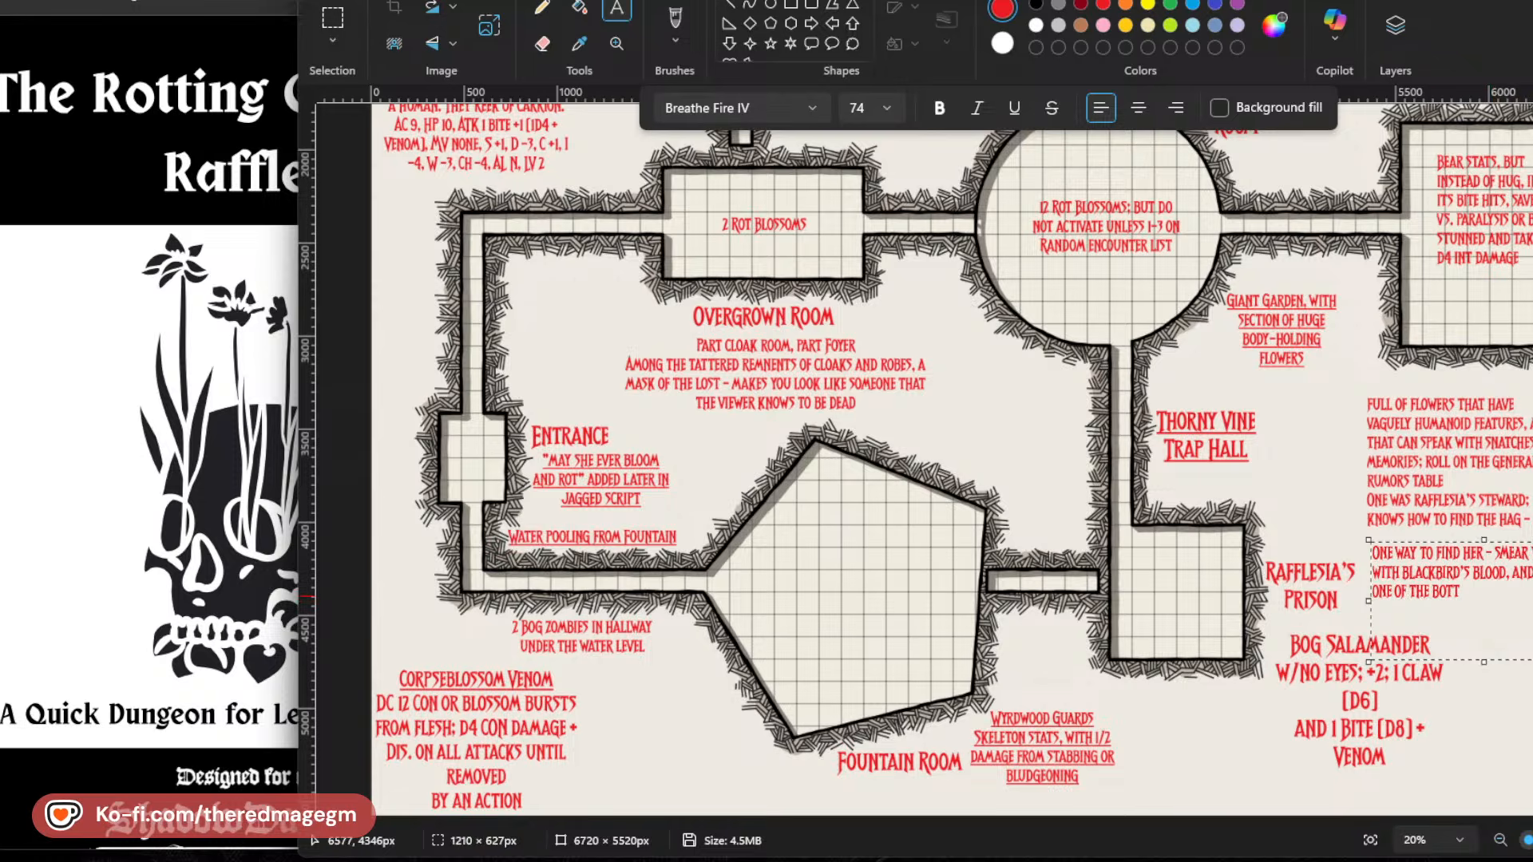
text(ttomless black)
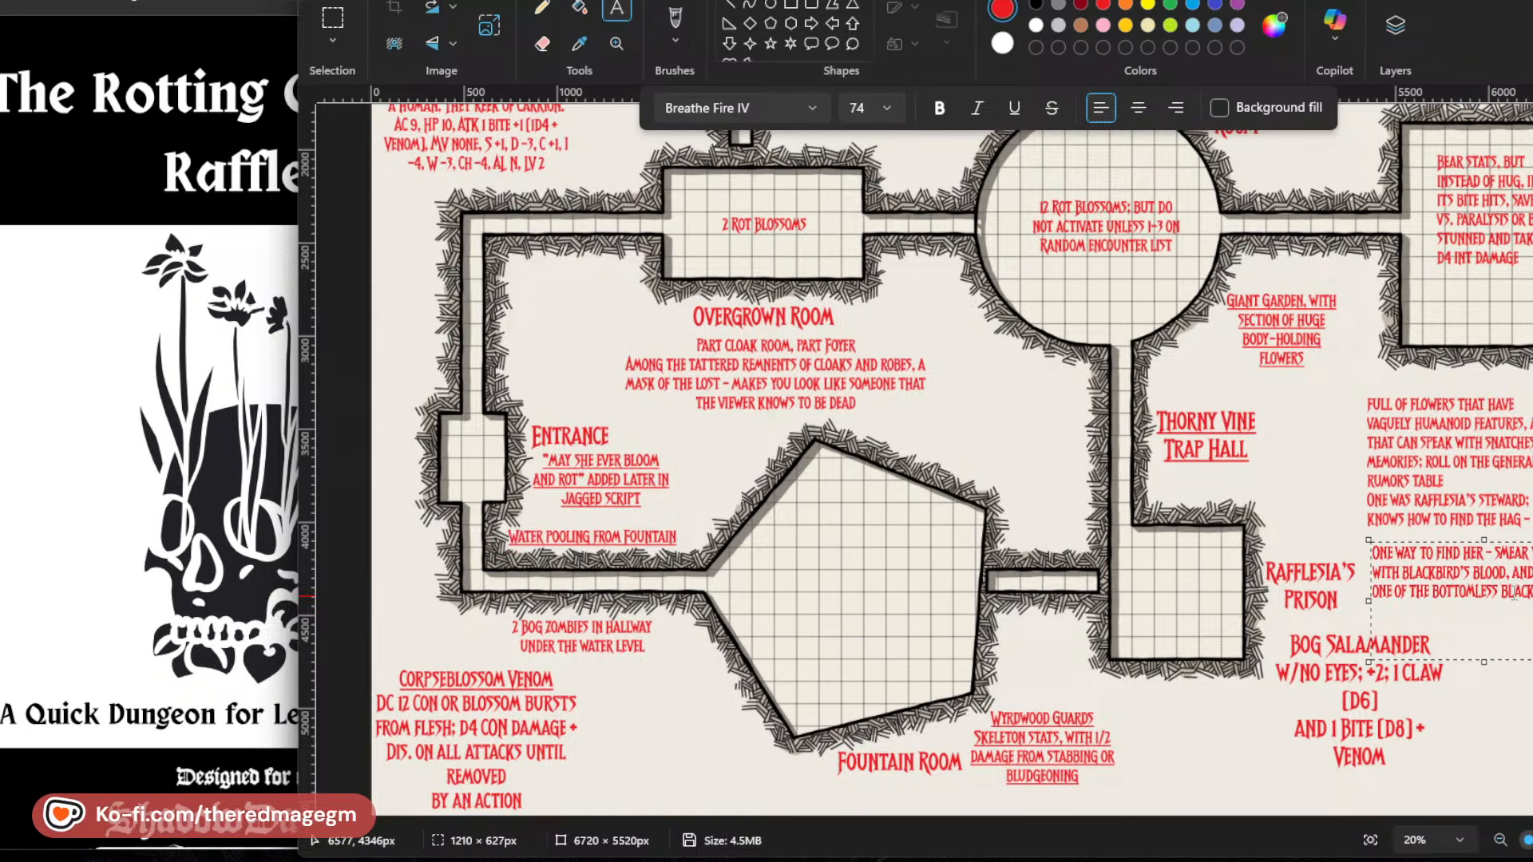
text( when you surface)
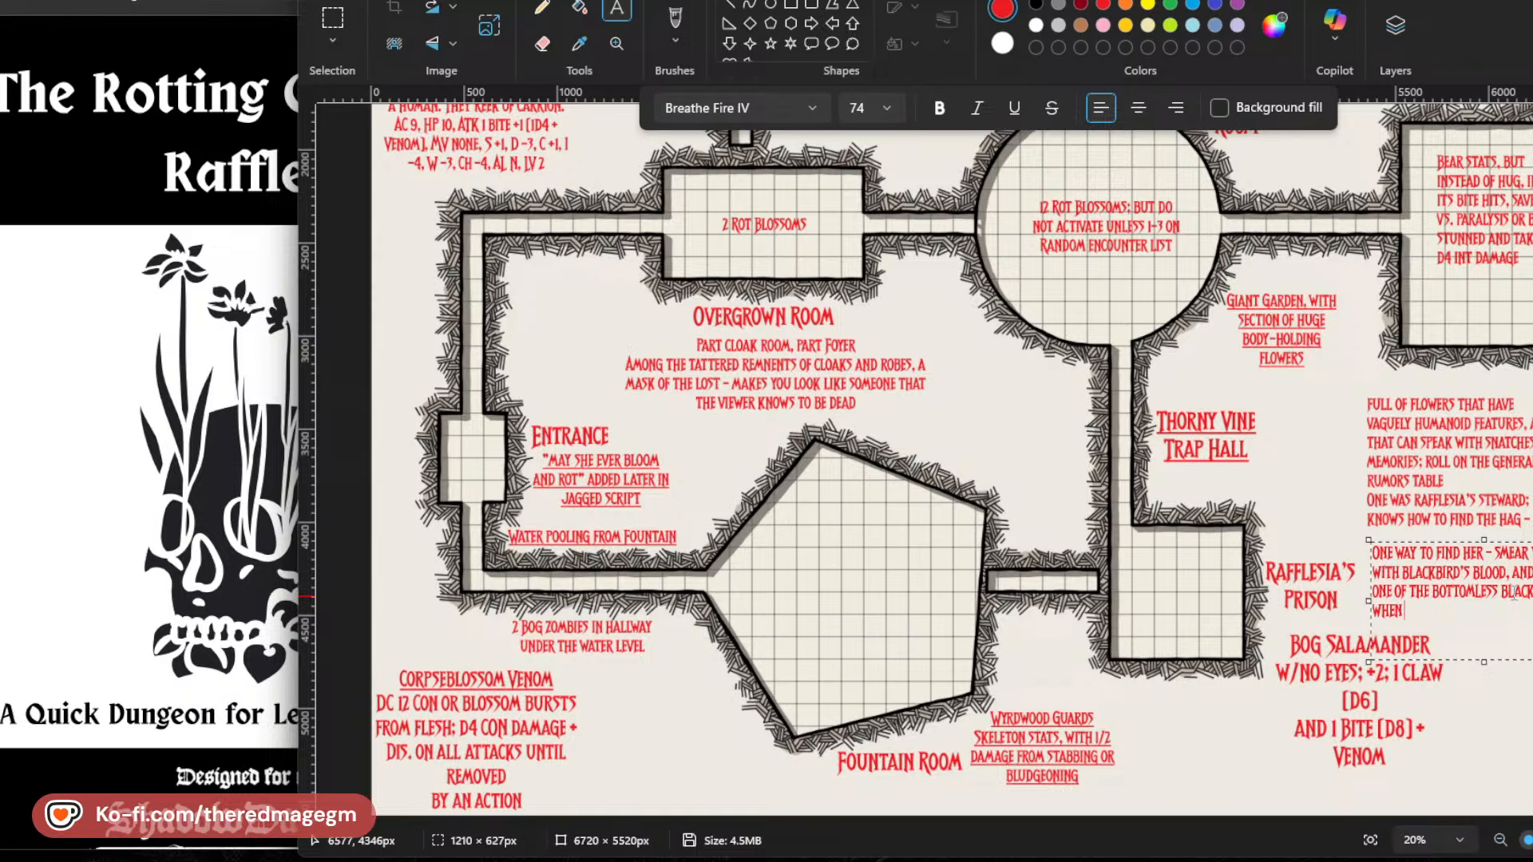
text( you will b)
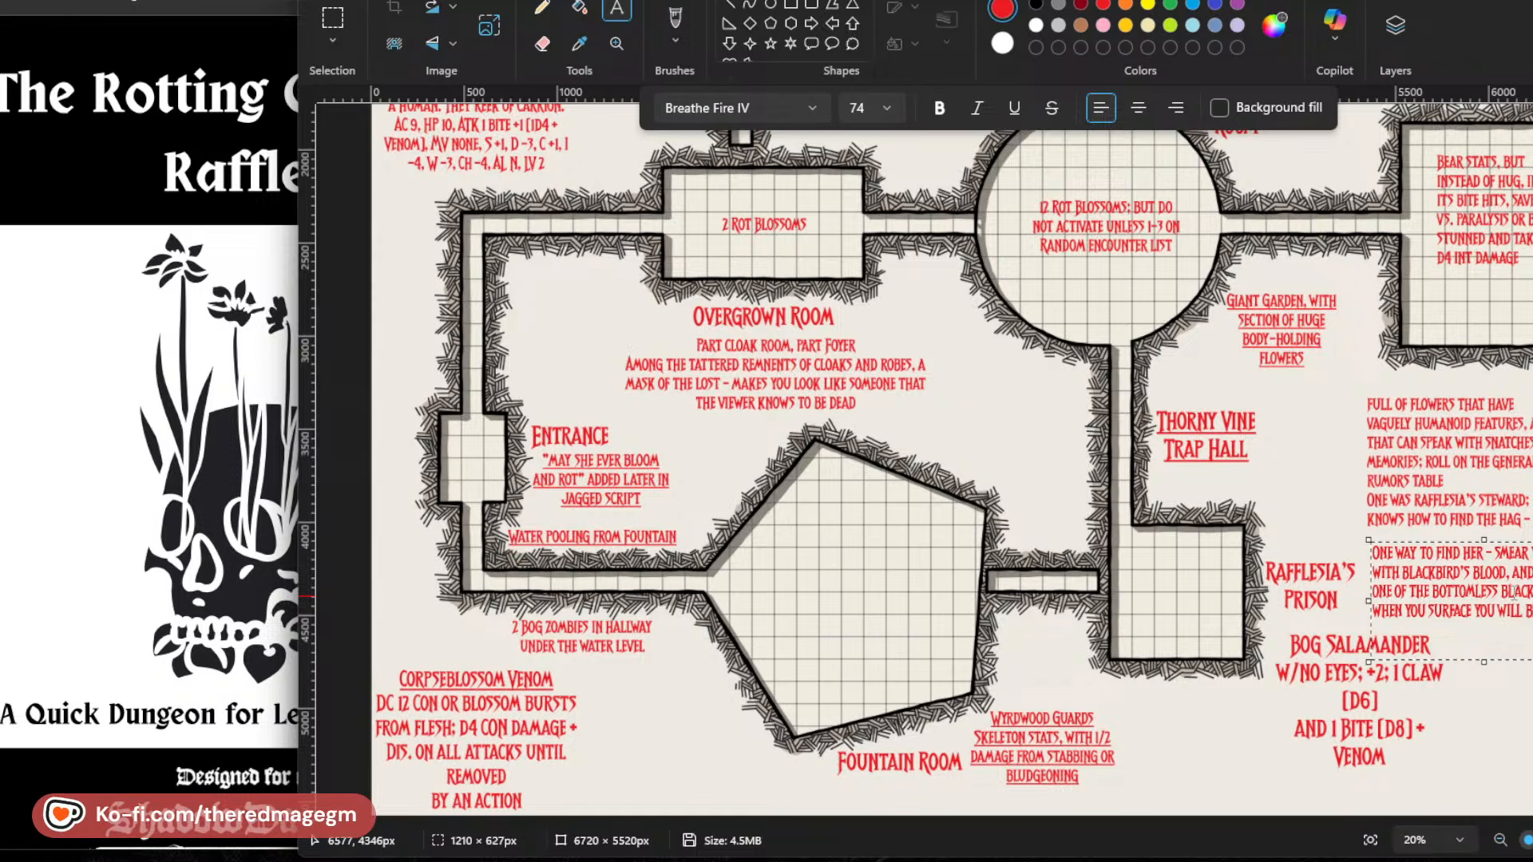
text(glade)
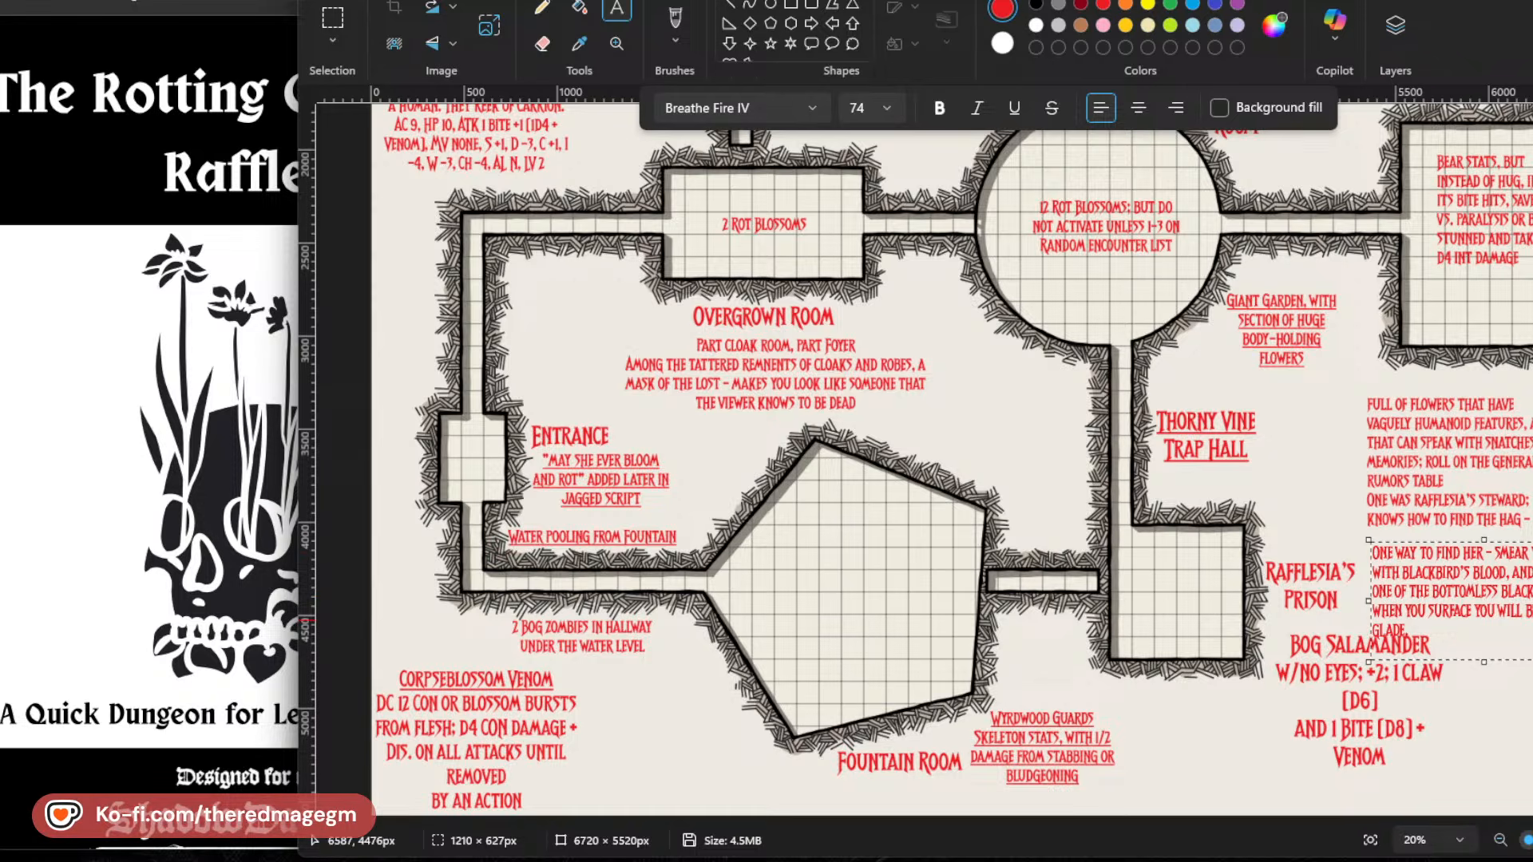
Widen the note's text box further, move it up directly beneath the steward line and place the text.
drag(1516, 600, 1532, 601)
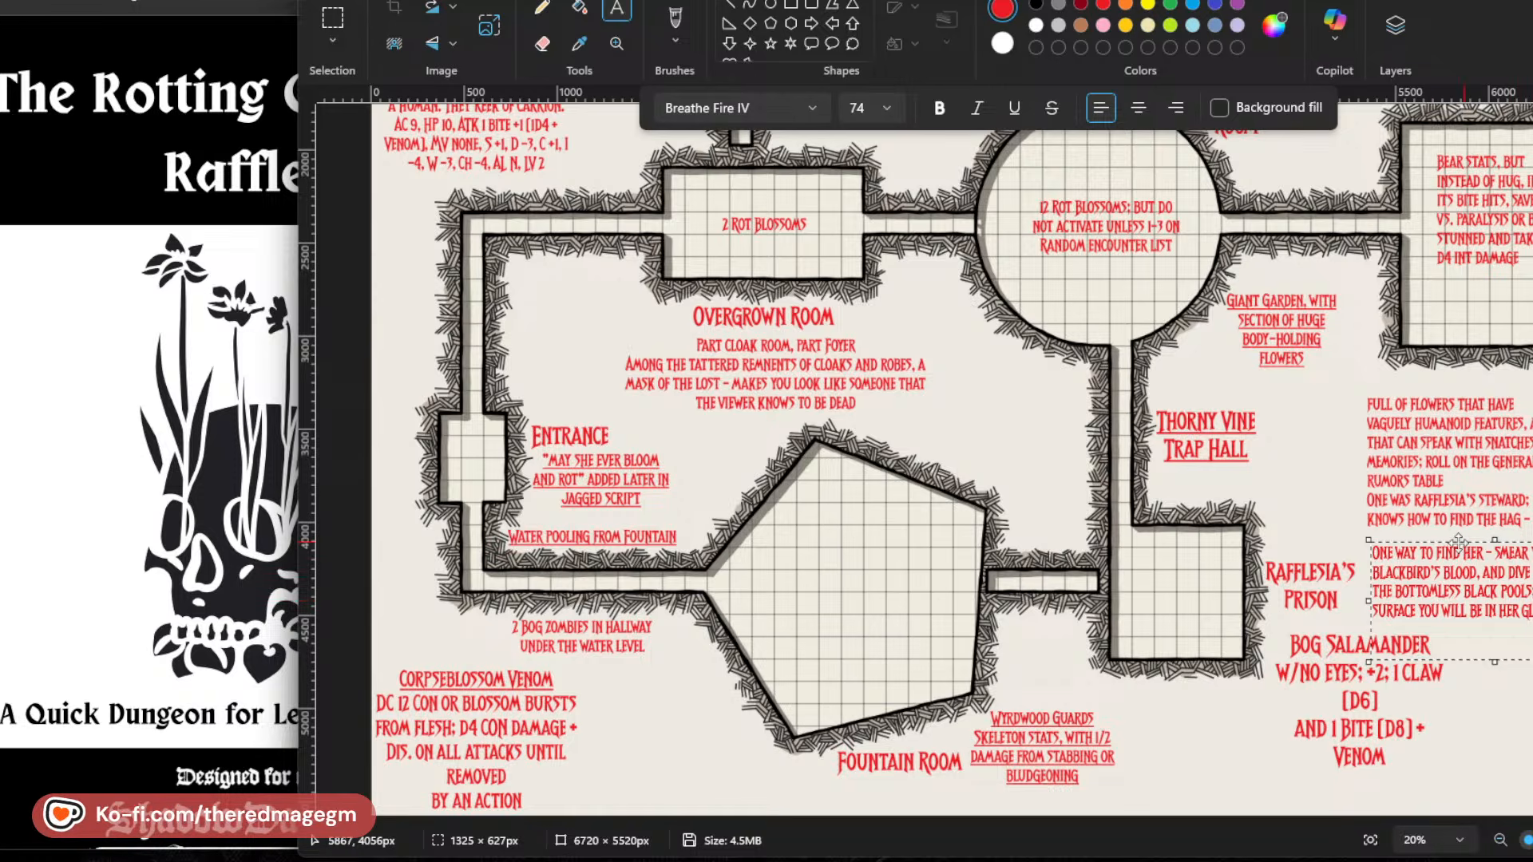
drag(1458, 543, 1455, 526)
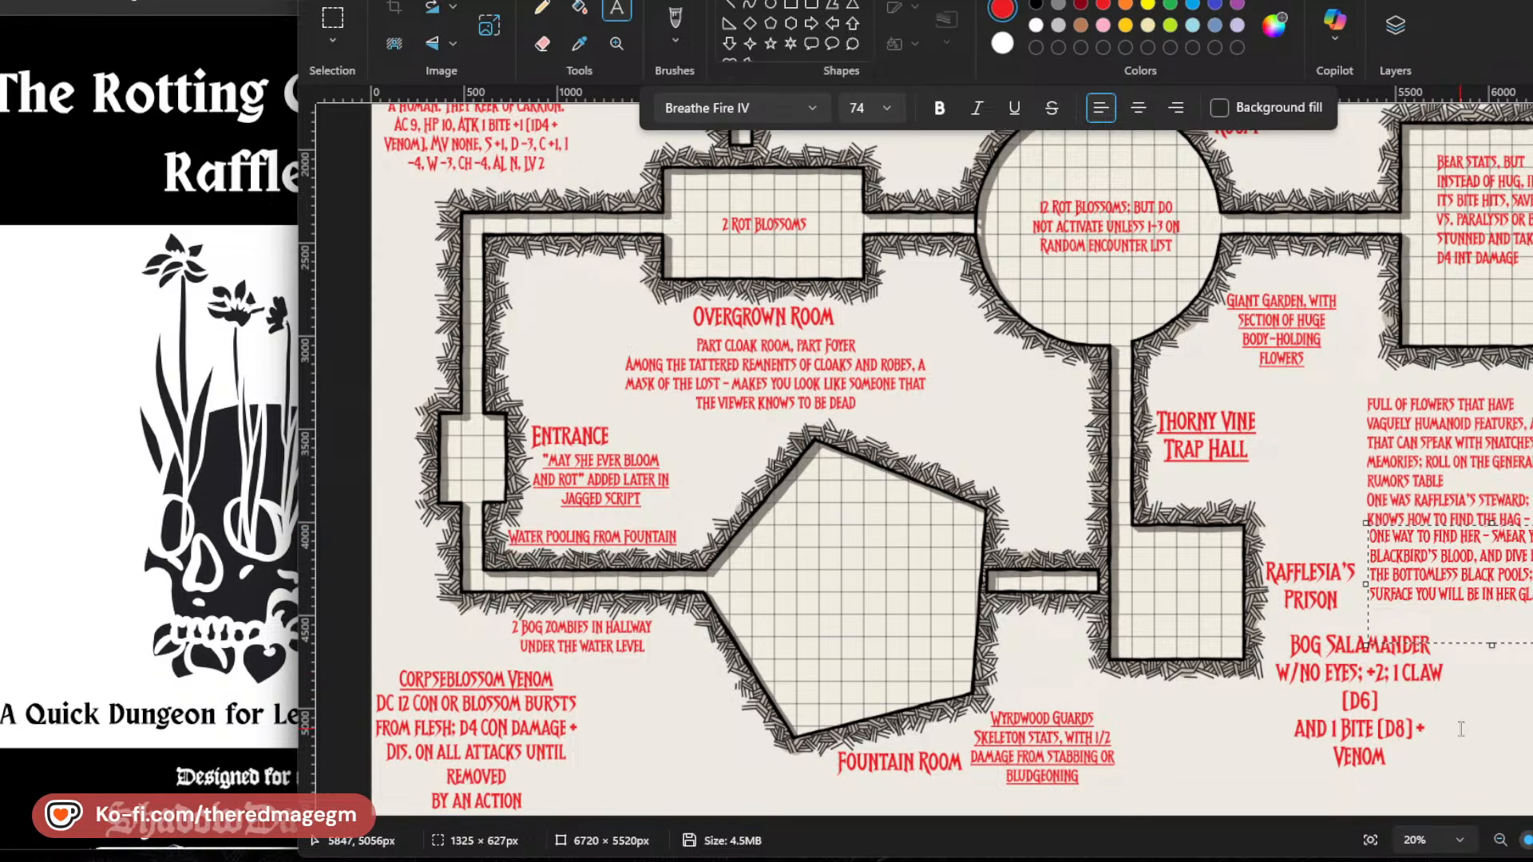
click(1487, 681)
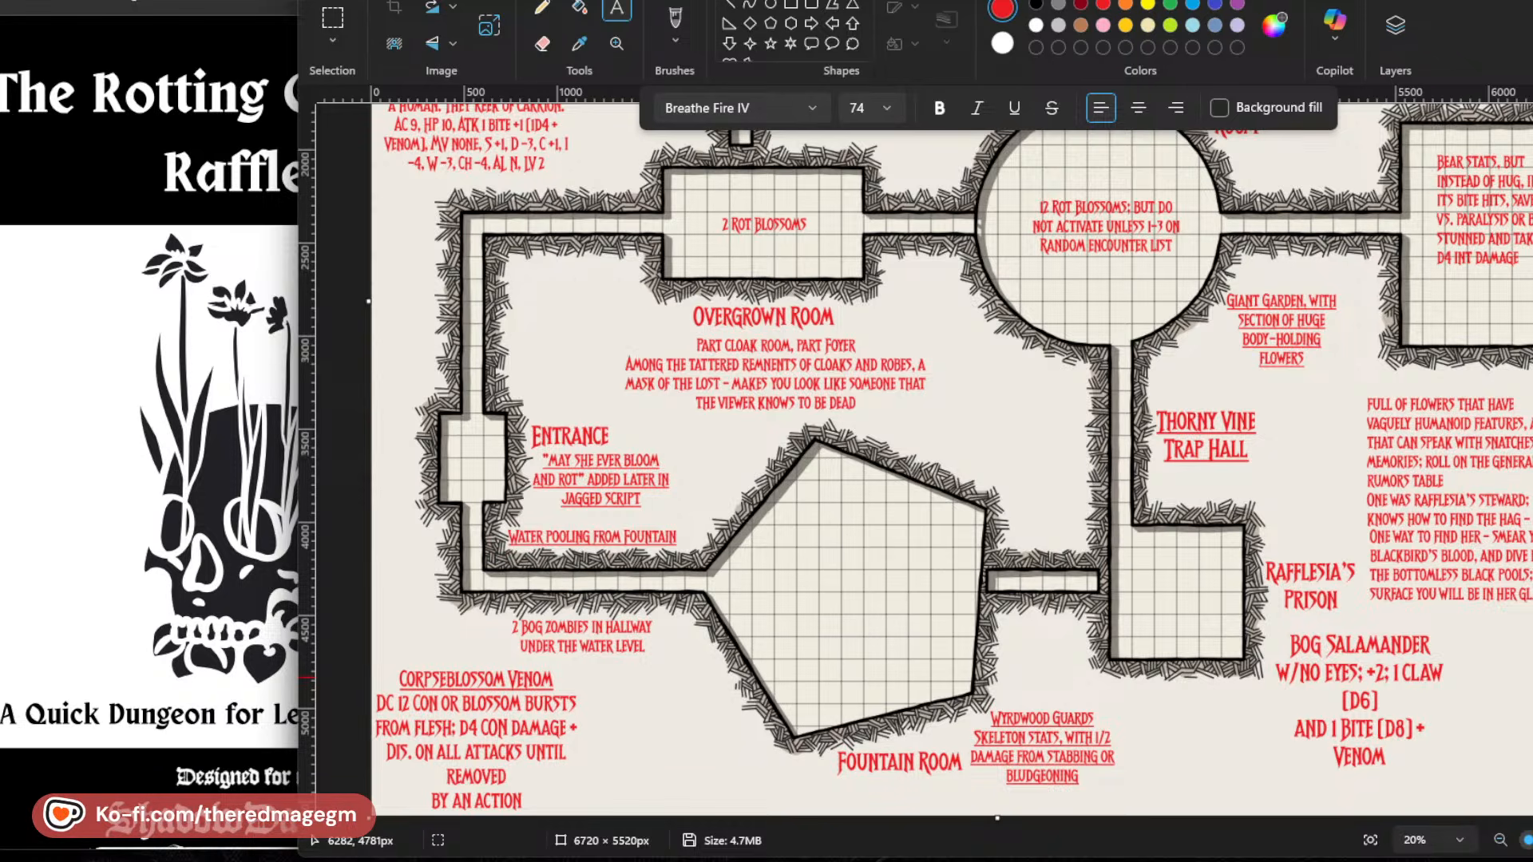
Review the map, switch to Rotting Garden 2.0_56x46.png in the image viewer, and enlarge and reposition its window to show the dungeon.
scroll(1137, 598, up, 1)
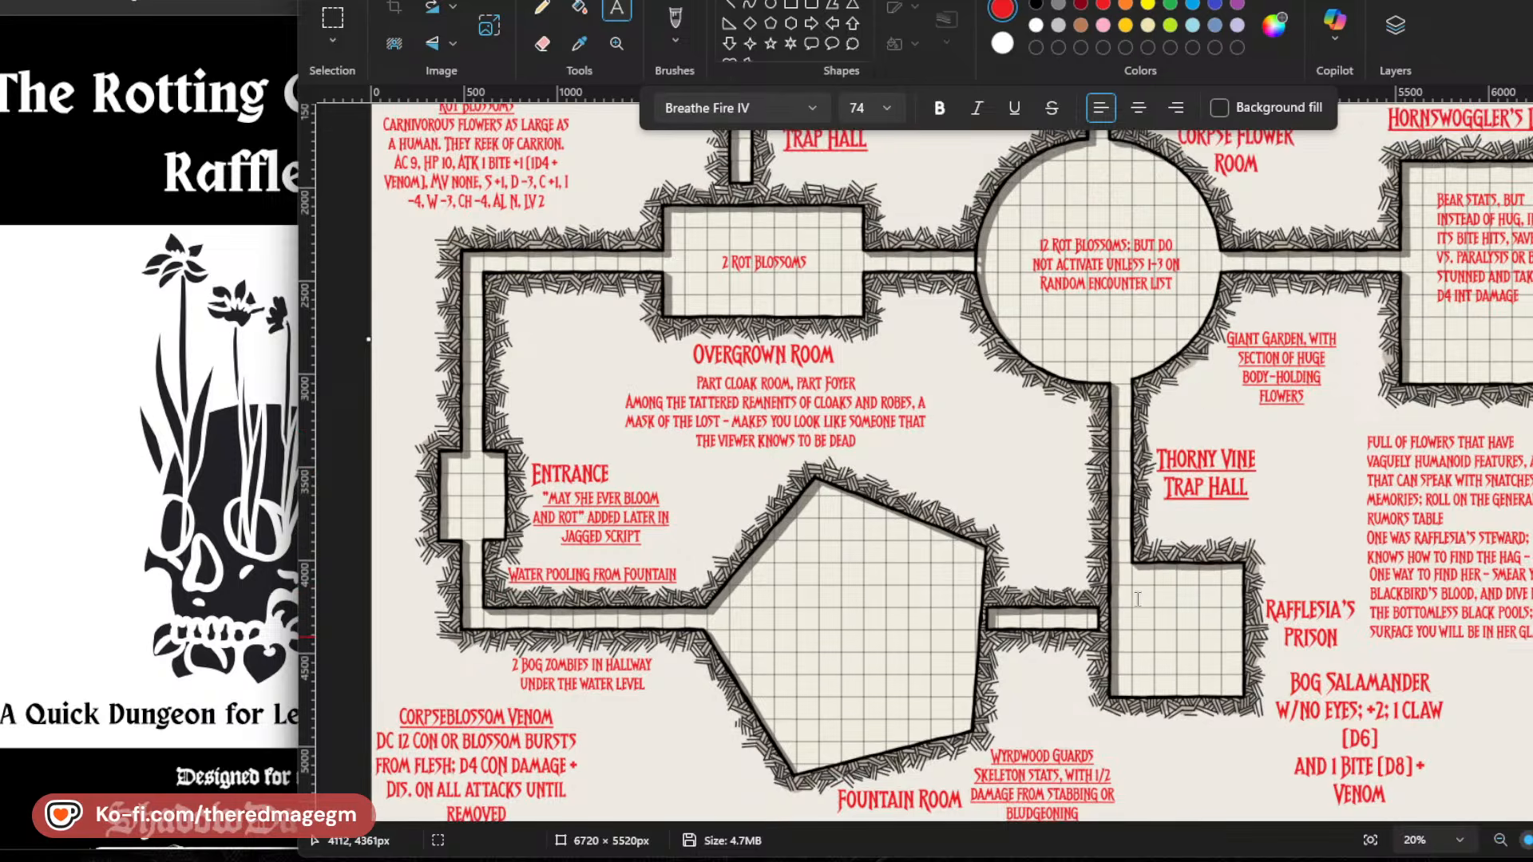
scroll(1138, 599, up, 6)
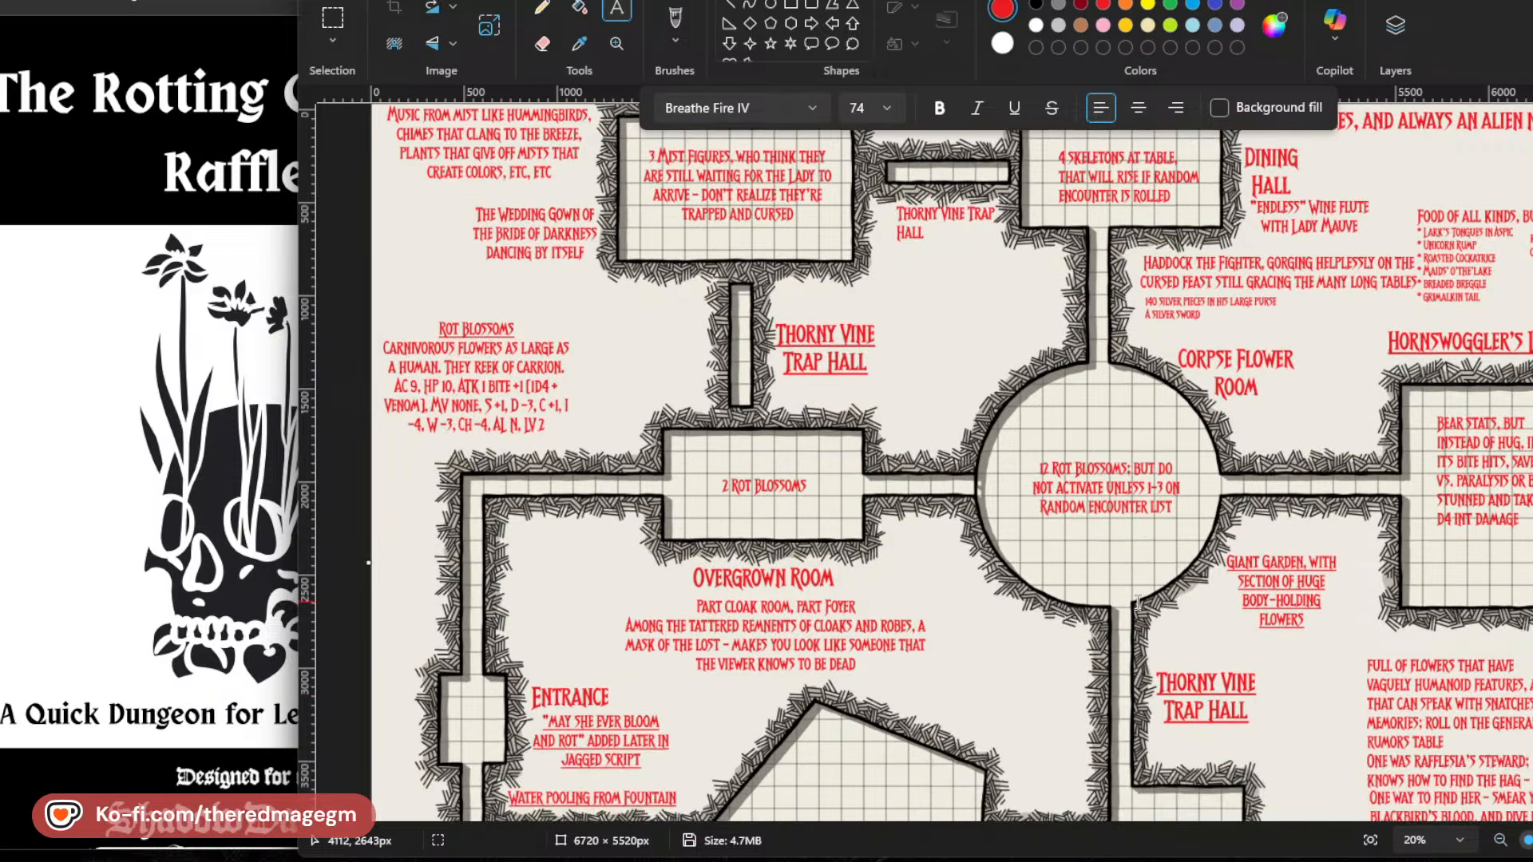
scroll(1138, 601, down, 7)
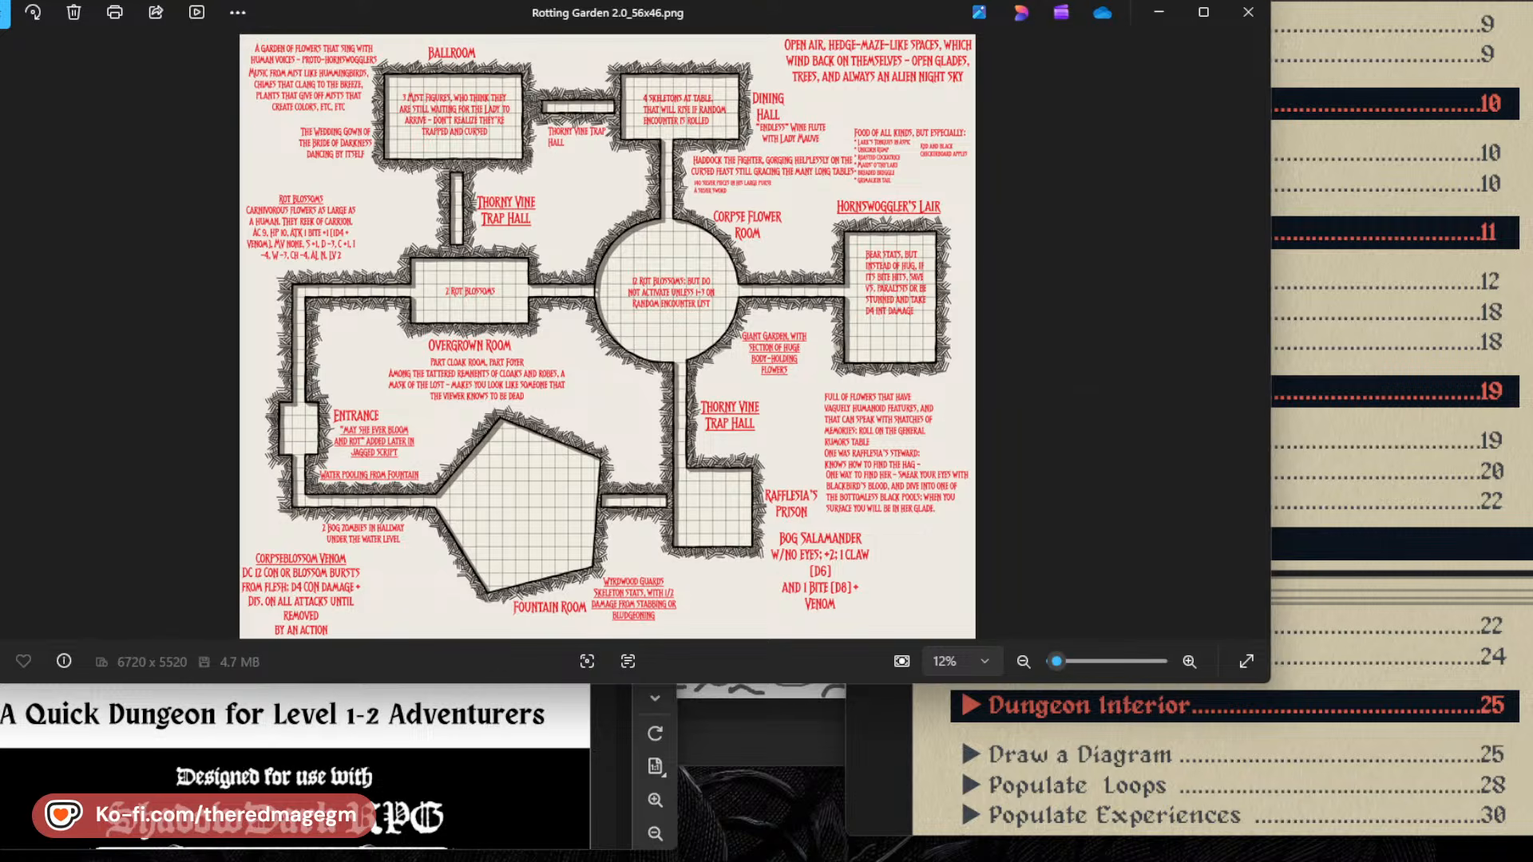
drag(251, 12, 508, 21)
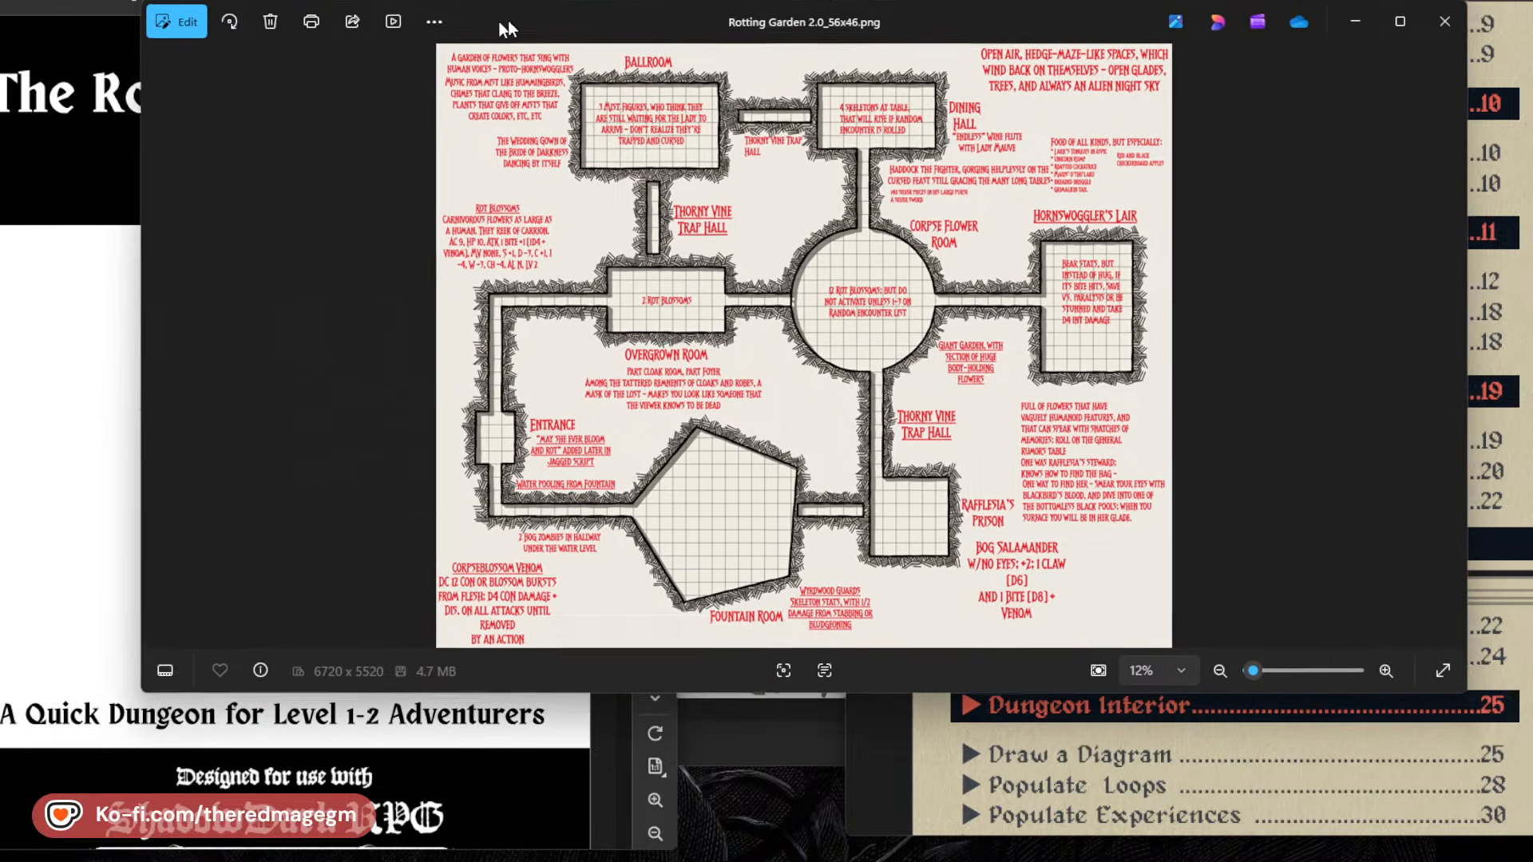
drag(1474, 693, 1205, 861)
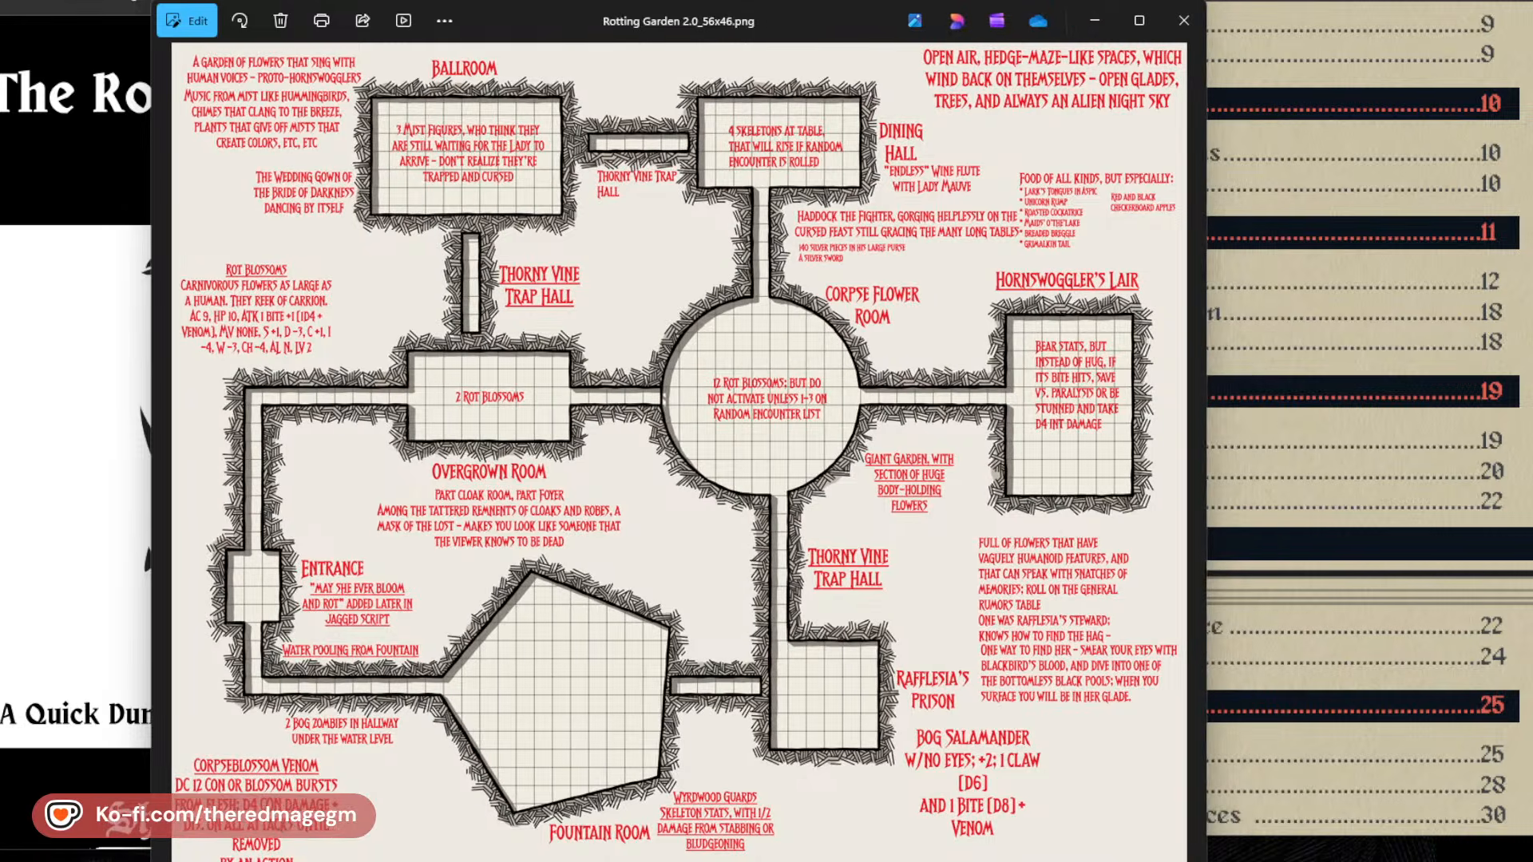
drag(560, 13, 667, 0)
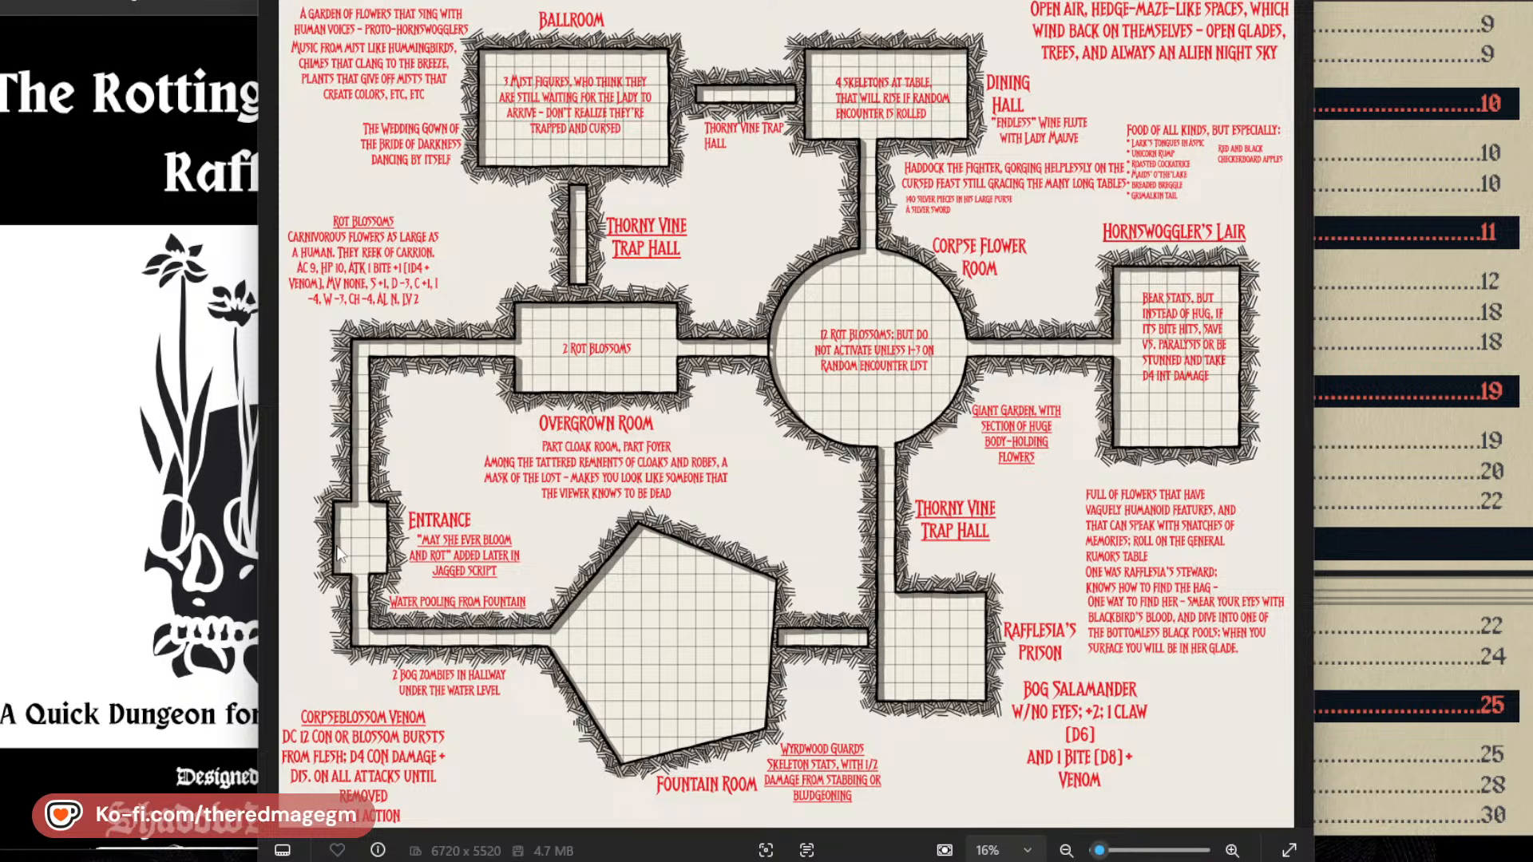
Read through the adventure PDF from its dungeon map to the Fountain Room and Shrine to Rafflesia, comparing it with the expanded map.
scroll(161, 438, down, 10)
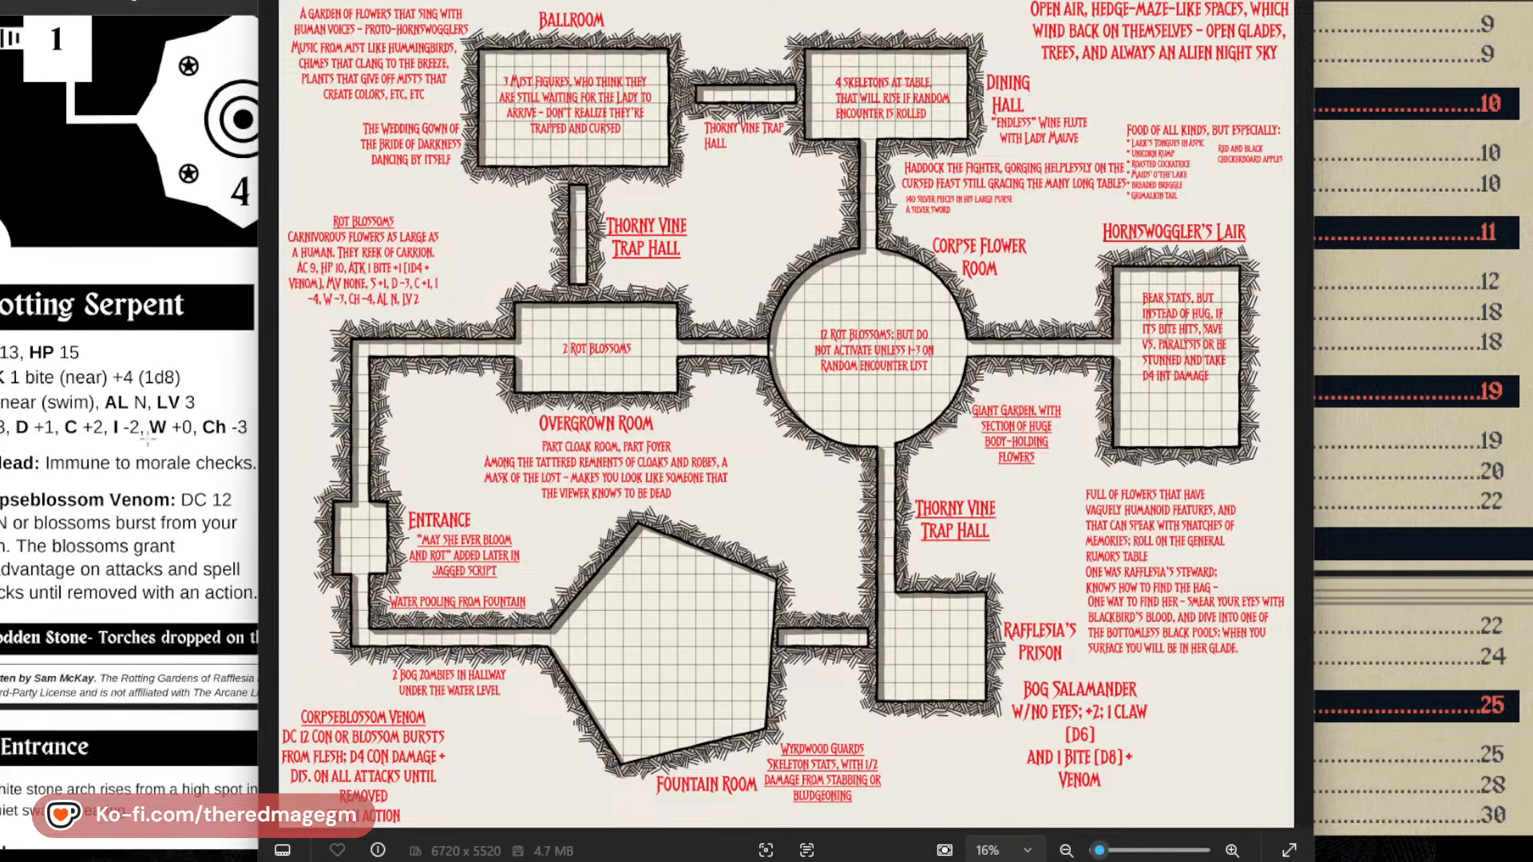
scroll(150, 444, down, 5)
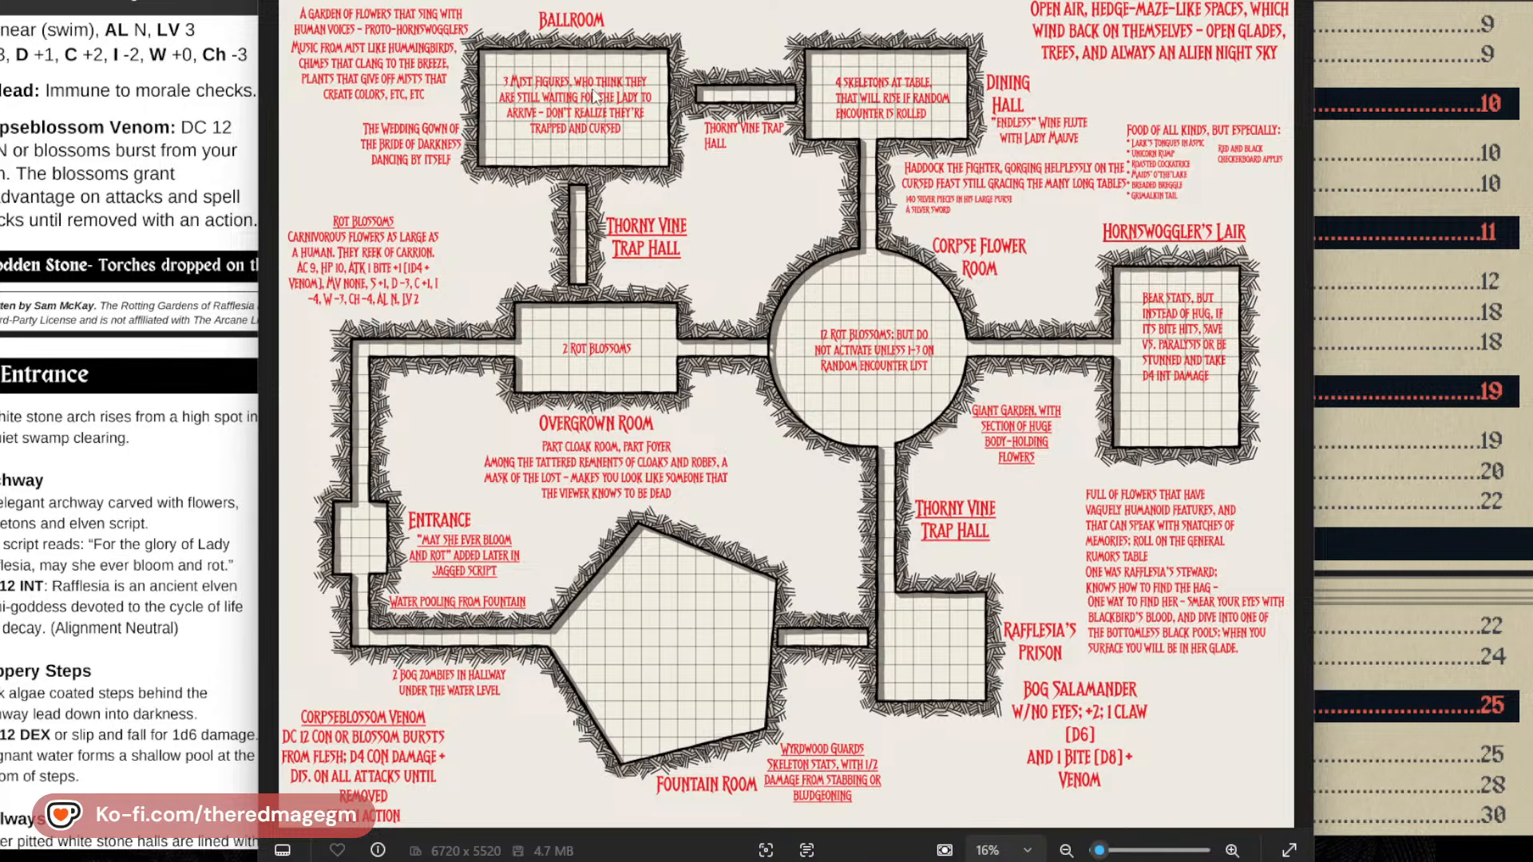
scroll(843, 443, up, 1)
scroll(844, 443, down, 1)
scroll(139, 629, down, 4)
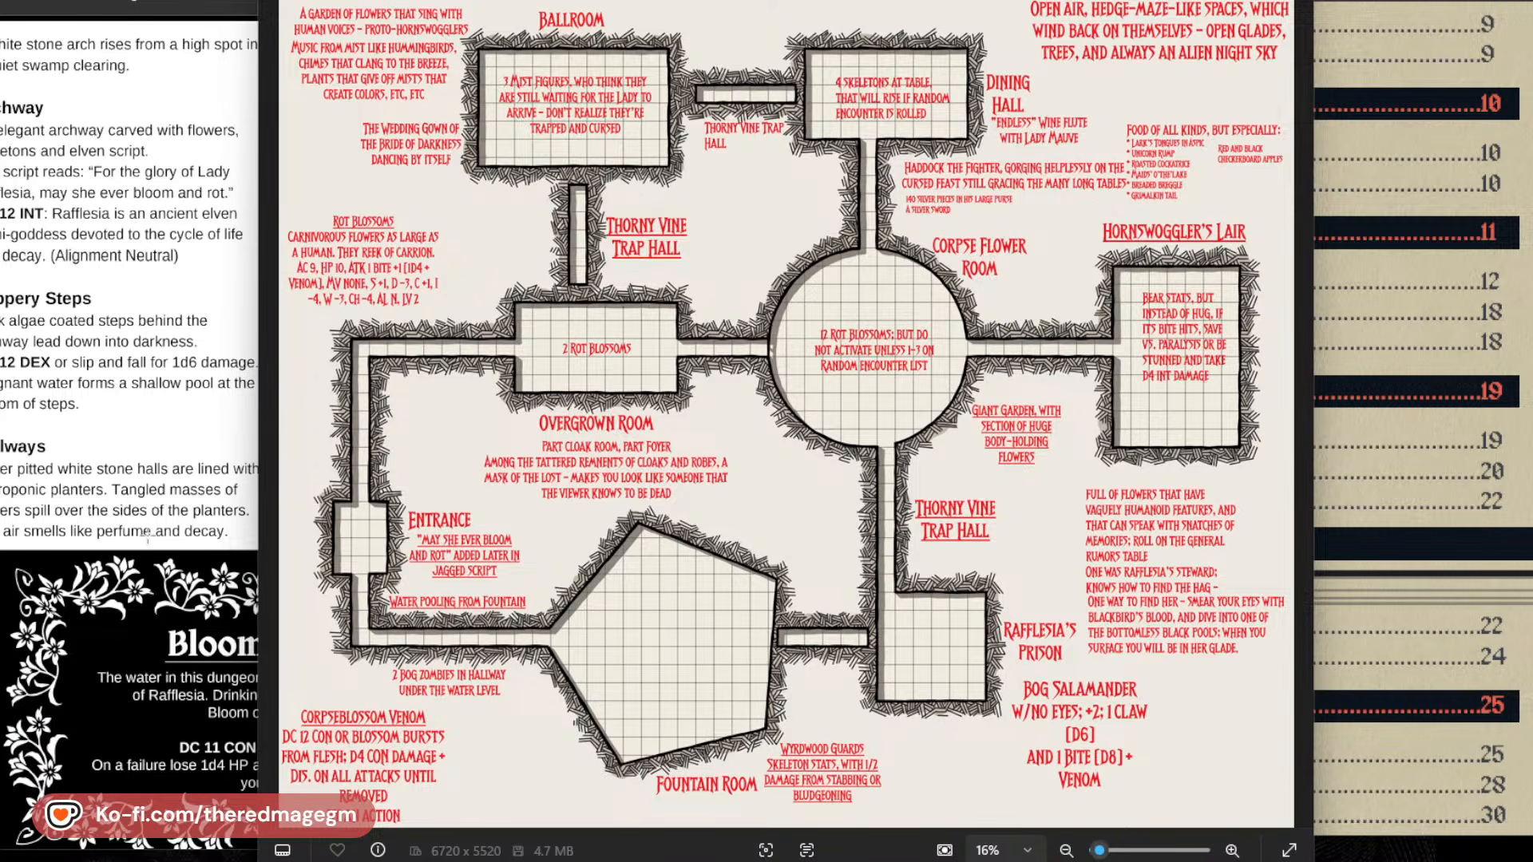
scroll(148, 535, down, 3)
click(111, 284)
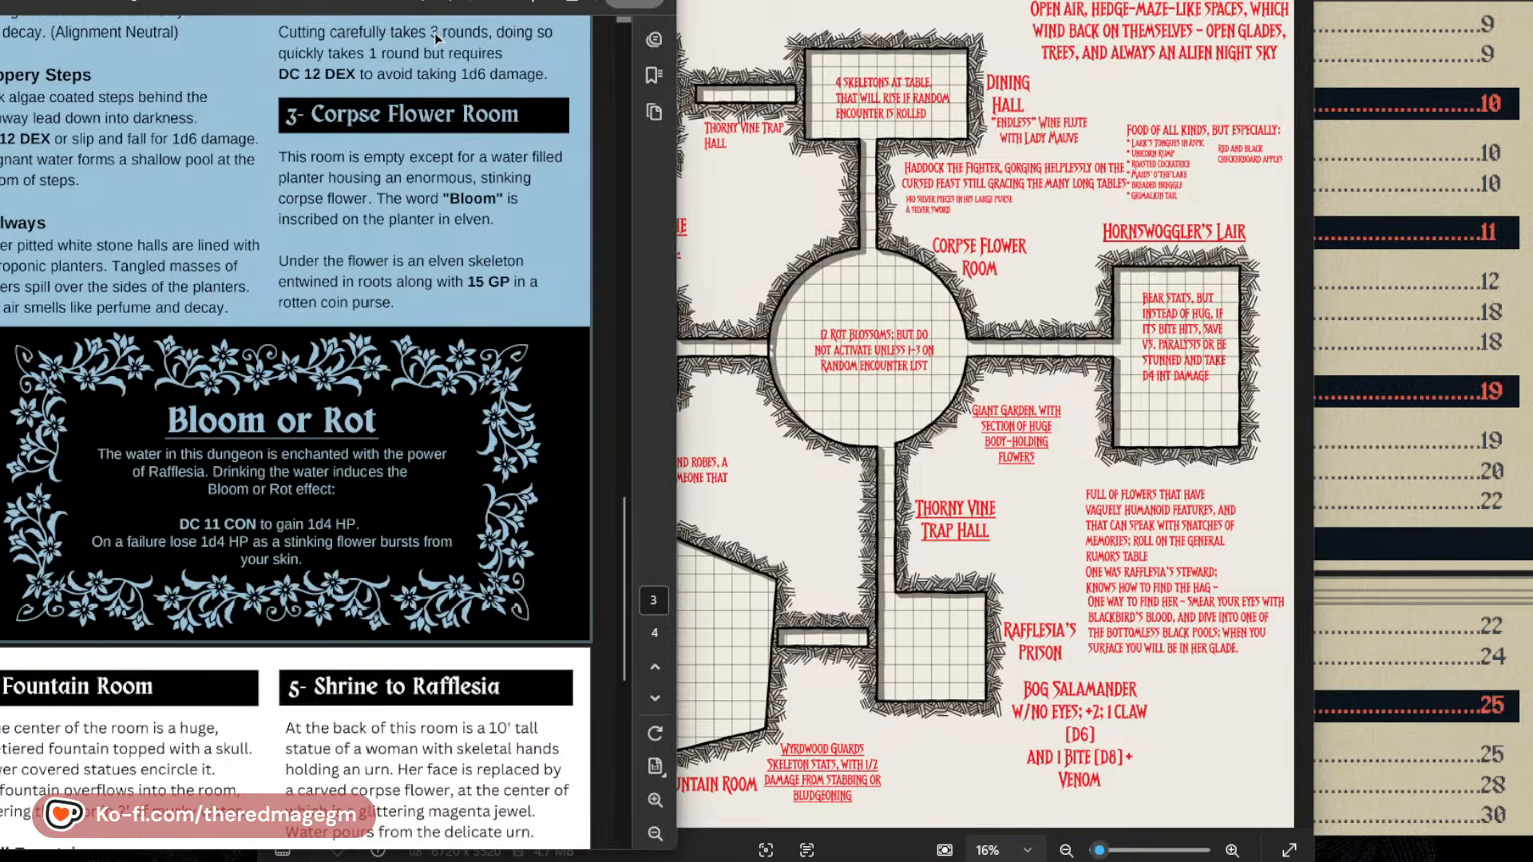
click(435, 32)
scroll(406, 381, down, 2)
scroll(406, 380, down, 4)
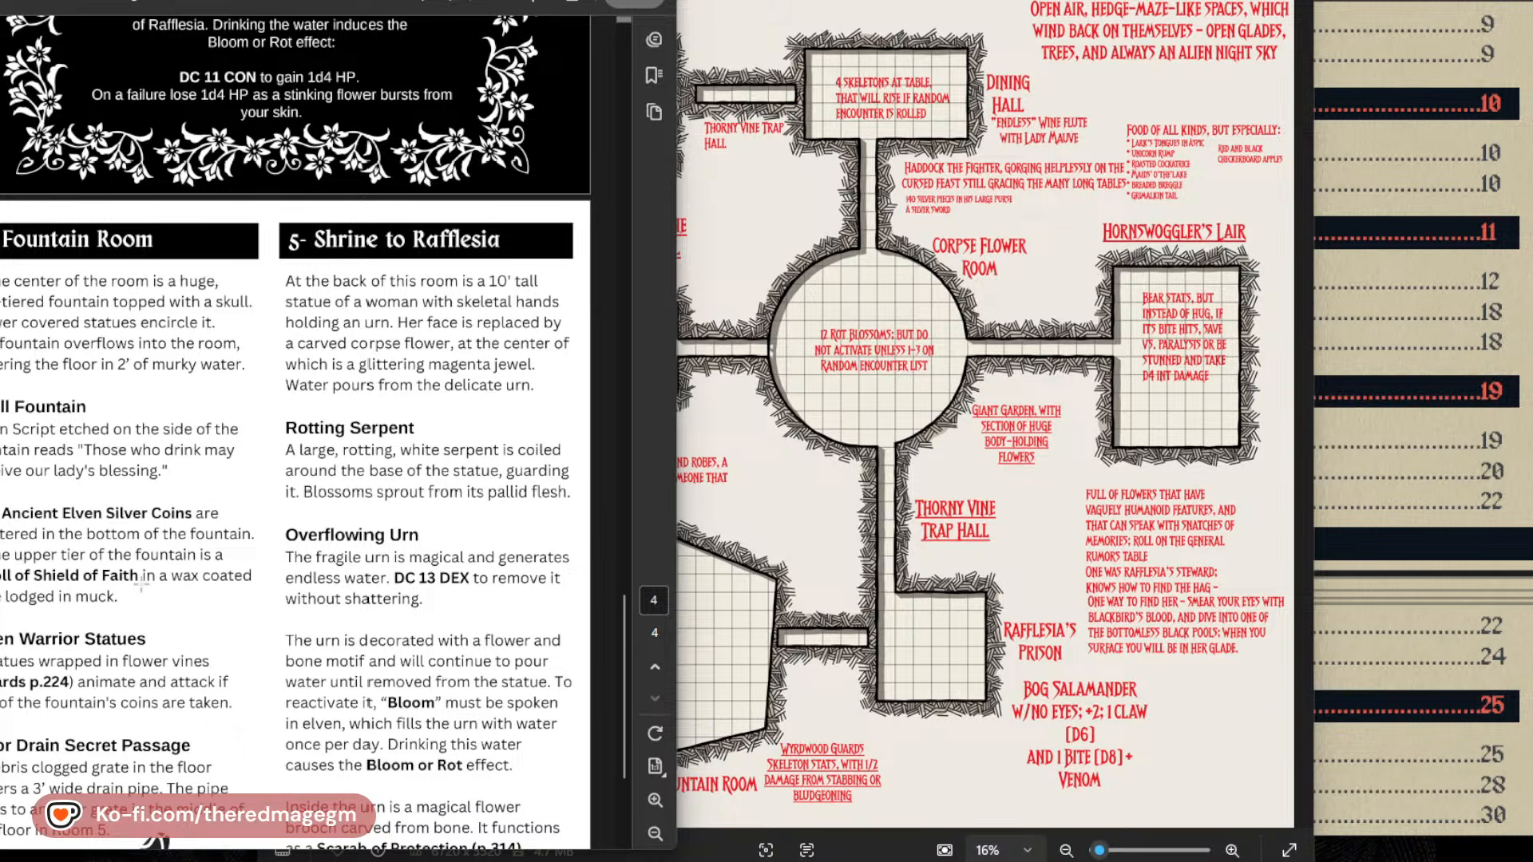
scroll(140, 585, down, 1)
Go back through the PDF's room descriptions to its dungeon map and random encounters, and bring the expanded map image to the front.
click(937, 740)
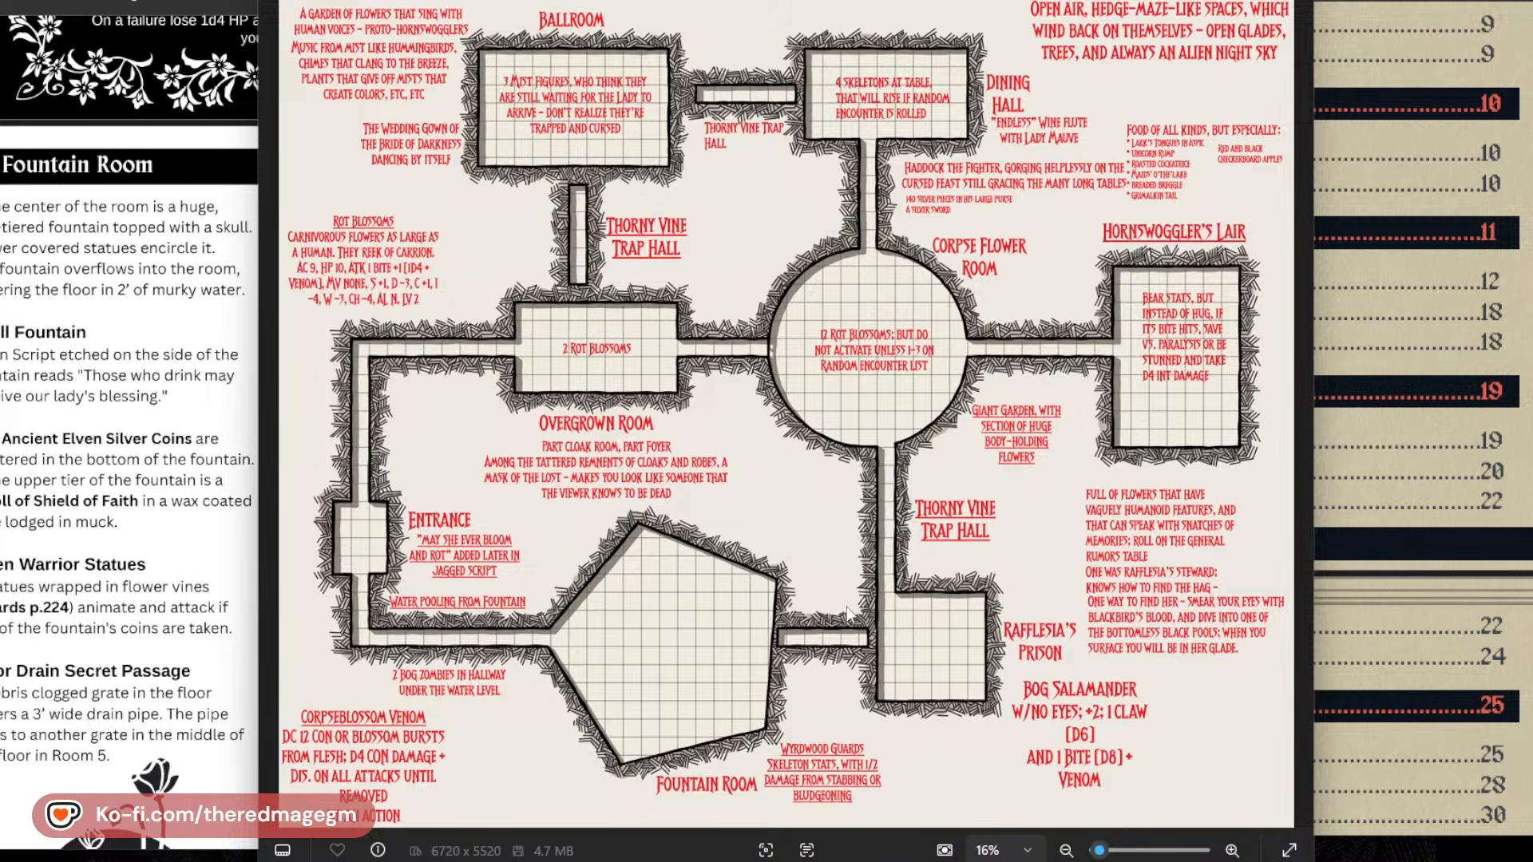
click(86, 651)
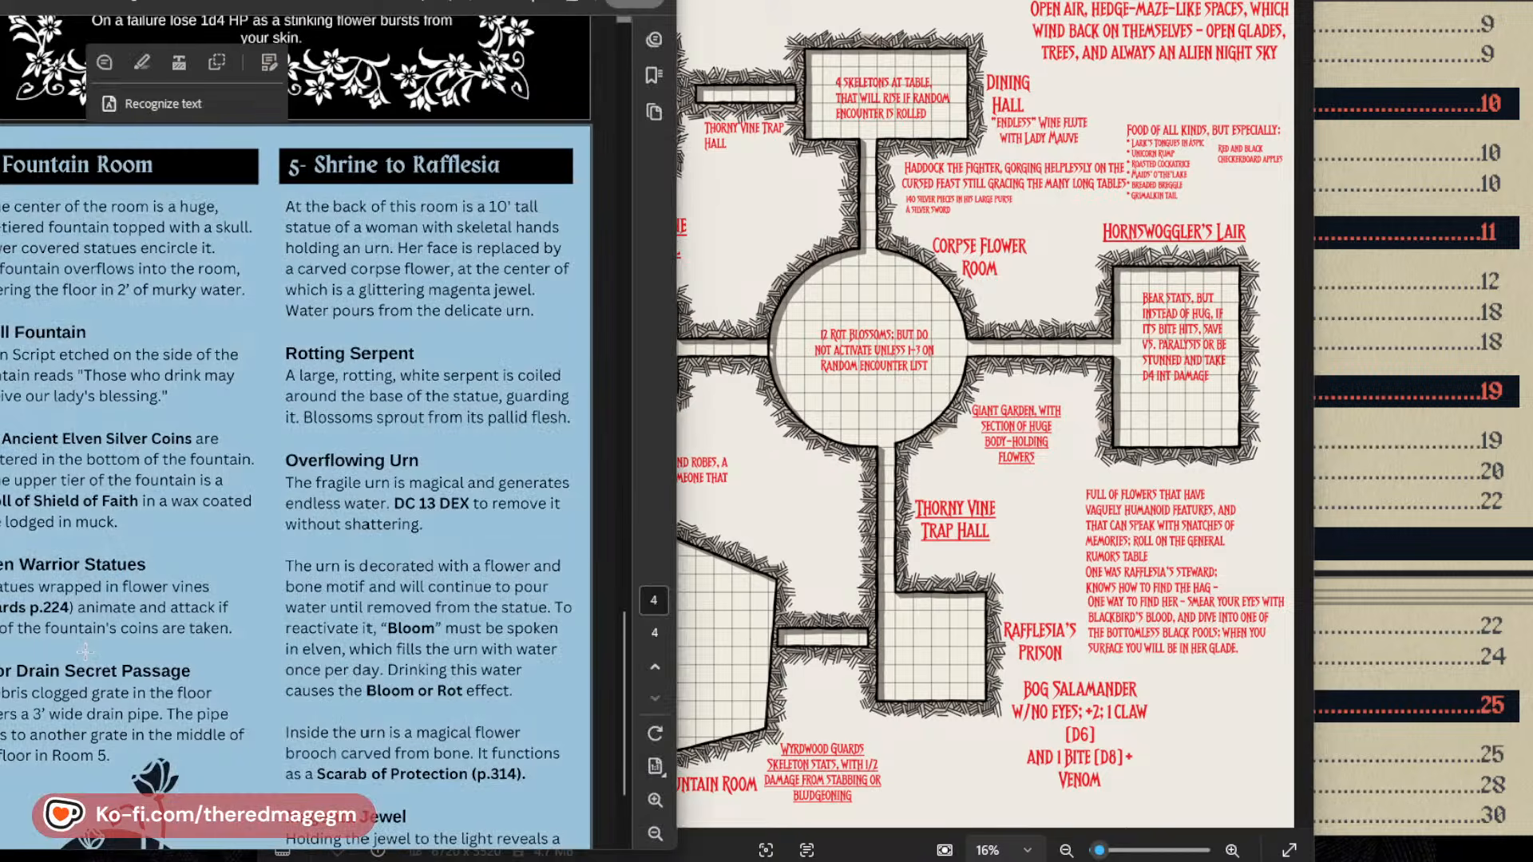
scroll(215, 581, down, 2)
scroll(217, 587, up, 10)
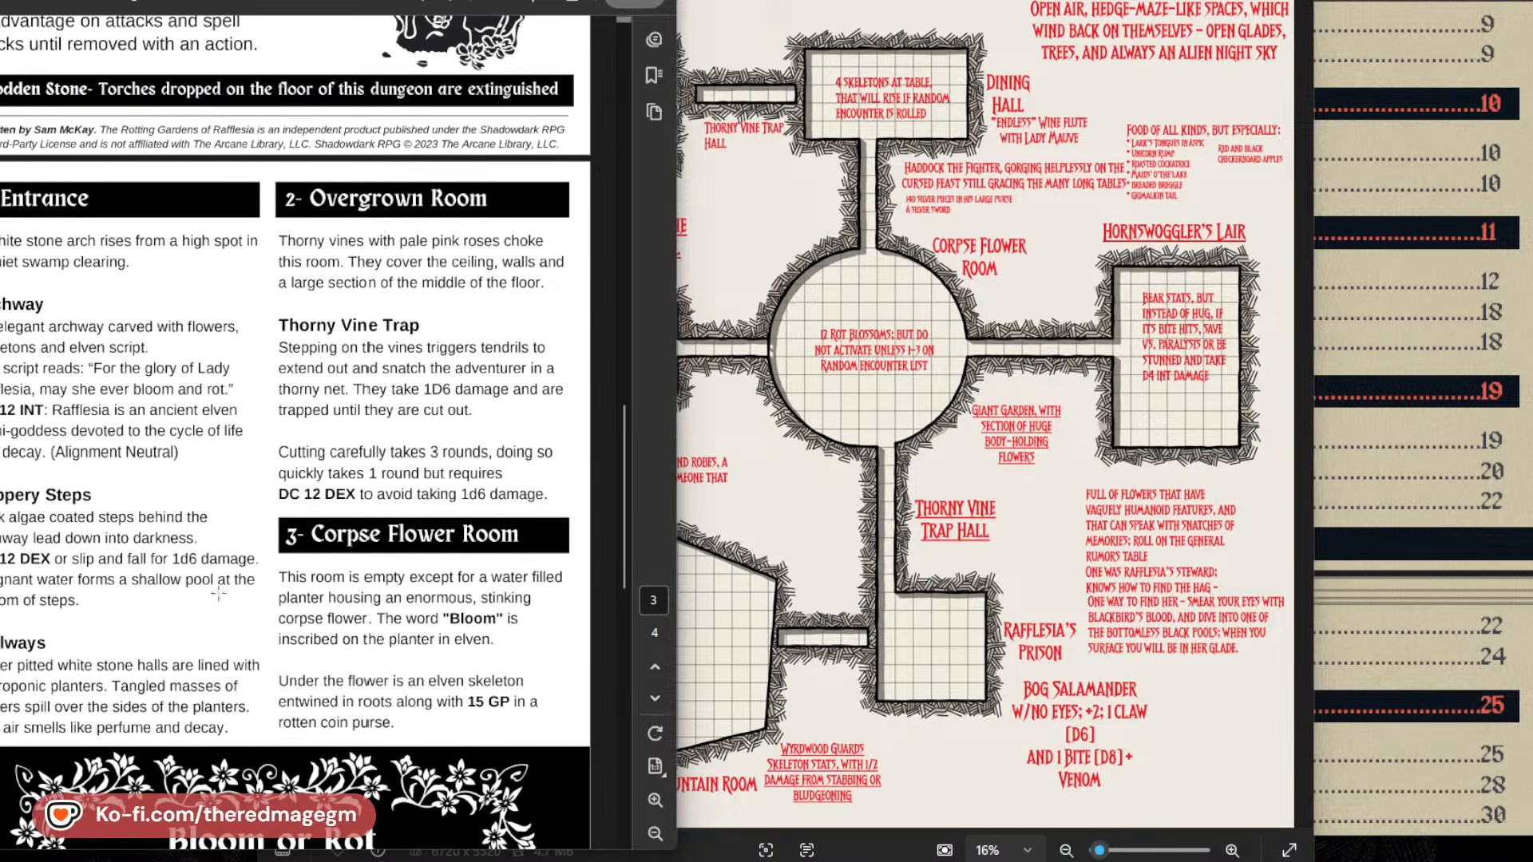
scroll(218, 593, up, 8)
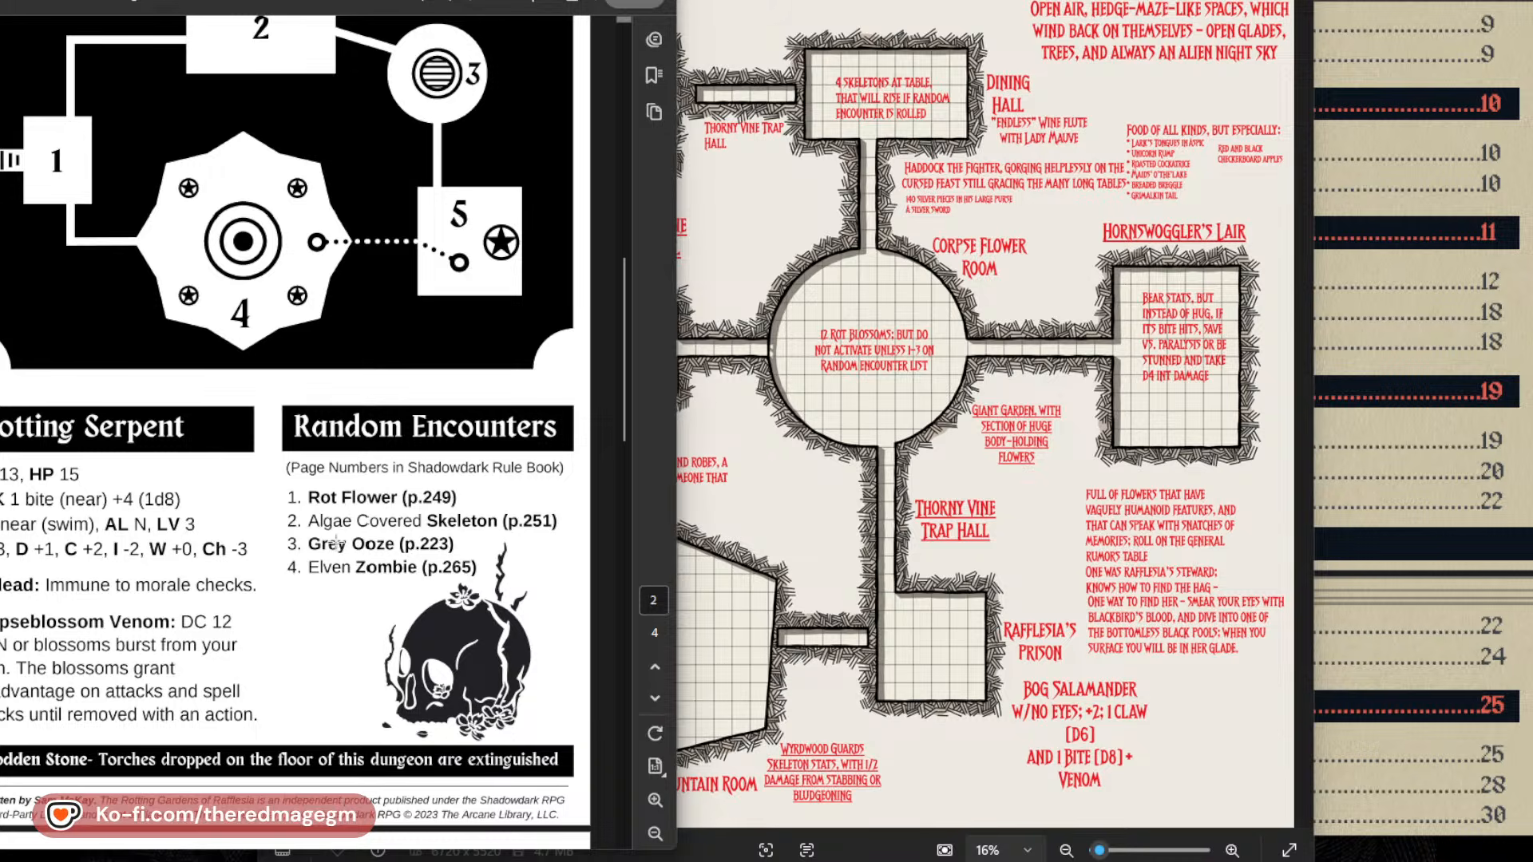
click(920, 481)
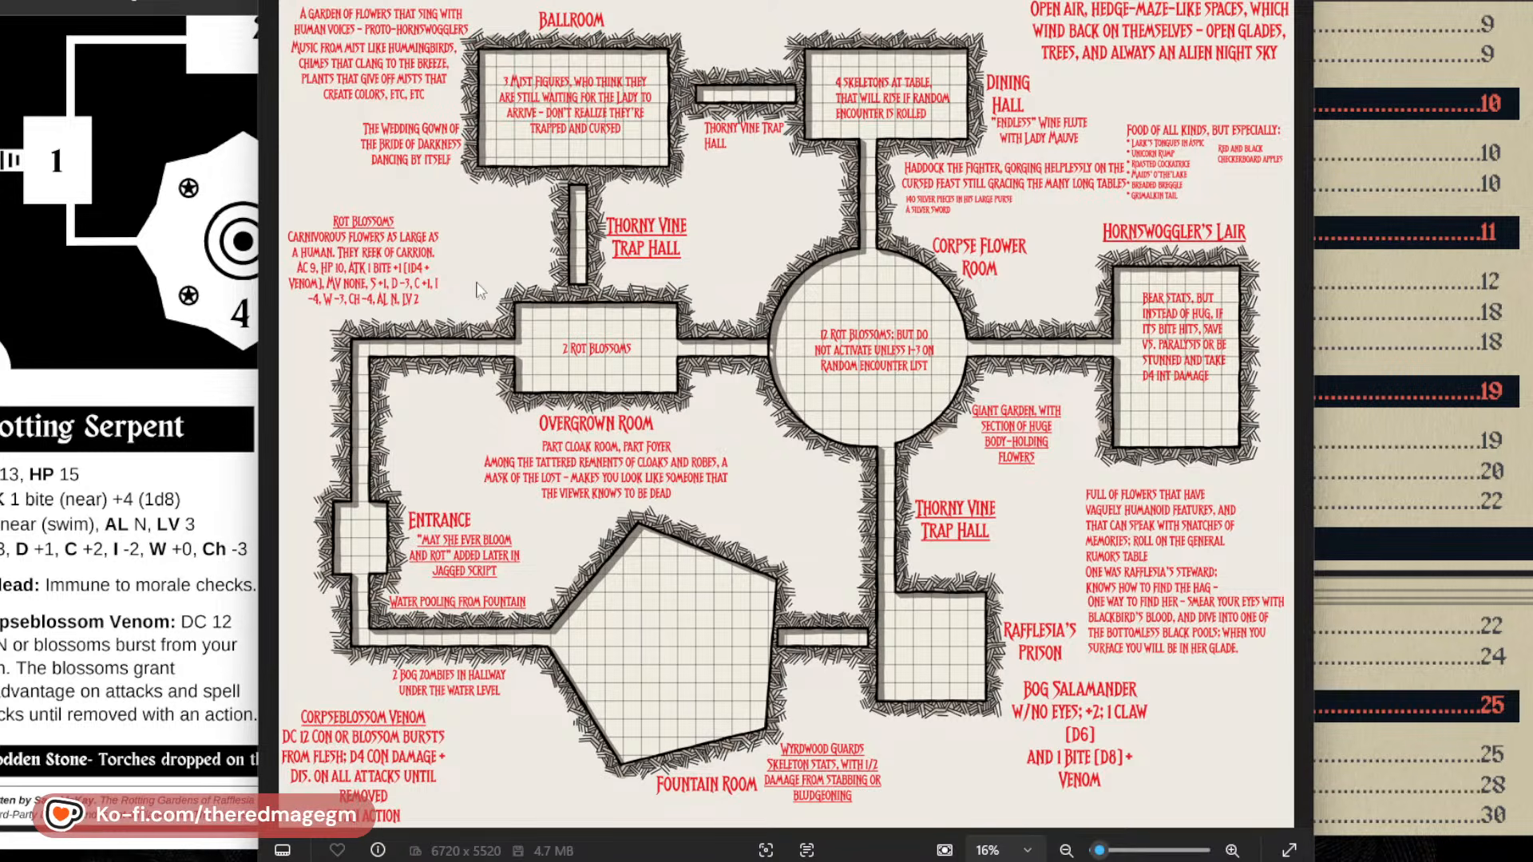